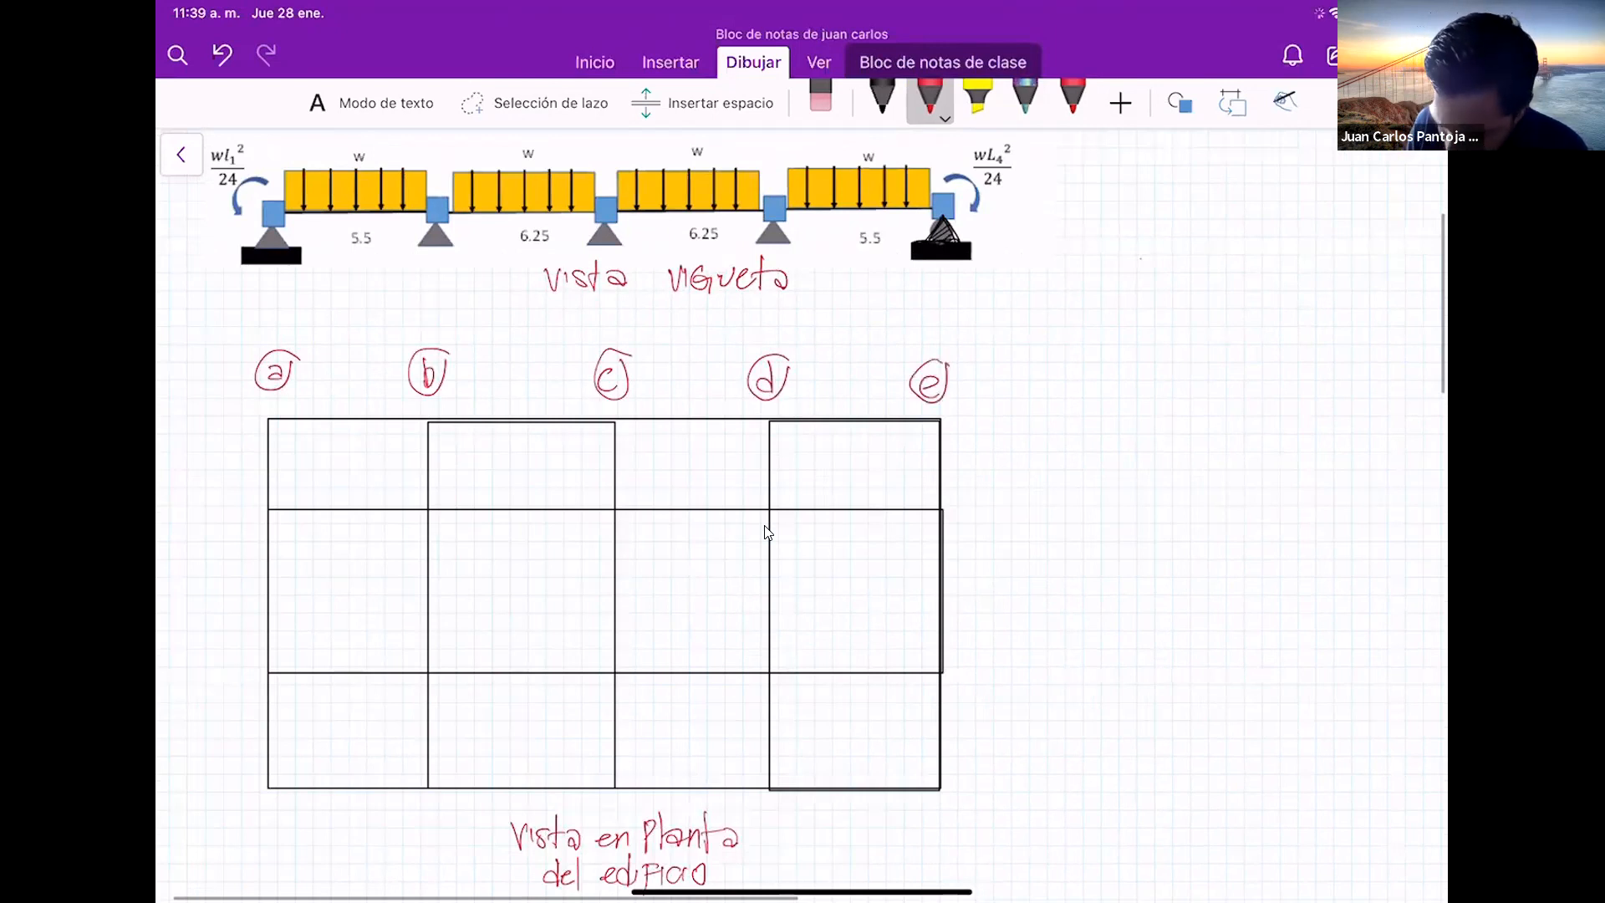
Draw a thick blue horizontal line across the building plan from axis a to axis e, between axes 3 and 2
scroll(768, 533, down, 3)
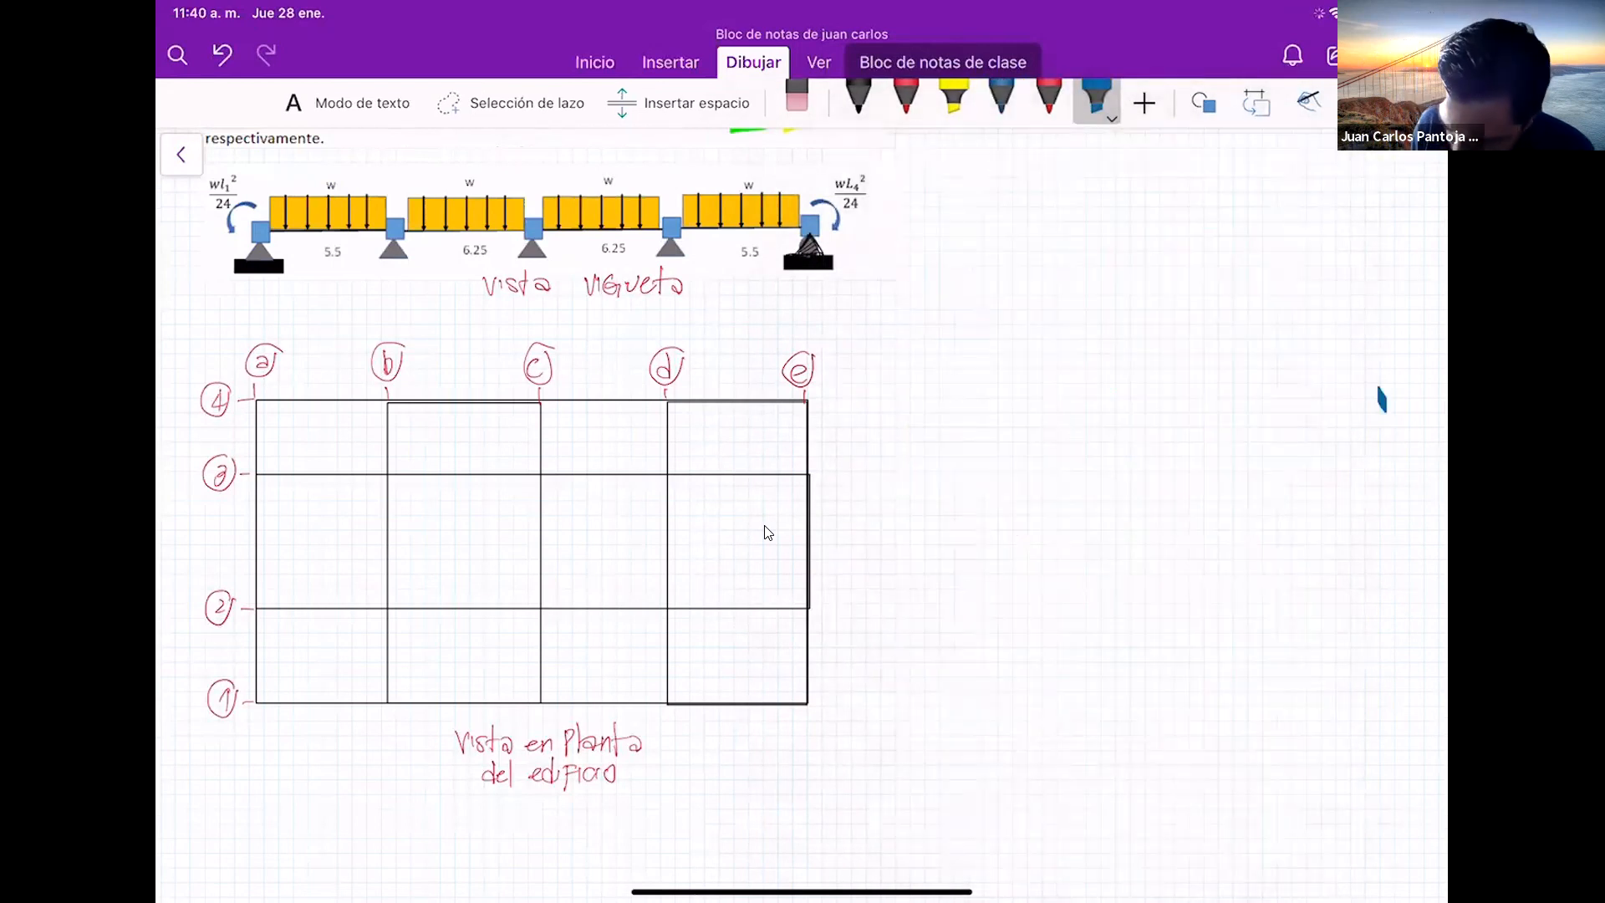
drag(256, 516, 823, 516)
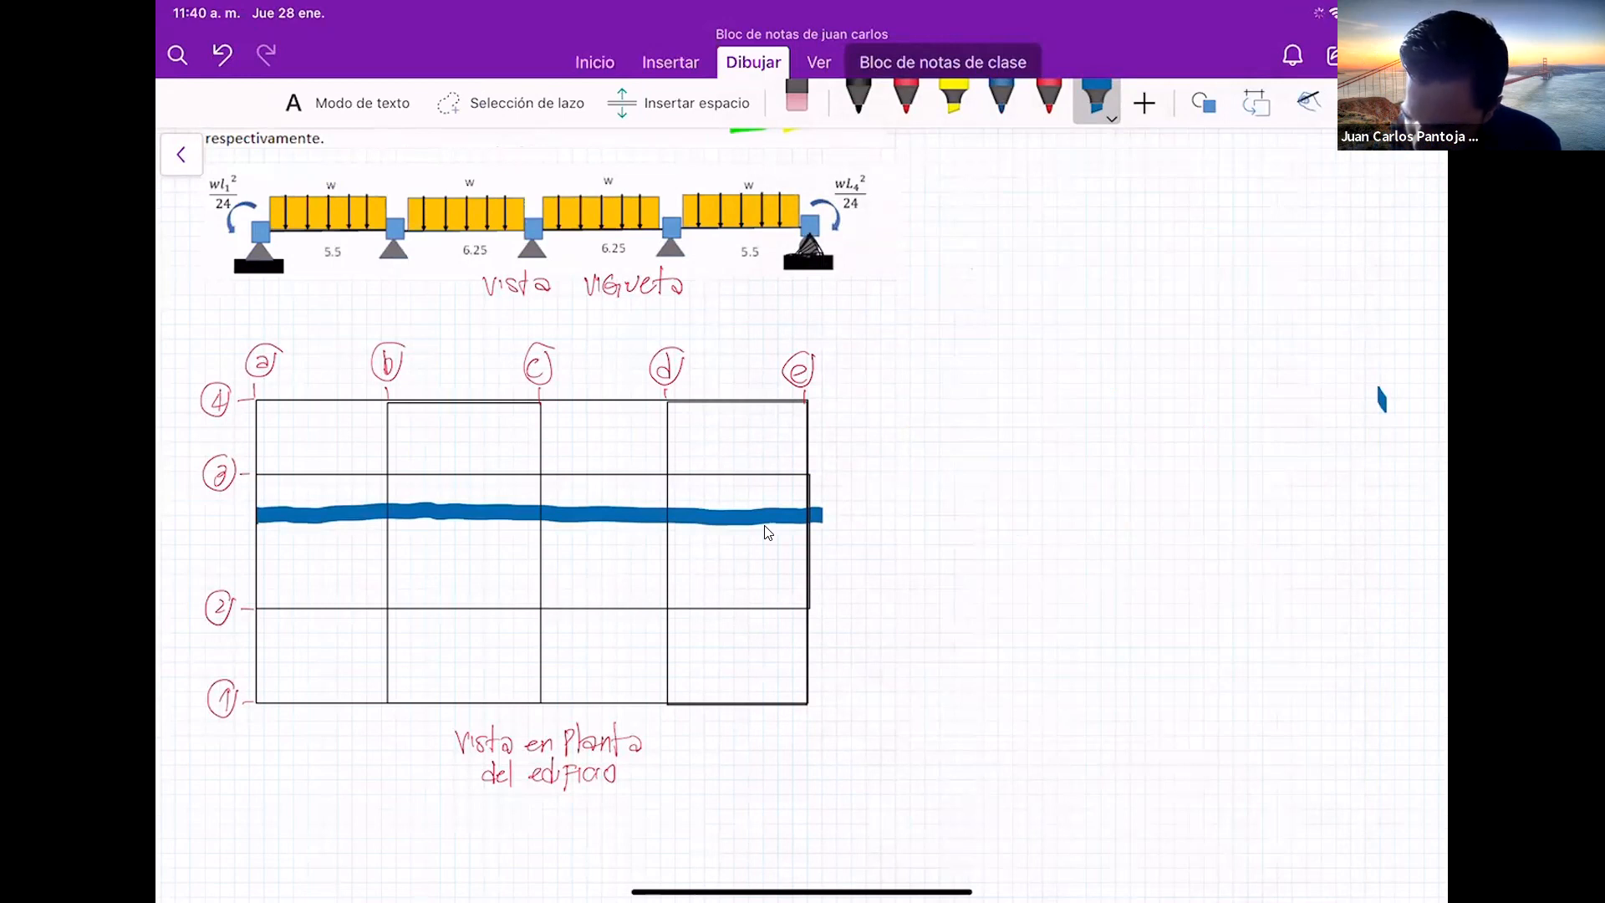
Label the beam's five supports in red with the circled letters a, b, c, d and e beneath the beam figure
click(907, 98)
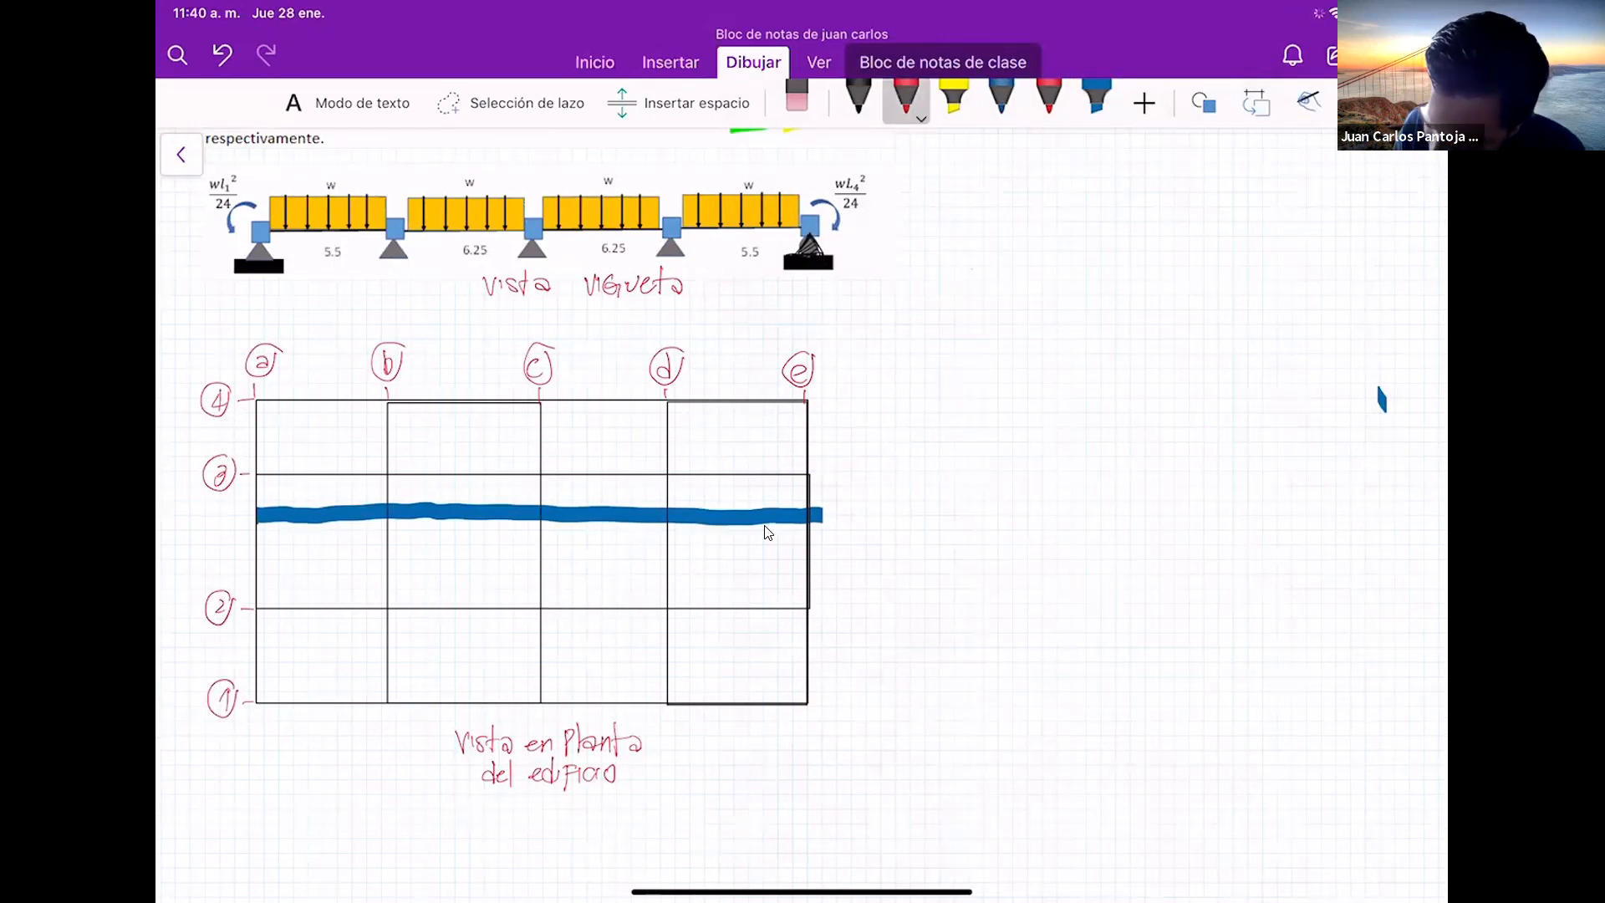
drag(801, 306, 826, 309)
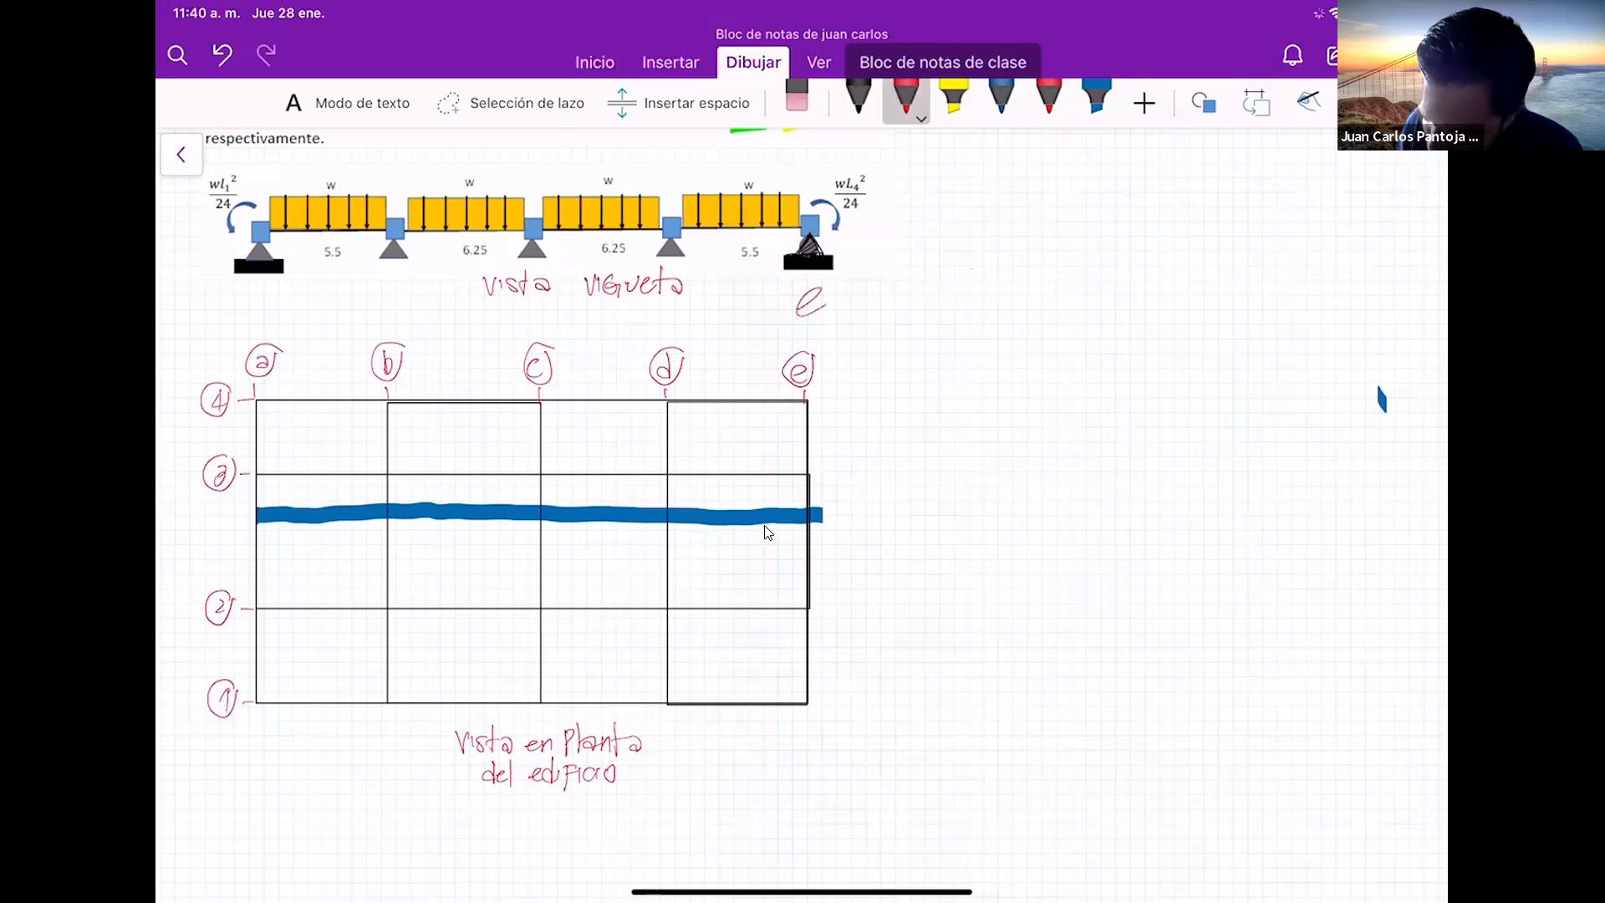
drag(667, 306, 659, 328)
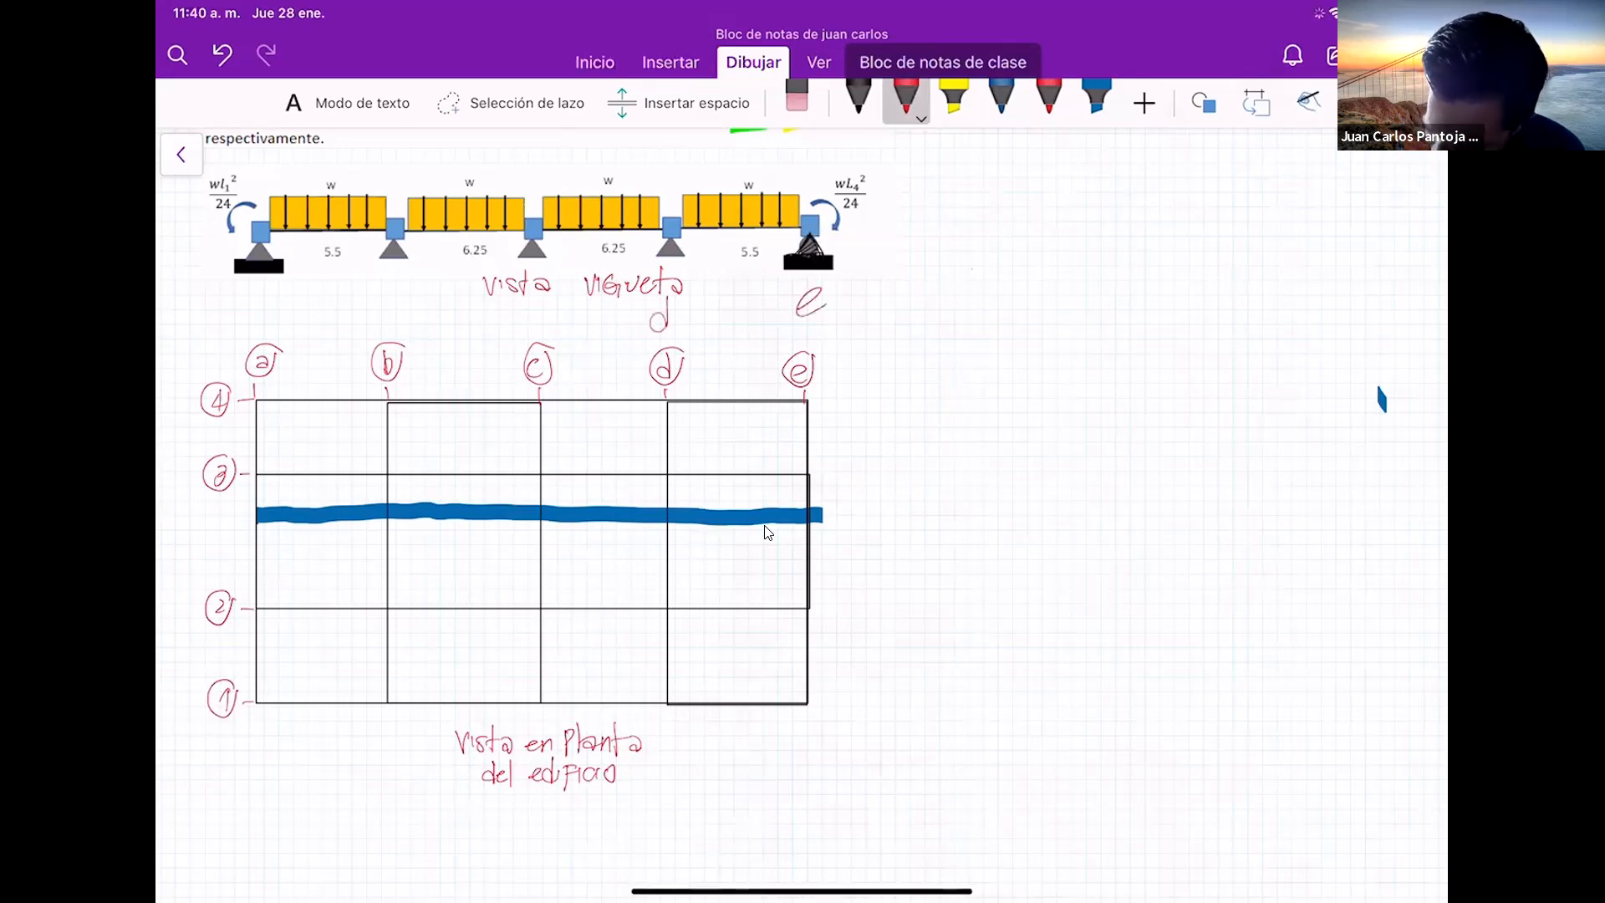
drag(539, 315, 539, 328)
drag(384, 285, 395, 311)
mouse_move(259, 295)
mouse_down()
mouse_move(261, 311)
mouse_move(255, 285)
mouse_up()
mouse_move(400, 280)
mouse_down()
mouse_move(383, 332)
mouse_move(410, 284)
mouse_up()
drag(540, 297, 526, 301)
mouse_move(677, 296)
mouse_down()
mouse_move(669, 328)
mouse_move(660, 289)
mouse_up()
drag(836, 289, 827, 277)
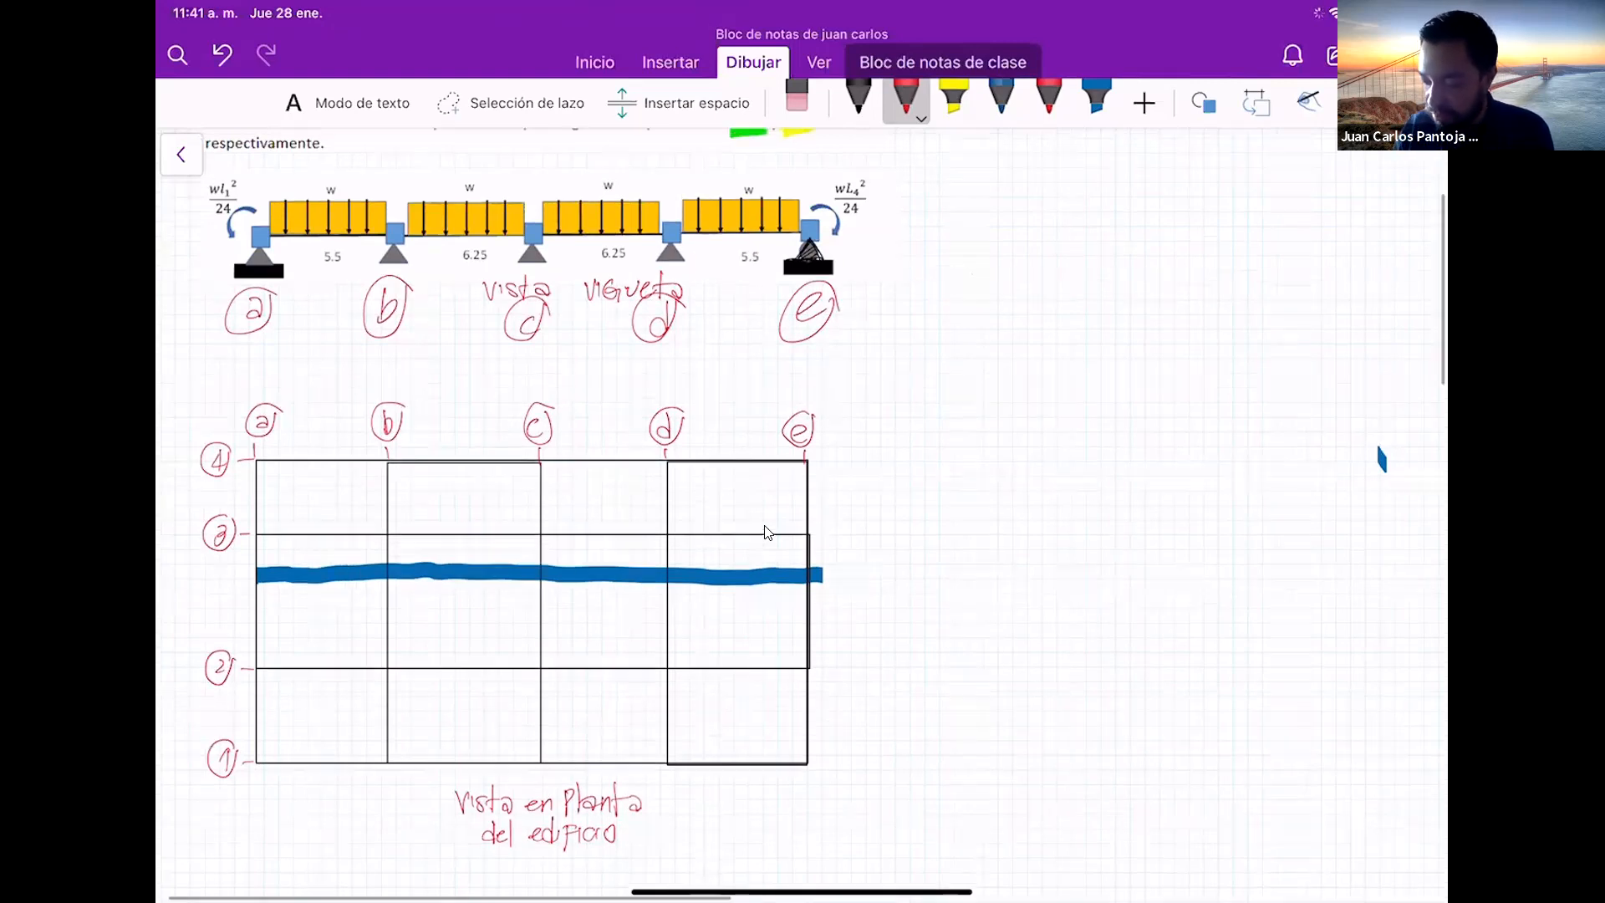
Examine the problem statement and the loaded beam figure, including the end moment at support e, against the plan below
scroll(768, 532, up, 3)
ctrl+scroll(767, 532, down, 2)
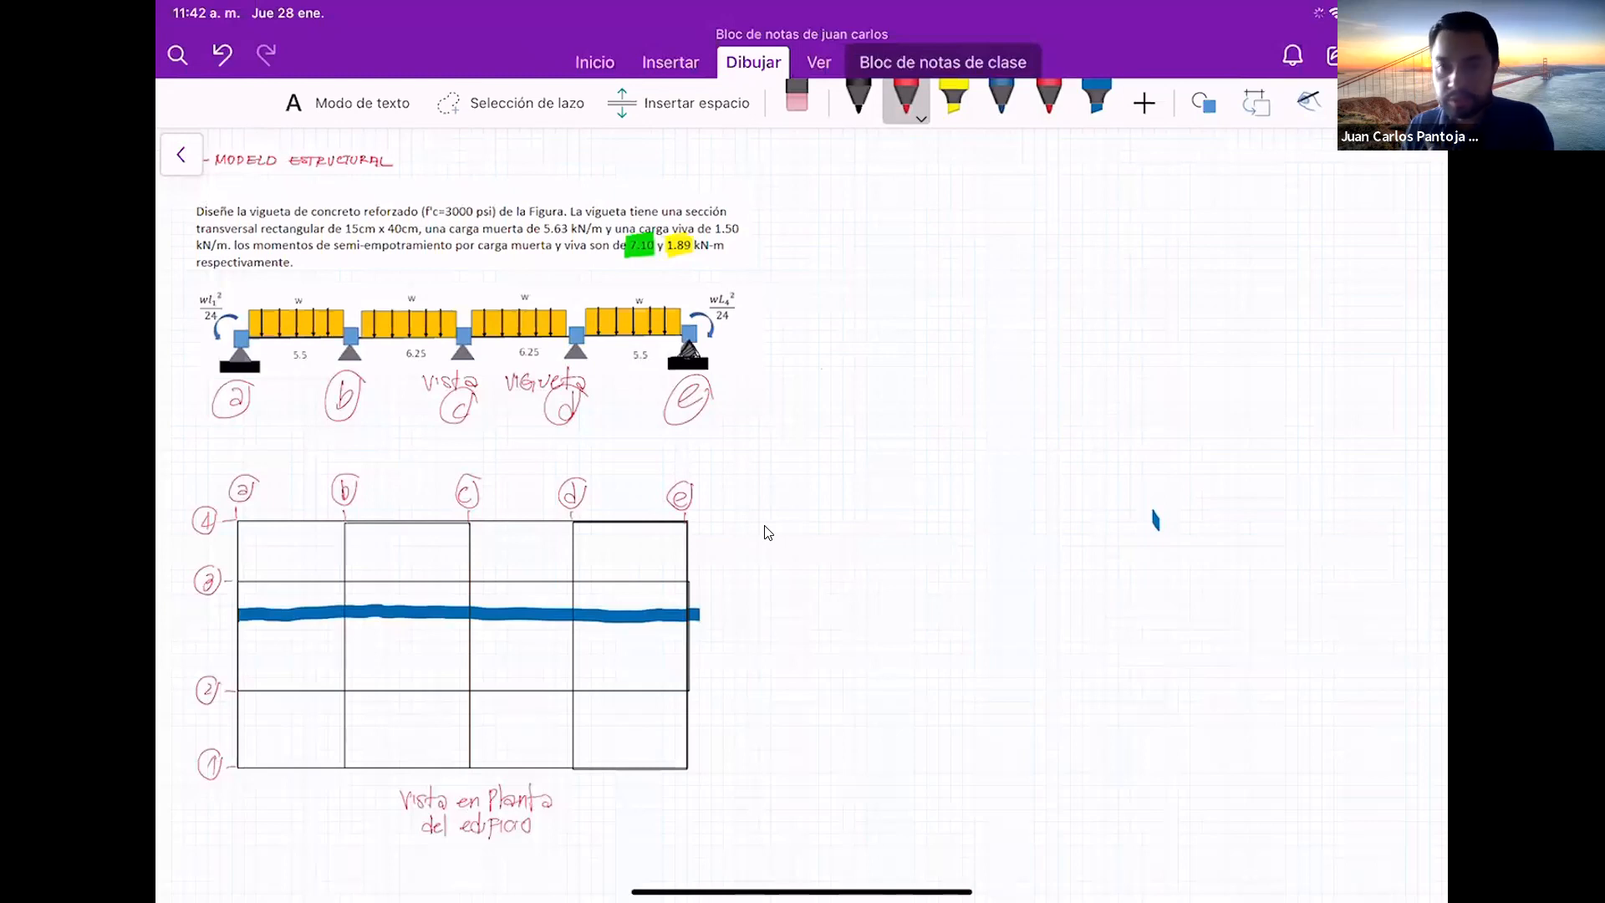
ctrl+scroll(768, 532, up, 2)
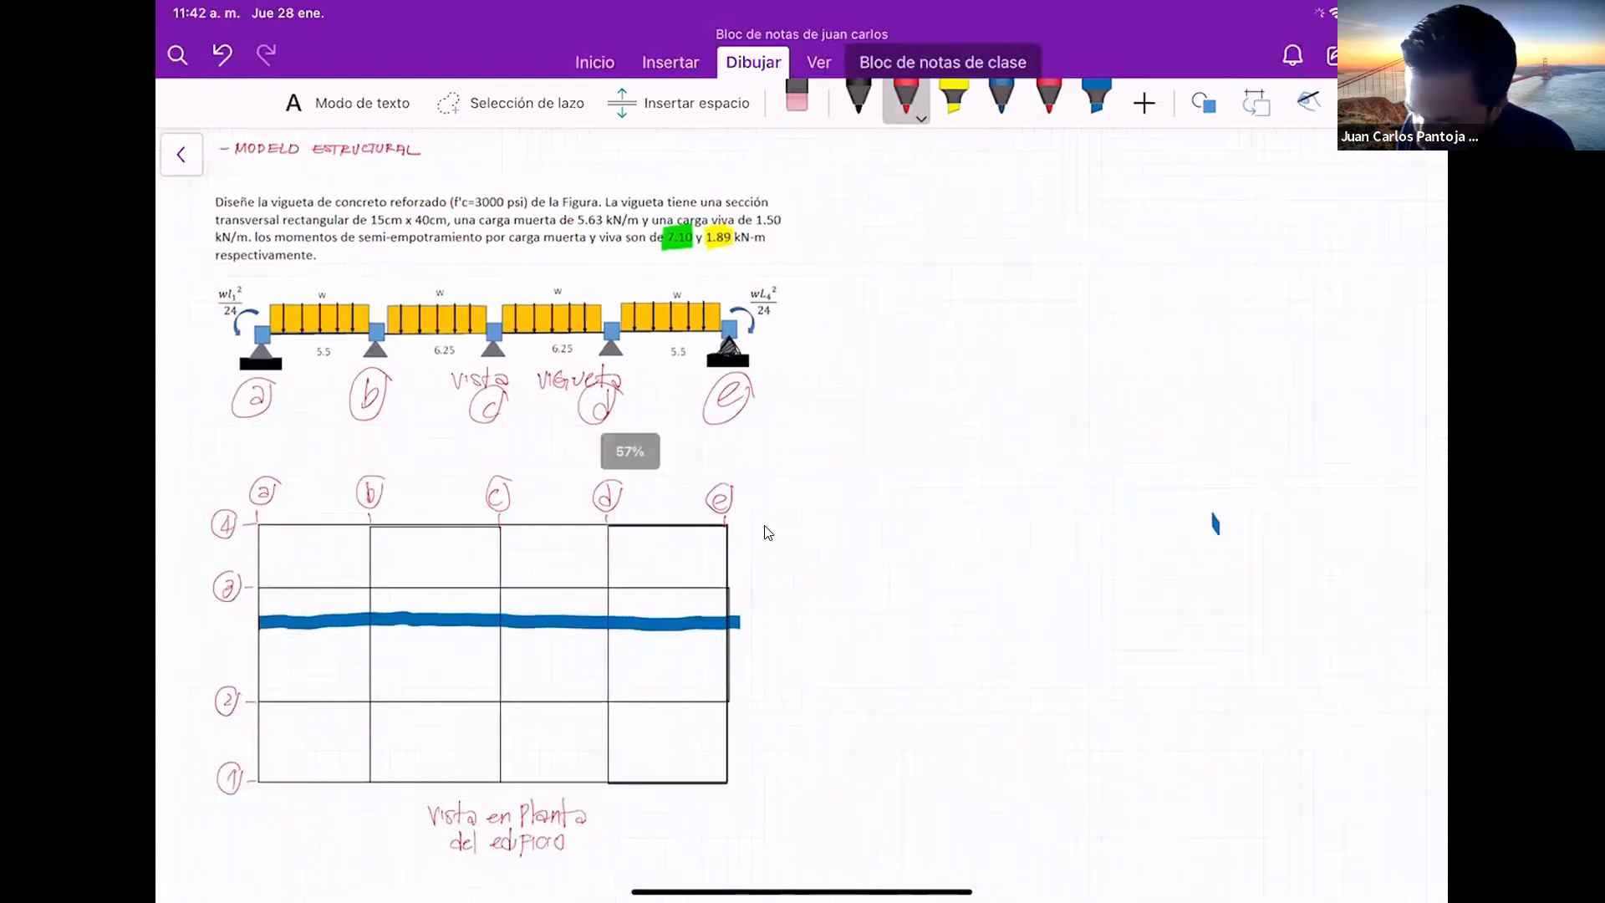
click(797, 98)
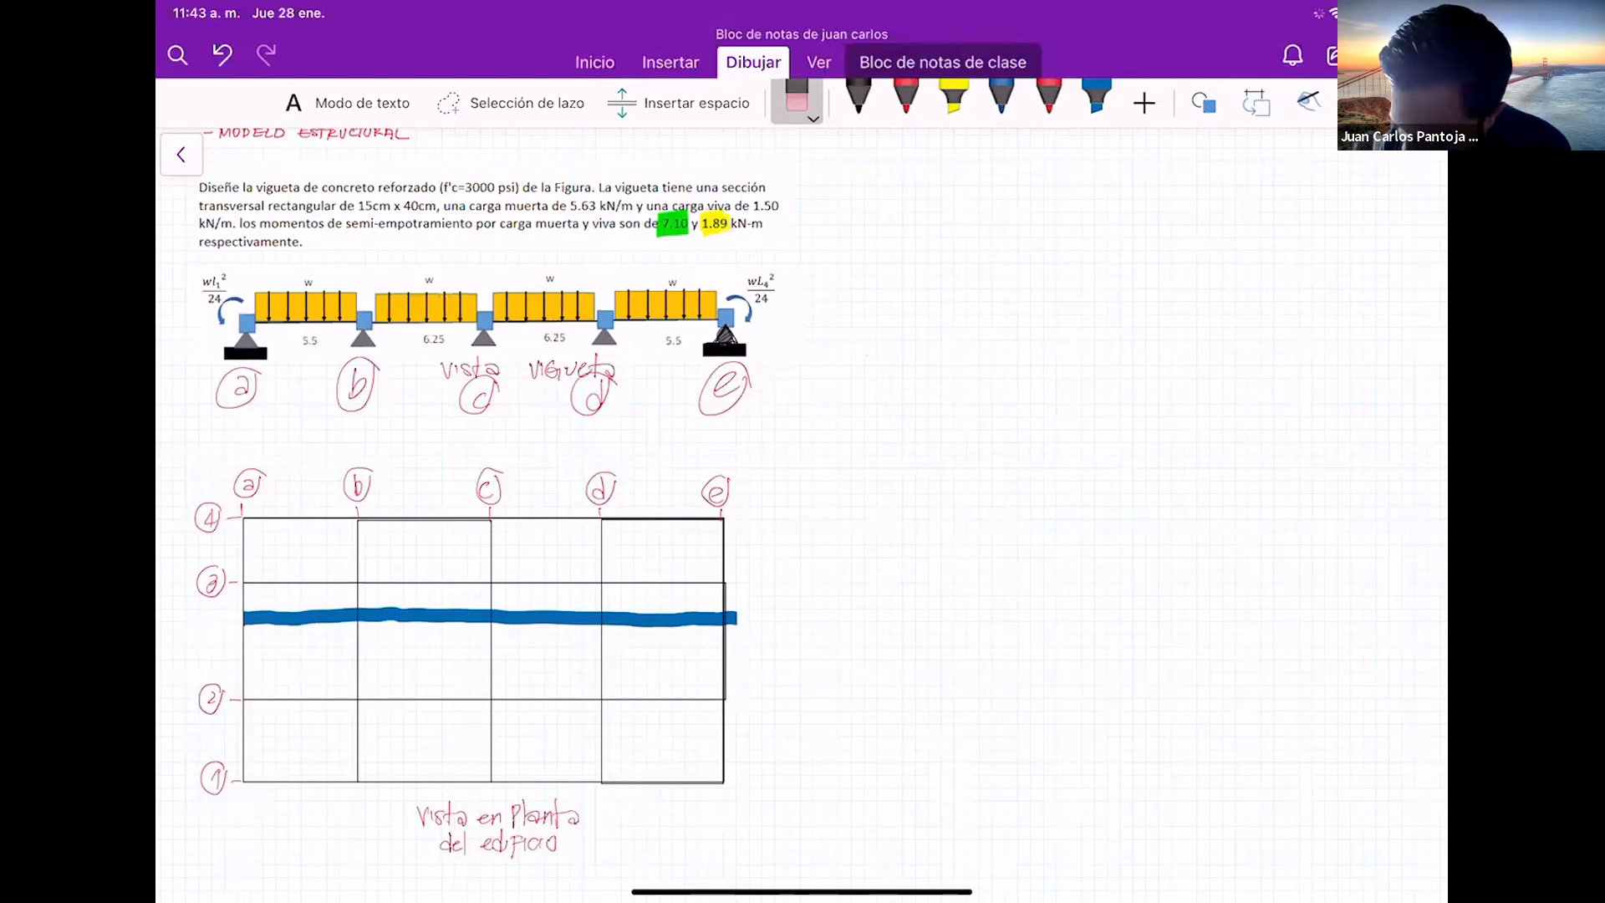
ctrl+scroll(694, 289, up, 5)
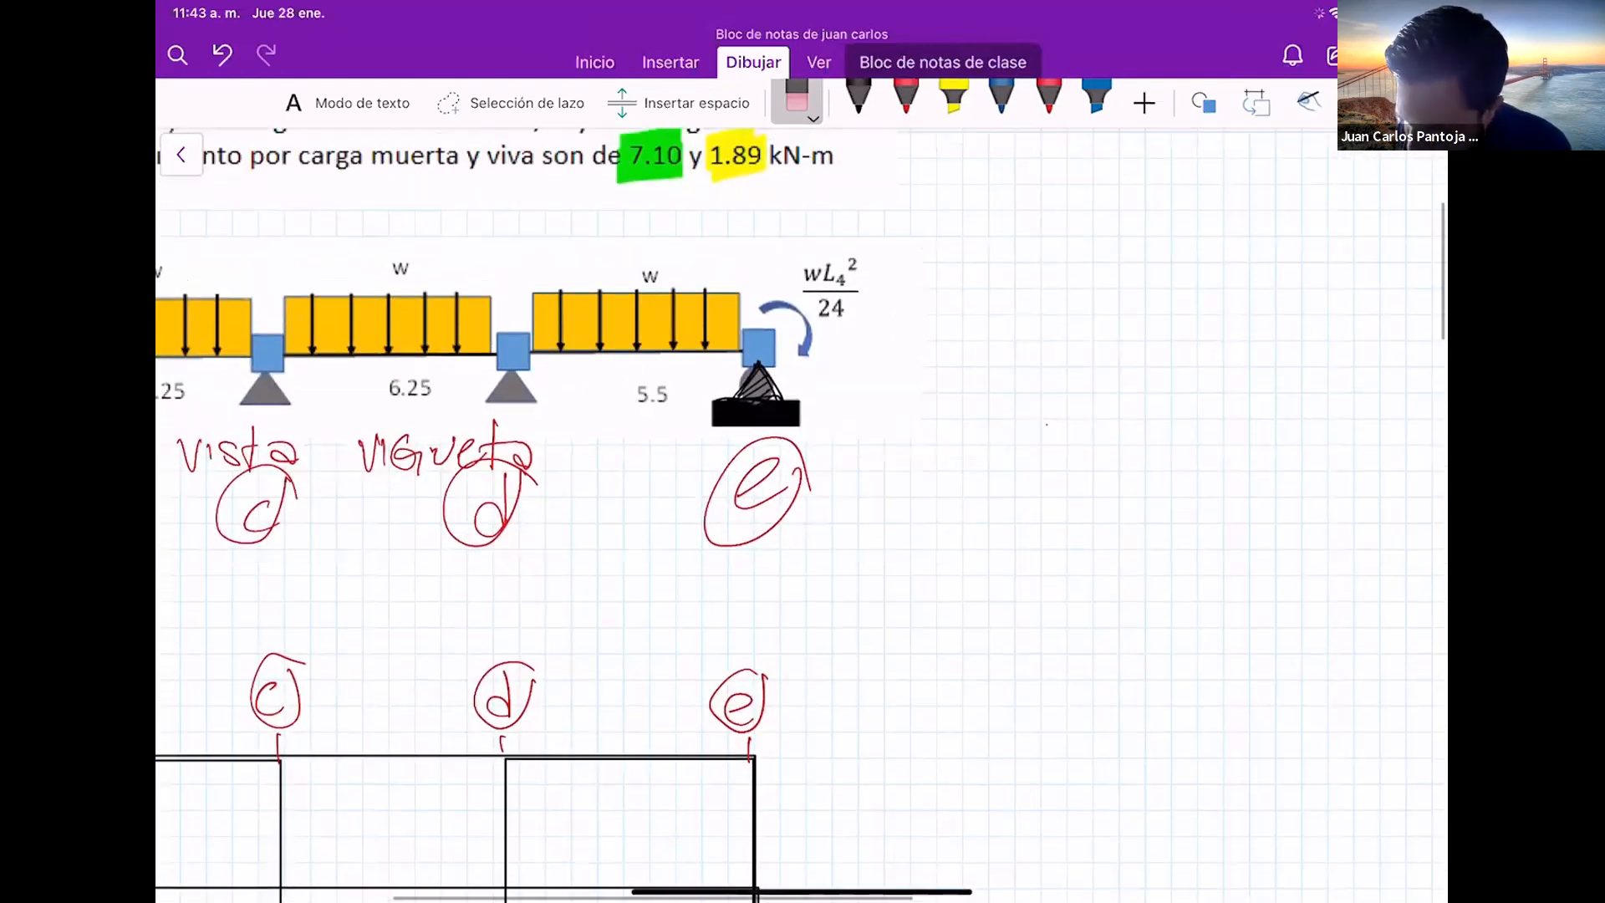
scroll(801, 515, up, 2)
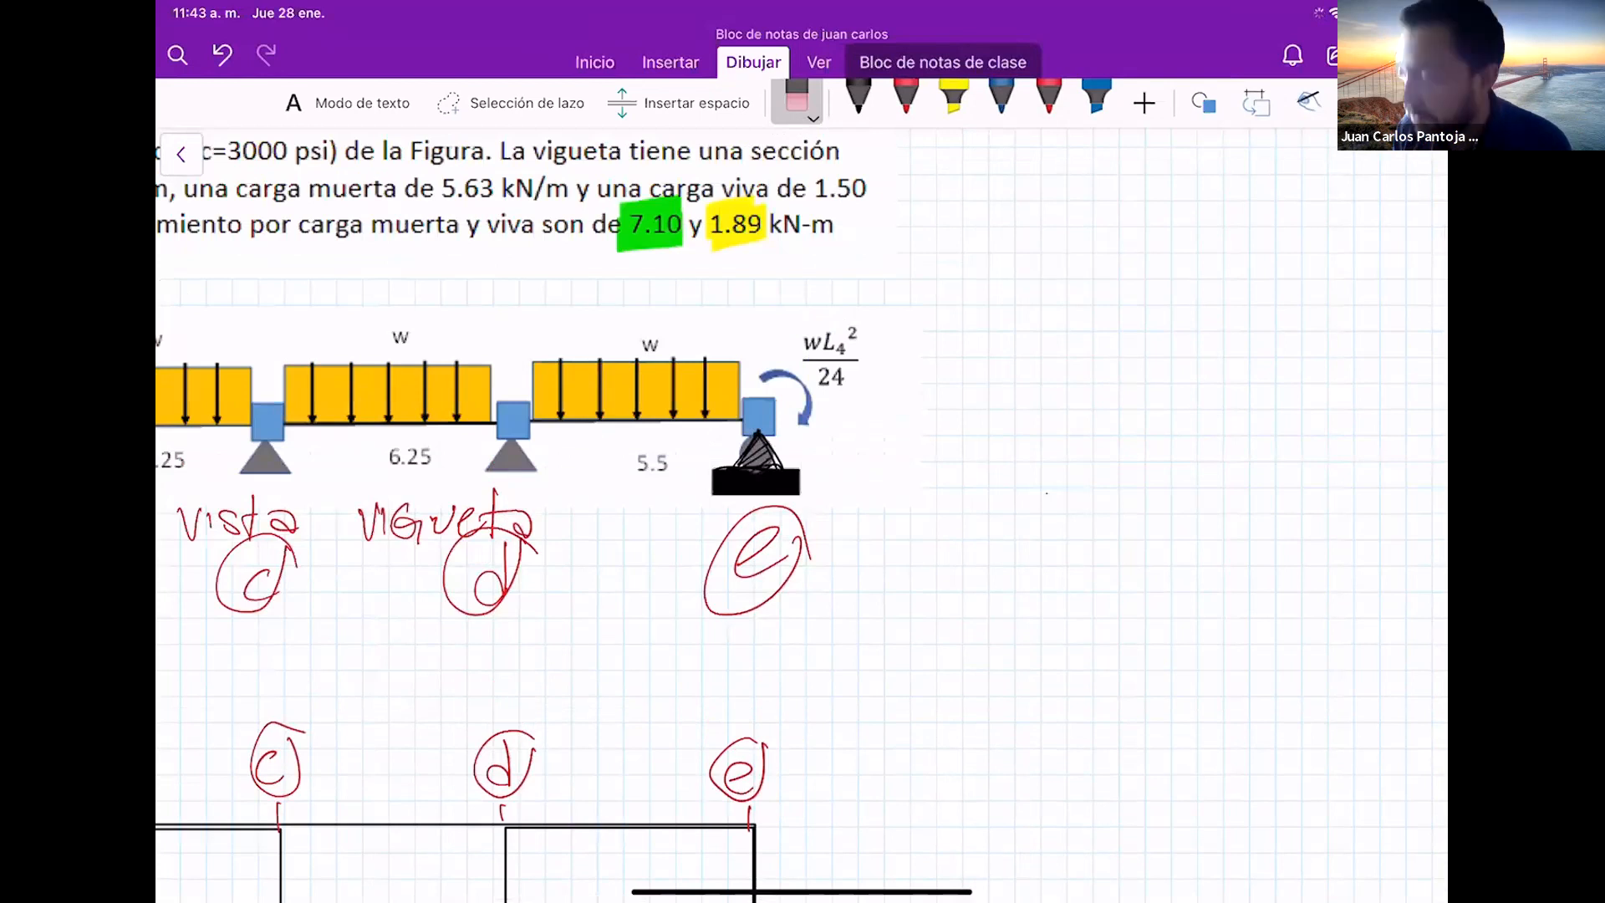
scroll(802, 502, left, 10)
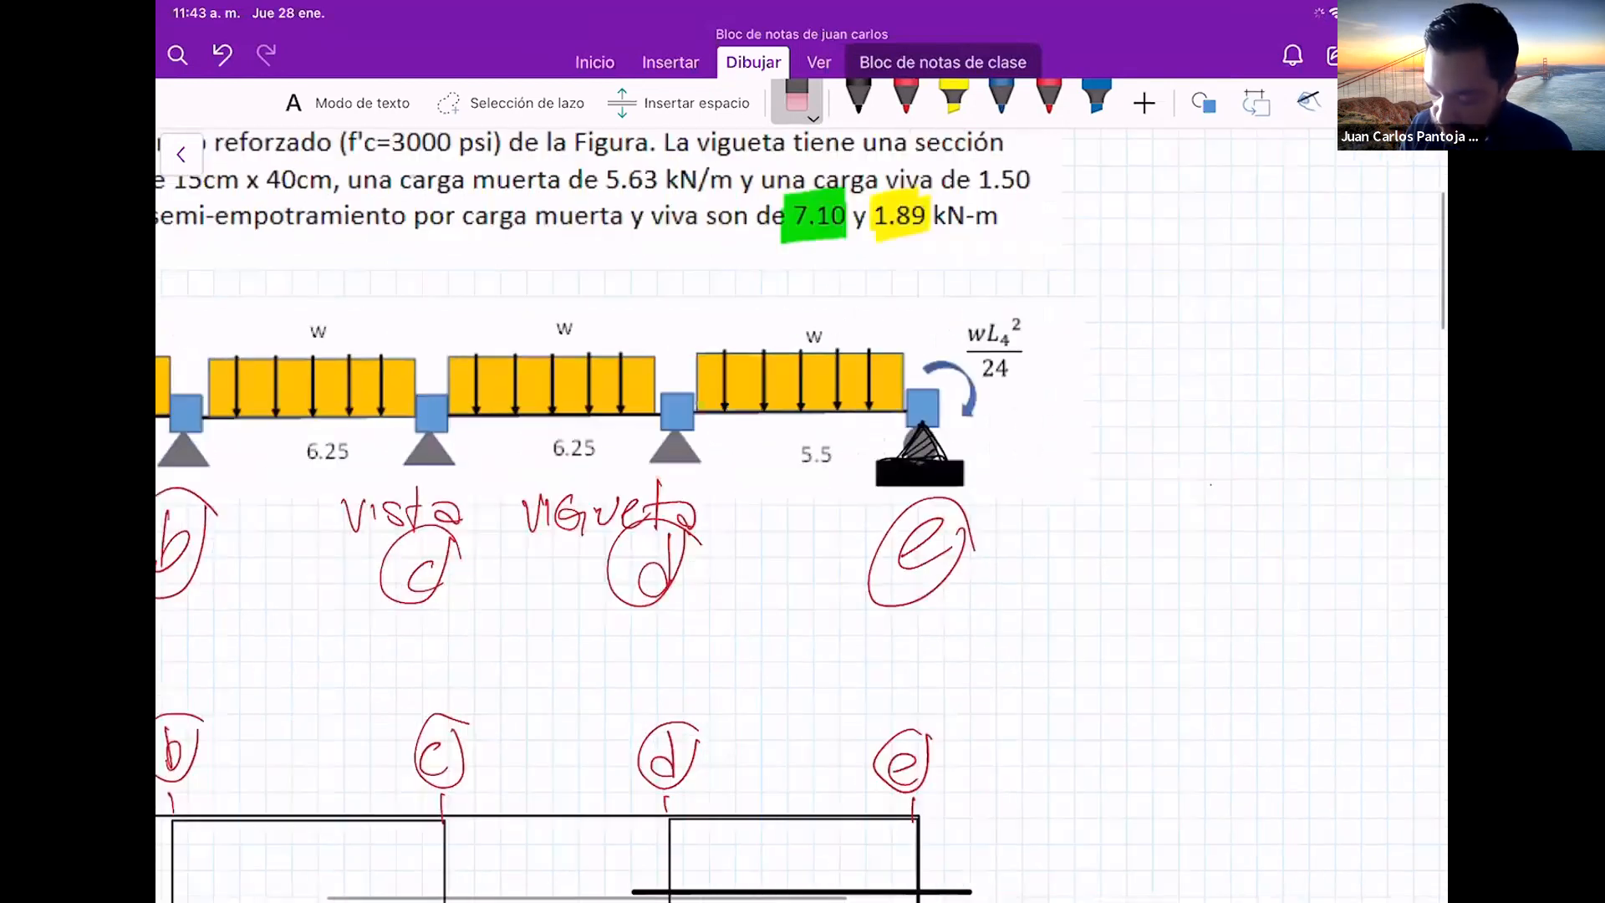
scroll(803, 502, right, 7)
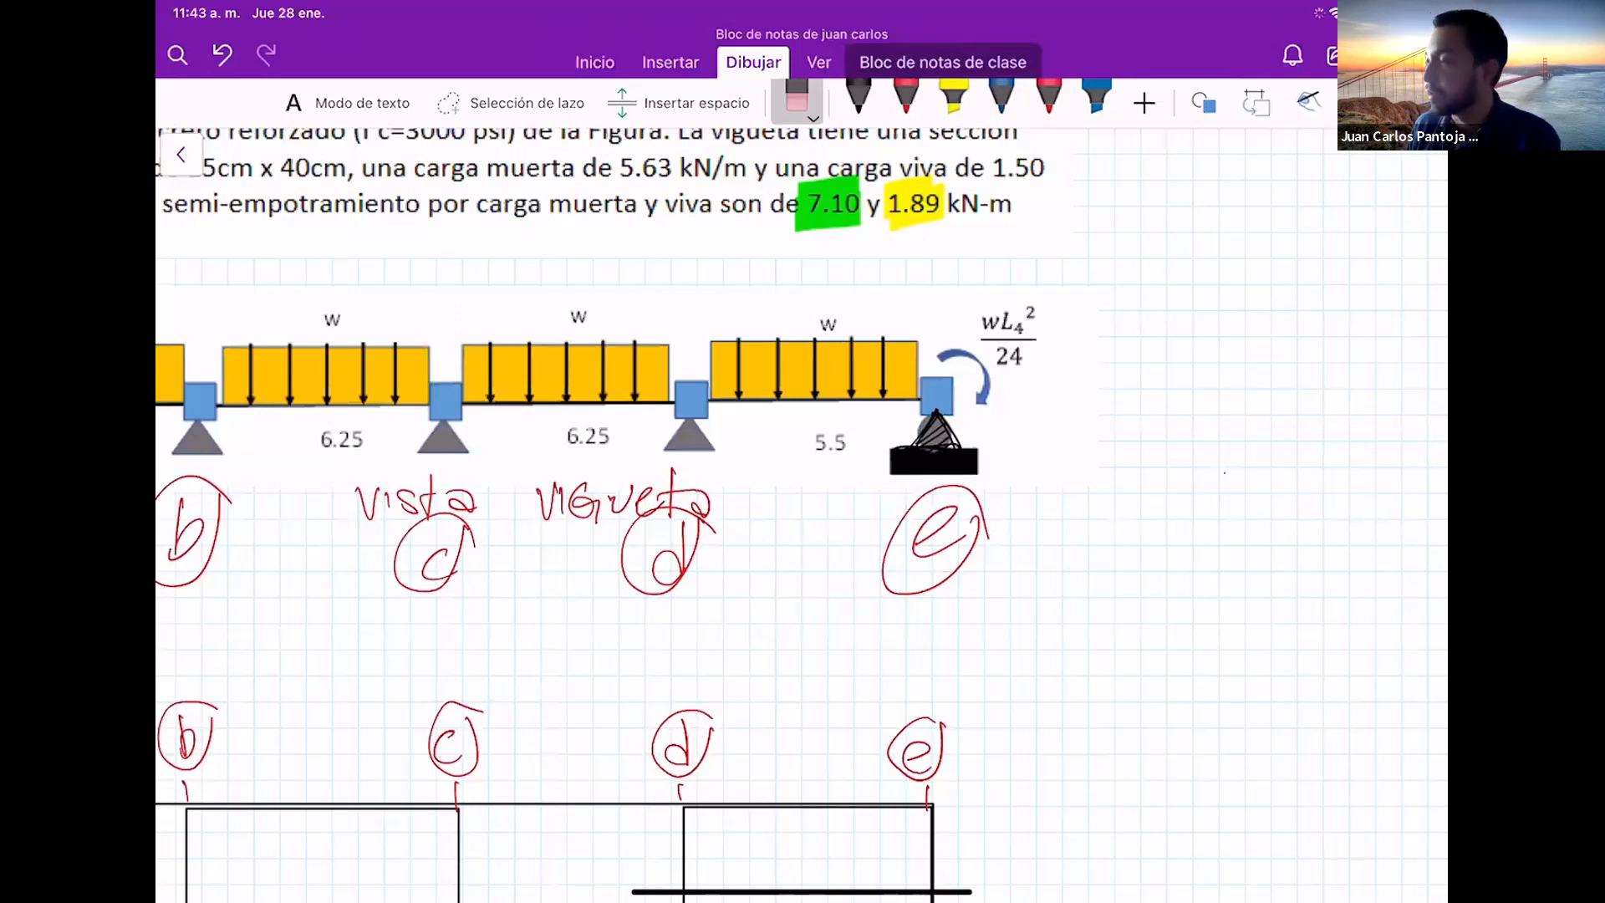
ctrl+scroll(801, 515, down, 5)
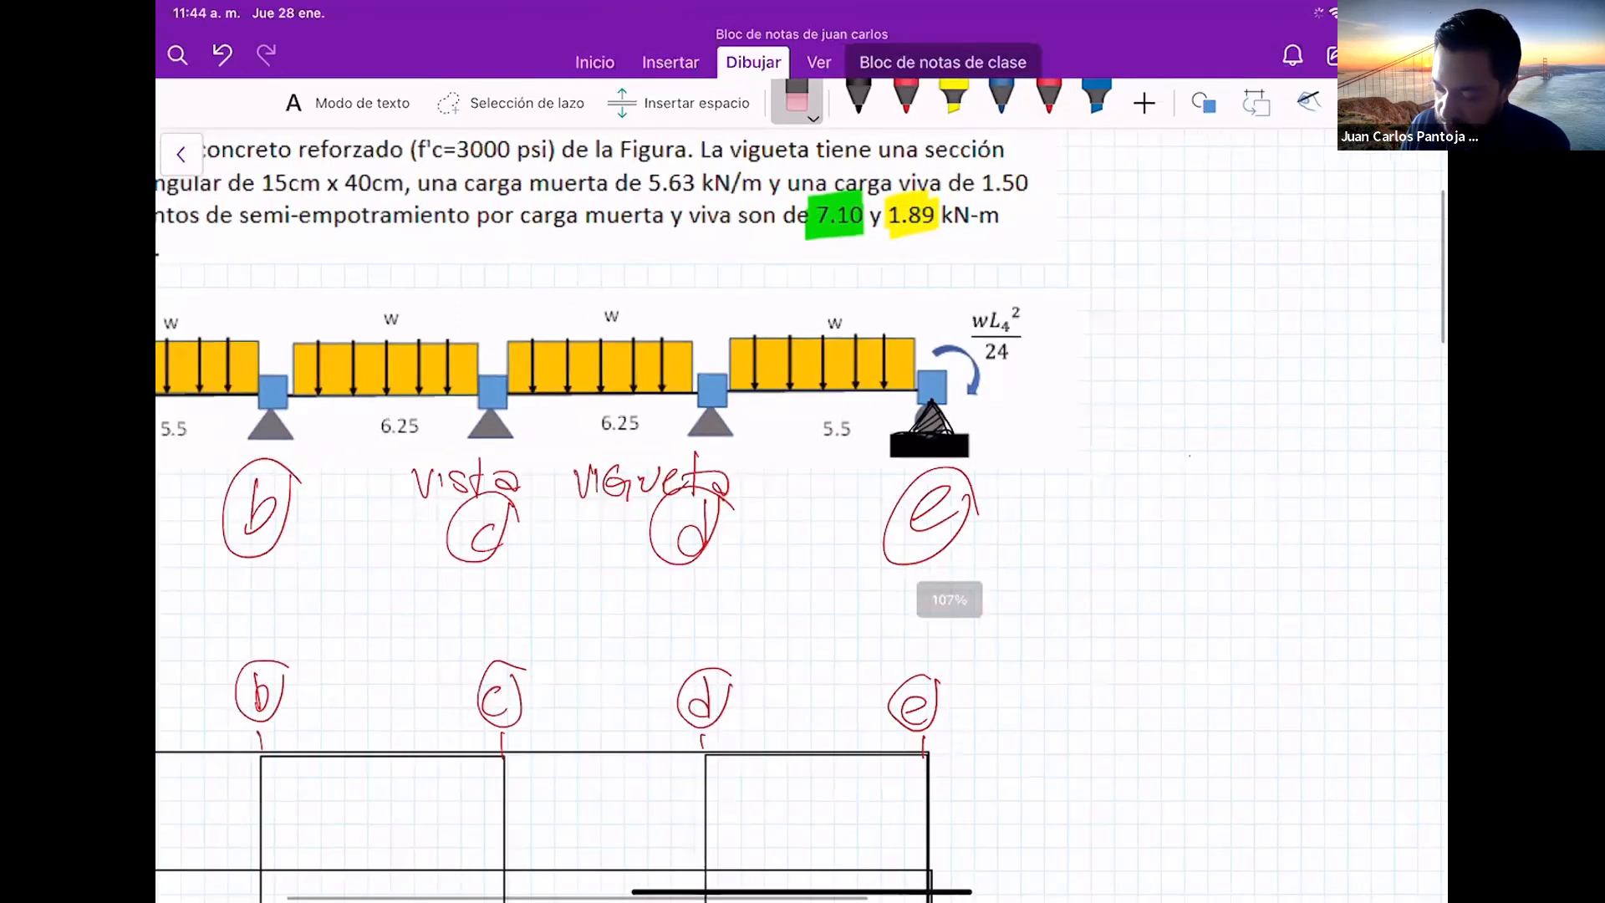
ctrl+scroll(801, 515, down, 3)
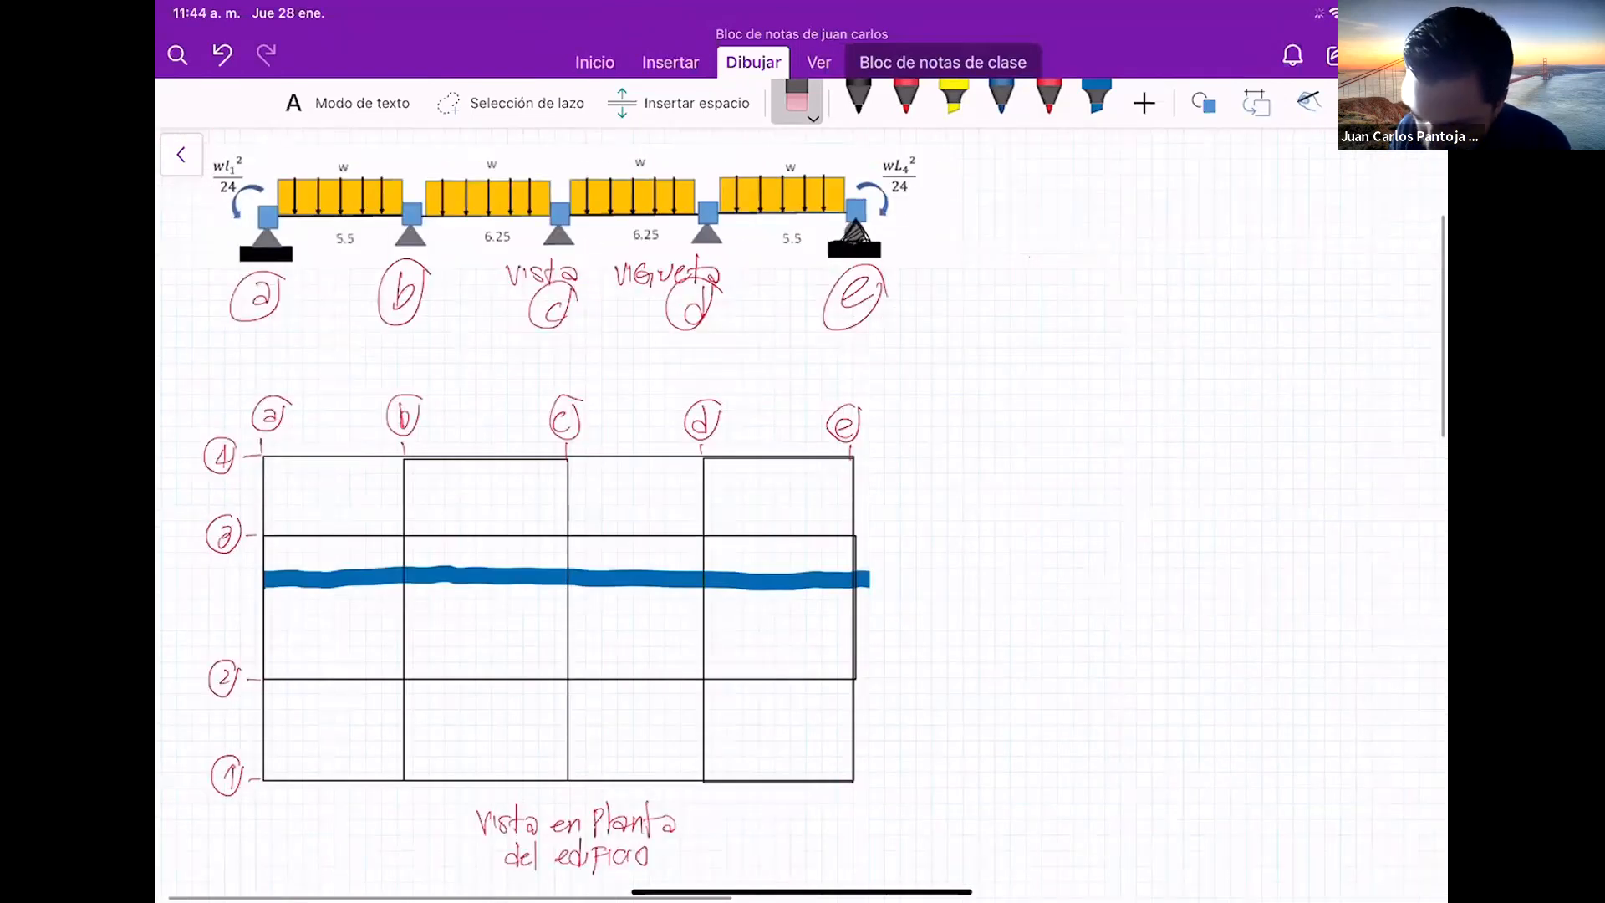
scroll(573, 585, up, 5)
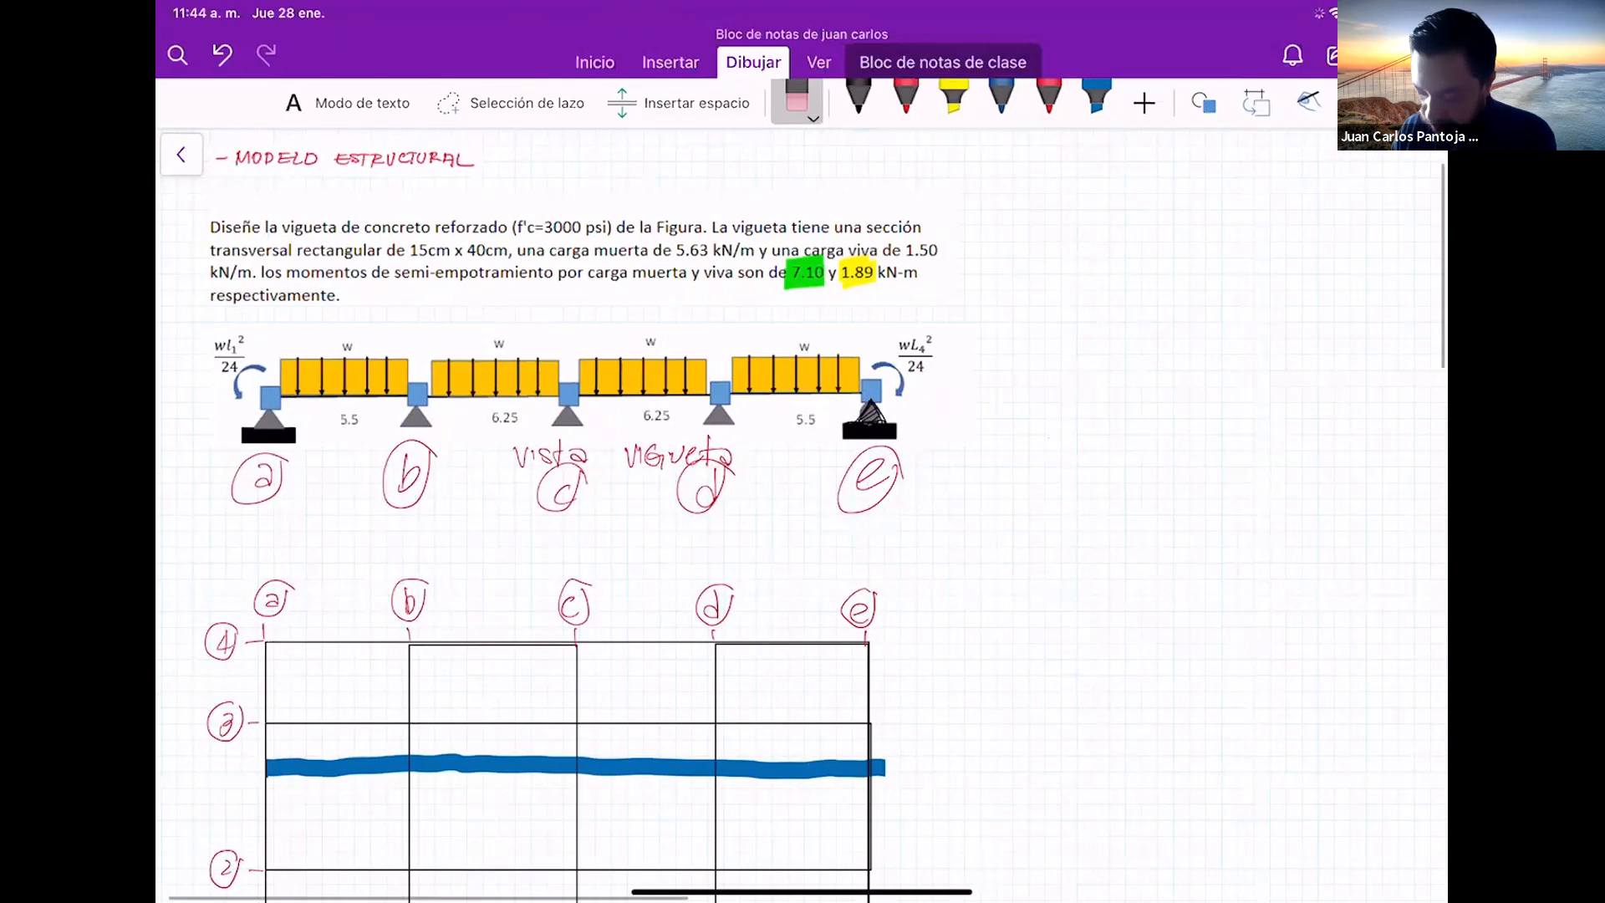
Add the unit m in red after each of the four span lengths on the beam figure
scroll(580, 514, down, 3)
click(907, 99)
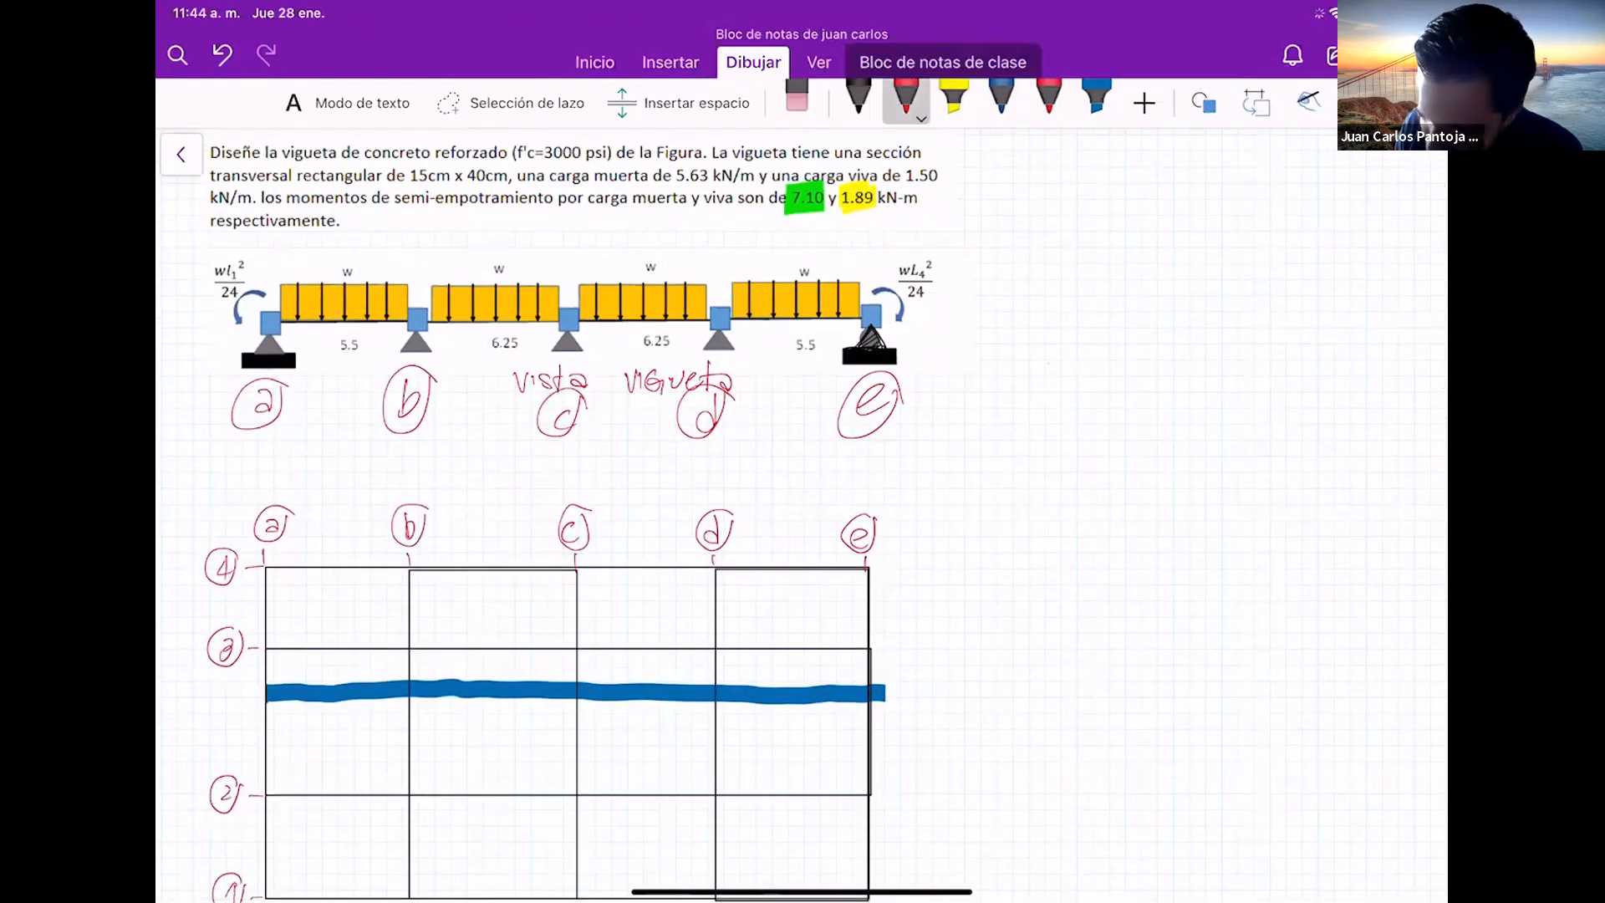
drag(360, 351, 377, 343)
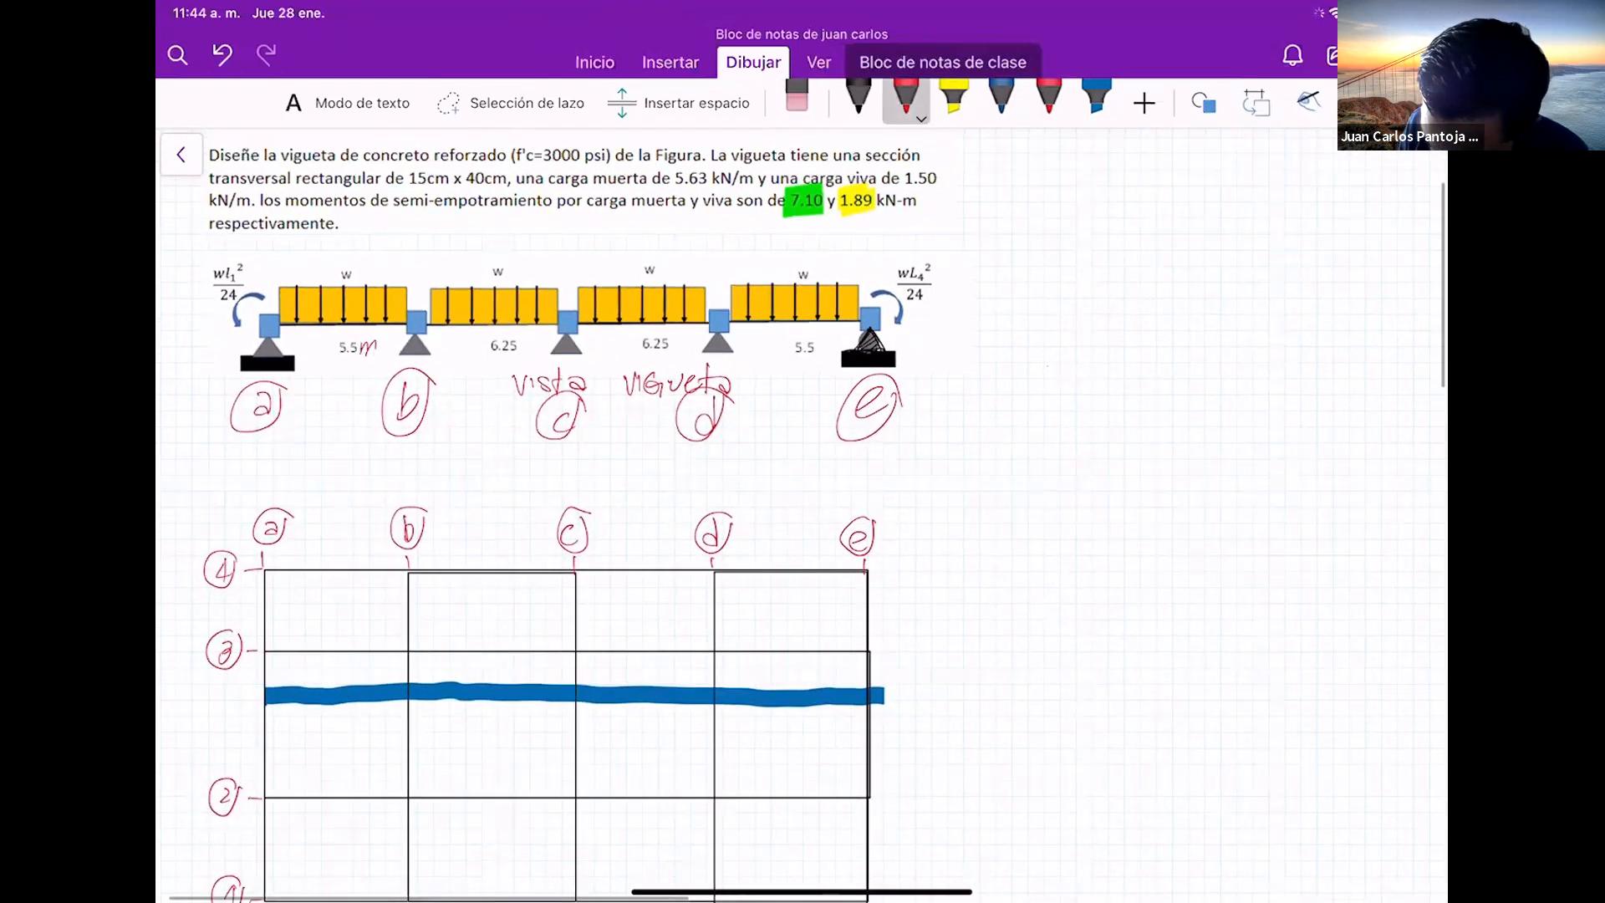
drag(522, 357, 537, 343)
drag(676, 337, 690, 352)
mouse_move(819, 358)
mouse_down()
mouse_move(830, 342)
mouse_move(839, 357)
mouse_up()
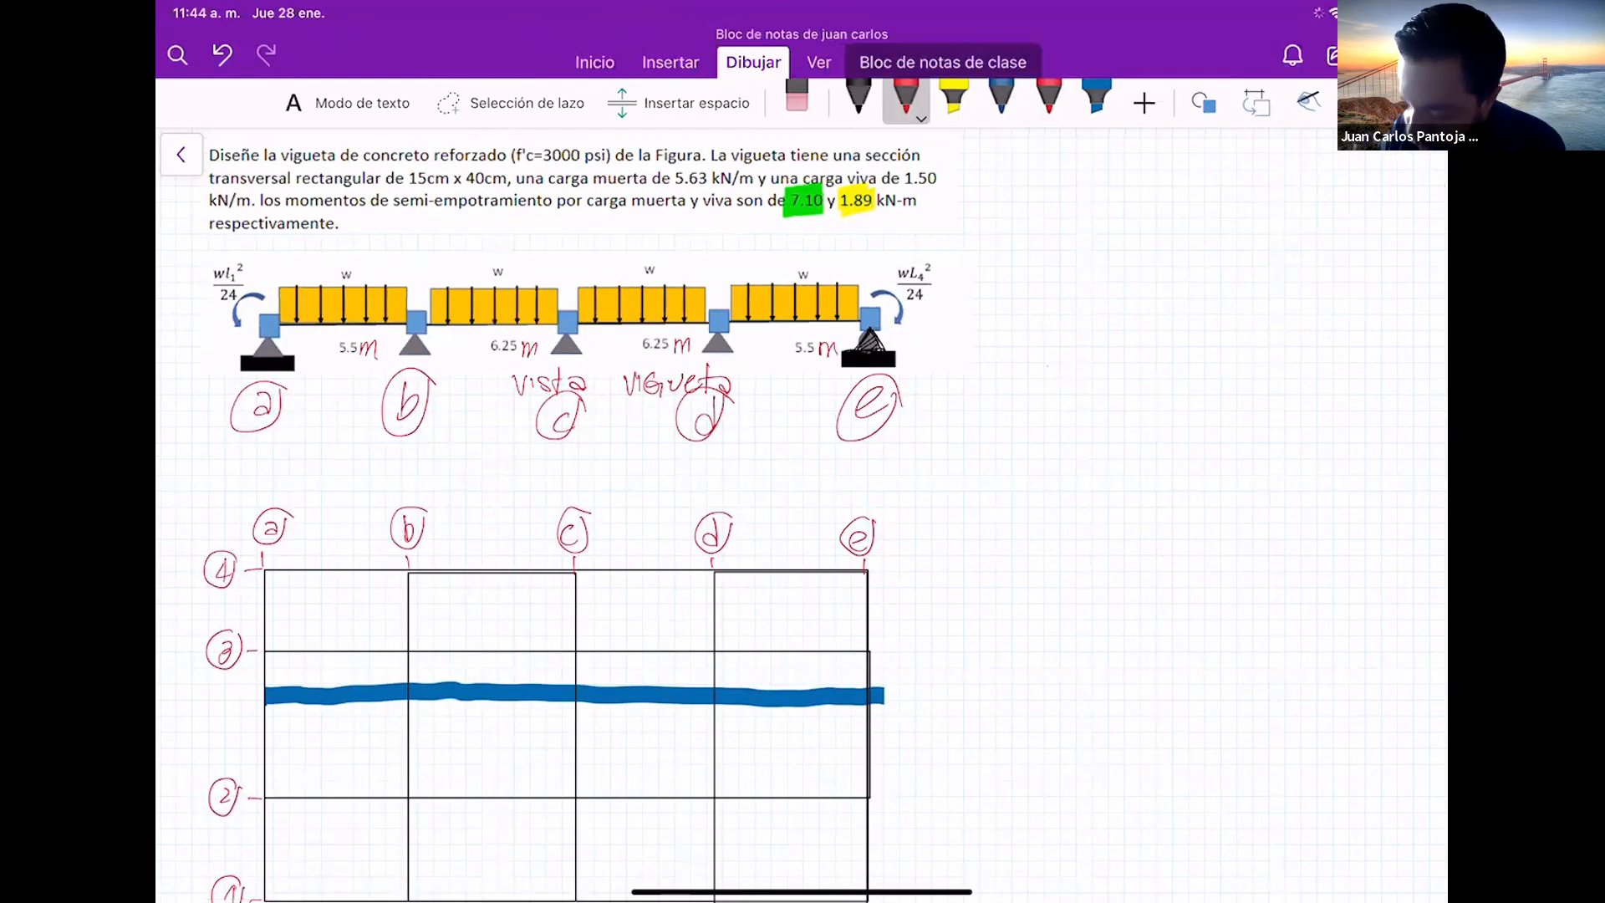
Write the dead-load moment formula MD = (5.63 kN/m)(5.5 m)²/24 in red beside the beam figure
mouse_move(1011, 268)
mouse_down()
mouse_move(1013, 241)
mouse_move(1034, 242)
mouse_move(1042, 269)
mouse_up()
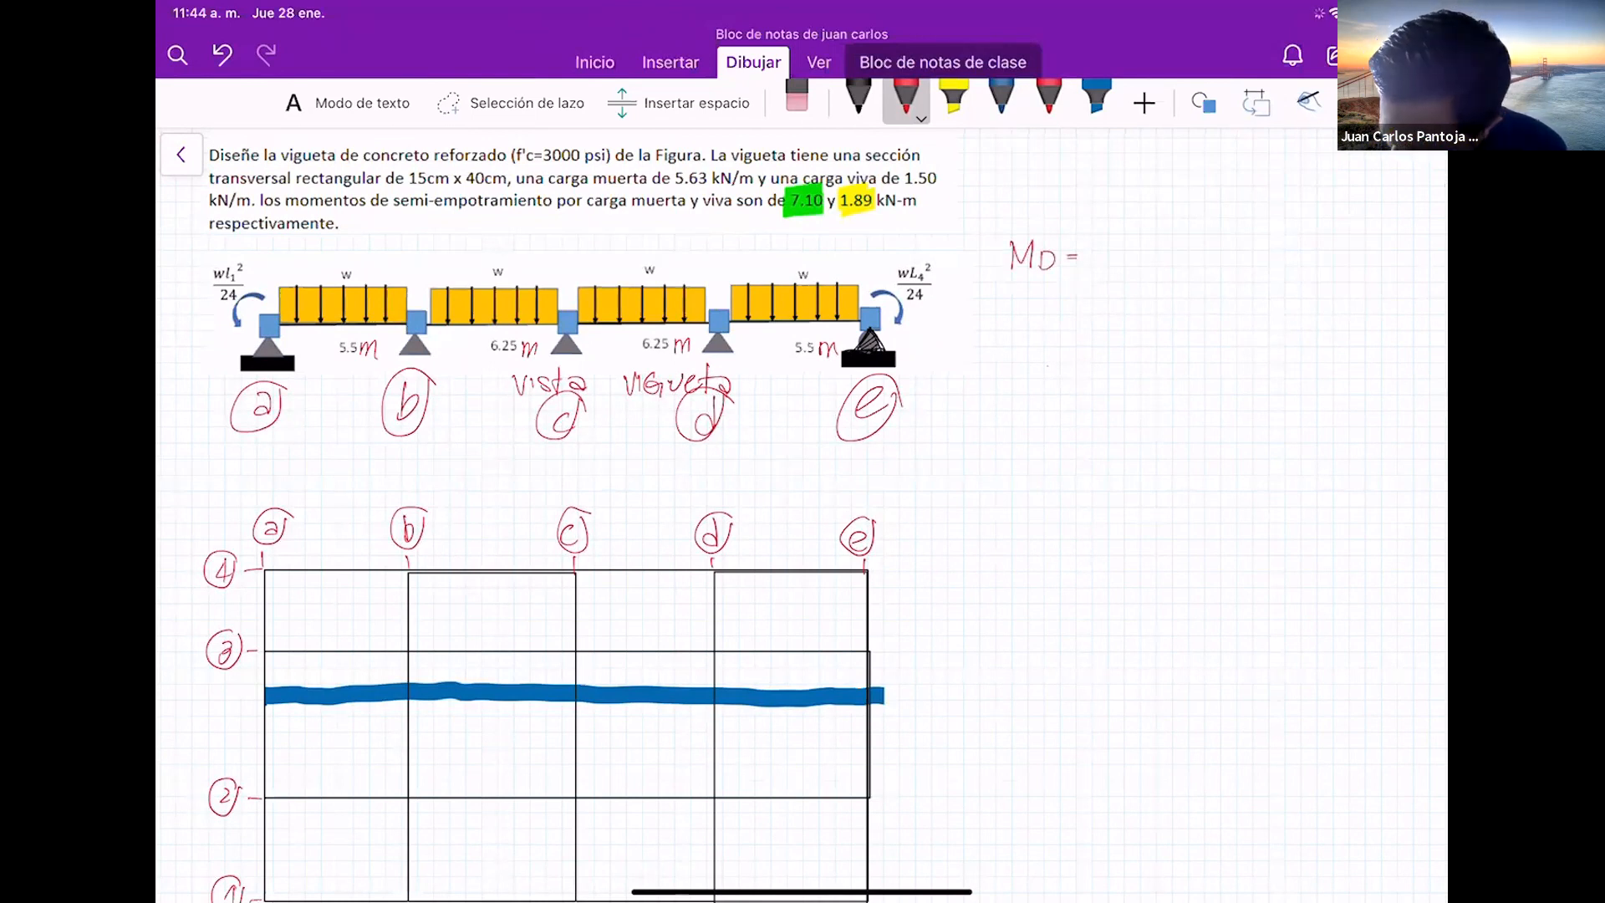
drag(1112, 243, 1104, 263)
mouse_move(1135, 240)
mouse_down()
mouse_move(1129, 261)
mouse_move(1146, 264)
mouse_move(1196, 239)
mouse_move(1221, 272)
mouse_up()
drag(1106, 216, 1107, 272)
drag(1236, 222, 1239, 268)
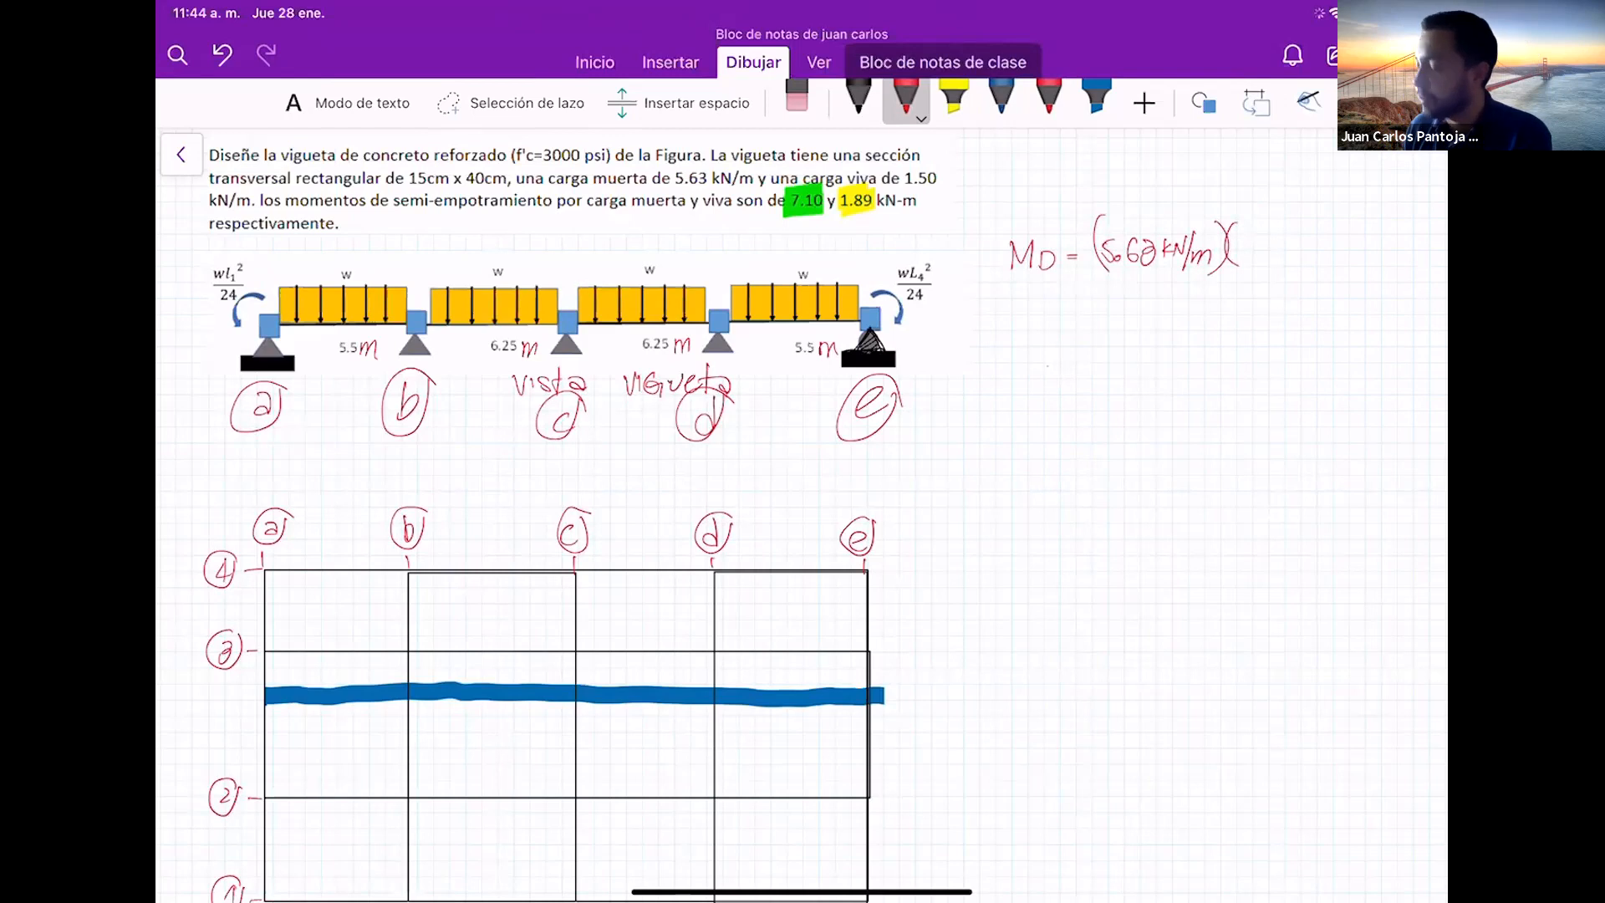
mouse_move(1253, 240)
mouse_down()
mouse_move(1243, 260)
mouse_move(1306, 264)
mouse_up()
drag(1316, 203, 1328, 214)
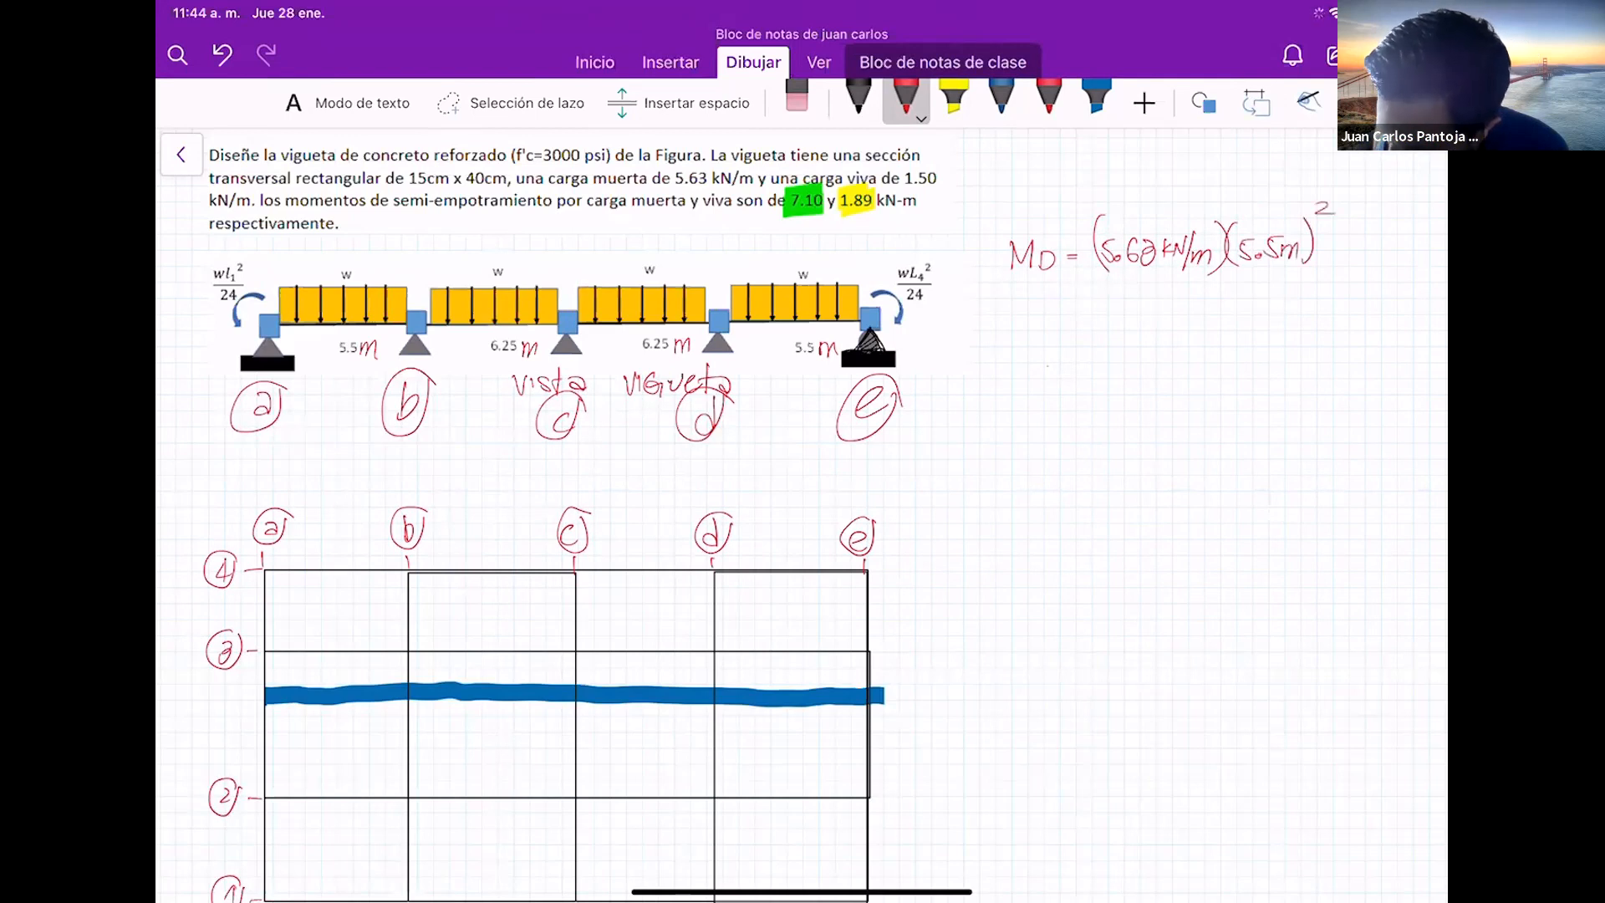
drag(1096, 276, 1318, 277)
drag(1183, 289, 1224, 295)
drag(1215, 282, 1212, 301)
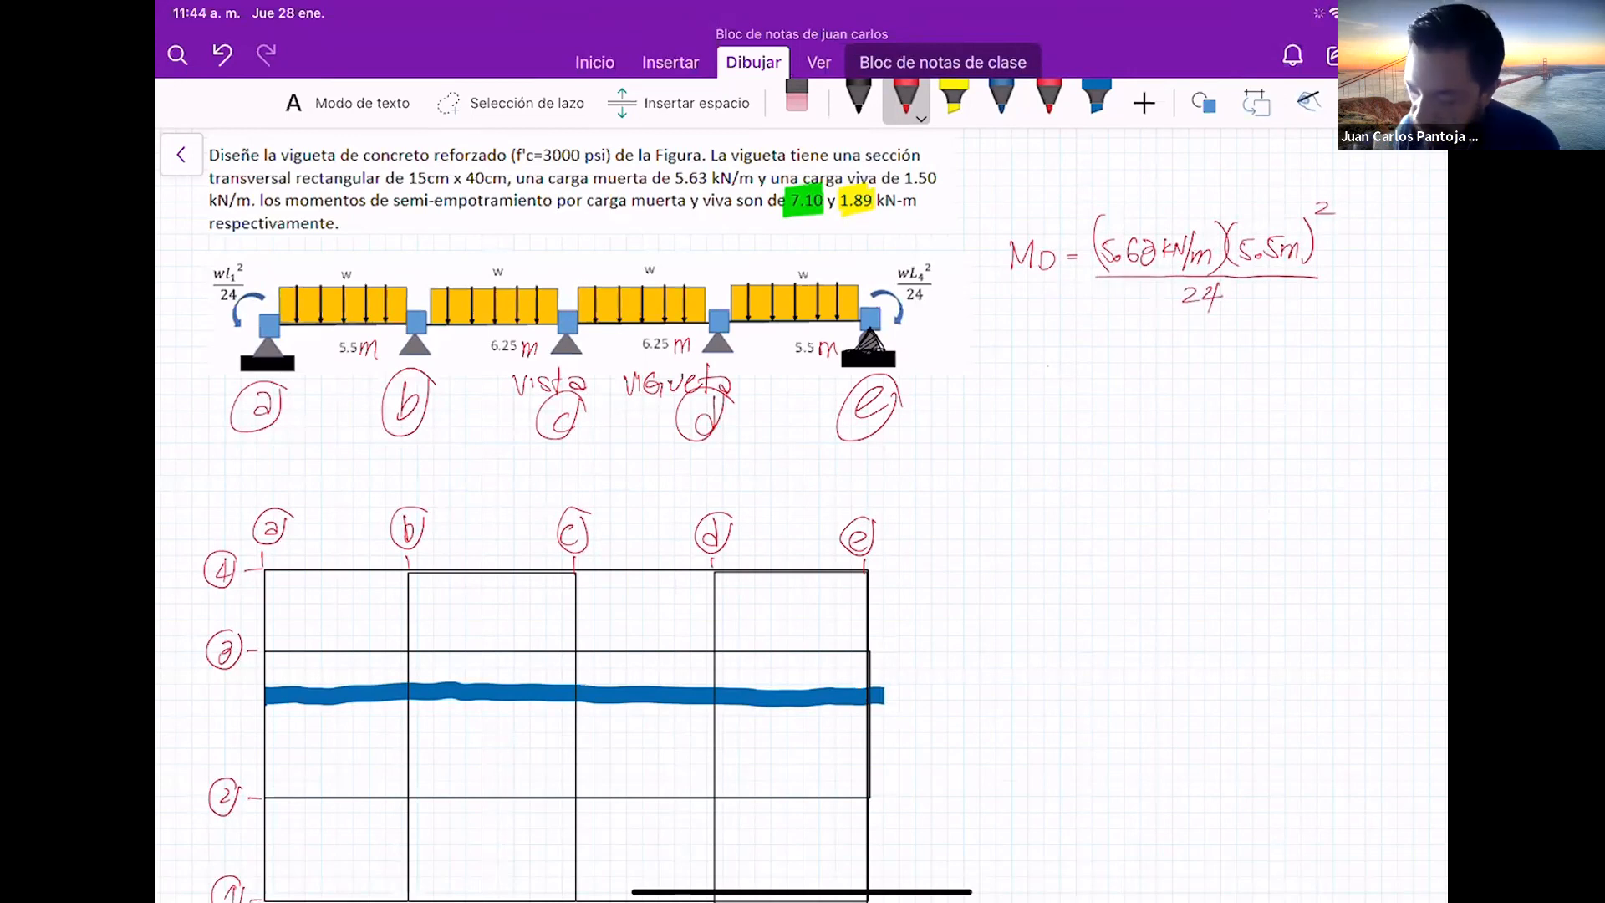
Write the dead-load moment result MD = 7.10 kN-m in red below its formula
drag(1012, 352, 1078, 331)
drag(1069, 336, 1078, 336)
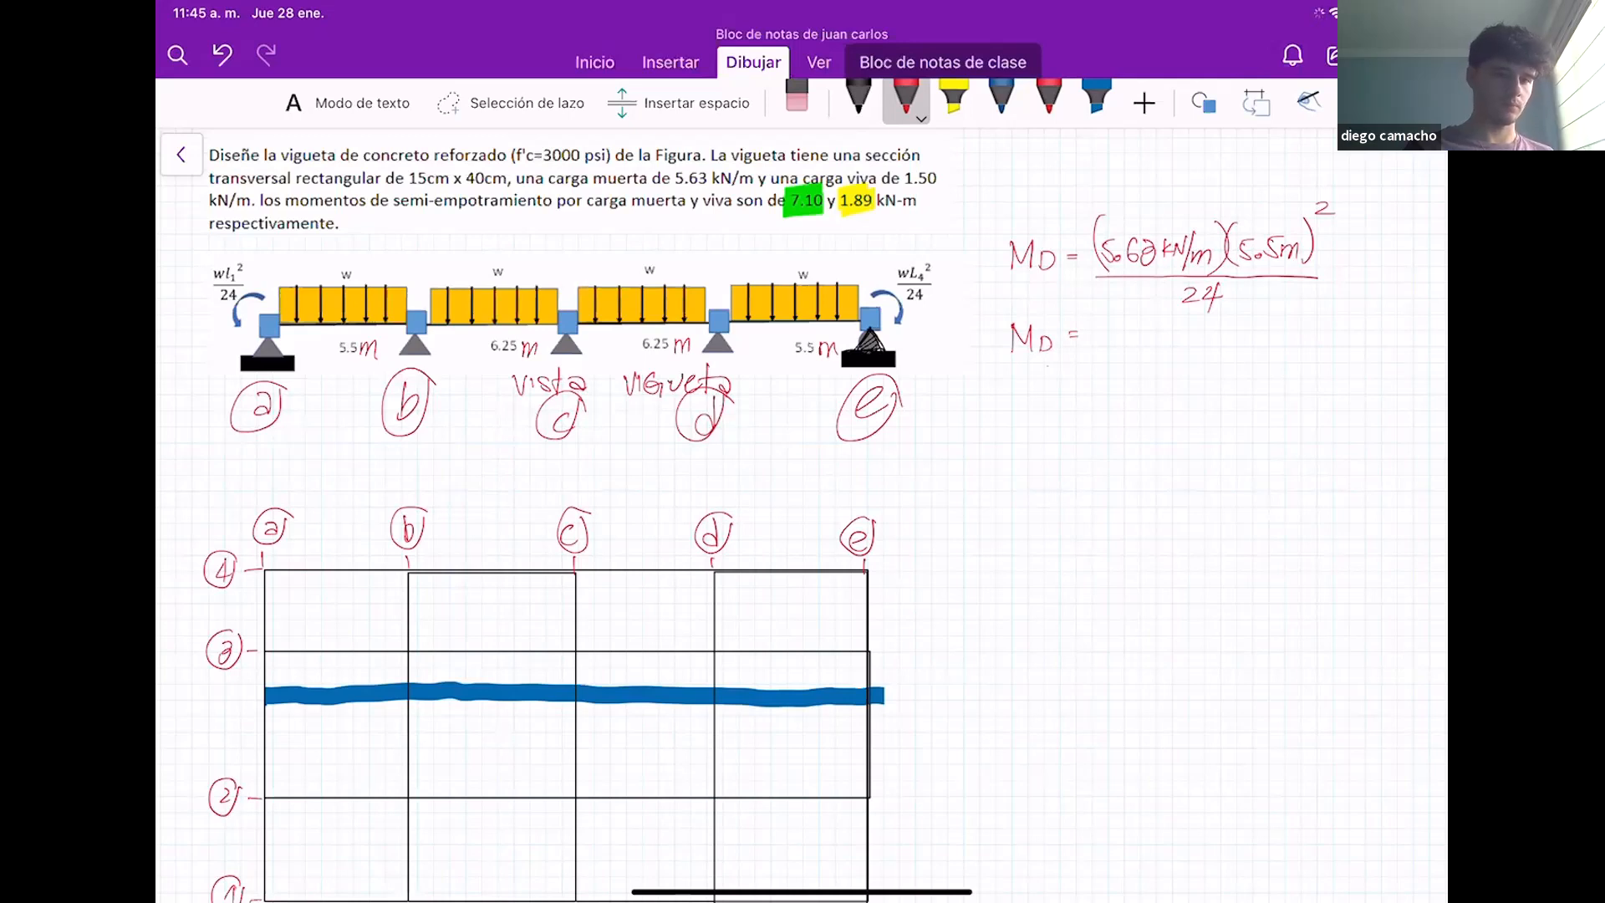
click(797, 96)
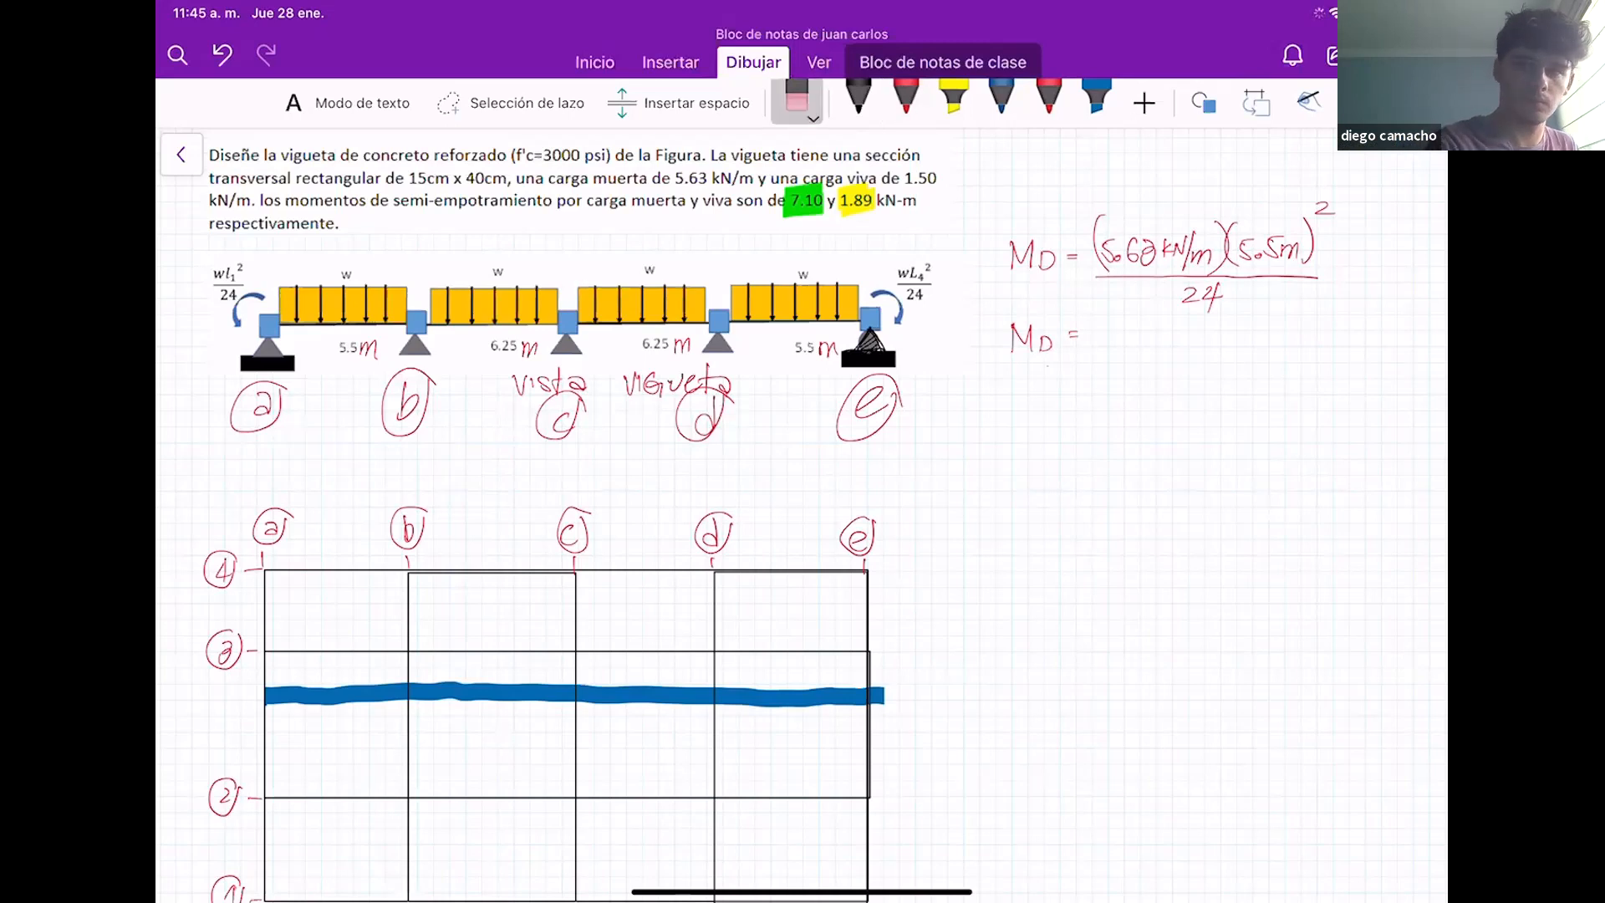
click(906, 96)
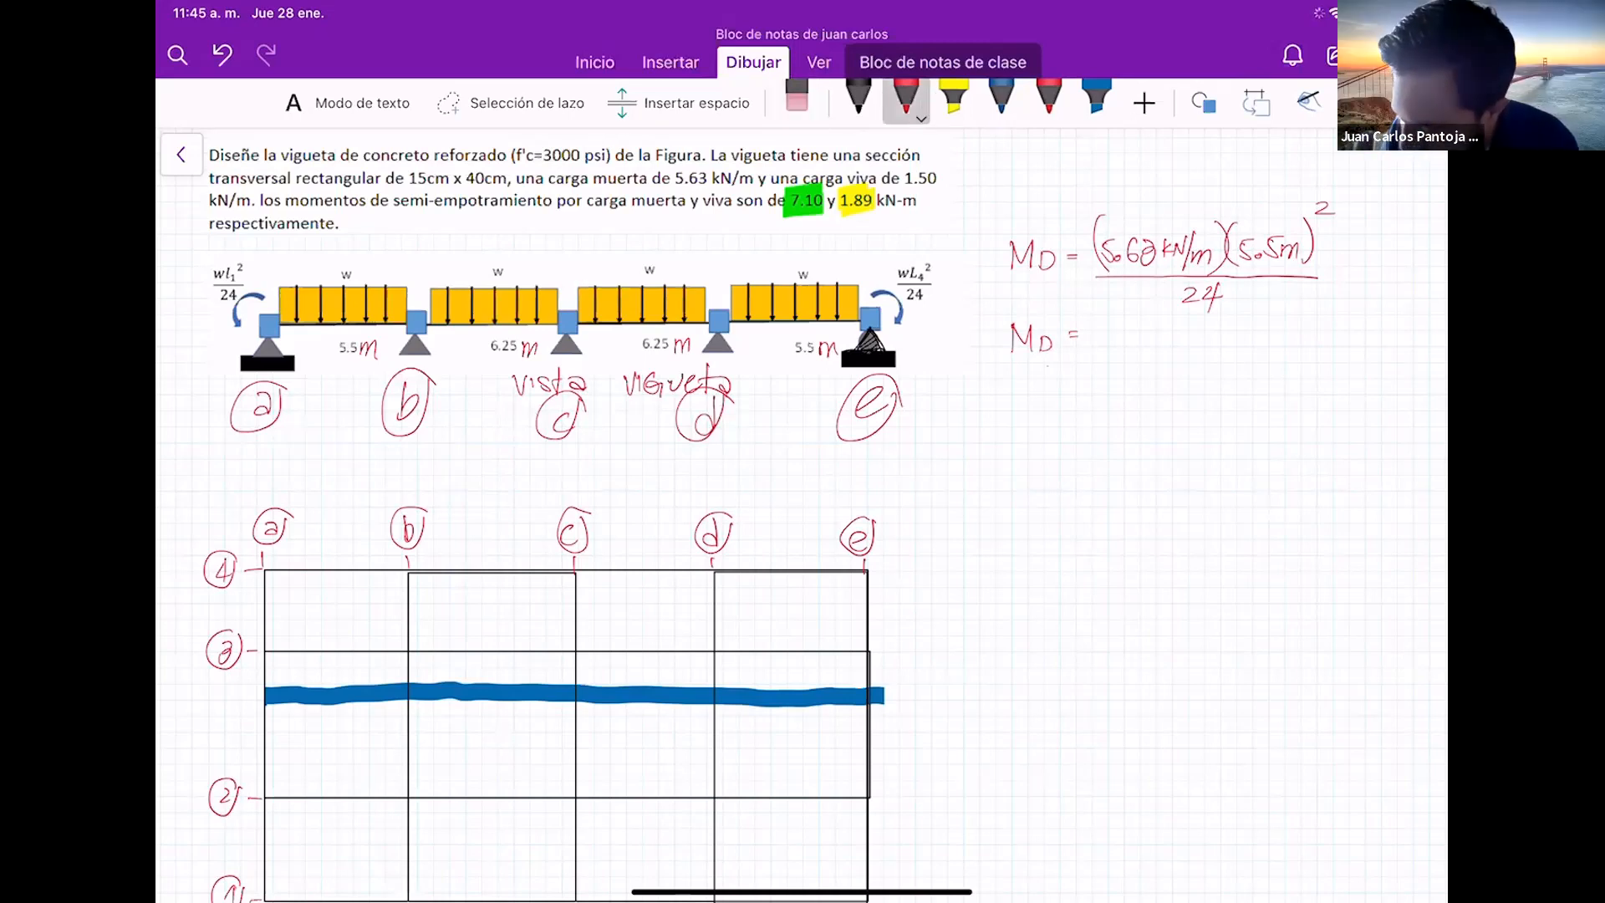
mouse_move(1094, 327)
mouse_down()
mouse_move(1129, 348)
mouse_move(1142, 326)
mouse_move(1170, 348)
mouse_up()
click(1119, 340)
drag(1172, 348, 1196, 341)
drag(1198, 346, 1221, 346)
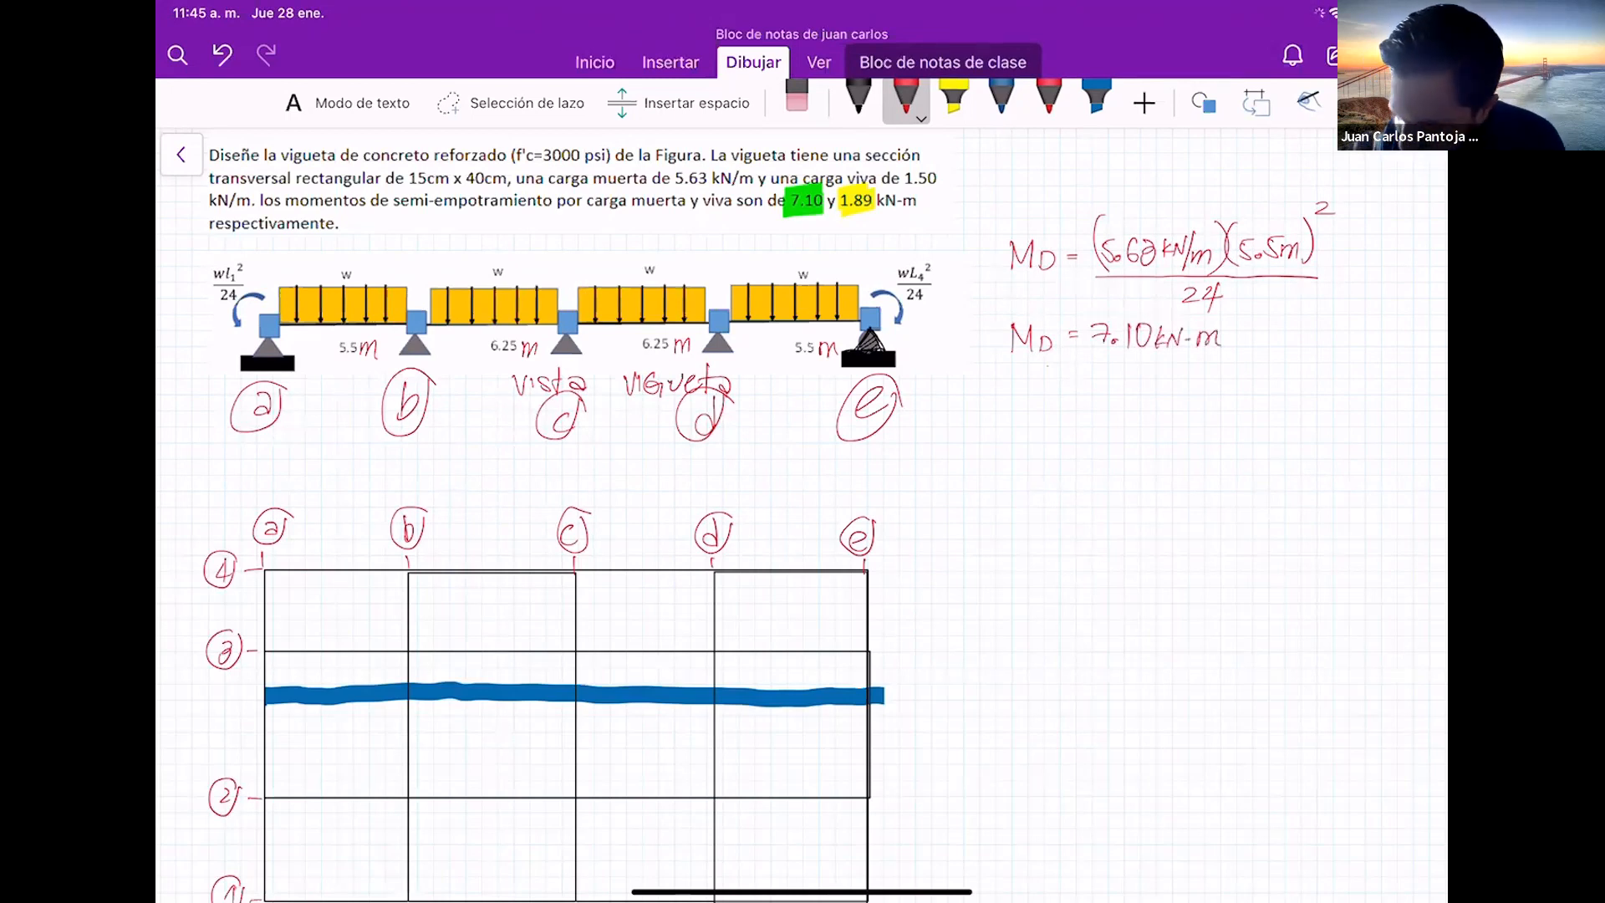
Write the live-load moment formula ML = (1.50 kN/m)(5.5 m)²/24 in black below the dead-load moment result
click(510, 103)
mouse_move(1219, 426)
mouse_down()
mouse_move(1171, 189)
mouse_move(1221, 422)
mouse_up()
click(858, 101)
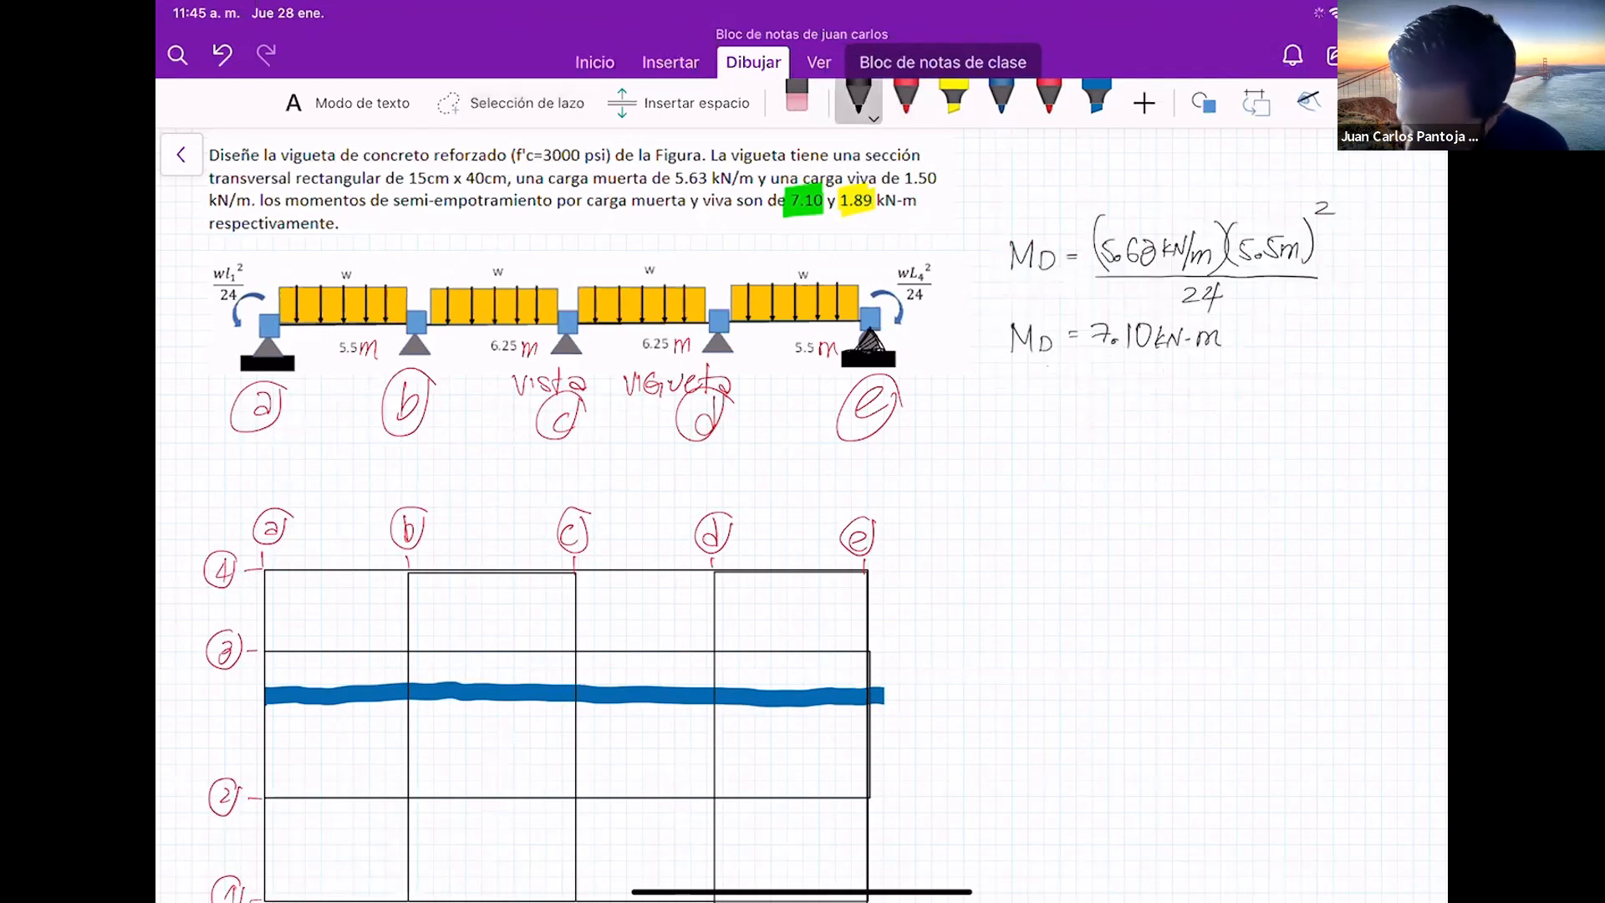
mouse_move(1012, 406)
mouse_down()
mouse_move(1102, 405)
mouse_move(1150, 376)
mouse_move(1176, 393)
mouse_move(1198, 365)
mouse_move(1213, 400)
mouse_move(1270, 394)
mouse_up()
click(1124, 393)
mouse_move(1267, 374)
mouse_down()
mouse_move(1300, 400)
mouse_move(1322, 362)
mouse_up()
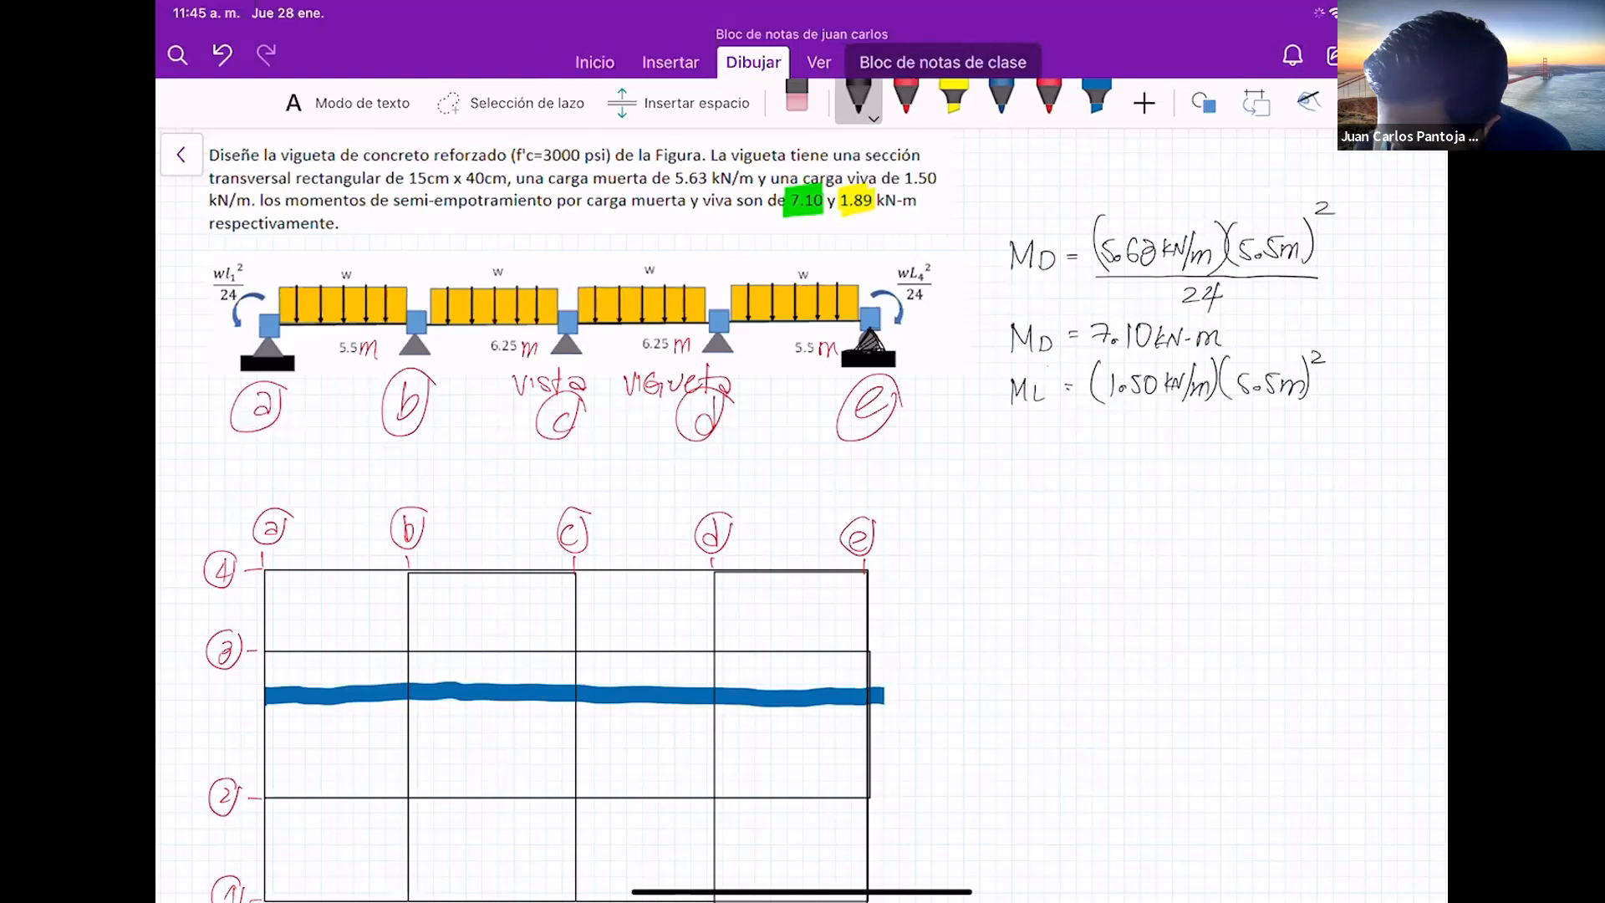
drag(1085, 409, 1329, 409)
drag(1173, 421, 1188, 433)
mouse_move(1196, 422)
mouse_down()
mouse_move(1218, 429)
mouse_move(1204, 440)
mouse_up()
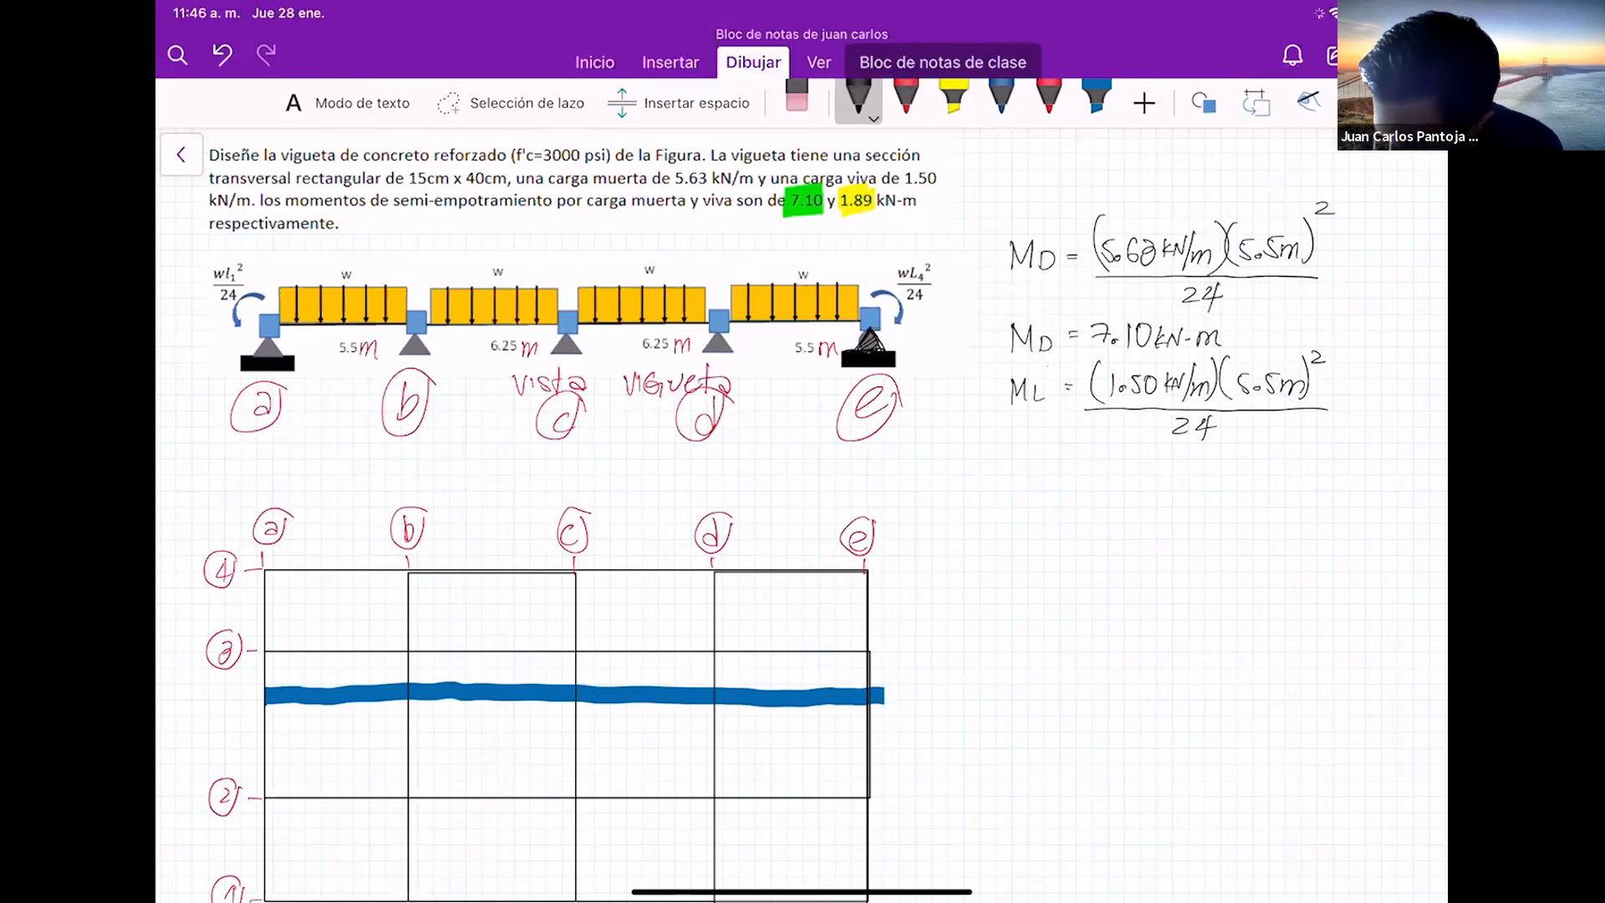
Write the live-load moment result ML = 1.89 kN-m in black below its formula
mouse_move(1012, 453)
mouse_down()
mouse_move(1010, 477)
mouse_move(1028, 478)
mouse_up()
drag(1037, 463, 1047, 477)
drag(1062, 461, 1073, 460)
drag(1064, 469, 1073, 467)
mouse_move(1097, 454)
mouse_down()
mouse_move(1095, 476)
mouse_move(1129, 457)
mouse_move(1146, 479)
mouse_move(1189, 480)
mouse_up()
click(1104, 470)
mouse_move(1187, 479)
mouse_down()
mouse_move(1197, 463)
mouse_move(1204, 477)
mouse_up()
drag(1202, 472, 1243, 479)
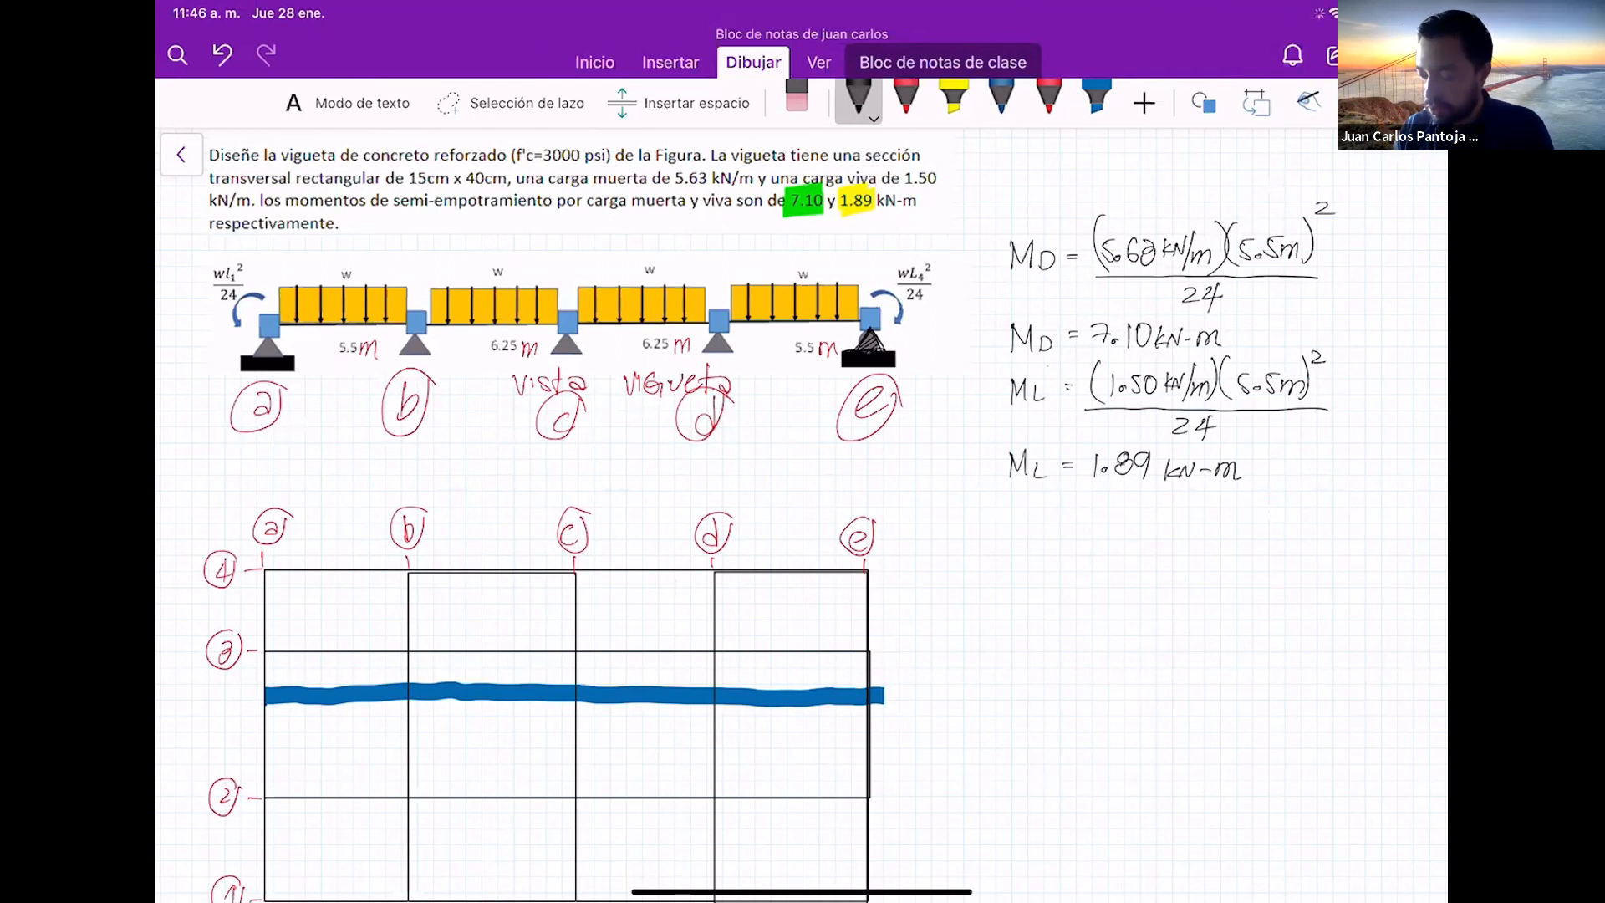
Sketch a red wavy deflection curve along the beam through the supports from a to e
click(905, 99)
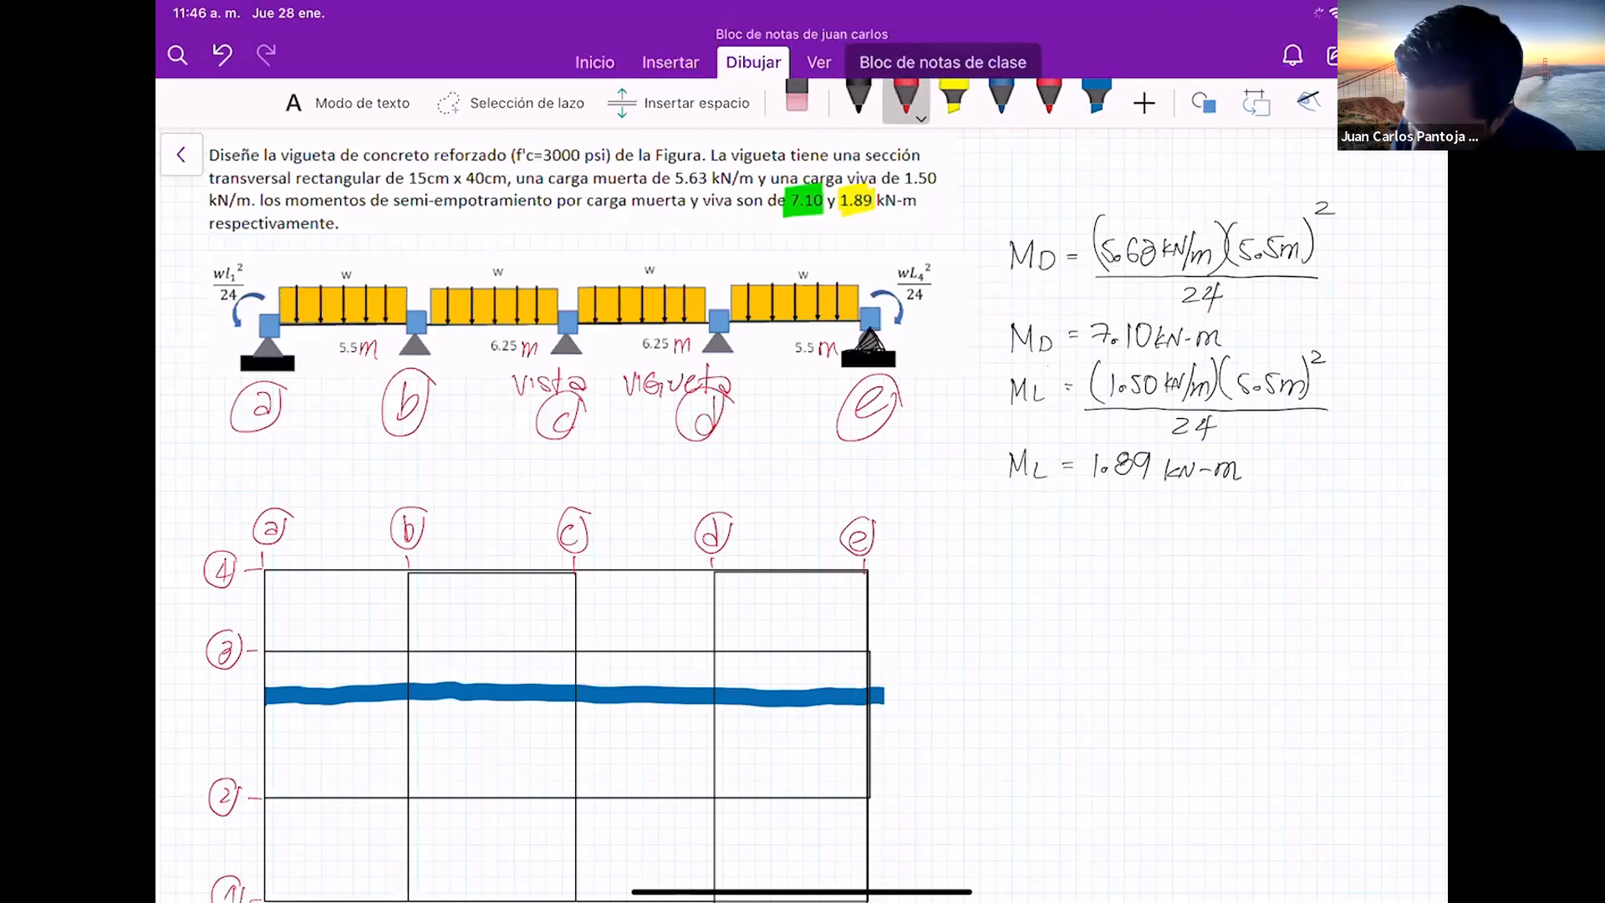
mouse_move(861, 324)
mouse_down()
mouse_move(836, 346)
mouse_move(625, 305)
mouse_move(507, 346)
mouse_move(387, 299)
mouse_up()
mouse_move(274, 328)
mouse_down()
mouse_move(314, 359)
mouse_move(401, 326)
mouse_move(467, 336)
mouse_up()
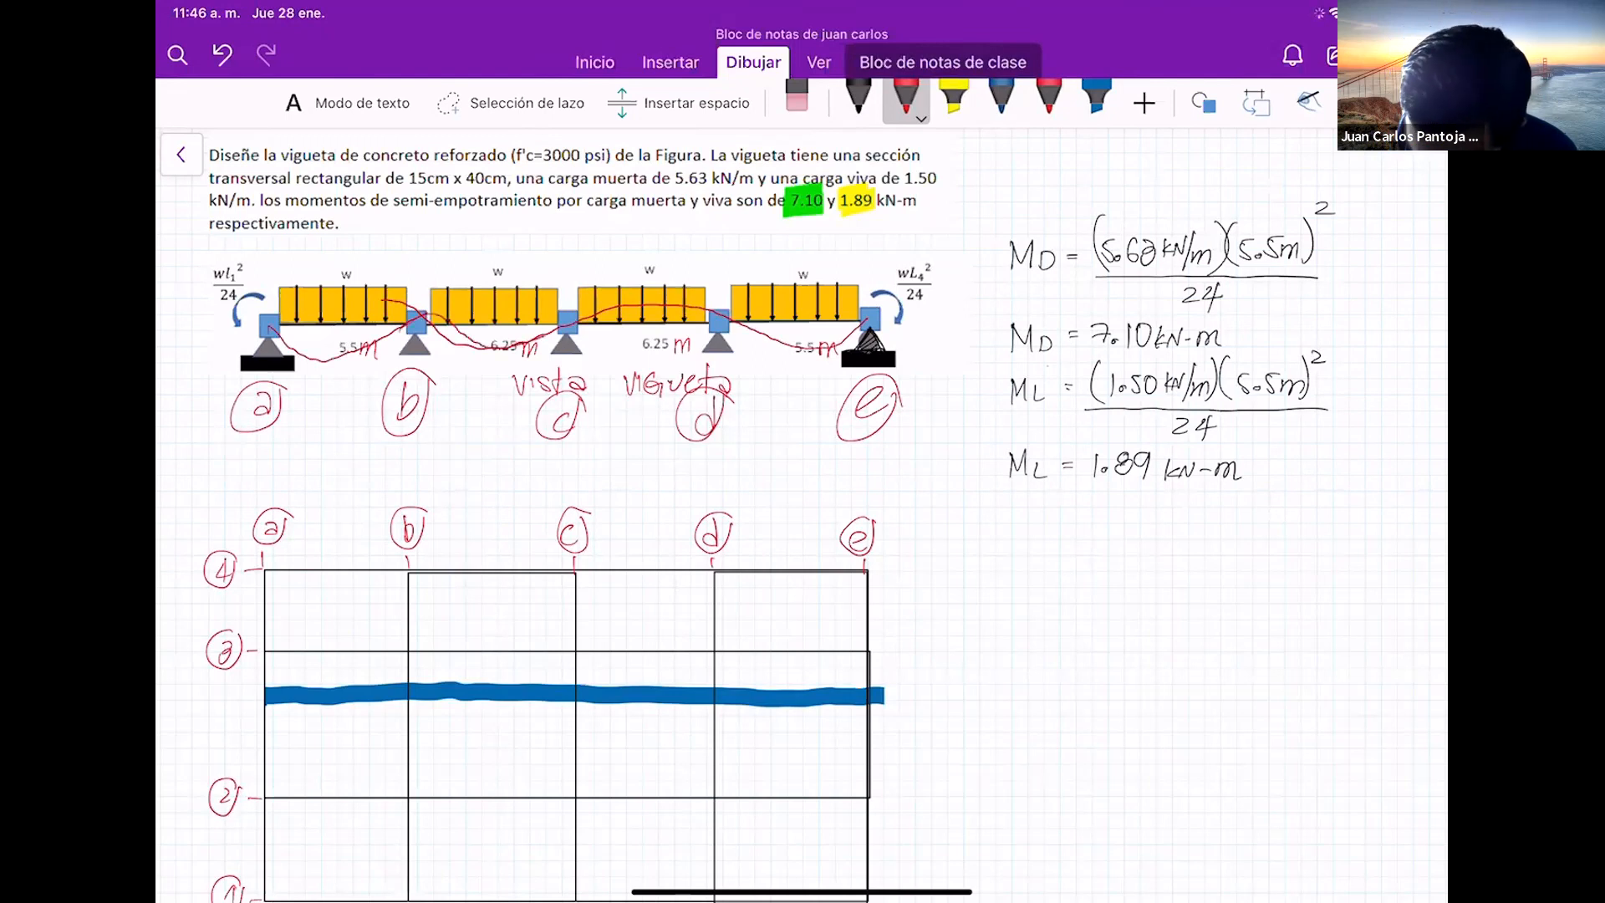
Erase the stretch of the red deflection curve around support b and redraw it in red from b into the second span
click(797, 99)
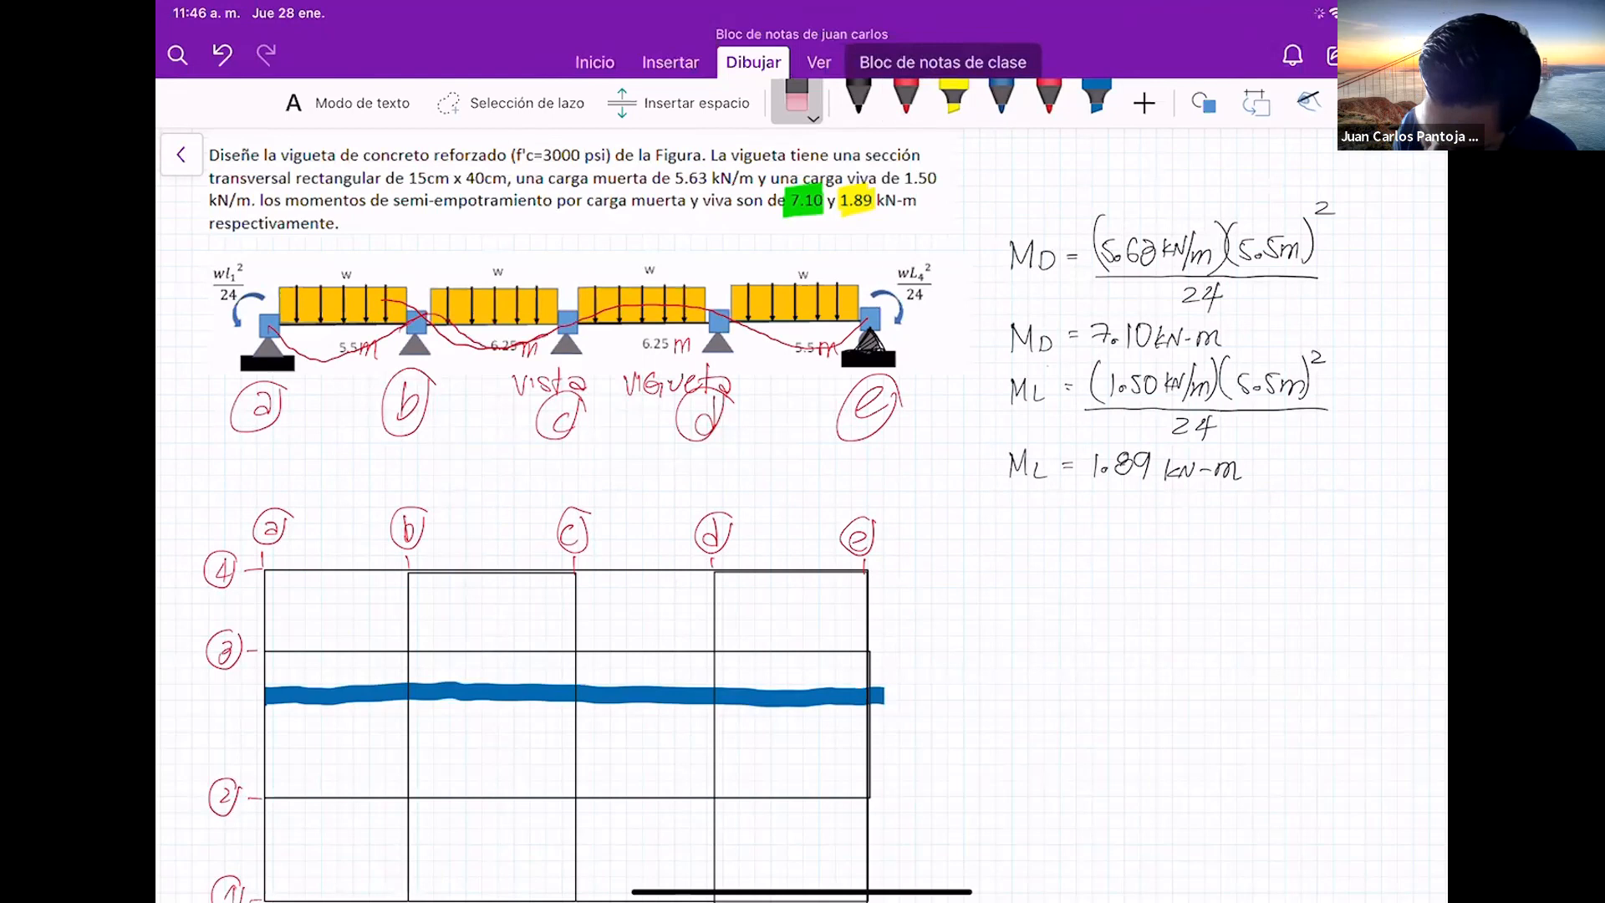
click(797, 99)
click(699, 269)
drag(464, 347, 428, 293)
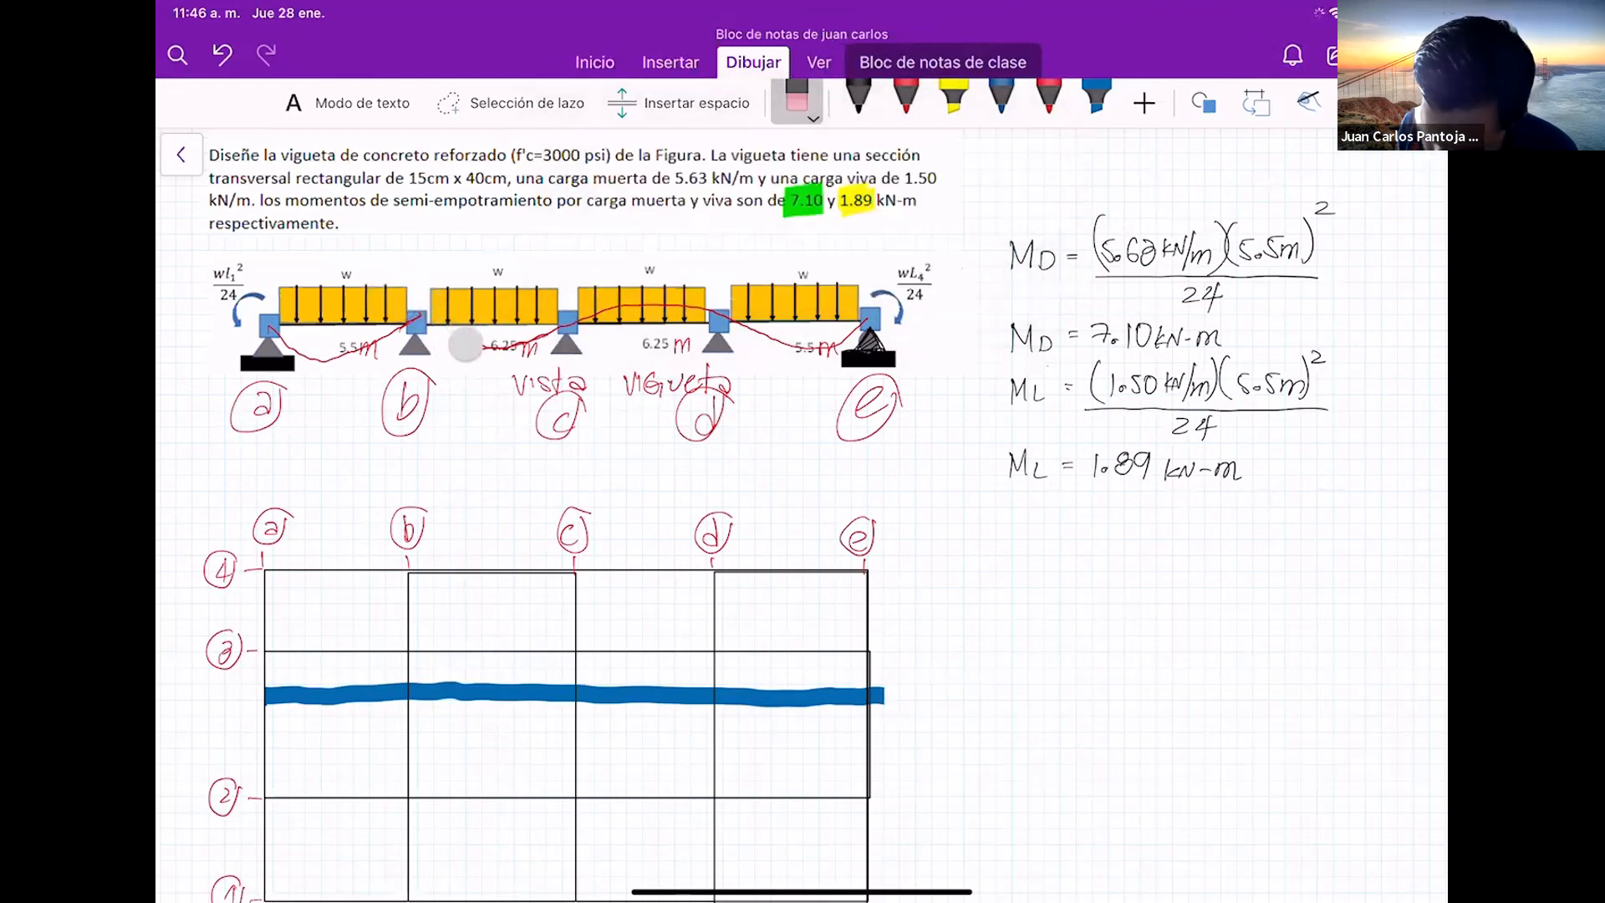
click(905, 99)
drag(435, 315, 483, 346)
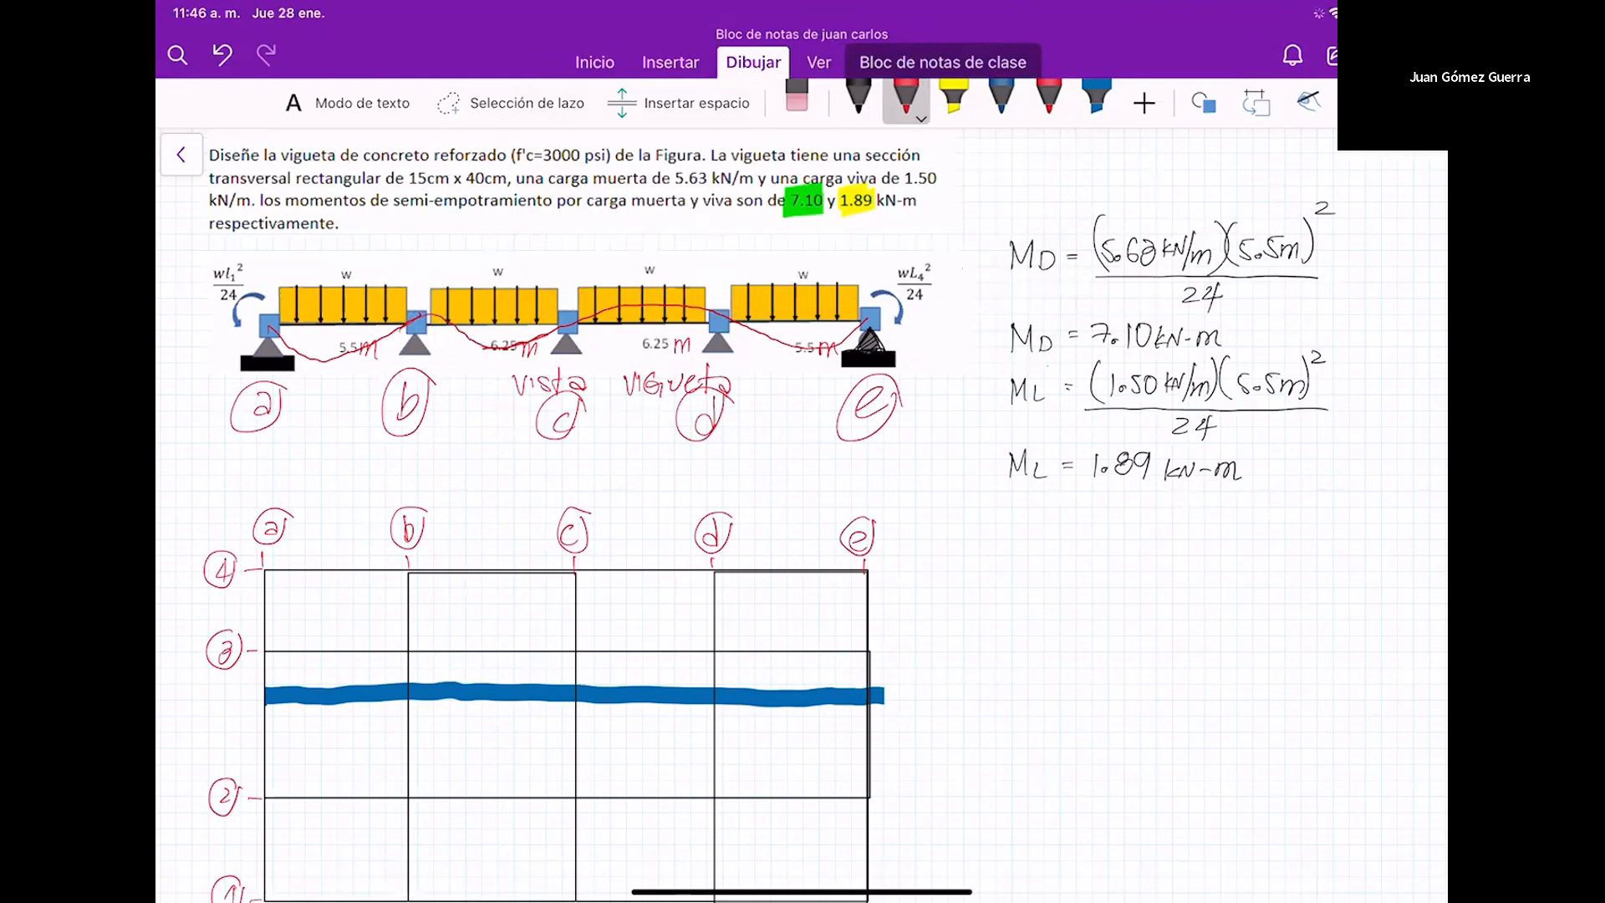
Highlight the end supports e and a of the joist diagram in yellow
click(953, 99)
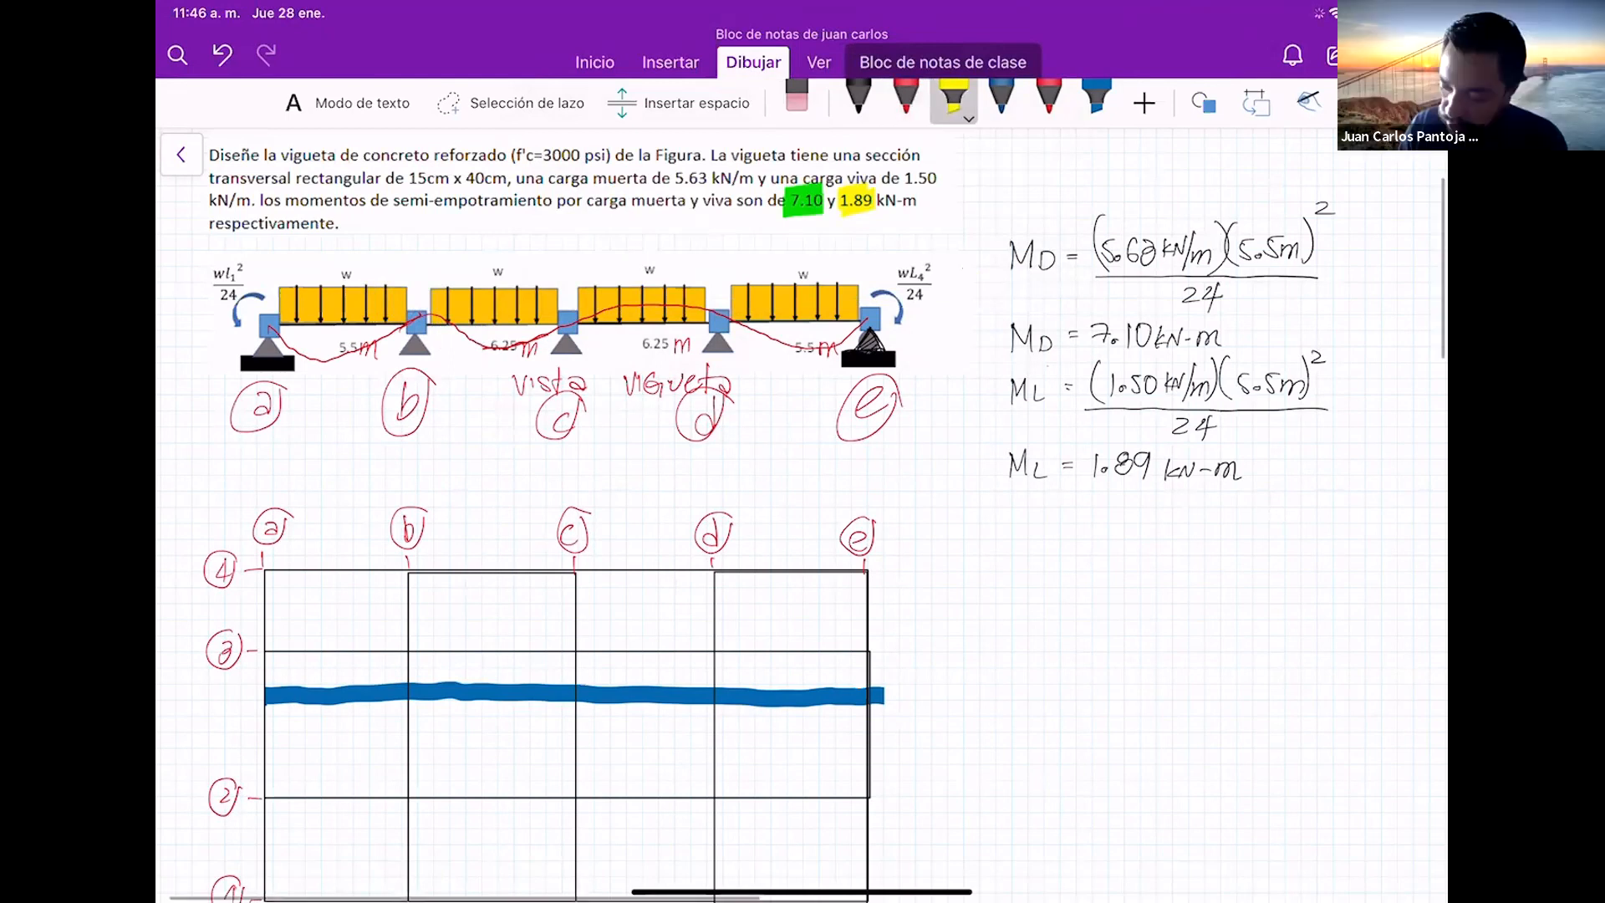
mouse_move(829, 323)
mouse_down()
mouse_move(870, 312)
mouse_move(881, 326)
mouse_up()
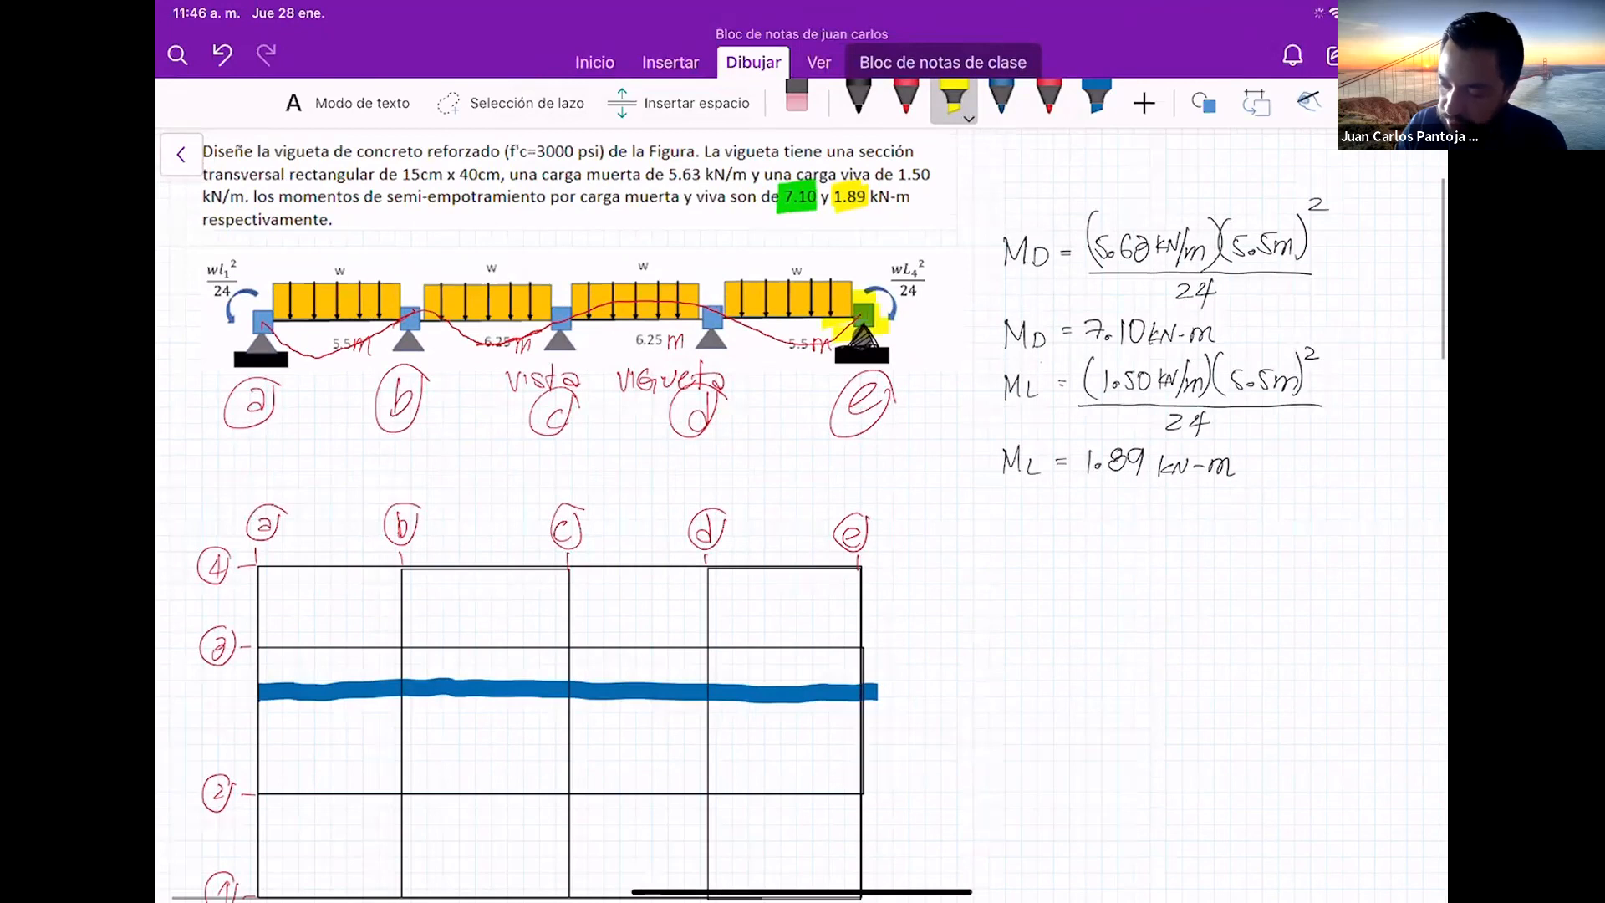
drag(228, 305, 288, 349)
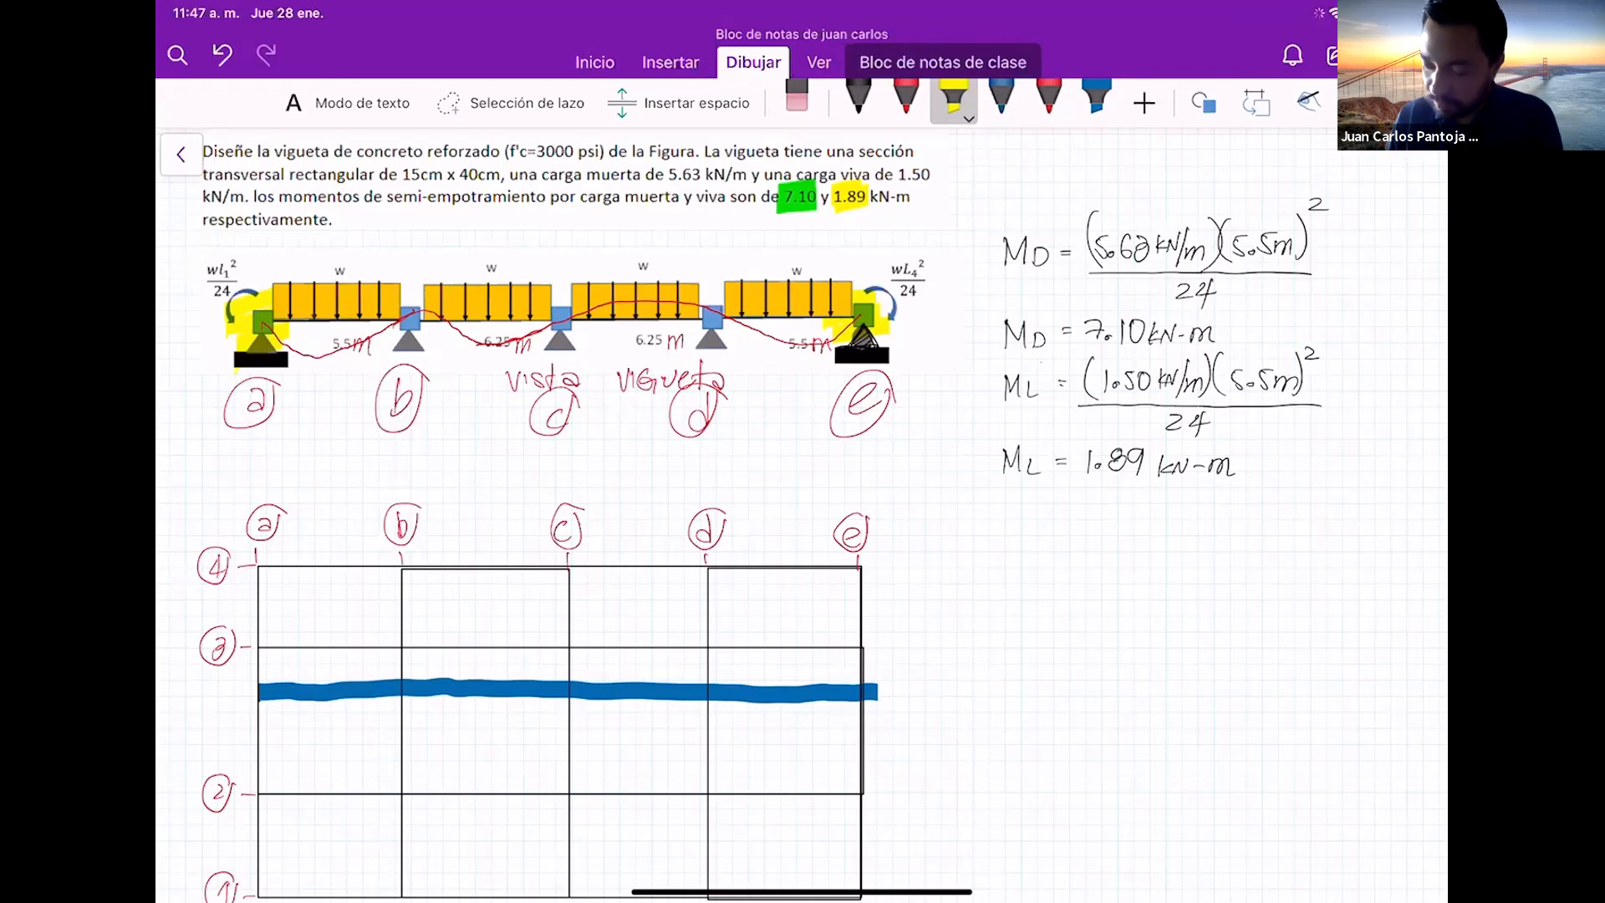
click(1204, 103)
click(1103, 215)
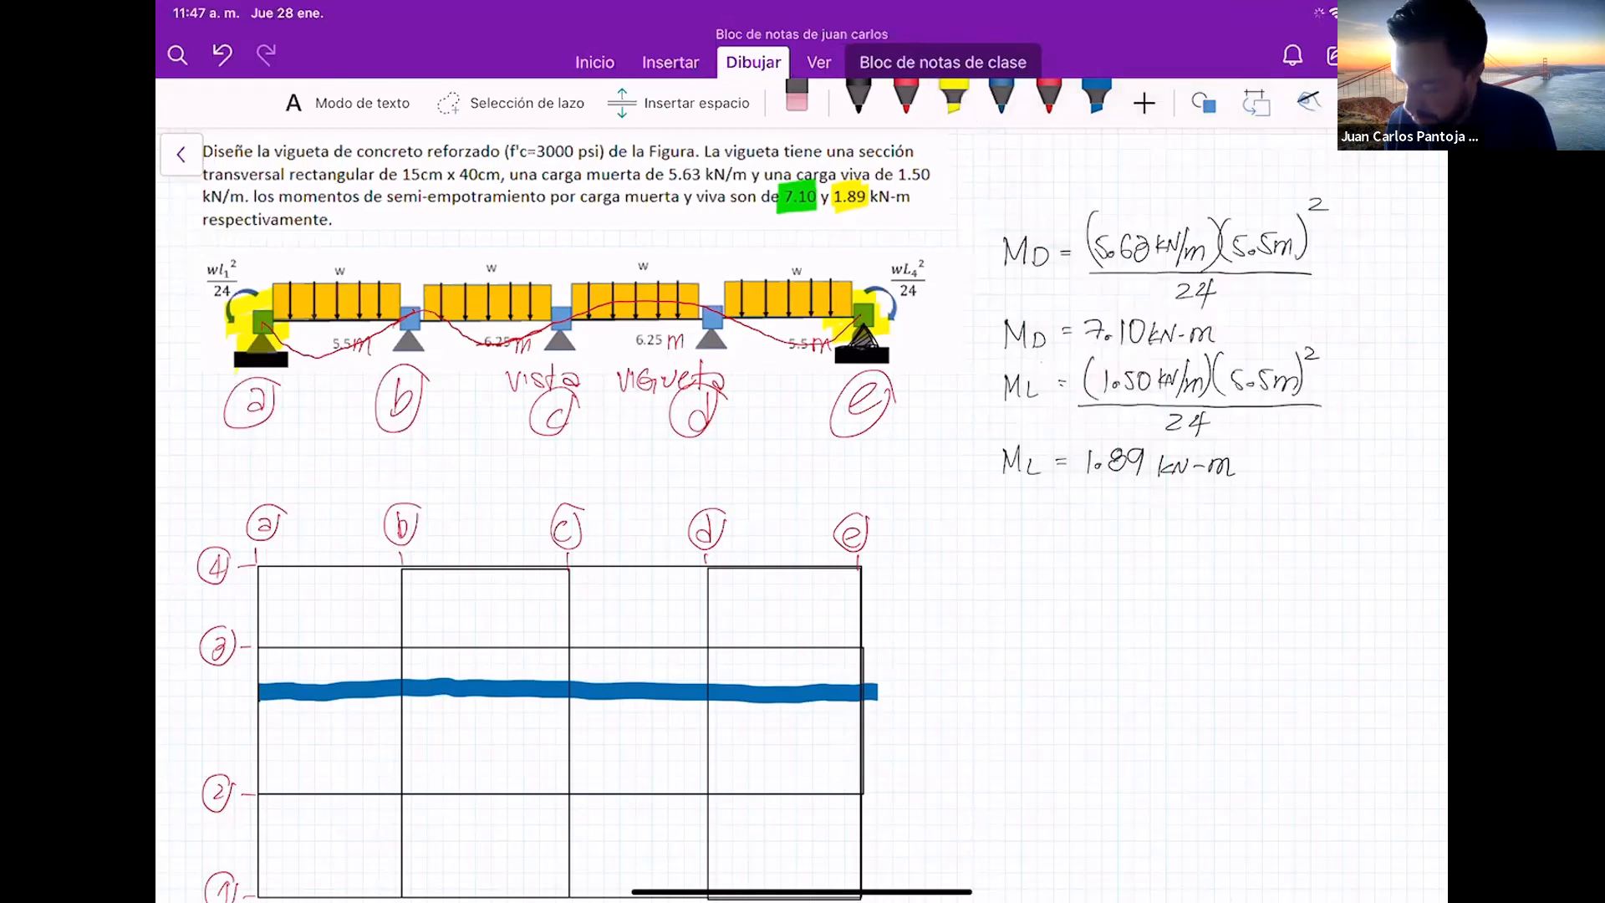
drag(989, 549, 1135, 729)
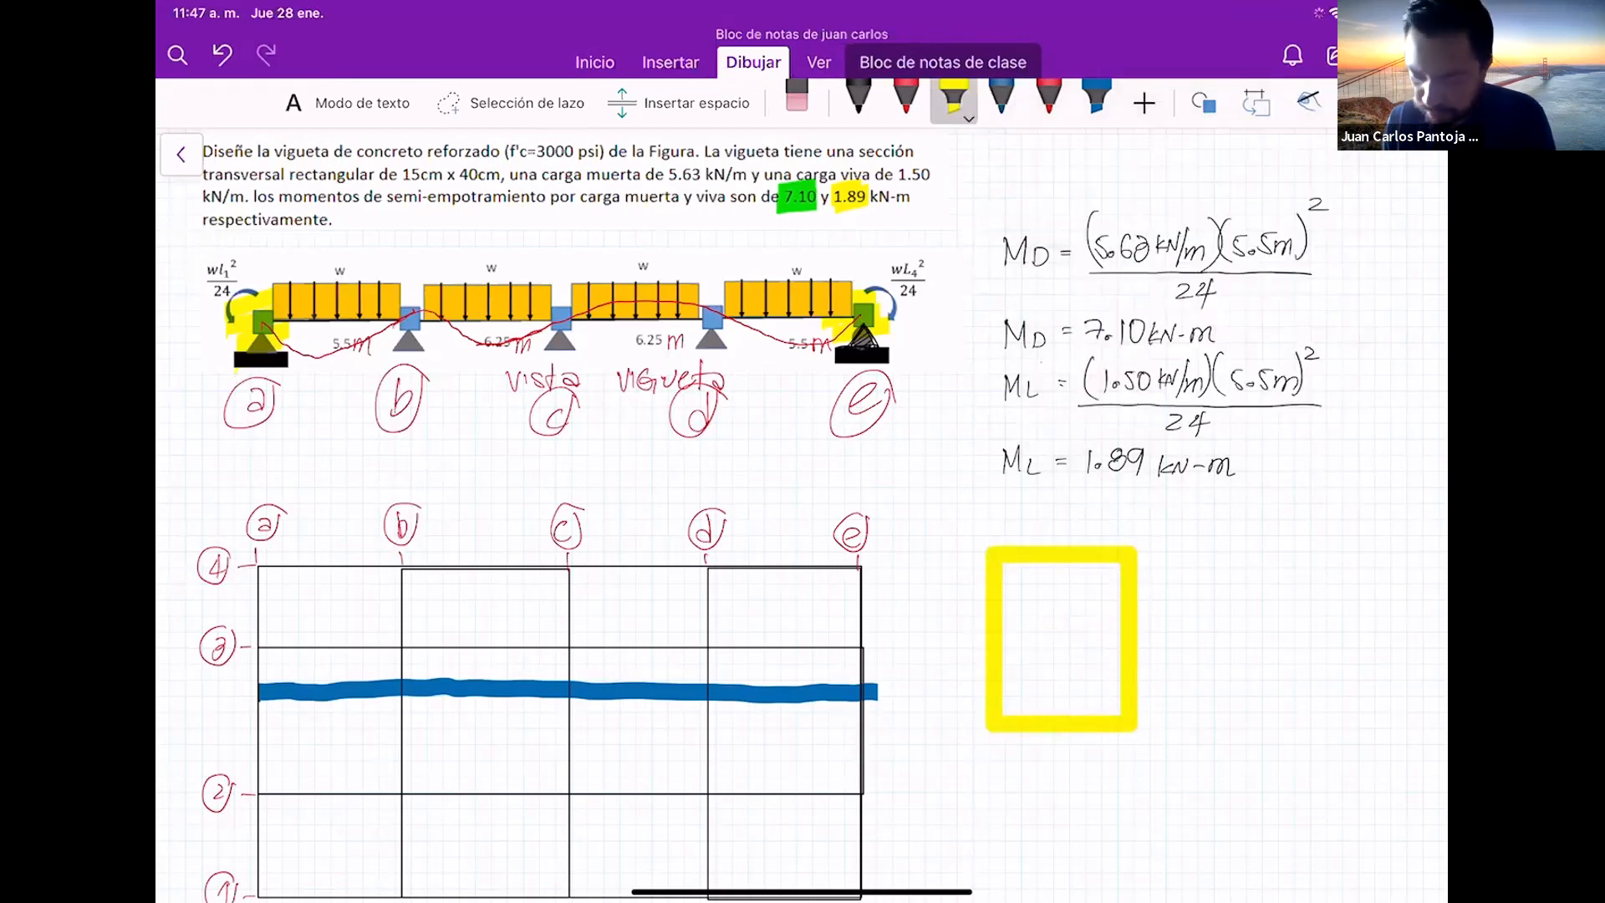
key(ctrl+z)
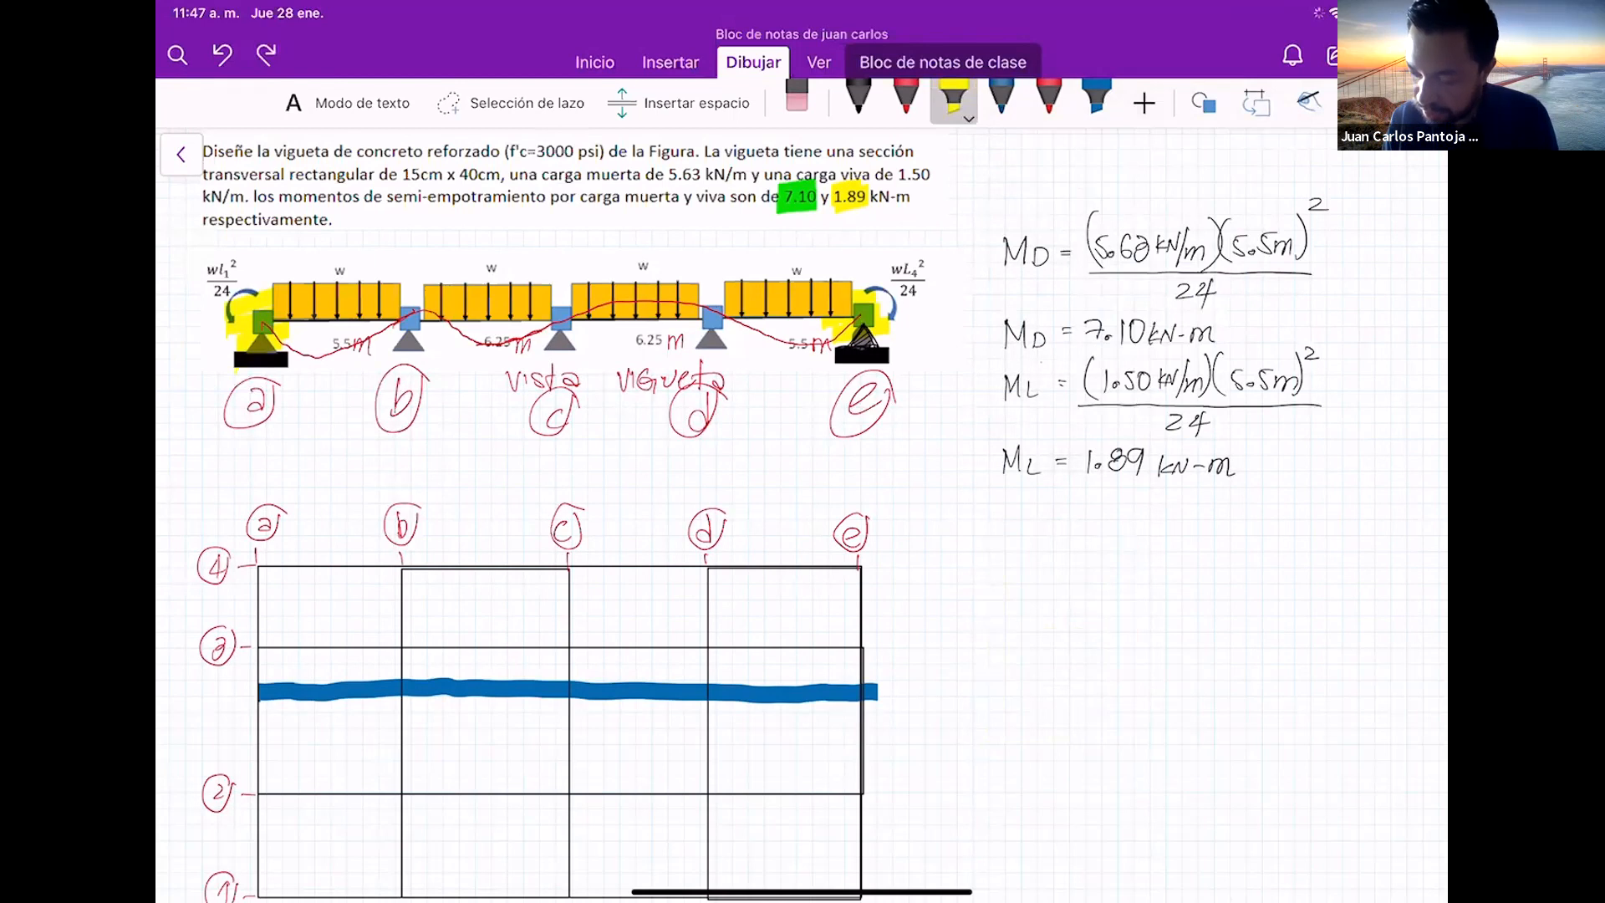
Draw a tall thin black rectangle below the ML result as the joist's cross-section
click(859, 98)
click(1204, 103)
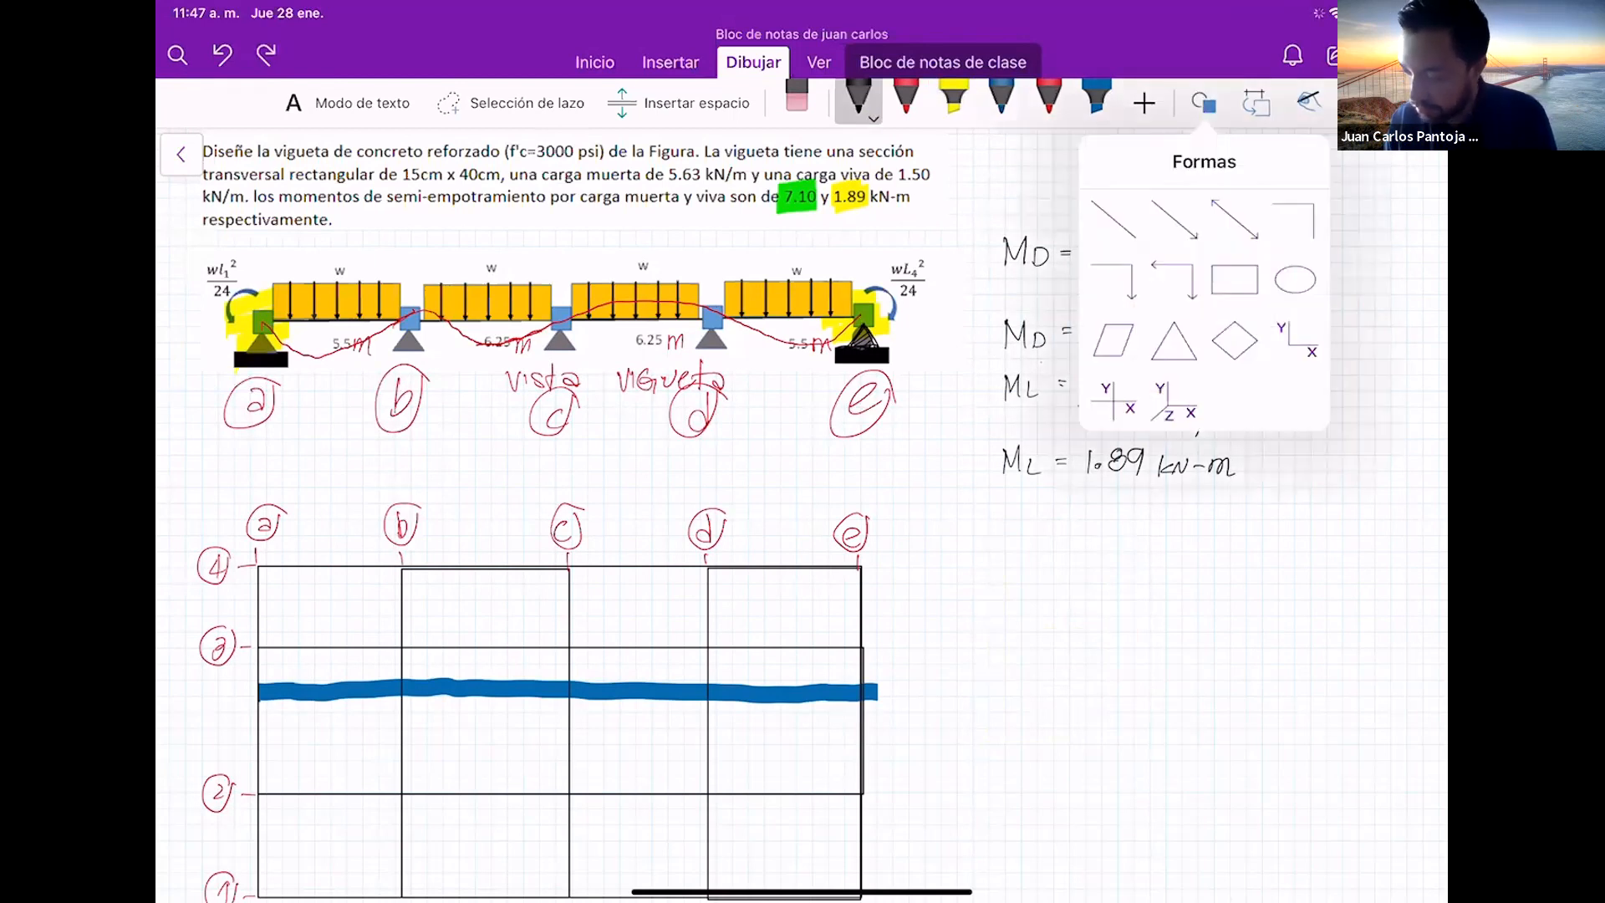
click(1235, 279)
mouse_move(1009, 556)
mouse_down()
mouse_move(1129, 586)
mouse_move(1188, 821)
mouse_up()
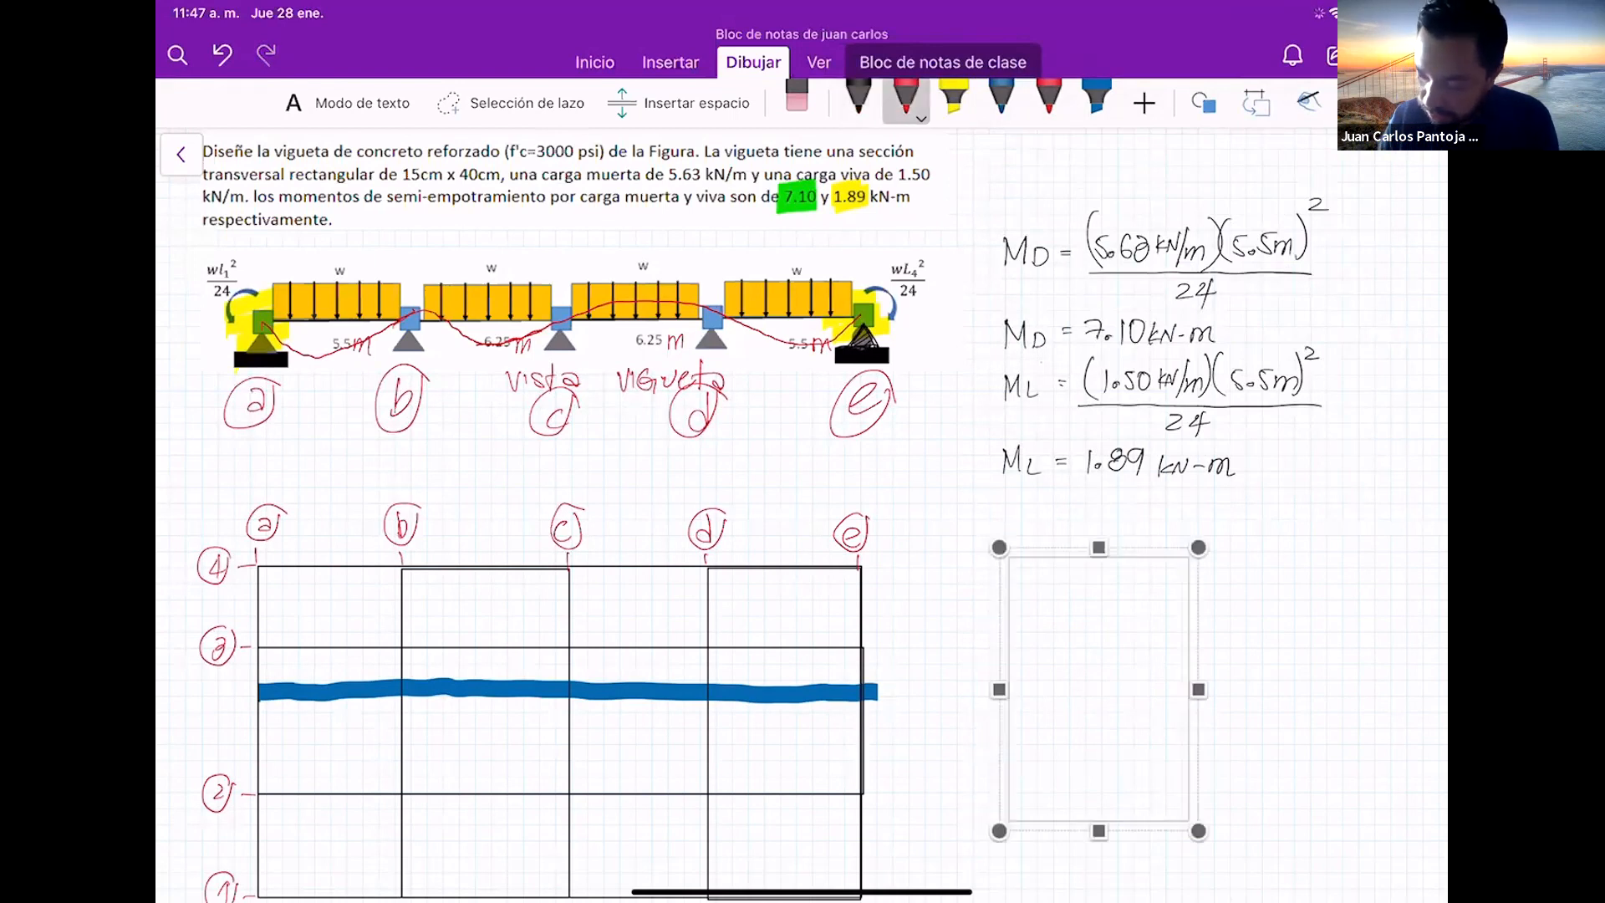
click(1310, 637)
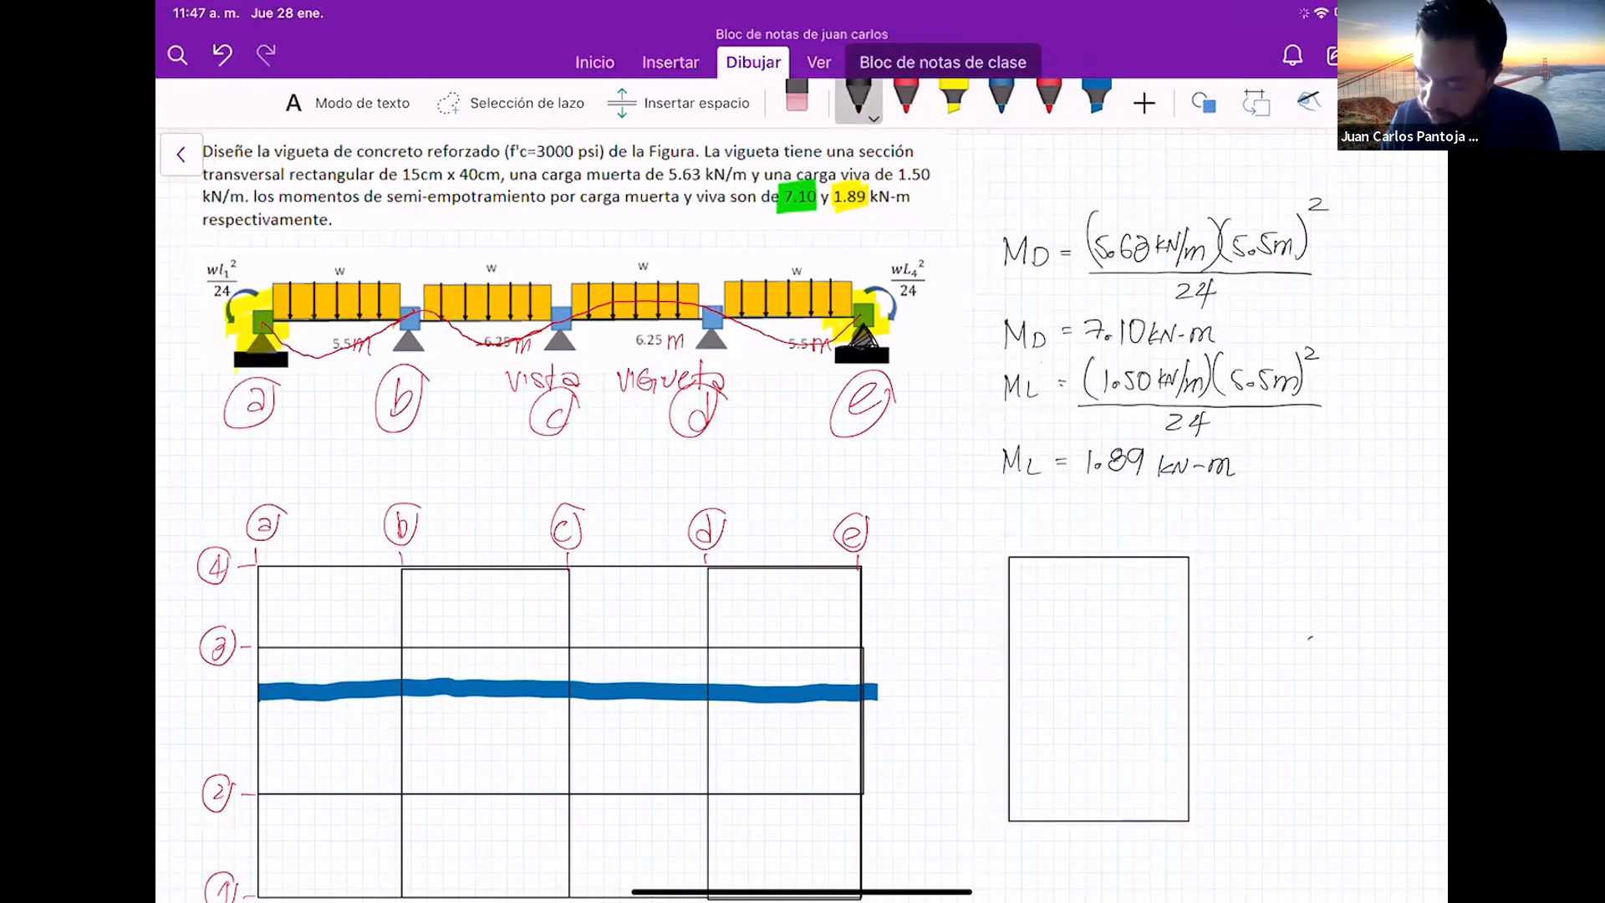
Sketch red rebar circles in the cross-section, two near its upper corners and four along its lower edge
click(907, 97)
drag(1042, 586, 1043, 587)
mouse_move(1159, 586)
mouse_down()
mouse_move(1152, 597)
mouse_move(1160, 586)
mouse_up()
mouse_move(1039, 790)
mouse_down()
mouse_move(1081, 804)
mouse_move(1150, 791)
mouse_move(1114, 796)
mouse_up()
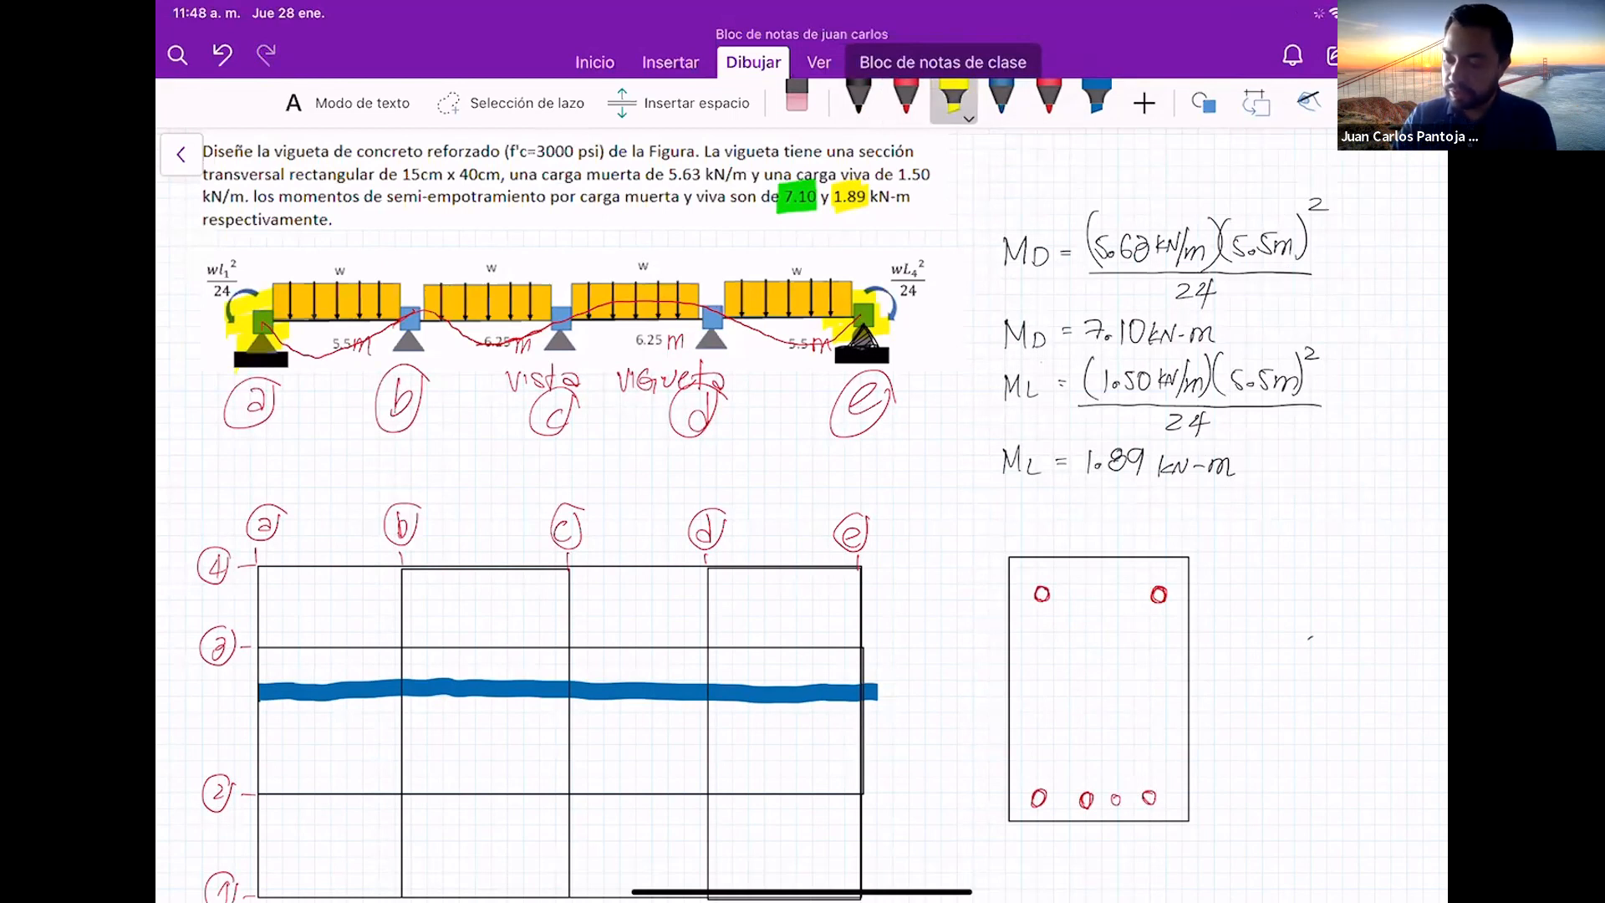
Sketch two blue rebar circles at mid-height of the cross-section, one near each side
click(1001, 96)
drag(1037, 682, 1035, 684)
mouse_move(1162, 676)
mouse_down()
mouse_move(1151, 694)
mouse_move(1160, 674)
mouse_up()
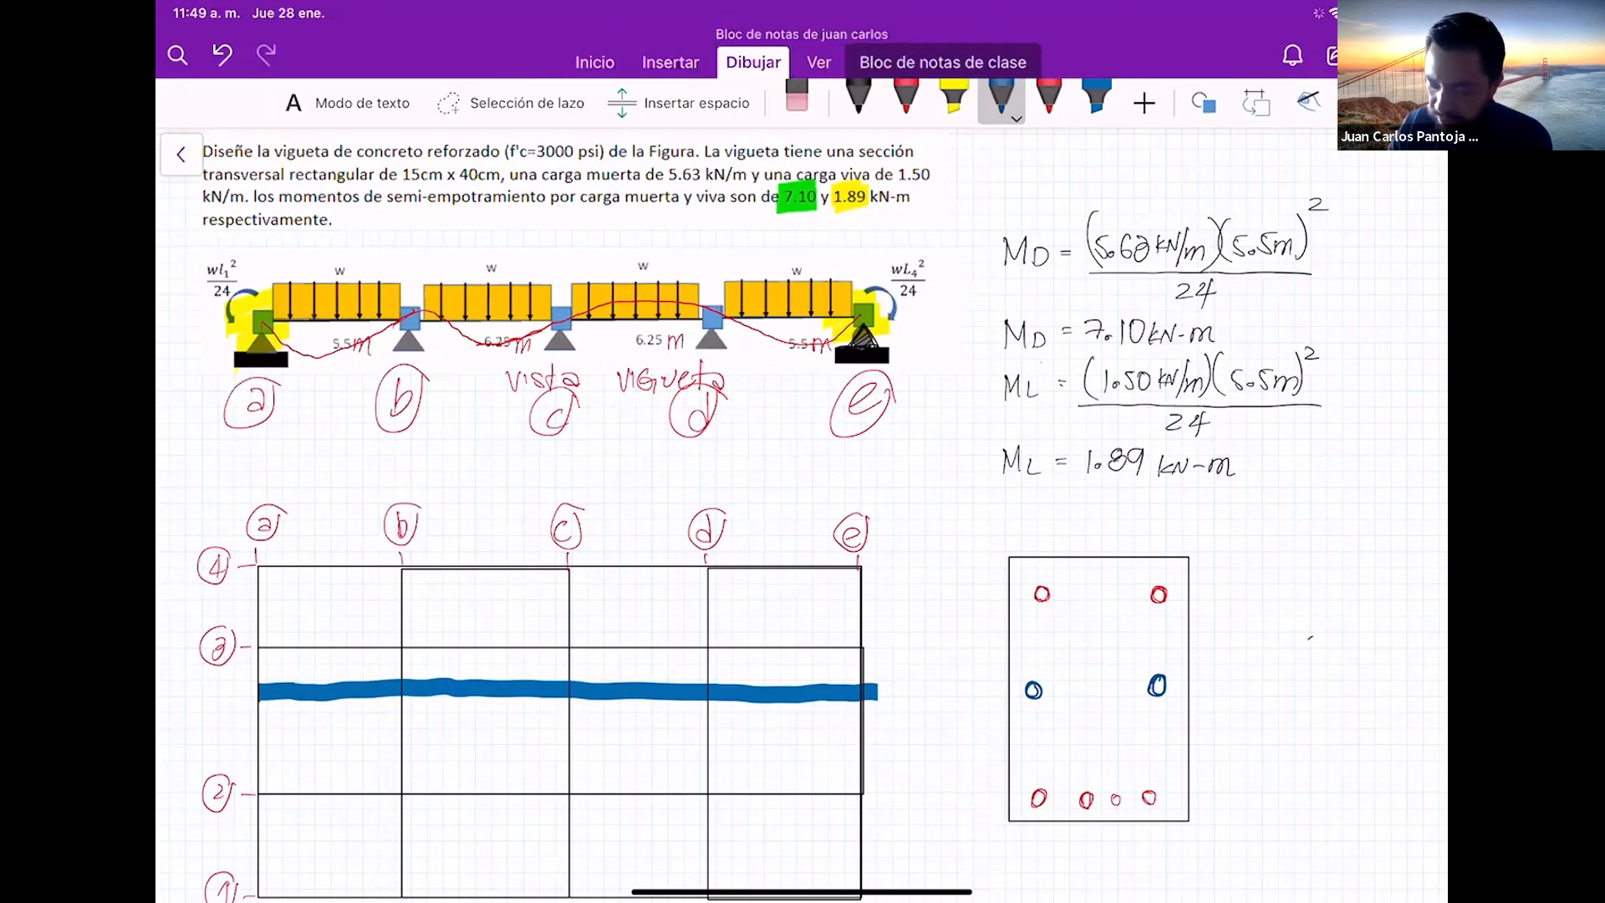
scroll(763, 515, down, 5)
ctrl+scroll(802, 515, down, 2)
scroll(803, 515, up, 1)
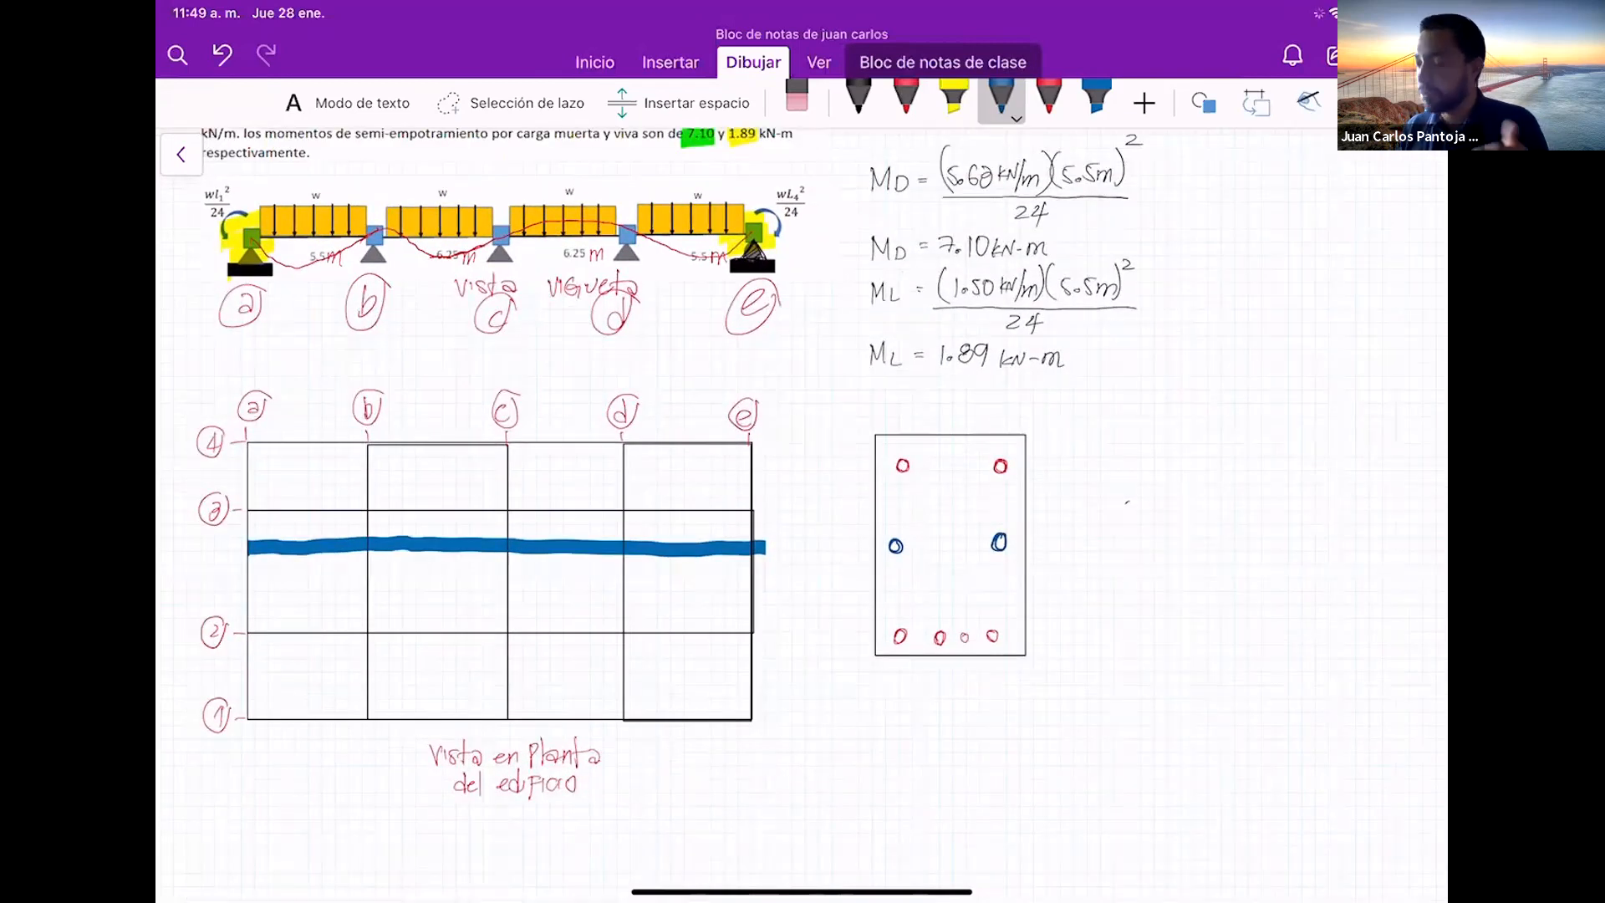
ctrl+scroll(636, 502, up, 3)
scroll(636, 501, up, 2)
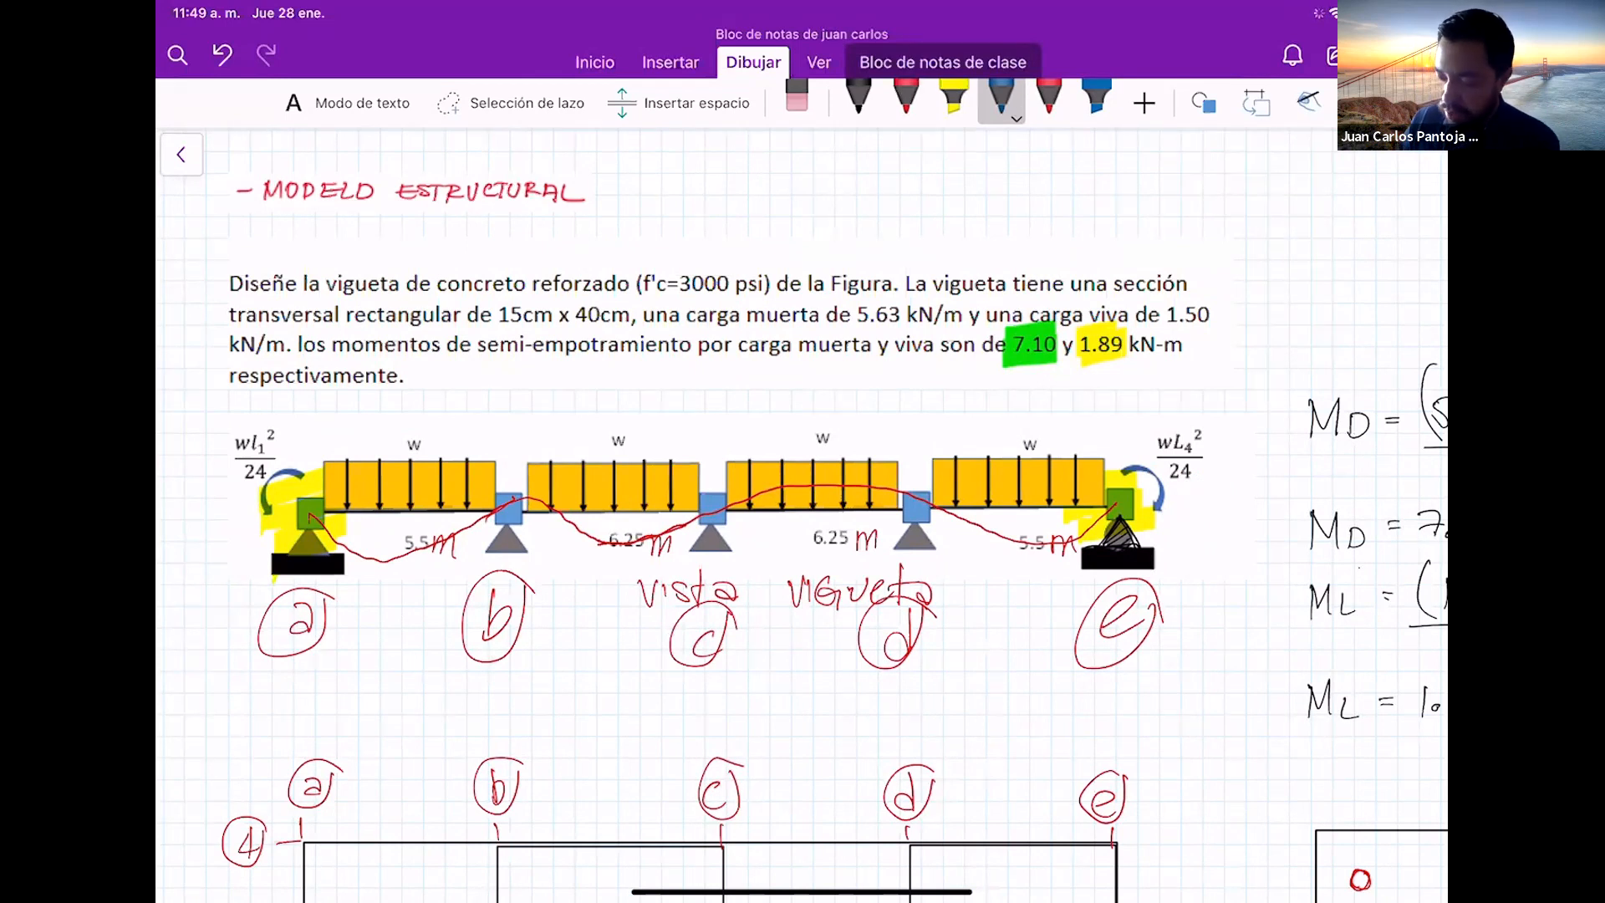
Write the heading "- carga viva" in red below the plan view's caption
scroll(803, 514, down, 6)
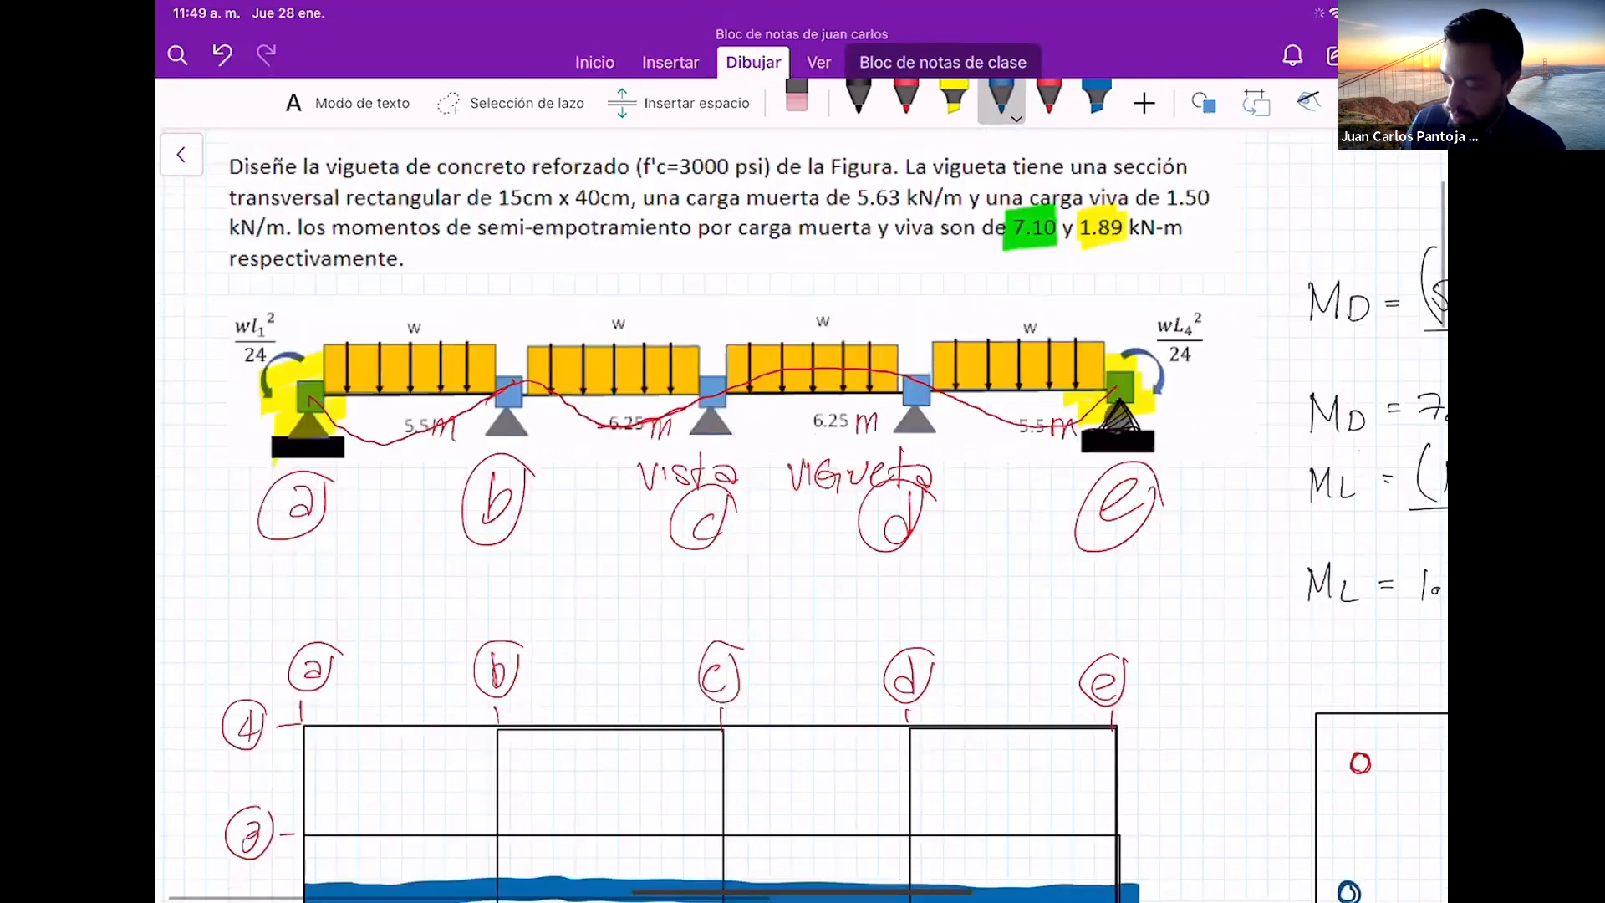
scroll(802, 514, down, 5)
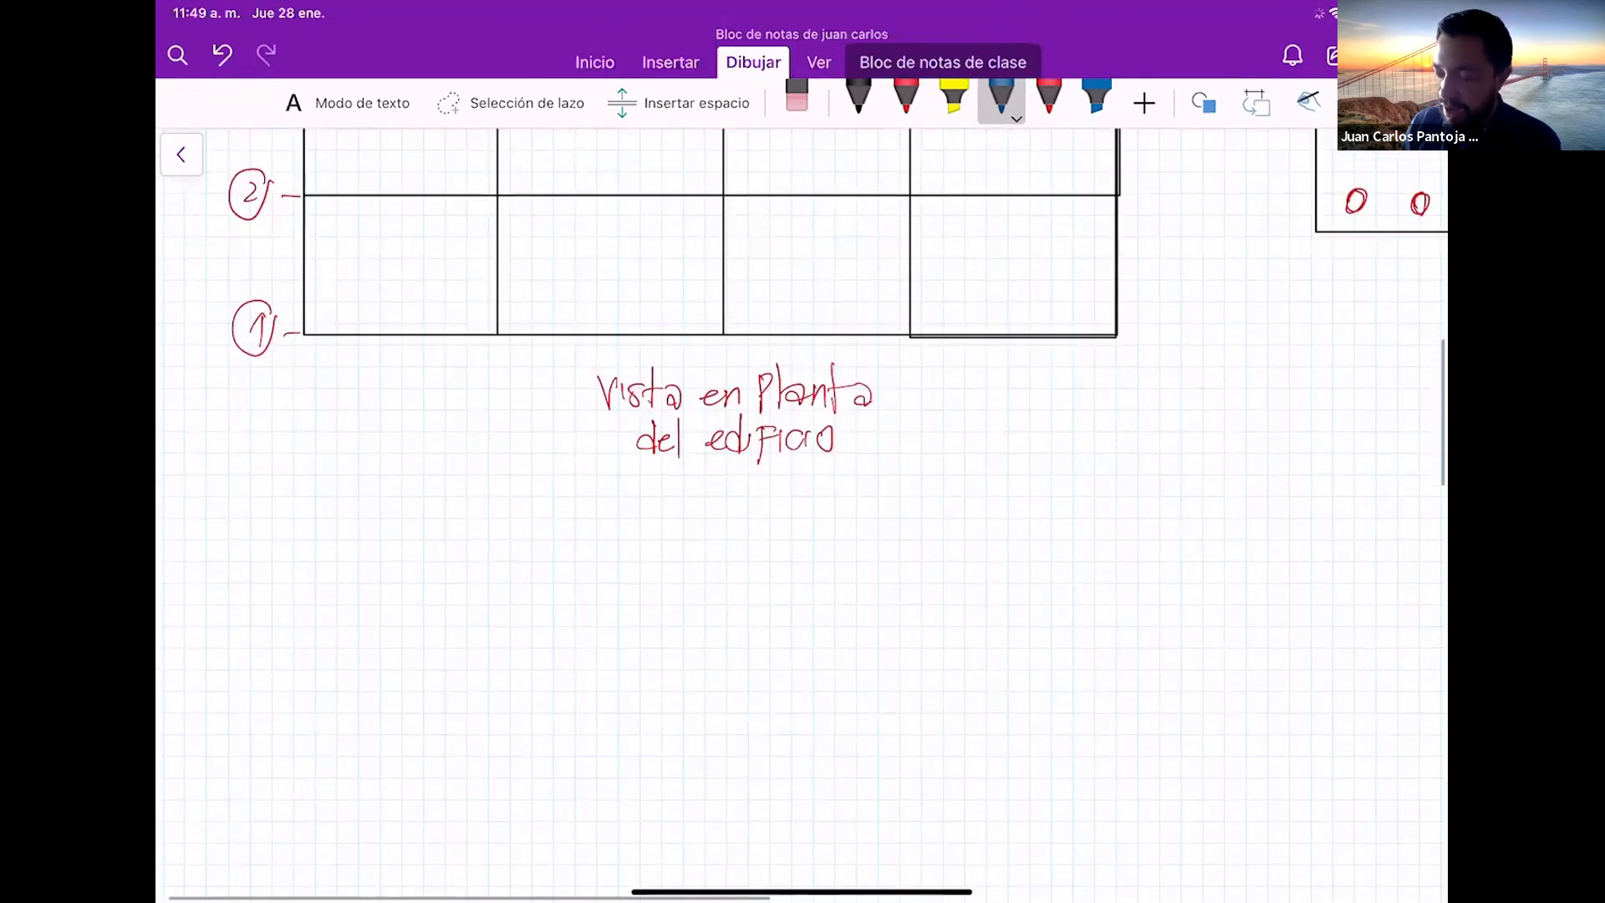
ctrl+scroll(803, 377, down, 2)
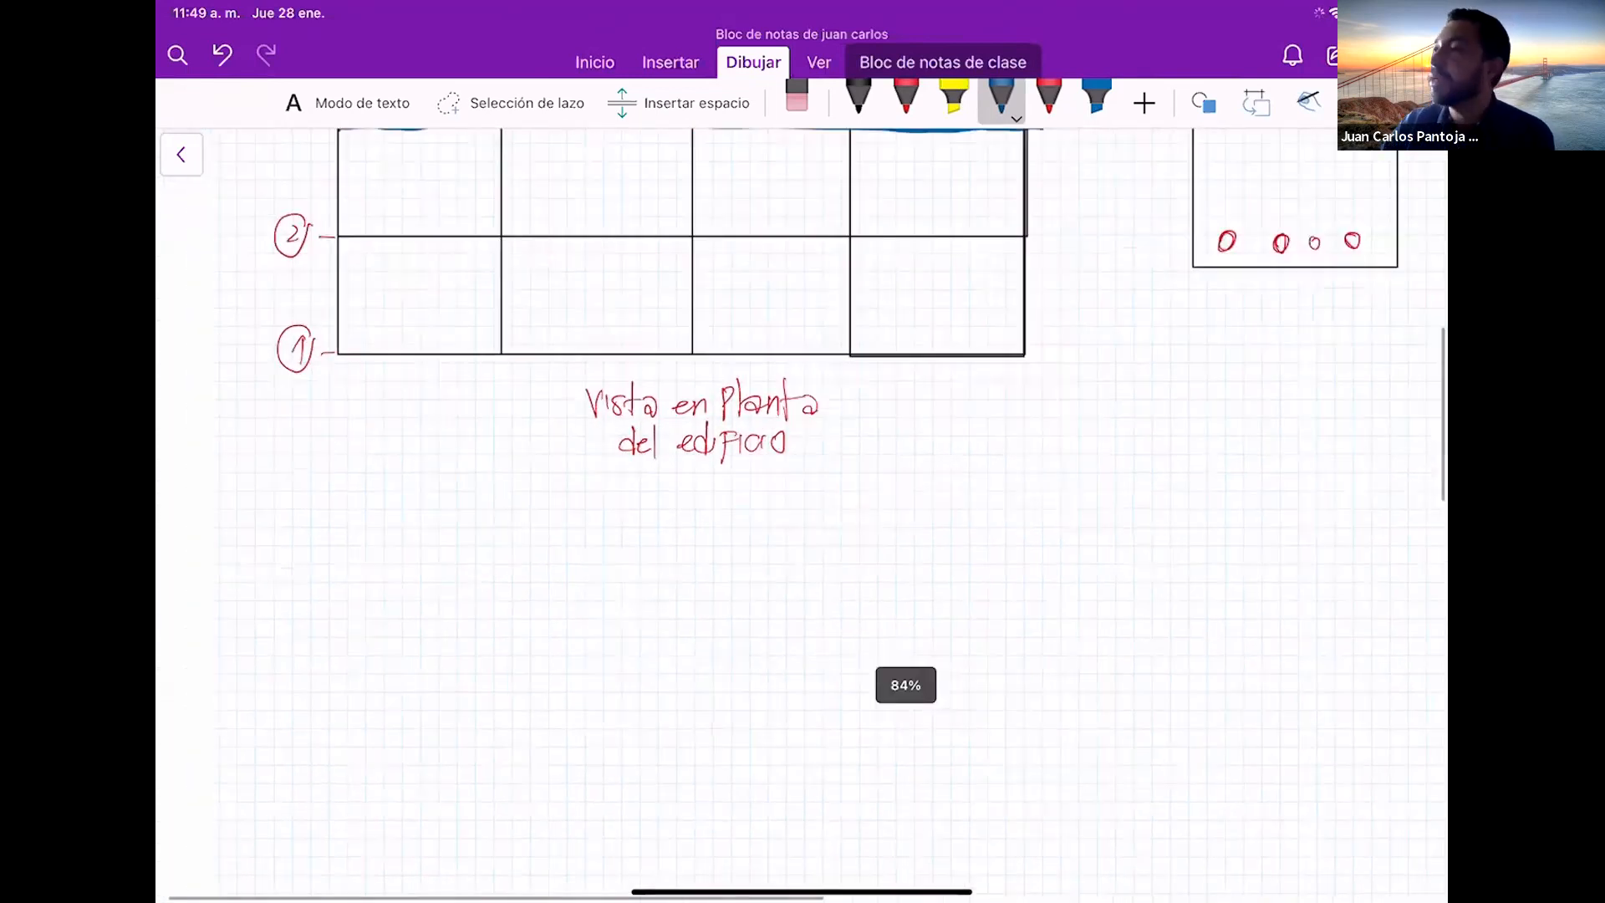
ctrl+scroll(652, 251, down, 1)
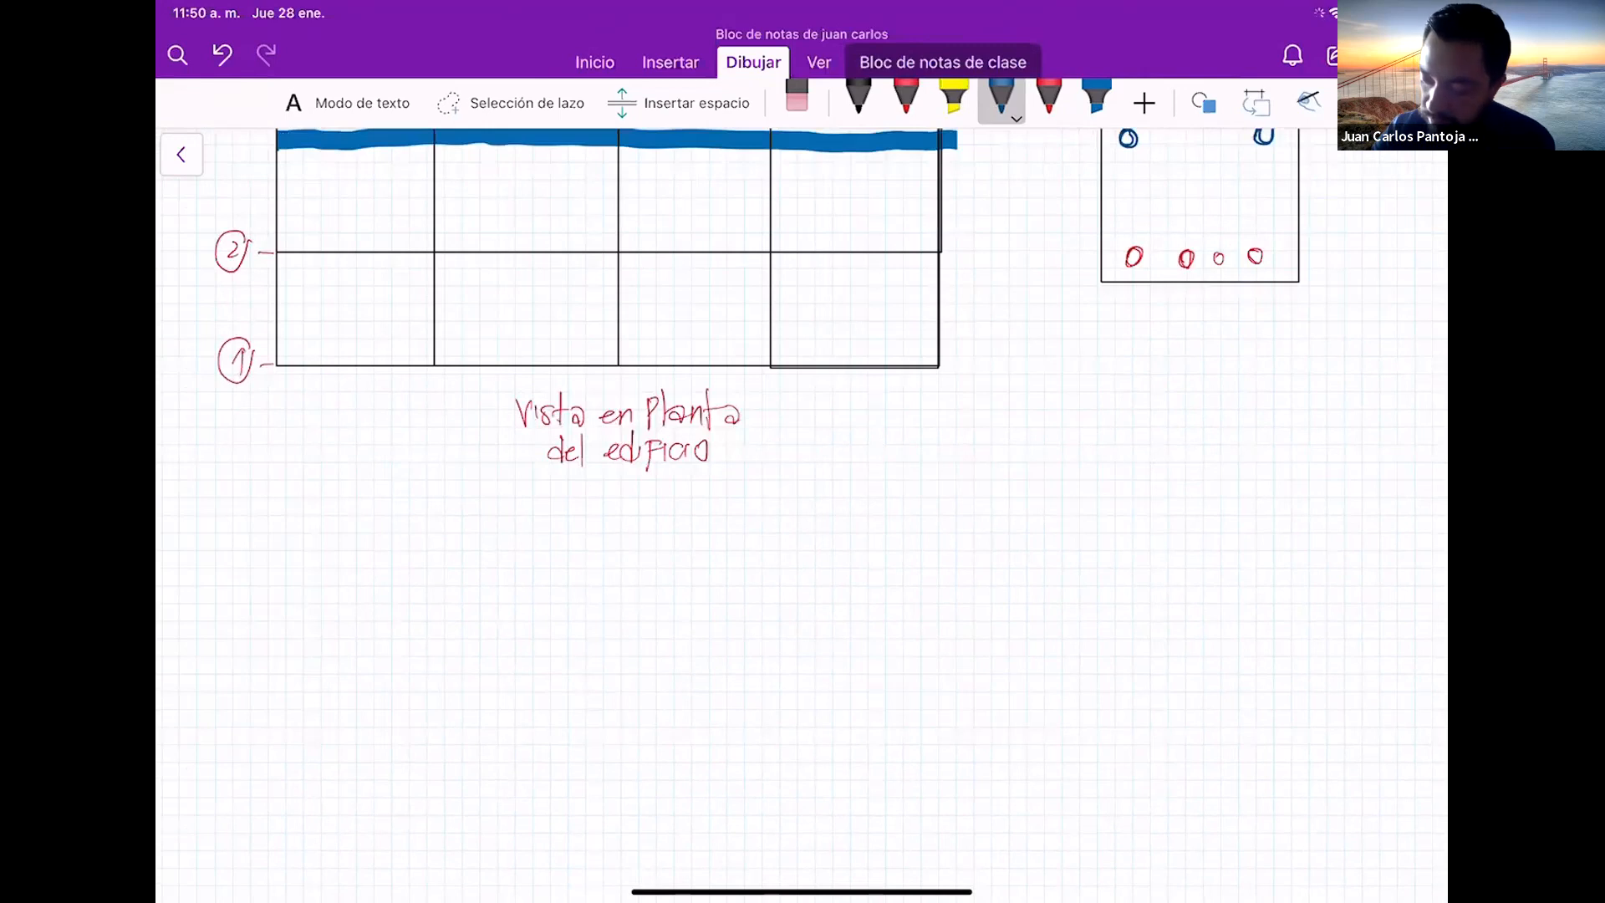
click(906, 98)
scroll(802, 515, left, 1)
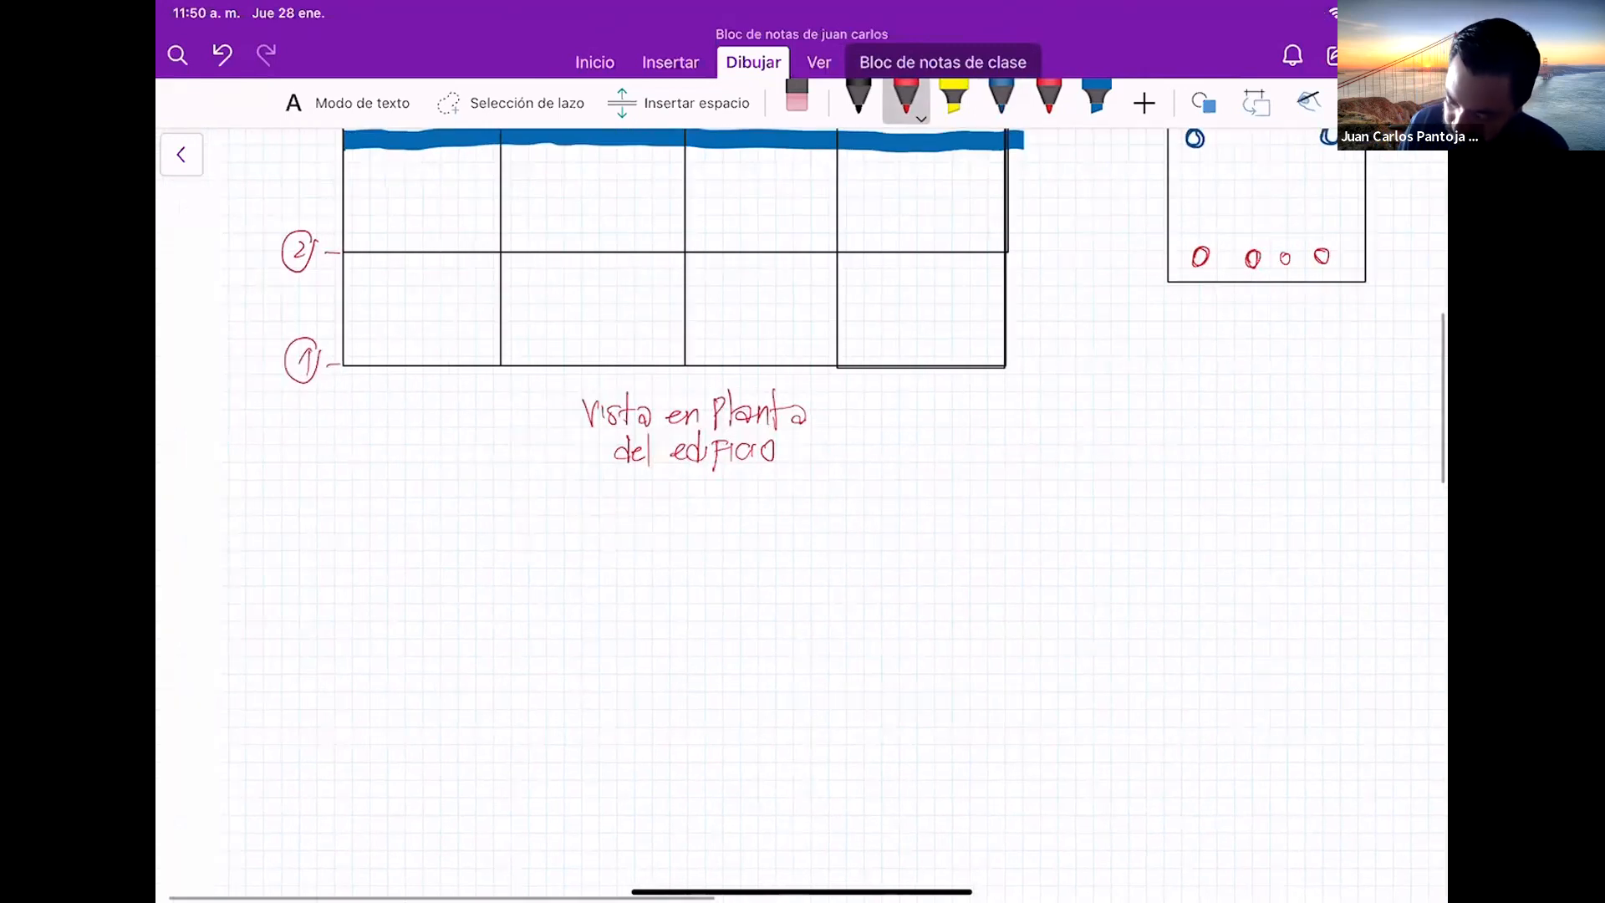
mouse_move(181, 505)
mouse_down()
mouse_move(292, 500)
mouse_move(284, 526)
mouse_move(321, 513)
mouse_up()
ctrl+scroll(803, 515, up, 5)
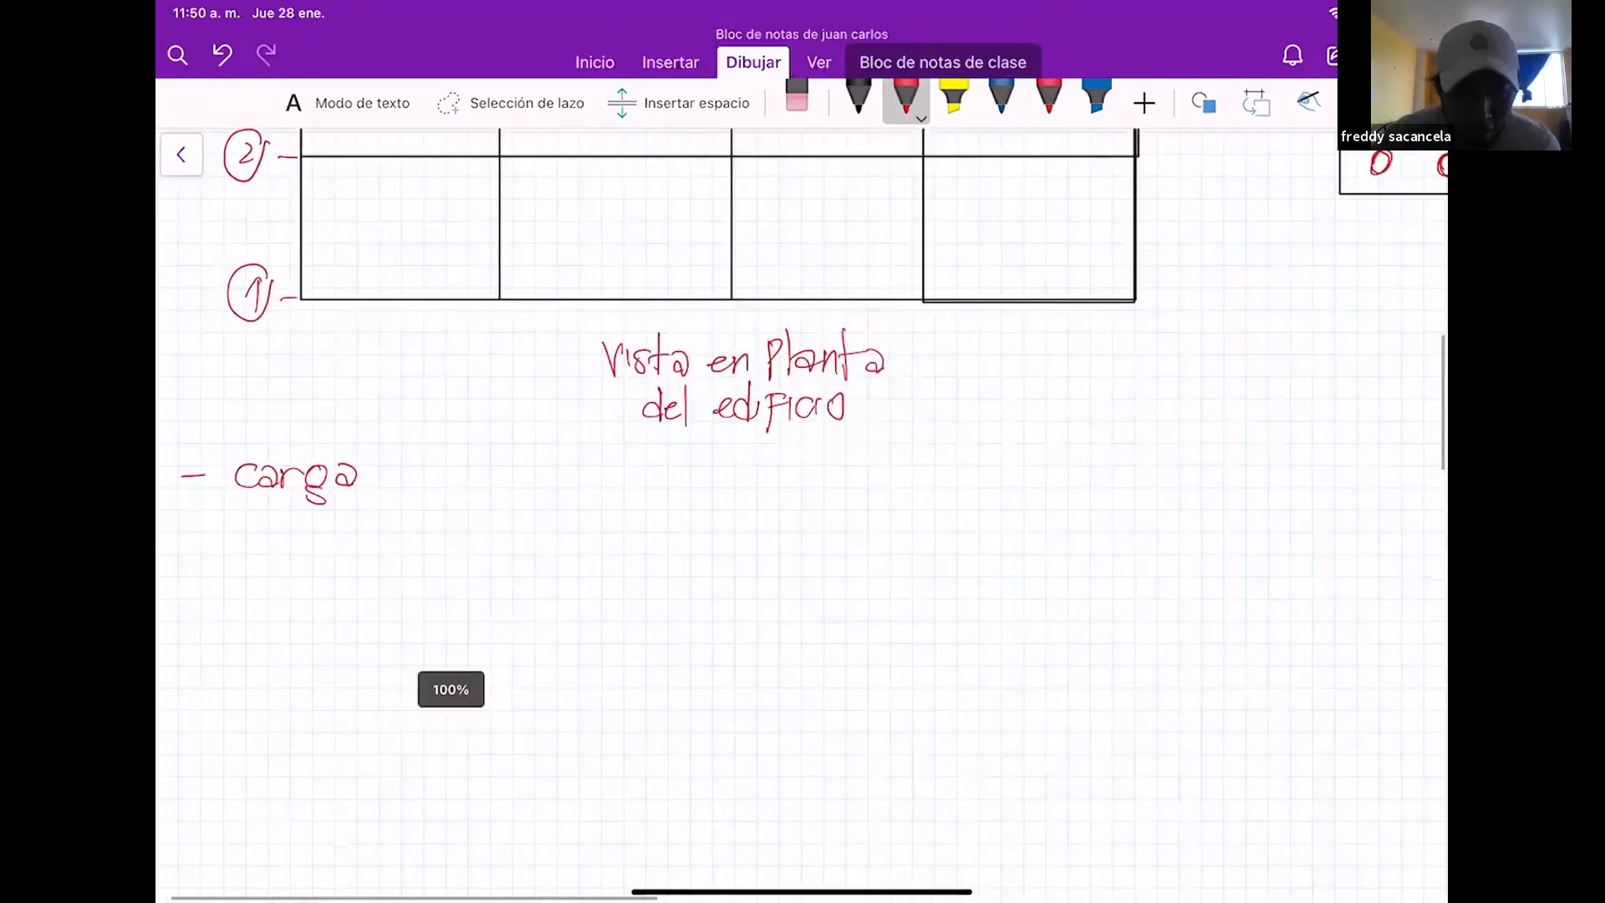
drag(450, 423, 465, 420)
mouse_move(471, 426)
mouse_down()
mouse_move(471, 442)
mouse_move(494, 420)
mouse_move(522, 441)
mouse_up()
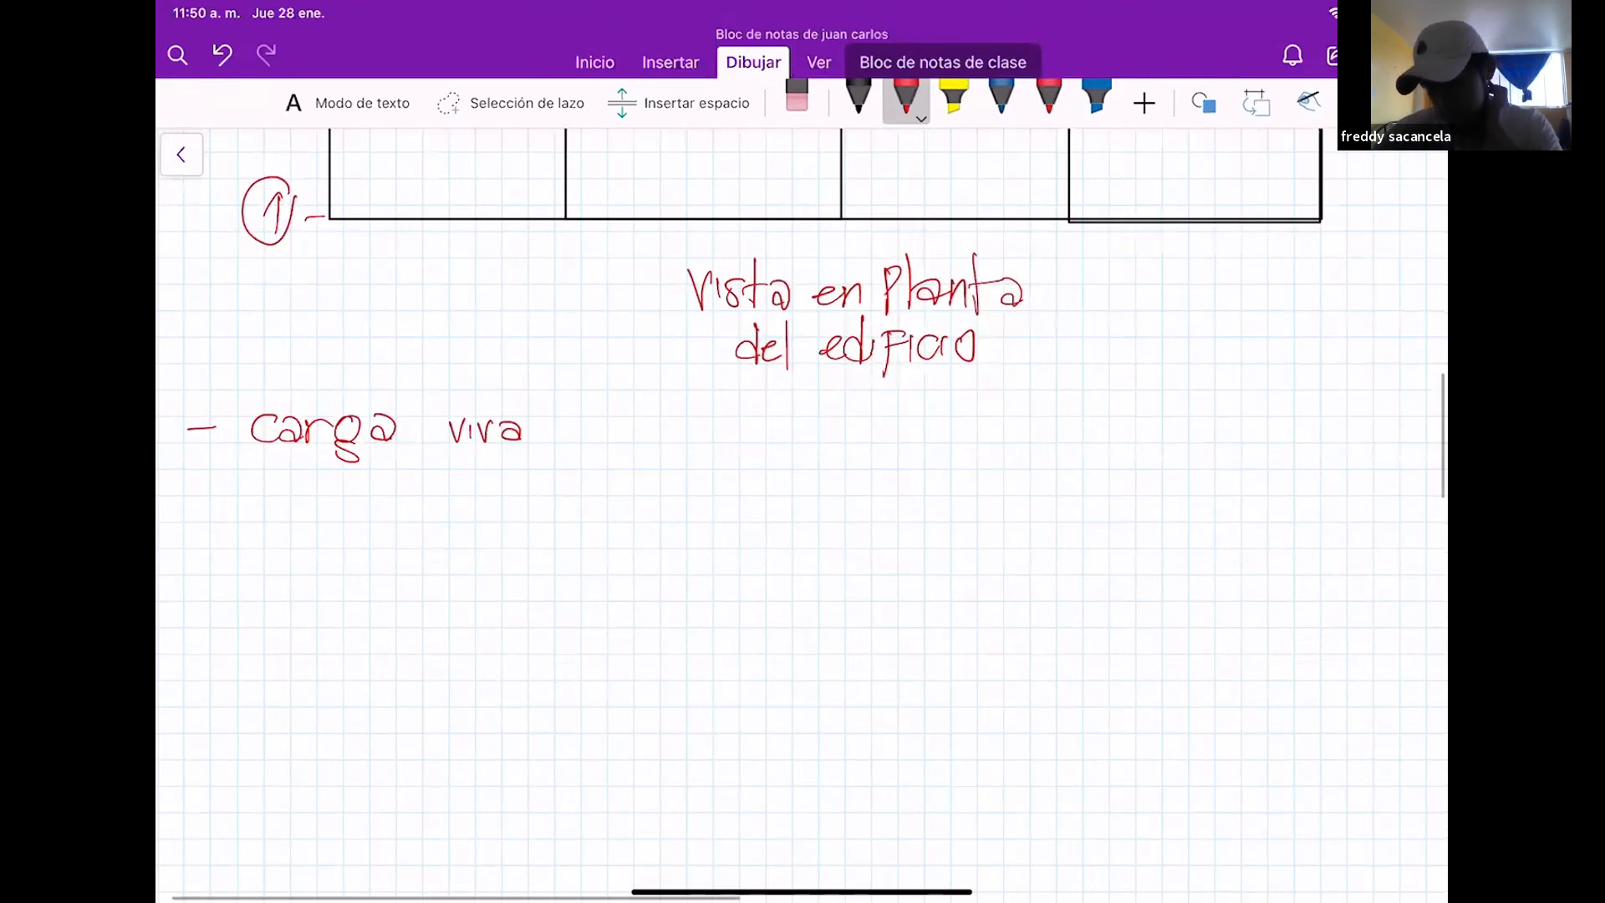
Add a new highlighter to the pen set and colour it cyan
ctrl+scroll(802, 515, down, 5)
scroll(802, 515, left, 1)
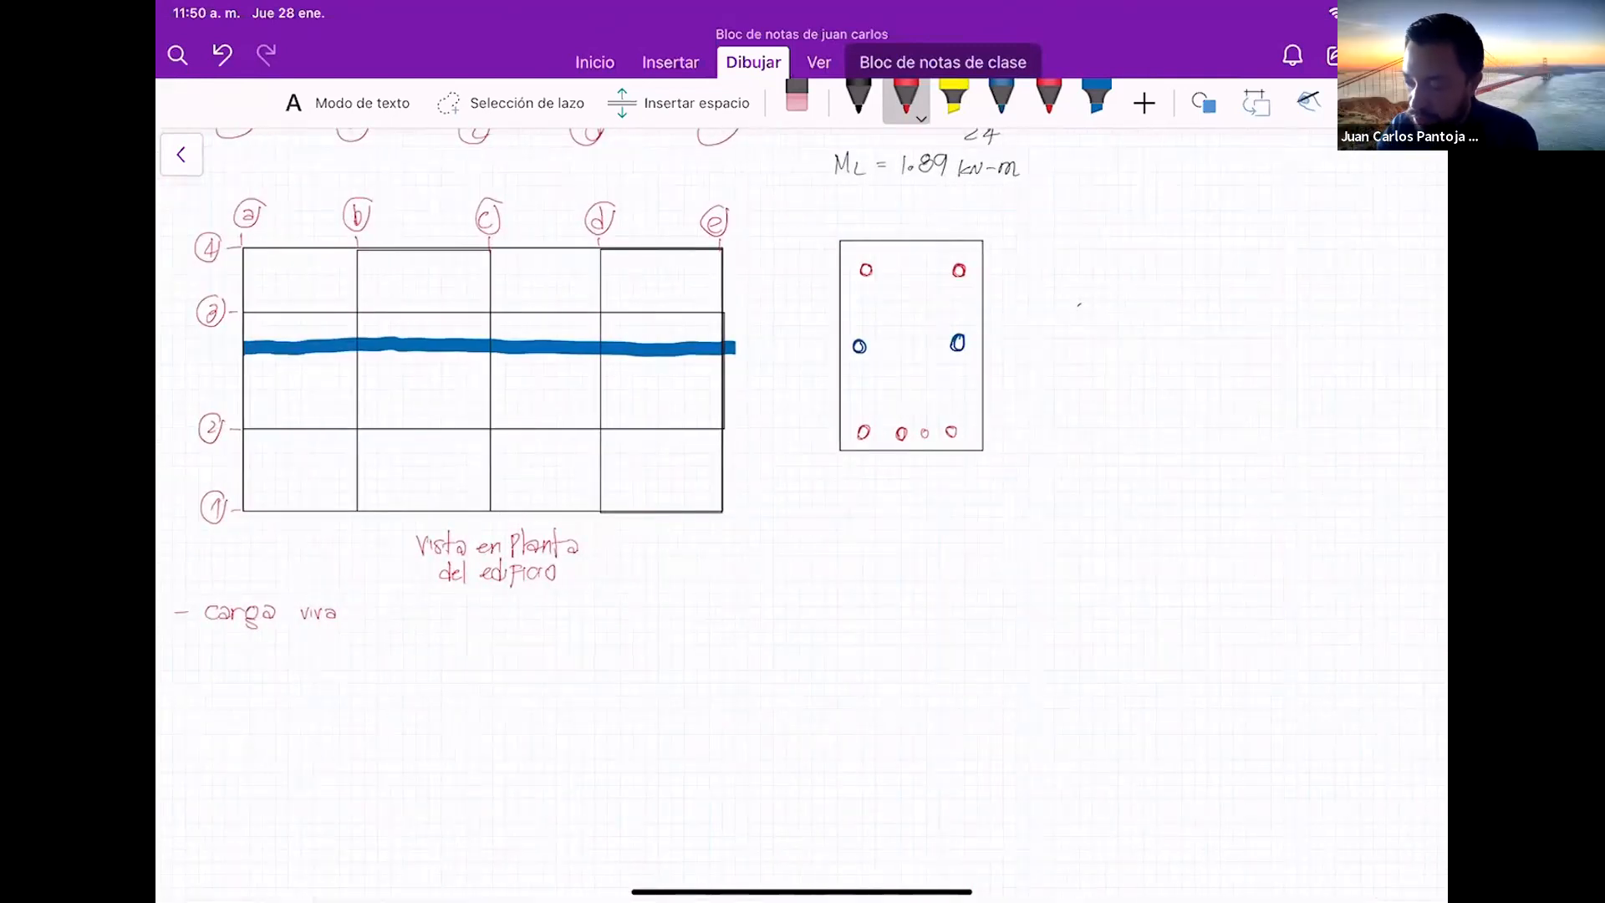
click(1144, 103)
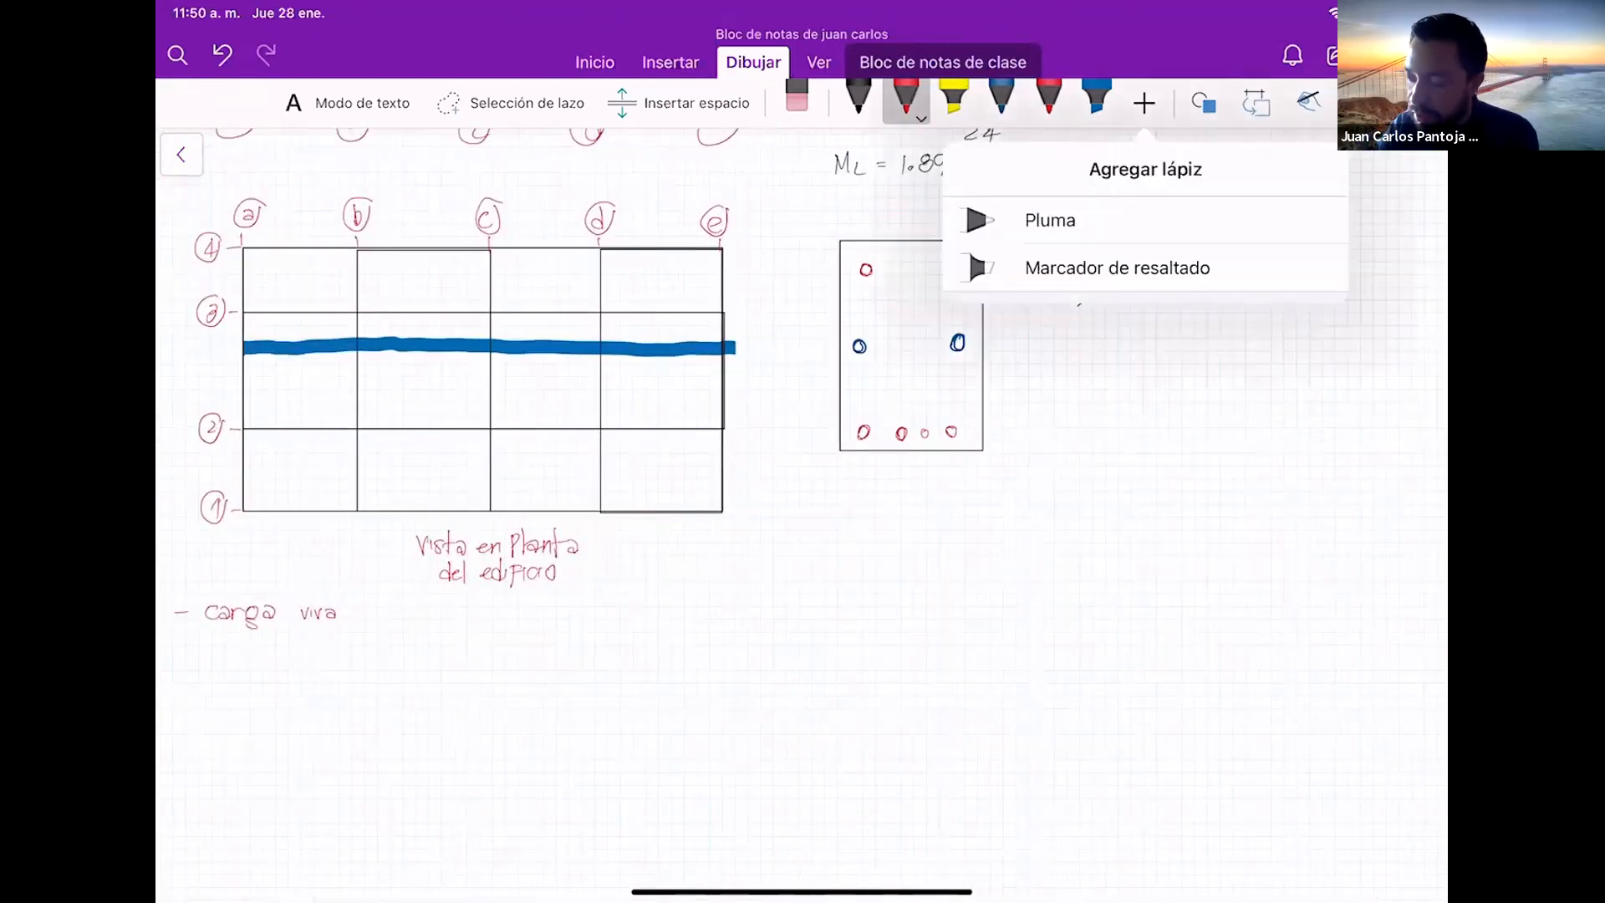
click(1117, 267)
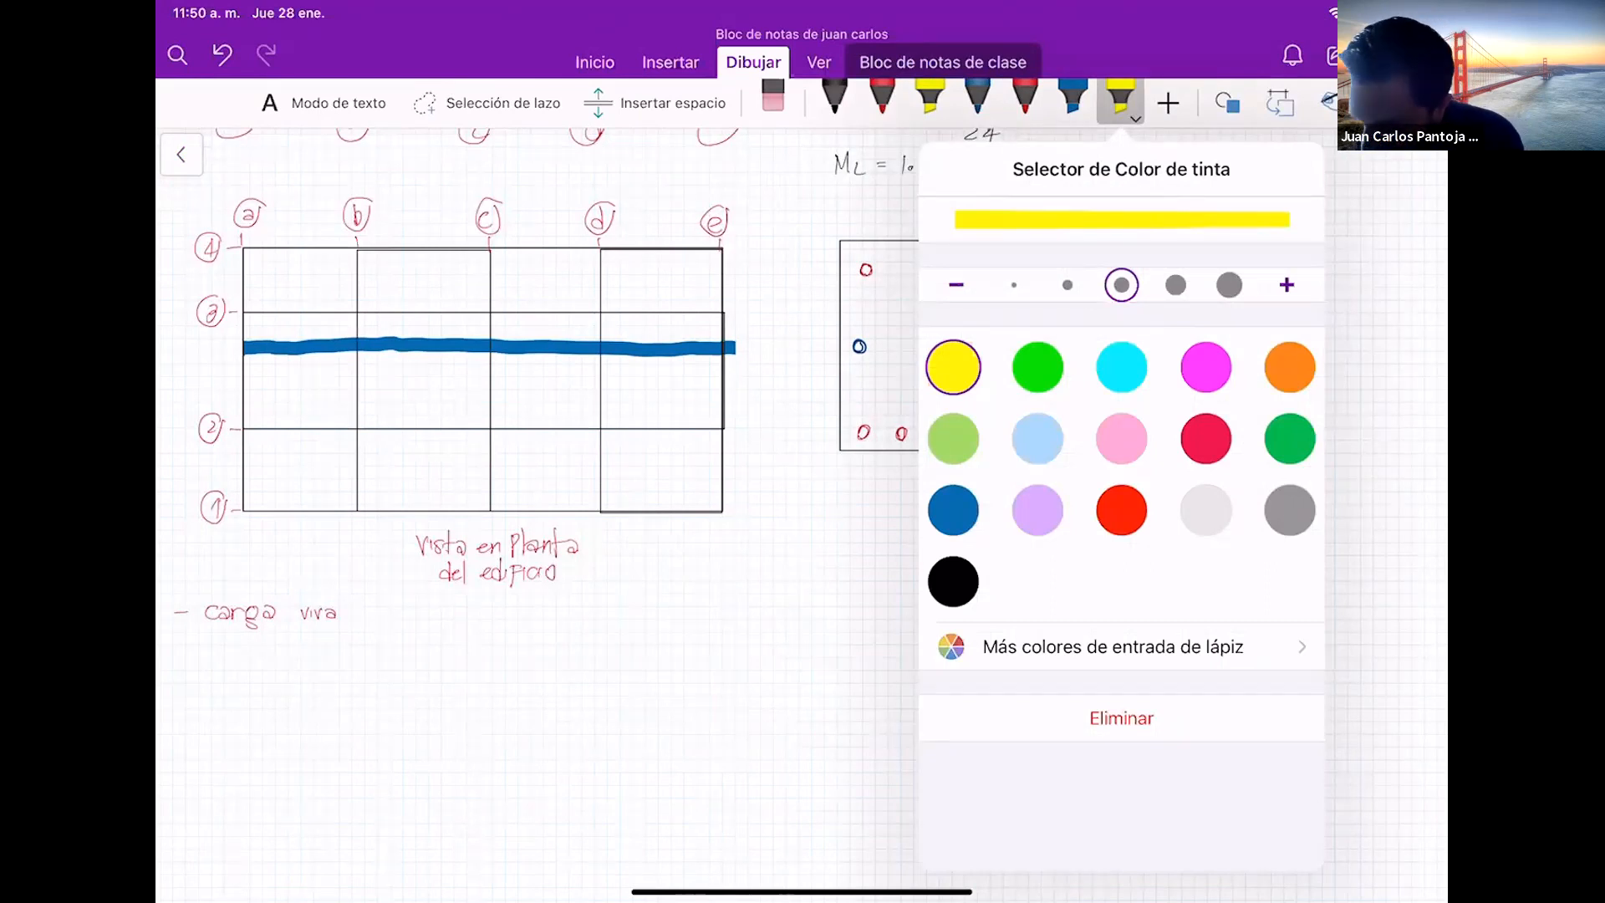
click(1121, 367)
click(678, 725)
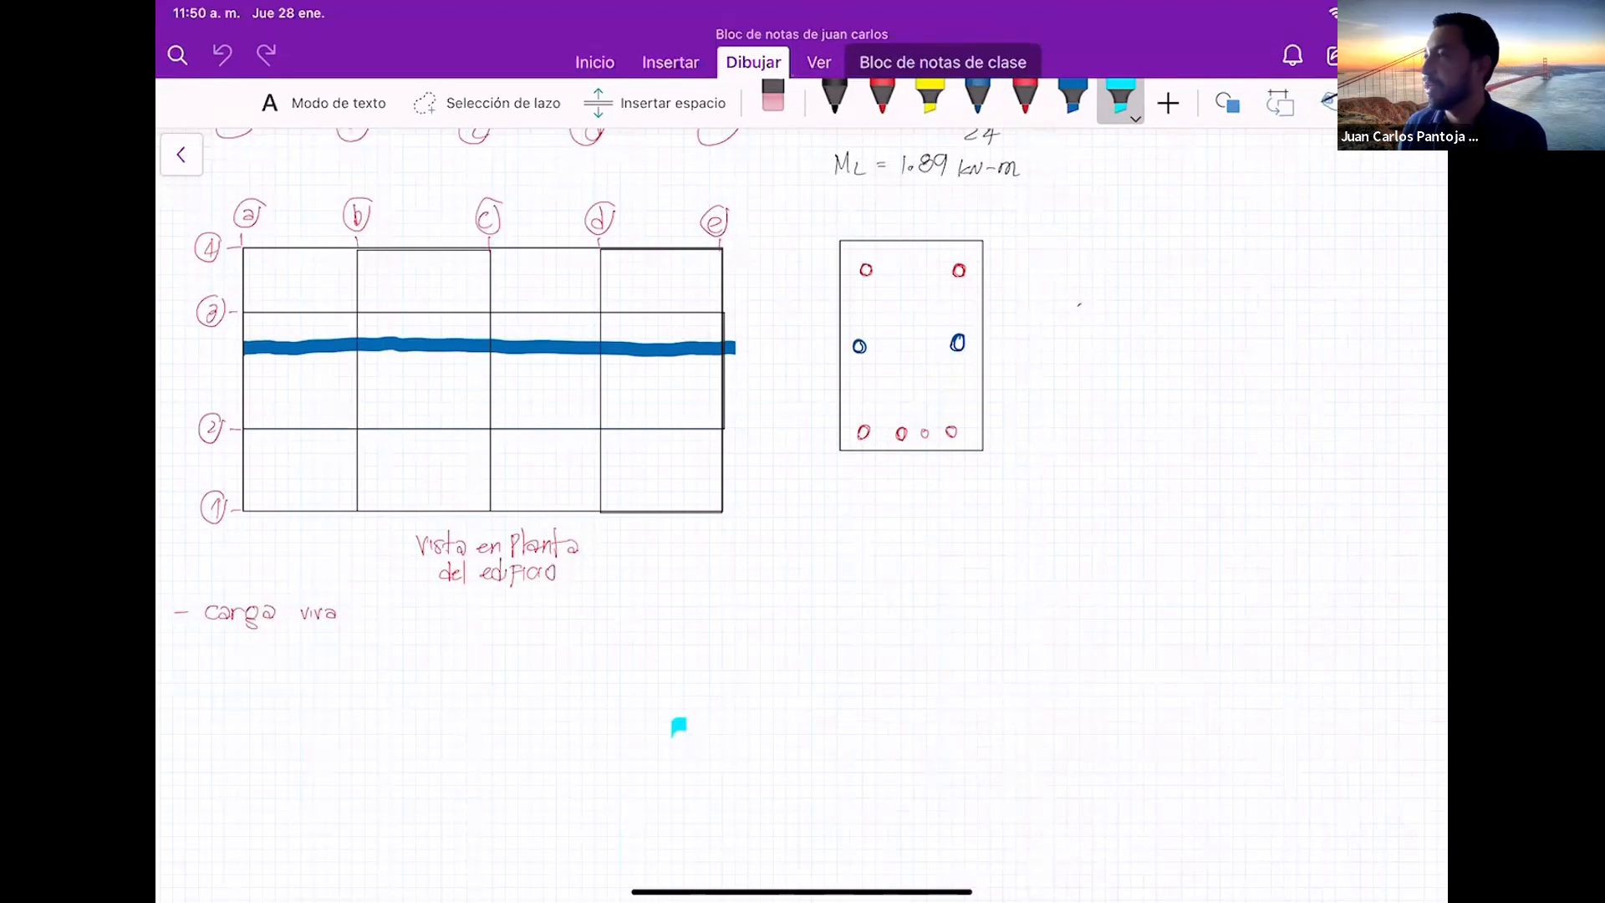
Highlight the vertical axes a, b, c, d and e of the building plan in cyan
drag(243, 238, 240, 512)
drag(360, 239, 355, 522)
drag(494, 238, 491, 510)
drag(603, 238, 603, 526)
drag(724, 249, 719, 518)
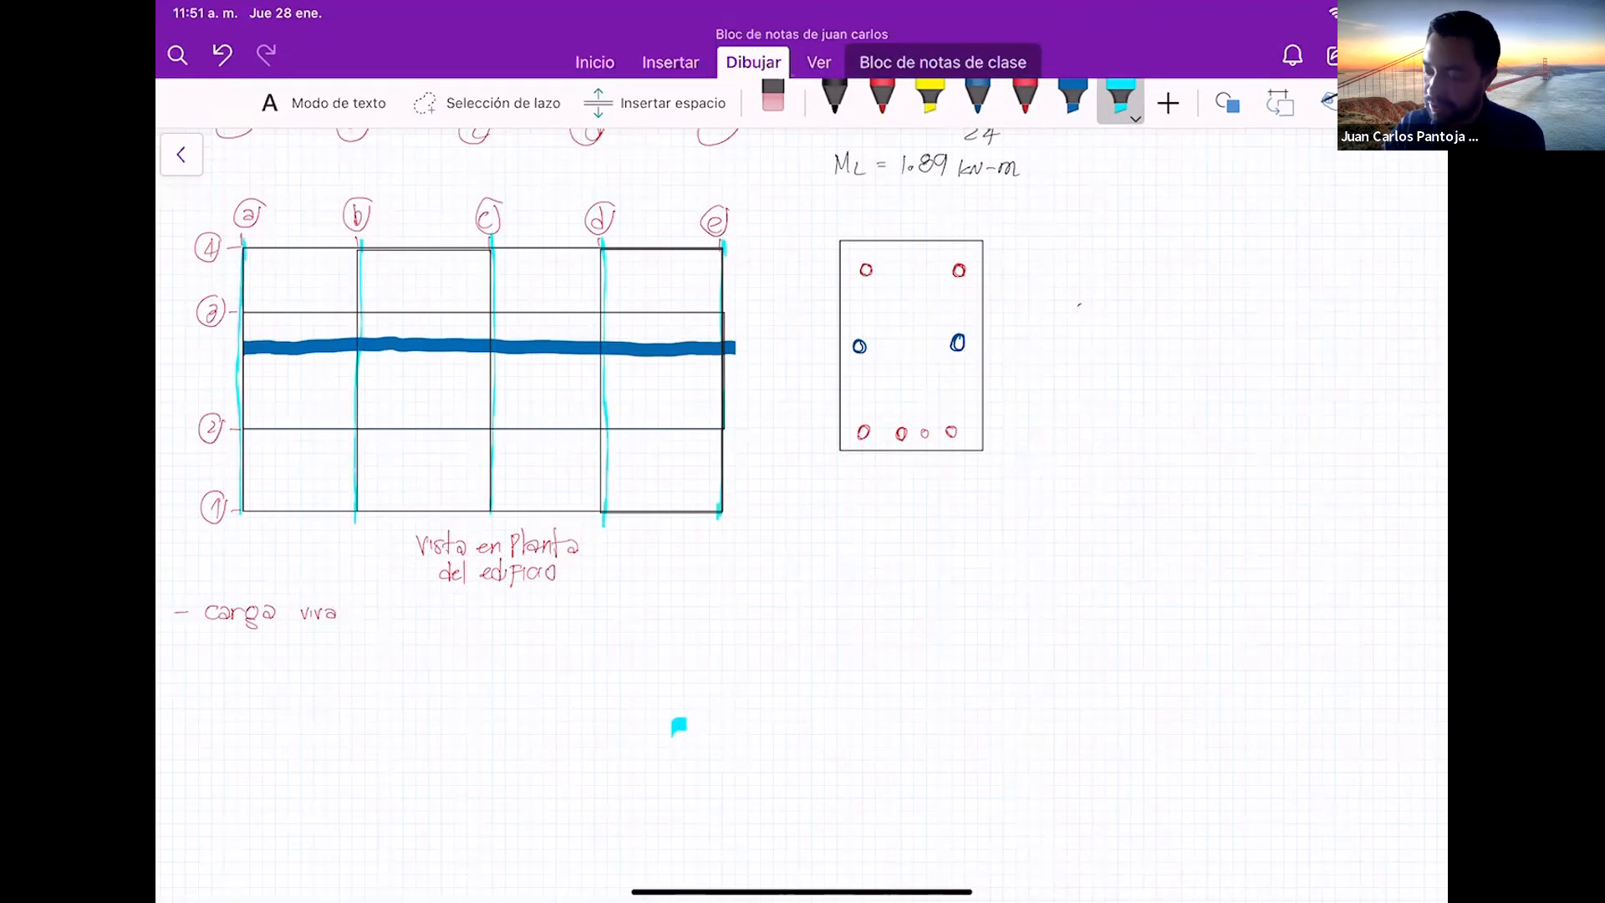
Highlight the horizontal axes 4, 3, 2 and 1 of the building plan in yellow
click(930, 99)
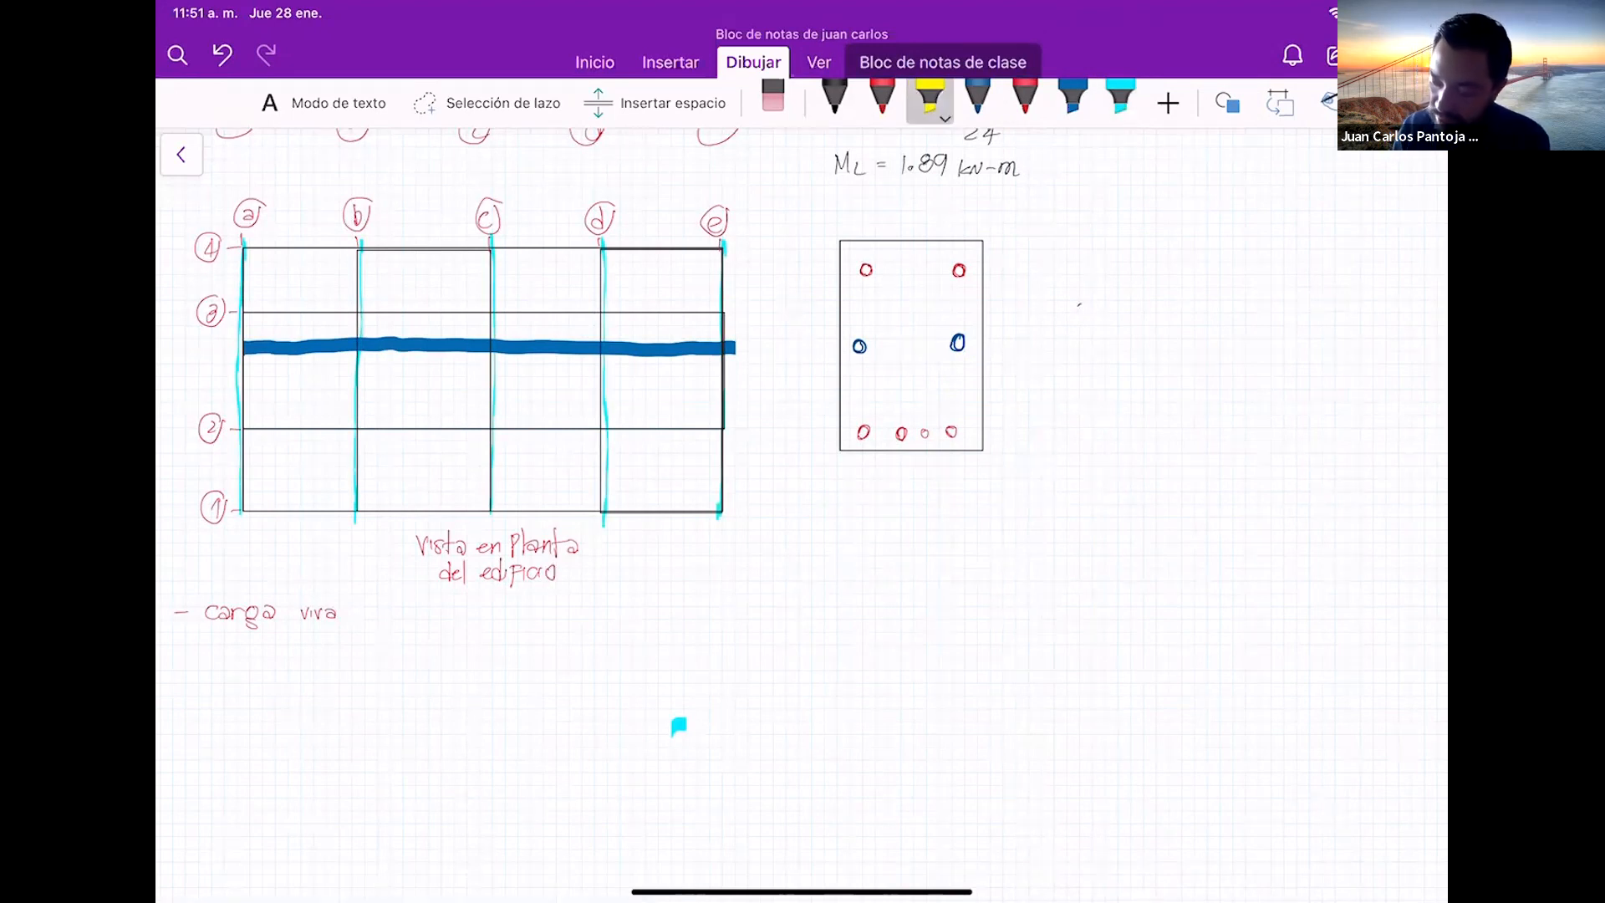
drag(243, 246, 712, 236)
drag(244, 311, 730, 308)
drag(251, 435, 762, 418)
drag(256, 511, 747, 509)
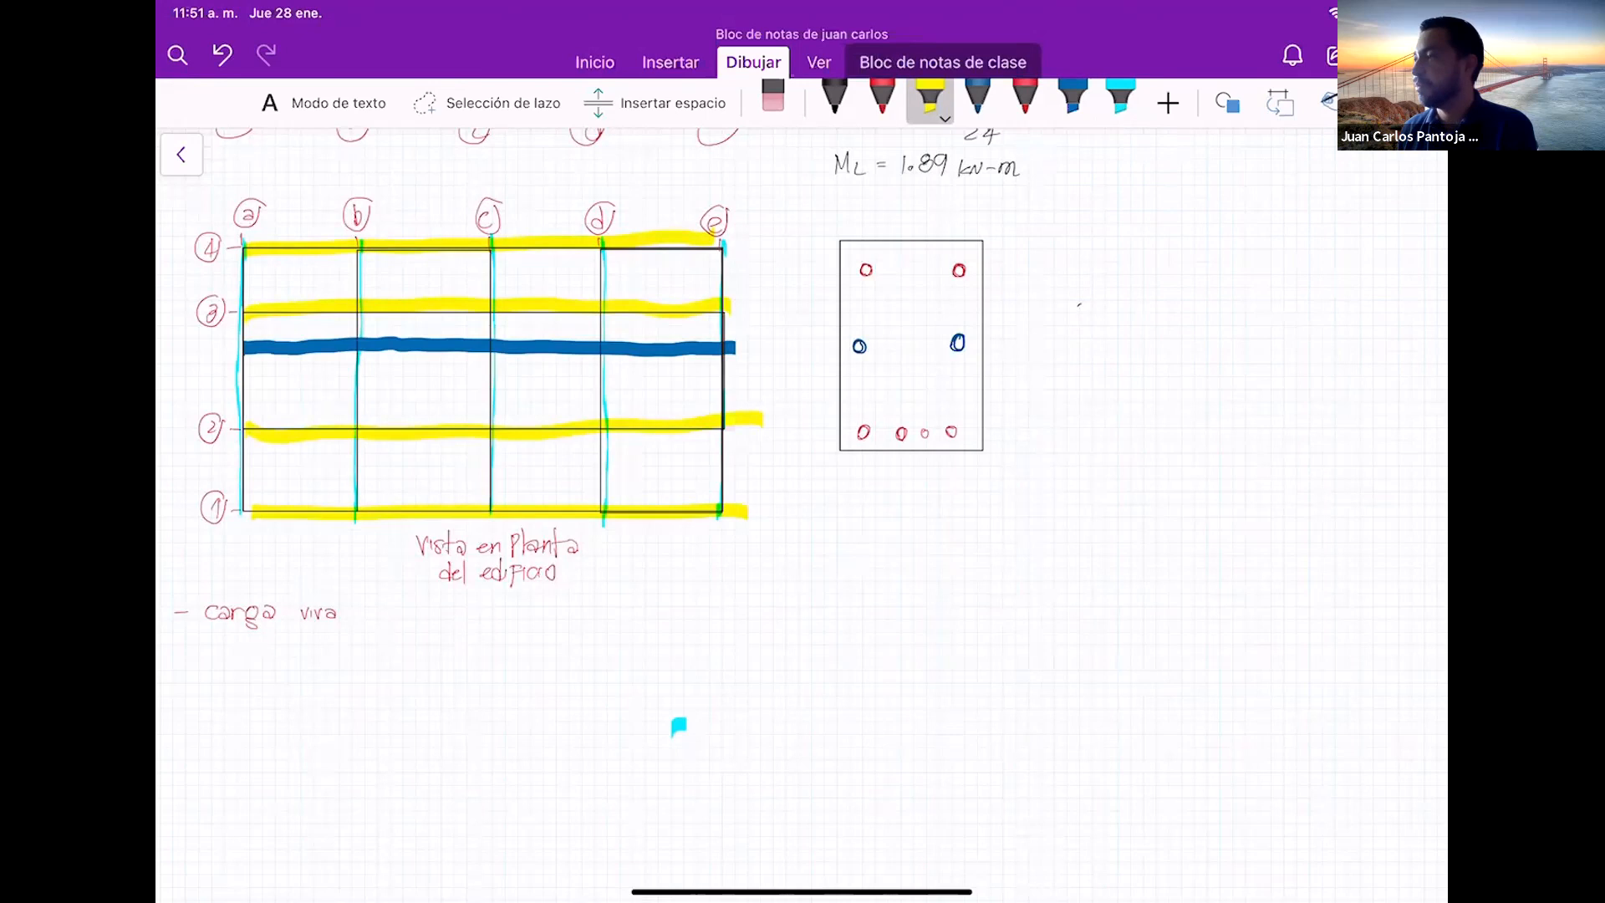
Erase the stray cyan mark in the blank area below the building plan
scroll(482, 334, down, 3)
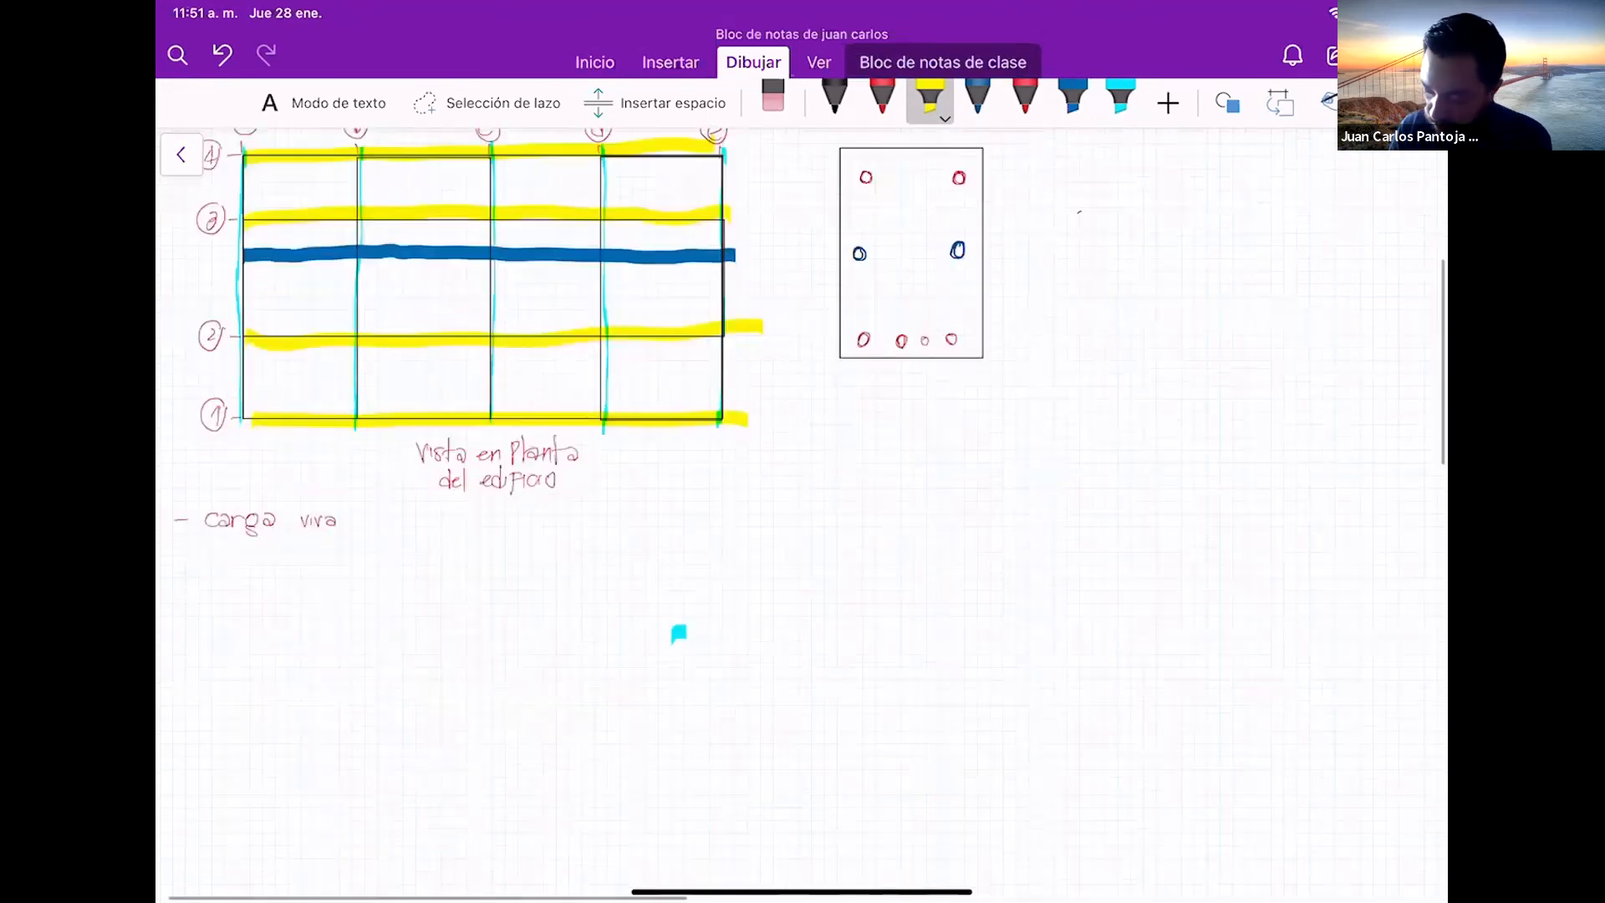
click(774, 99)
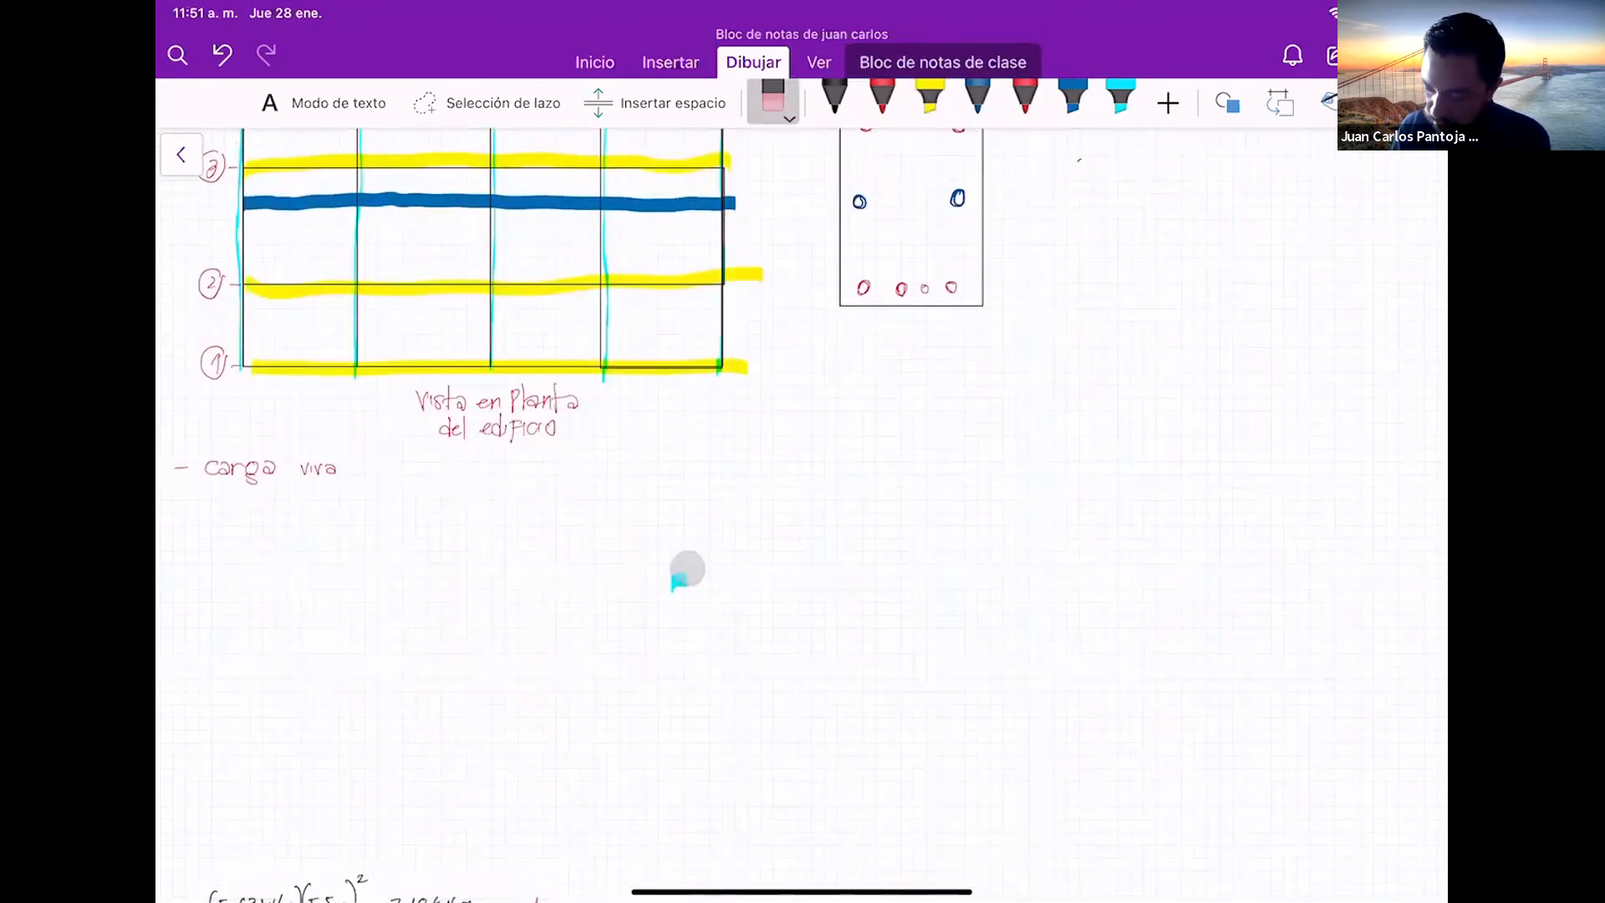
Add a black colon after the heading "carga viva"
ctrl+scroll(679, 581, up, 3)
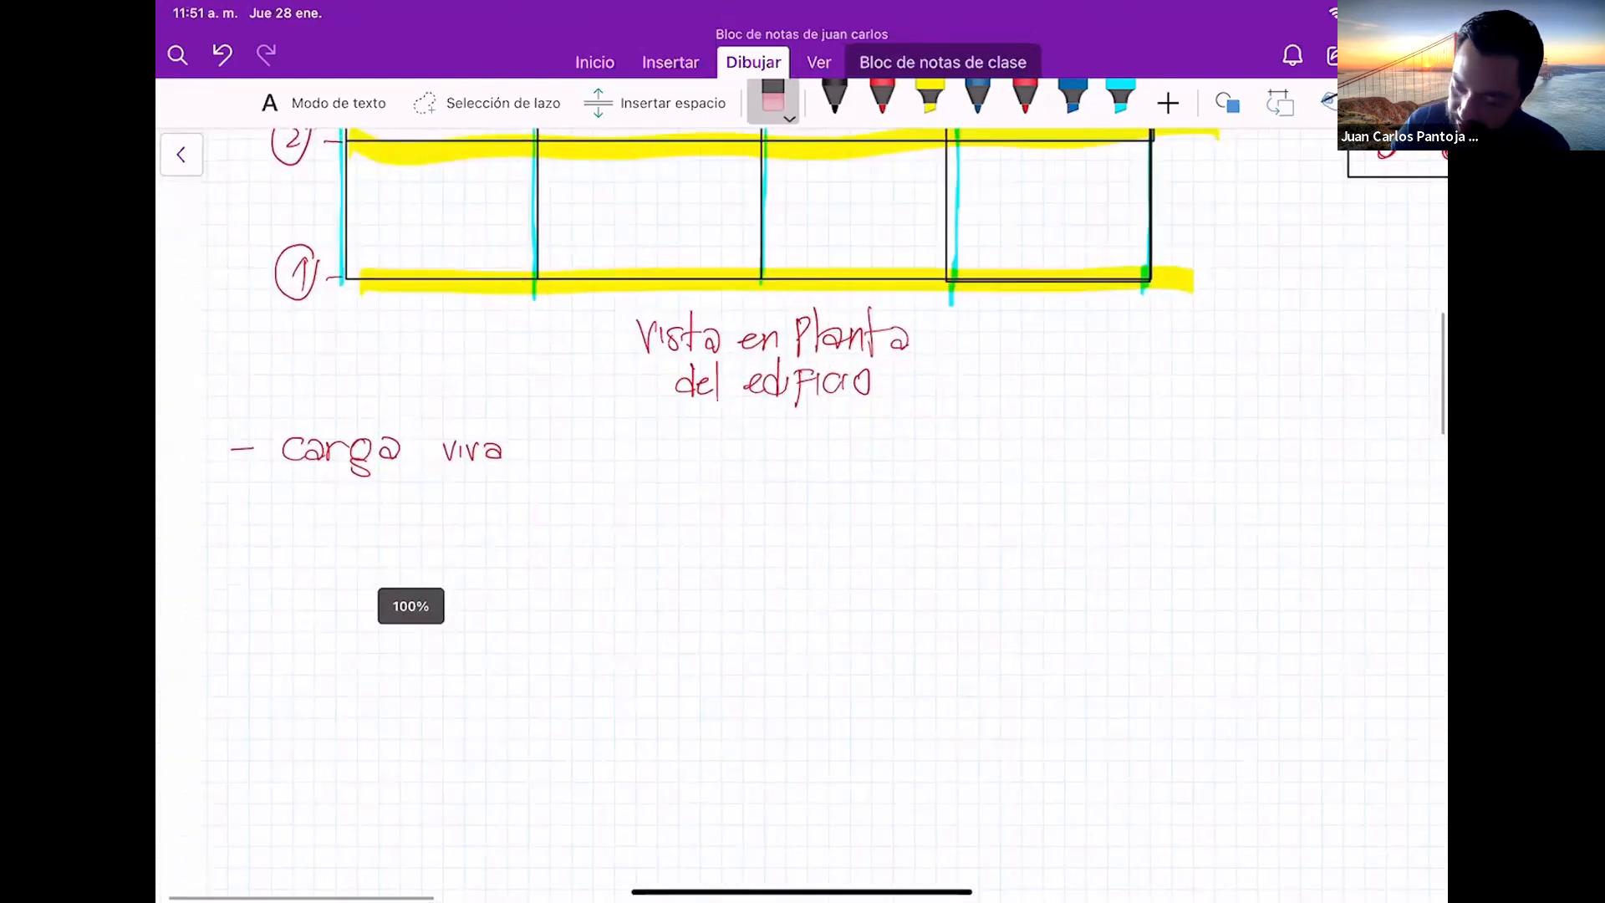
click(835, 99)
drag(501, 451, 496, 473)
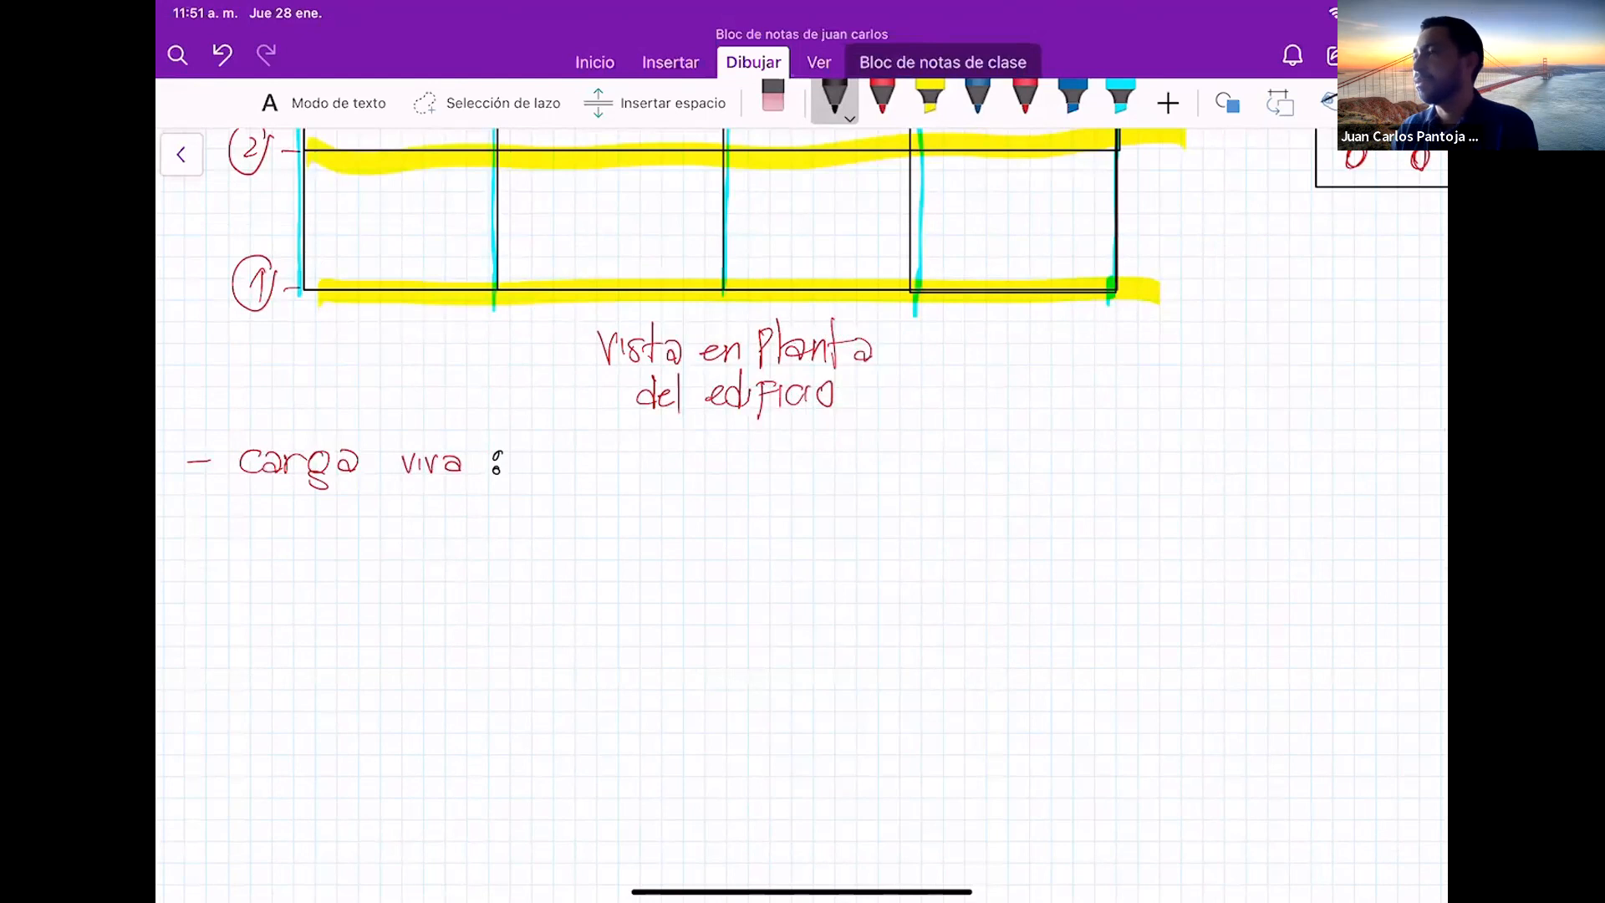
scroll(803, 501, right, 1)
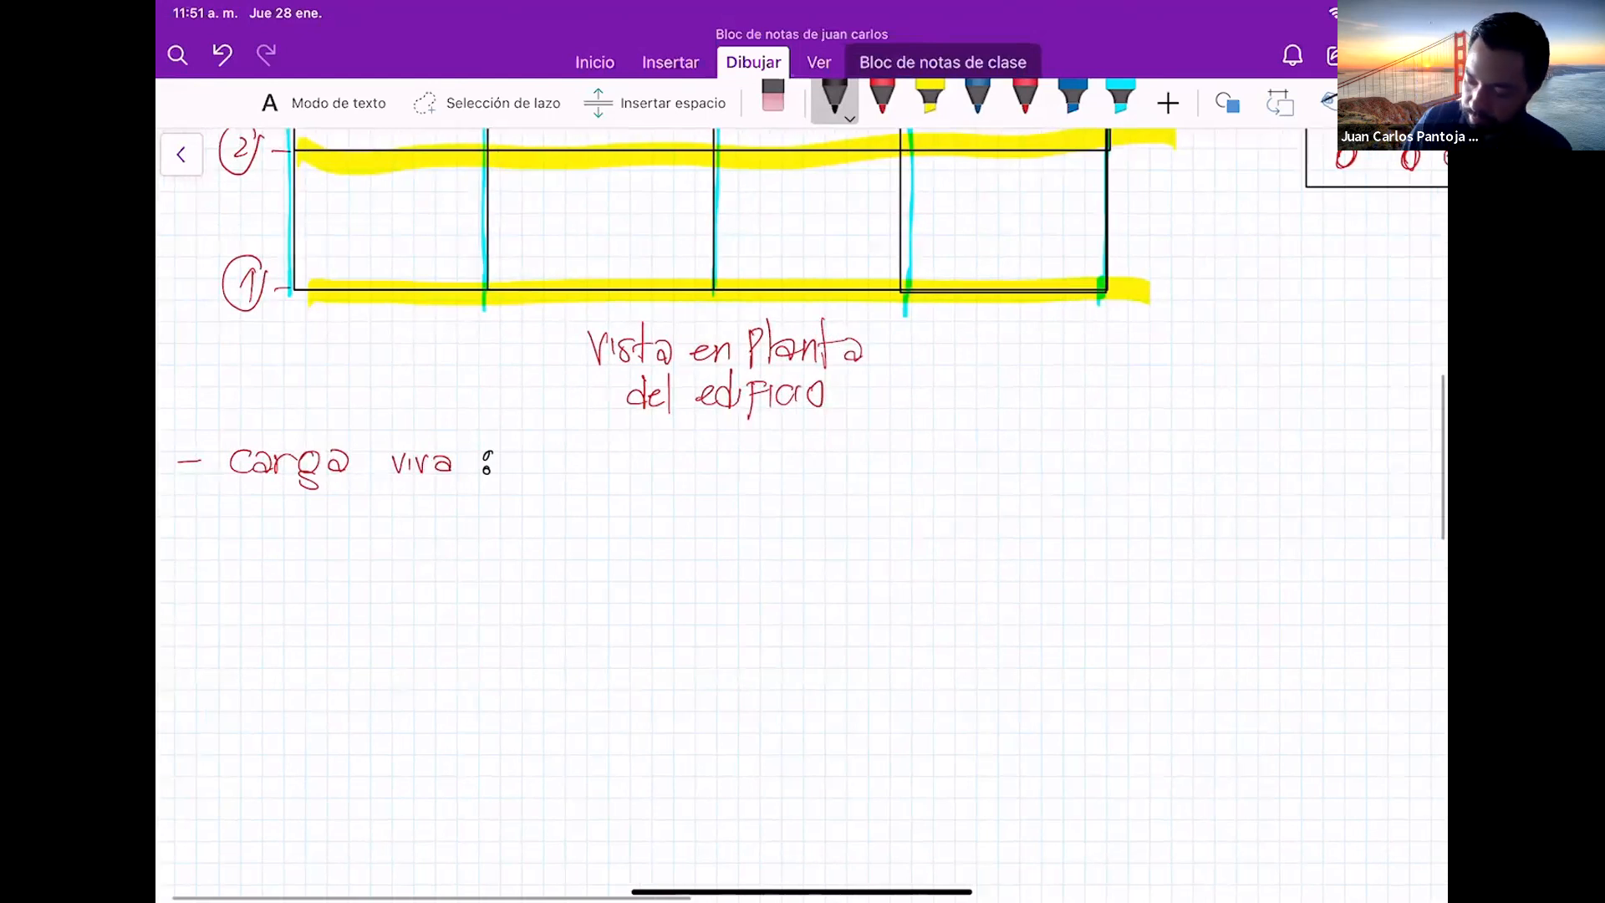
Handwrite "En los códigos de diseño" in black after the "carga viva:" heading
drag(535, 455, 522, 477)
drag(543, 465, 560, 477)
mouse_move(581, 446)
mouse_down()
mouse_move(578, 477)
mouse_move(685, 471)
mouse_up()
drag(688, 443, 689, 471)
mouse_move(696, 458)
mouse_down()
mouse_move(696, 472)
mouse_move(715, 460)
mouse_move(713, 485)
mouse_up()
drag(734, 461, 750, 475)
drag(660, 439, 657, 444)
drag(804, 461, 790, 472)
mouse_move(805, 439)
mouse_down()
mouse_move(807, 474)
mouse_move(847, 473)
mouse_up()
drag(866, 445, 879, 473)
mouse_move(901, 456)
mouse_down()
mouse_move(888, 471)
mouse_move(905, 470)
mouse_up()
drag(906, 461, 933, 457)
Continue the first line of the live-load paragraph with "estructural (NEC-15)" in black handwriting
drag(906, 452, 1008, 476)
drag(996, 458, 1050, 473)
mouse_move(1063, 460)
mouse_down()
mouse_move(1052, 473)
mouse_move(1074, 474)
mouse_up()
drag(1064, 458, 1098, 471)
mouse_move(1102, 473)
mouse_down()
mouse_move(1111, 456)
mouse_move(1120, 470)
mouse_up()
mouse_move(1136, 458)
mouse_down()
mouse_move(1148, 477)
mouse_move(1197, 481)
mouse_move(1214, 453)
mouse_move(1237, 474)
mouse_move(1236, 456)
mouse_up()
drag(1220, 465, 1232, 465)
mouse_move(1256, 456)
mouse_down()
mouse_move(1257, 474)
mouse_move(1288, 477)
mouse_up()
mouse_move(1305, 458)
mouse_down()
mouse_move(1302, 475)
mouse_move(1323, 455)
mouse_up()
drag(1330, 439, 1332, 481)
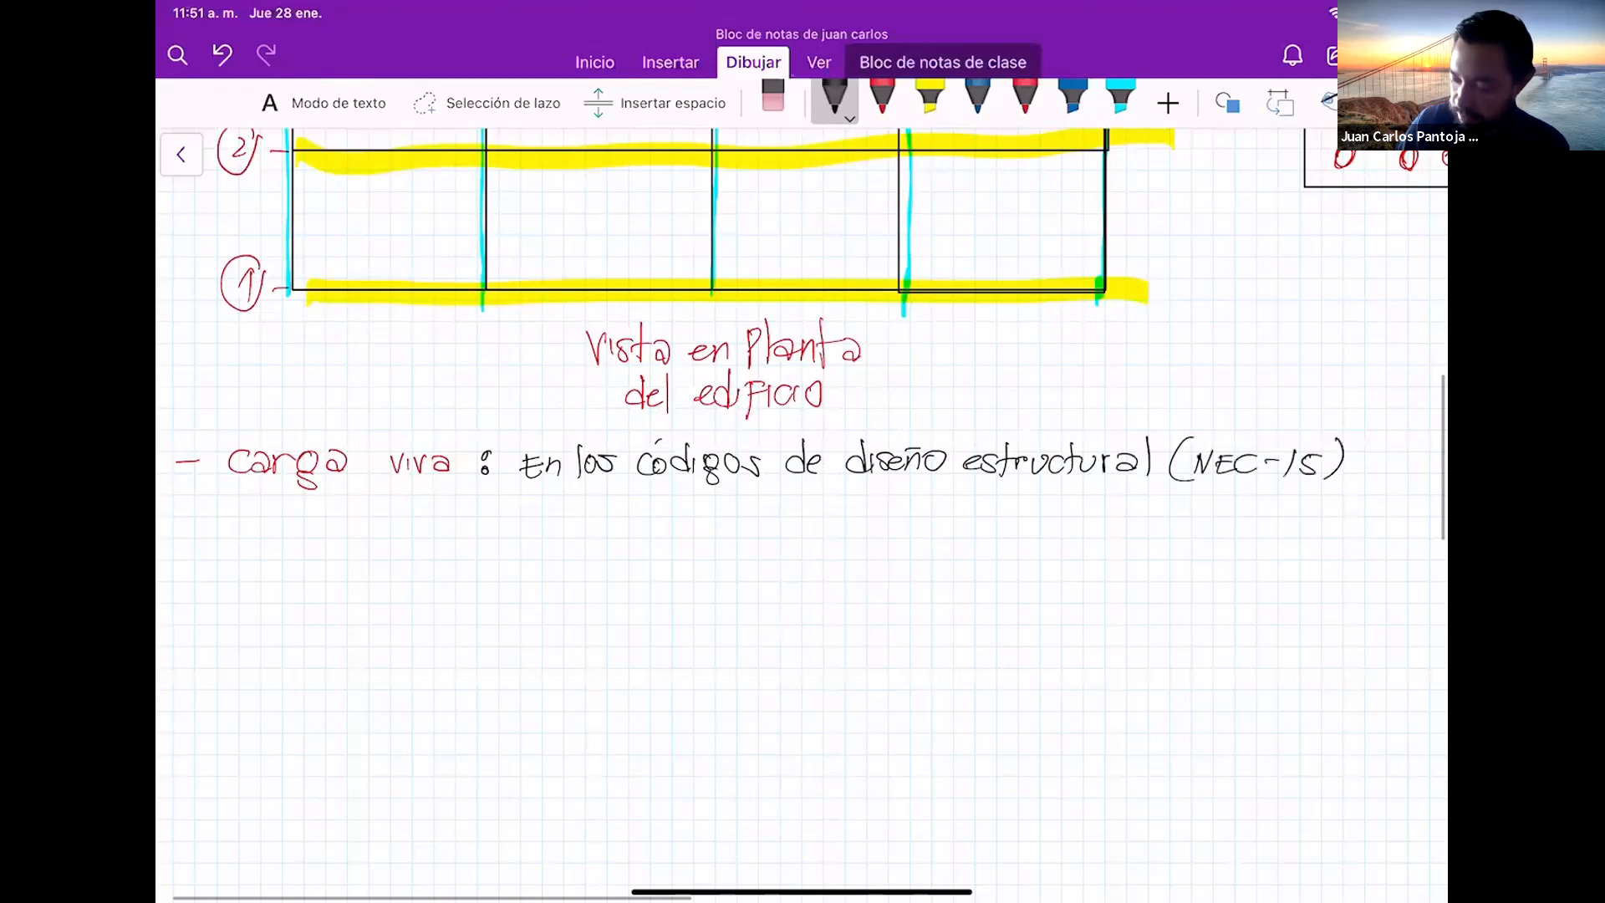
Start the paragraph's second line with the handwritten words "se especifica que"
drag(211, 495, 195, 515)
drag(216, 508, 270, 511)
mouse_move(283, 501)
mouse_down()
mouse_move(274, 516)
mouse_move(292, 532)
mouse_move(296, 517)
mouse_up()
drag(303, 511, 331, 518)
drag(338, 500, 385, 517)
mouse_move(420, 504)
mouse_down()
mouse_move(410, 514)
mouse_move(445, 511)
mouse_move(452, 536)
mouse_move(479, 507)
mouse_move(496, 514)
mouse_up()
Complete the second line with "la carga viva debe colocarse de manera que", correcting the end of the line
mouse_move(527, 485)
mouse_down()
mouse_move(528, 518)
mouse_move(618, 514)
mouse_up()
mouse_move(626, 500)
mouse_down()
mouse_move(629, 526)
mouse_move(709, 502)
mouse_move(748, 513)
mouse_move(779, 483)
mouse_move(804, 518)
mouse_up()
drag(811, 507, 850, 515)
drag(861, 501, 871, 517)
drag(876, 500, 1000, 514)
mouse_move(1022, 505)
mouse_down()
mouse_move(1135, 502)
mouse_move(1211, 525)
mouse_move(1241, 513)
mouse_up()
click(774, 96)
click(834, 98)
drag(1243, 509, 1261, 502)
Handwrite "produzca el peor efecto posible" as the start of the paragraph's third line
drag(194, 545, 248, 560)
drag(252, 547, 285, 555)
mouse_move(319, 549)
mouse_down()
mouse_move(304, 557)
mouse_move(366, 554)
mouse_up()
mouse_move(369, 558)
mouse_down()
mouse_move(376, 532)
mouse_move(407, 572)
mouse_move(442, 545)
mouse_move(559, 560)
mouse_up()
drag(582, 534, 580, 562)
mouse_move(572, 542)
mouse_down()
mouse_move(635, 574)
mouse_move(682, 559)
mouse_up()
drag(693, 539, 715, 564)
drag(721, 555, 734, 560)
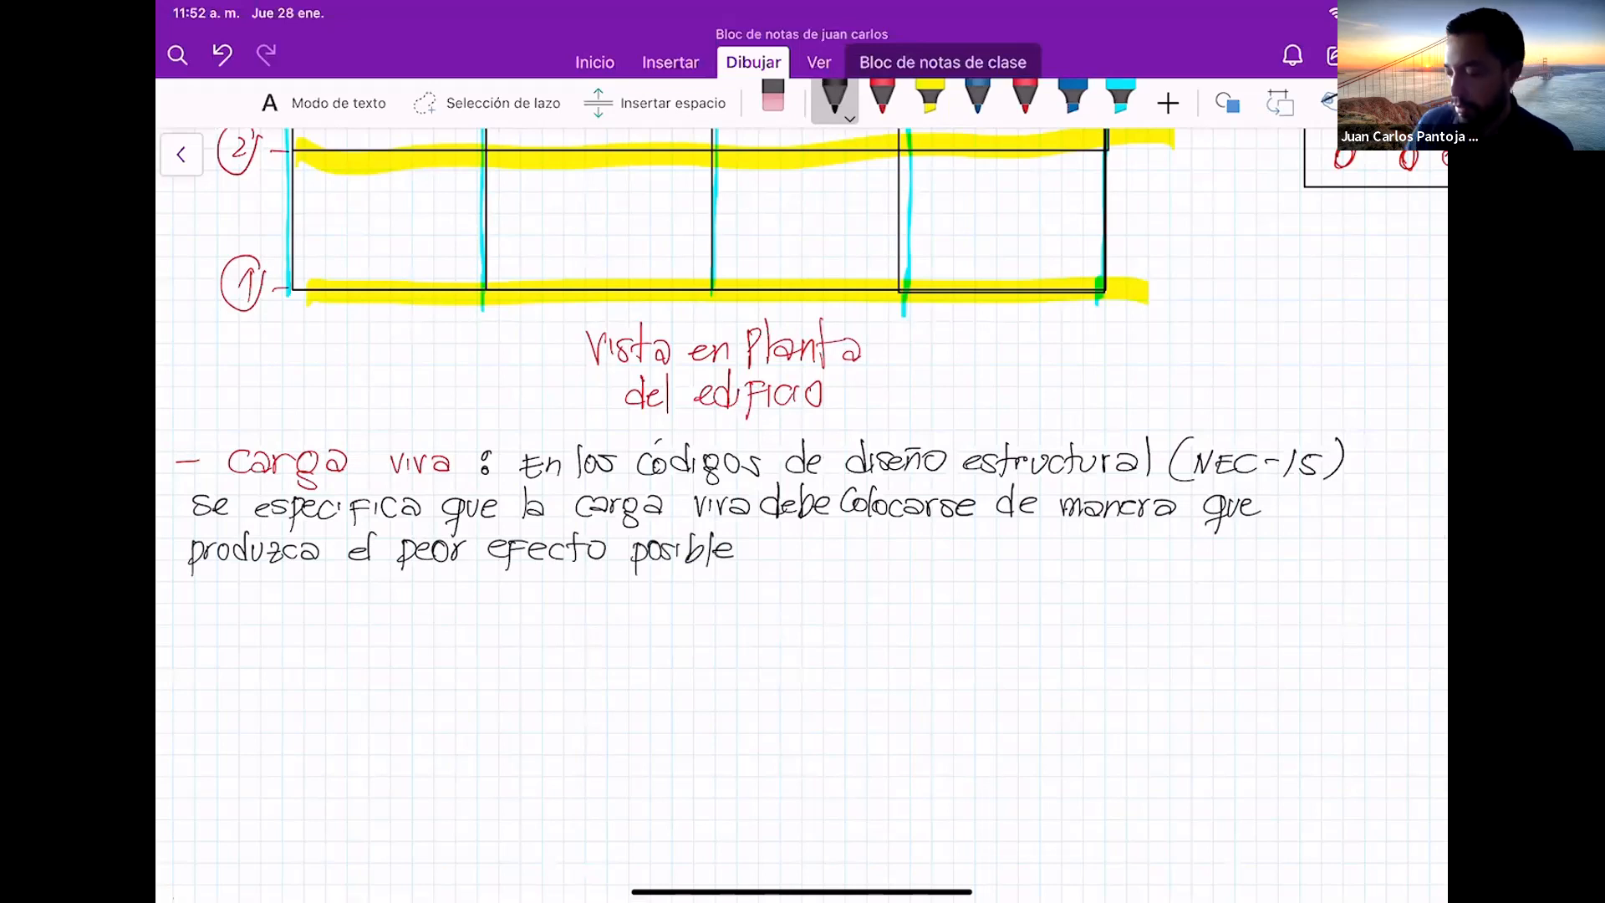
Finish the live-load paragraph with "en cortantes y momentos."
drag(768, 554, 826, 562)
drag(840, 548, 866, 567)
drag(880, 544, 901, 559)
mouse_move(901, 563)
mouse_down()
mouse_move(910, 545)
mouse_move(920, 560)
mouse_up()
mouse_move(926, 529)
mouse_down()
mouse_move(928, 567)
mouse_move(953, 559)
mouse_up()
drag(960, 538, 1000, 562)
mouse_move(1013, 542)
mouse_down()
mouse_move(997, 575)
mouse_move(1144, 558)
mouse_up()
mouse_move(1150, 534)
mouse_down()
mouse_move(1153, 566)
mouse_move(1174, 554)
mouse_up()
mouse_move(1184, 539)
mouse_down()
mouse_move(1202, 537)
mouse_move(1192, 559)
mouse_up()
drag(1204, 555, 1215, 555)
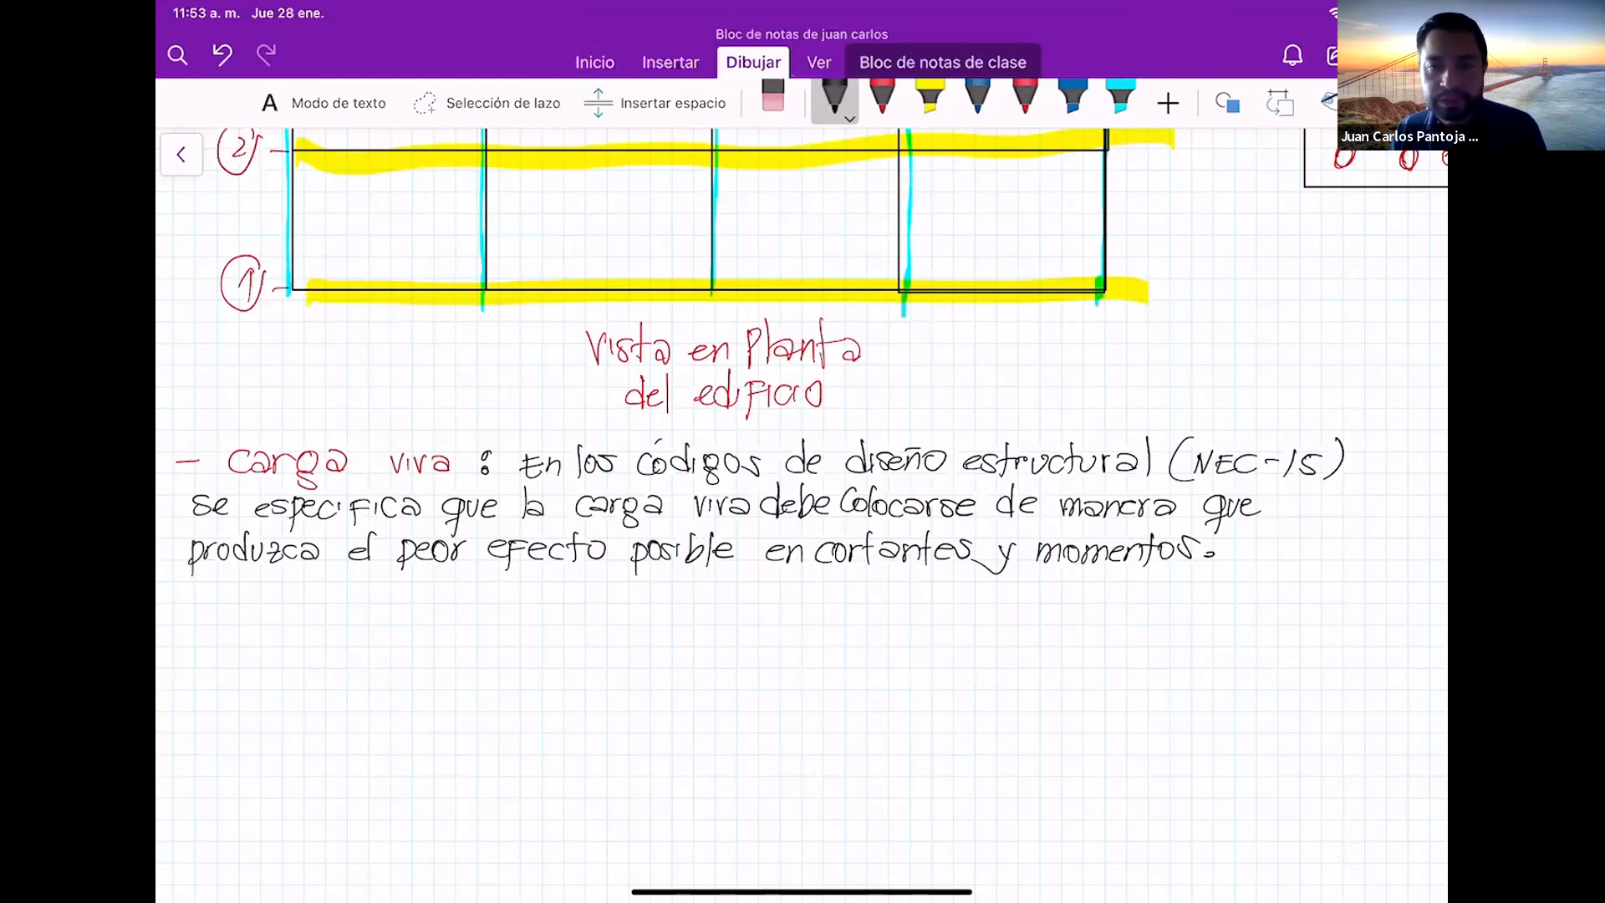
Place the four-span beam loading diagram below the live-load paragraph
key(ctrl+z)
scroll(801, 515, up, 1)
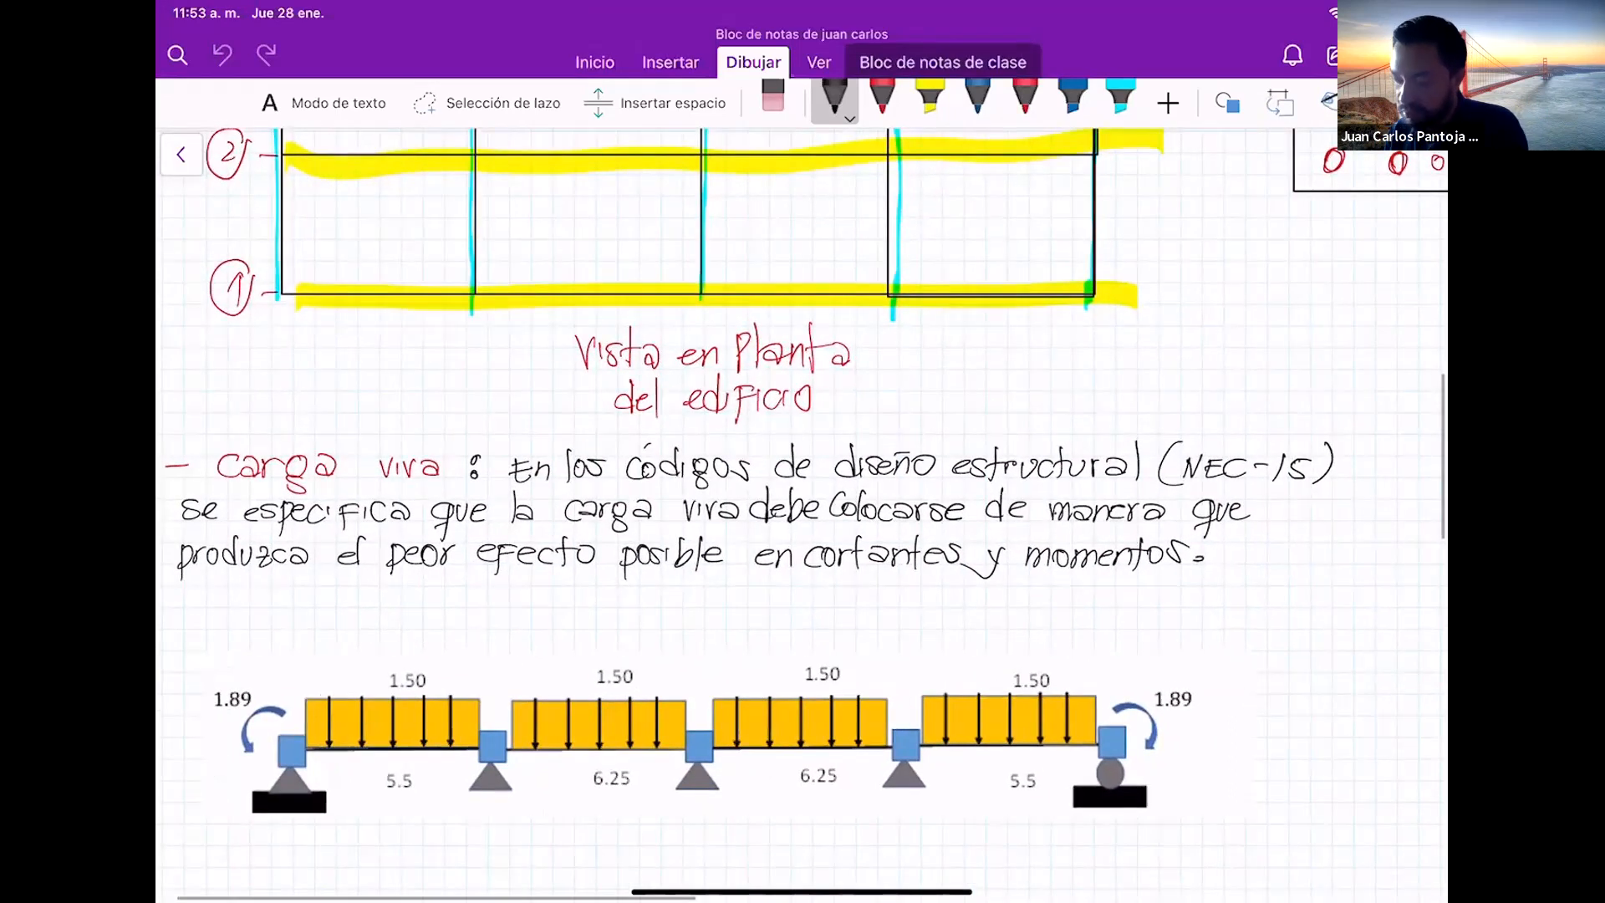
scroll(801, 515, down, 1)
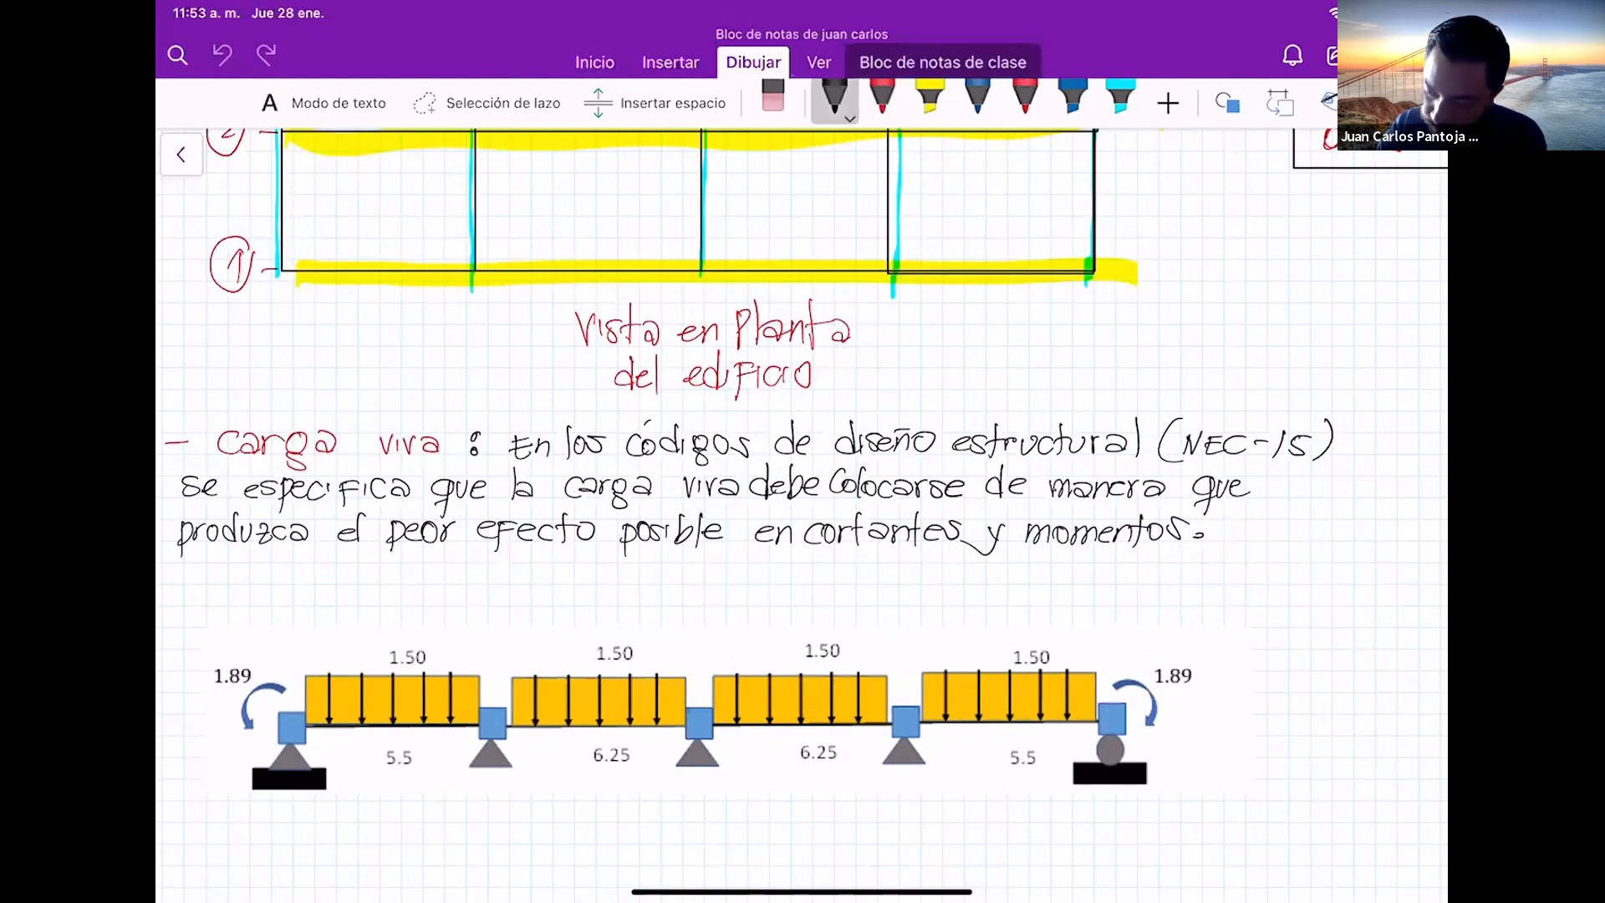
Label the beam diagram's units: m for the first span length, kN/m for its load and kN·m for the right end moment
mouse_move(418, 770)
mouse_down()
mouse_move(422, 750)
mouse_move(438, 770)
mouse_up()
mouse_move(438, 639)
mouse_down()
mouse_move(454, 667)
mouse_move(499, 667)
mouse_up()
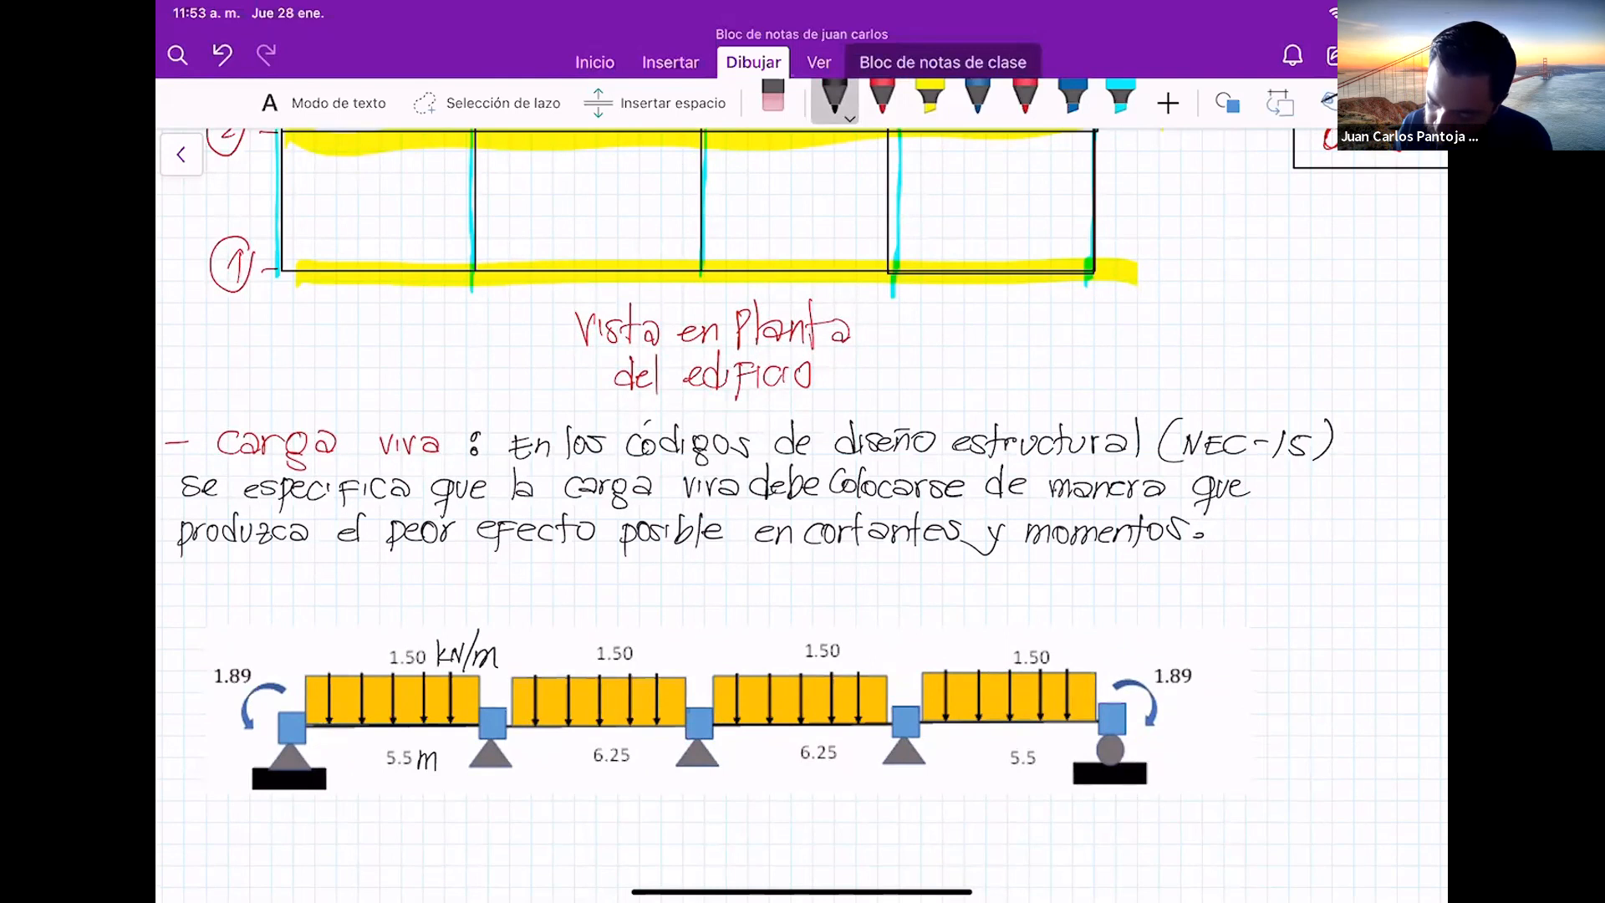
drag(1210, 657, 1220, 678)
mouse_move(1221, 678)
mouse_down()
mouse_move(1229, 664)
mouse_move(1278, 677)
mouse_up()
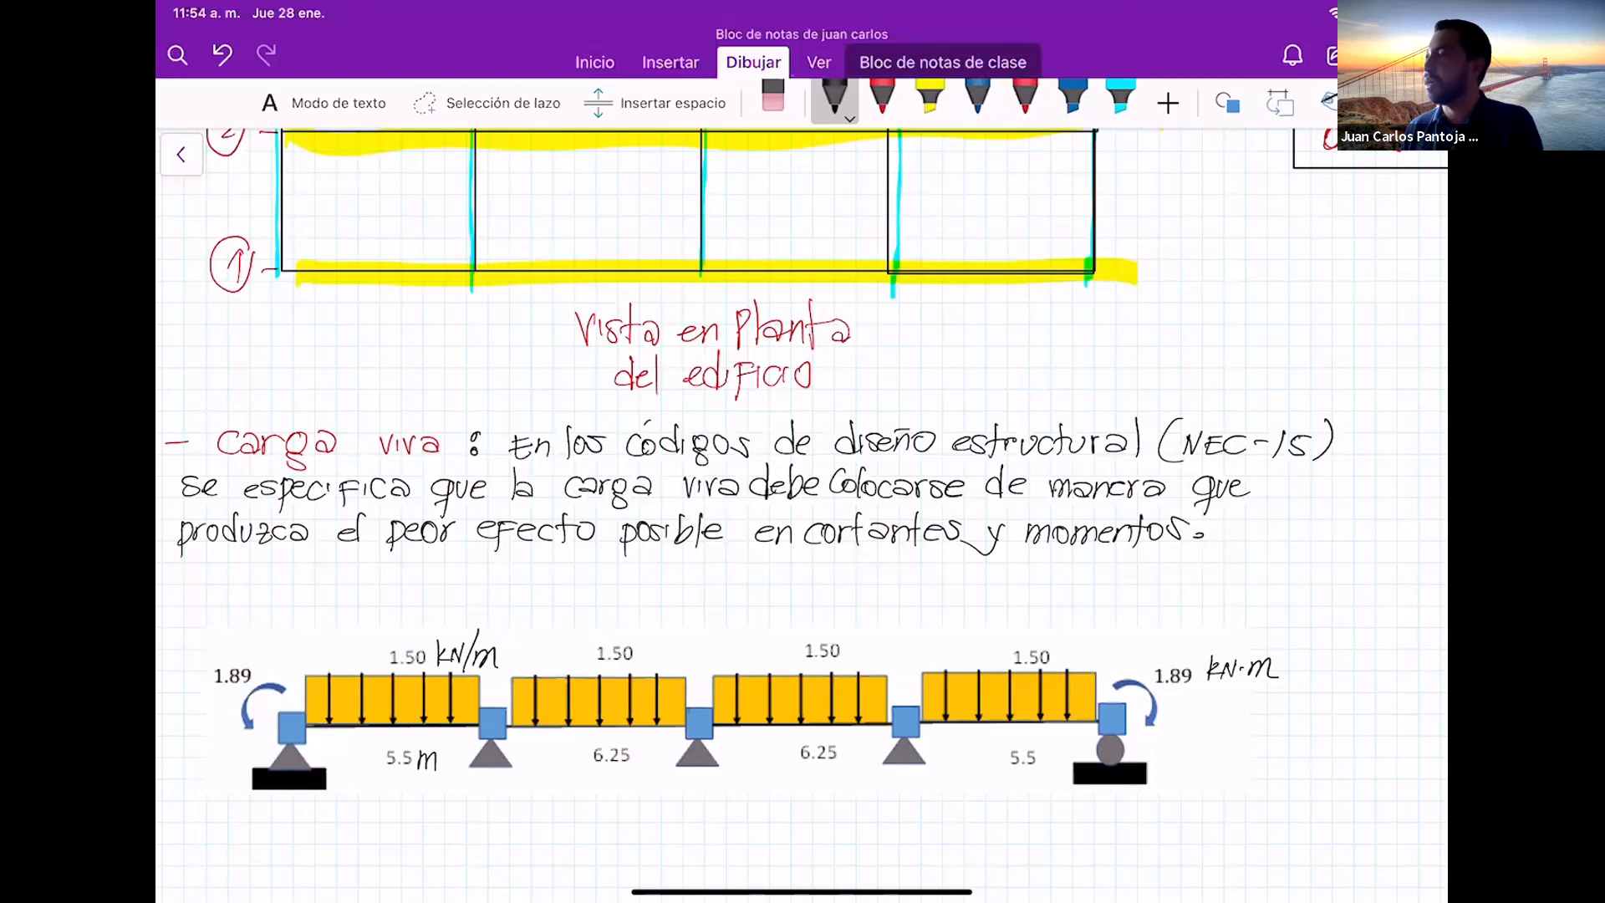
Insert blank vertical space below the beam diagram to push the handwritten calculations down the page
scroll(803, 502, down, 5)
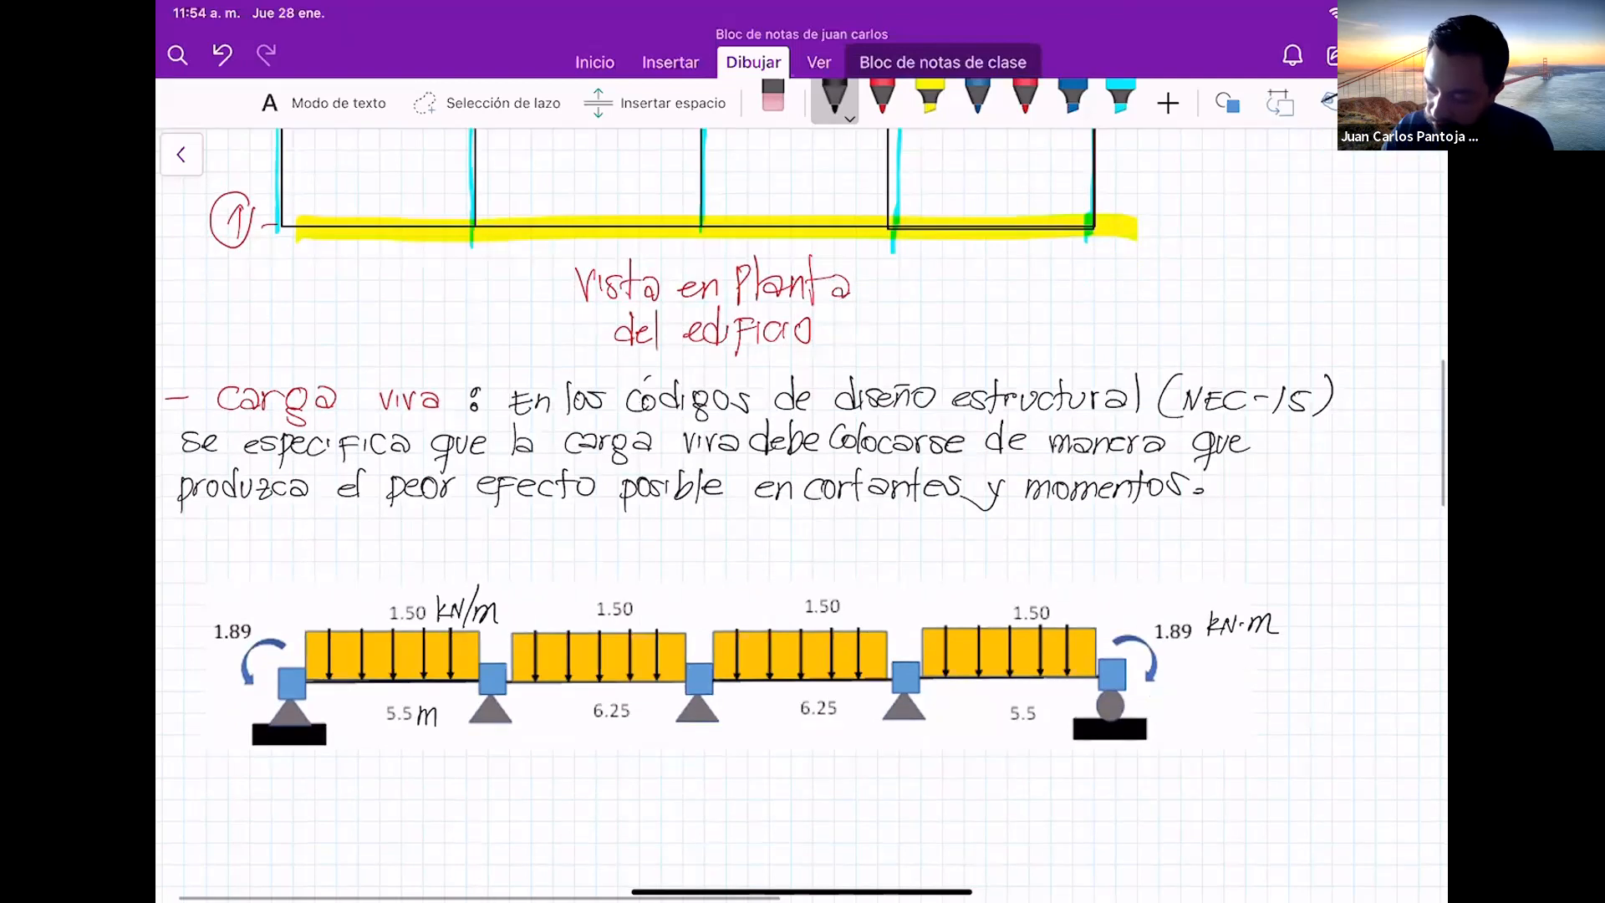
click(670, 63)
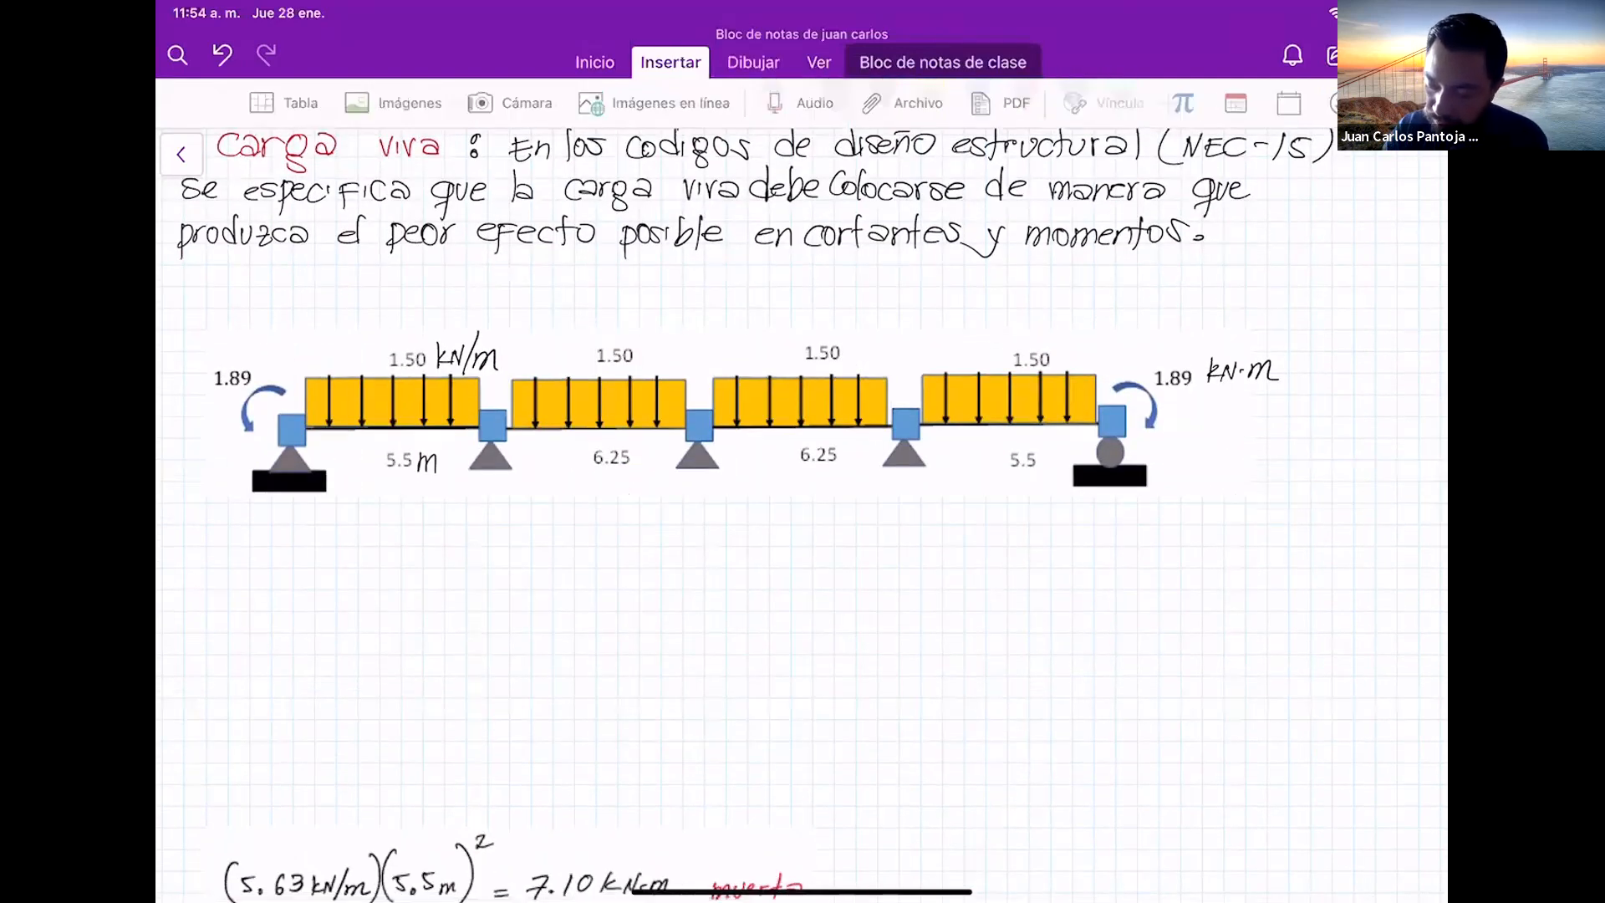
click(594, 62)
click(753, 62)
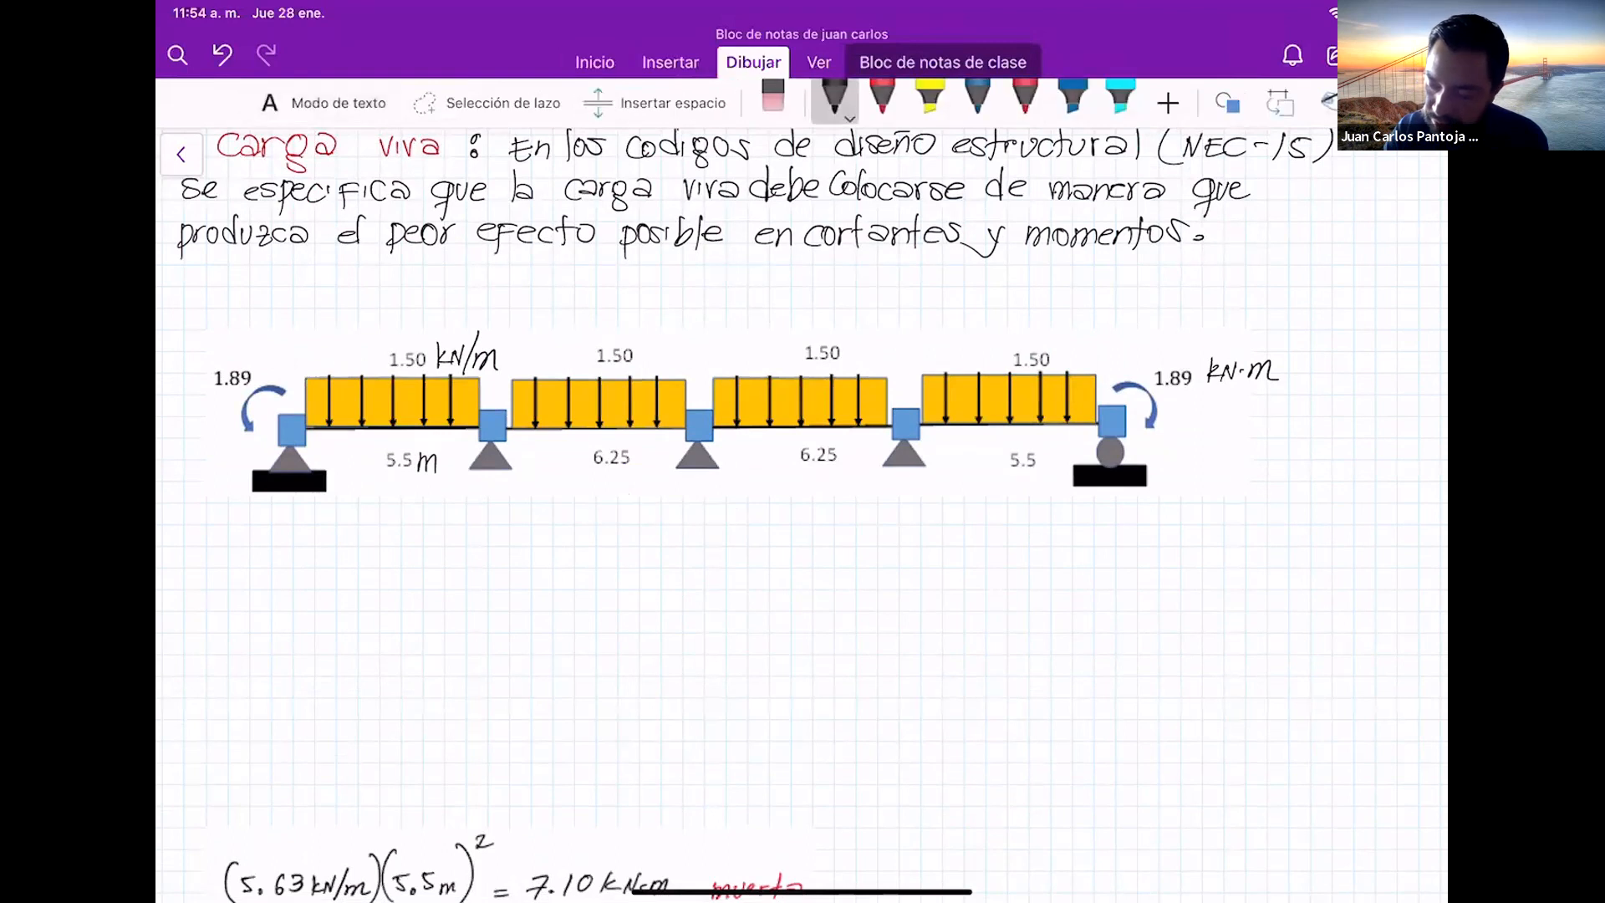
click(655, 103)
drag(786, 502, 786, 687)
click(834, 98)
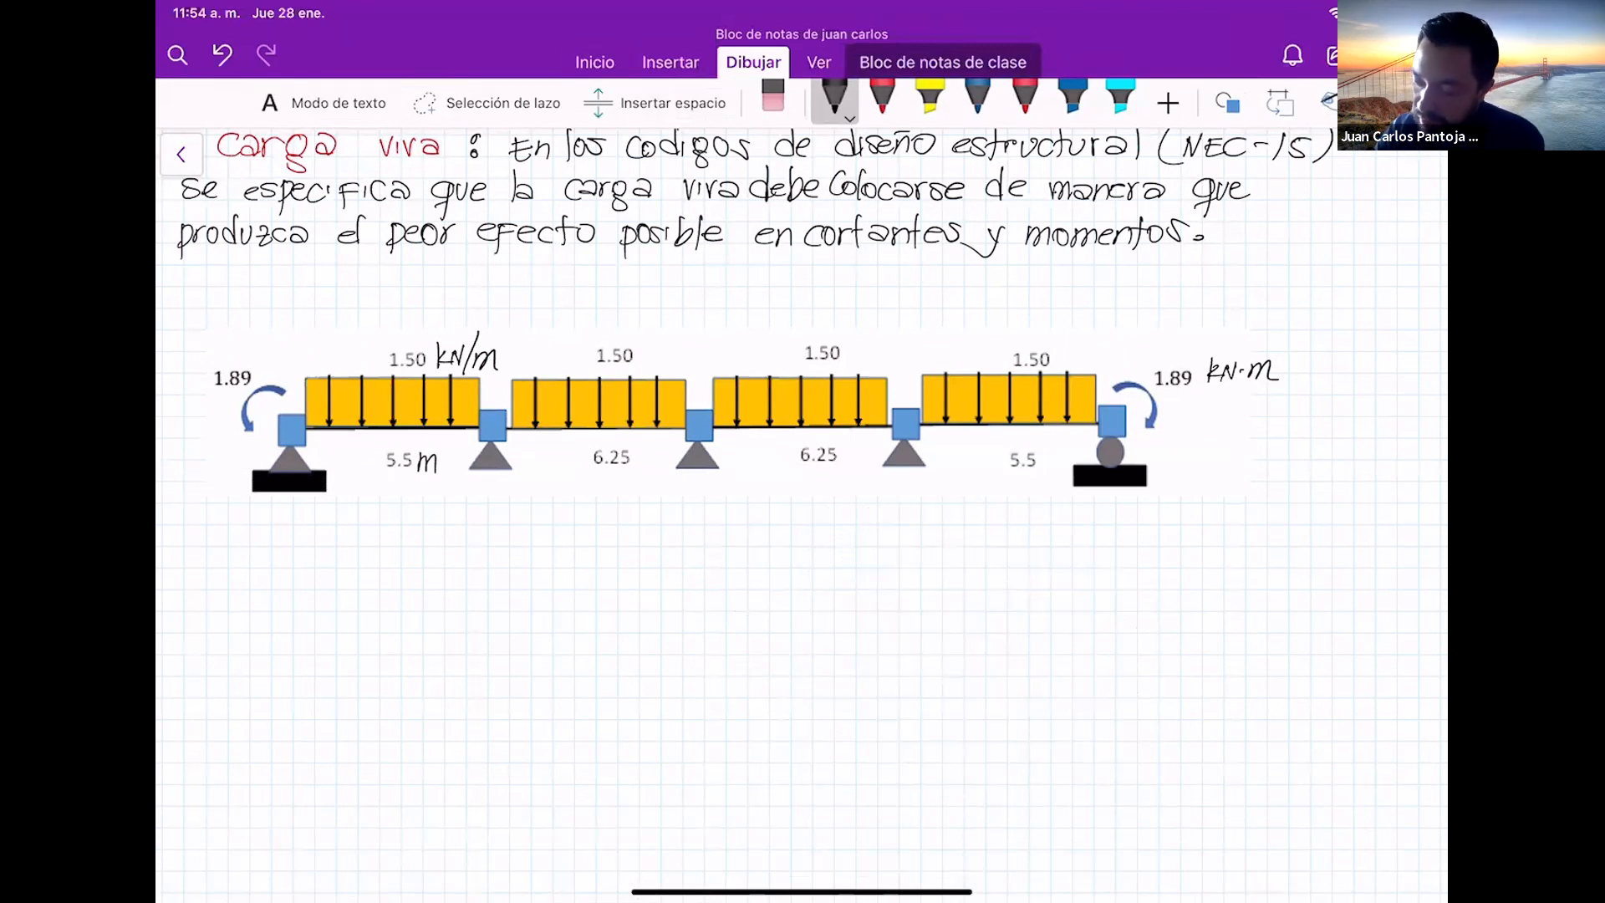
Draw red dots at and directly above the third span's midpoint, with curved moment arrows on both sides of the lower dot
click(883, 99)
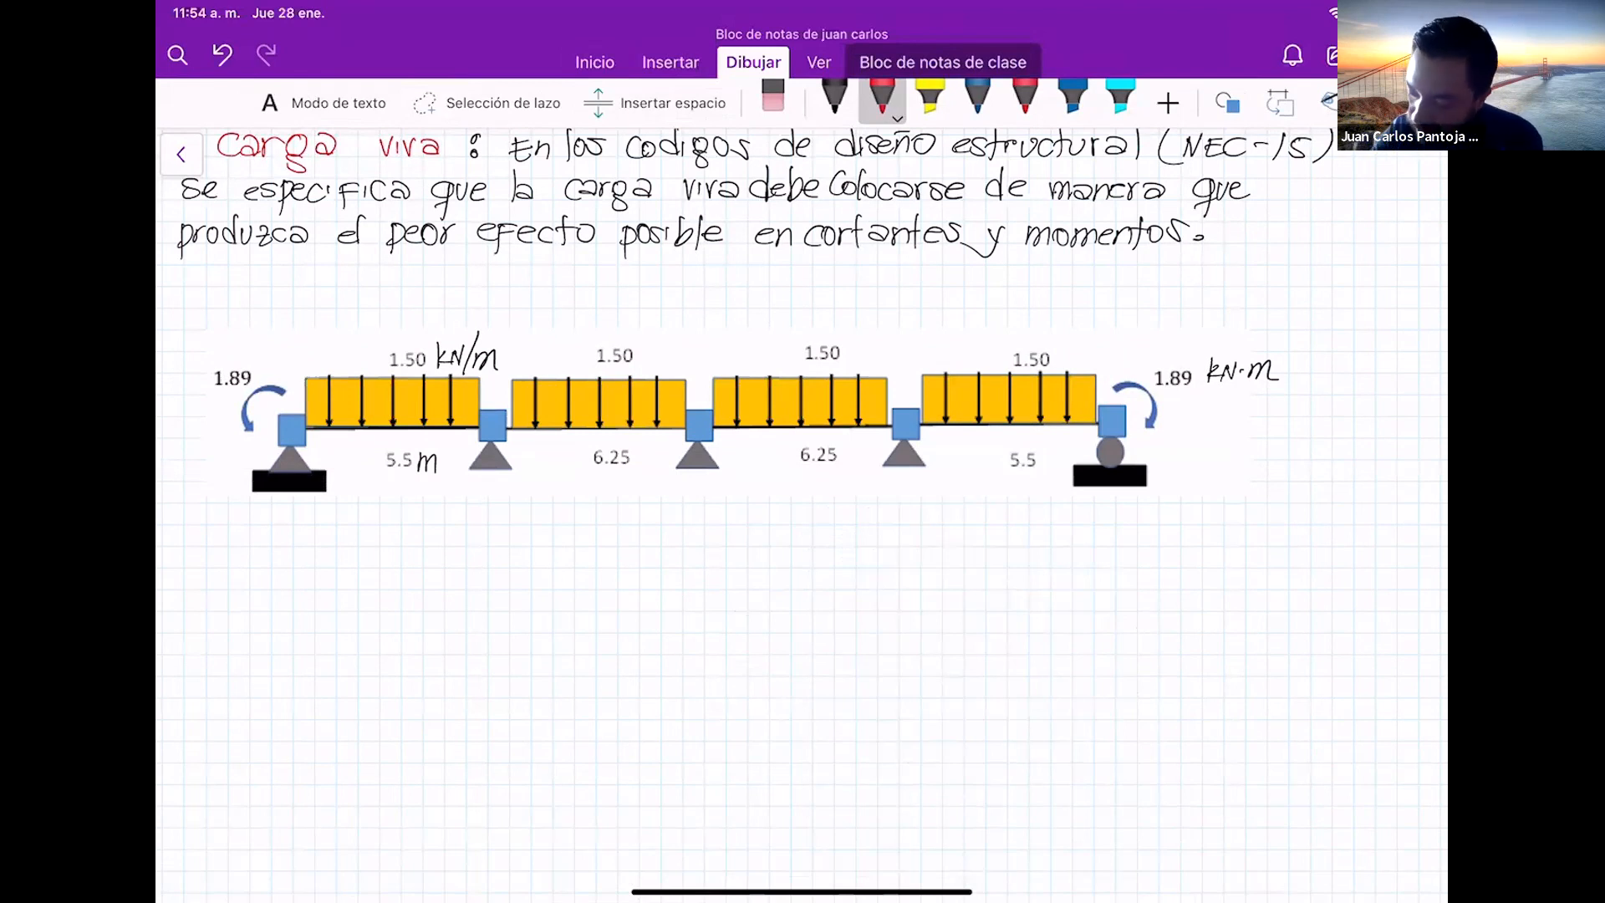
drag(801, 422, 805, 431)
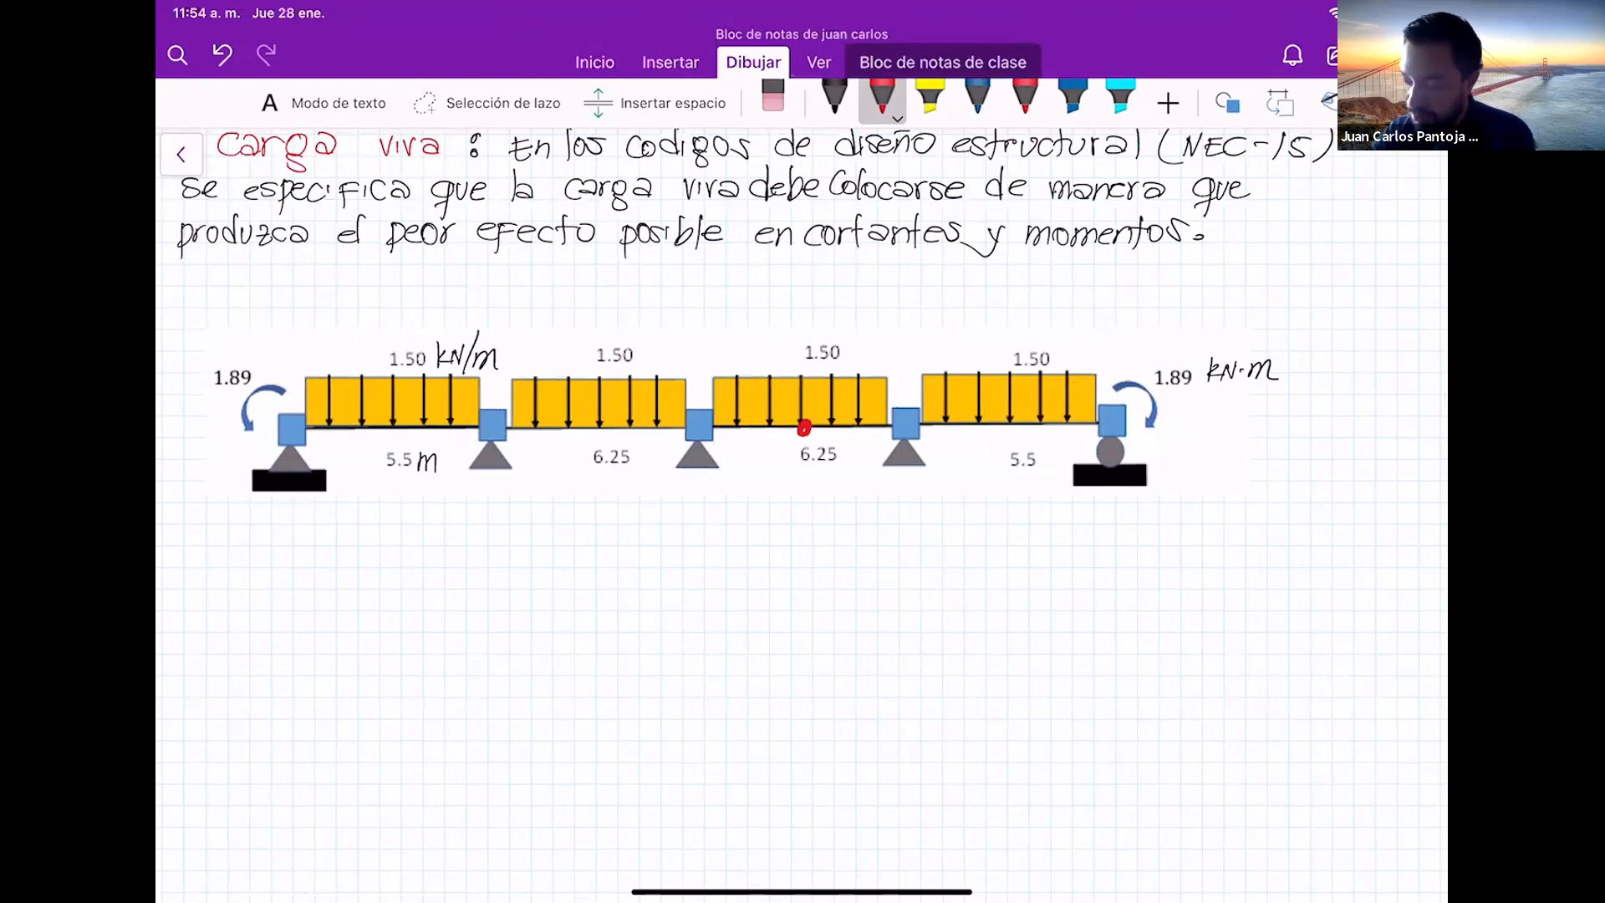
drag(808, 363, 801, 371)
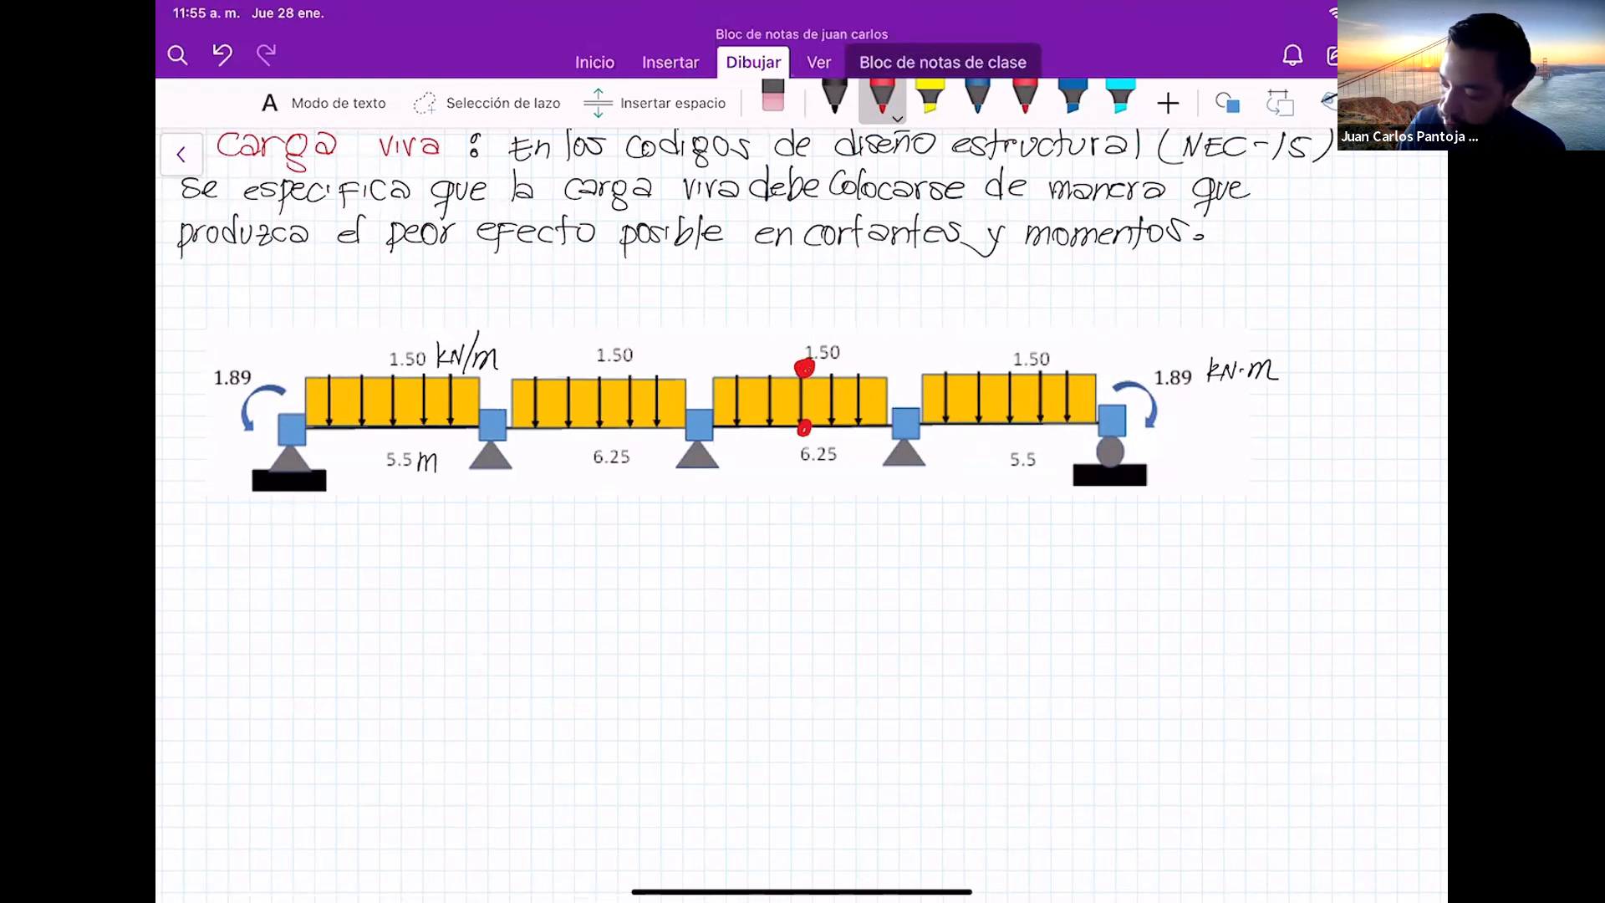
mouse_move(832, 414)
mouse_down()
mouse_move(834, 451)
mouse_move(772, 449)
mouse_up()
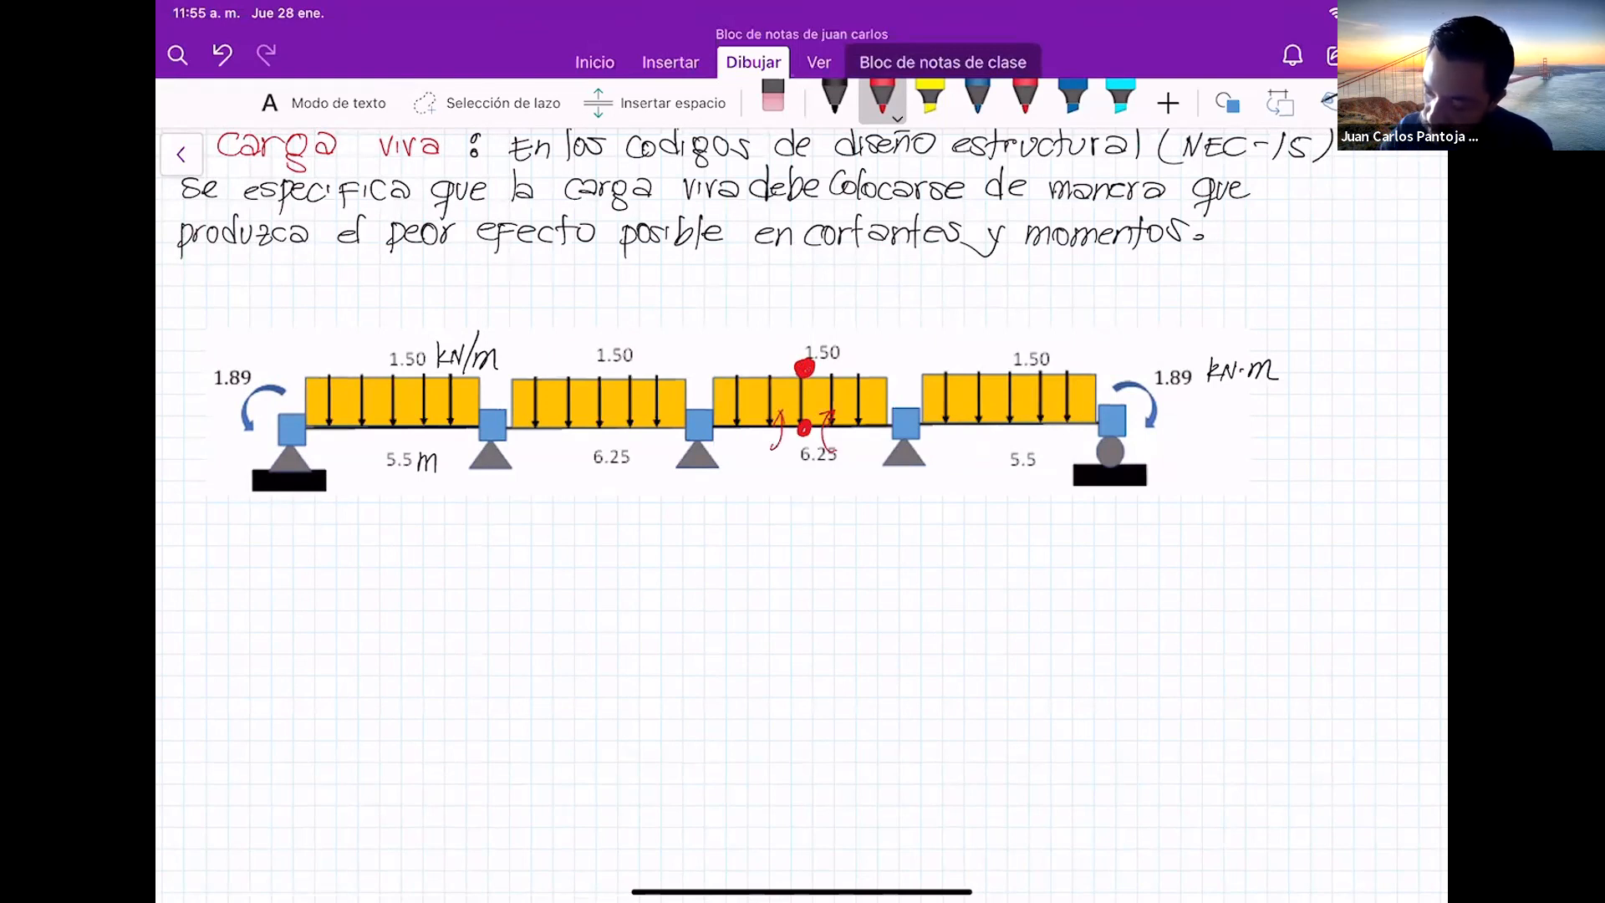
Sketch the red influence curve over all four spans, peaking at the upper dot and alternating below and above the beam
mouse_move(827, 381)
mouse_down()
mouse_move(997, 455)
mouse_move(1104, 426)
mouse_up()
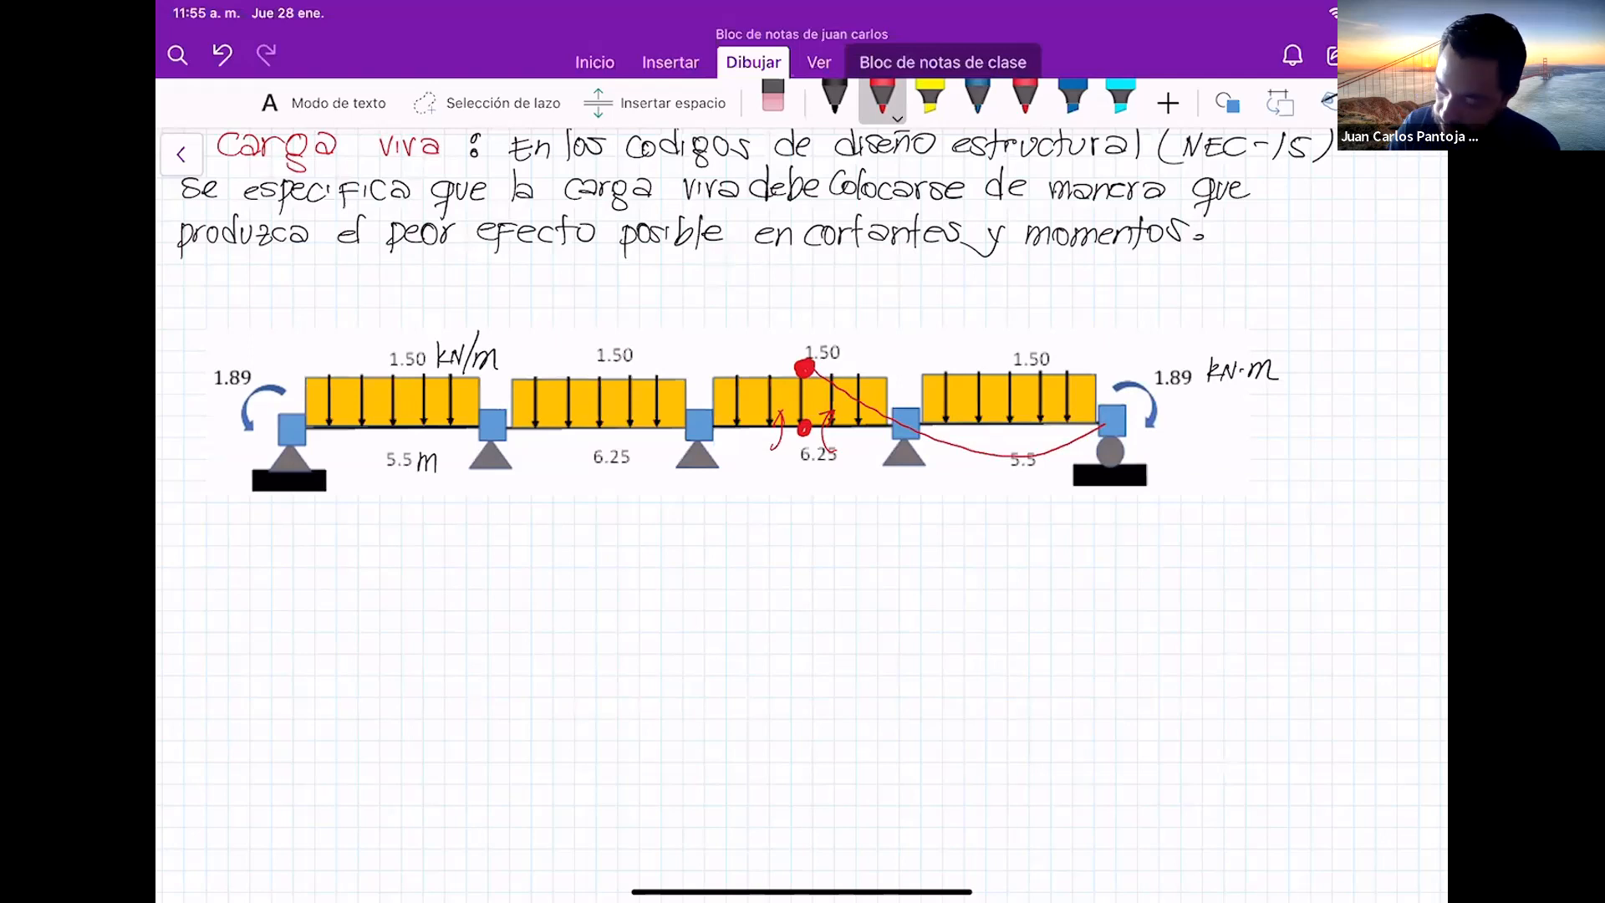
drag(798, 374, 702, 435)
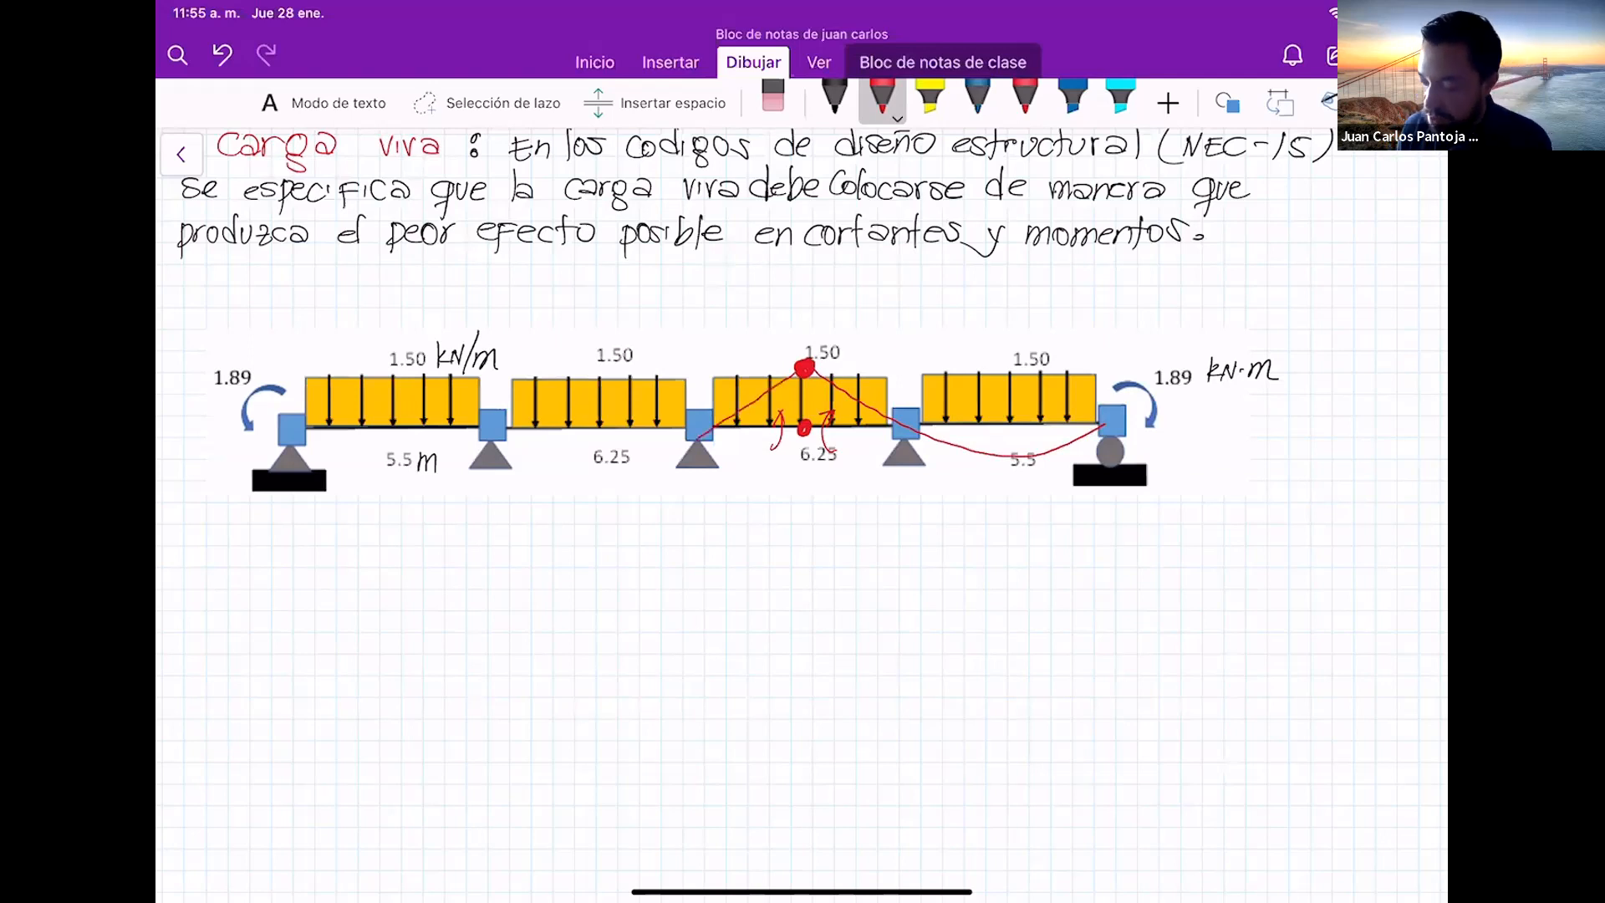
mouse_move(696, 437)
mouse_down()
mouse_move(615, 465)
mouse_move(499, 408)
mouse_up()
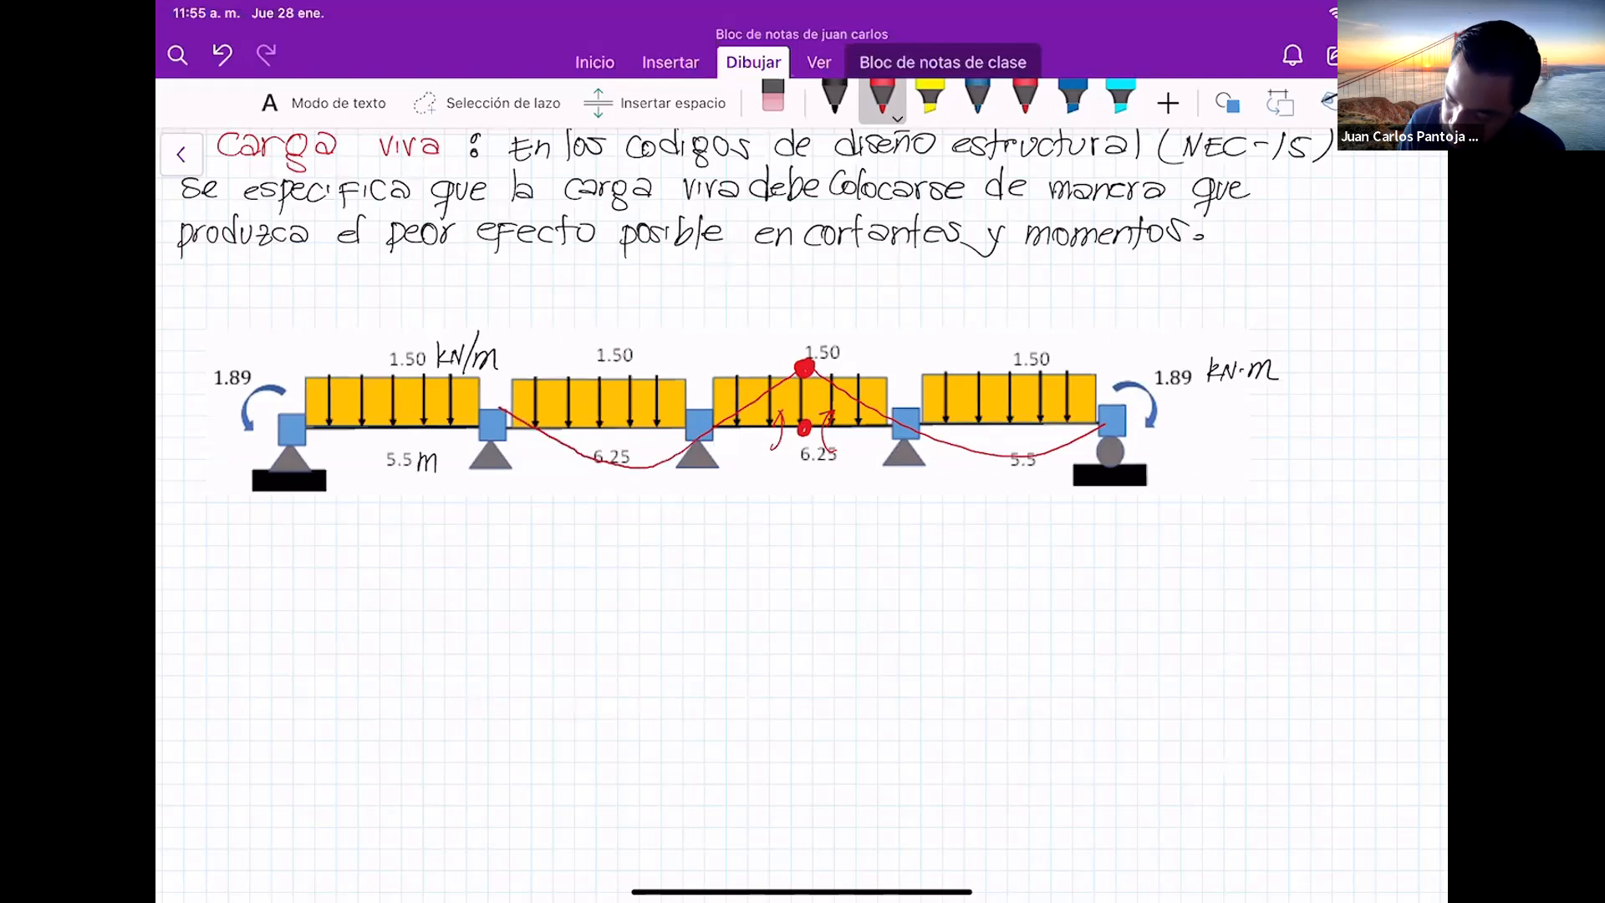
mouse_move(498, 409)
mouse_down()
mouse_move(522, 424)
mouse_move(417, 384)
mouse_move(301, 418)
mouse_up()
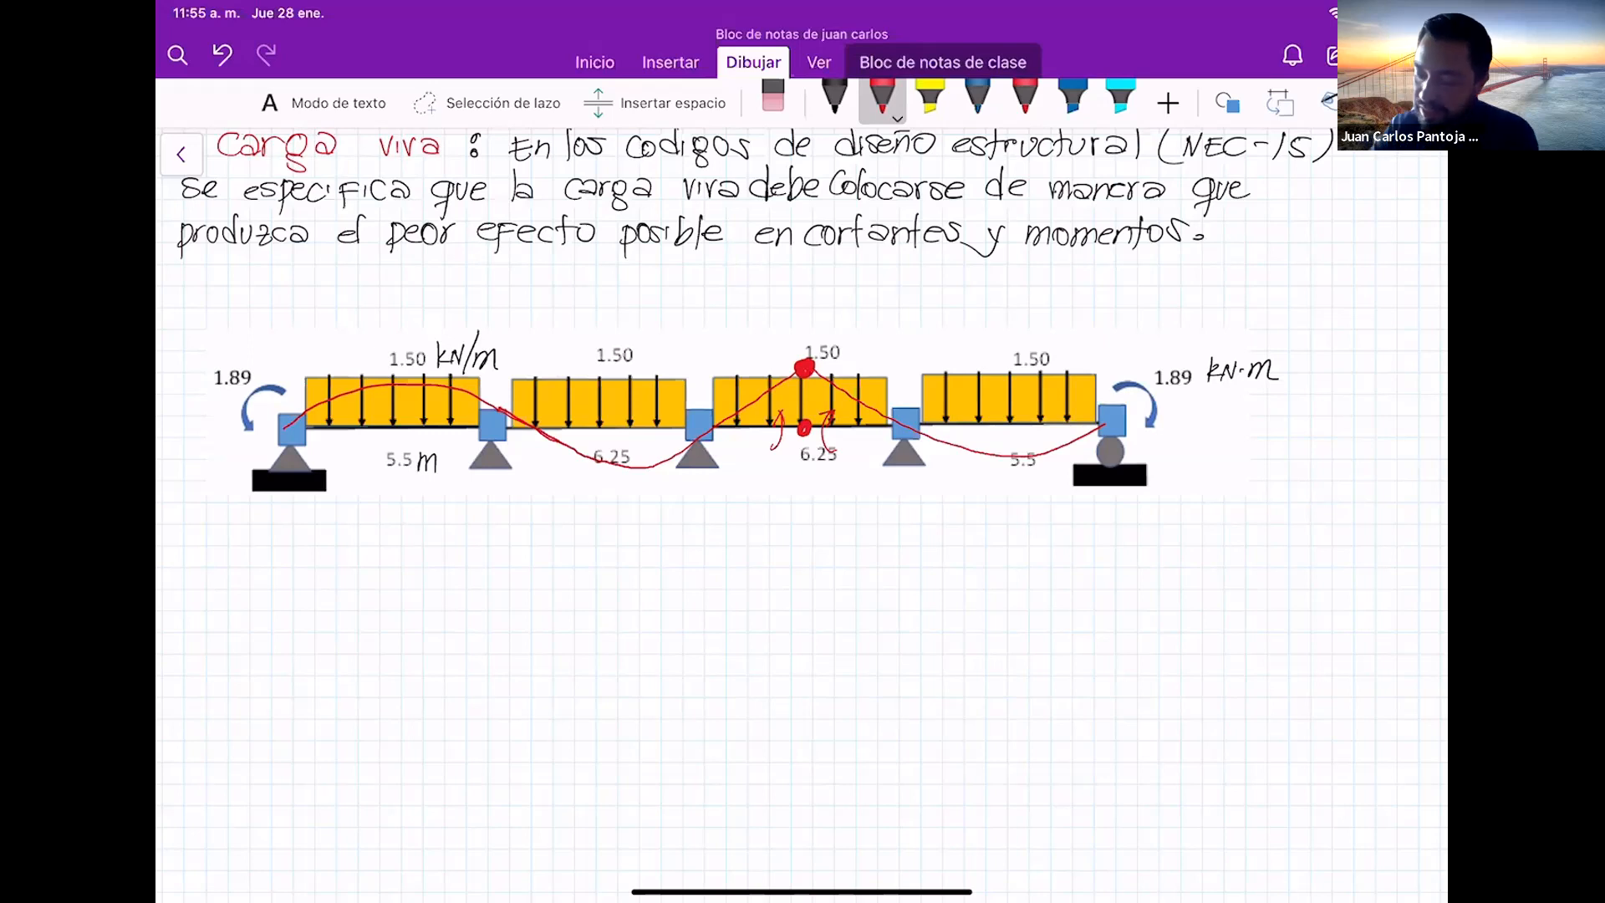
click(835, 98)
mouse_move(278, 597)
mouse_down()
mouse_move(293, 608)
mouse_move(281, 622)
mouse_move(478, 614)
mouse_up()
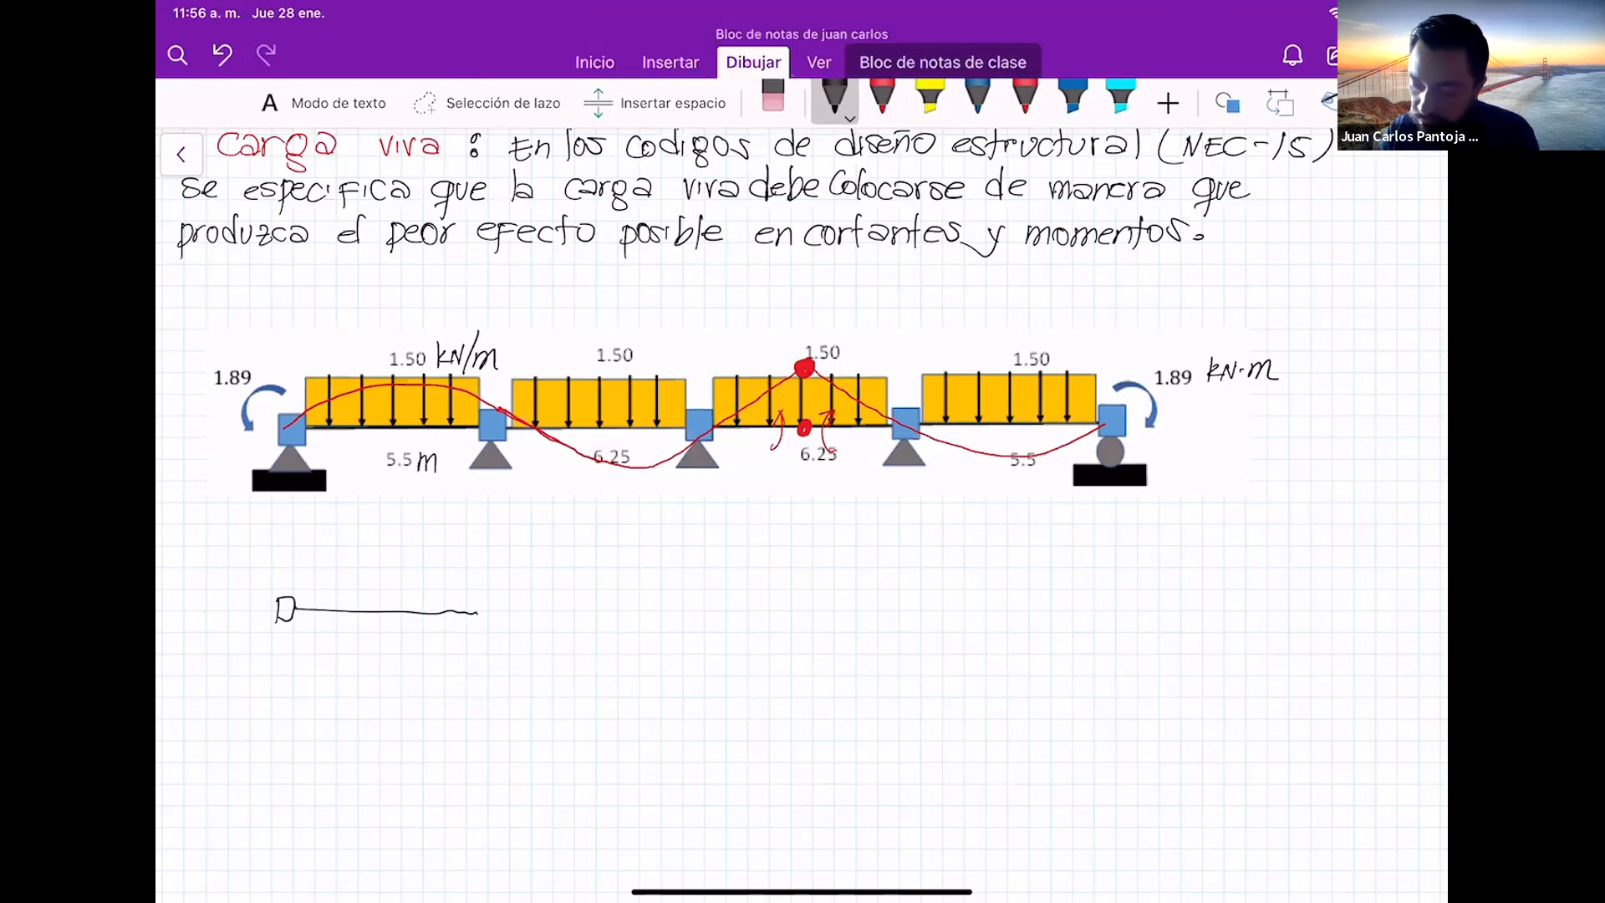
click(774, 99)
drag(285, 610, 505, 613)
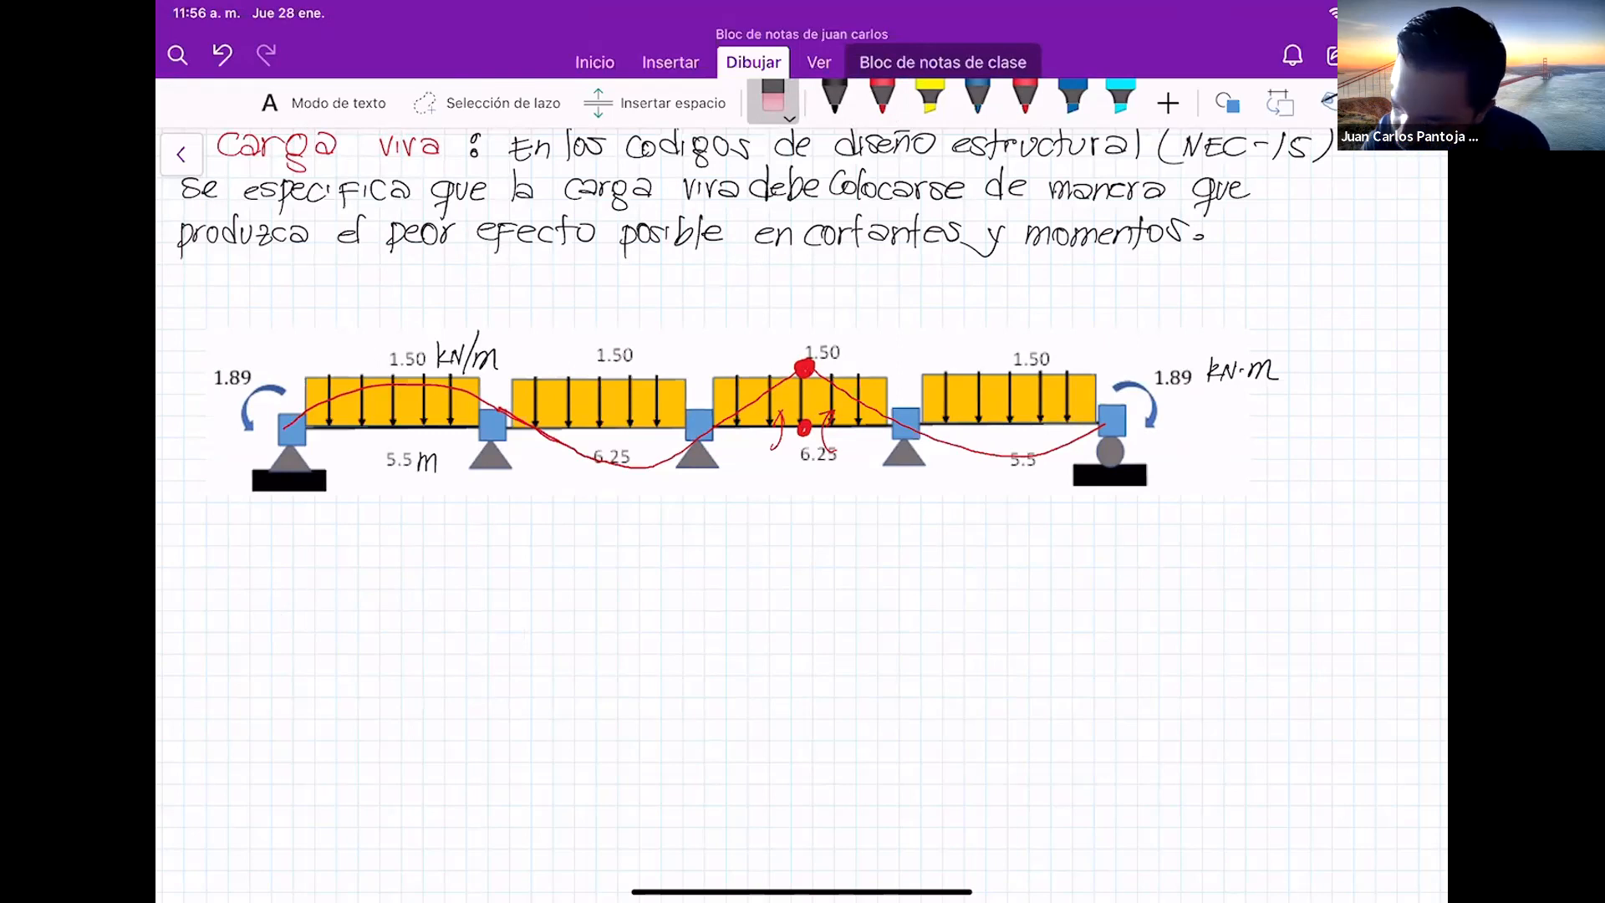
Add a new pen with light green ink to the pen set
click(1227, 103)
click(1138, 219)
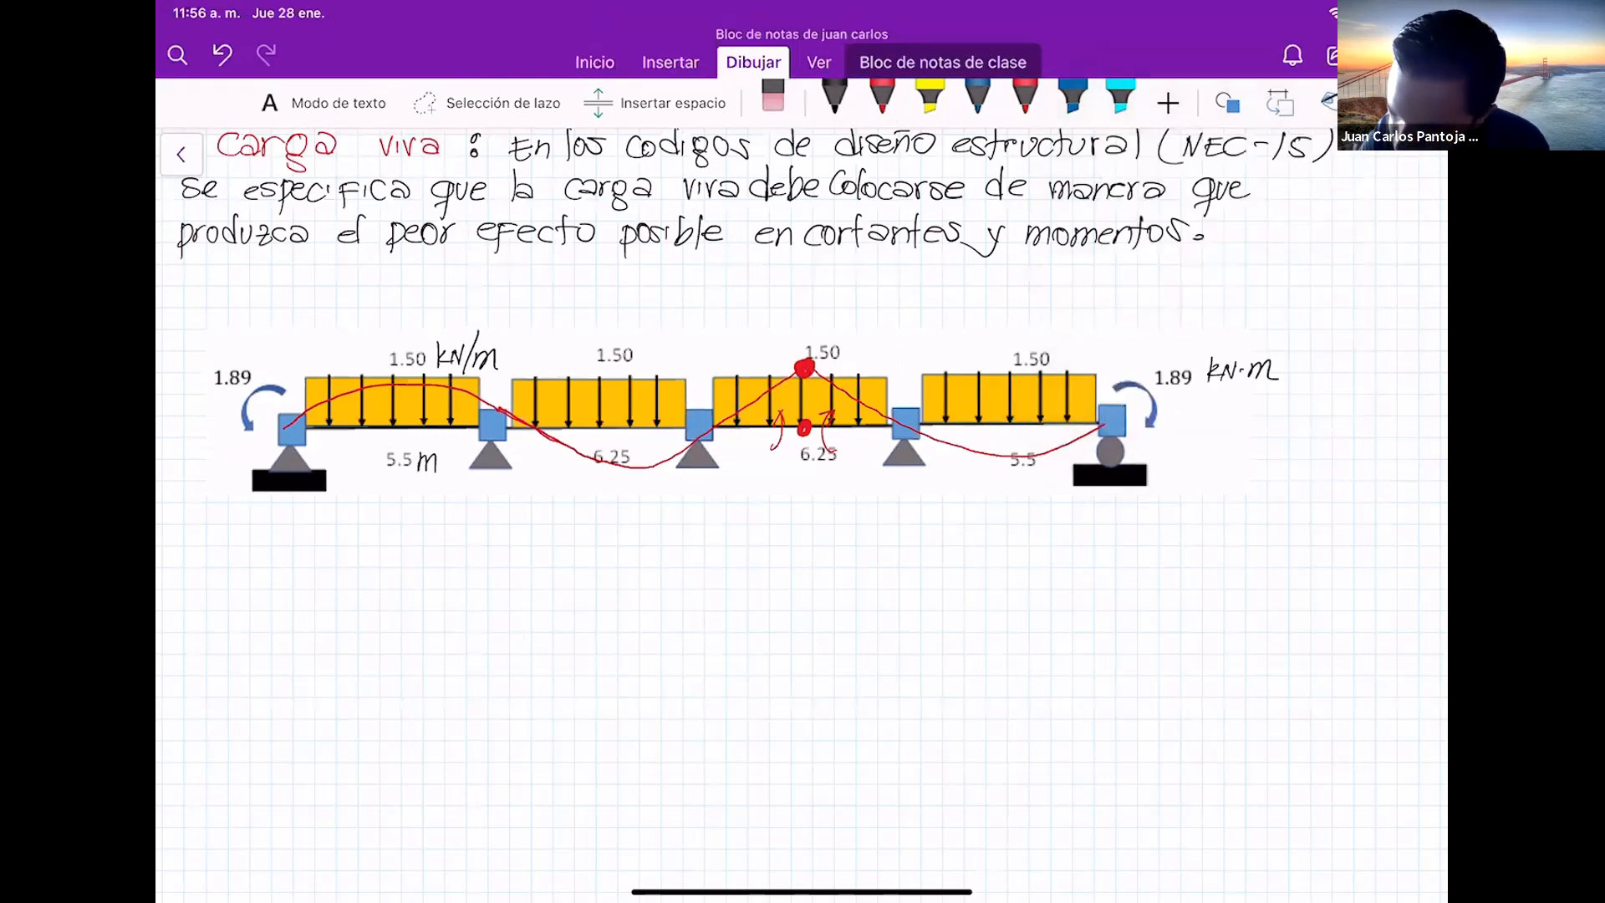
click(773, 99)
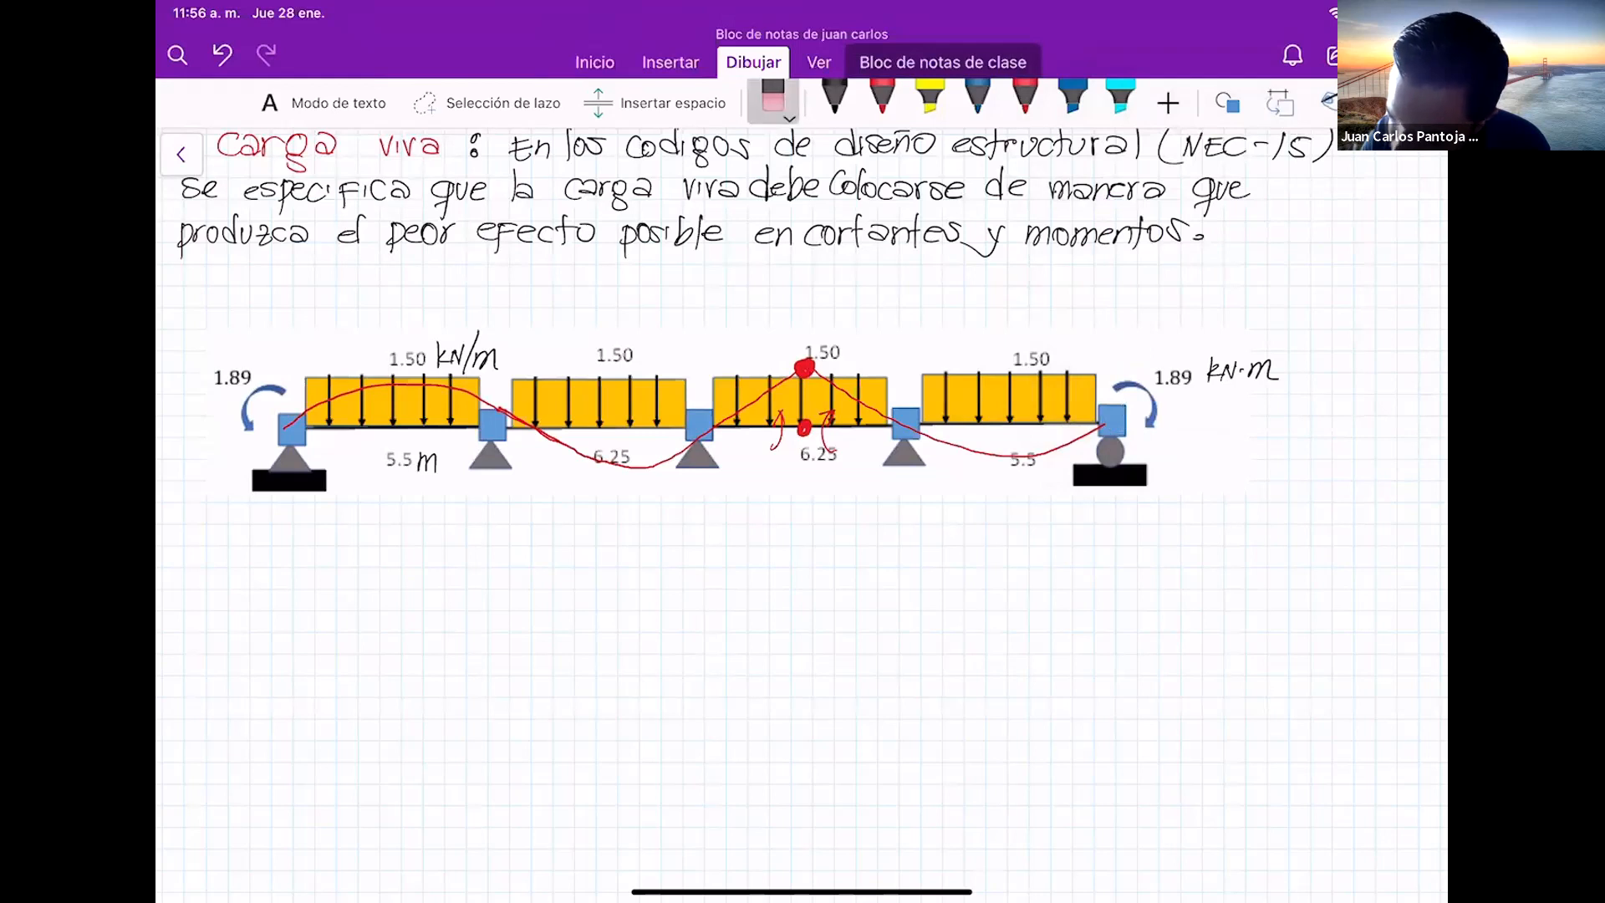
click(929, 99)
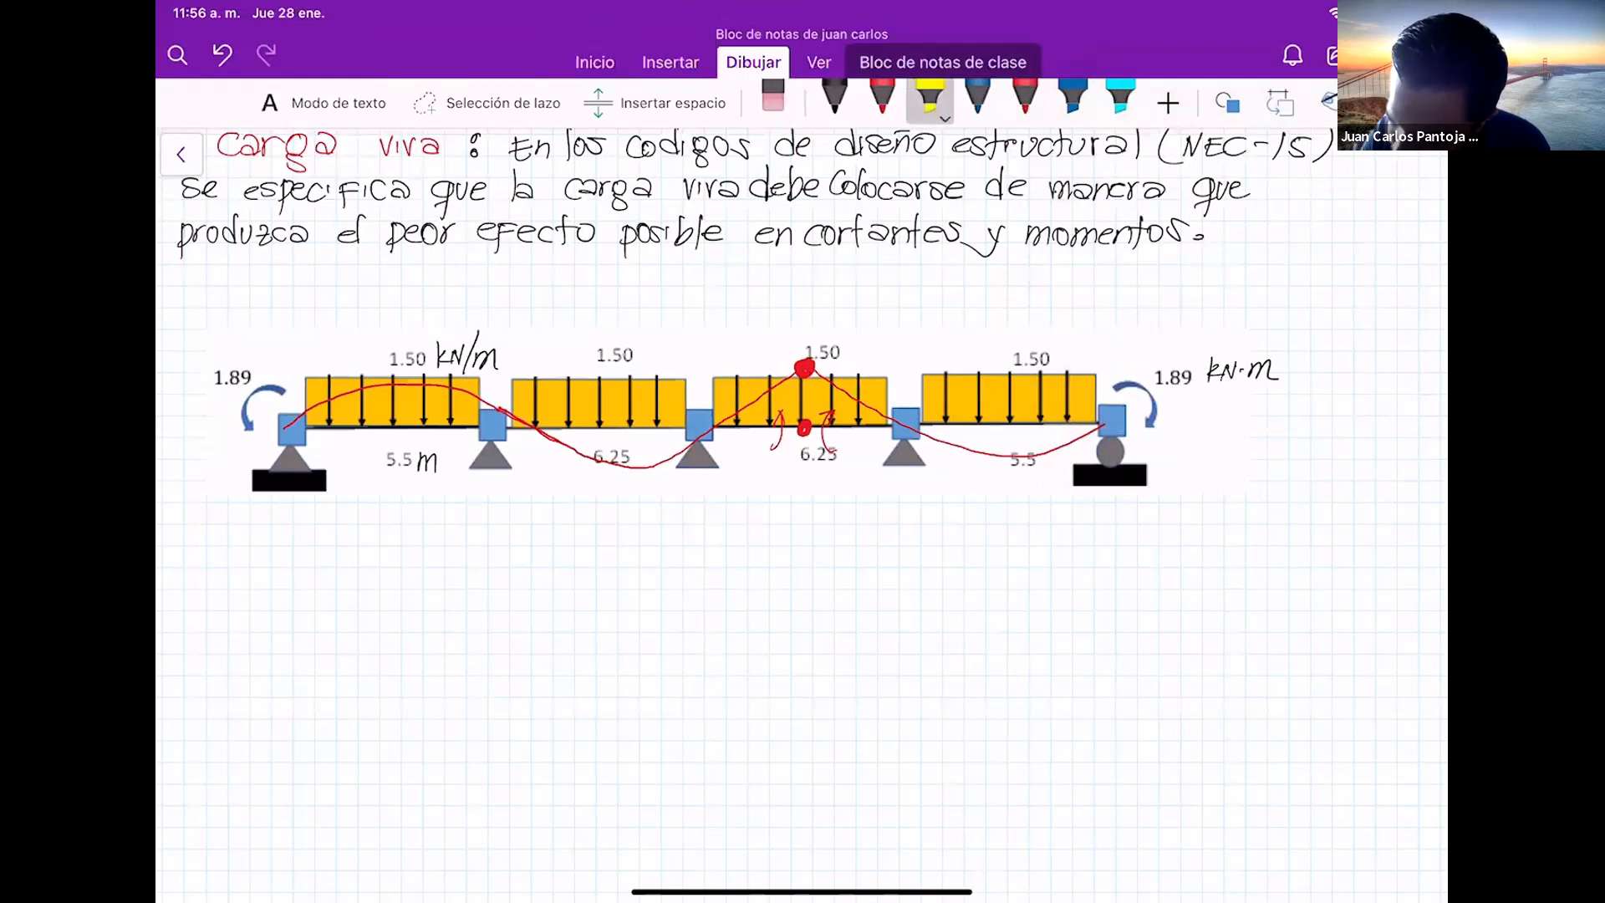
click(1168, 102)
click(1074, 220)
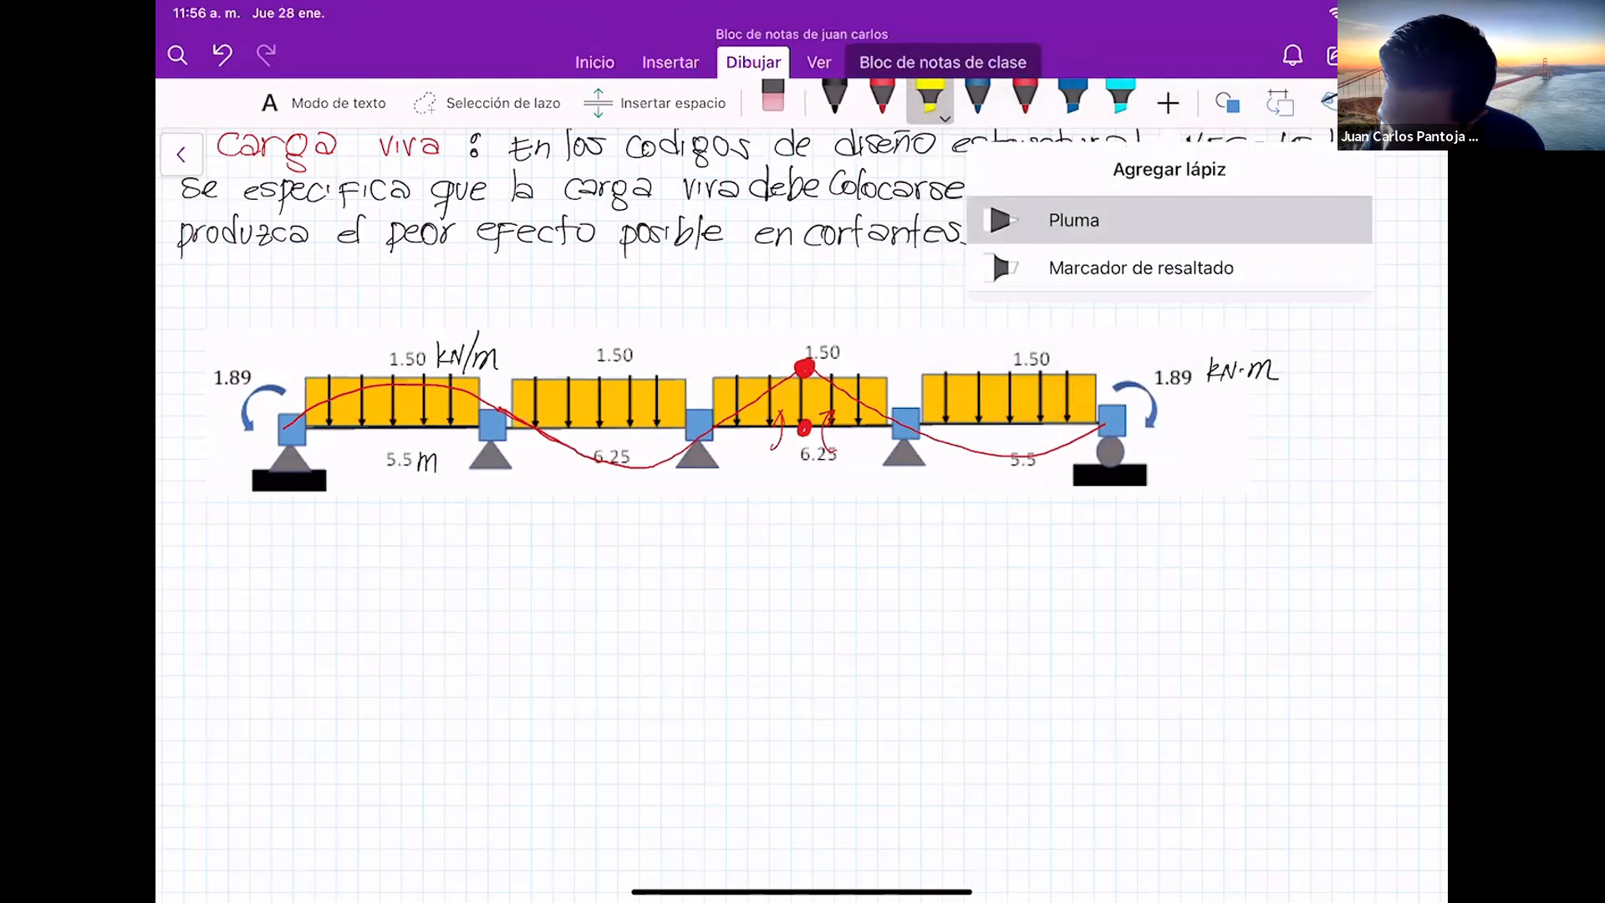
click(1062, 510)
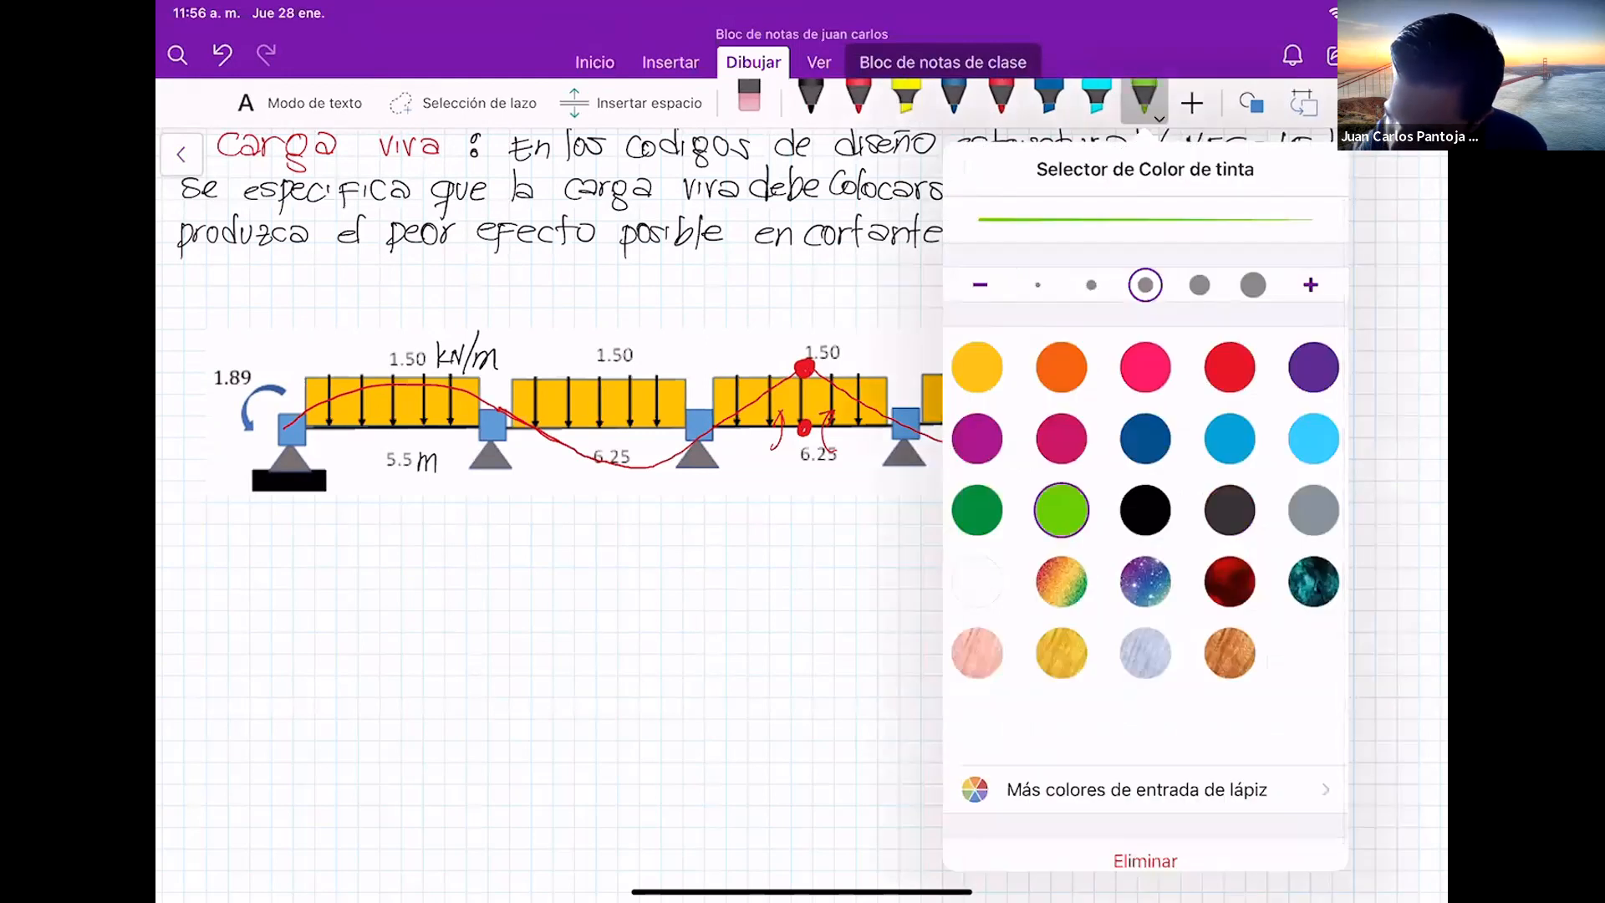
Draw a straight light green line along the beam axis from the left end support to the right end support
click(1252, 103)
click(1252, 103)
click(1161, 220)
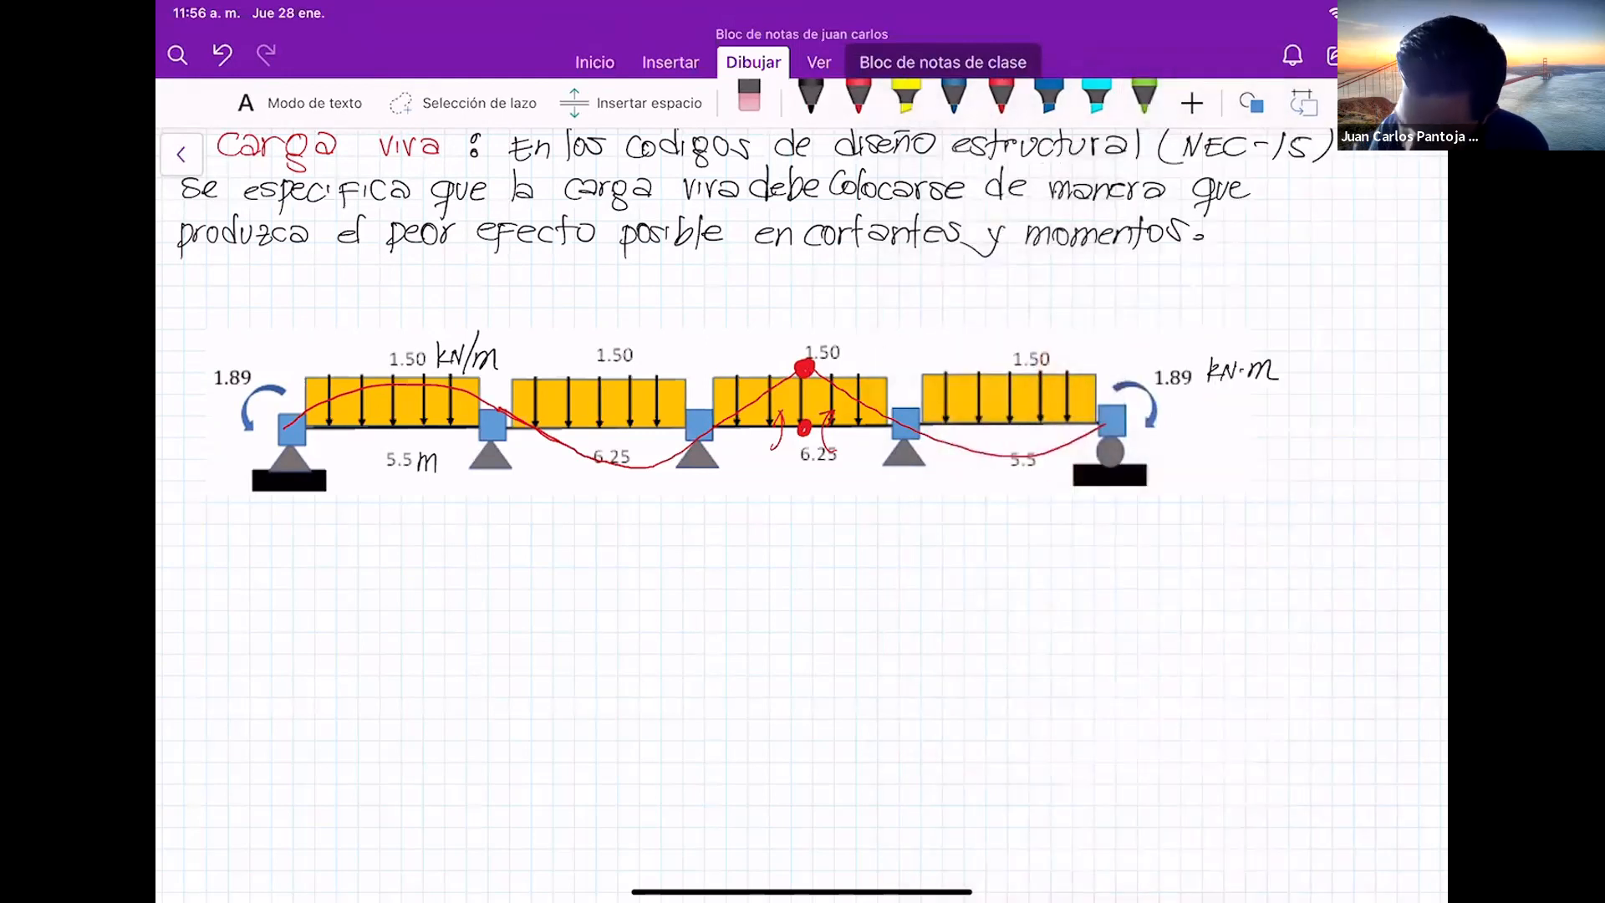
drag(289, 428, 1103, 426)
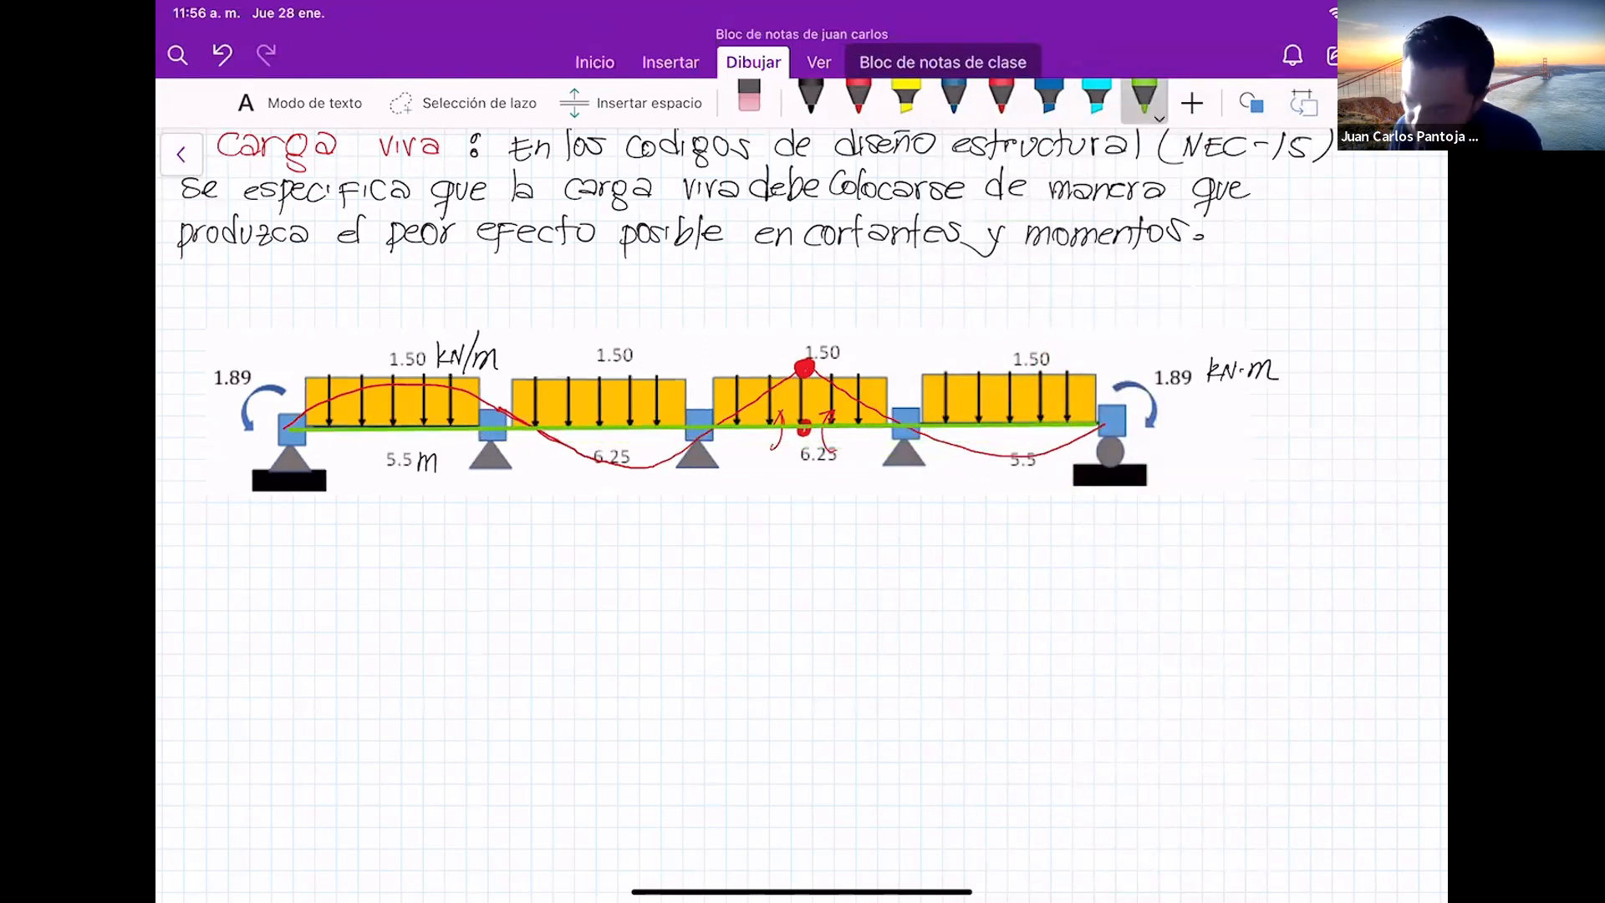
click(1096, 99)
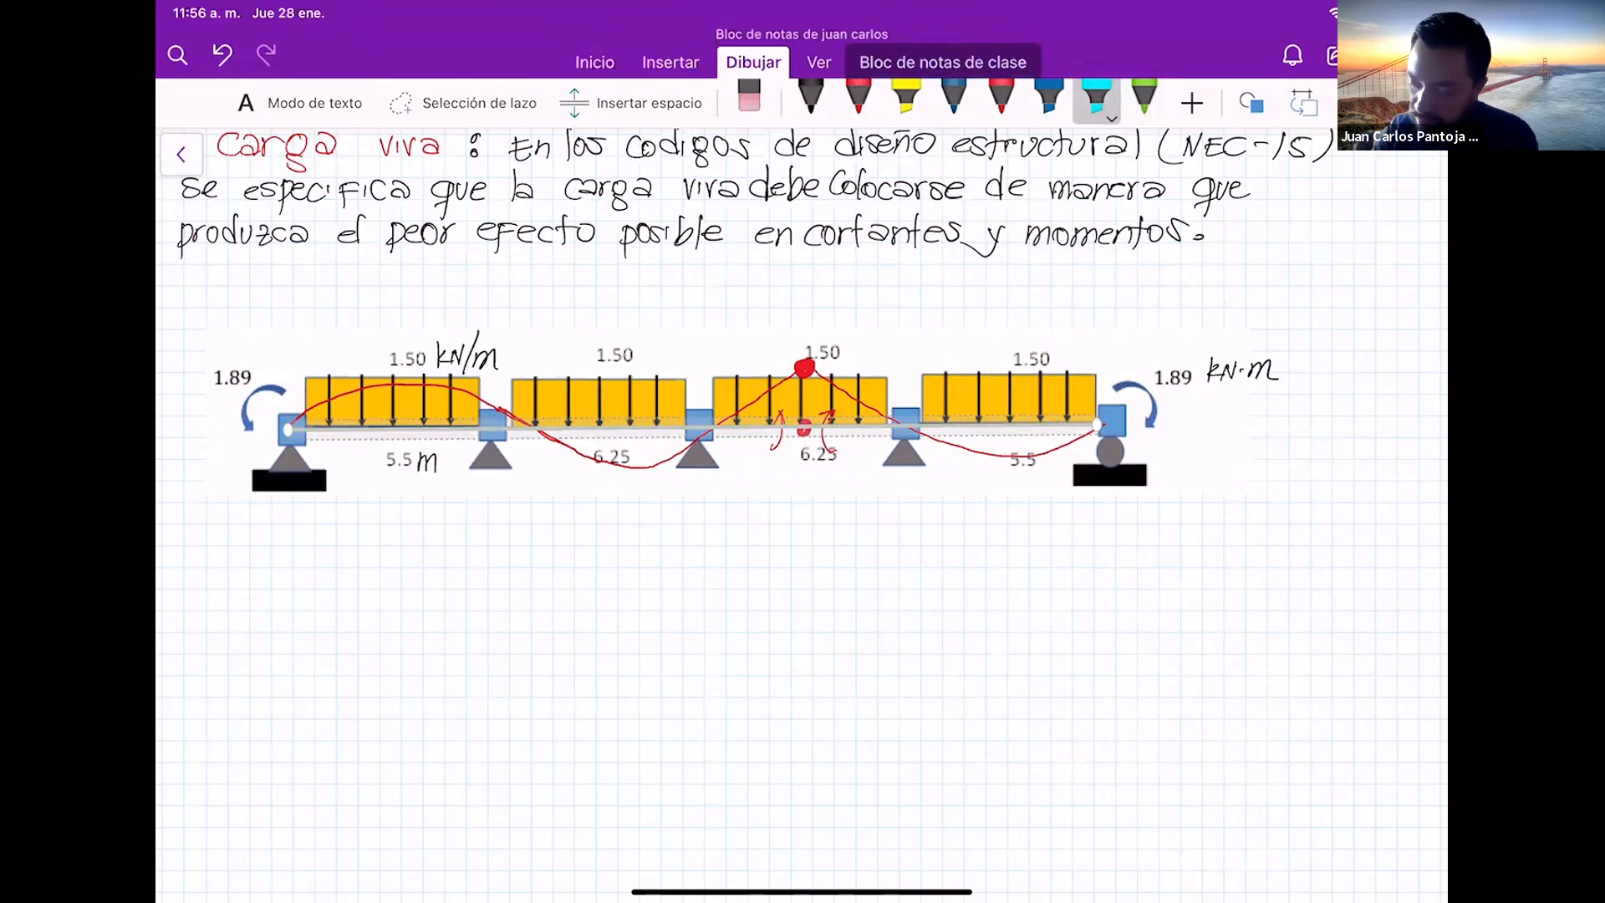
click(1144, 99)
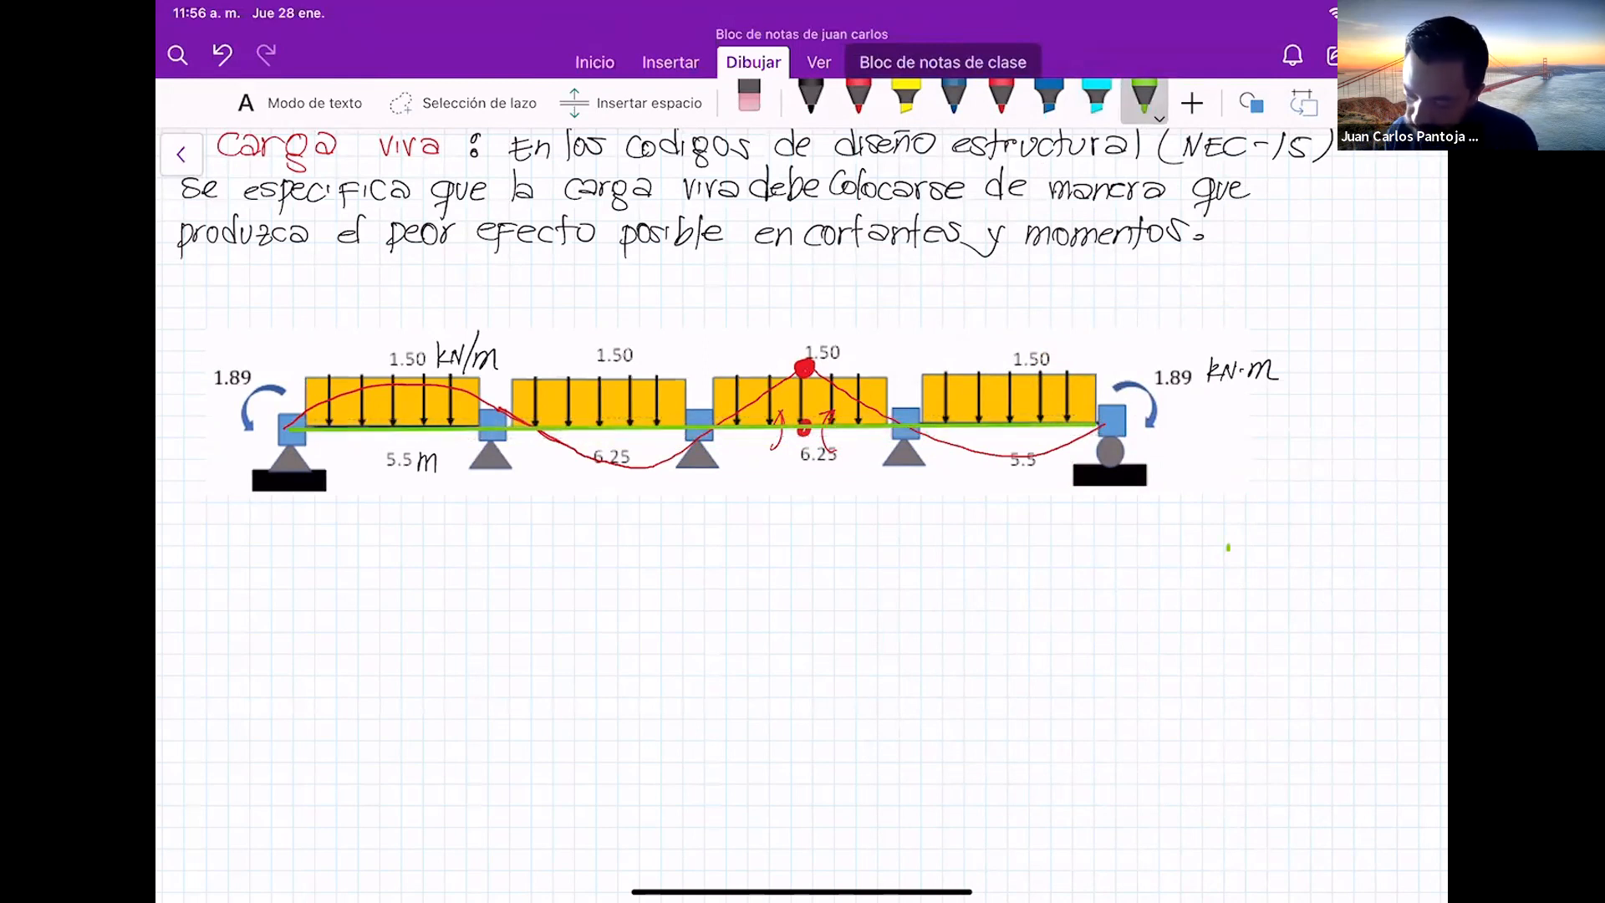
Highlight in cyan the areas between the beam axis and the red curve in the first and third spans
click(1097, 98)
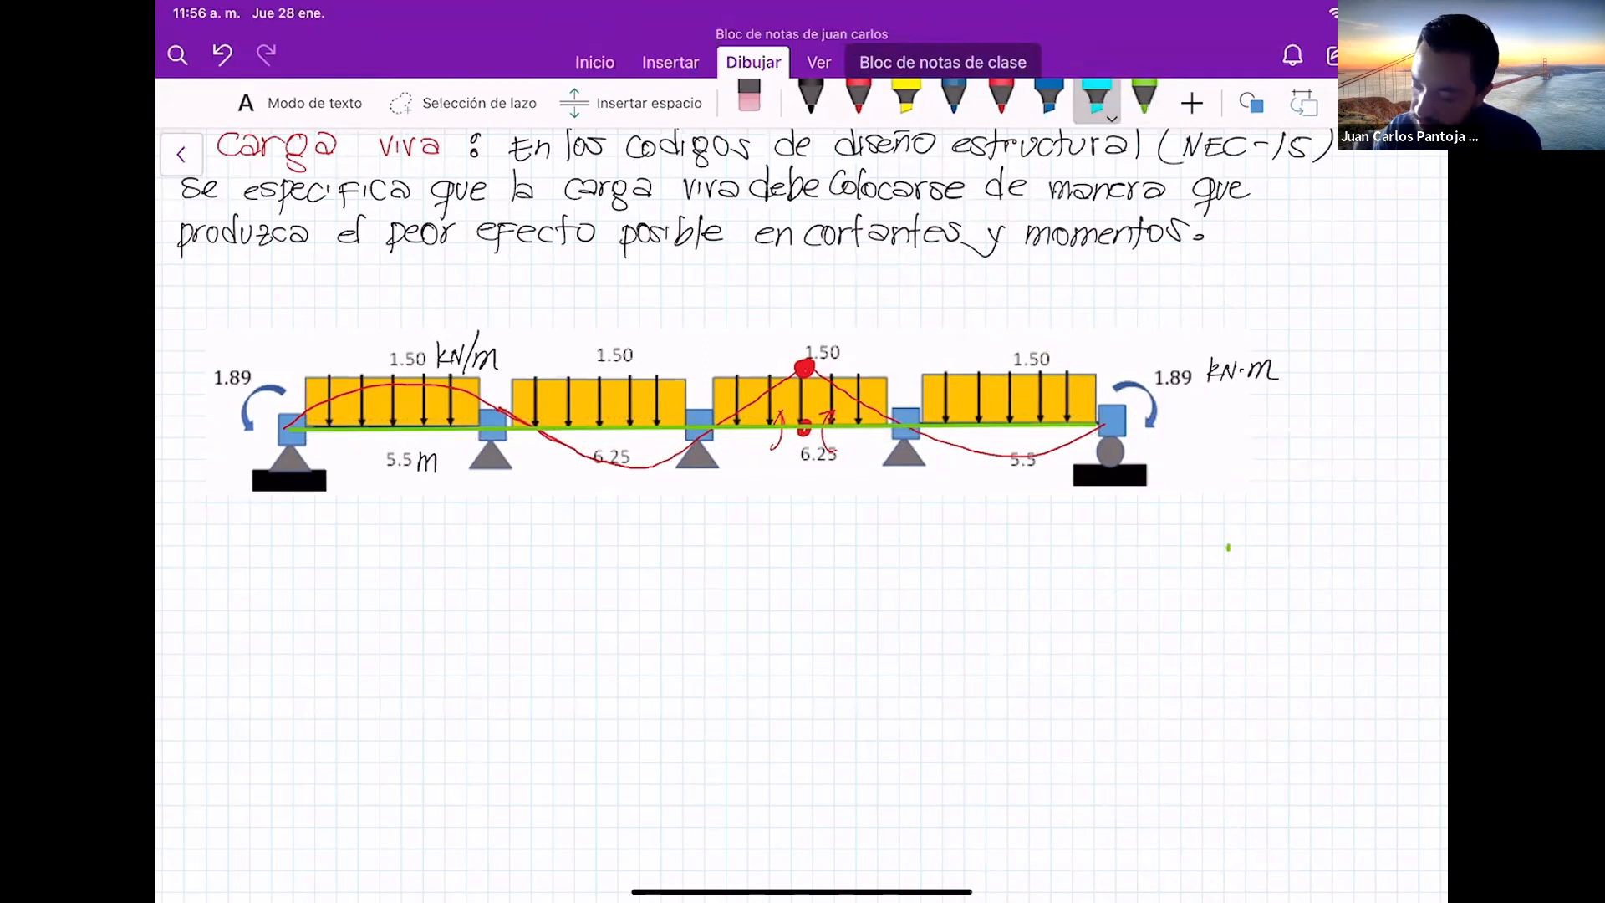
drag(292, 416, 485, 415)
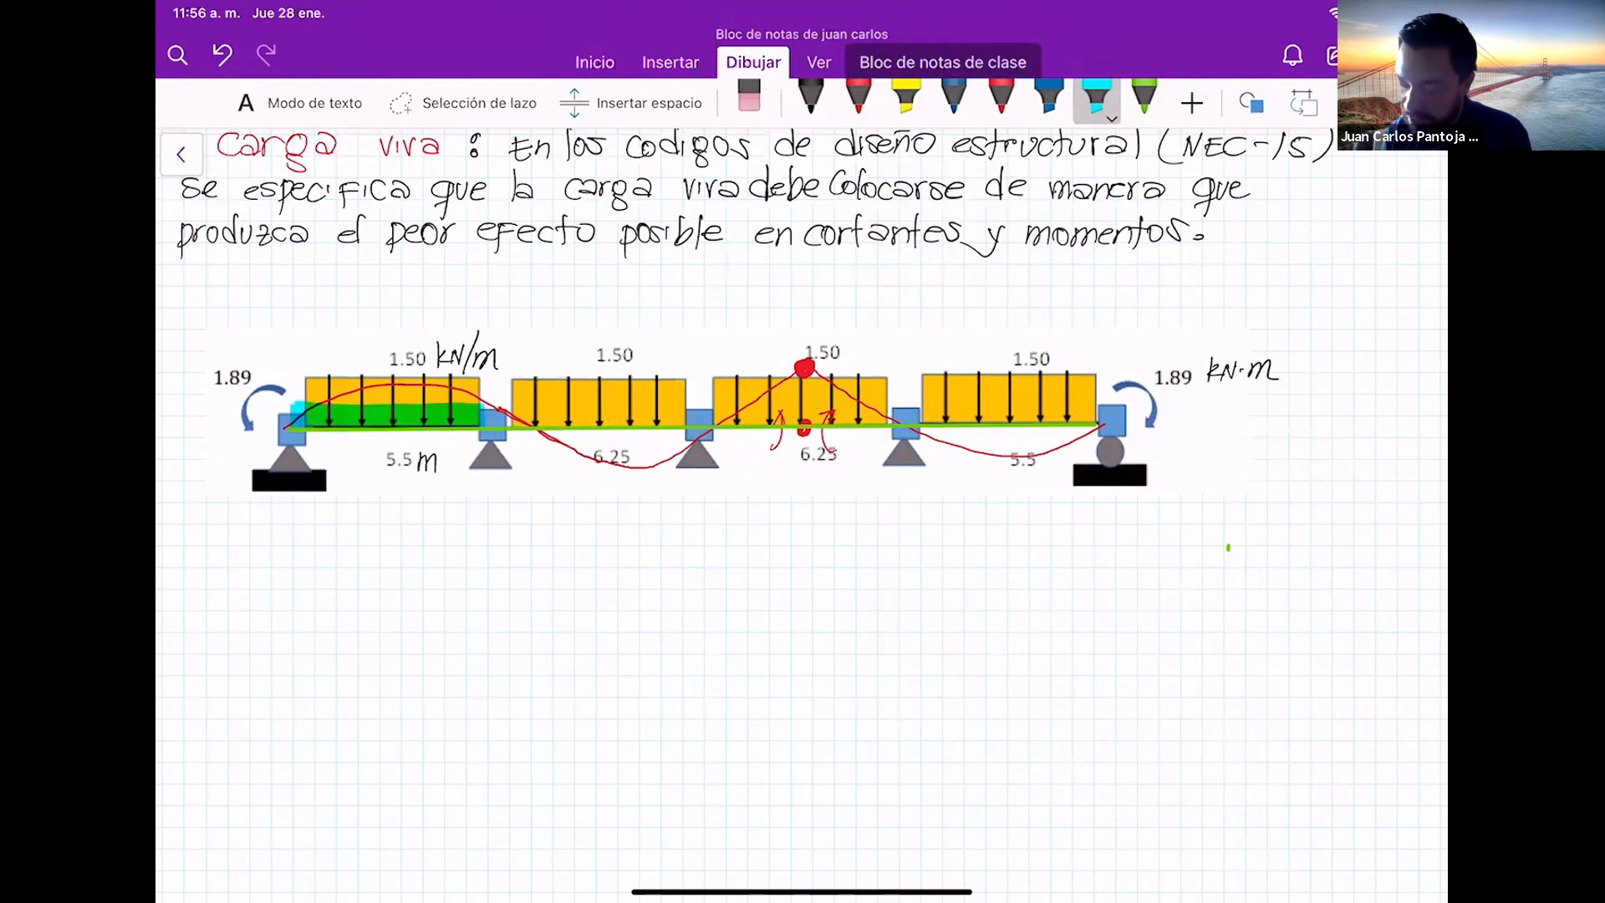
mouse_move(723, 422)
mouse_down()
mouse_move(876, 416)
mouse_move(759, 393)
mouse_move(803, 367)
mouse_move(896, 414)
mouse_up()
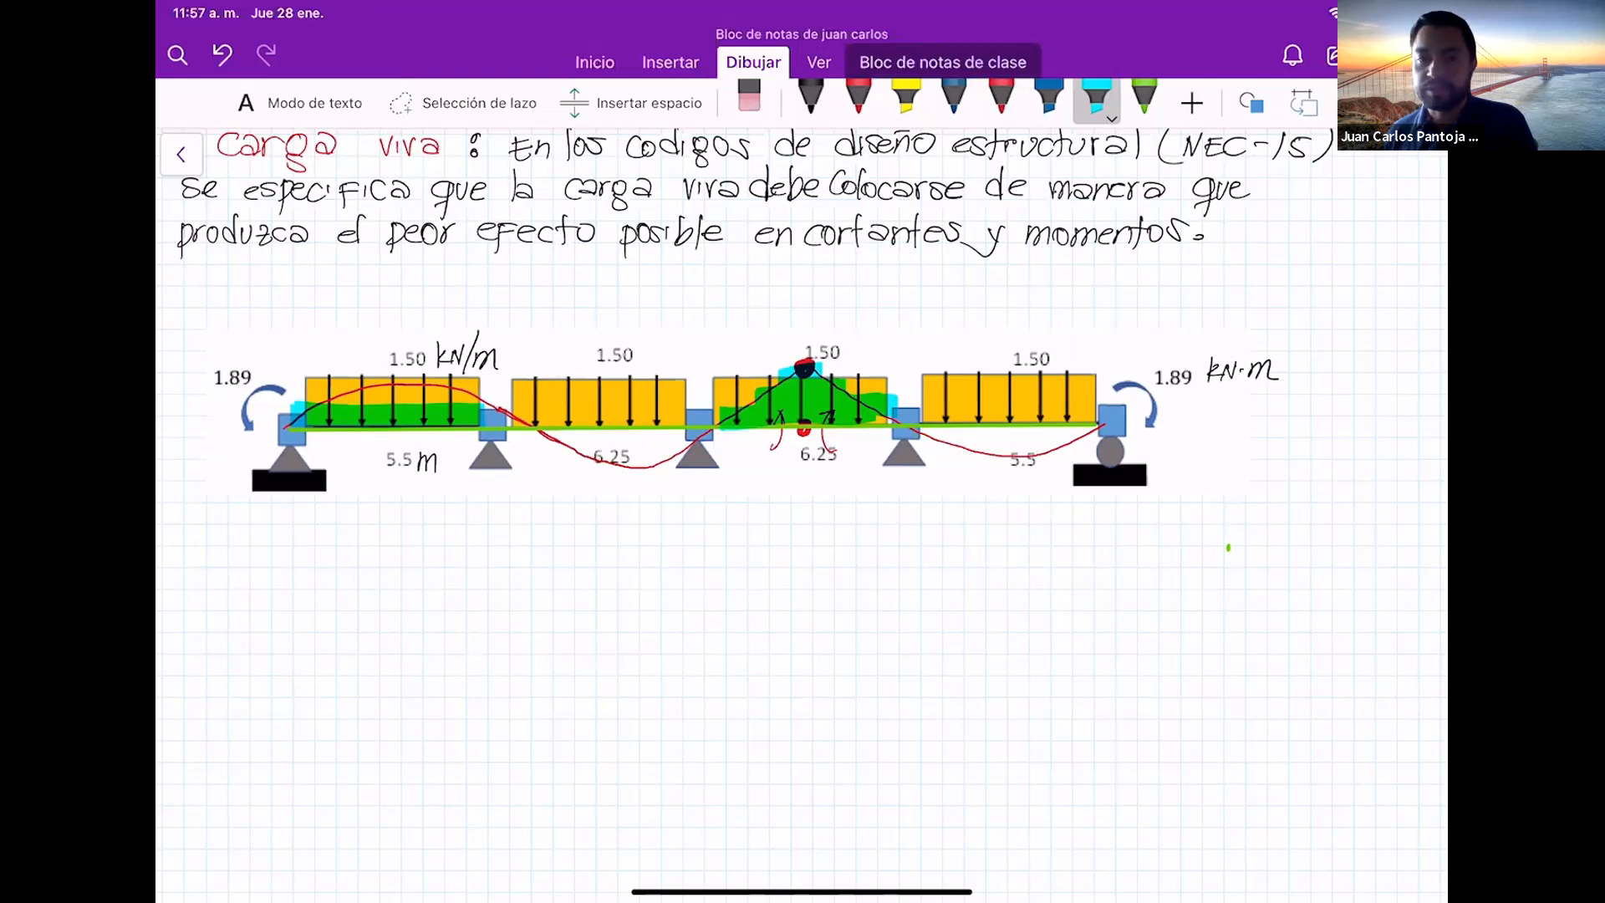
Erase the previous influence curves, highlights, dots, arrows and green axis line from the four-span beam diagram
click(749, 96)
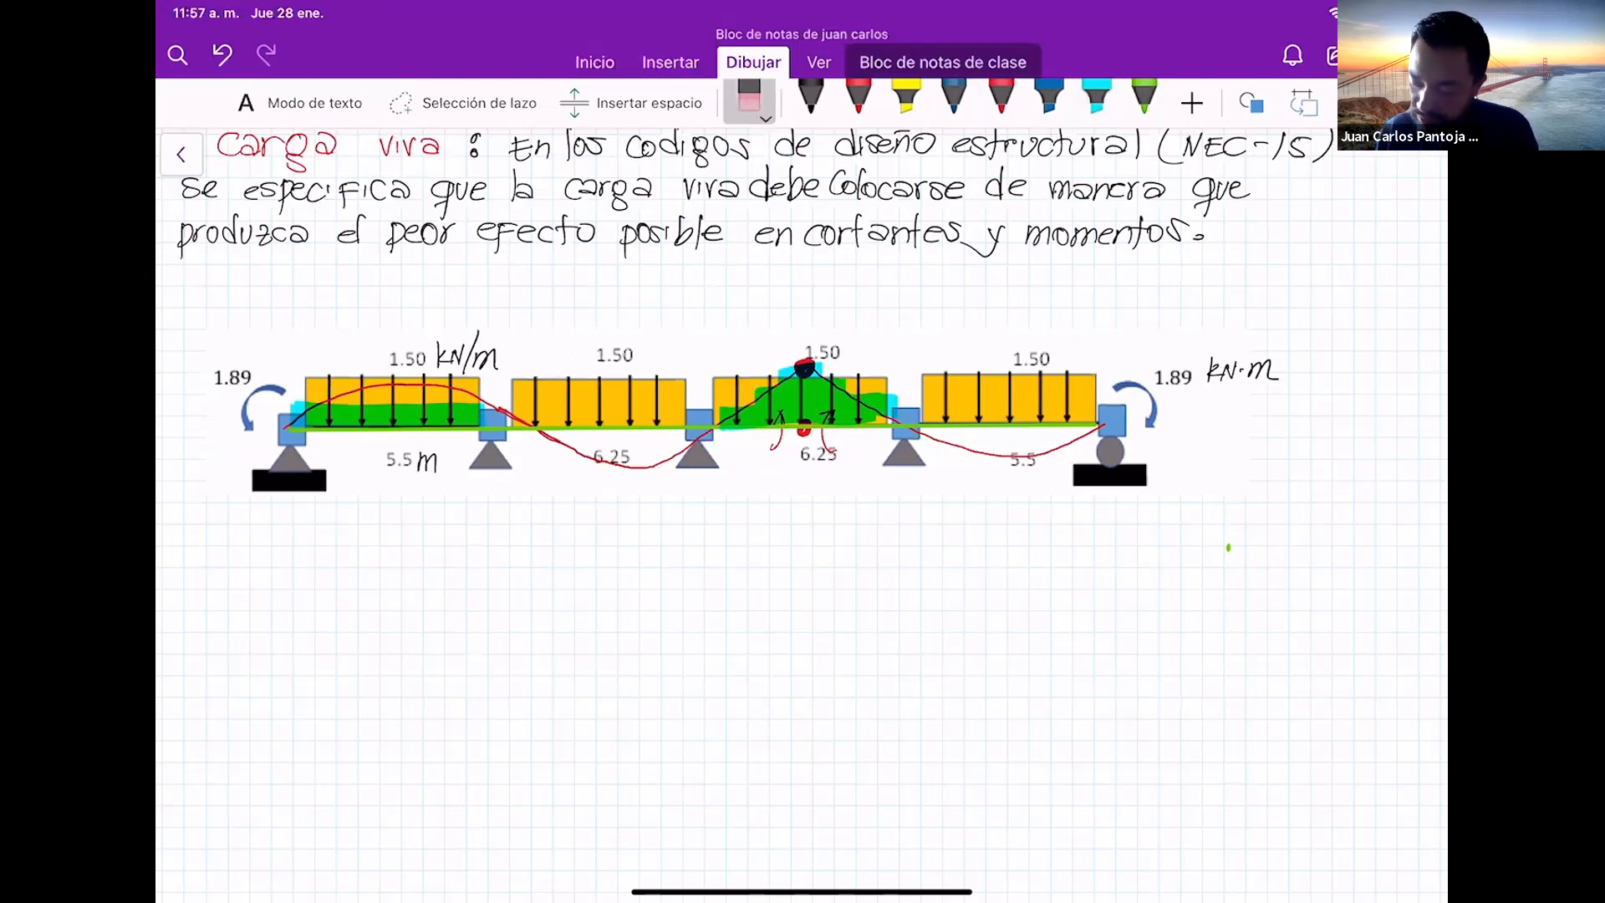
mouse_move(393, 410)
mouse_down()
mouse_move(803, 401)
mouse_move(1032, 374)
mouse_up()
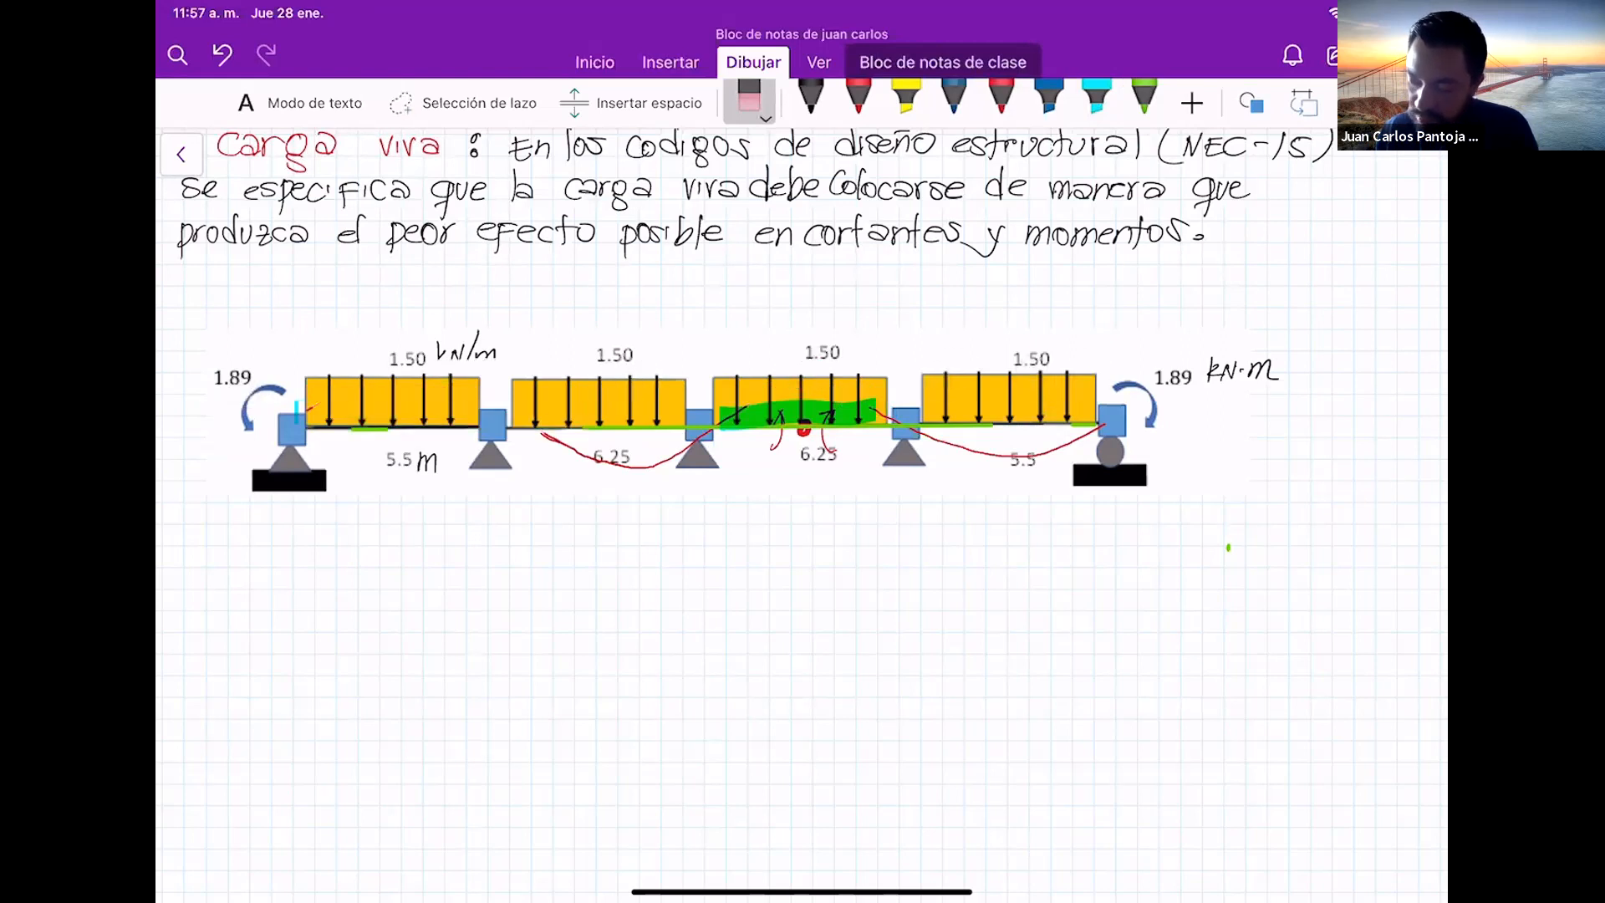
click(749, 99)
click(688, 221)
mouse_move(297, 414)
mouse_down()
mouse_move(618, 418)
mouse_move(246, 412)
mouse_move(563, 442)
mouse_move(1126, 384)
mouse_move(423, 449)
mouse_up()
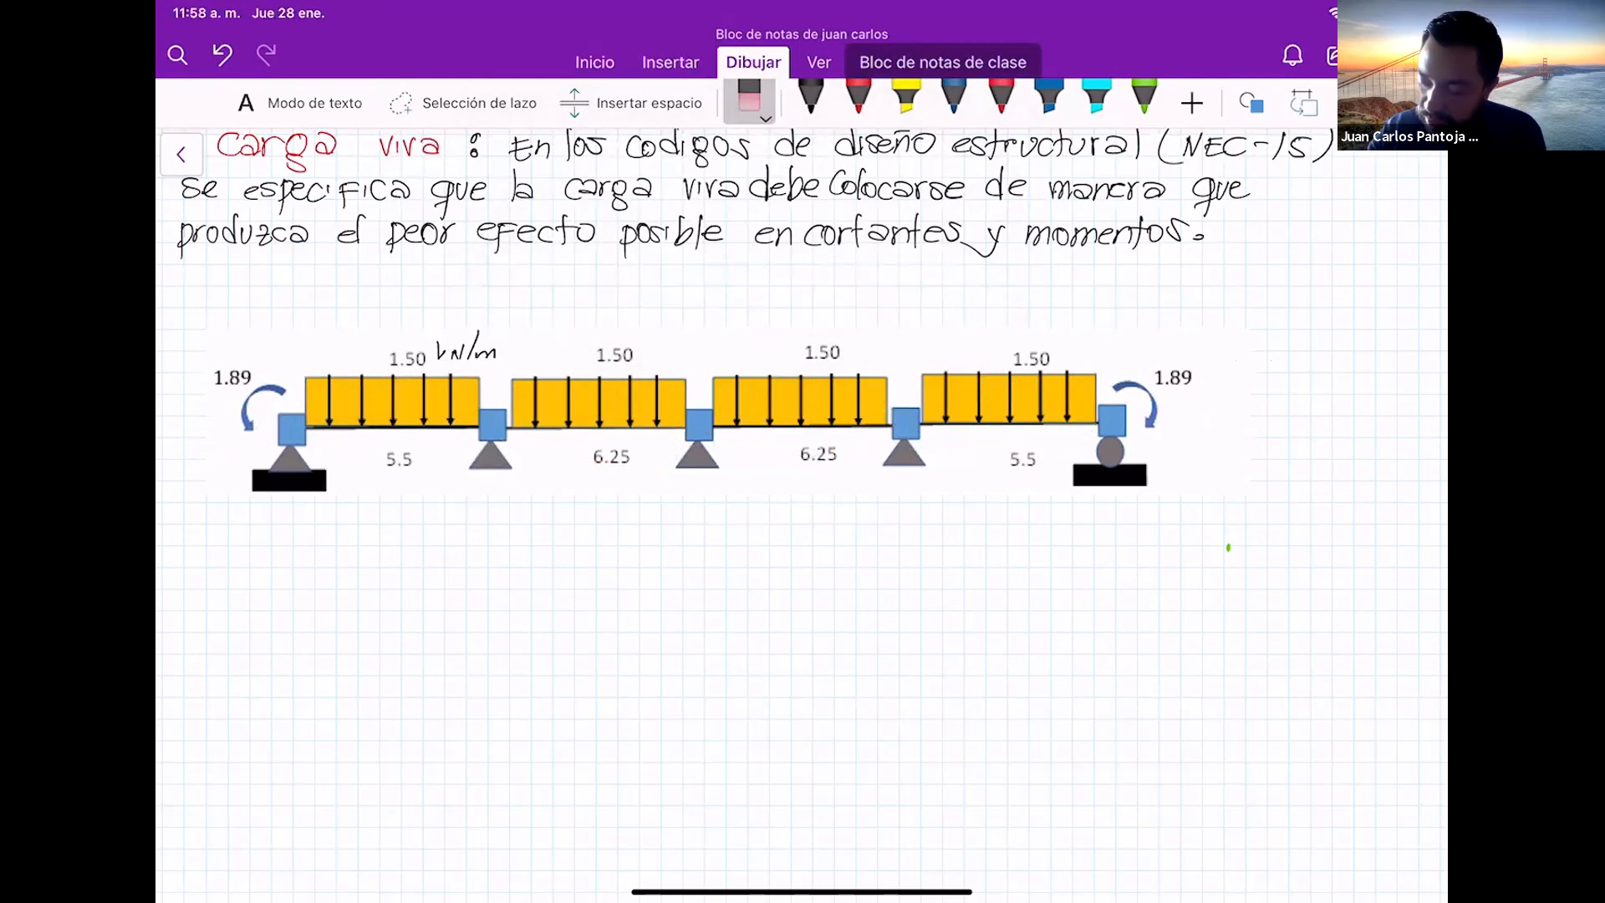
Mark the fourth span's midpoint with a red dot flanked by two red rotation arrows, and add another red dot above it
click(859, 99)
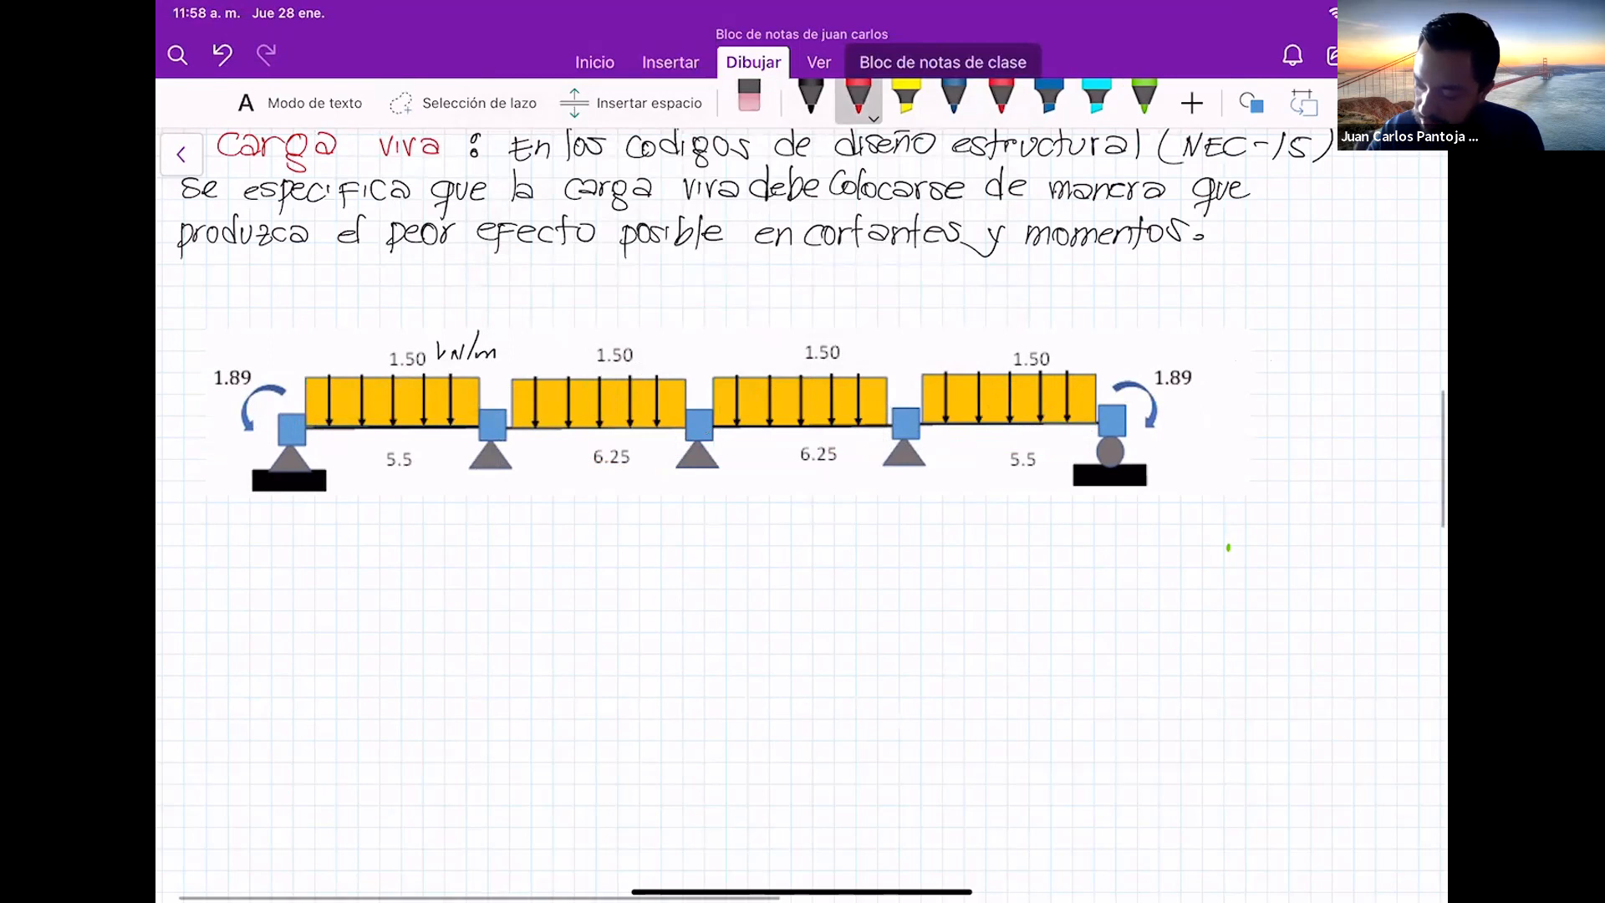
drag(1007, 428, 1003, 428)
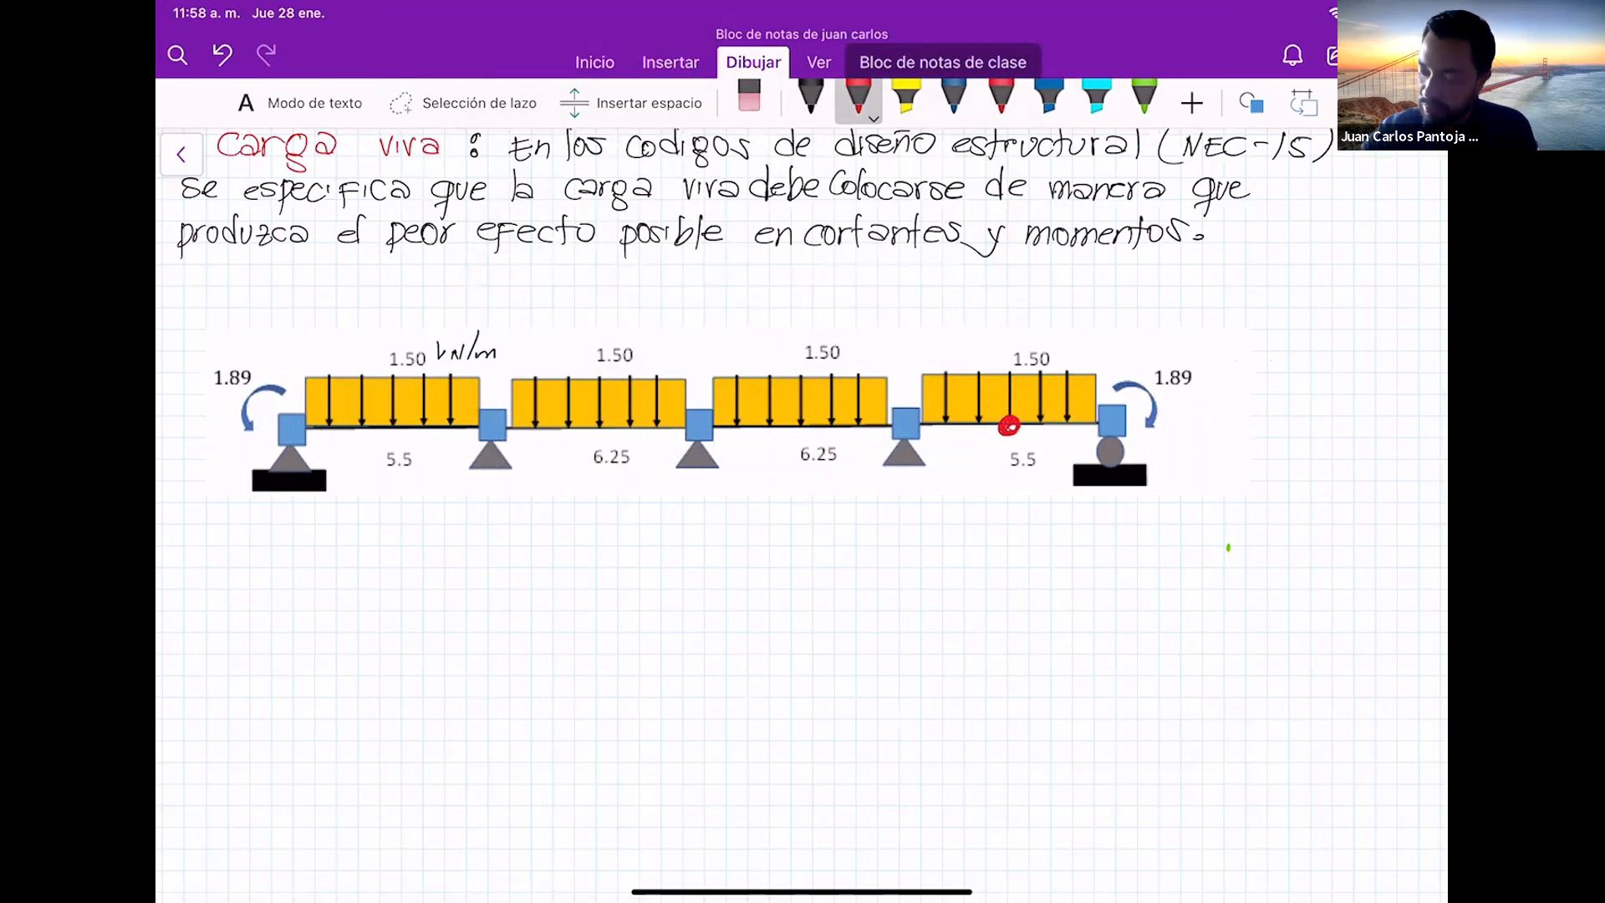
mouse_move(1024, 447)
mouse_down()
mouse_move(1040, 411)
mouse_move(977, 452)
mouse_up()
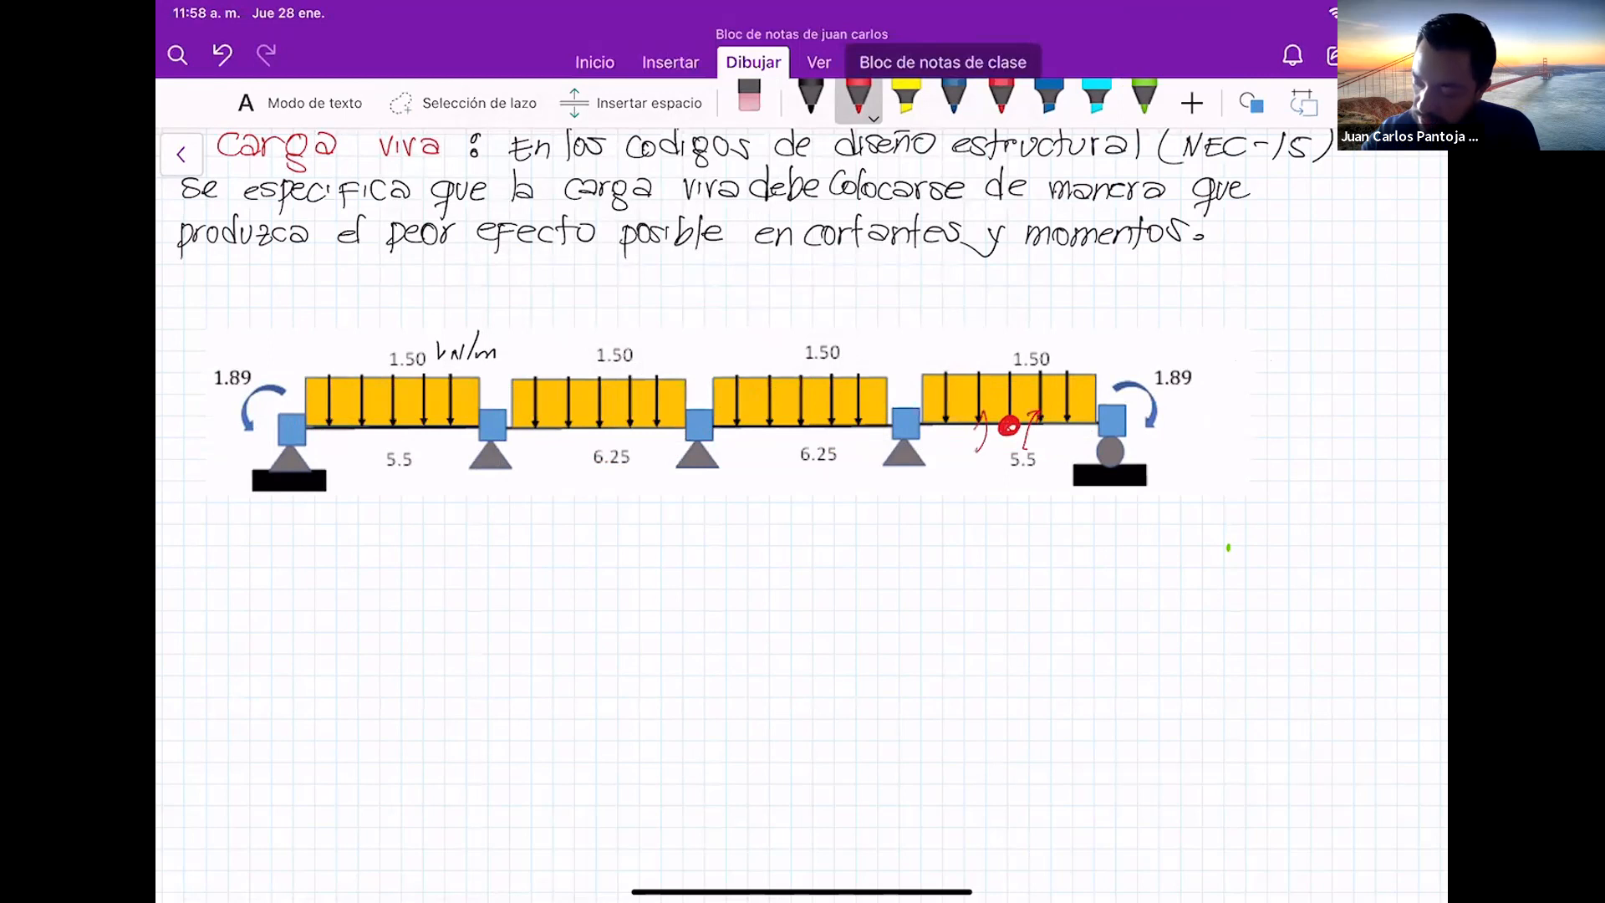
drag(1010, 341, 1008, 344)
Sketch the red influence curve peaking at the fourth span's upper dot, rising over the second span and dipping below the first and third
drag(1014, 351, 1102, 429)
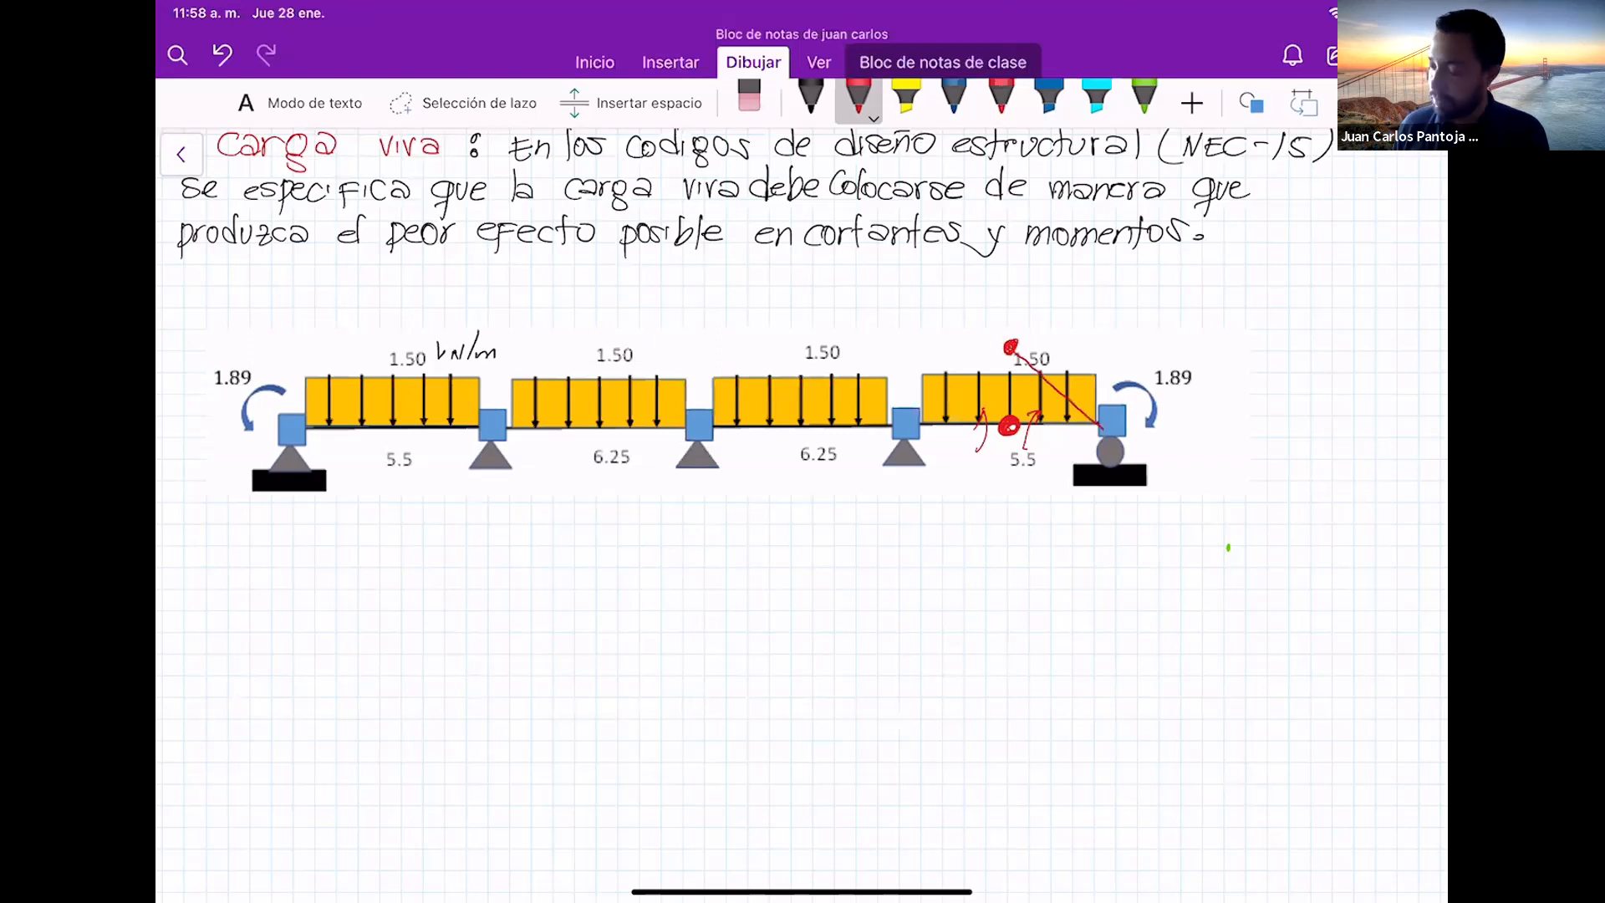
mouse_move(1009, 350)
mouse_down()
mouse_move(954, 407)
mouse_move(835, 469)
mouse_move(575, 385)
mouse_move(492, 427)
mouse_up()
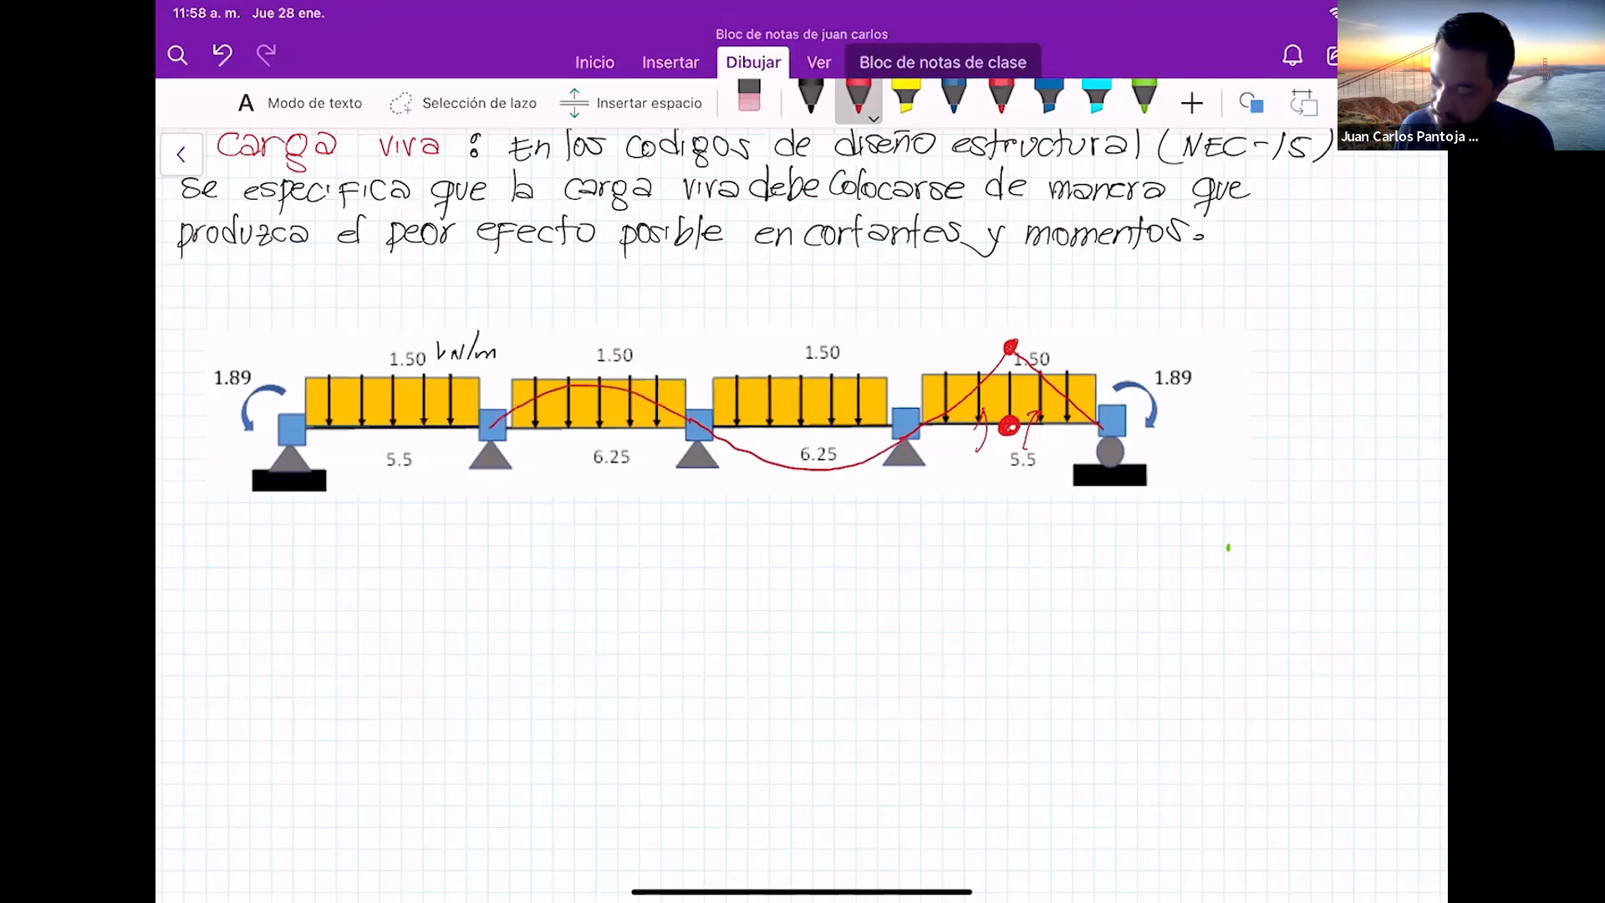
mouse_move(280, 427)
mouse_down()
mouse_move(380, 466)
mouse_move(487, 432)
mouse_up()
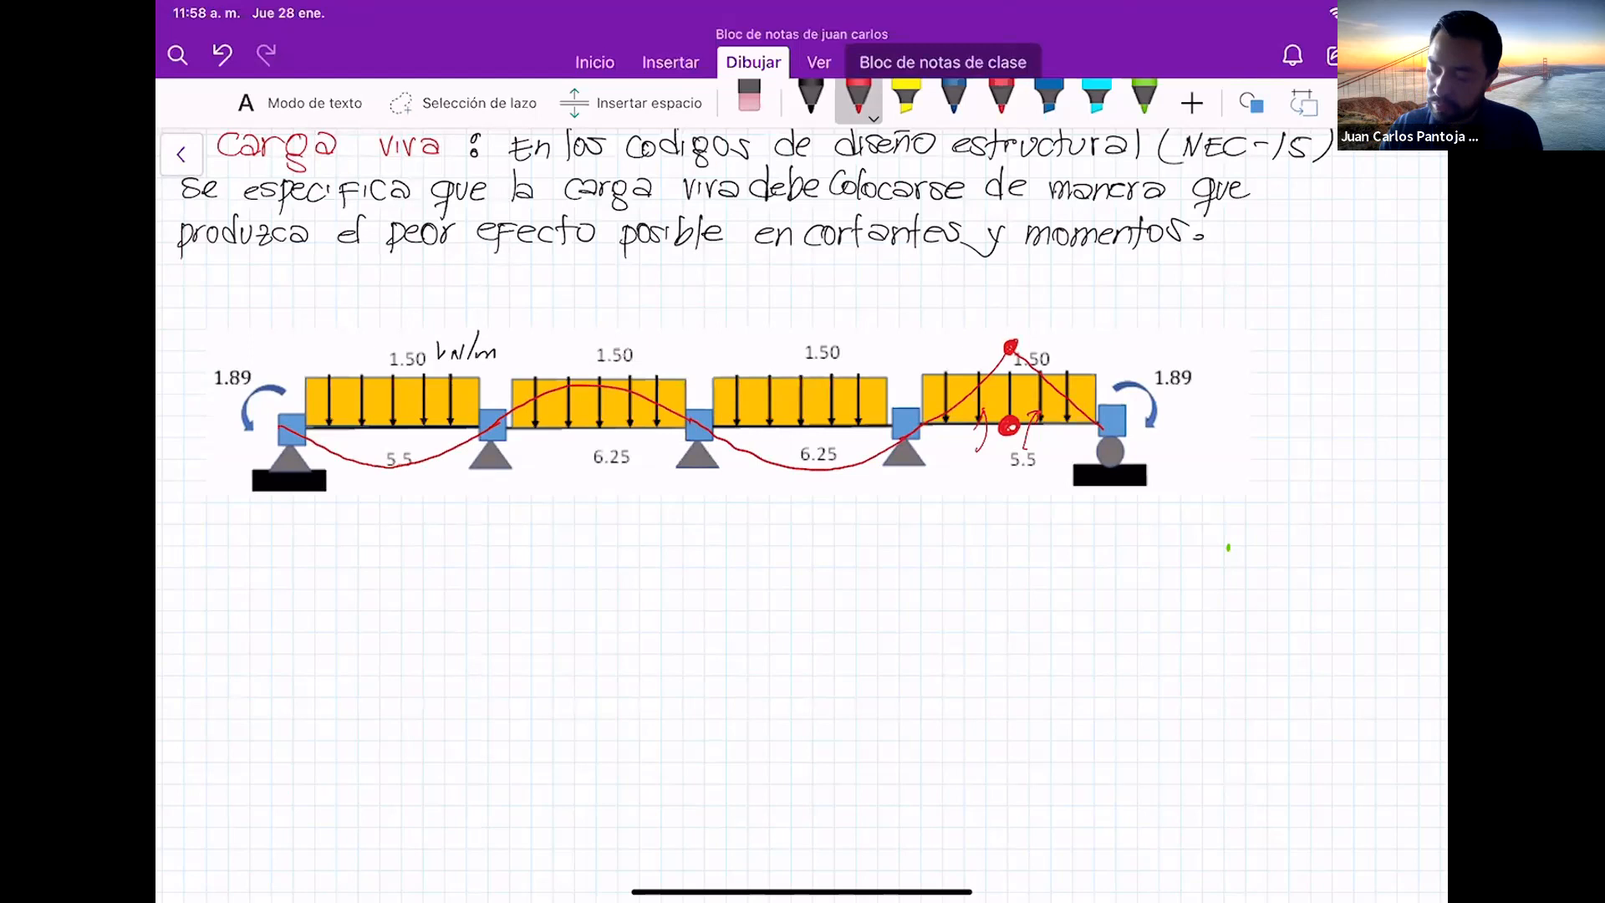
Highlight the load blocks of the second and fourth spans in cyan
click(907, 96)
click(953, 97)
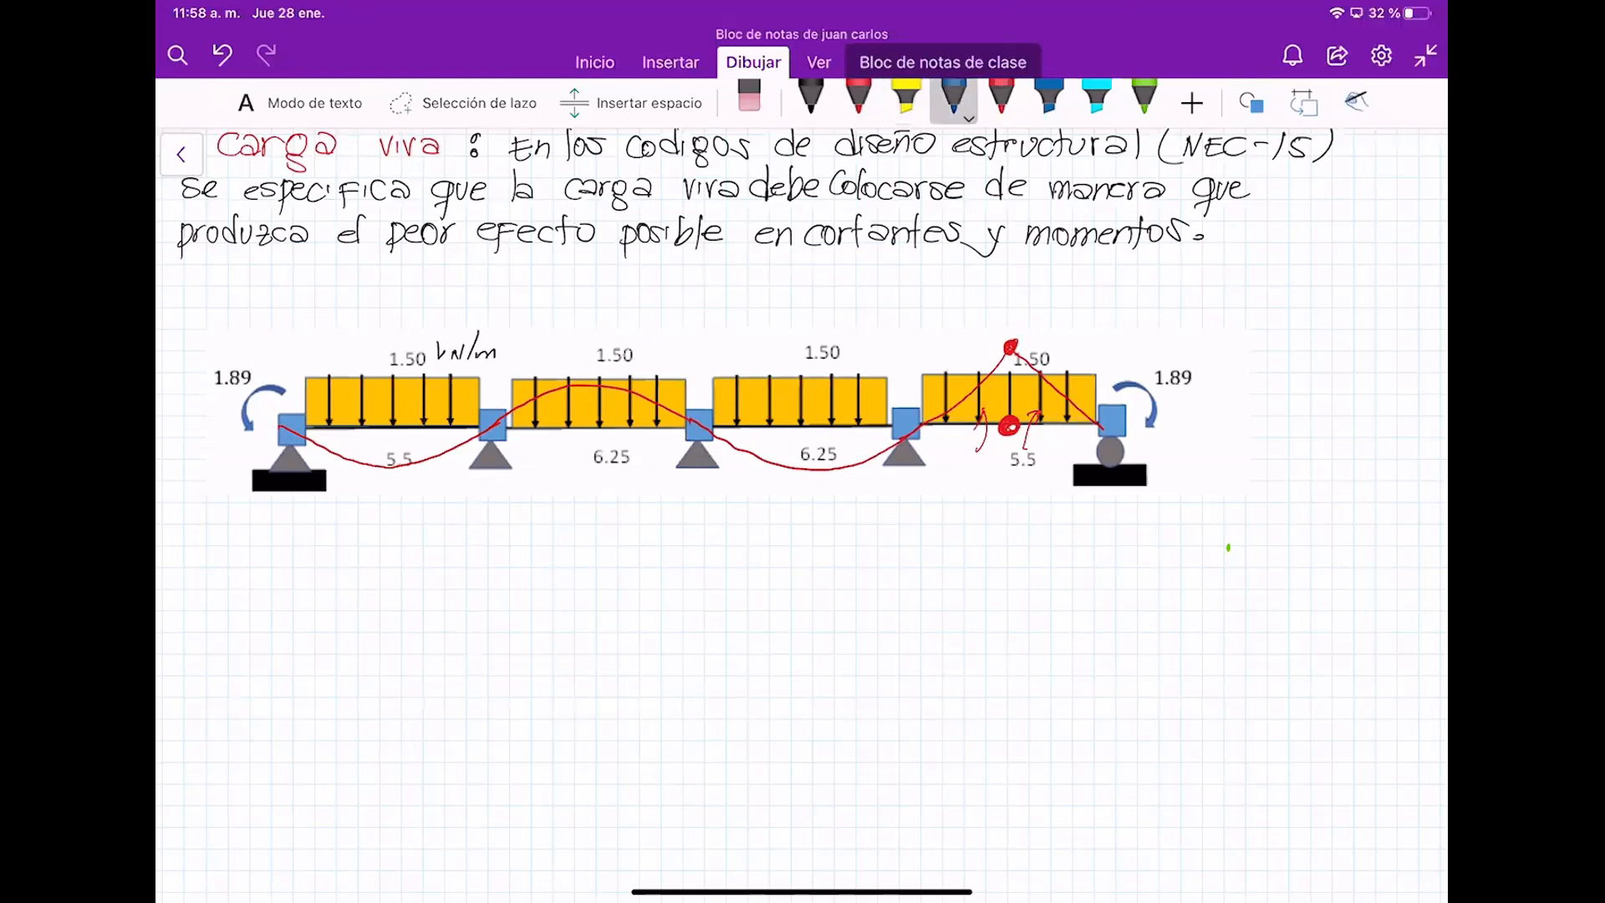
click(1097, 96)
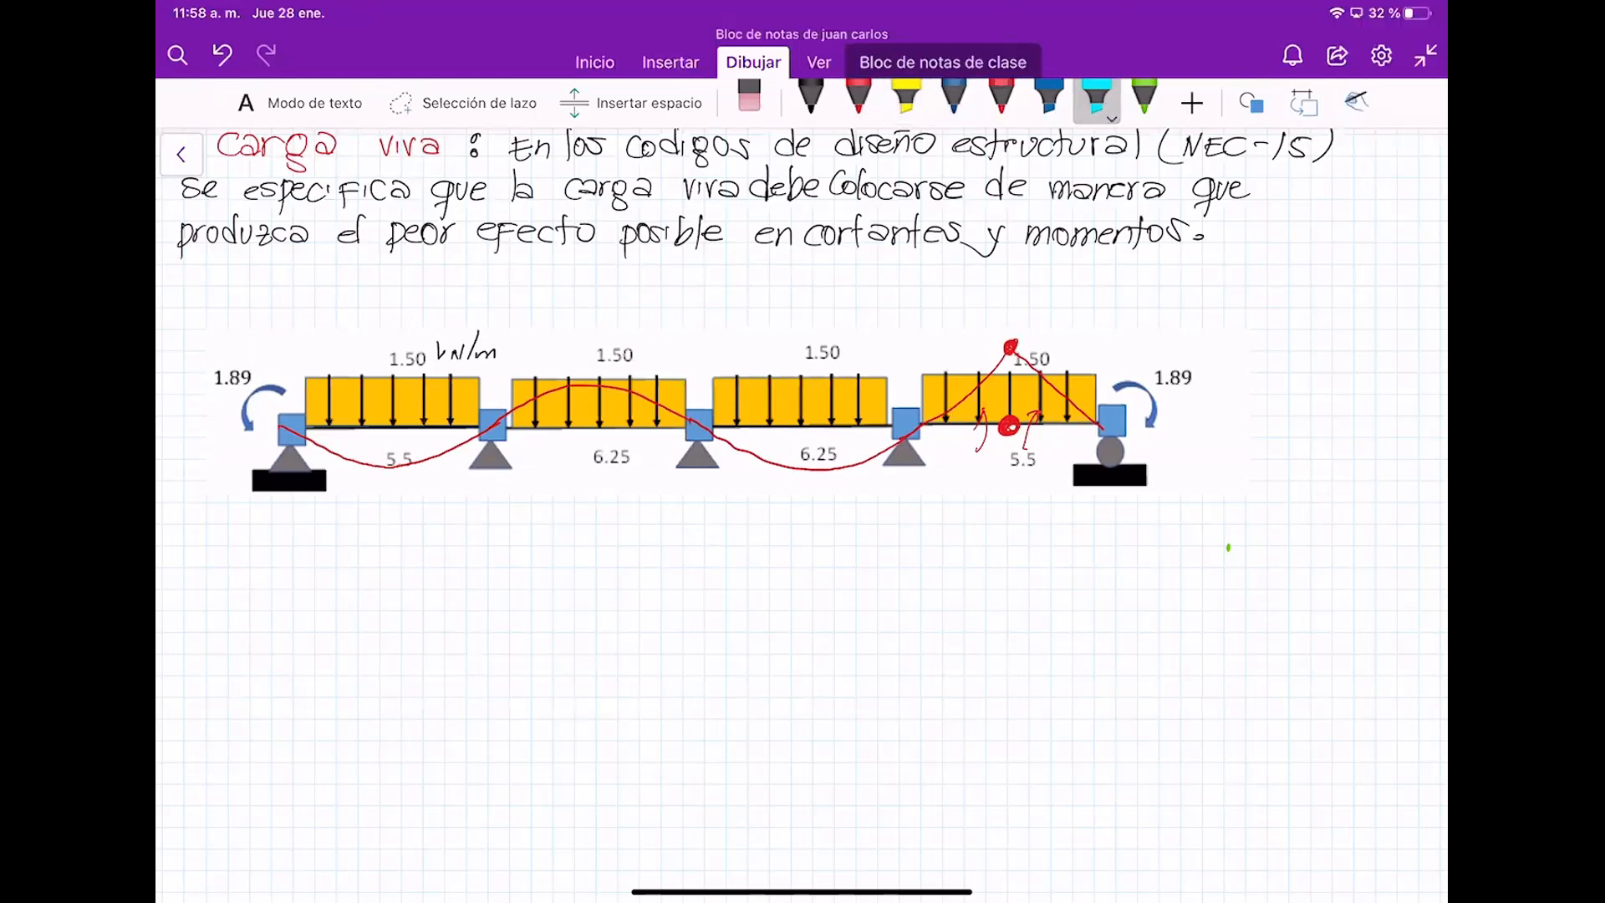
mouse_move(501, 414)
mouse_down()
mouse_move(661, 403)
mouse_move(516, 386)
mouse_move(685, 412)
mouse_move(527, 422)
mouse_up()
mouse_move(928, 366)
mouse_down()
mouse_move(1116, 386)
mouse_move(920, 408)
mouse_move(1103, 422)
mouse_up()
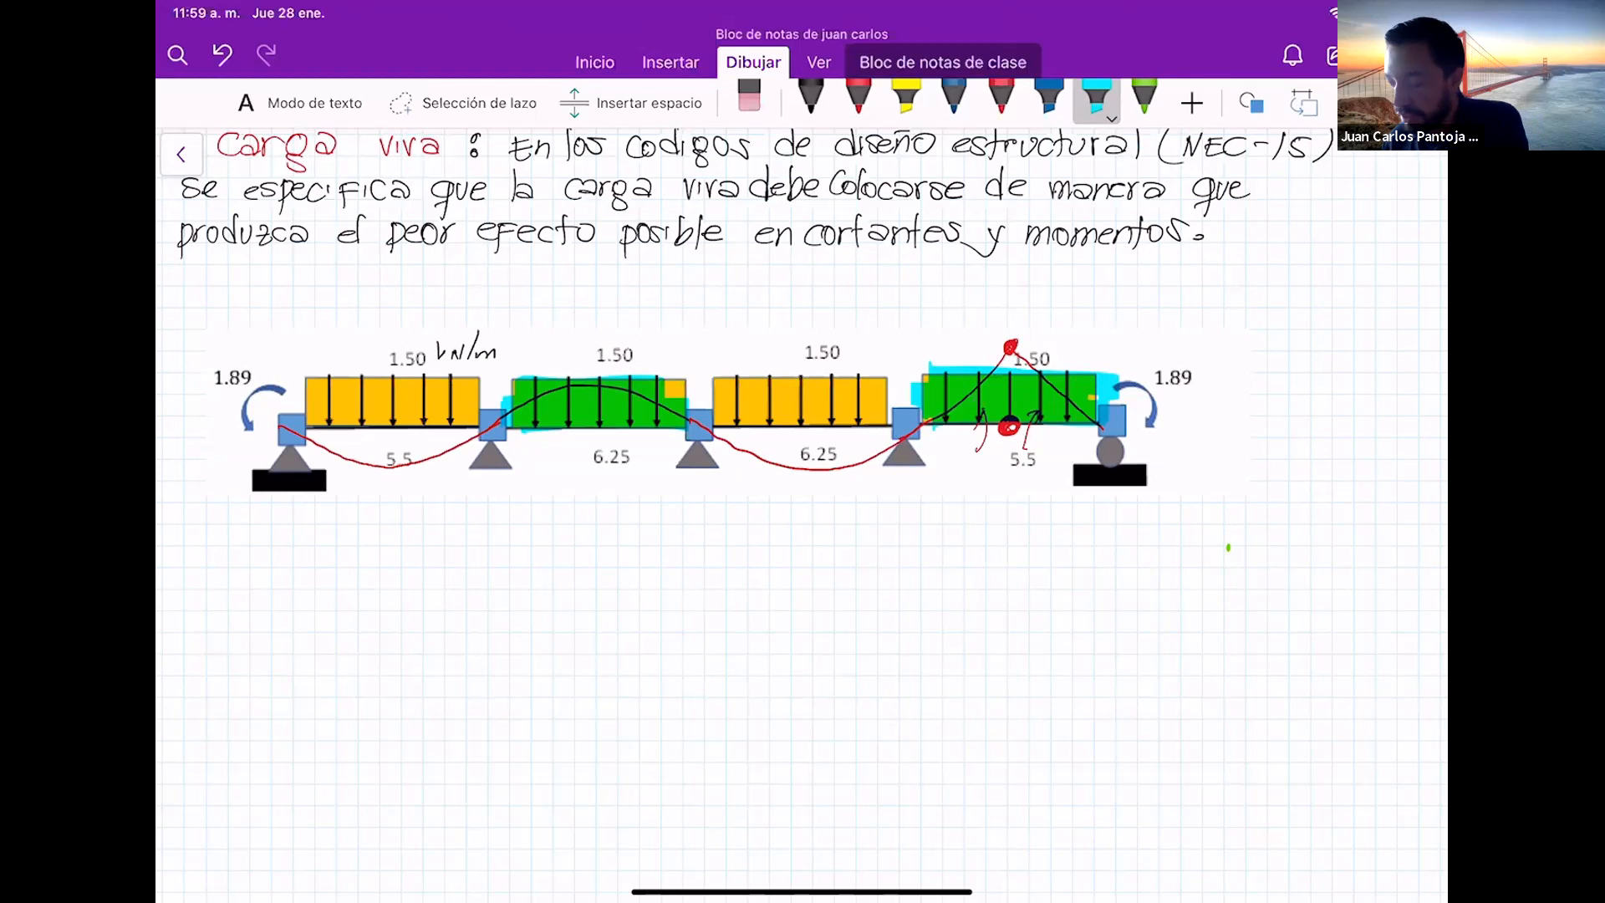
Sketch a black four-span beam below the diagram, with a node and a triangular support at each of the five support points
click(811, 99)
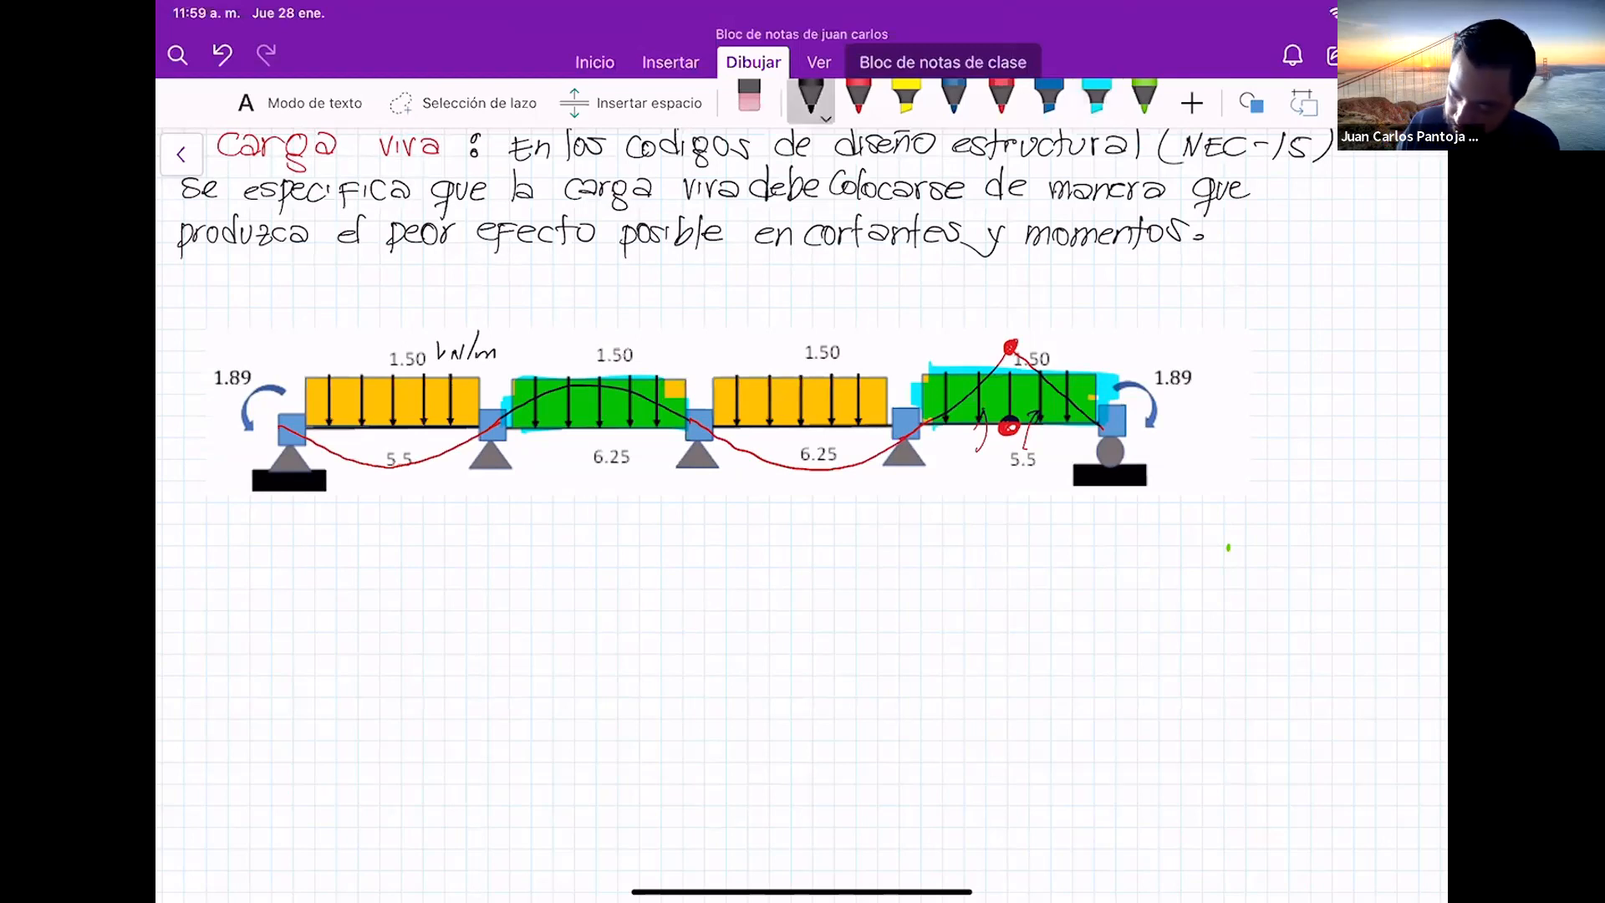
mouse_move(281, 580)
mouse_down()
mouse_move(280, 603)
mouse_move(708, 597)
mouse_move(891, 576)
mouse_move(895, 594)
mouse_move(1120, 582)
mouse_move(1125, 596)
mouse_up()
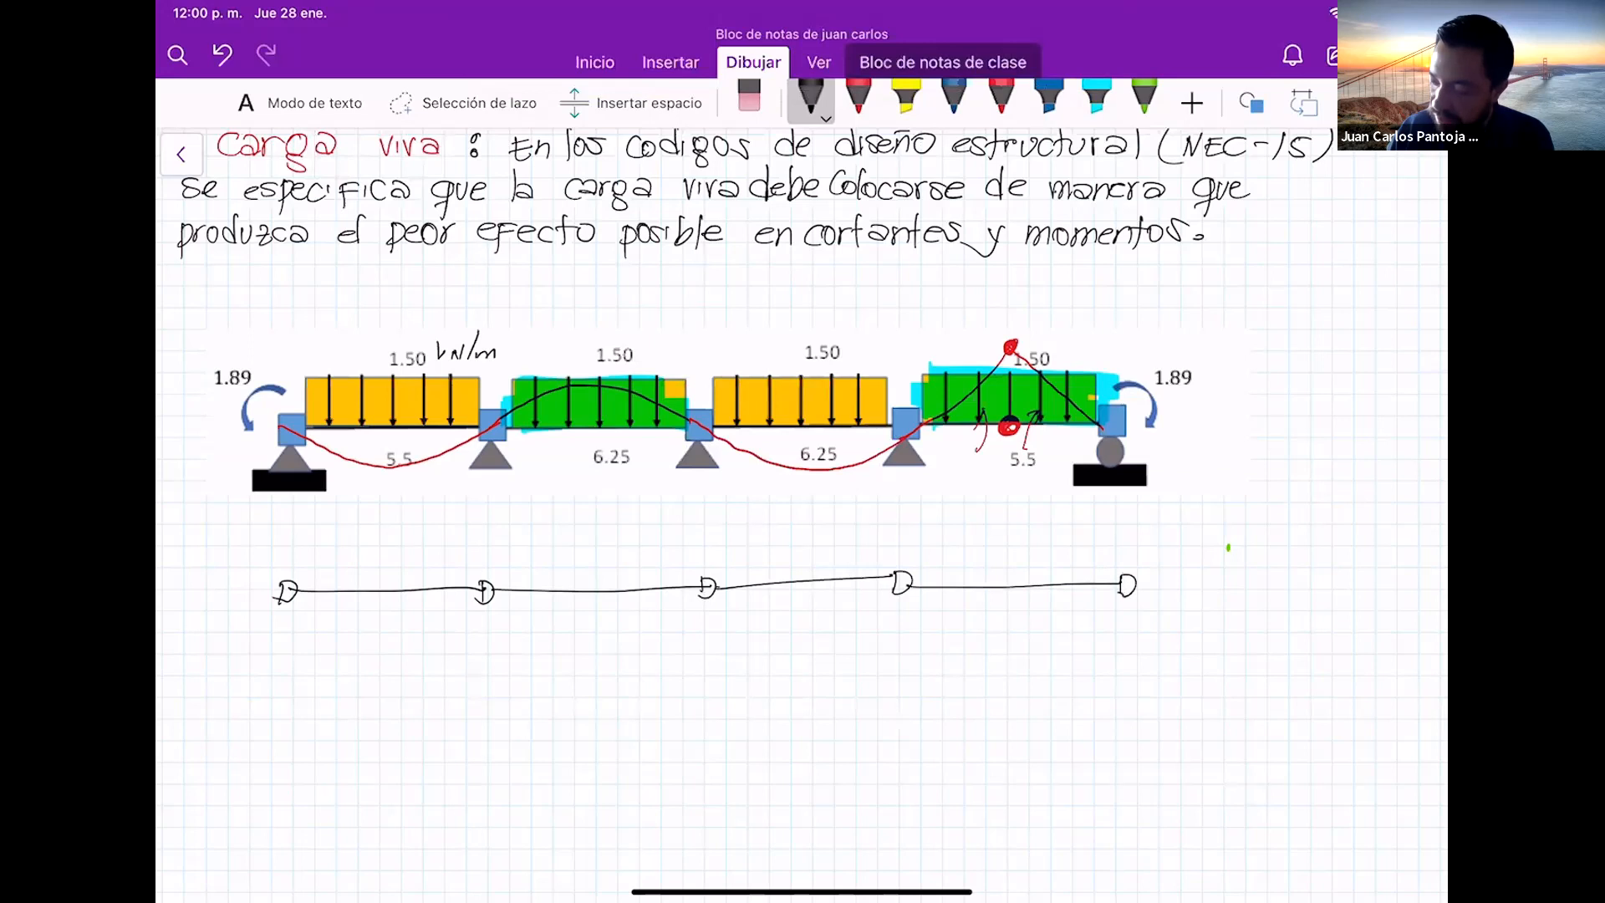
drag(281, 615, 250, 639)
drag(481, 614, 456, 636)
mouse_move(702, 610)
mouse_down()
mouse_move(713, 628)
mouse_move(683, 626)
mouse_up()
drag(896, 606, 910, 634)
drag(909, 633, 873, 631)
mouse_move(1124, 607)
mouse_down()
mouse_move(1135, 629)
mouse_move(1098, 630)
mouse_up()
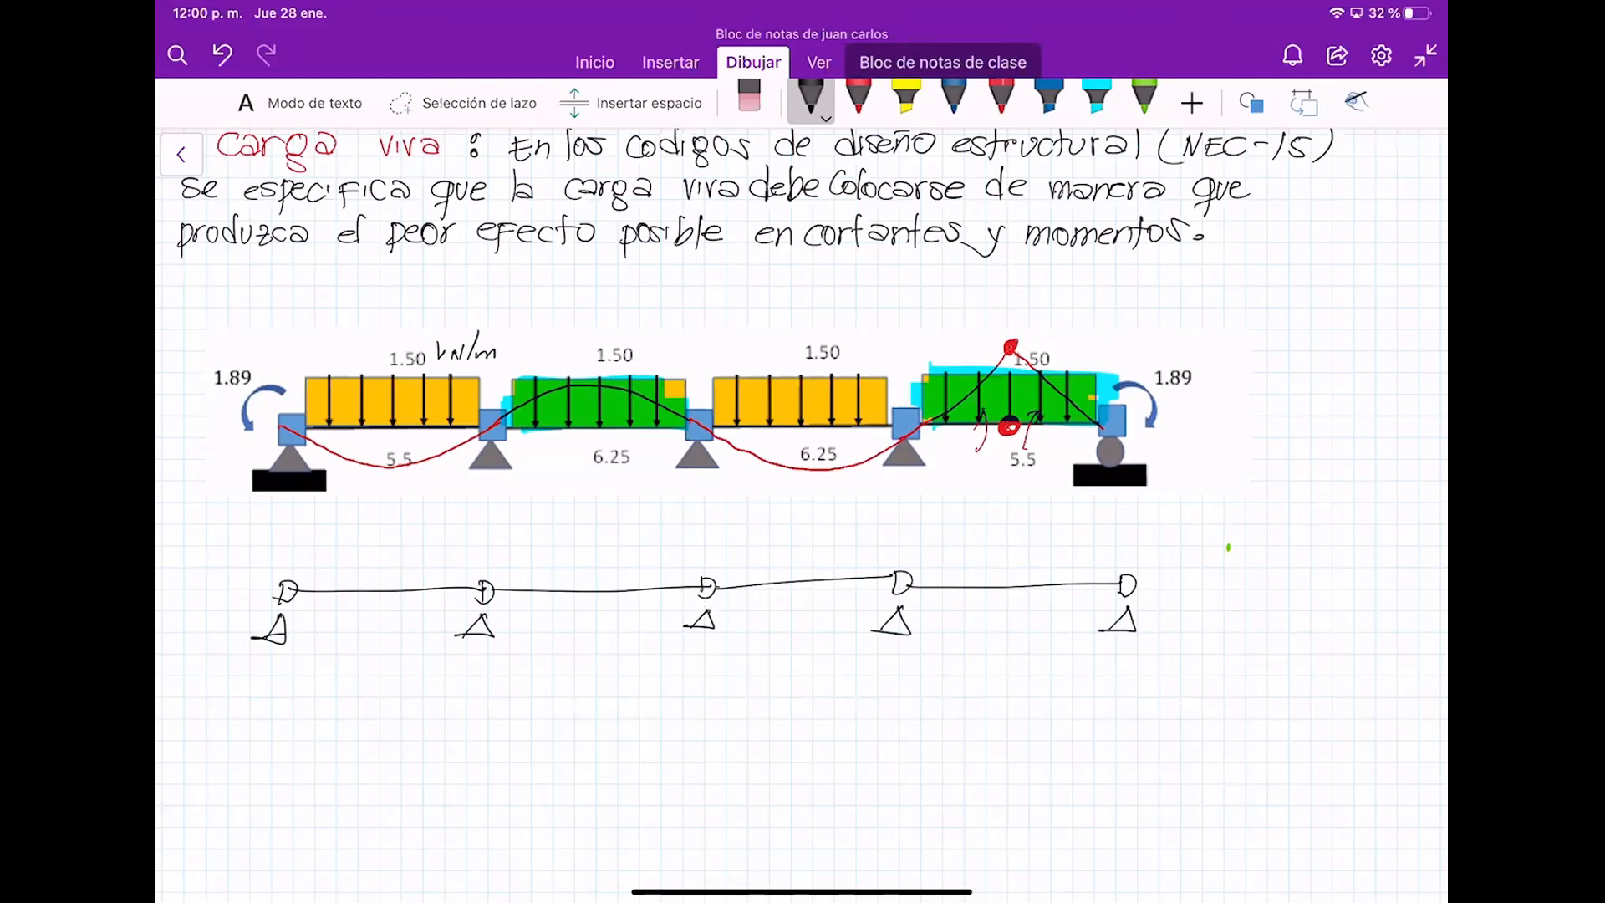
Draw wavy-topped distributed load outlines in black above the second and fourth spans of the beam sketch
mouse_move(504, 587)
mouse_down()
mouse_move(591, 554)
mouse_move(705, 579)
mouse_up()
scroll(801, 515, down, 1)
mouse_move(920, 572)
mouse_down()
mouse_move(924, 514)
mouse_move(1120, 516)
mouse_move(1128, 557)
mouse_up()
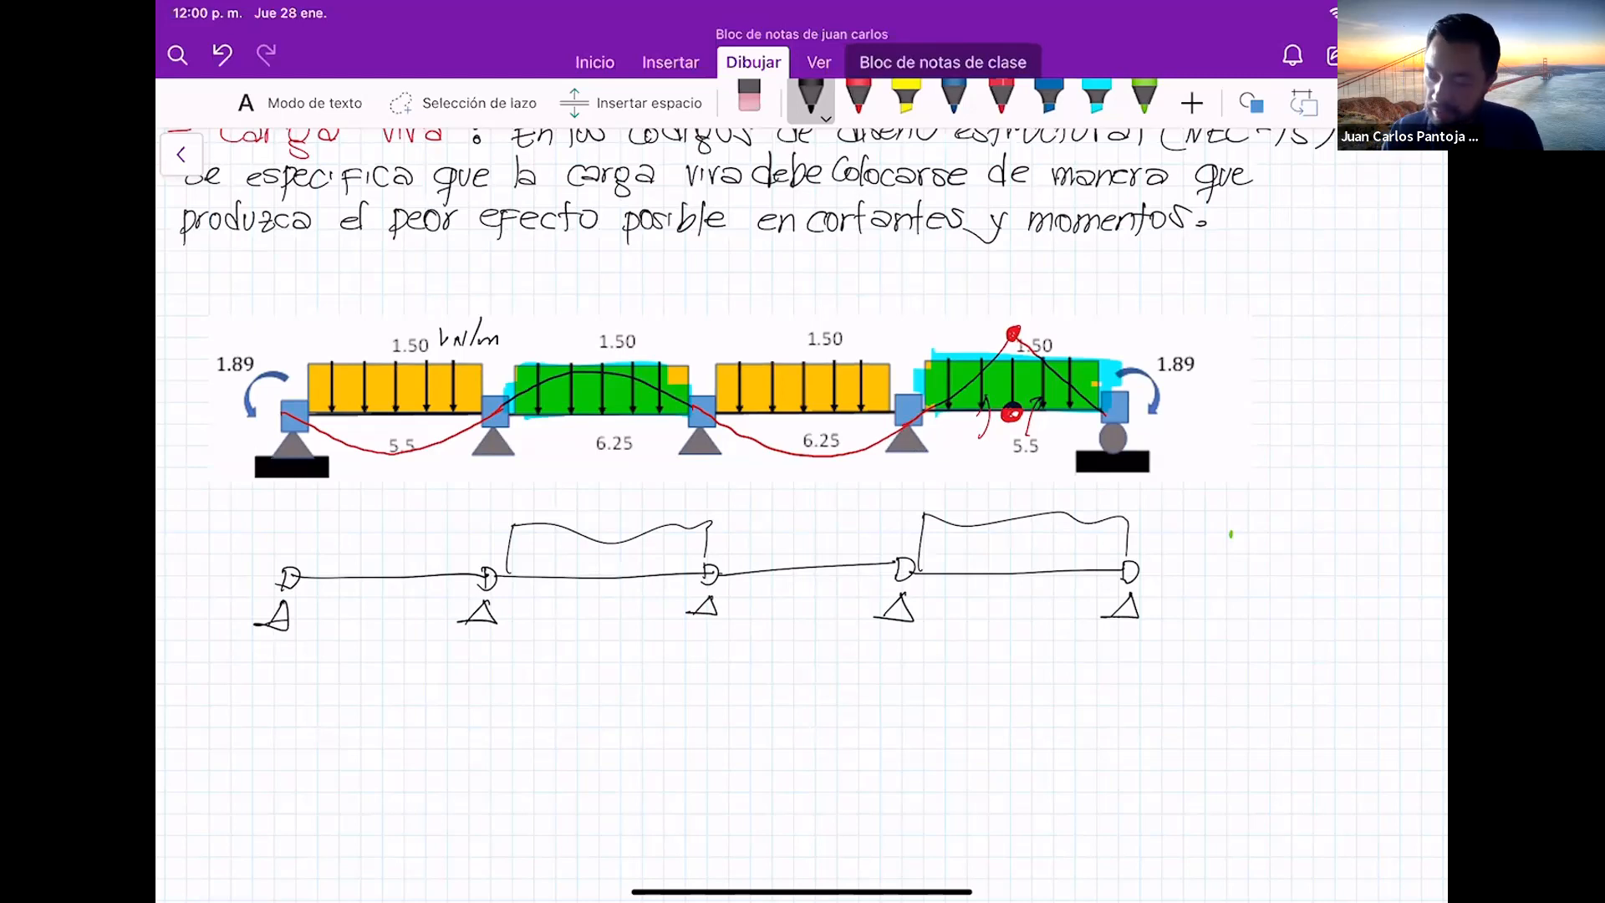
Erase the black beam sketch with its supports and loads from below the diagram
click(749, 101)
mouse_move(284, 577)
mouse_down()
mouse_move(745, 516)
mouse_move(1053, 516)
mouse_move(1229, 588)
mouse_move(998, 570)
mouse_move(1192, 535)
mouse_move(499, 610)
mouse_move(271, 616)
mouse_up()
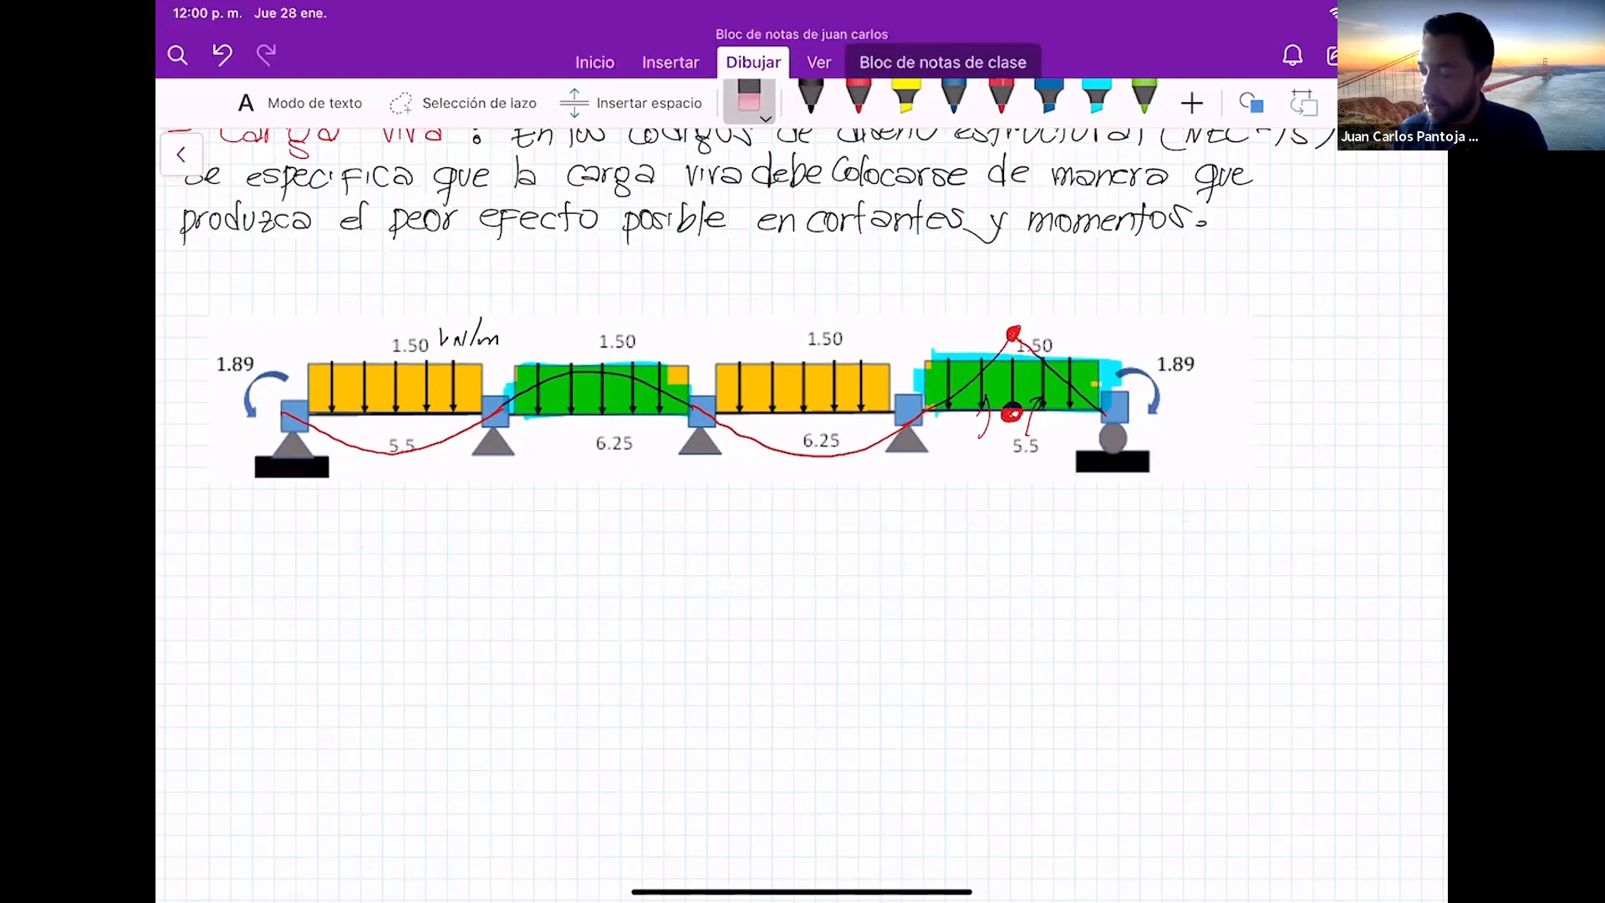
Mark the third span's midpoint with a red dot and draw red check marks above the first and third spans
click(859, 97)
drag(813, 407, 823, 413)
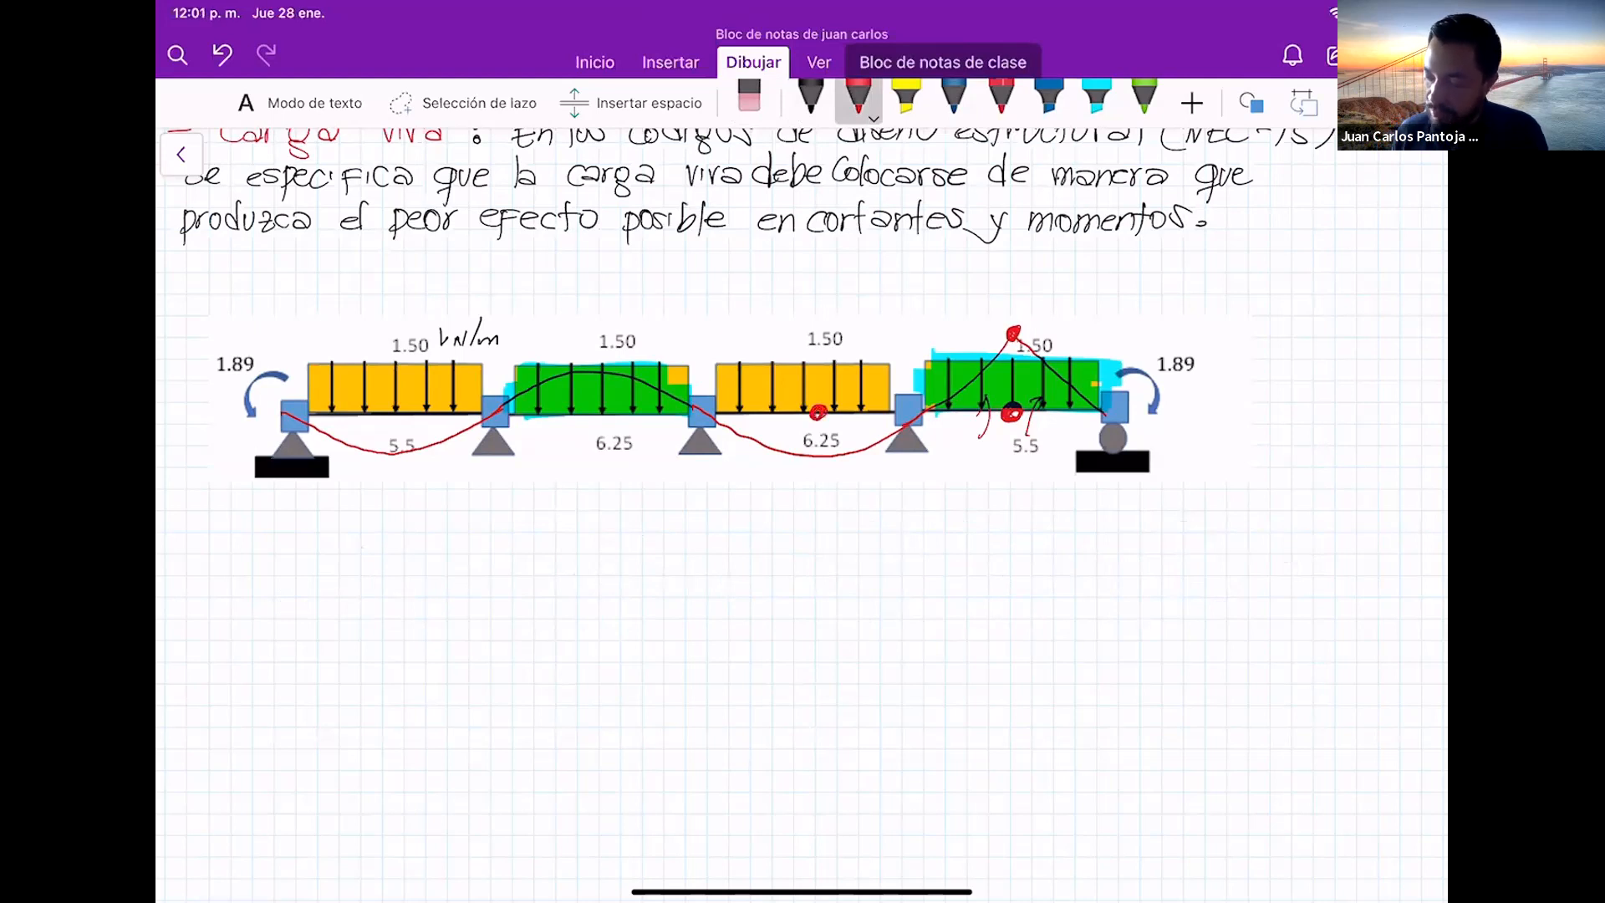
drag(392, 315, 448, 254)
drag(786, 308, 841, 279)
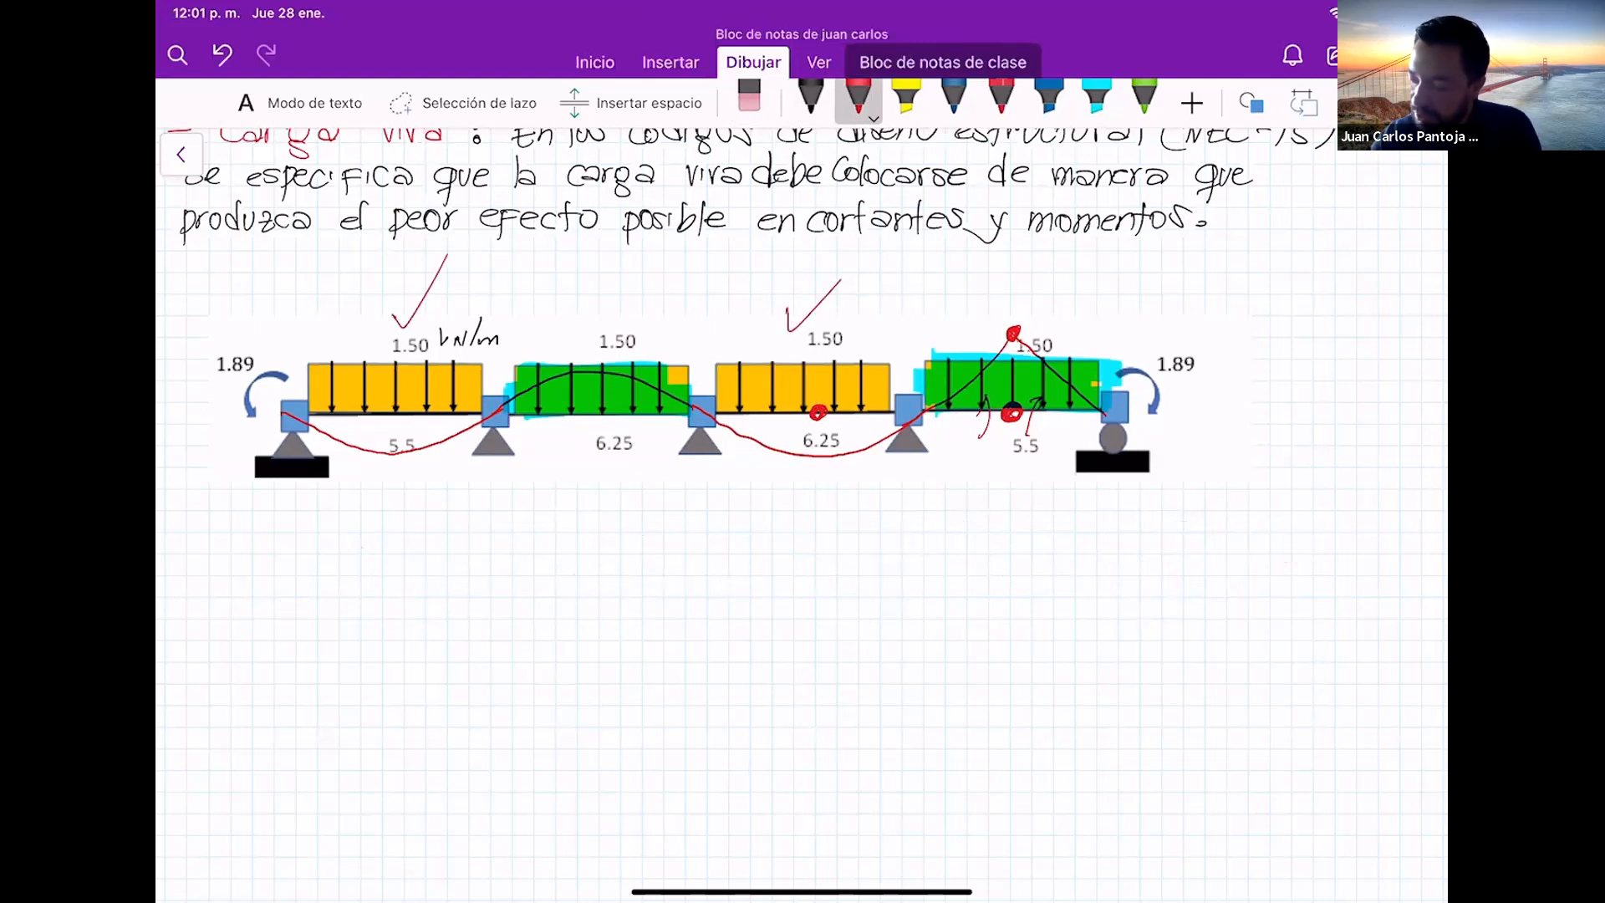
Draw a red arrow below the fourth span's midpoint and red check marks above the second and fourth spans
drag(997, 494, 982, 484)
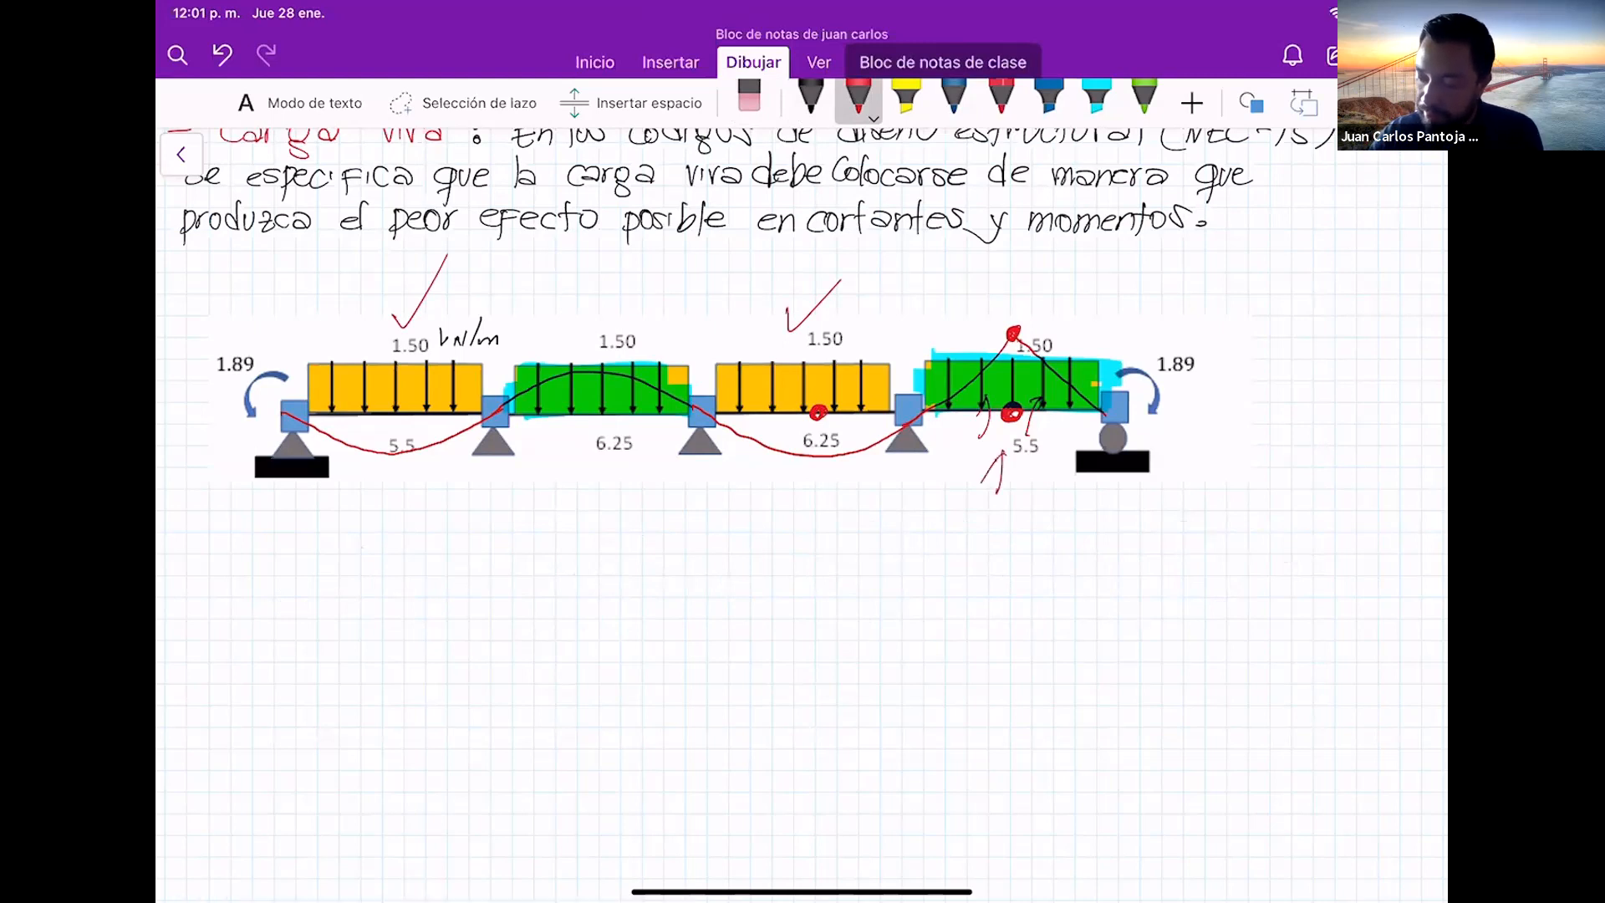
click(1001, 99)
drag(615, 314, 676, 247)
drag(1045, 311, 1107, 266)
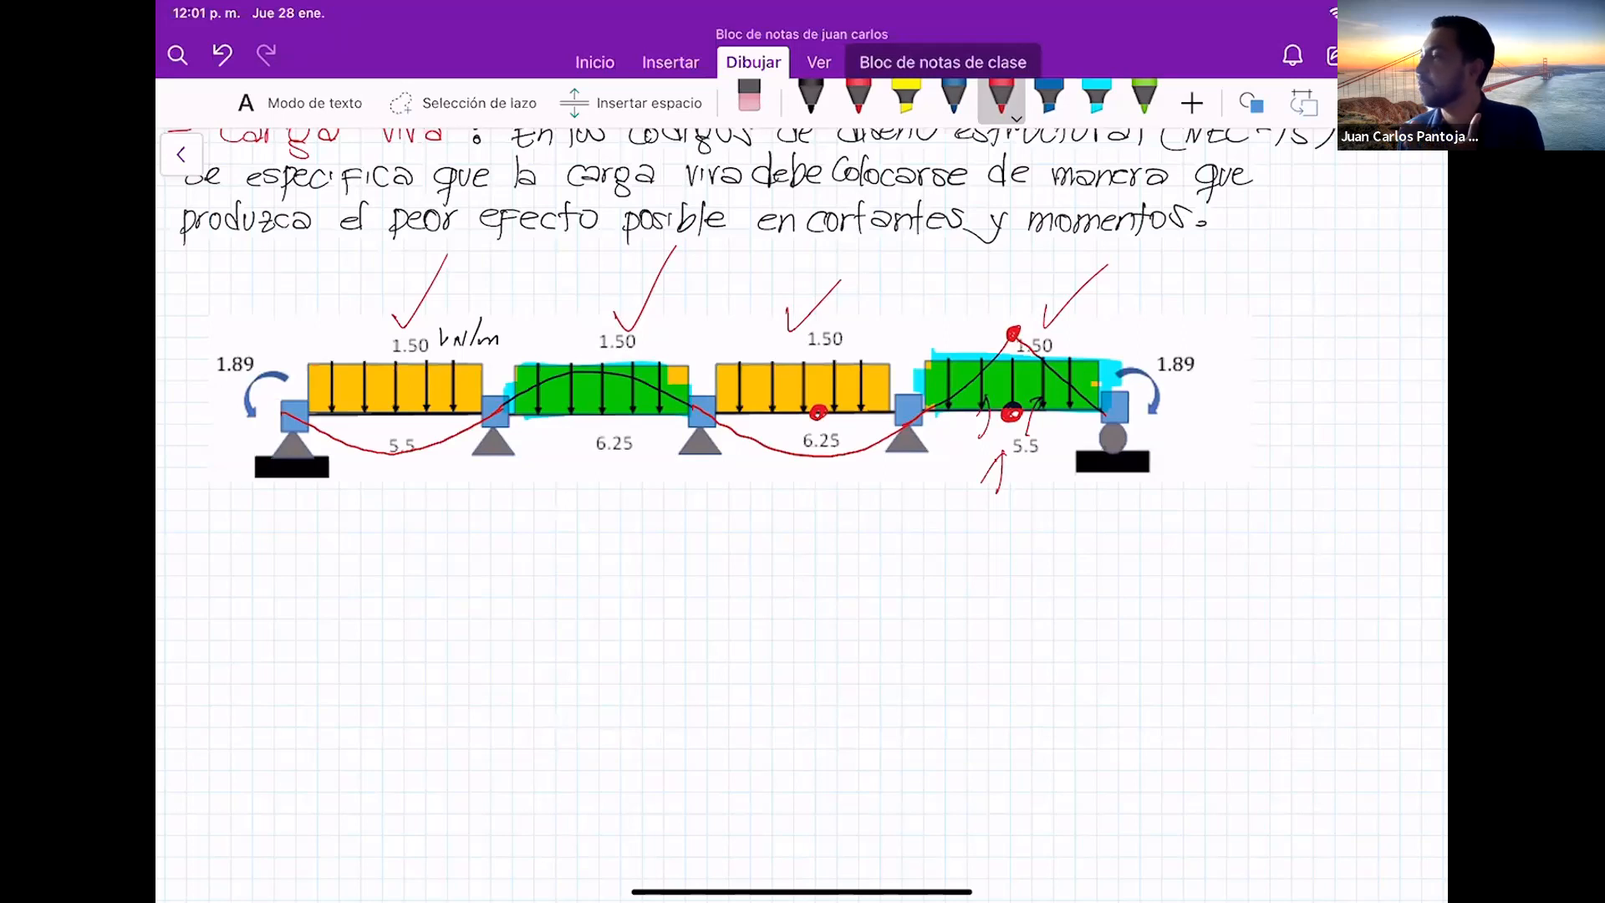
Erase the check marks, influence curve, cyan highlights, dots and arrows from the four-span beam diagram
click(749, 99)
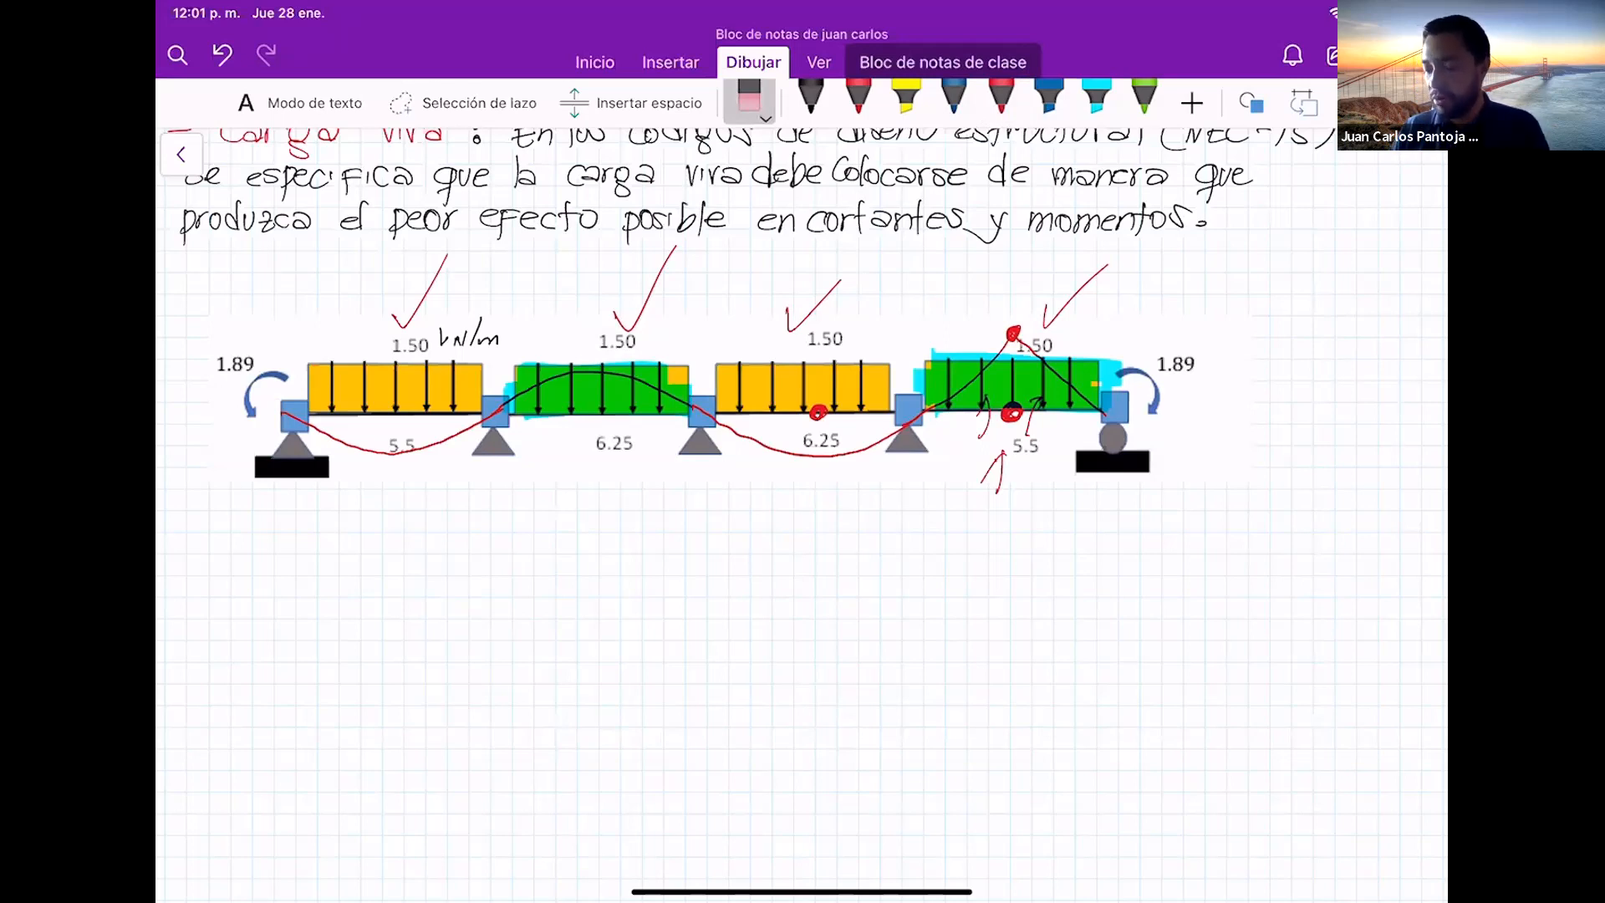
mouse_move(418, 289)
mouse_down()
mouse_move(785, 269)
mouse_move(1143, 319)
mouse_up()
click(1020, 381)
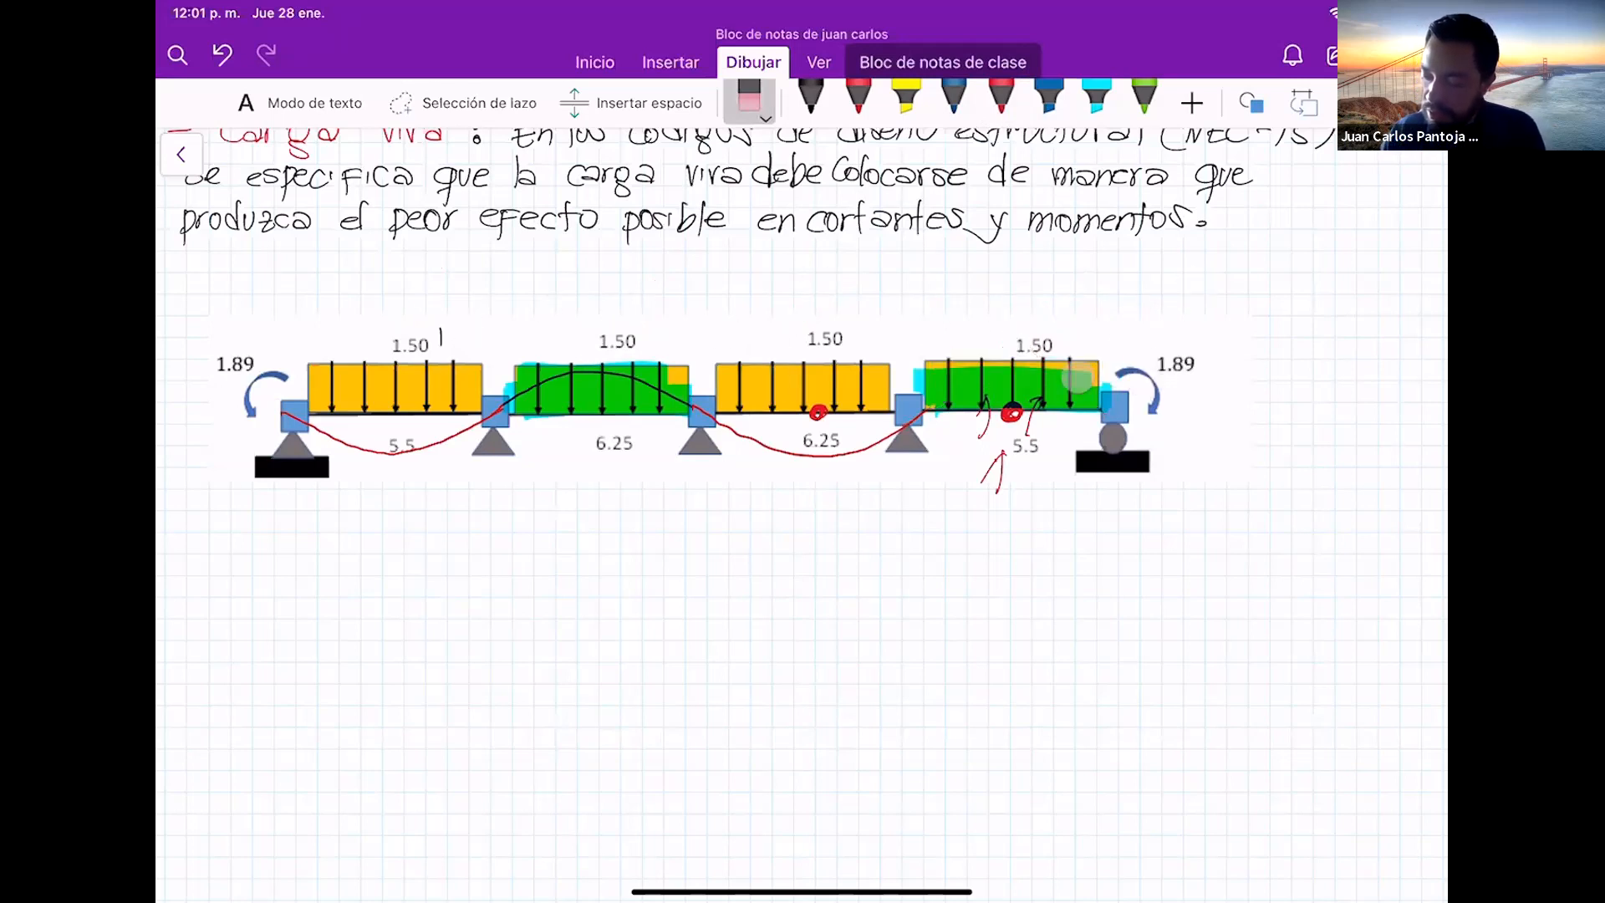
click(1022, 399)
drag(393, 447, 602, 389)
drag(996, 467, 965, 490)
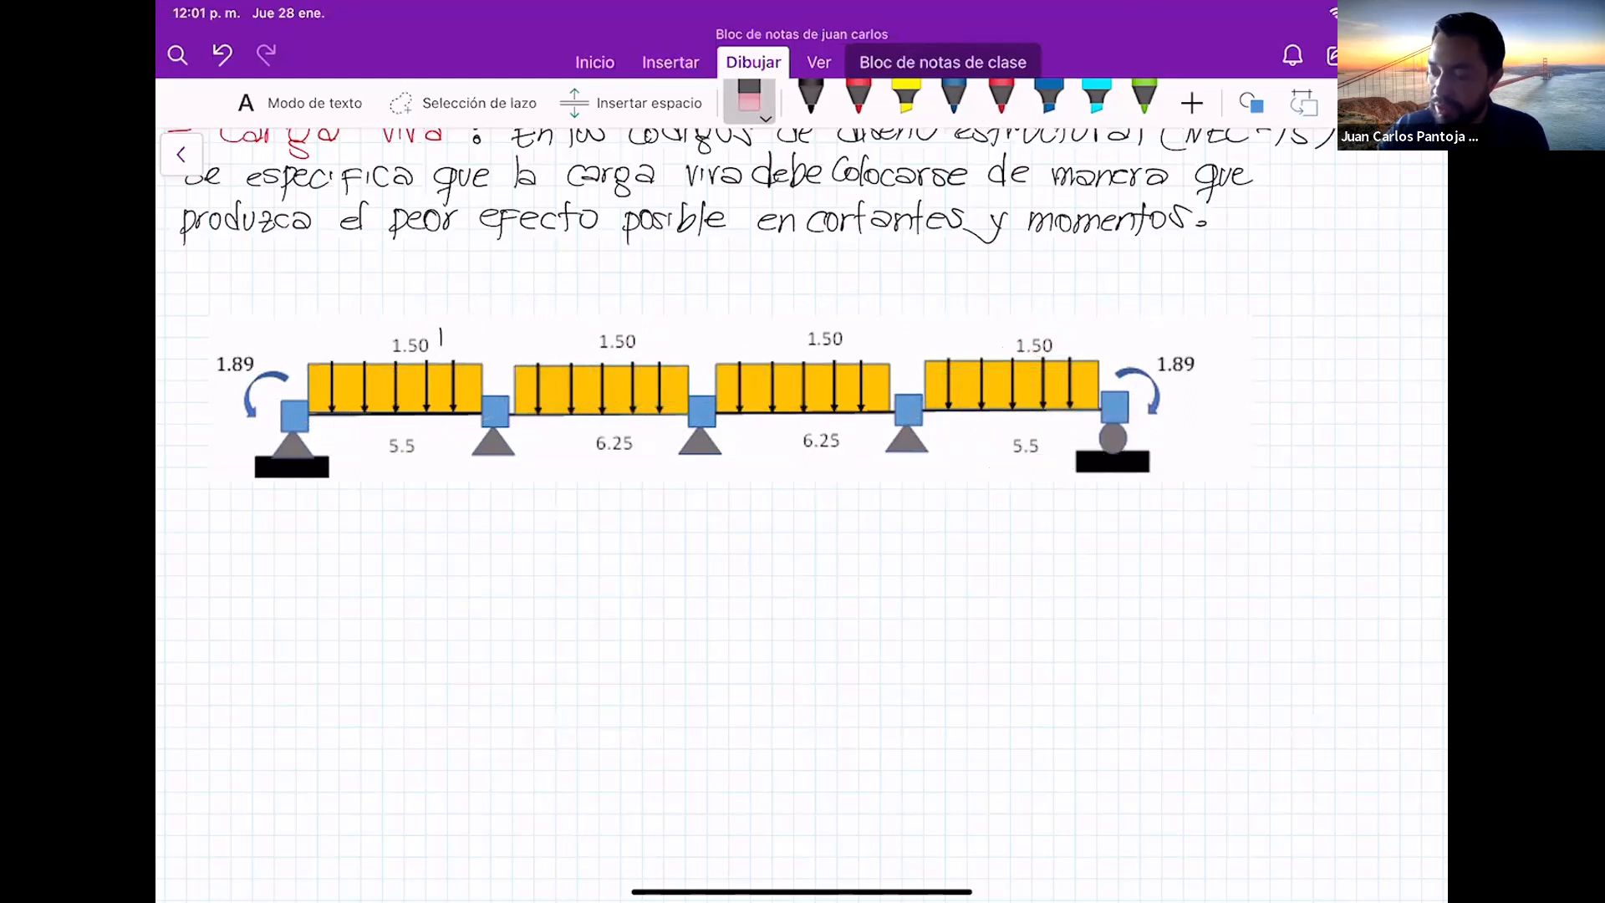
Mark the support between the third and fourth spans with a solid red dot
click(1002, 97)
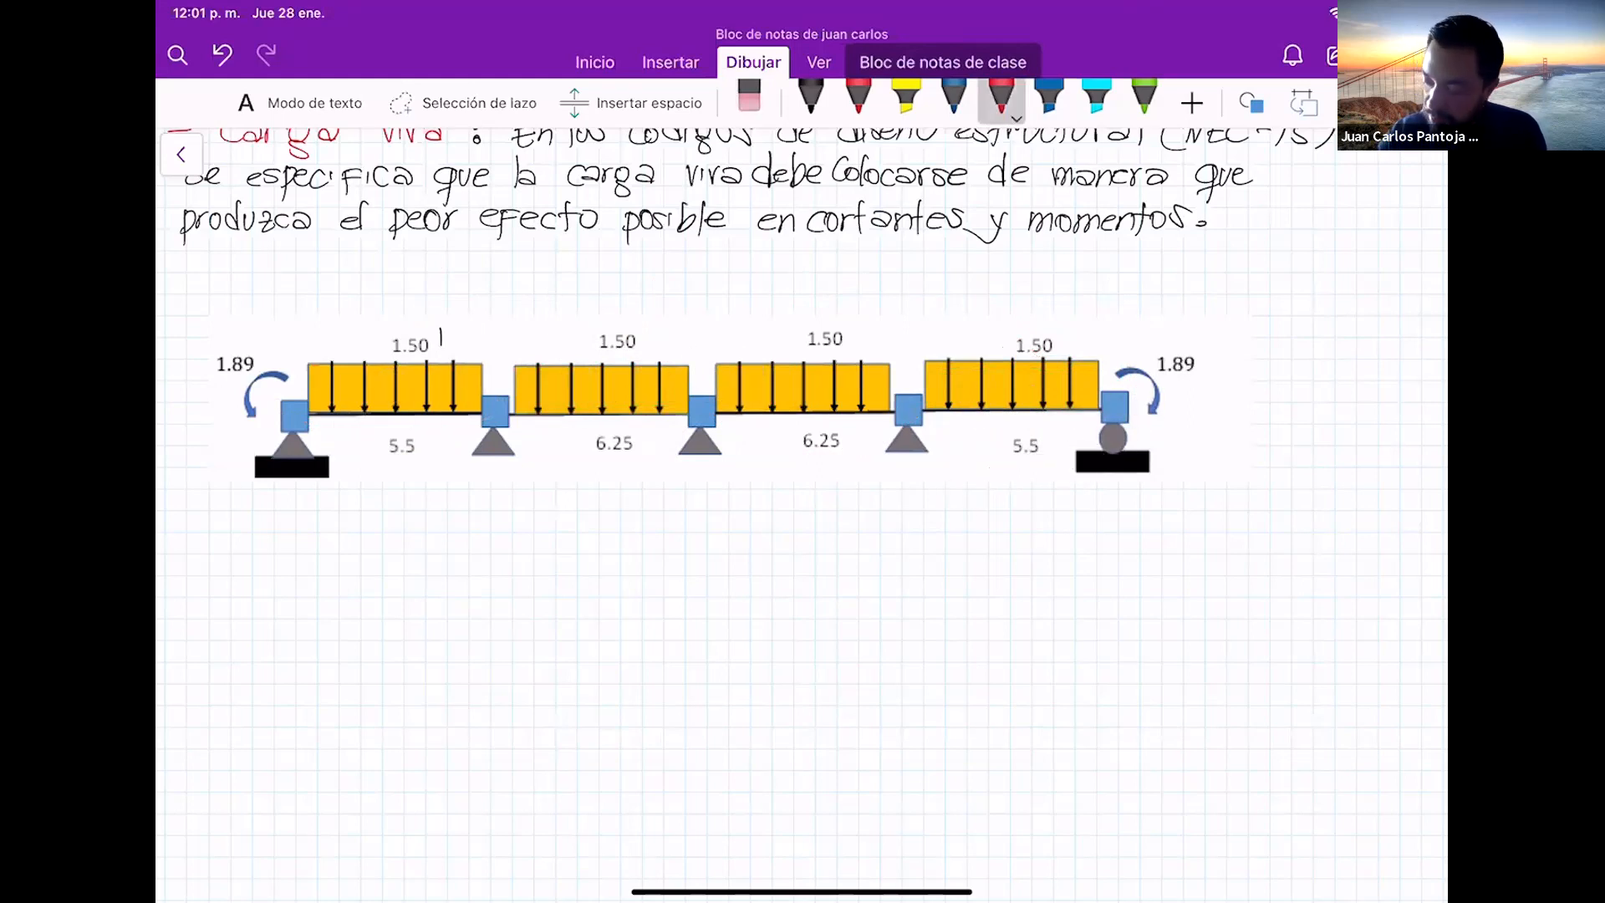
drag(906, 404, 914, 402)
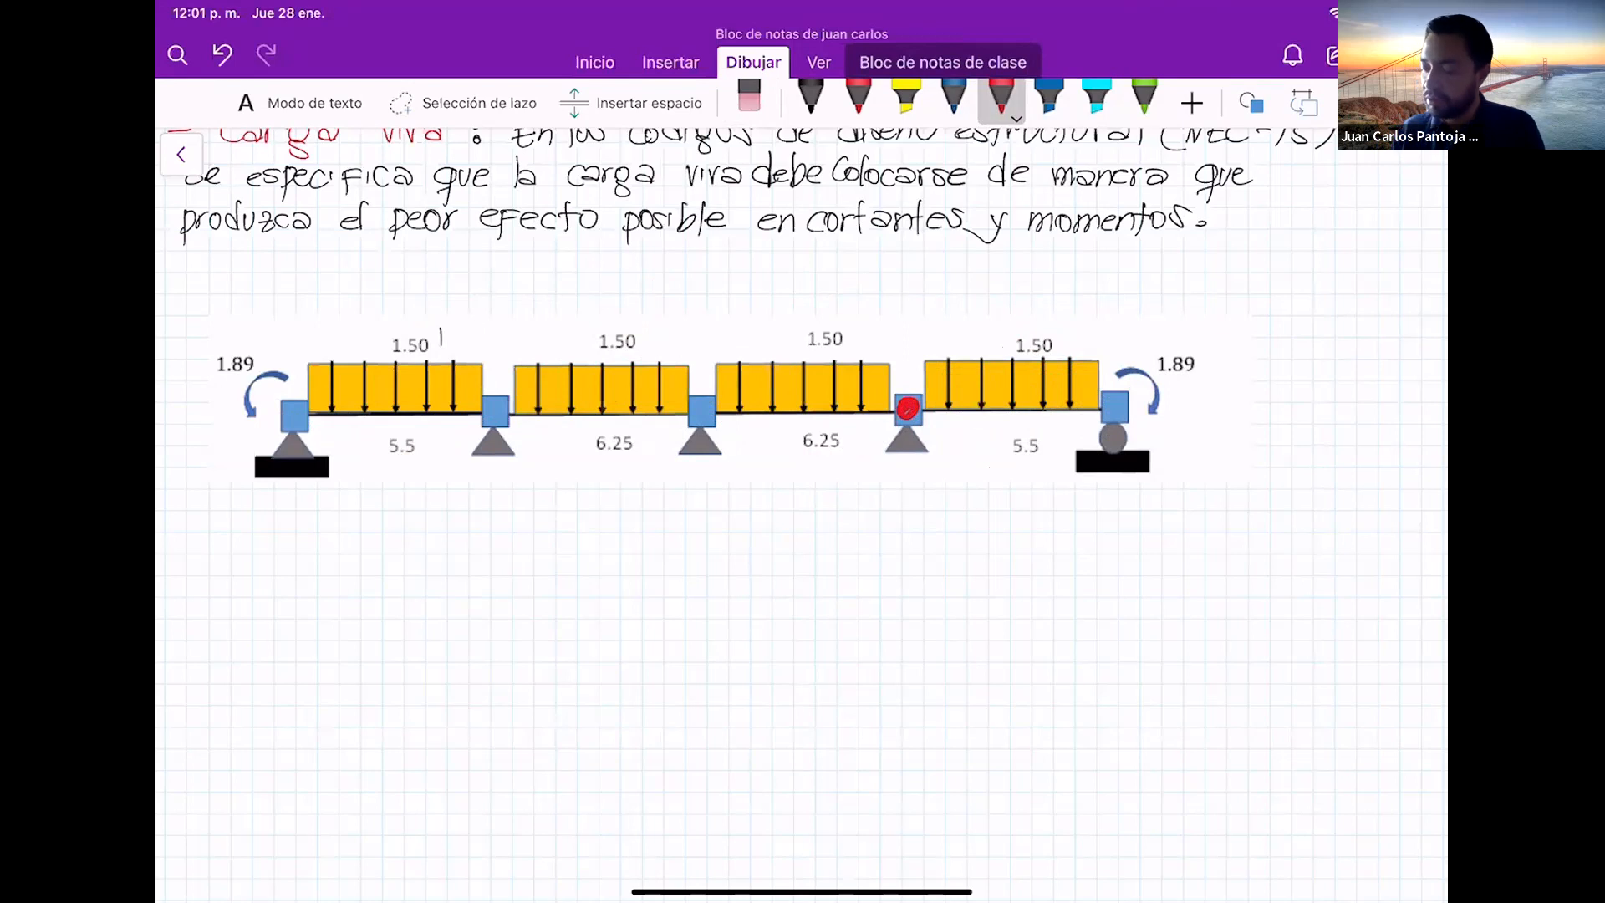
scroll(802, 514, up, 1)
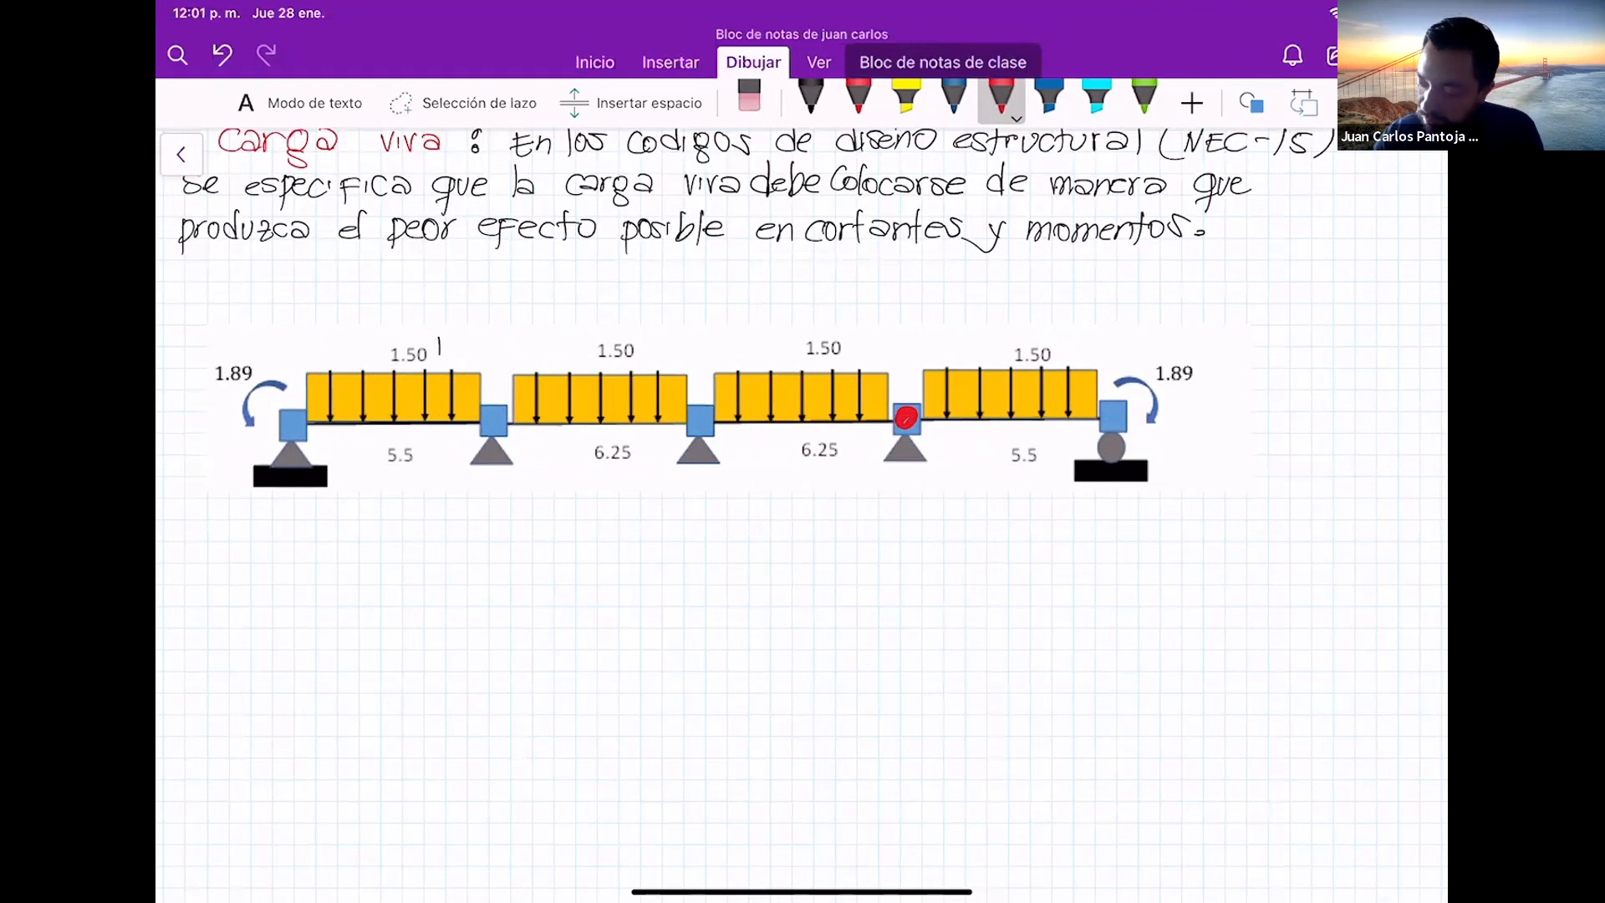
mouse_move(911, 423)
mouse_down()
mouse_move(963, 464)
mouse_move(1036, 472)
mouse_move(1105, 428)
mouse_up()
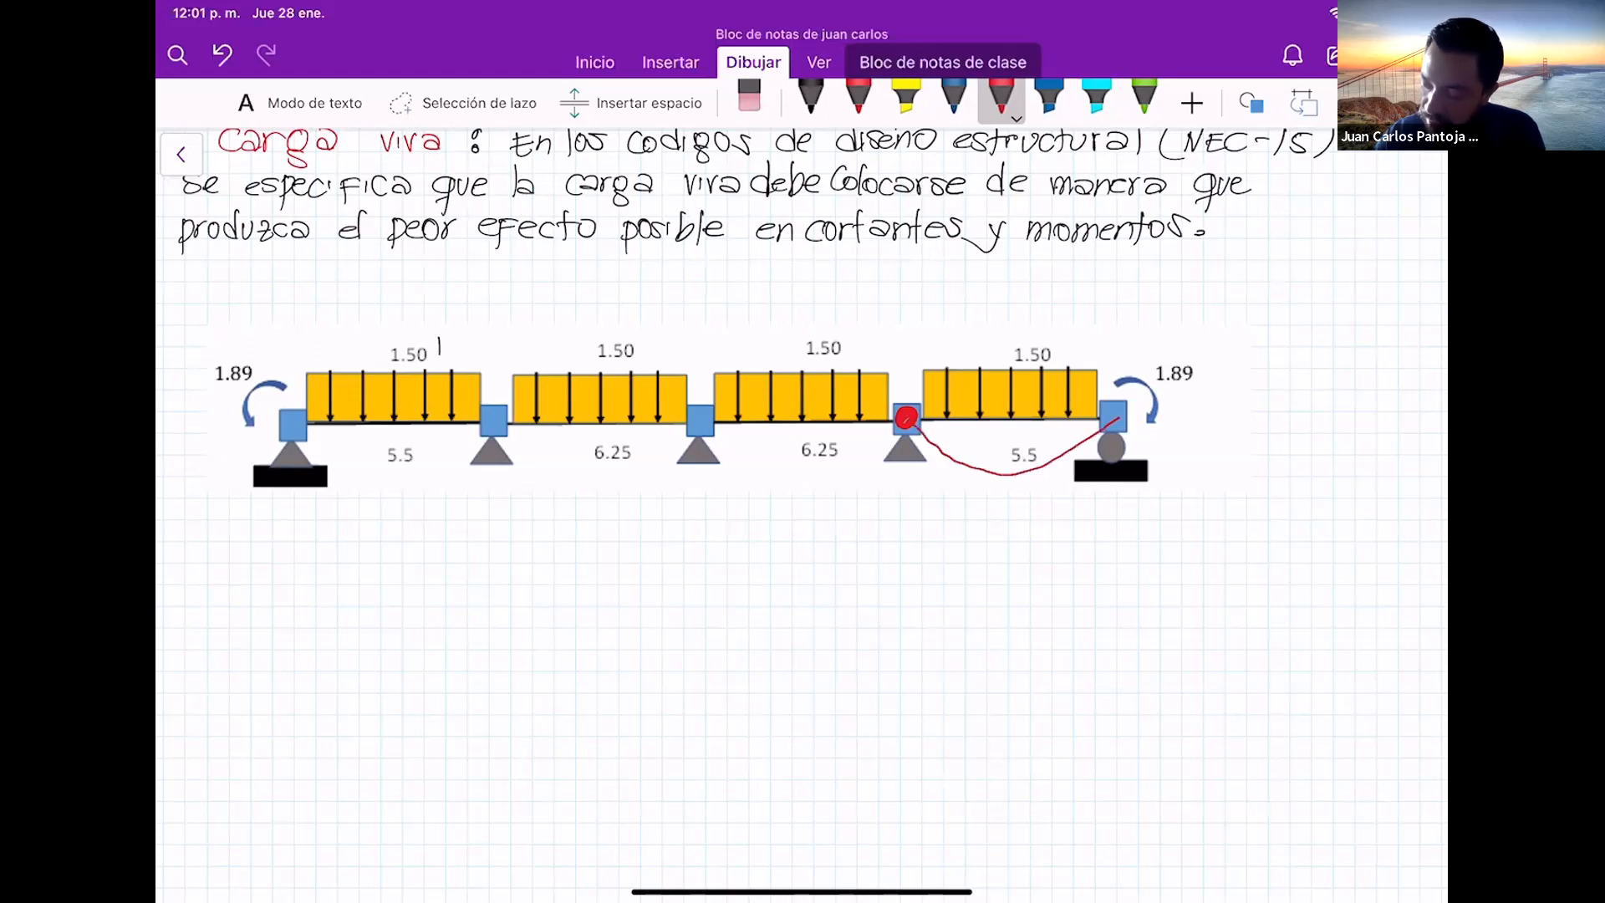
click(749, 96)
click(1020, 469)
Draw red rotation arrows on both sides of the dotted support and an influence curve dipping below every span except the second
click(1001, 96)
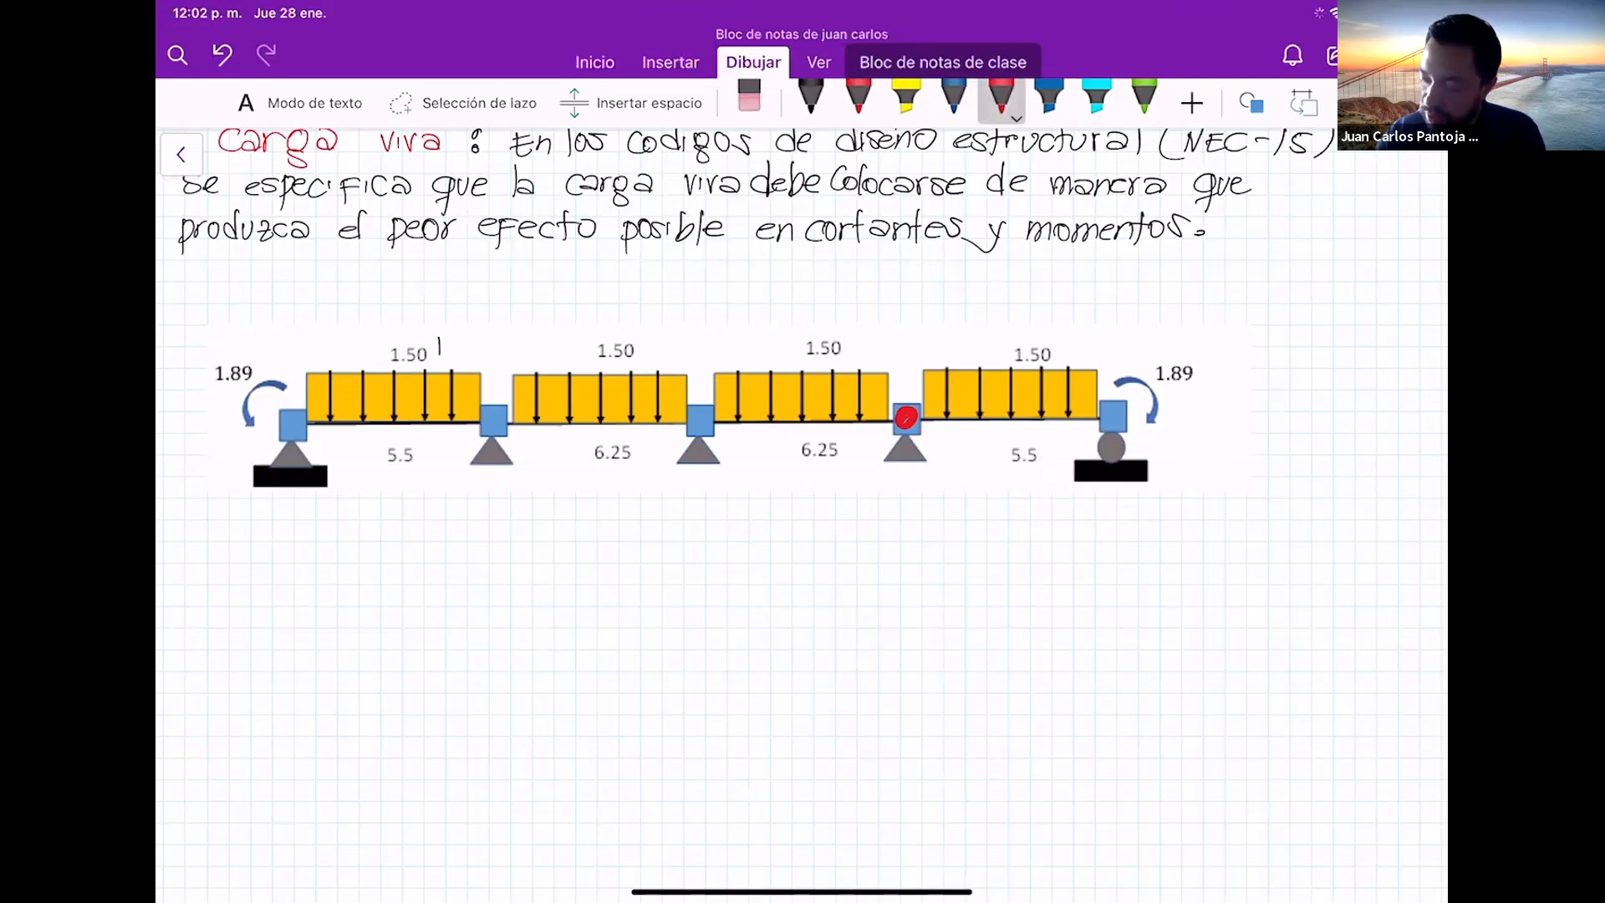
mouse_move(930, 434)
mouse_down()
mouse_move(945, 400)
mouse_move(986, 475)
mouse_move(1078, 454)
mouse_move(1127, 421)
mouse_up()
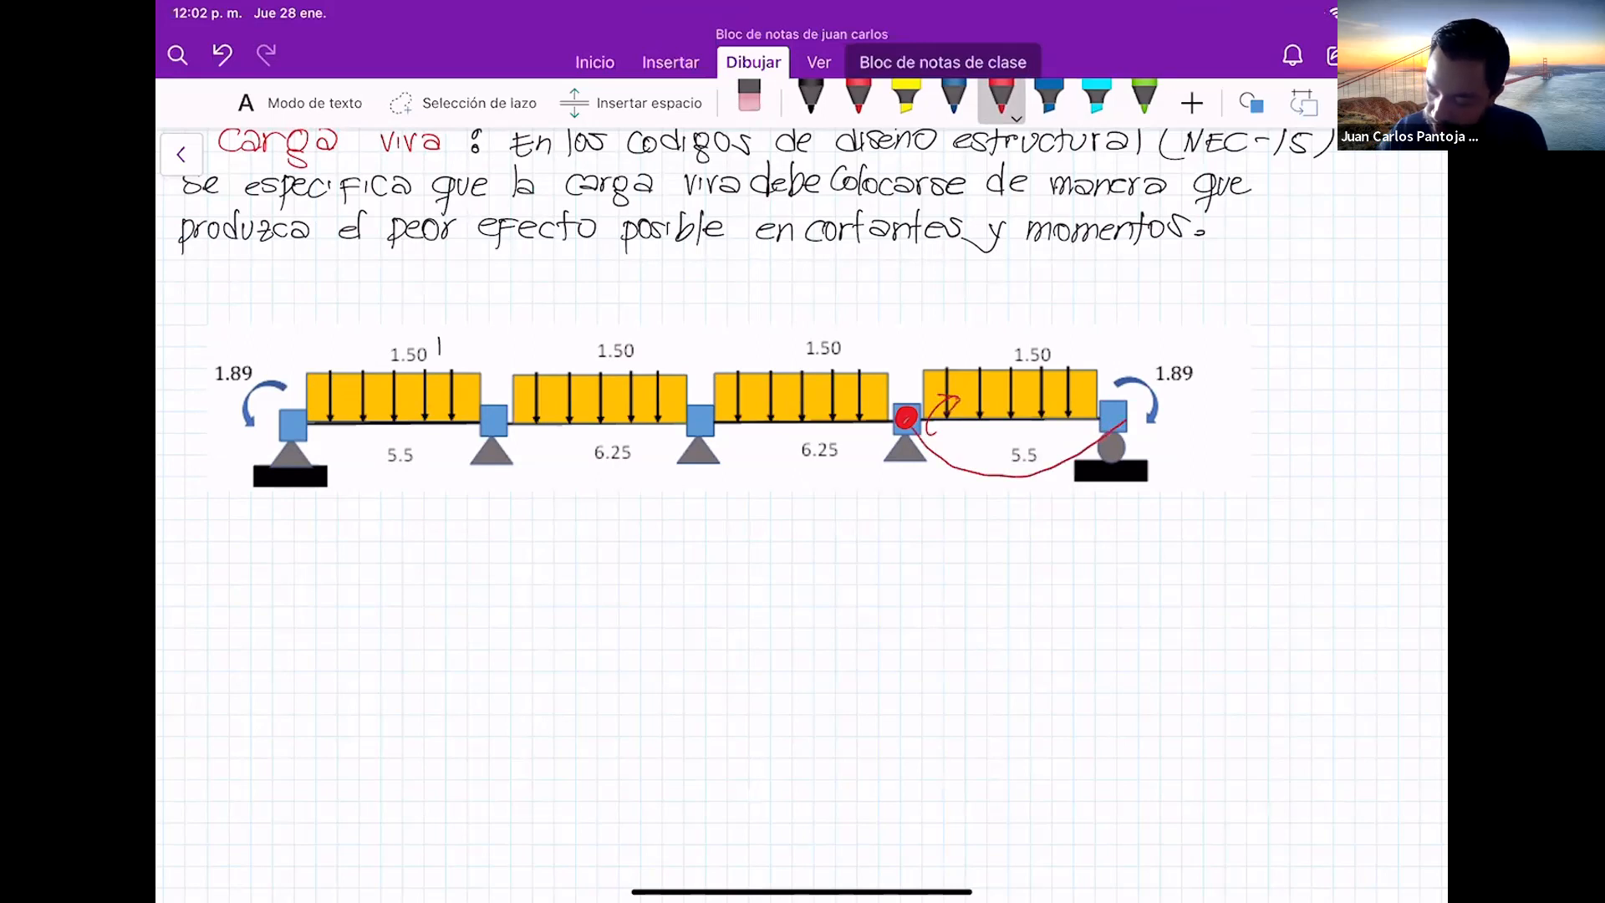
mouse_move(880, 397)
mouse_down()
mouse_move(867, 441)
mouse_move(885, 400)
mouse_move(762, 453)
mouse_move(661, 386)
mouse_move(318, 462)
mouse_move(297, 424)
mouse_up()
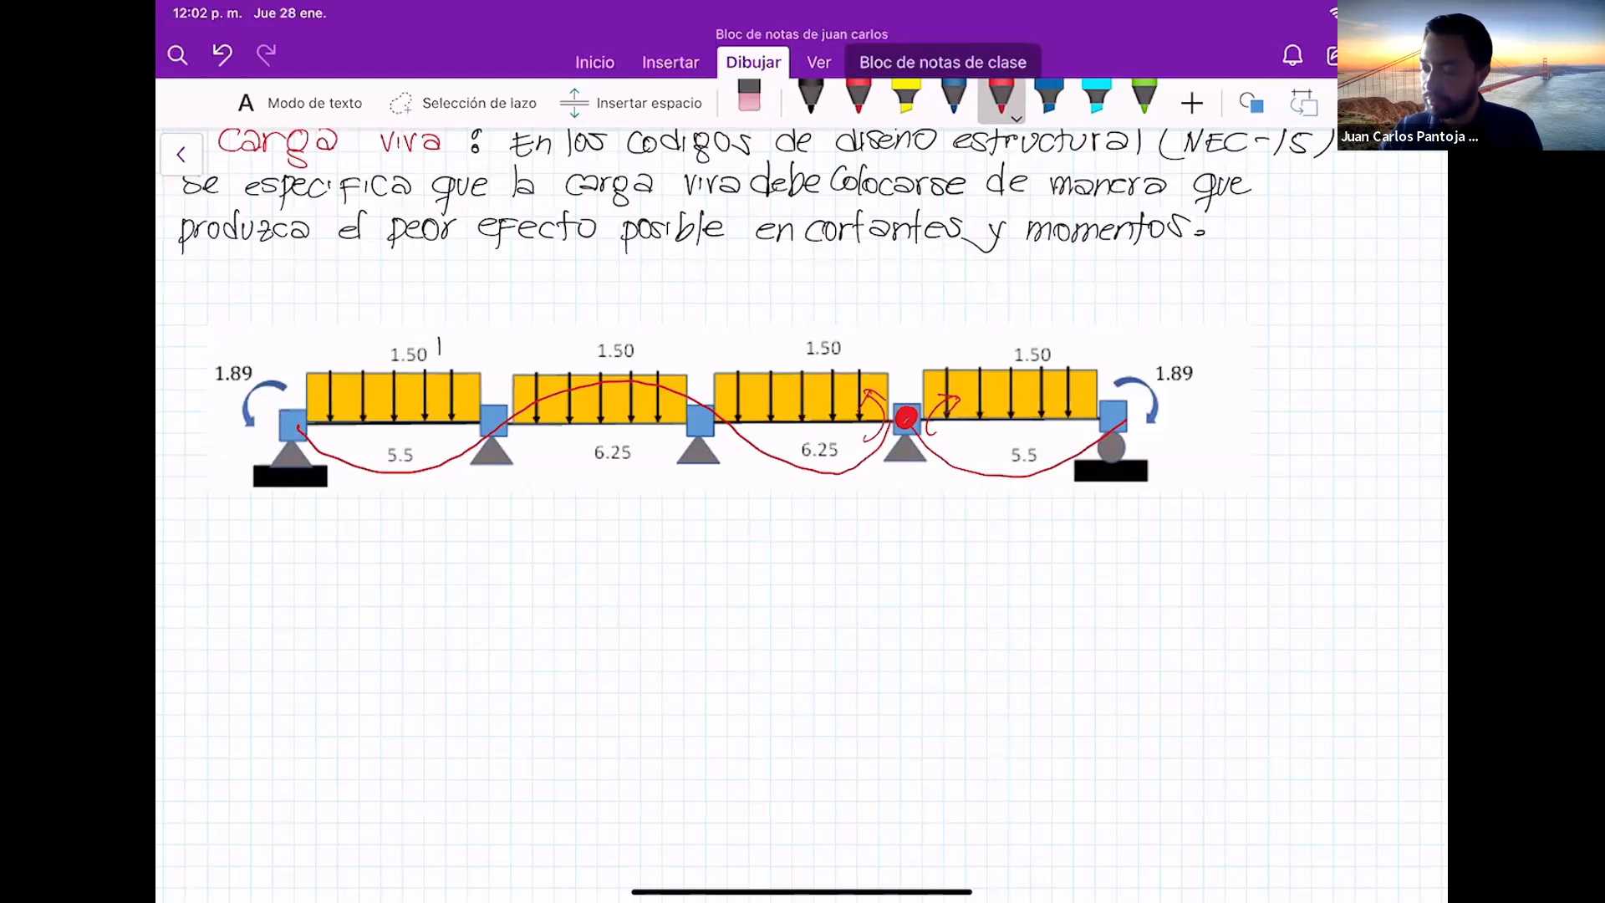
Highlight in cyan along the beam axis in the third, fourth and first spans, where the red curve dips below it
click(1096, 98)
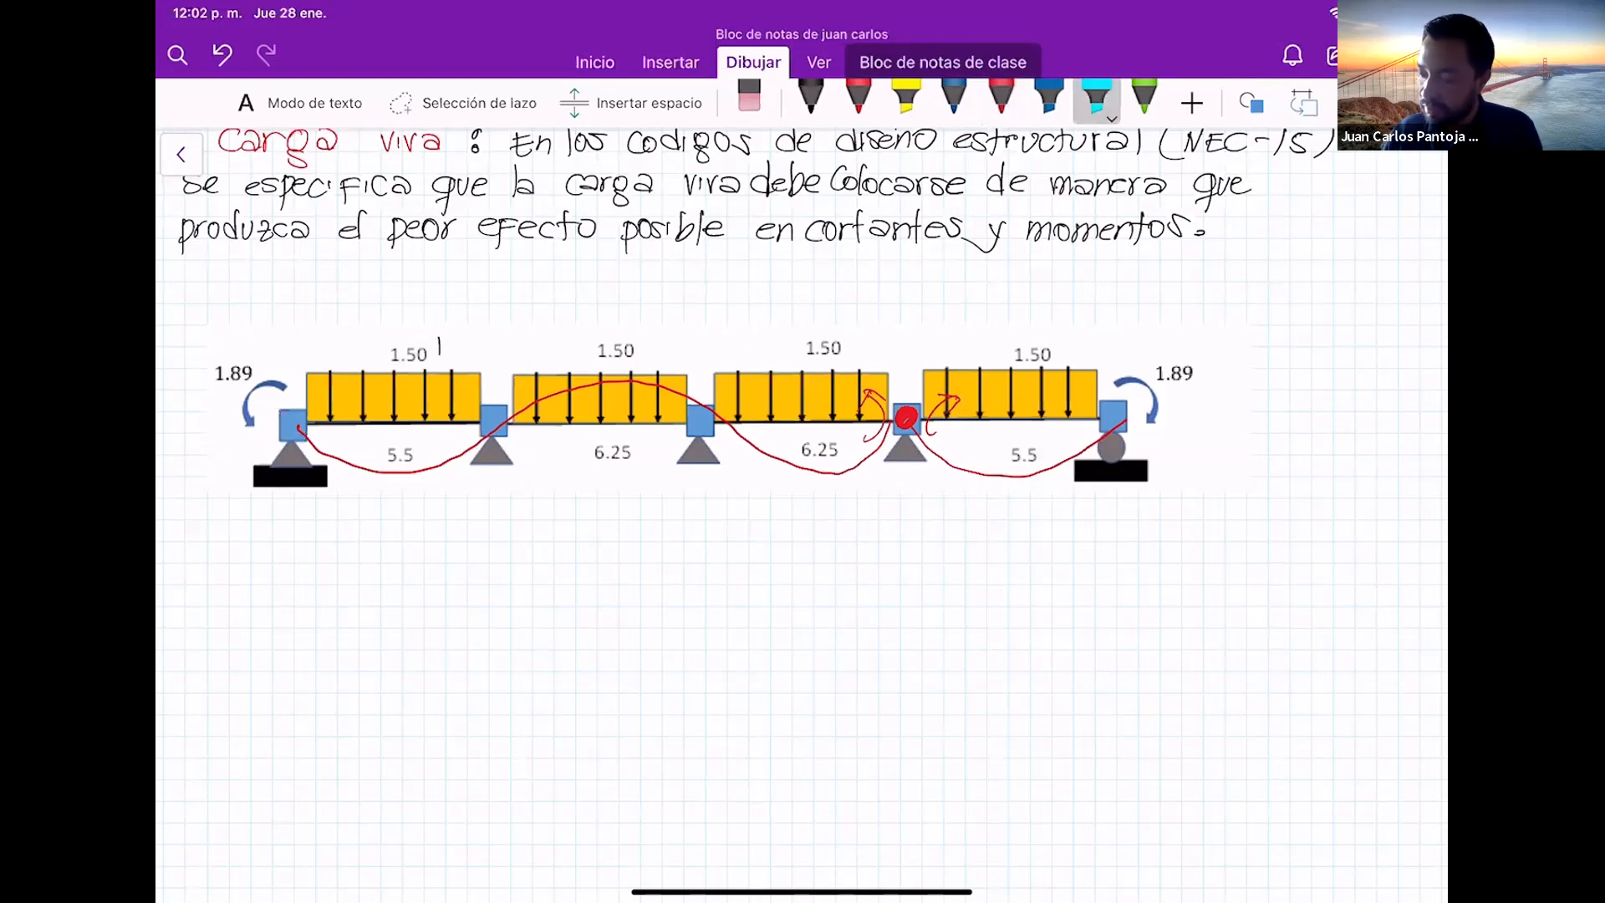
drag(705, 416, 893, 418)
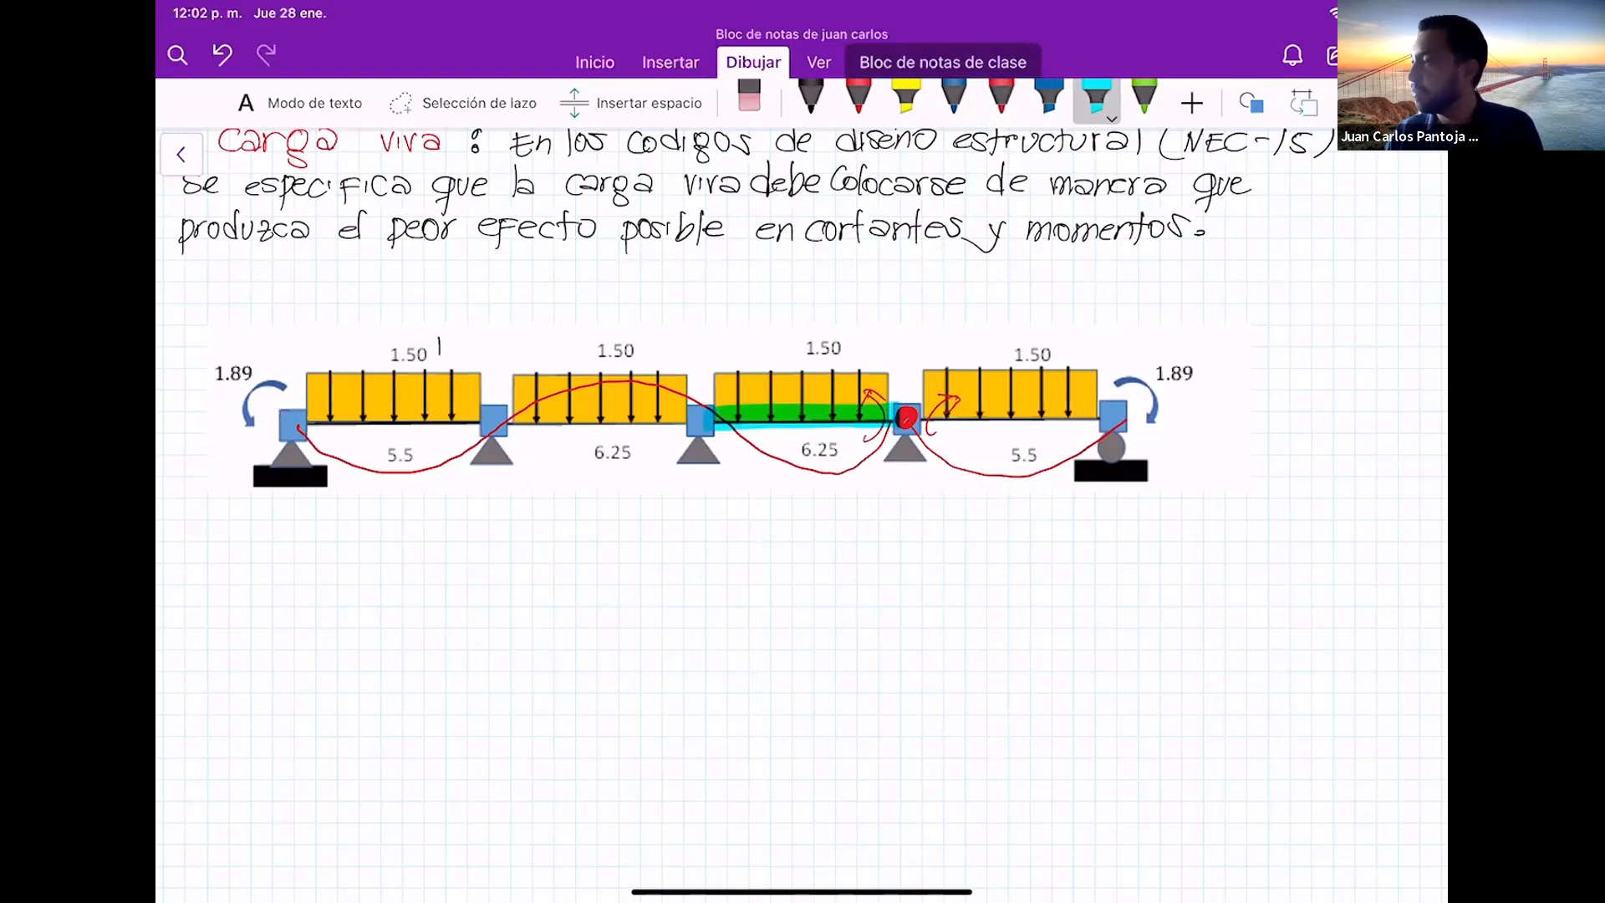
drag(931, 421, 1097, 418)
drag(924, 426, 1097, 421)
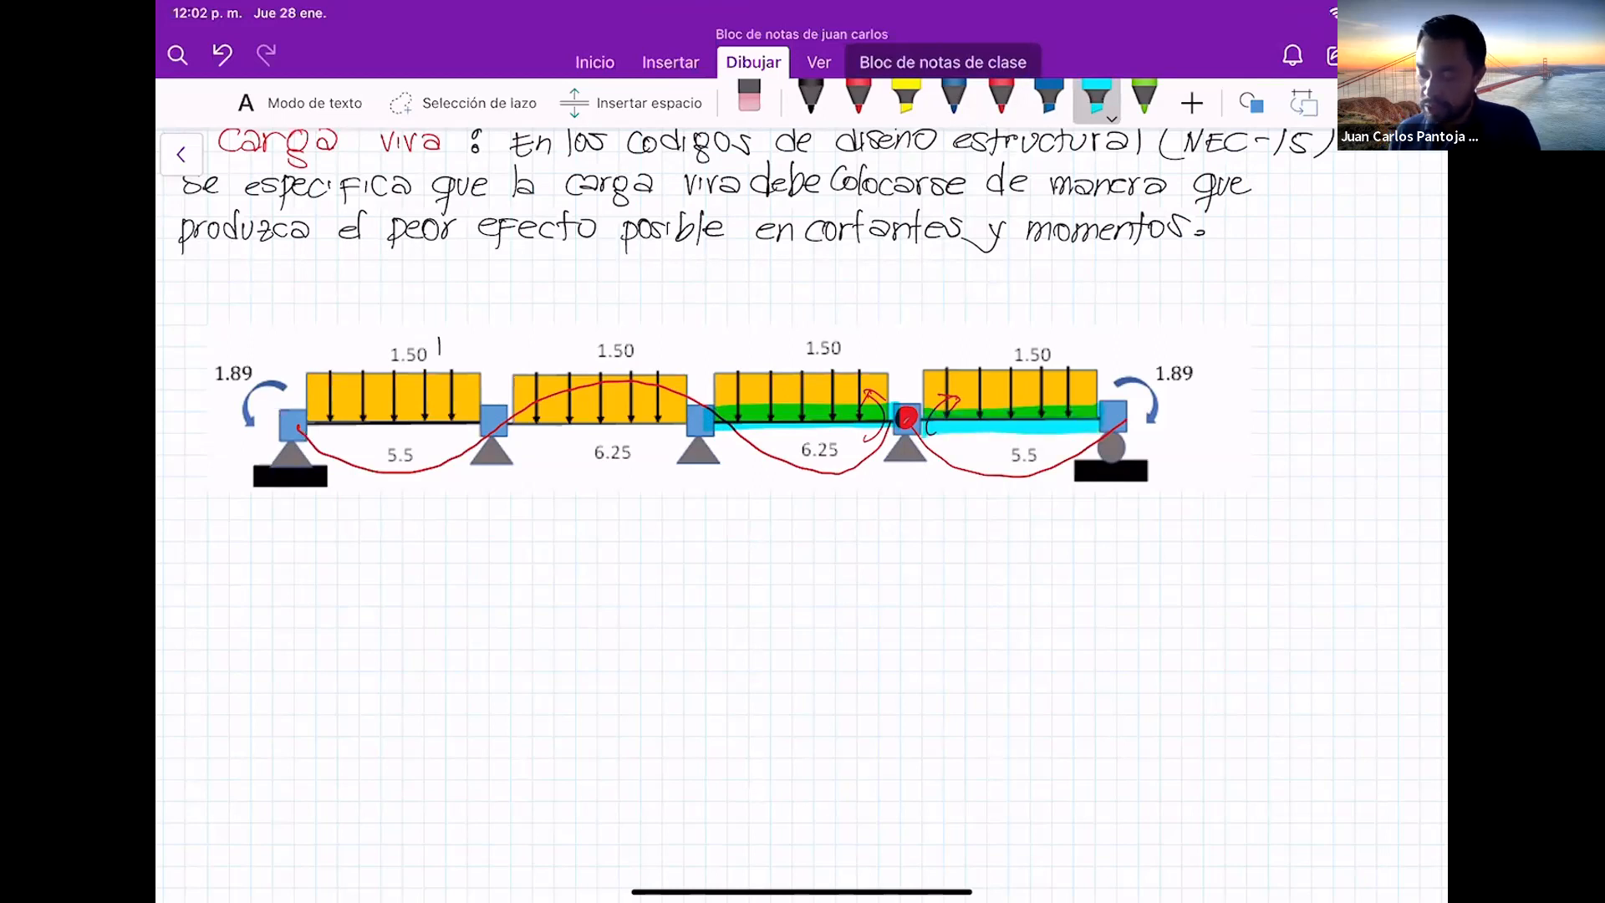
mouse_move(280, 422)
mouse_down()
mouse_move(479, 422)
mouse_move(449, 447)
mouse_up()
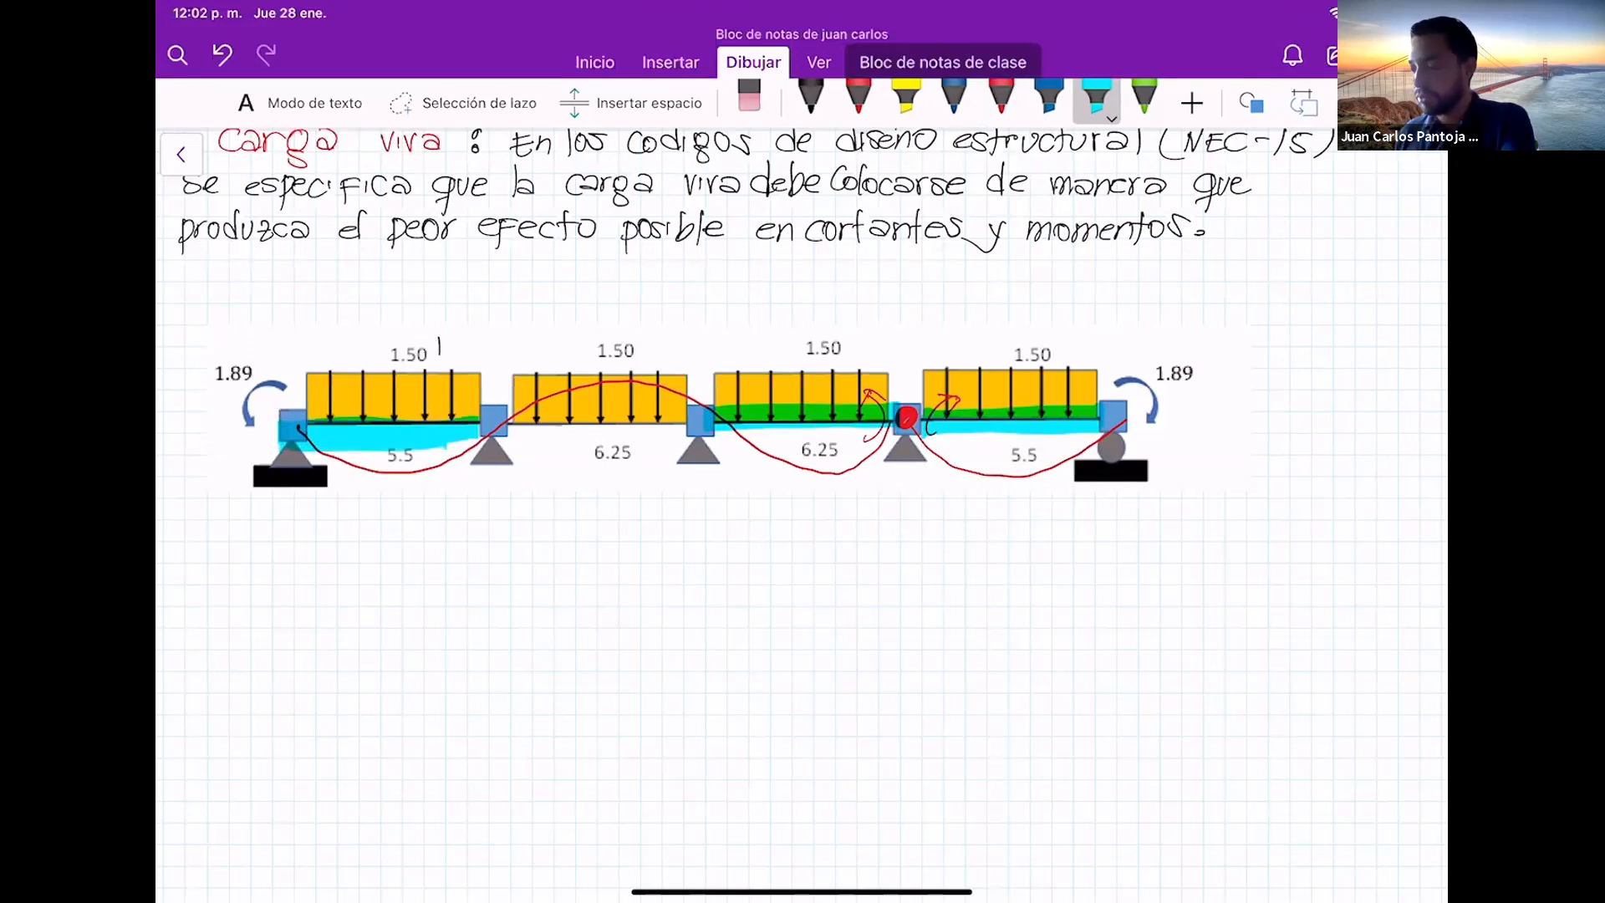
Draw a cyan arrow pointing up at the dotted support, and erase it together with all curves, highlights and marks on the beam diagram
drag(901, 493, 899, 585)
mouse_move(899, 480)
mouse_down()
mouse_move(875, 535)
mouse_move(920, 535)
mouse_up()
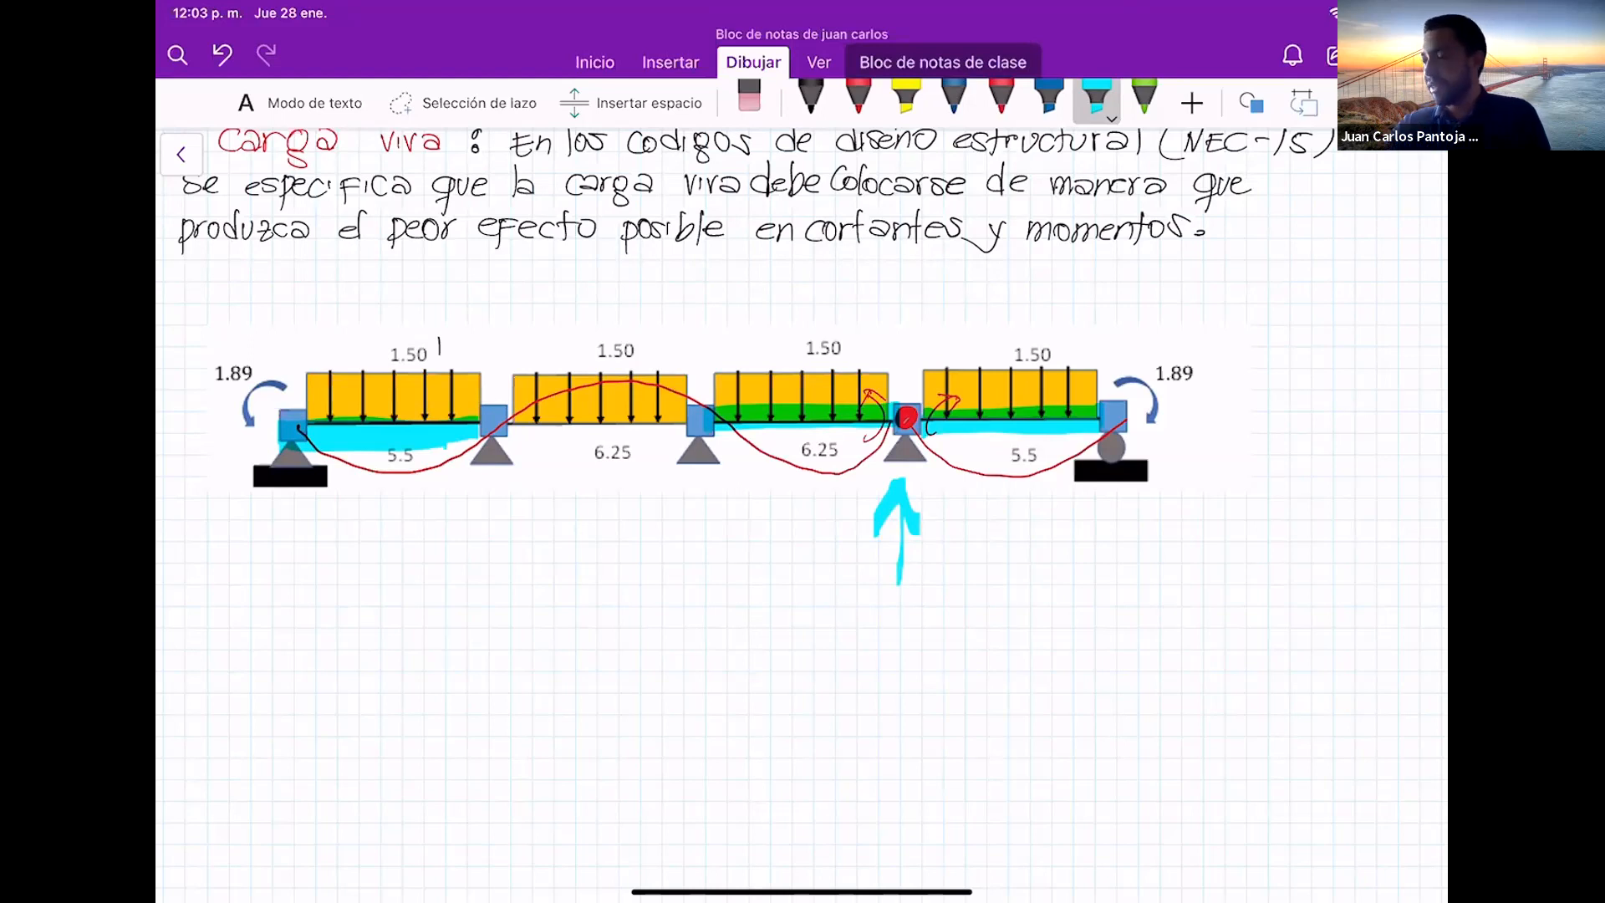
click(749, 101)
mouse_move(294, 434)
mouse_down()
mouse_move(544, 433)
mouse_move(1022, 391)
mouse_move(1157, 433)
mouse_up()
click(899, 531)
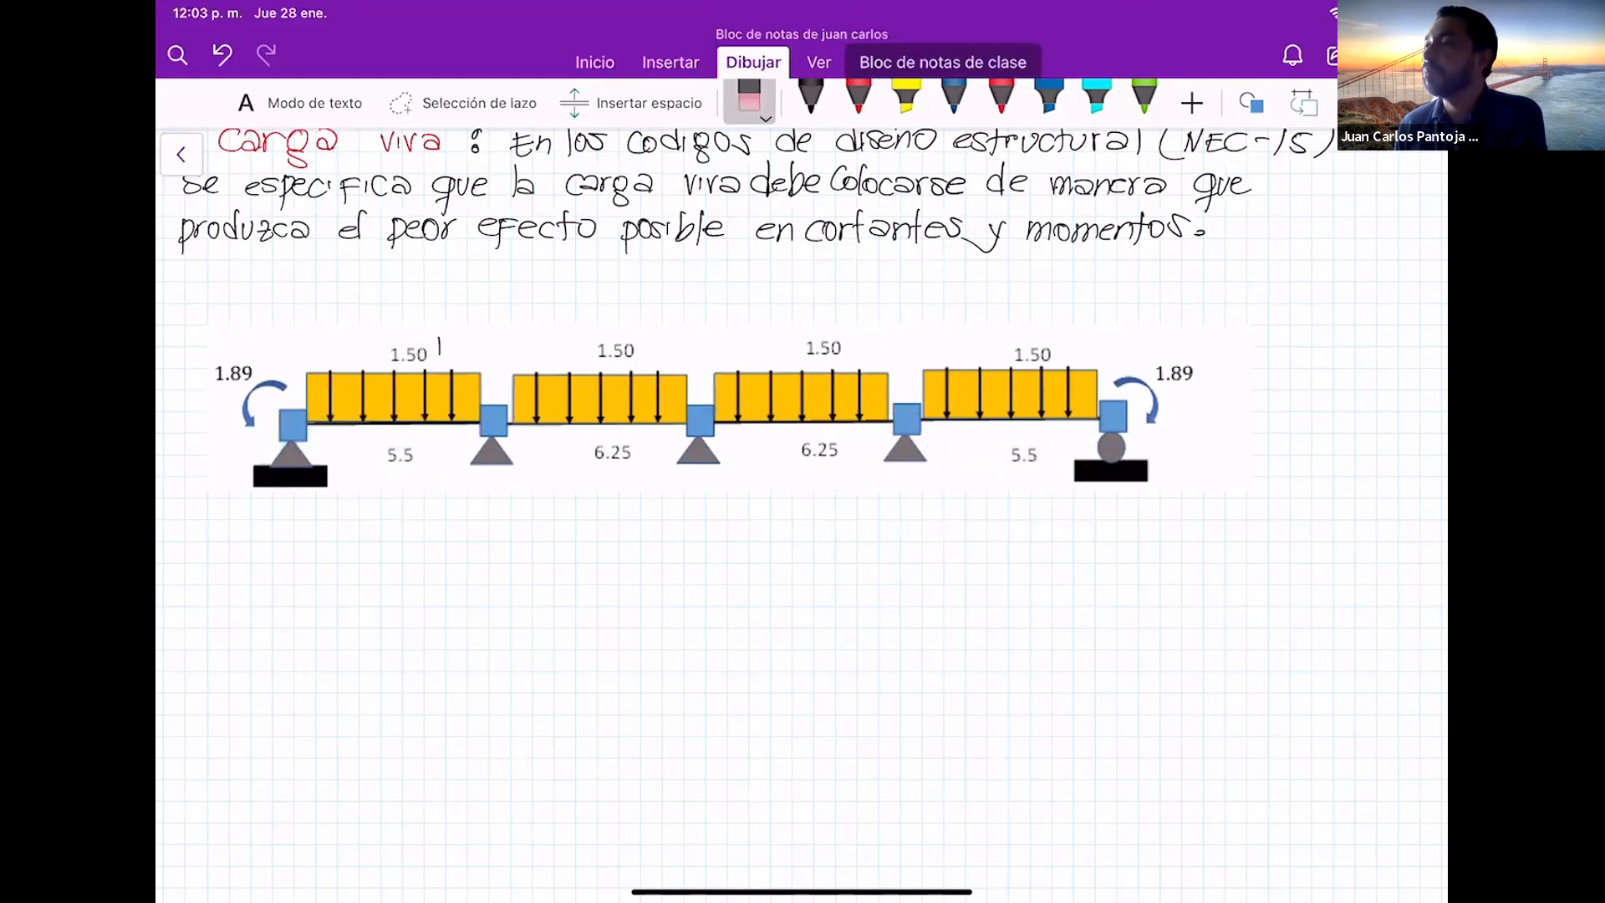
Write the red label L1 above the beam diagram that has all four spans loaded
click(1002, 99)
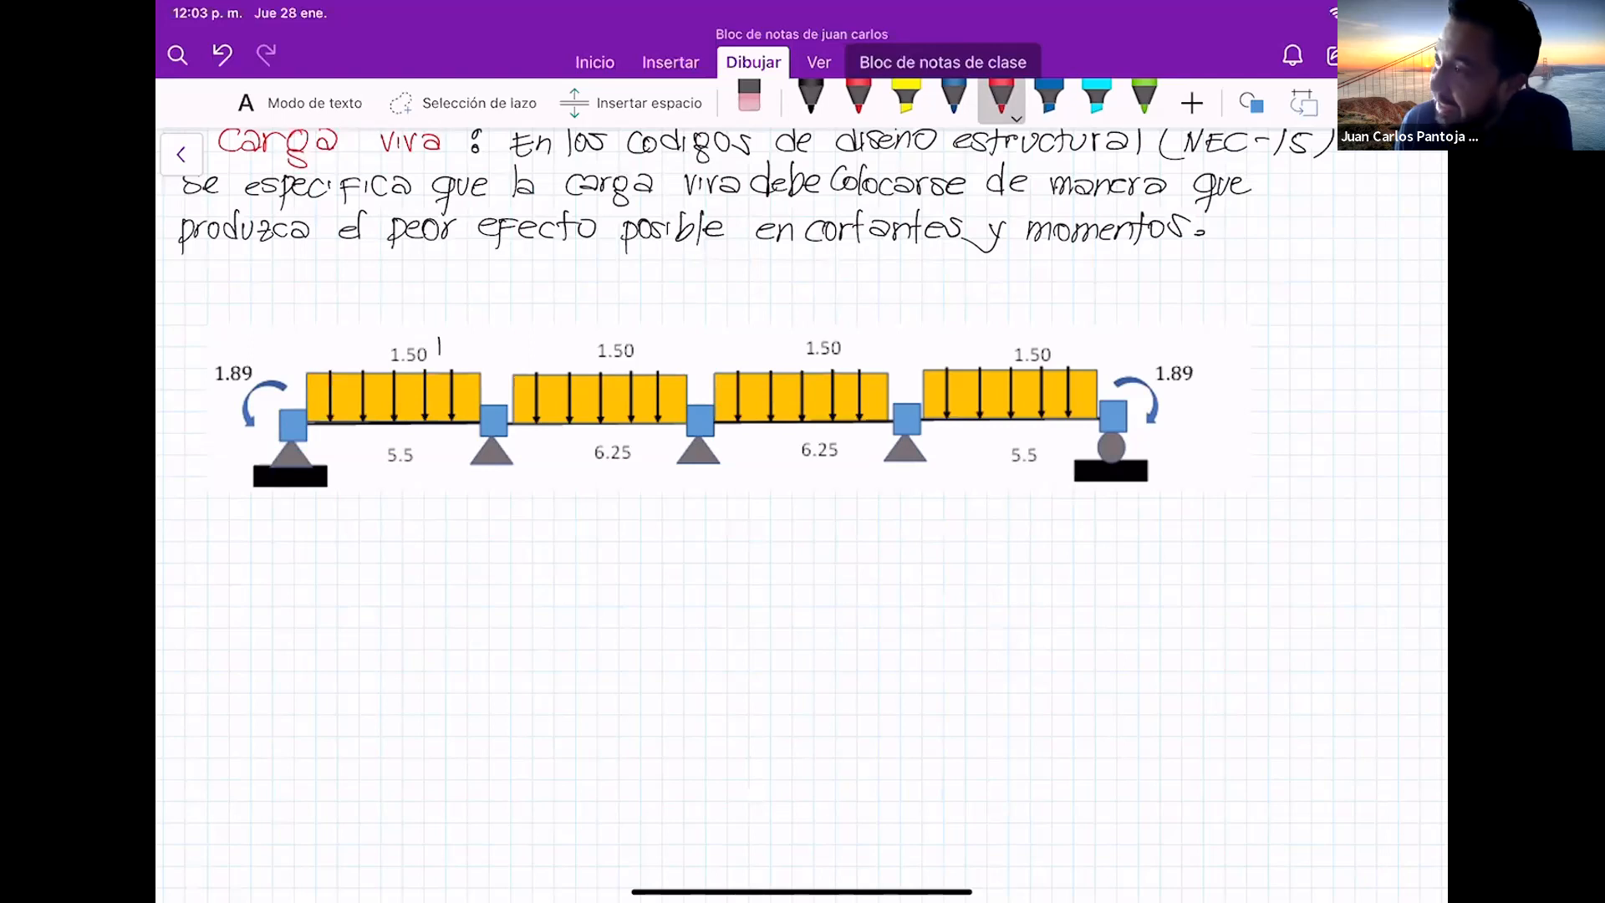
mouse_move(215, 272)
mouse_down()
mouse_move(215, 298)
mouse_move(247, 298)
mouse_up()
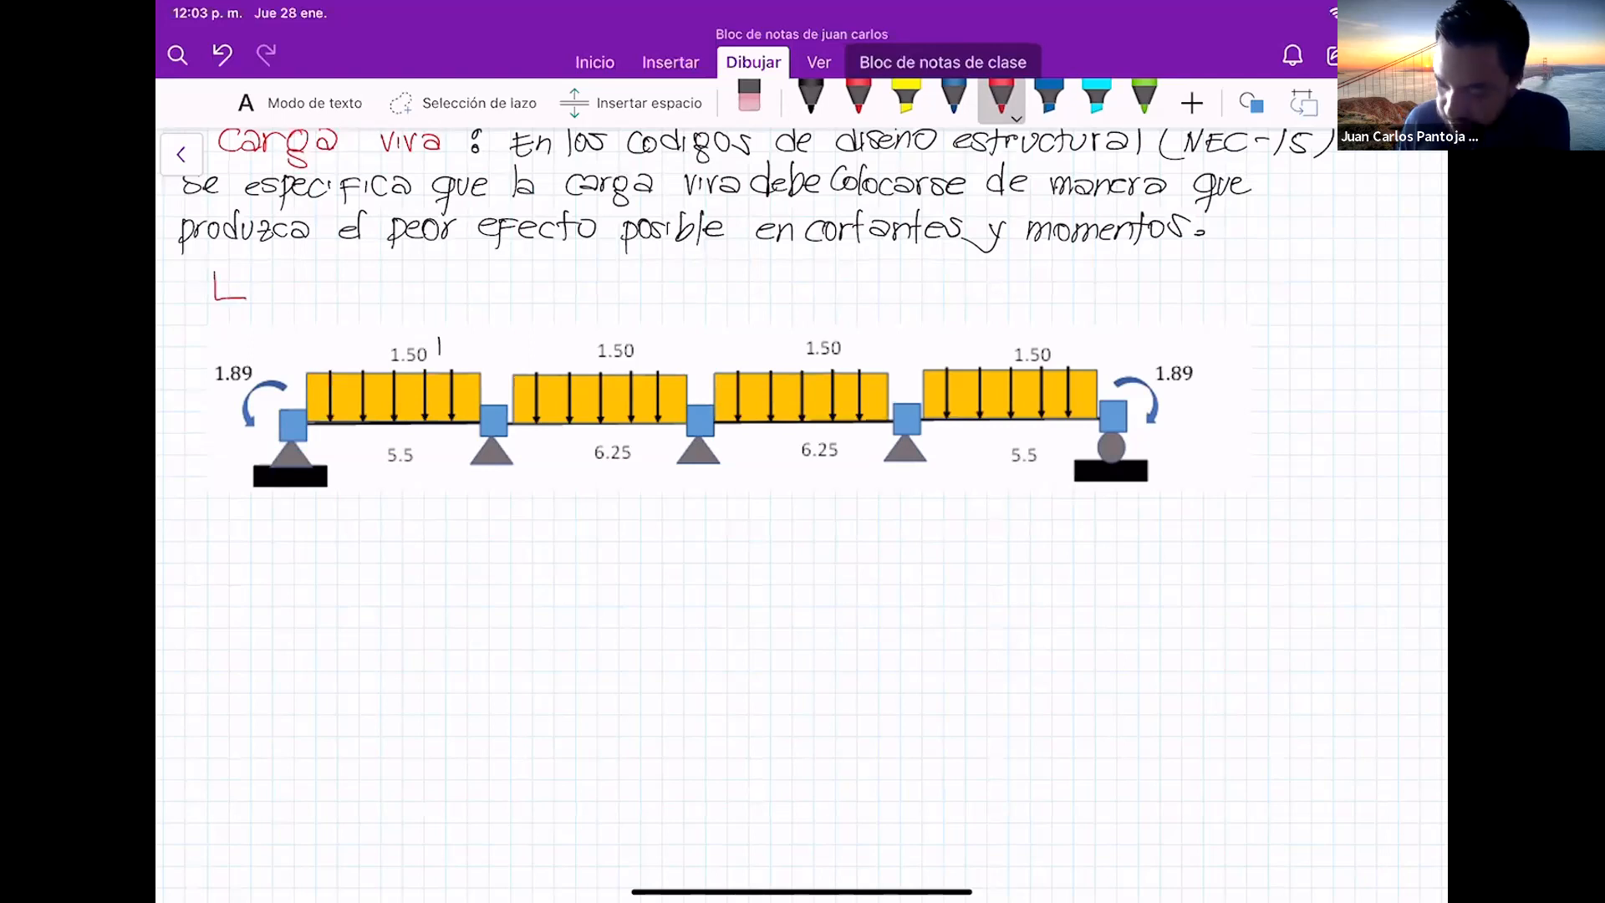
ctrl+scroll(669, 418, down, 3)
scroll(669, 418, up, 3)
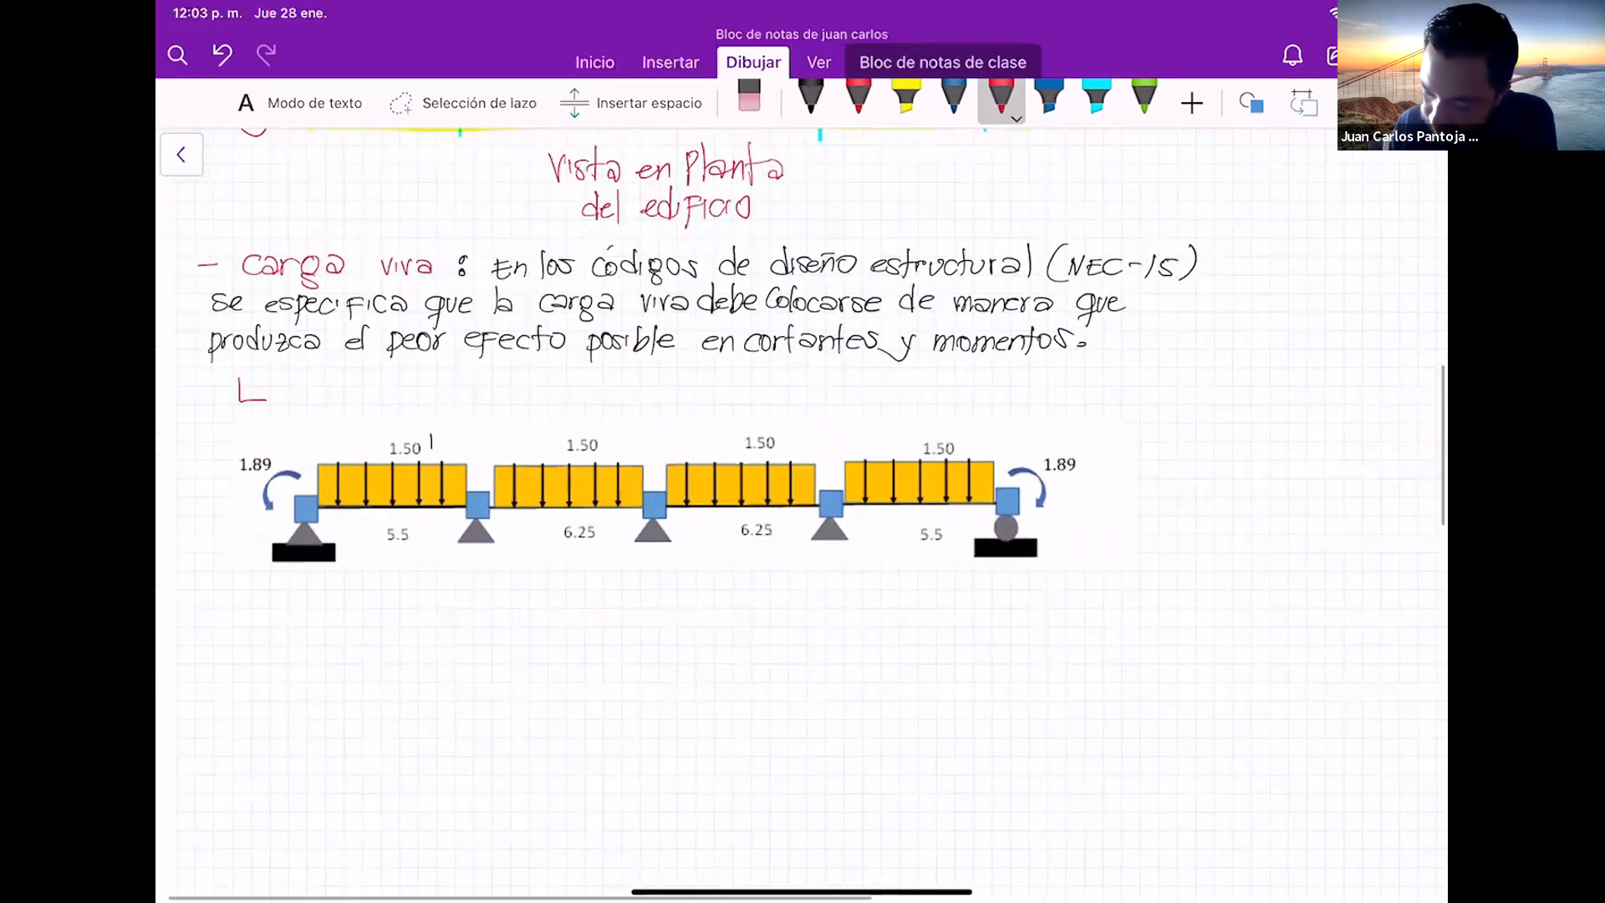
drag(280, 373, 293, 403)
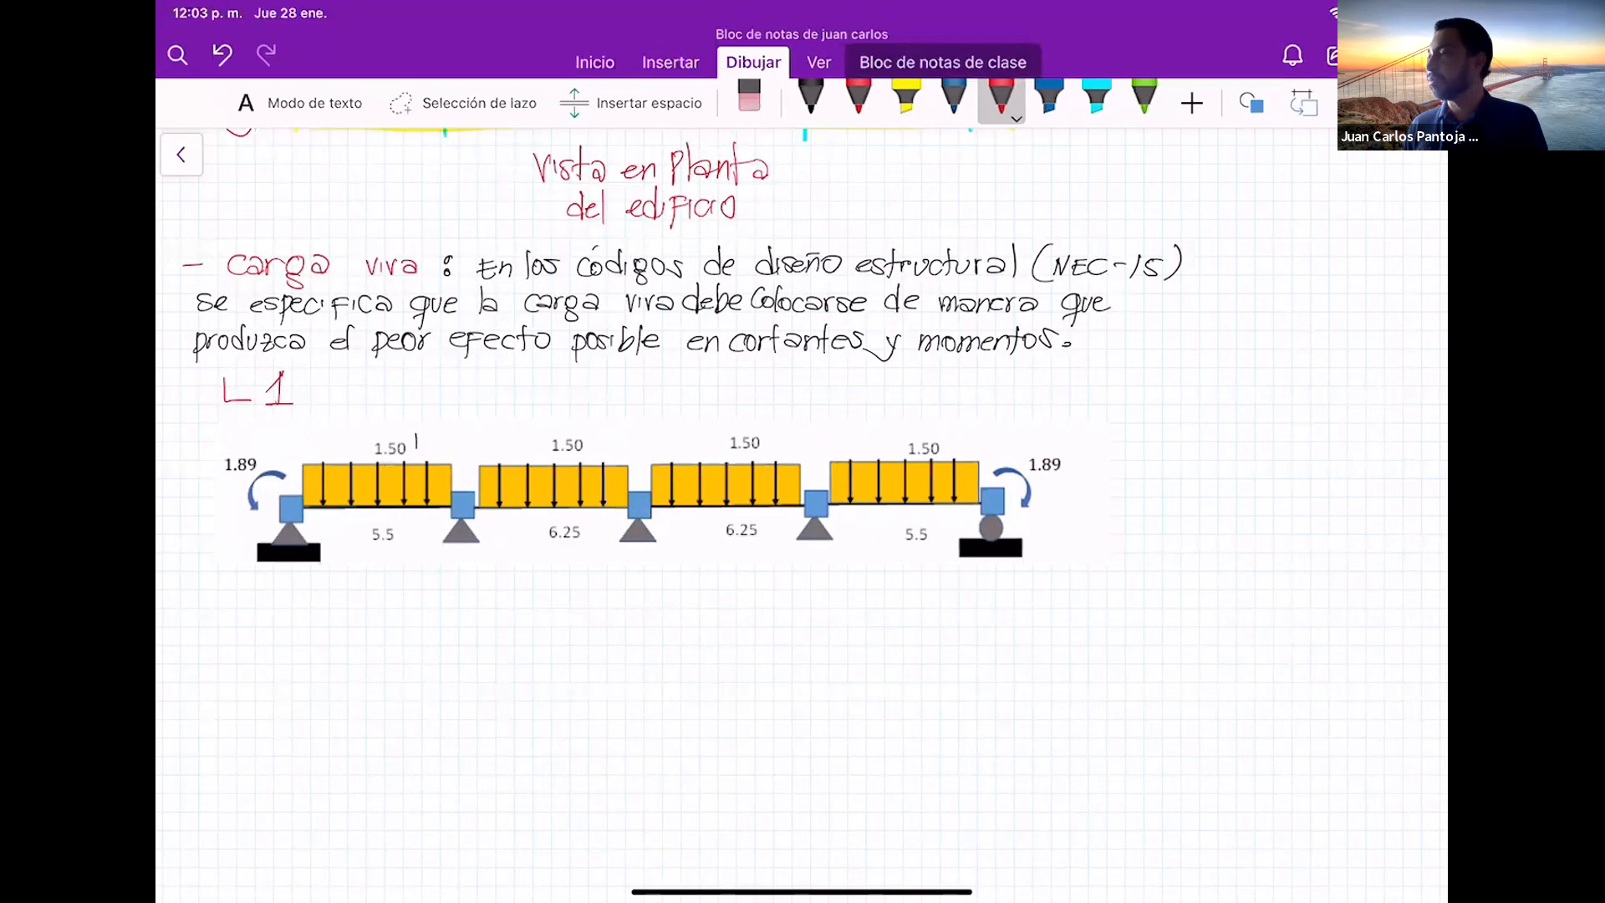
Label in red the case loading the first and third spans L2 and the case loading the second and fourth spans L3
mouse_move(211, 599)
mouse_down()
mouse_move(225, 633)
mouse_move(266, 623)
mouse_up()
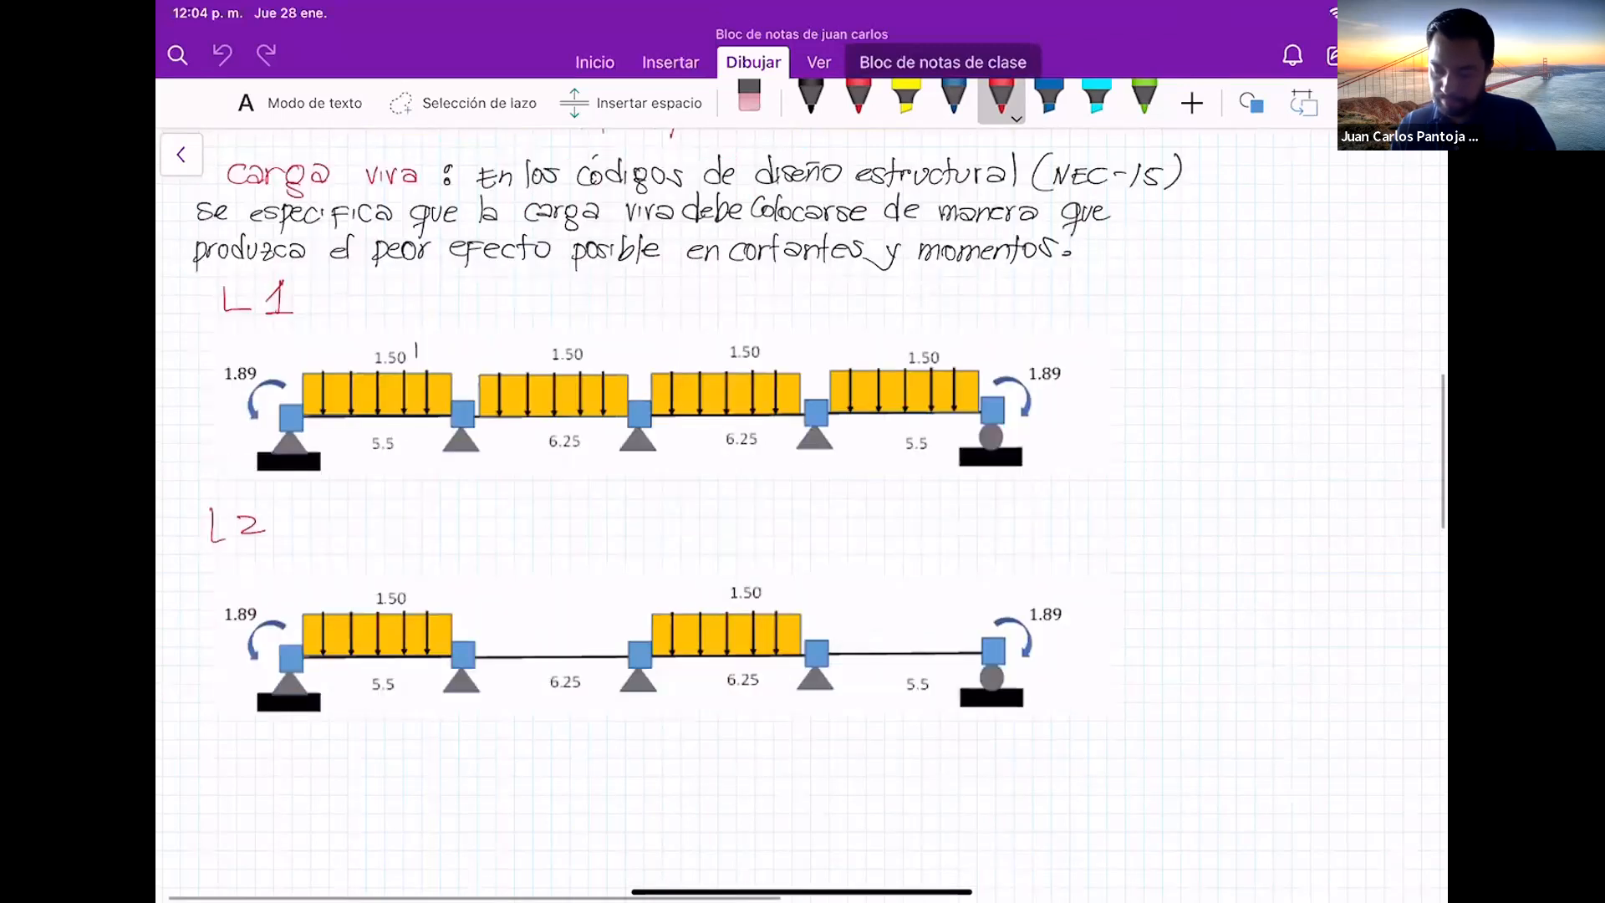
scroll(644, 535, down, 1)
click(859, 99)
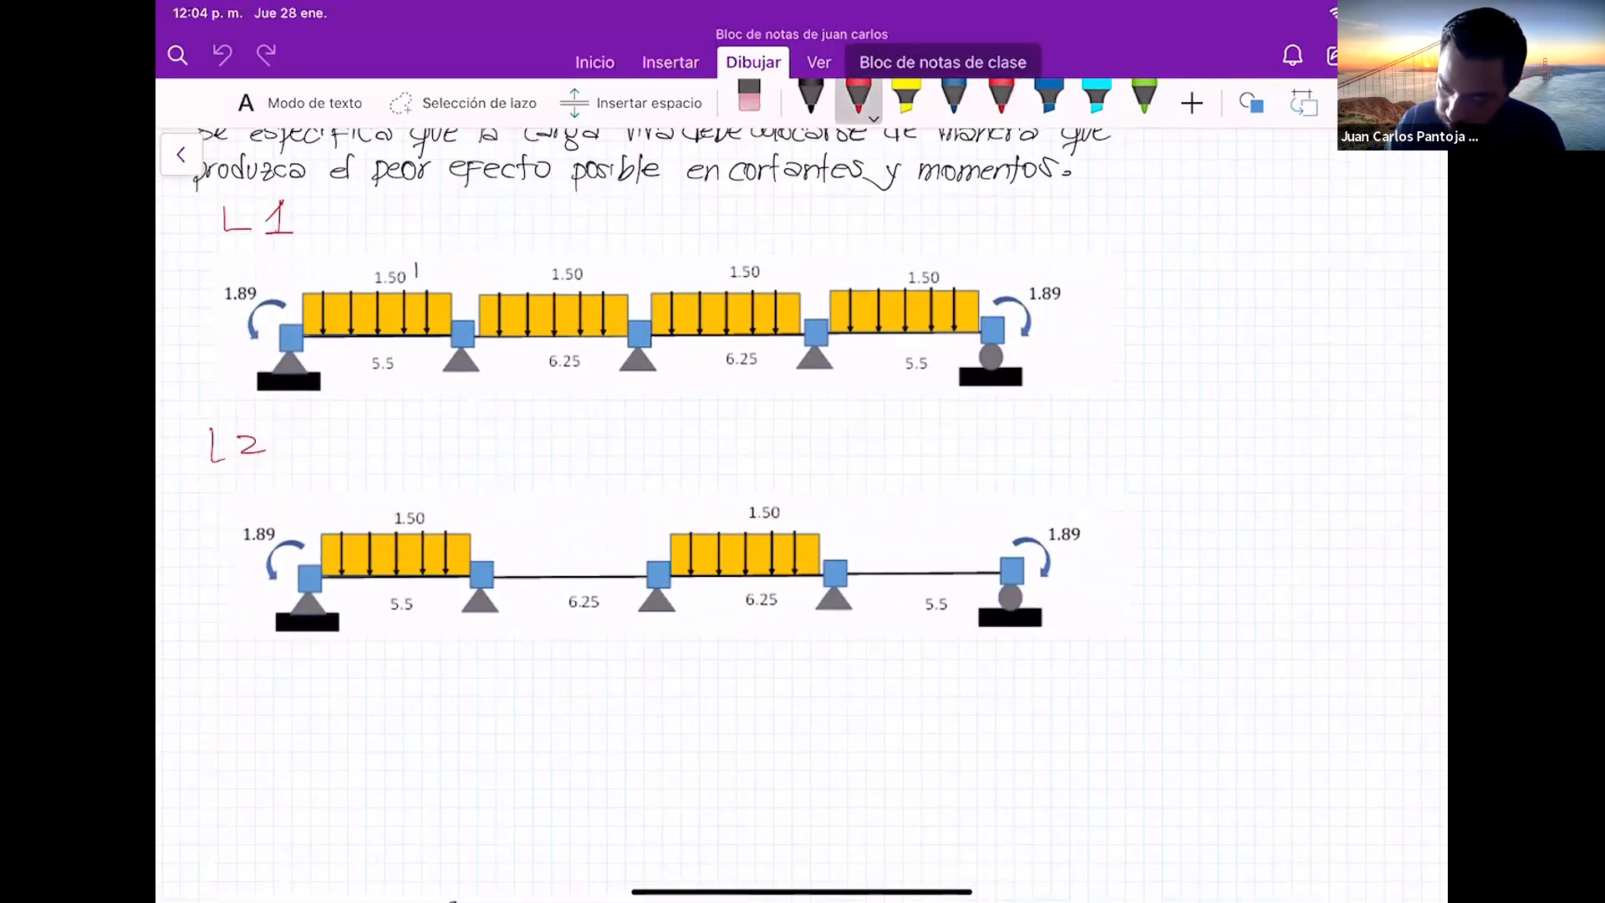
drag(217, 658, 241, 681)
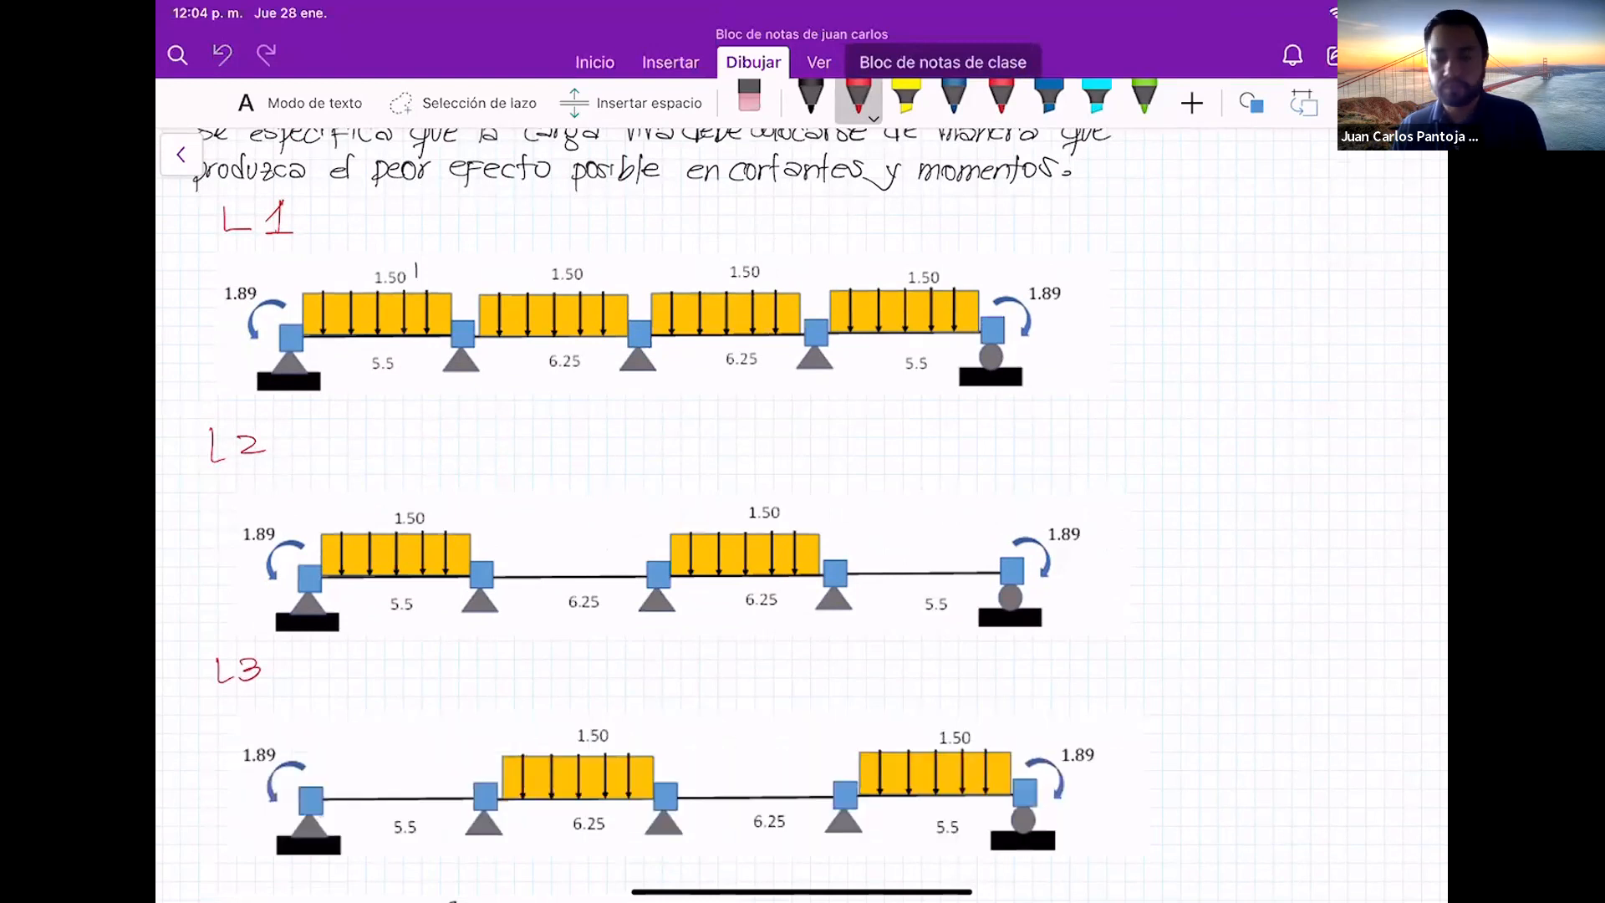
Write the red label L4 below the L3 diagram for the case loading only the two middle spans
scroll(807, 515, down, 1)
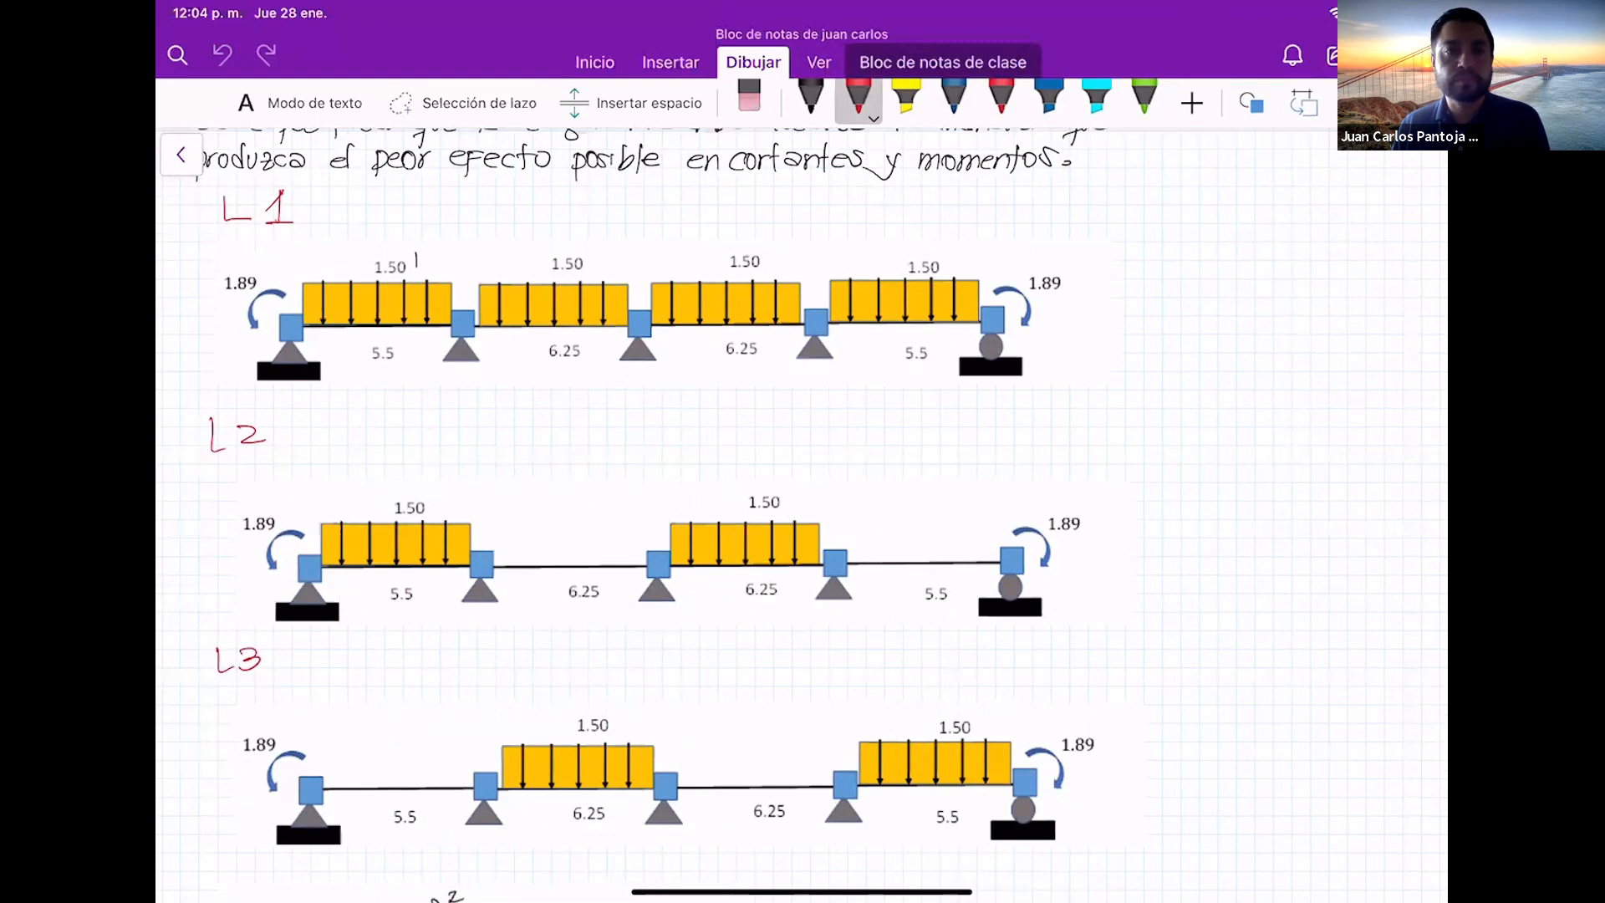
scroll(824, 484, down, 2)
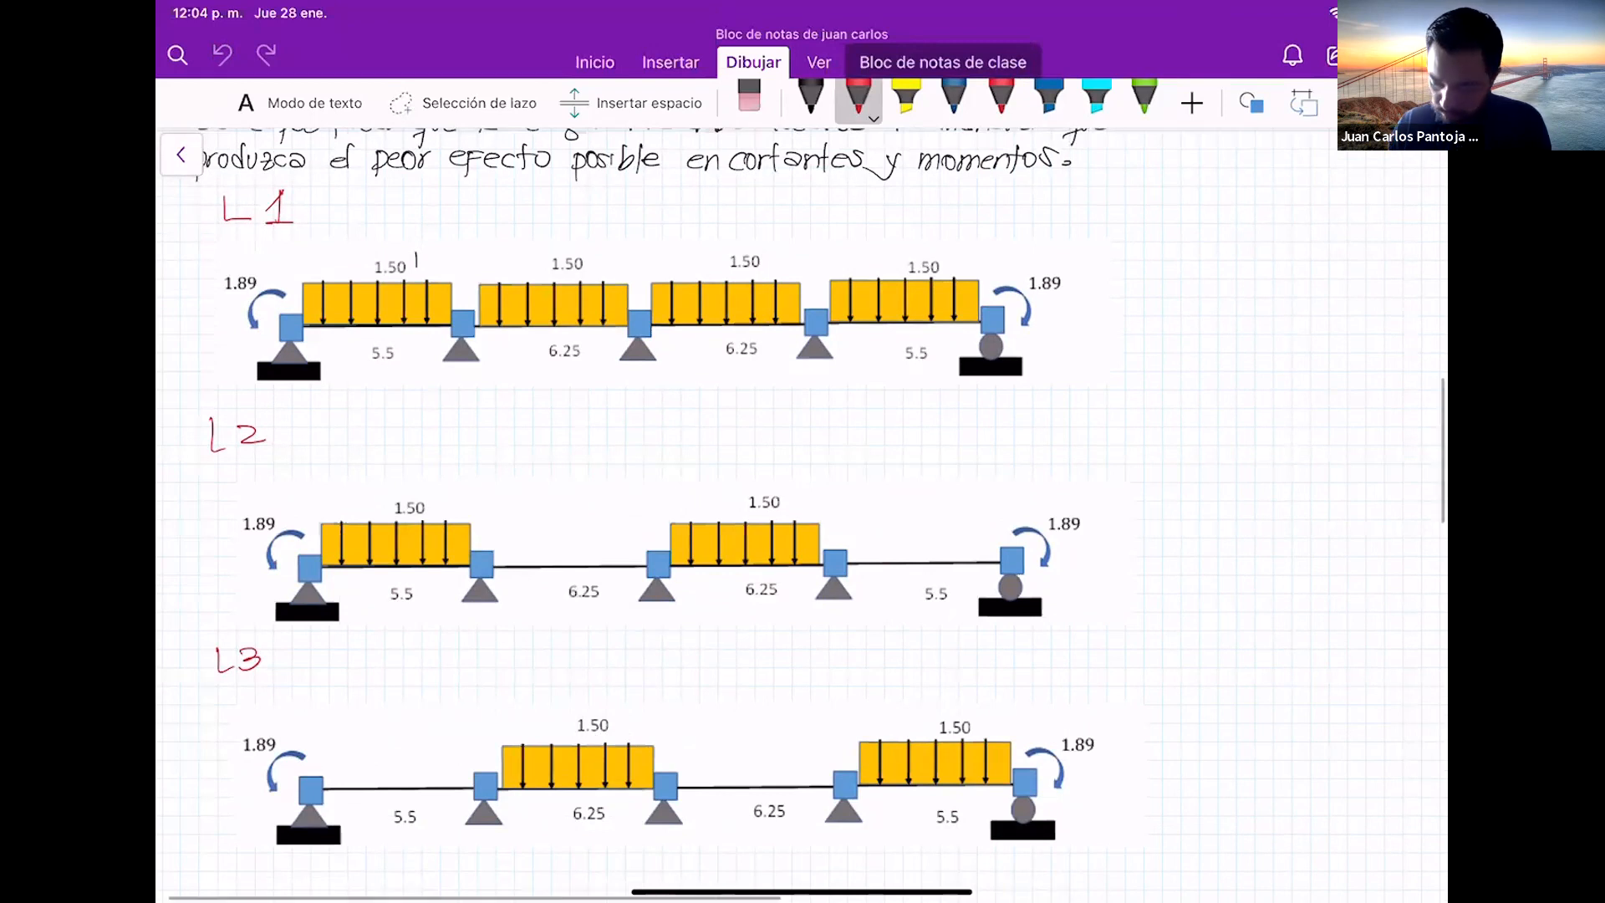
drag(215, 701, 228, 723)
drag(245, 699, 257, 726)
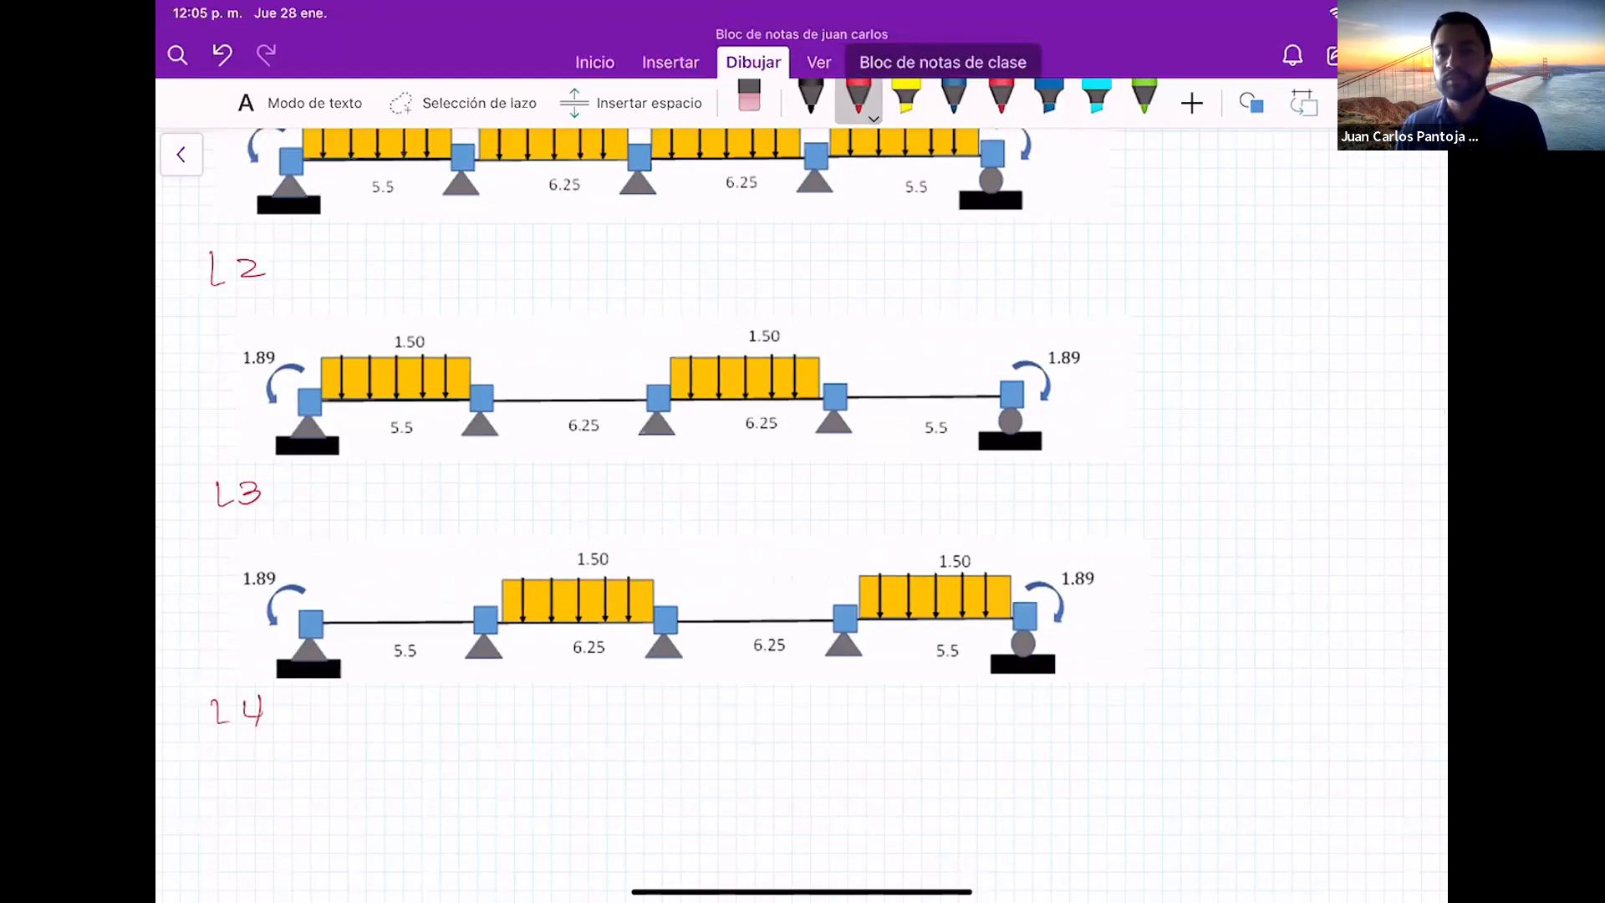
scroll(801, 515, down, 3)
ctrl+scroll(801, 514, down, 3)
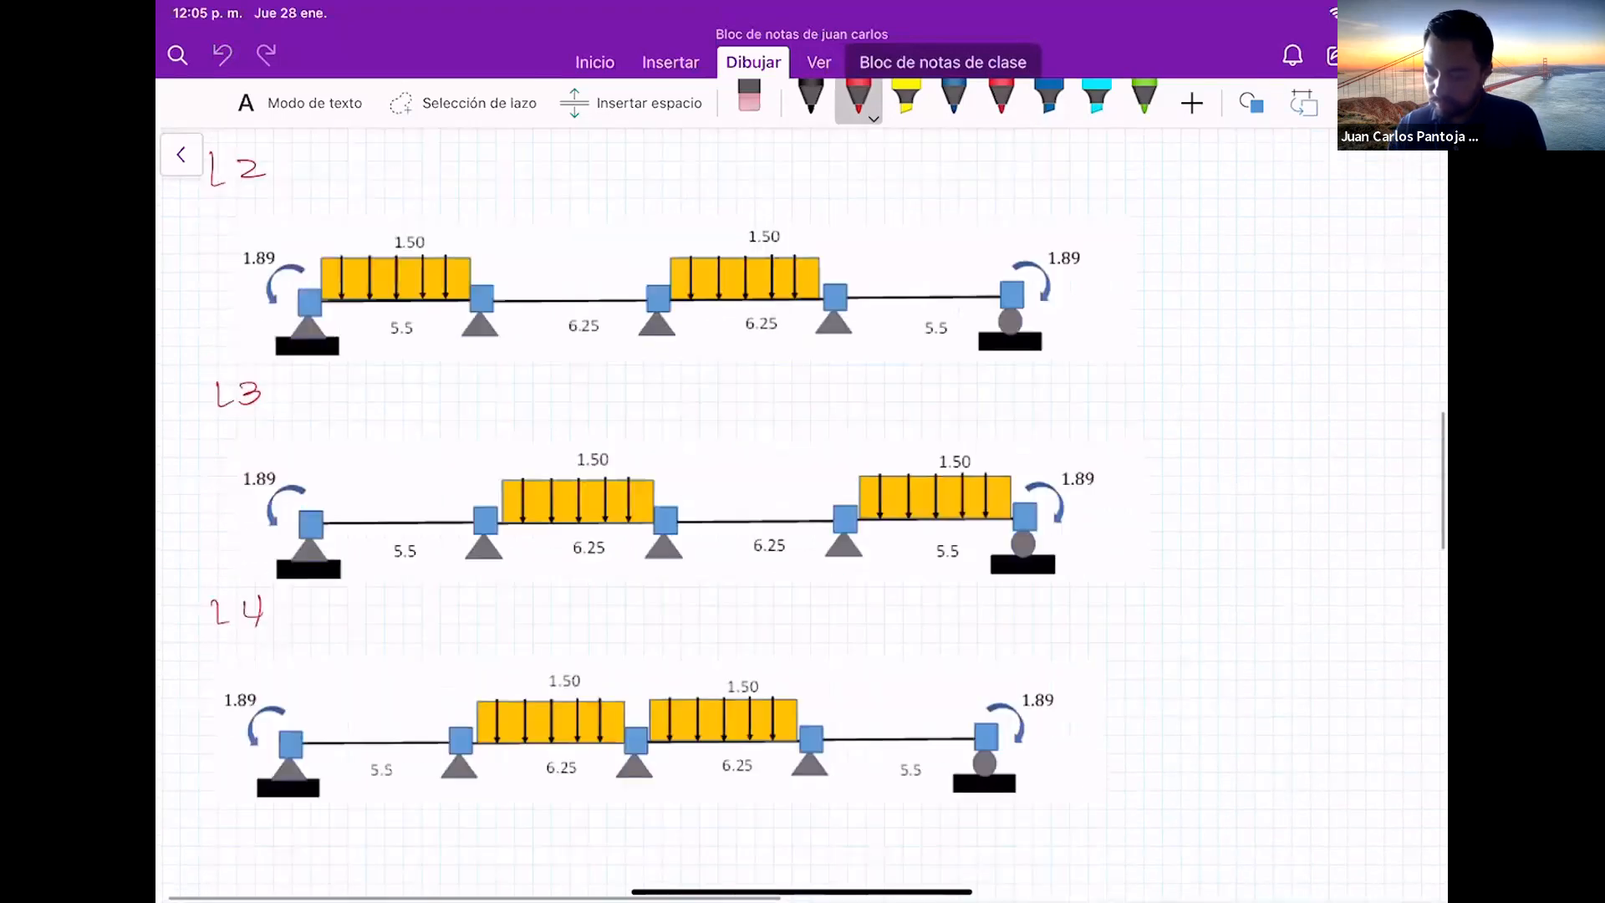
Review the problem statement at the beginning of the note and the live-load cases L1 to L4
scroll(568, 501, up, 3)
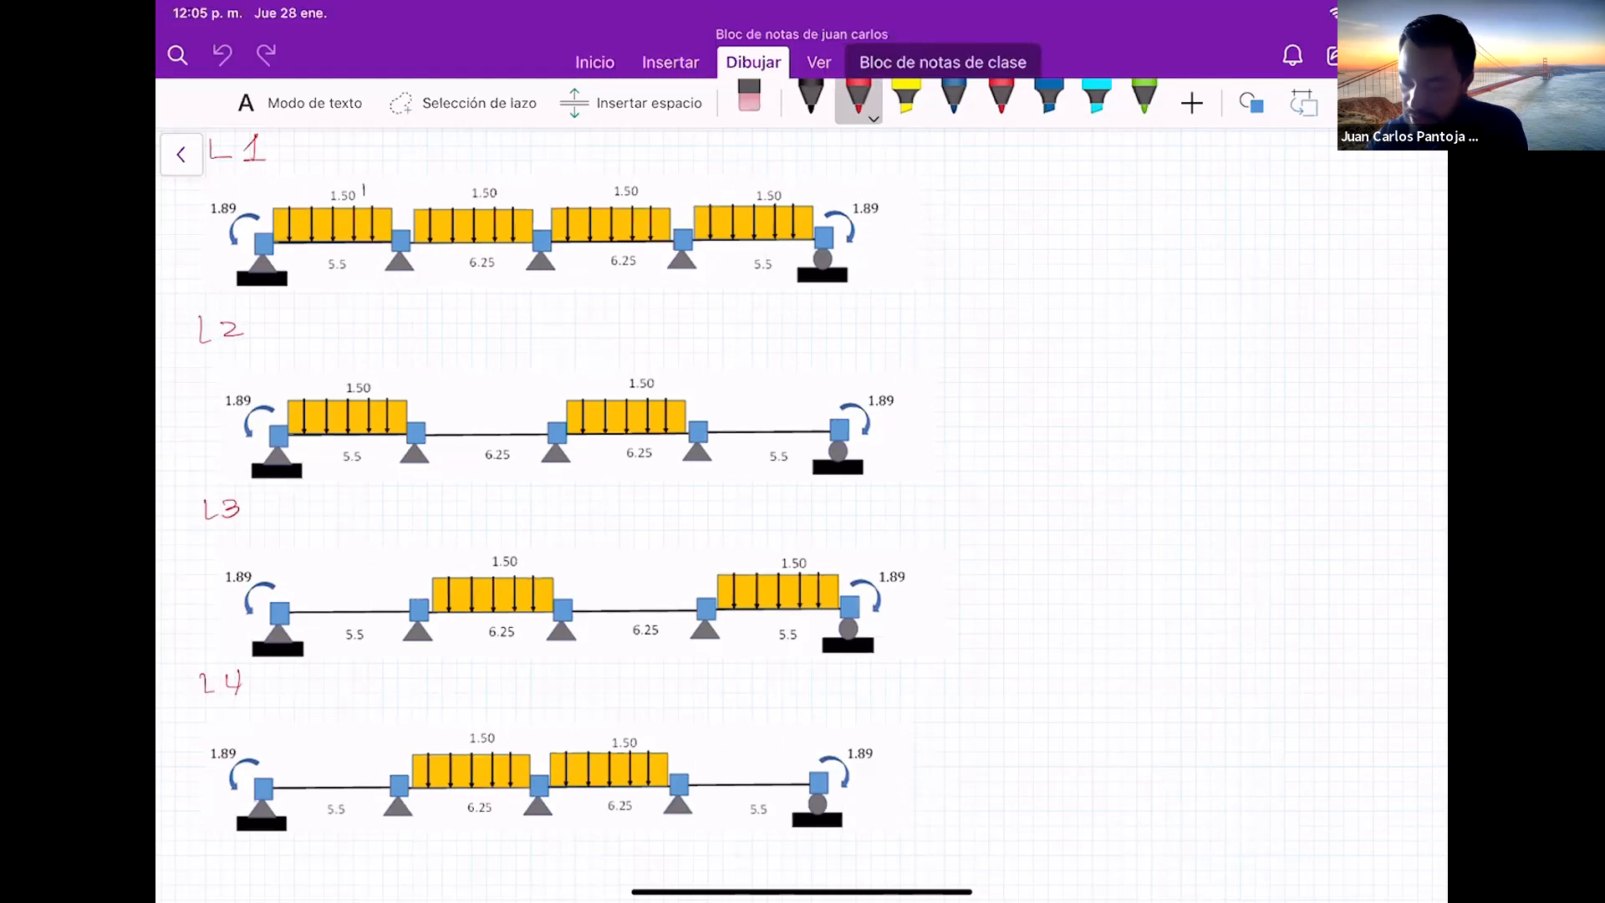
scroll(803, 502, up, 5)
scroll(803, 502, up, 10)
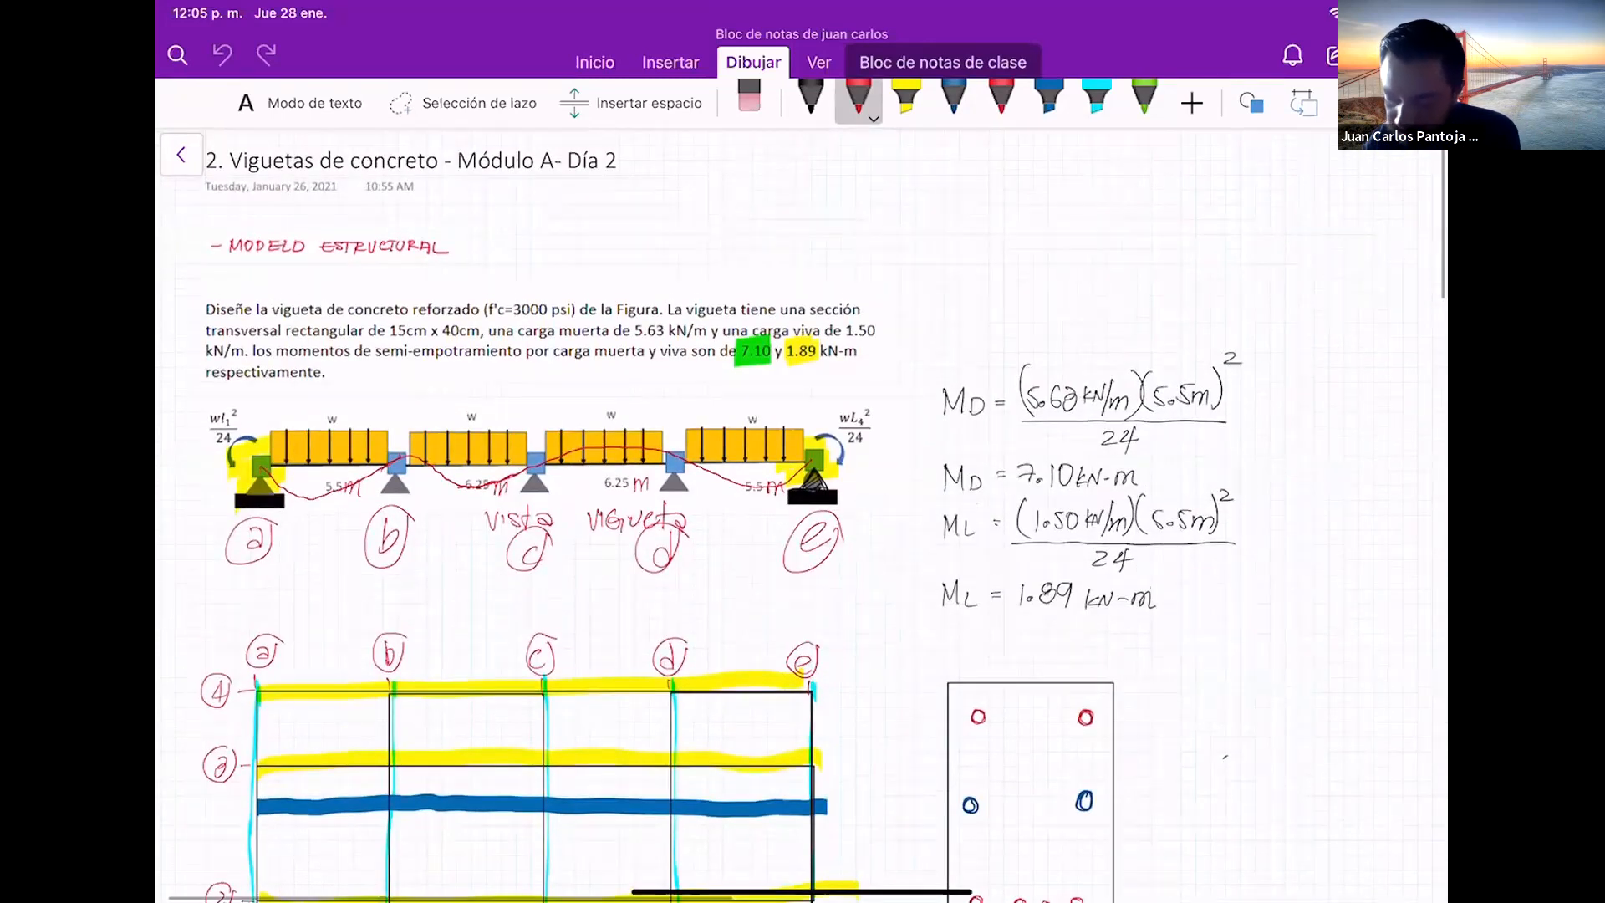
scroll(803, 502, down, 10)
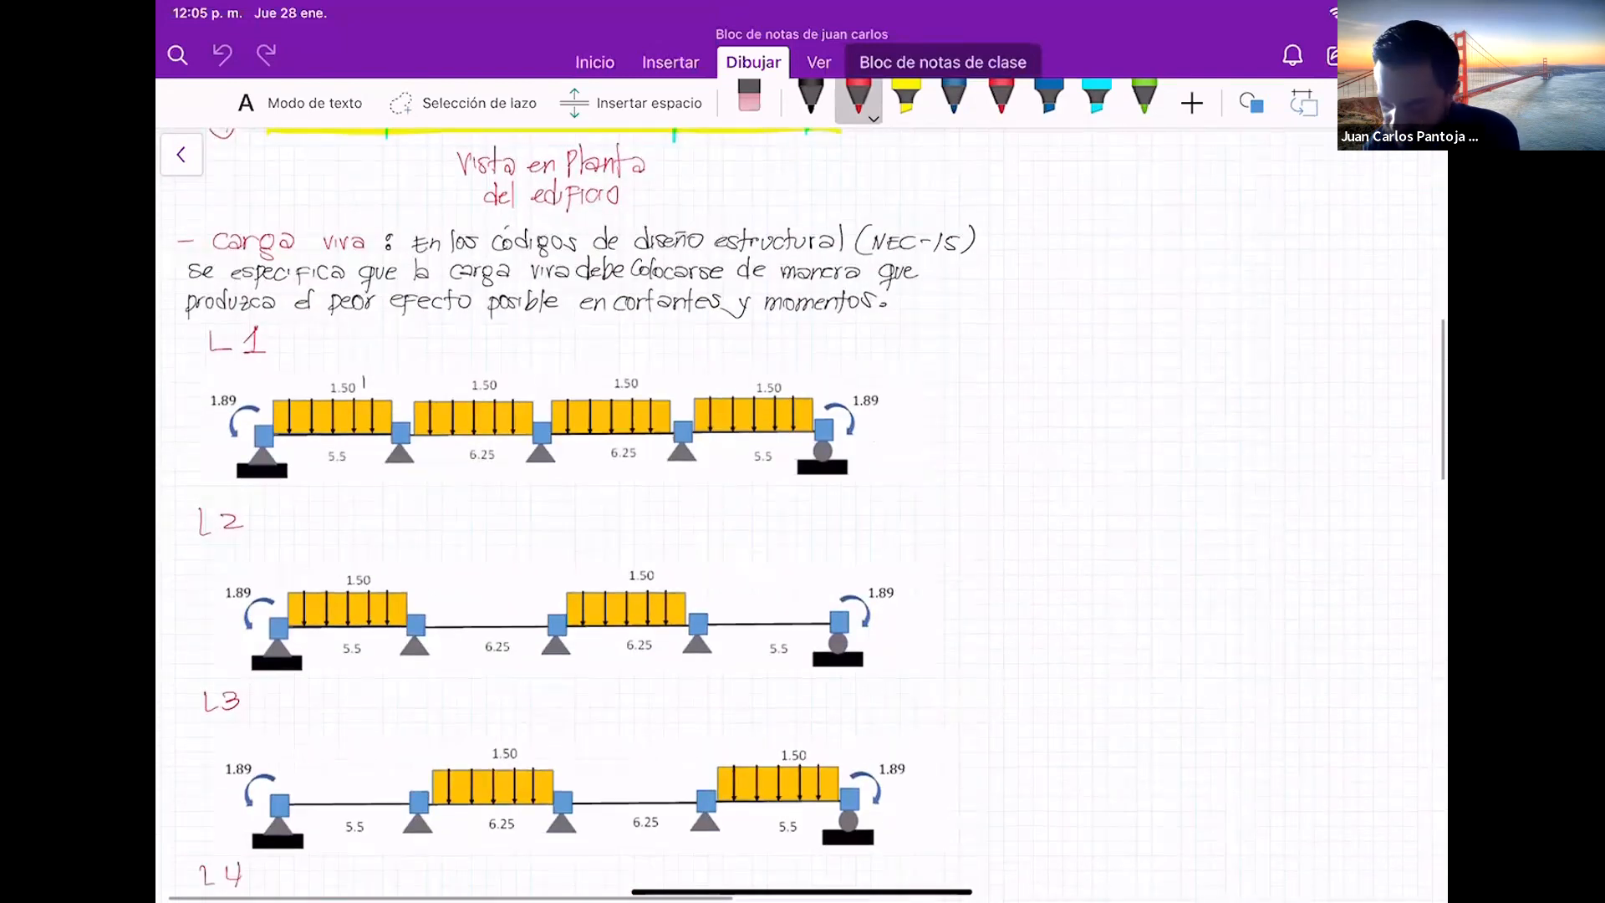
ctrl+scroll(634, 630, up, 3)
scroll(818, 515, down, 2)
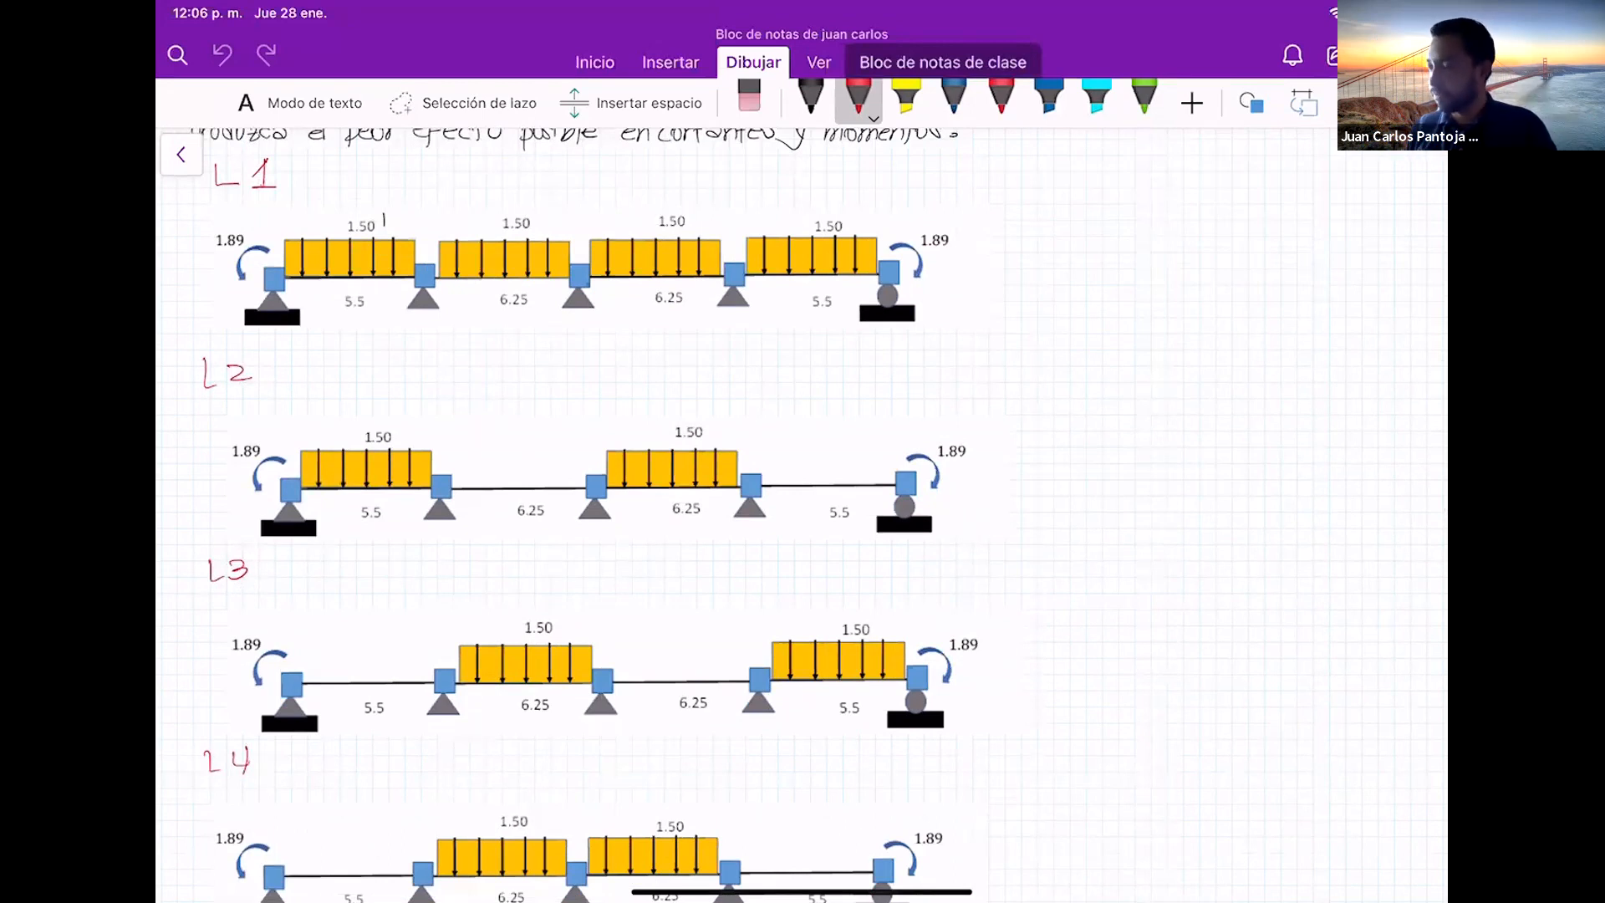
ctrl+scroll(585, 501, down, 3)
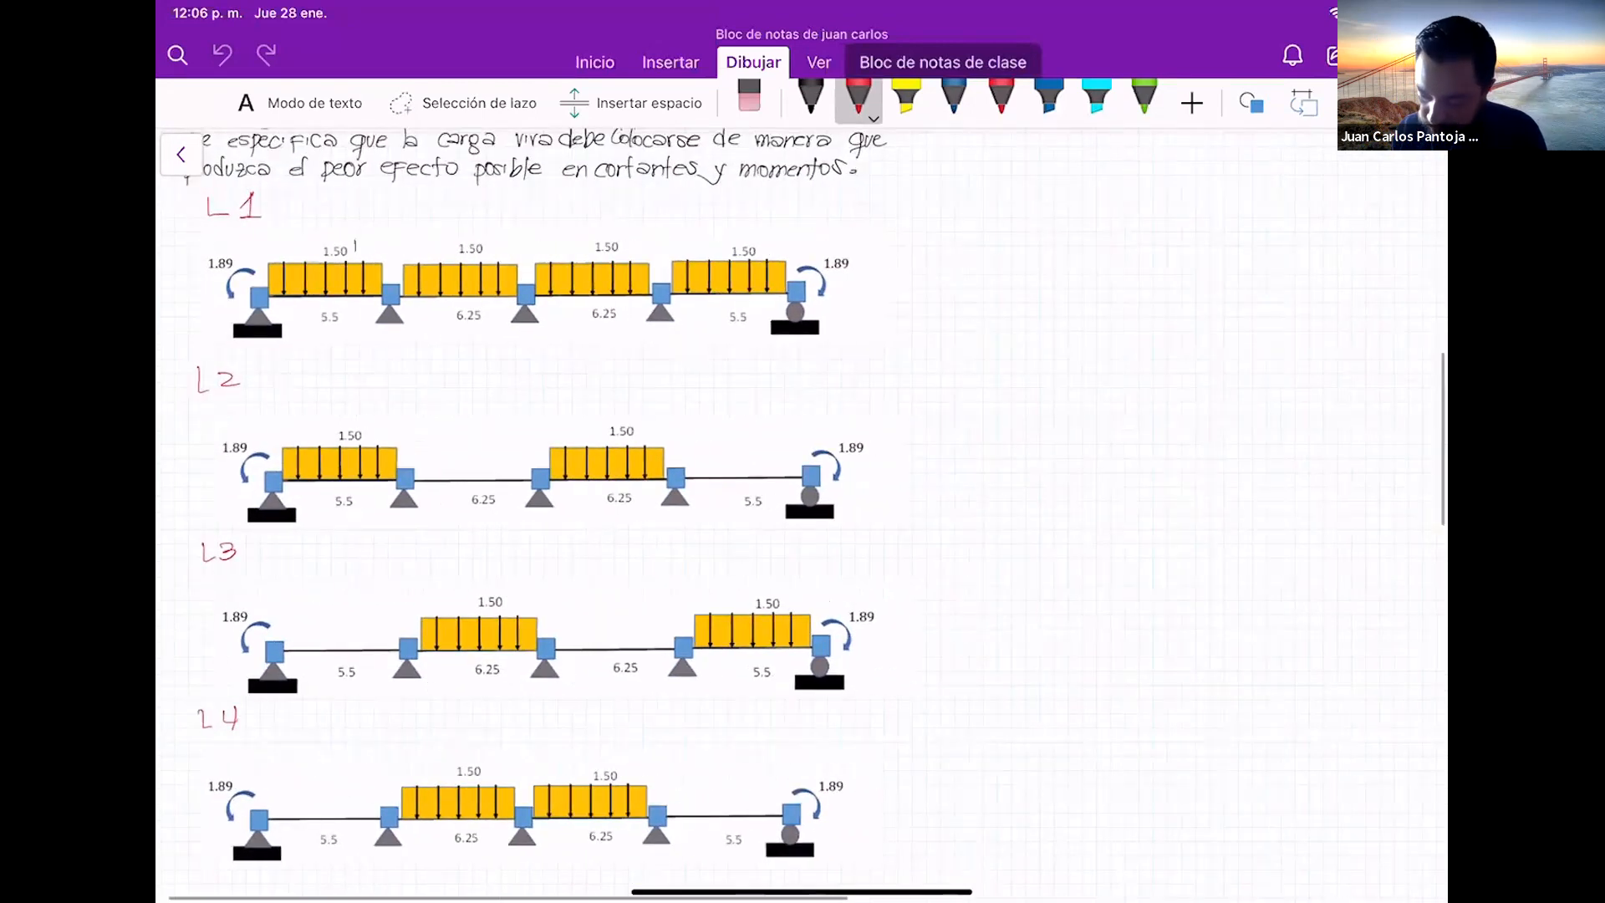
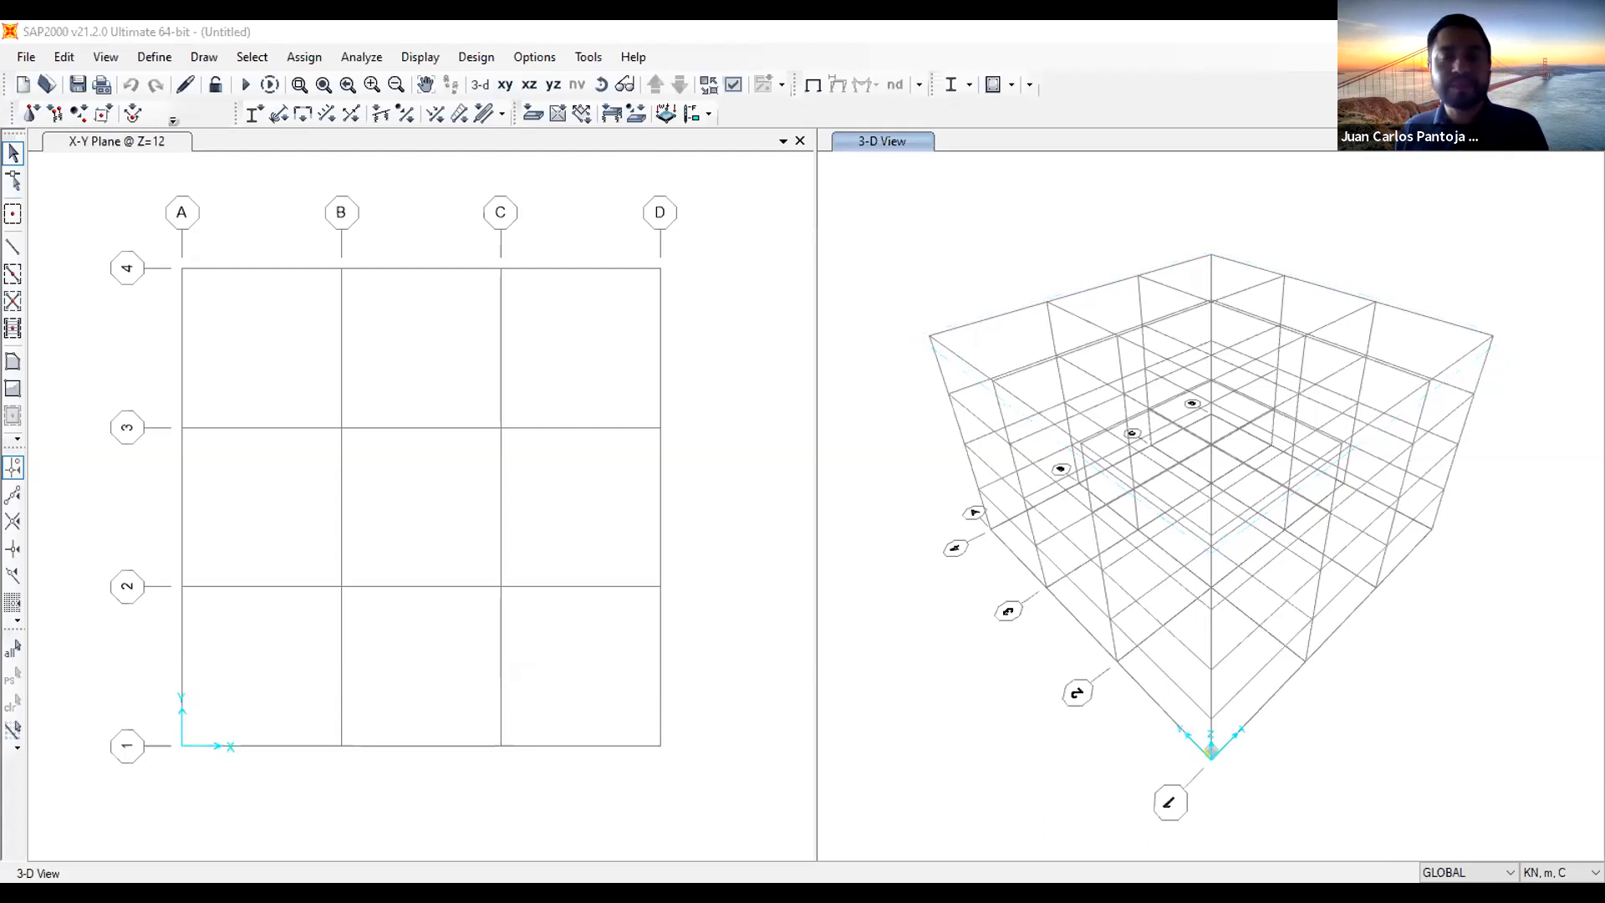
In SAP2000, start a new model without saving the untitled one and choose KN, m, C as the default units
click(26, 57)
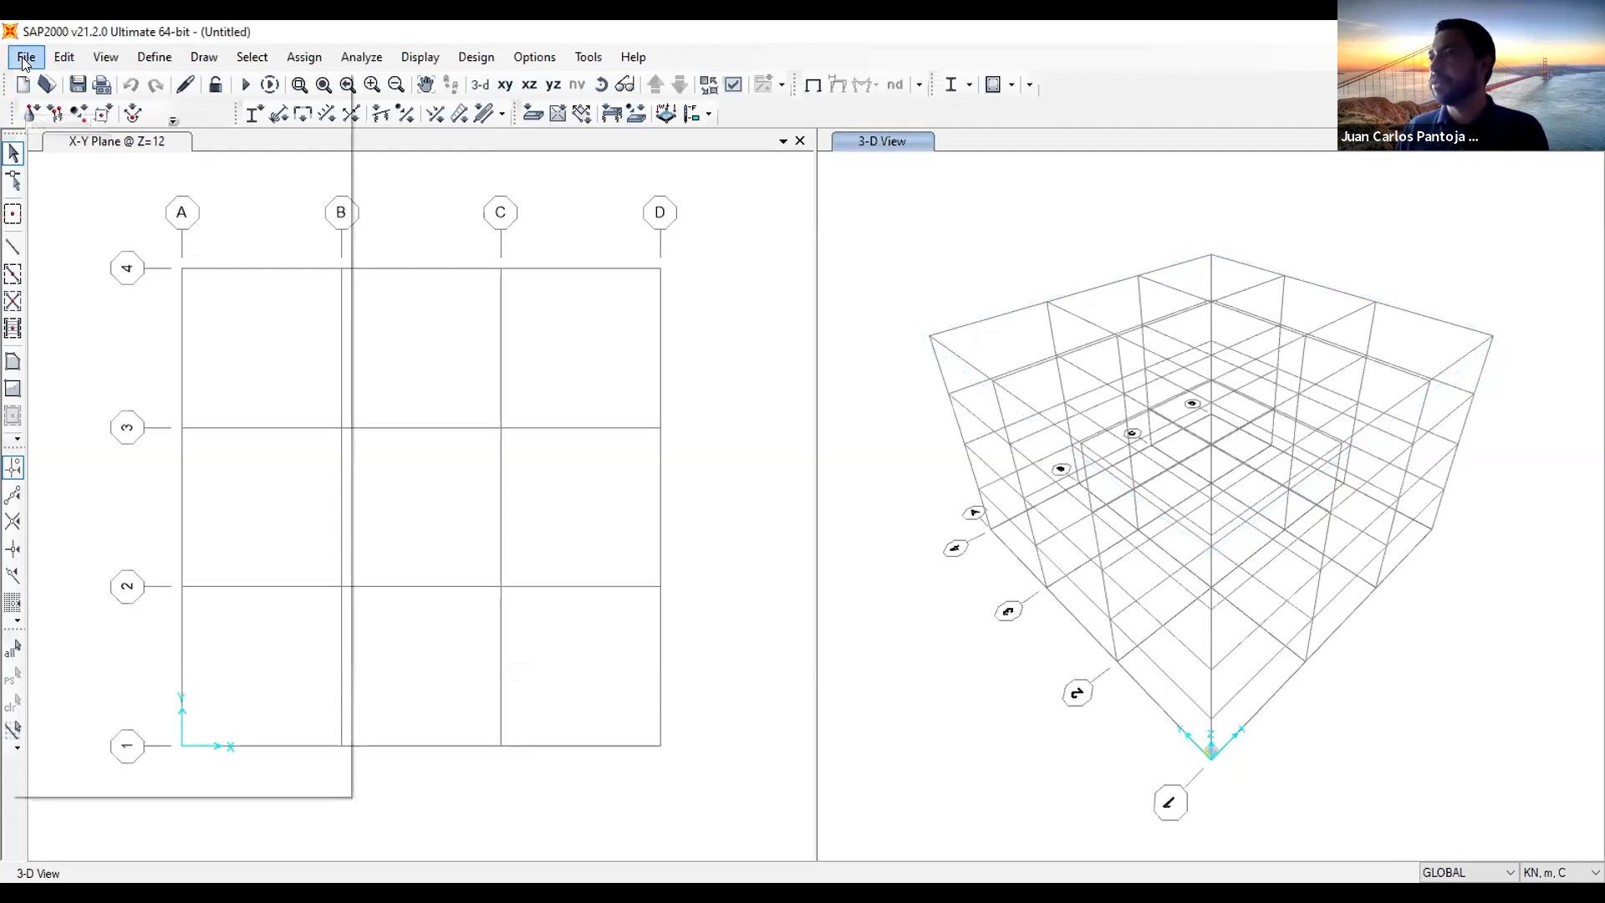
click(51, 83)
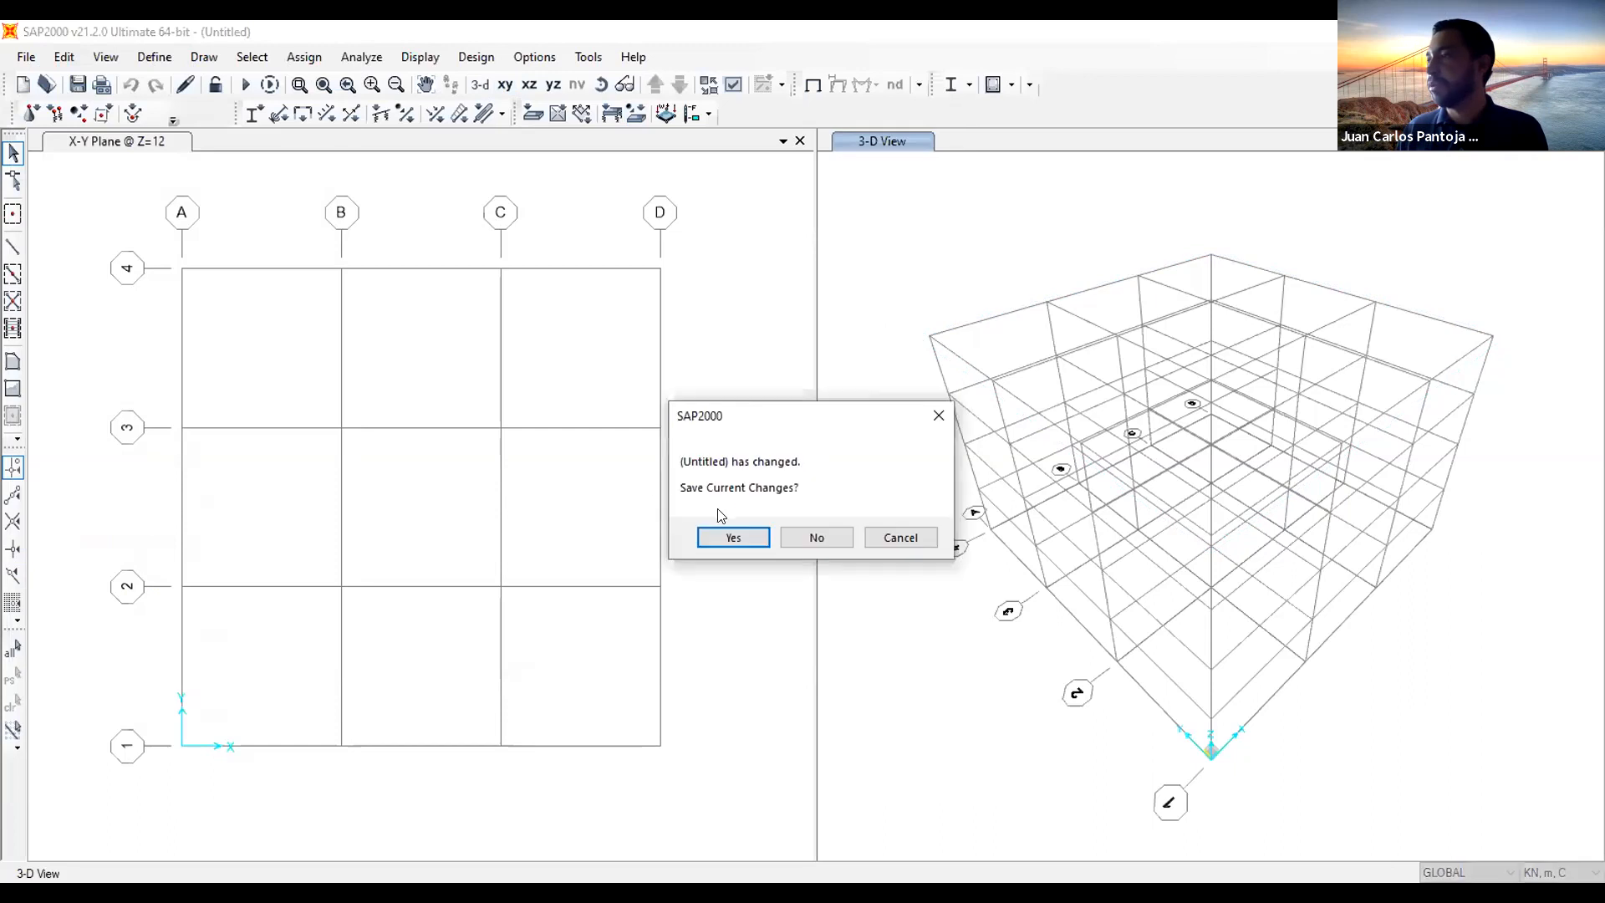
click(815, 538)
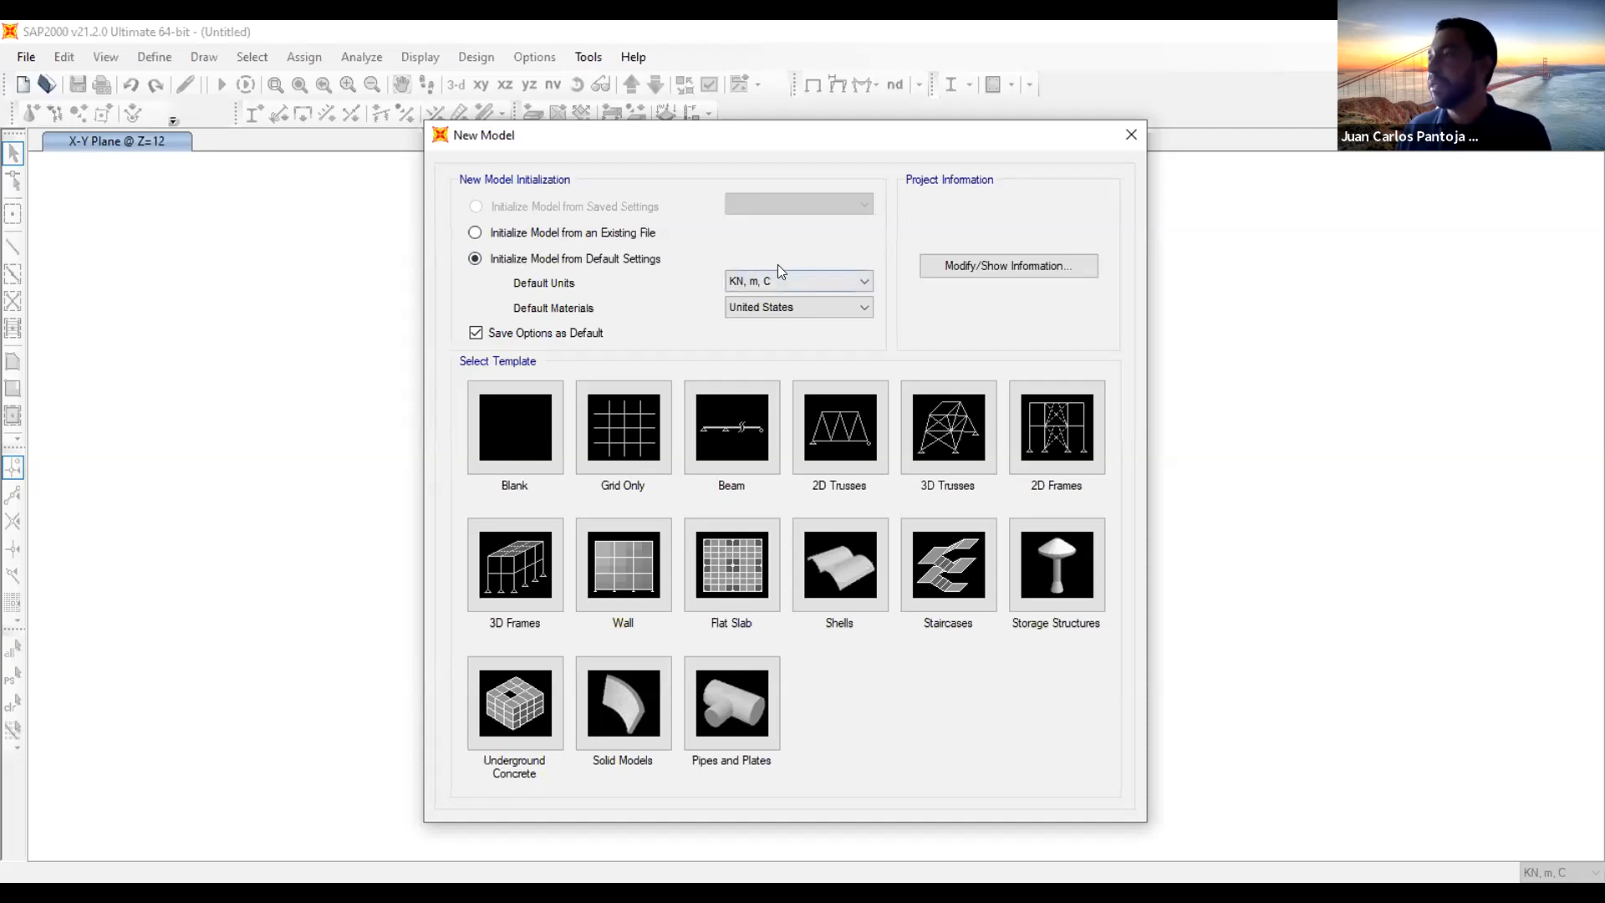
click(797, 282)
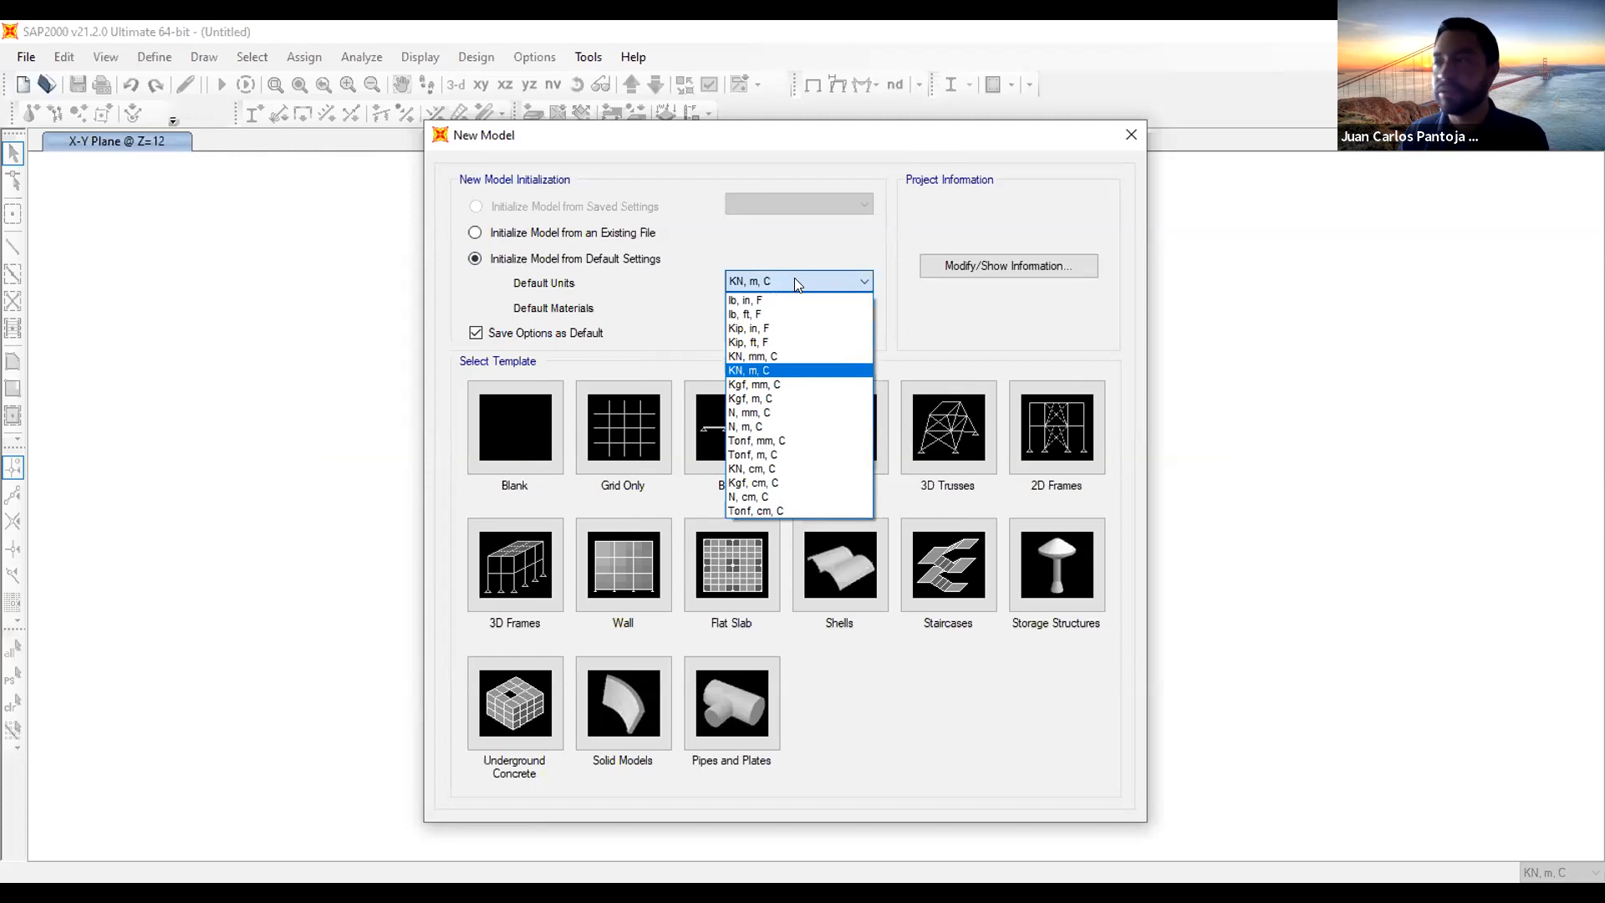
click(761, 370)
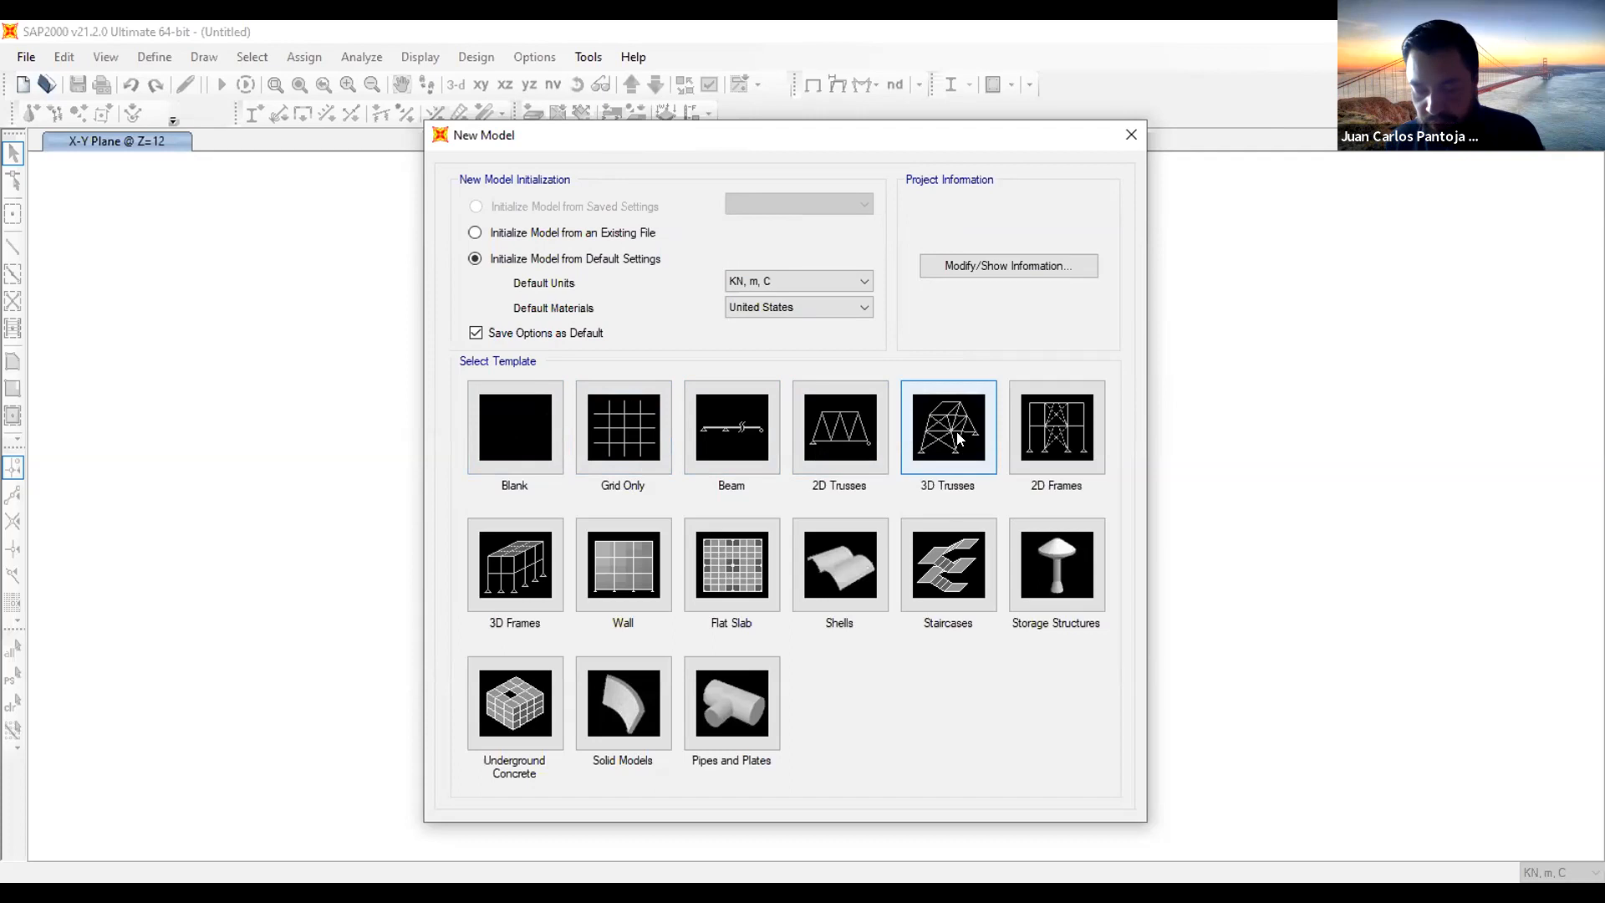
Create a beam from the Beam template with 4 spans, a span length of 5.50 m and no restraints
click(746, 431)
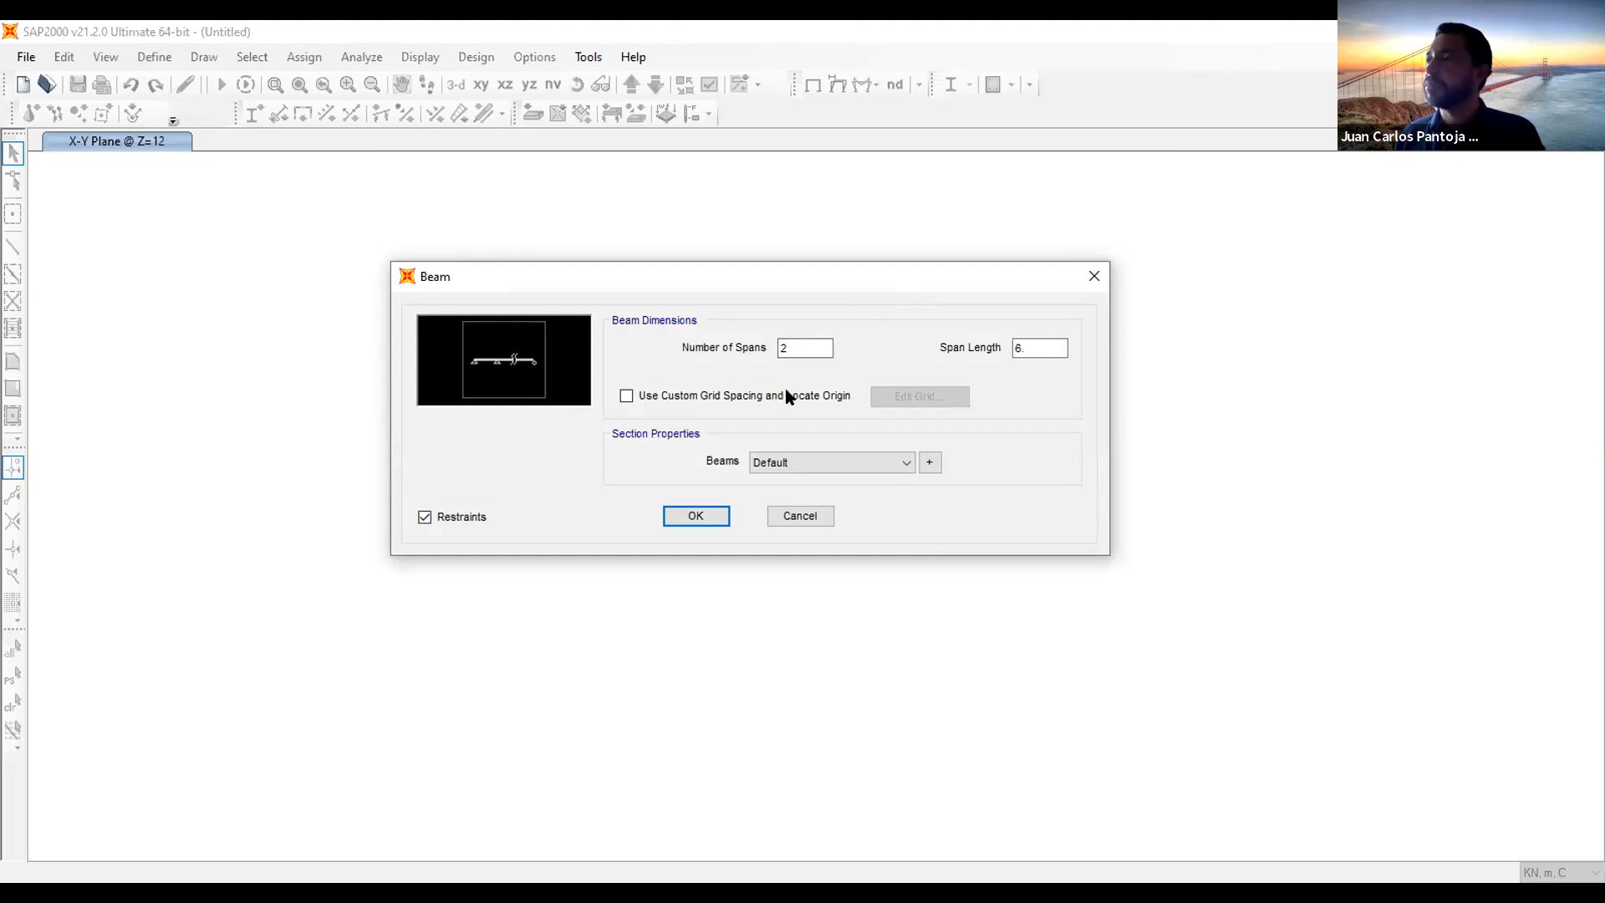
double_click(787, 350)
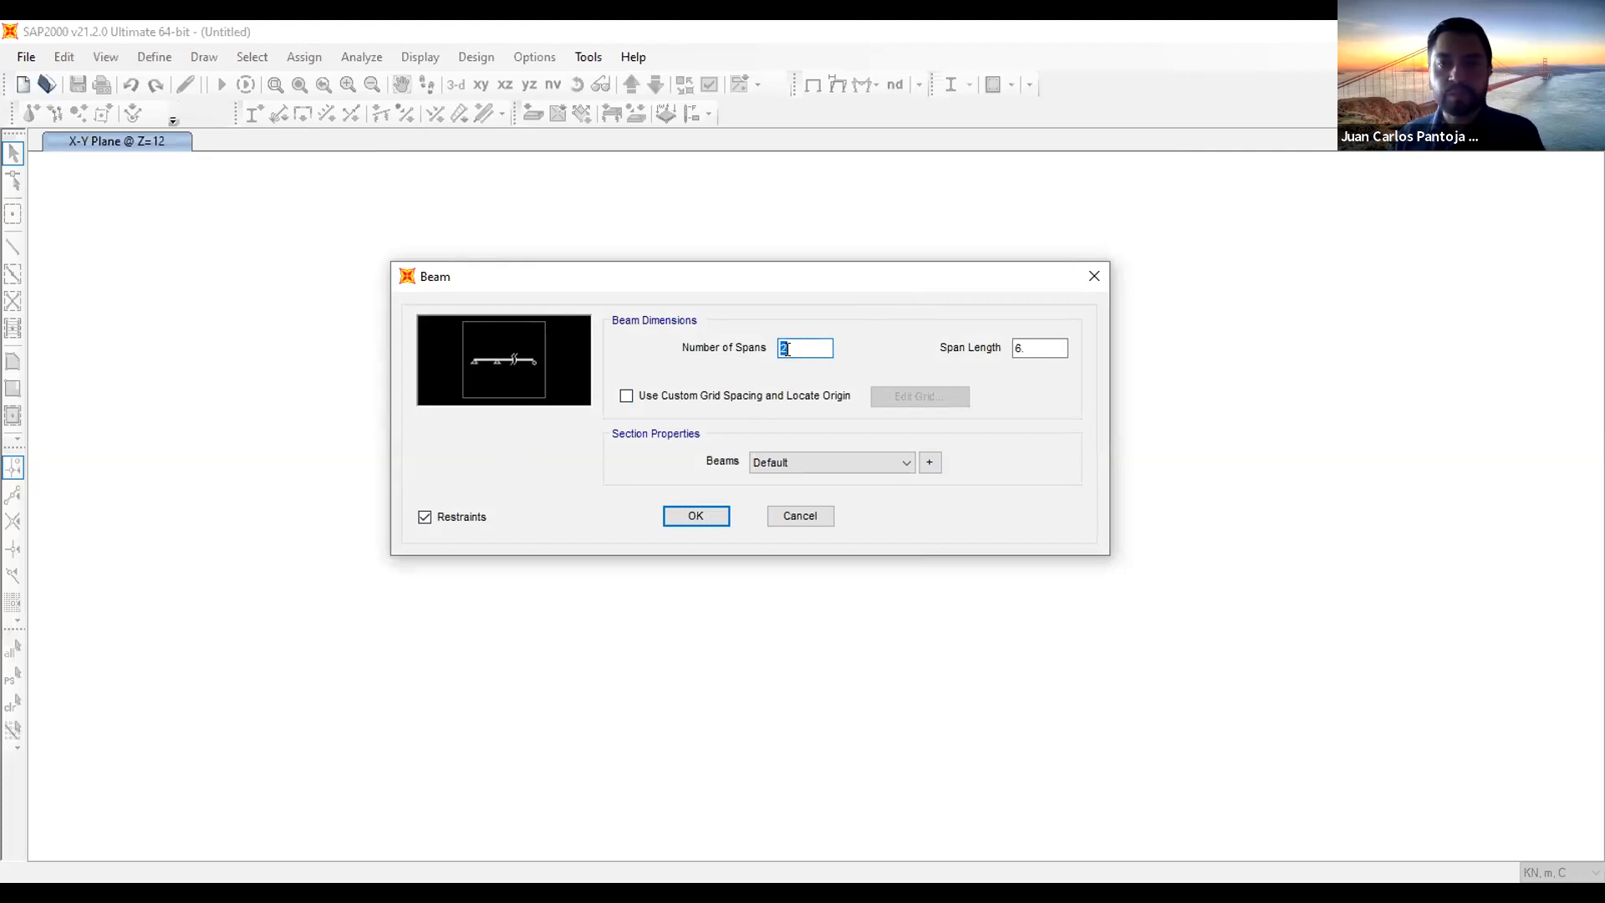
text(4)
double_click(1052, 344)
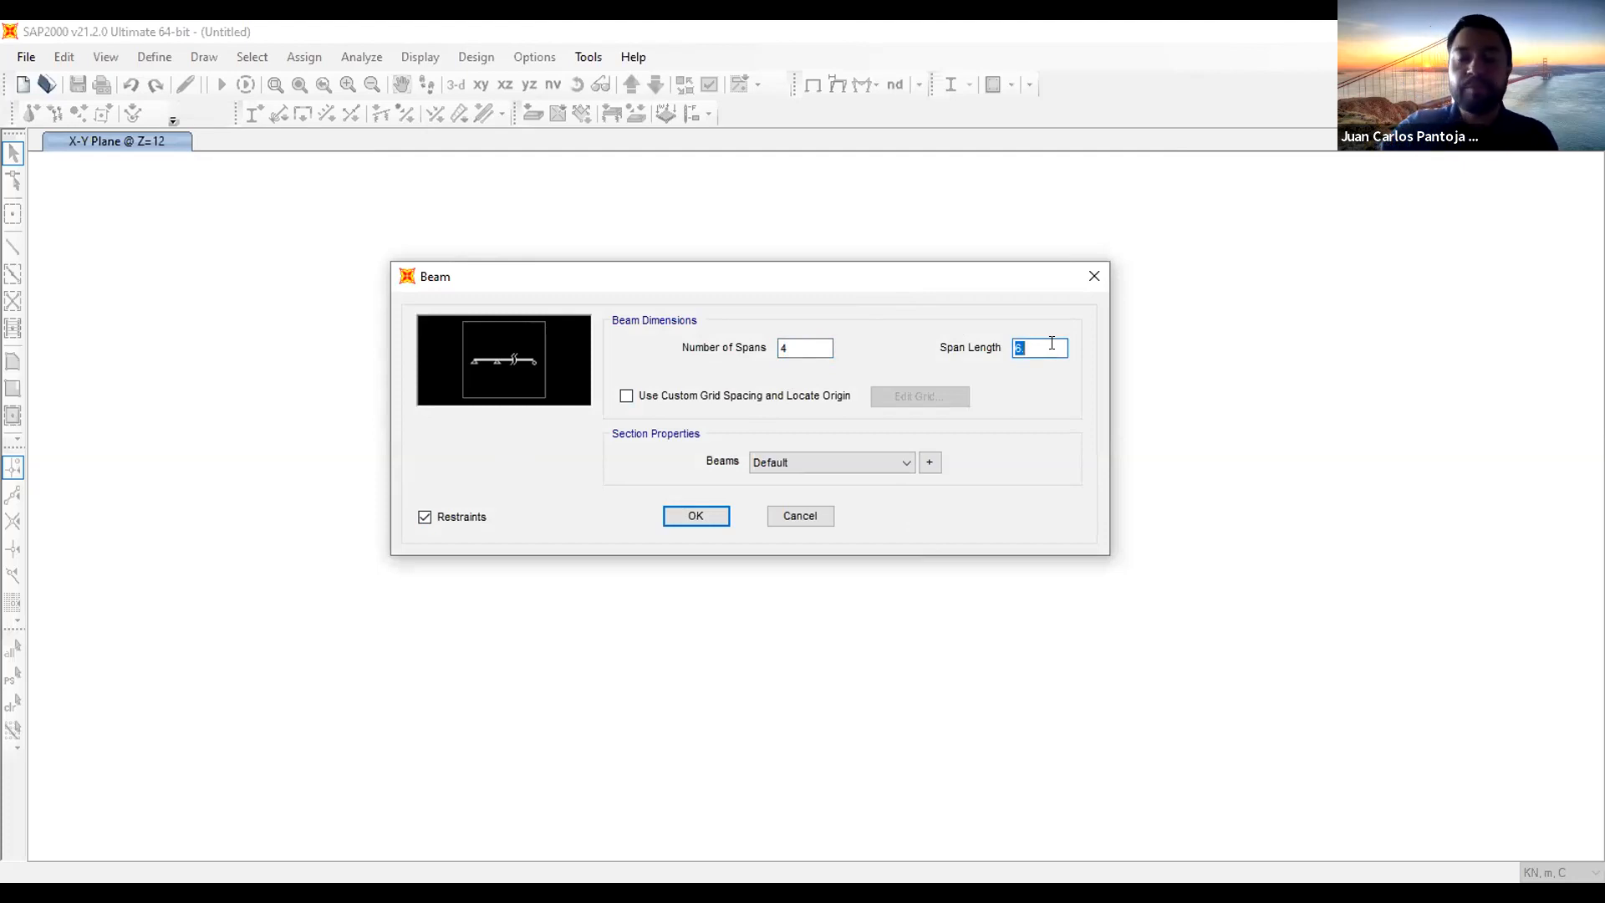
text(5)
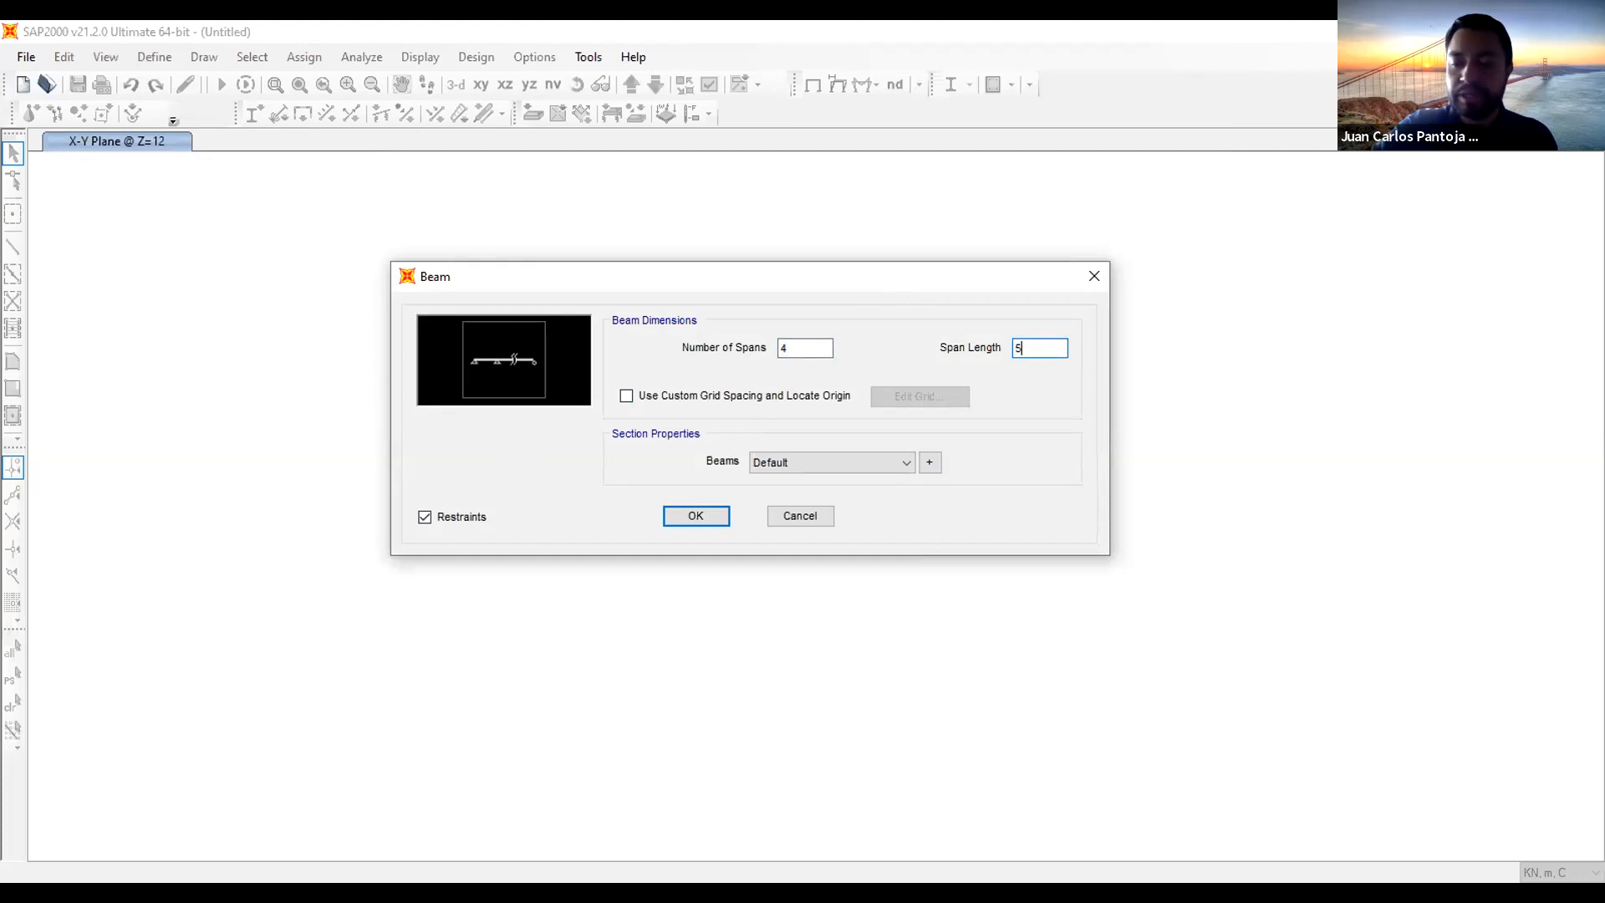
text(.50)
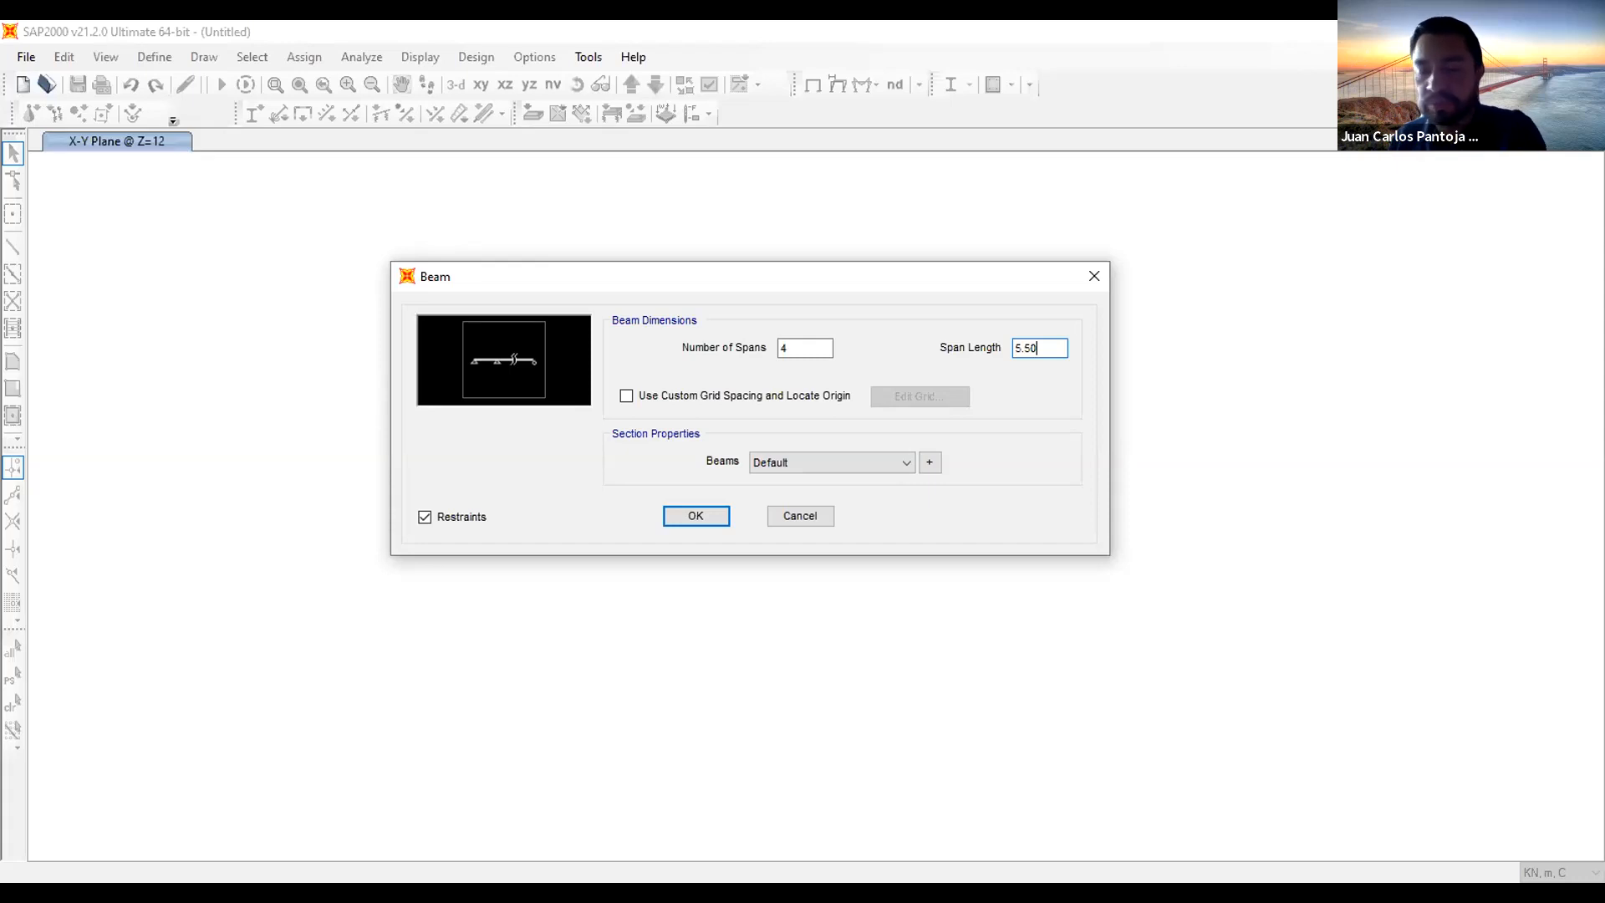
click(1022, 350)
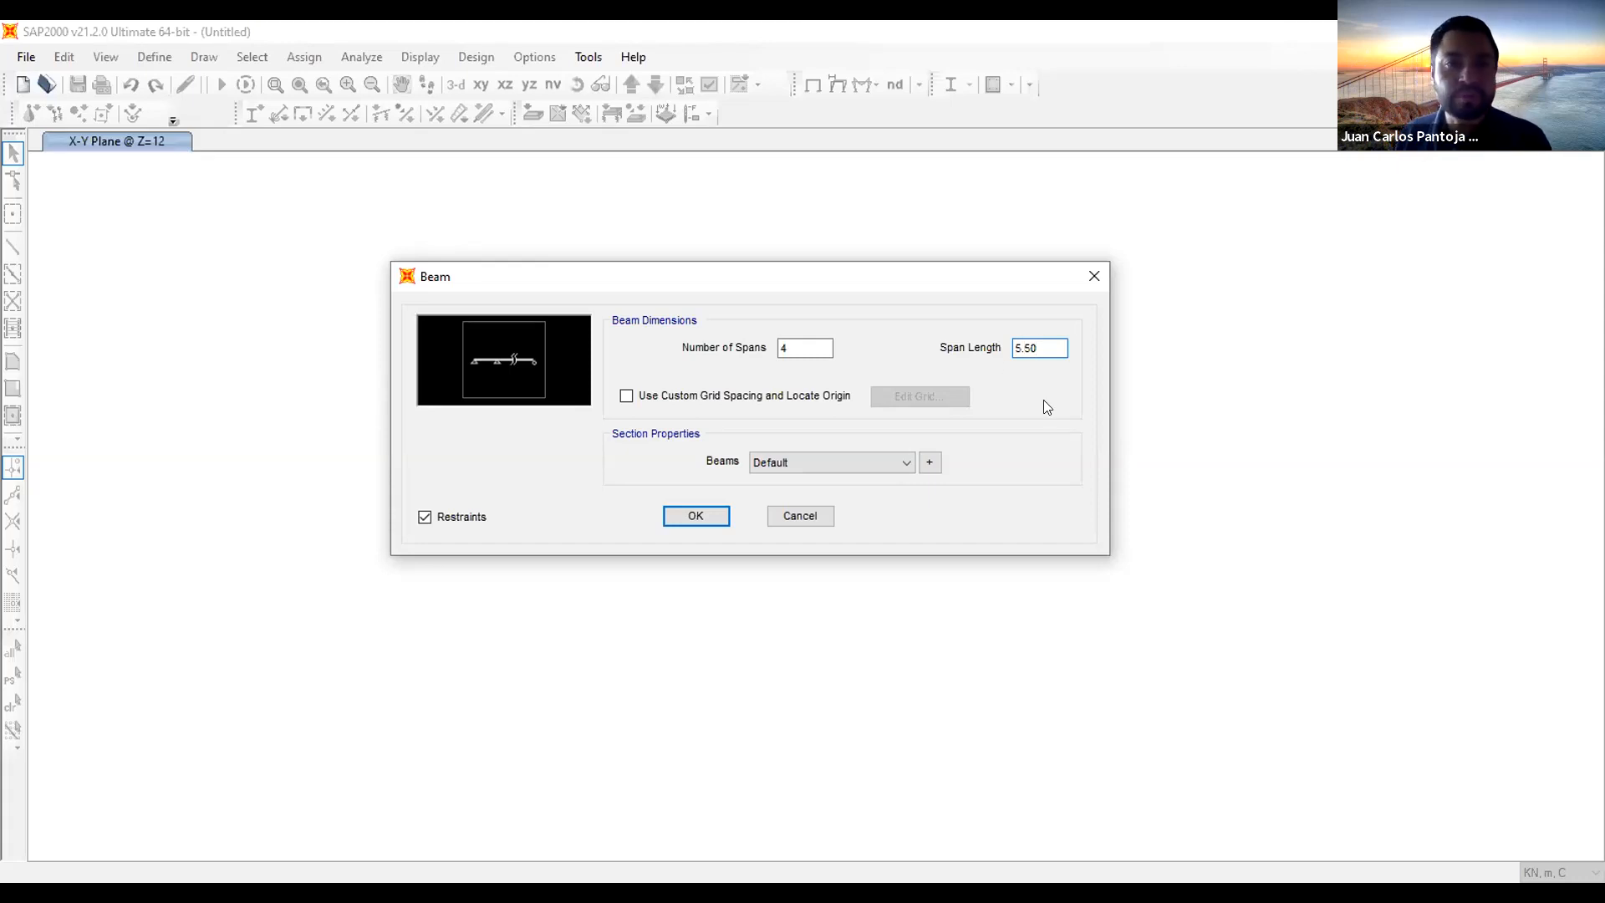
click(1046, 348)
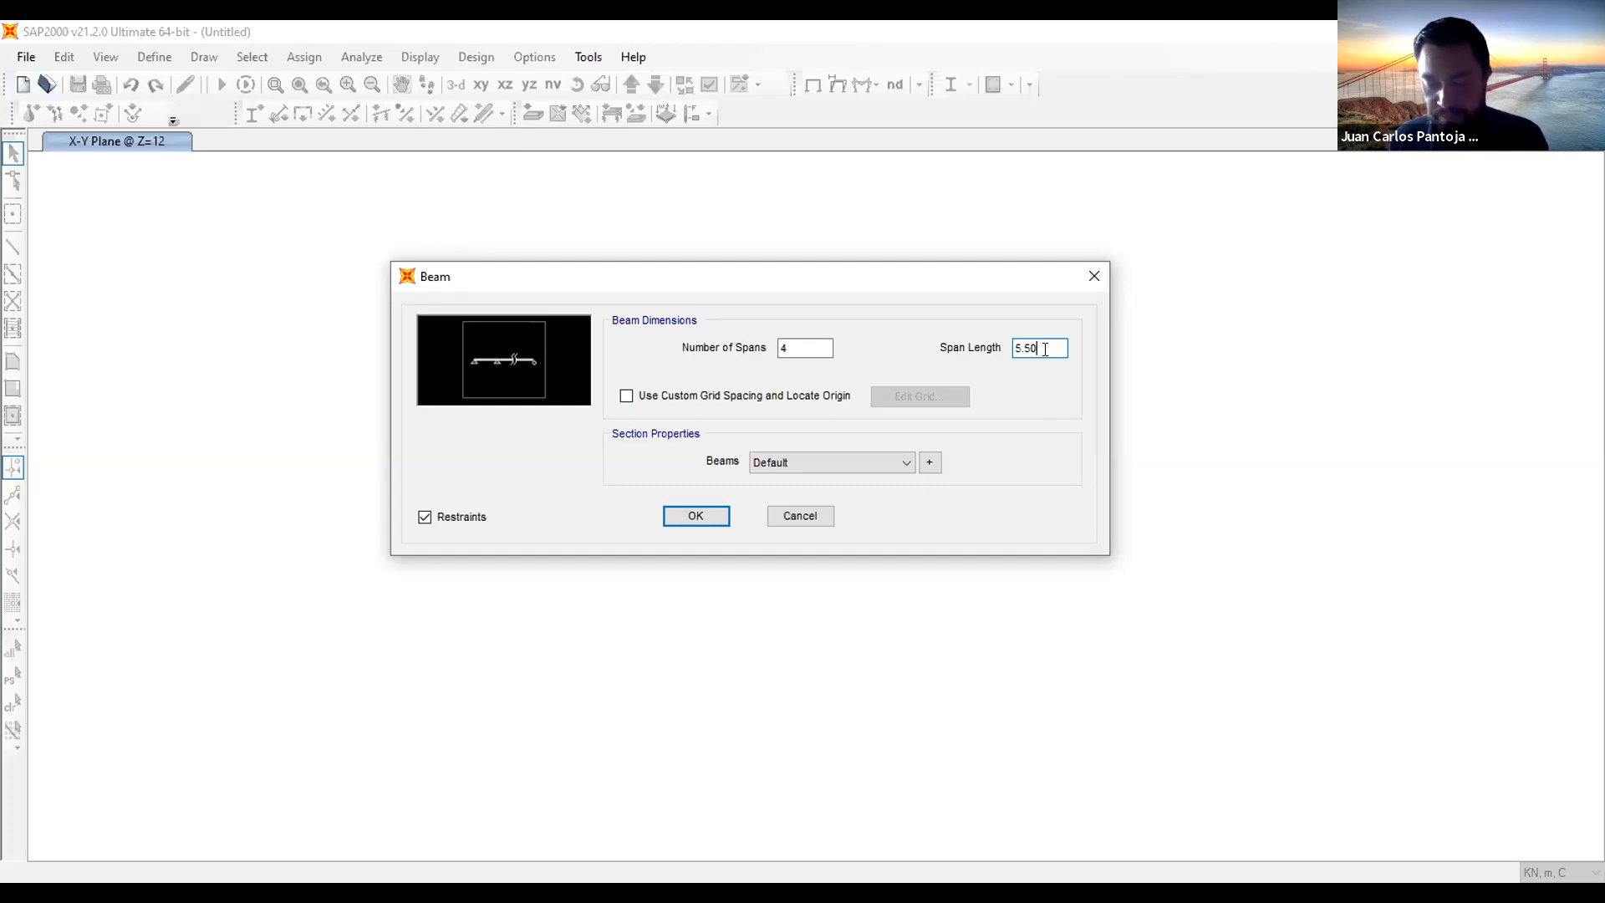
click(424, 517)
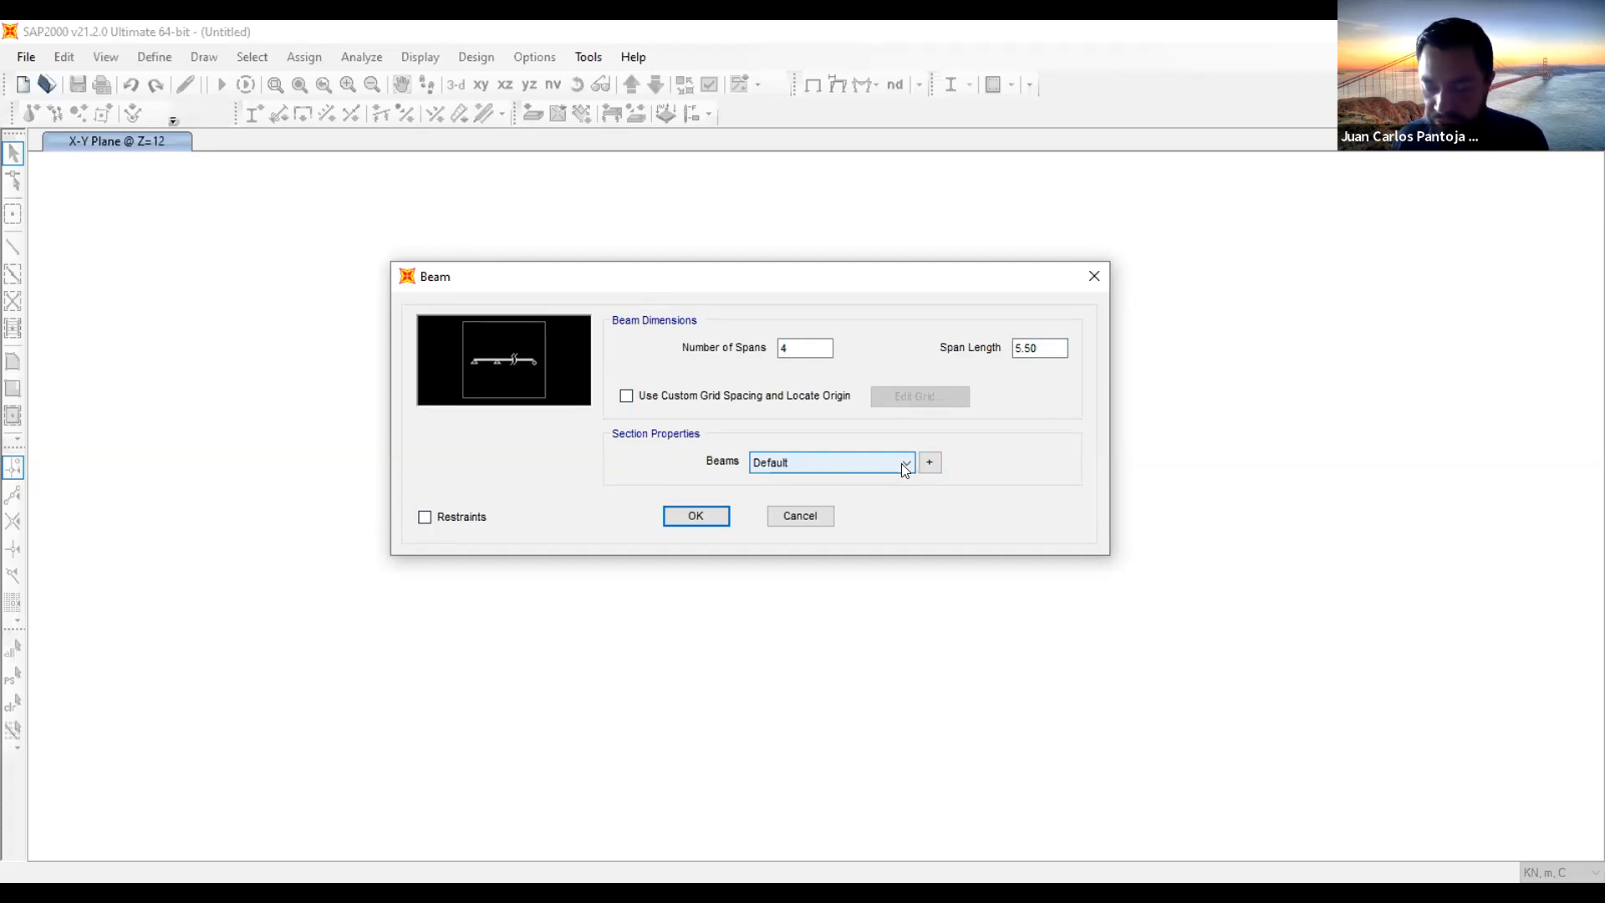
click(697, 518)
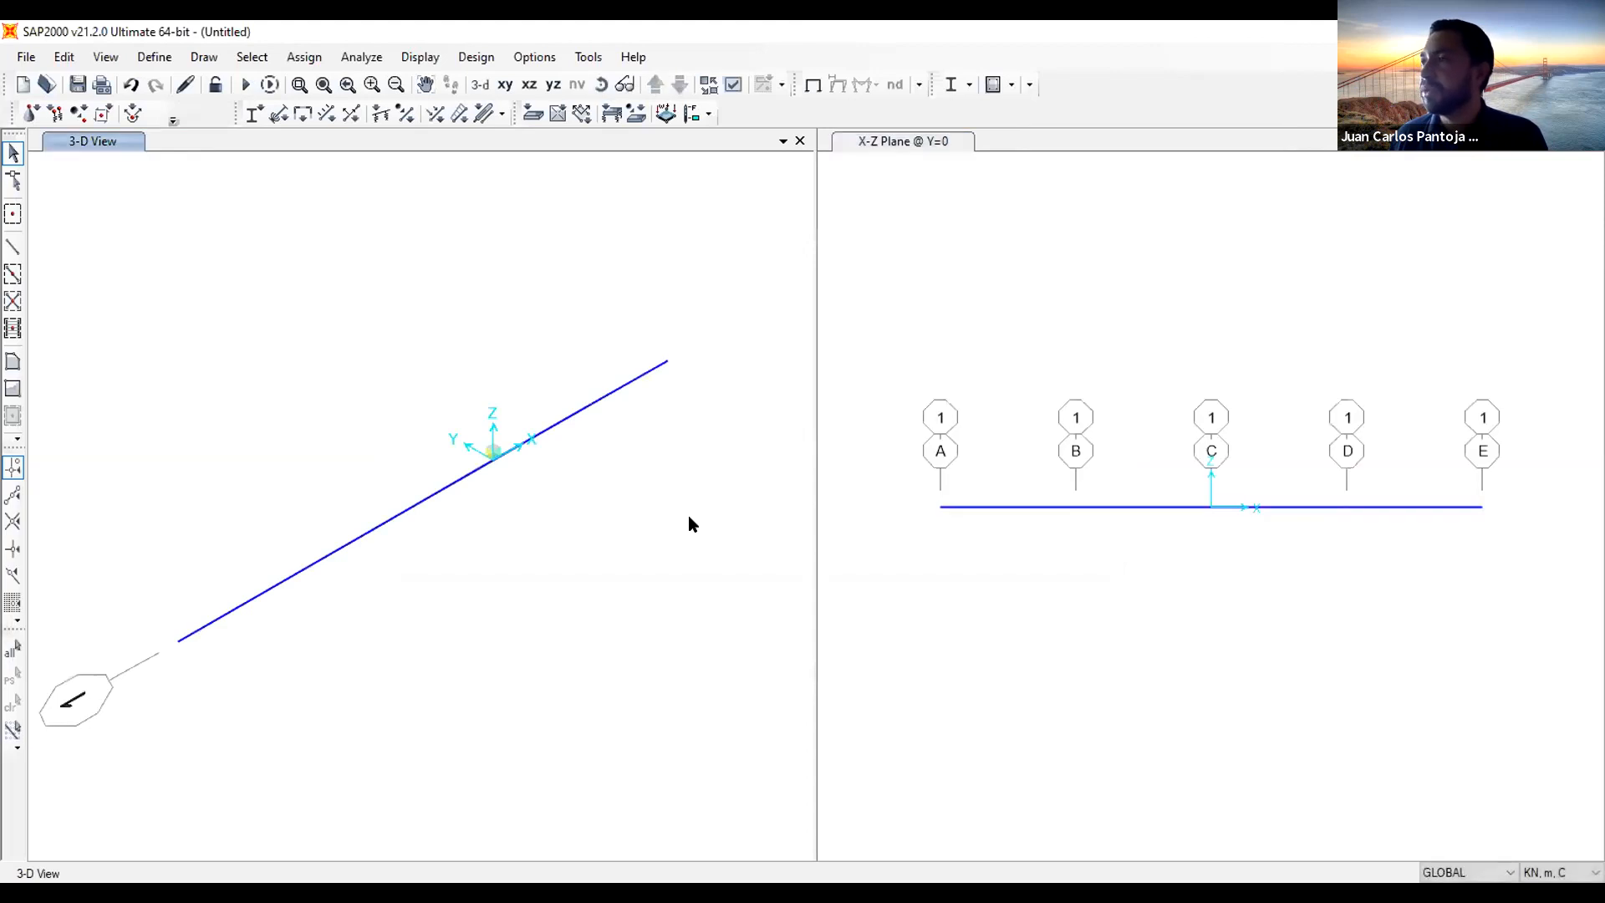
click(1021, 337)
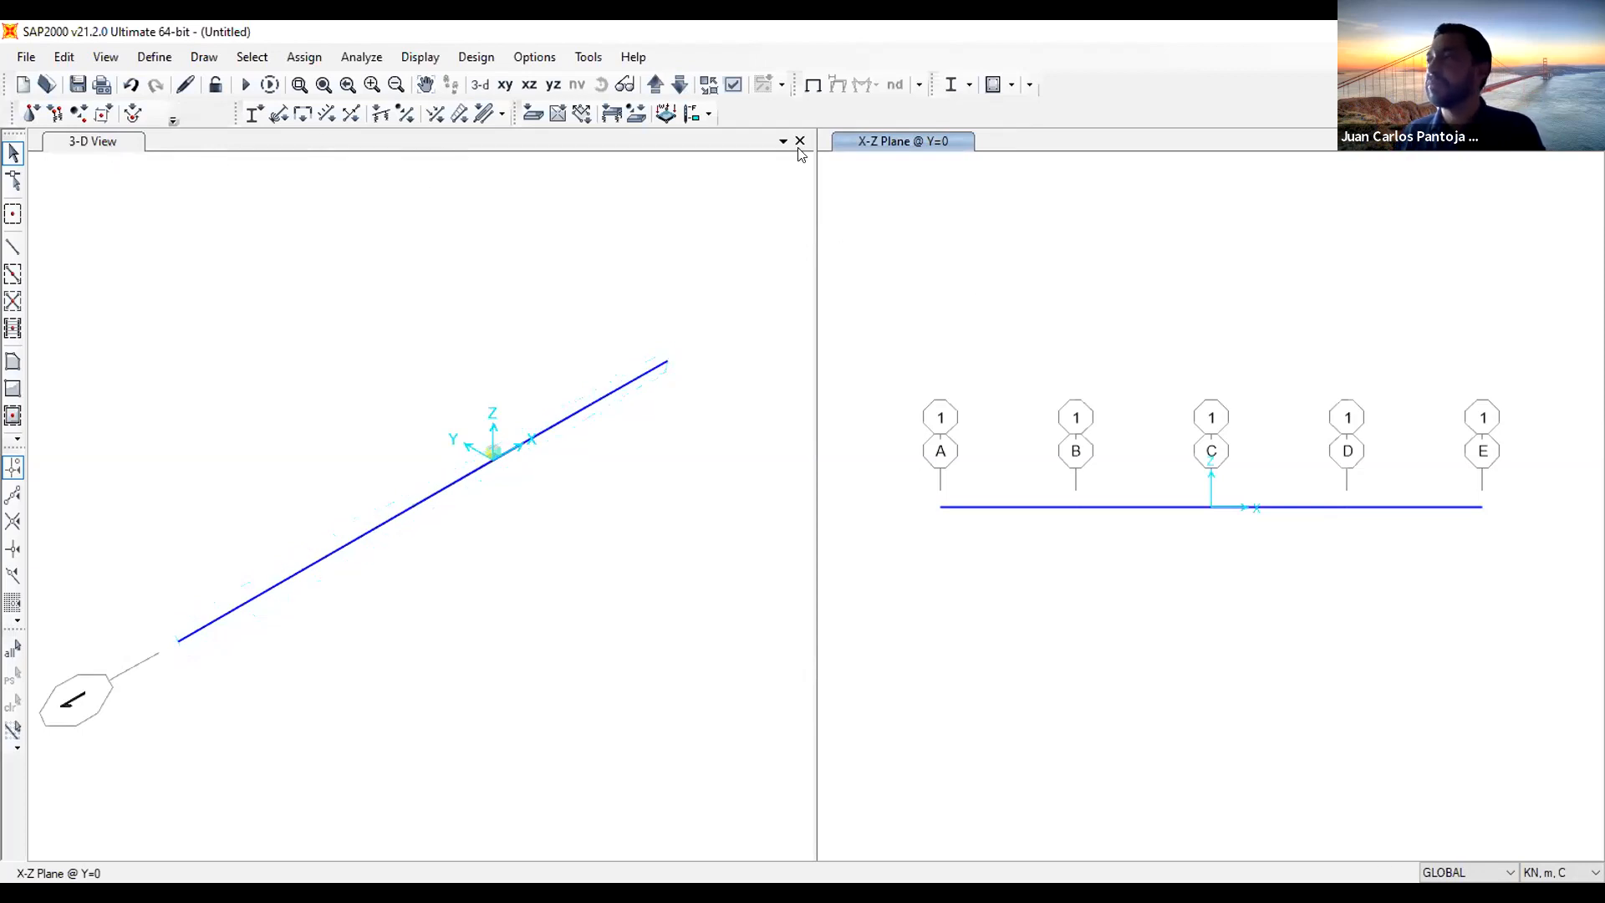
click(747, 148)
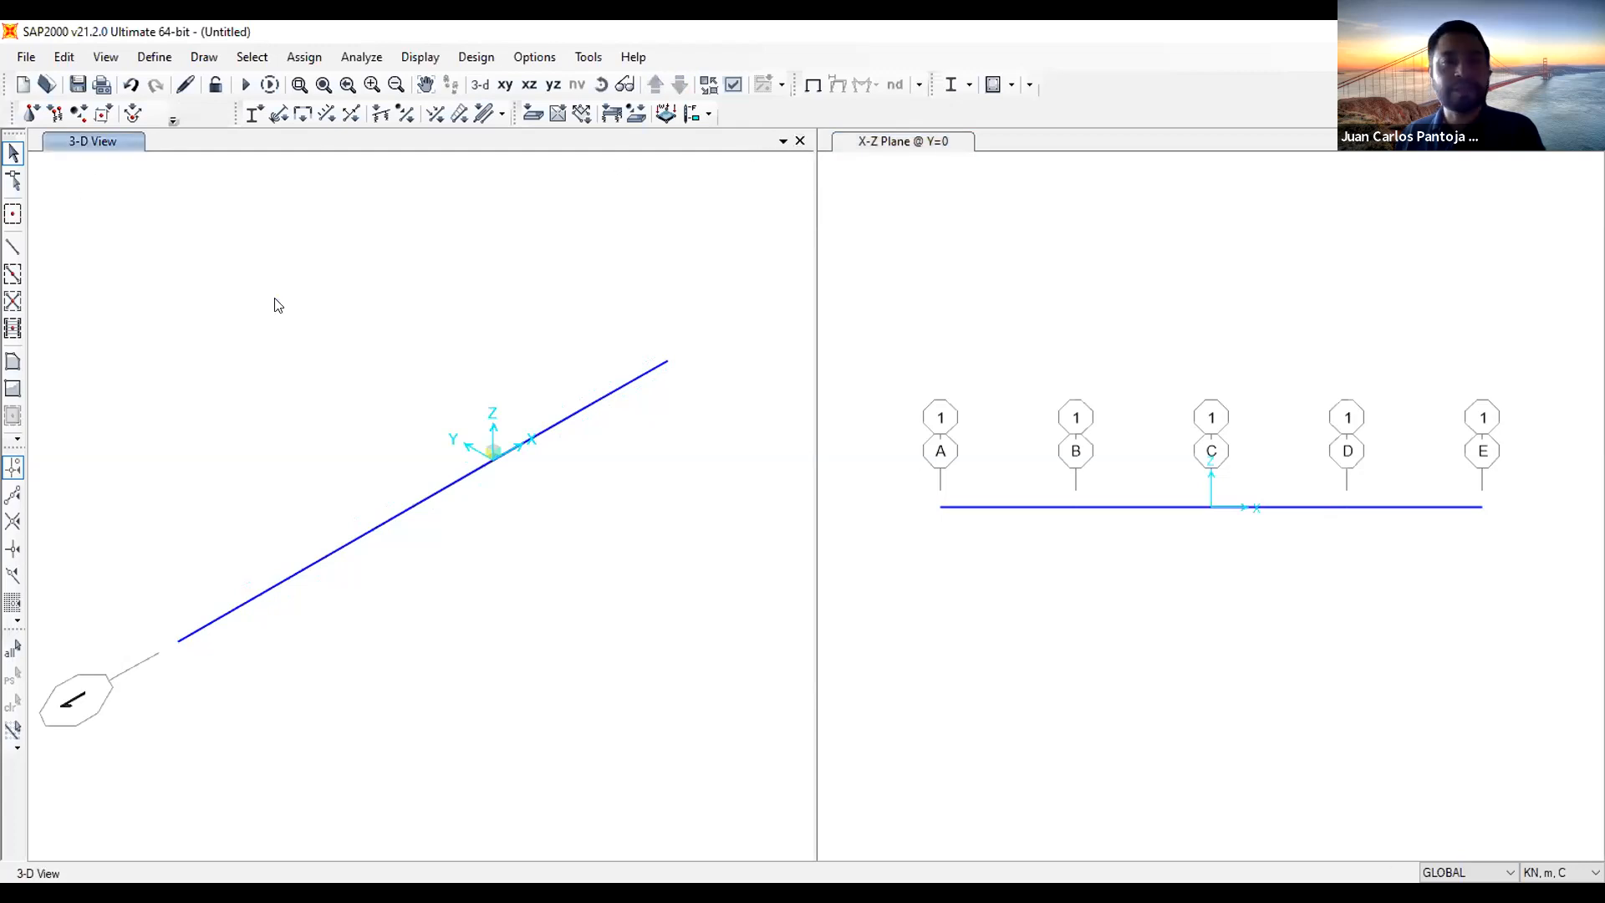
Close the 3-D view so that only the X-Z plane view at Y=0 remains
click(800, 141)
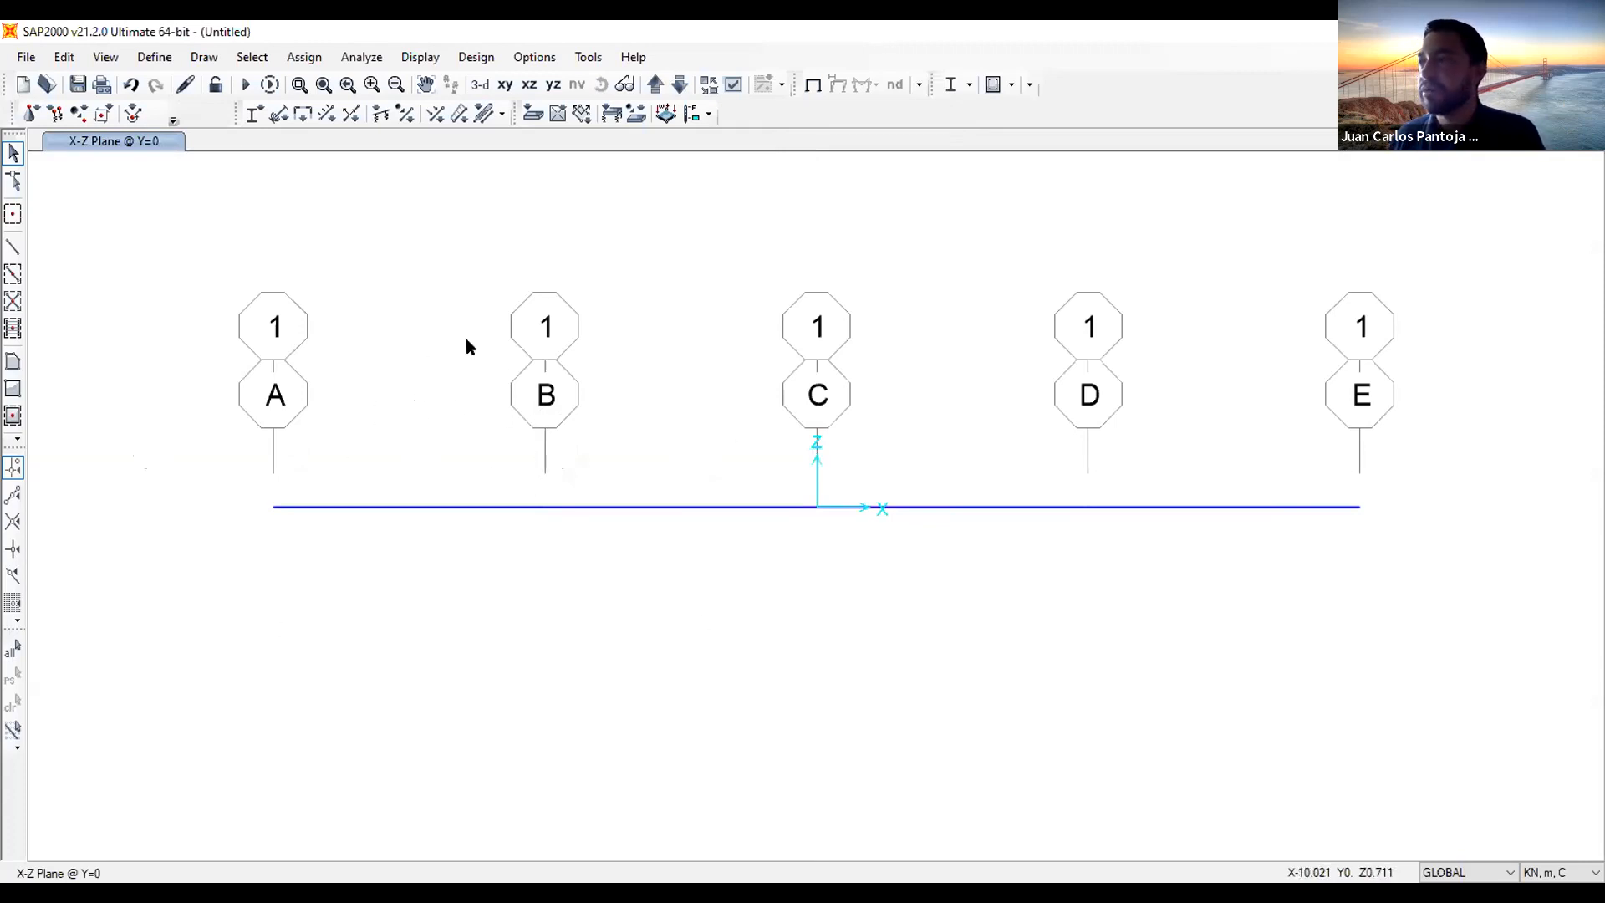
right_click(668, 247)
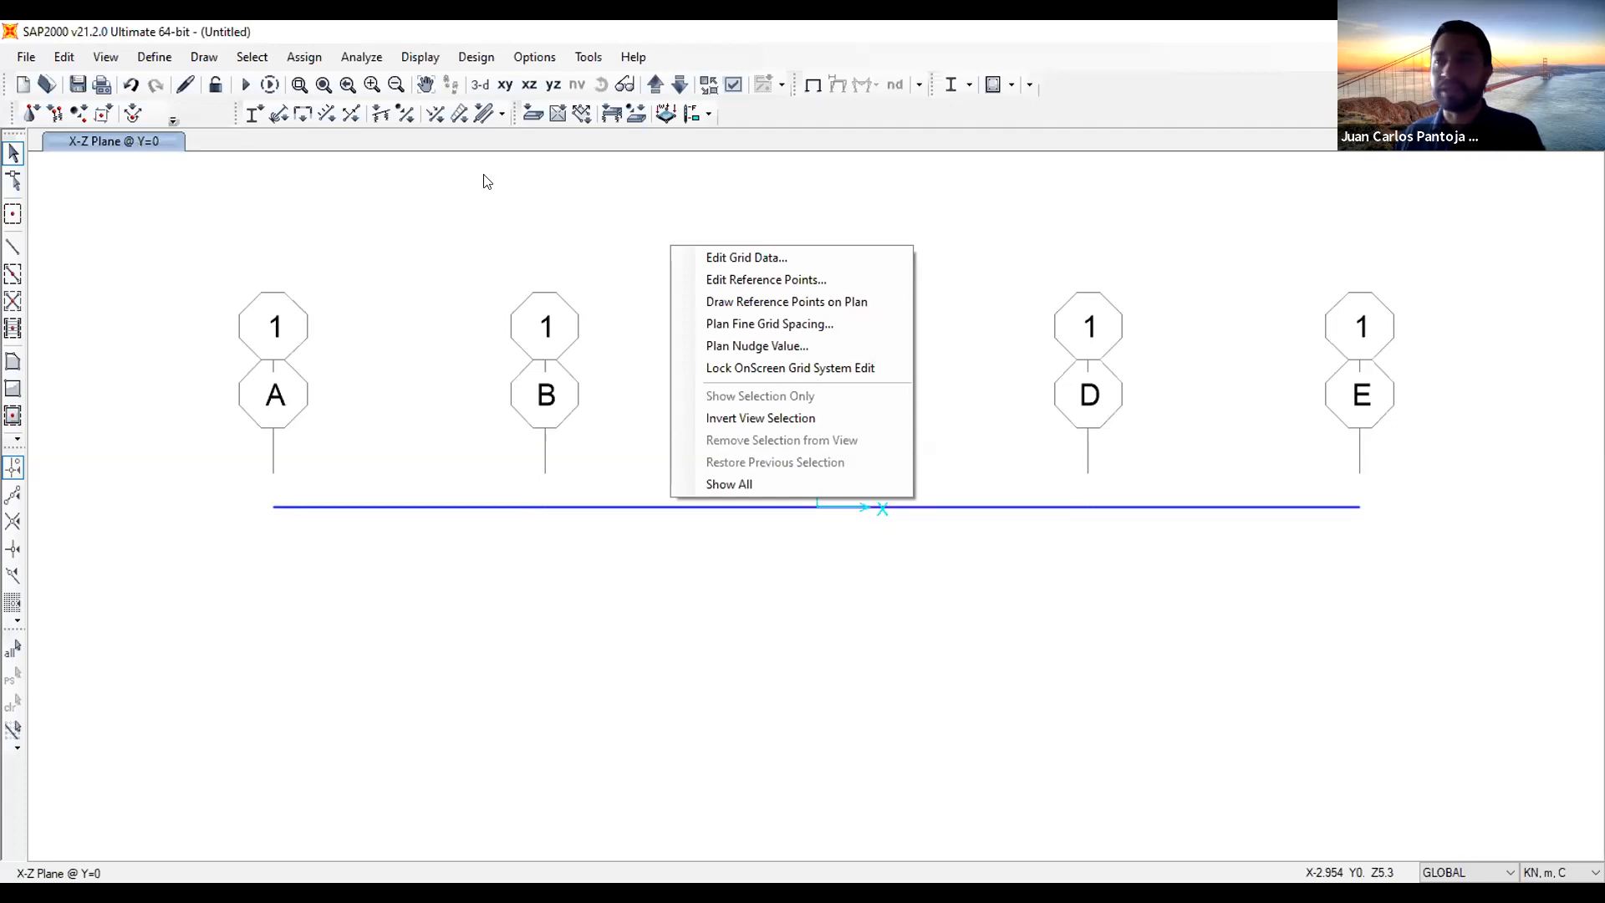
click(631, 240)
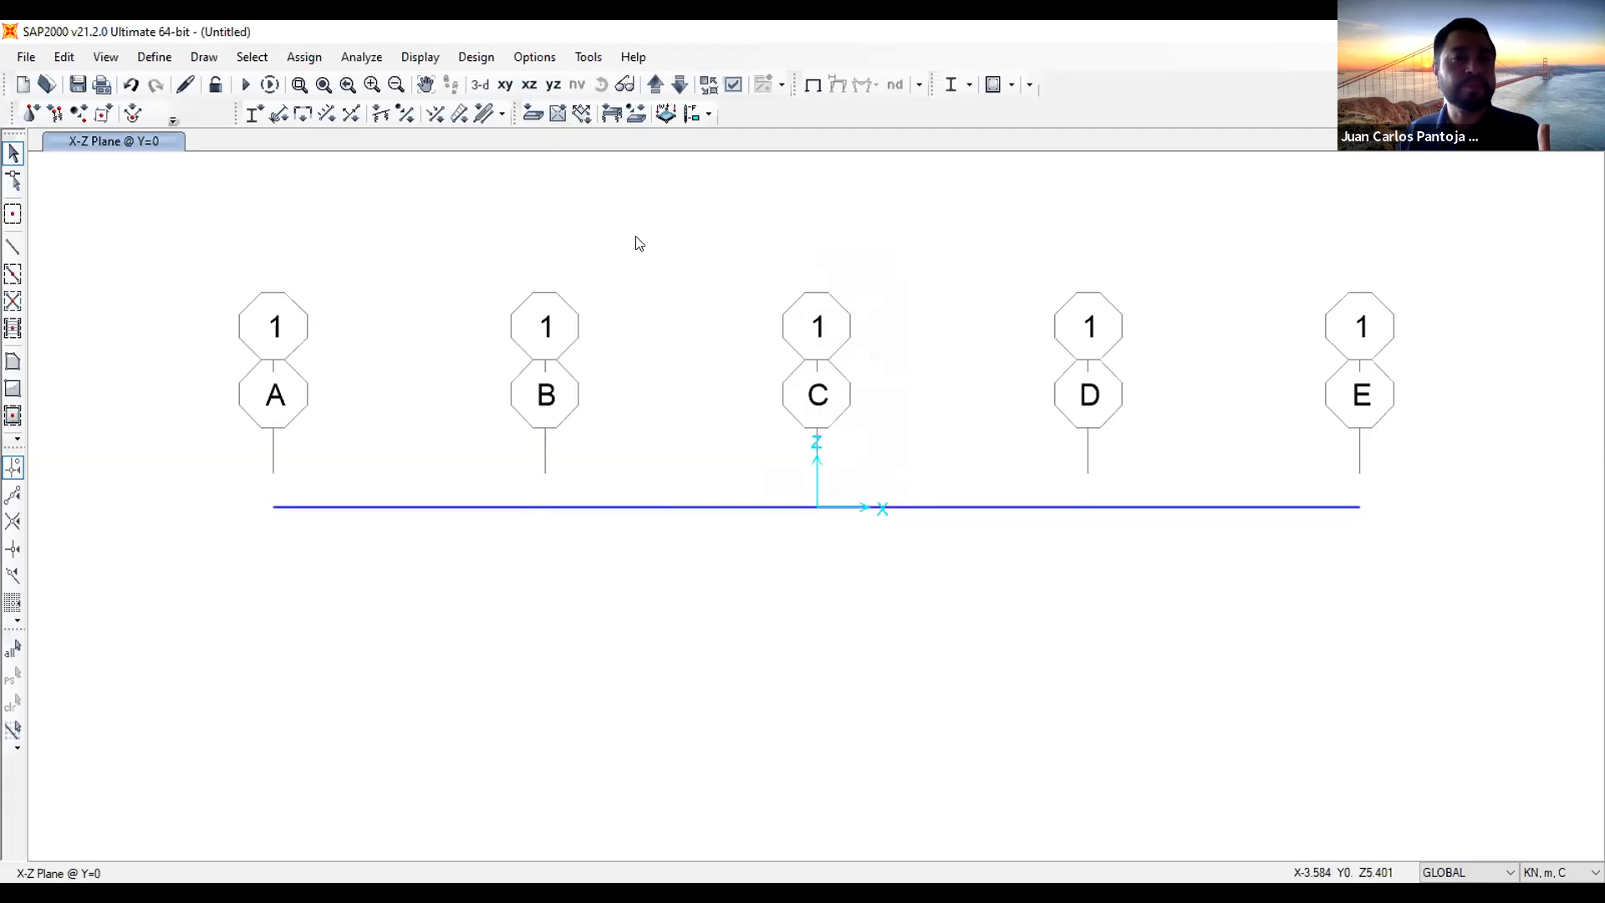
right_click(744, 231)
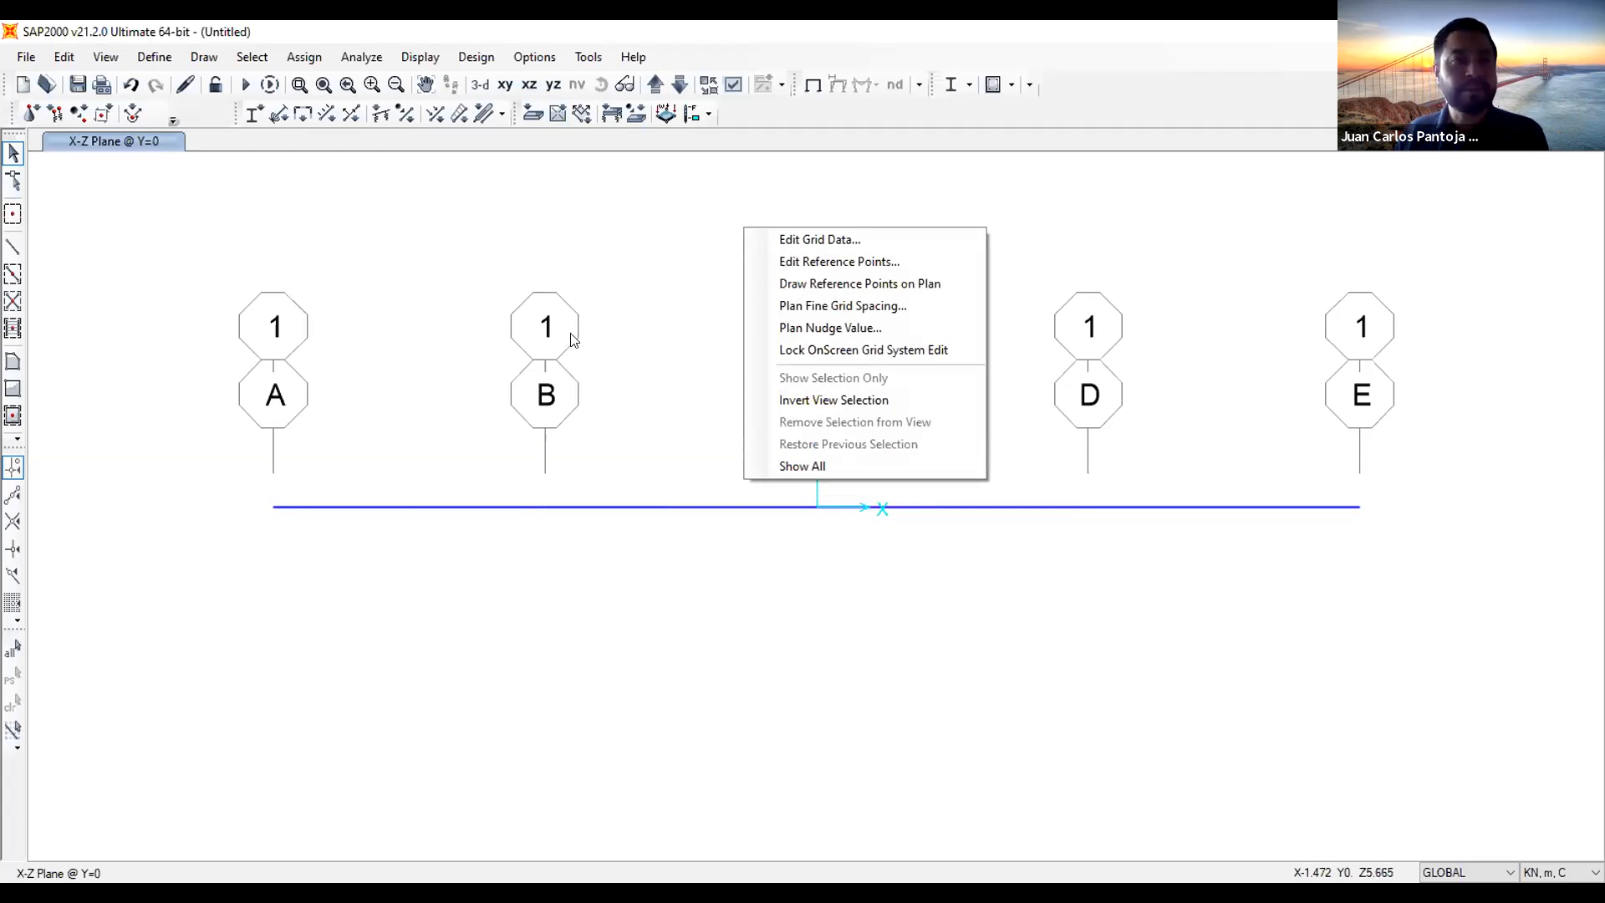
click(788, 242)
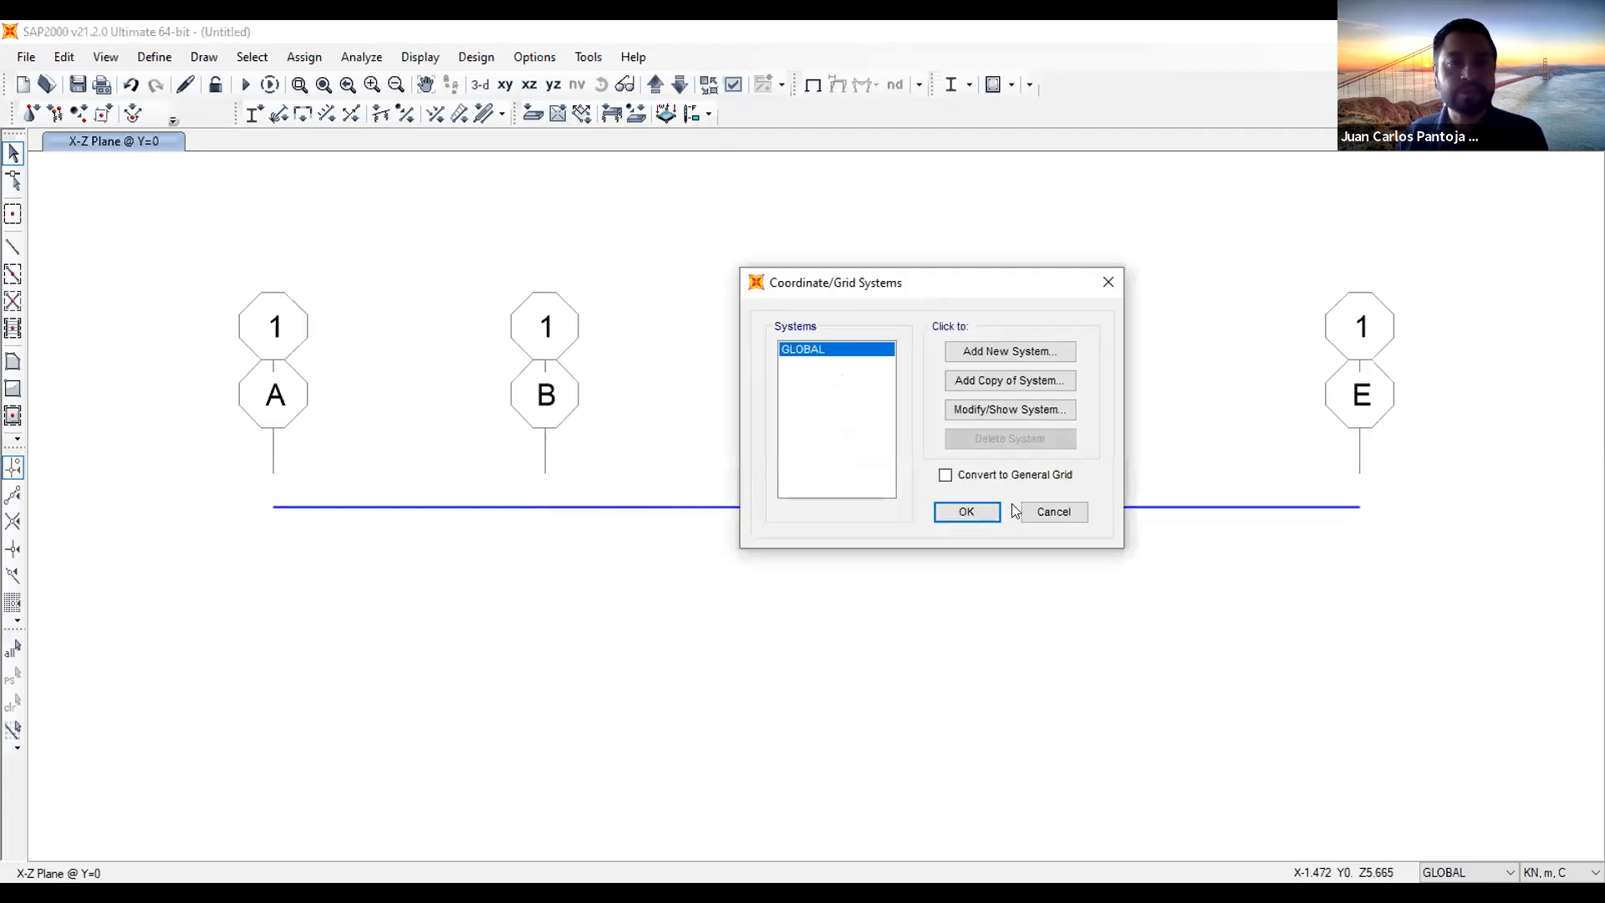
click(1109, 283)
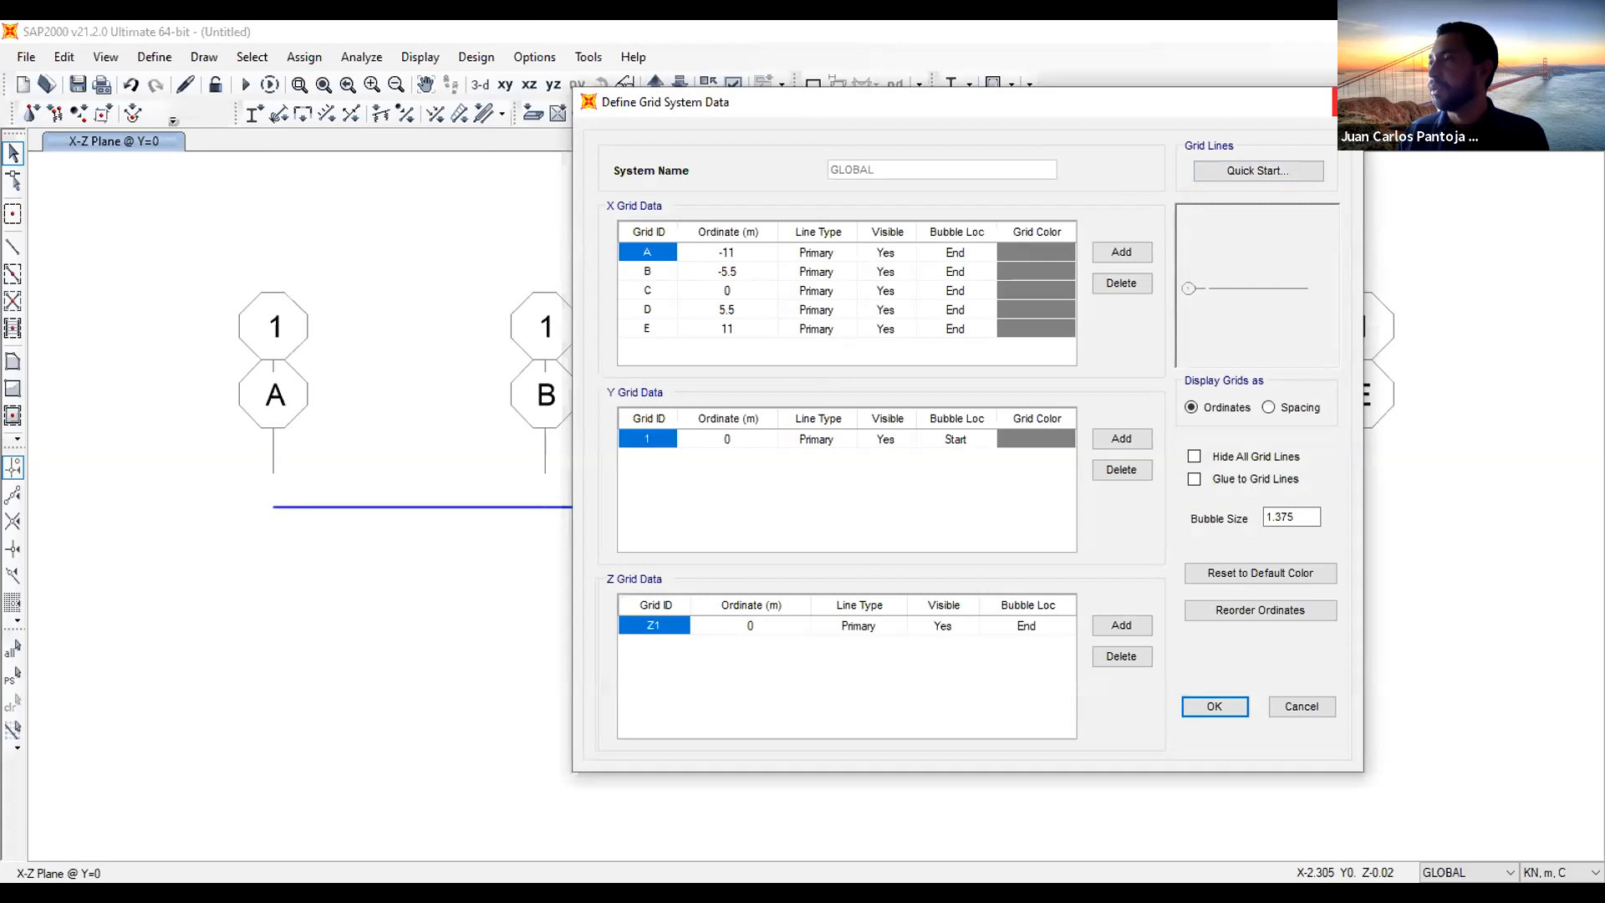
click(1348, 101)
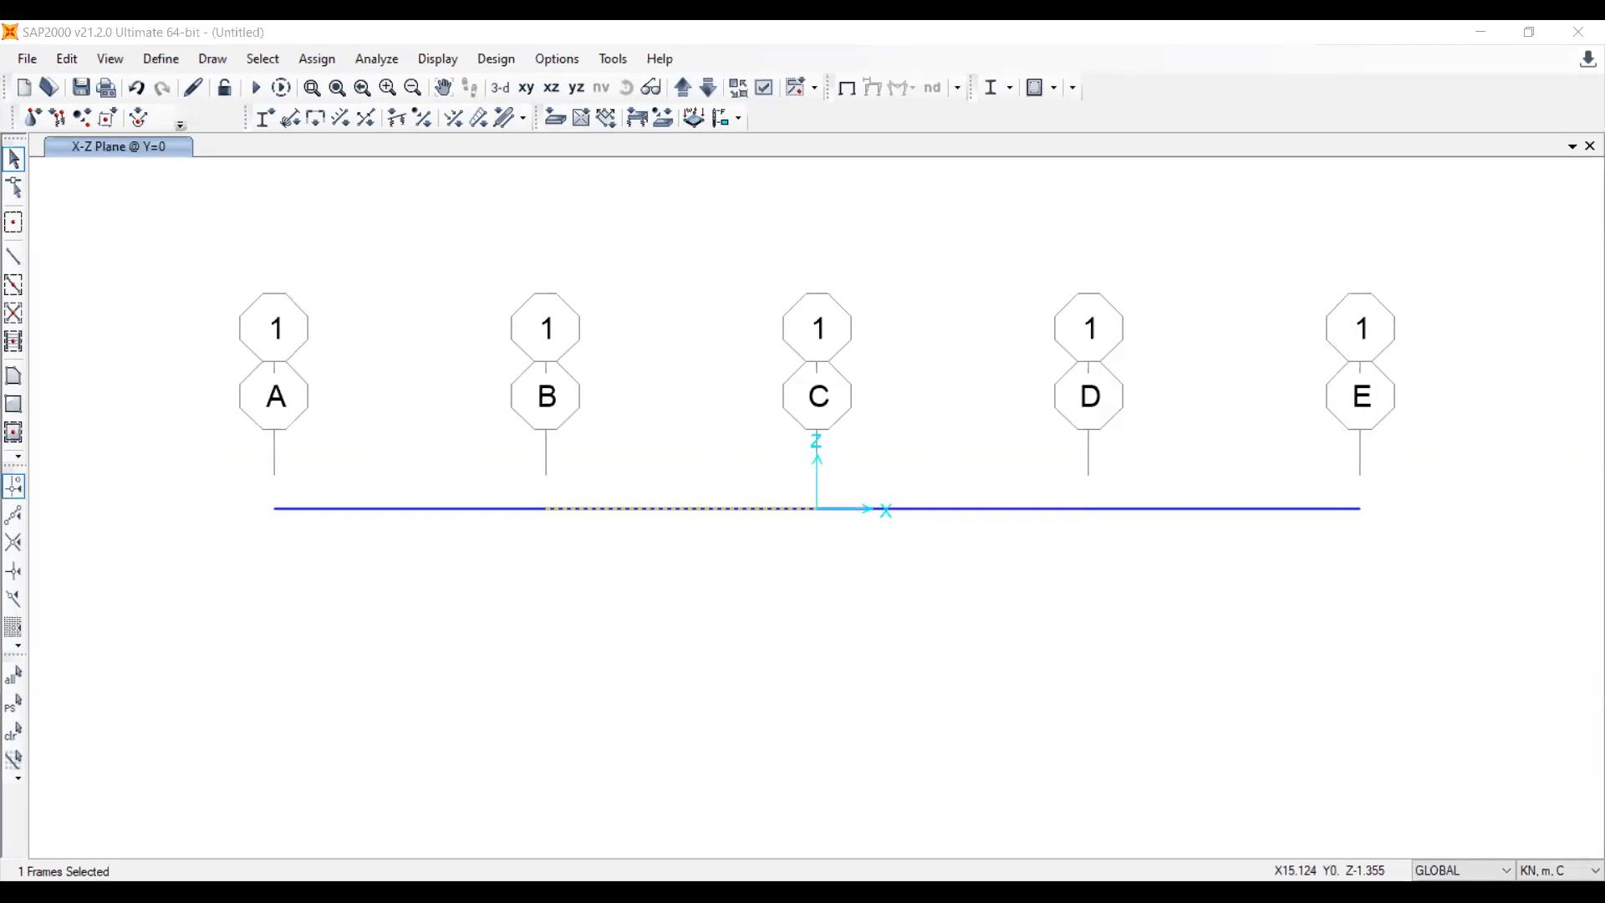
double_click(614, 509)
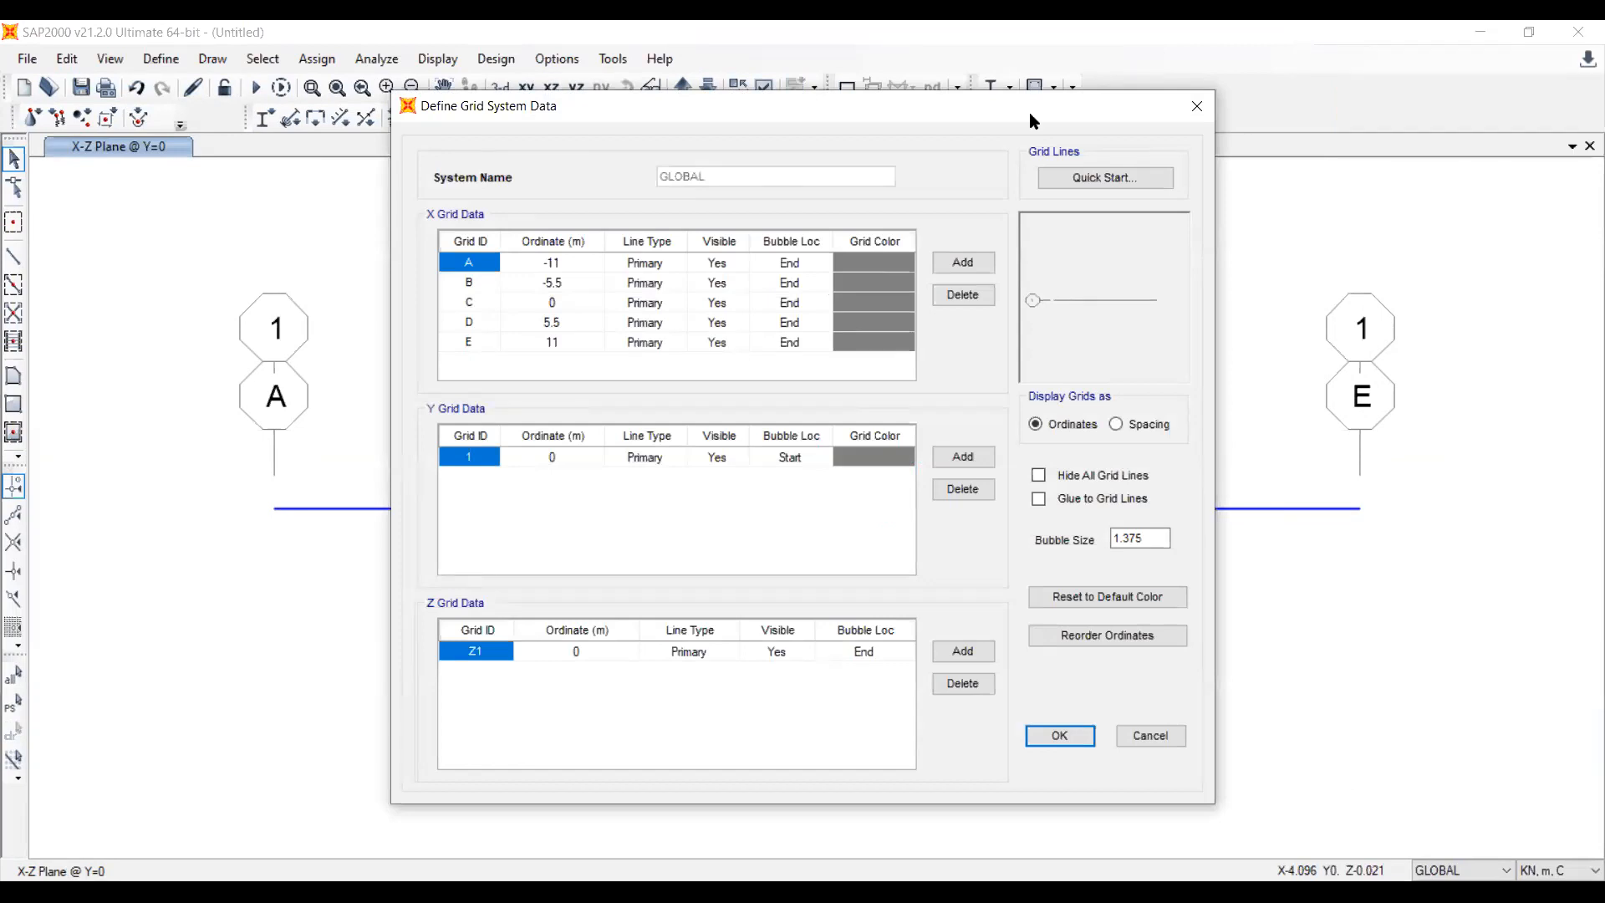
drag(1030, 112, 1094, 110)
click(1254, 107)
right_click(947, 268)
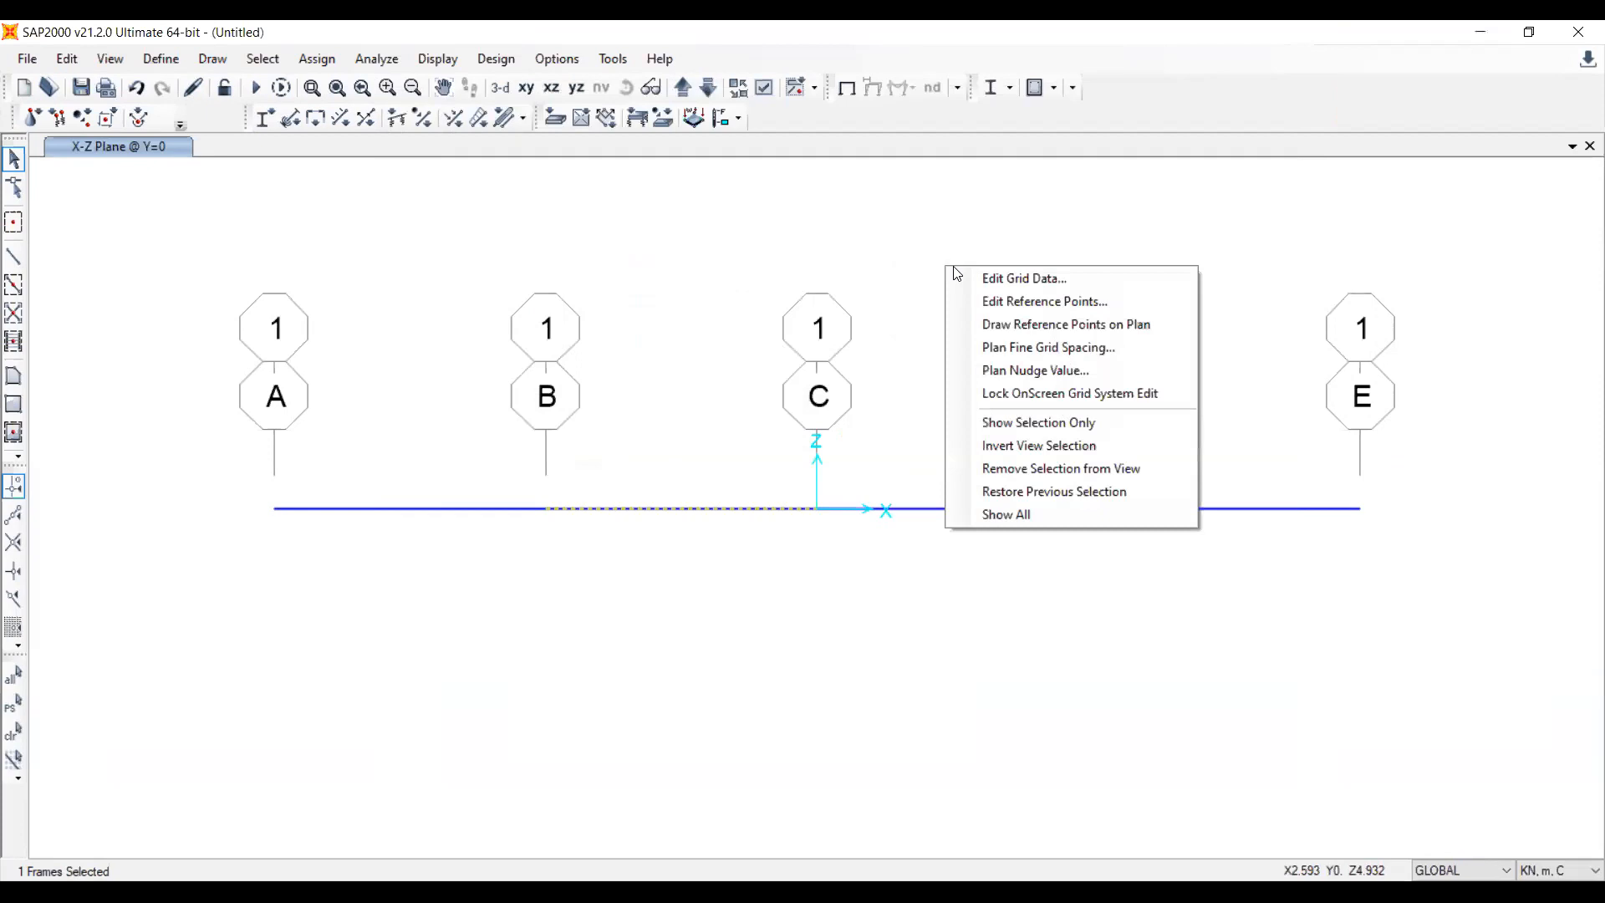
click(912, 223)
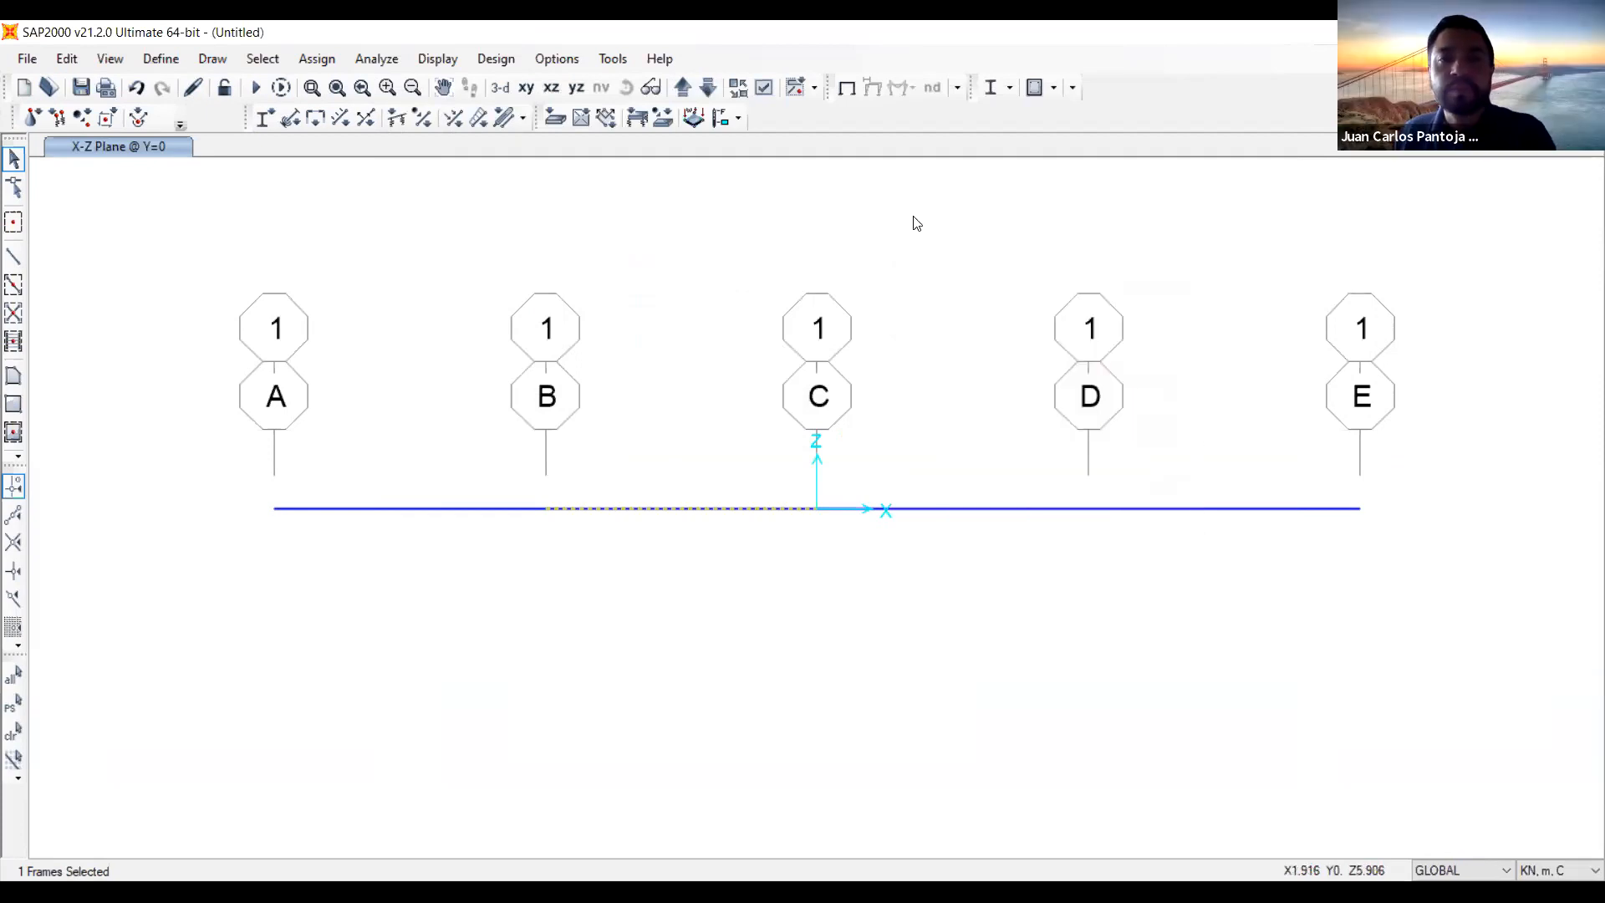
Open the GLOBAL grid system's data for modification and place its window clear of grid lines A and B
right_click(947, 228)
click(1004, 239)
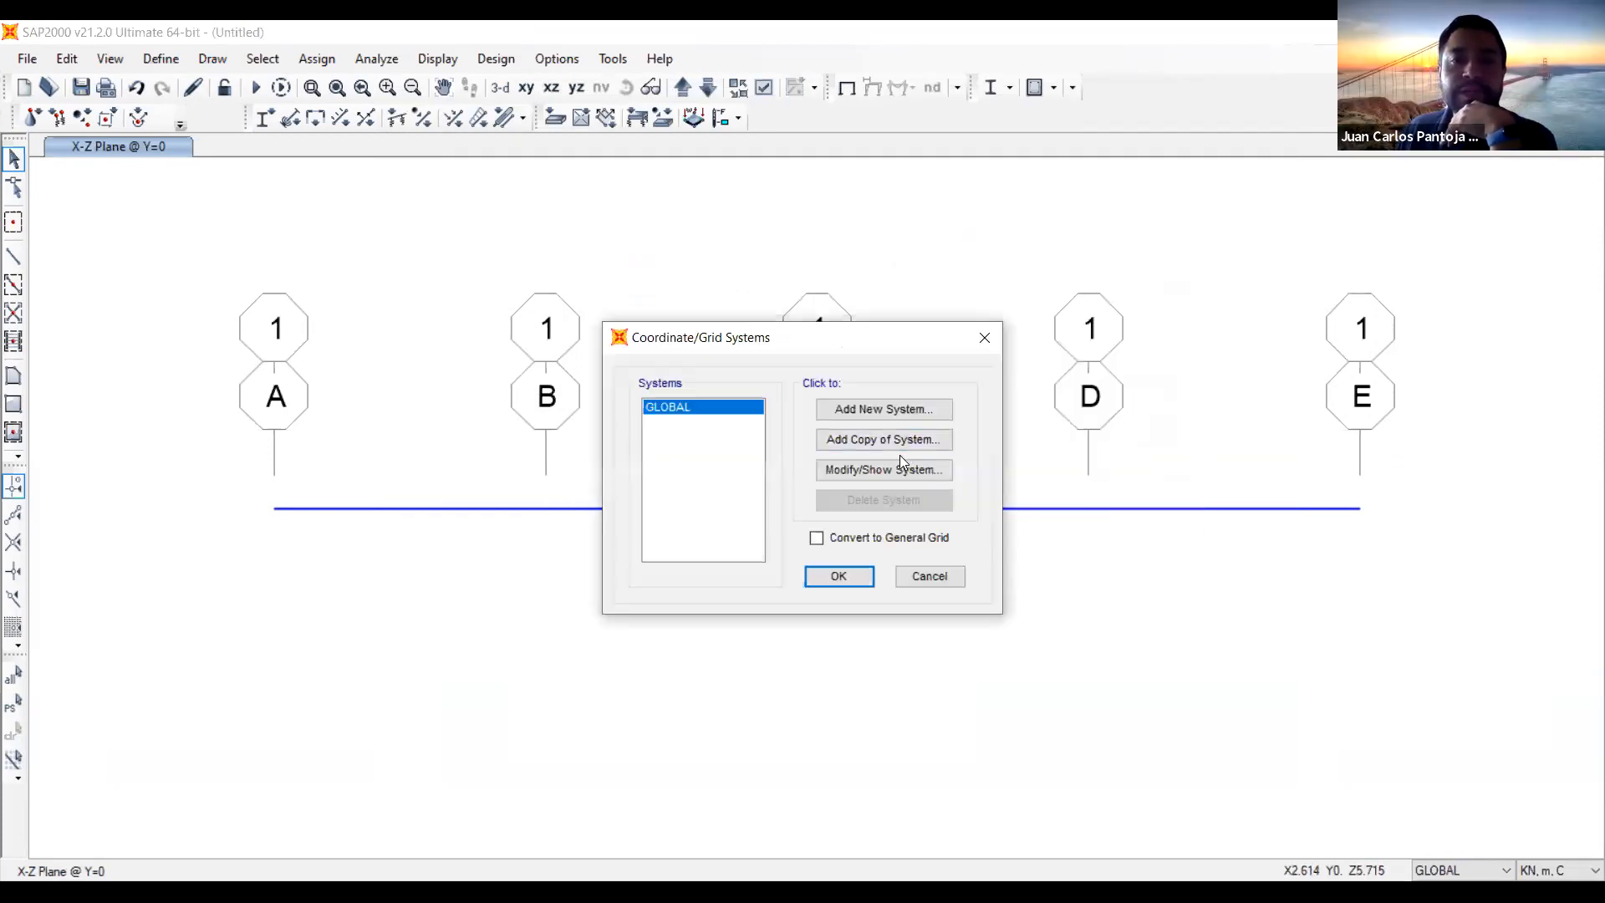
click(878, 475)
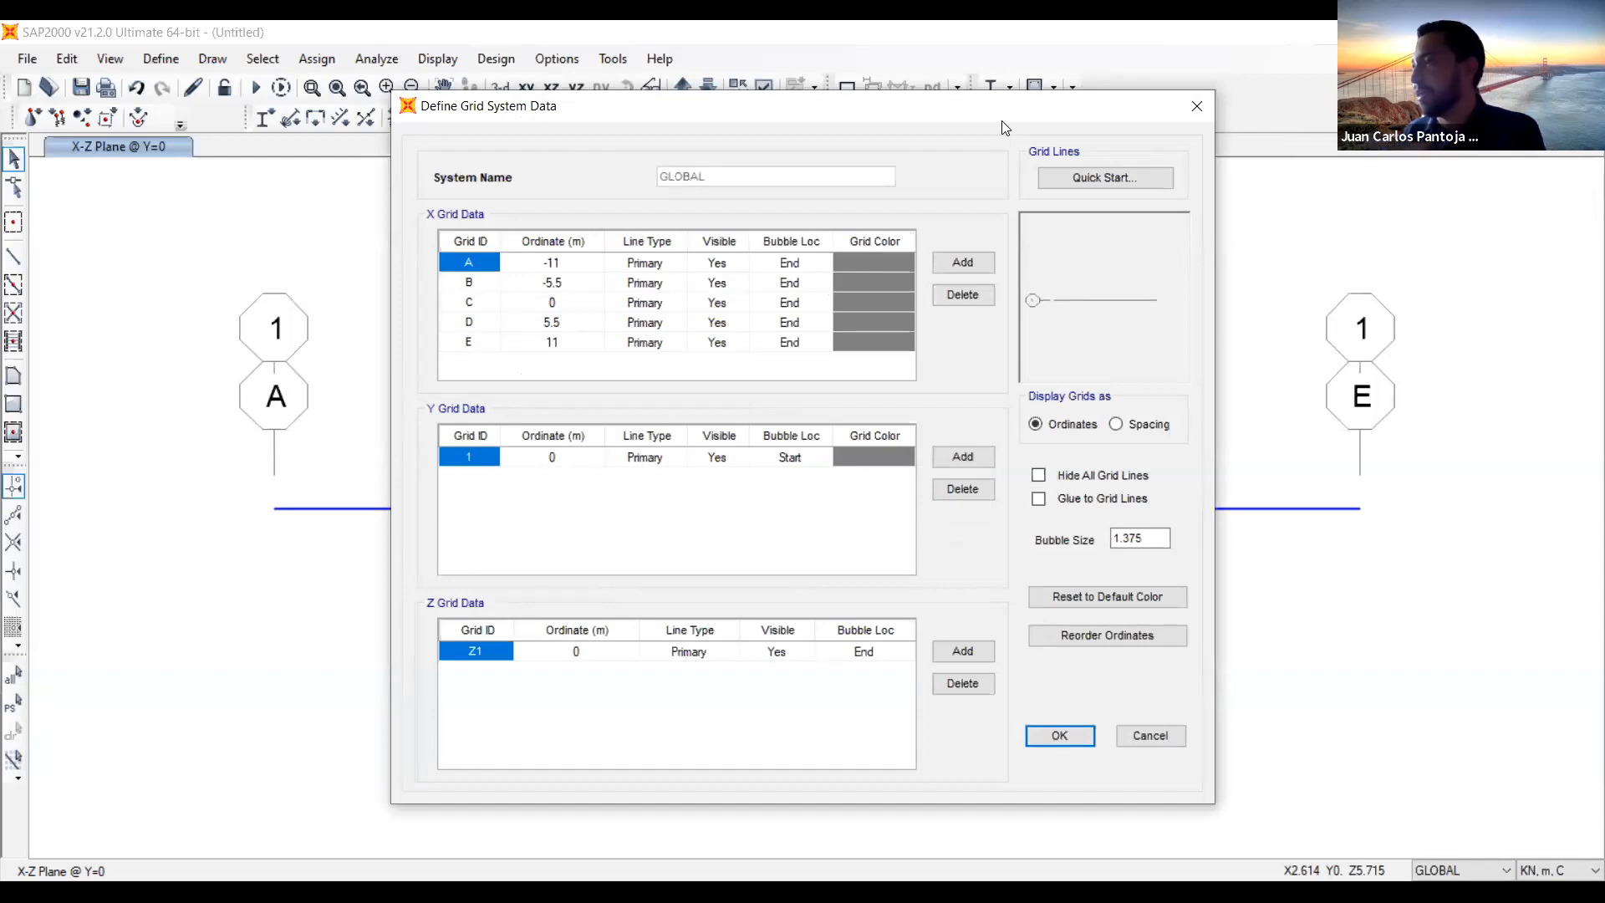
drag(1005, 127, 1225, 144)
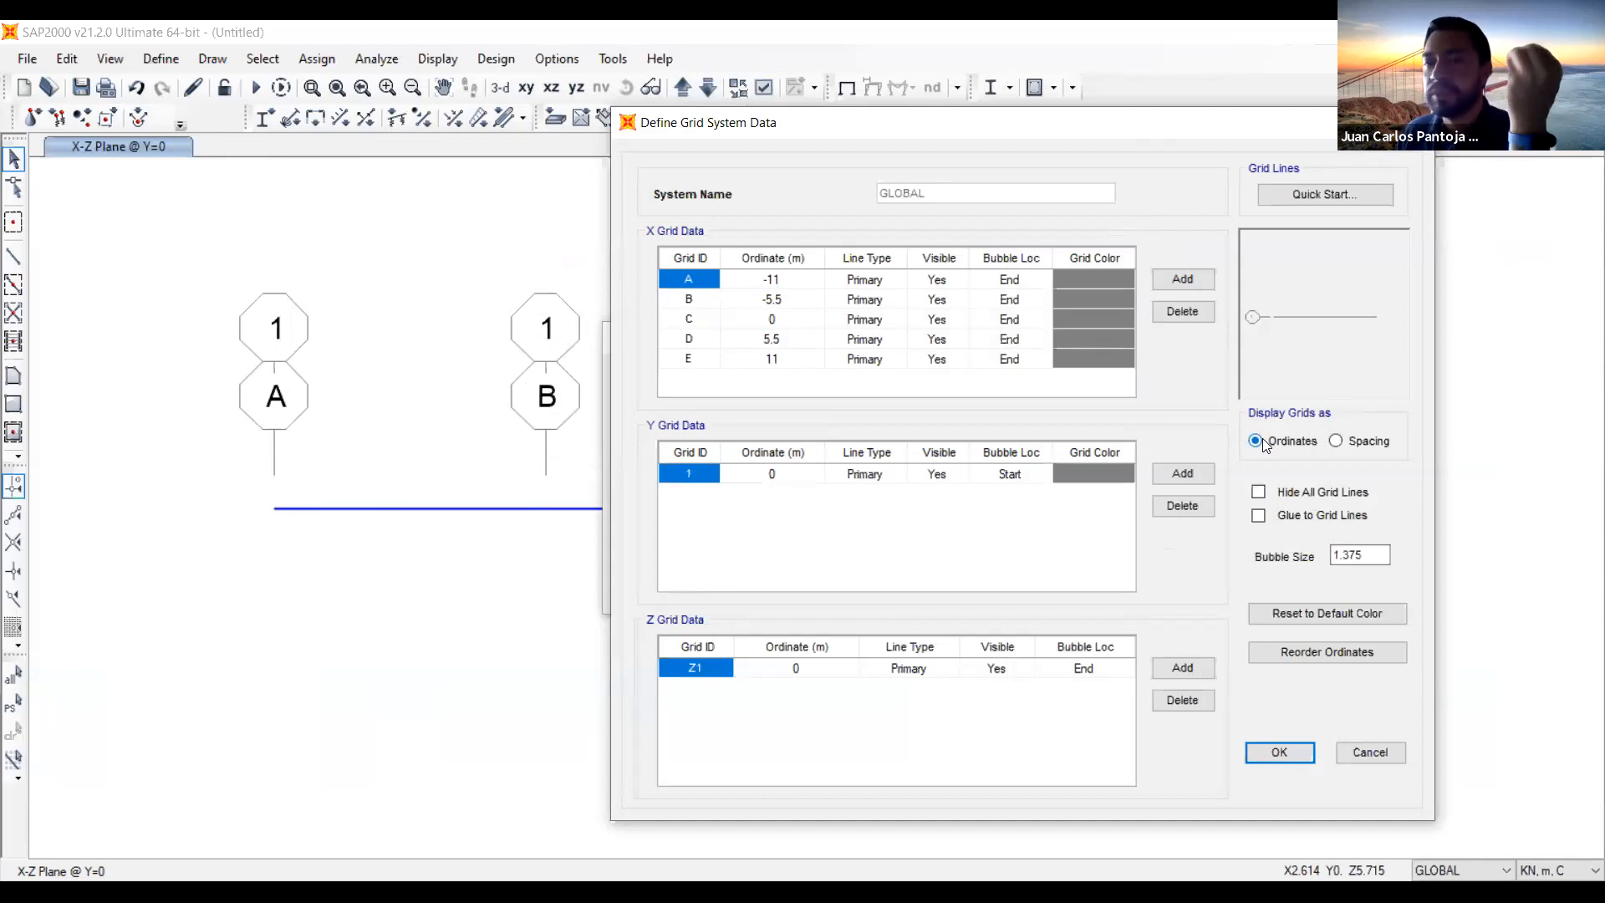
Compare the X grid data of lines A to E displayed as ordinates and as spacing
click(793, 279)
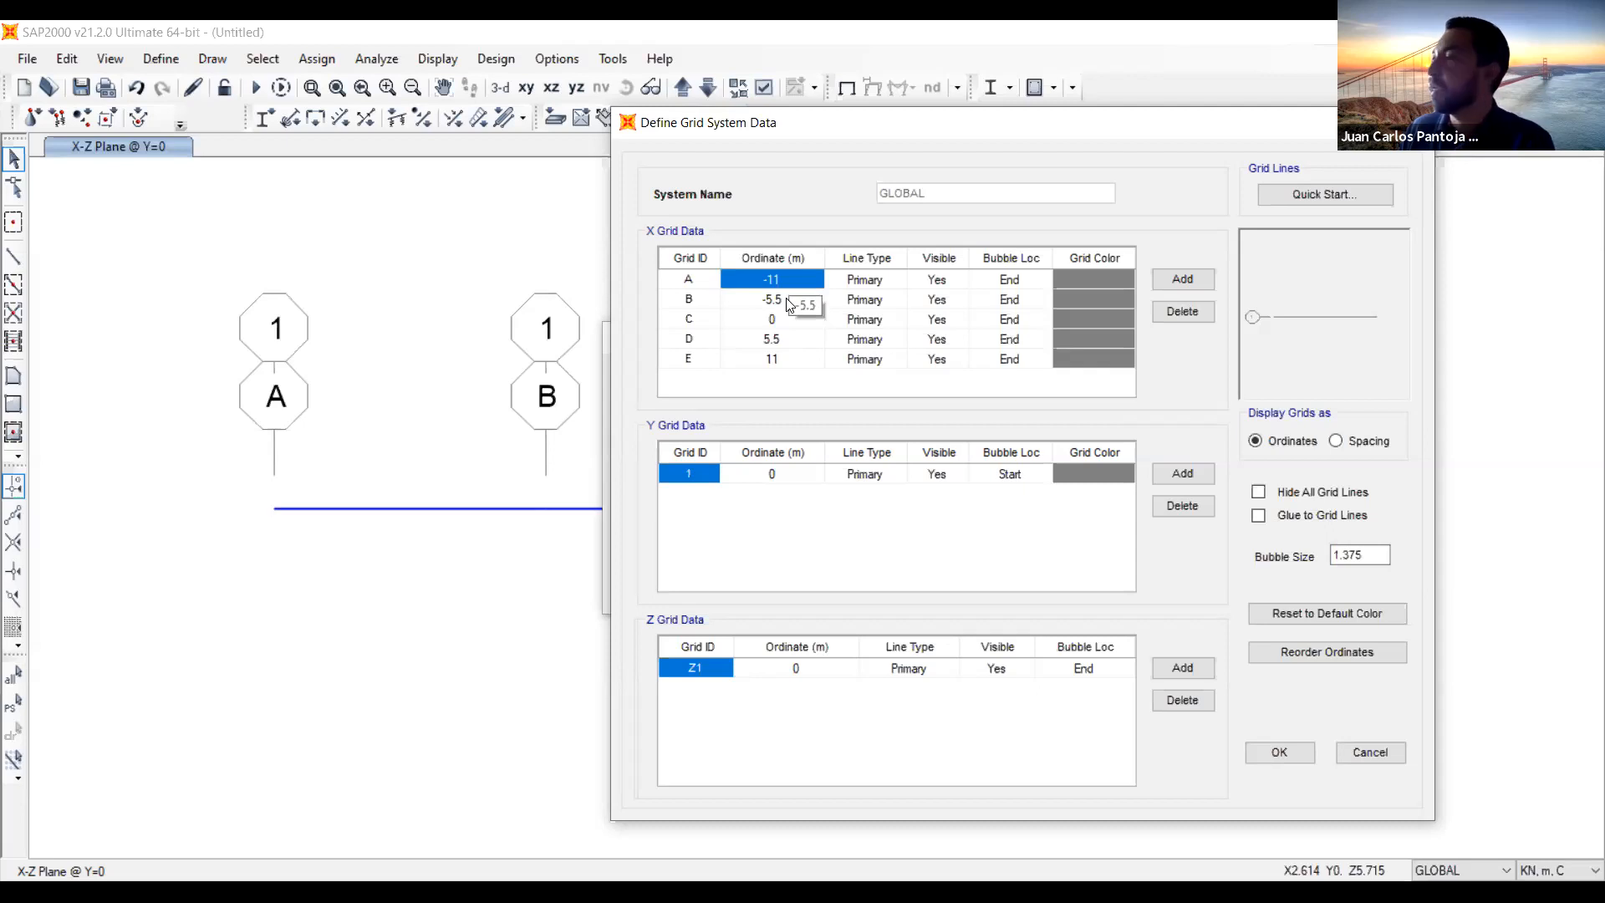
click(790, 301)
click(795, 323)
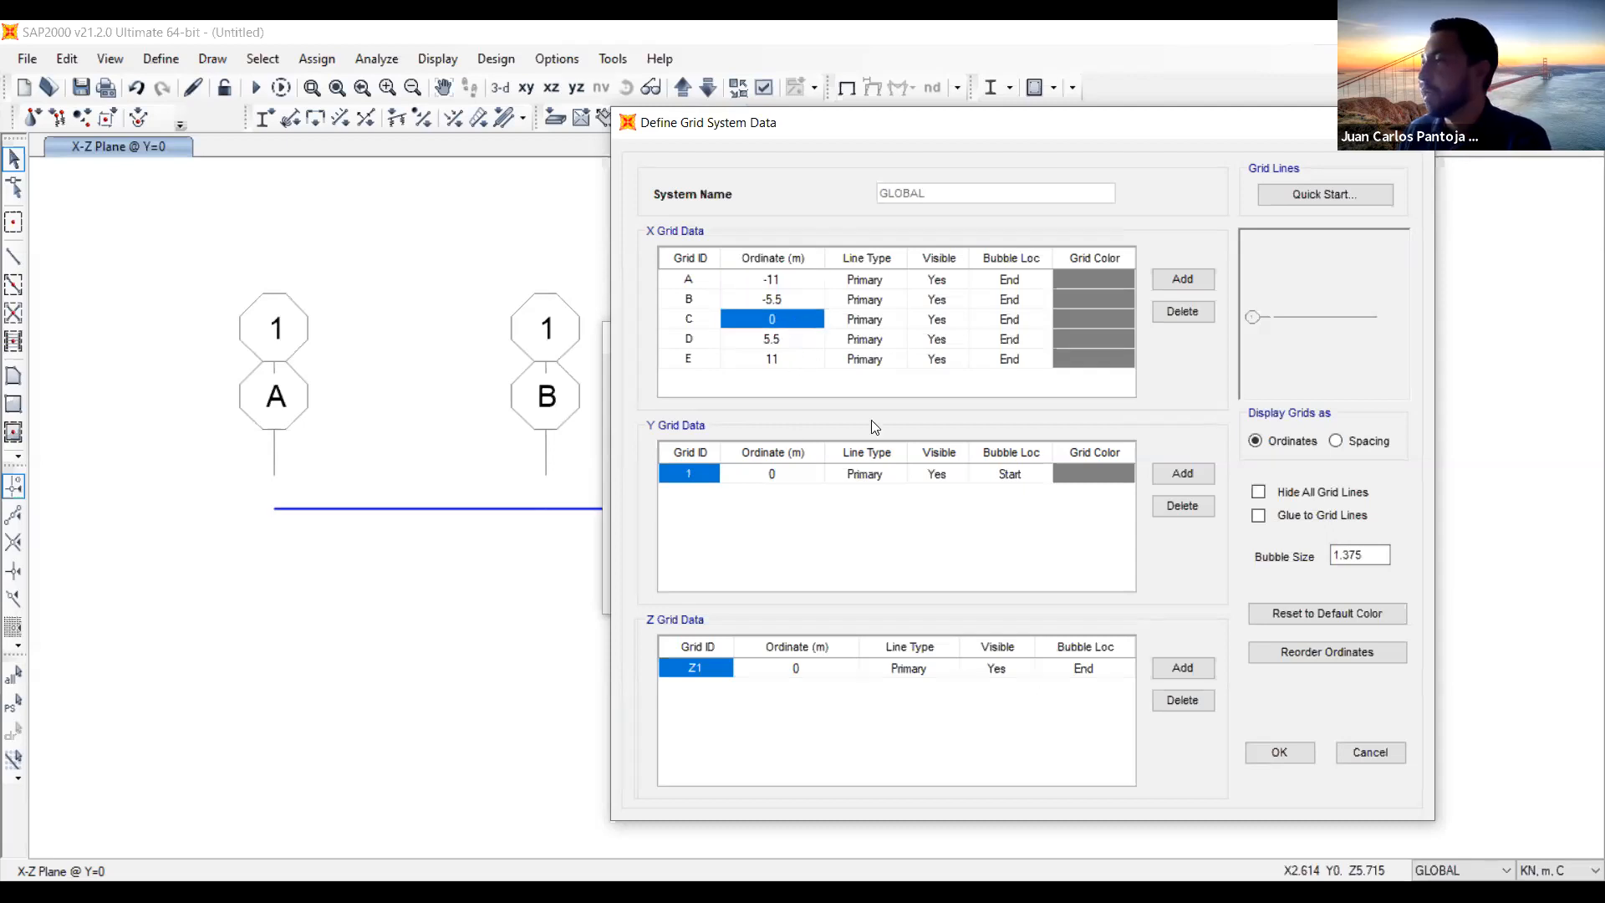
click(1336, 441)
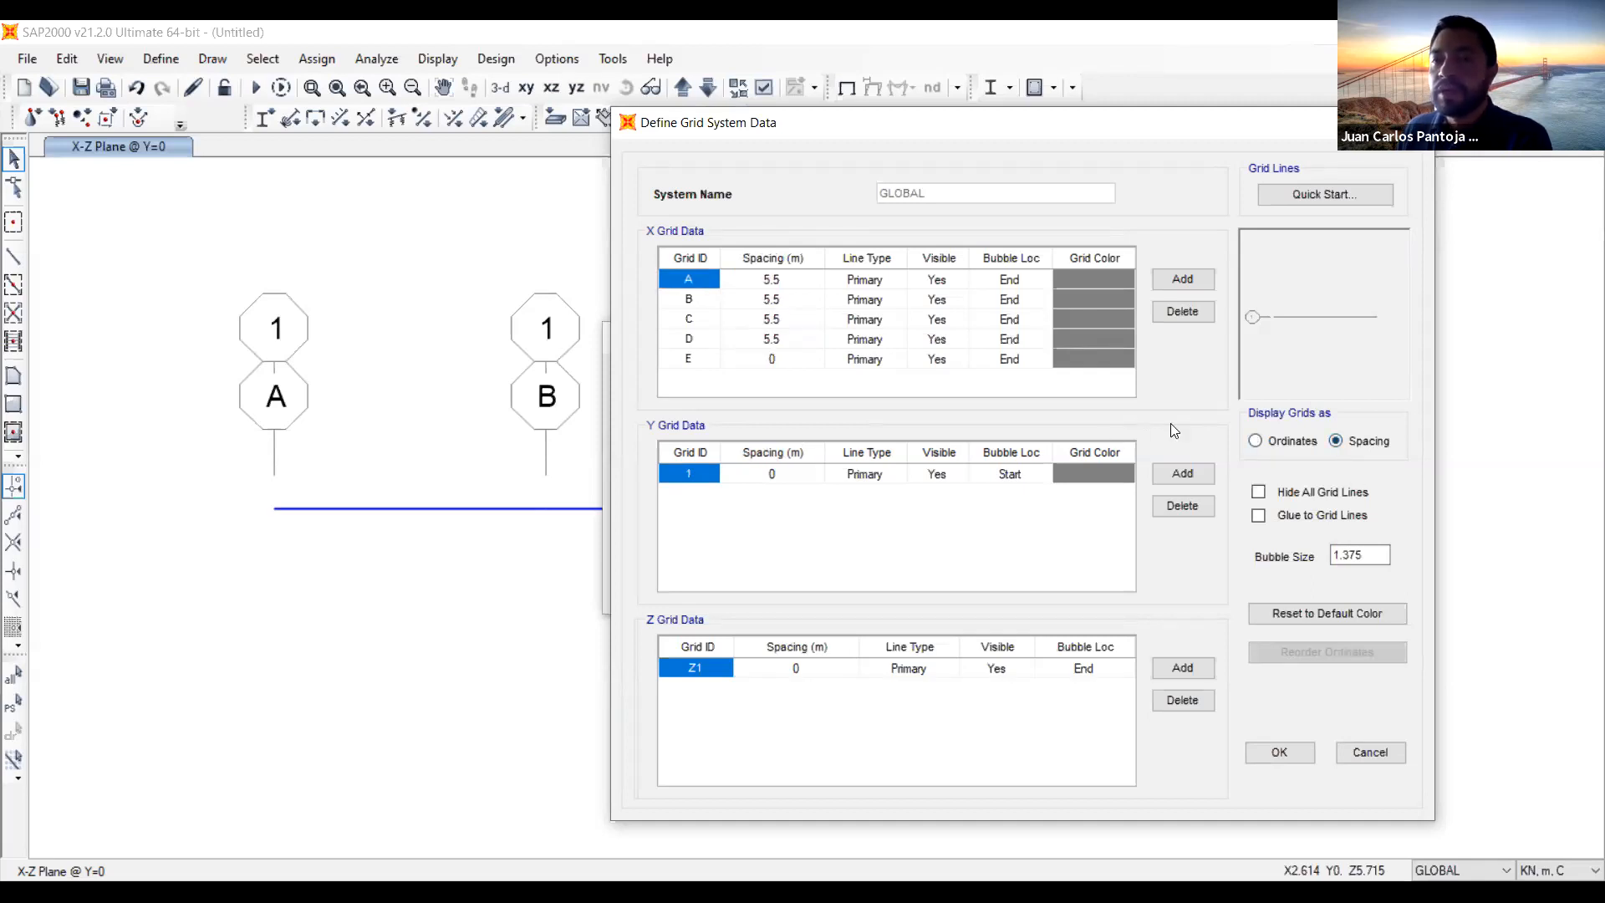
click(1253, 441)
click(1335, 437)
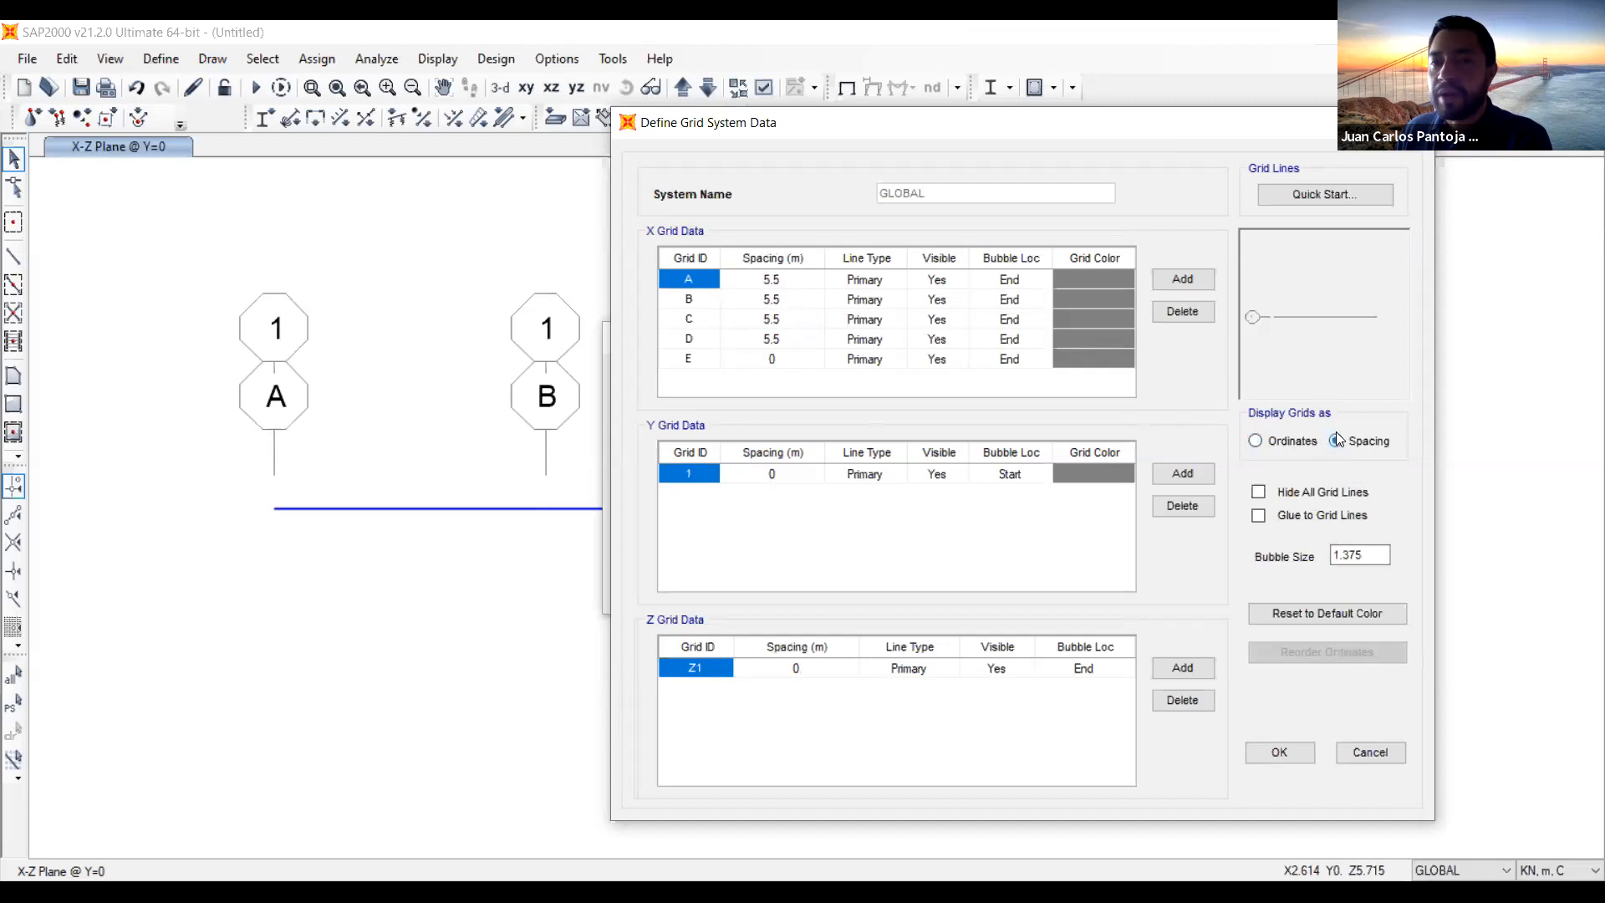
click(1274, 442)
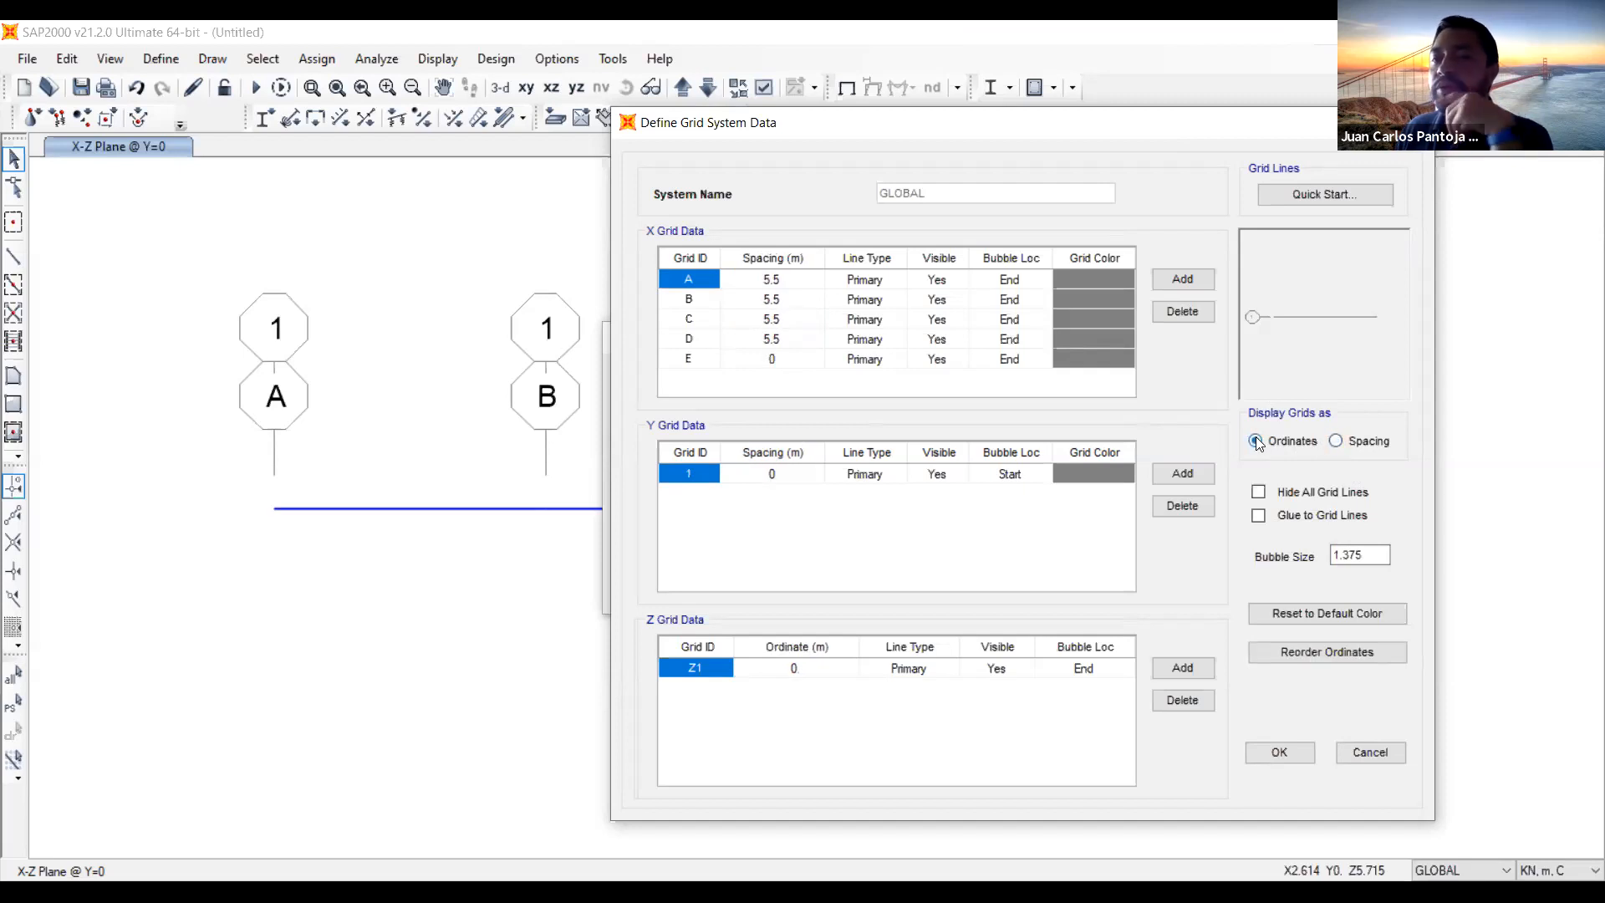
Display the grids as spacing, glue the objects to the grid lines and set the X spacings of B and C to 6.25 m
click(1335, 442)
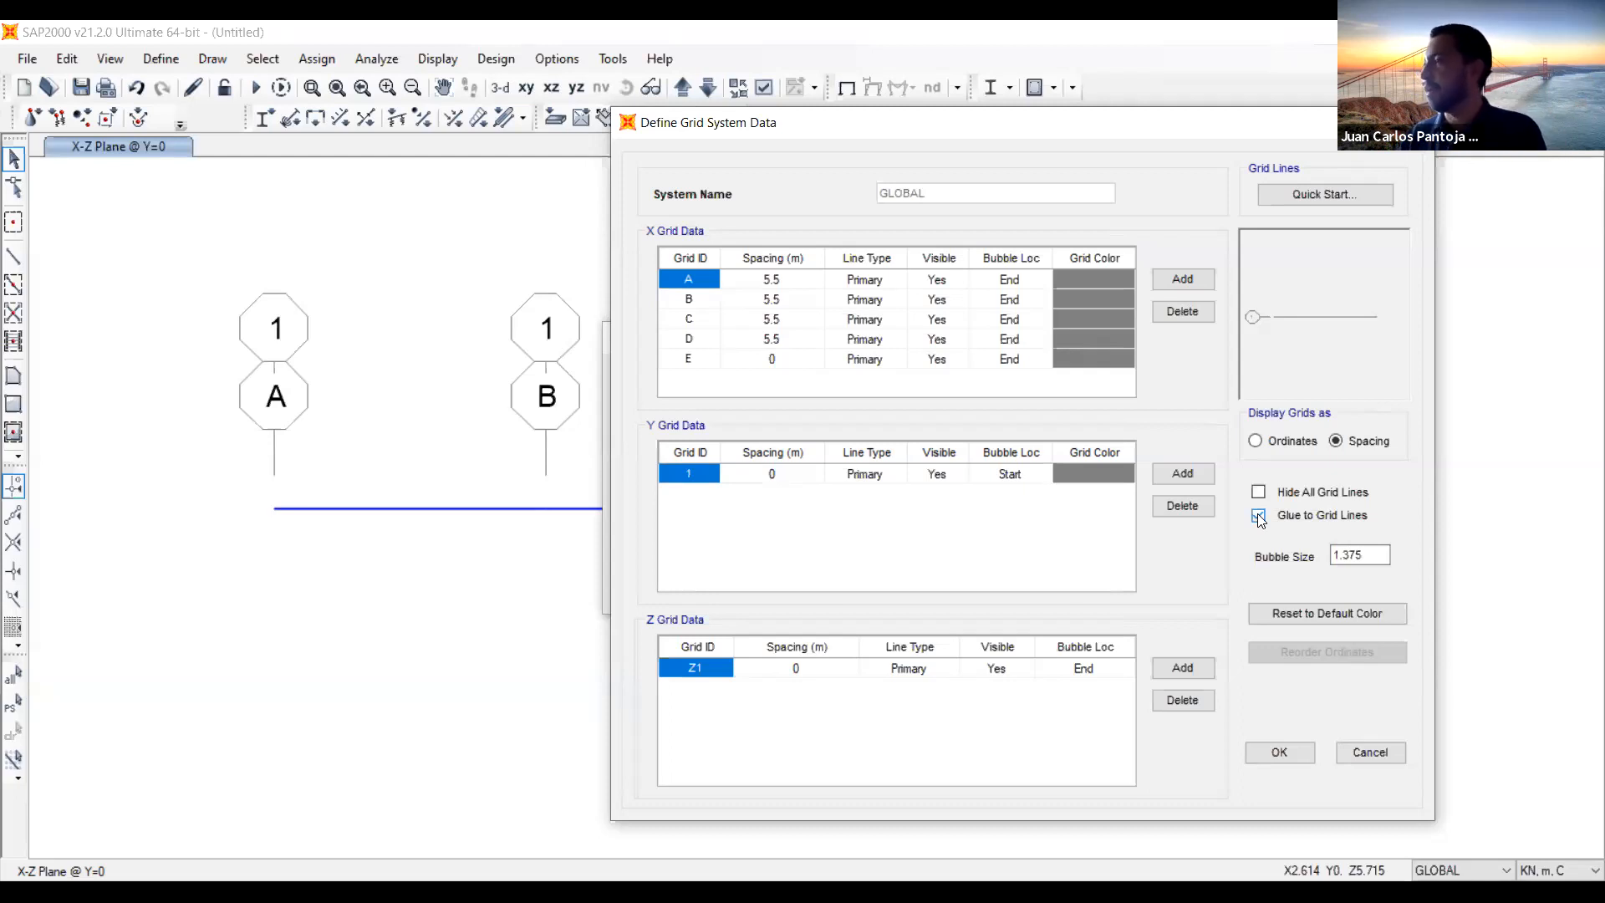
click(769, 283)
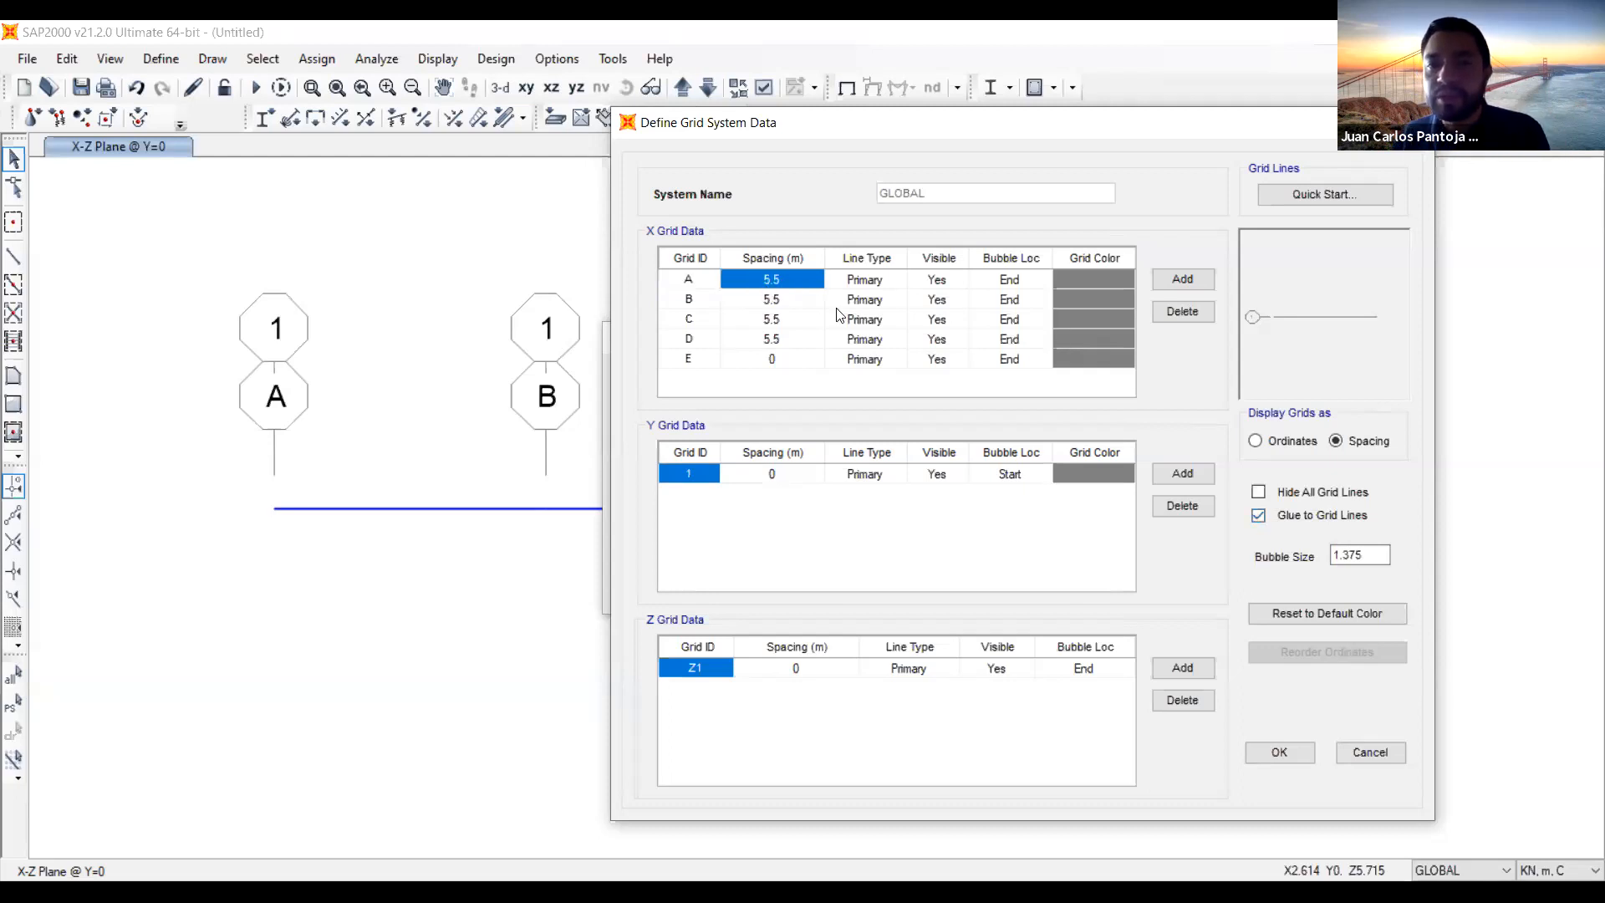
click(776, 303)
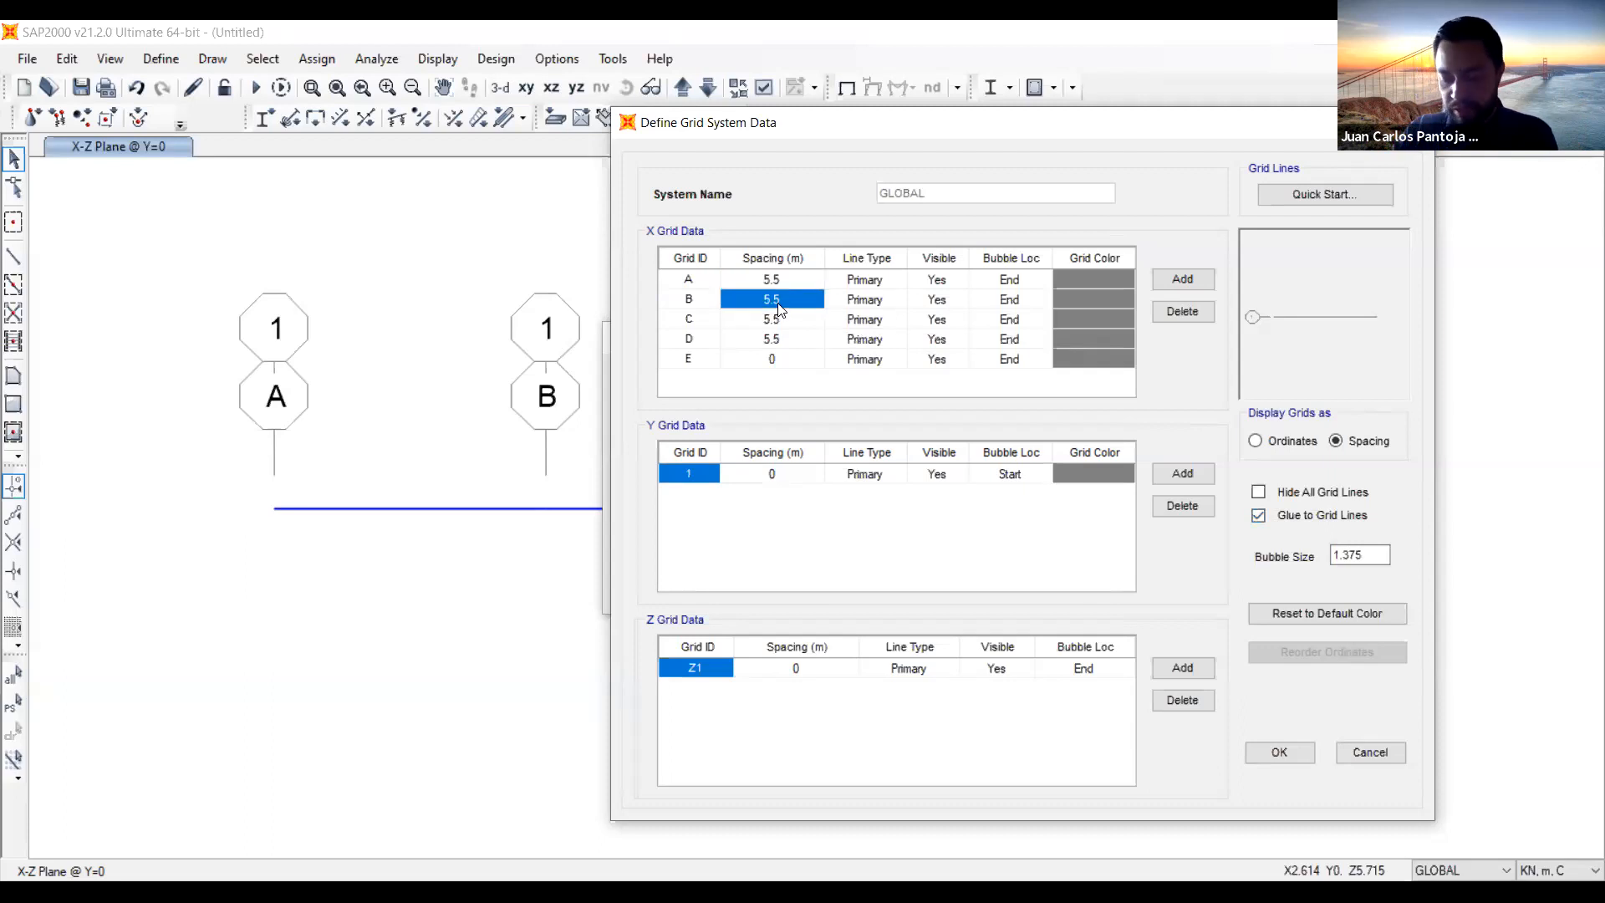
text(6.25)
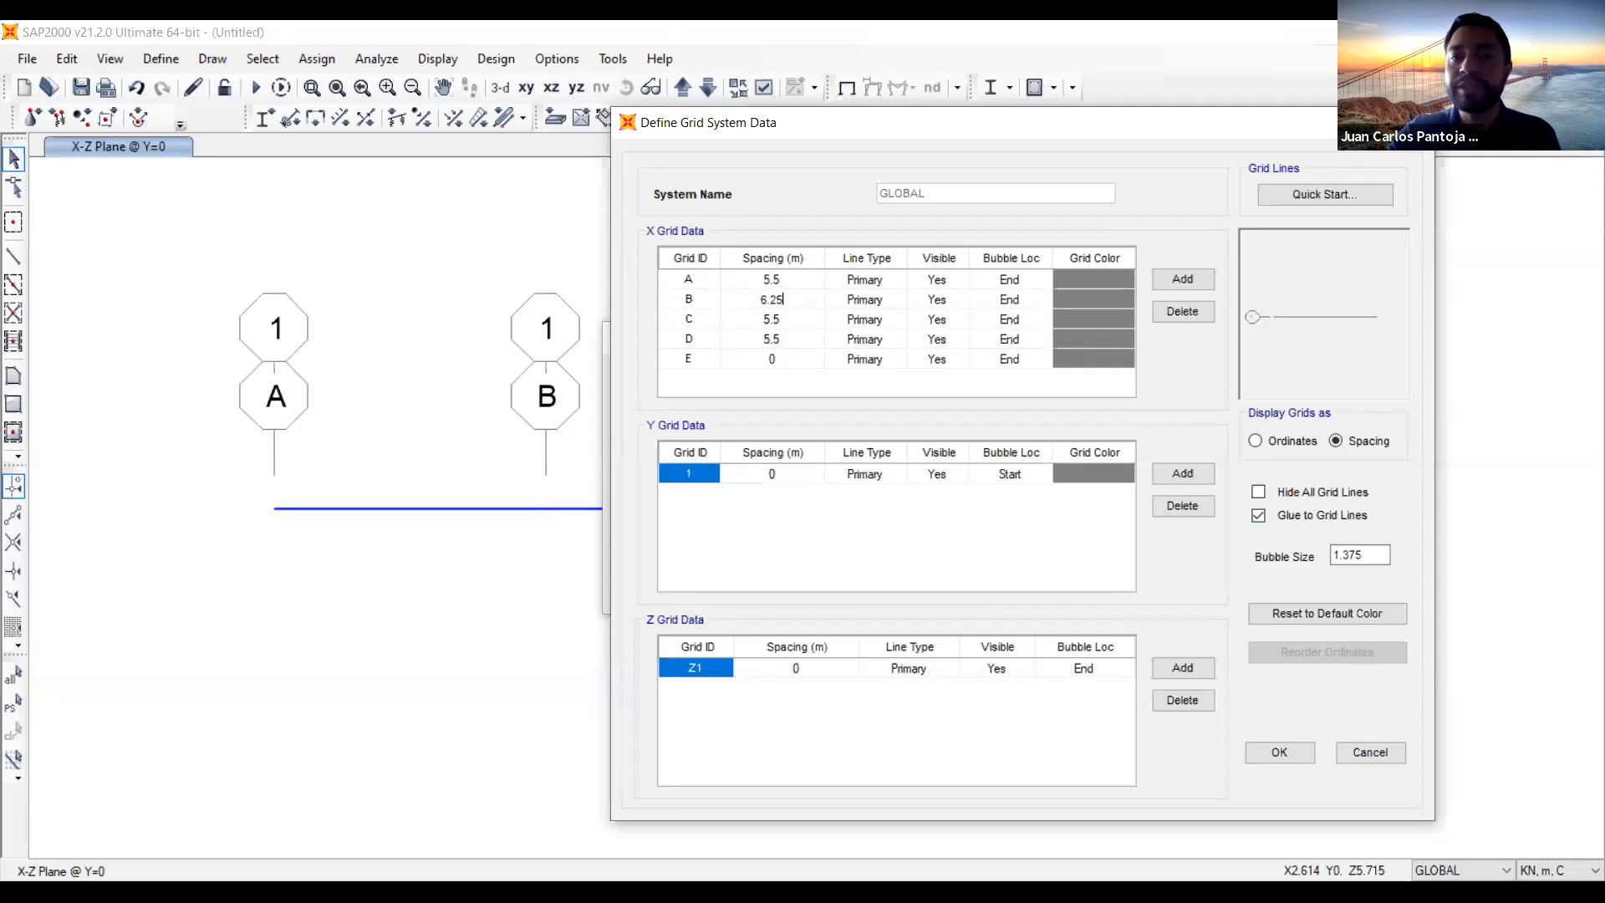
key(Return)
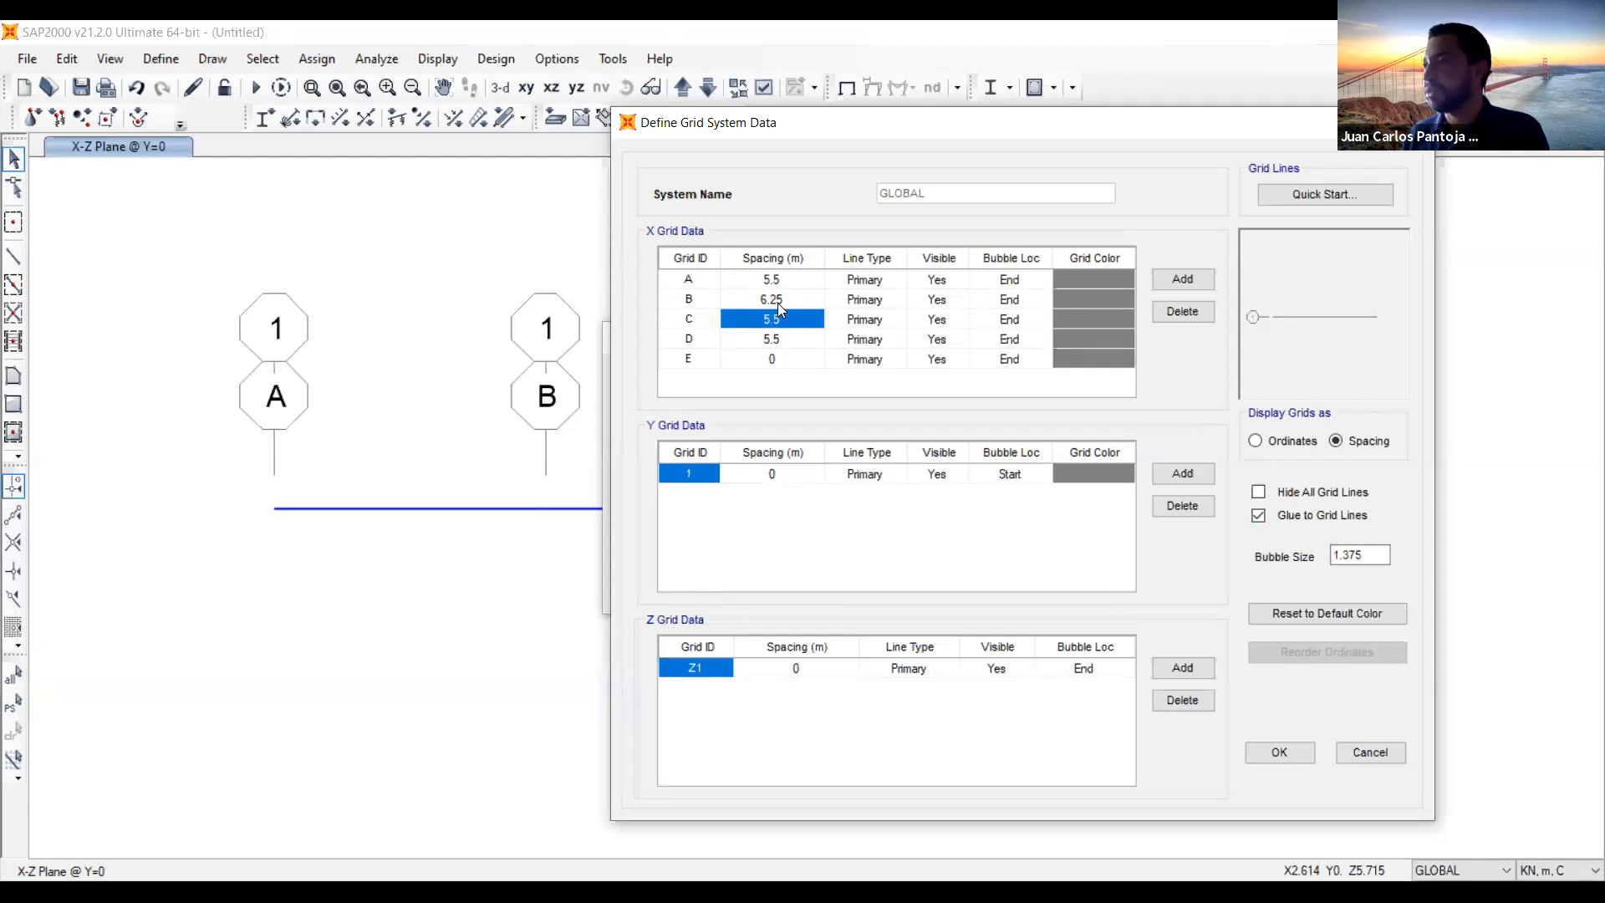
text(6.25)
key(Down)
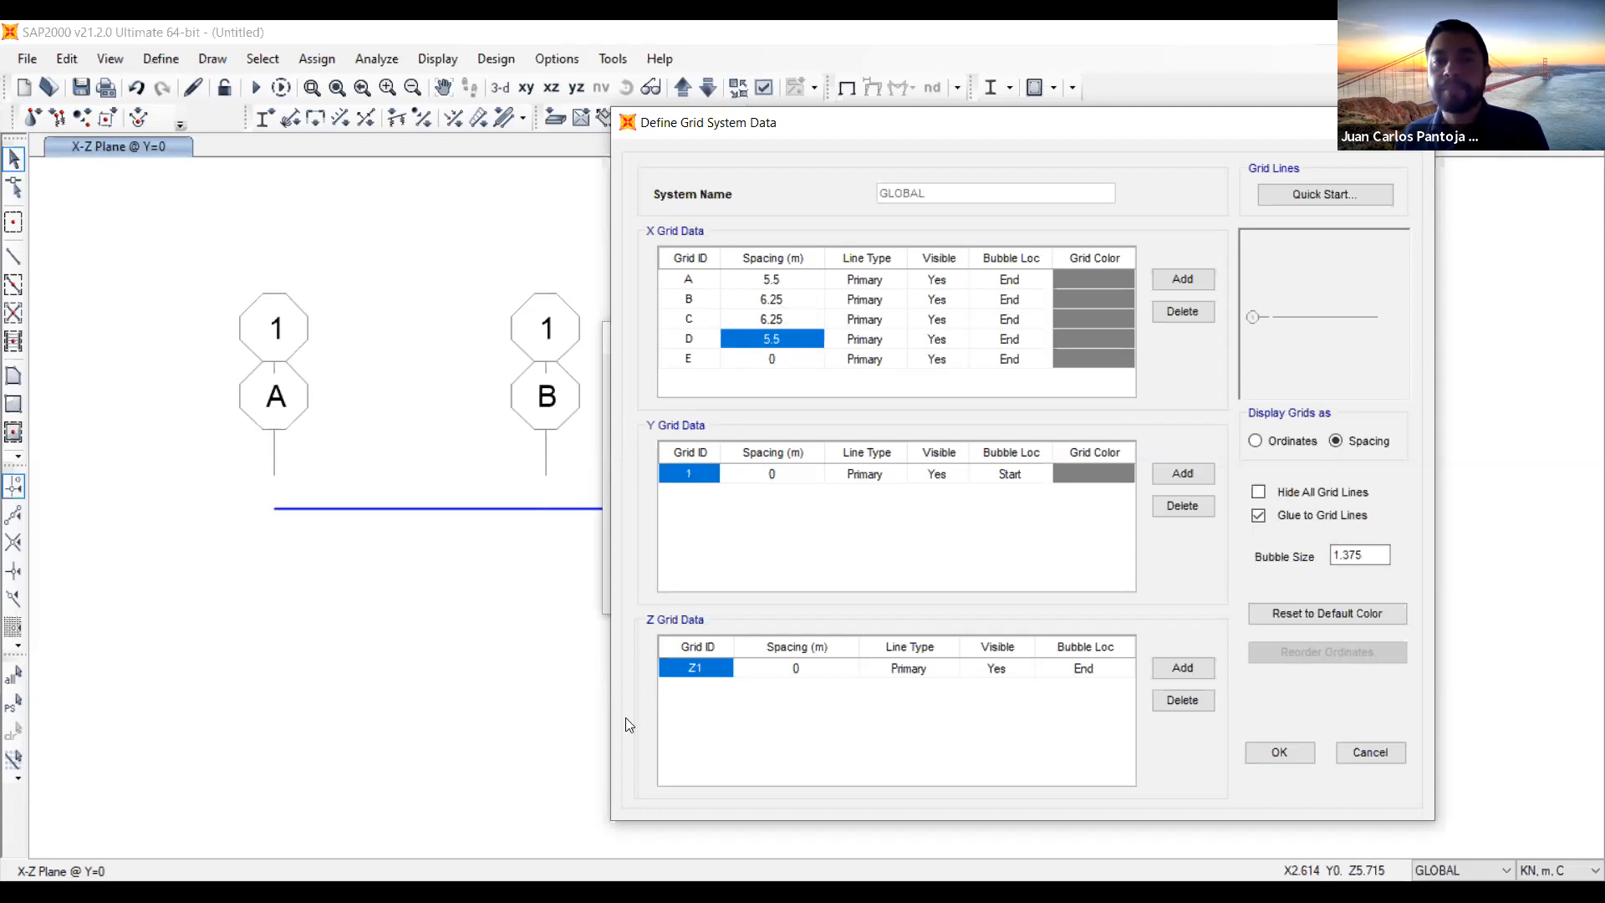
click(693, 281)
click(698, 319)
click(685, 344)
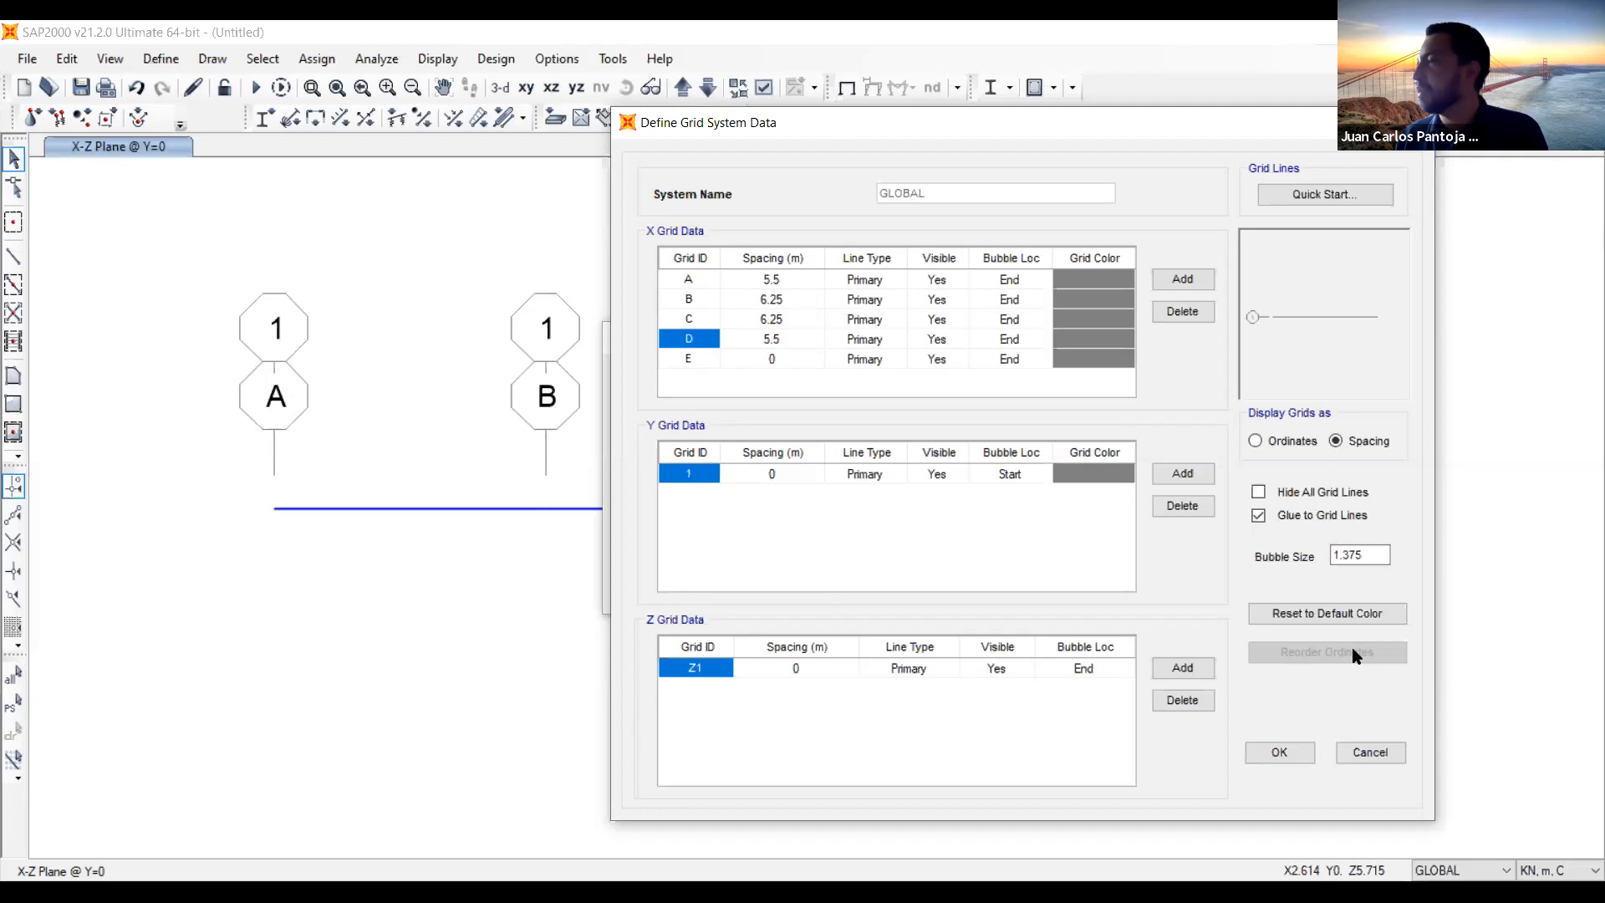
click(1278, 750)
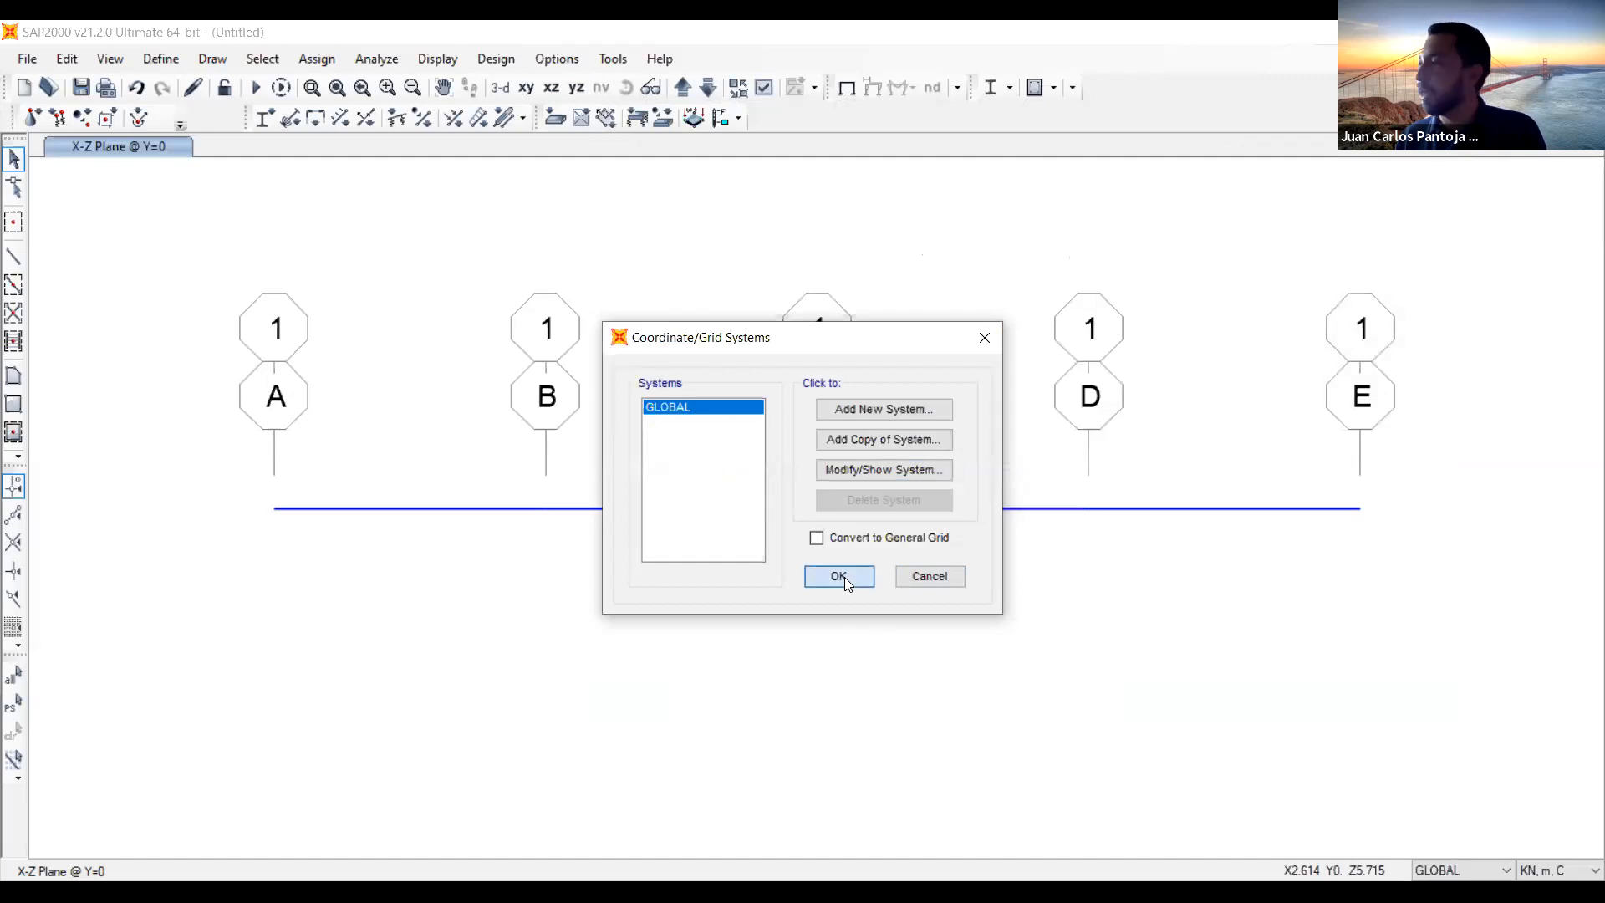
click(839, 576)
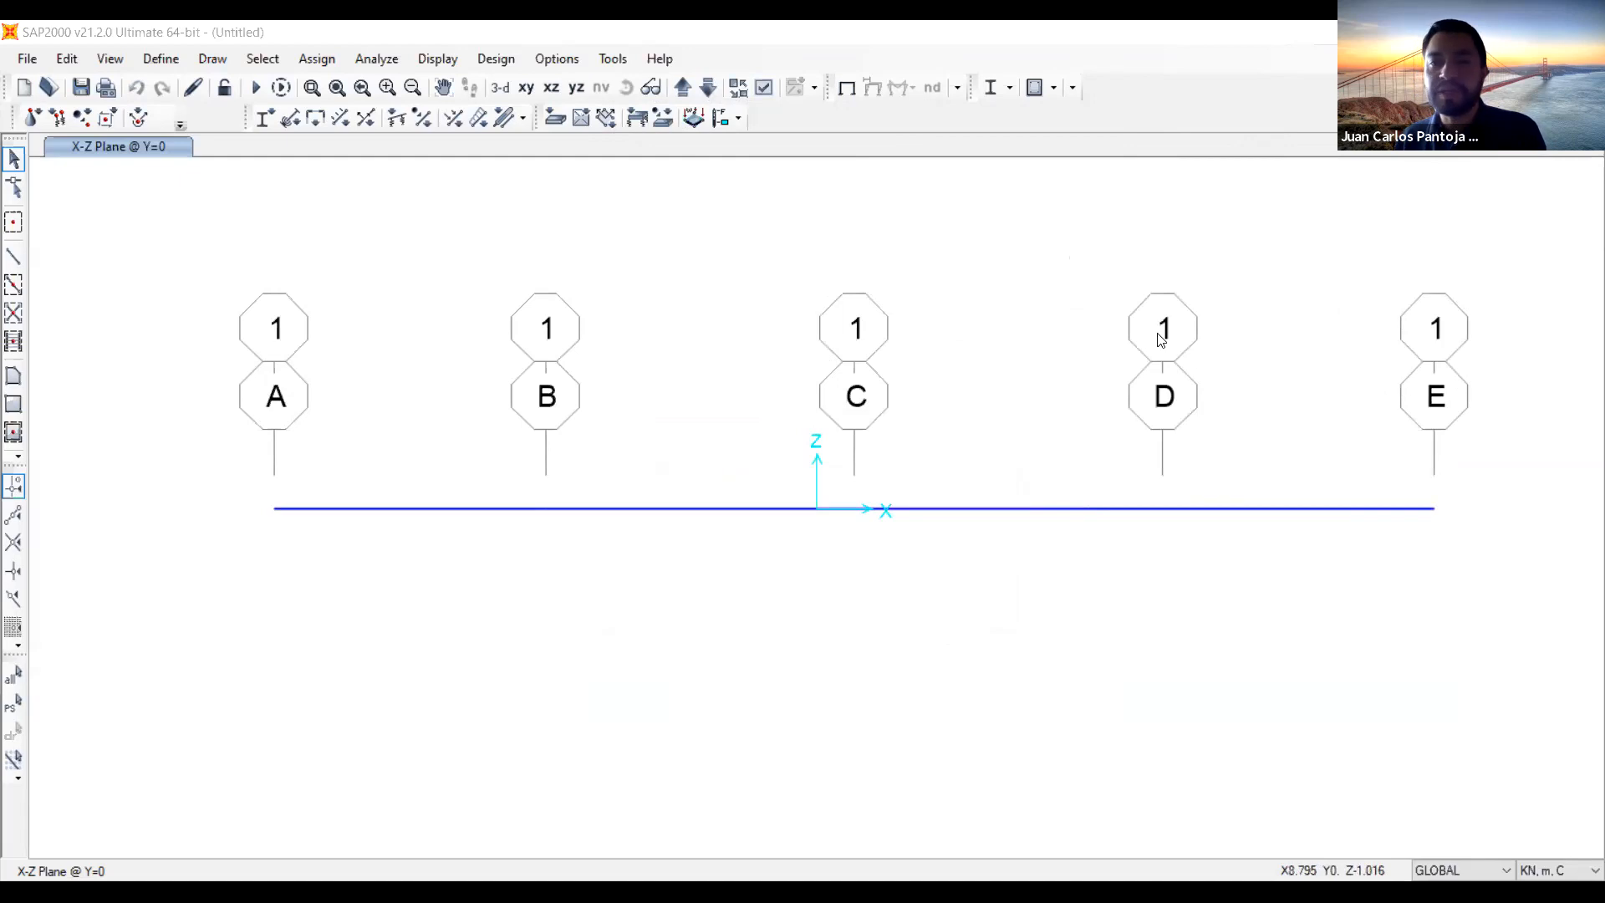
Make the joints visible in the X-Z view by turning off their Invisible display option
click(764, 89)
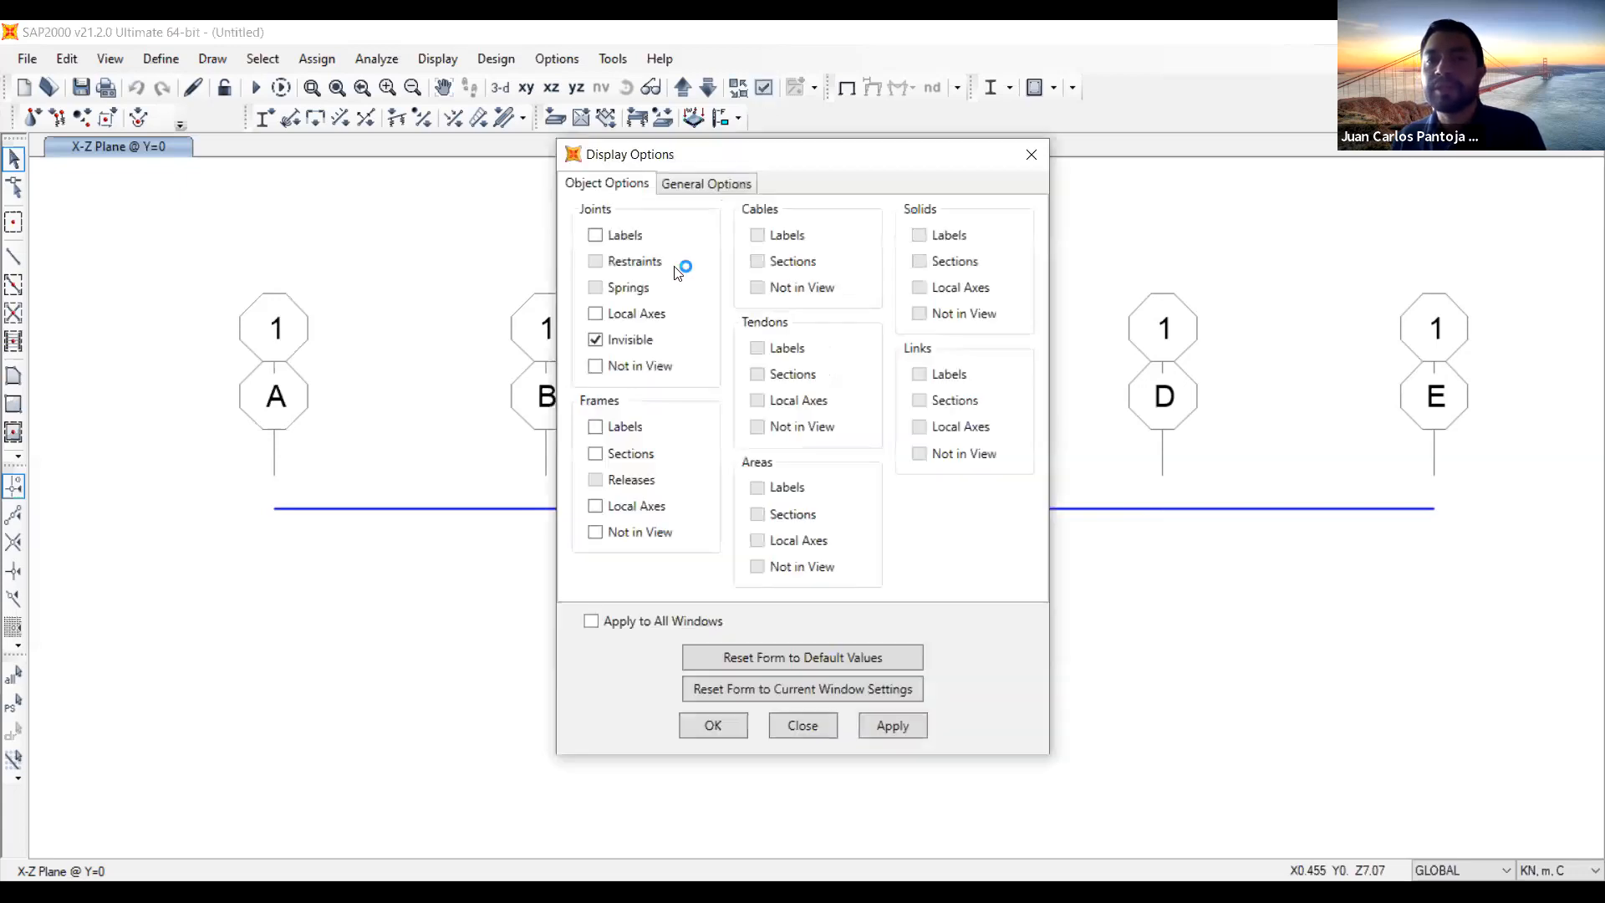
click(596, 341)
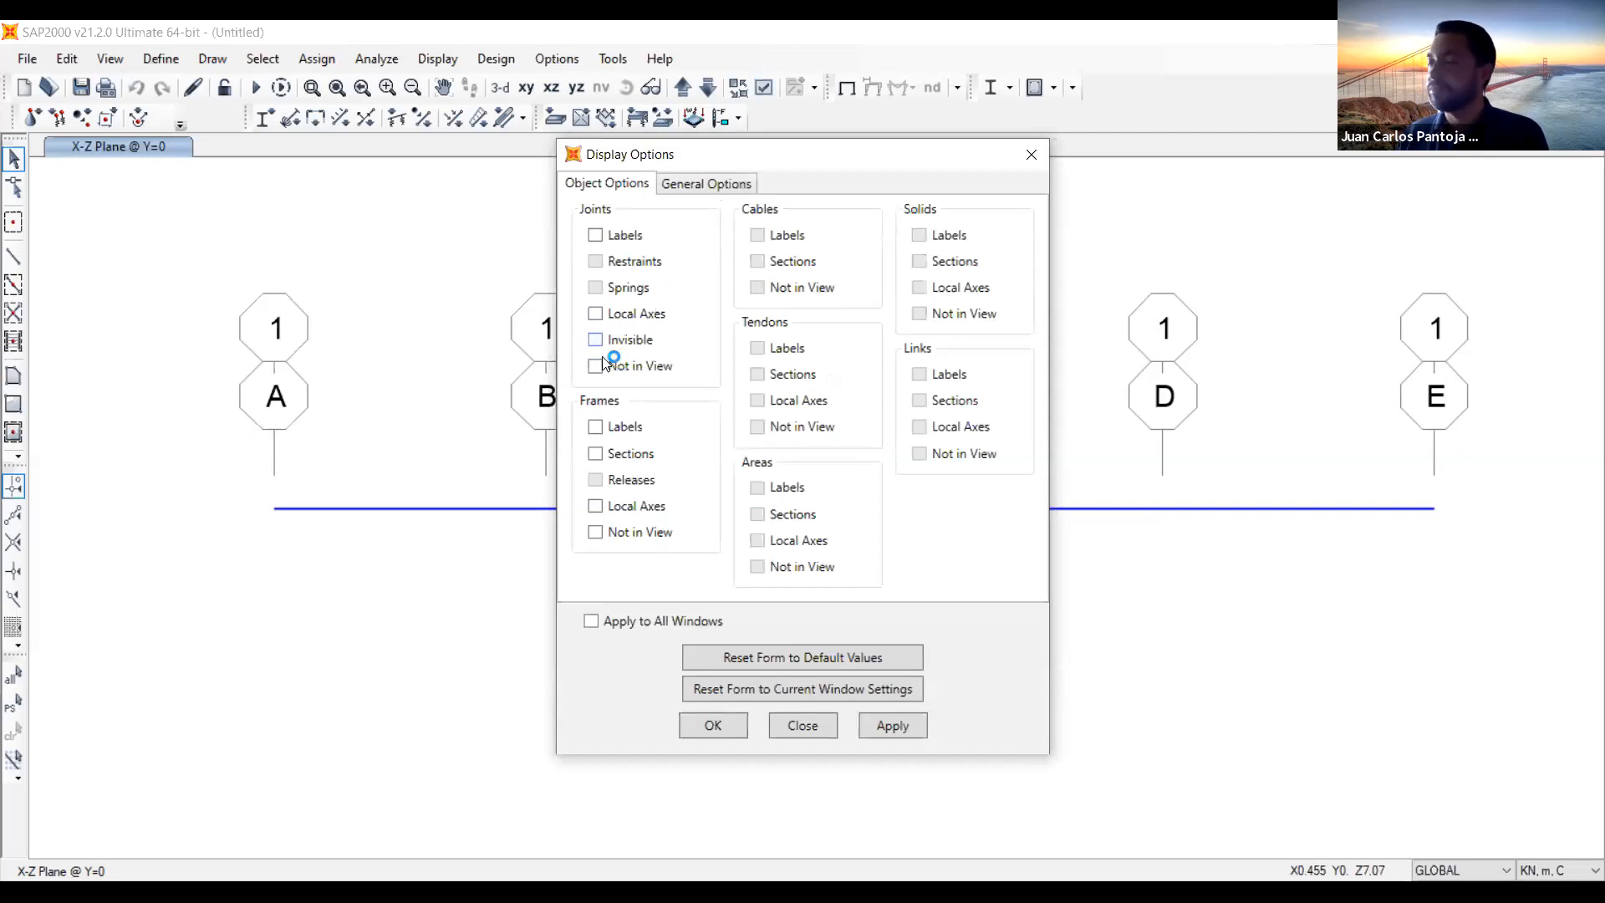
click(712, 726)
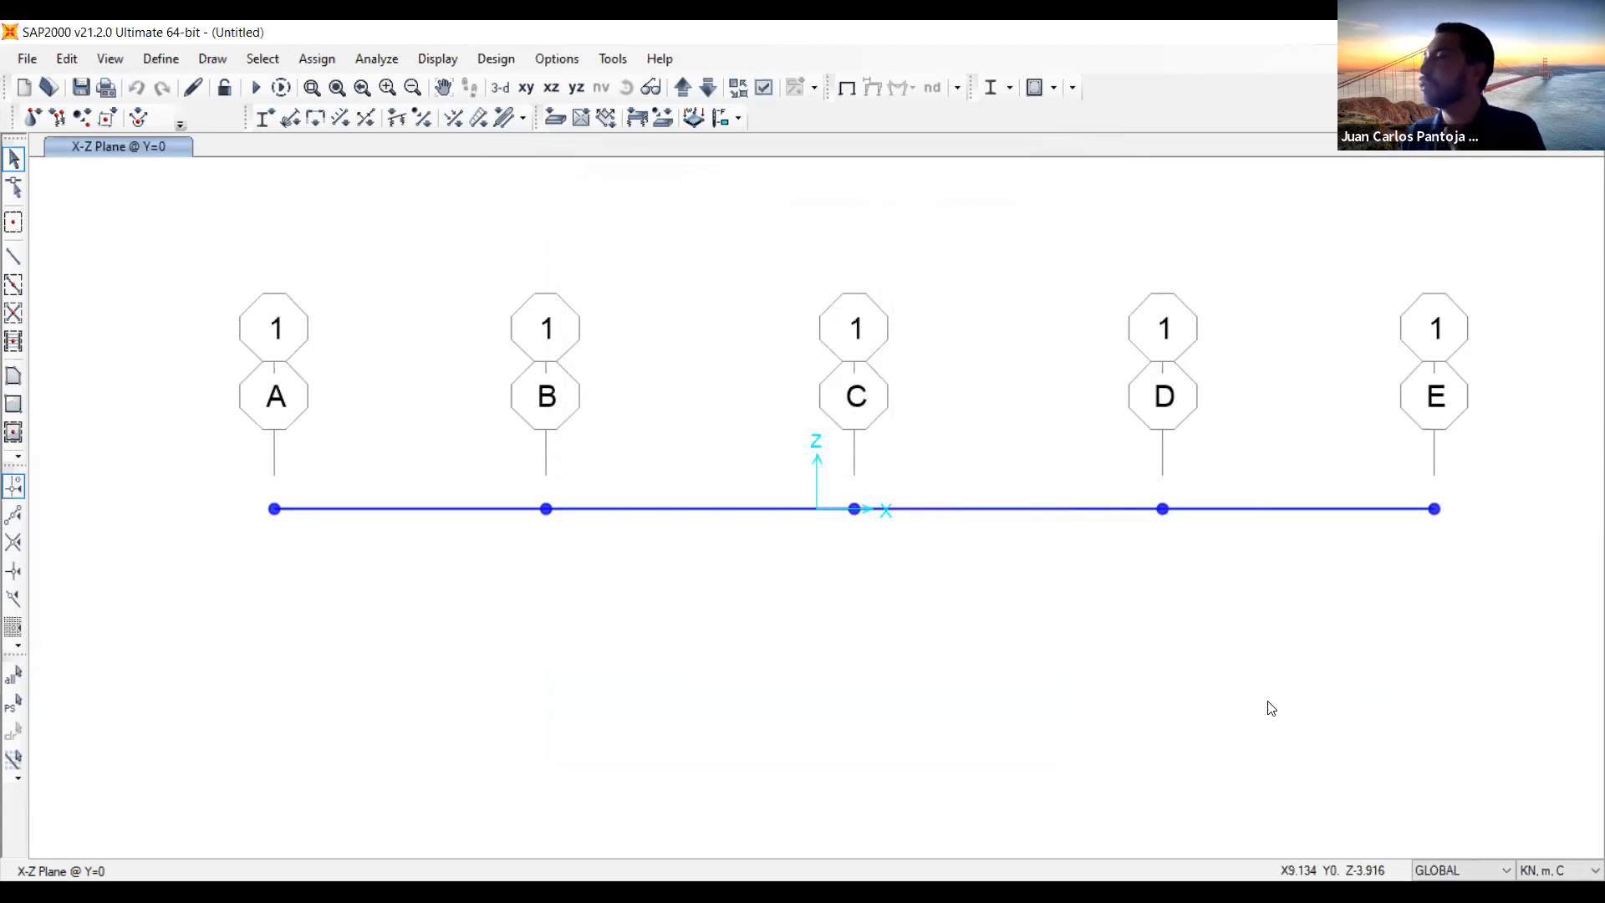
Select the five beam joints at grid lines A to E and open their joint restraint assignment
drag(167, 416, 301, 552)
drag(442, 416, 615, 562)
drag(755, 414, 924, 591)
drag(1058, 432, 1193, 576)
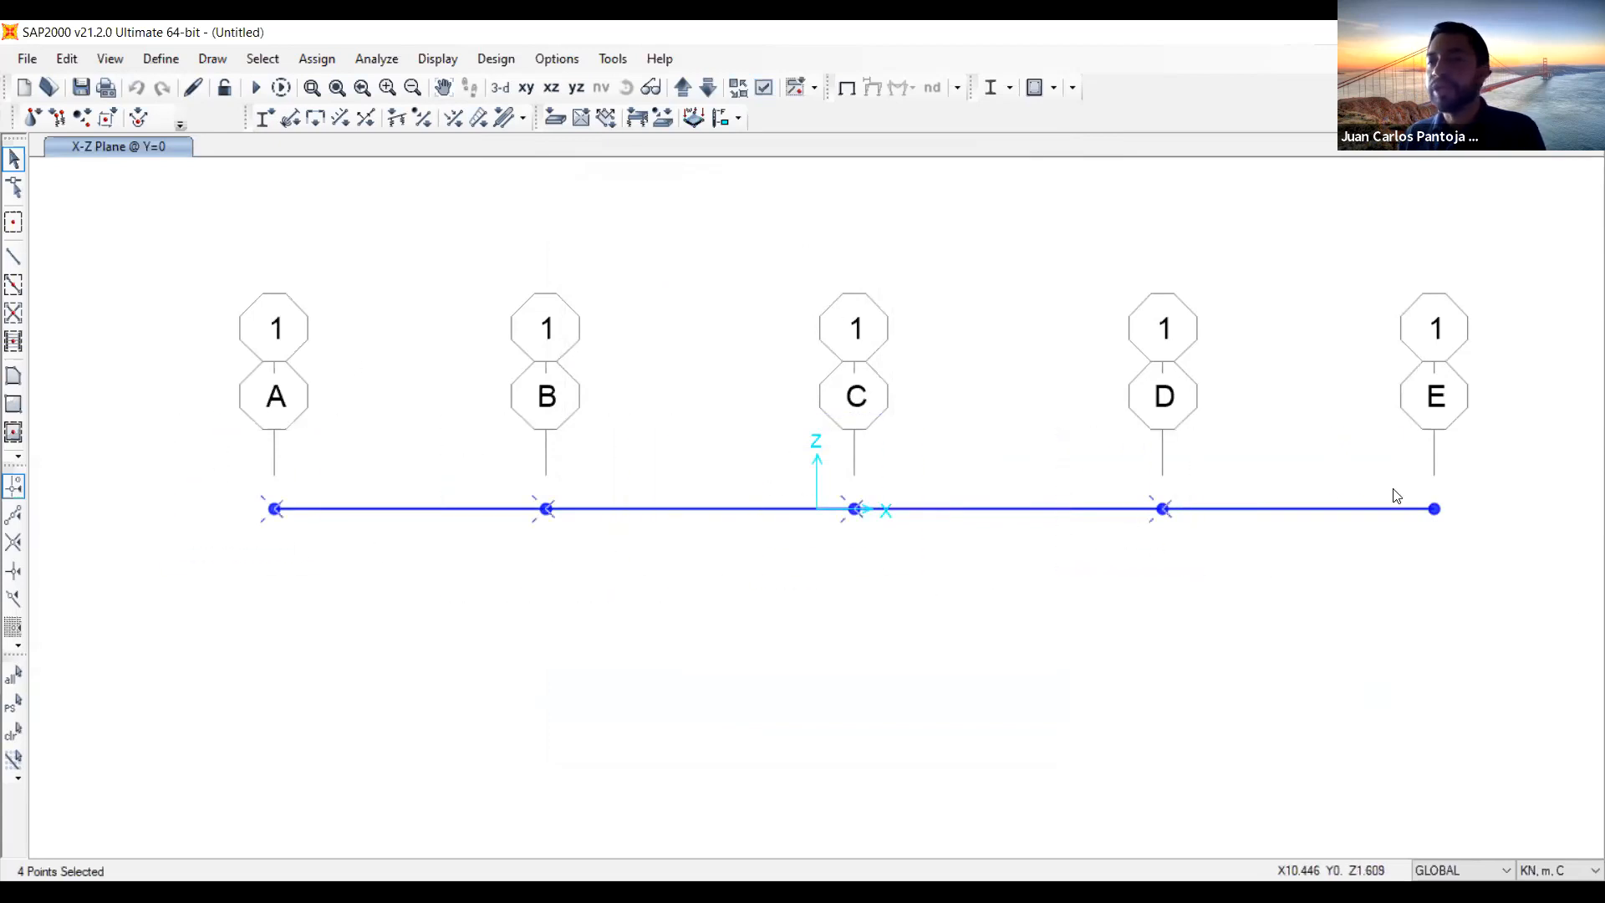
click(1435, 512)
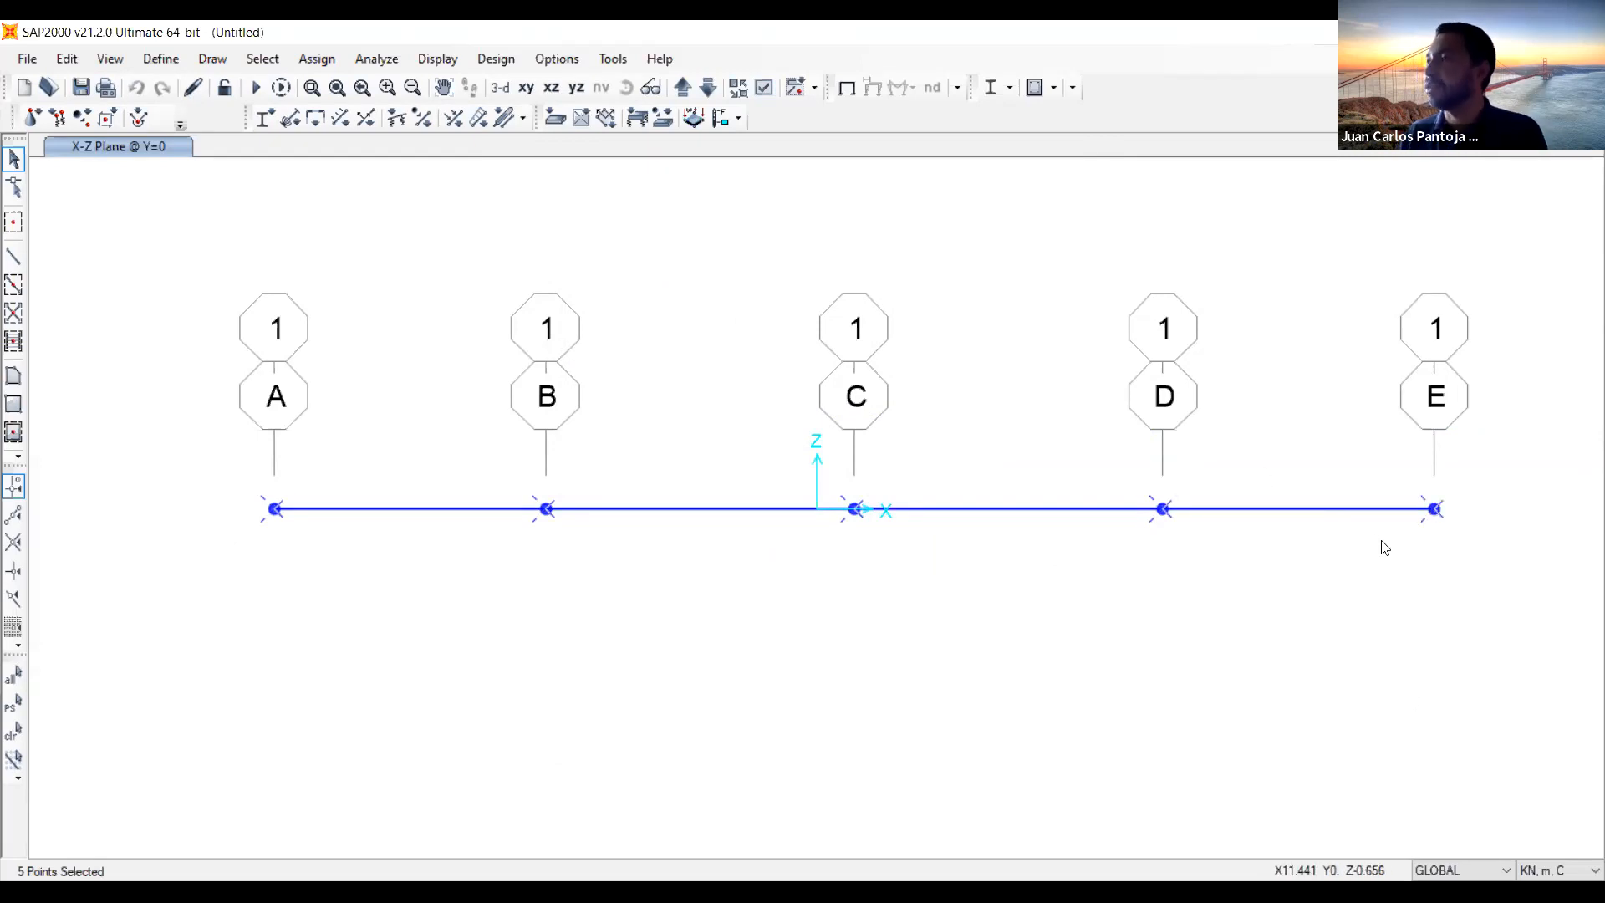
click(317, 57)
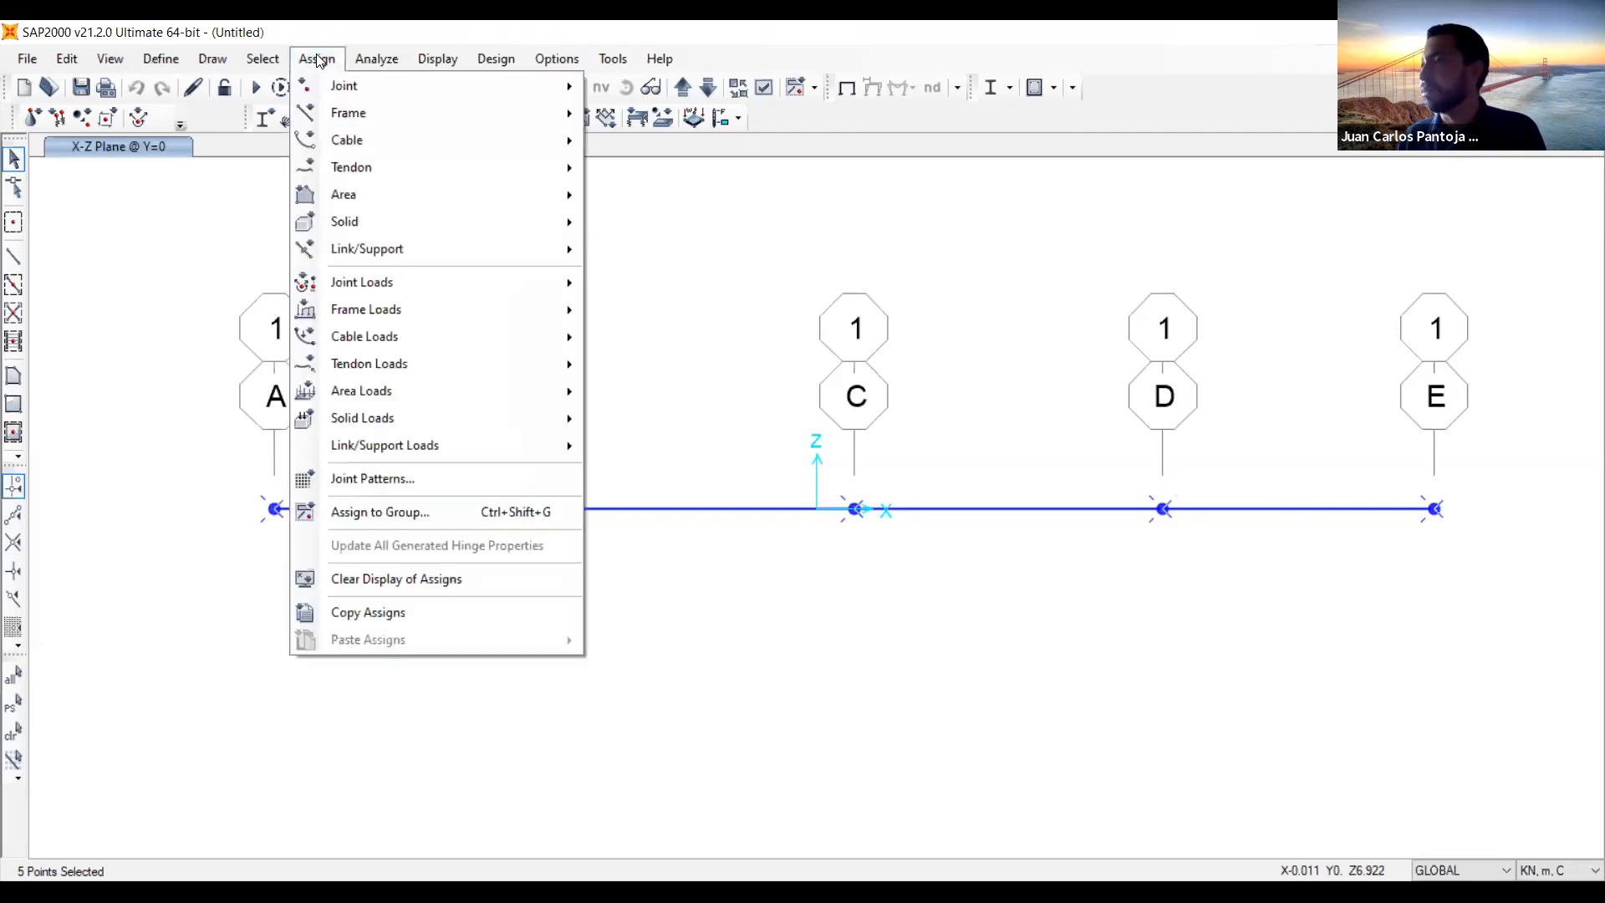
mouse_move(331, 77)
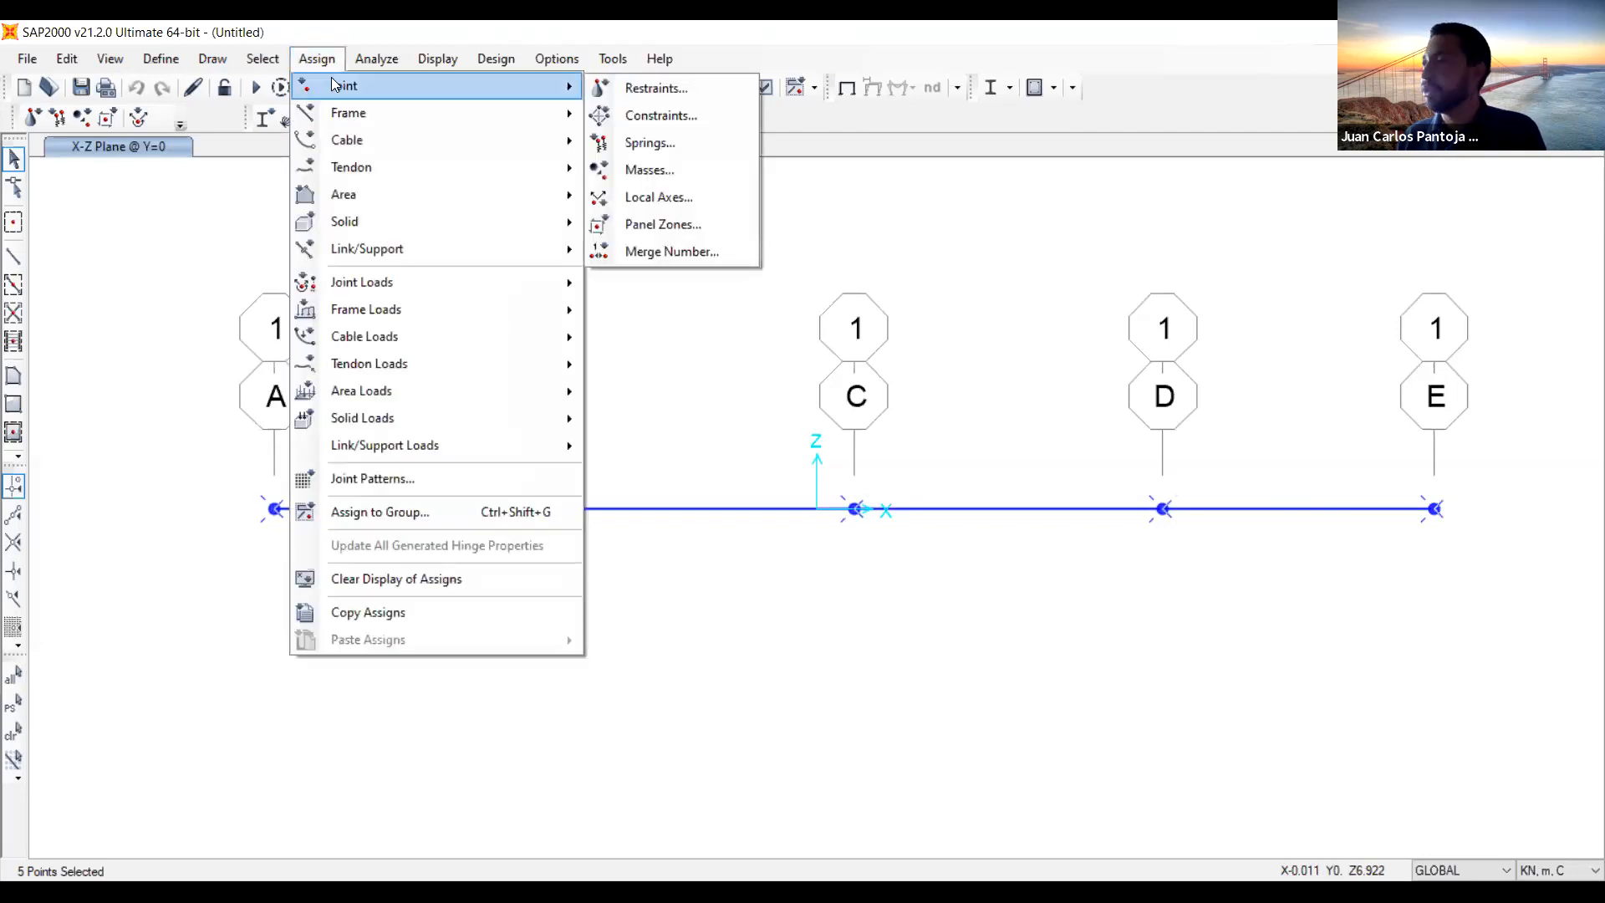
click(640, 92)
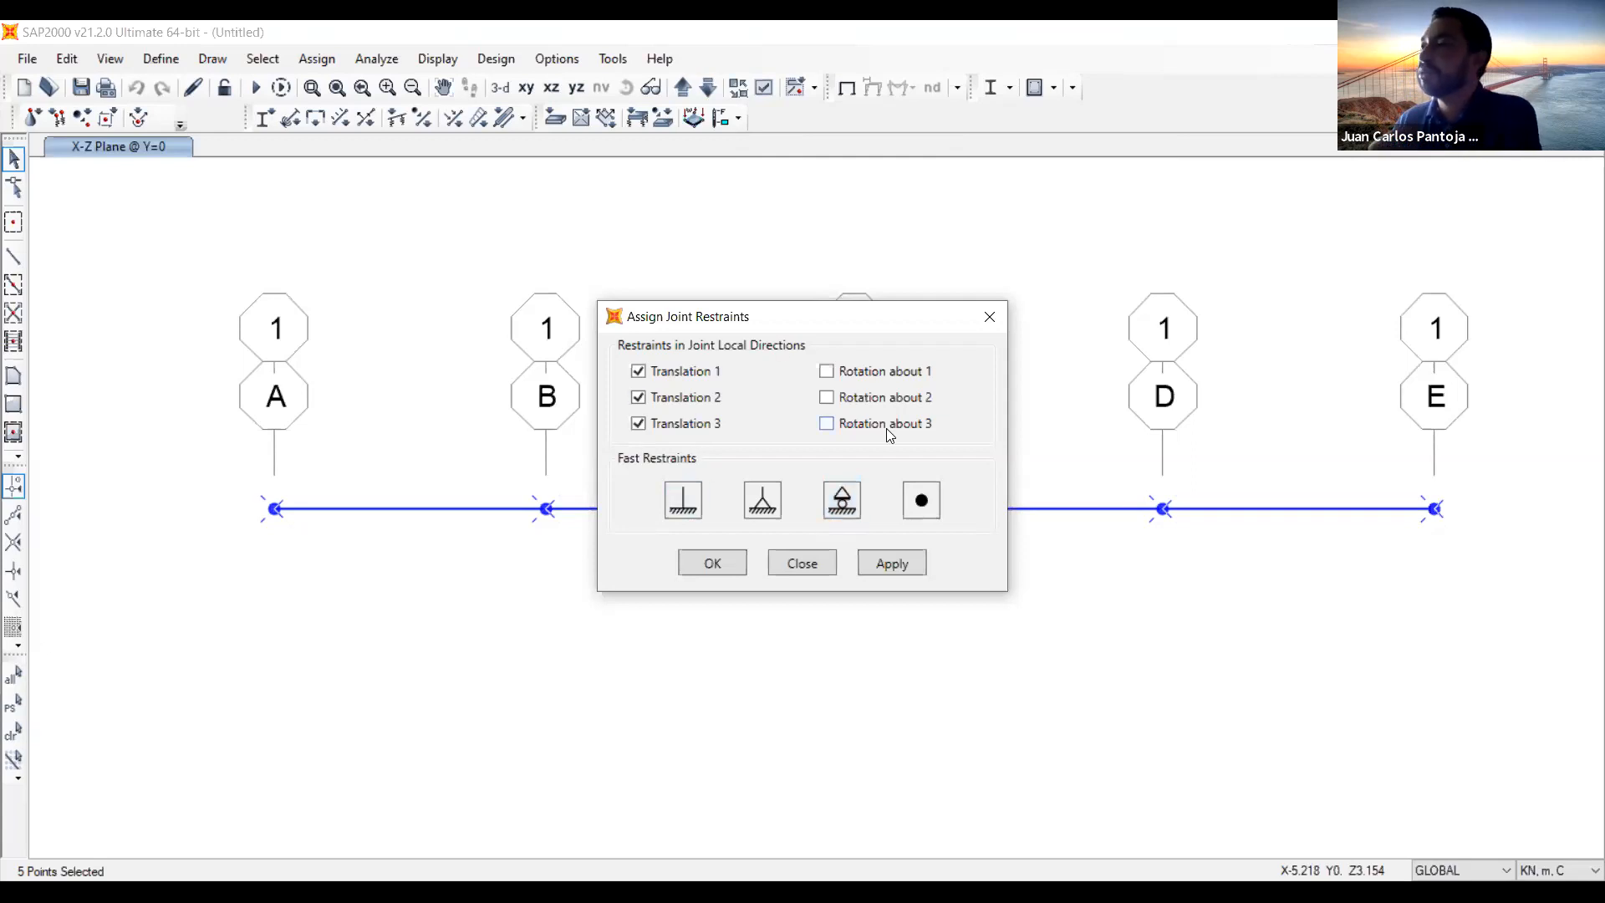
Compare which translations and rotations the roller, pinned and fixed fast restraints block
click(842, 500)
click(757, 510)
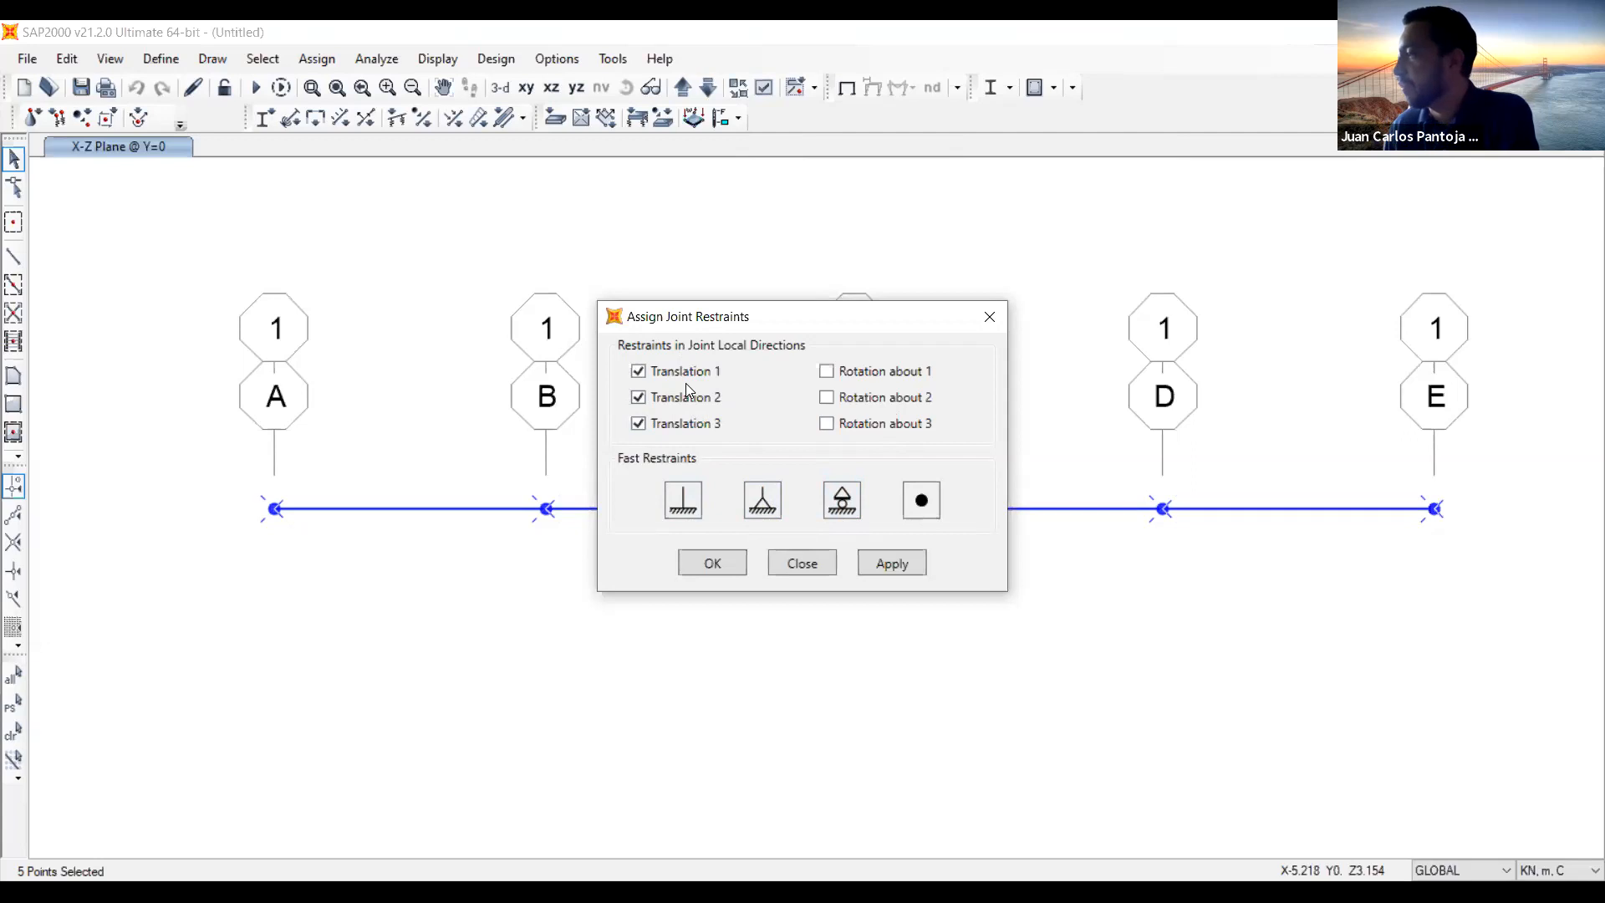
click(684, 502)
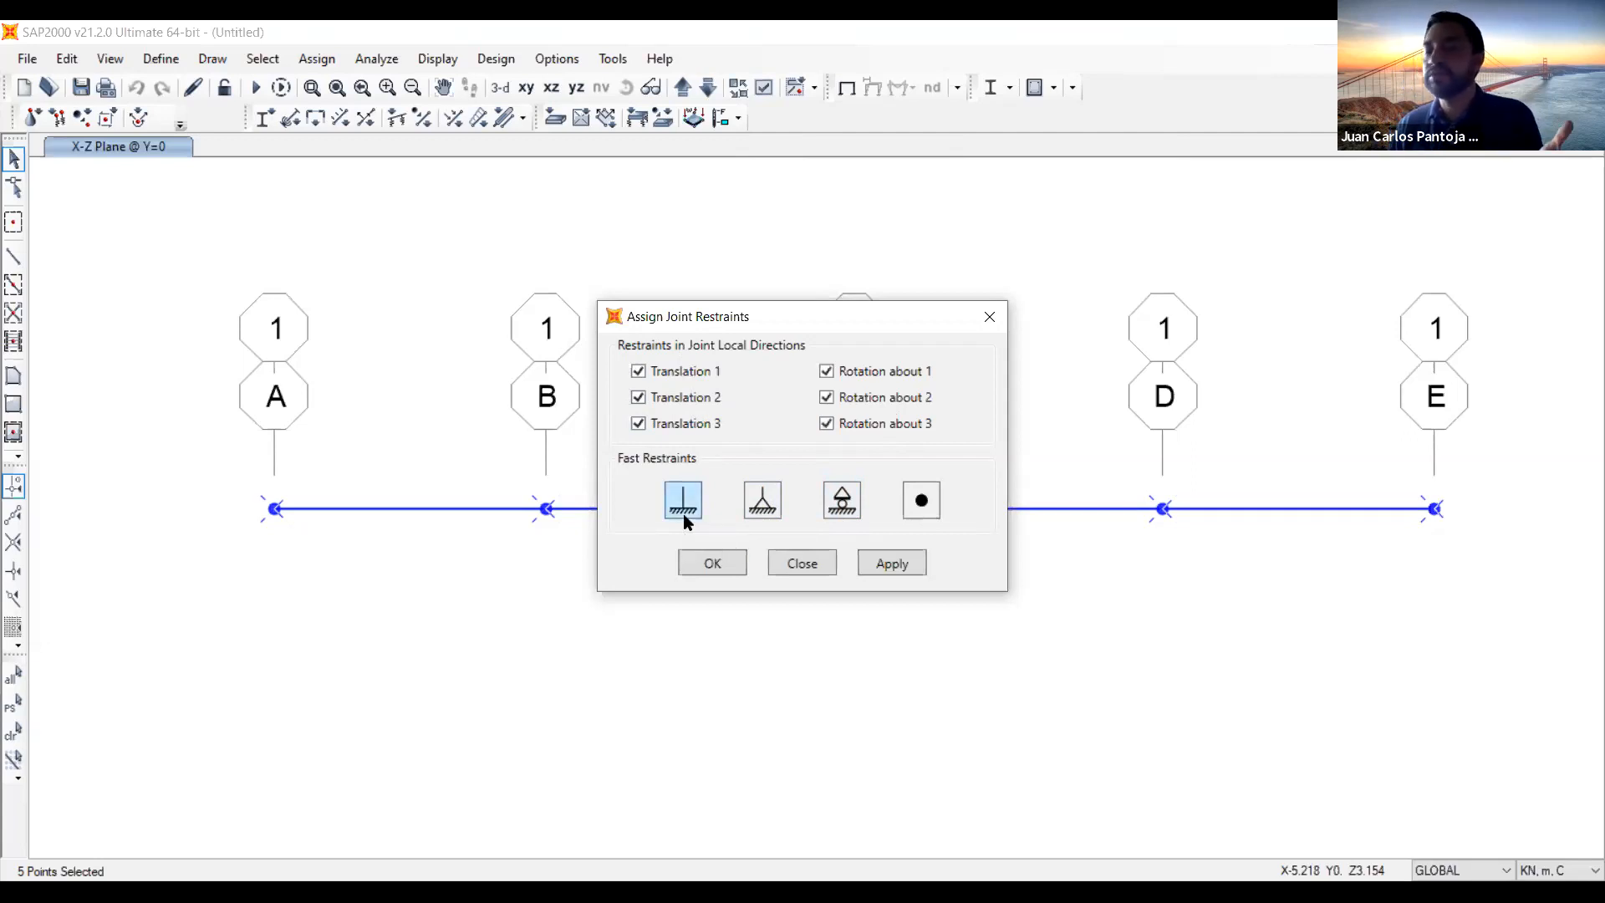
click(843, 502)
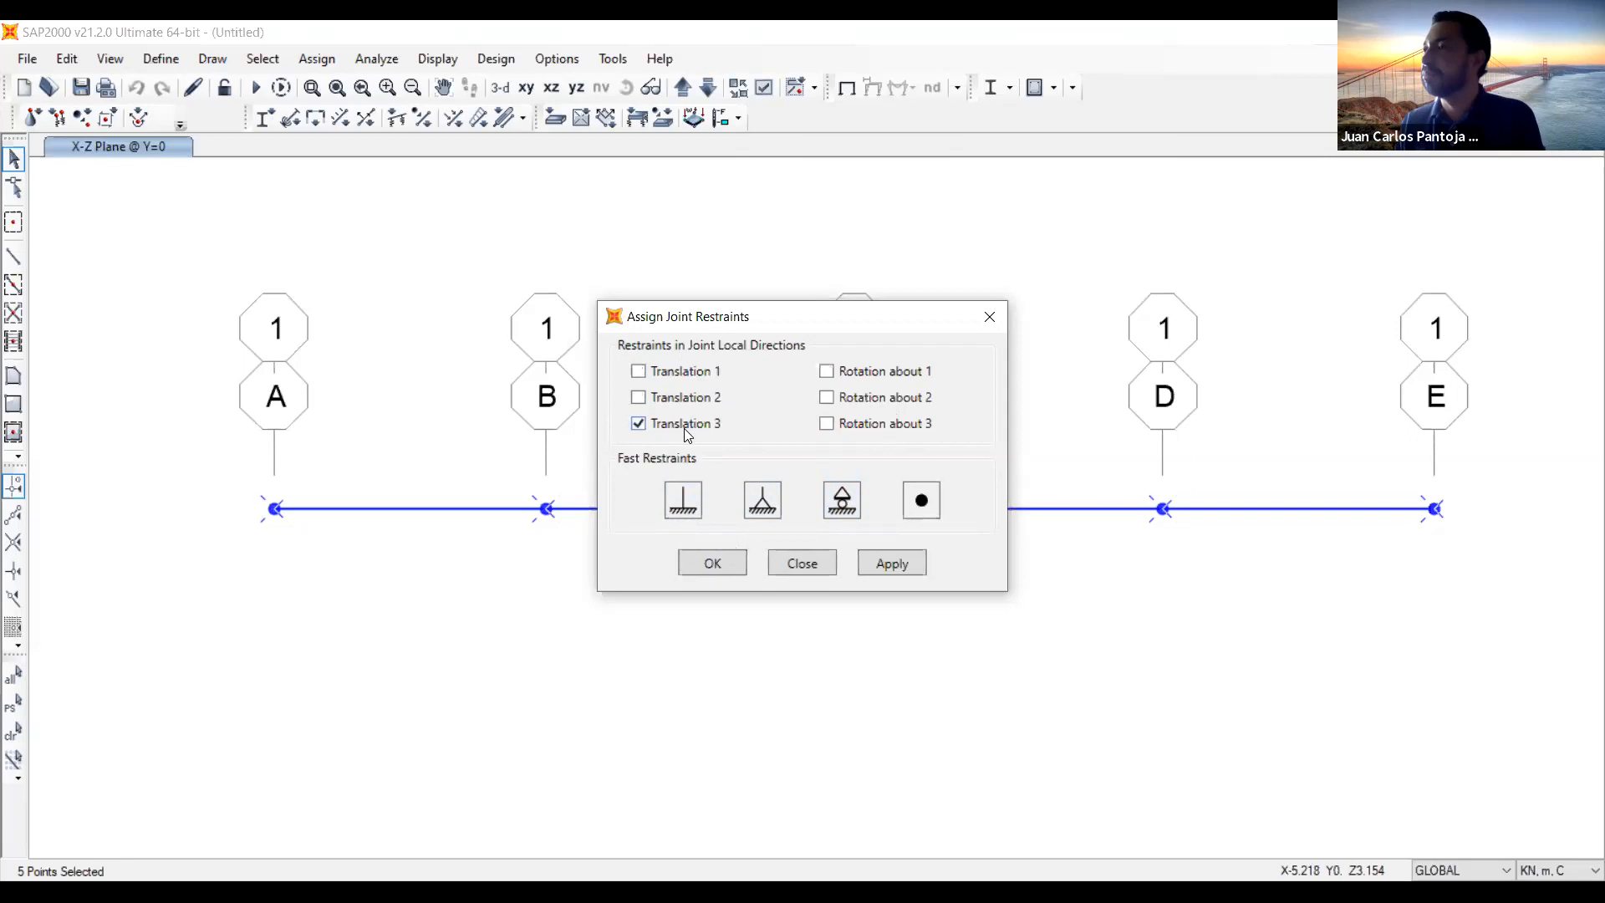
click(764, 502)
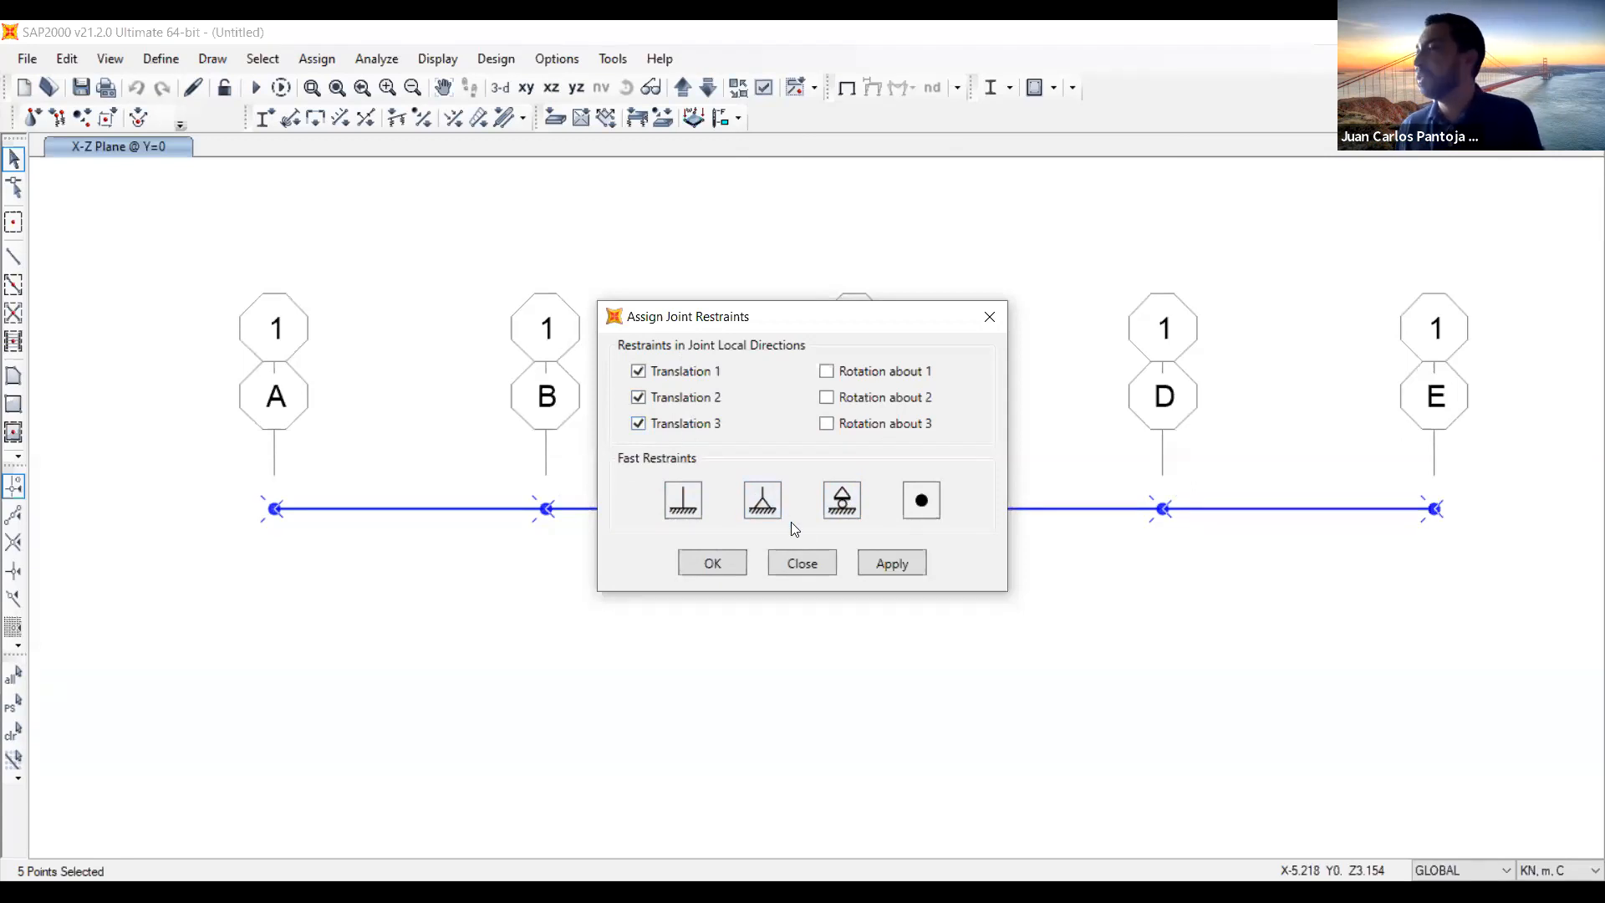
Try a custom restraint that blocks the rotations about 1, 2 and 3 and frees the translations
click(826, 397)
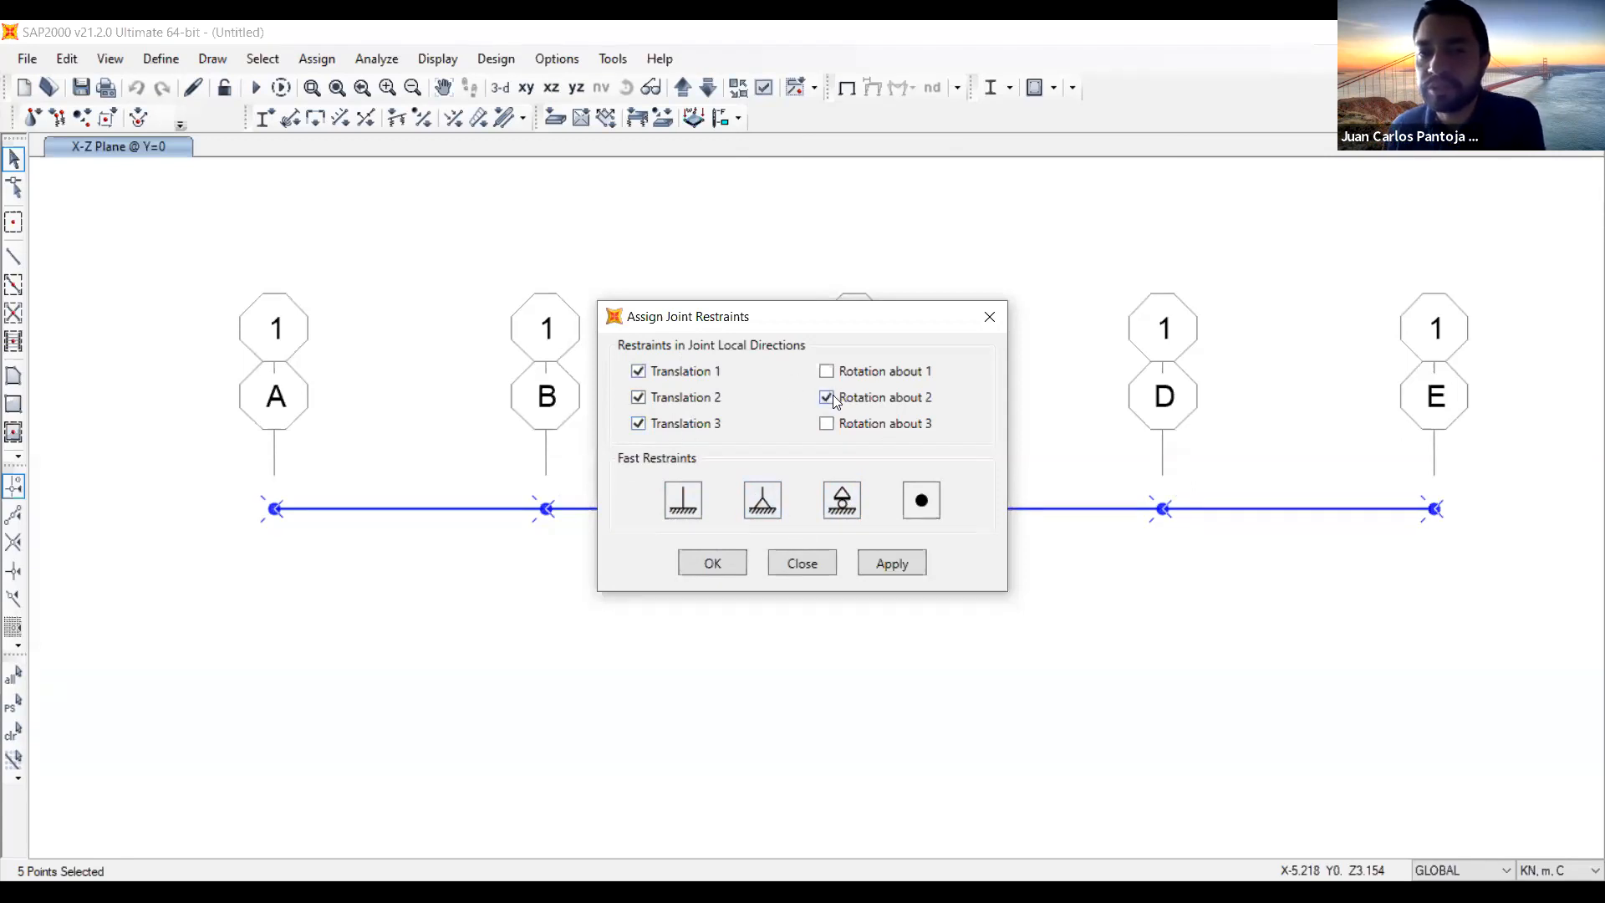
click(826, 424)
click(826, 371)
click(638, 371)
click(640, 399)
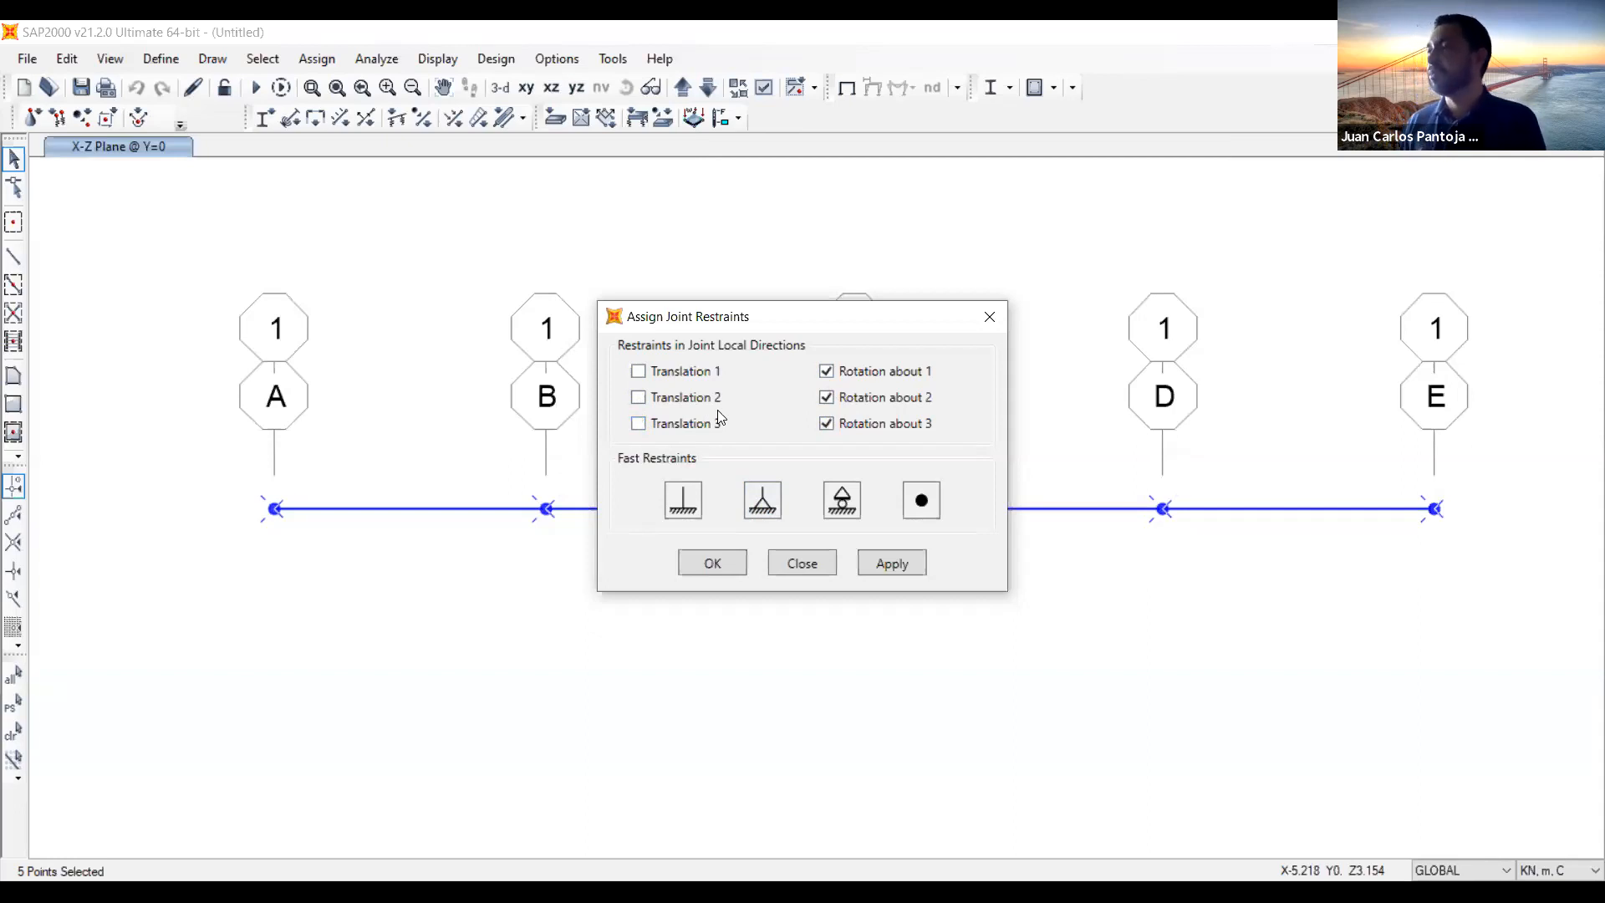
Assign pinned supports to the five selected joints, restraining translations 1, 2 and 3 with all rotations free
click(776, 495)
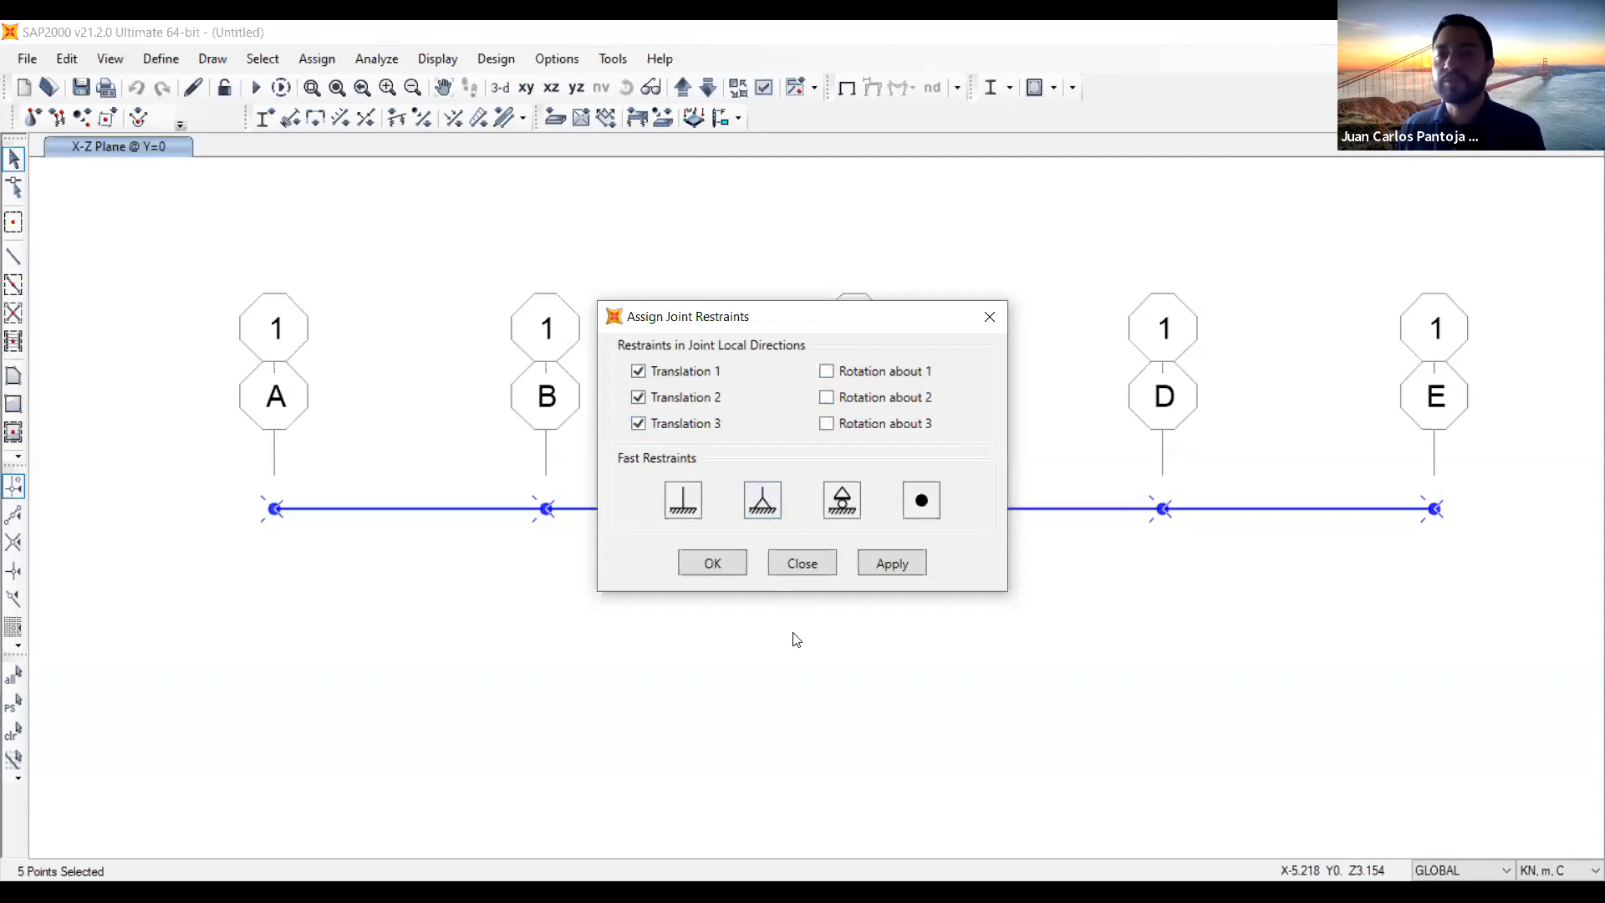
click(891, 566)
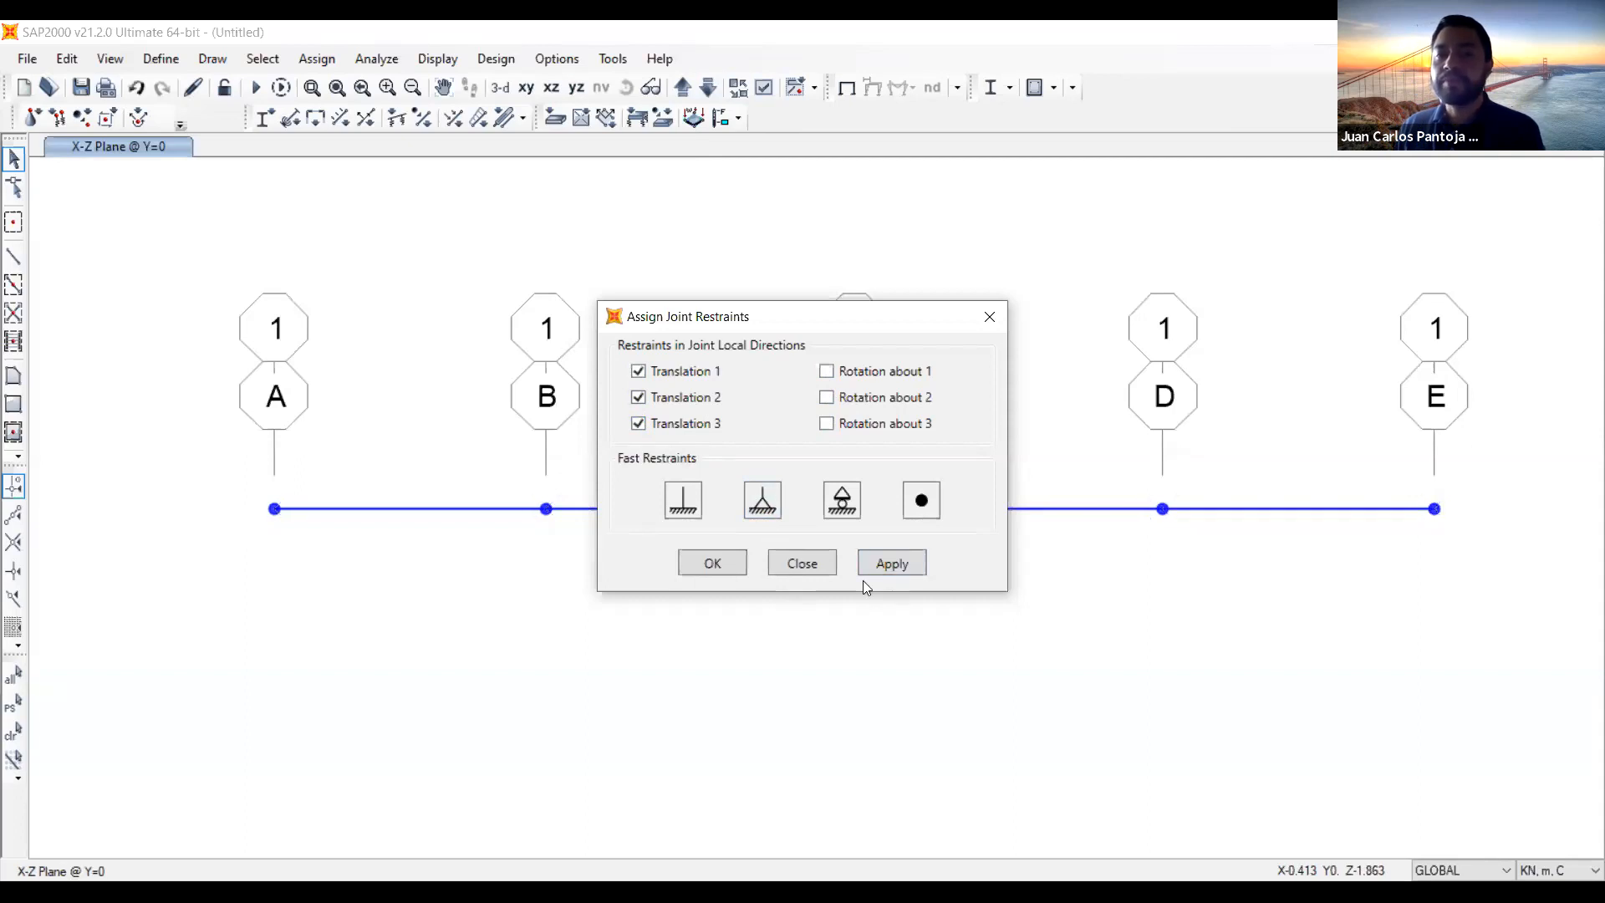
click(713, 564)
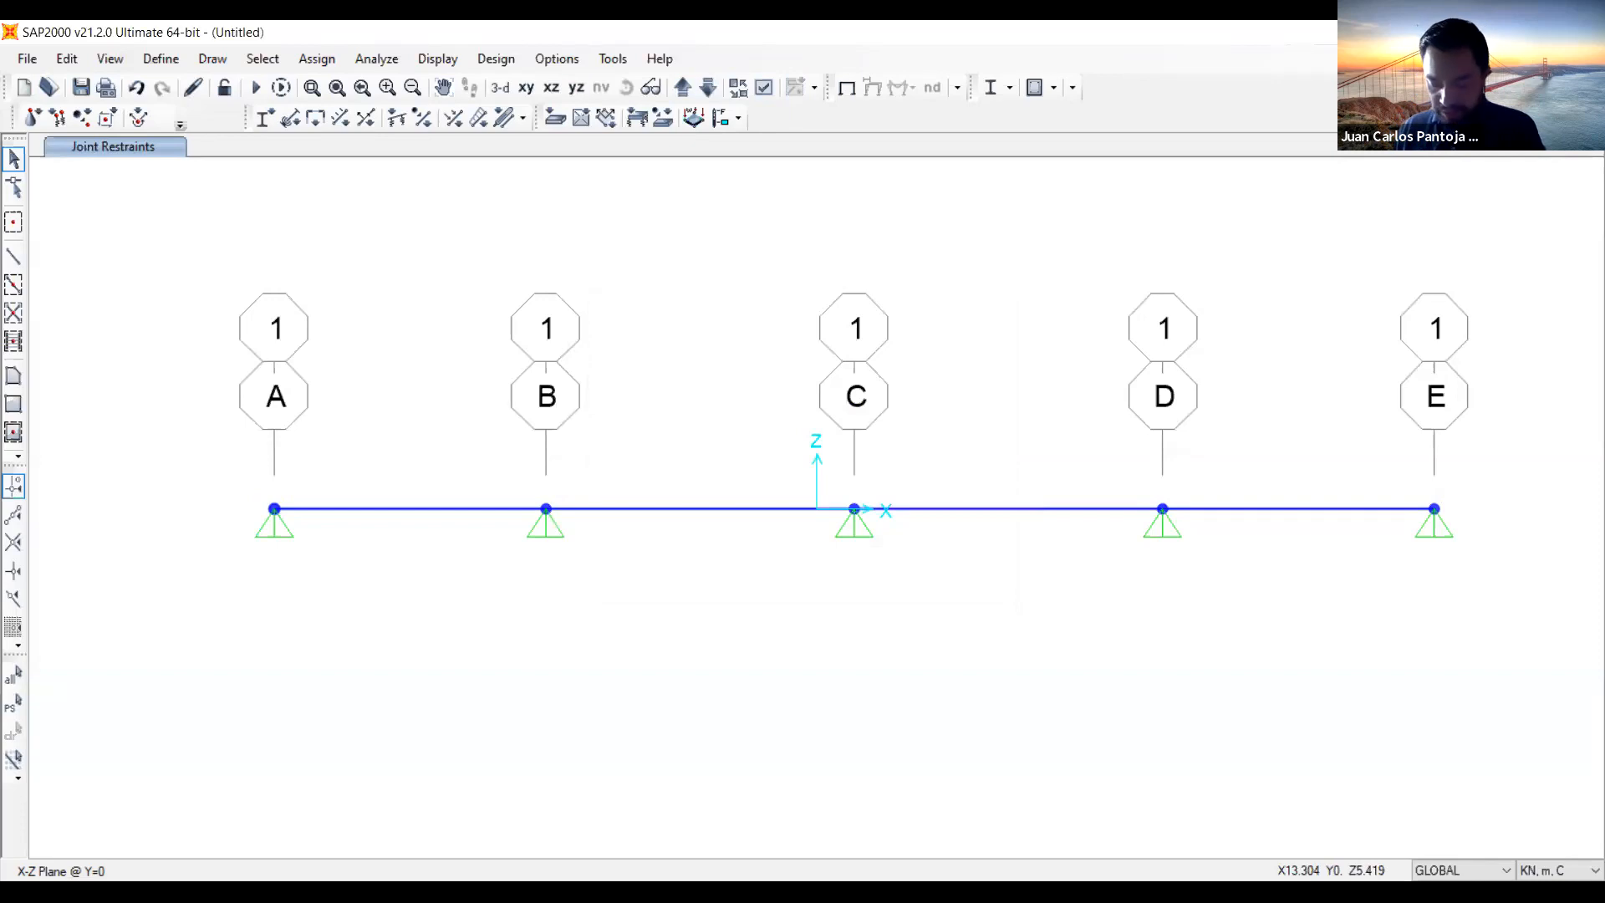
click(18, 62)
click(1058, 539)
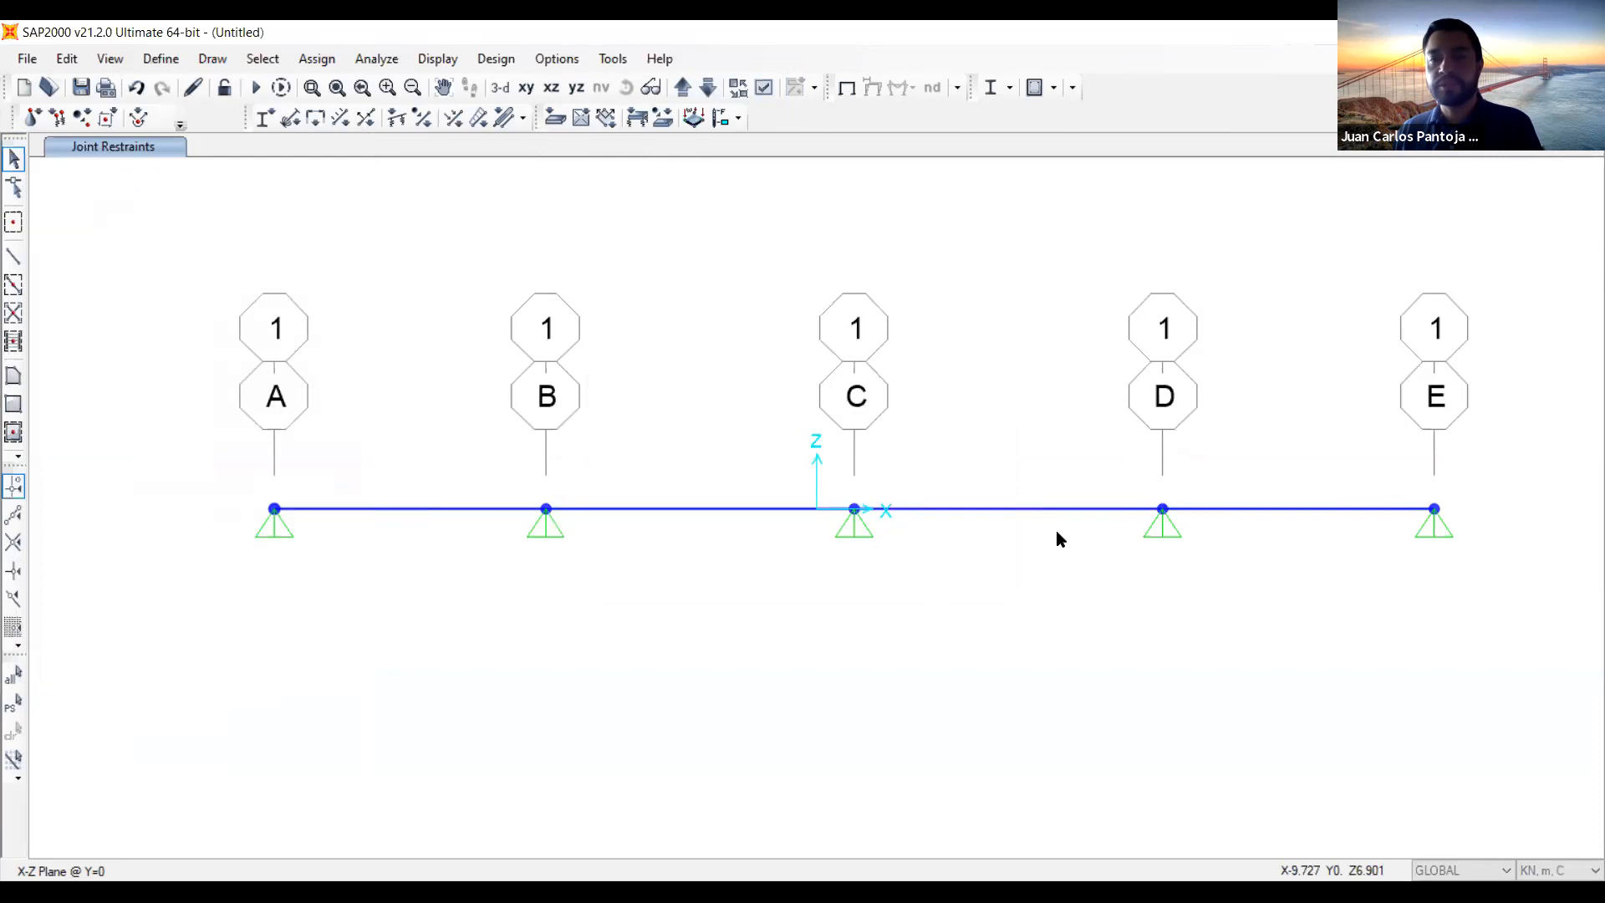
key(ctrl+s)
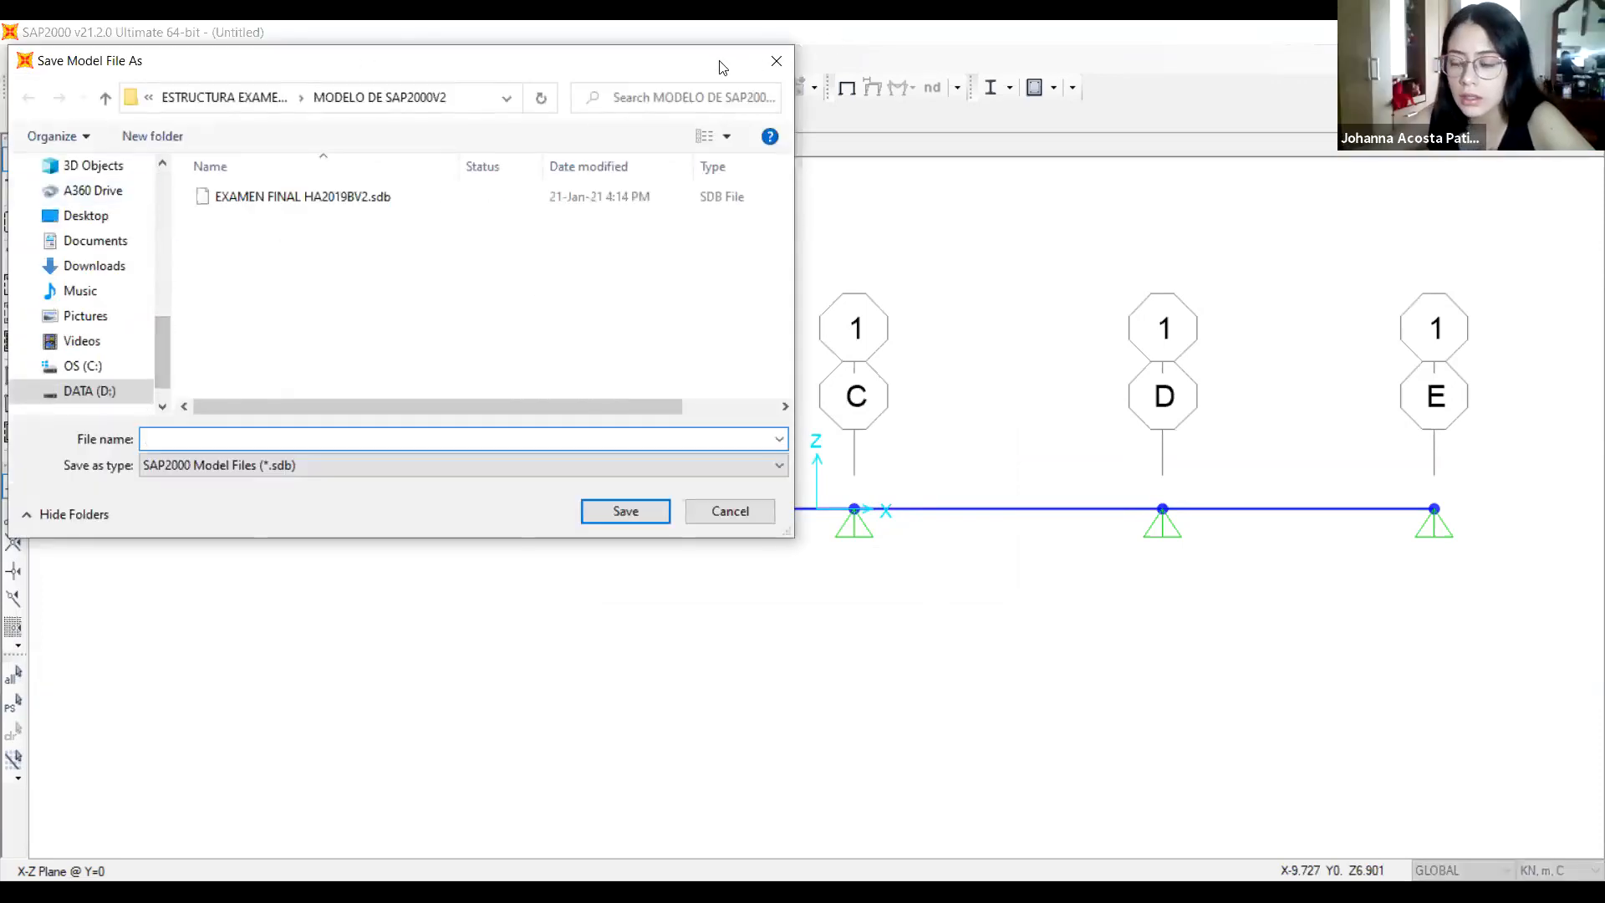
click(768, 58)
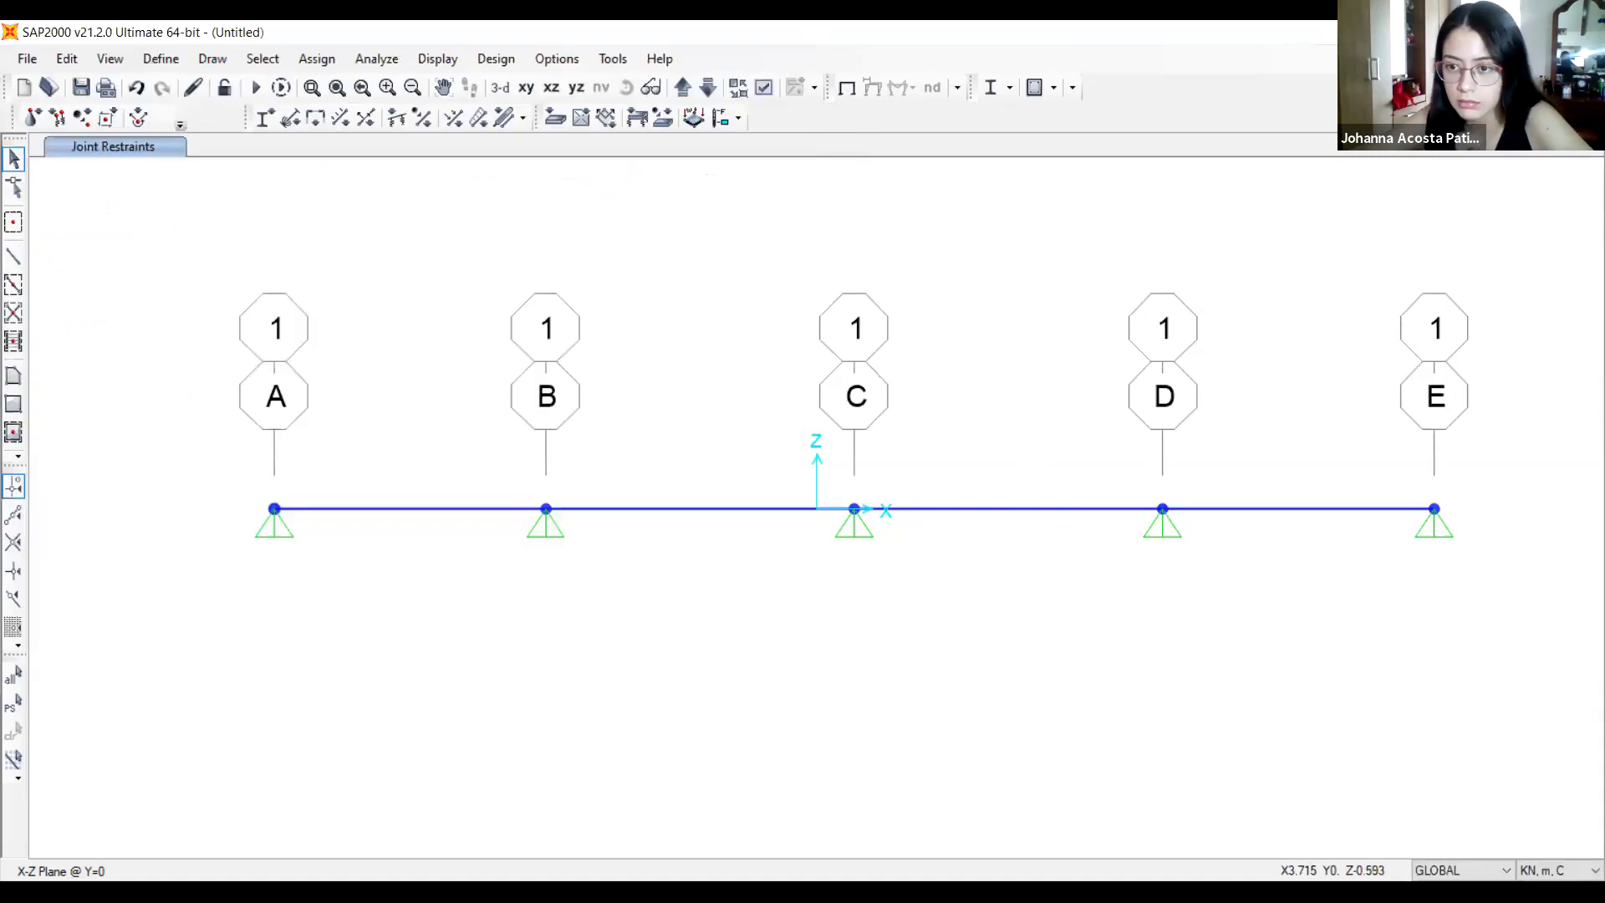
drag(1362, 441, 1466, 556)
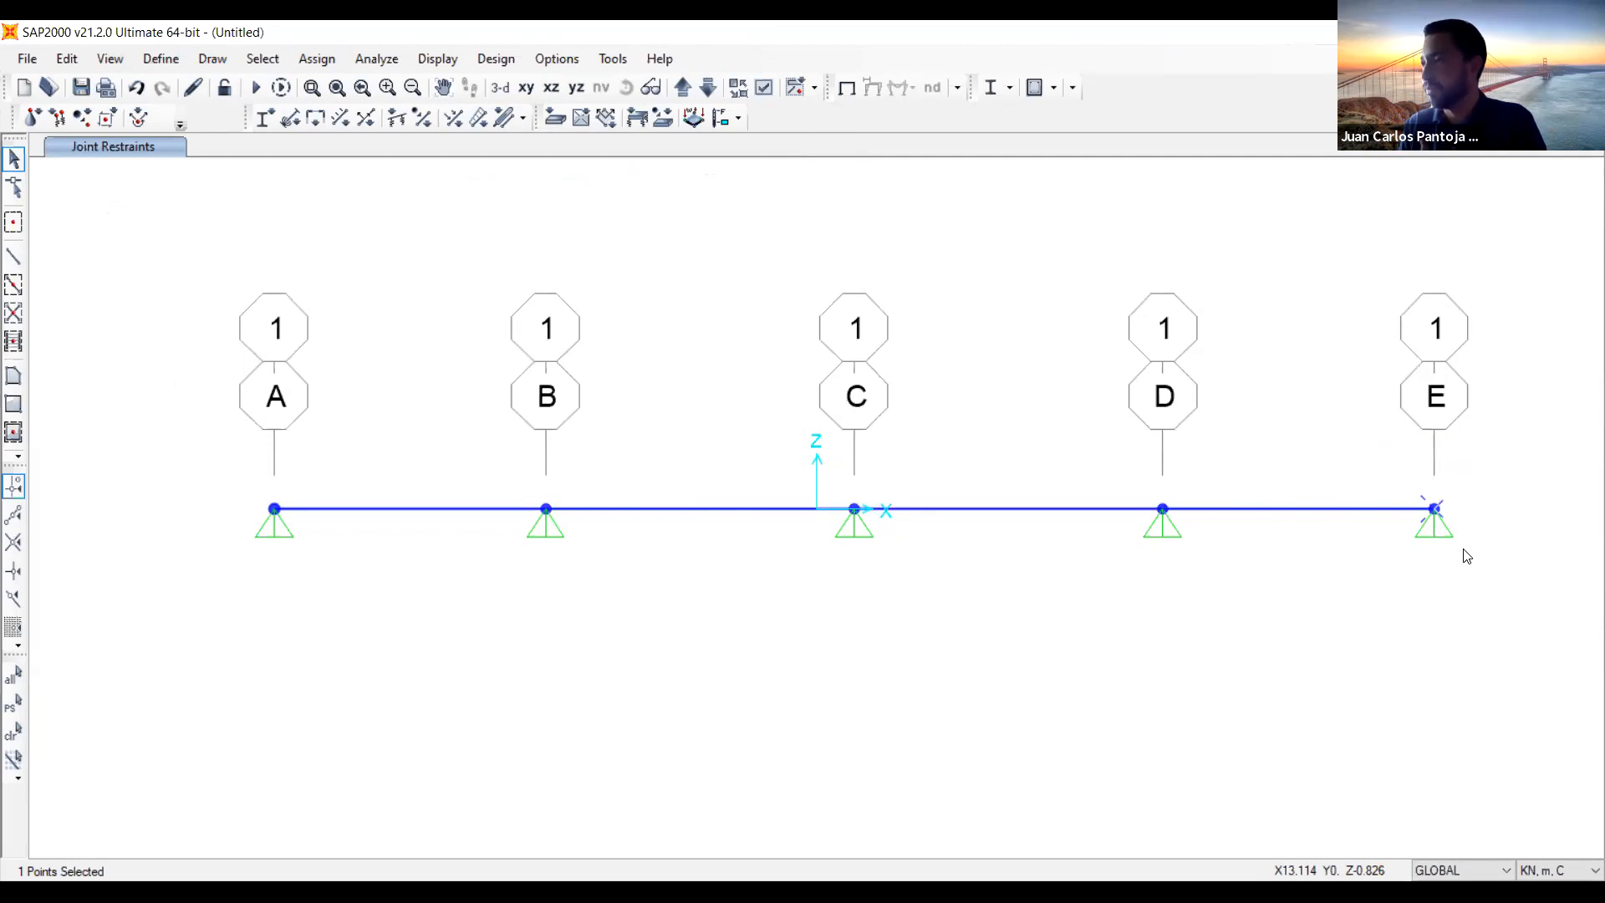
key(ctrl+q)
Start saving the model file and browse to the (9th) ANÁLISIS COMPUTACIONAL folder
click(28, 58)
key(Escape)
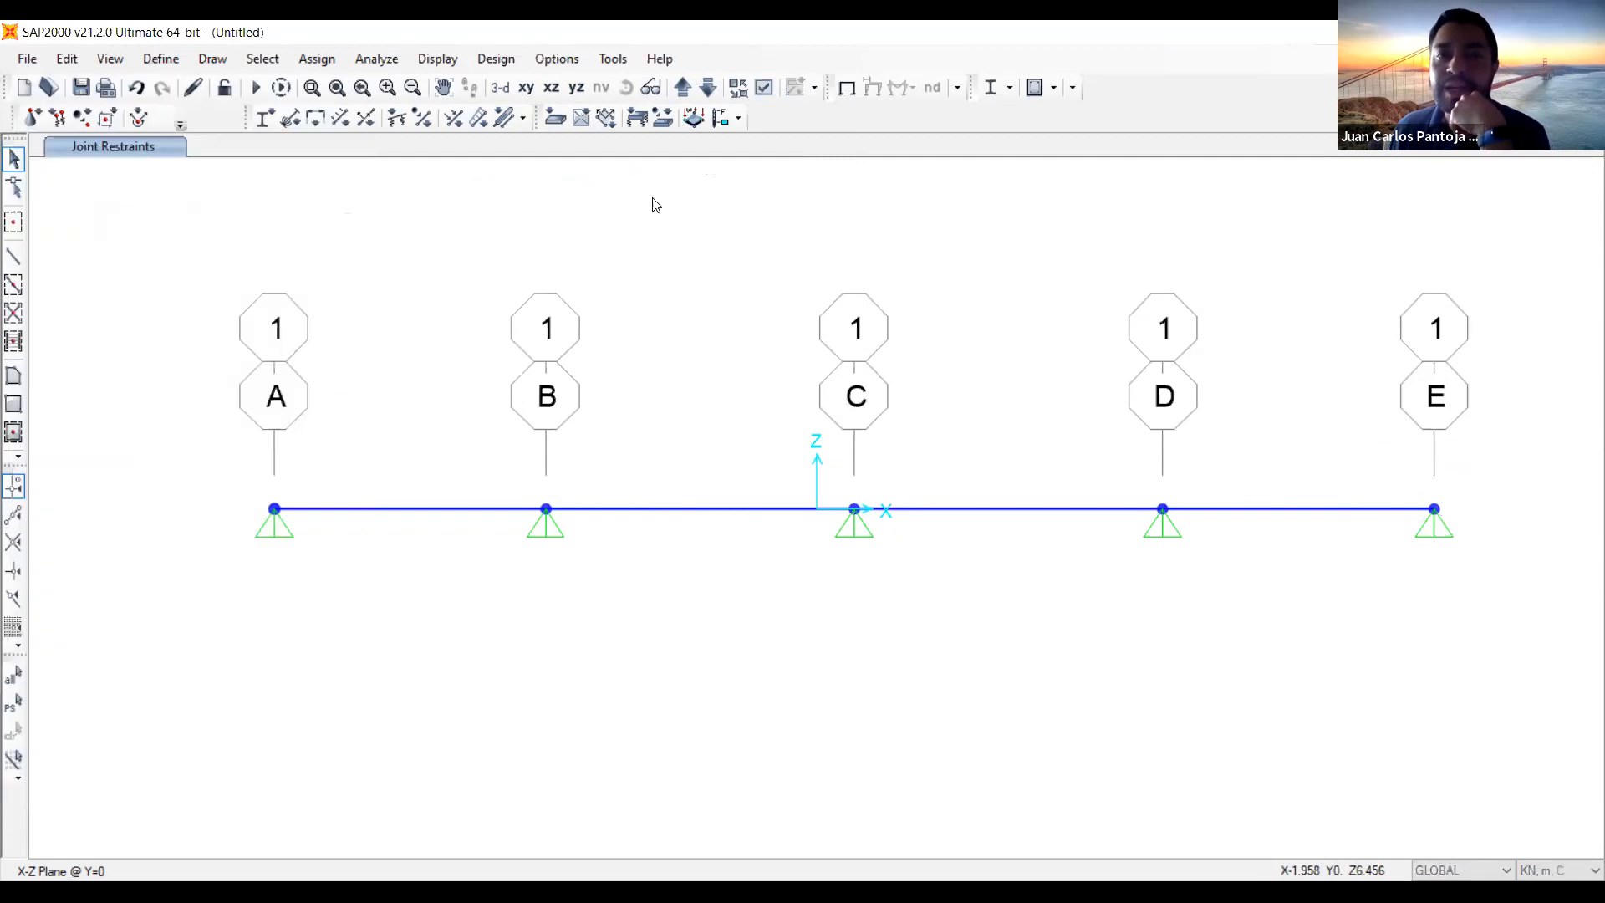
scroll(434, 443, up, 5)
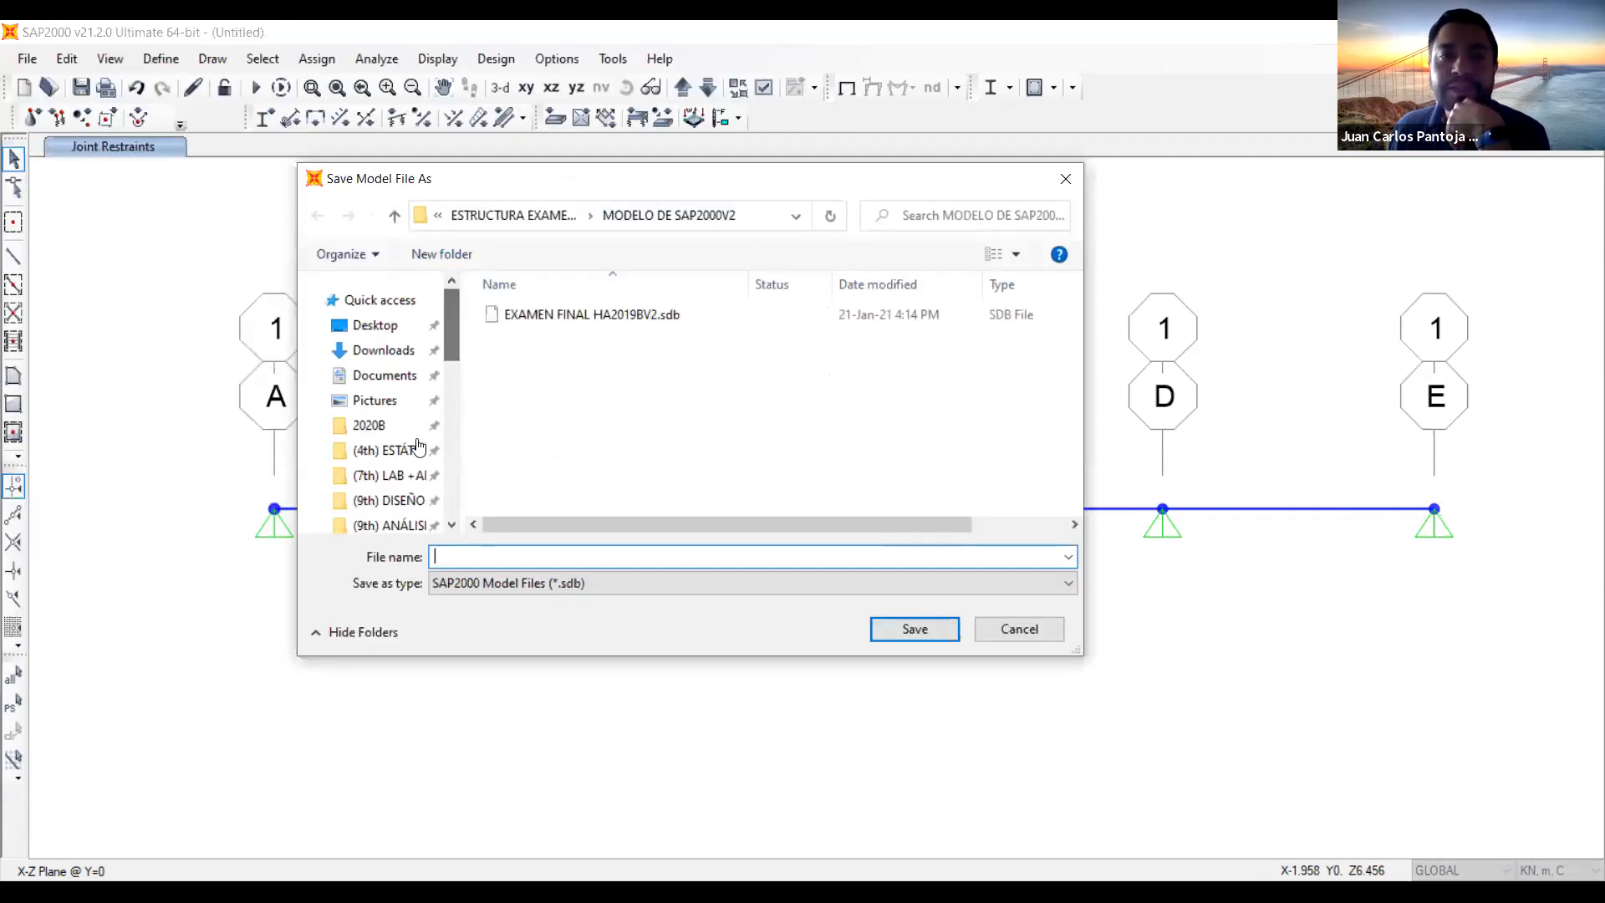
scroll(408, 493, down, 1)
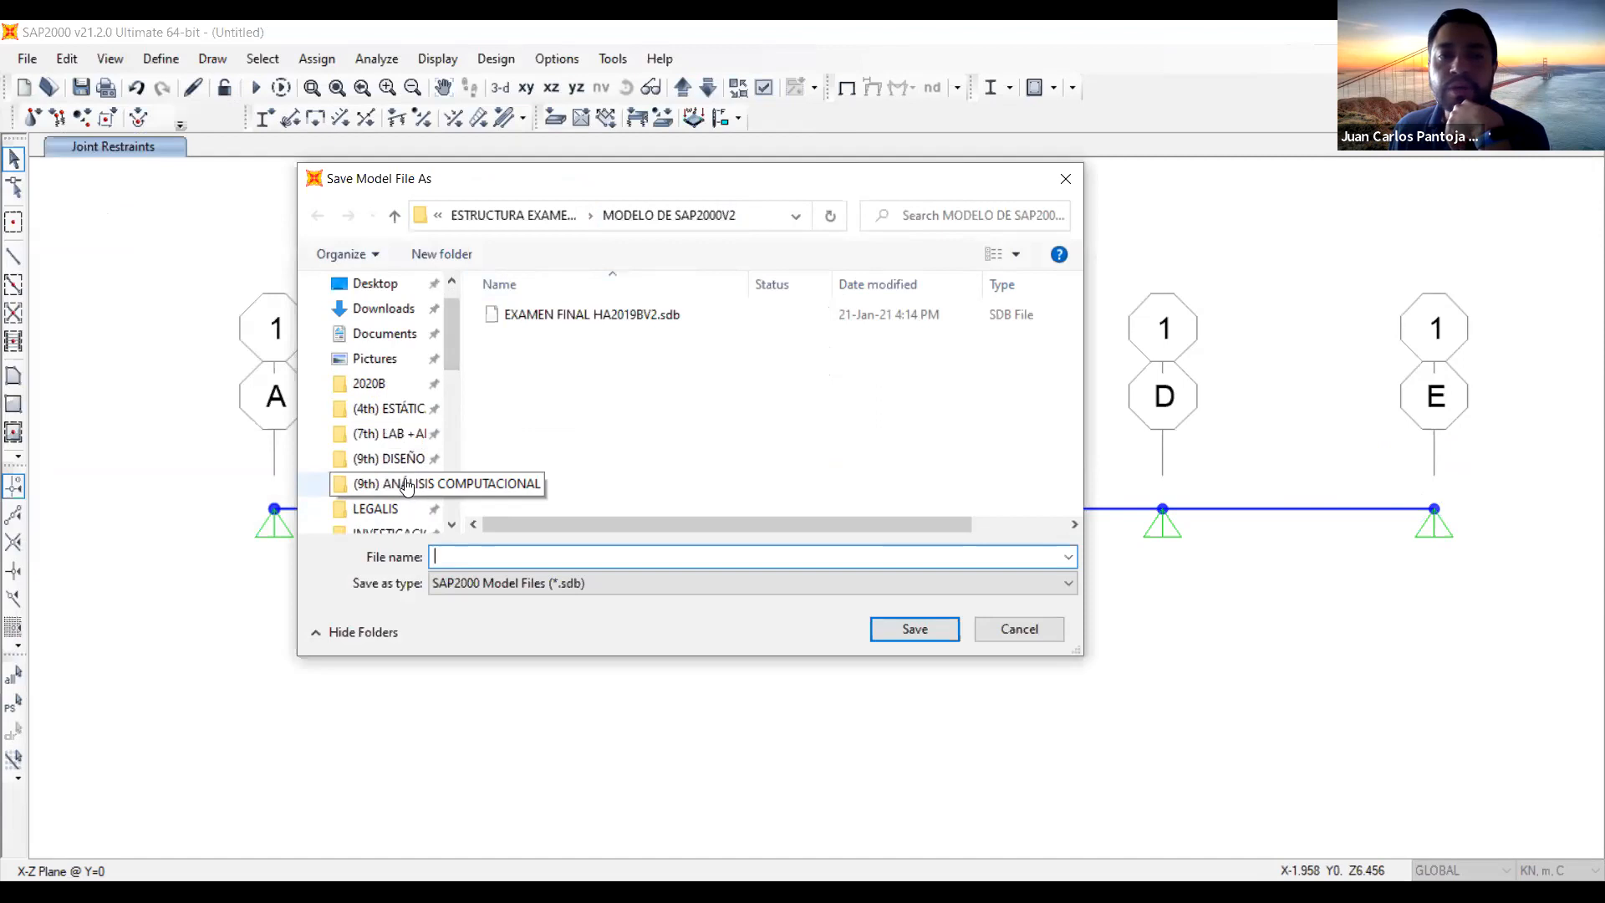
click(406, 487)
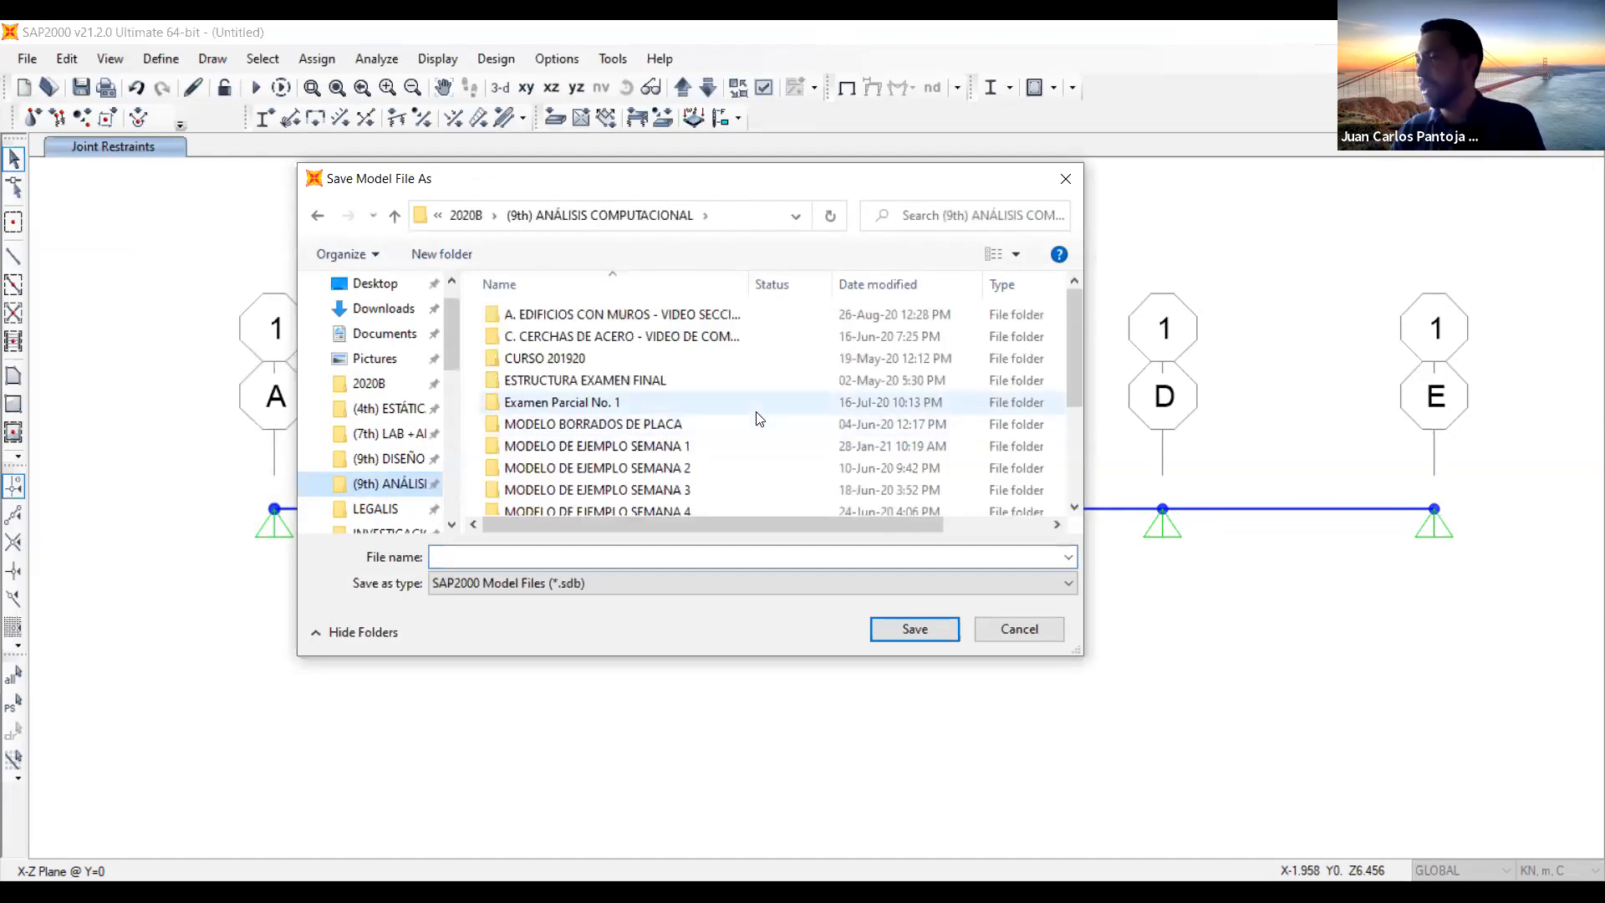
Create a new folder named MODELO VIGUETAS DE CONCRETO there and copy its name
click(448, 255)
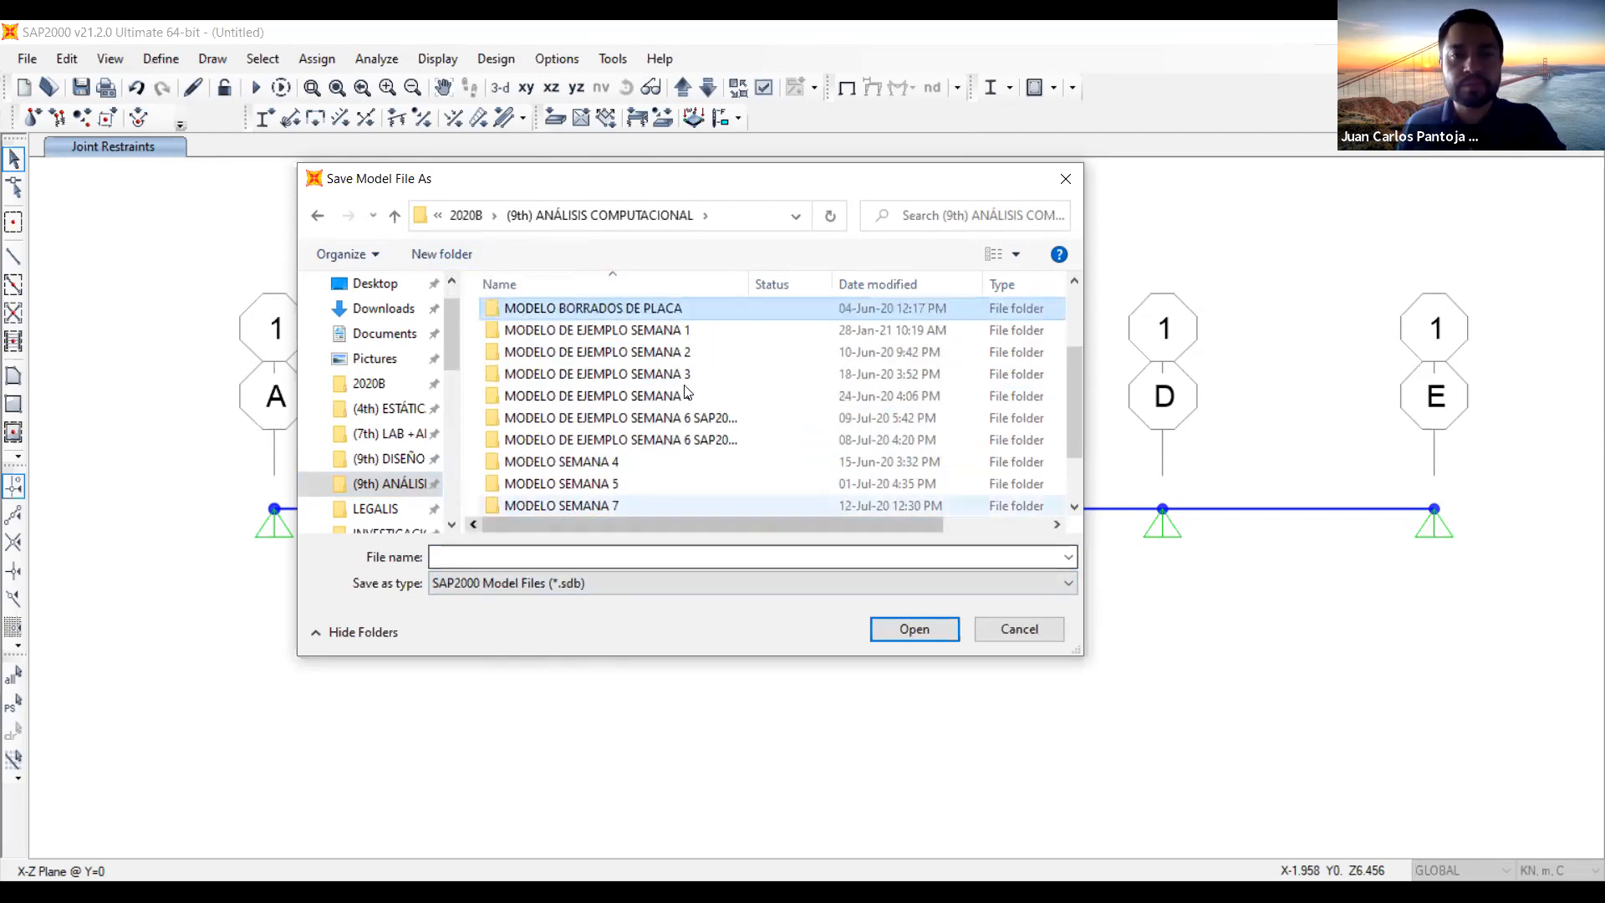
click(541, 460)
click(542, 463)
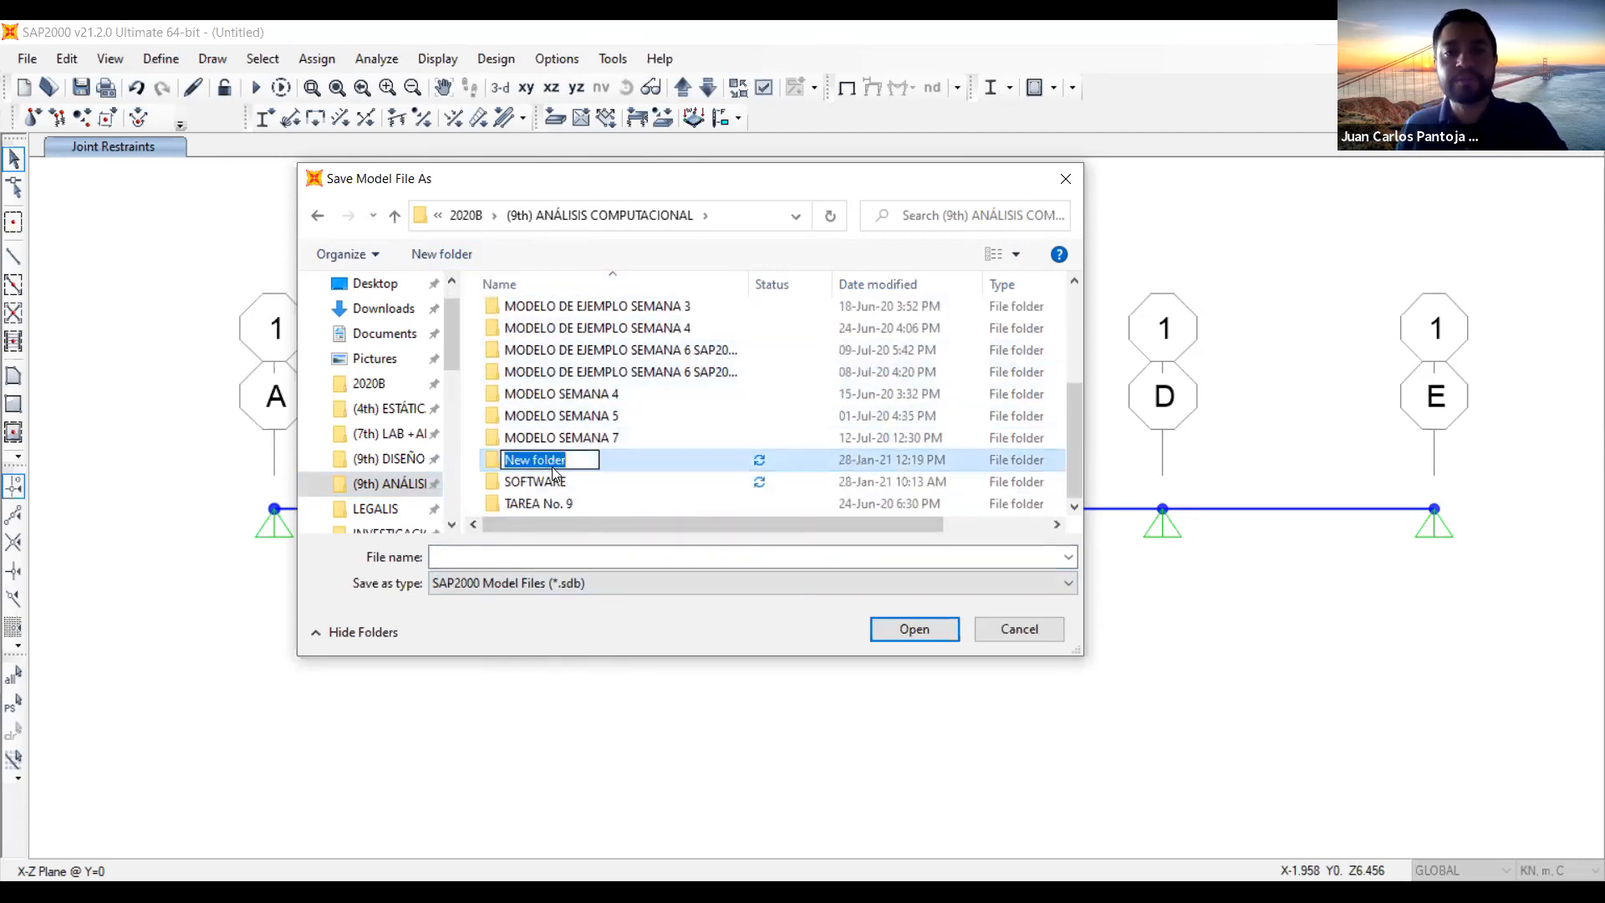
text(MODELO)
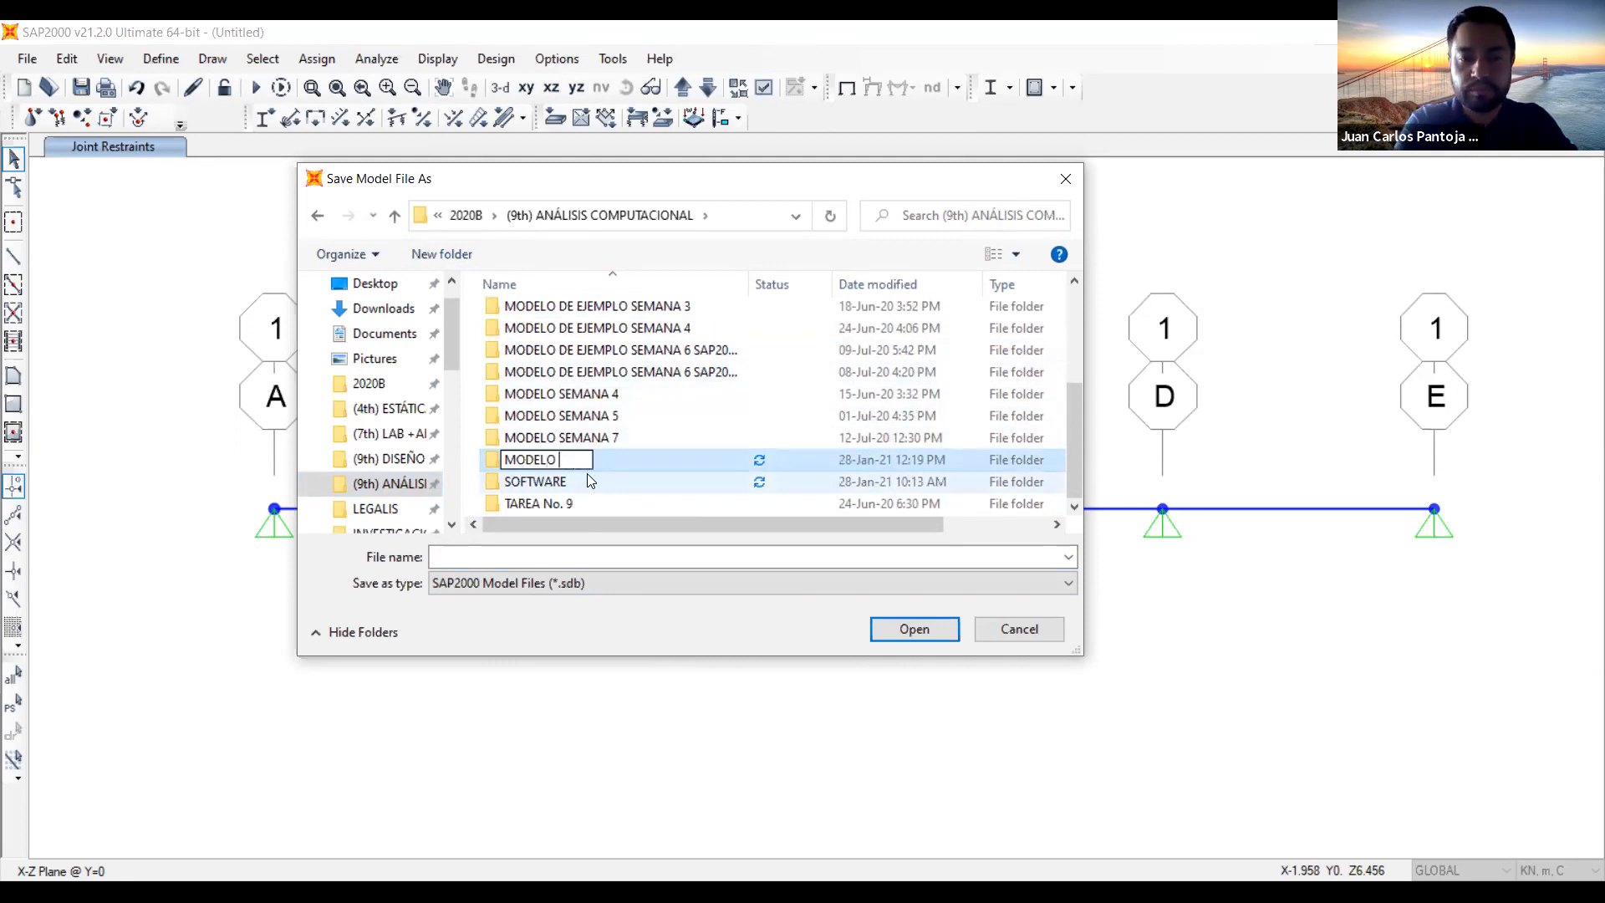
text( SEMANA)
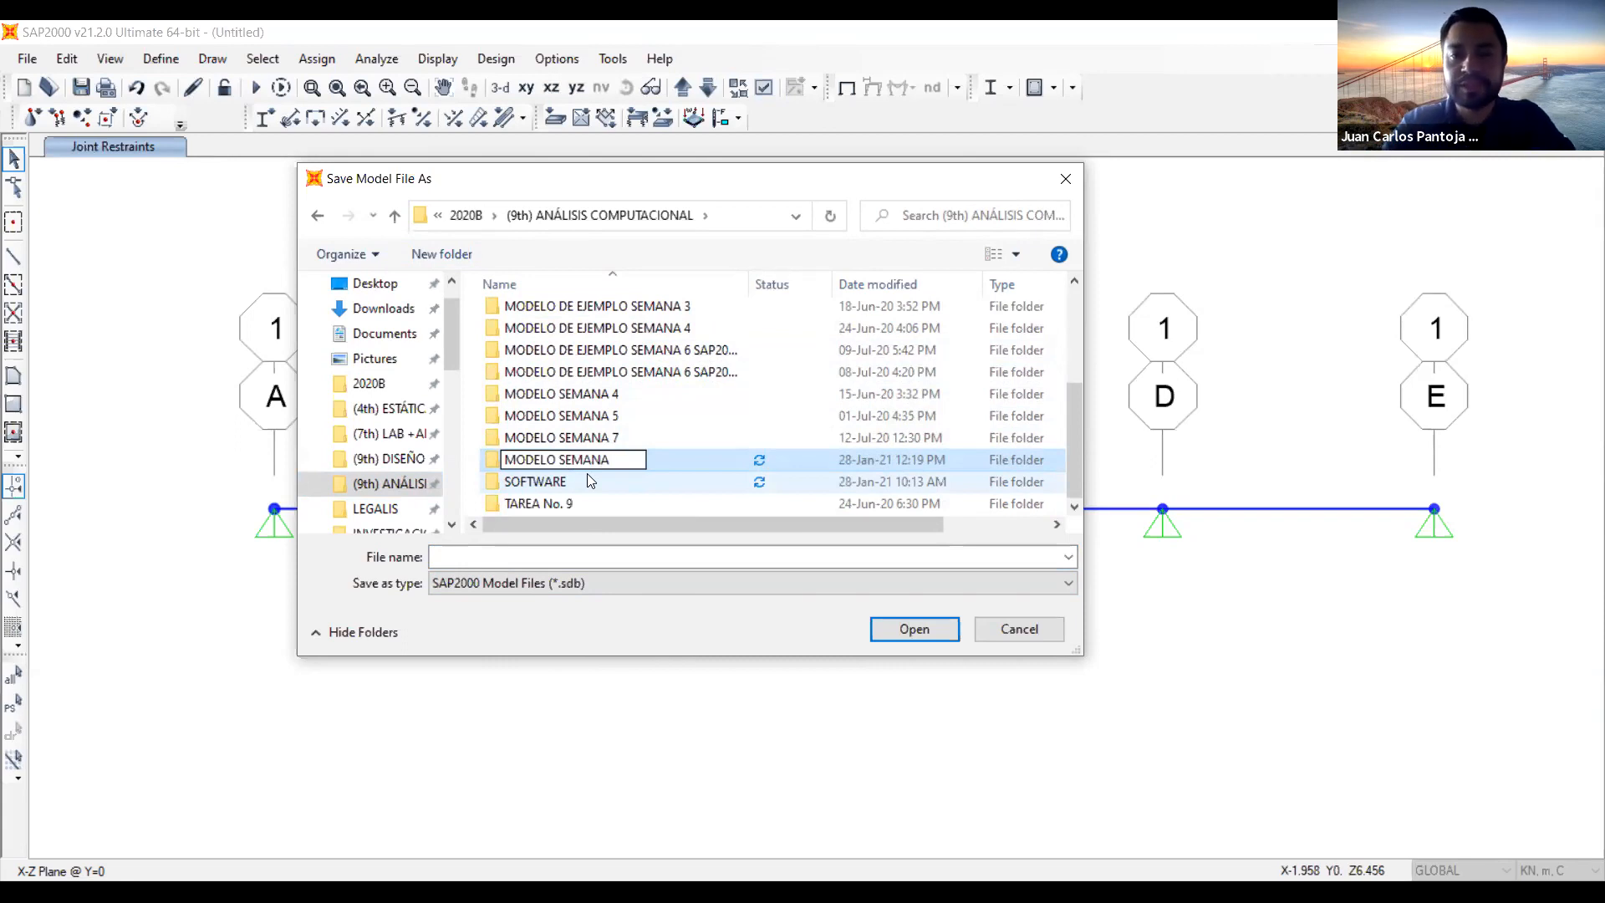
key(BackSpace)
key(BackSpace)
key(BackSpace)
key(BackSpace)
key(BackSpace)
key(BackSpace)
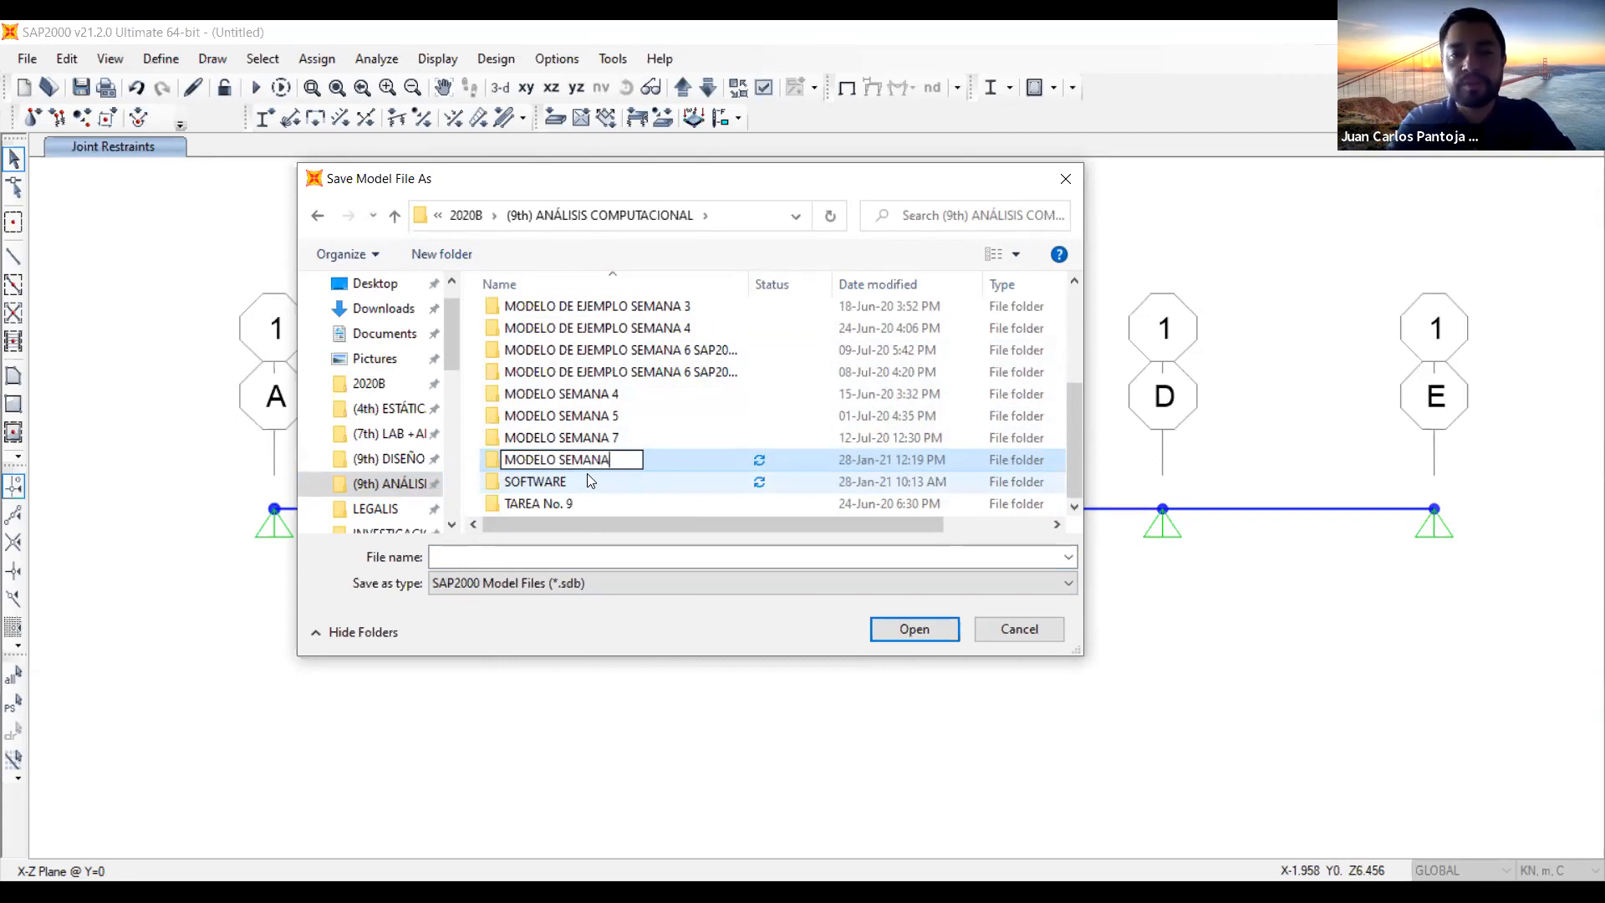
text(VIGUETAS DE CO)
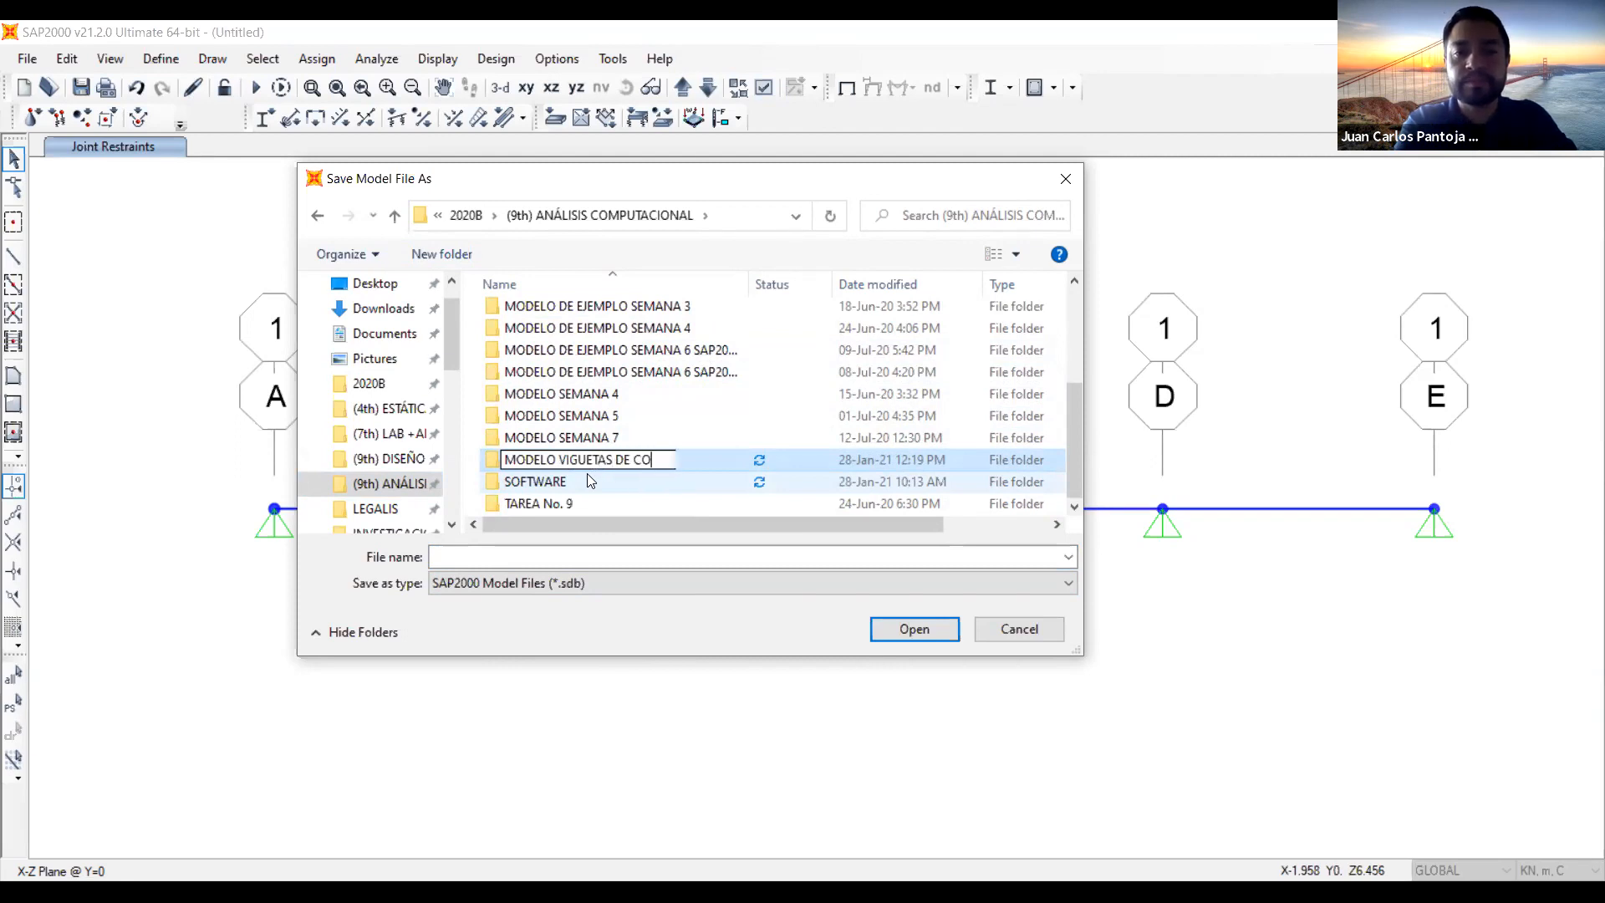
text(NCRETO)
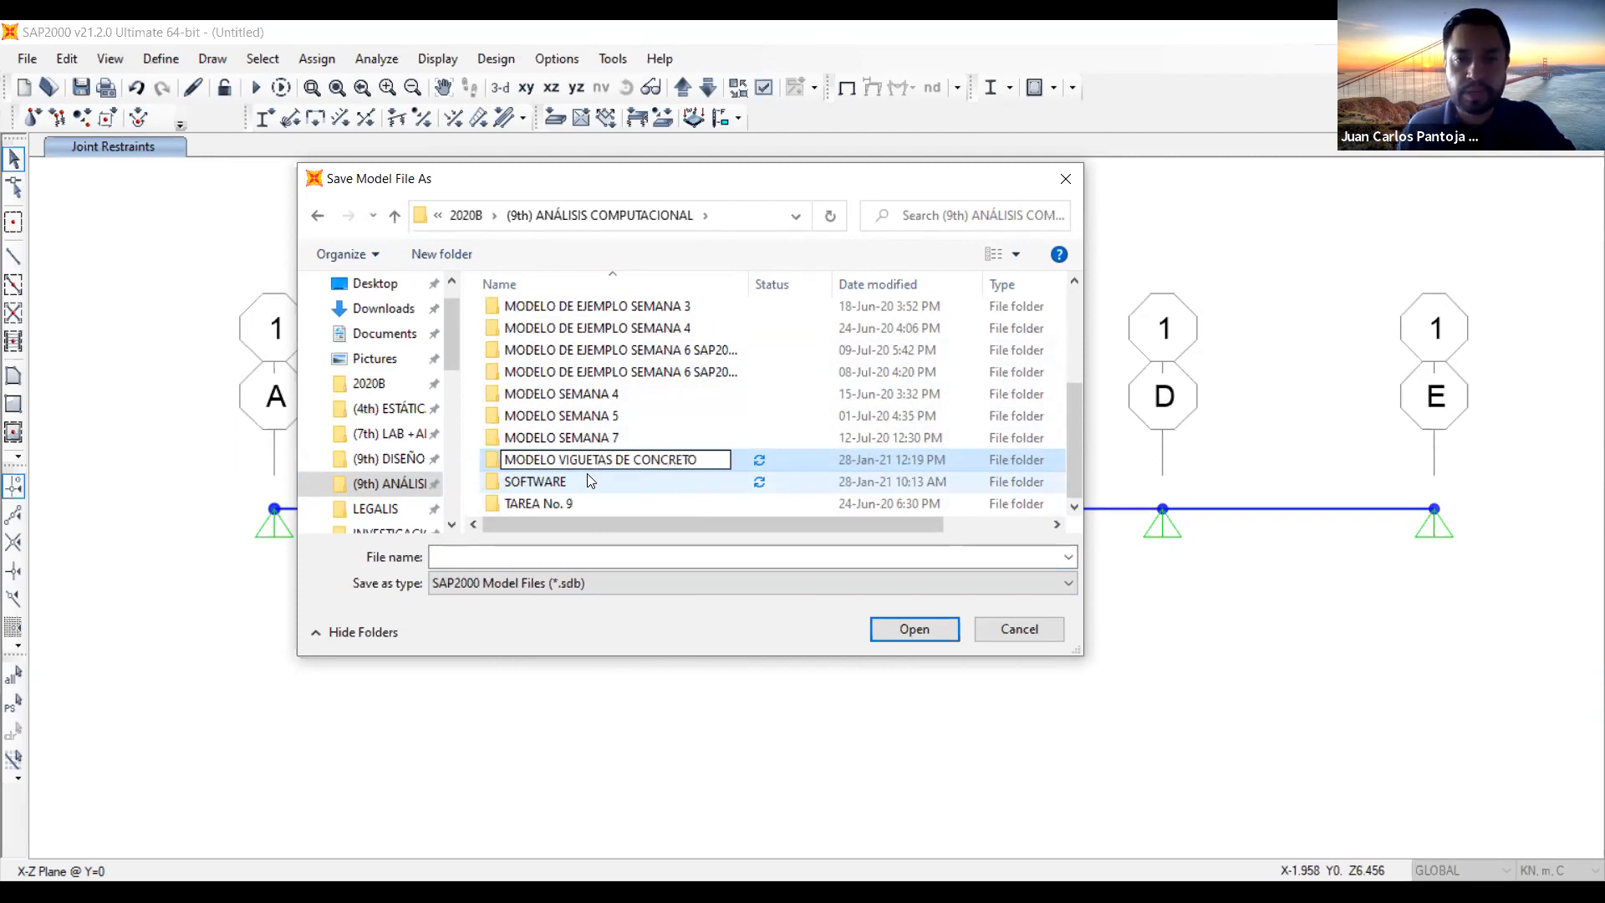
drag(713, 460, 424, 462)
key(ctrl+c)
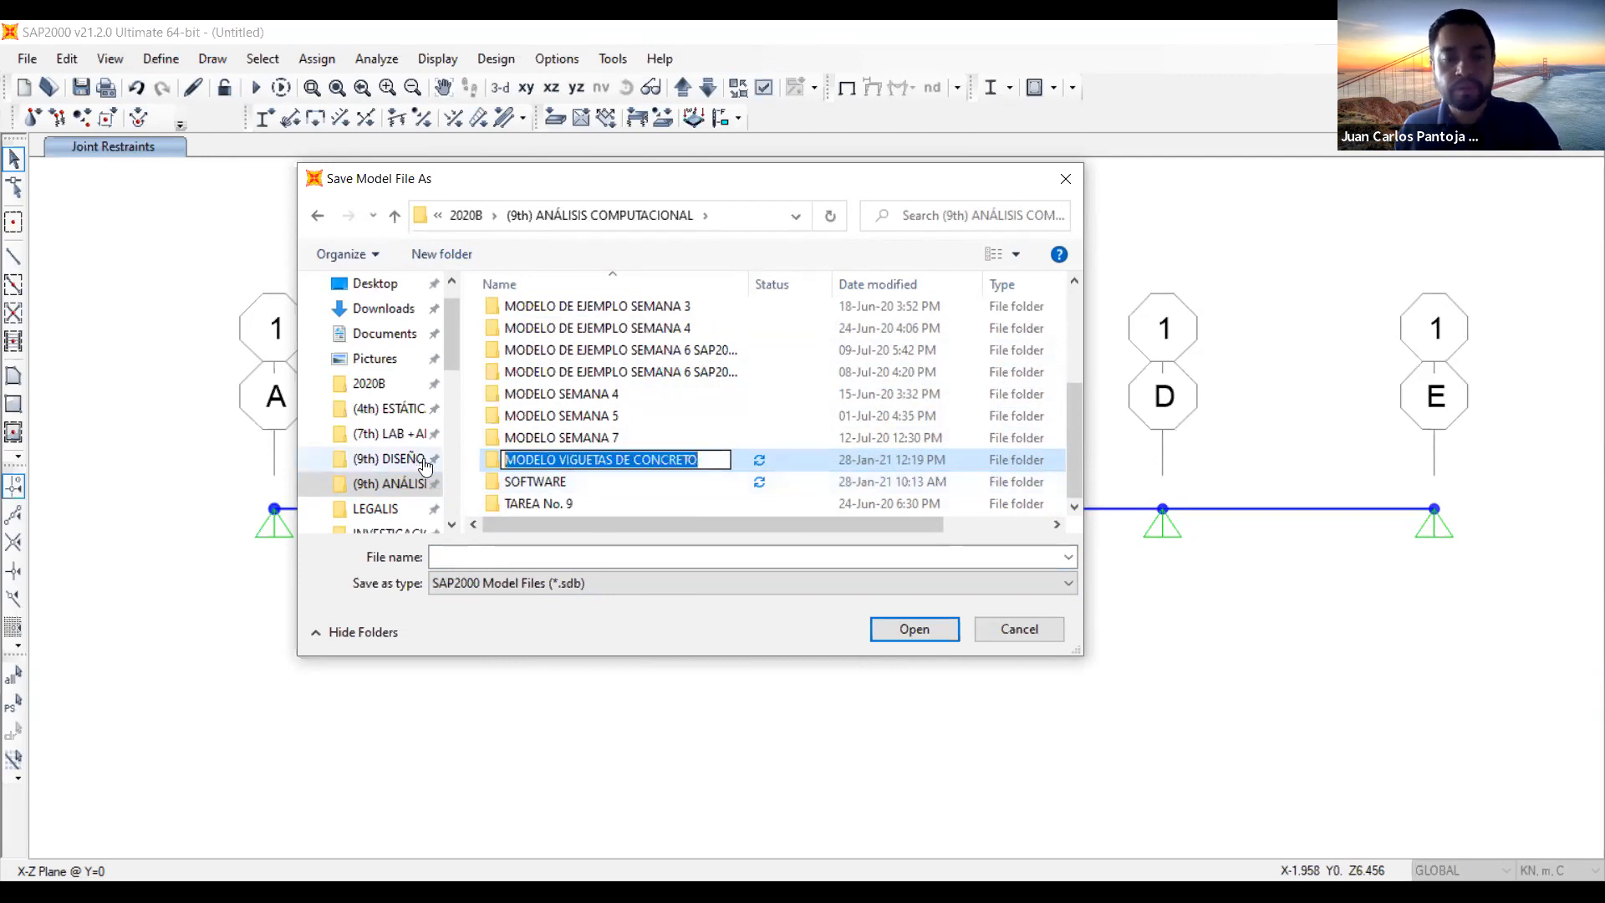
key(Return)
Save the model inside the new folder with the copied file name MODELO VIGUETAS DE CONCRETO
key(Return)
click(663, 563)
key(ctrl+v)
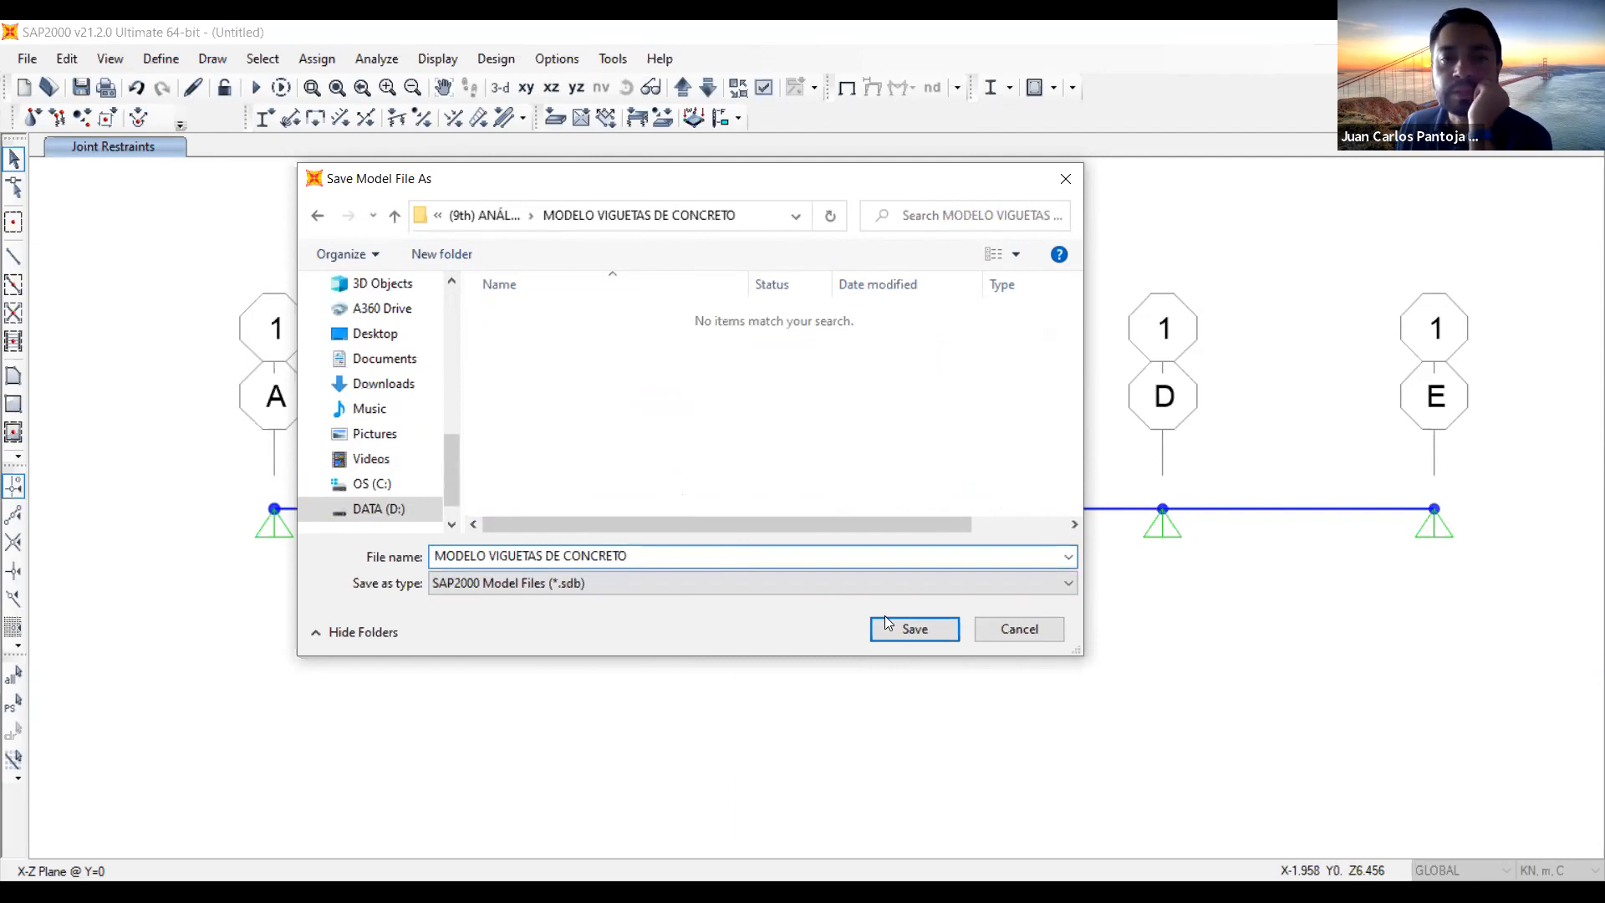
click(909, 635)
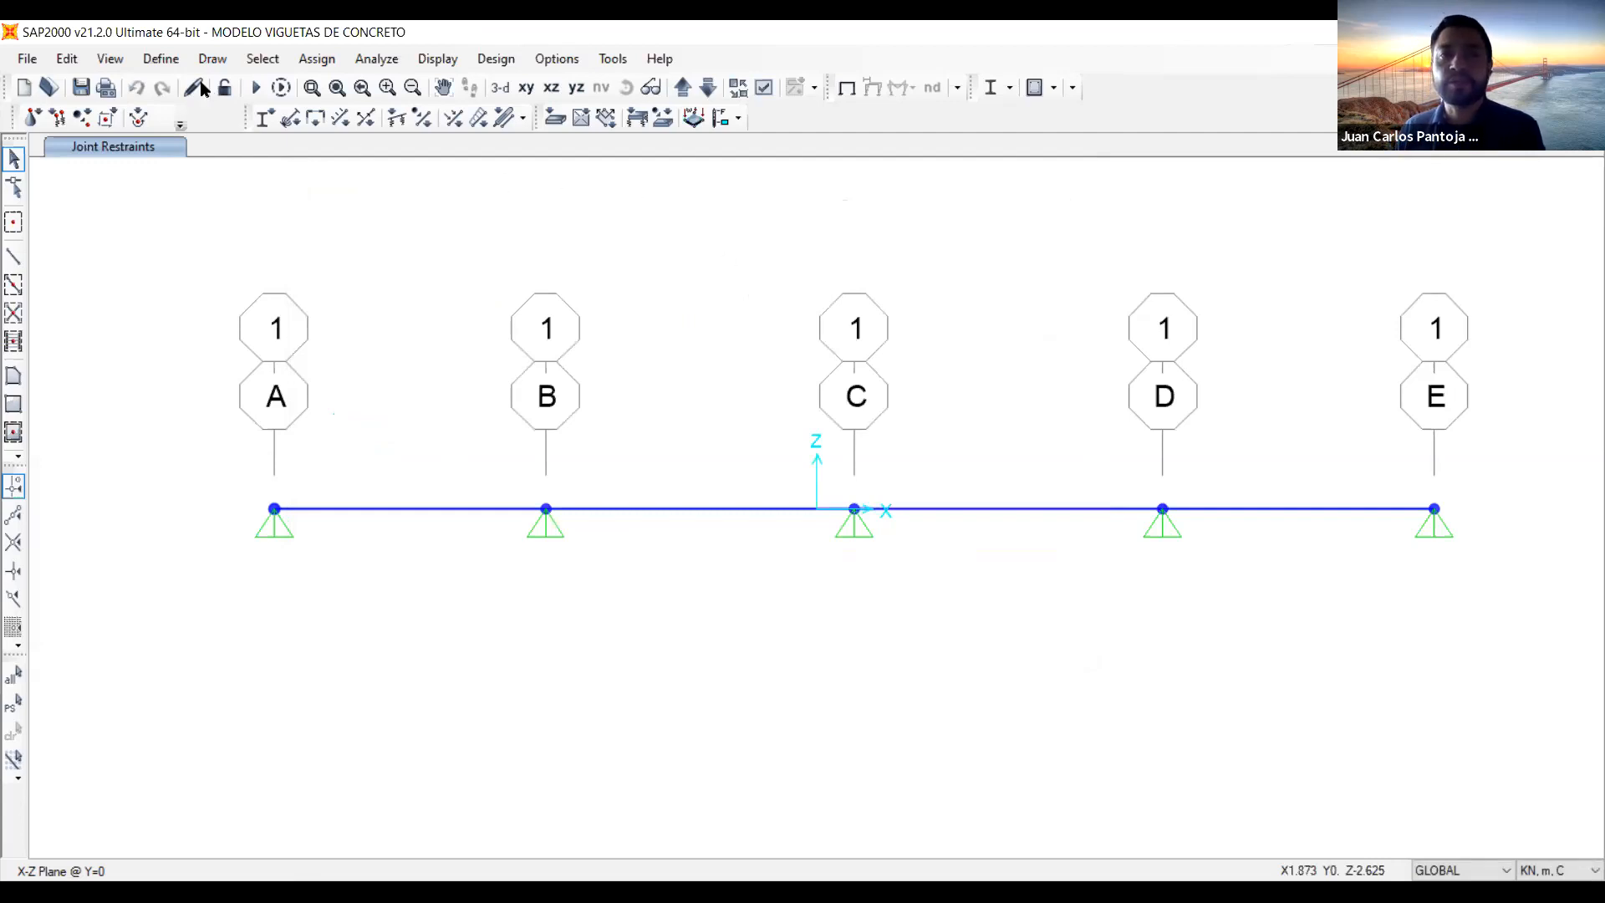
Add a new United States concrete material of Customary standard with grade f'c 3000 psi
click(159, 57)
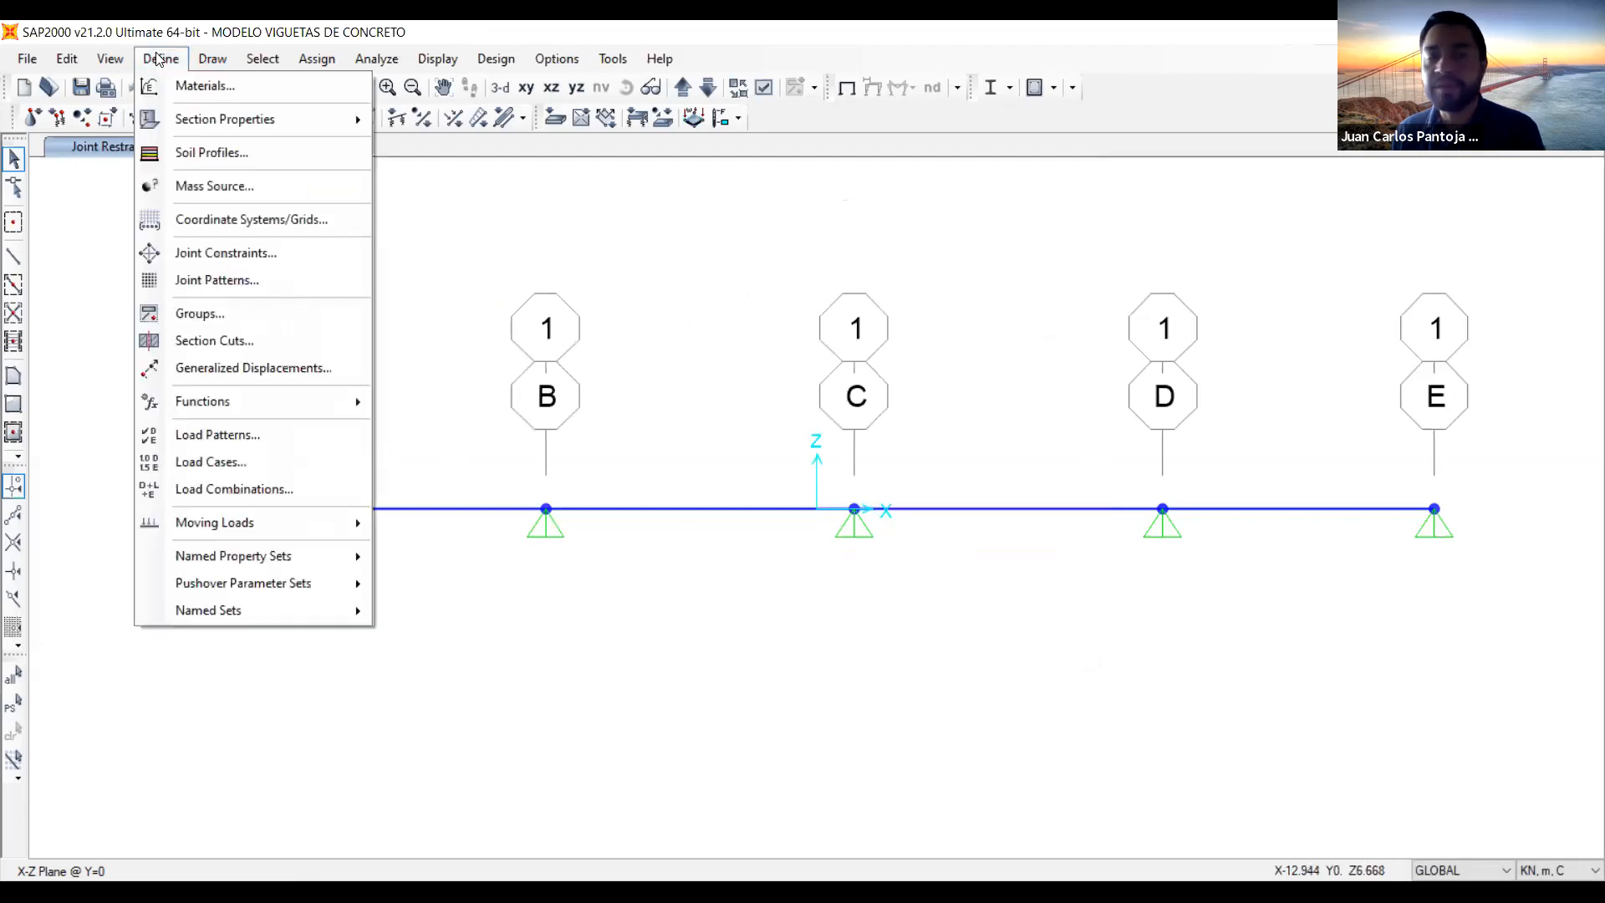
click(187, 86)
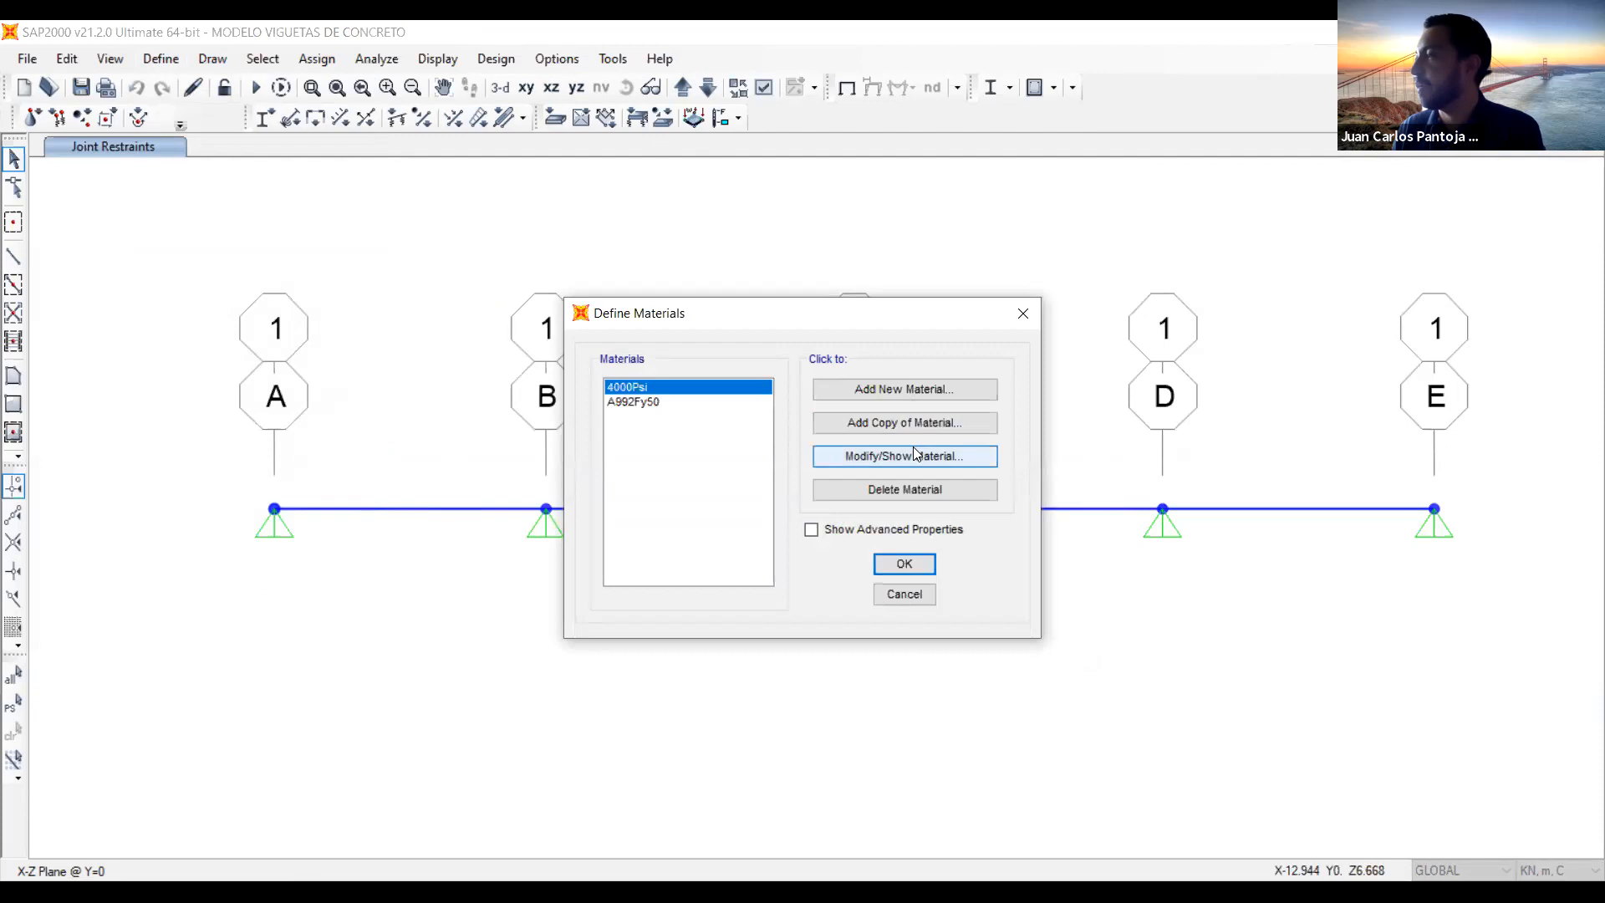
click(876, 388)
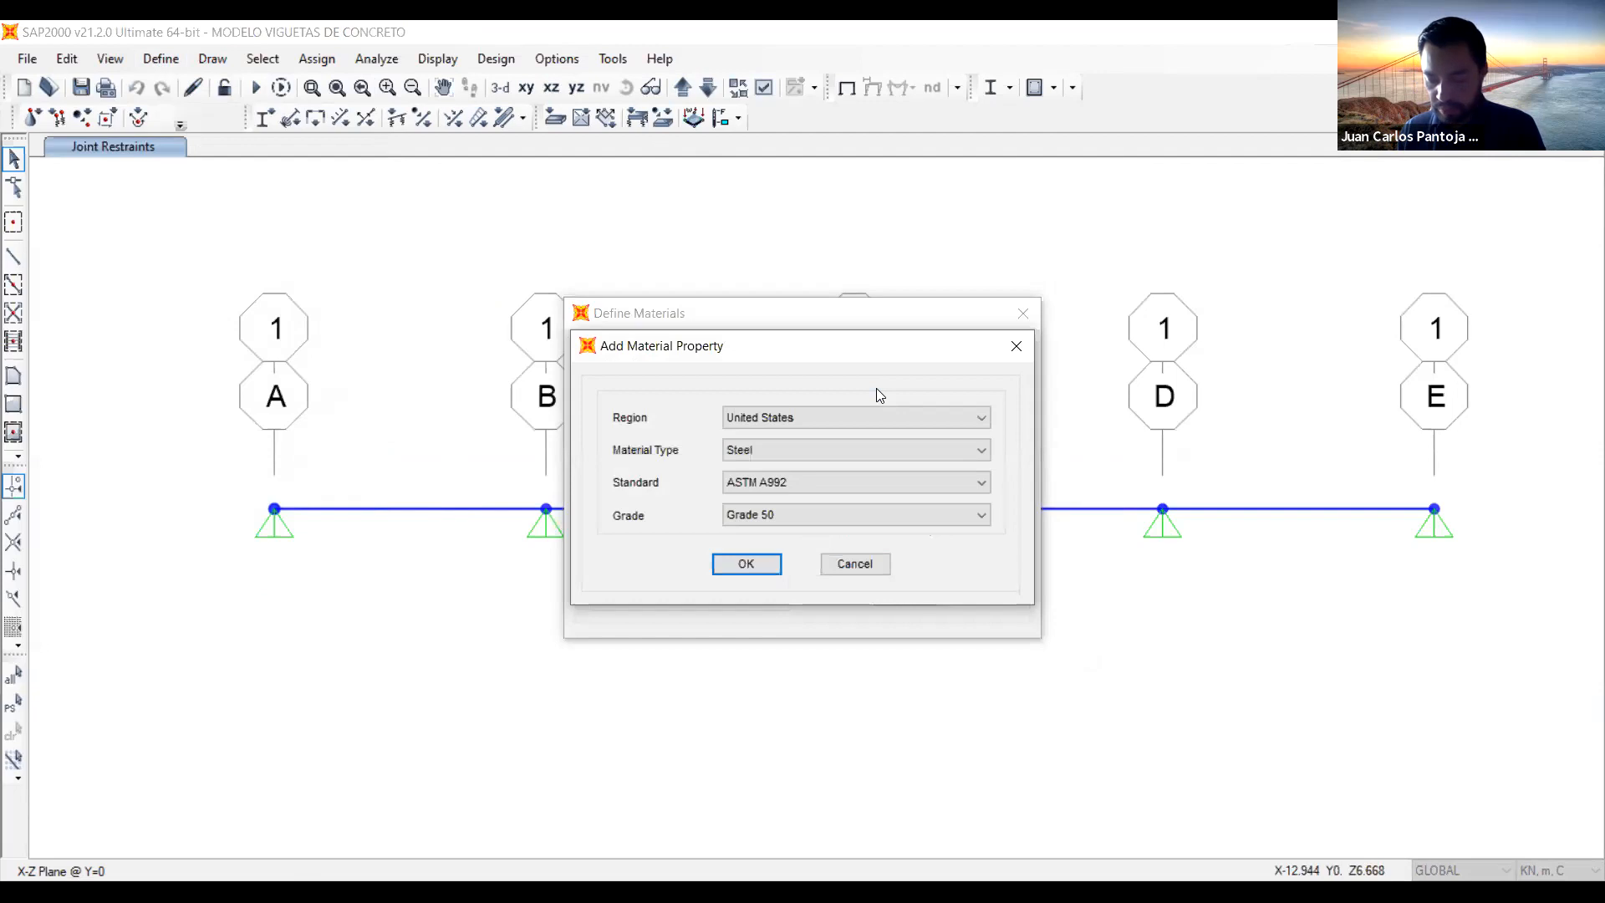
click(821, 450)
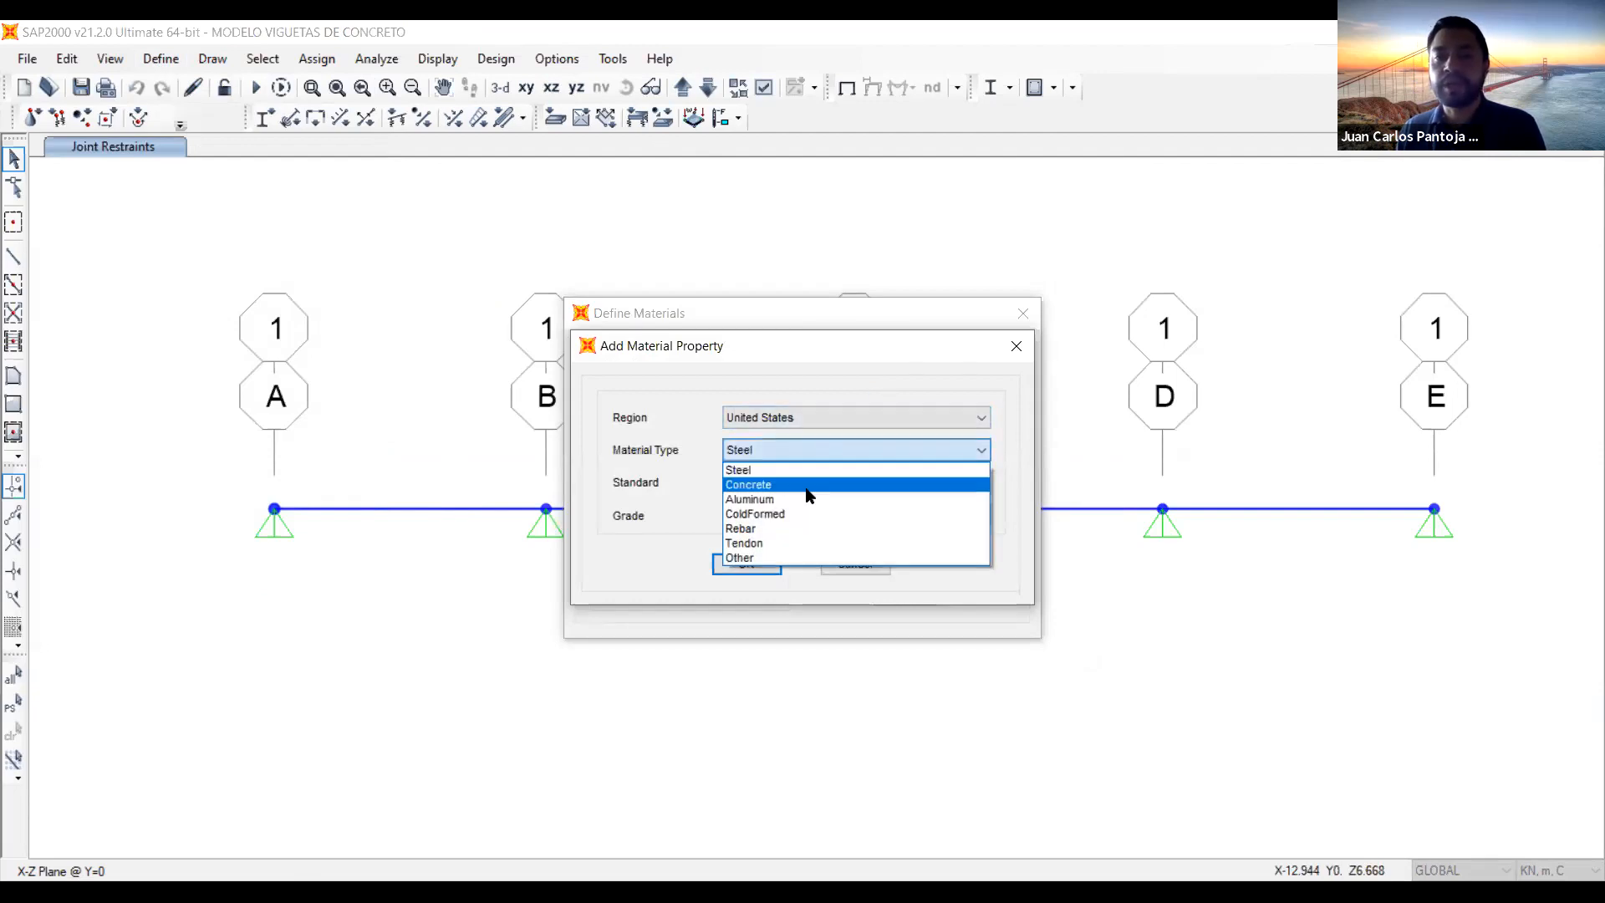
click(806, 488)
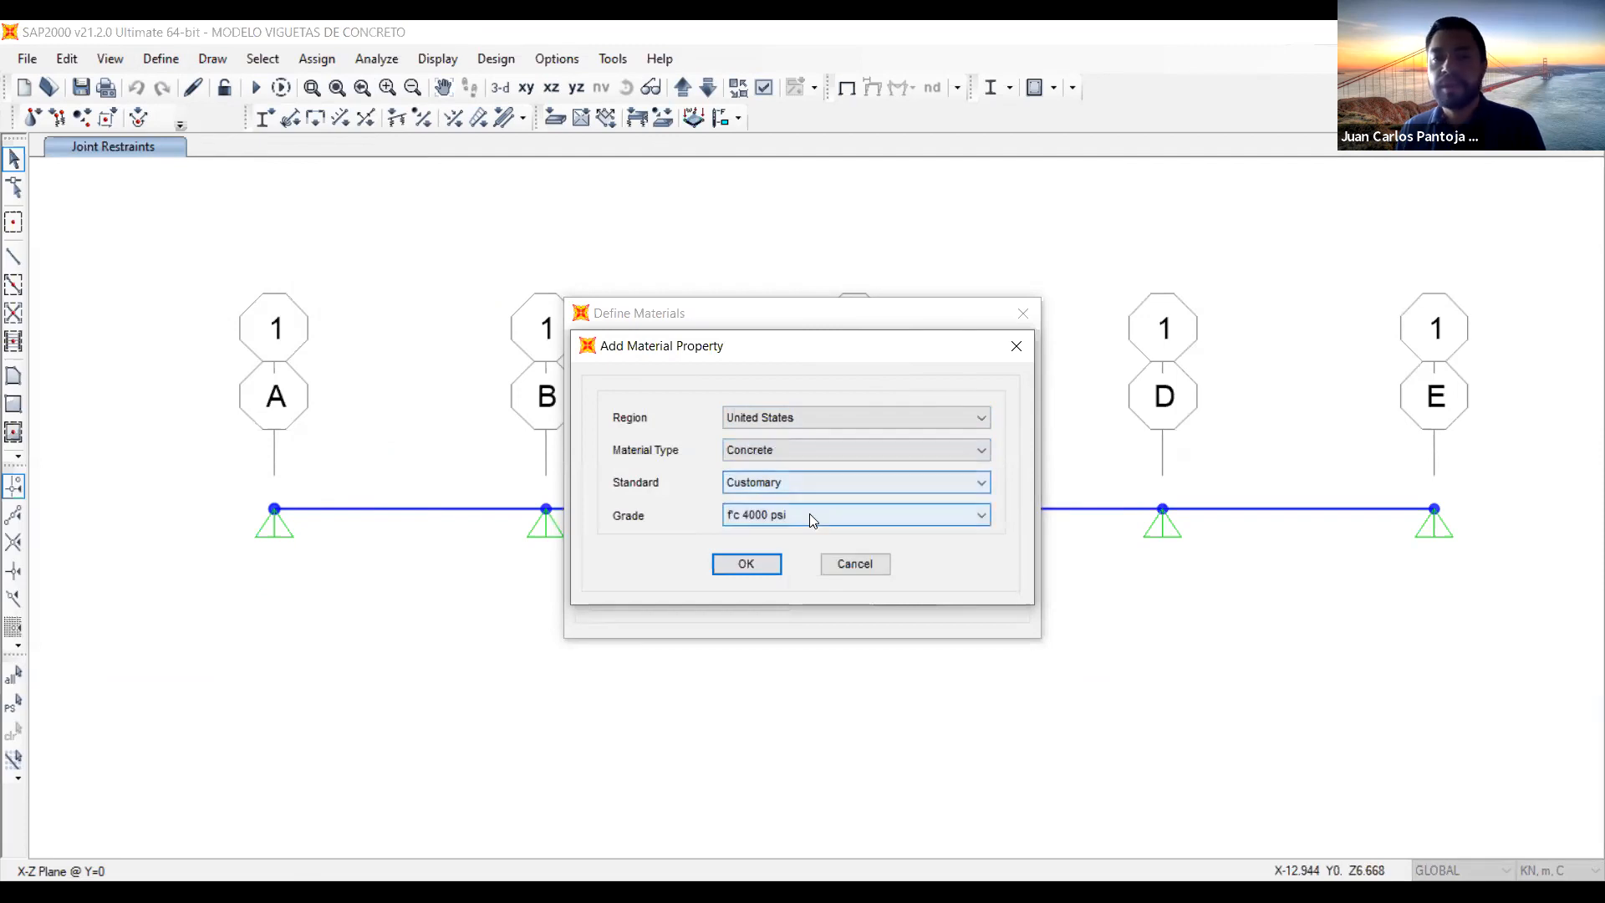
click(810, 513)
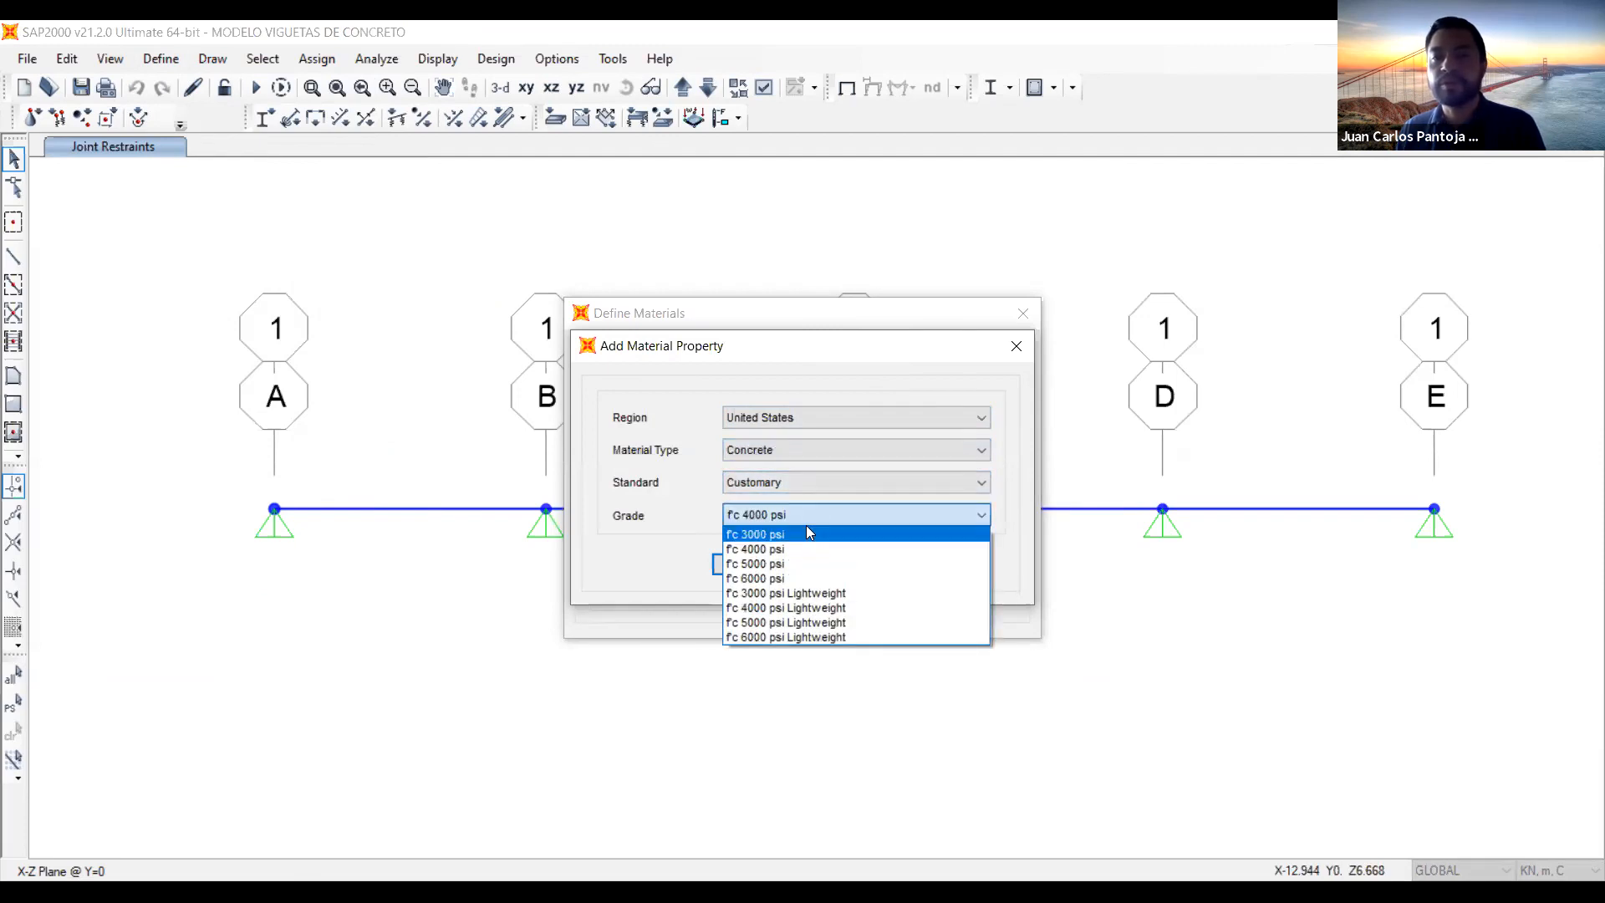
click(807, 529)
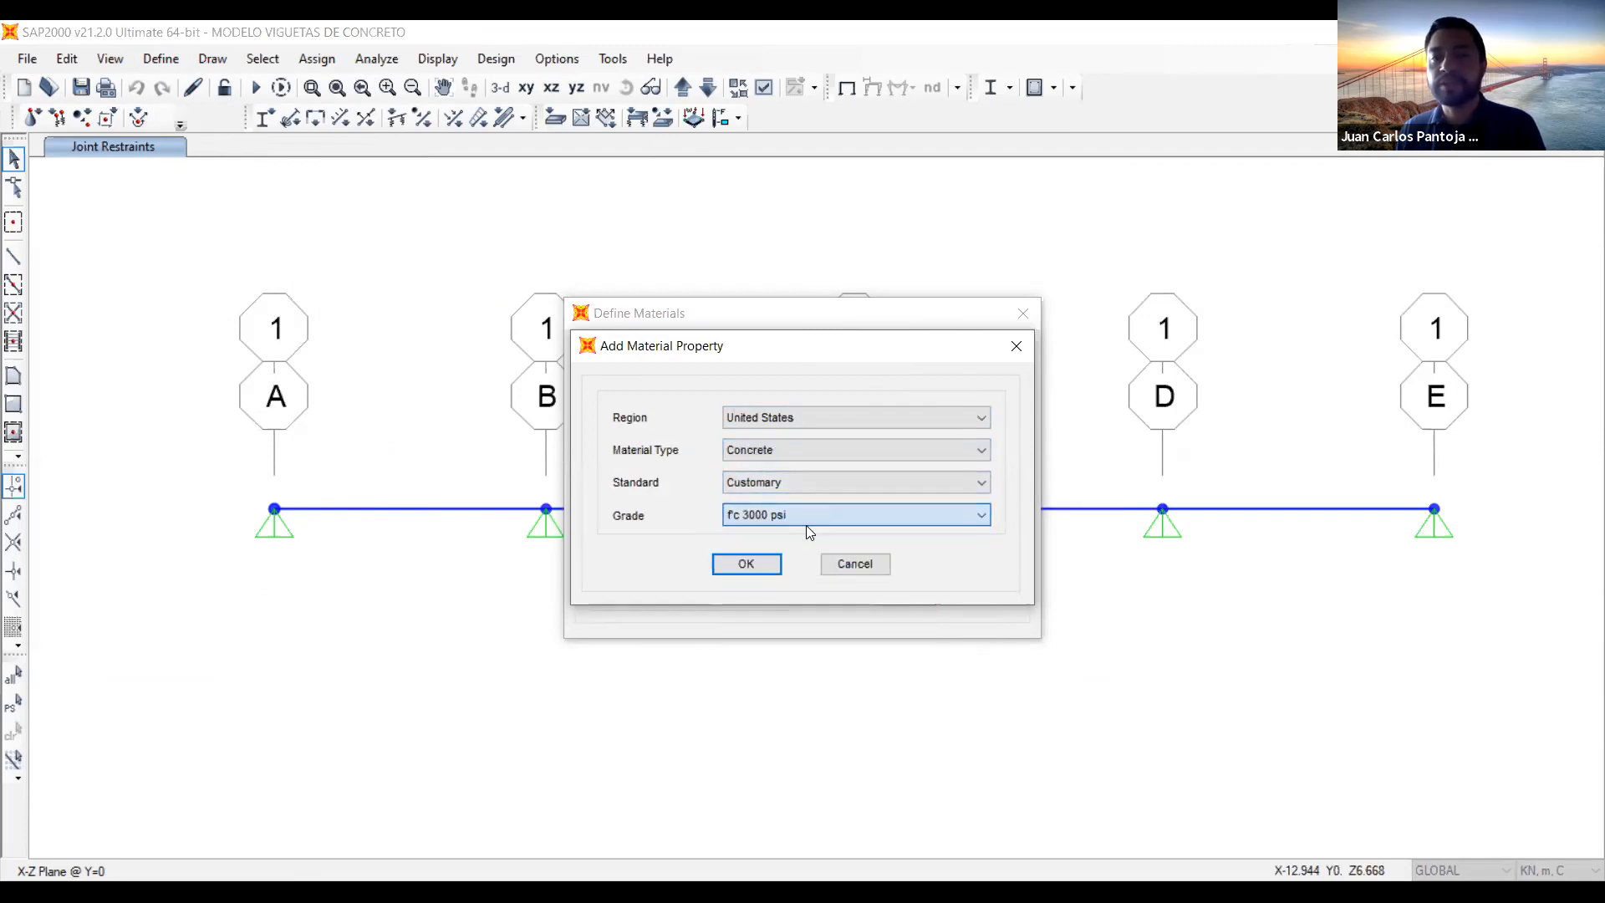
click(748, 566)
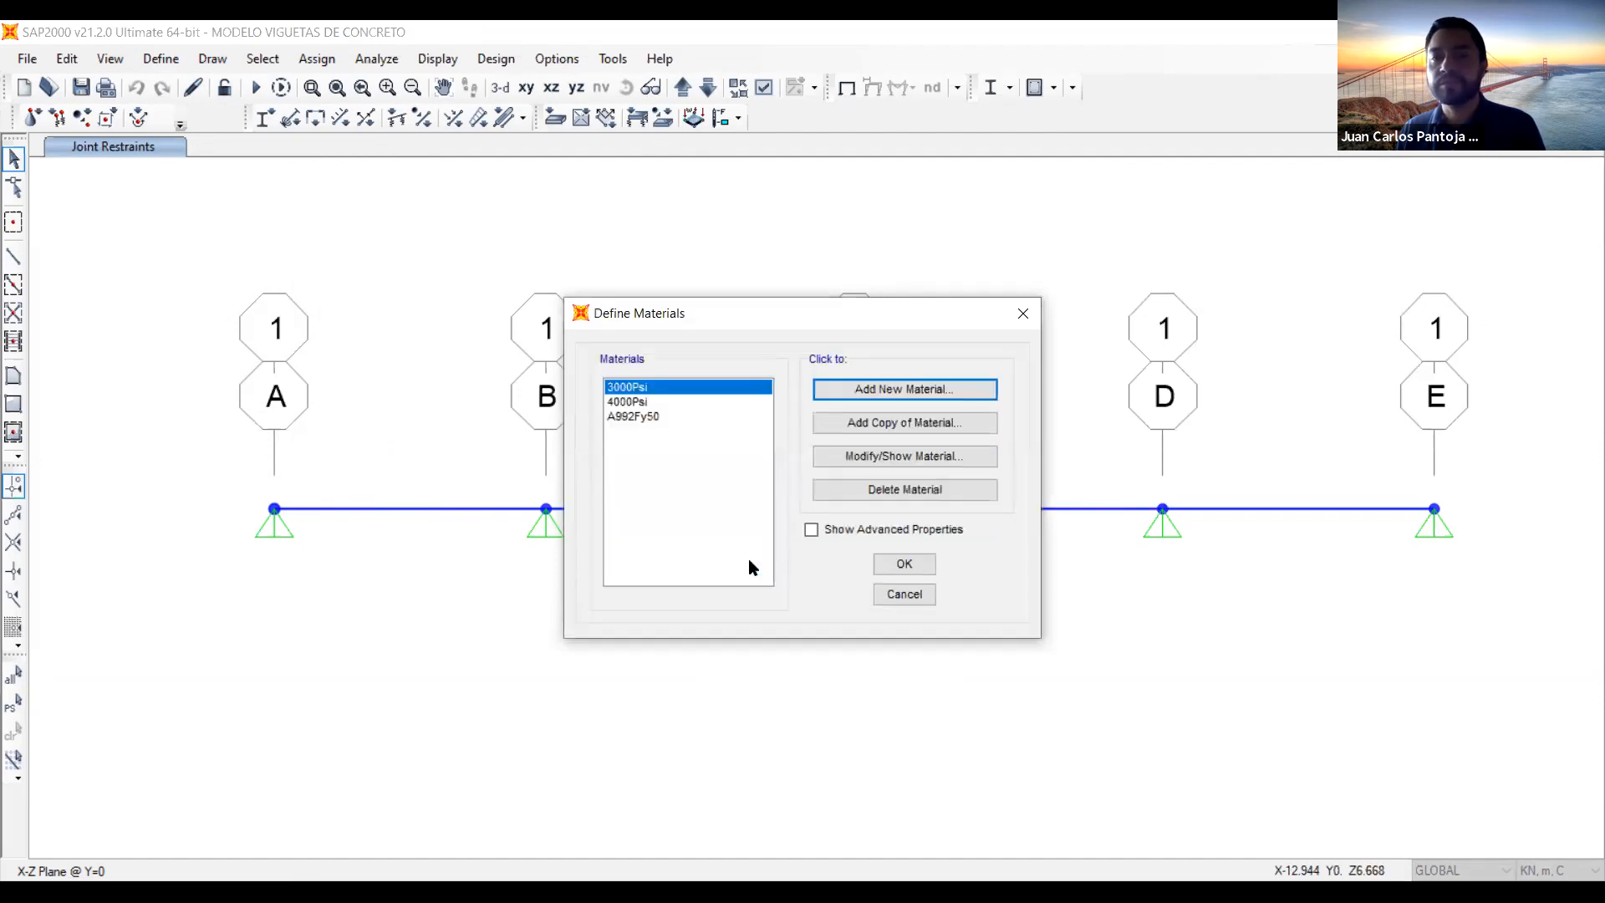
Review the modulus of elasticity and specified compressive strength of the 3000Psi concrete, then accept the material definitions
click(888, 460)
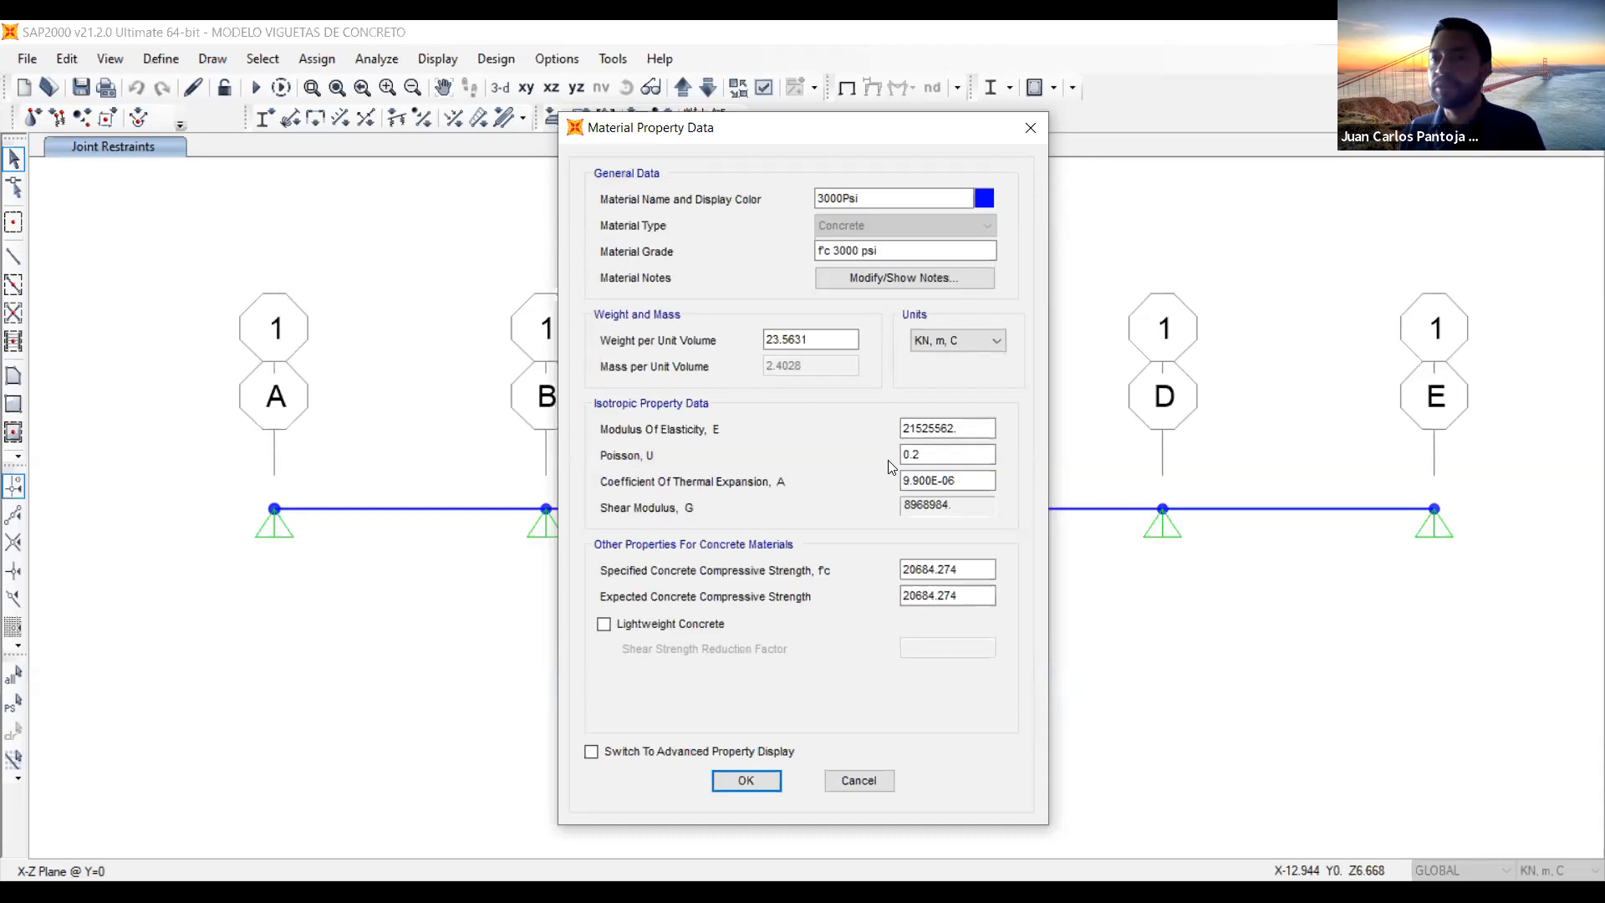
double_click(979, 431)
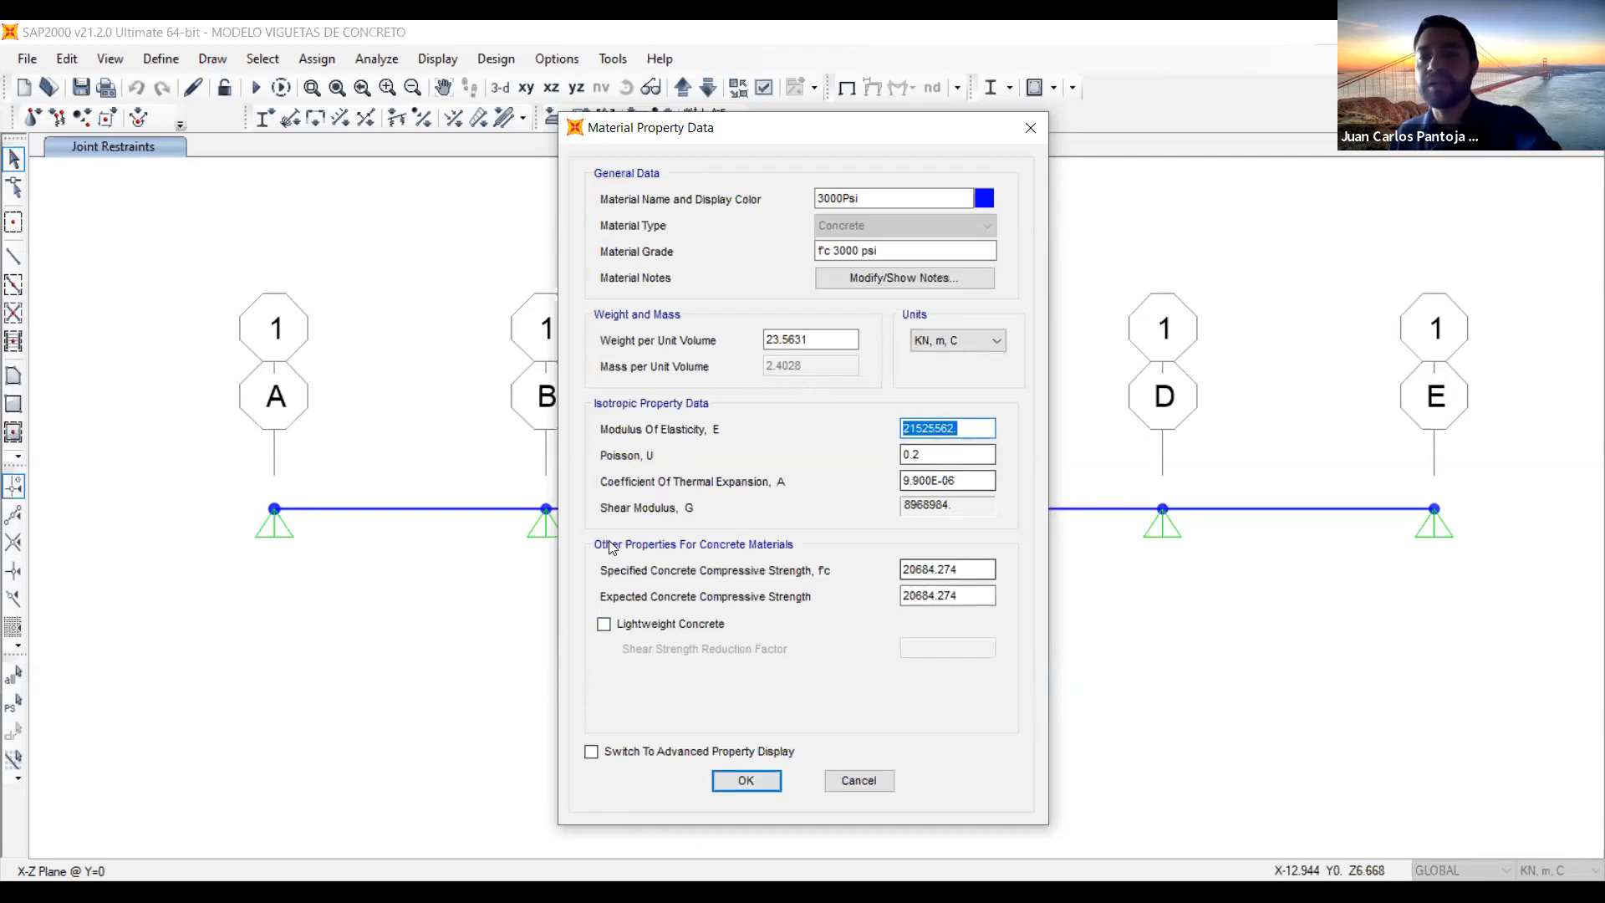
click(977, 571)
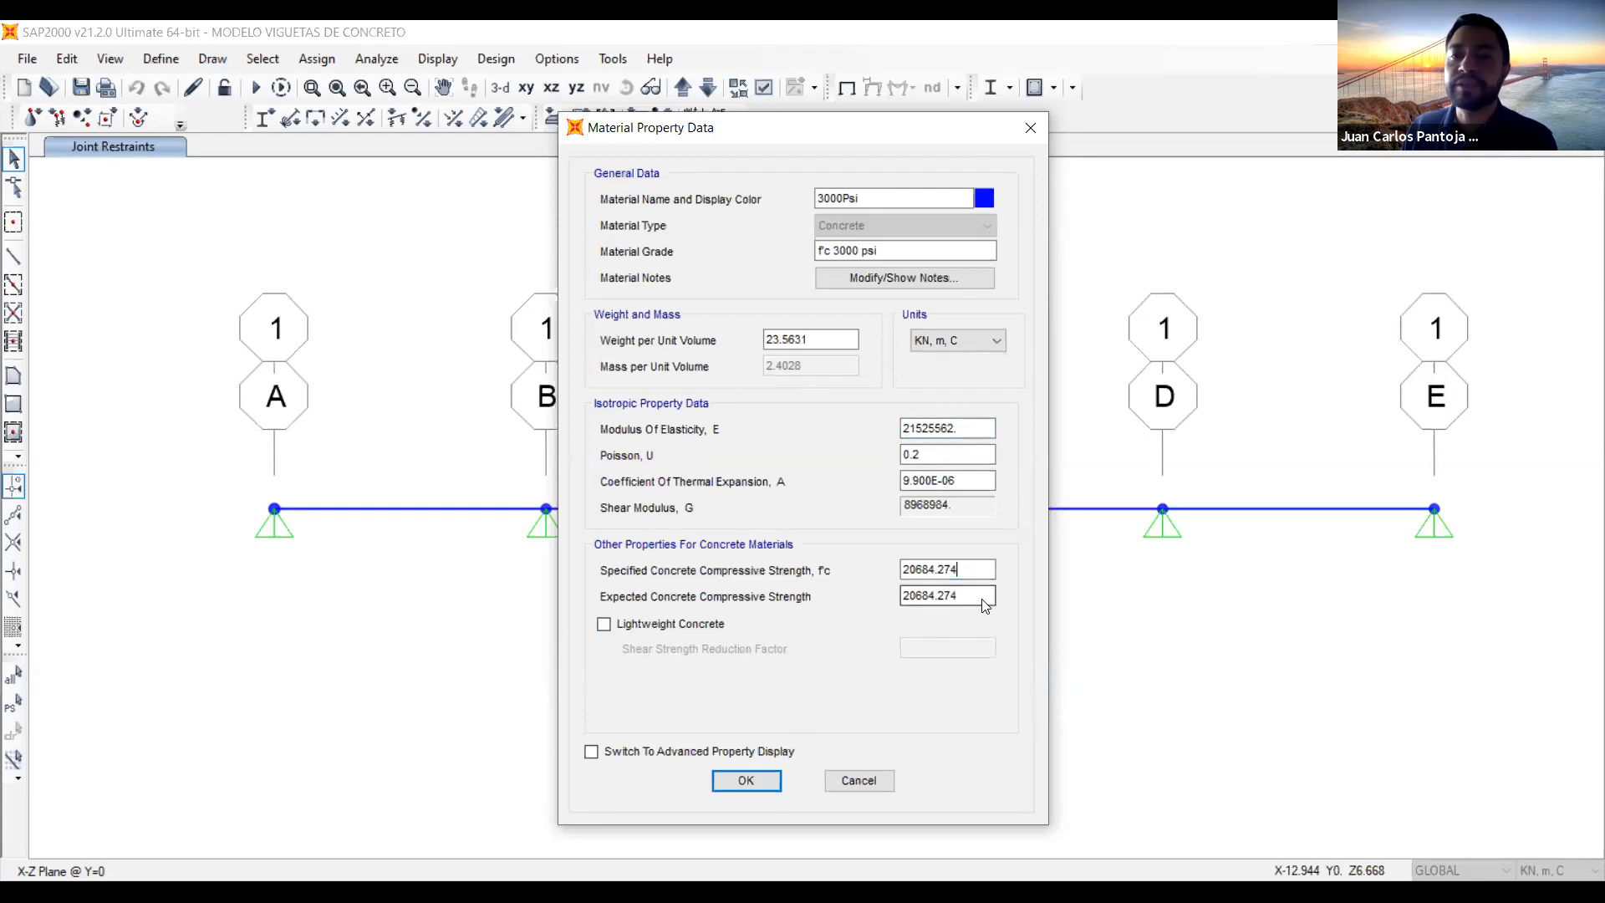
click(743, 784)
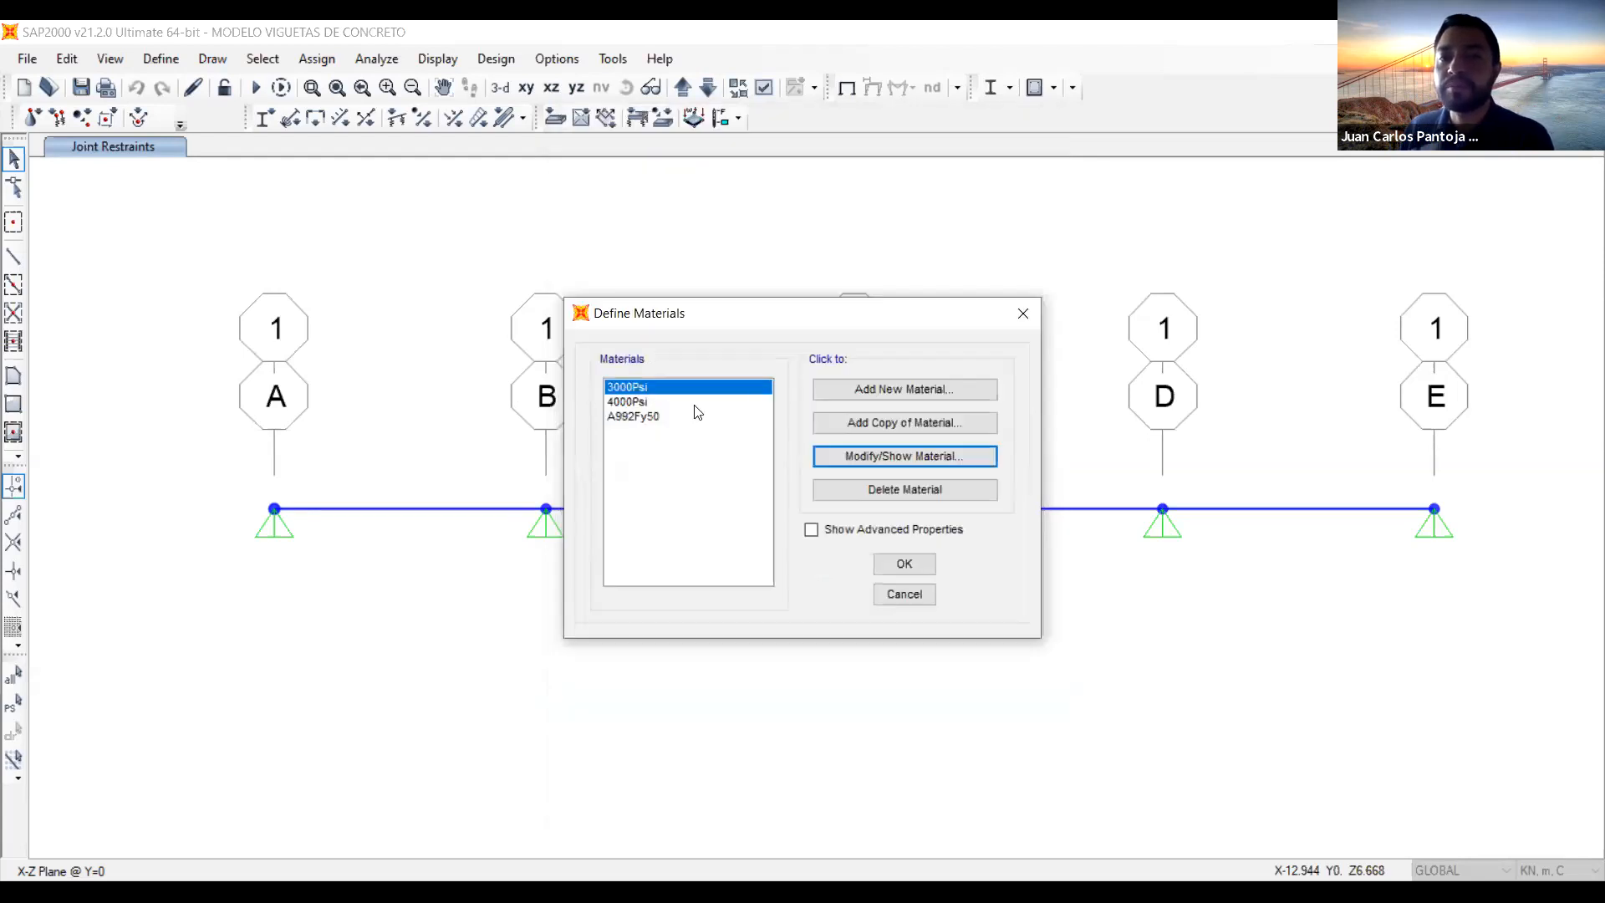
click(909, 570)
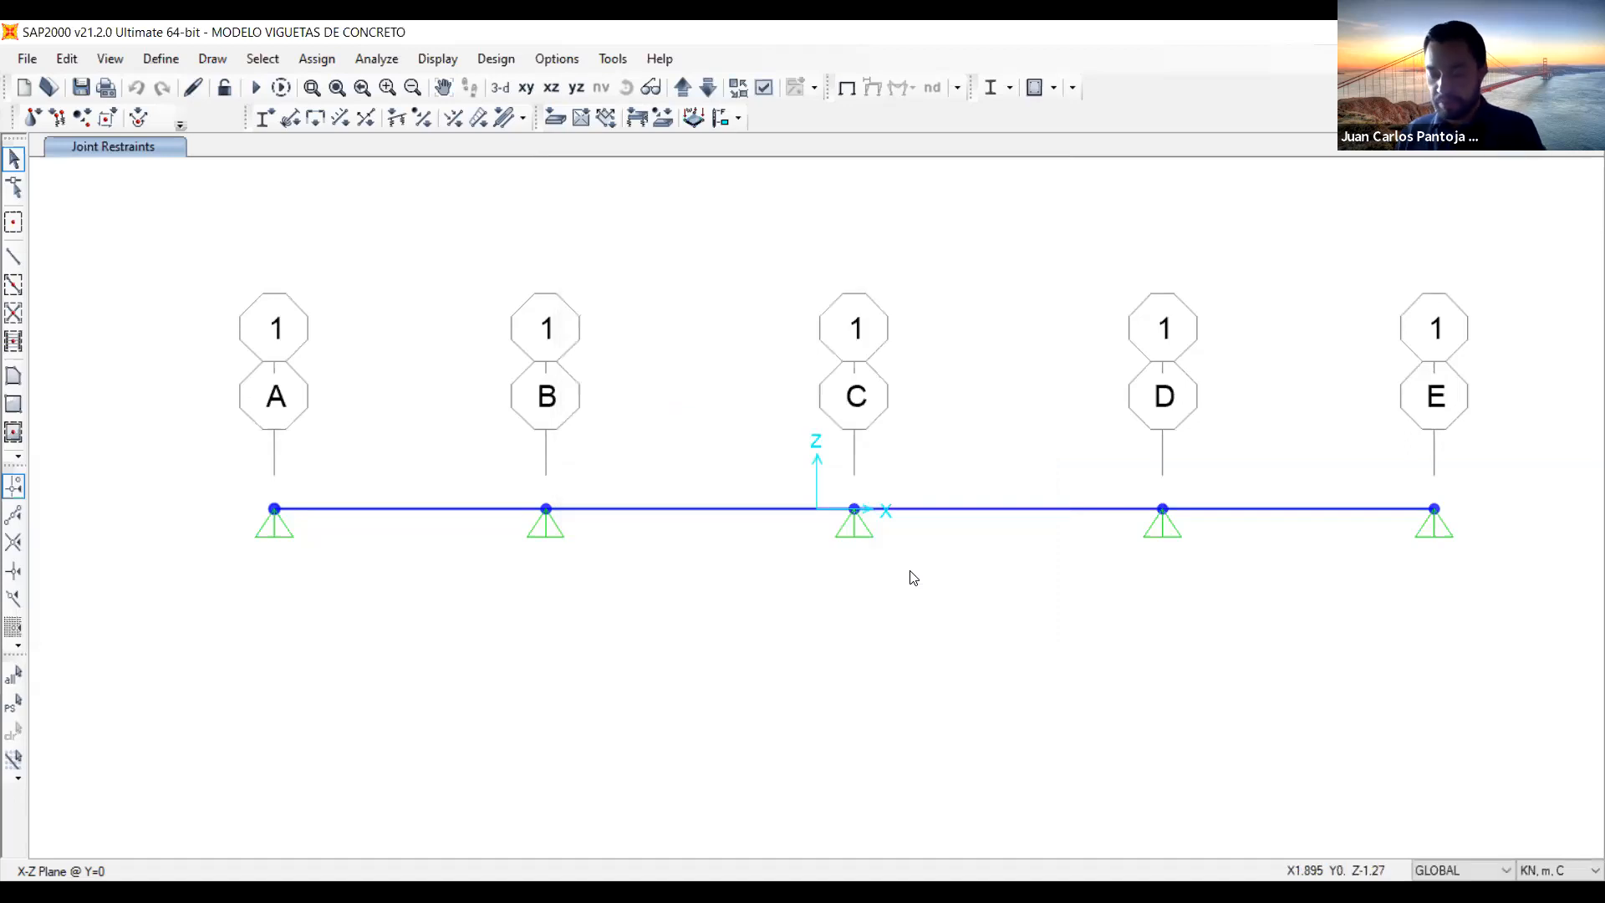
Start adding a new frame section property and browse the shapes offered for the Steel, Built-Up Steel and Concrete types
click(160, 62)
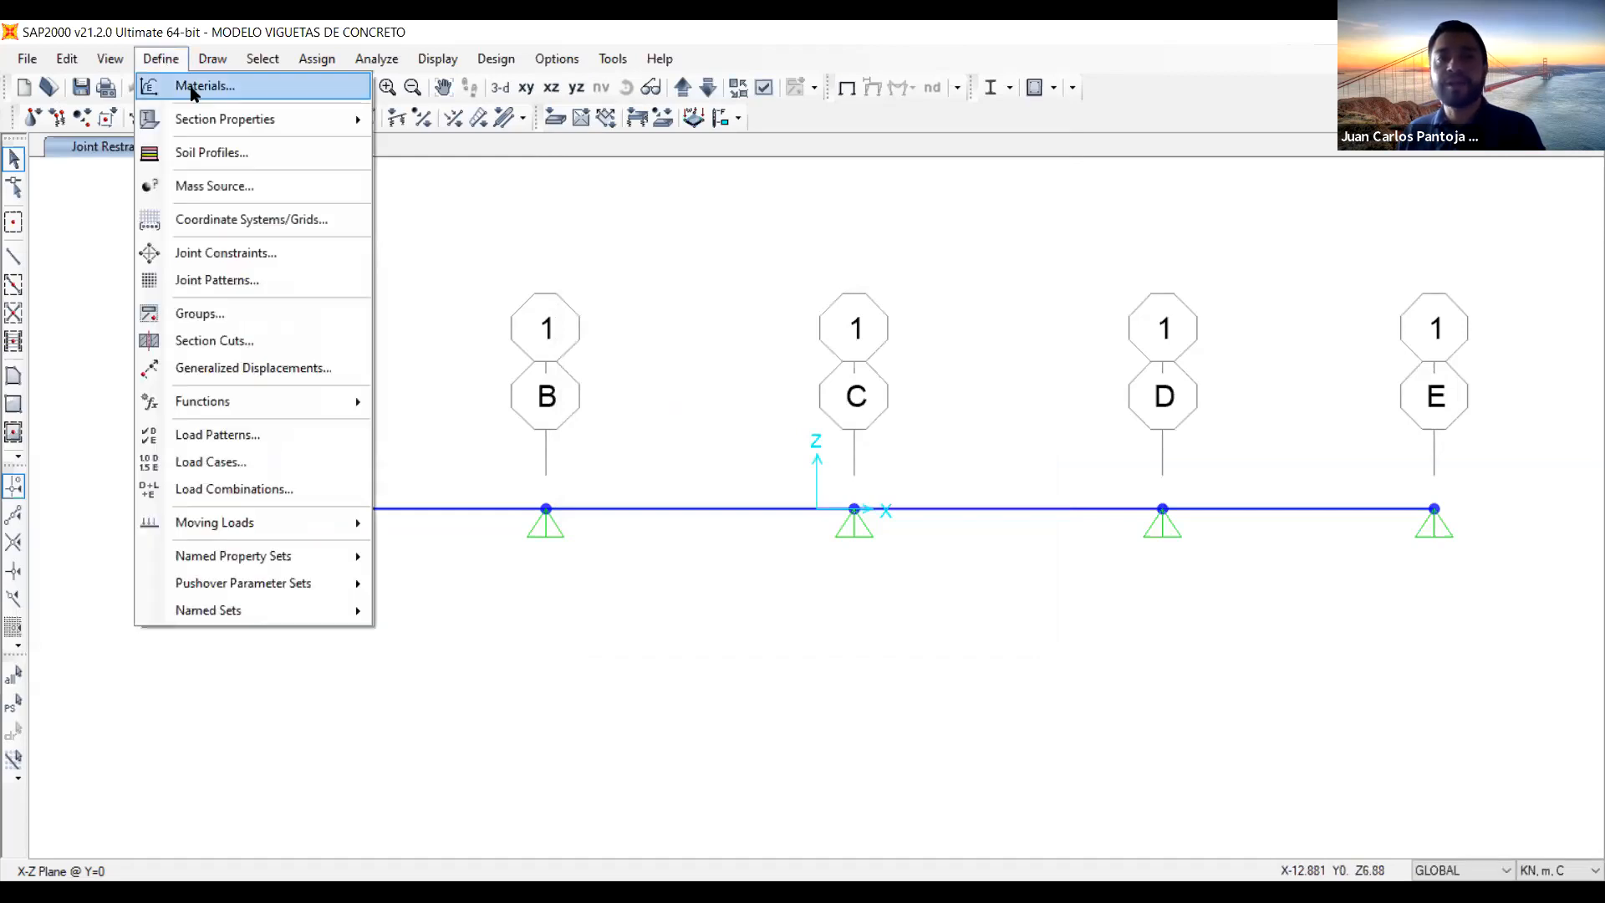
mouse_move(224, 121)
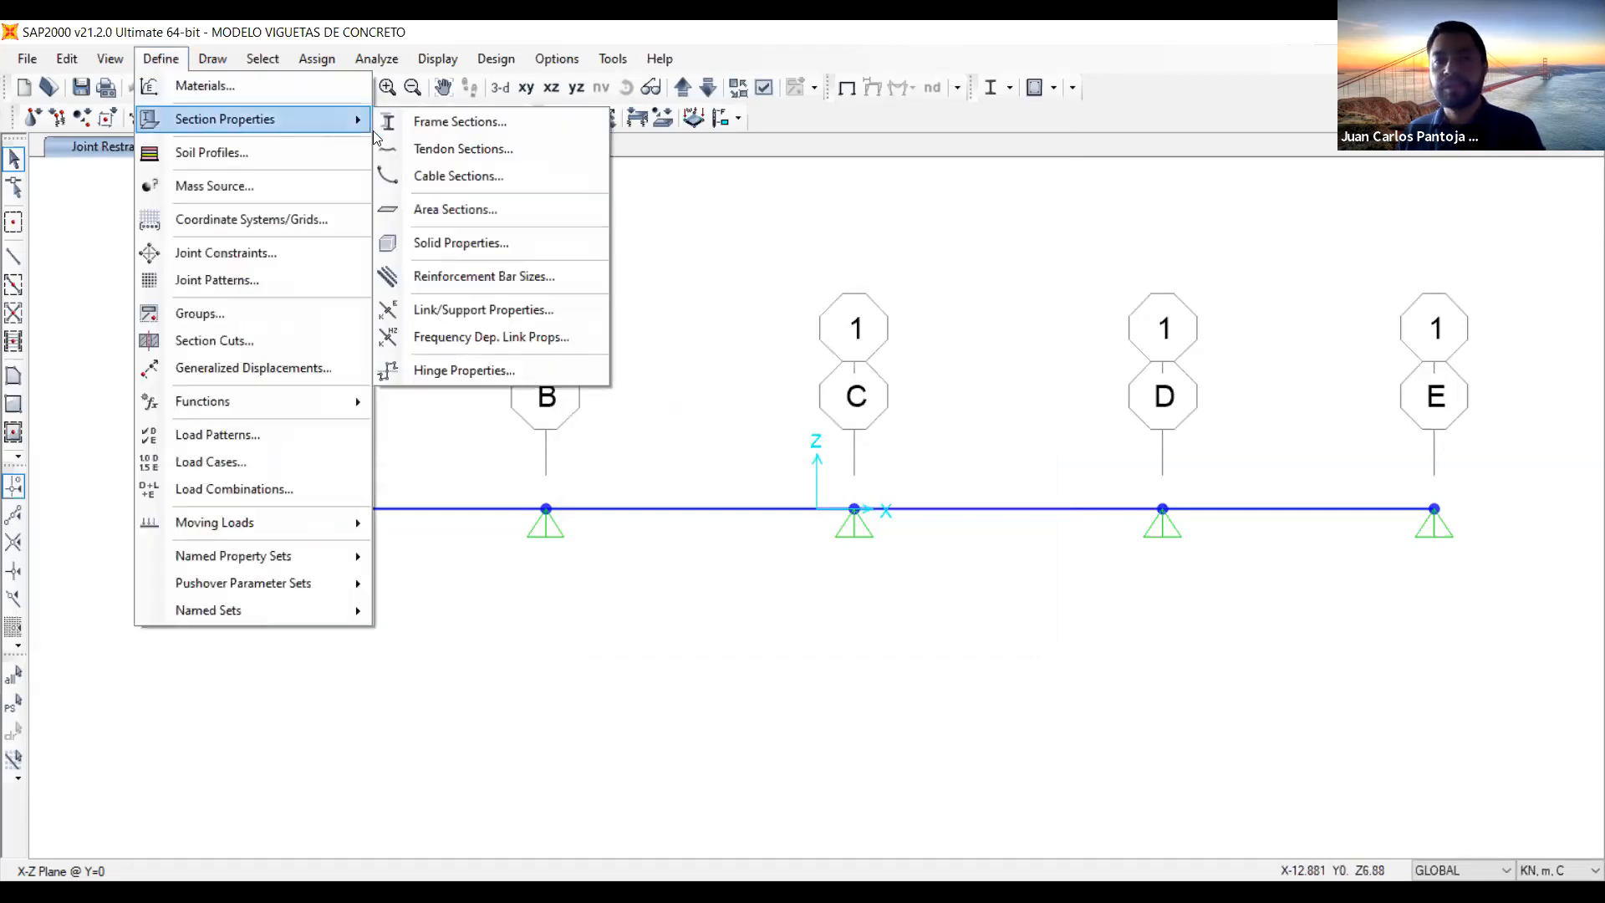
click(426, 122)
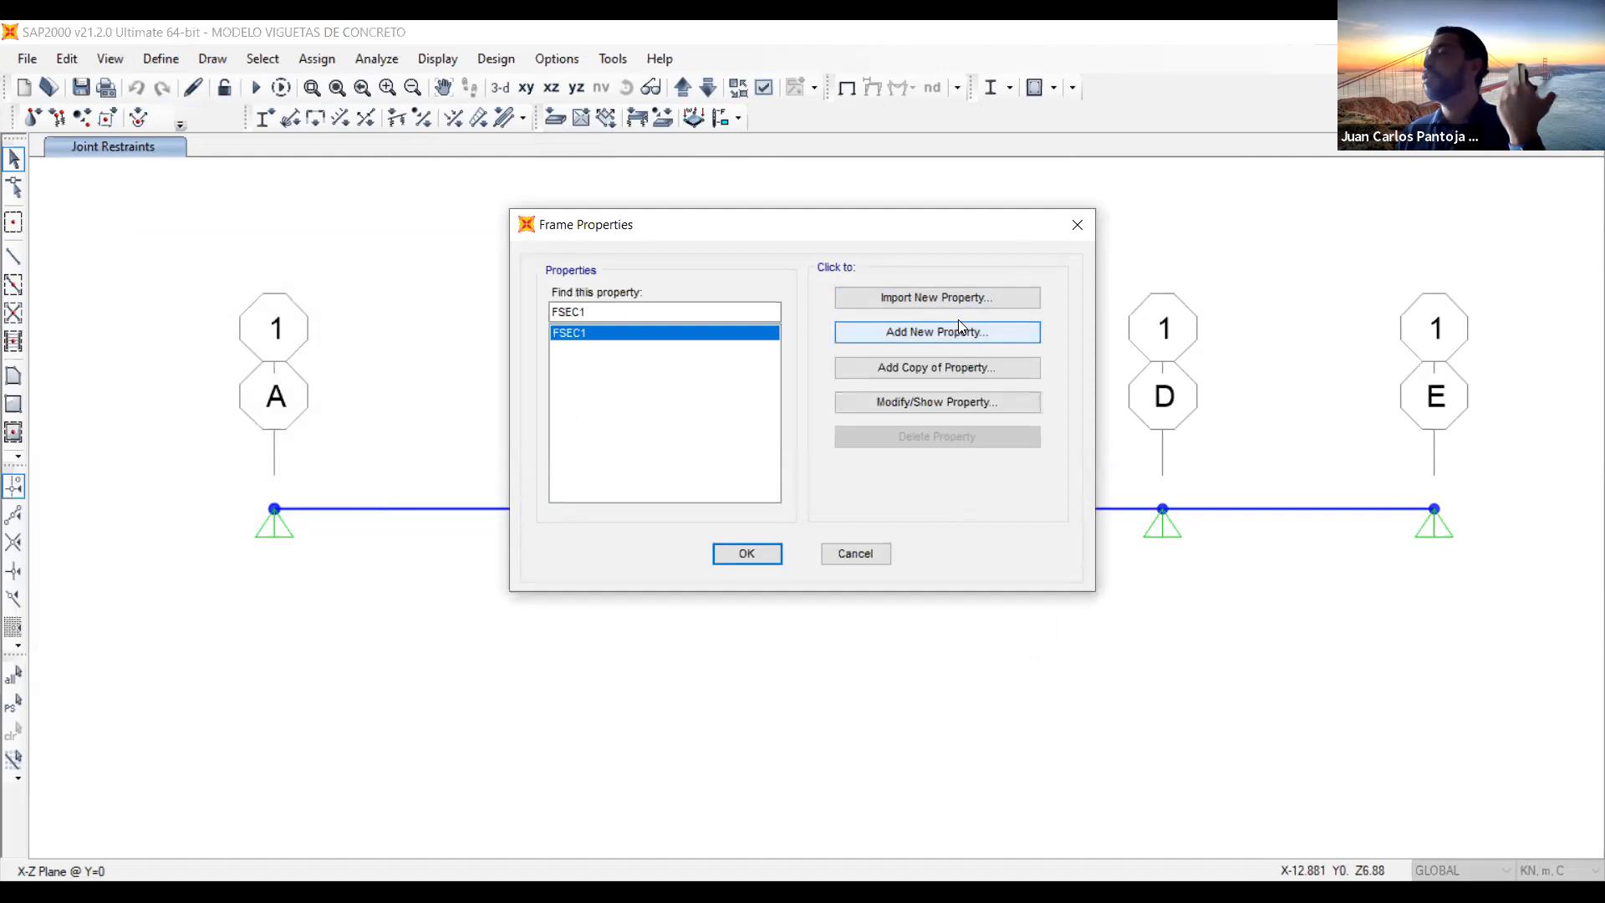
click(935, 338)
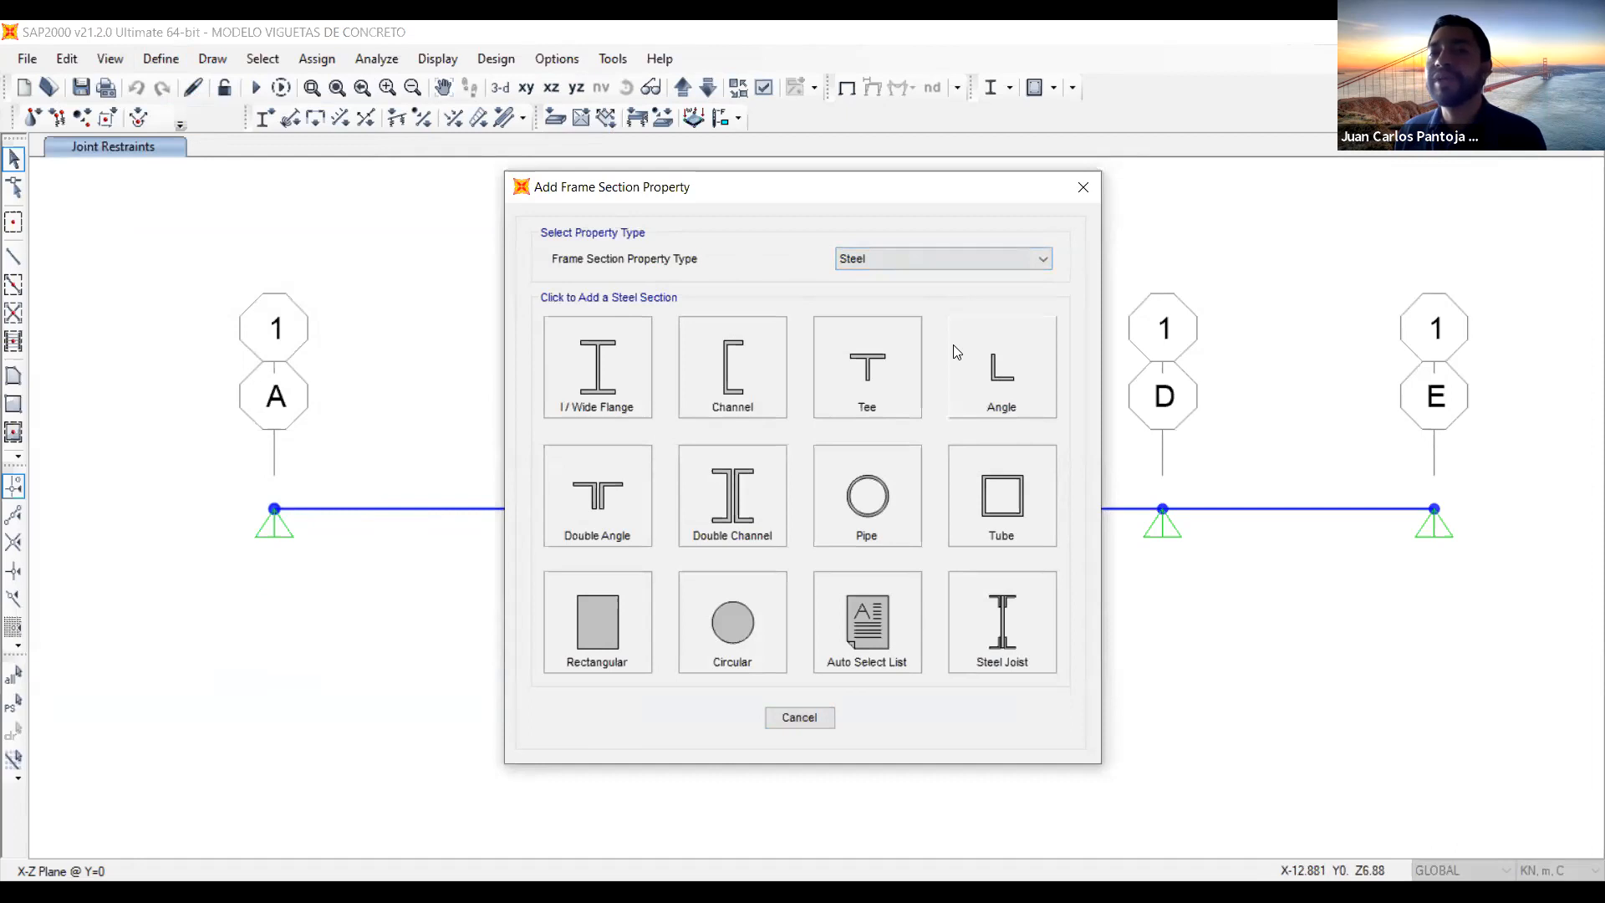
click(948, 264)
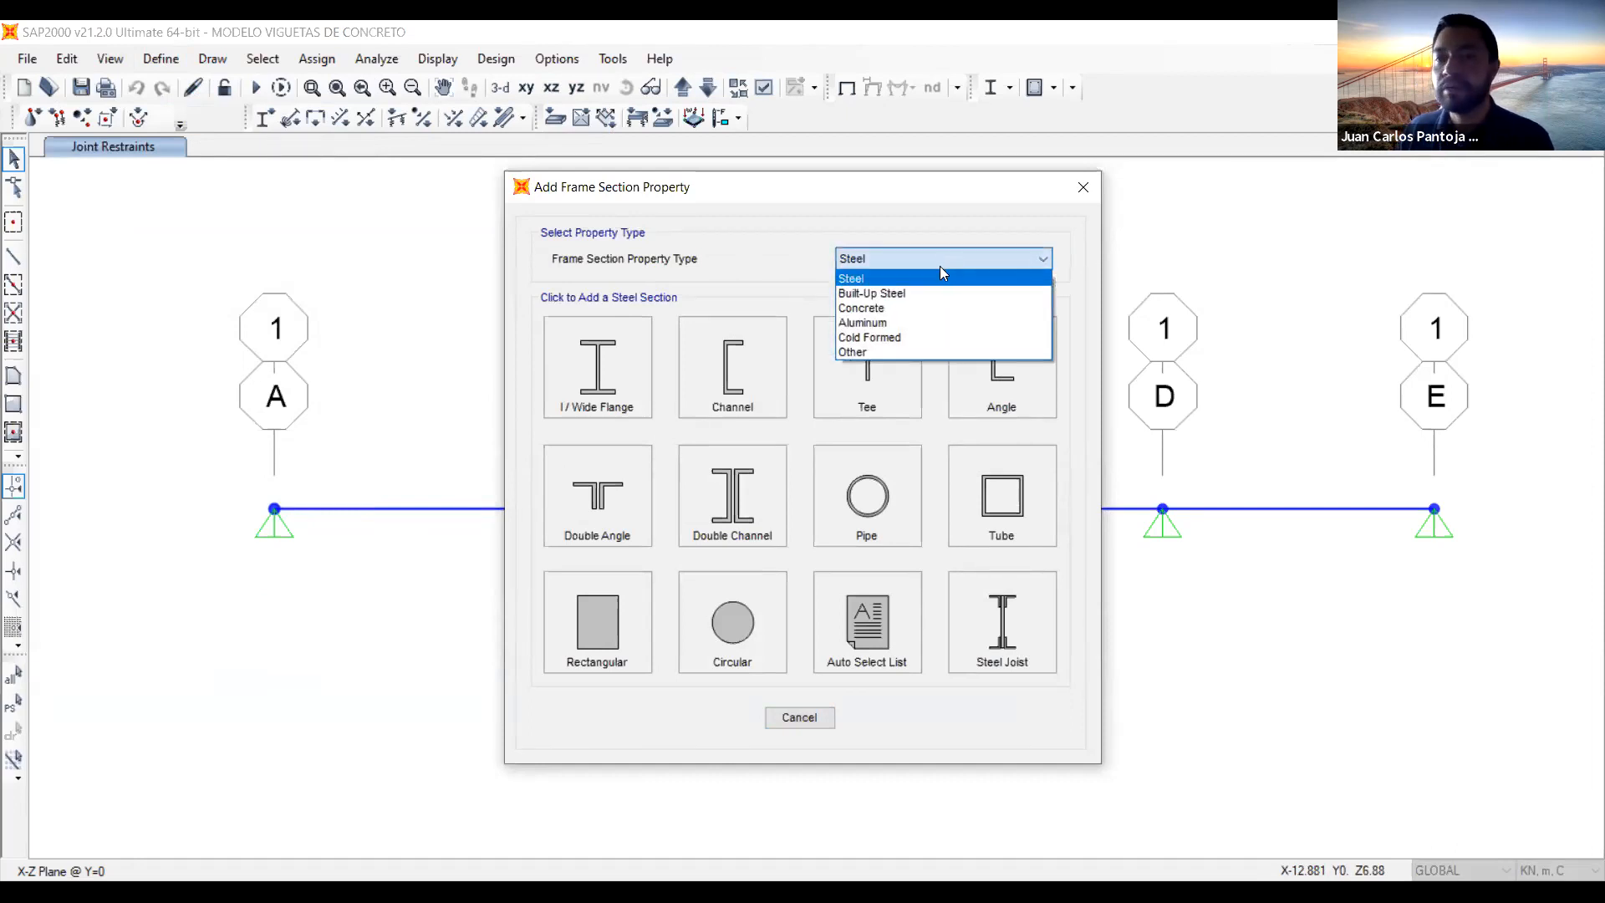
click(861, 279)
click(877, 266)
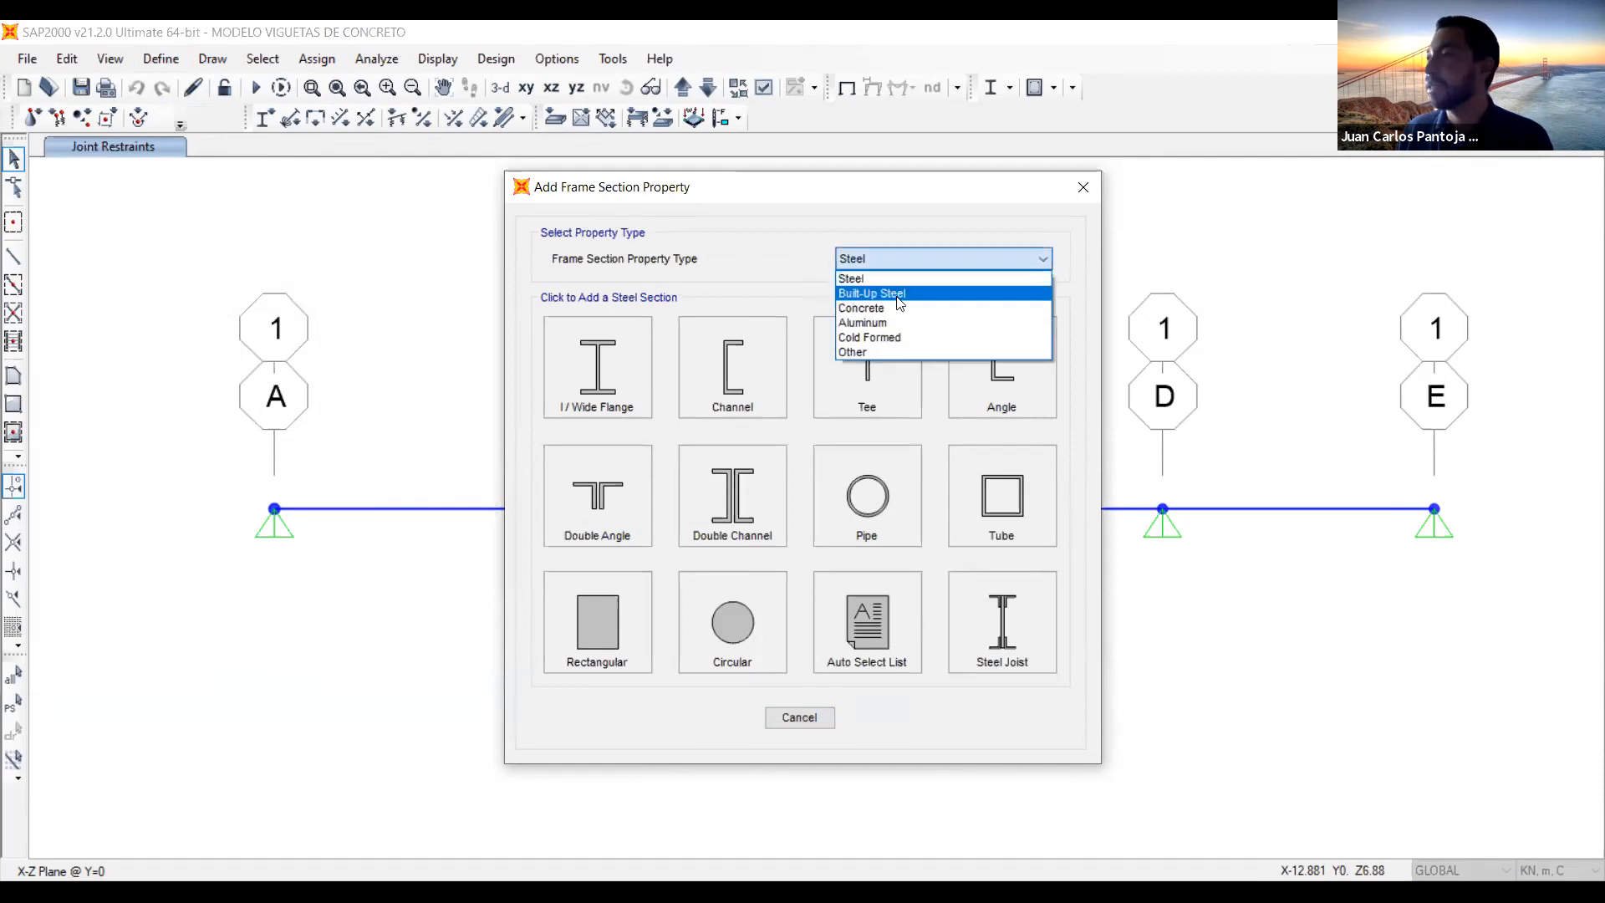
click(897, 295)
click(895, 266)
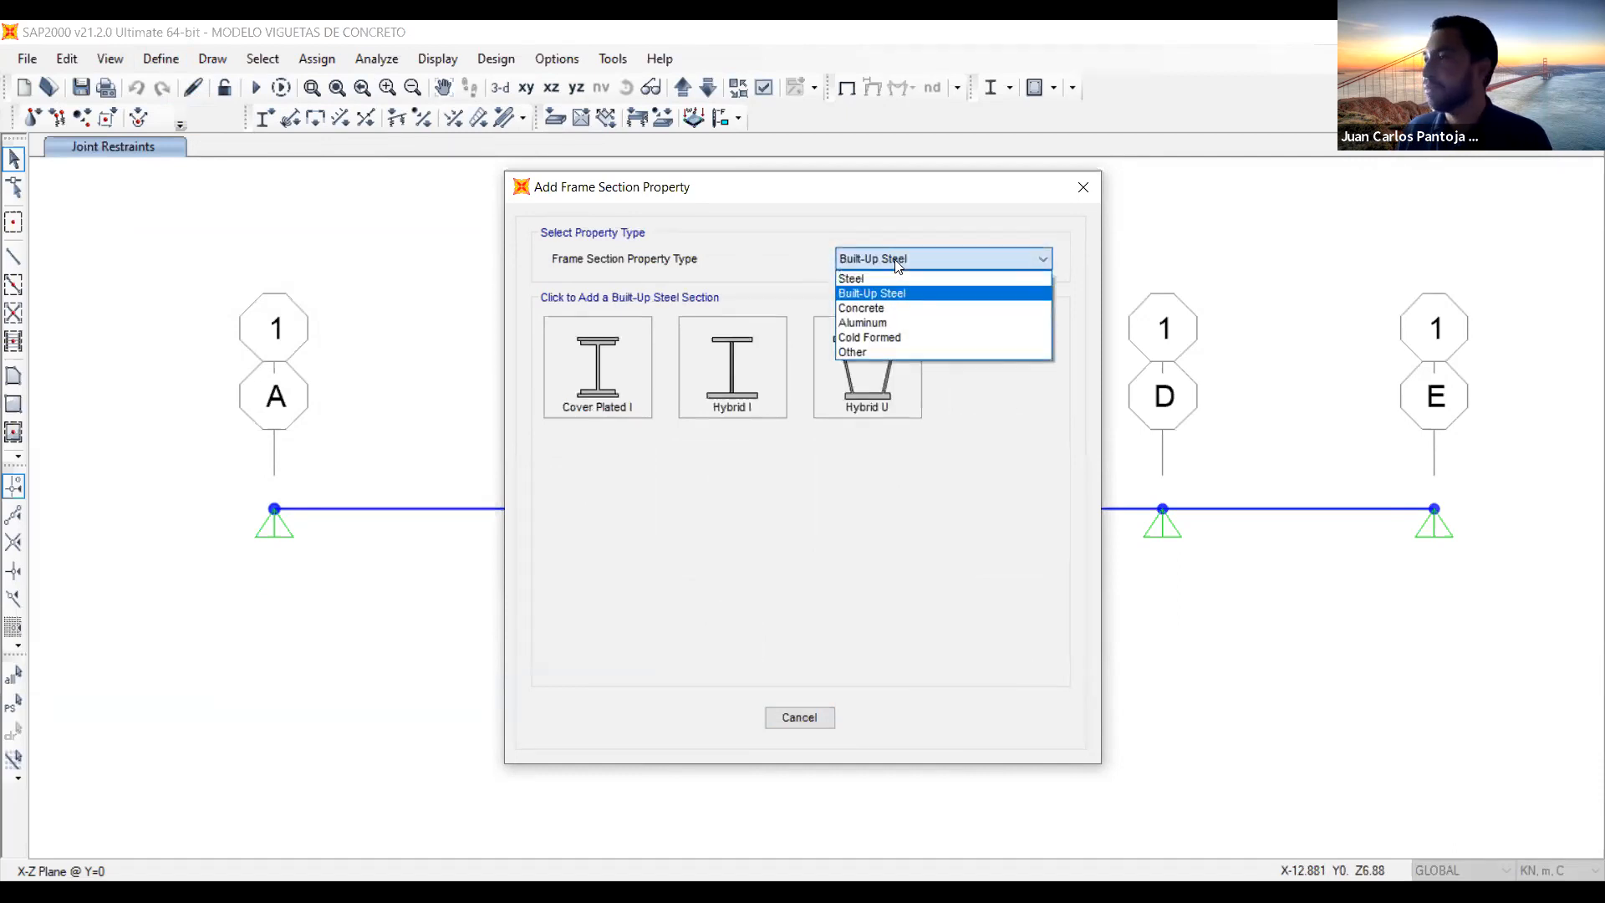
click(893, 307)
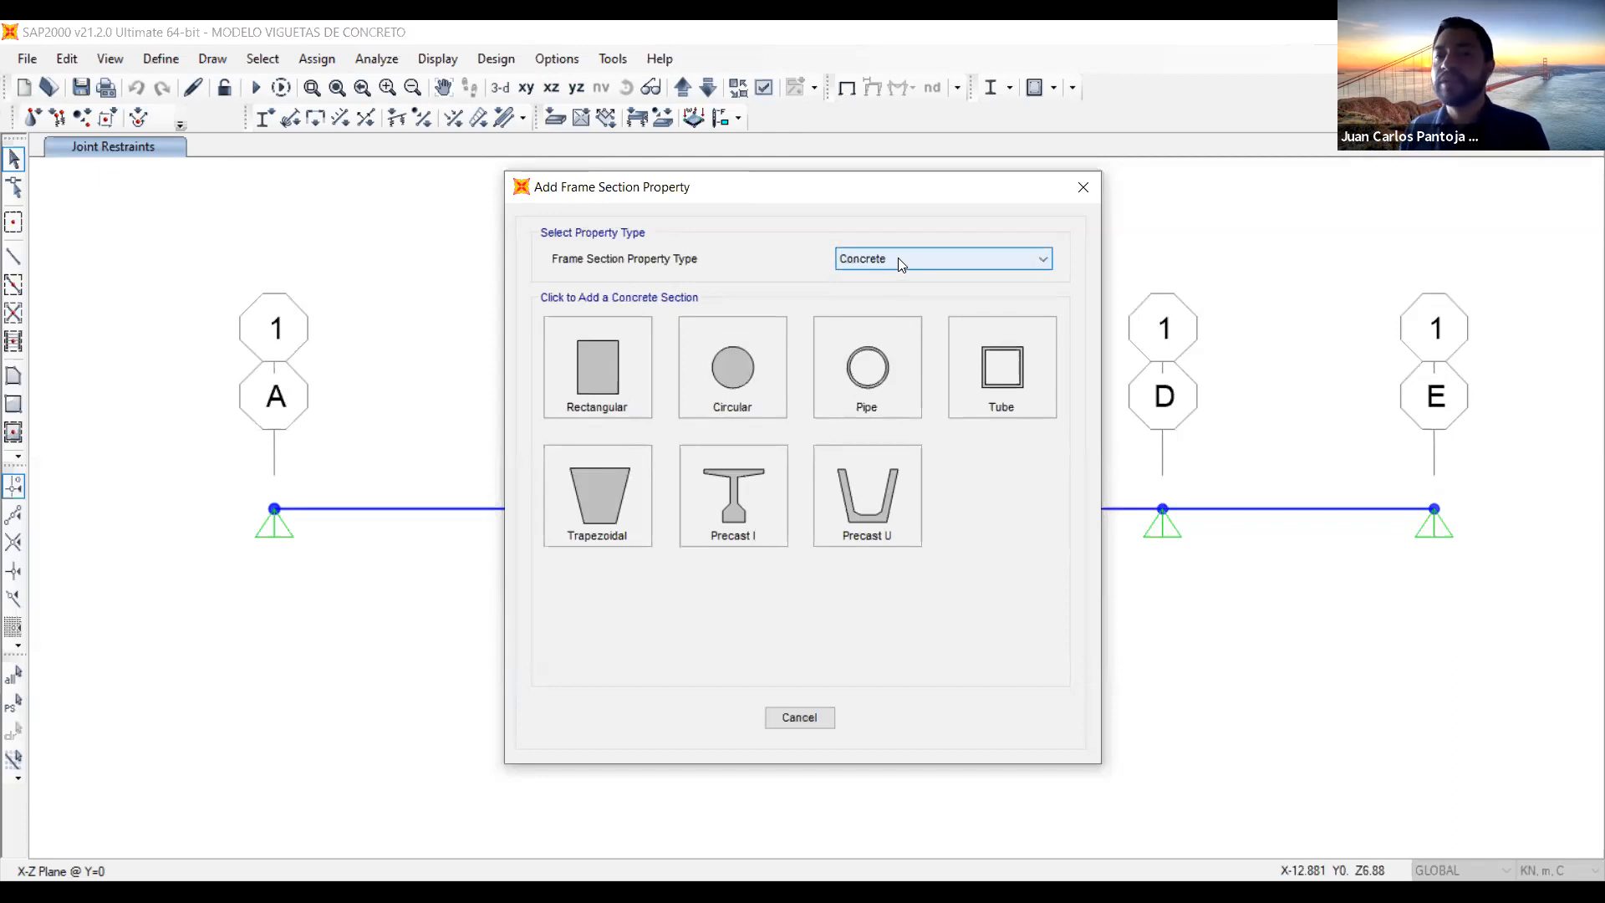
click(898, 262)
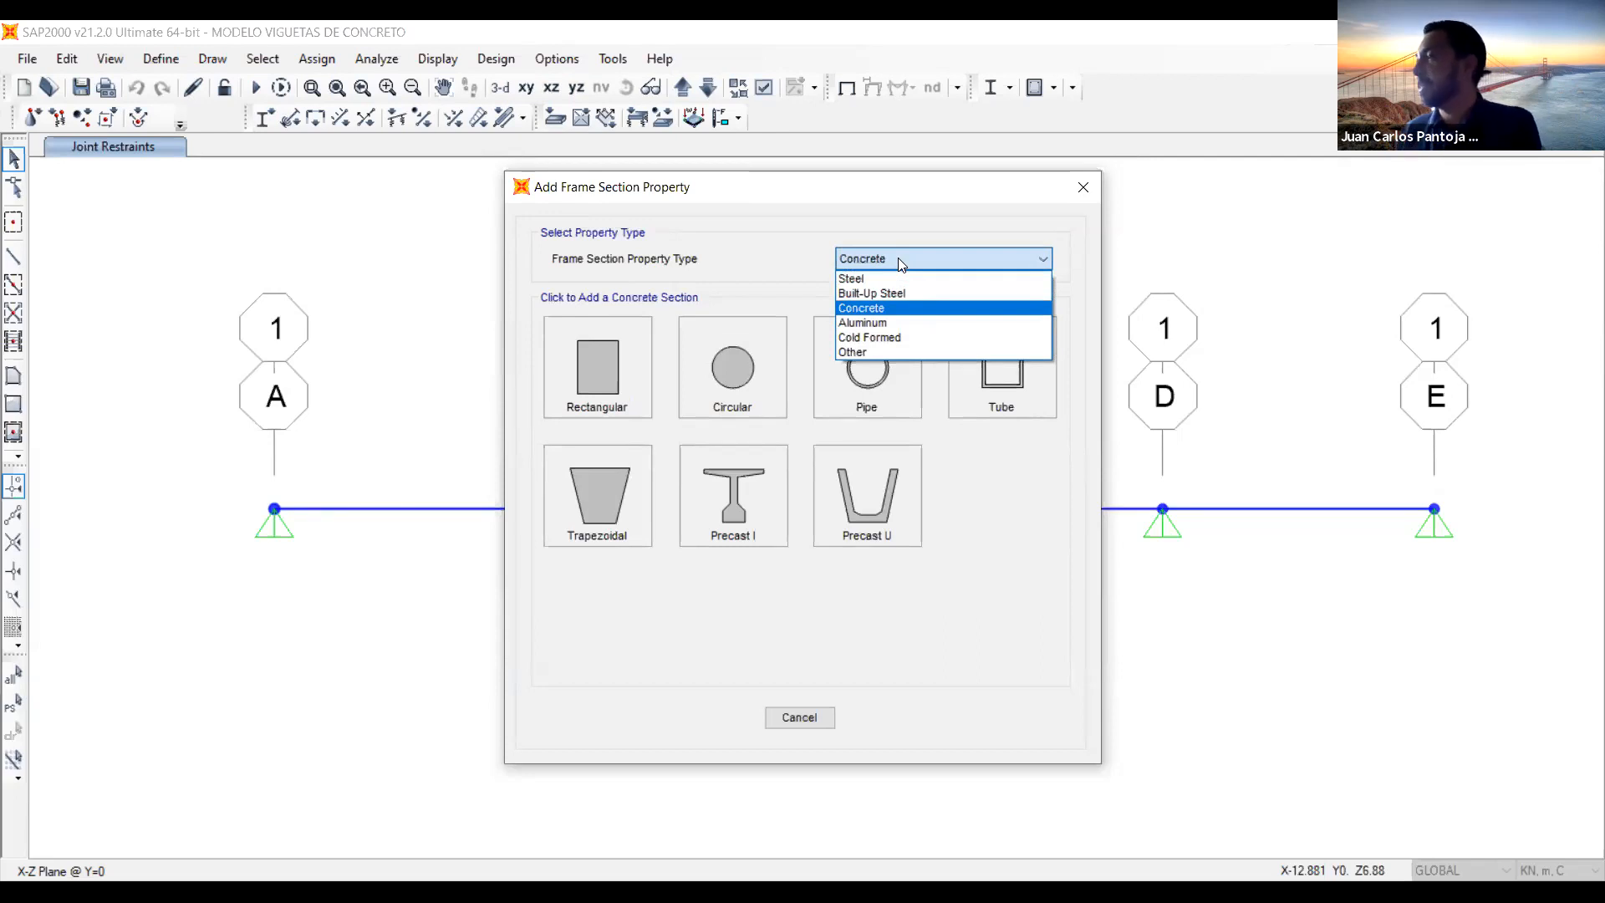
Add a rectangular concrete frame section and name it VT15x40
click(881, 262)
click(881, 262)
click(883, 305)
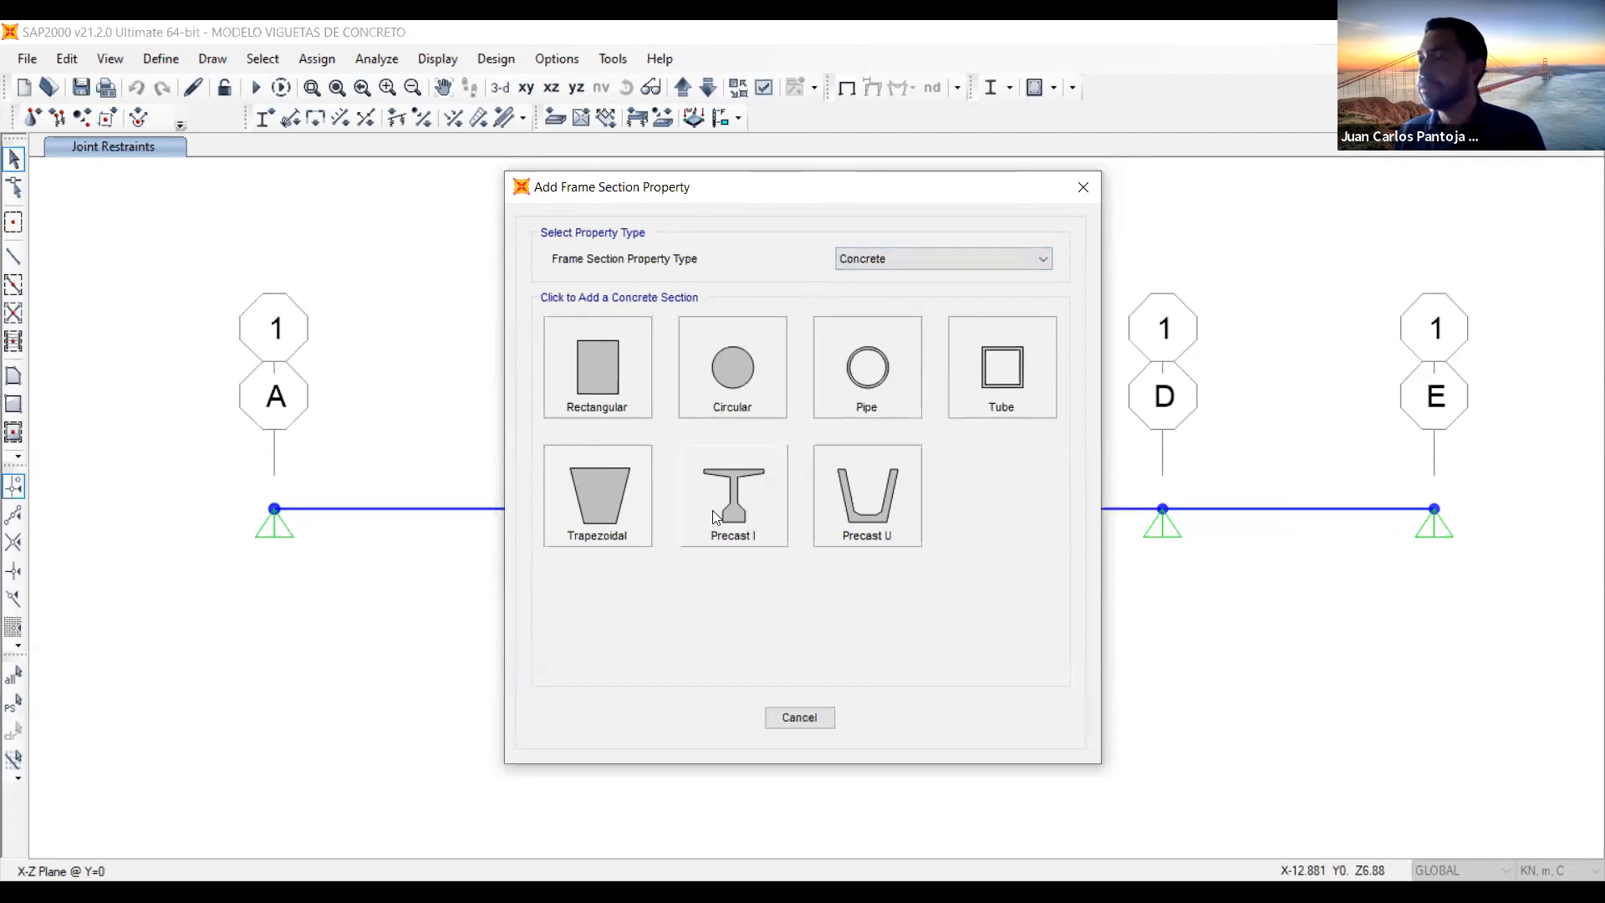
click(612, 364)
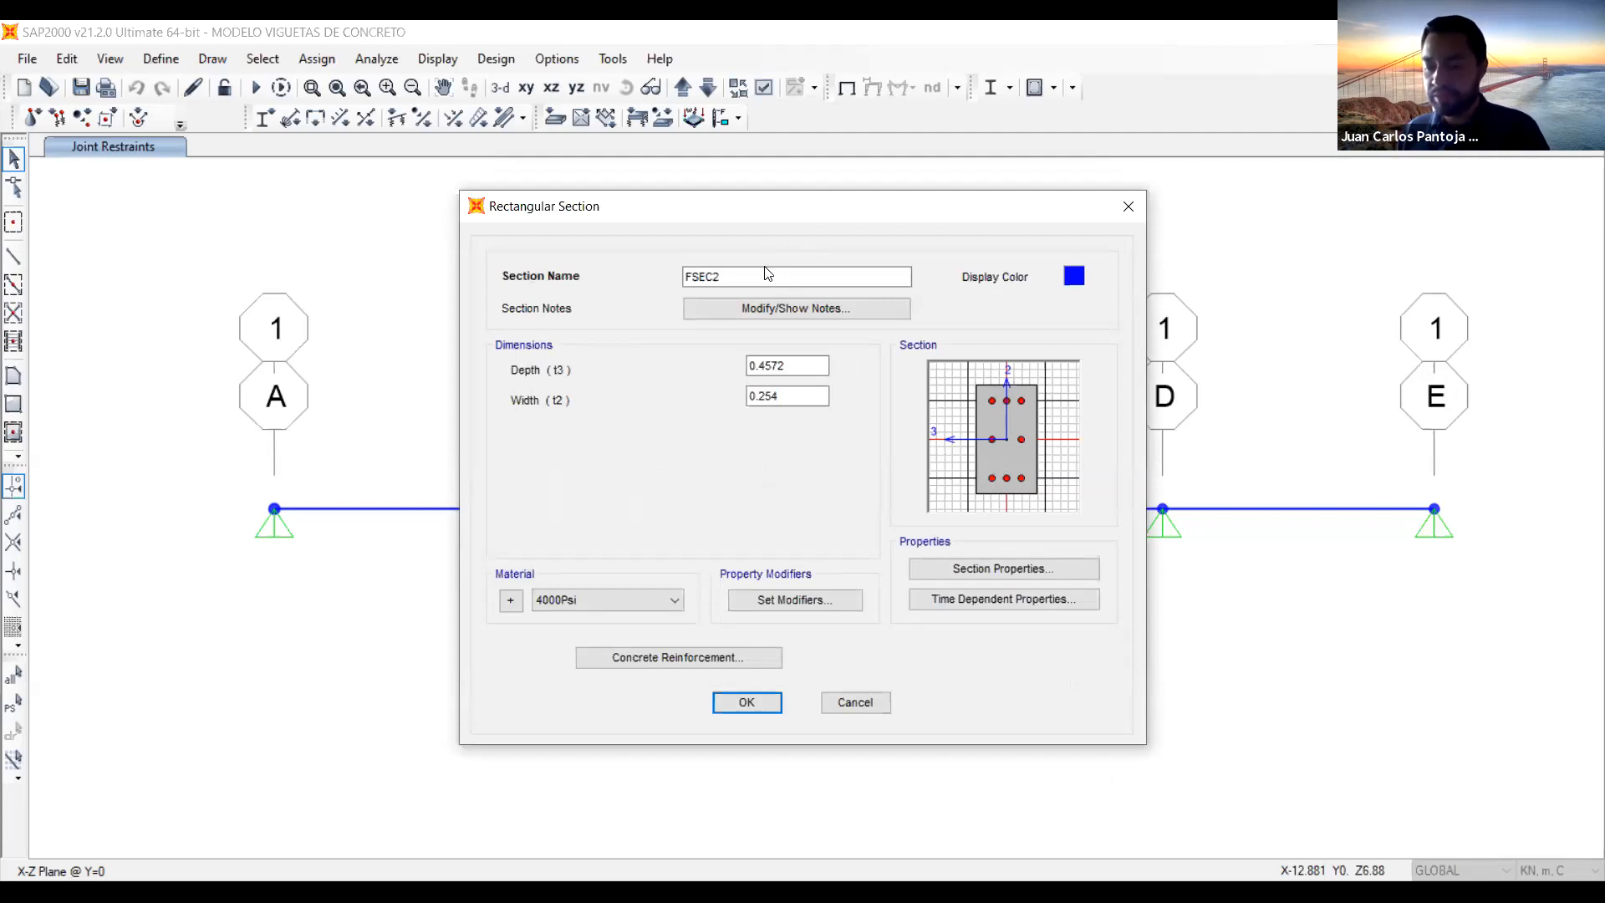
double_click(740, 270)
text(VT)
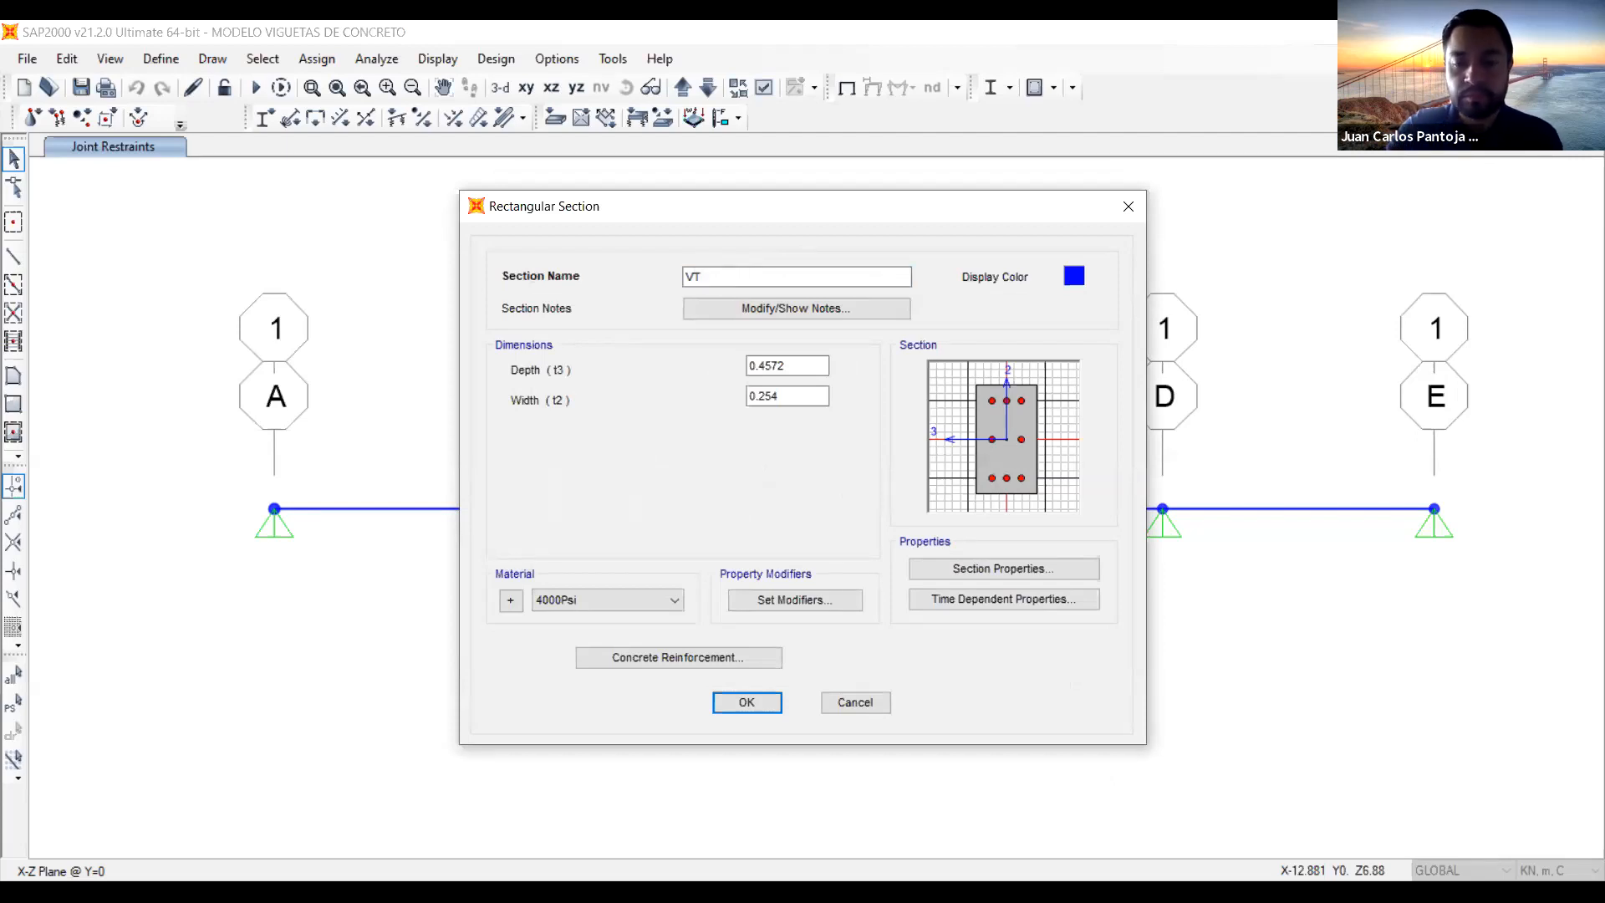
text(1)
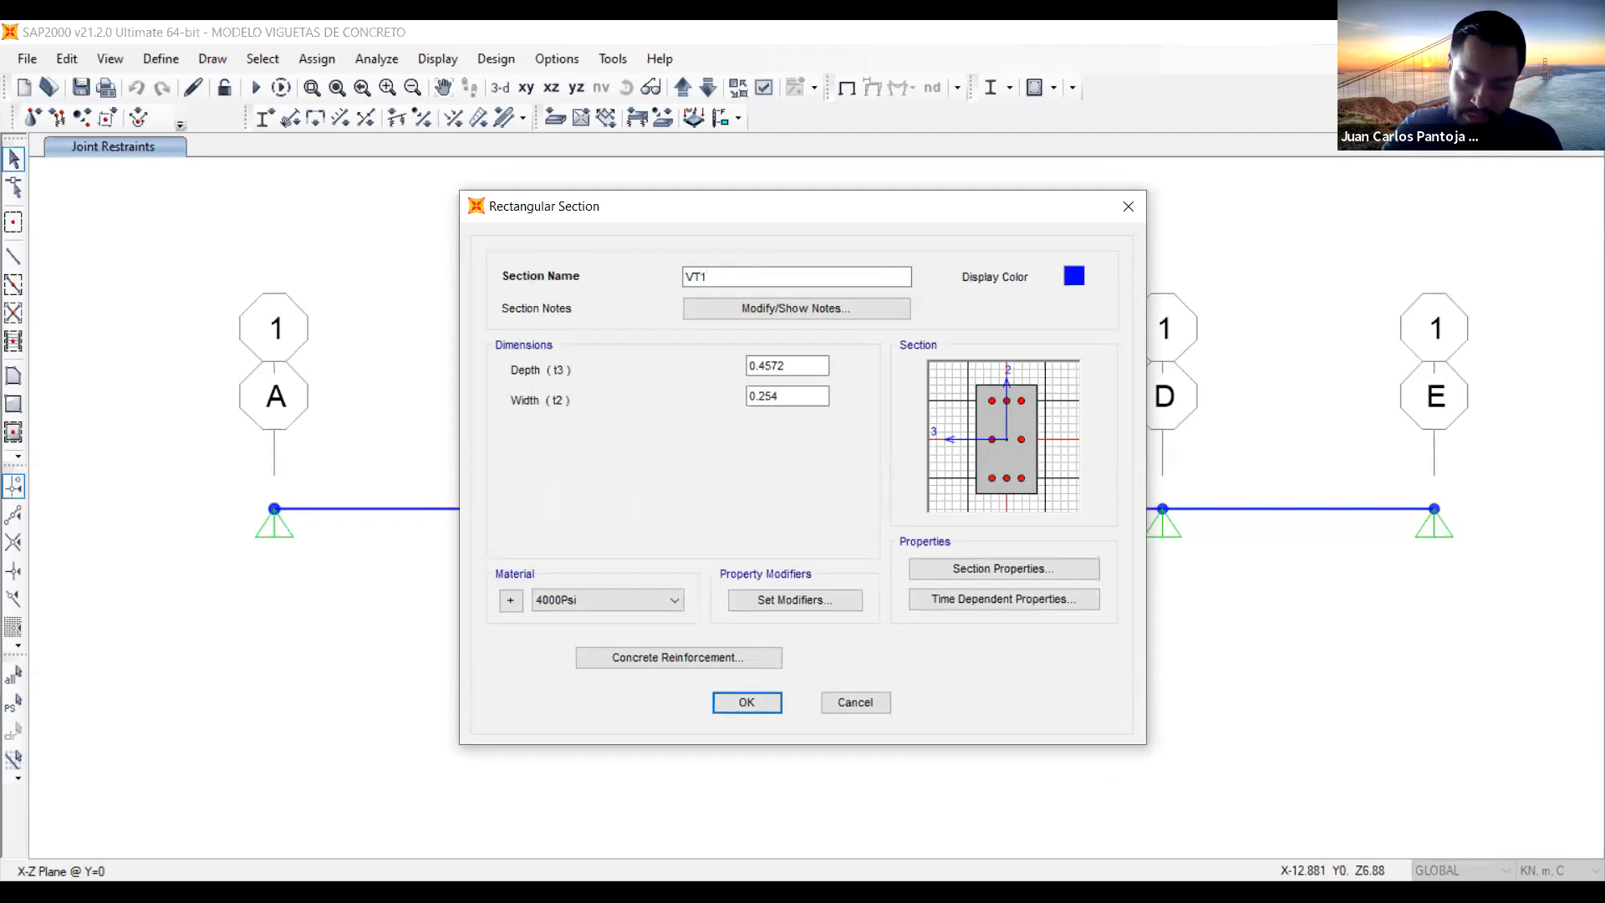
text(5x40)
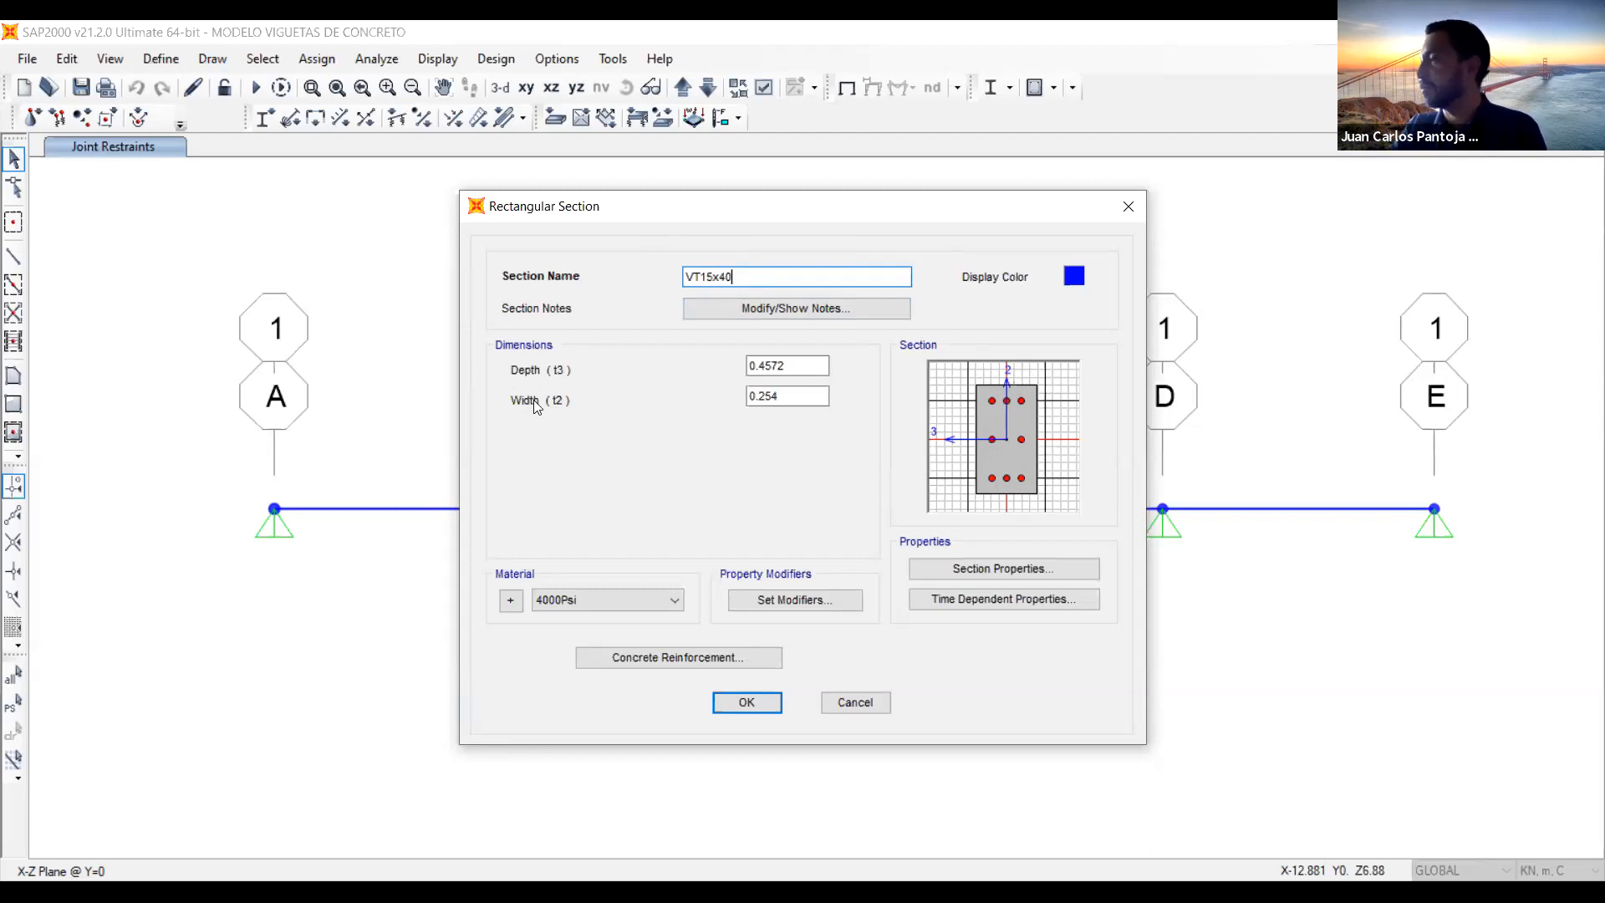
Set the section's width to 0.15 m and its depth to 0.40 m
key(Tab)
key(Tab)
key(Tab)
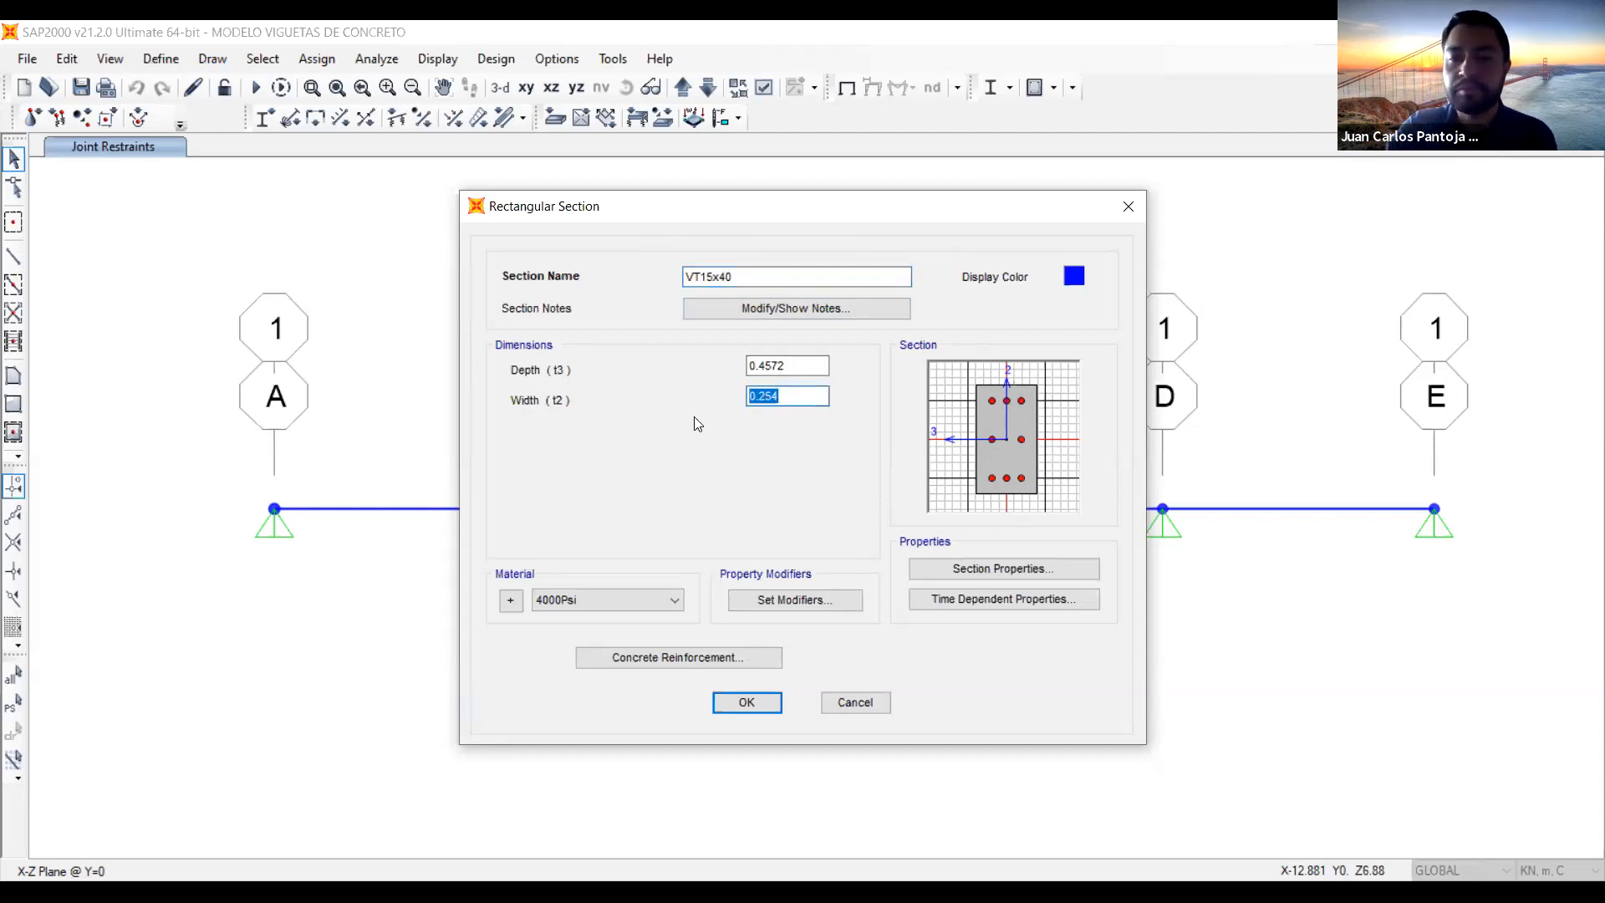
text(0.15)
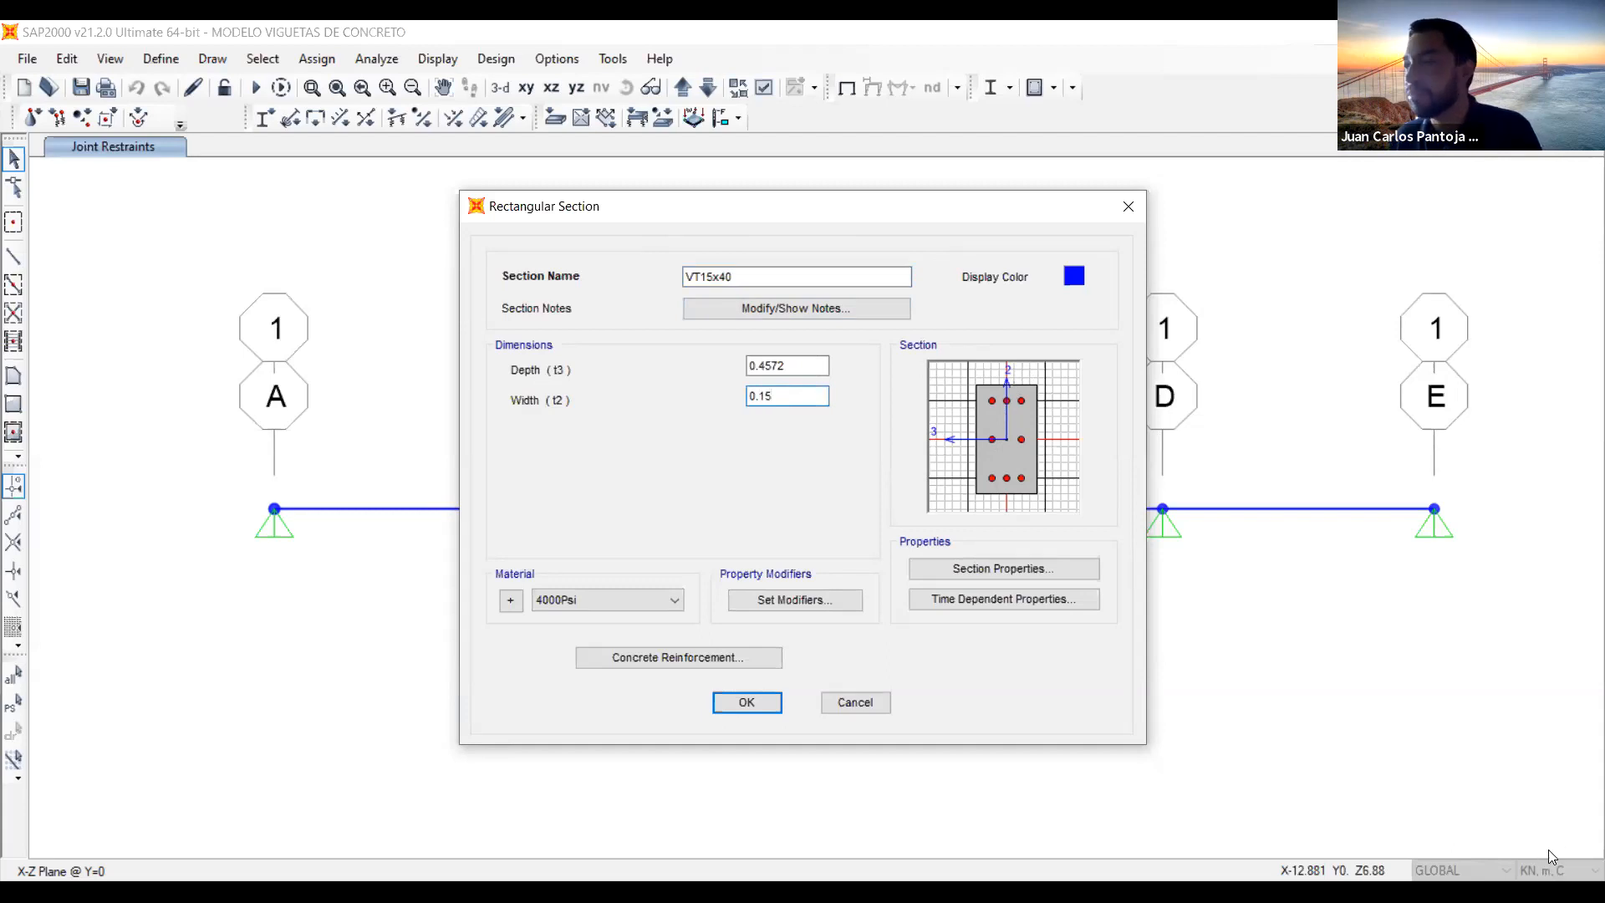
drag(804, 359, 709, 351)
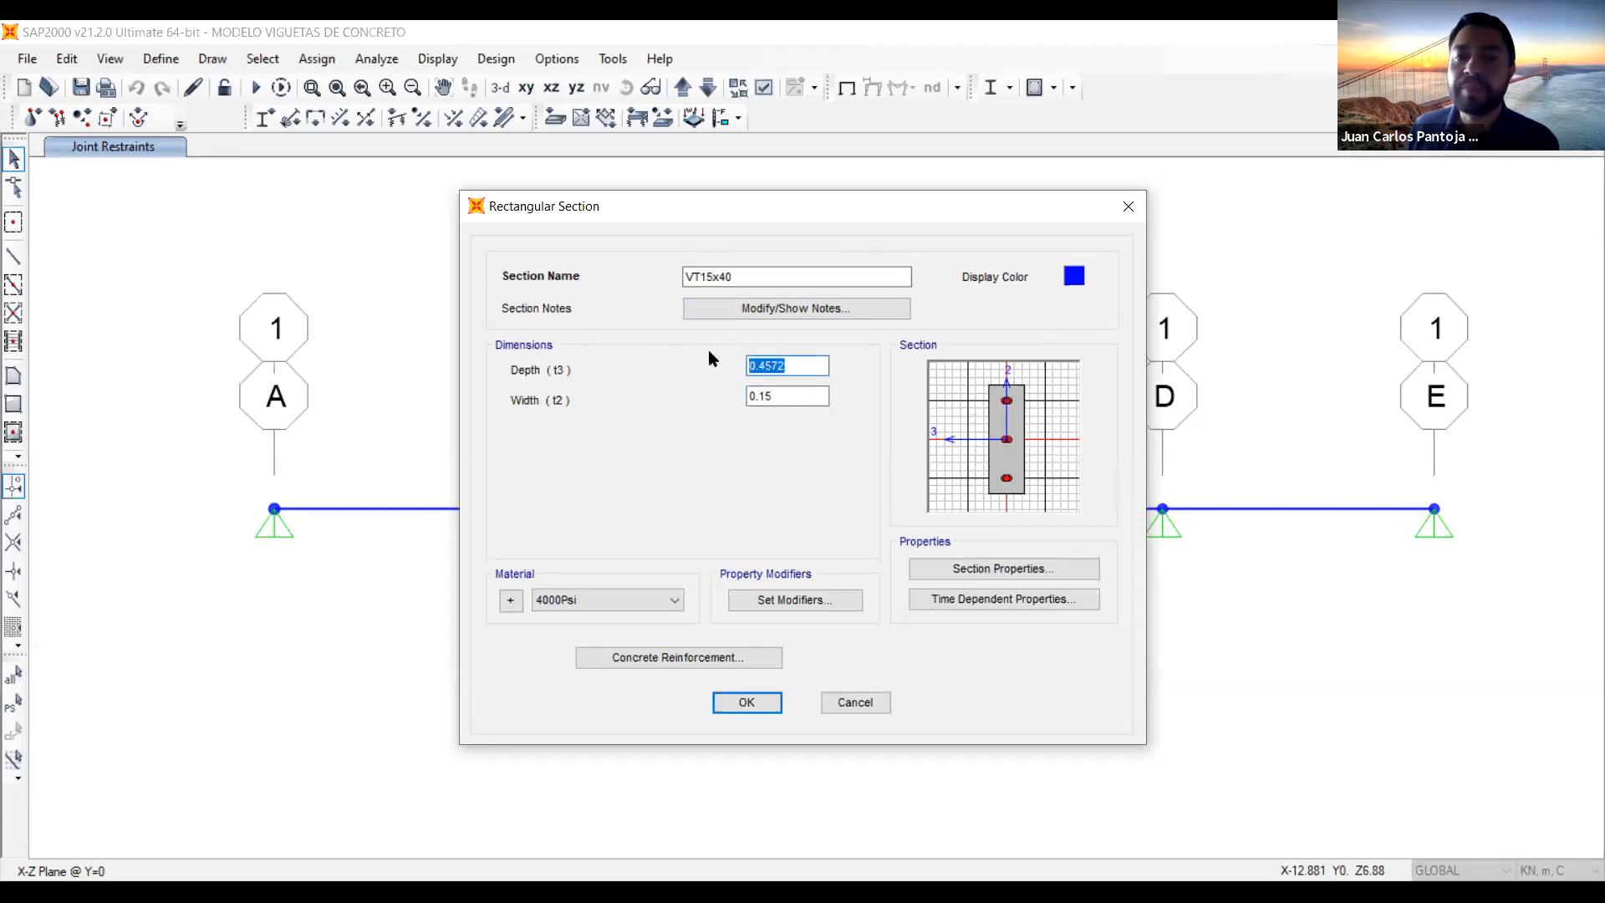
text(40)
key(BackSpace)
key(BackSpace)
text(0.40)
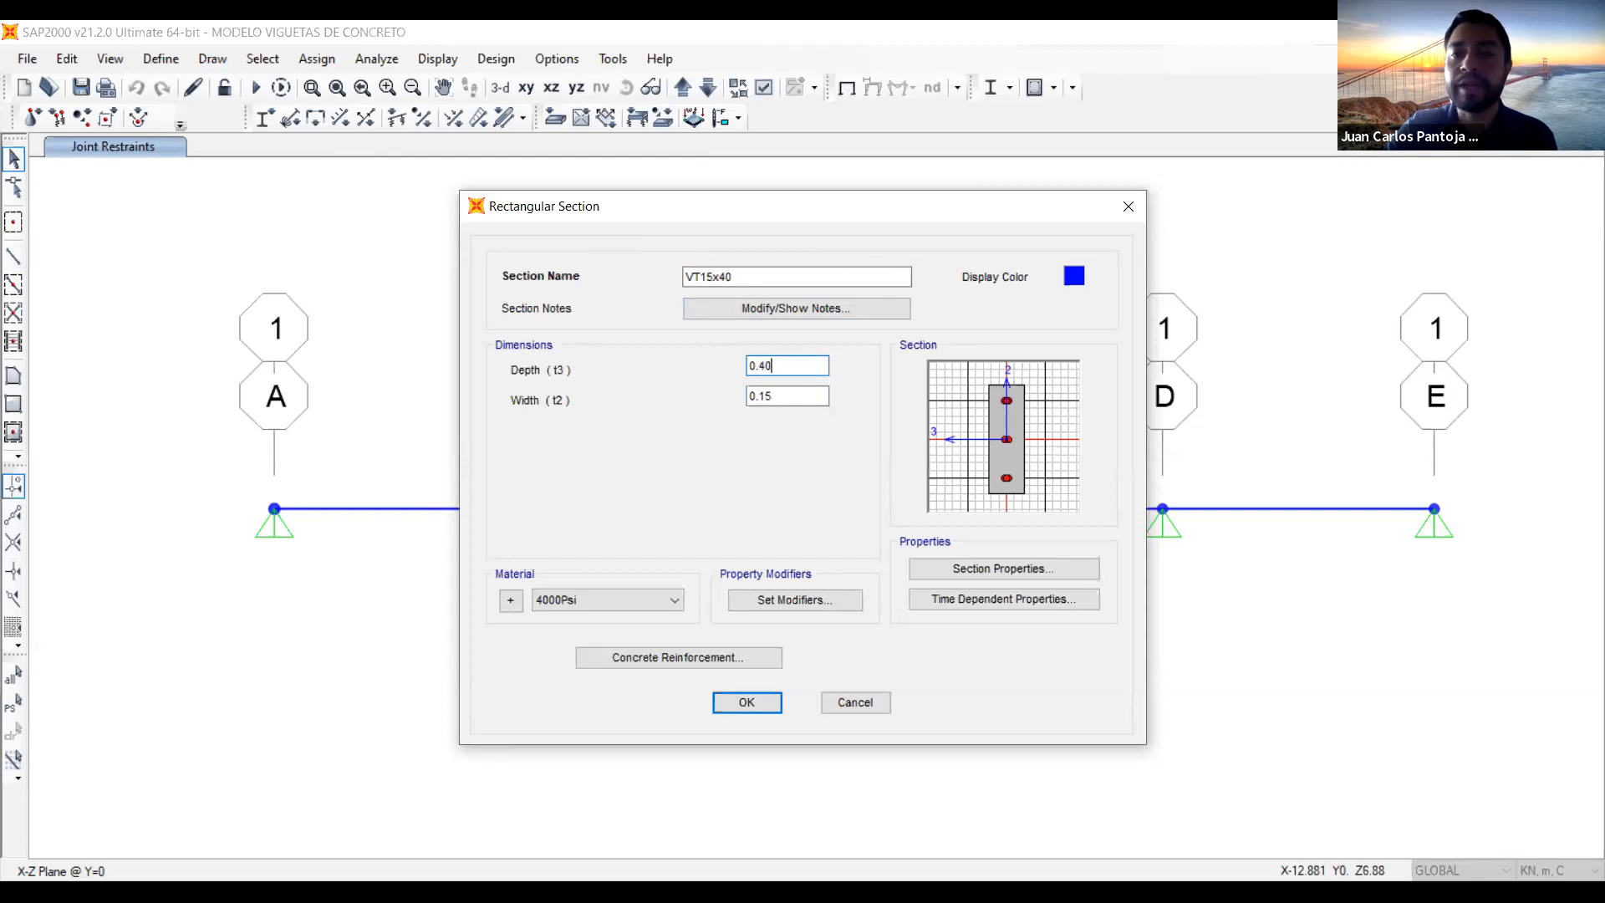
Try a section width of 30CM entered with its unit, and return the width to 0.15 m
click(798, 397)
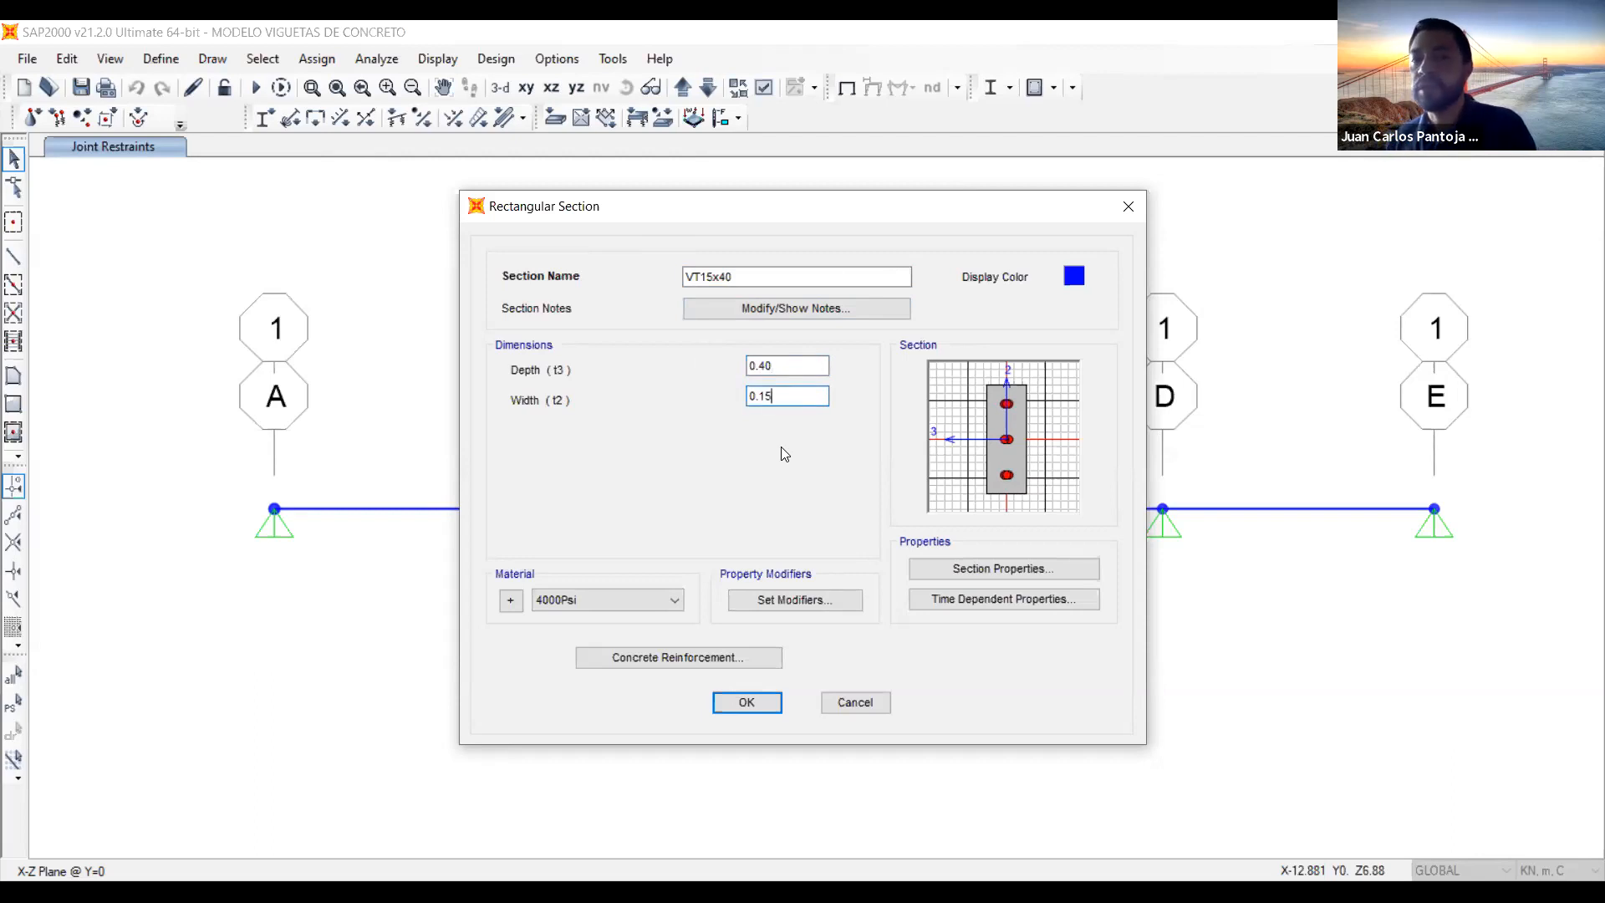
drag(796, 403, 714, 404)
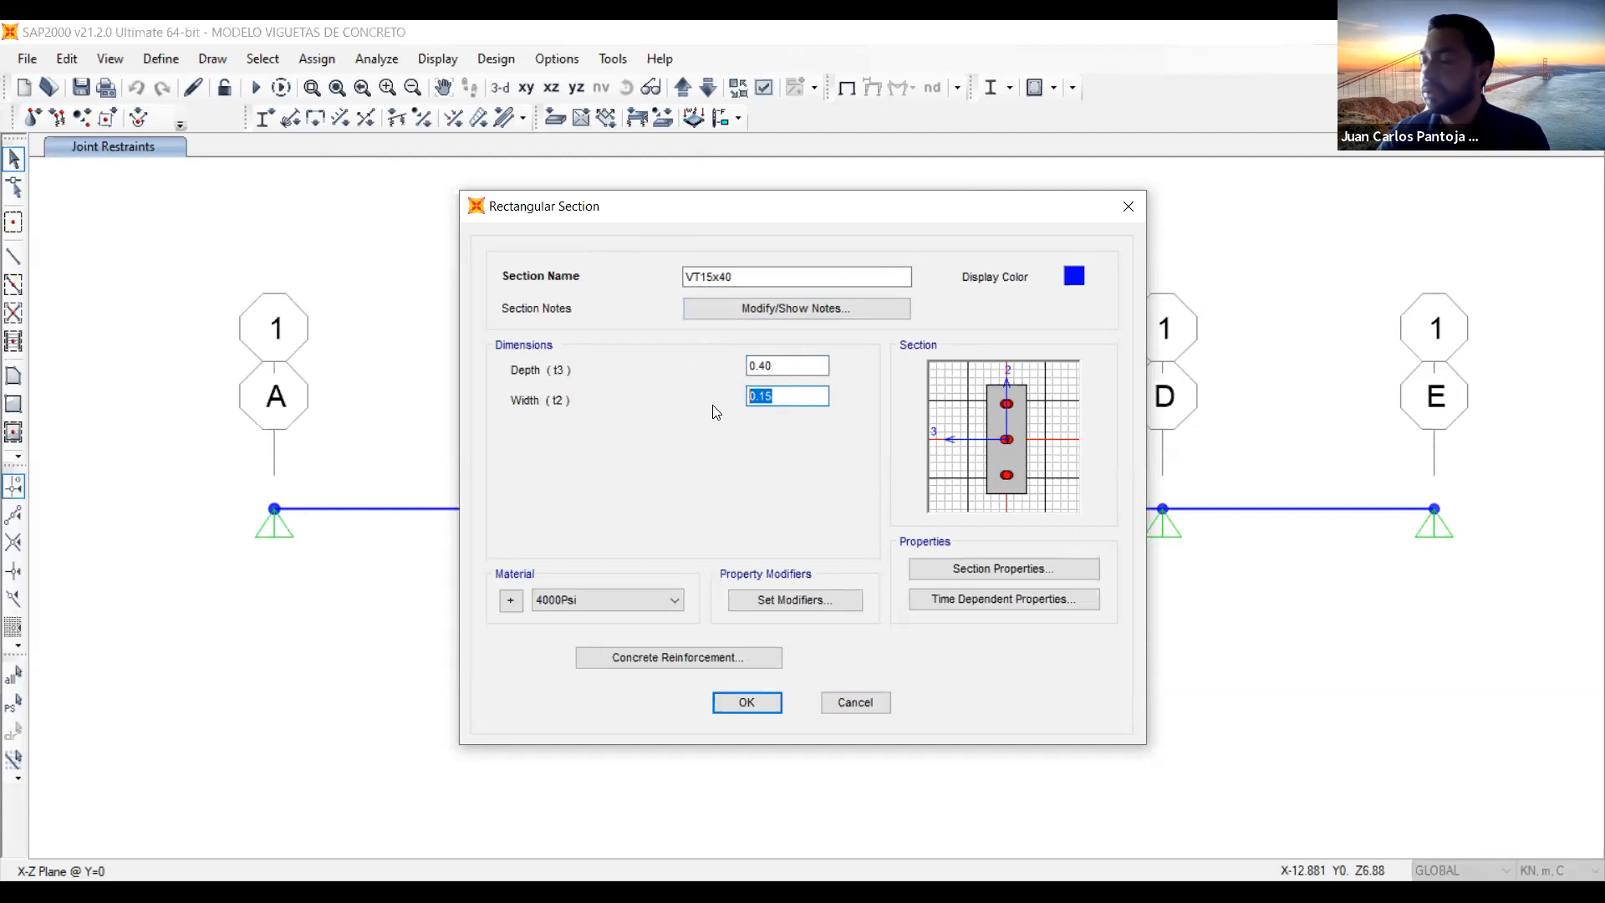
text(30CM)
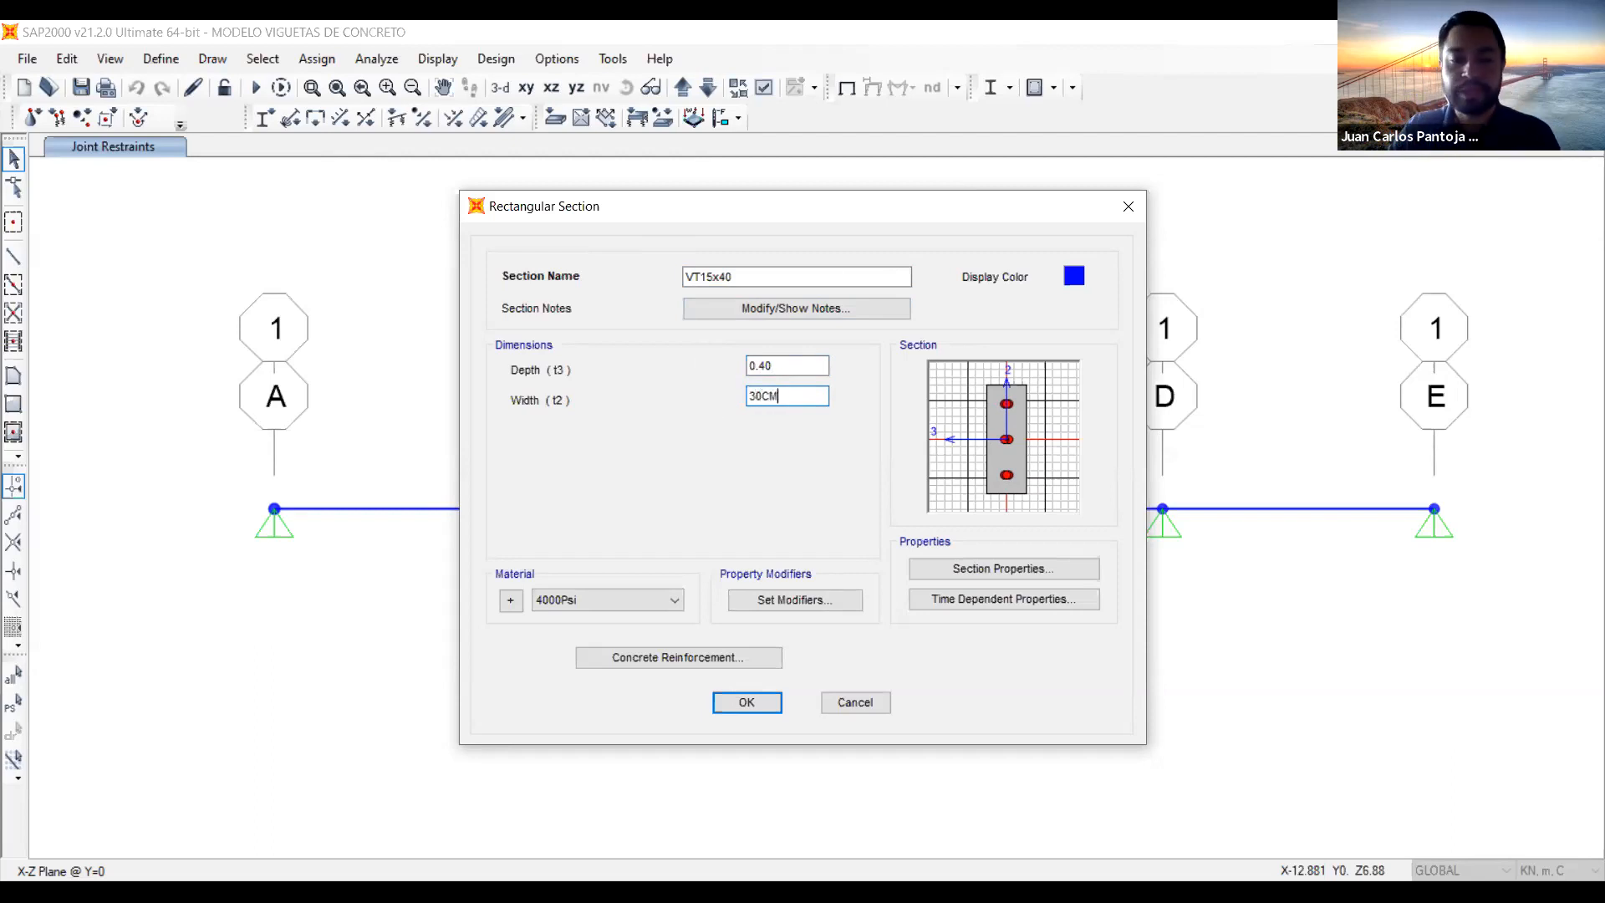
click(793, 366)
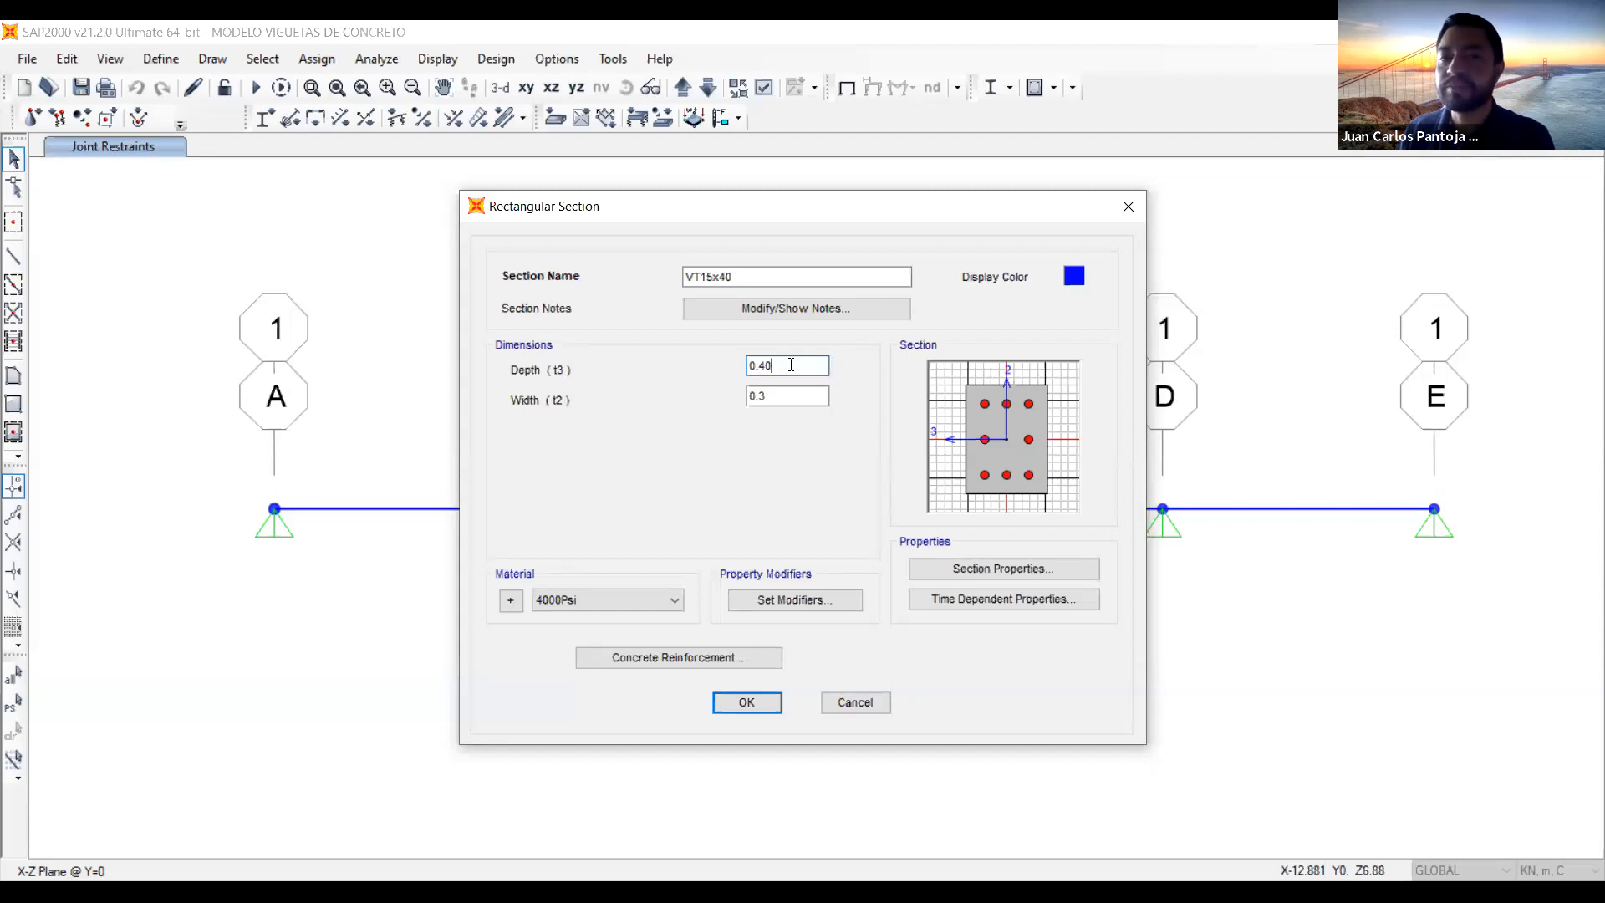
key(Tab)
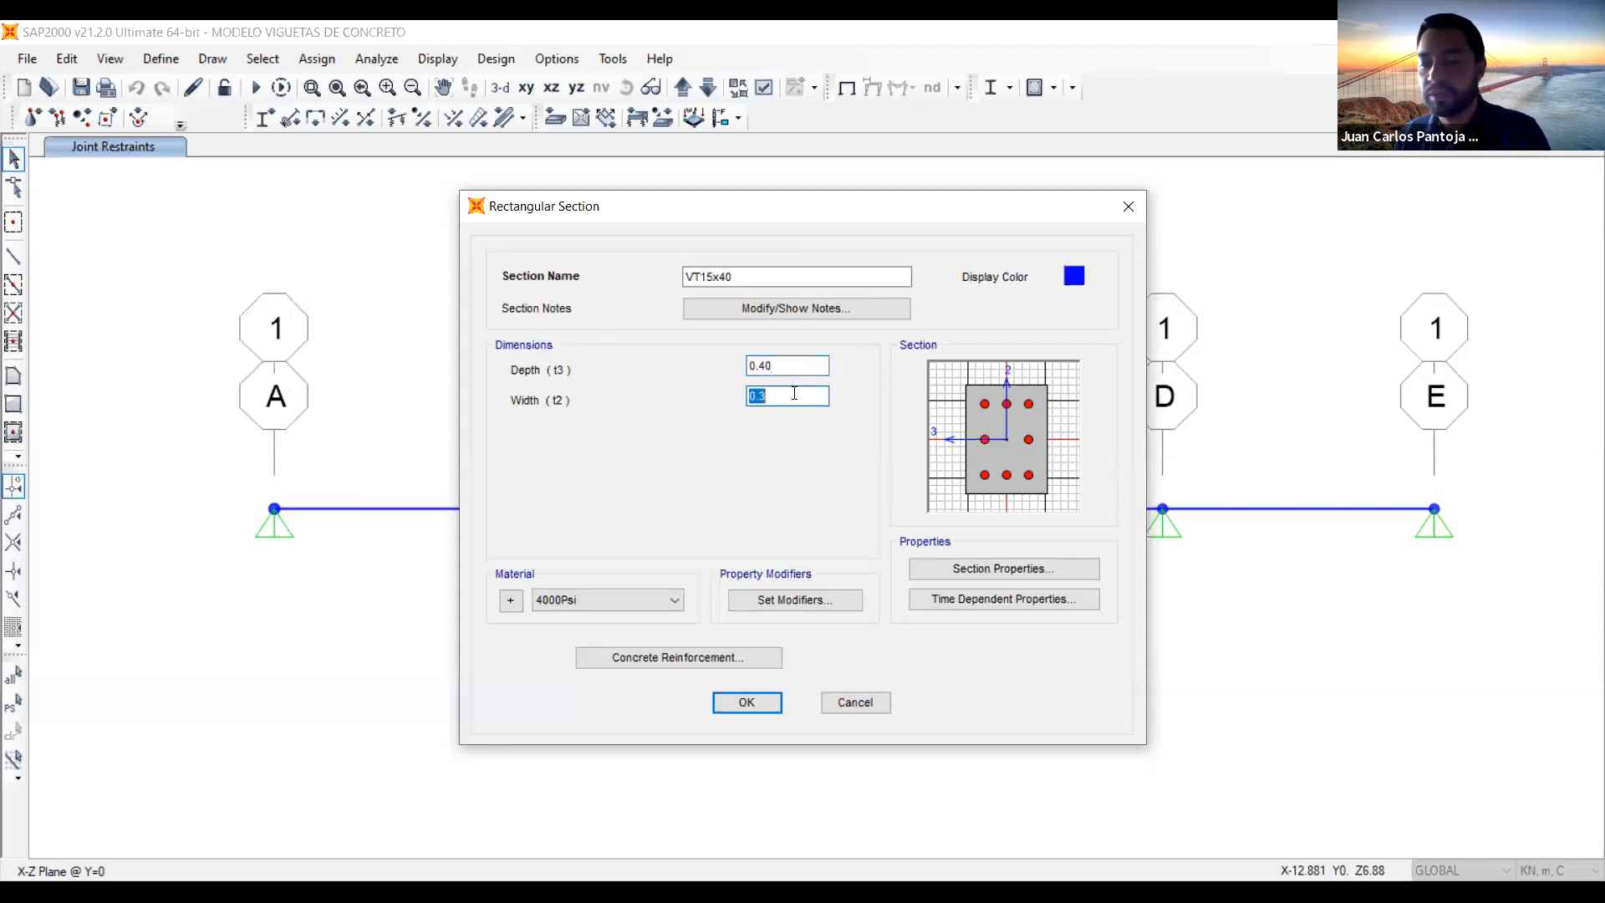
text(150)
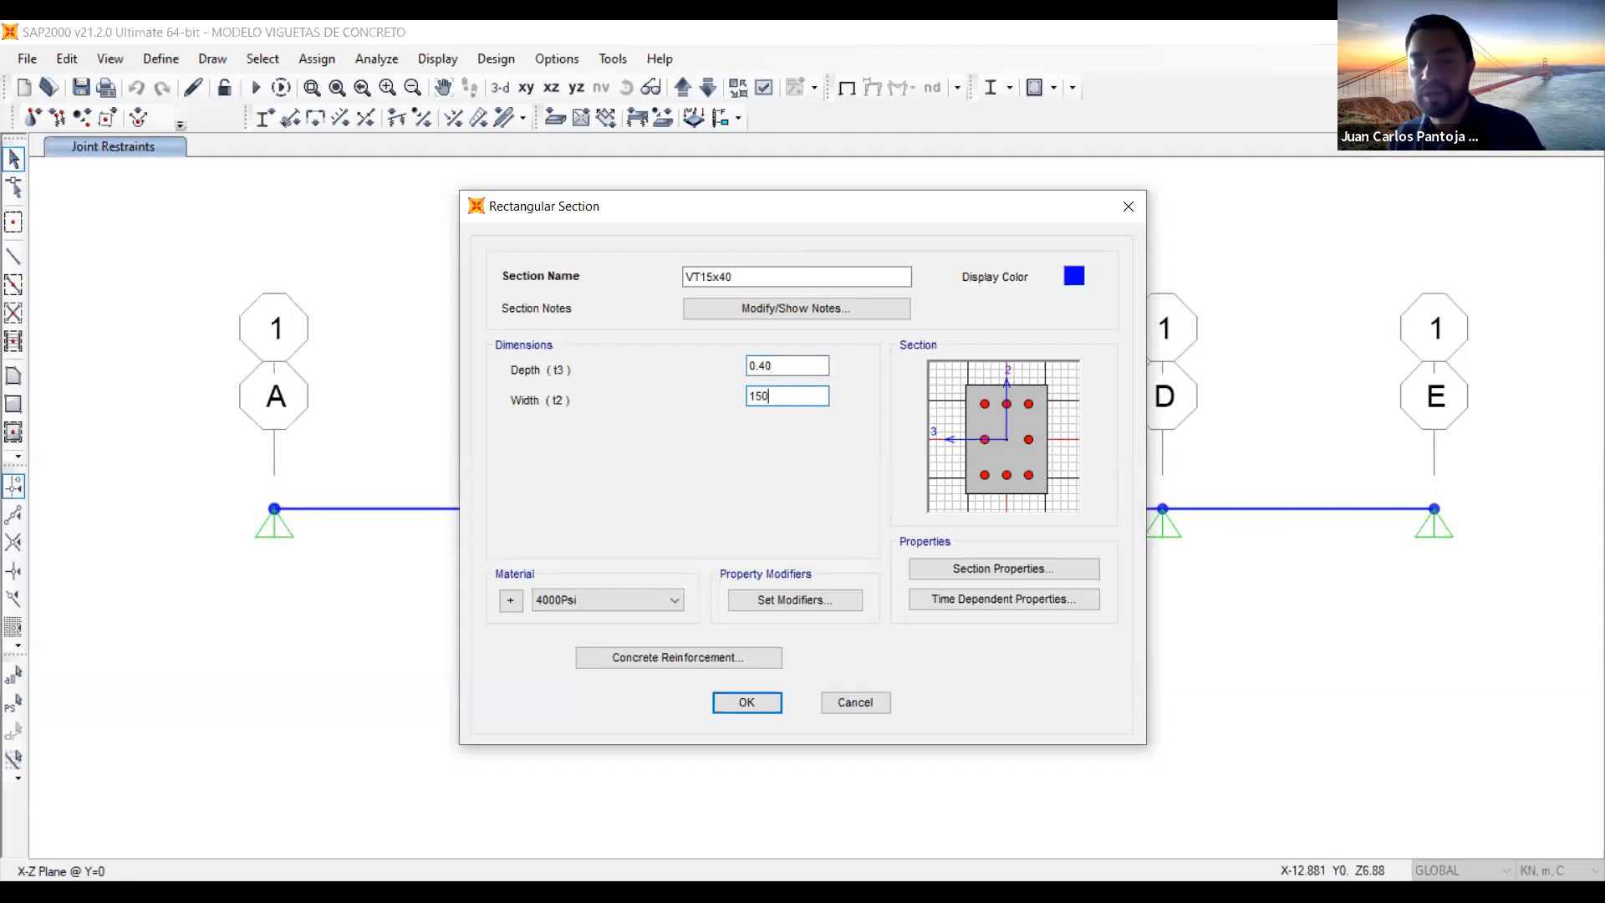
key(BackSpace)
key(BackSpace)
key(BackSpace)
text(0.15)
click(793, 365)
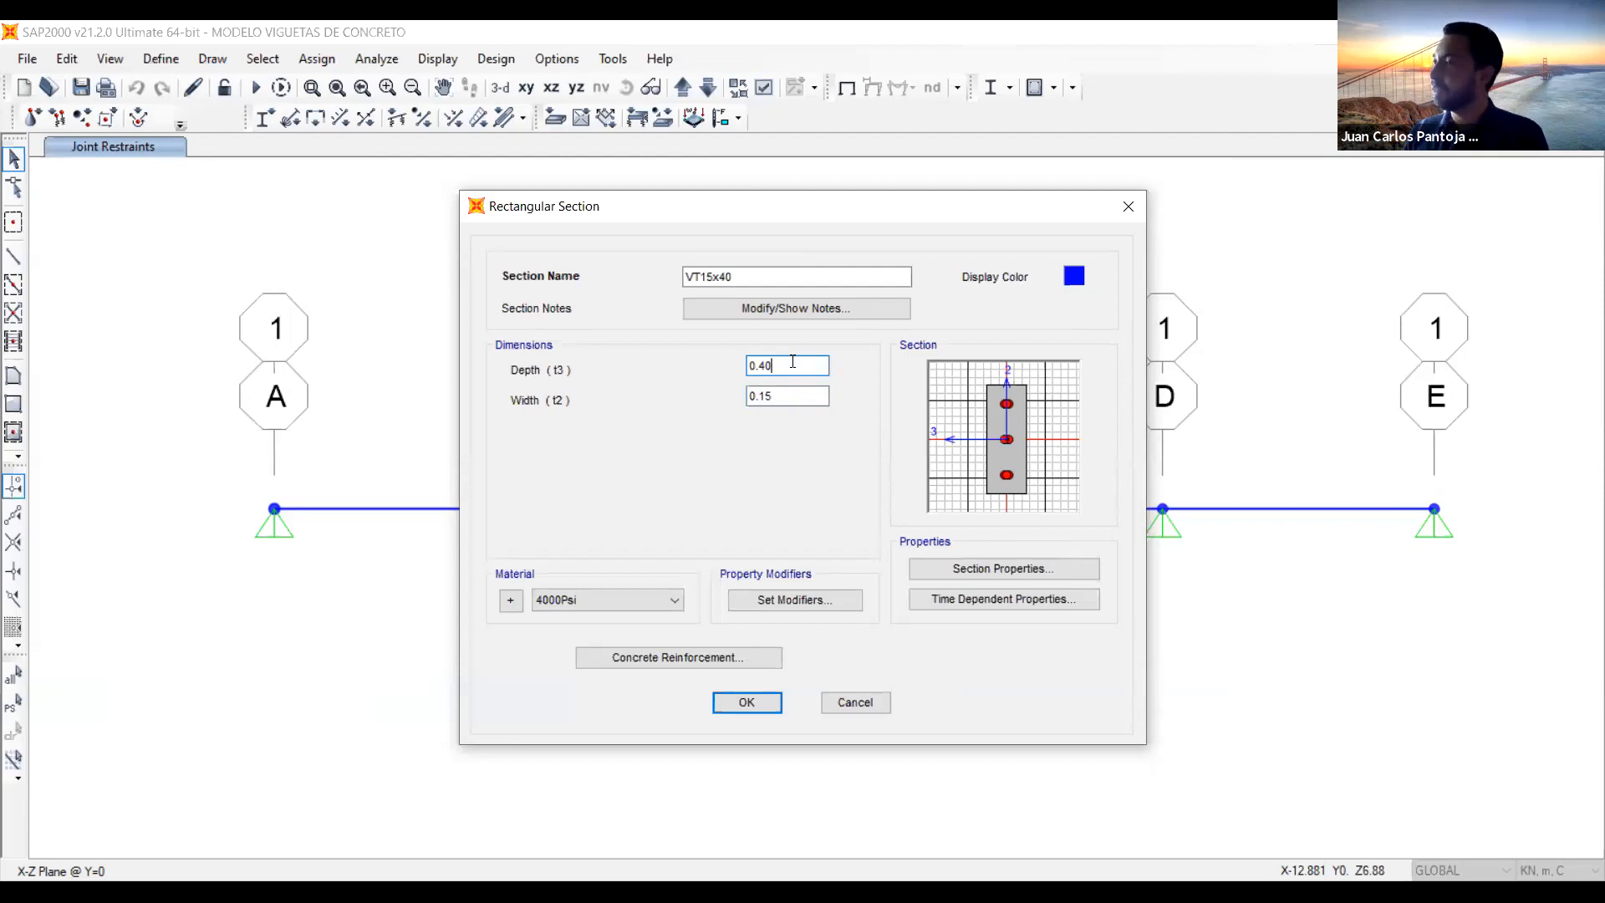
Try a section width of 2IN entered in inches, and restore the width to 0.15 m
key(Tab)
text(2)
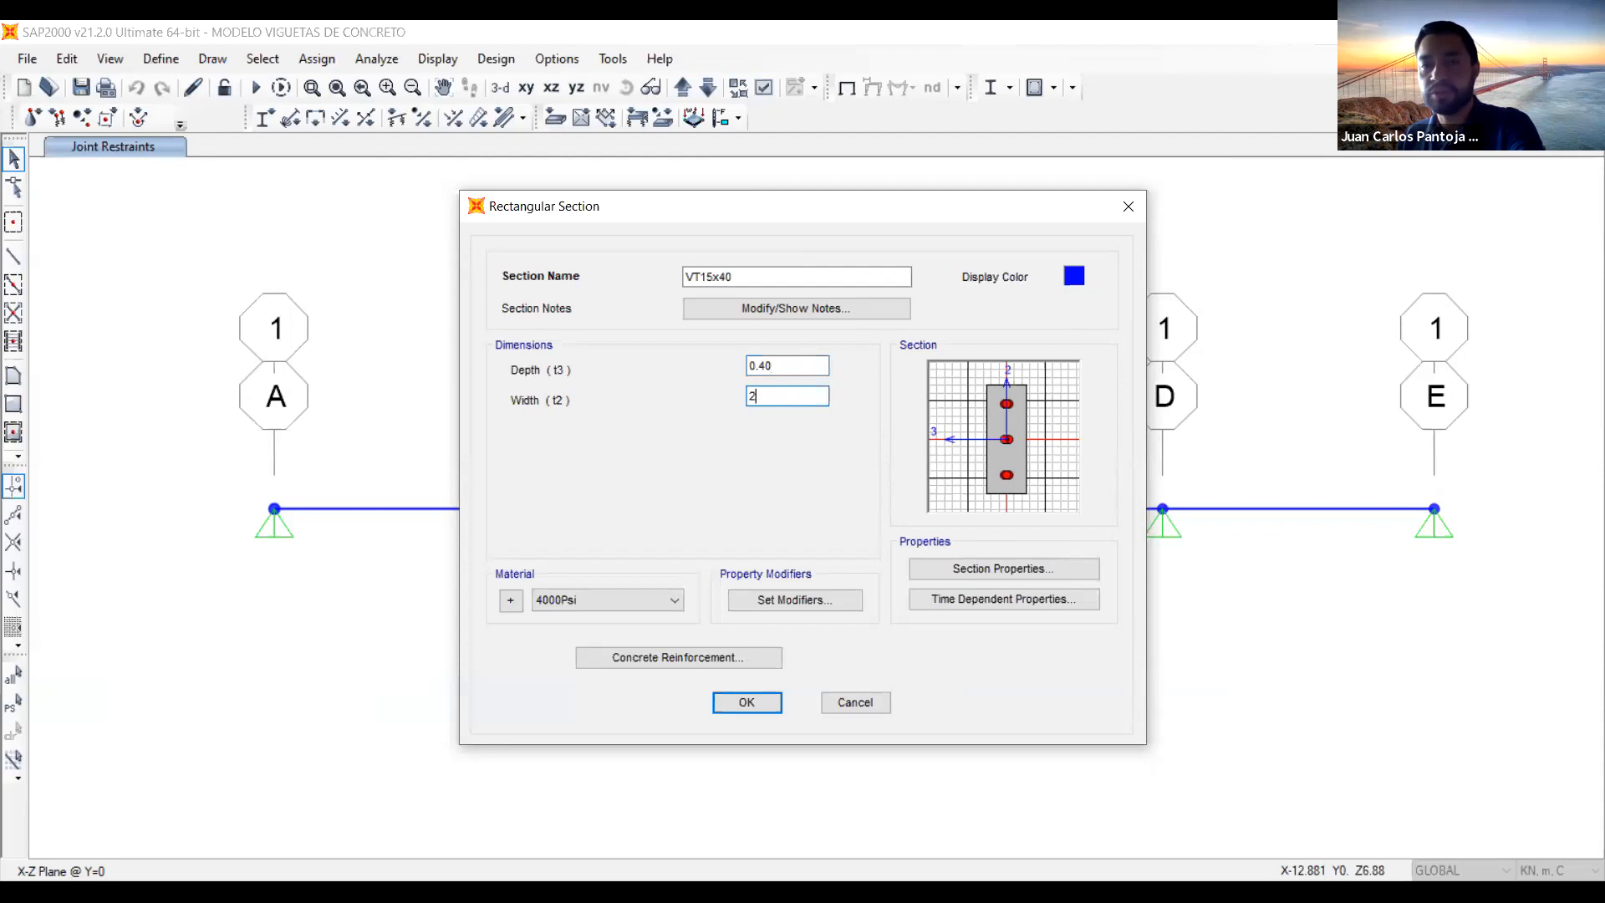
text(IN)
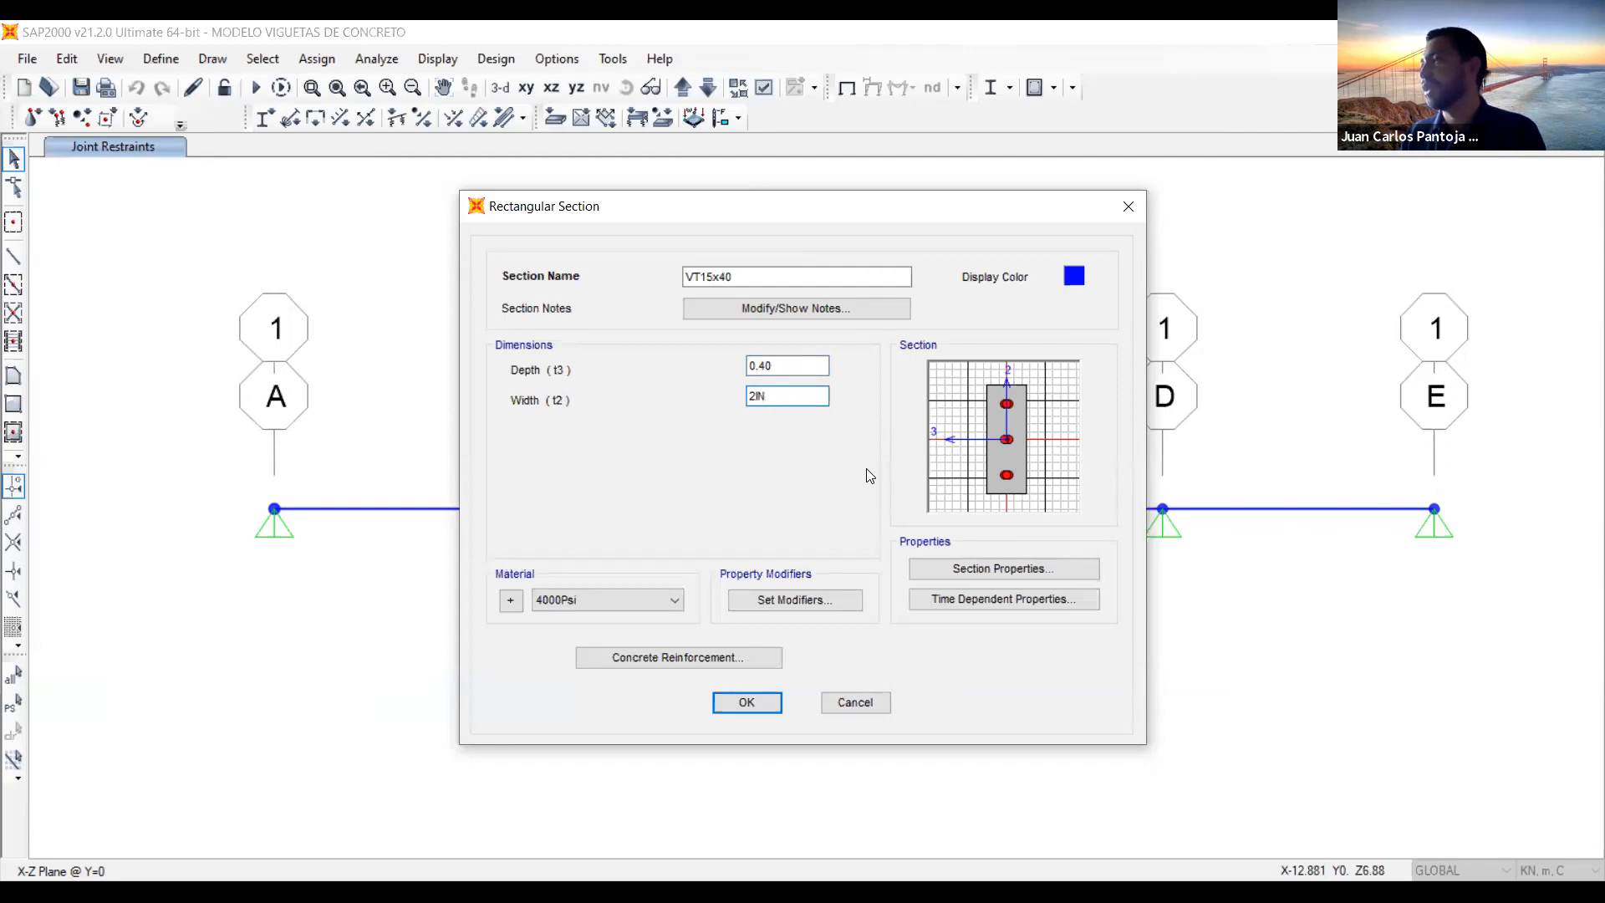
click(813, 363)
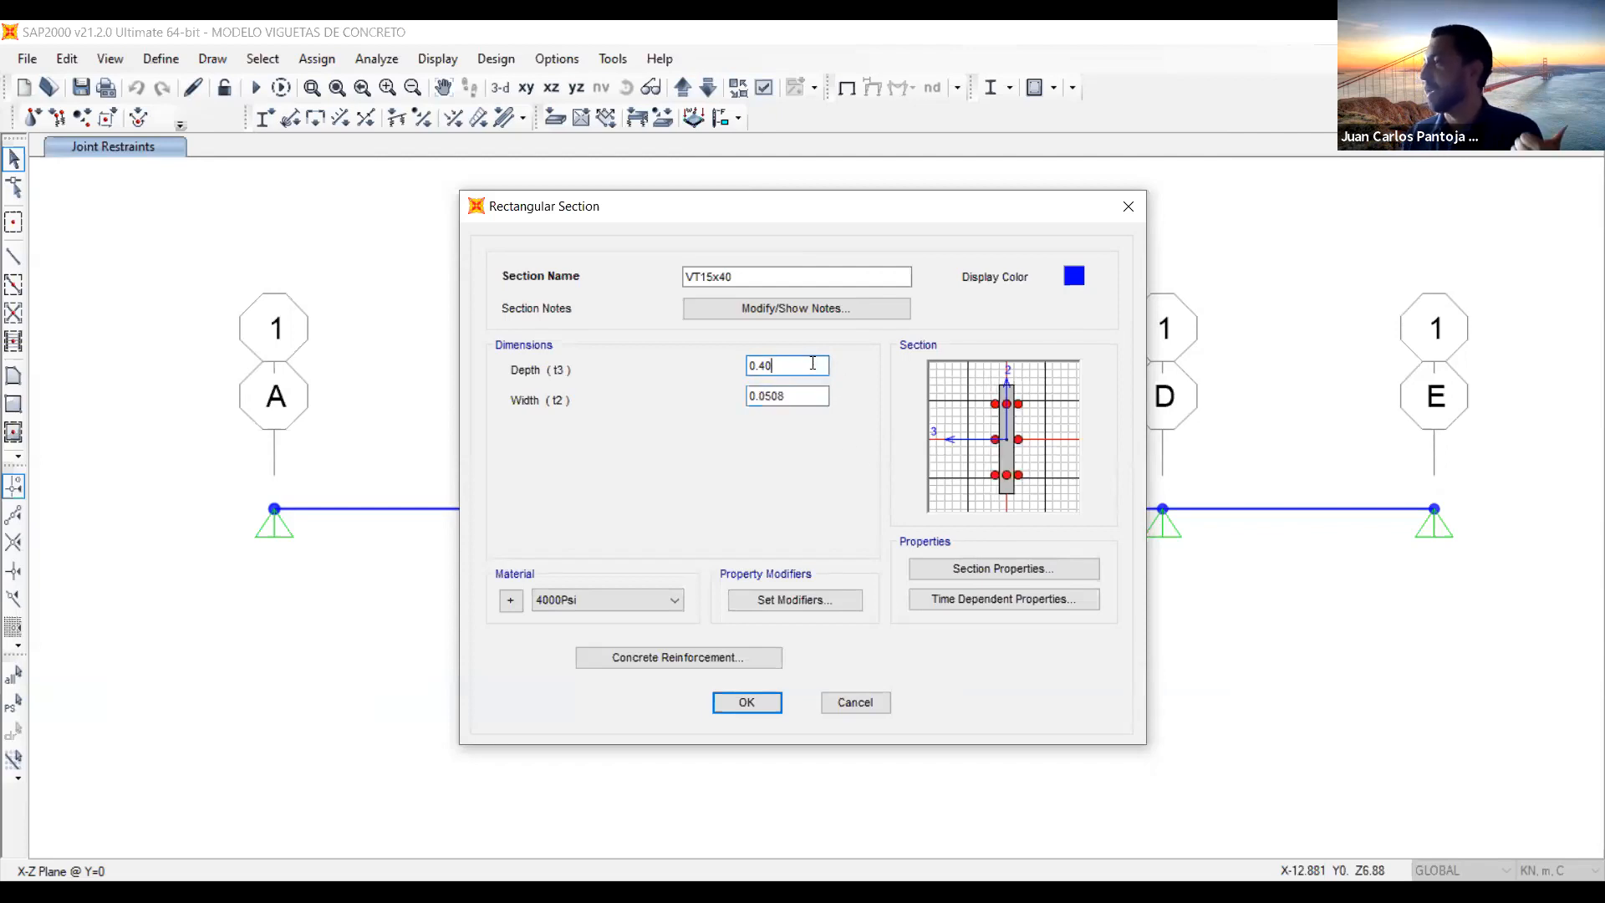
drag(793, 396, 699, 387)
text(0.15)
click(806, 368)
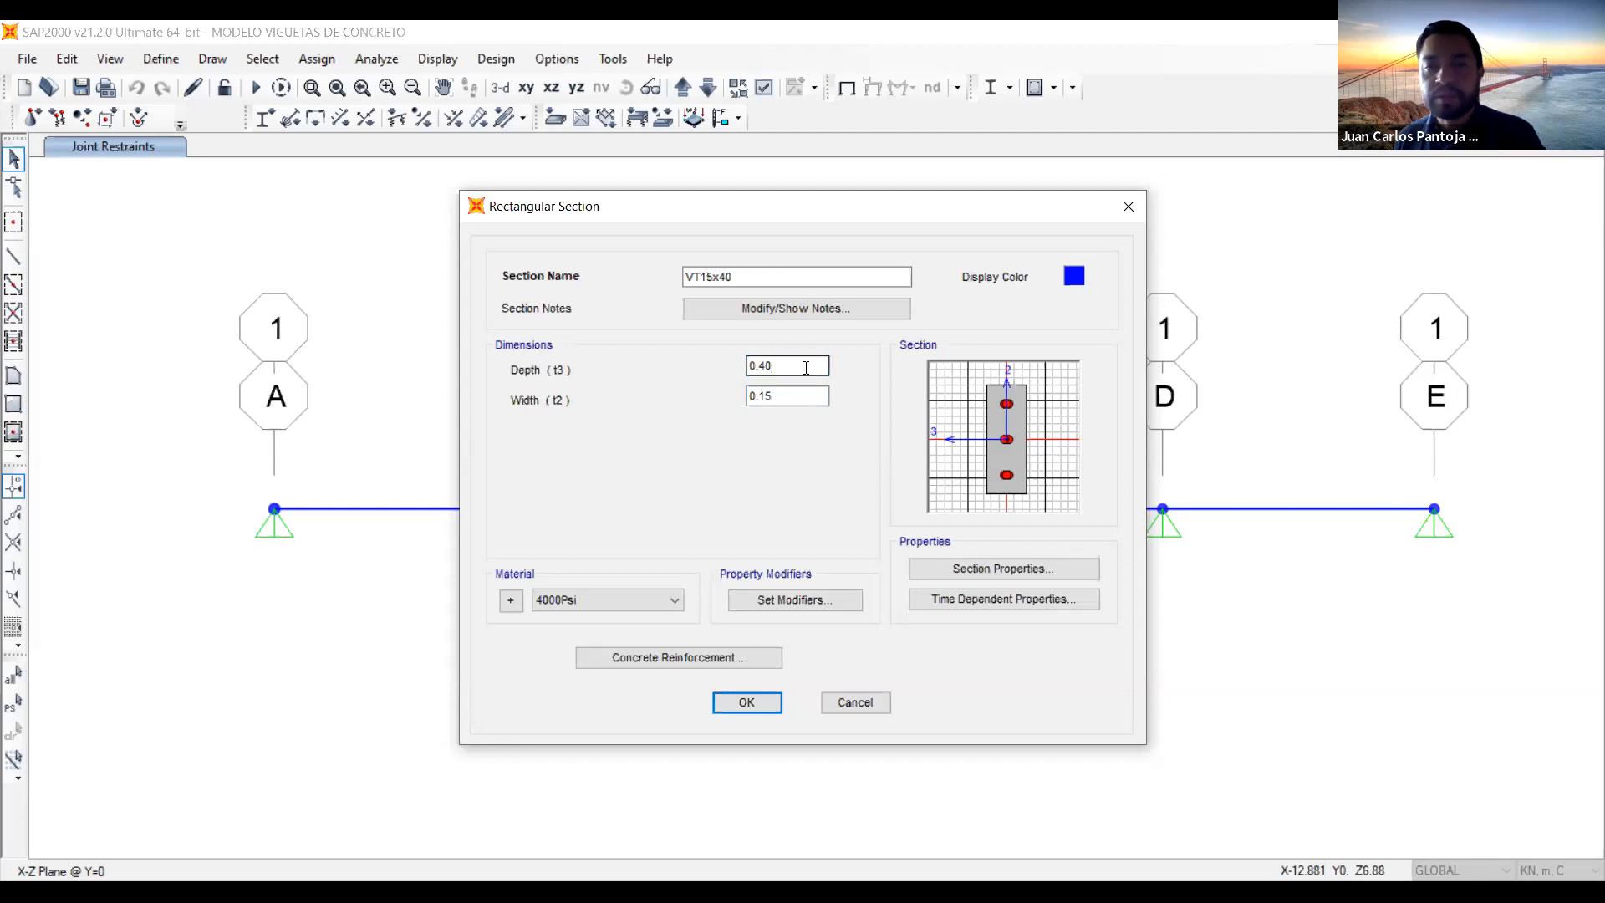
Assign the 3000Psi material to the section and look at the list of defined materials
click(616, 604)
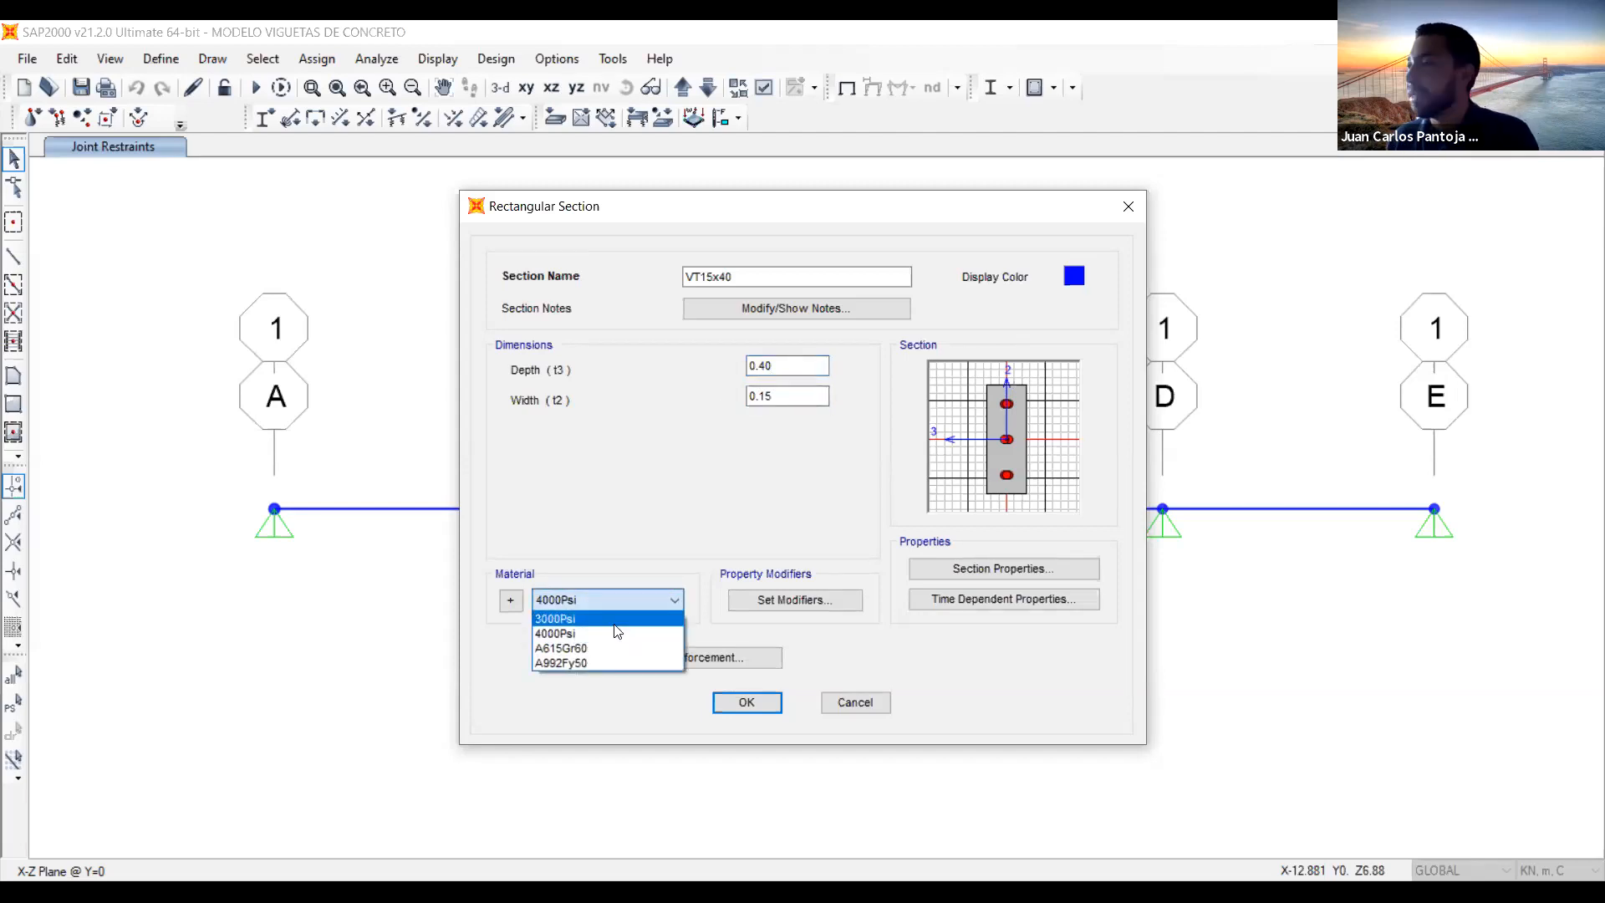
click(614, 623)
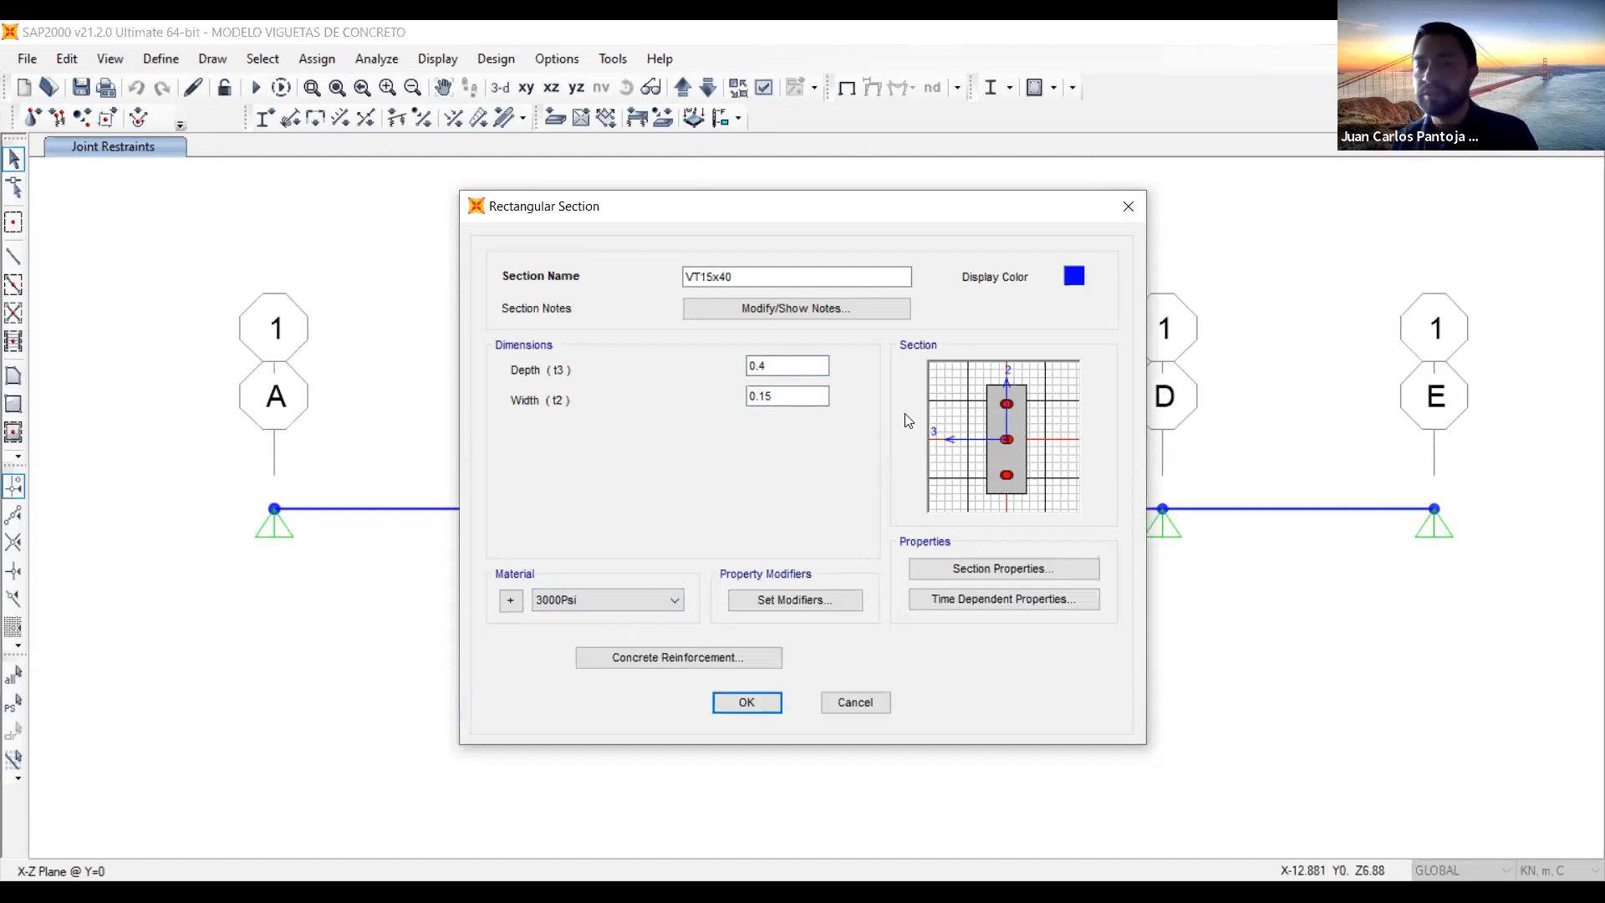
click(514, 604)
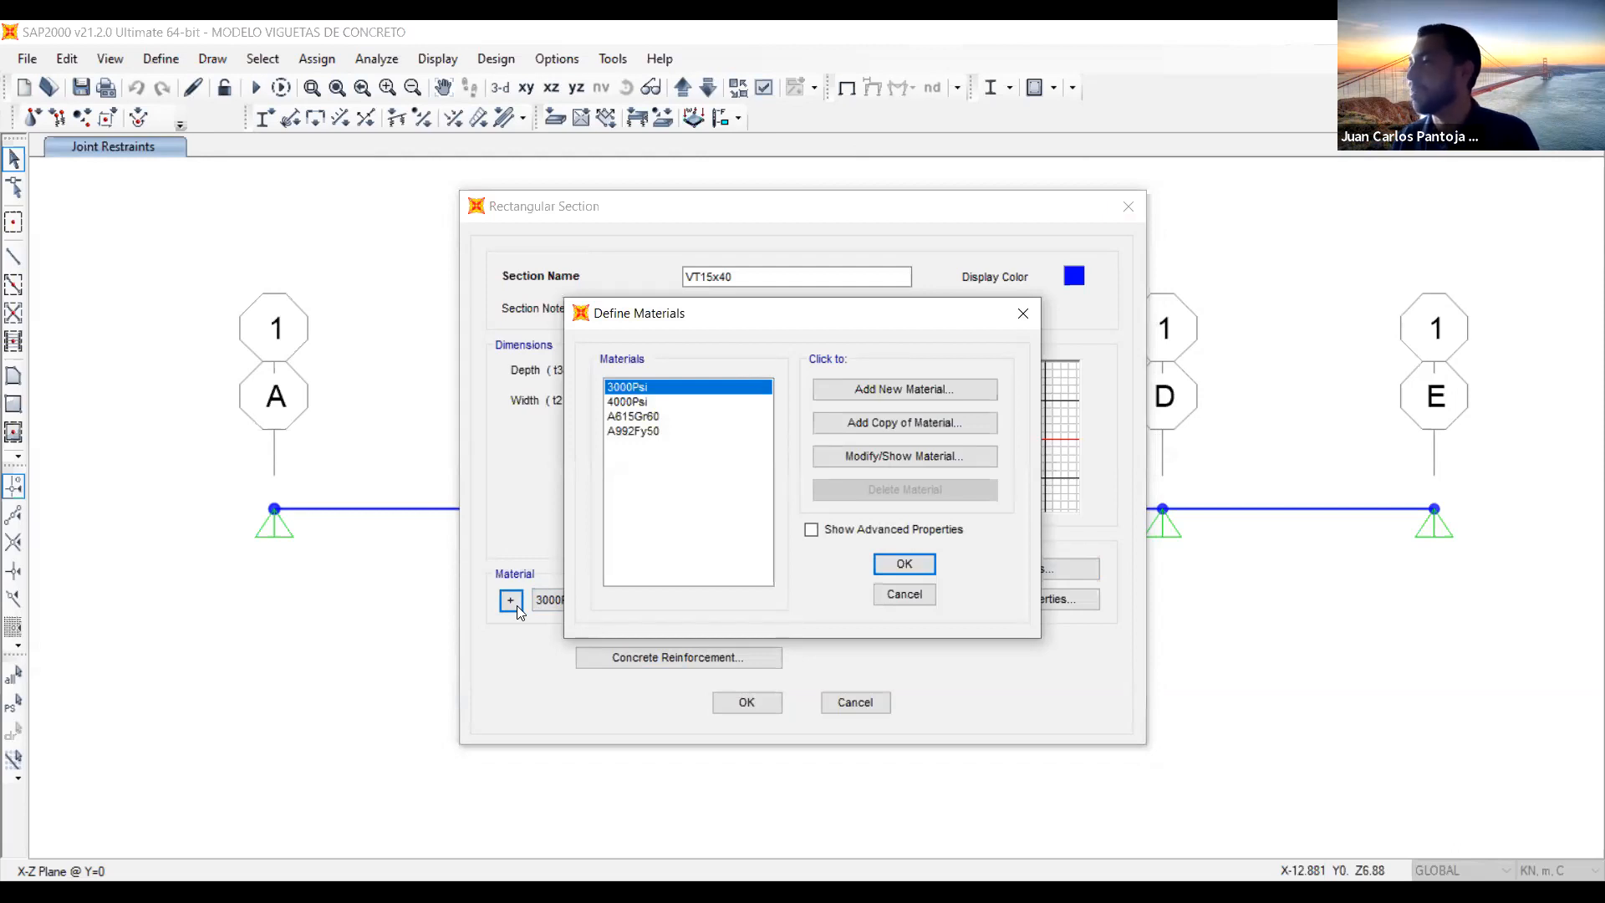
click(1029, 311)
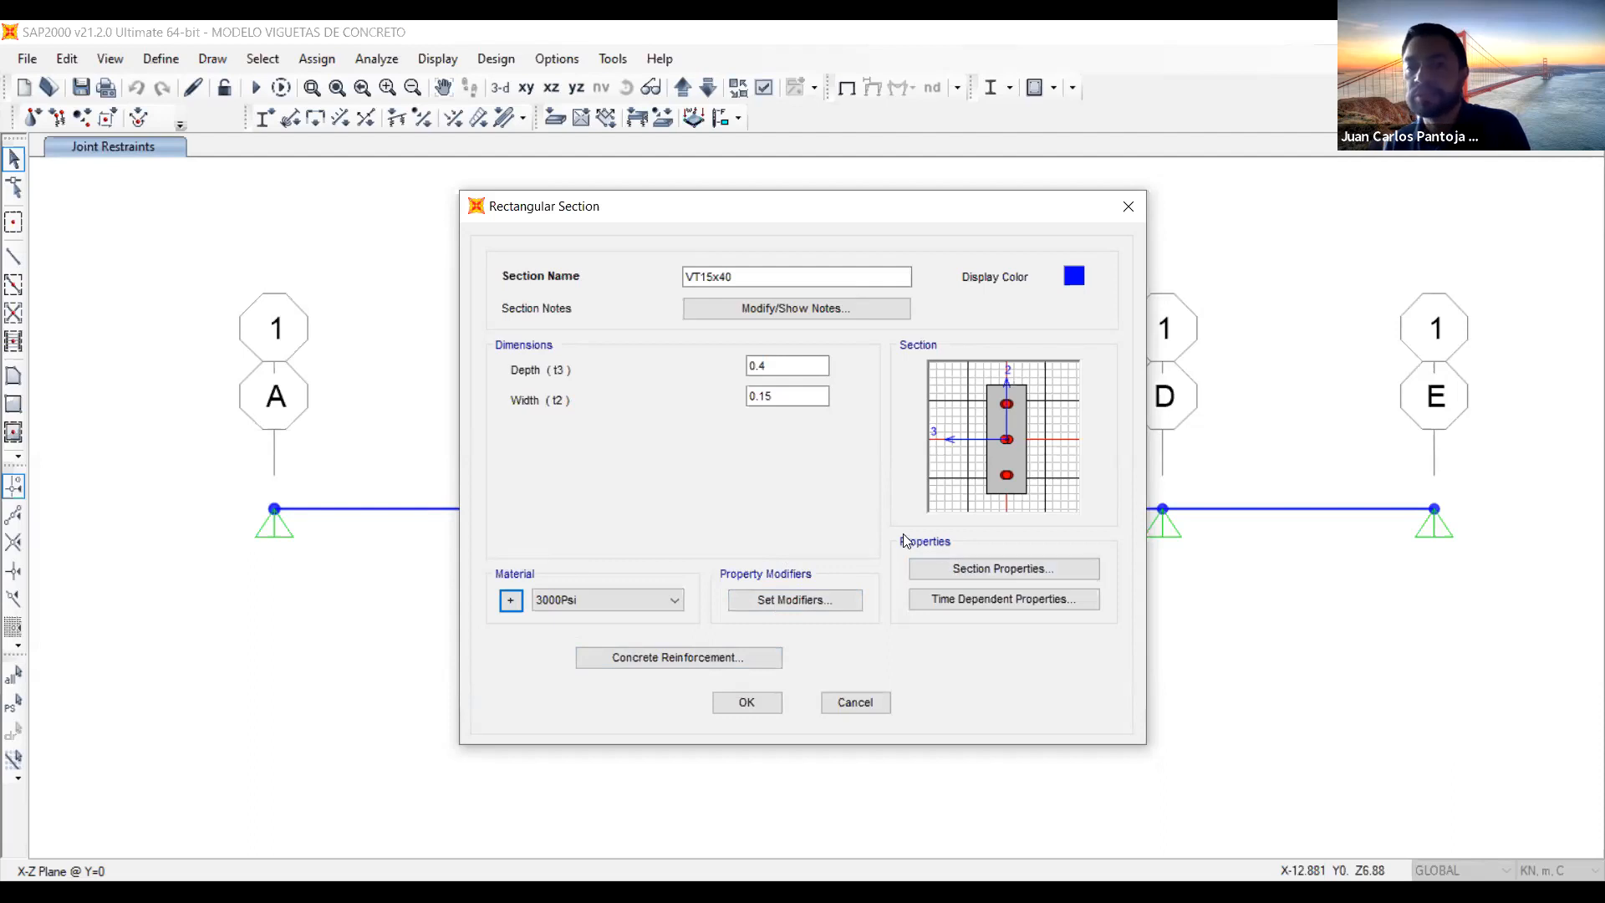
Review the section's geometric property data and its property/stiffness modification factors
click(988, 569)
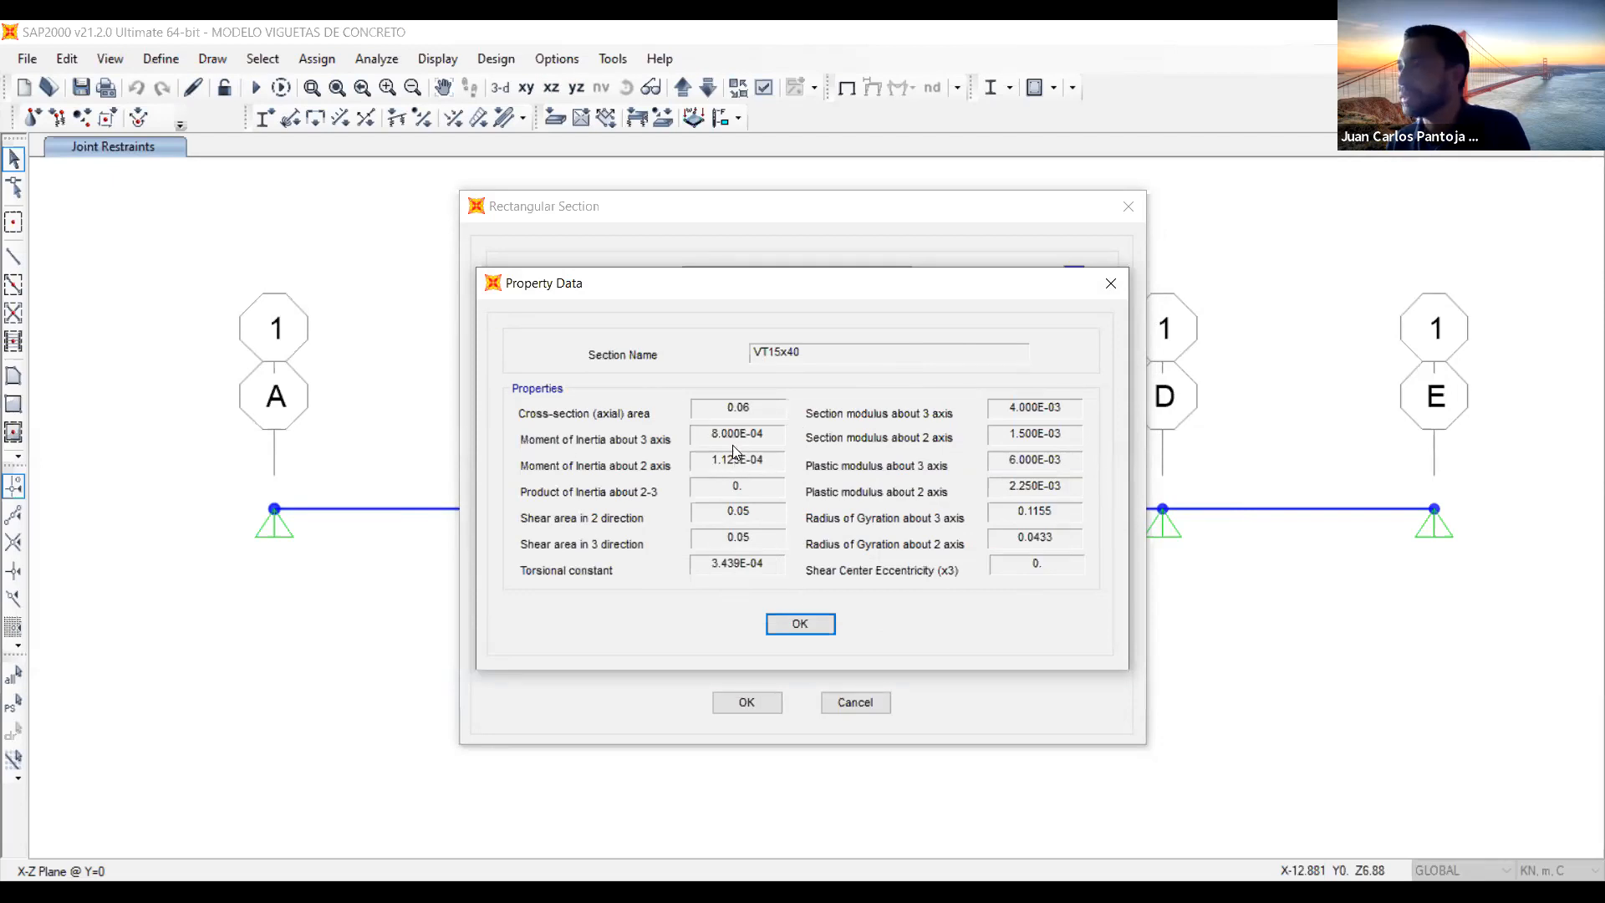
click(784, 624)
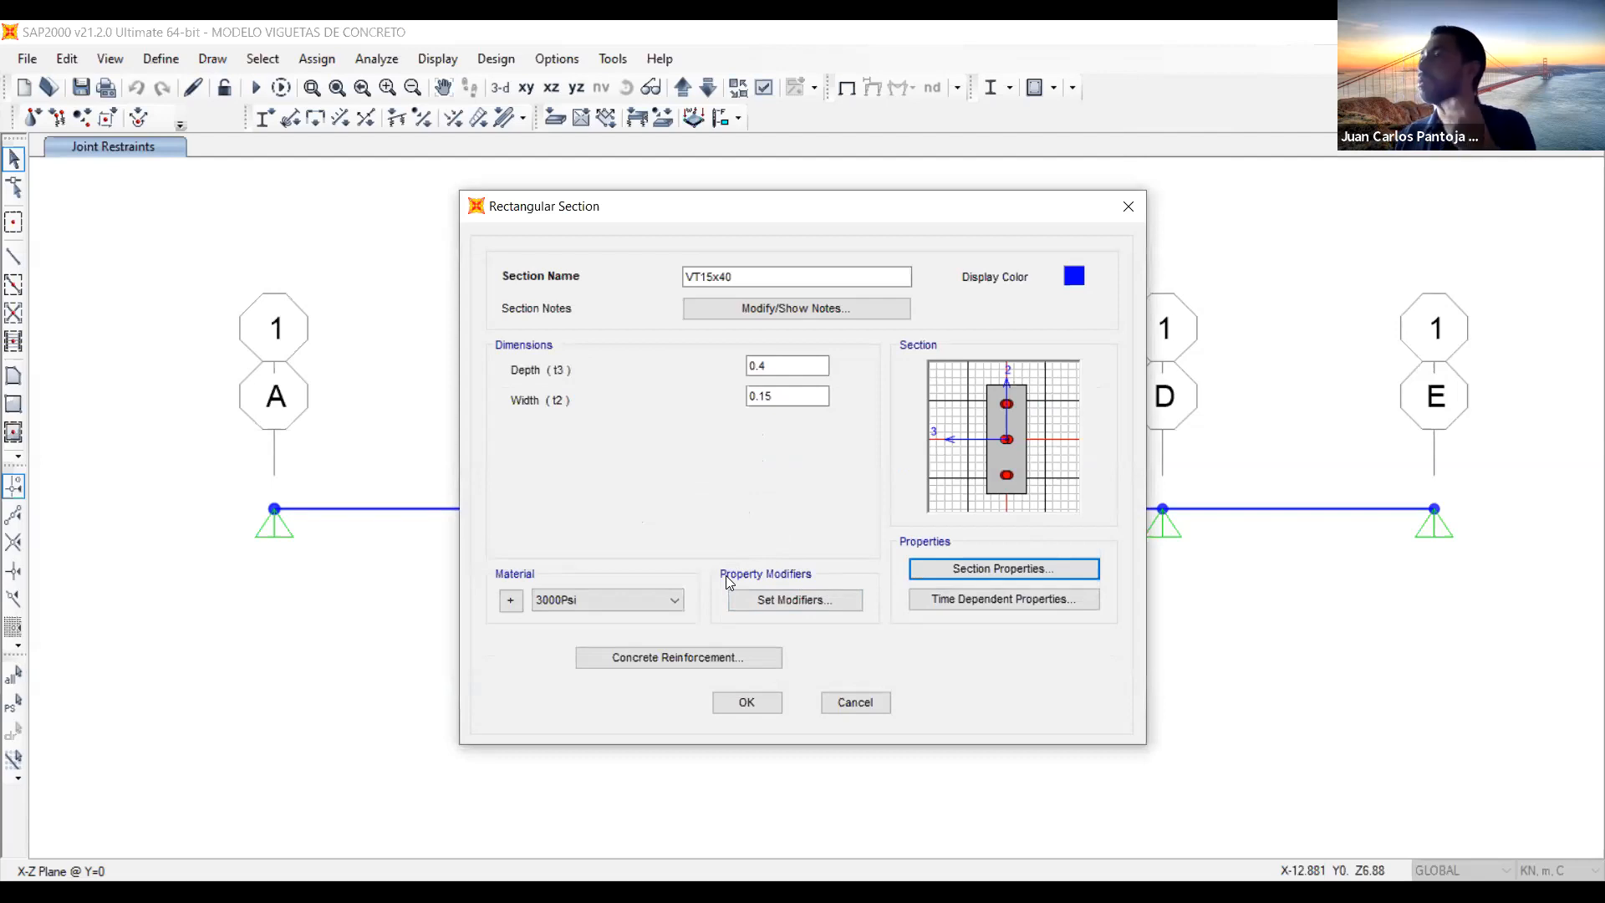
click(832, 597)
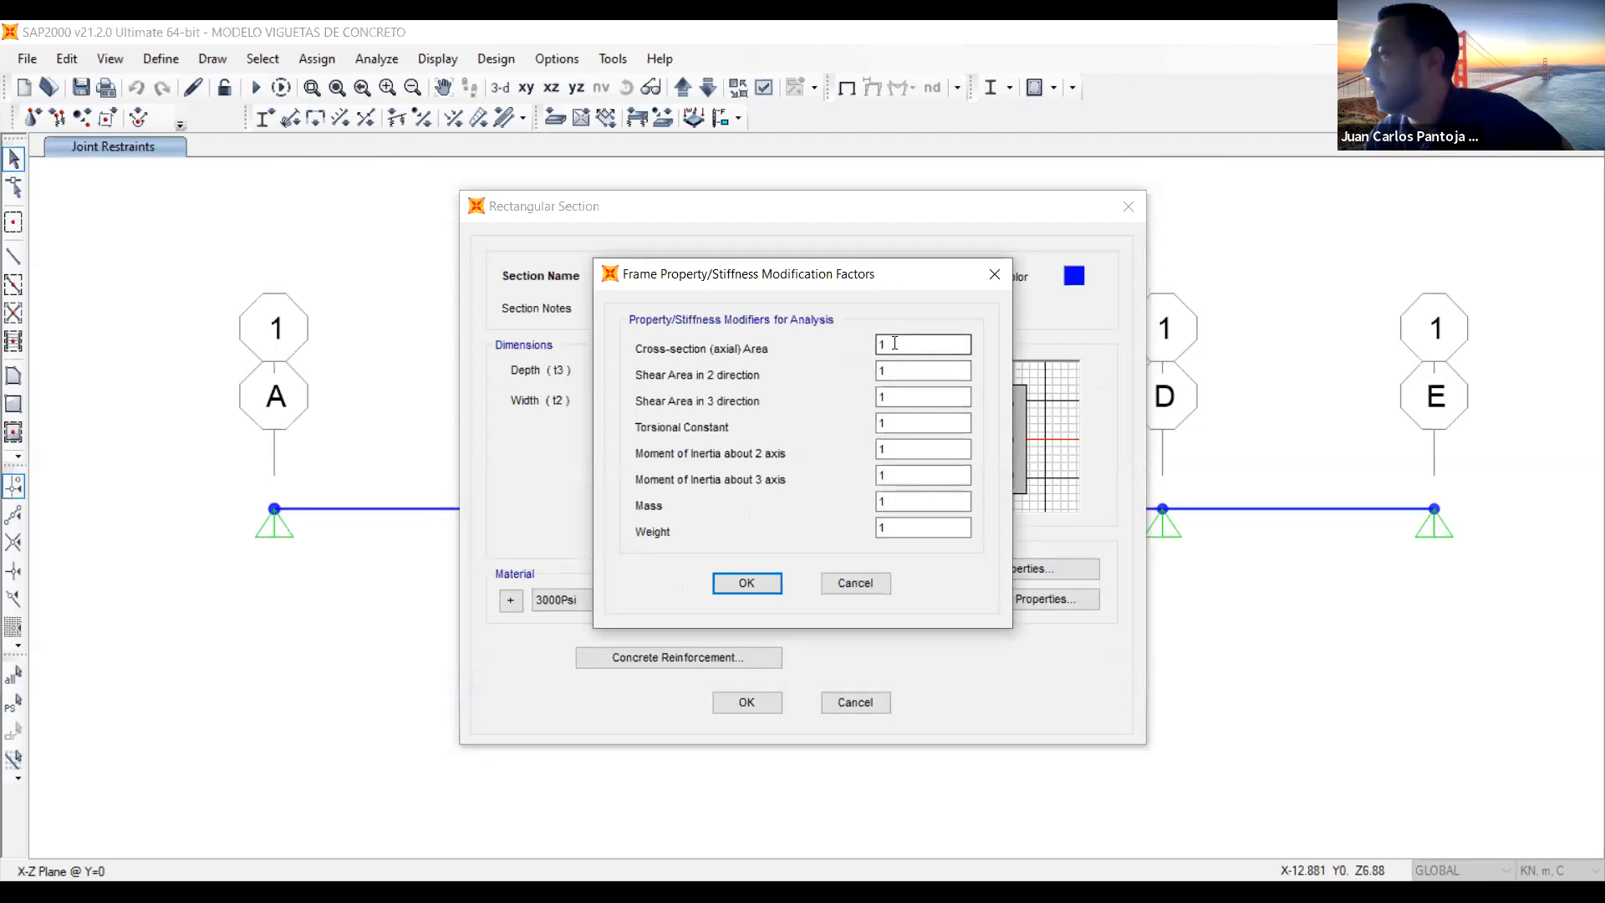
drag(872, 285, 599, 256)
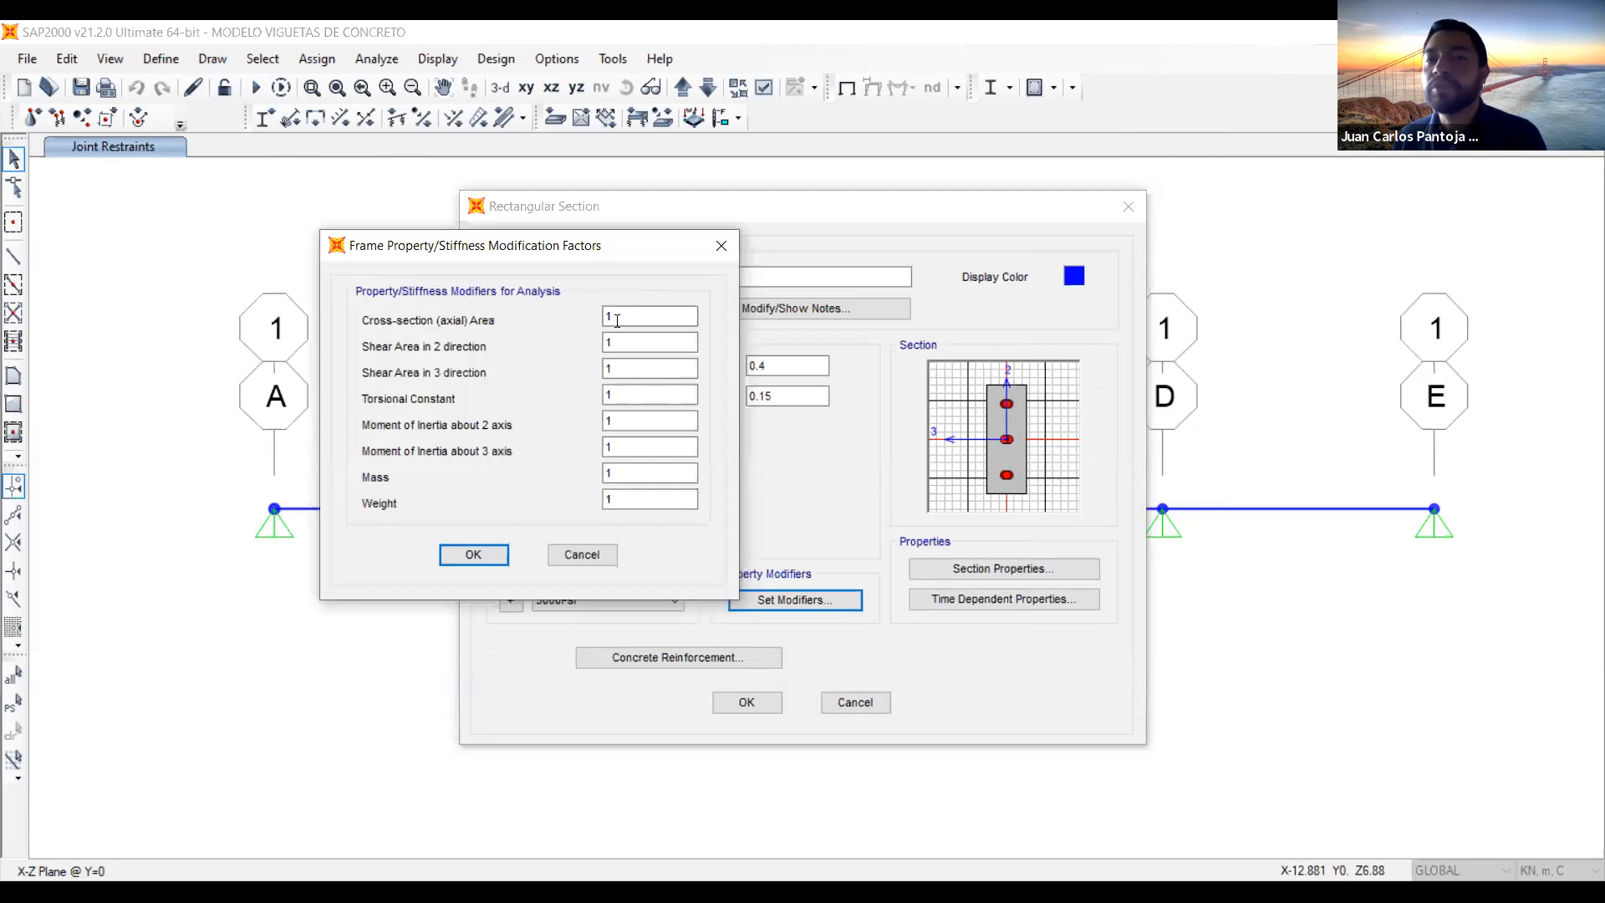
click(720, 249)
click(1008, 569)
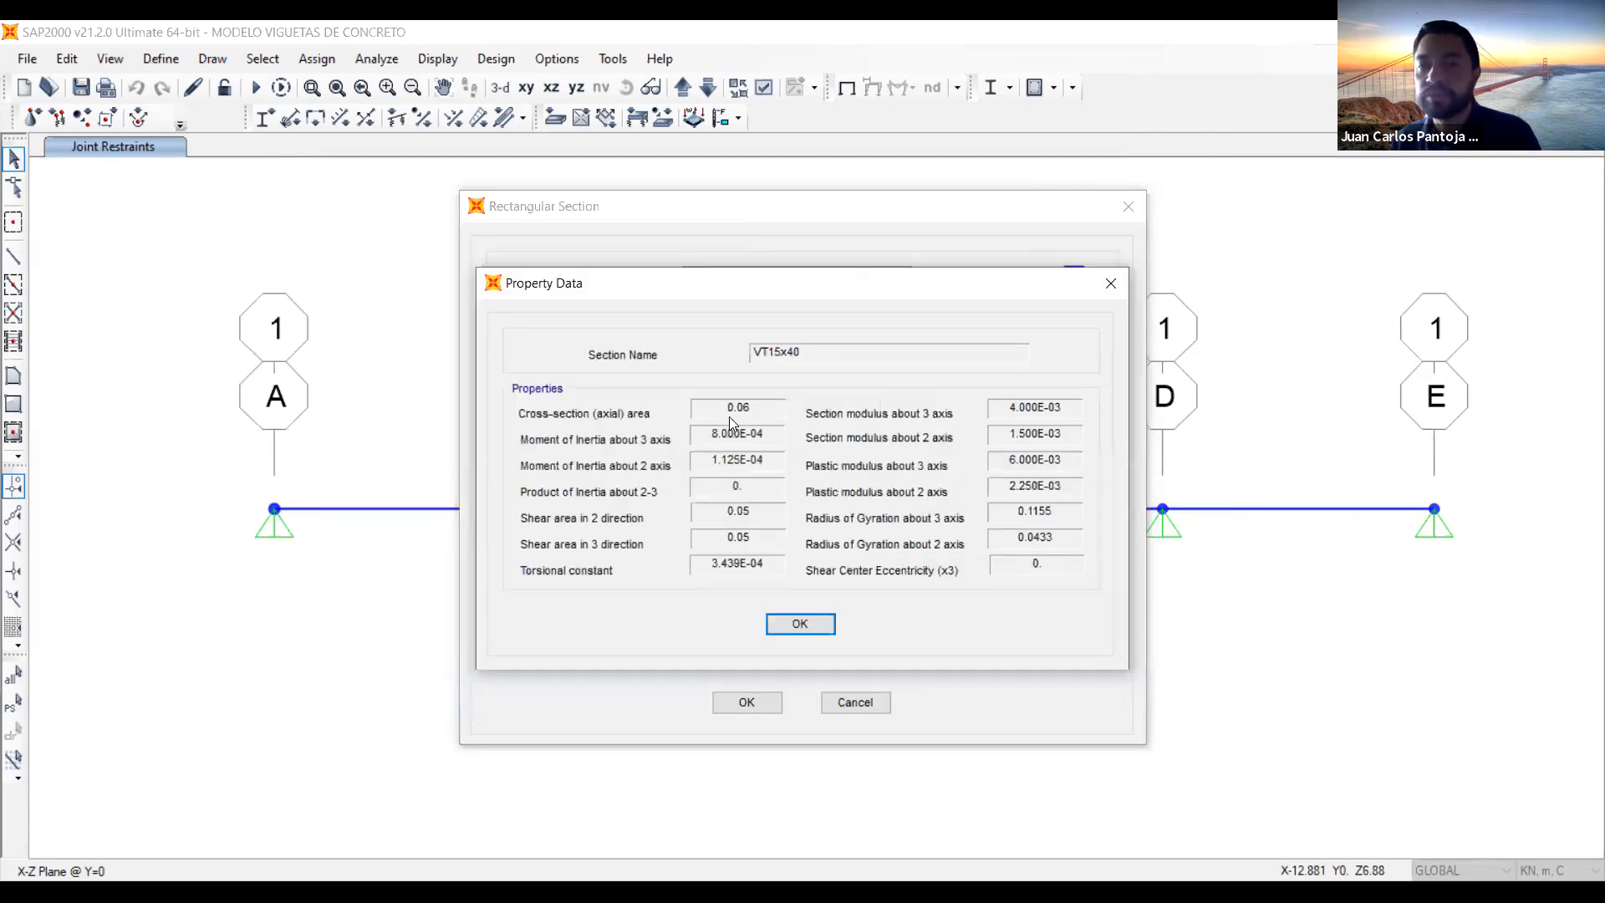
click(819, 627)
Try a cross-section (axial) area modifier of 2 for the section, and return it to 1
click(809, 600)
drag(817, 268, 711, 301)
double_click(801, 374)
text(12)
key(BackSpace)
key(BackSpace)
text(2)
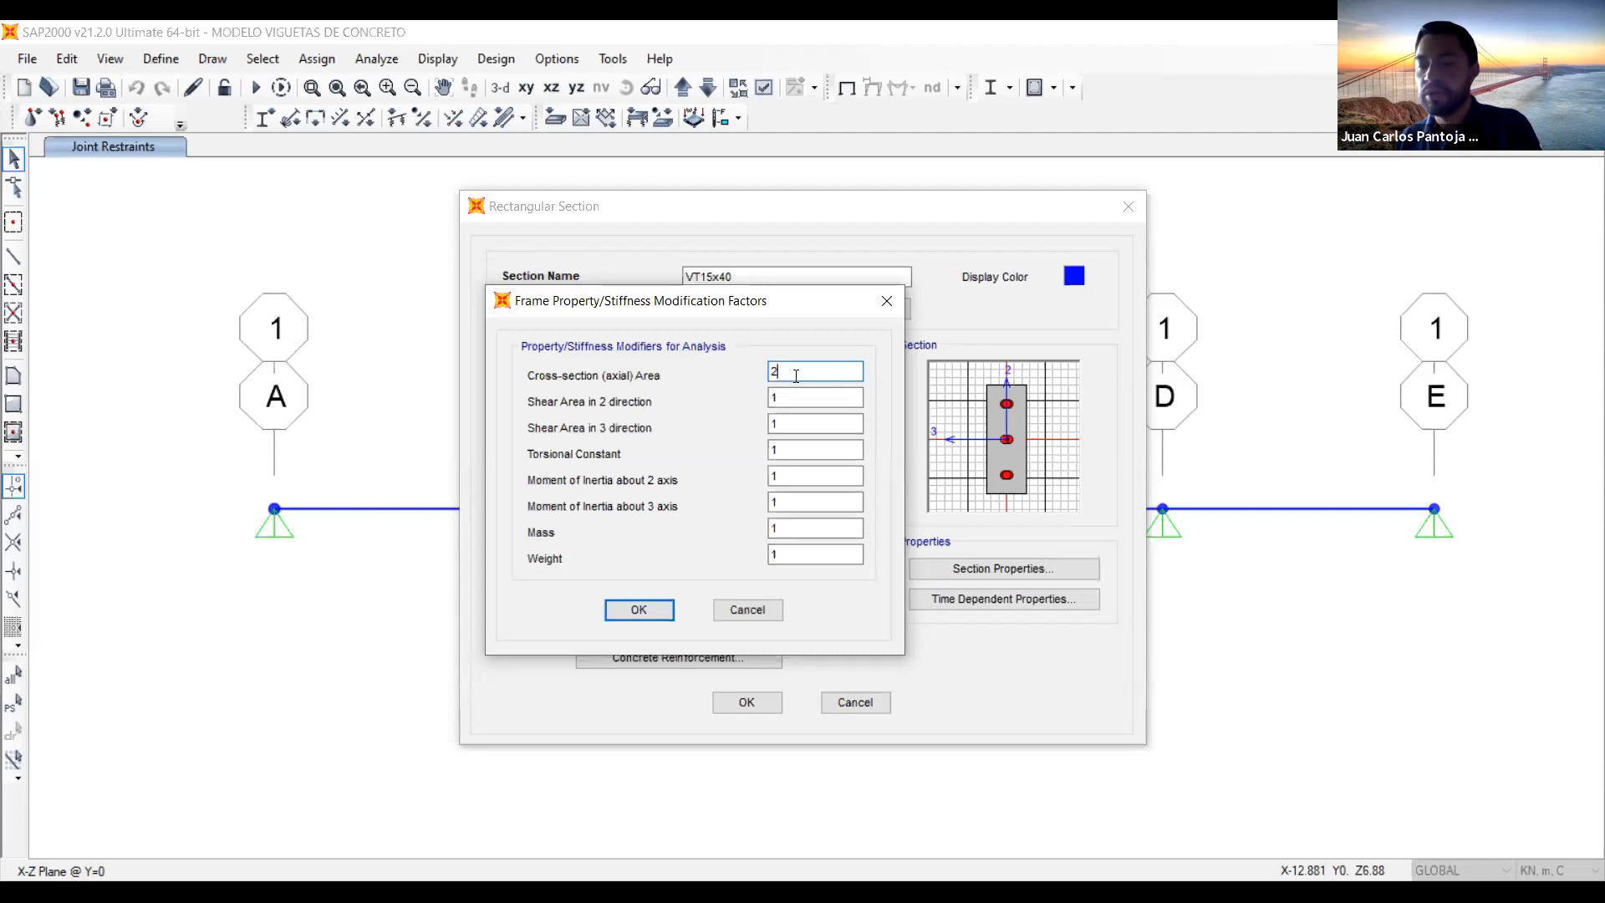
key(BackSpace)
text(1)
Try weight modifiers of 2 and 0.5 for the section, and return the weight modifier to 1
double_click(792, 530)
double_click(793, 556)
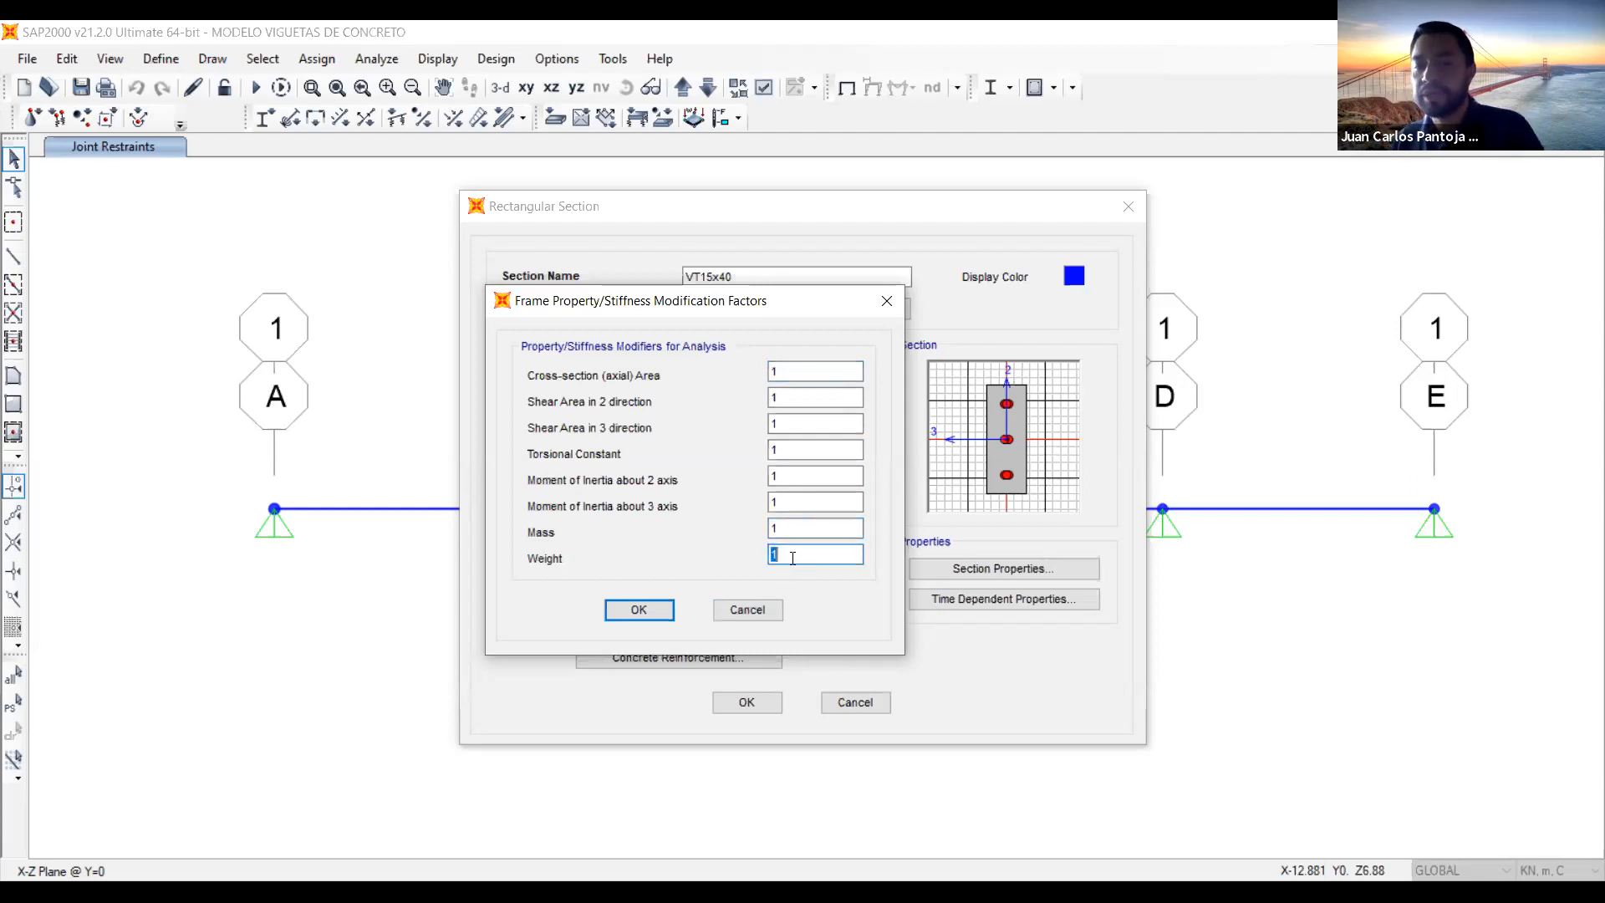
text(2)
double_click(774, 556)
text(0.5)
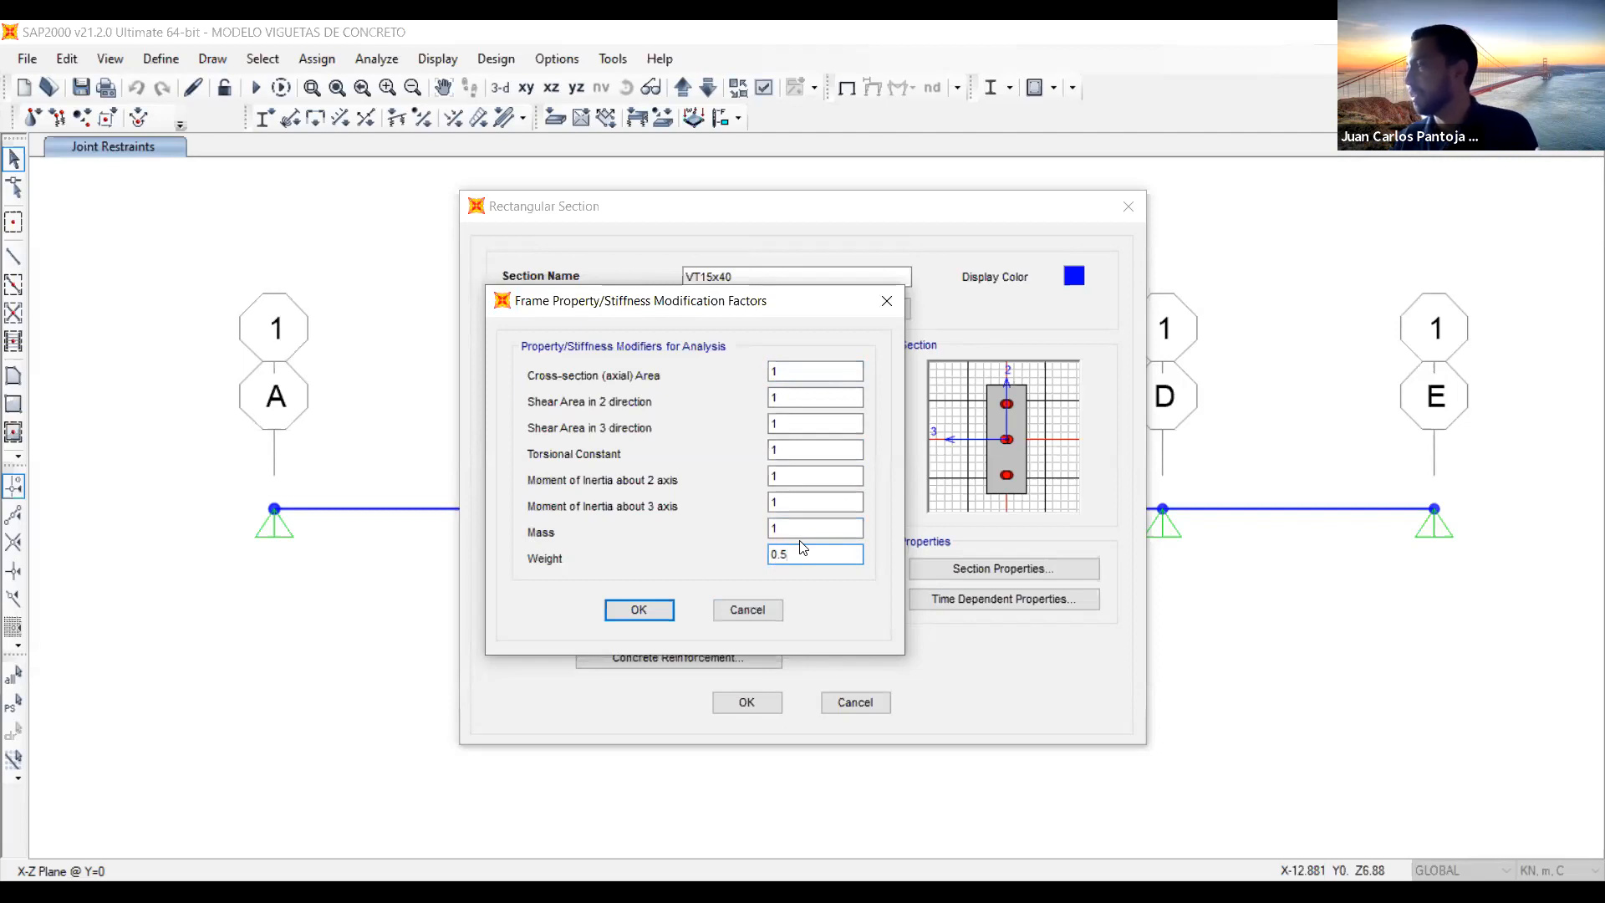
drag(794, 555, 759, 554)
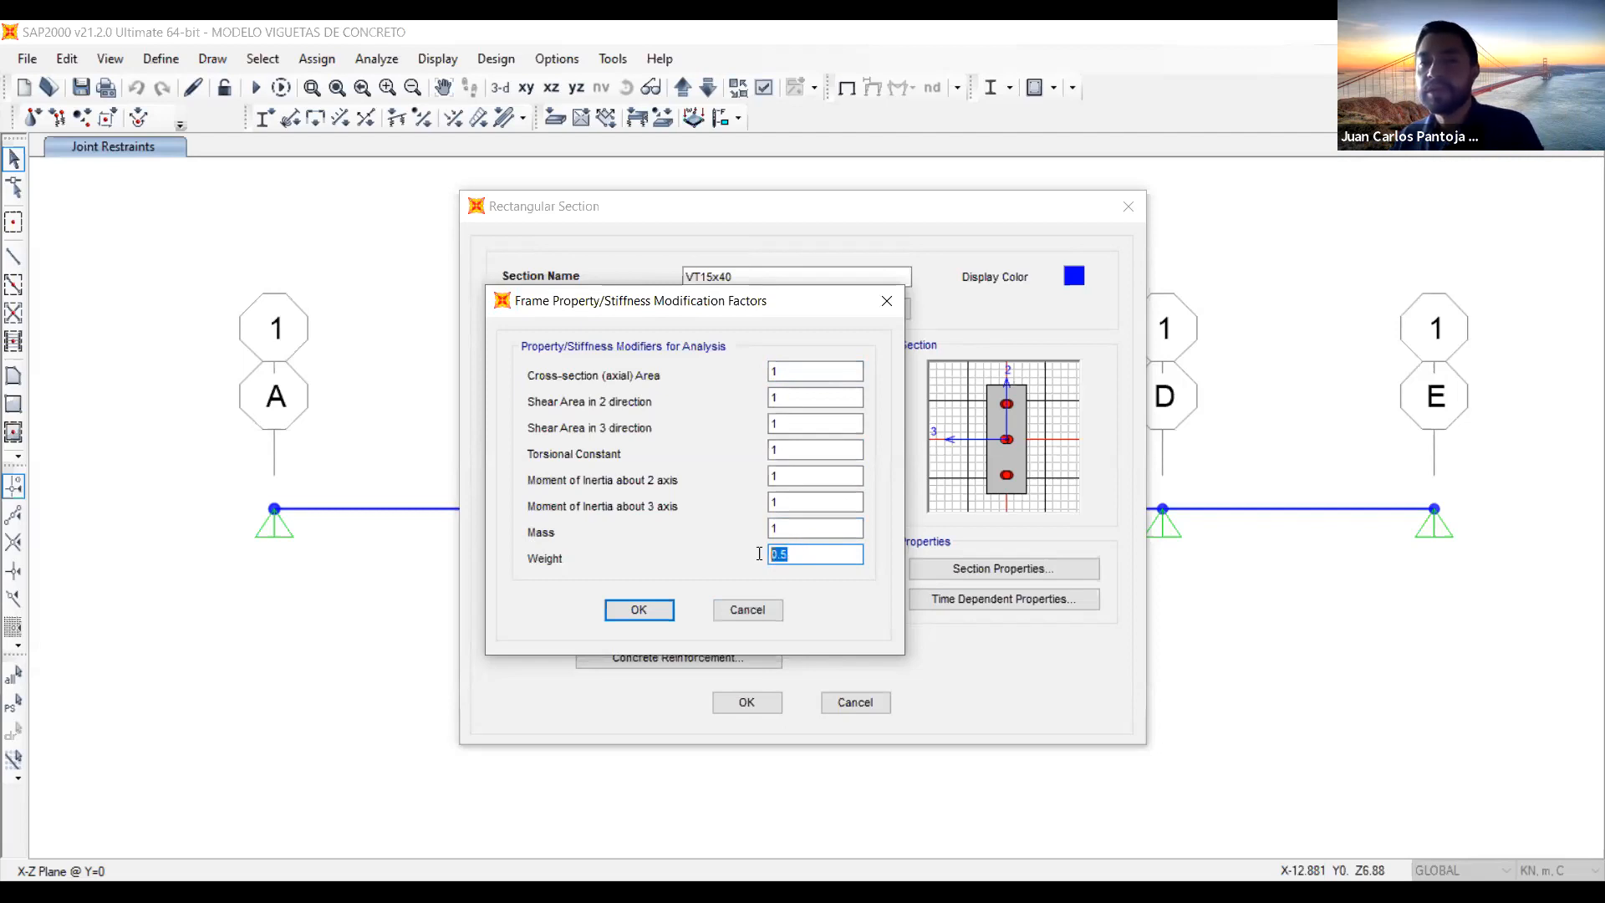
text(1)
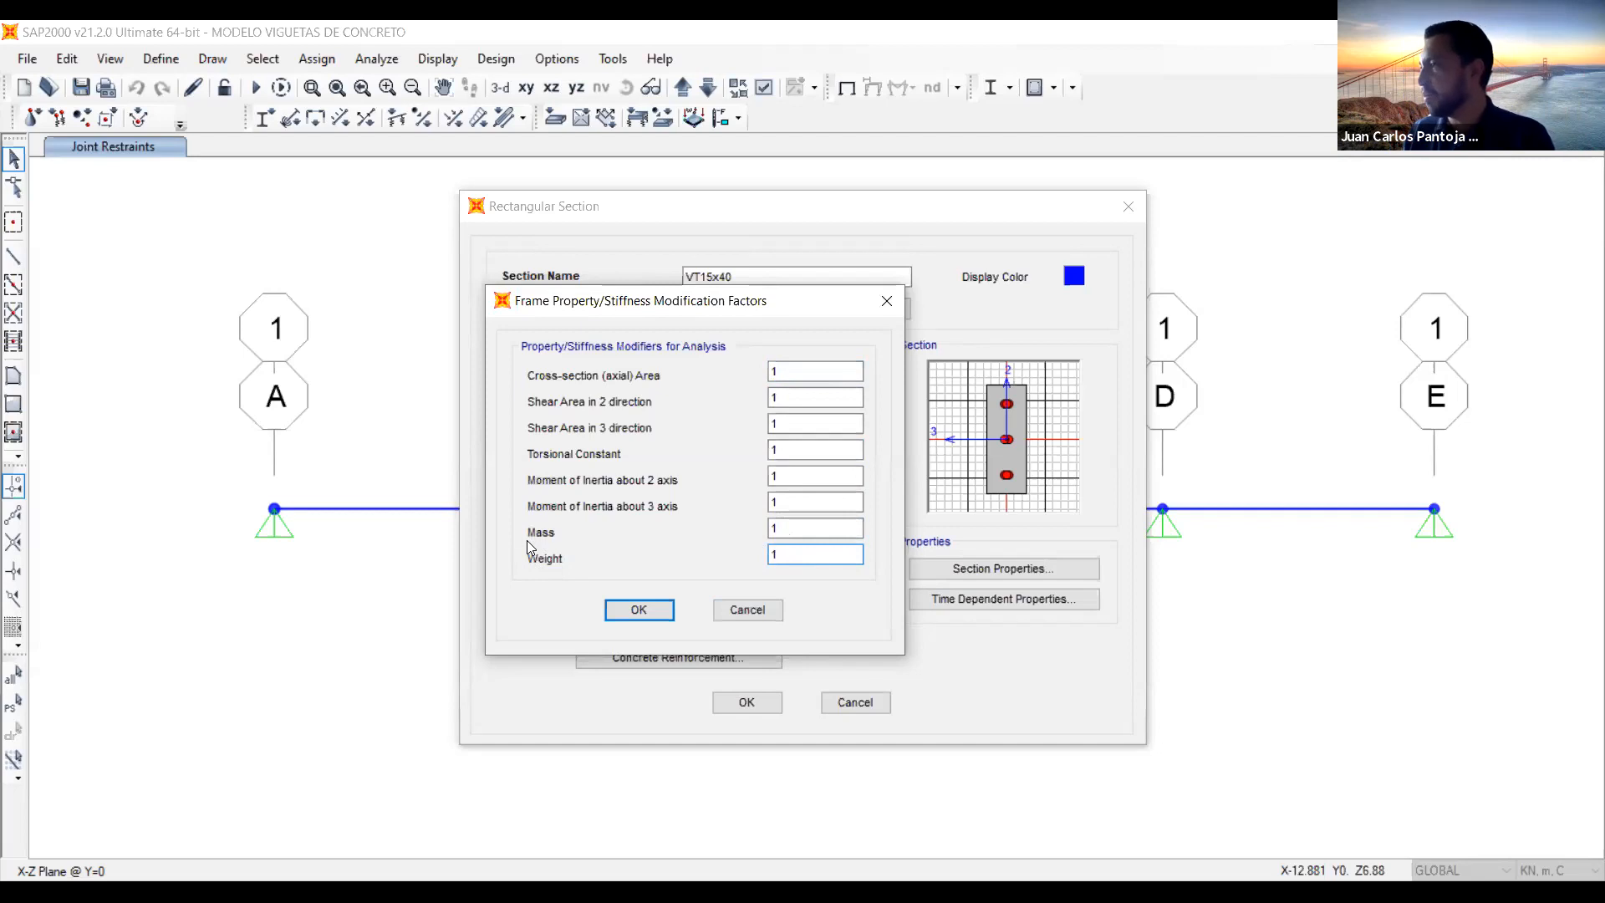
double_click(791, 527)
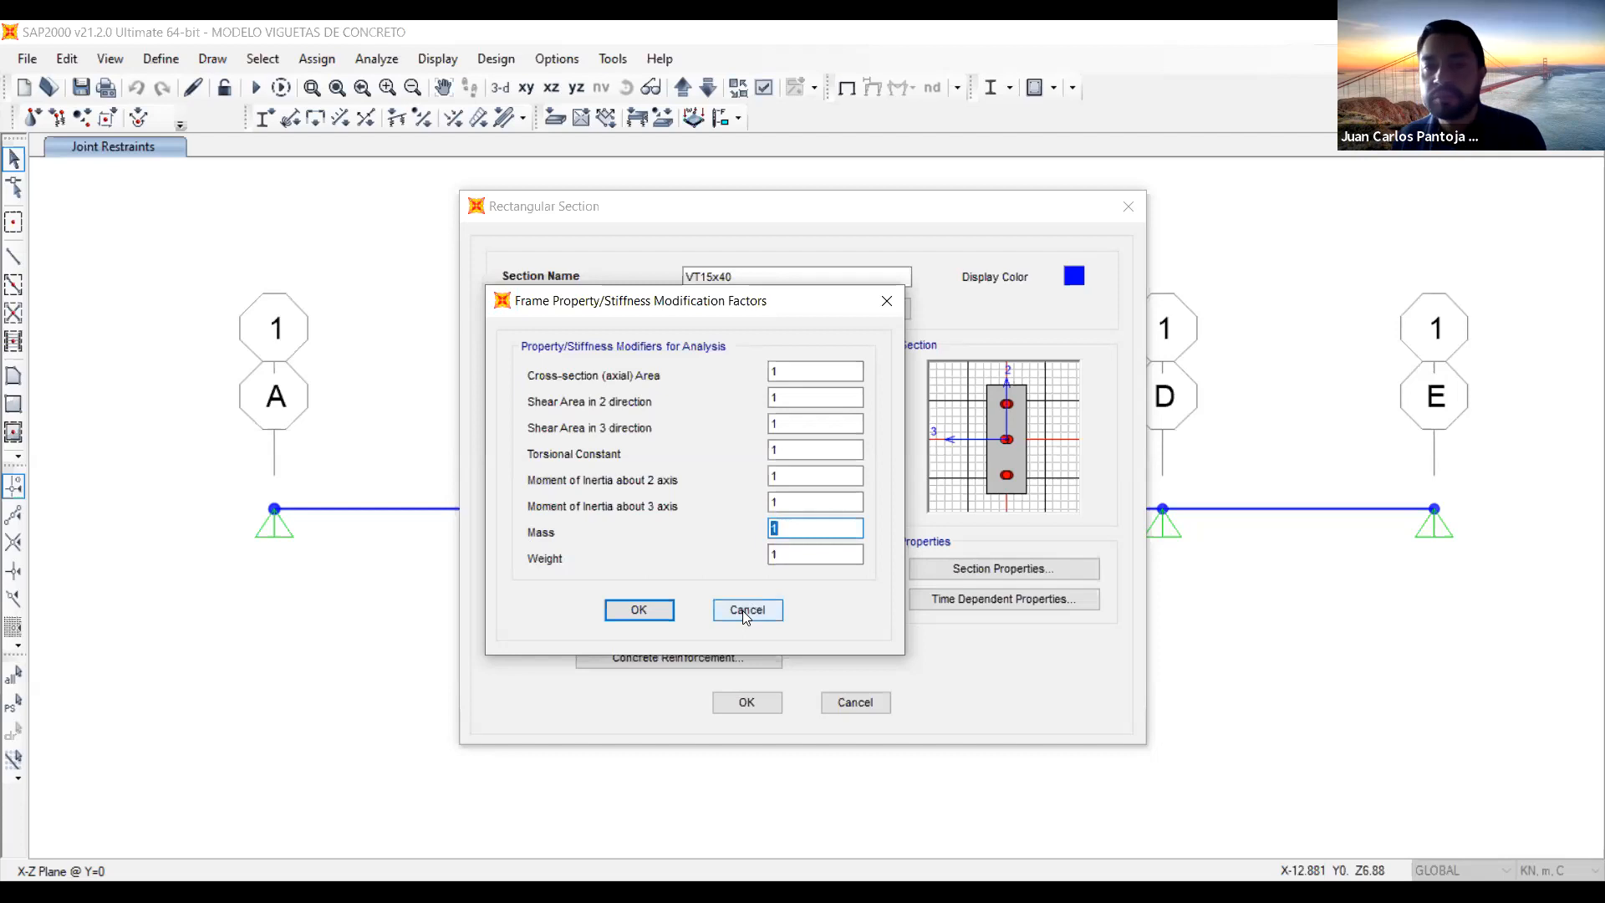
Accept the section modifiers and set the section's concrete reinforcement design type to Beam (M3 Design Only)
click(639, 610)
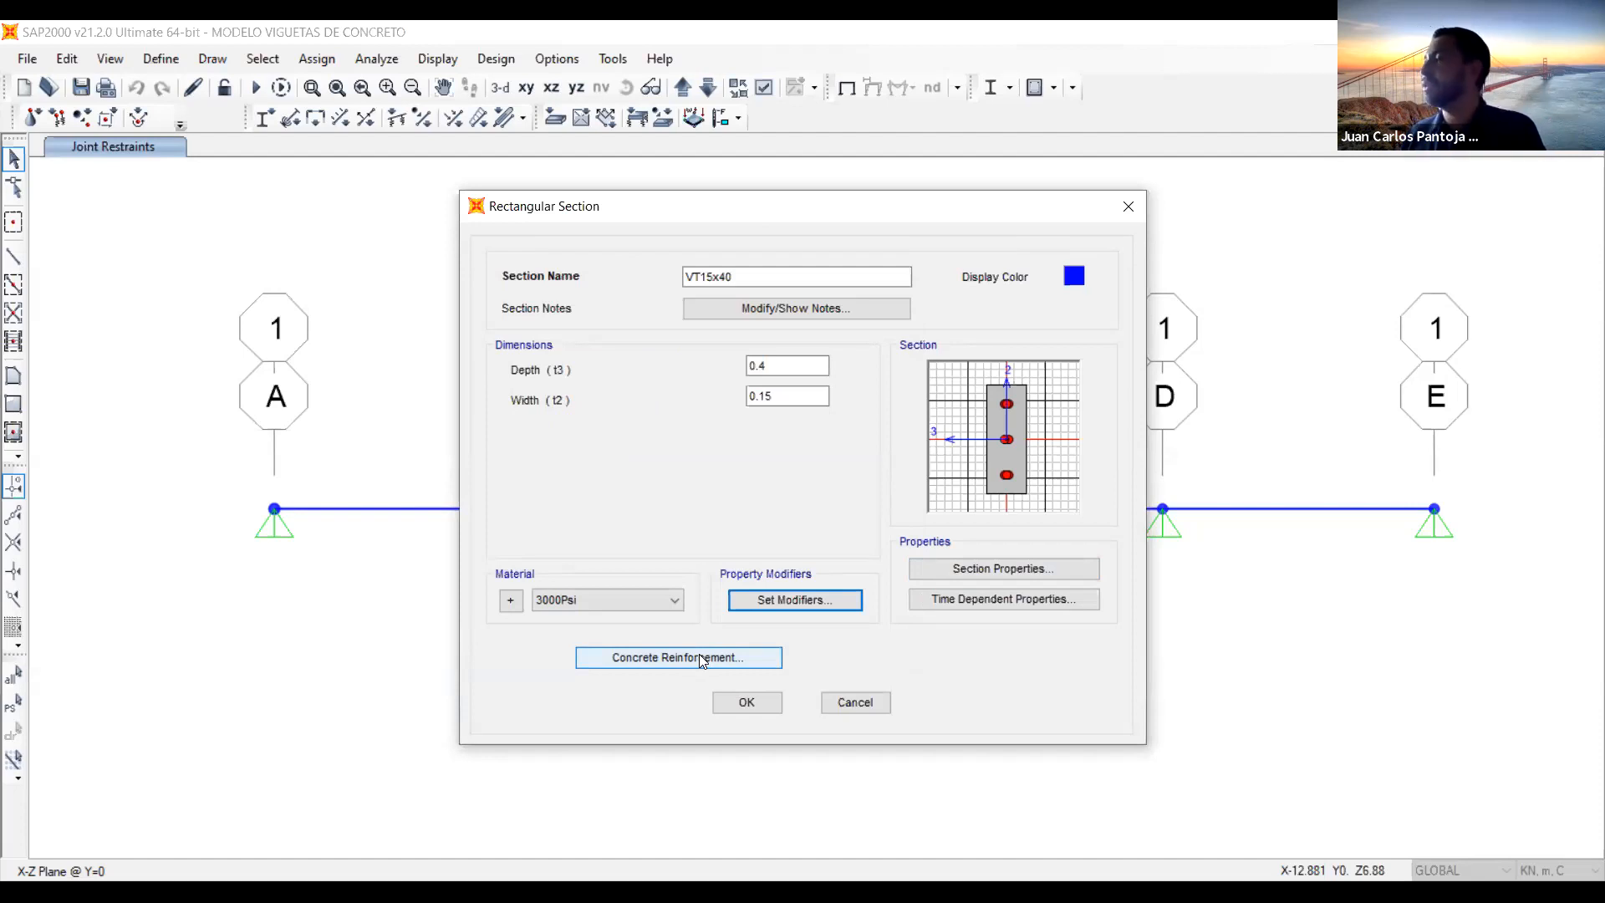
click(644, 659)
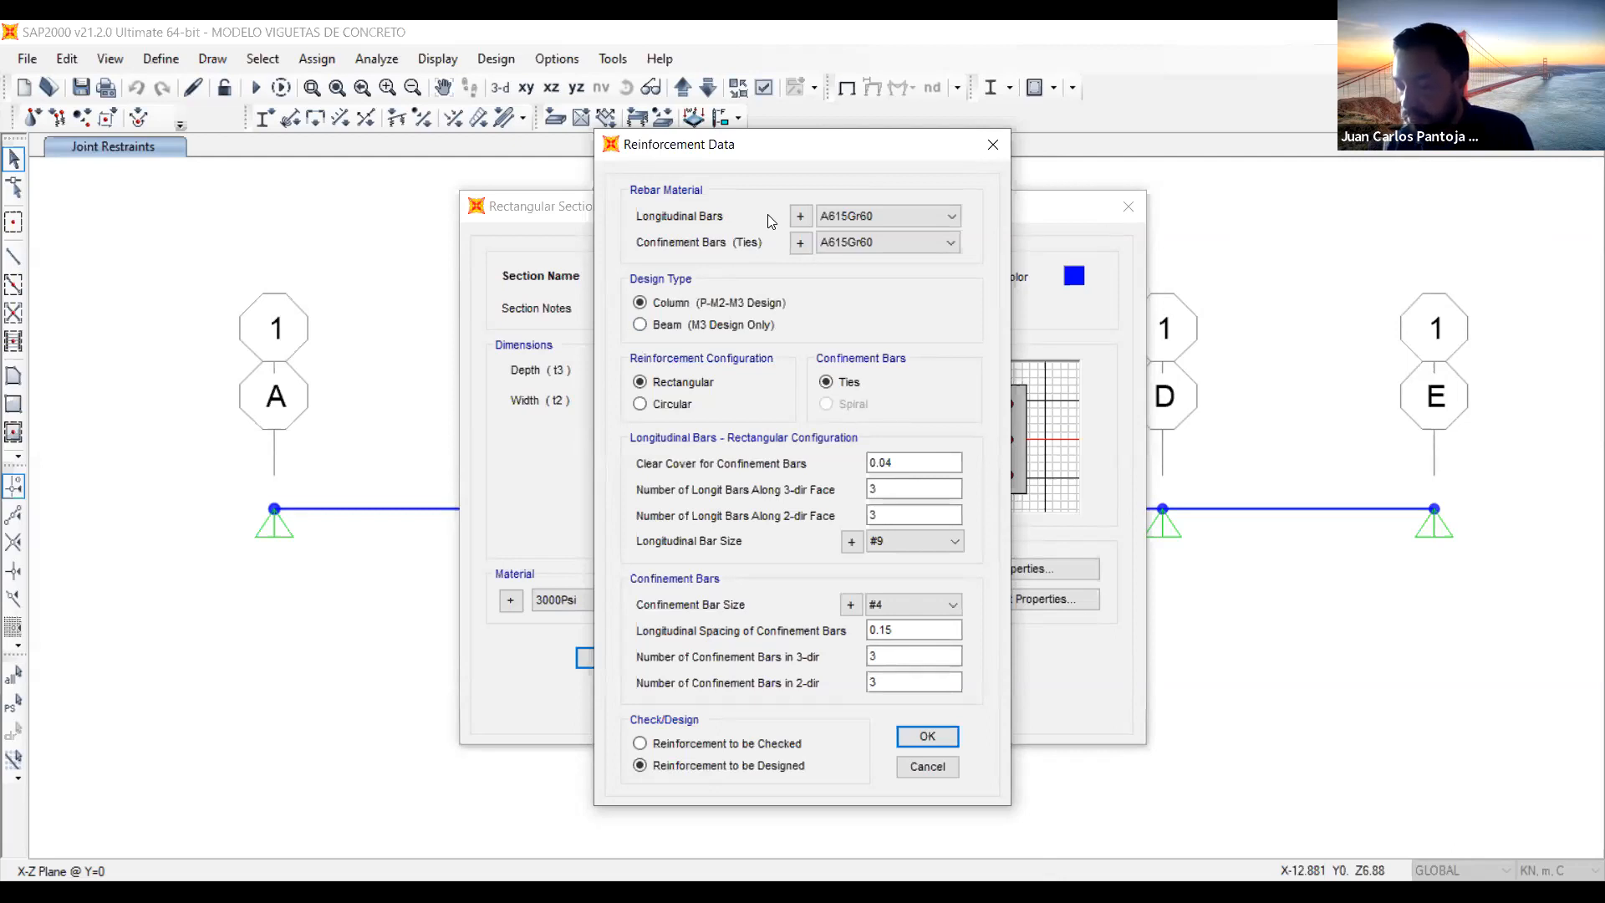
click(641, 326)
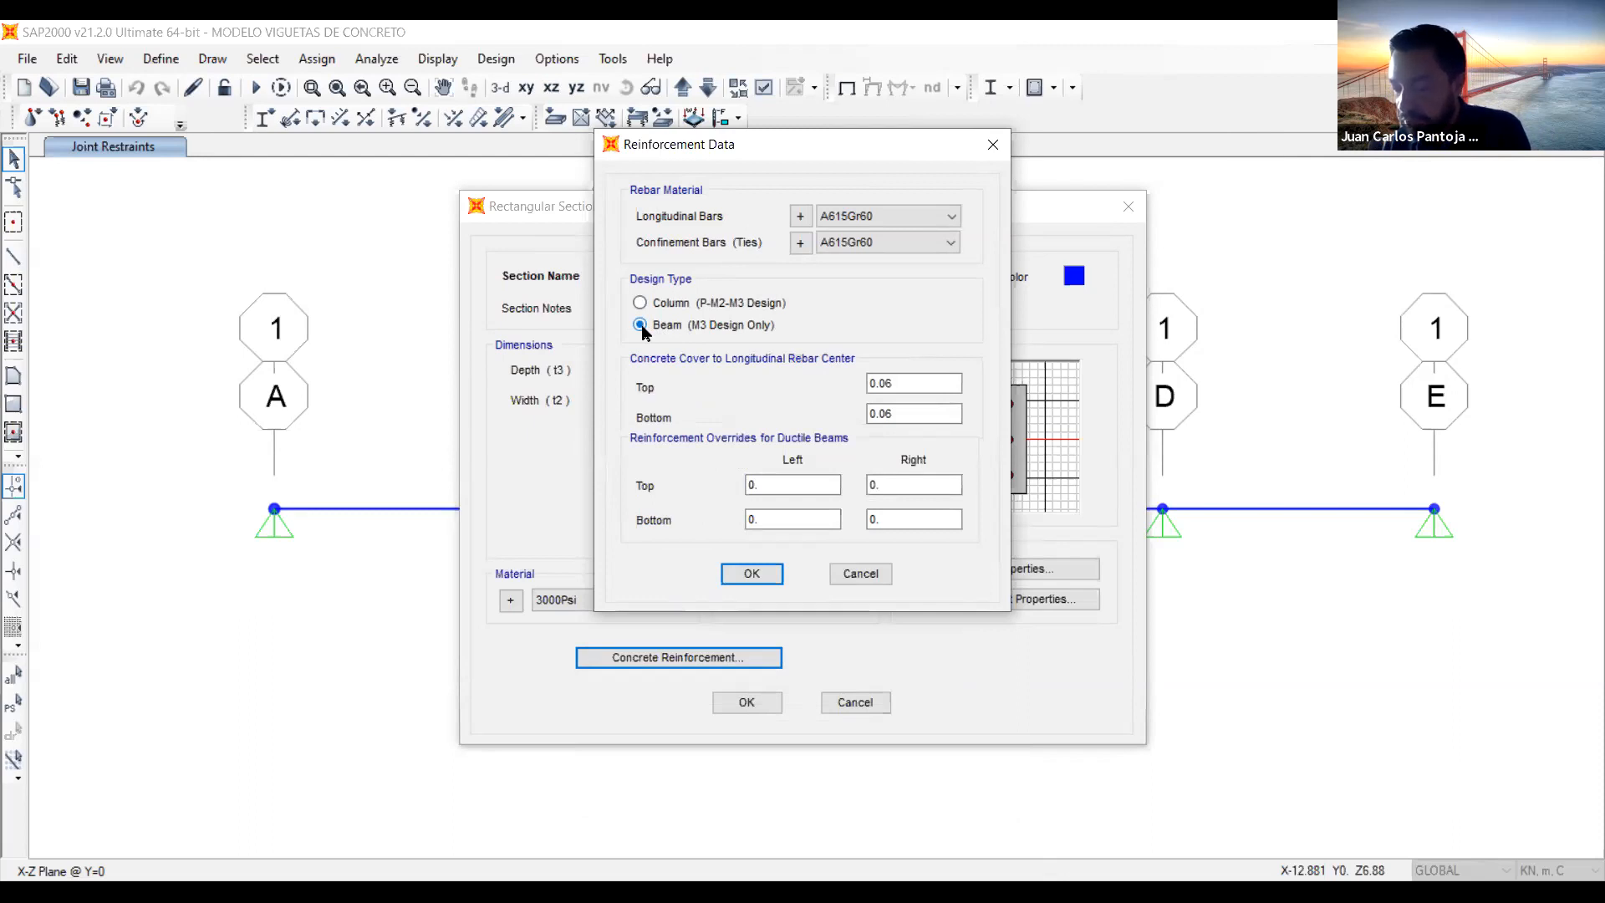
Review the property data of the A615Gr60 rebar material used for the longitudinal and confinement bars
click(948, 216)
click(870, 228)
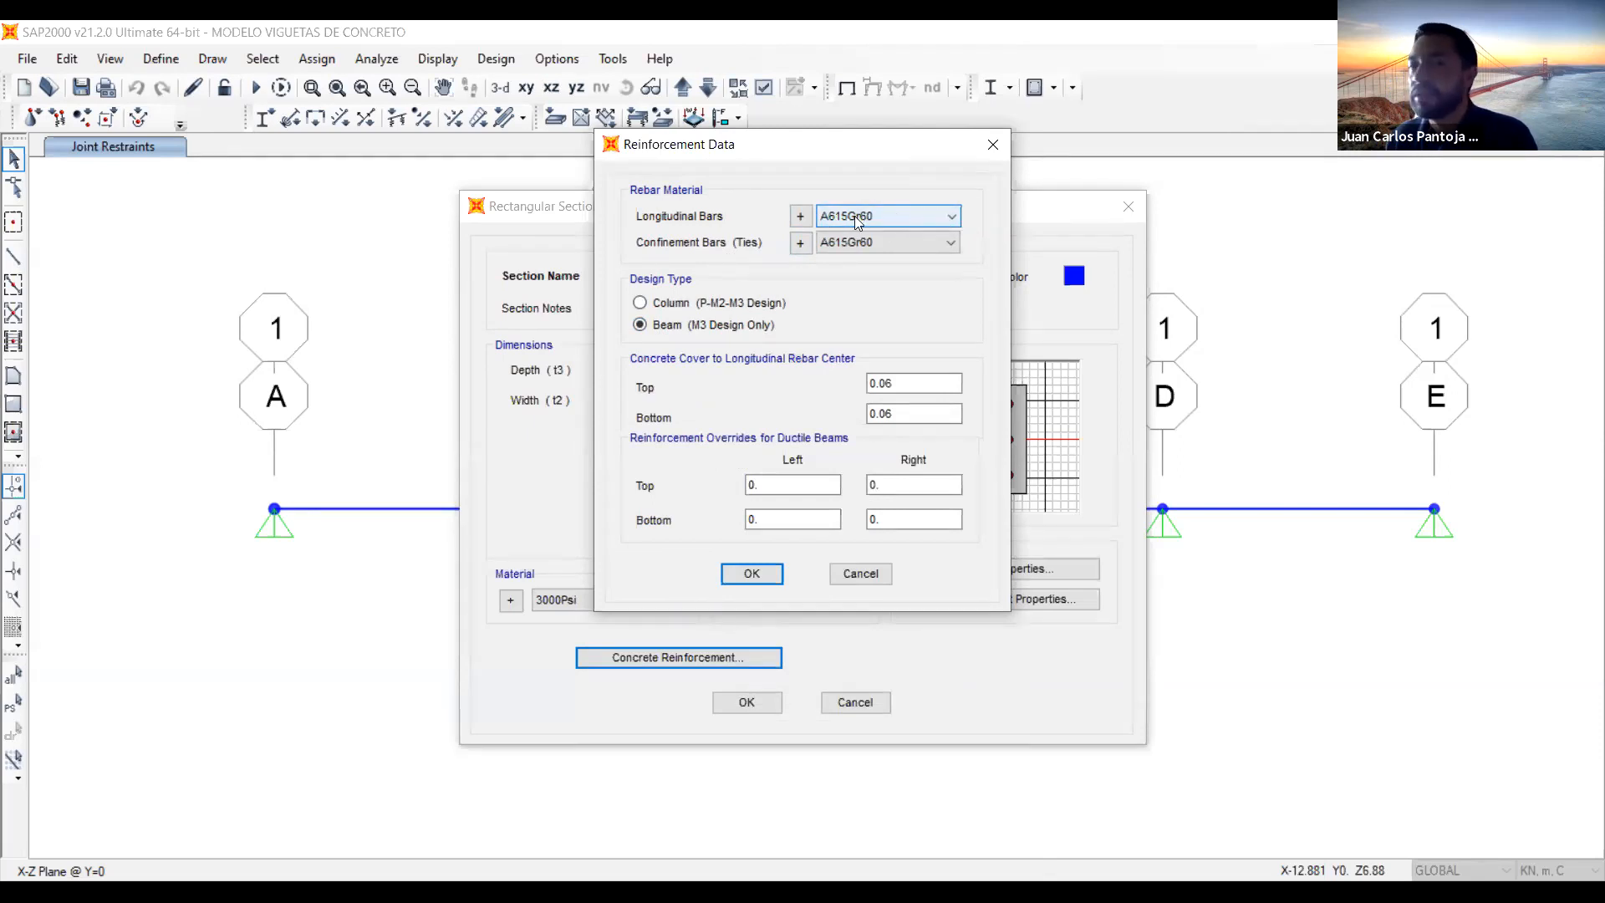
click(799, 217)
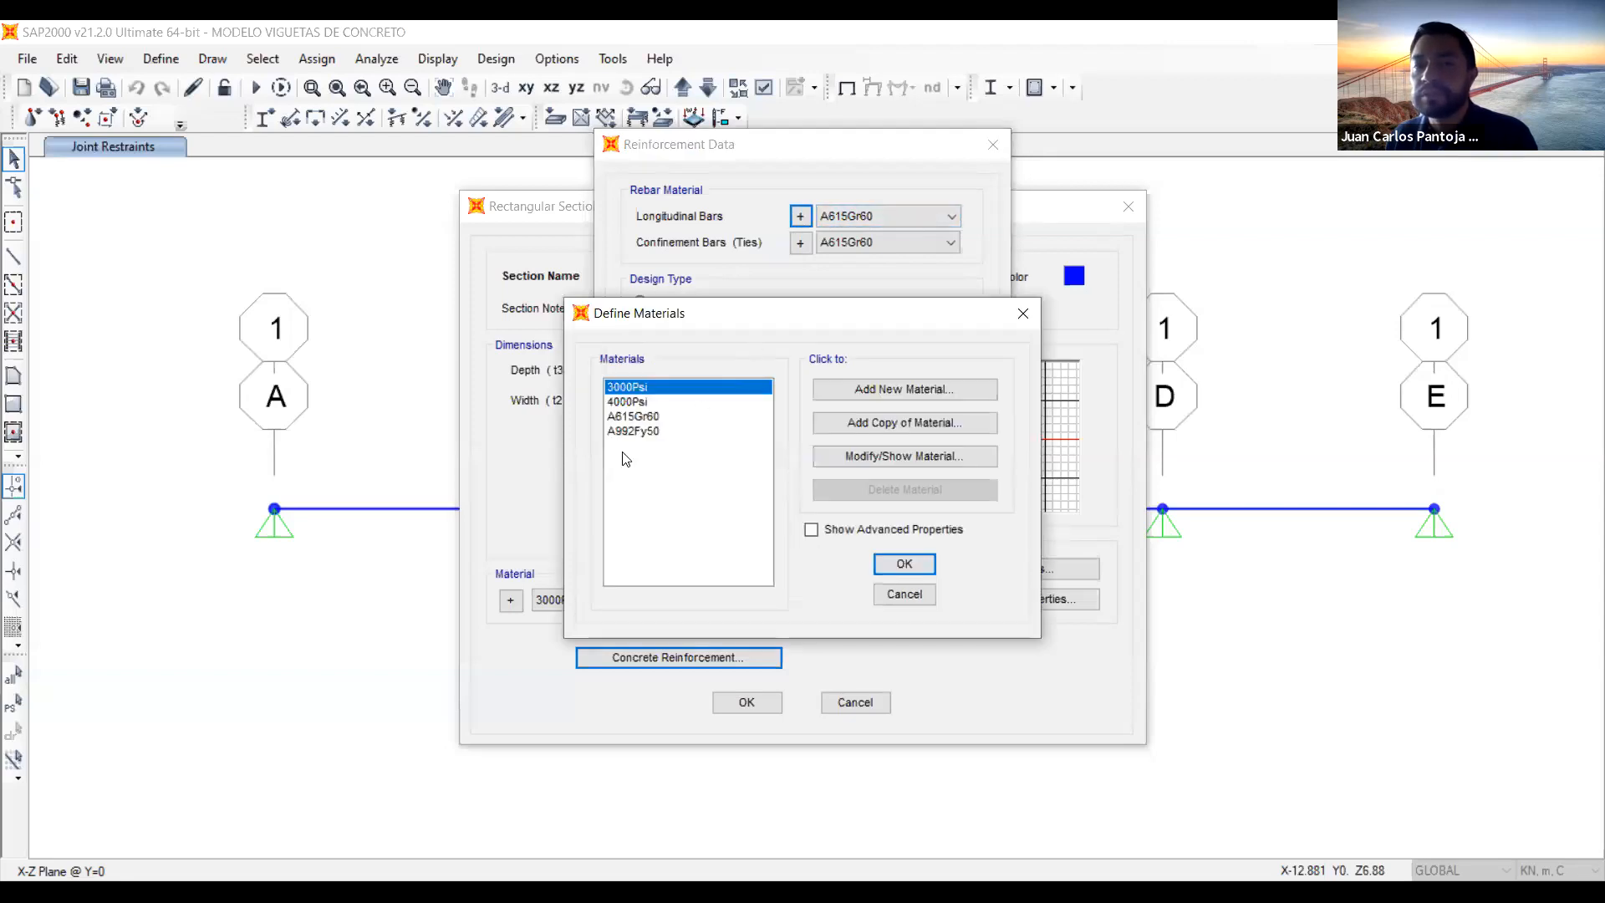
click(629, 416)
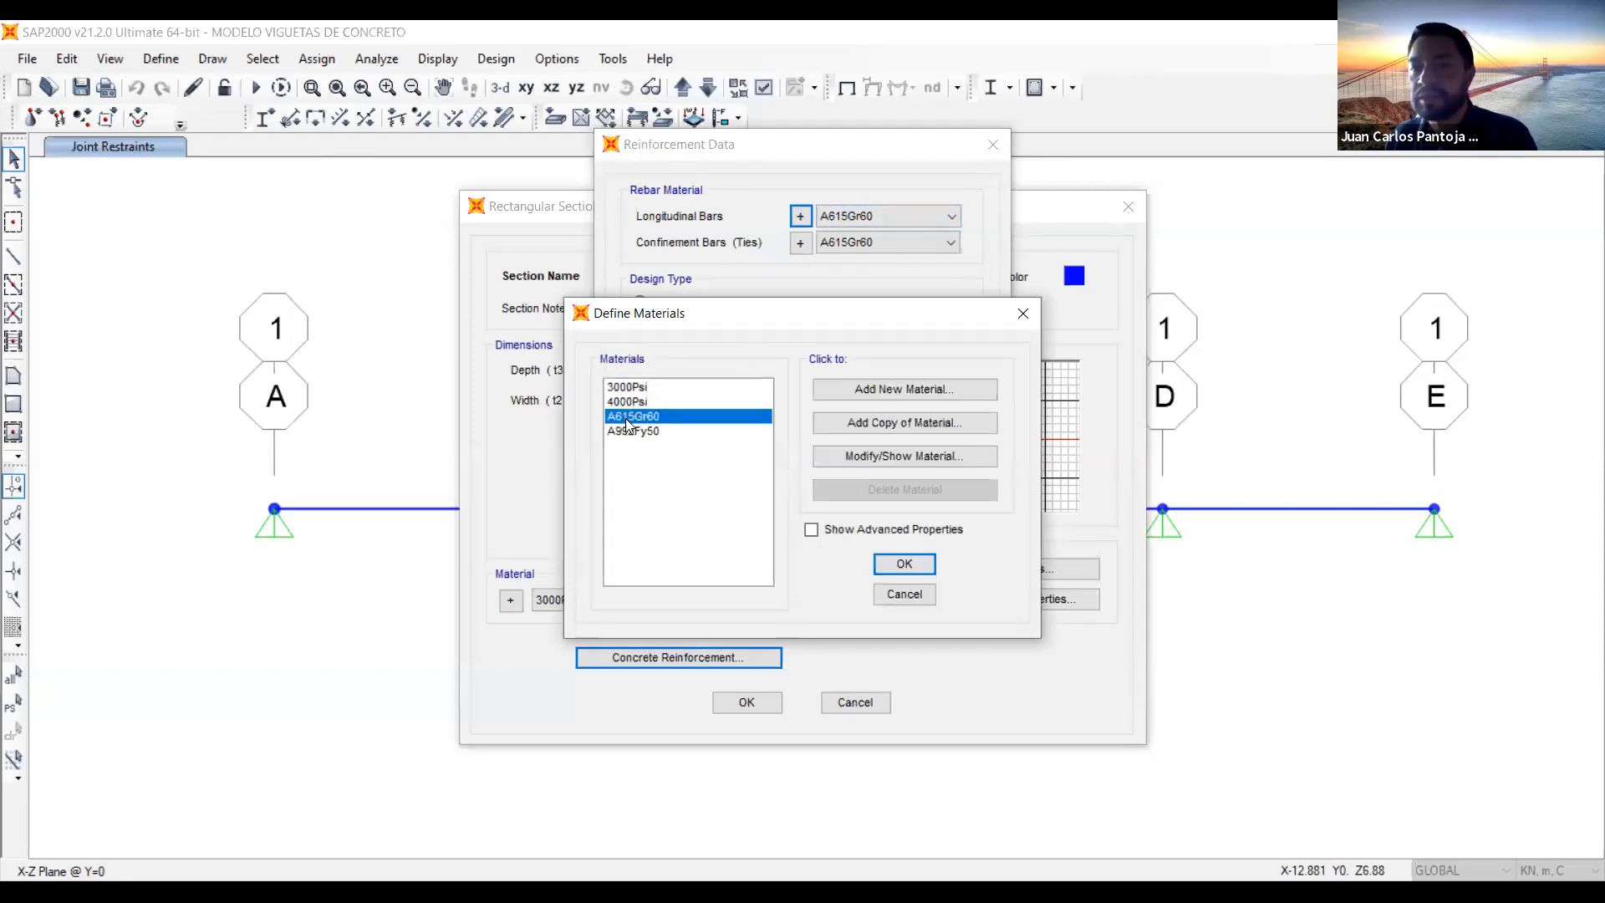
click(895, 453)
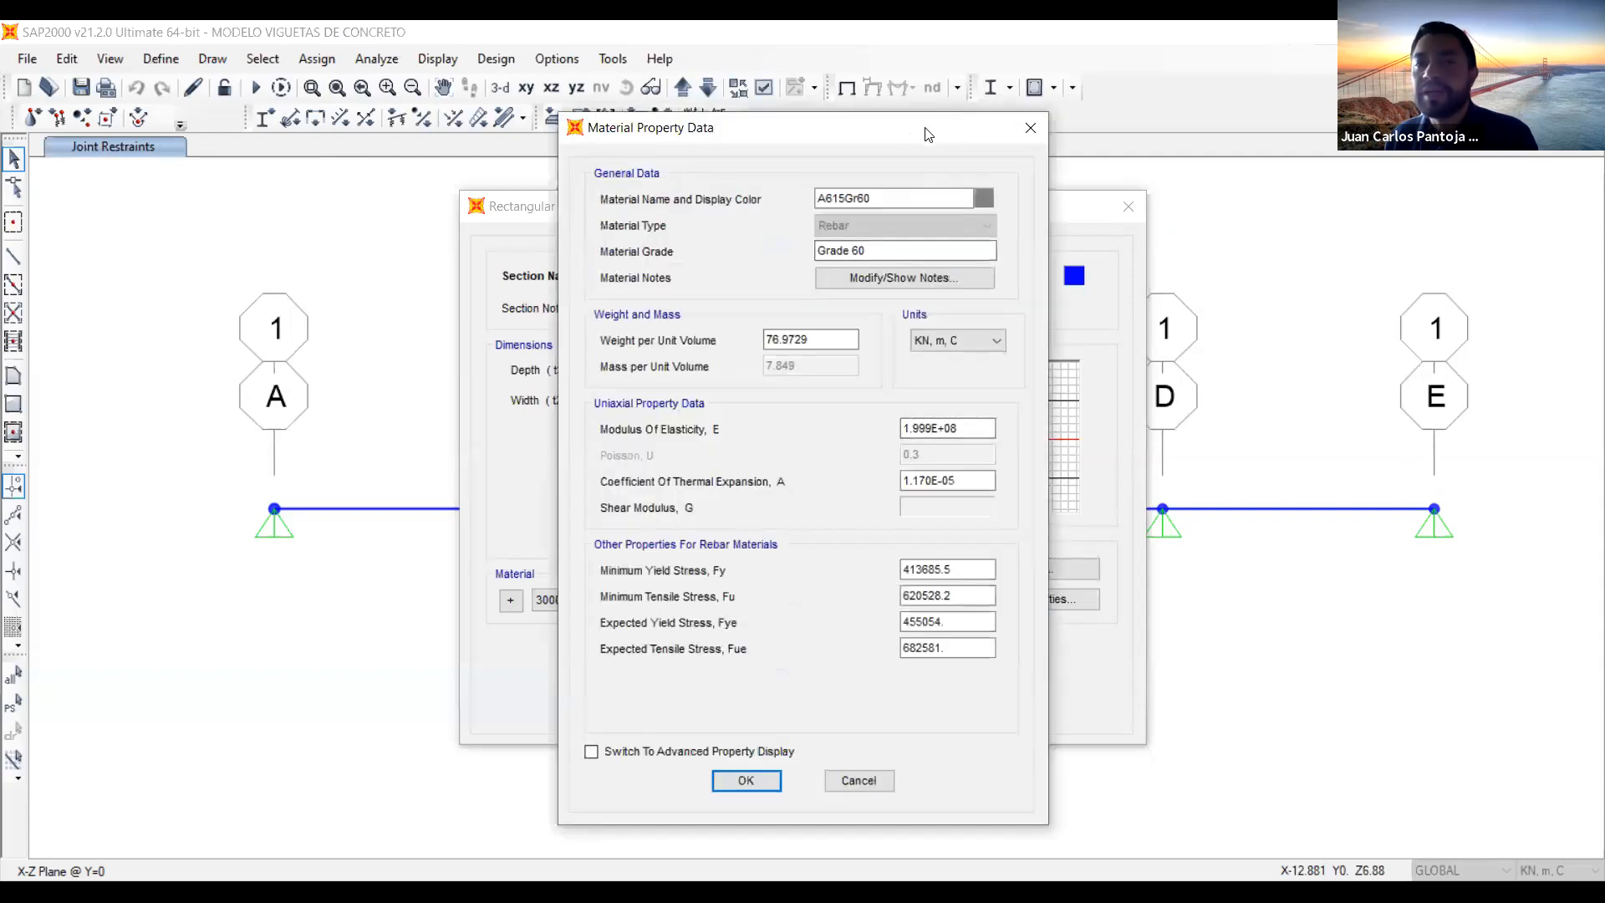
click(1041, 416)
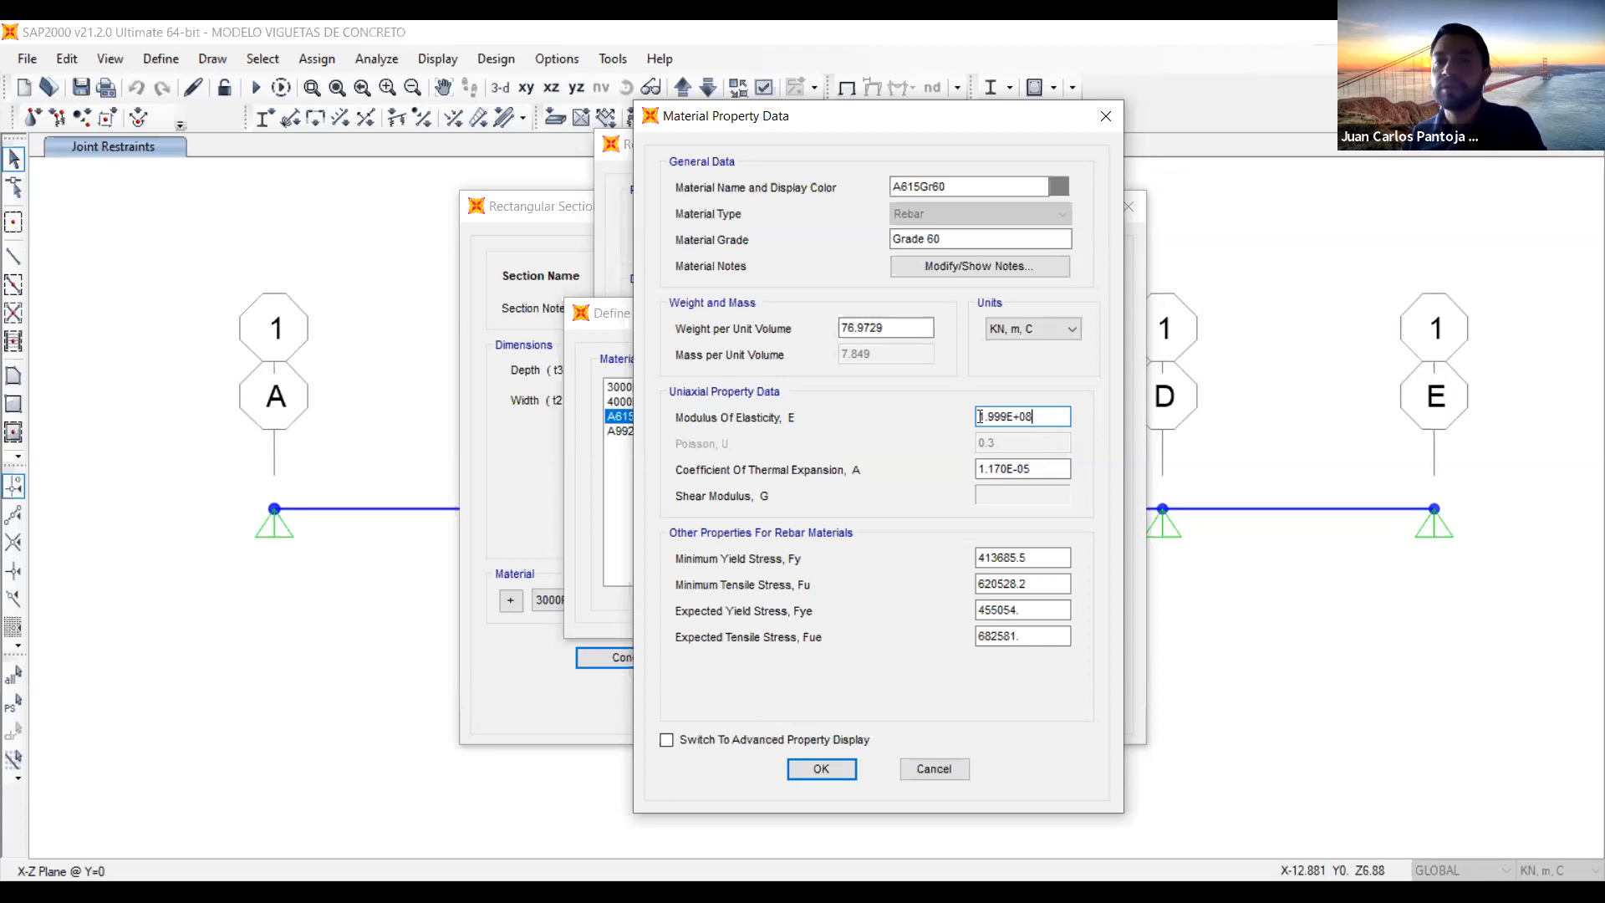
double_click(949, 235)
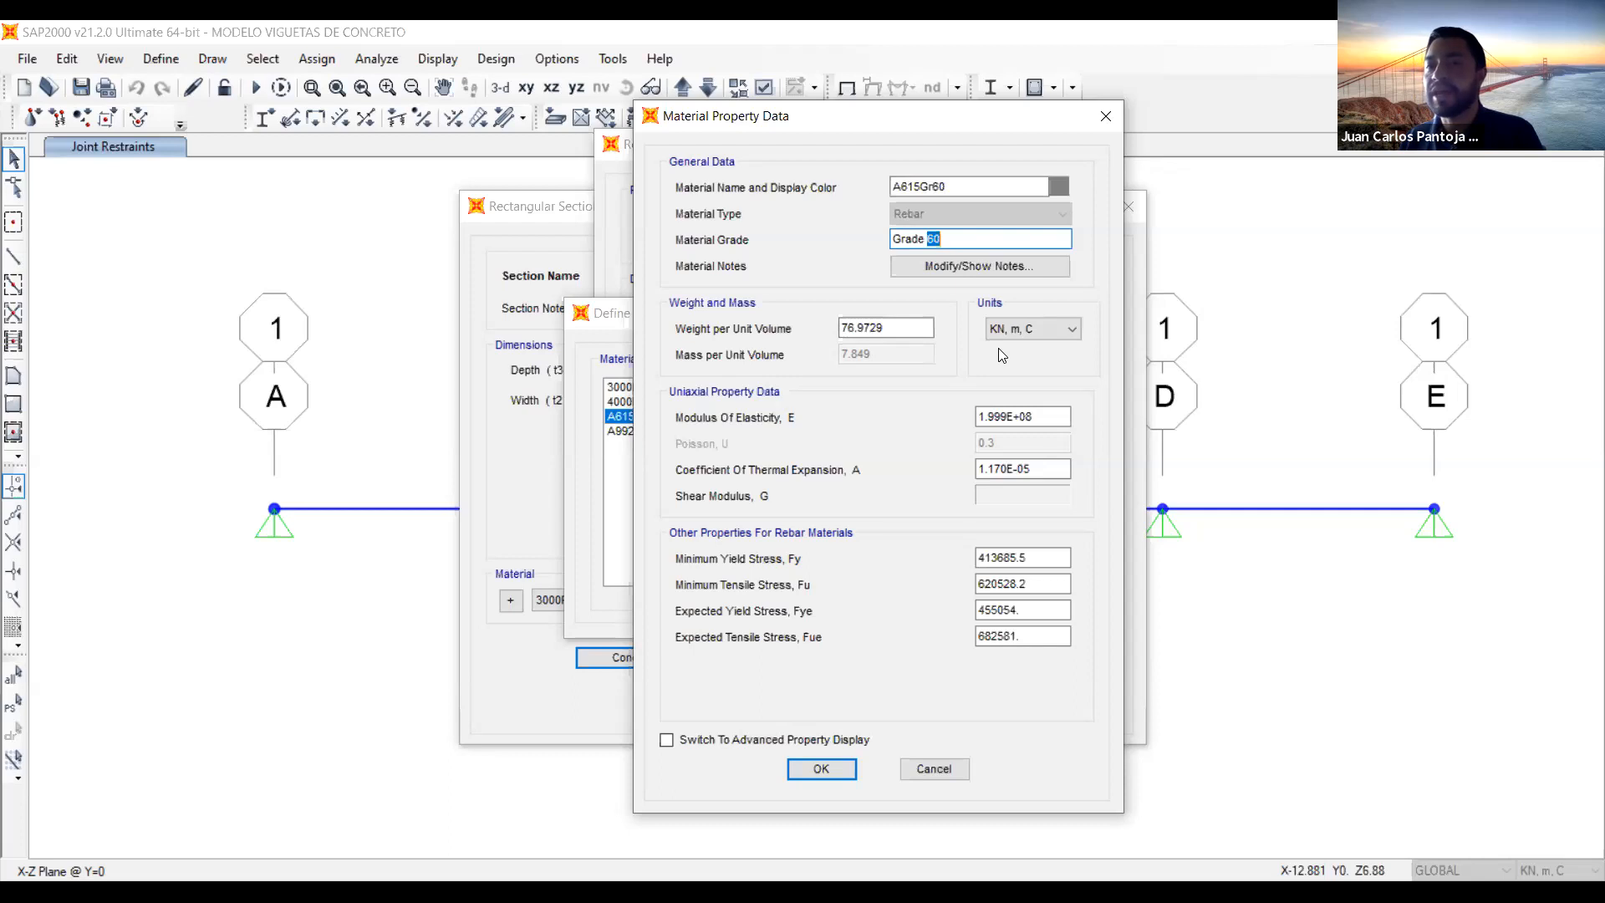
click(933, 766)
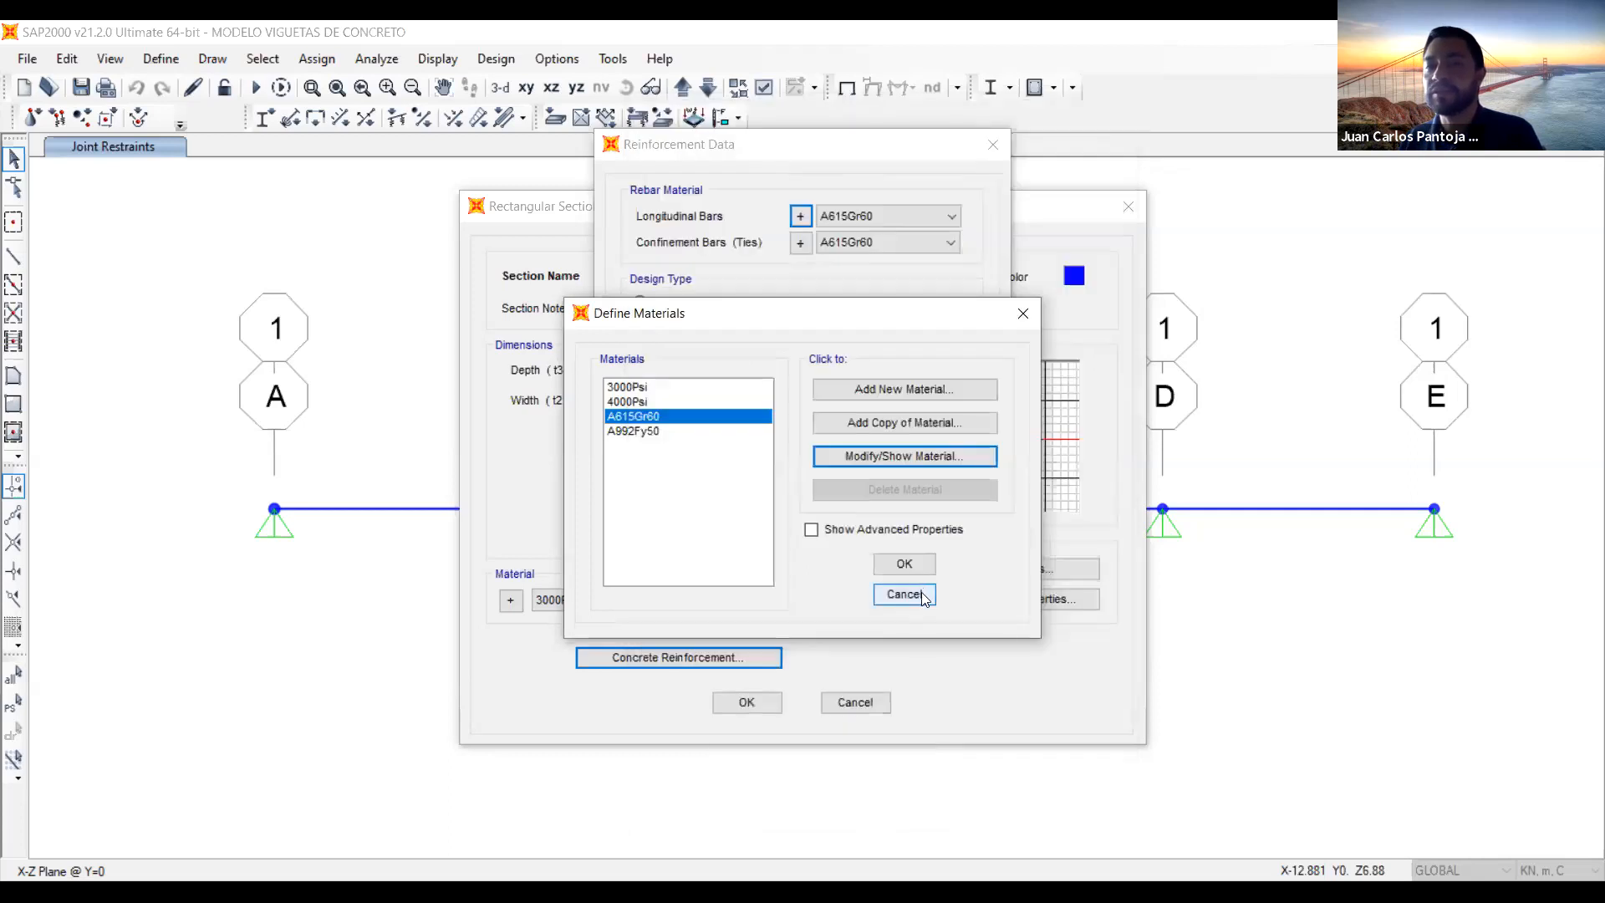
click(917, 596)
click(859, 245)
click(861, 217)
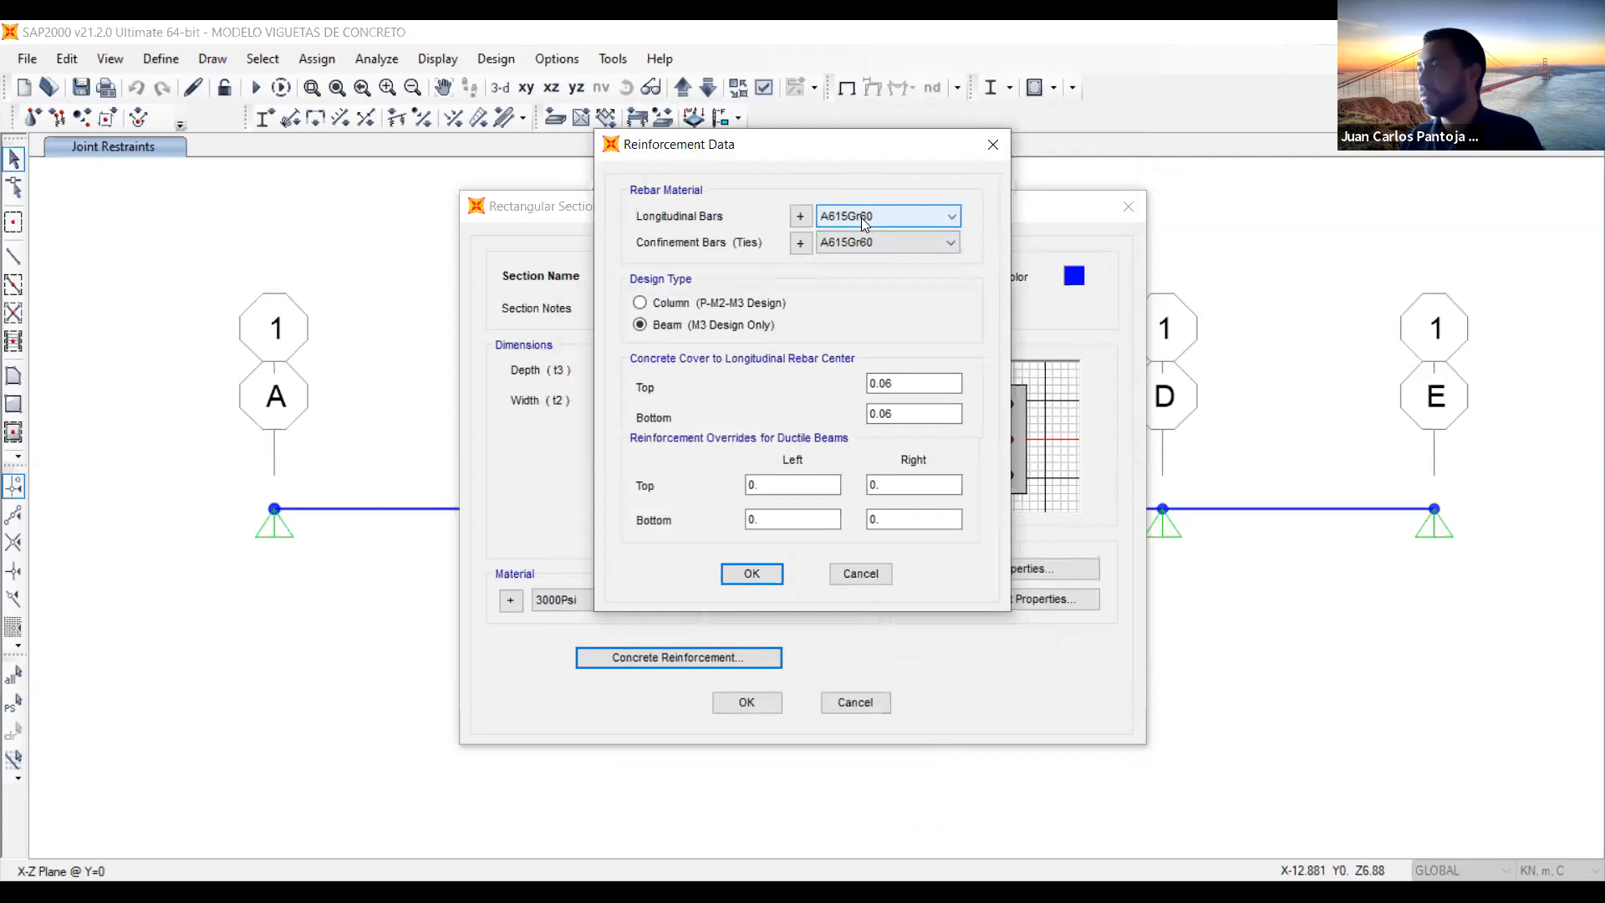
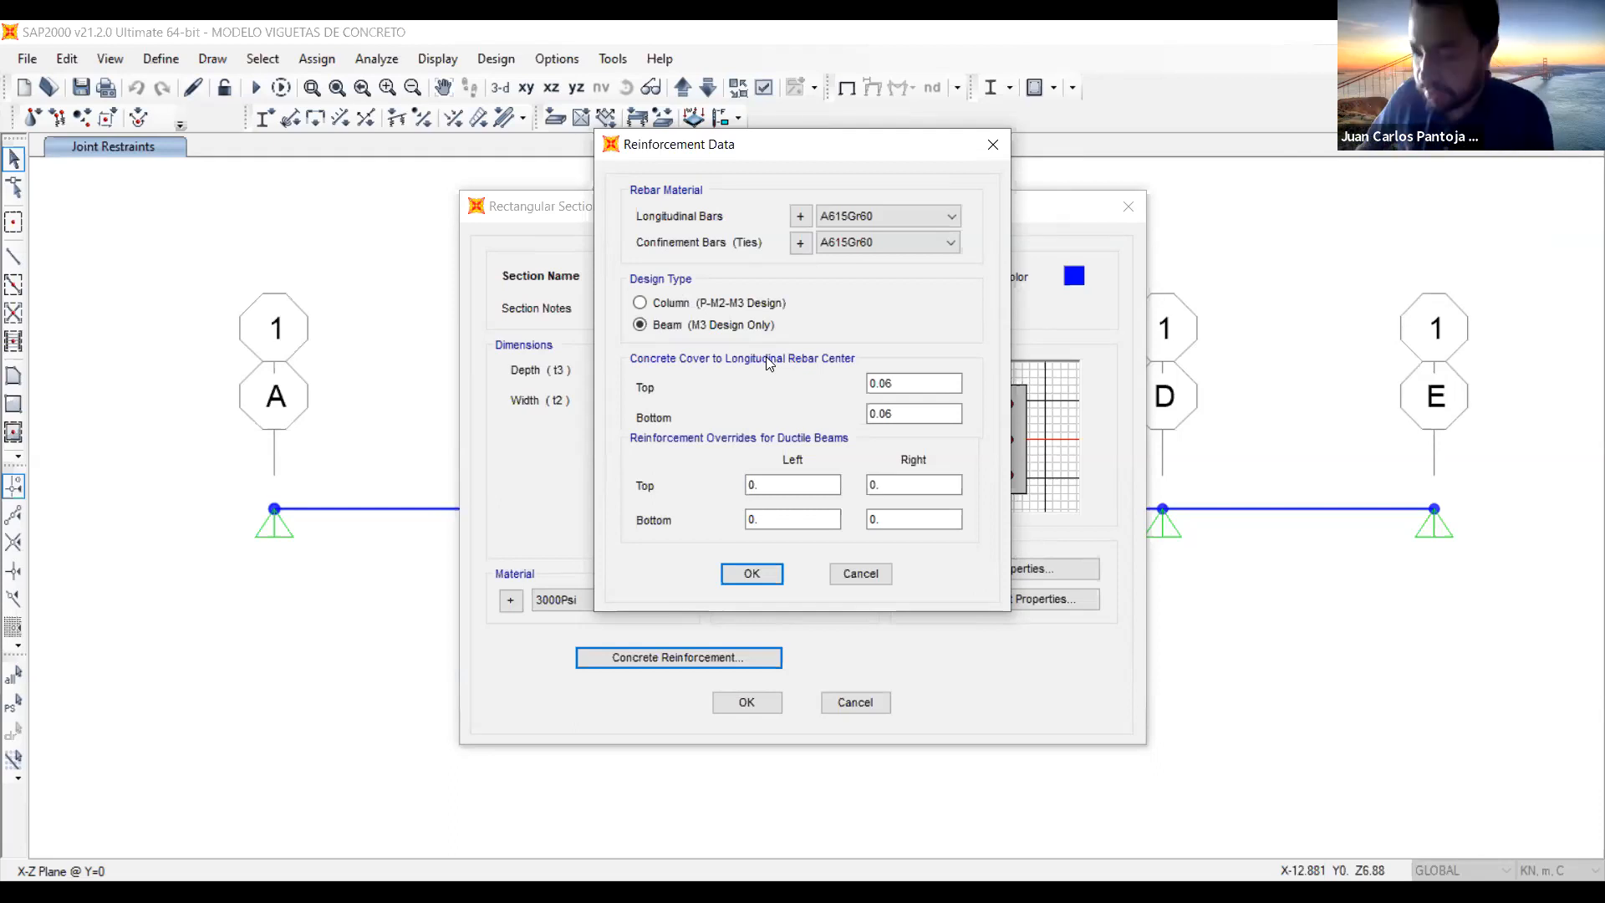
Set the top and bottom concrete cover to longitudinal rebar center to 0.04 and finish defining the VT15x40 section
click(913, 384)
key(BackSpace)
text(4)
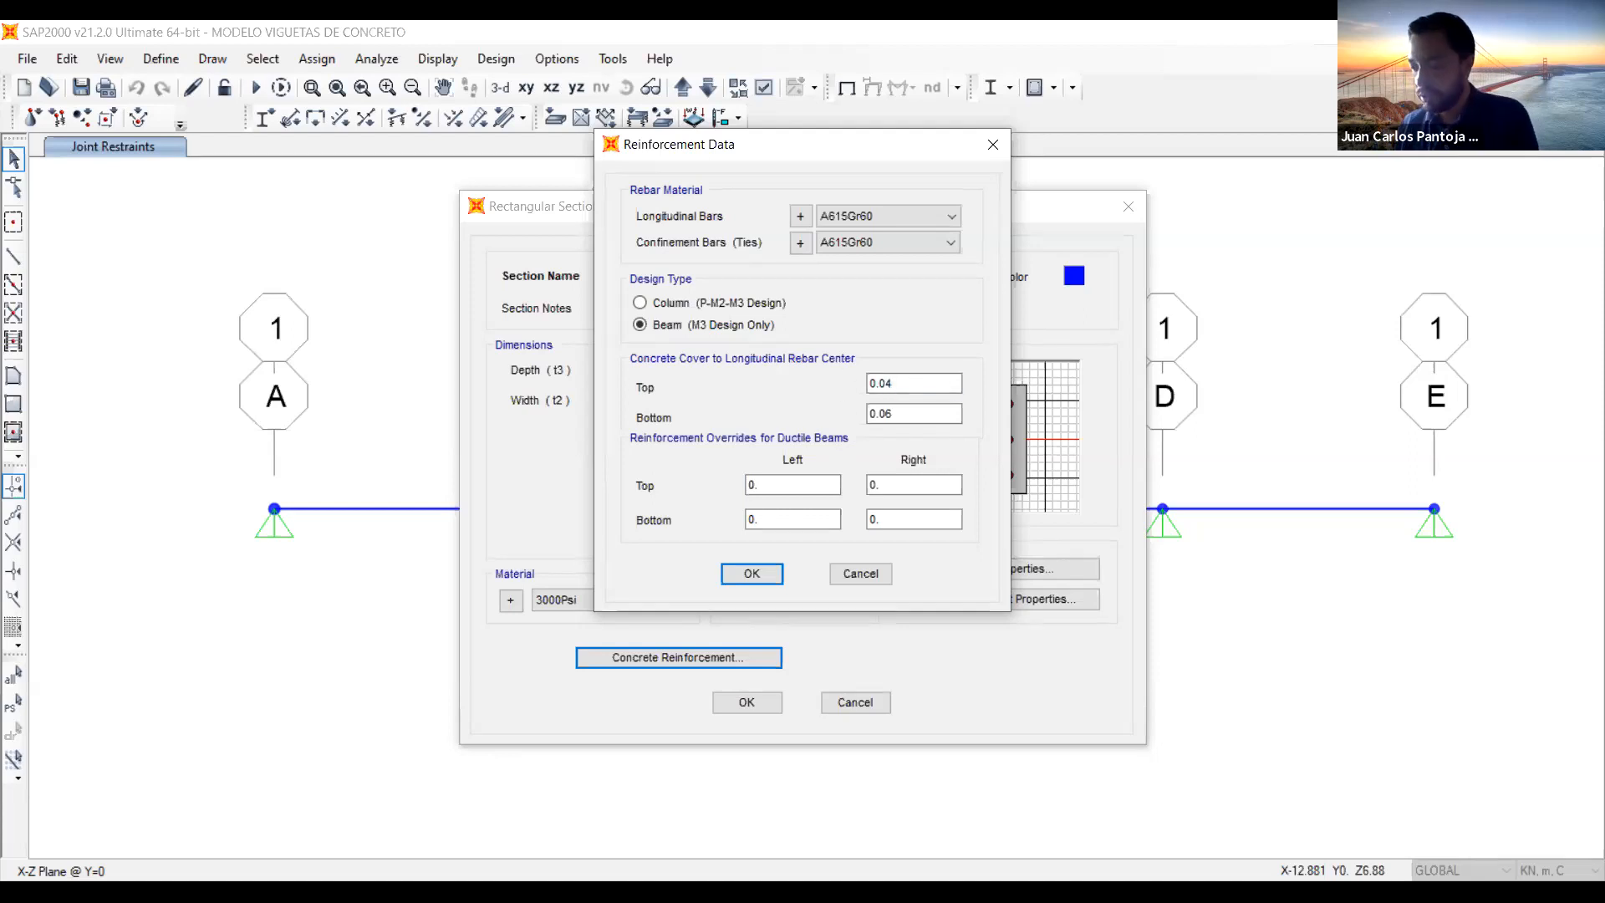
click(931, 417)
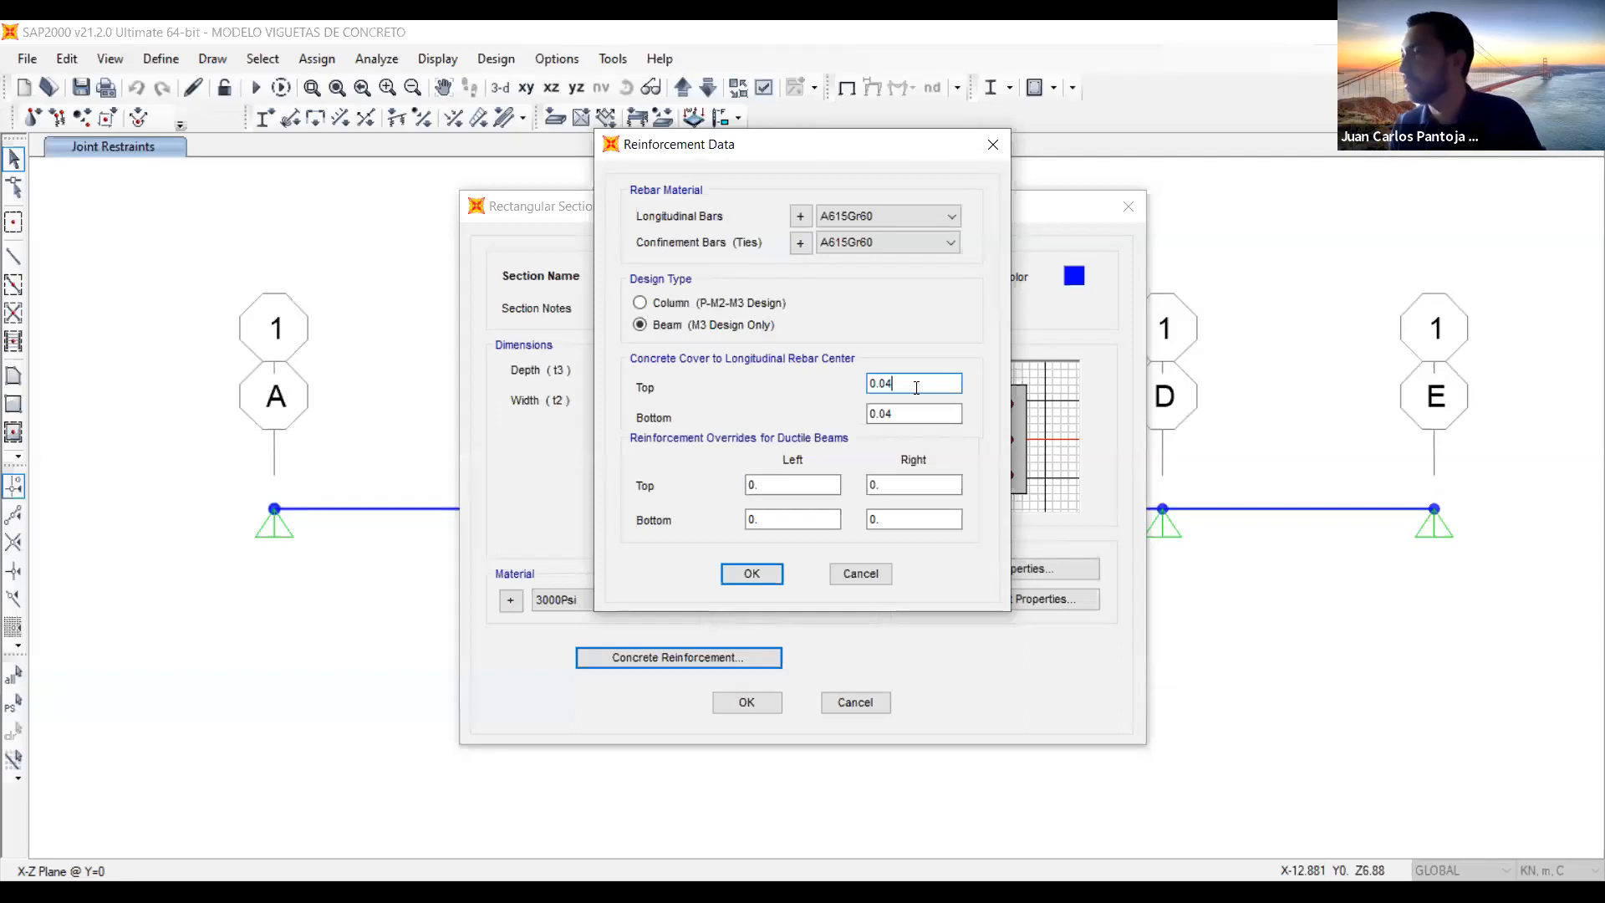
key(Tab)
key(Tab)
text(0.)
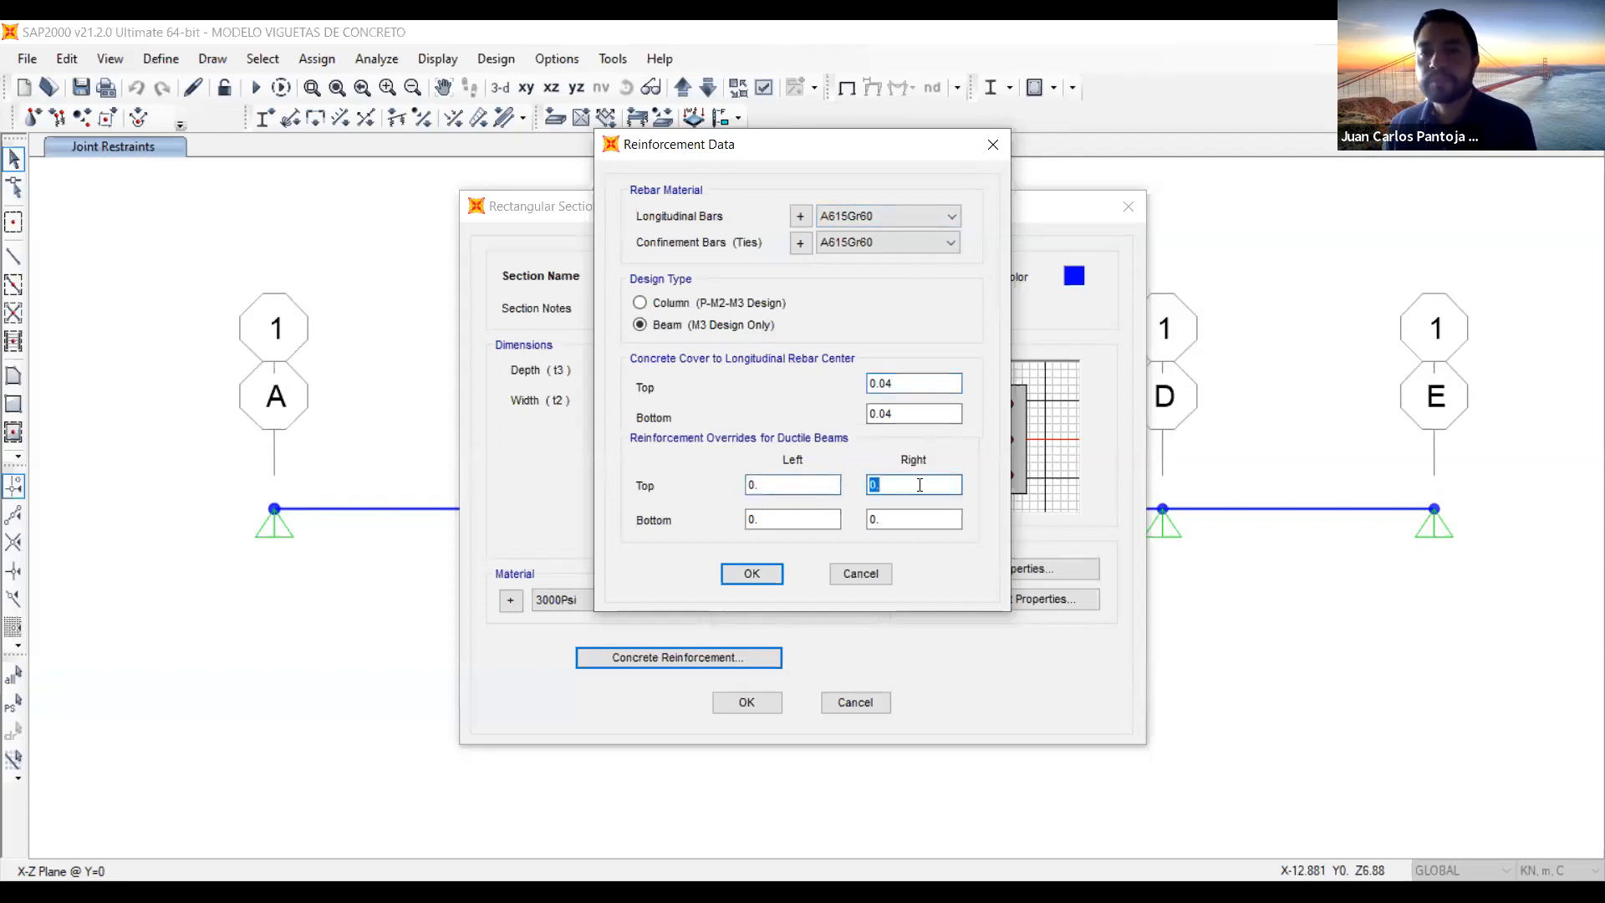
click(789, 482)
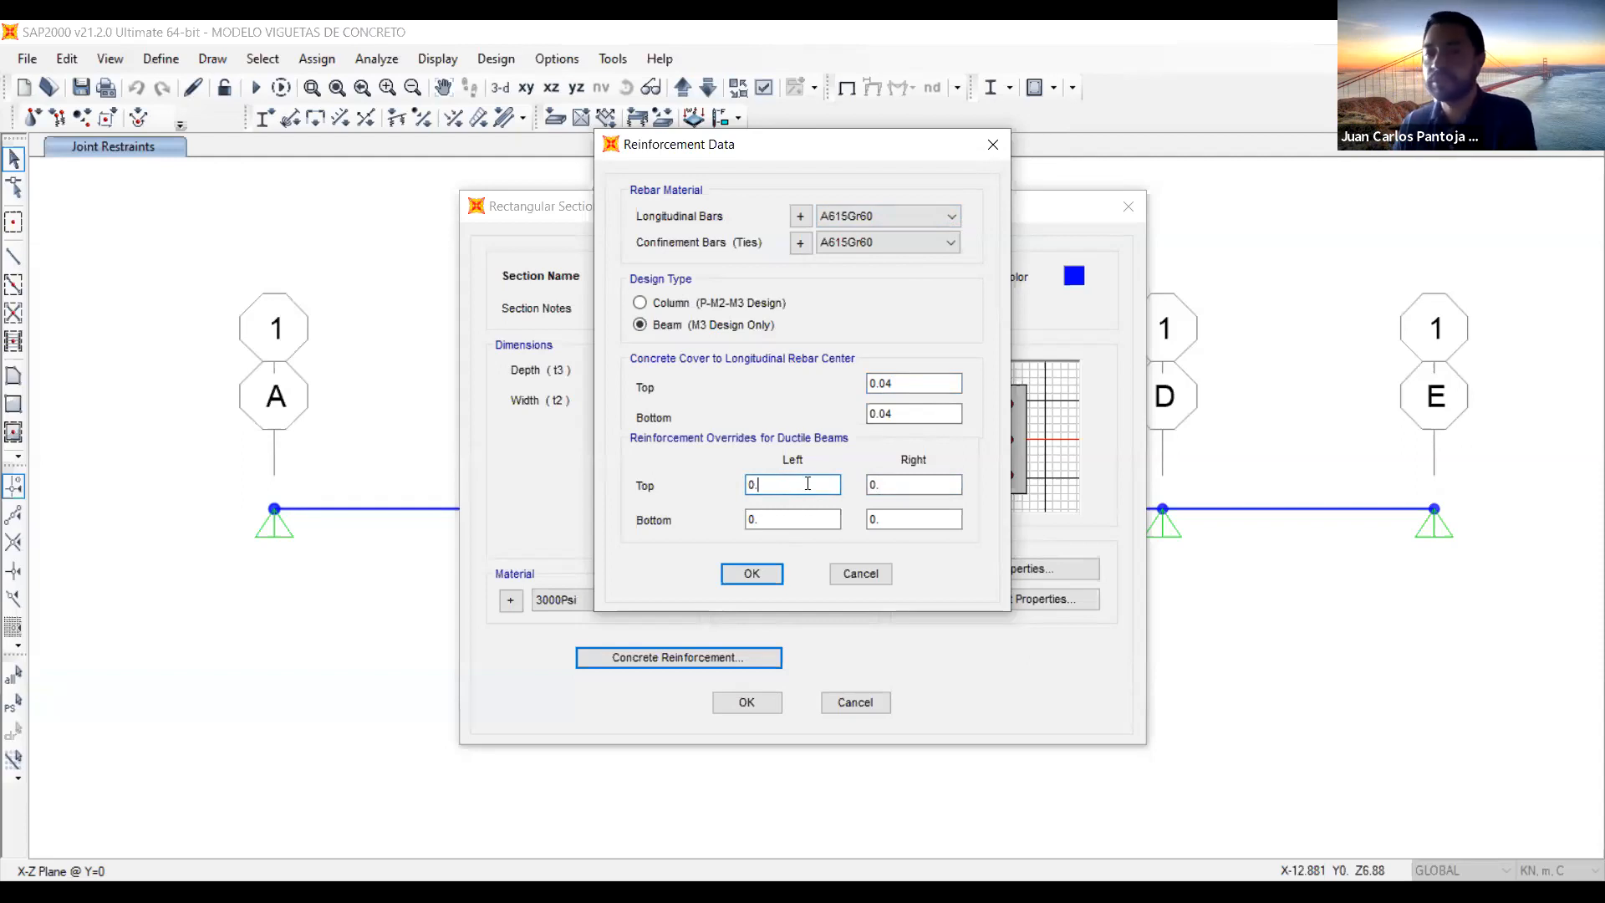
click(753, 575)
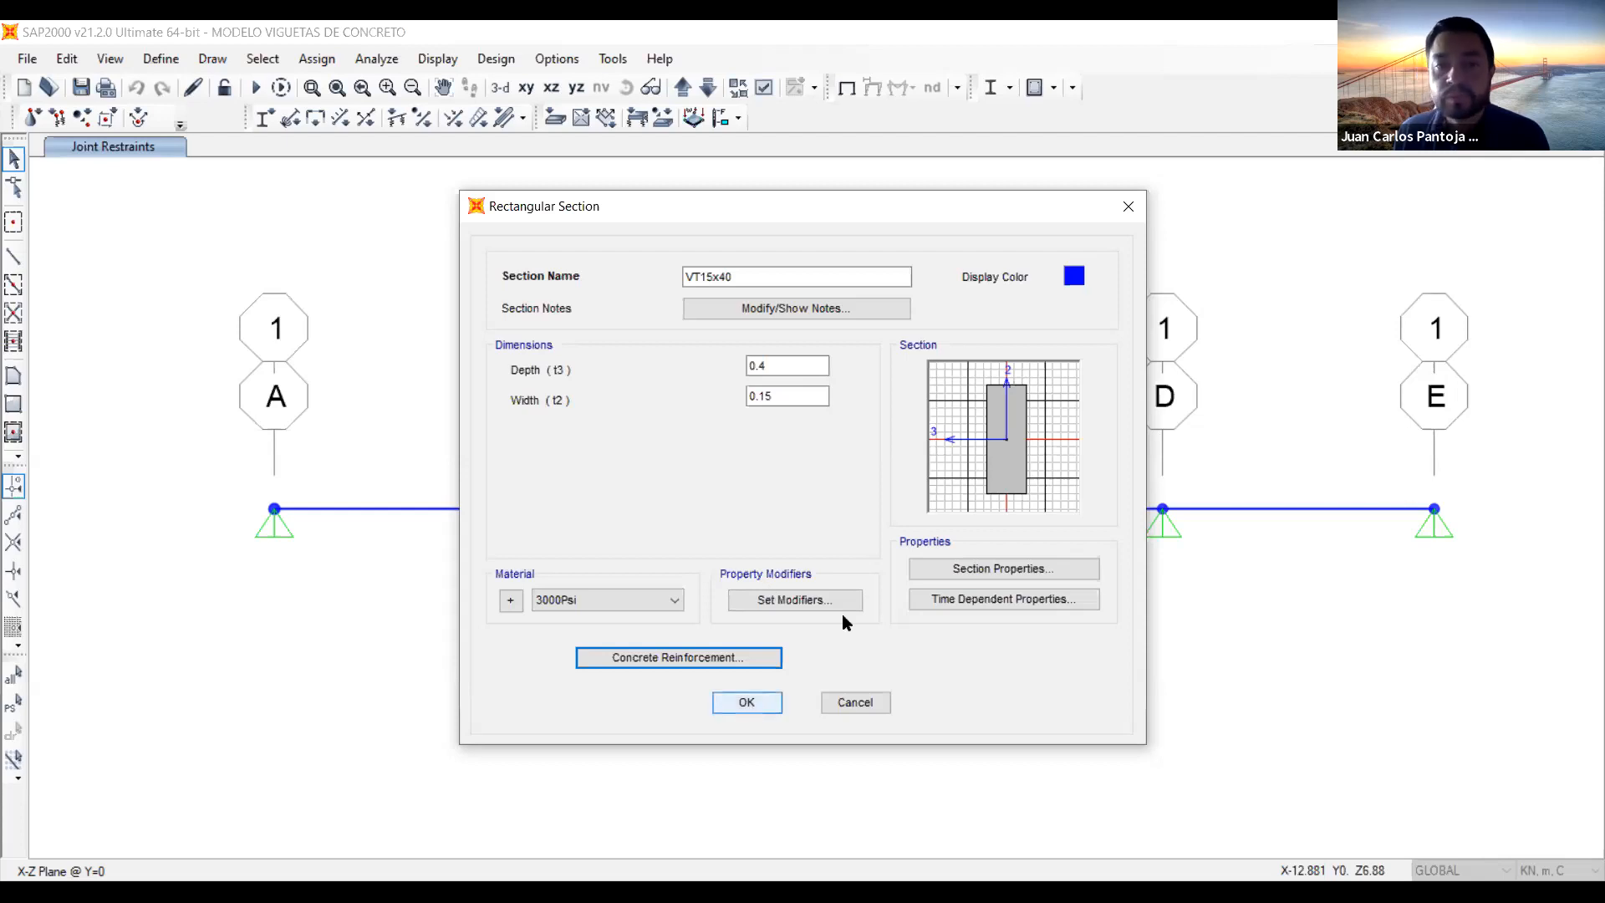
click(750, 704)
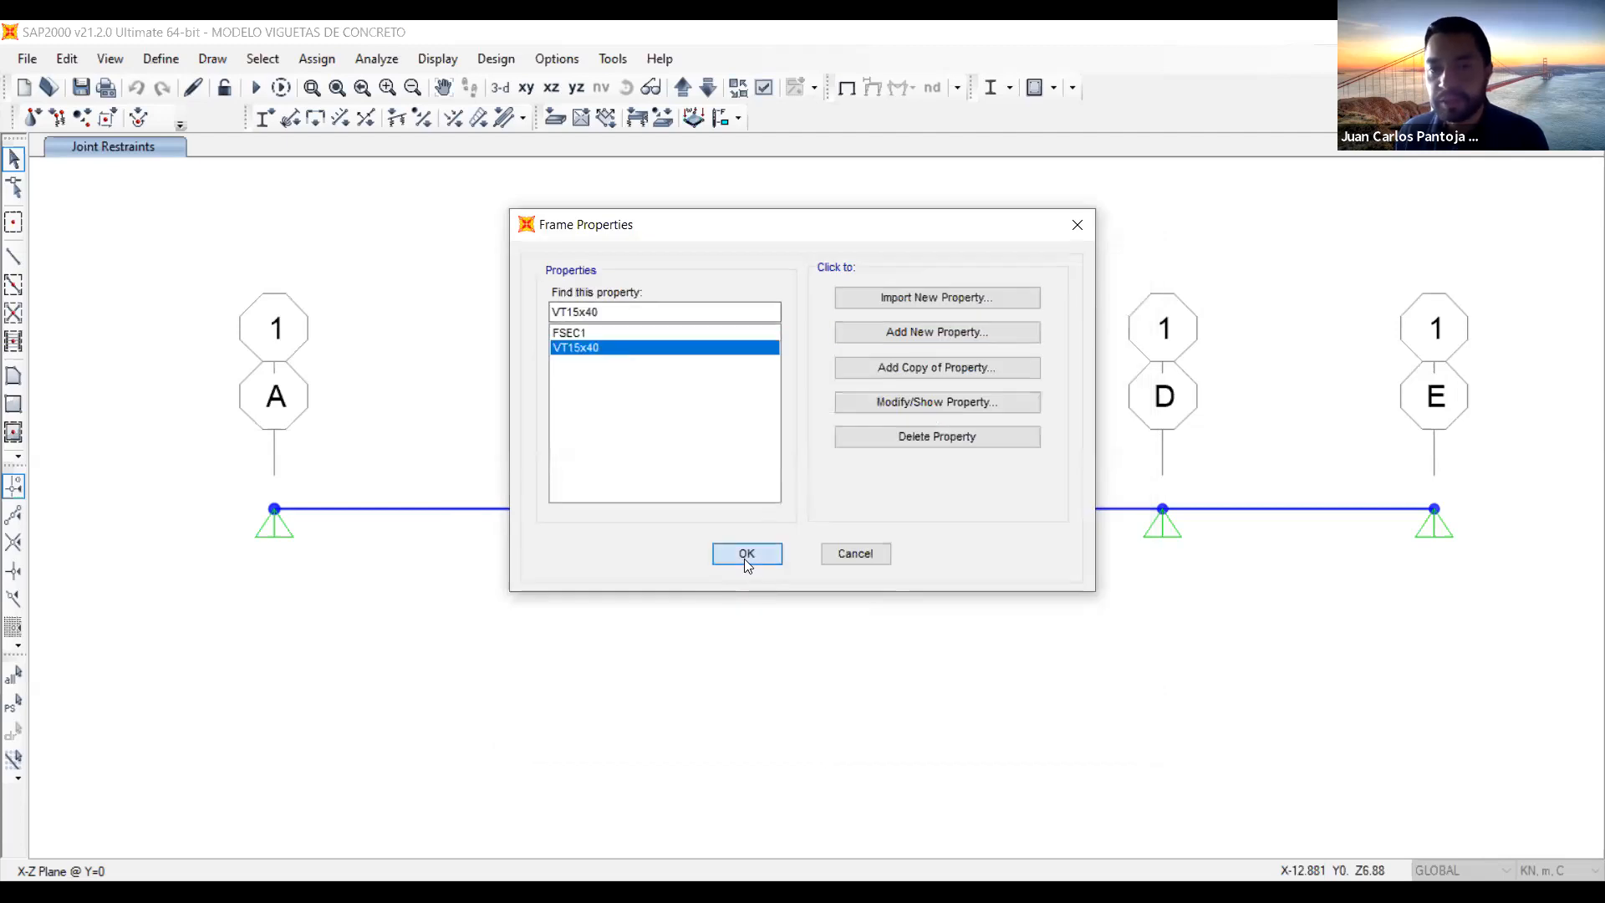
click(744, 555)
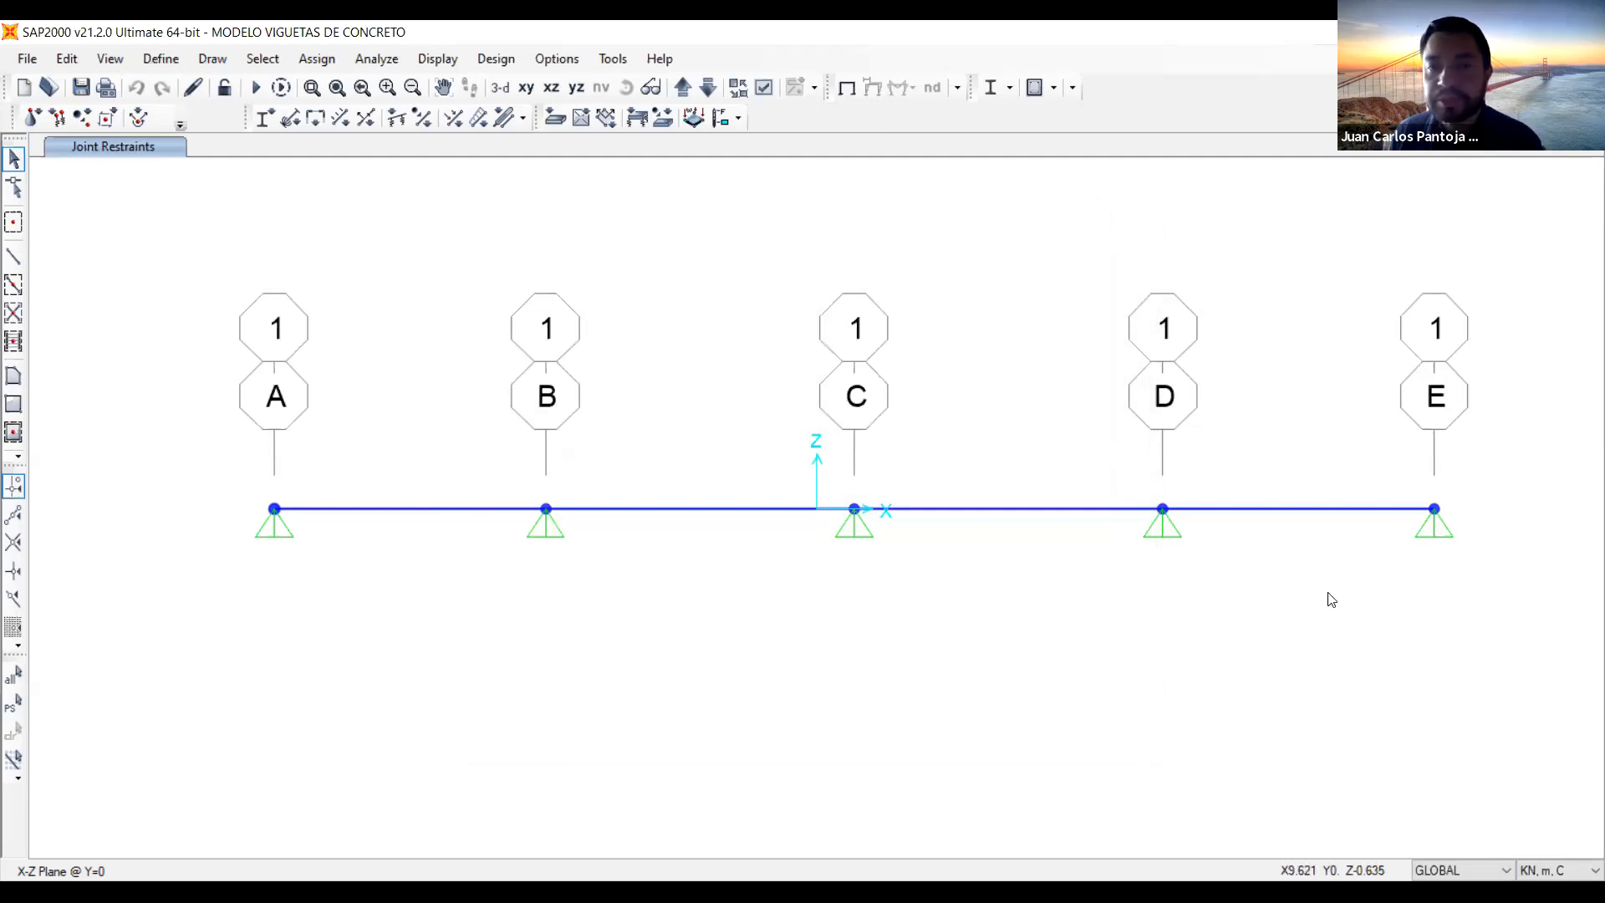
Select all four beam spans from A to E and assign the VT15x40 frame section to them
drag(1329, 602, 431, 358)
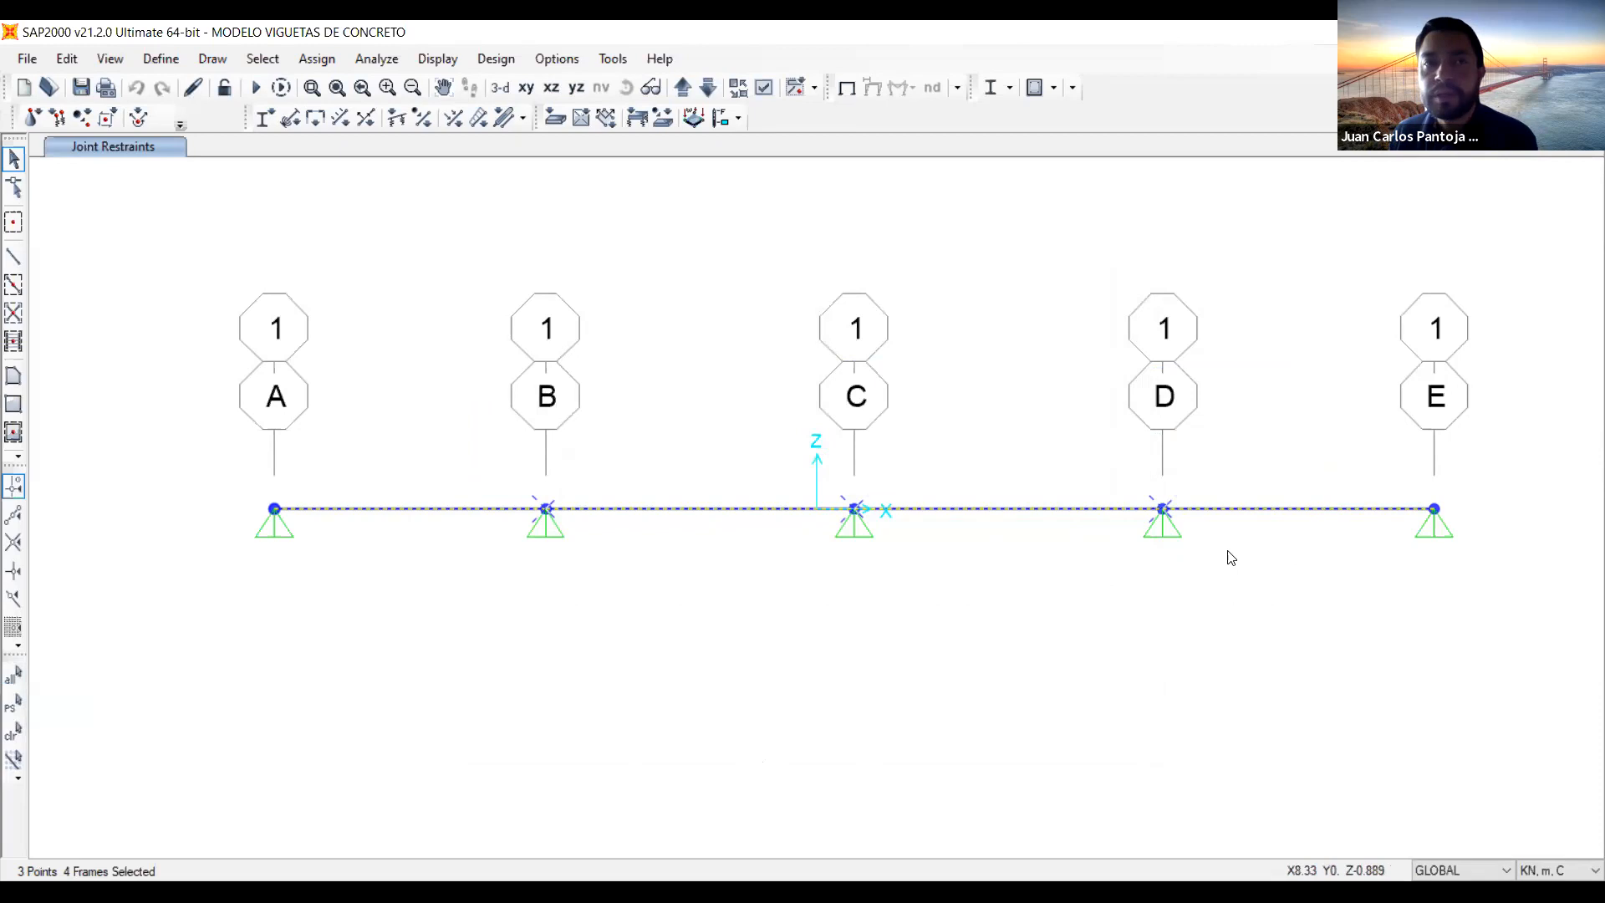
click(321, 59)
mouse_move(380, 111)
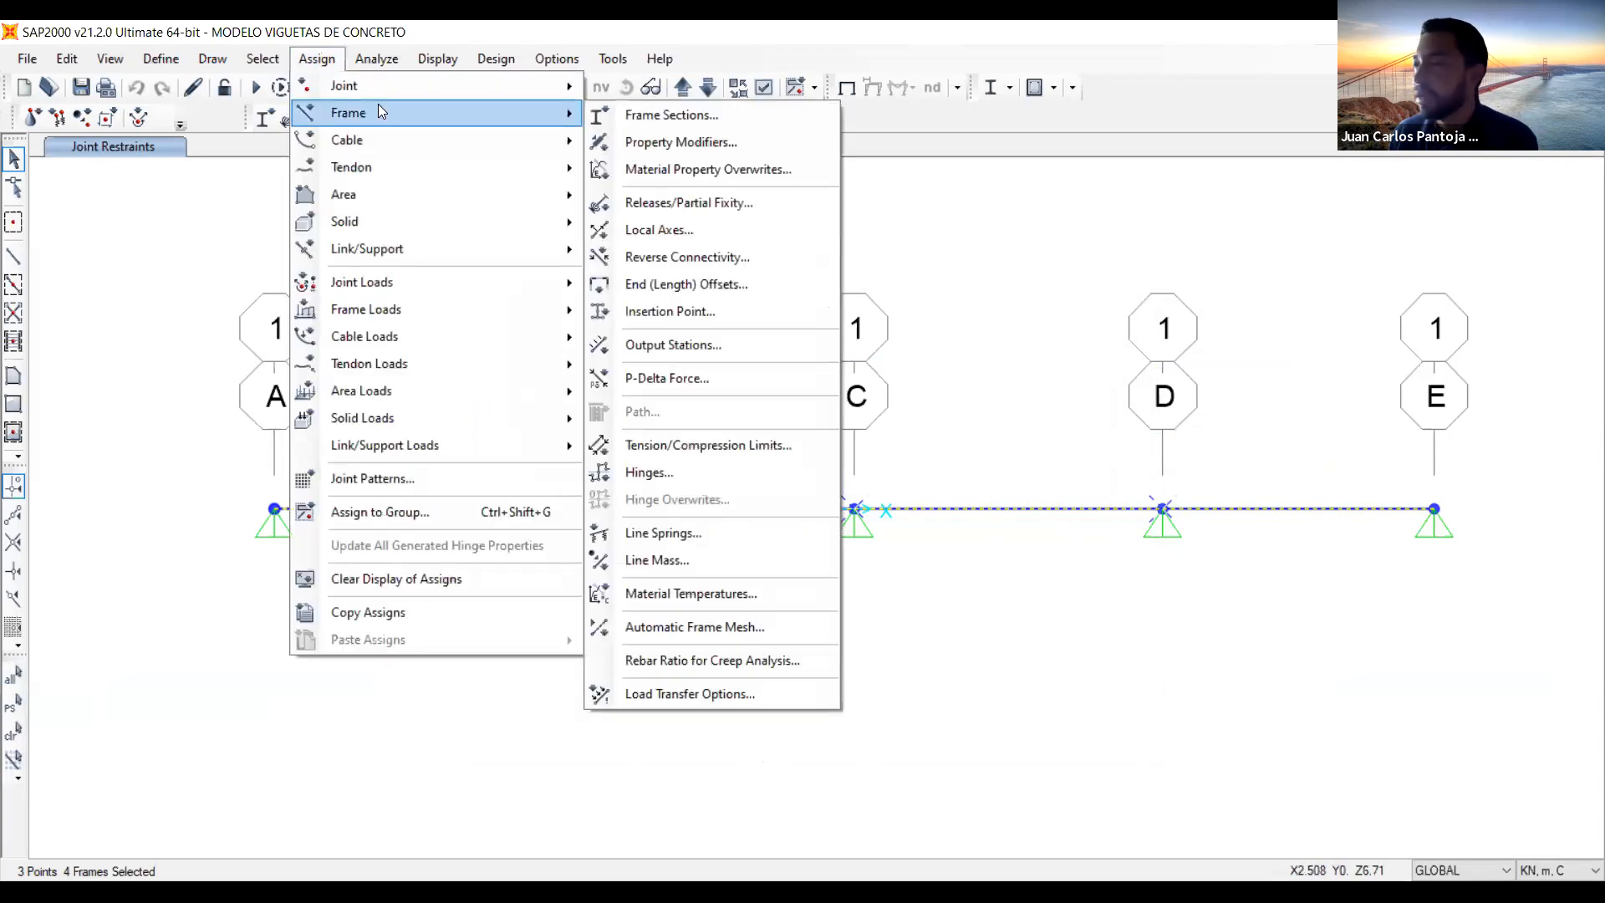
click(627, 120)
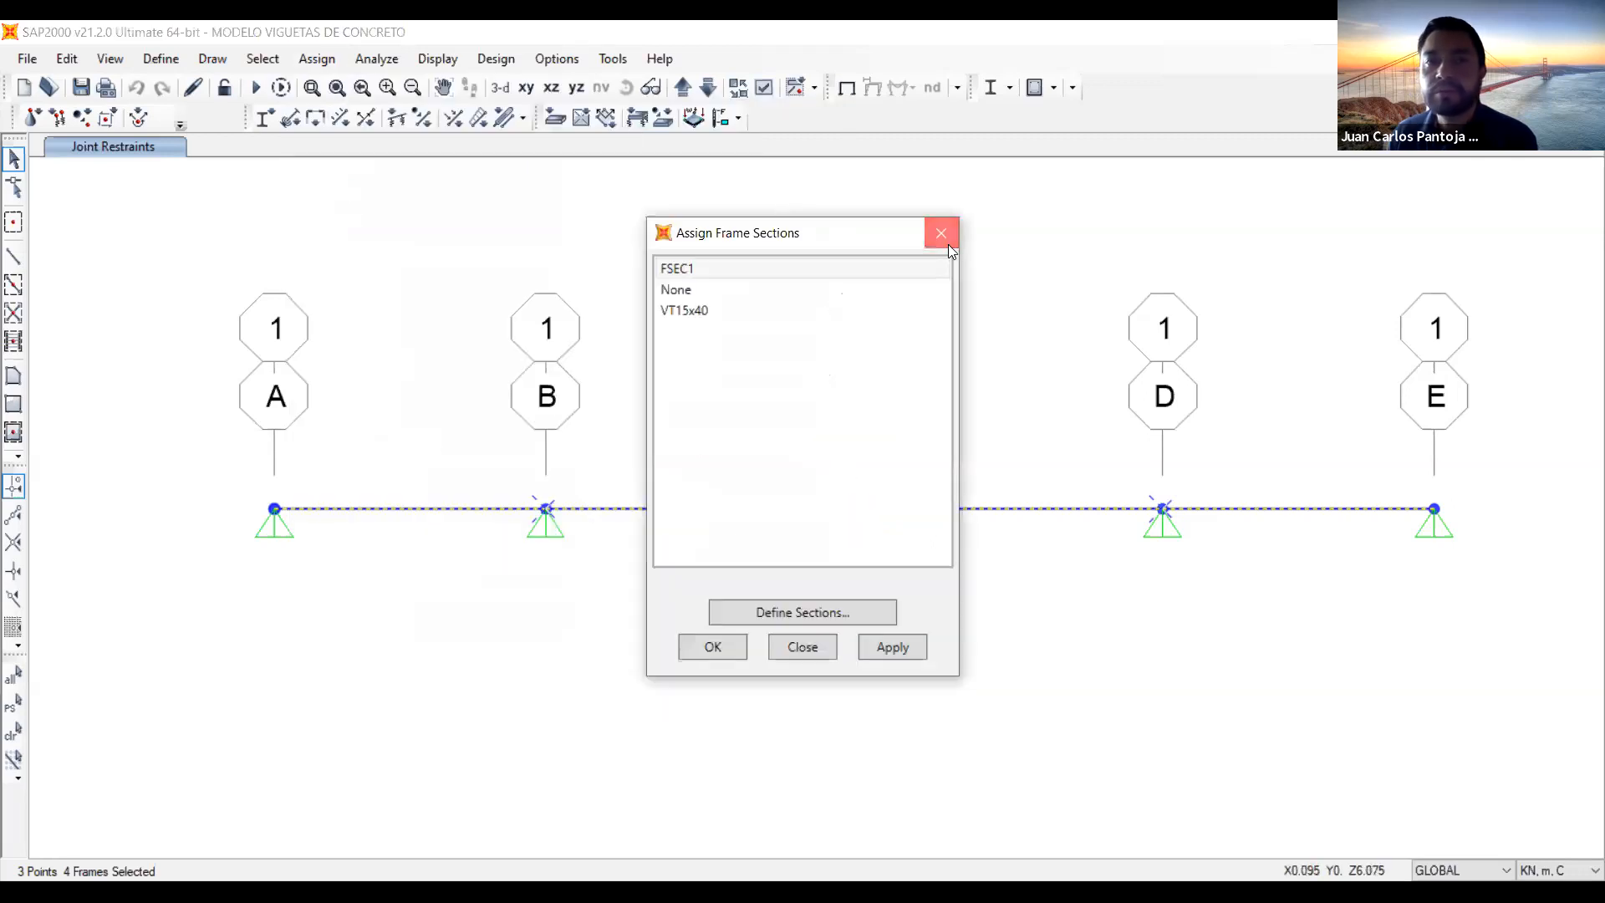
click(948, 244)
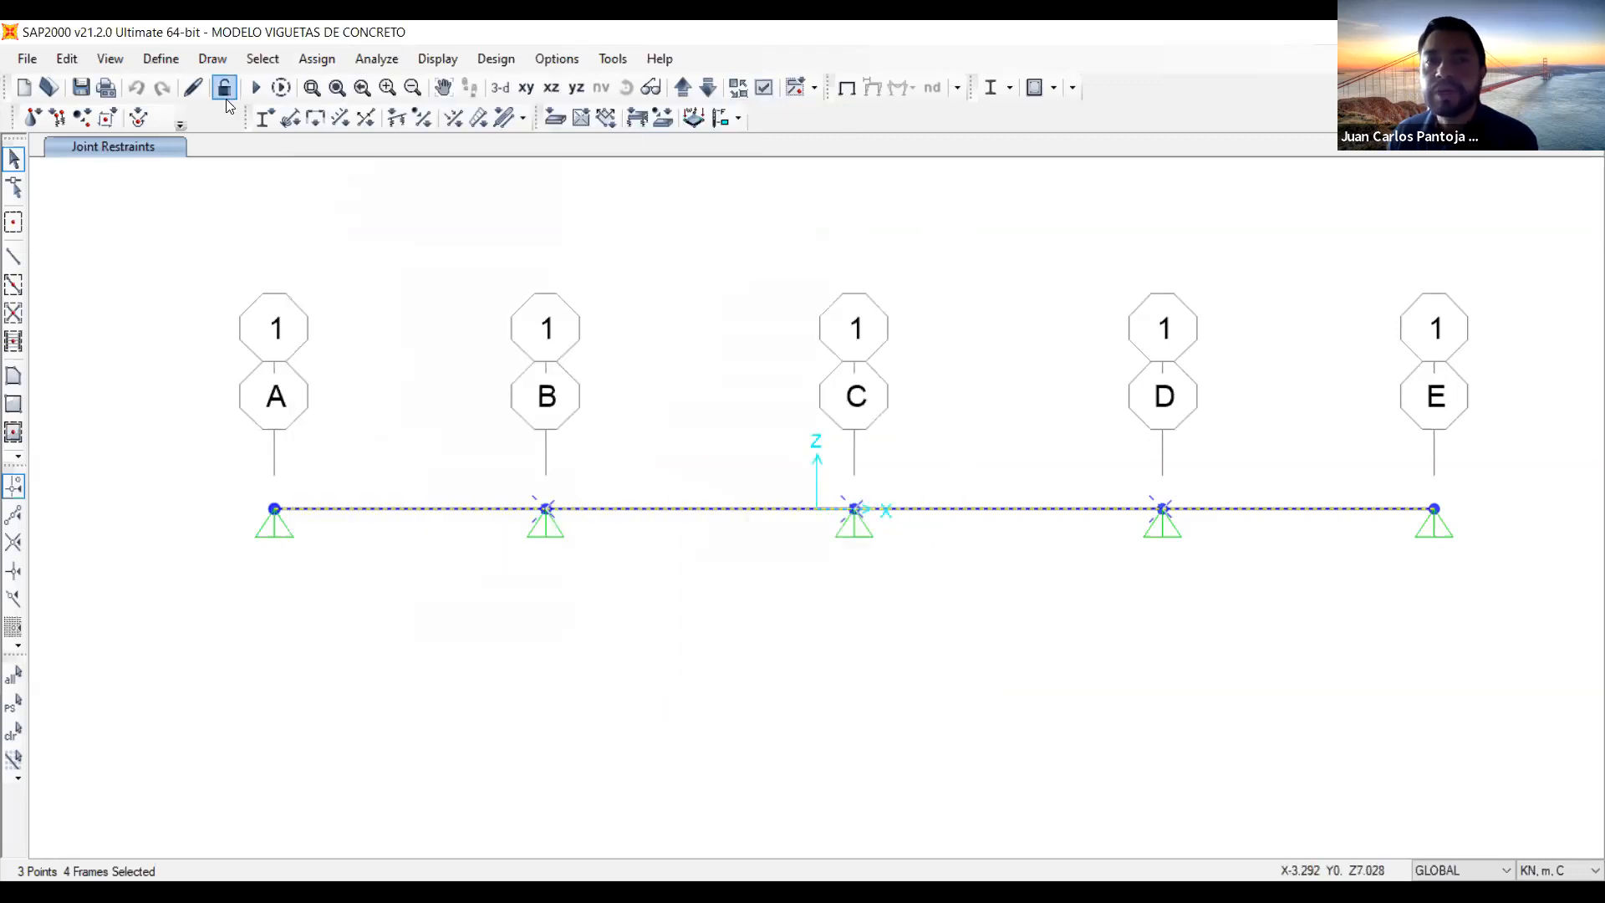
click(266, 119)
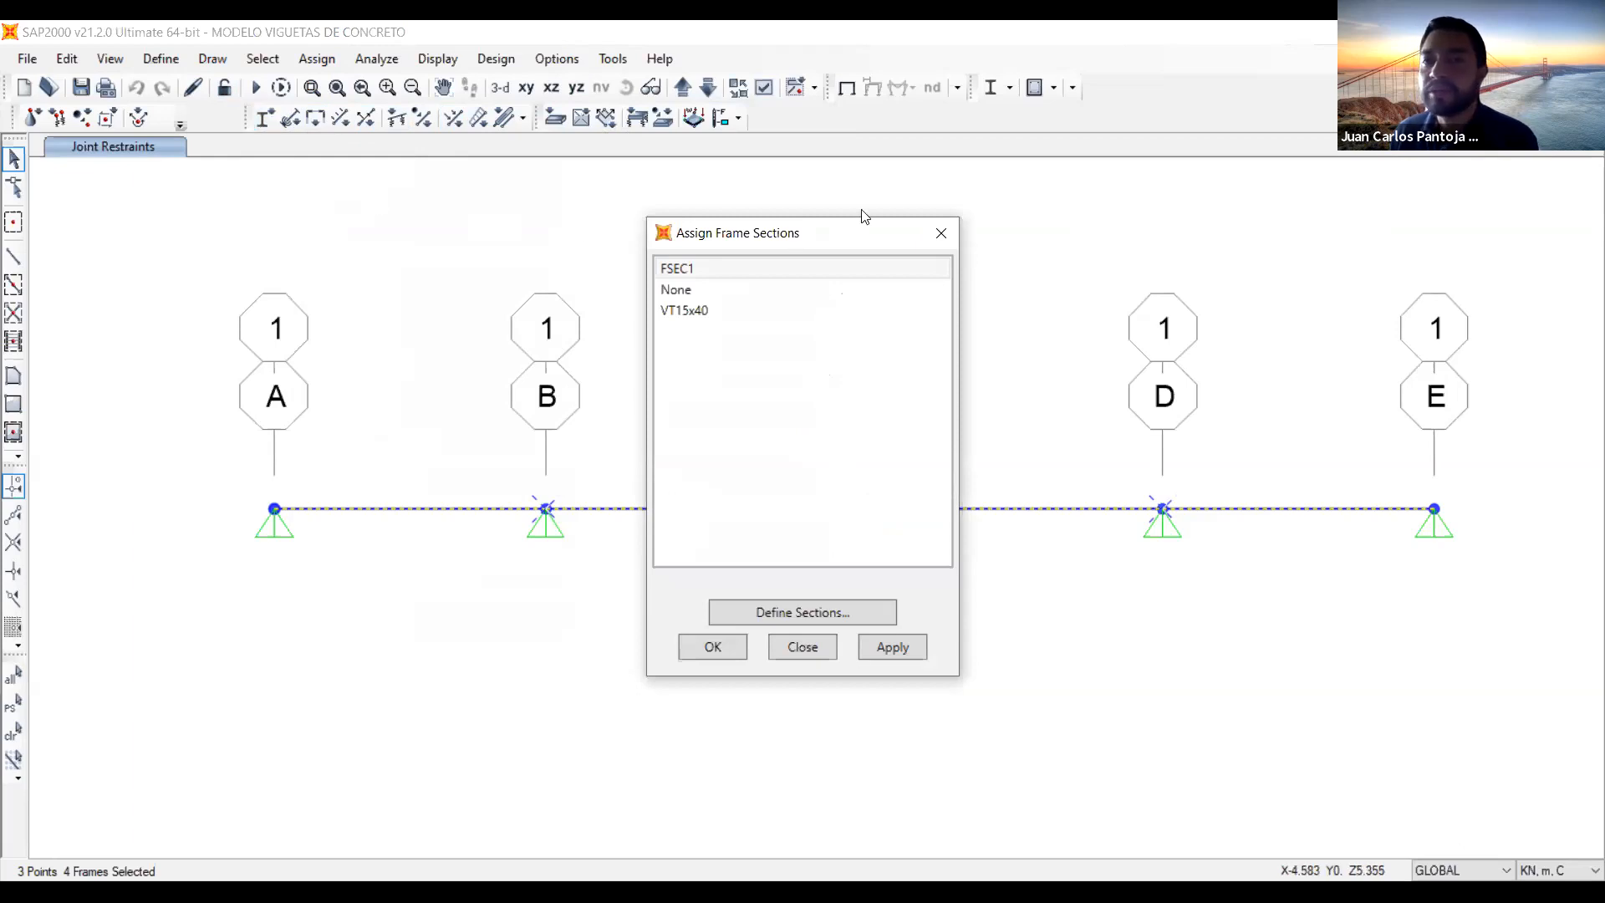
drag(864, 216, 1320, 206)
click(1159, 301)
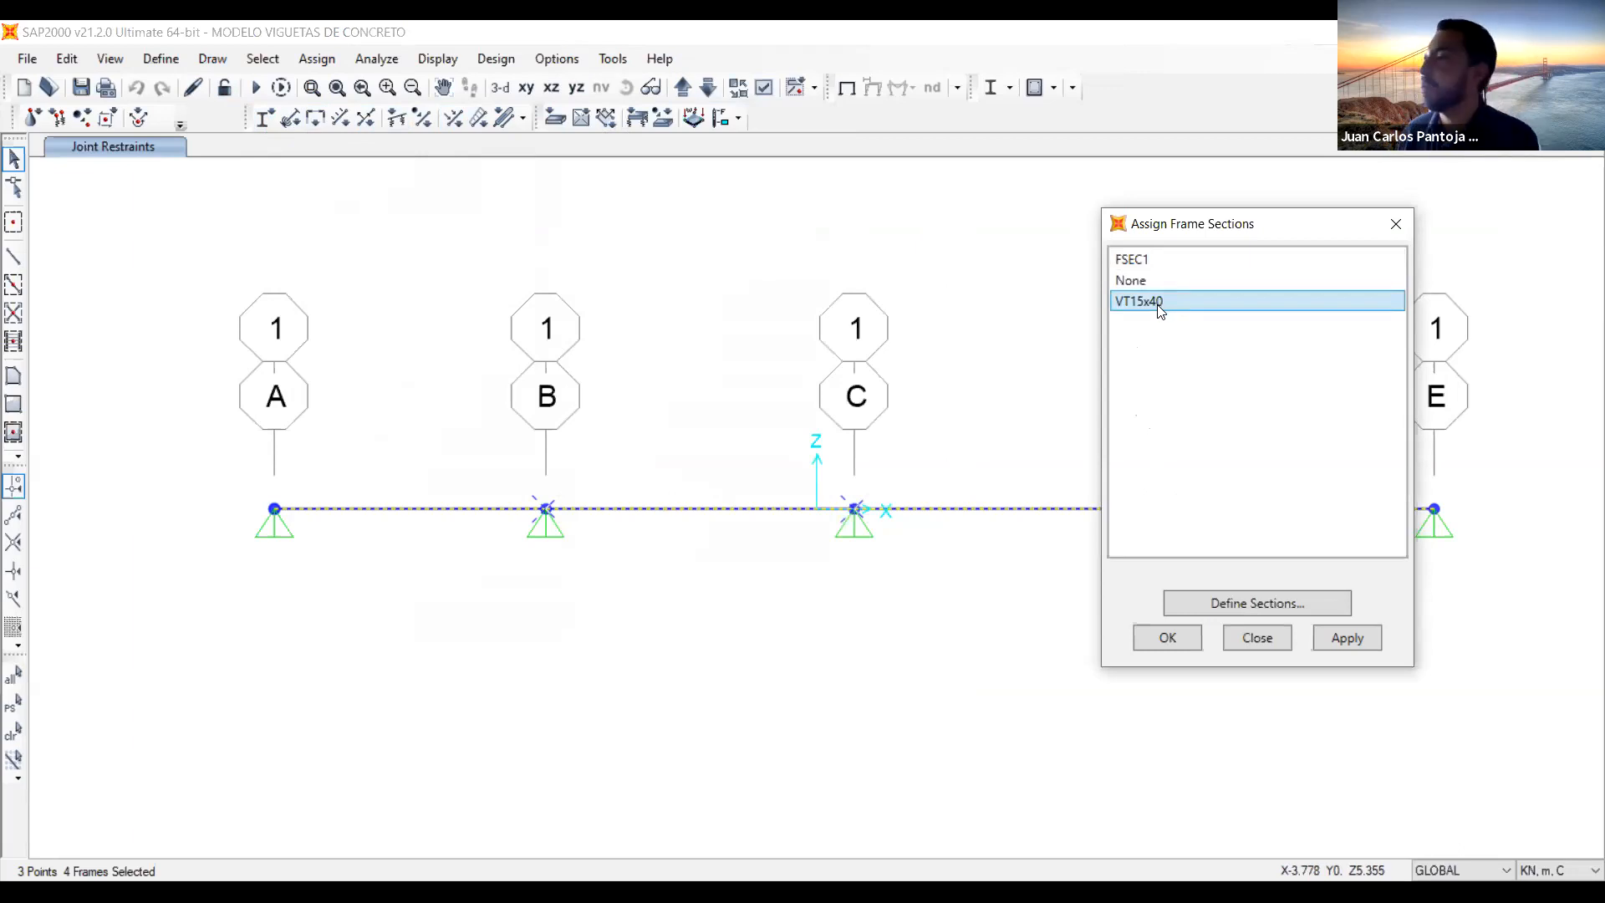
click(1258, 605)
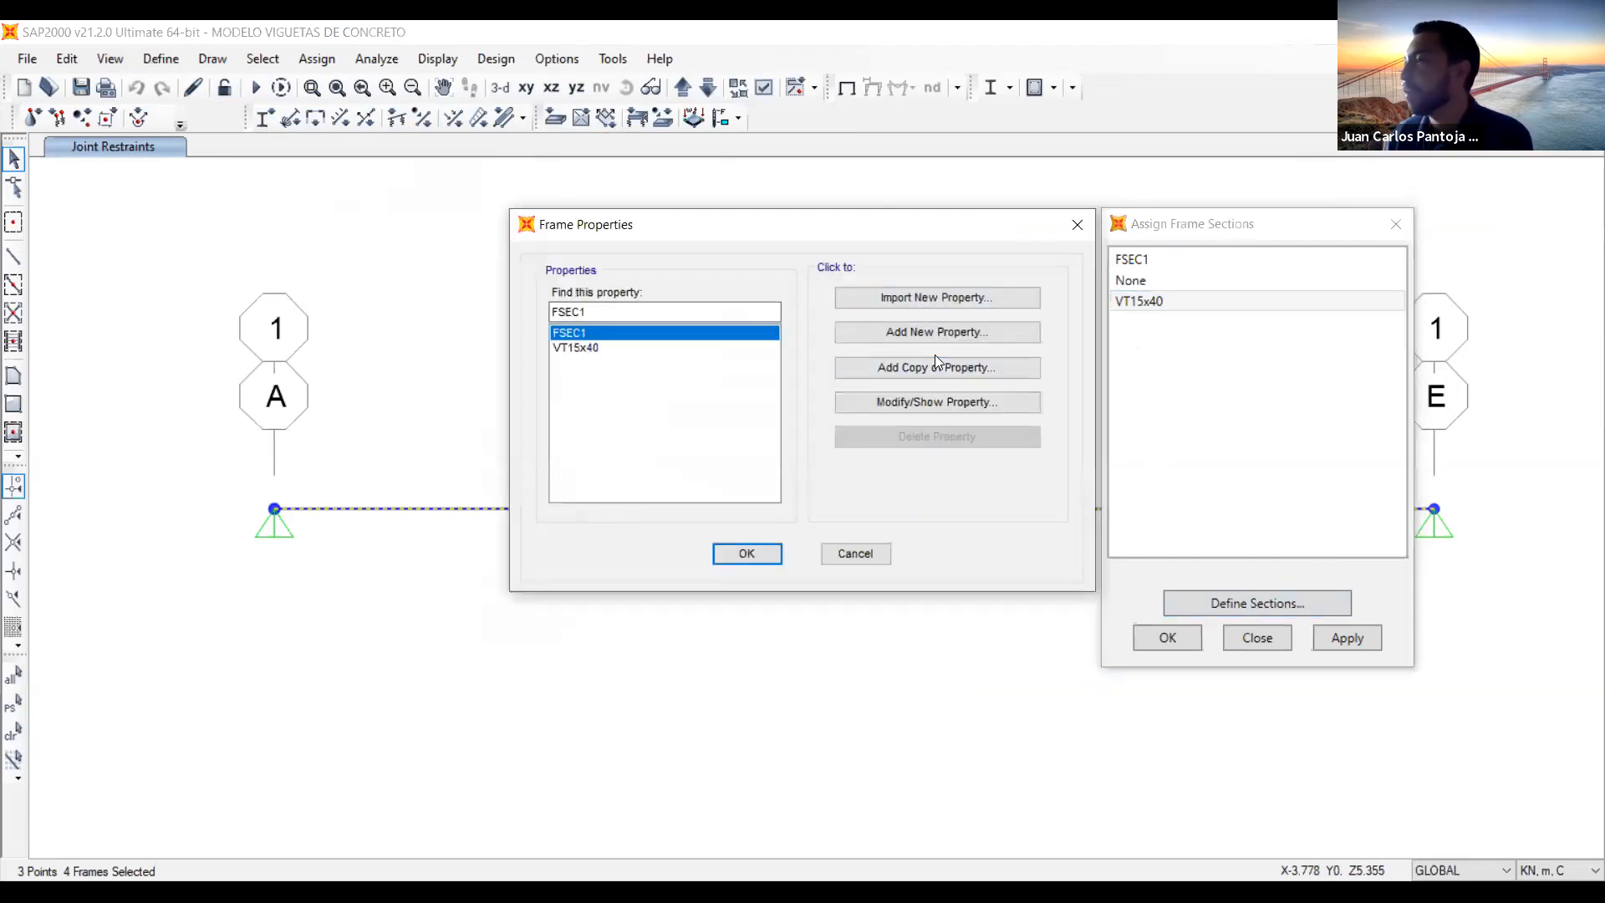
click(1077, 226)
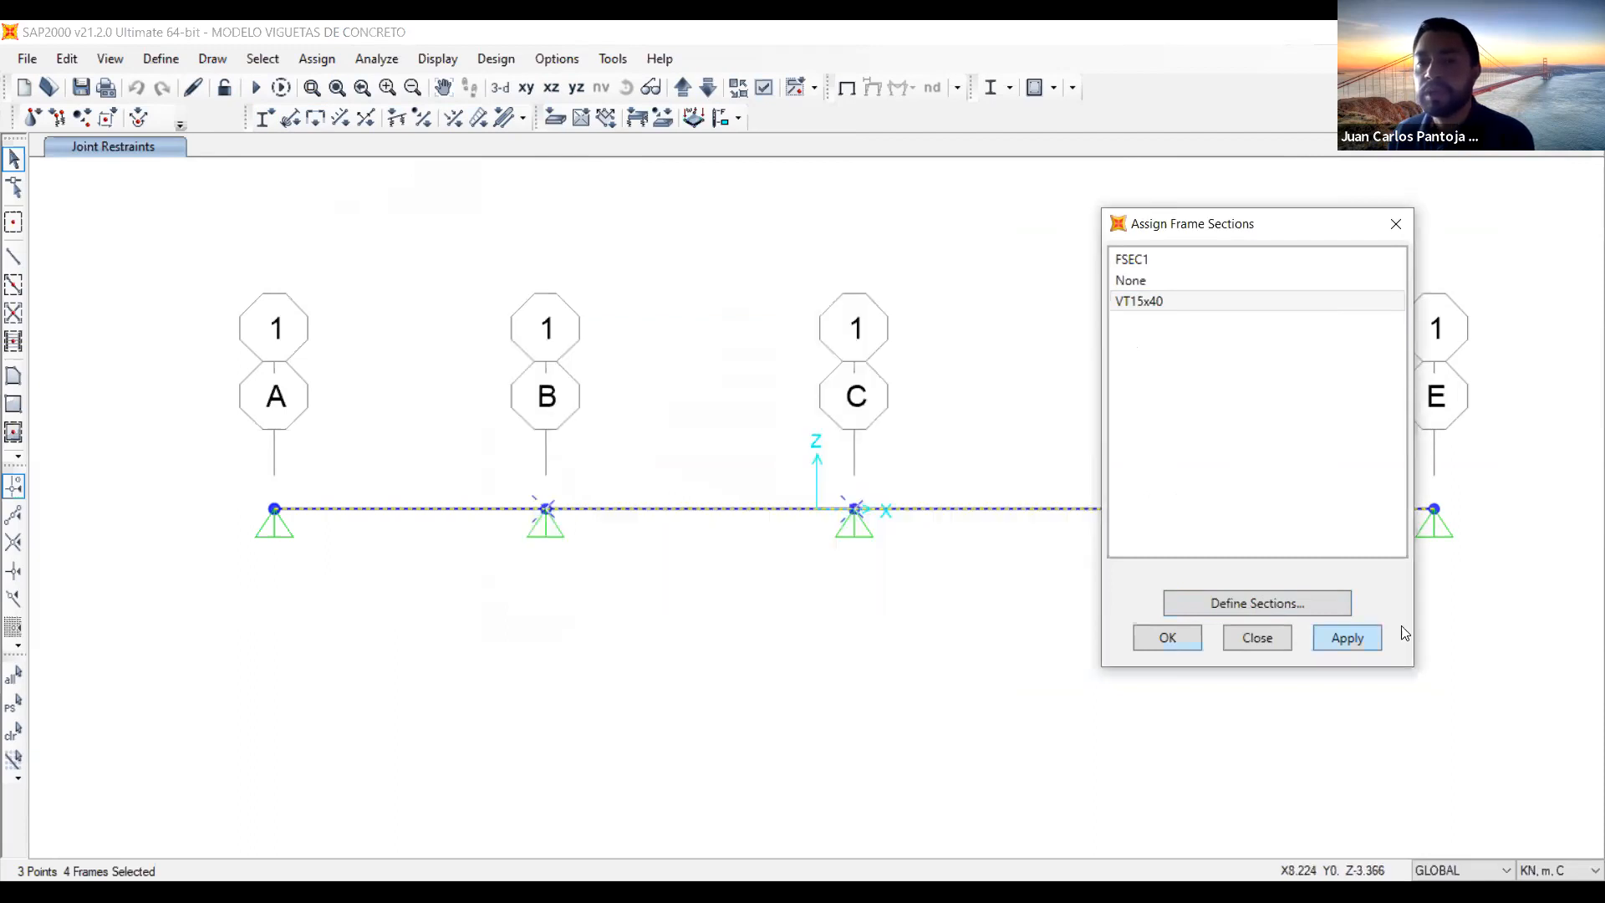
click(1348, 638)
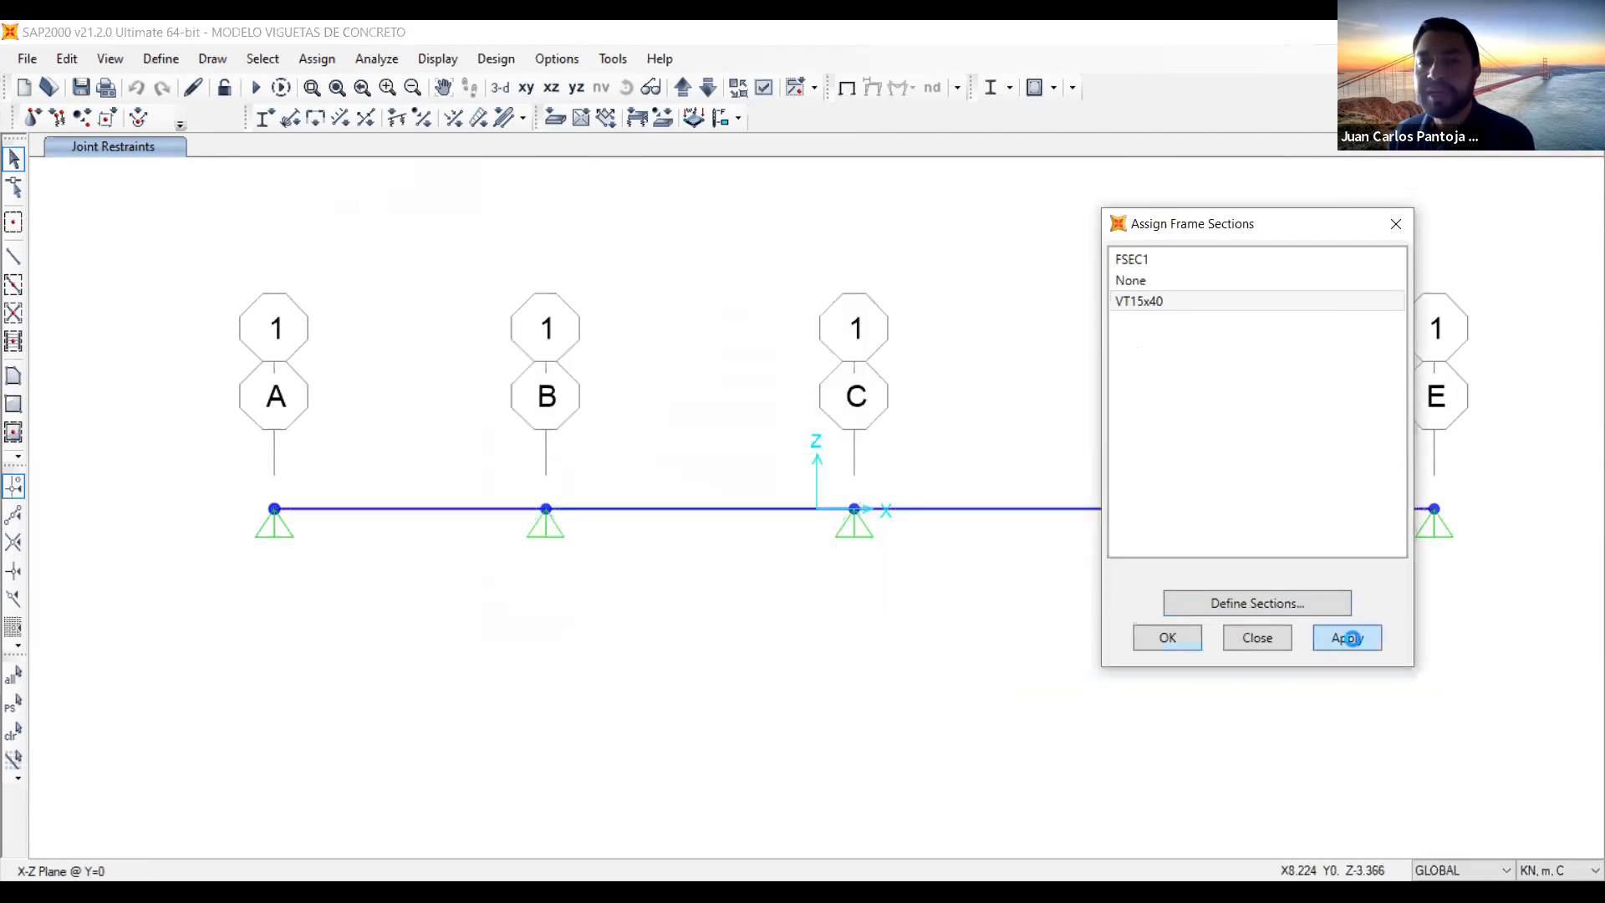
click(1169, 642)
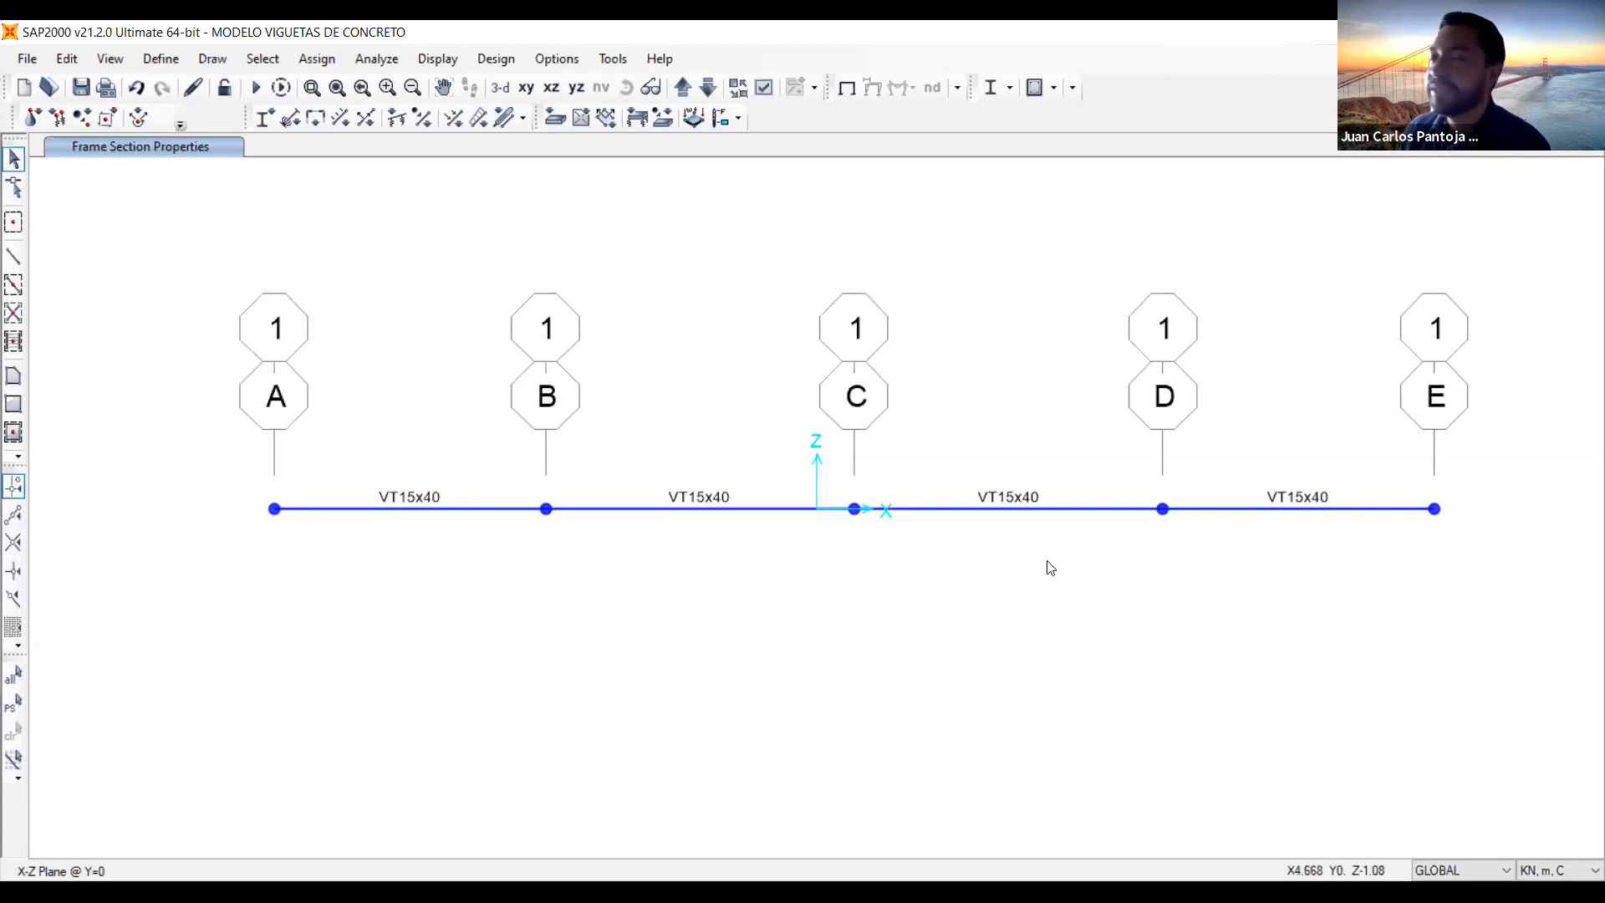
Clear the section labels by returning to the undeformed shape, and display the joint restraints again
click(859, 93)
click(856, 92)
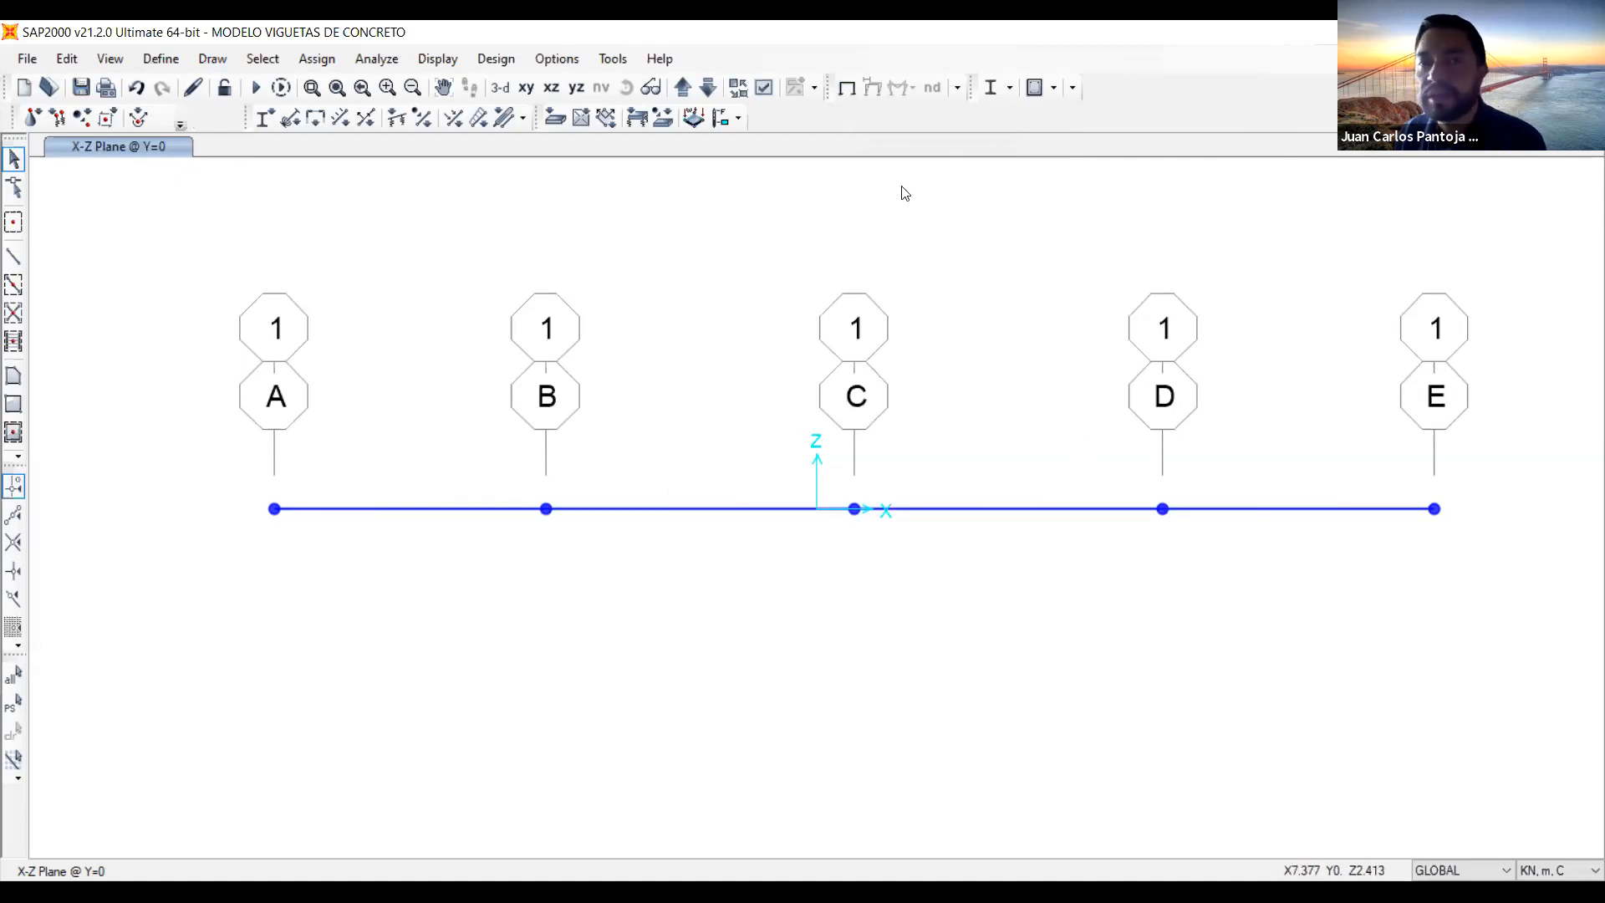
drag(230, 451, 289, 638)
key(Escape)
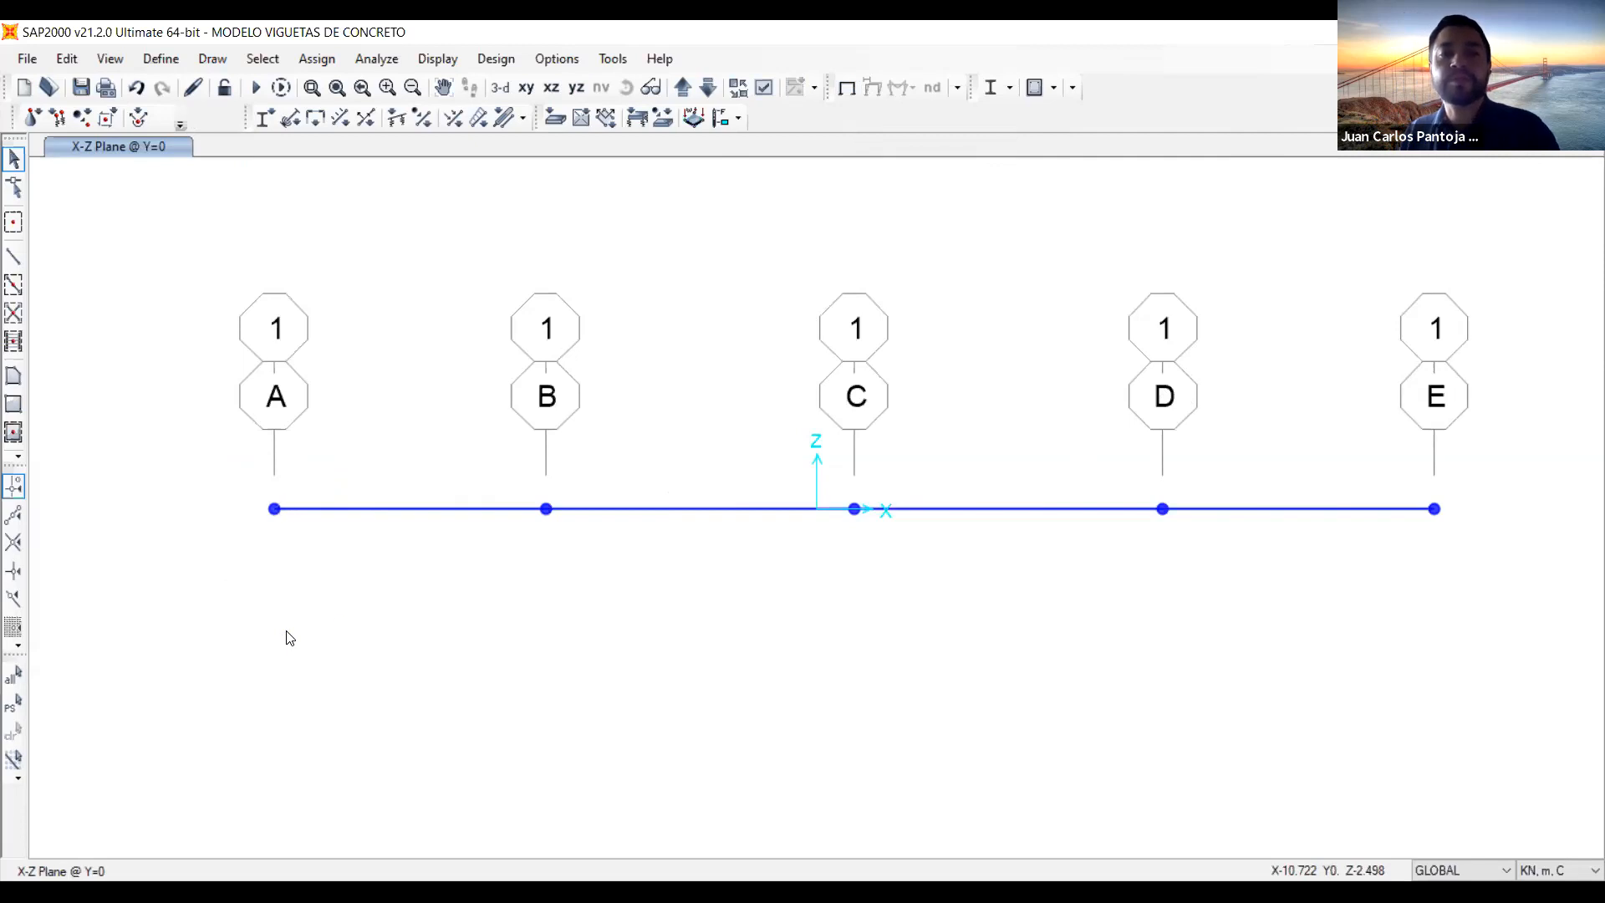
click(765, 88)
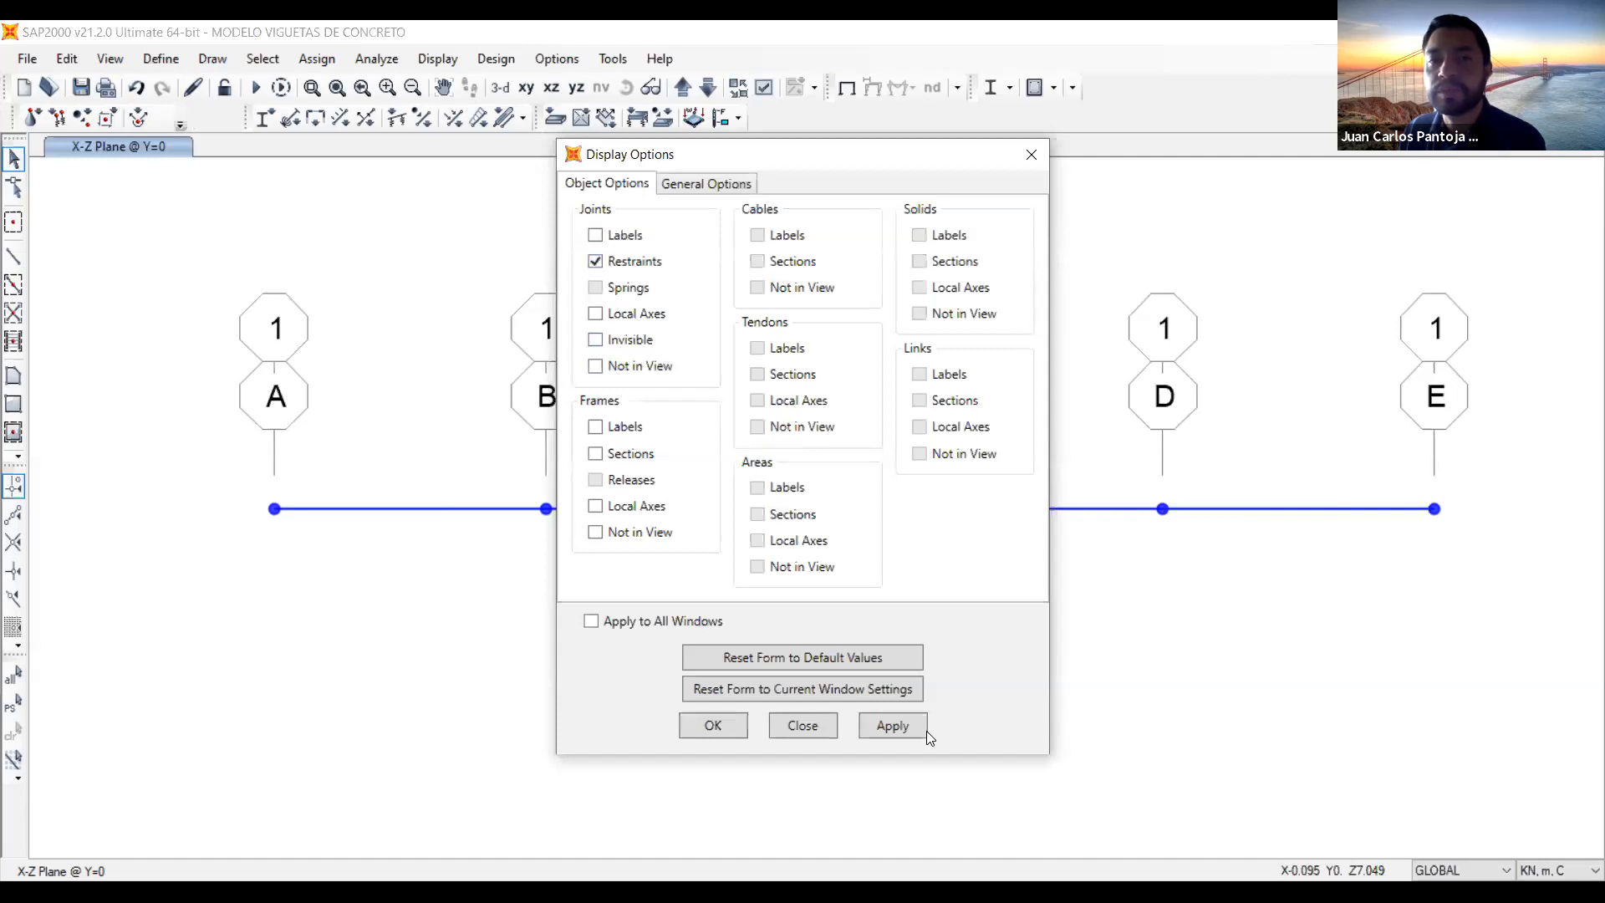
click(888, 724)
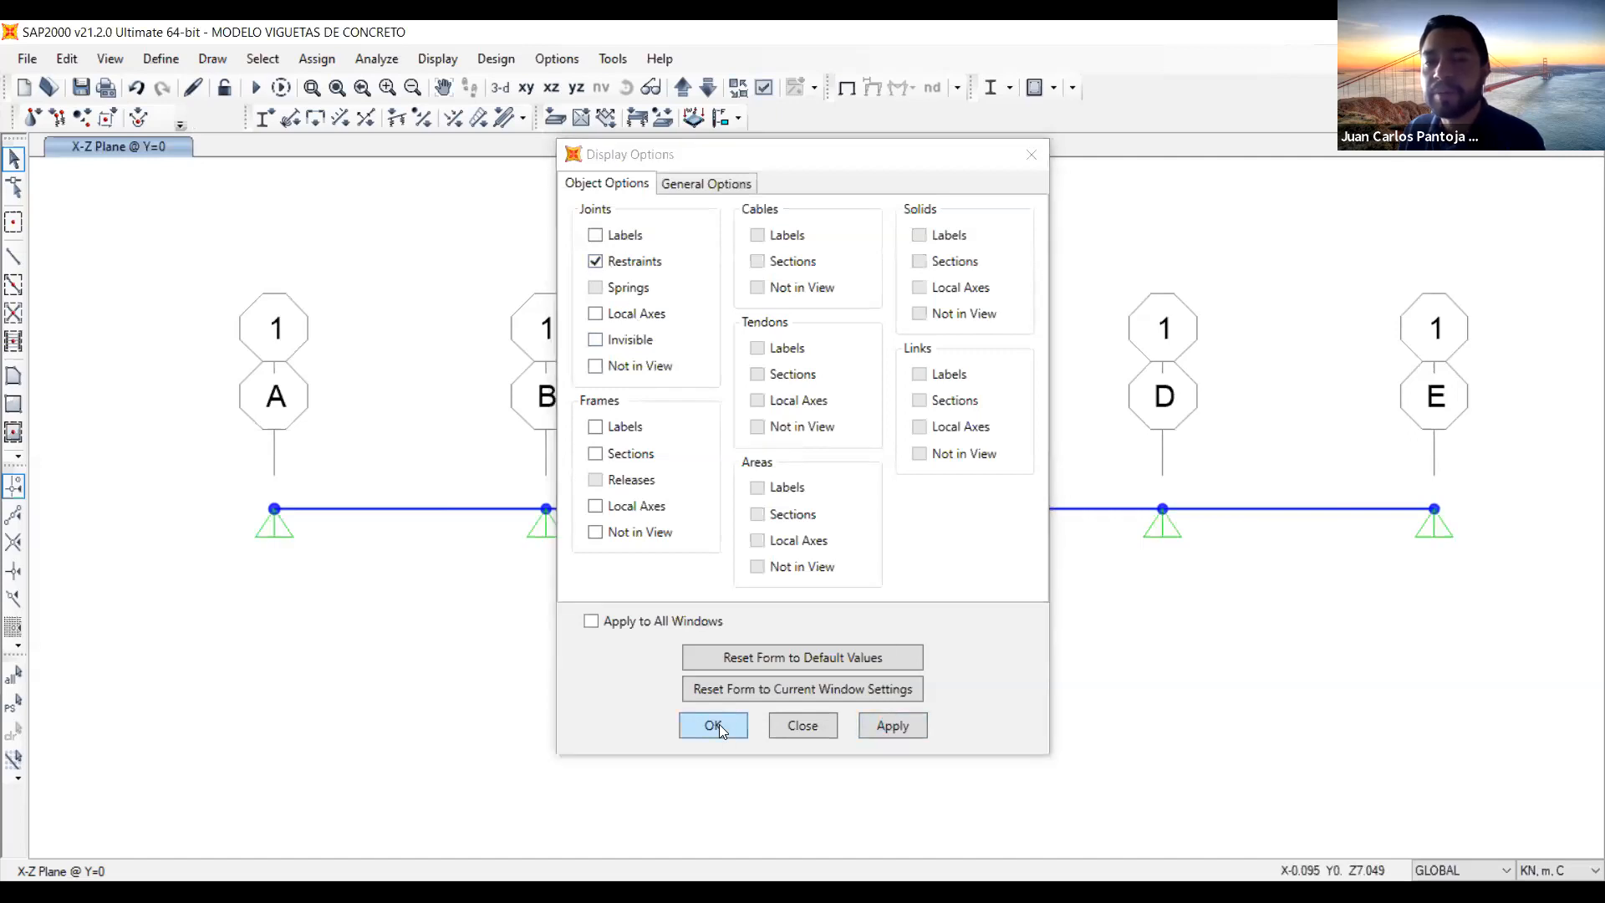
click(714, 726)
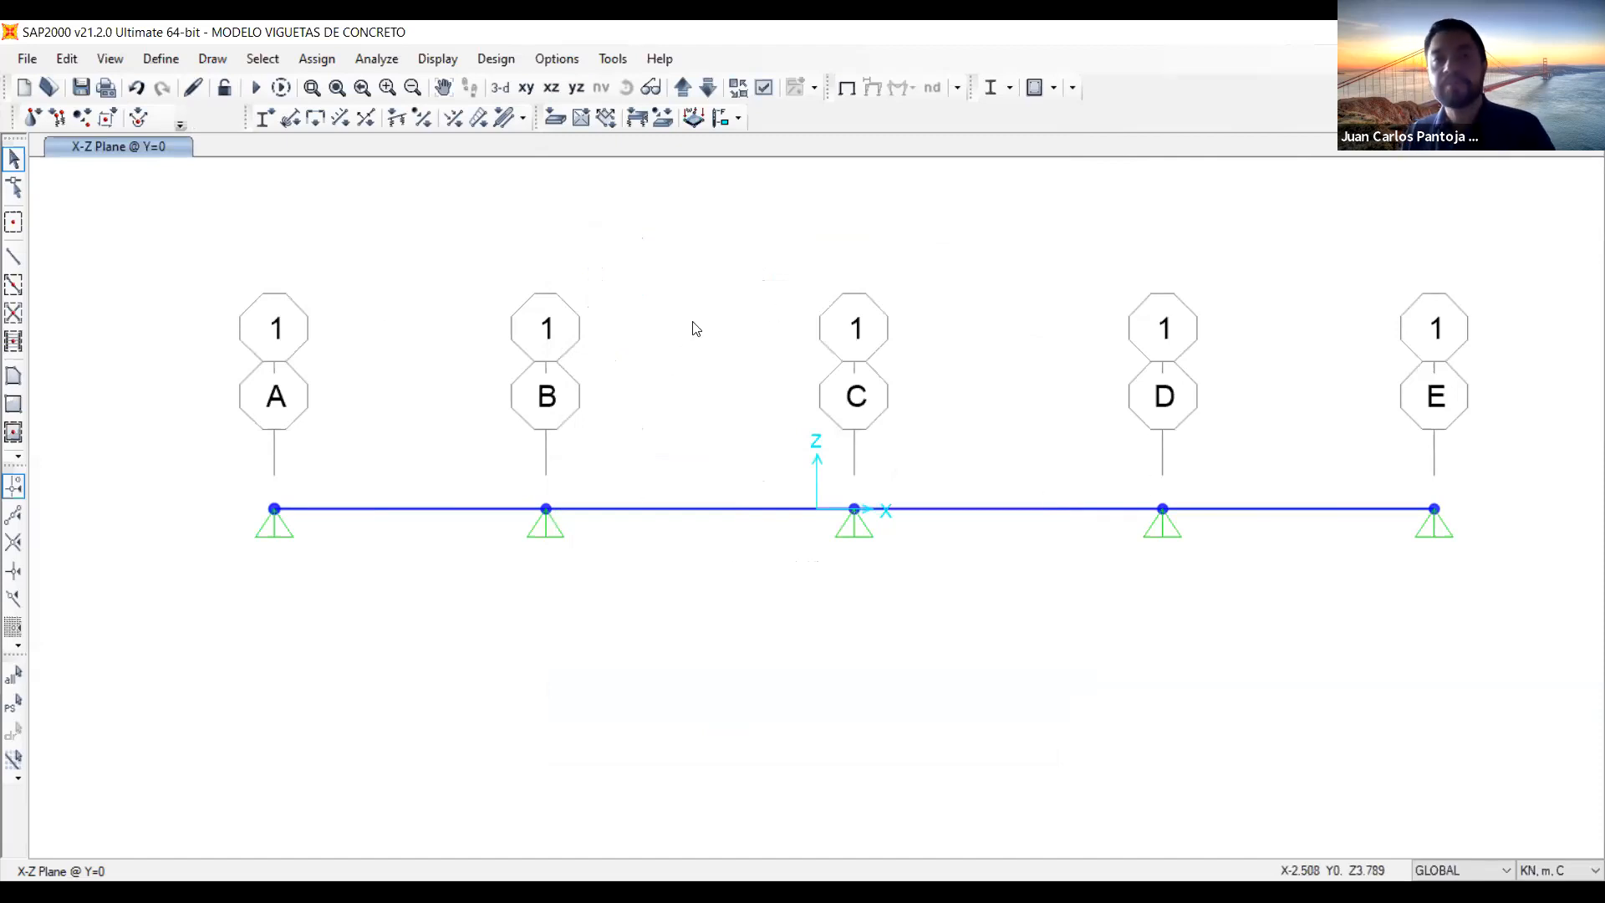
Rename the DEAD load pattern as MUERTA, keeping the Dead type and setting its self weight multiplier to 0
click(156, 61)
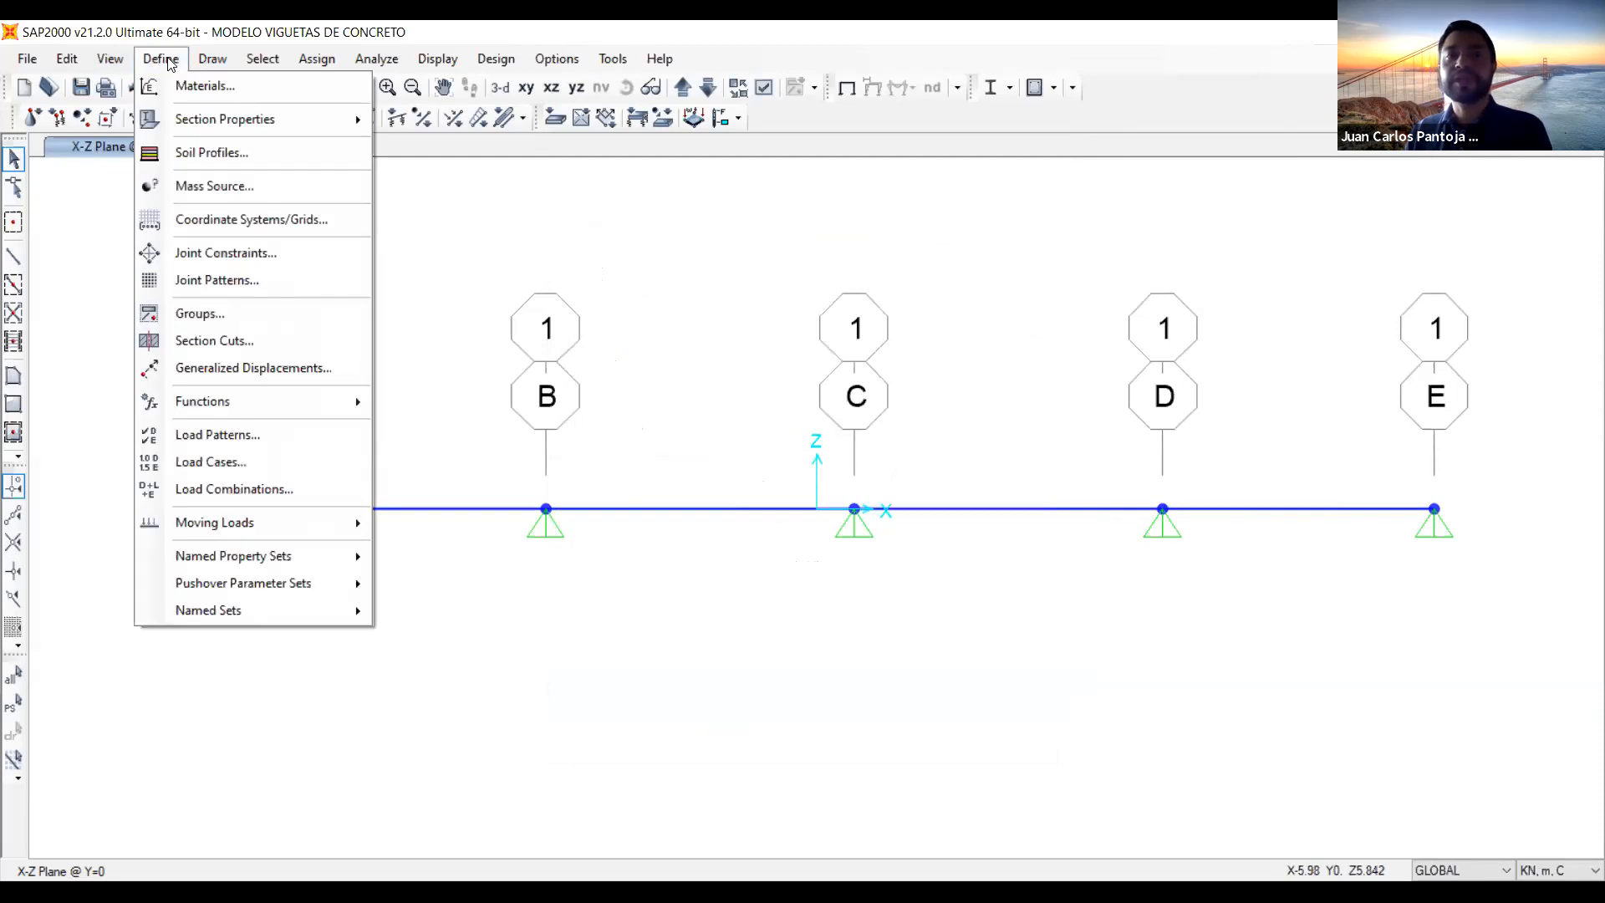
click(300, 450)
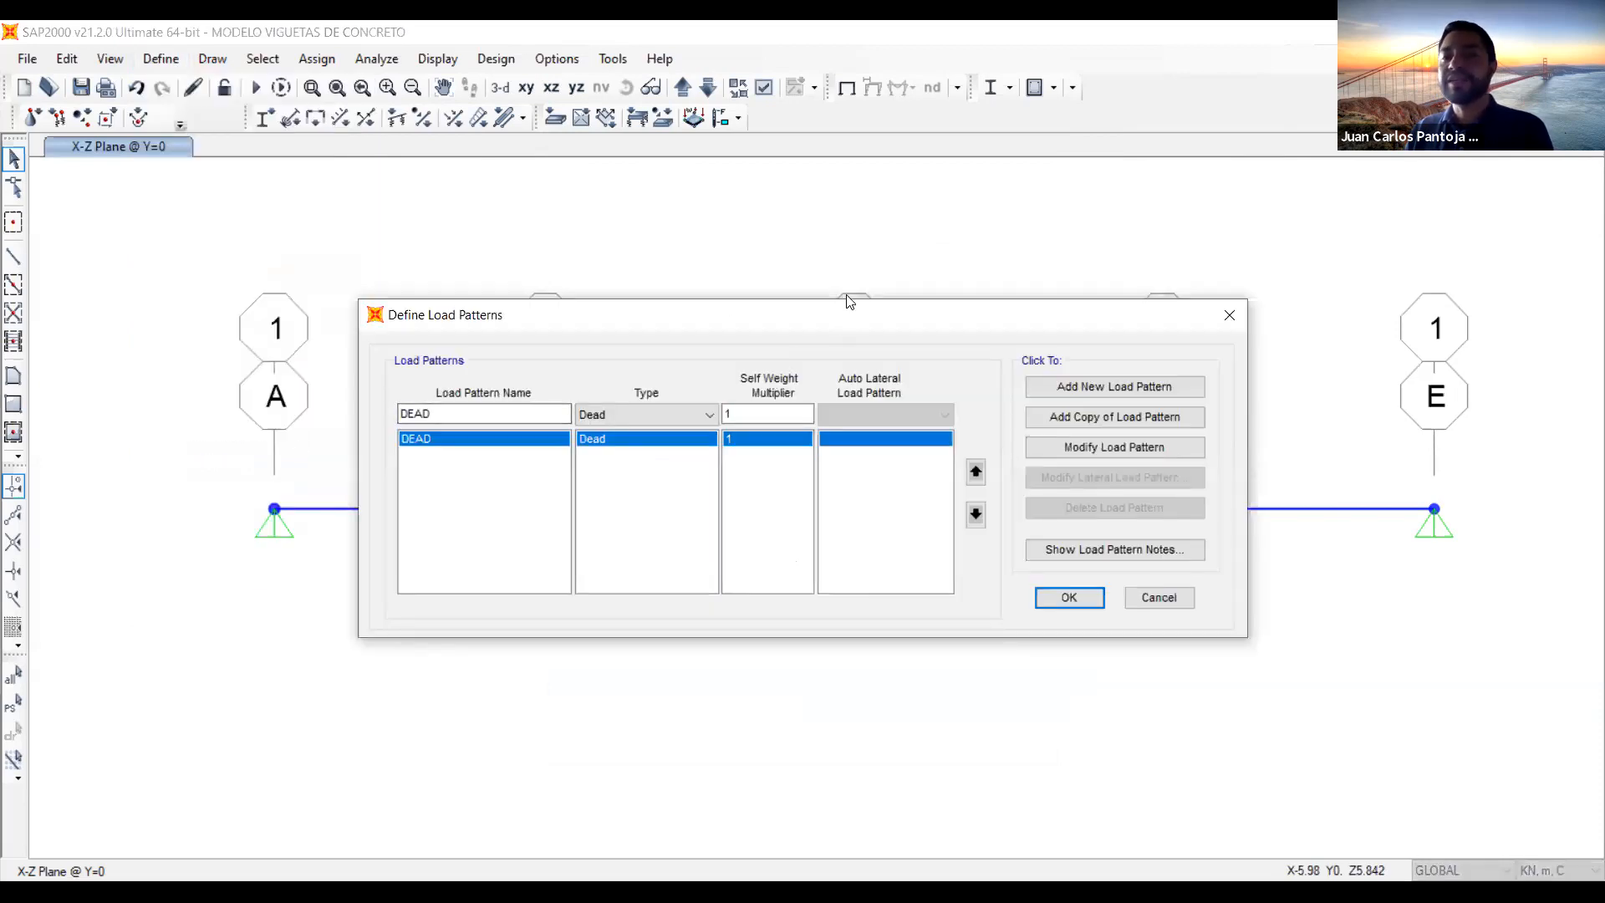
drag(837, 317, 897, 178)
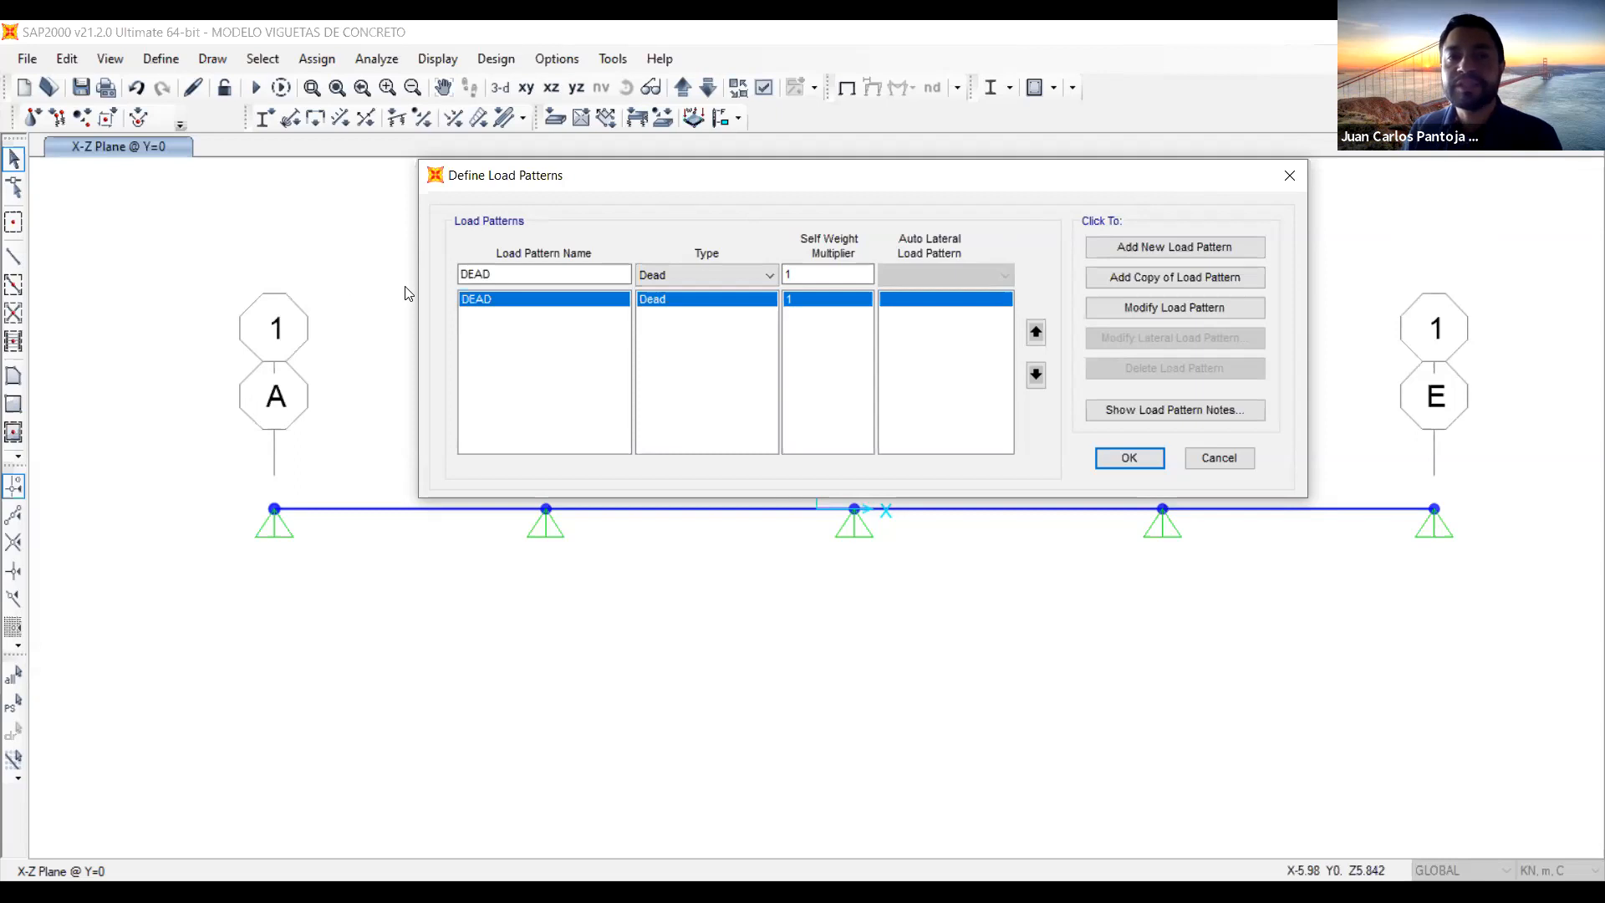
click(517, 276)
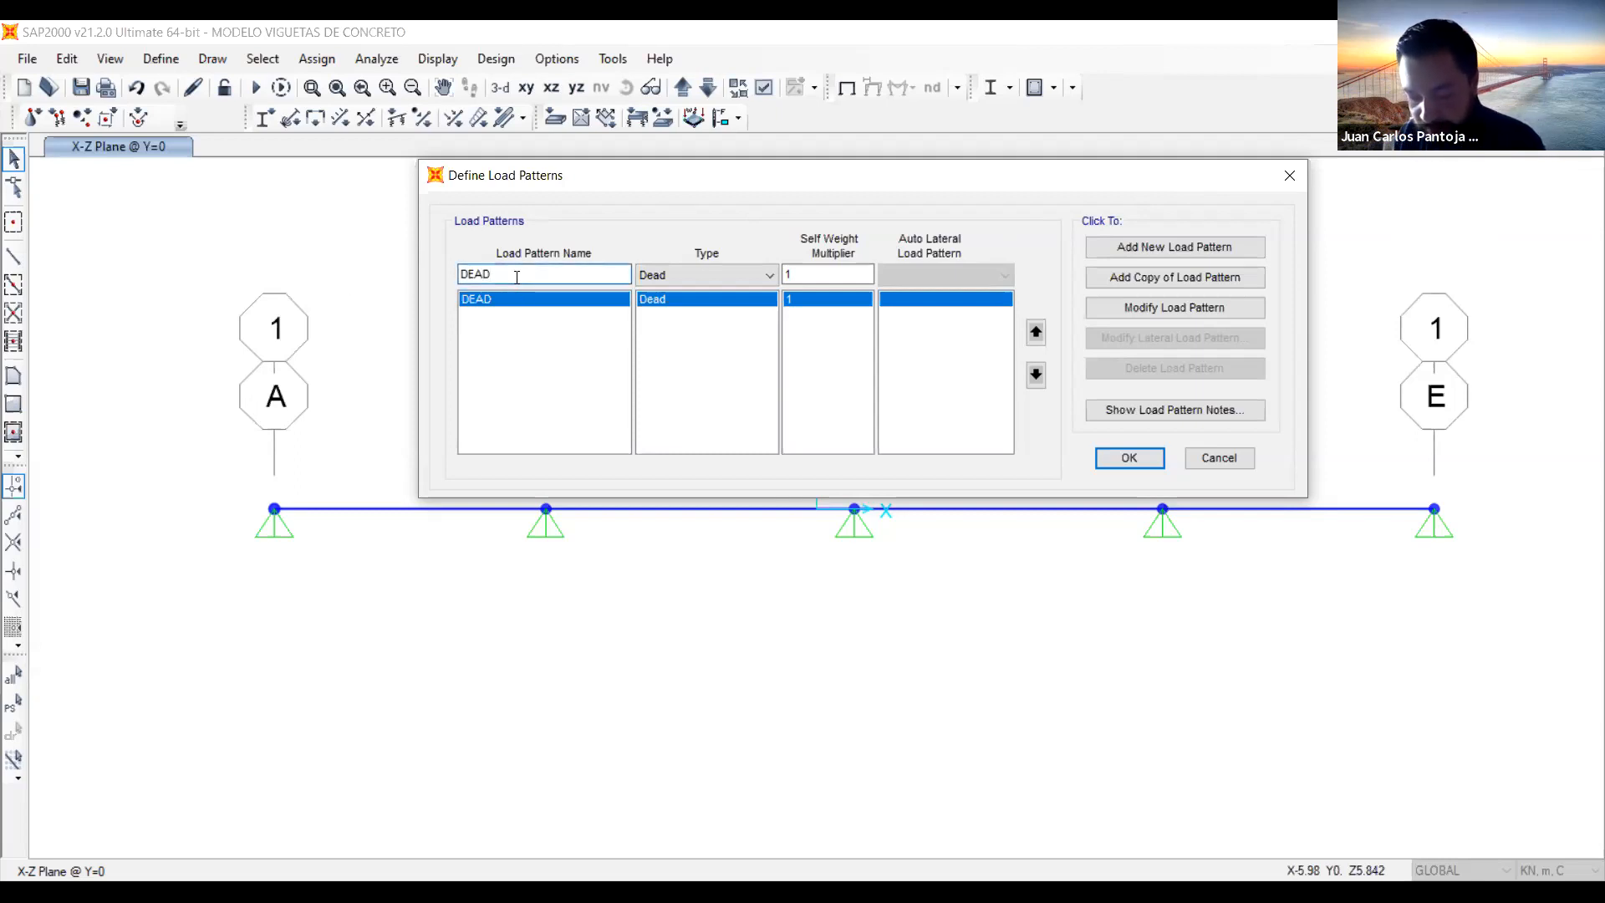
drag(517, 277, 394, 272)
text(MUERTA)
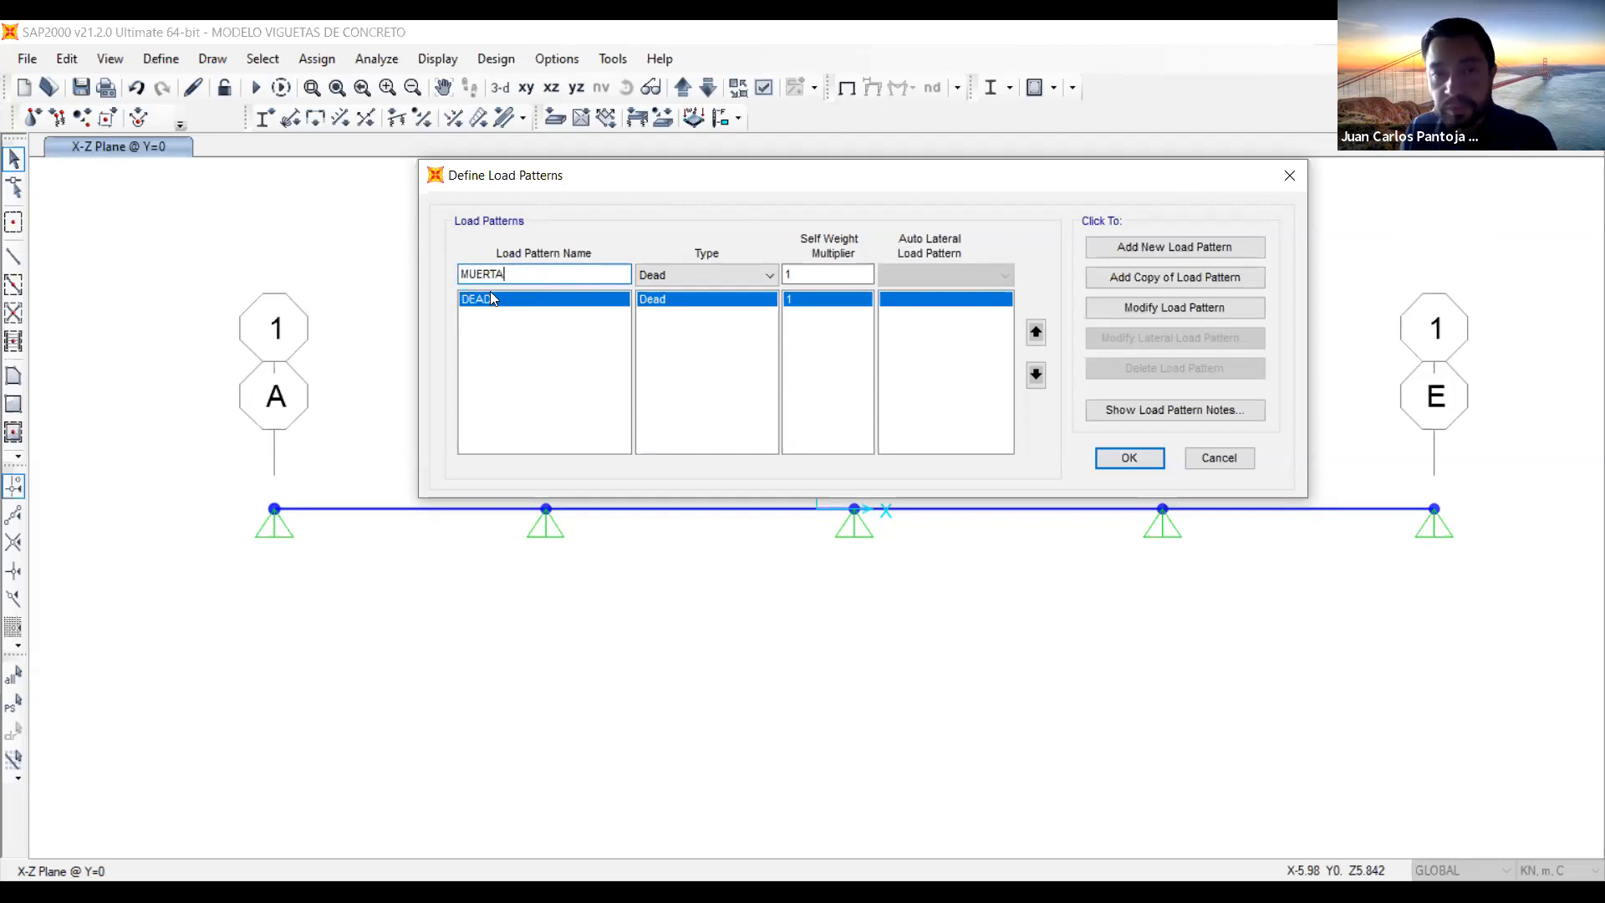
click(751, 281)
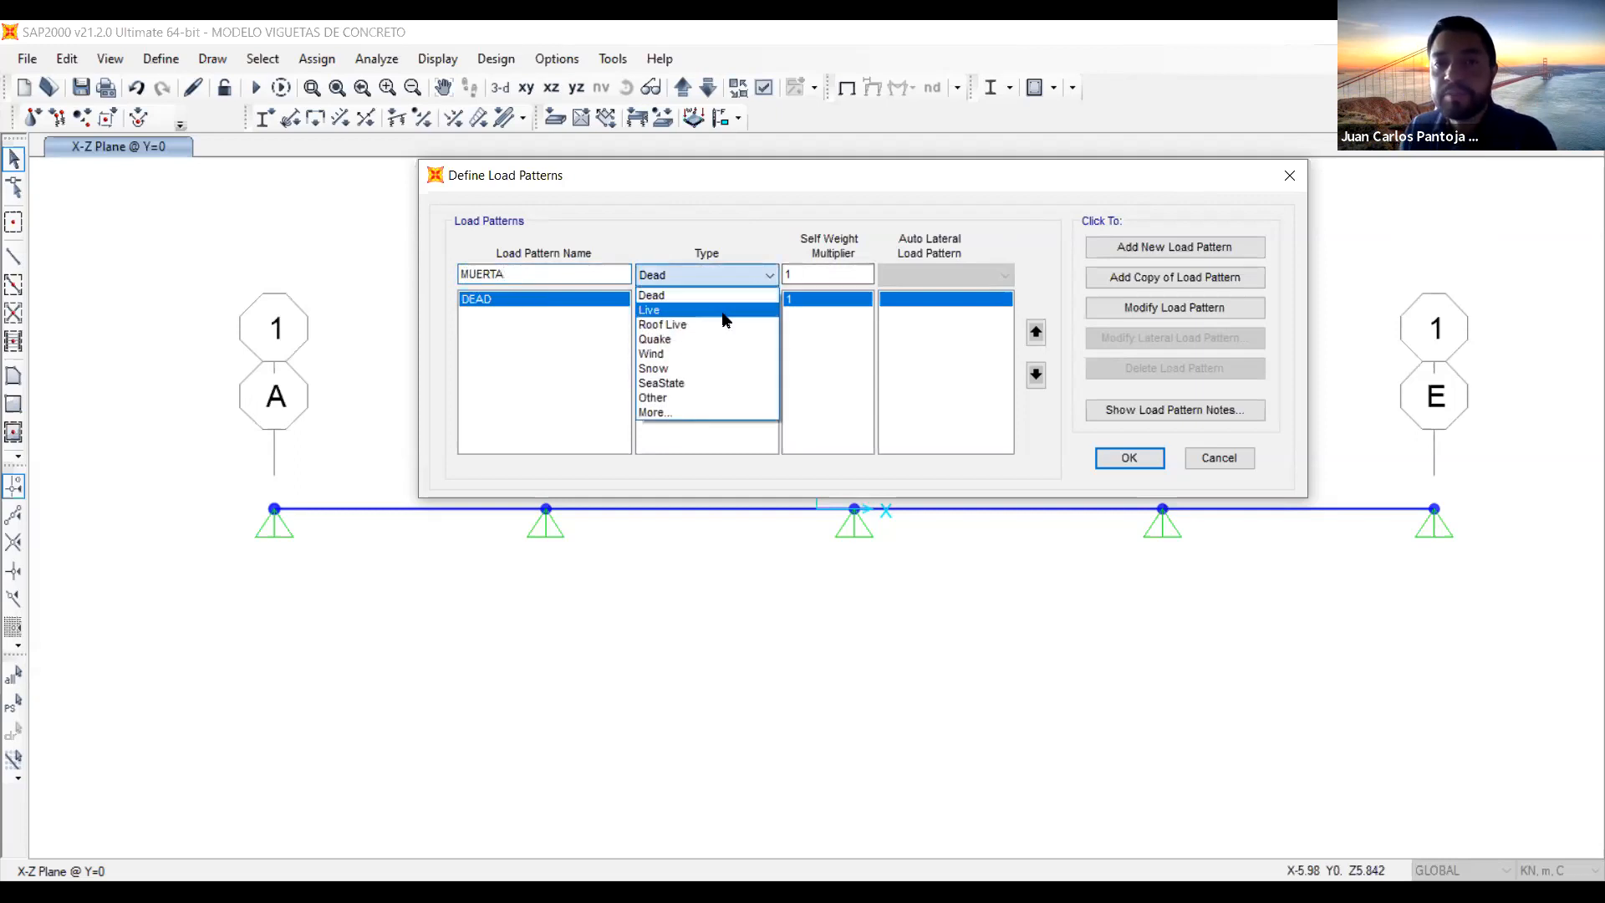
double_click(842, 278)
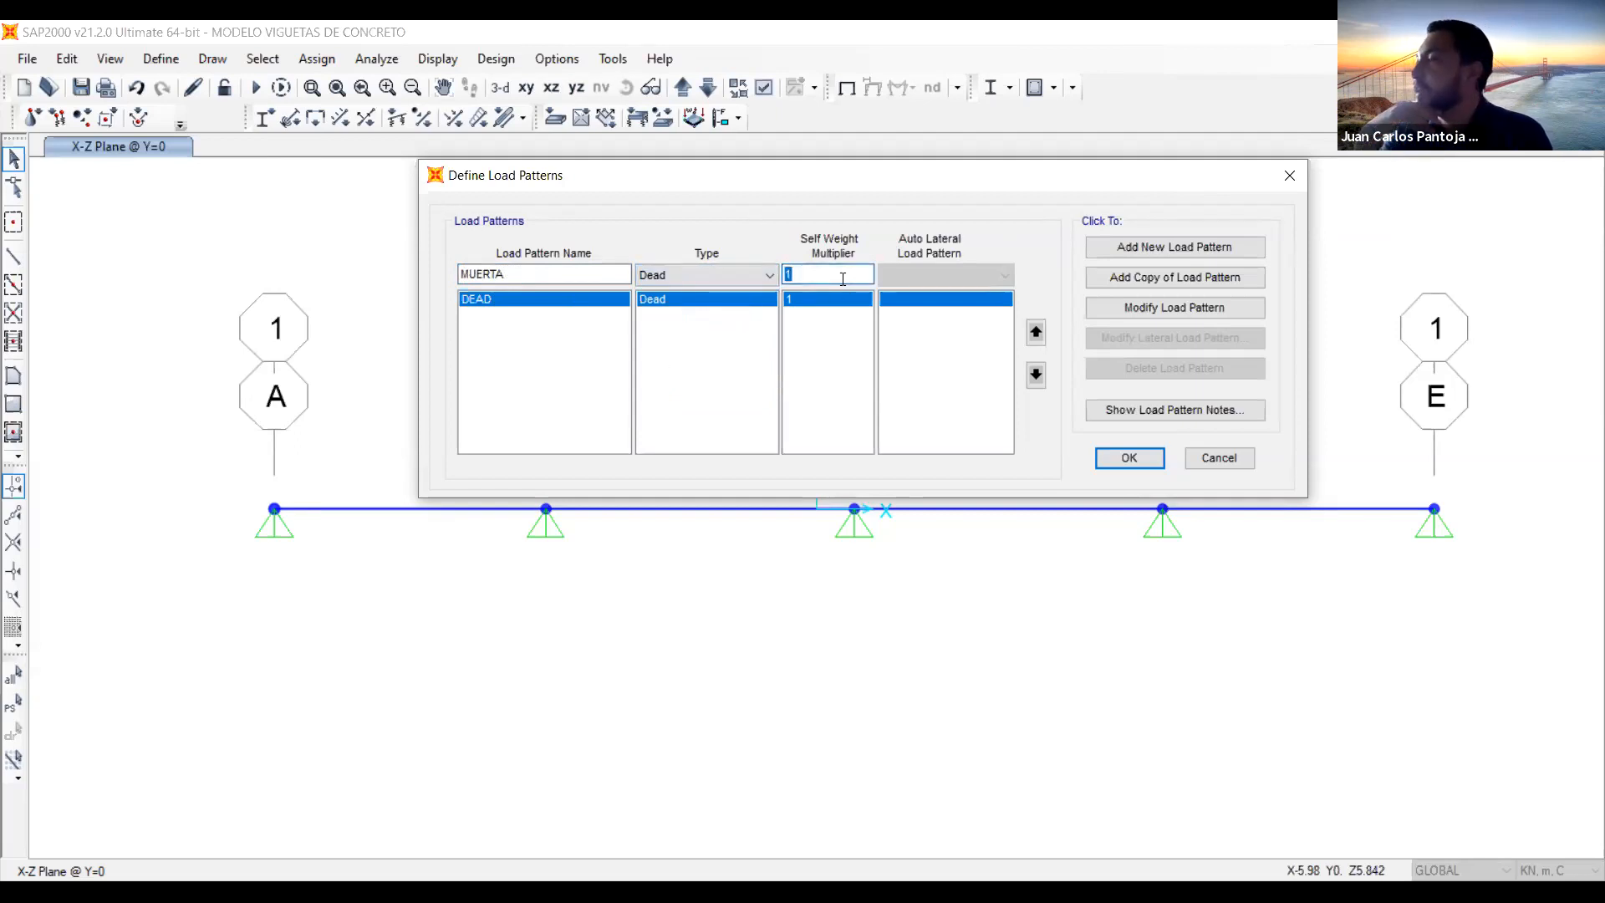
text(0)
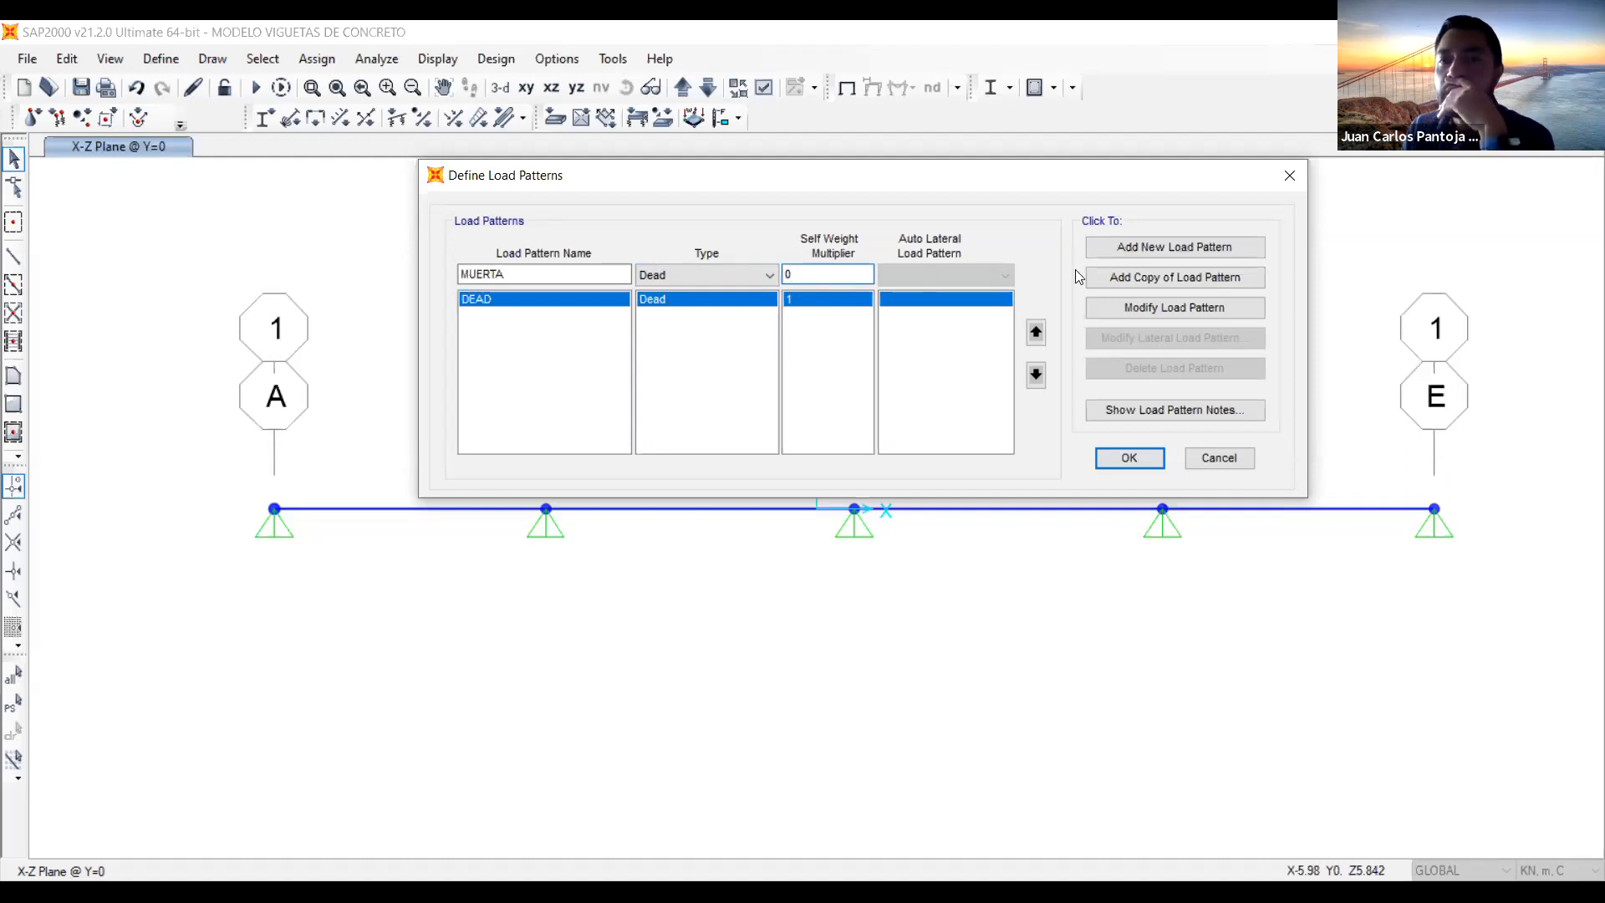
click(1147, 307)
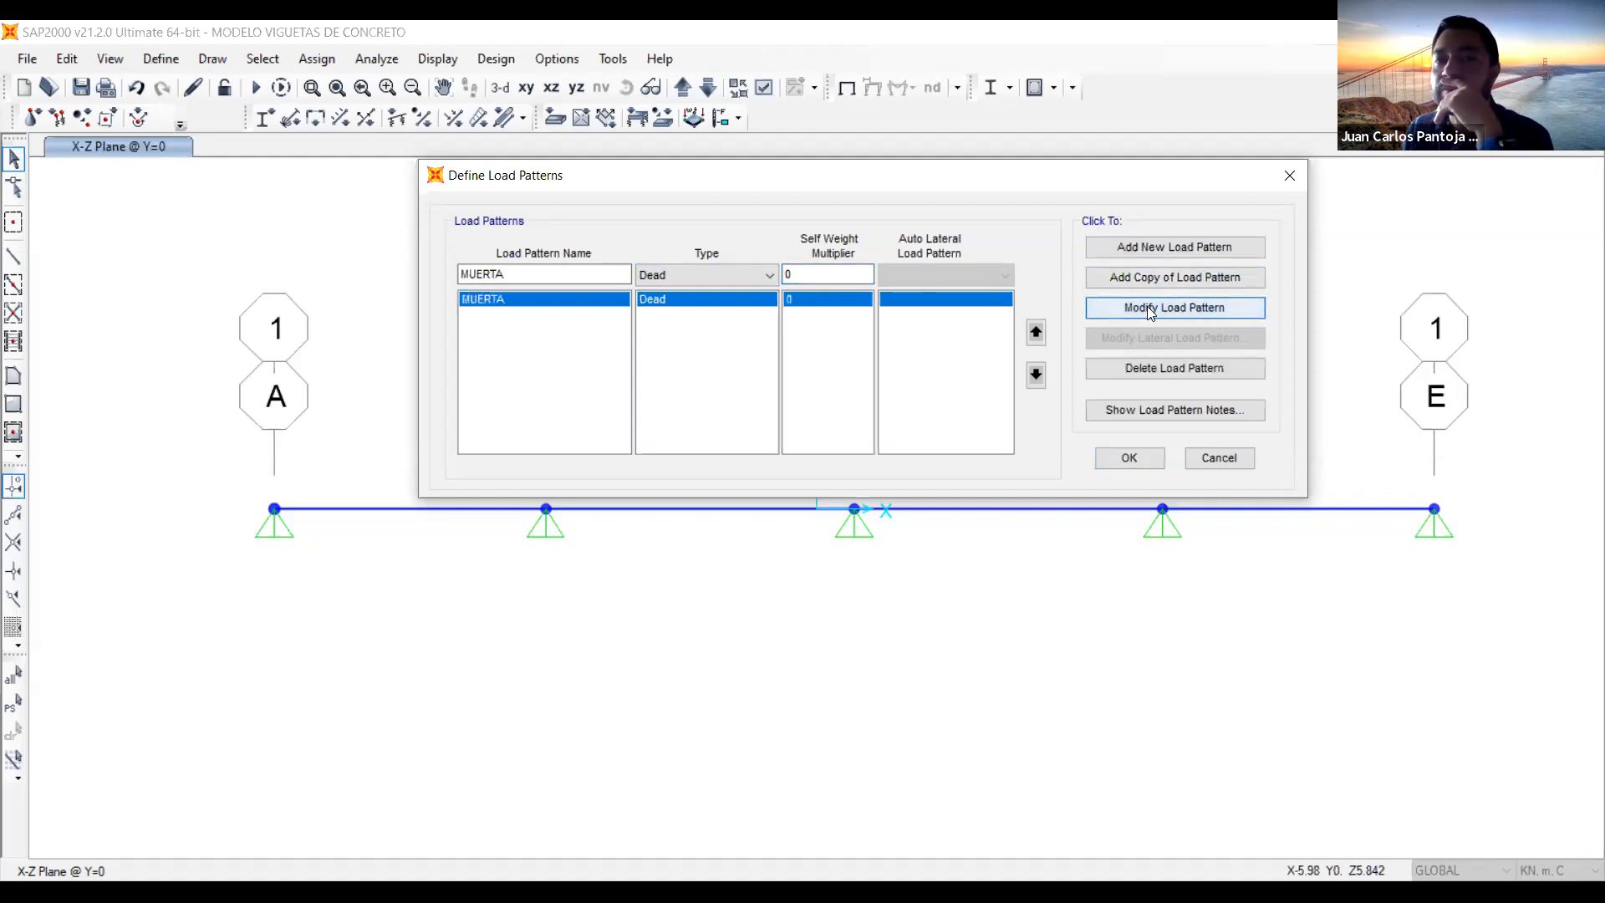
Add a load pattern named VIVA1 of type Live with a self weight multiplier of 0
drag(508, 275, 399, 258)
text(vi)
key(BackSpace)
key(BackSpace)
text(VI)
key(BackSpace)
key(BackSpace)
text(VIVA1)
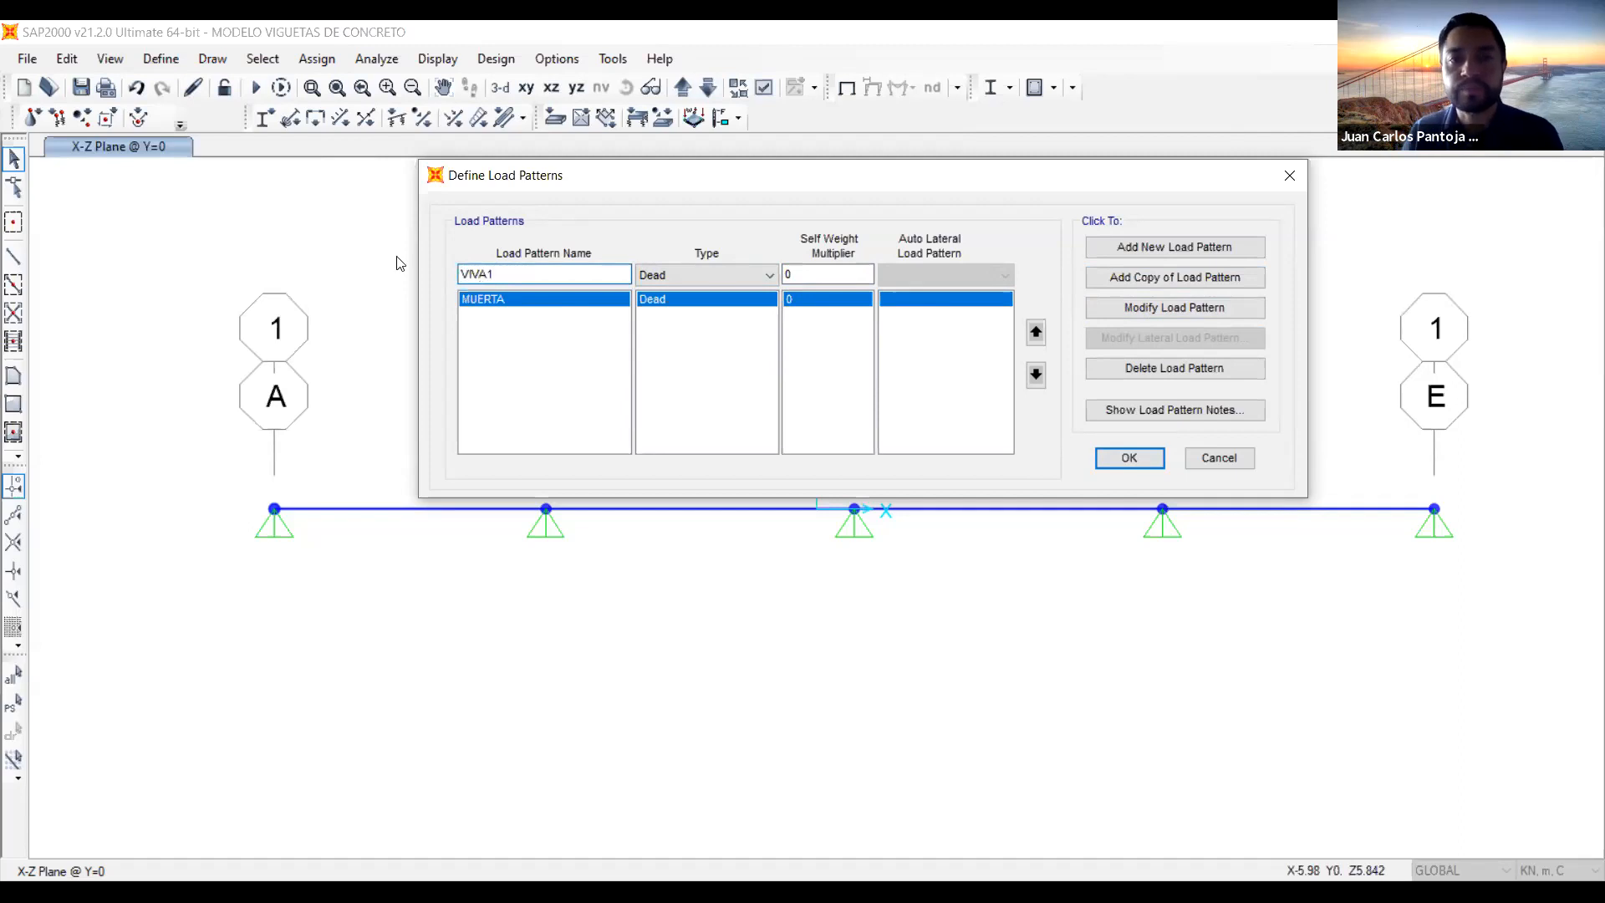
click(689, 276)
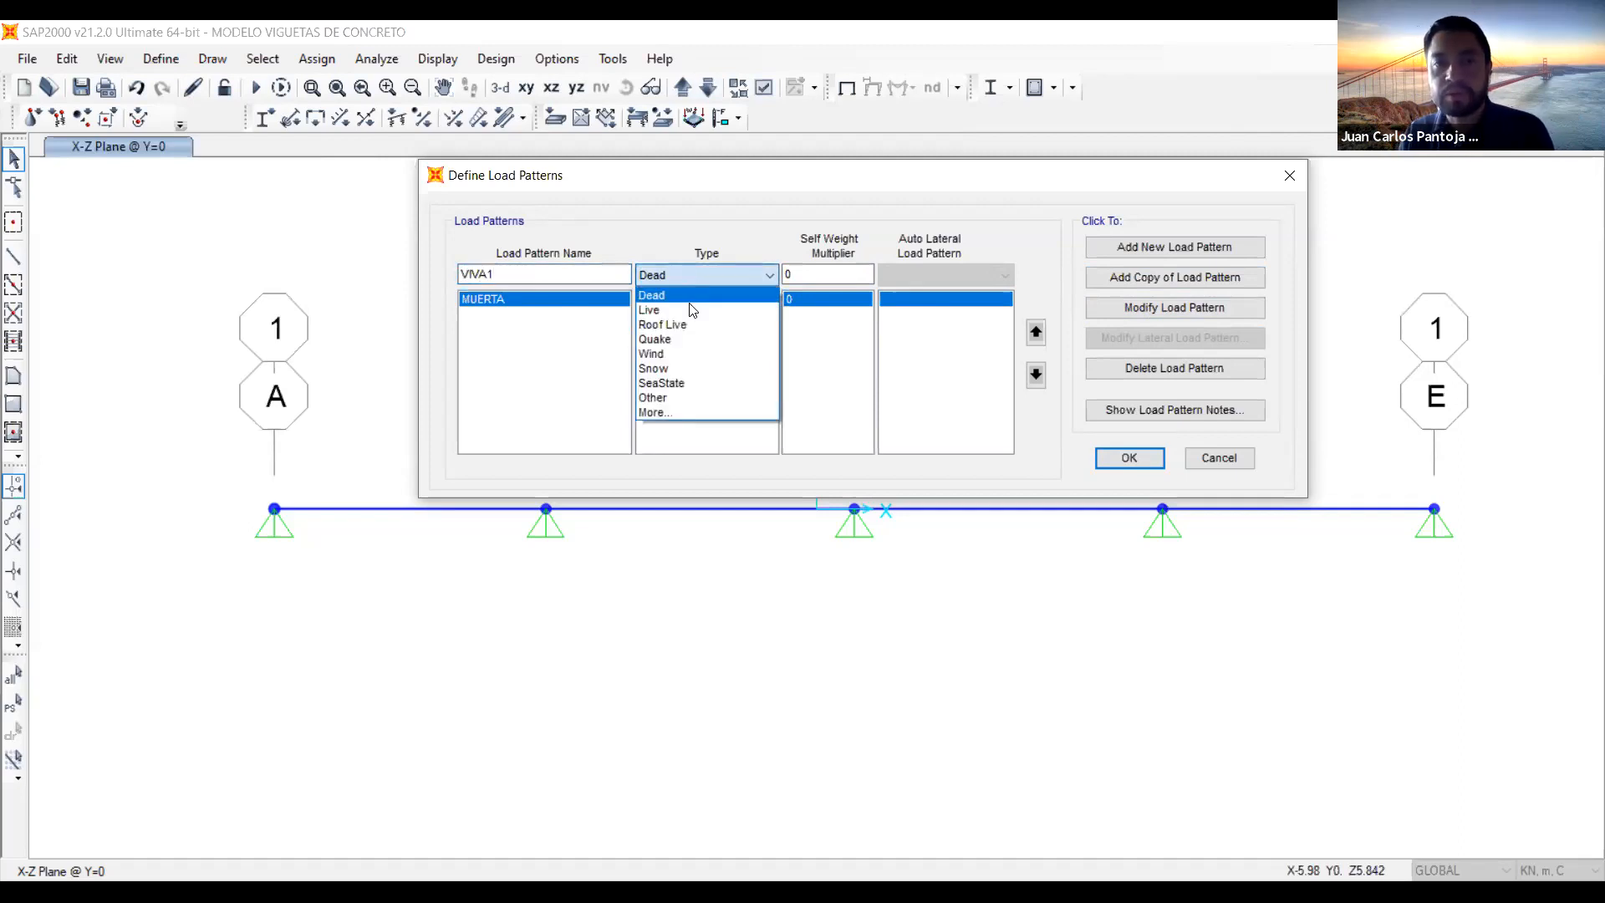
click(692, 311)
key(Tab)
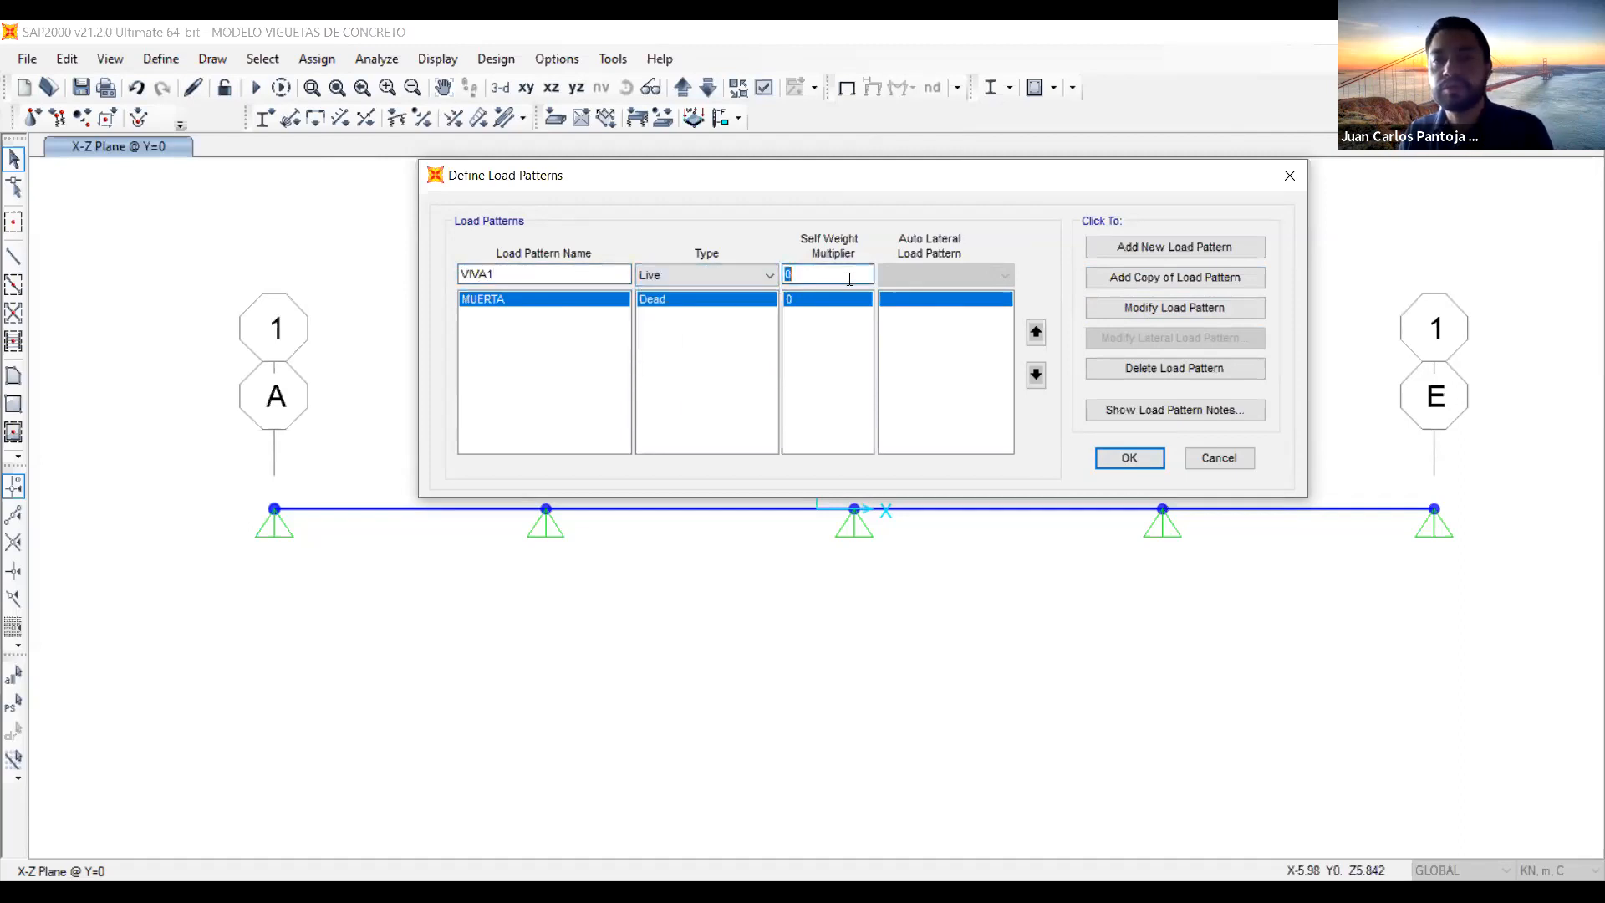
click(1127, 249)
Add the live load patterns VIVA2, VIVA3 and VIVA4 with a self weight multiplier of 0, and accept the load pattern definitions
click(539, 272)
key(BackSpace)
text(2)
click(1127, 247)
click(560, 272)
key(BackSpace)
text(3)
click(1120, 248)
click(542, 272)
key(BackSpace)
text(4)
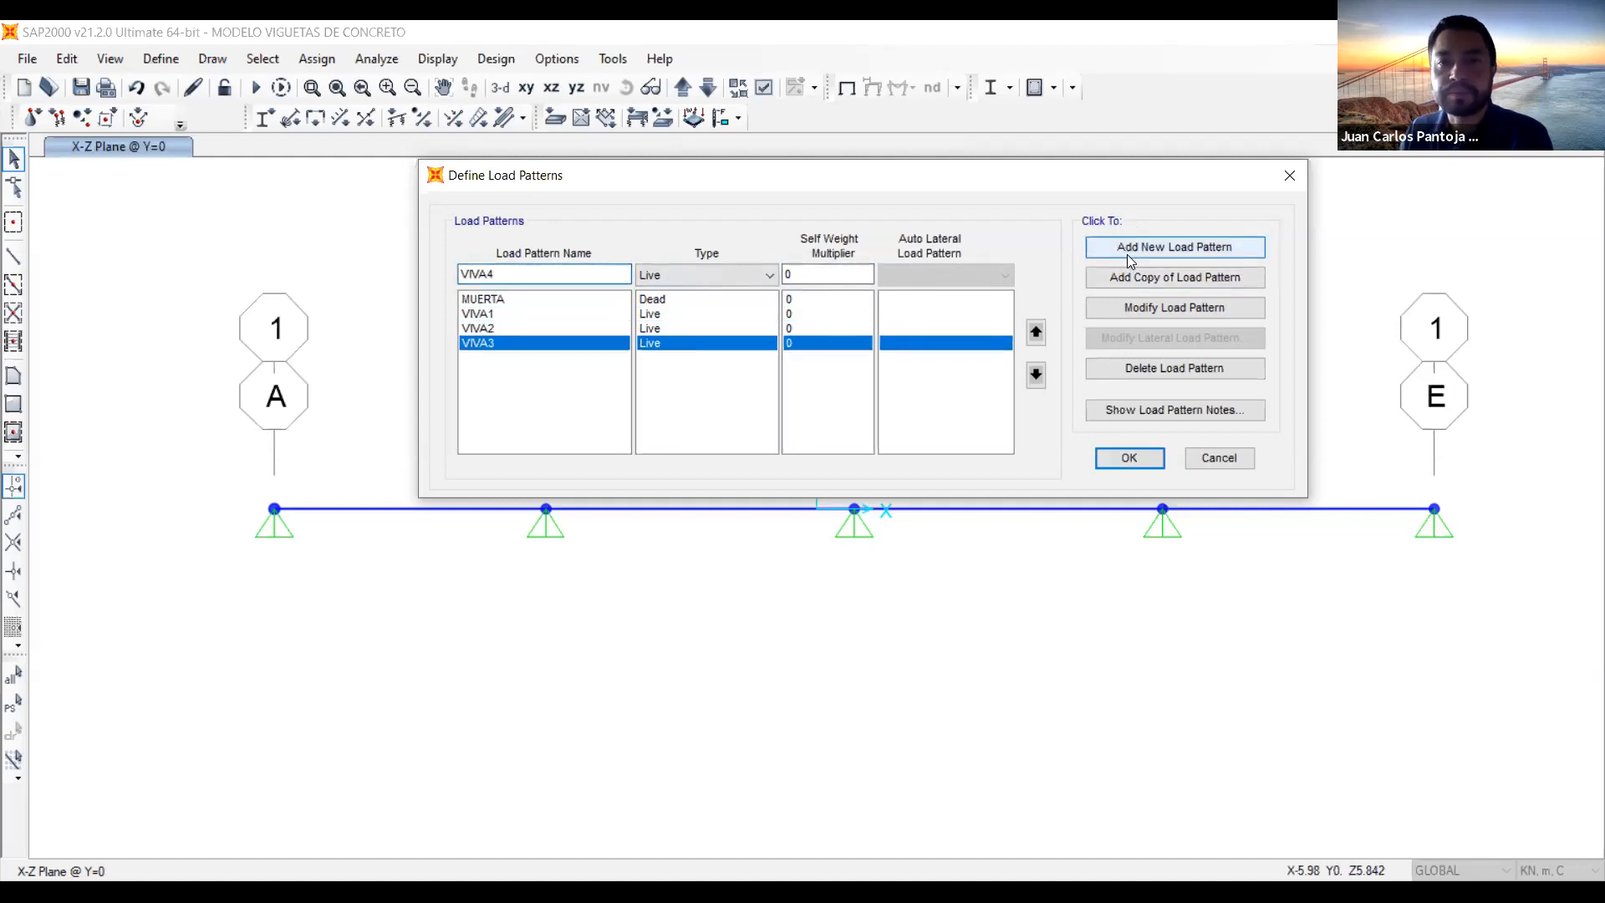
click(1127, 251)
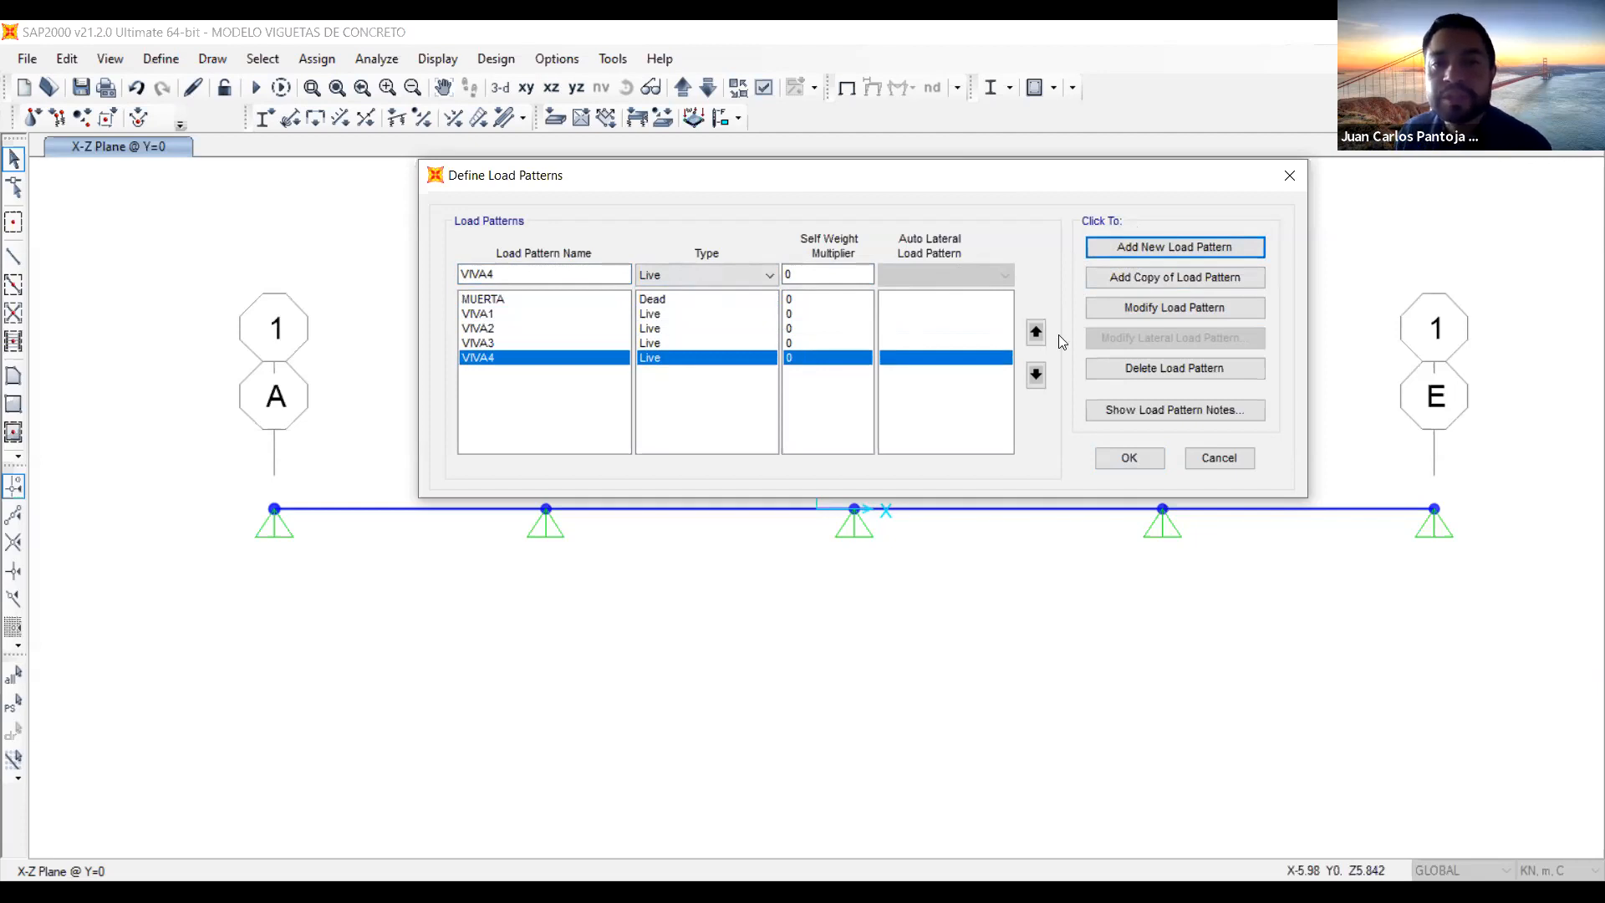
click(1129, 459)
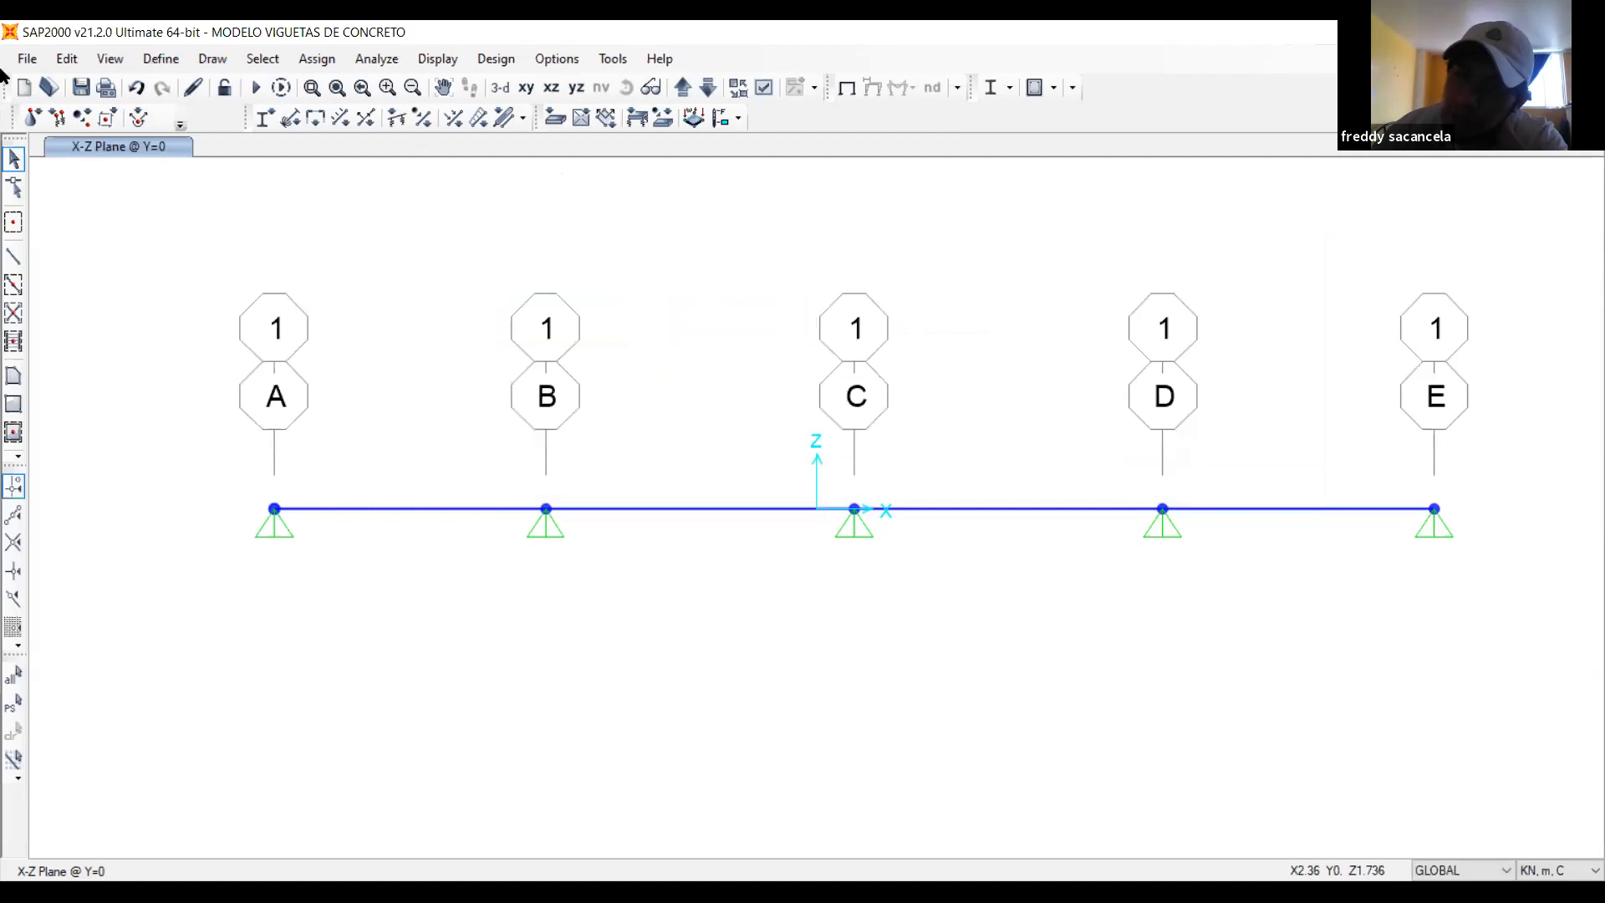
Review the defined load patterns and the self weight multiplier of MUERTA
click(161, 58)
click(251, 435)
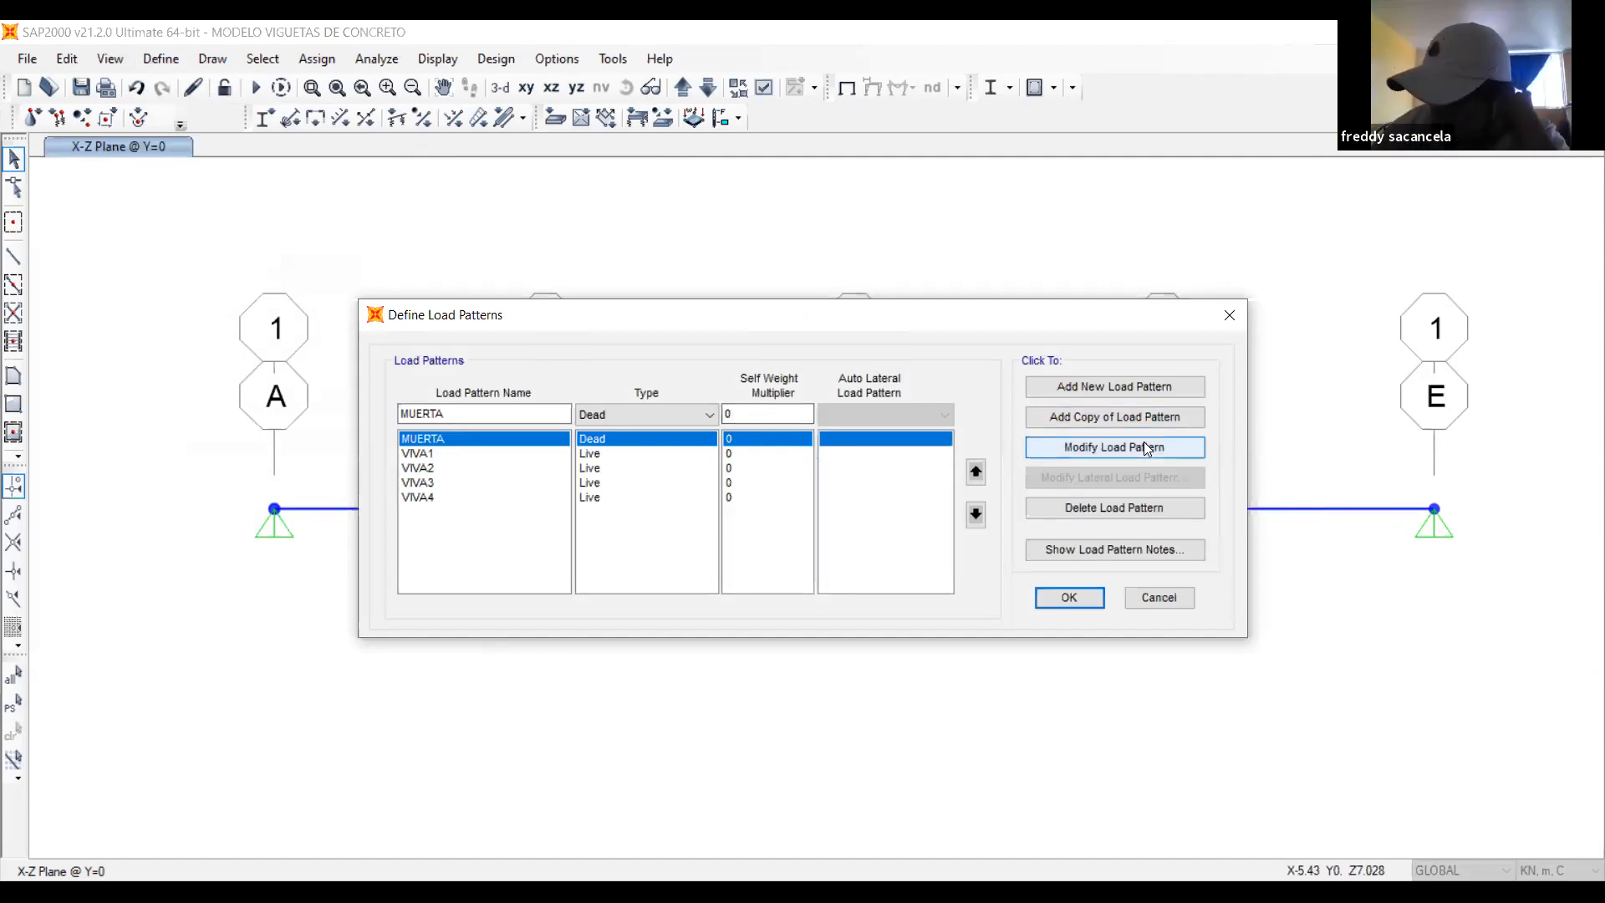
click(742, 415)
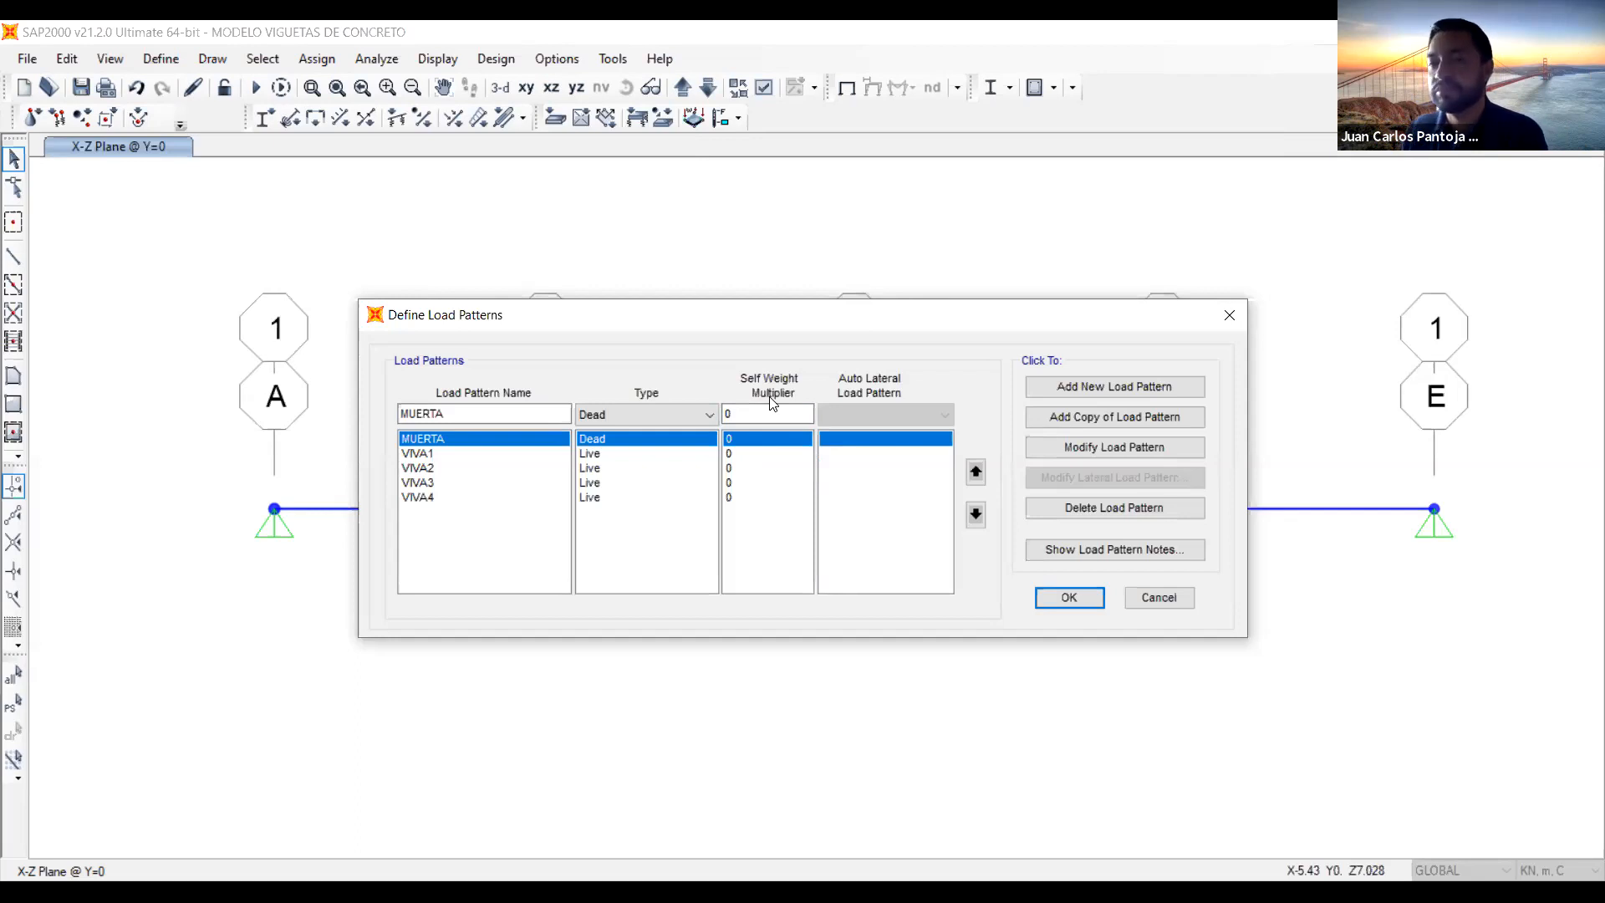
click(1090, 597)
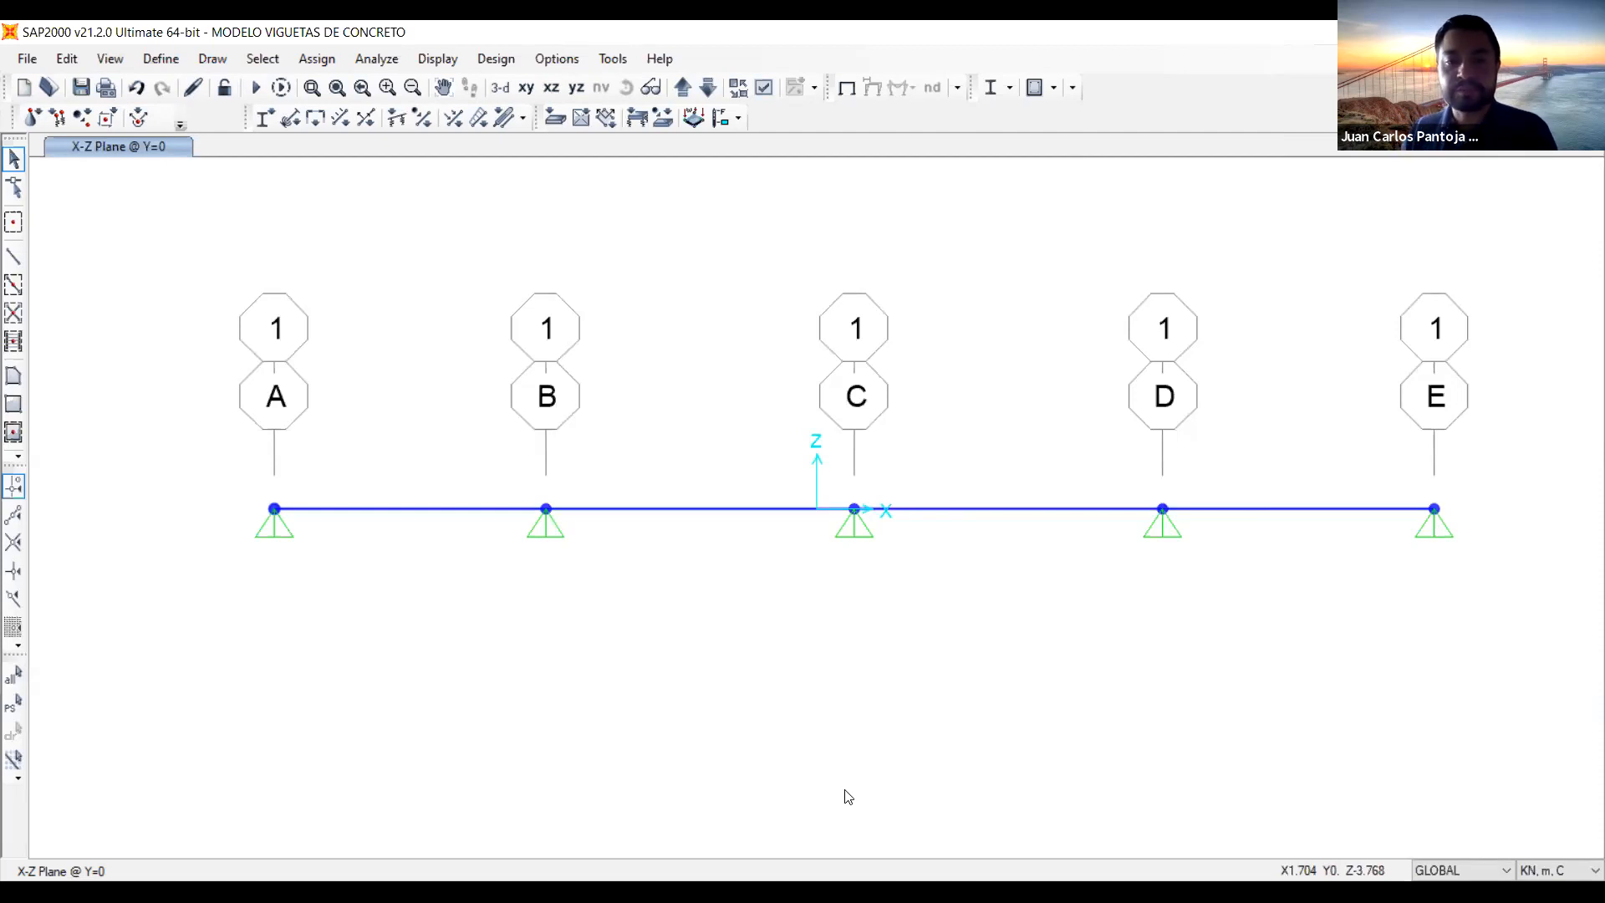
Place the SAP2000 model beside the OneNote notes, hide the notebook's page list, and consult the joist problem statement and load sketches
click(815, 891)
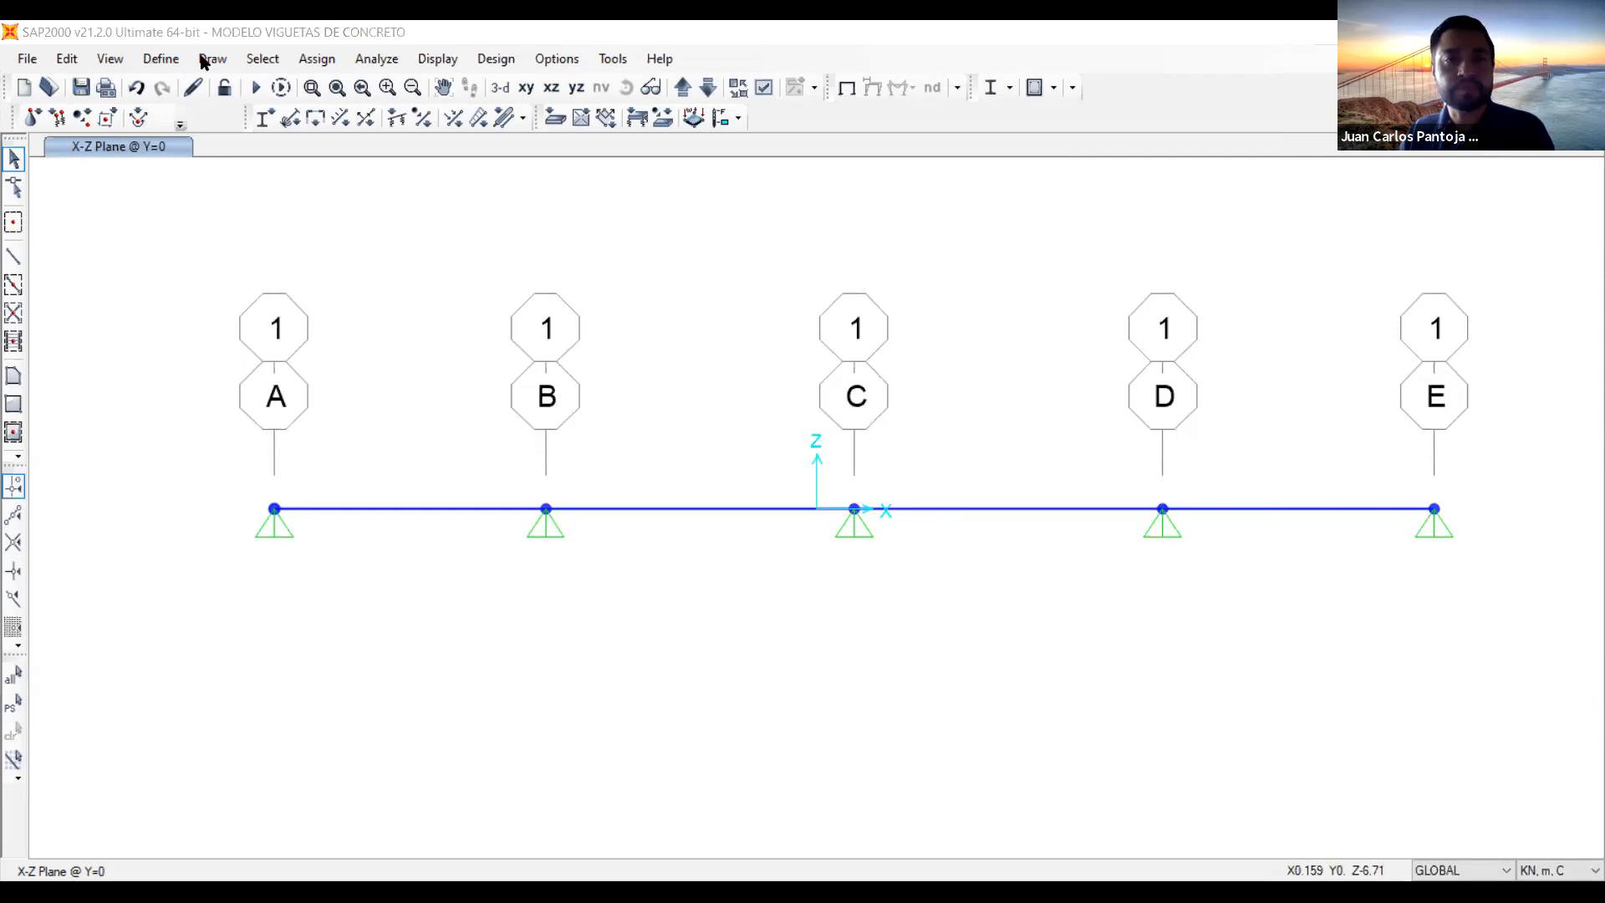
key(super+Left)
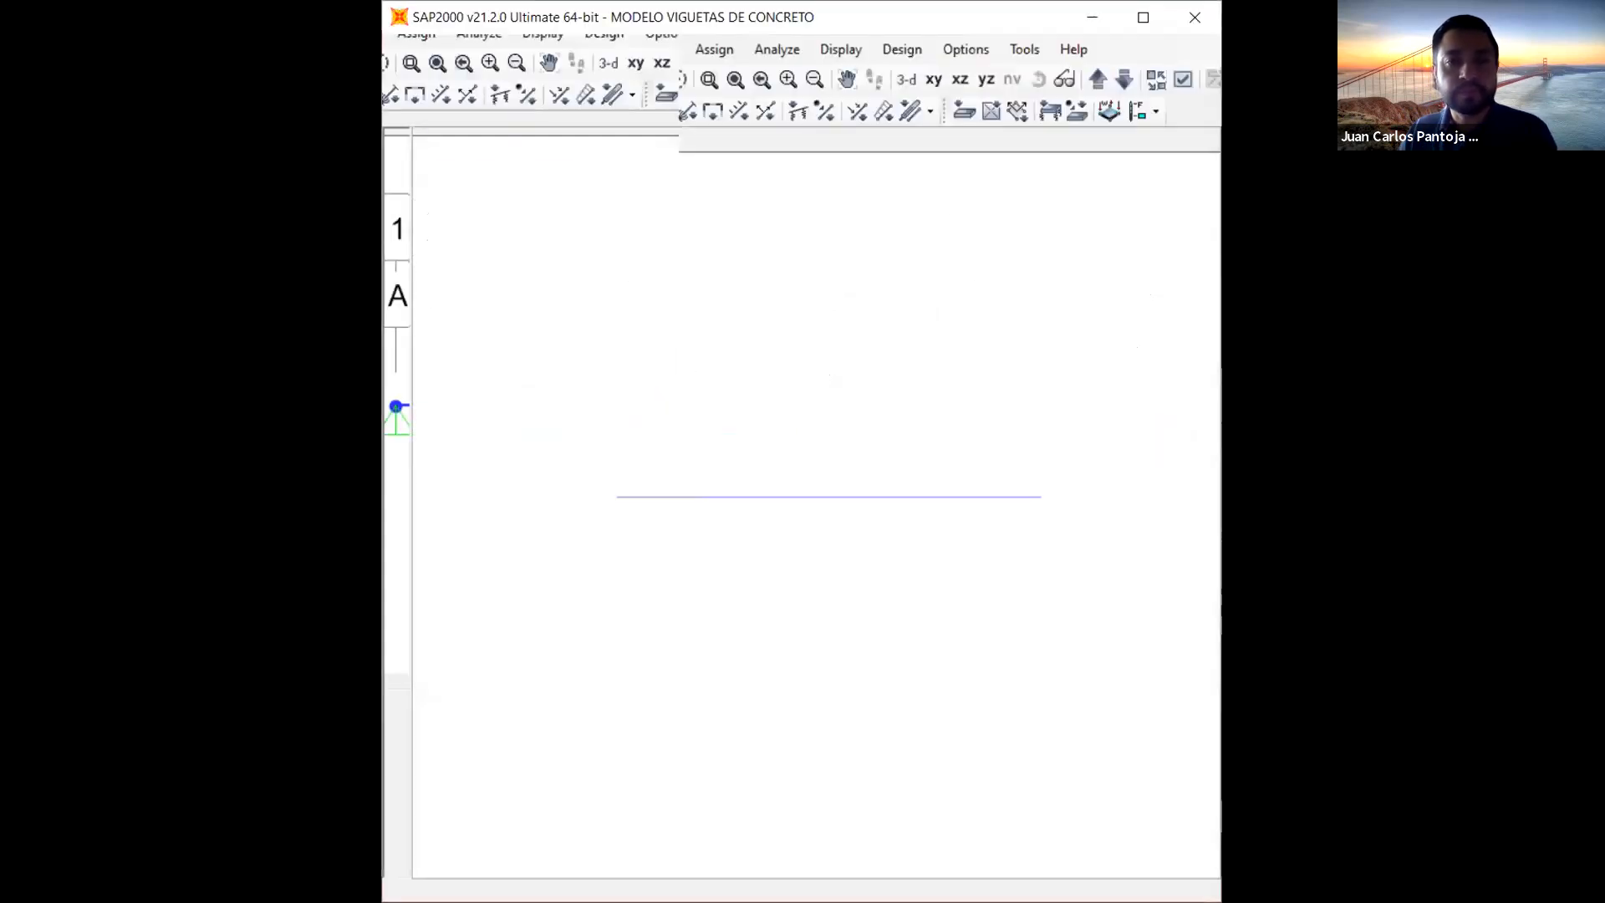
click(736, 80)
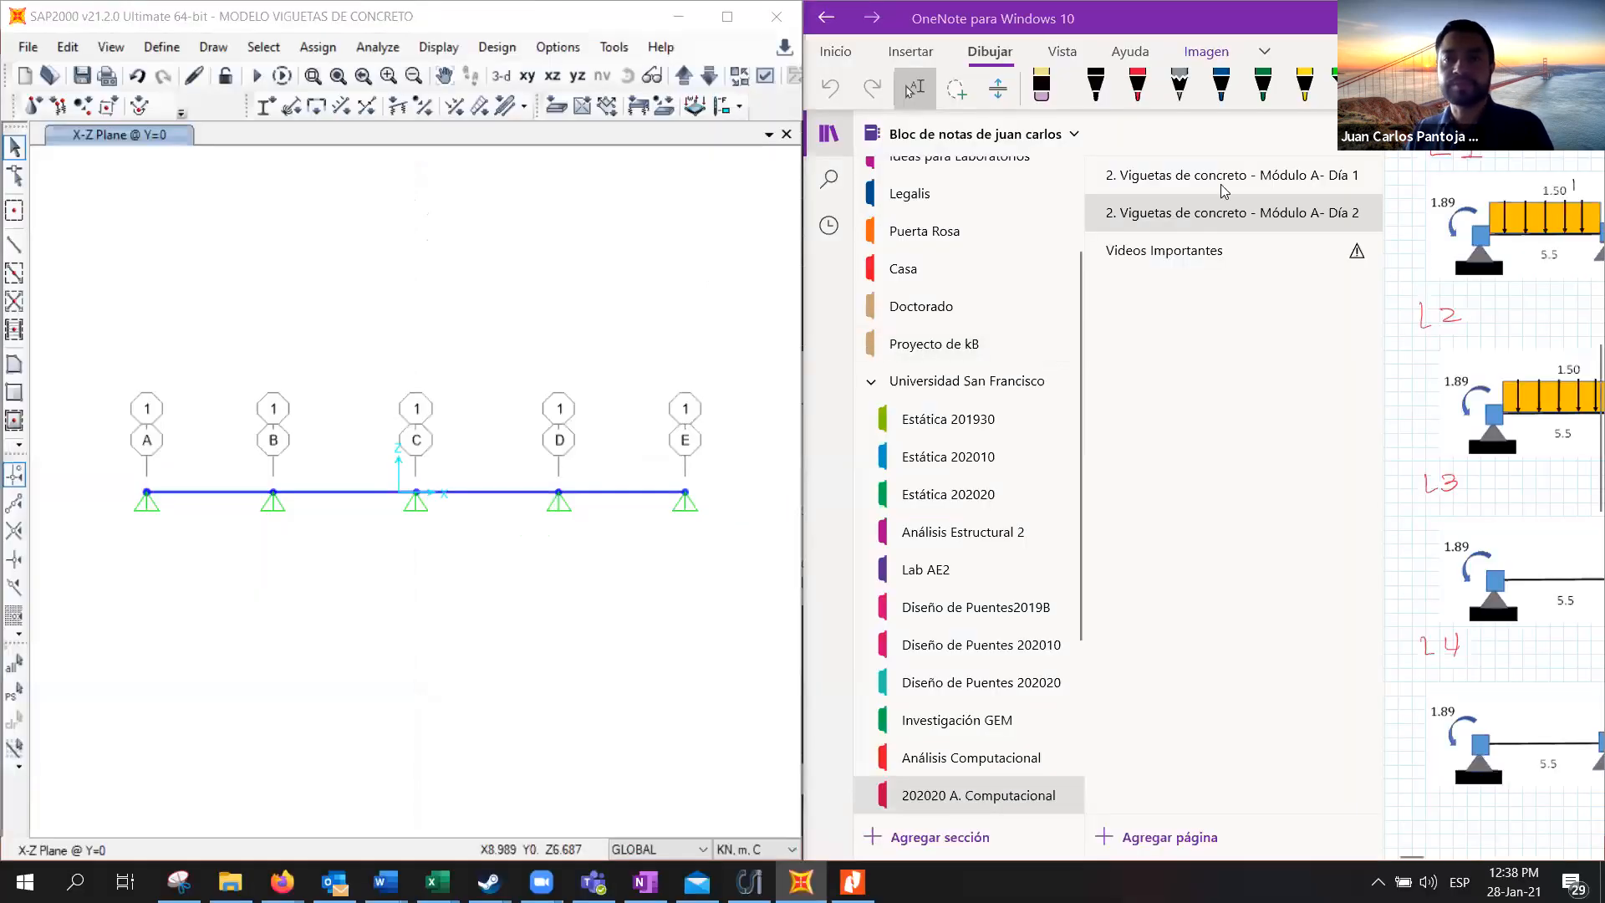
click(842, 134)
click(841, 135)
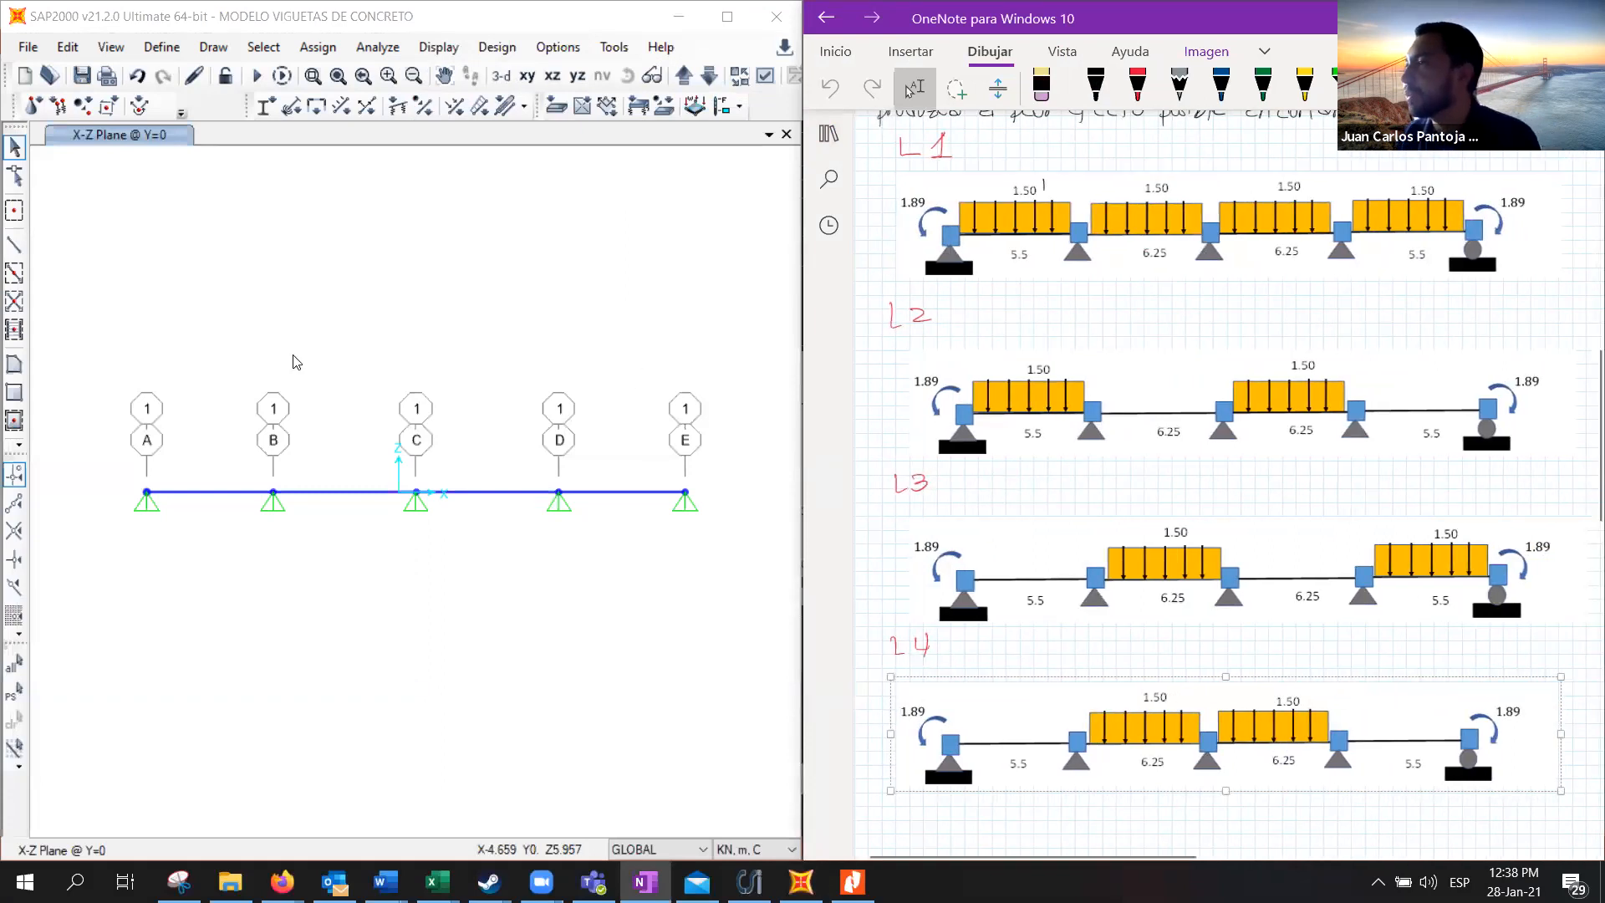
scroll(1156, 471, up, 5)
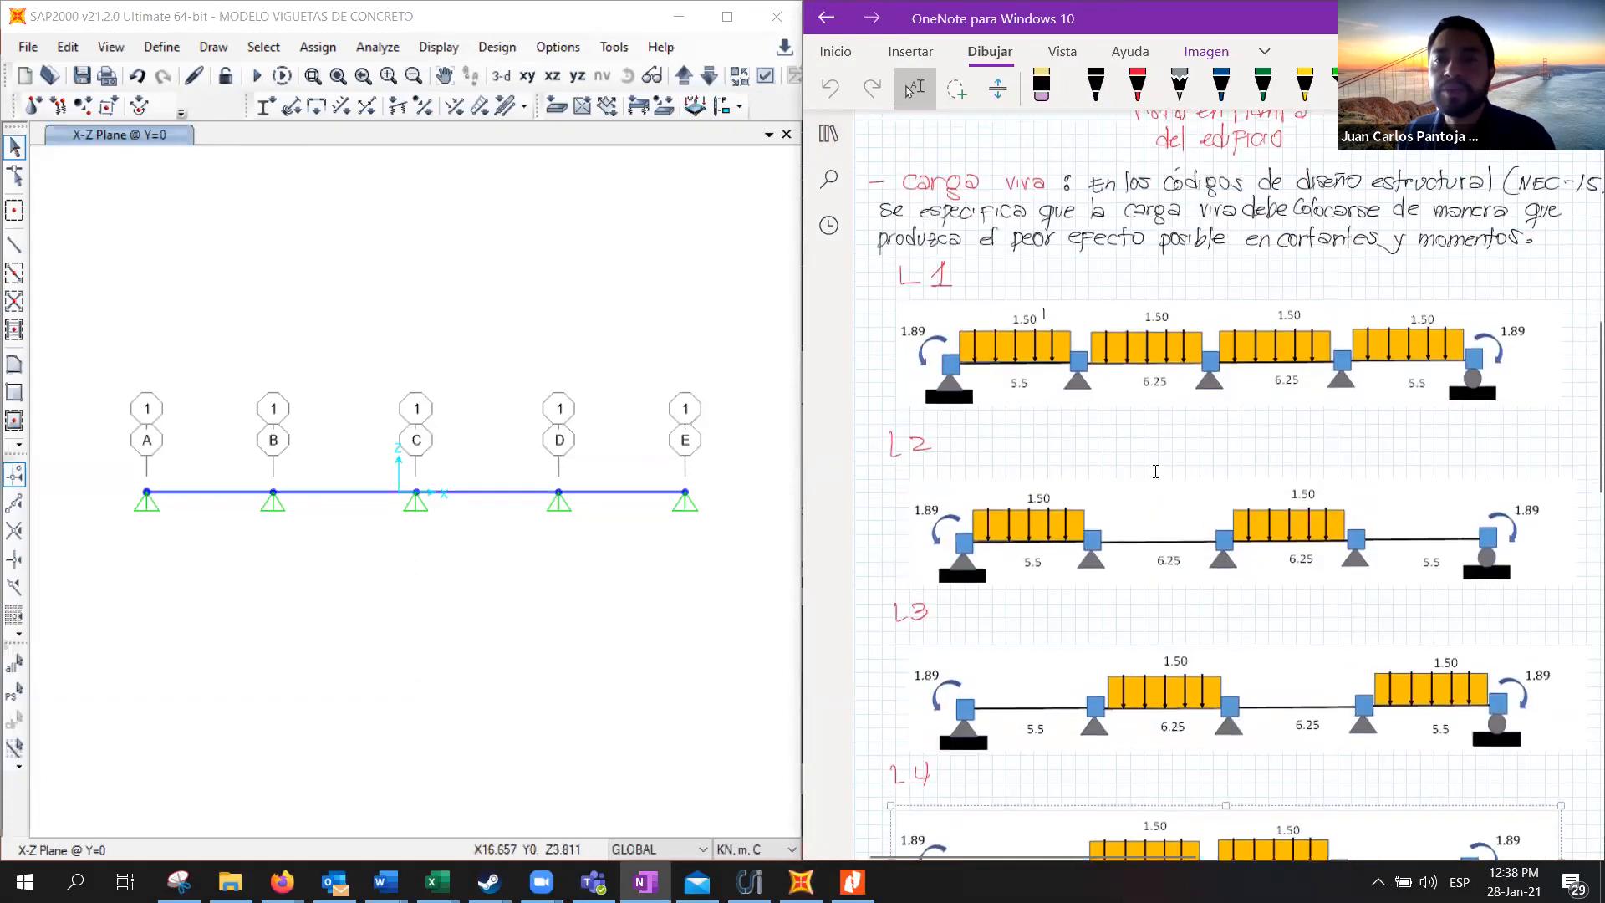
scroll(1155, 470, up, 5)
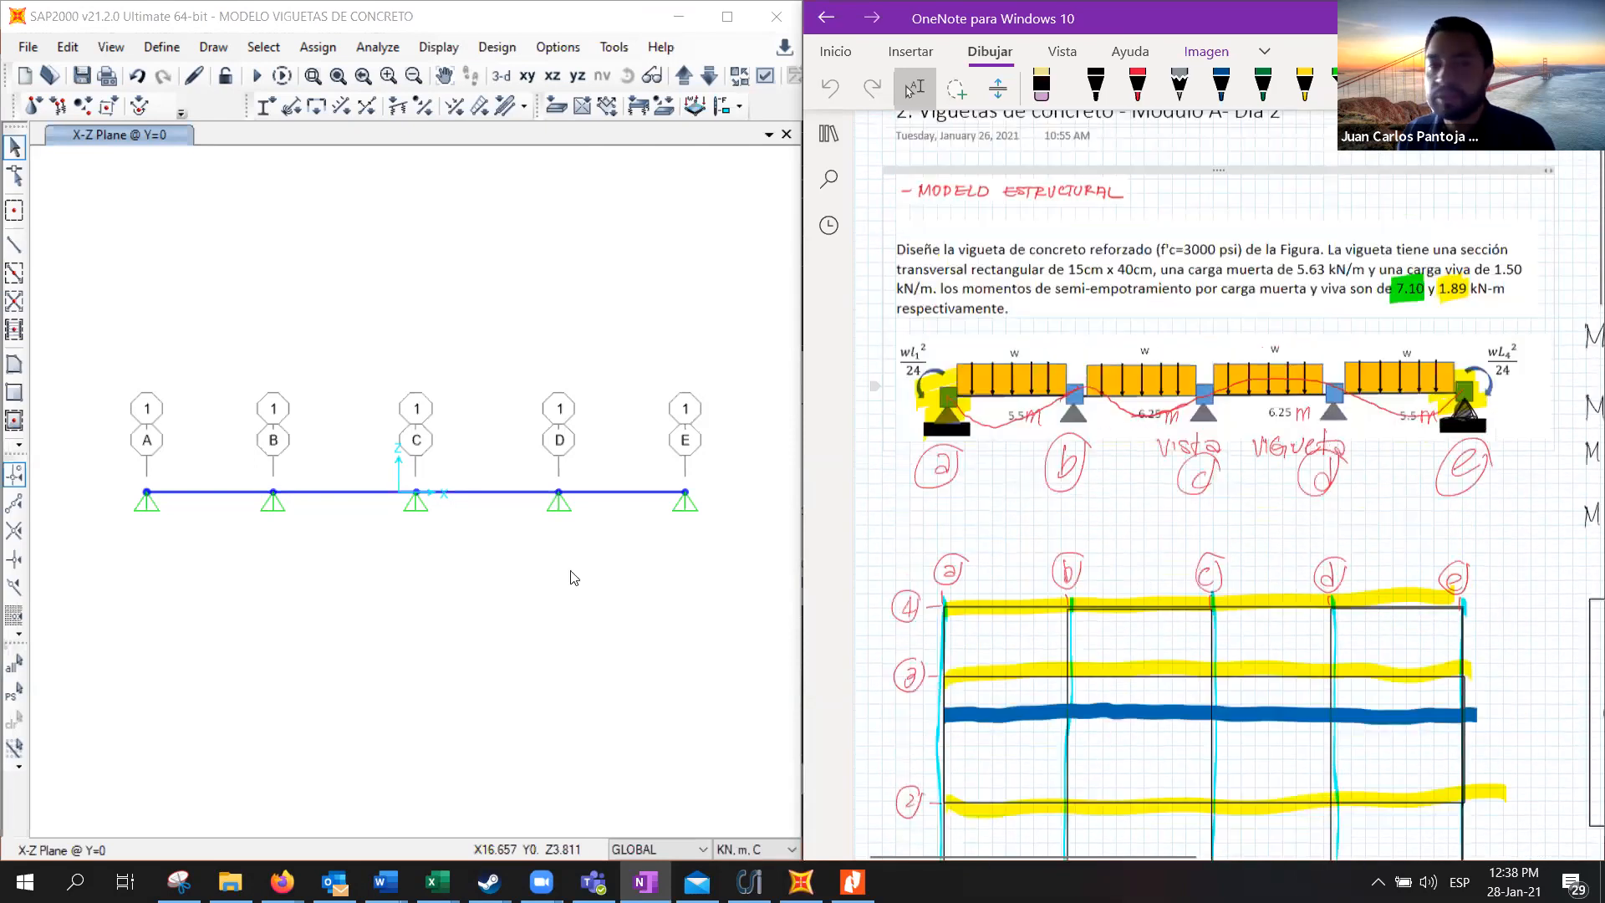
scroll(888, 459, down, 9)
scroll(887, 459, up, 7)
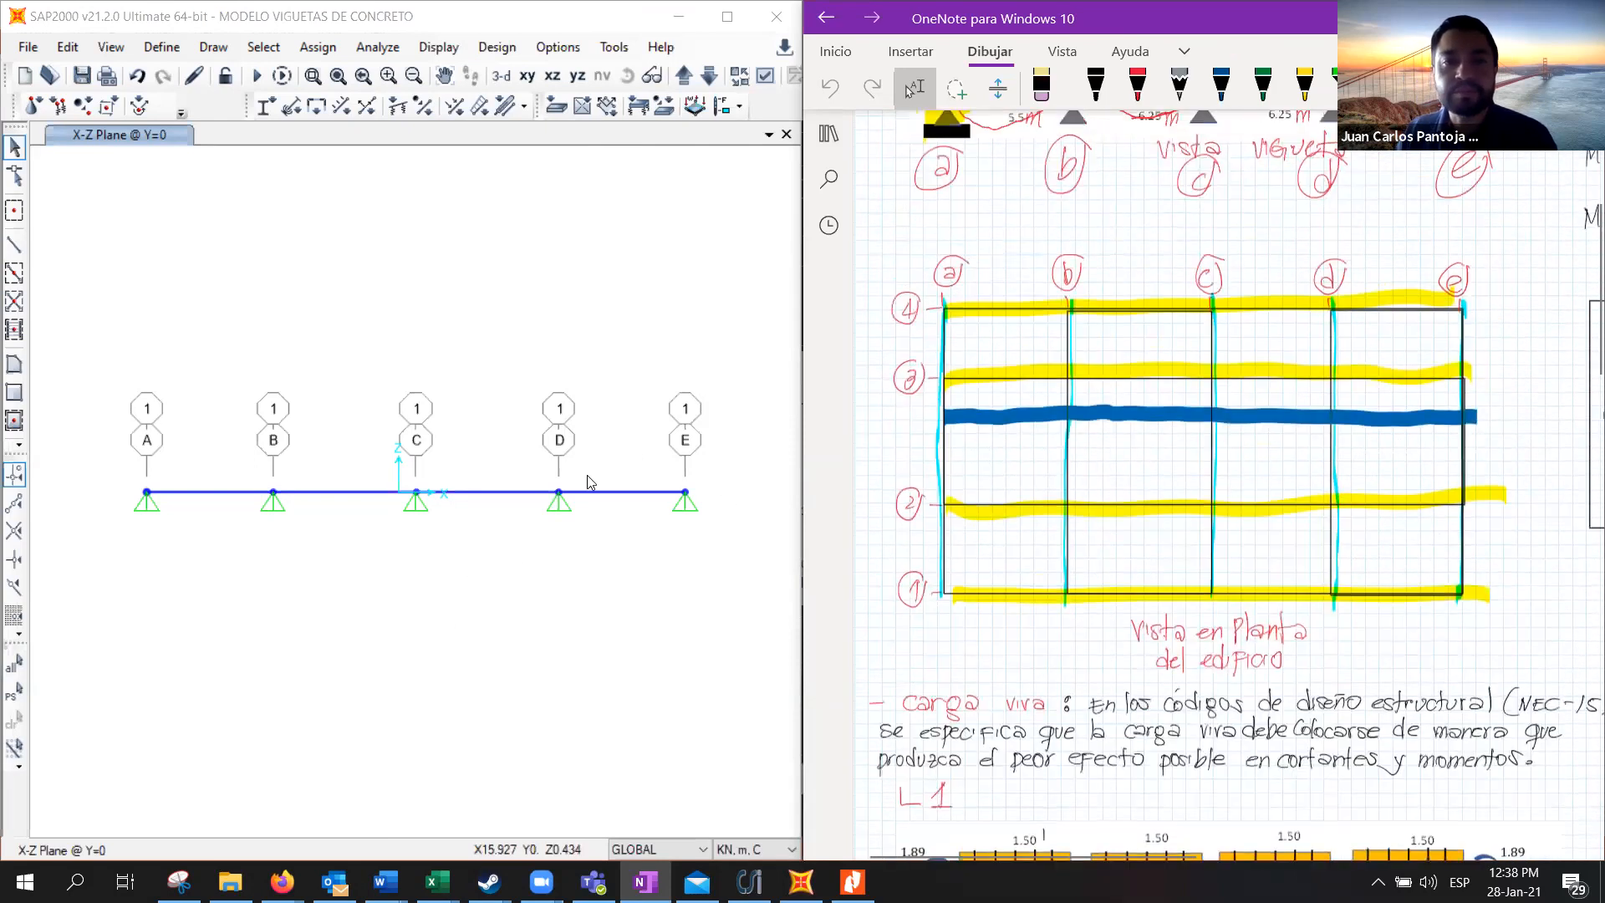
Select all joints and frames of the joist model
click(14, 665)
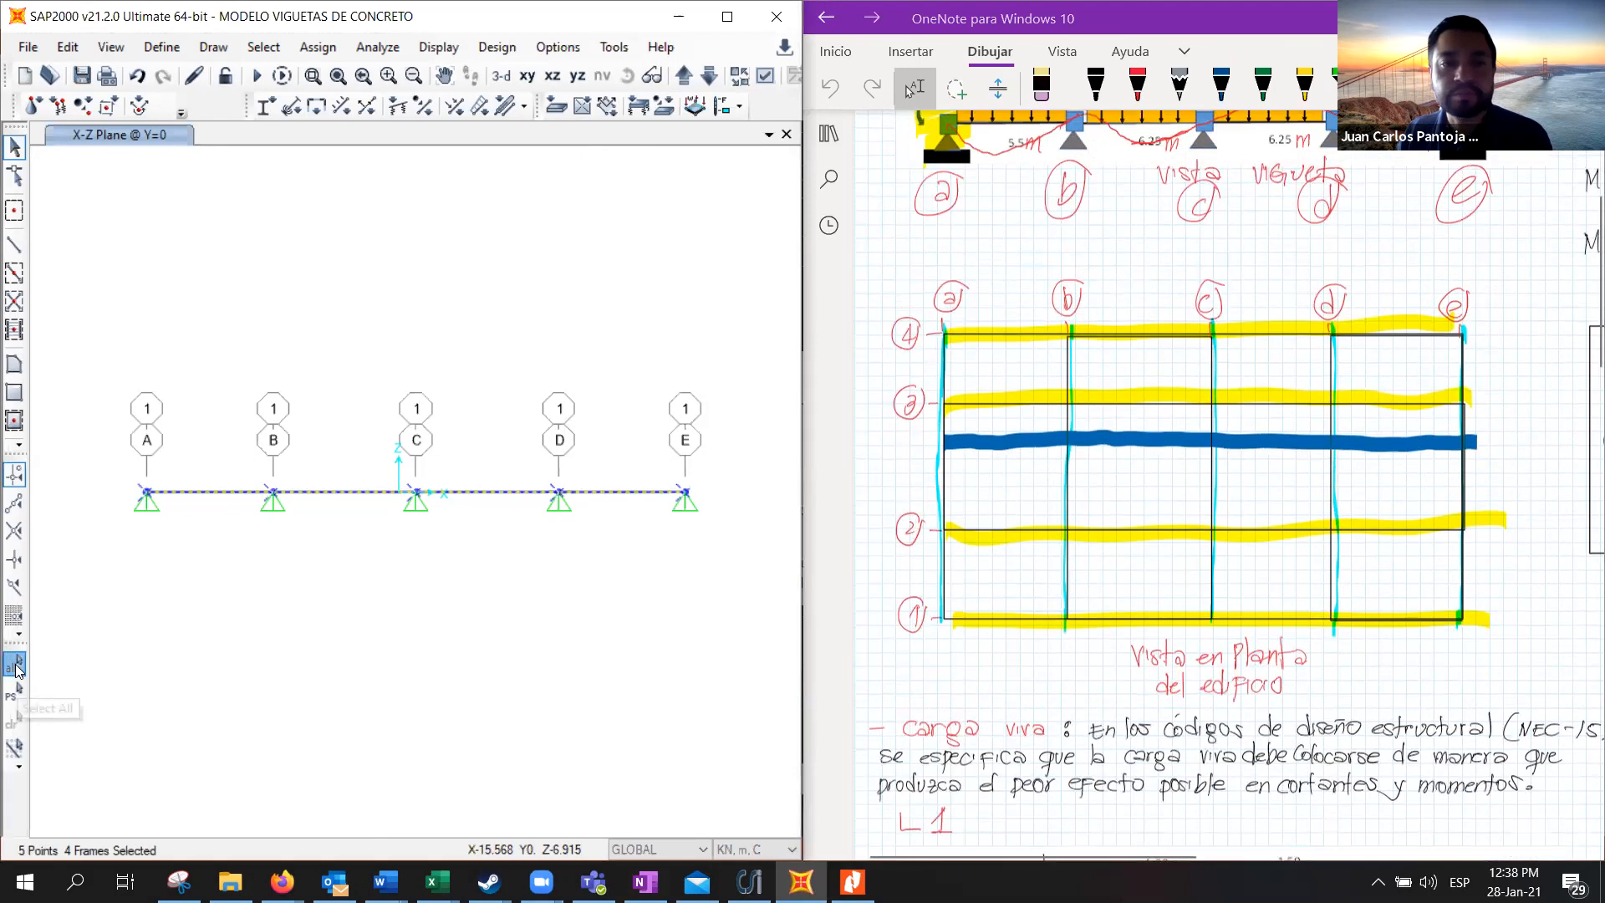
click(326, 53)
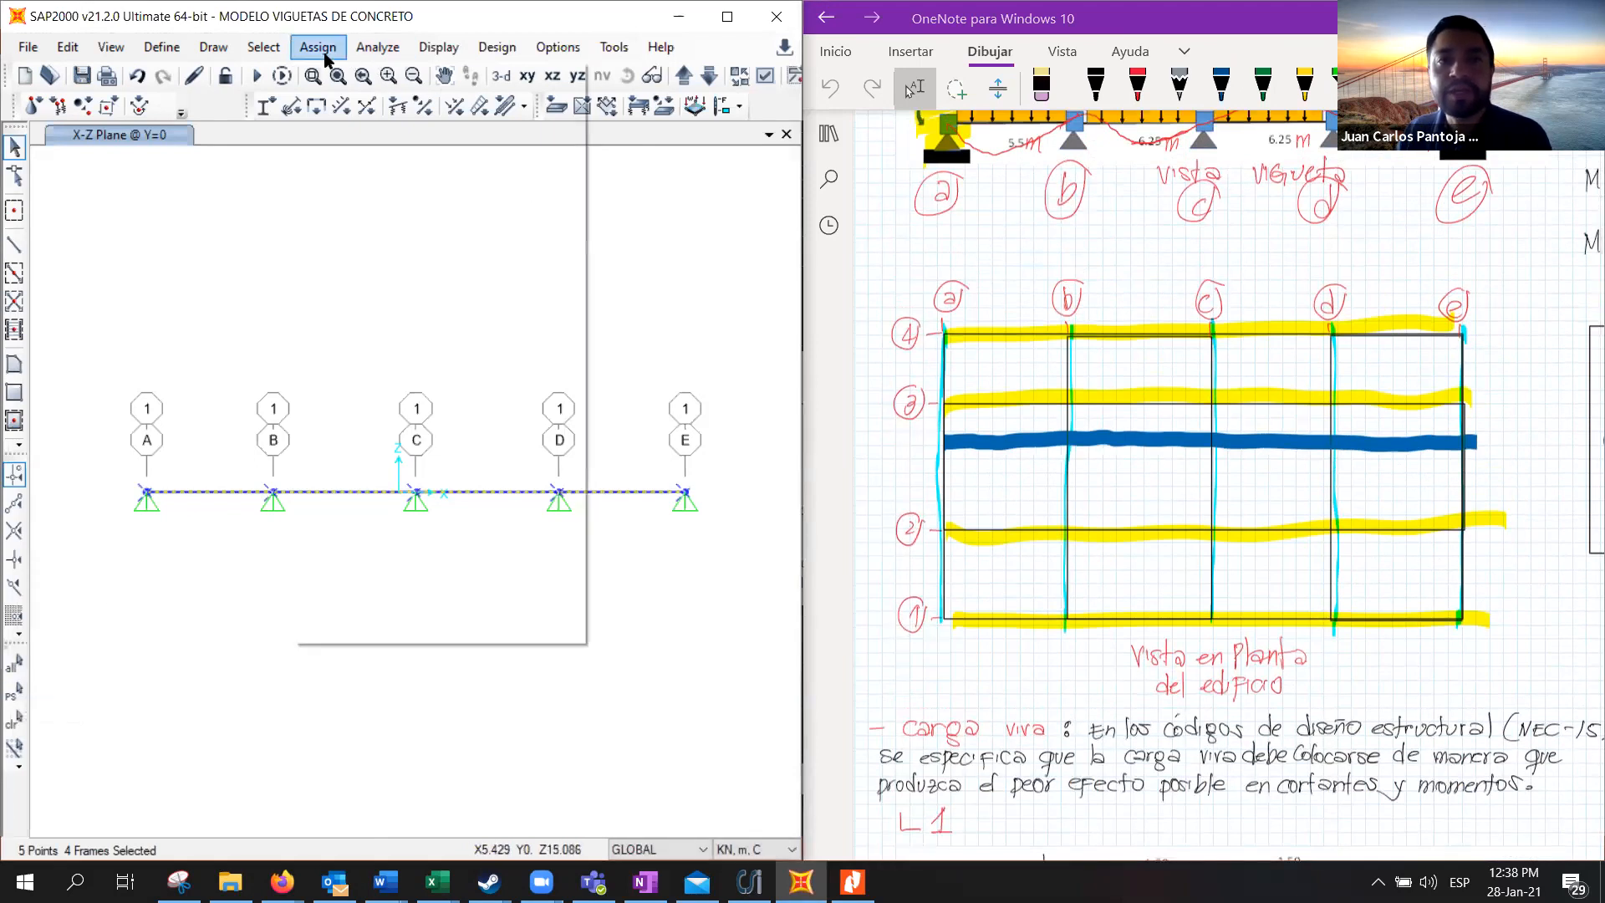
mouse_move(438, 296)
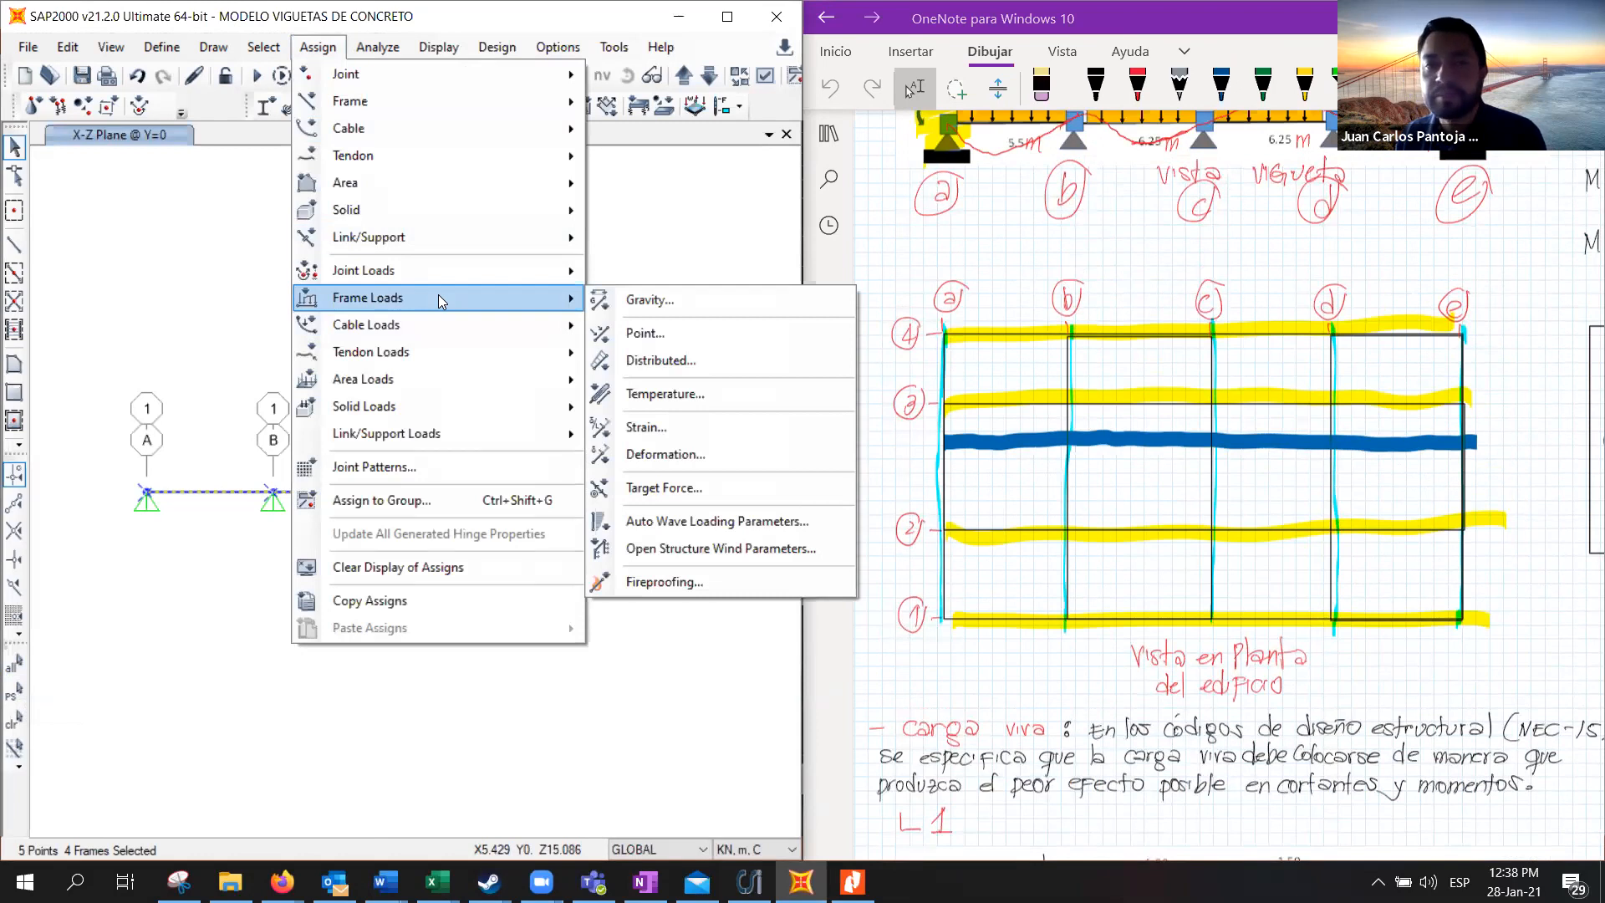
click(633, 360)
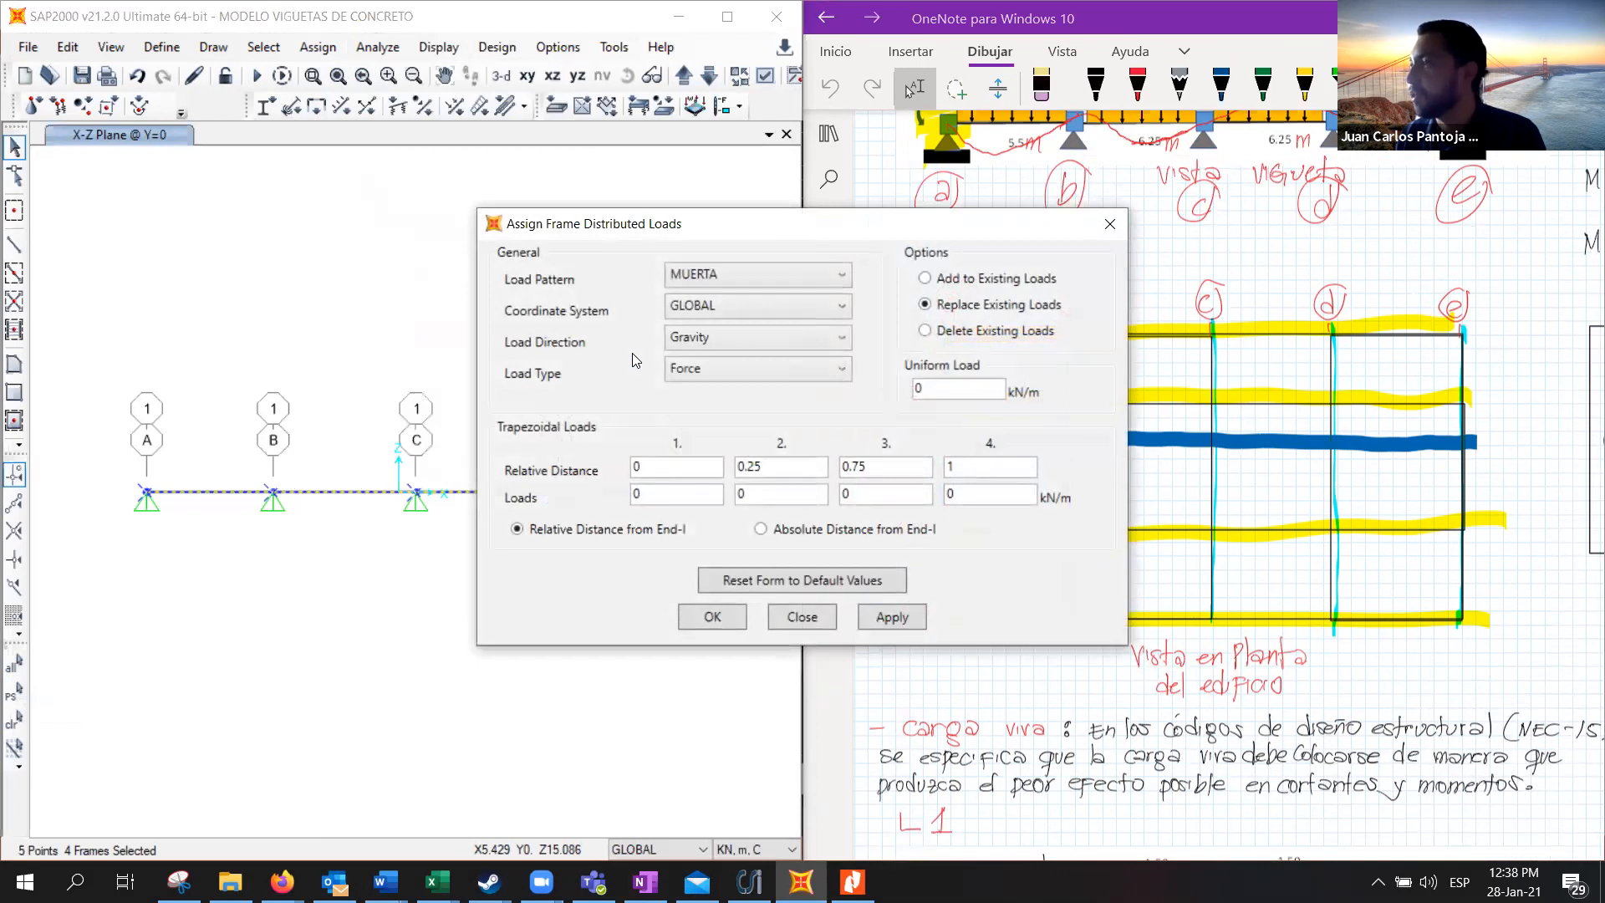
click(1110, 224)
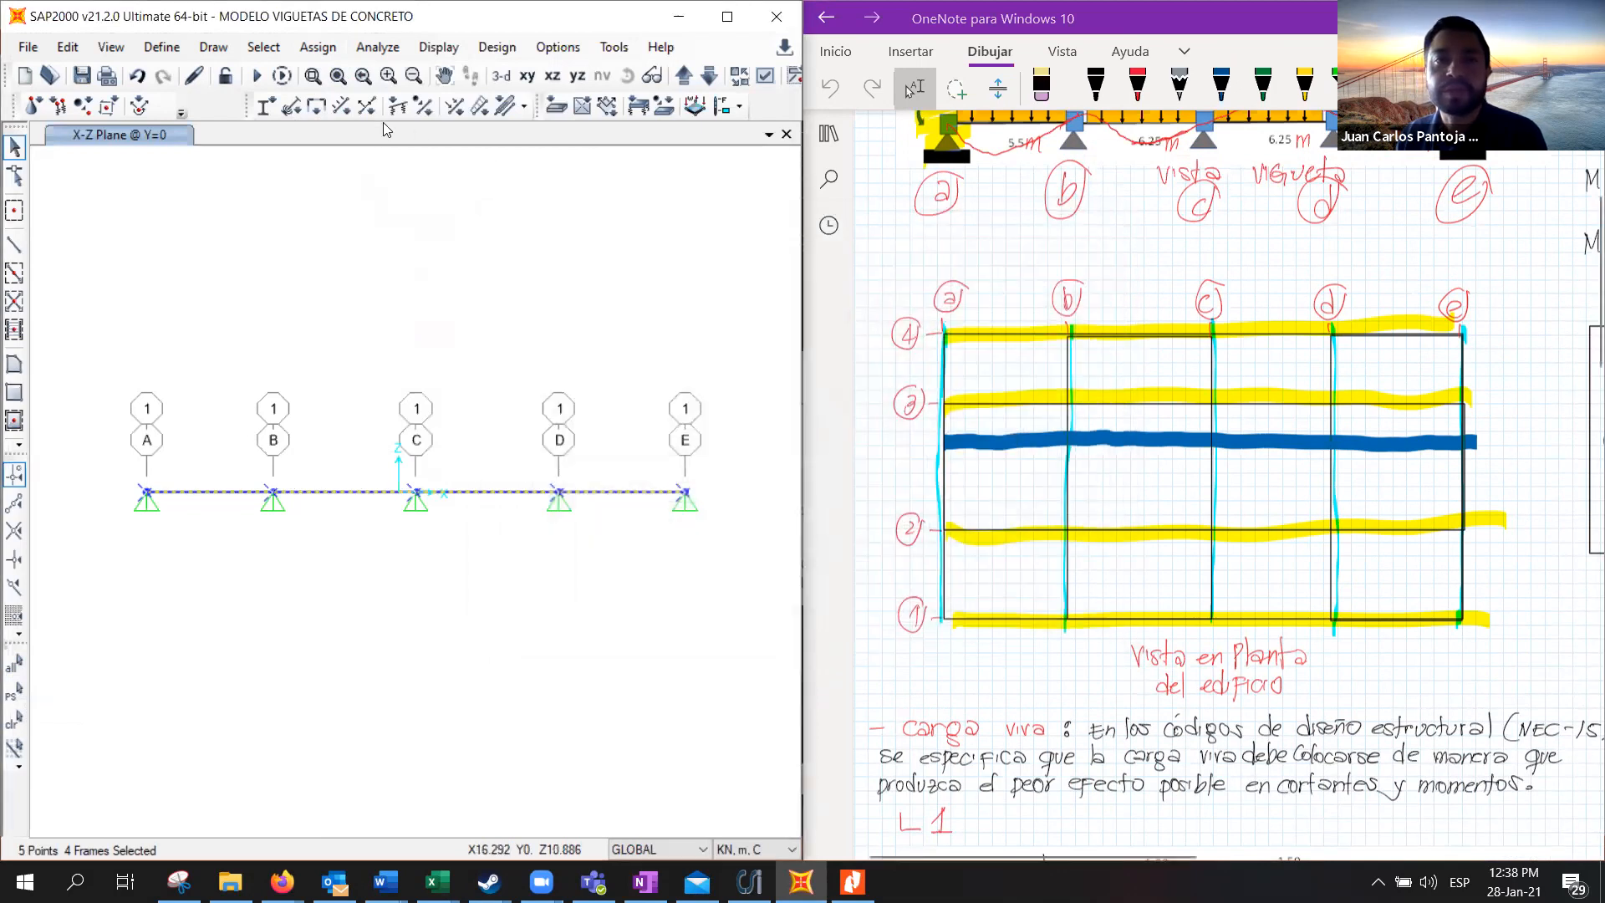
Start a frame distributed load assignment for the selected frames, keeping the MUERTA load pattern and the GLOBAL coordinate system
click(481, 108)
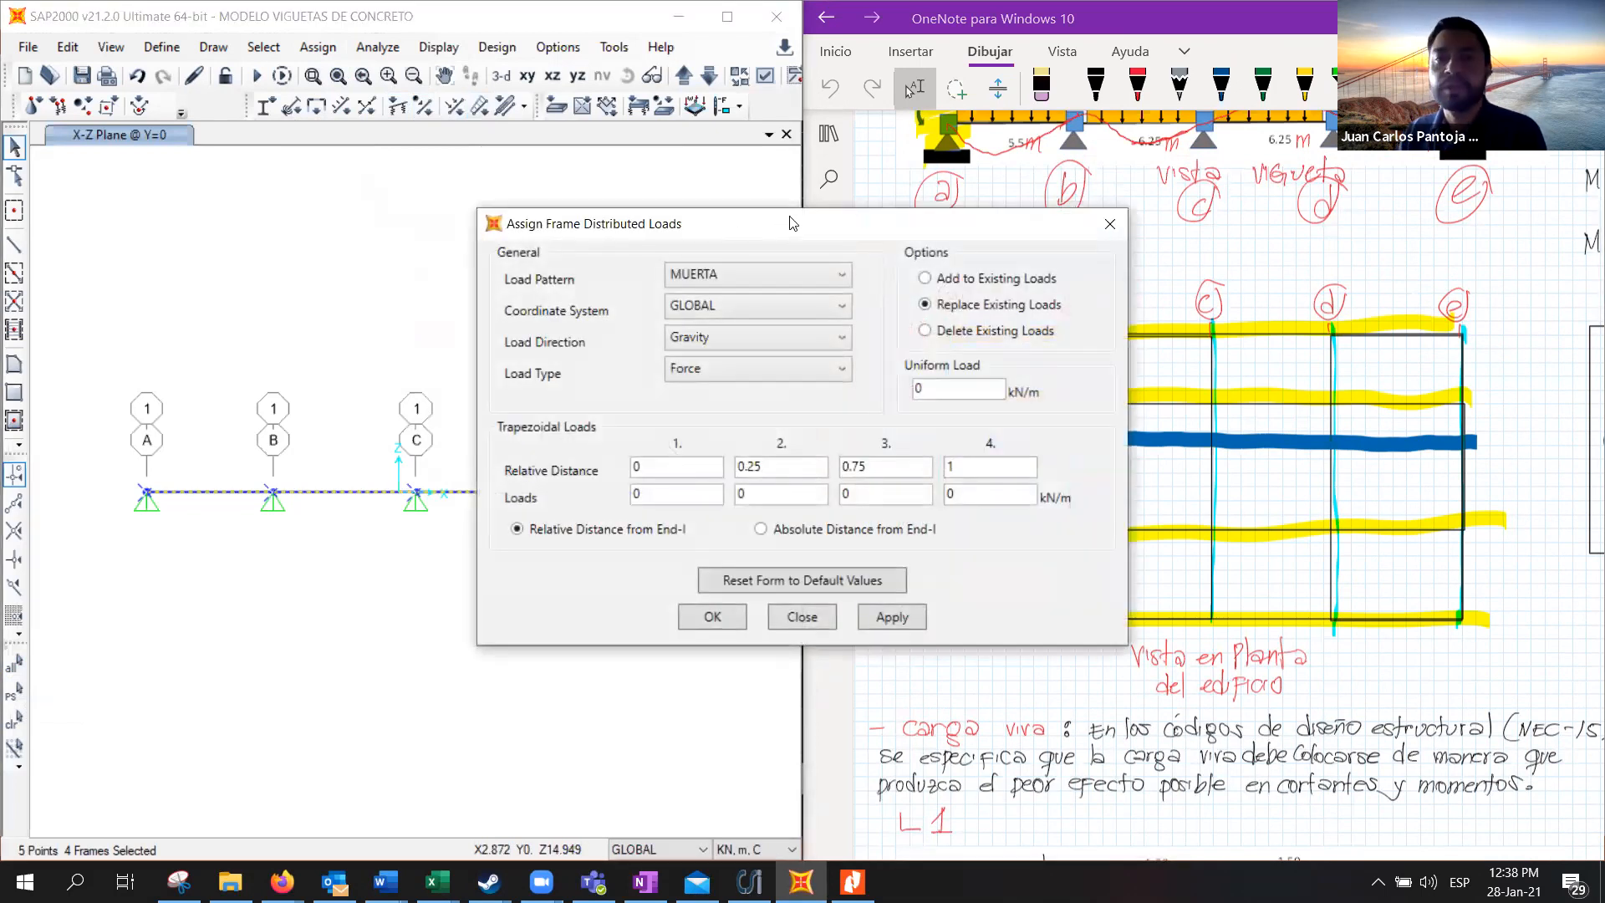
drag(784, 223, 500, 58)
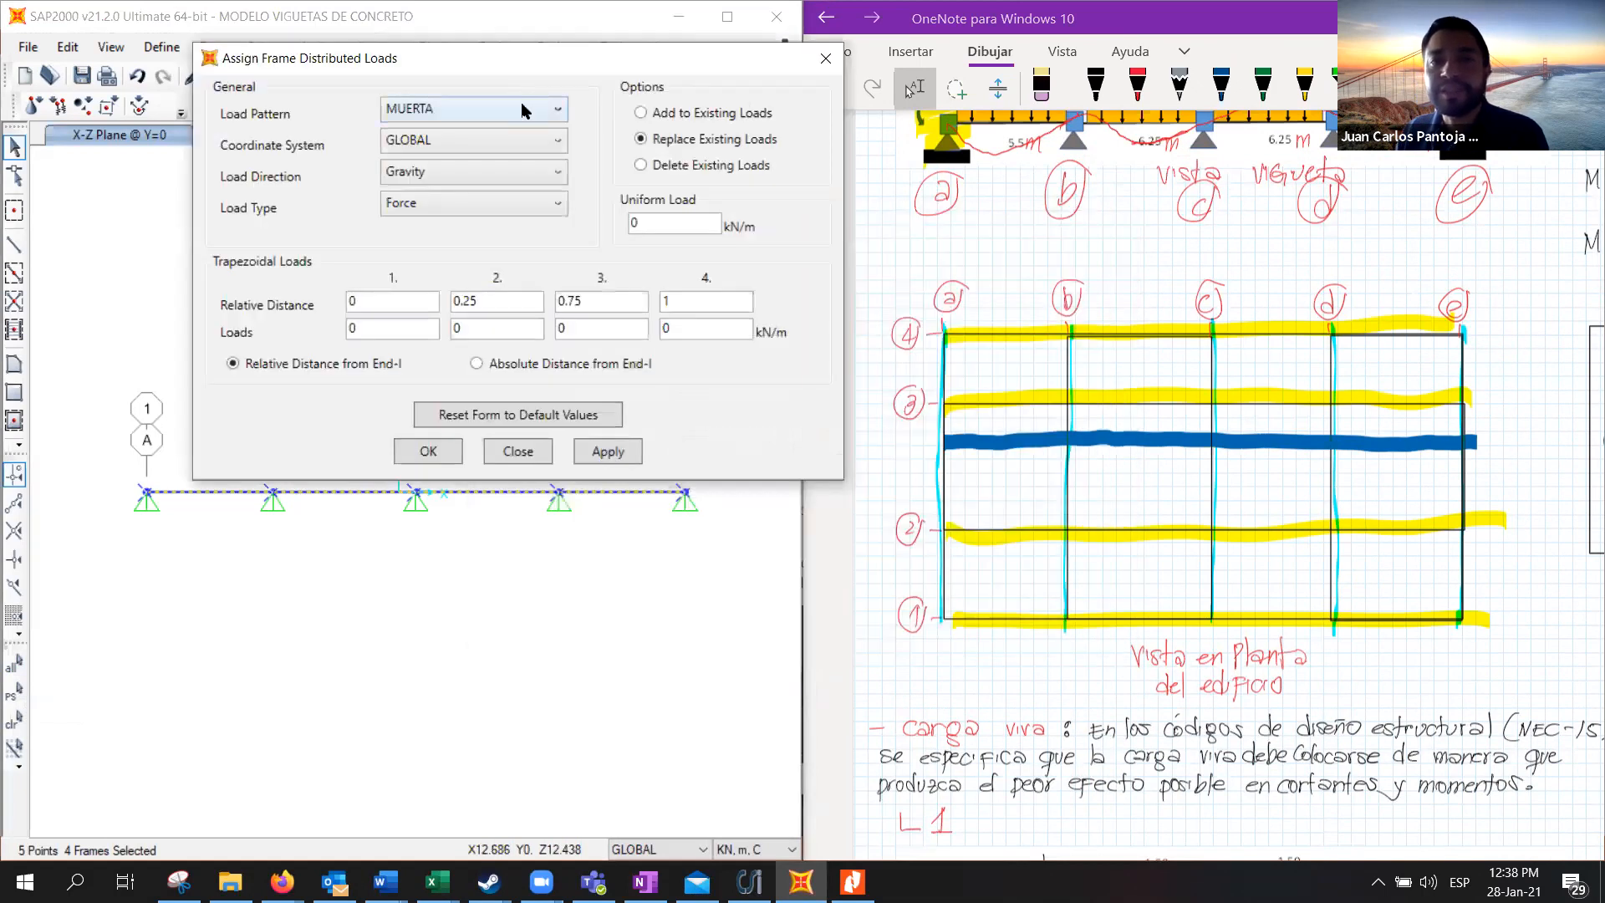
click(520, 109)
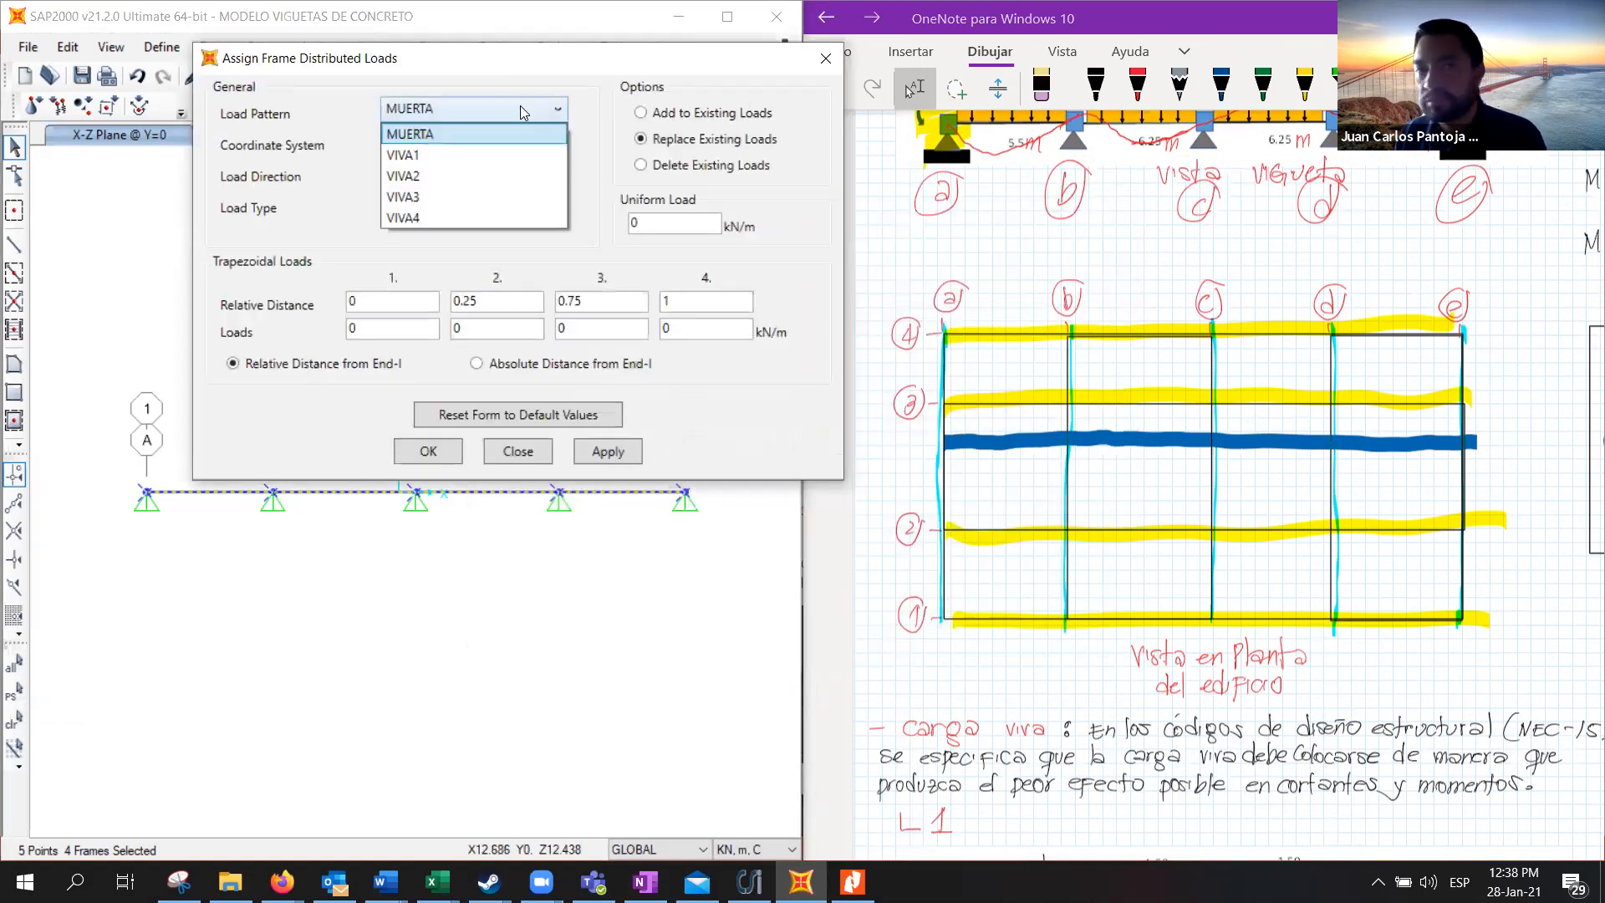
click(520, 107)
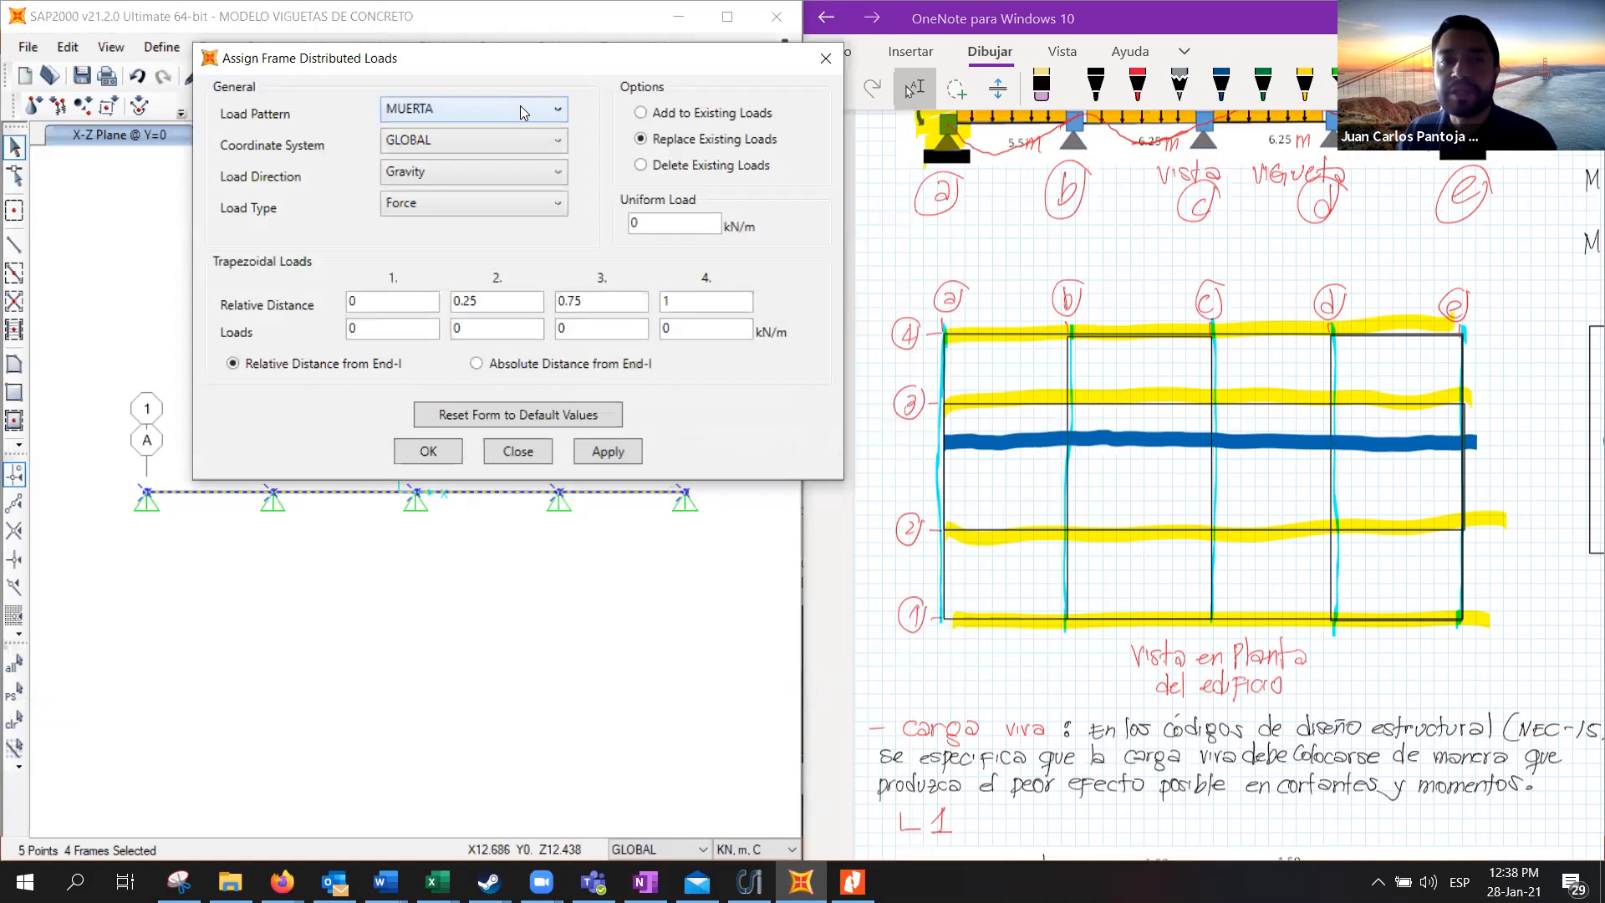
click(478, 144)
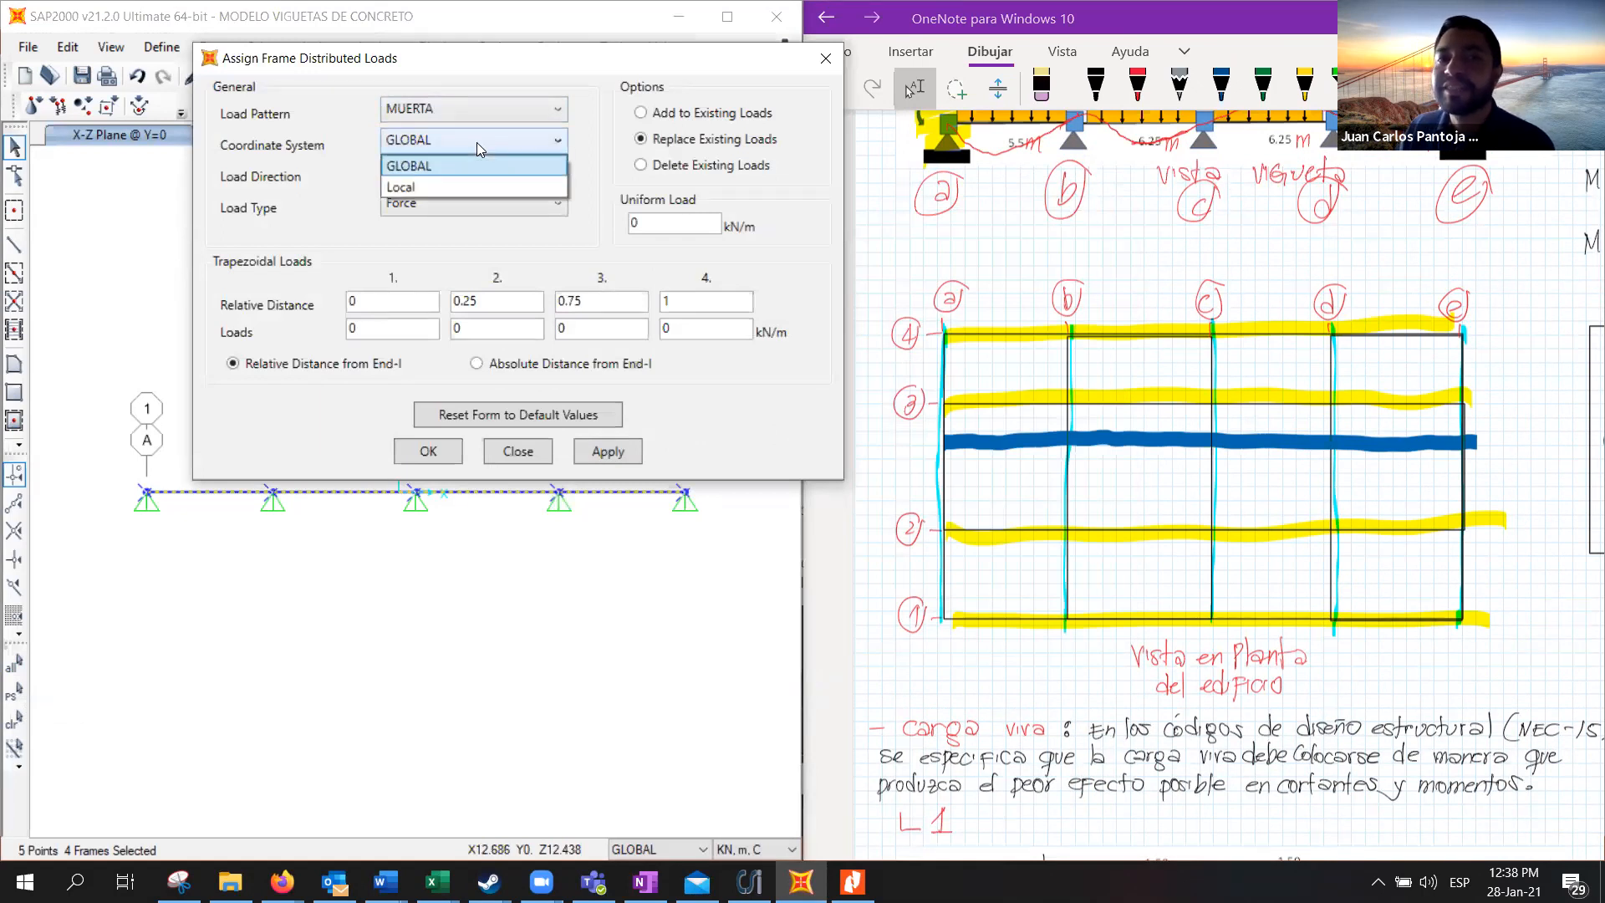
click(477, 144)
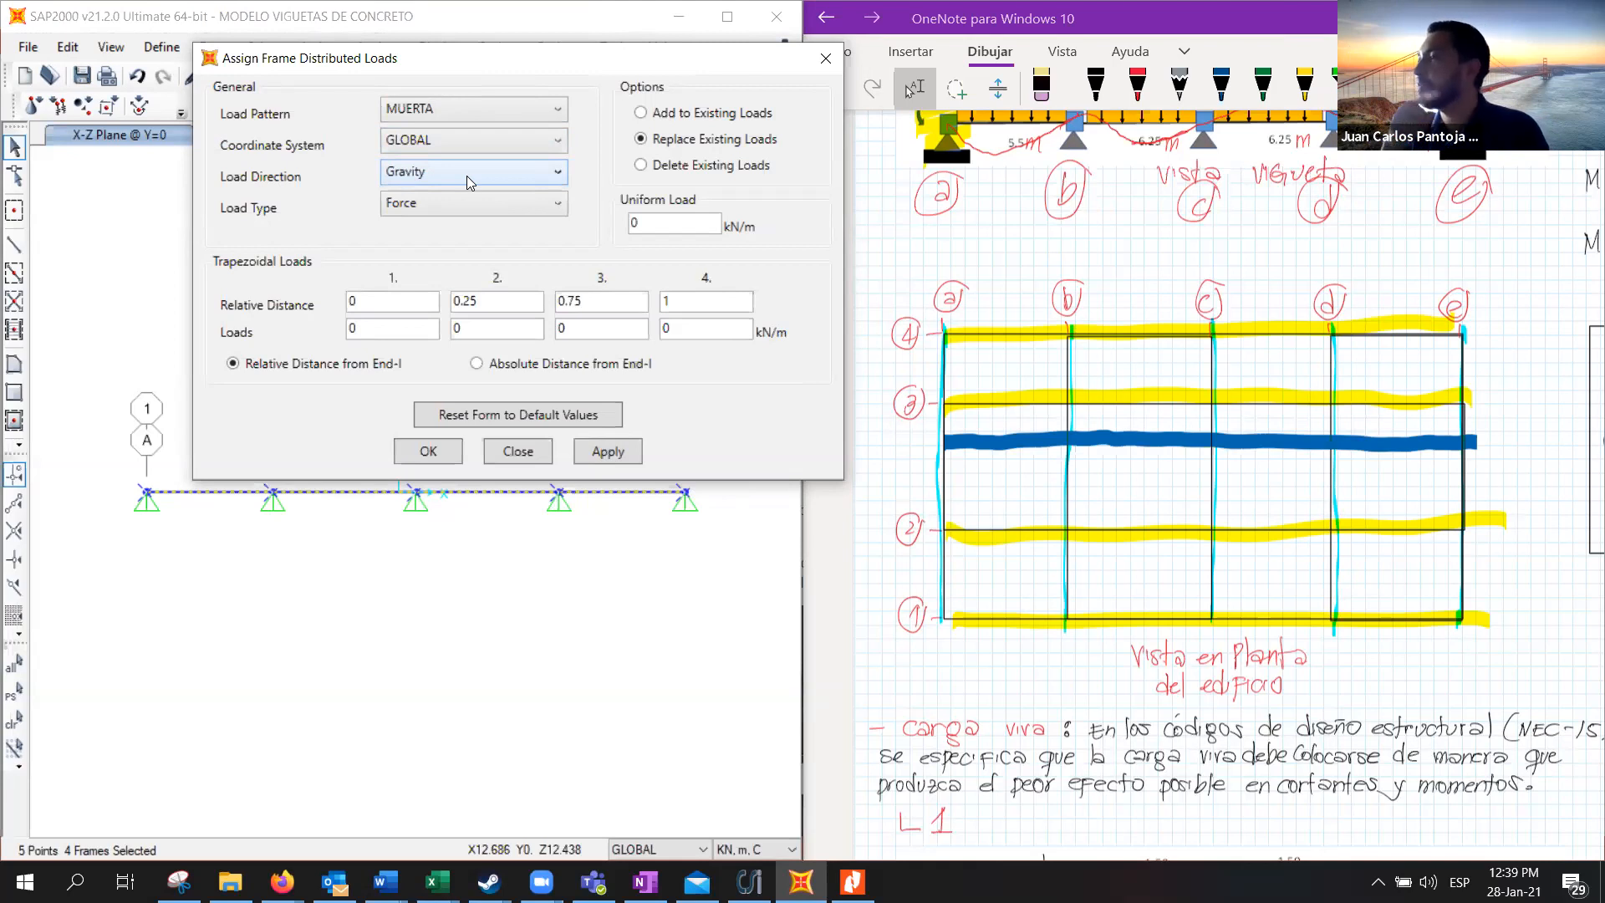
Try the Local coordinate system, return to GLOBAL, and check the available load types while keeping Force
click(449, 139)
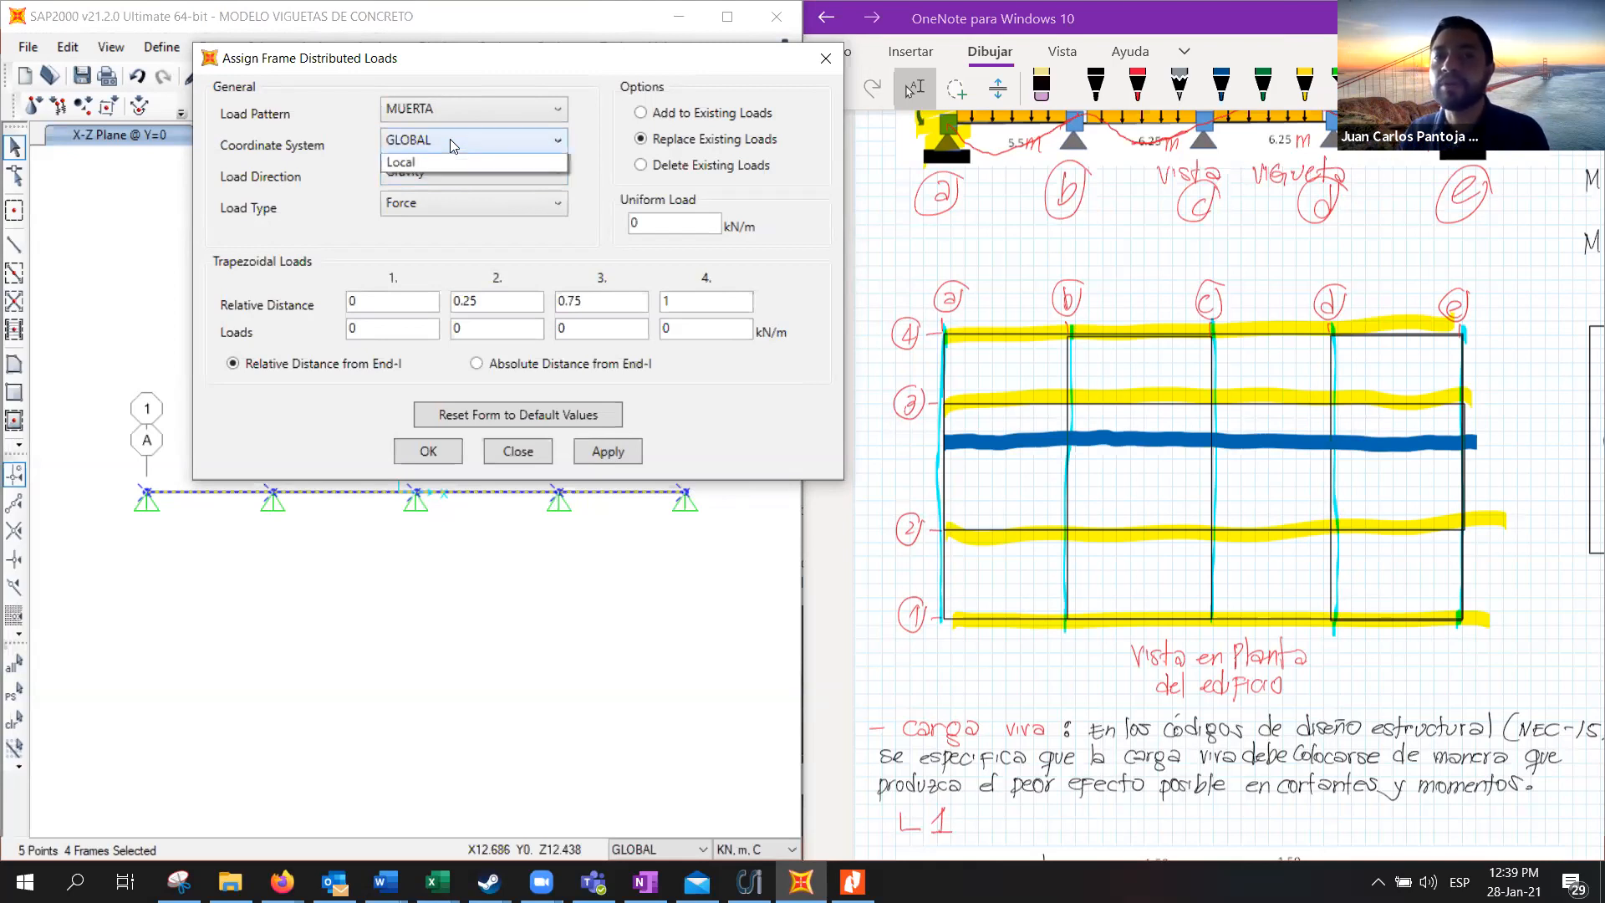
click(451, 188)
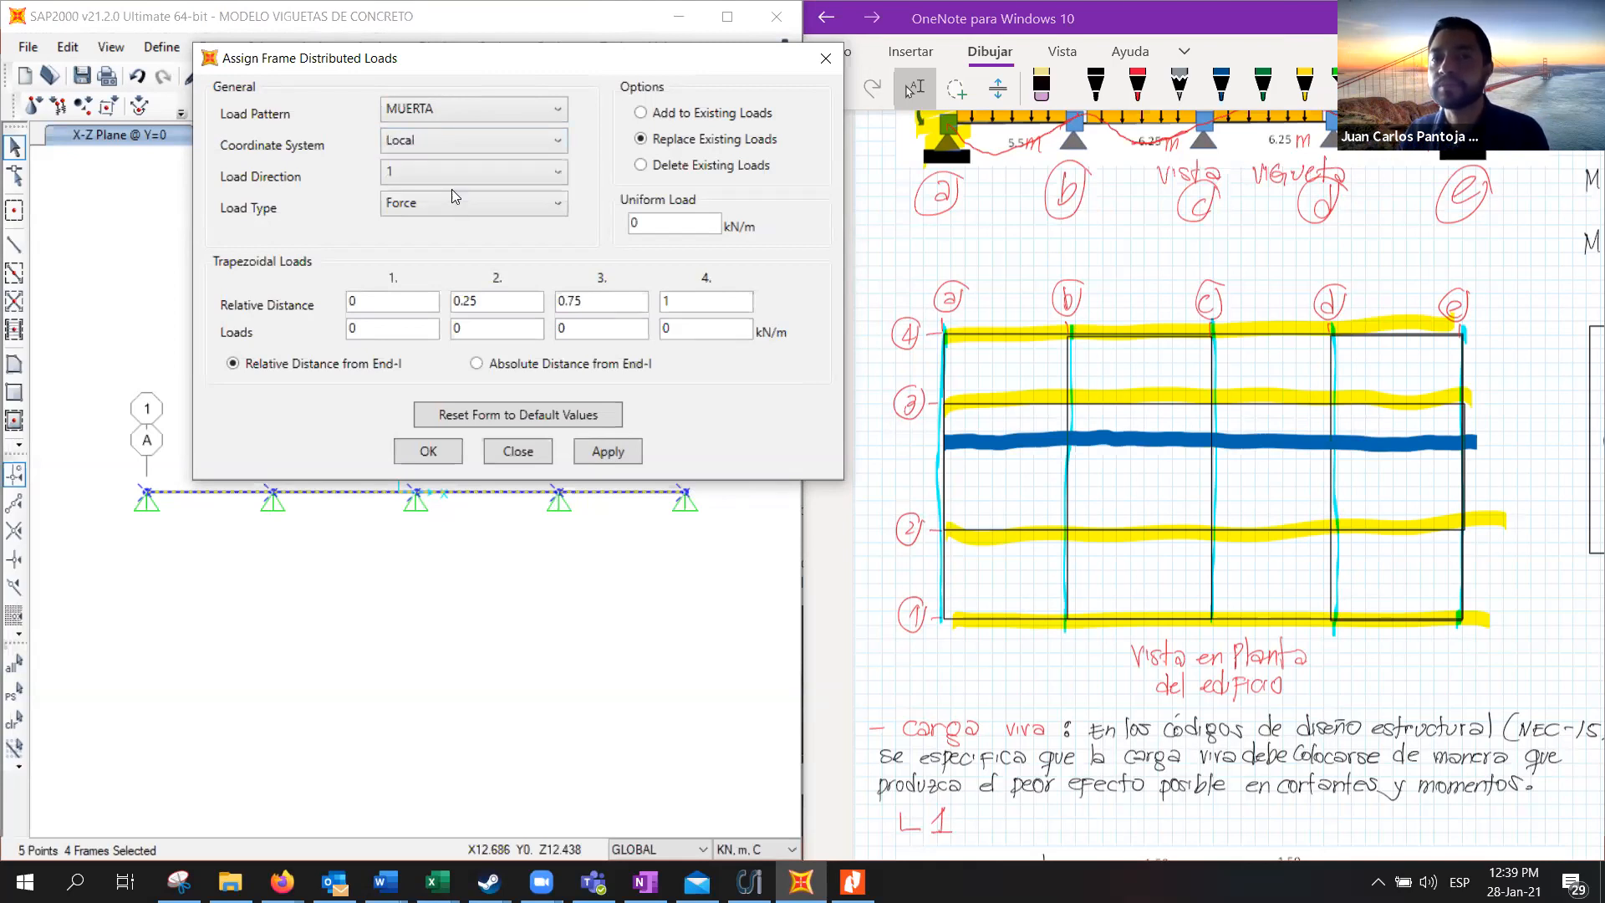
click(452, 142)
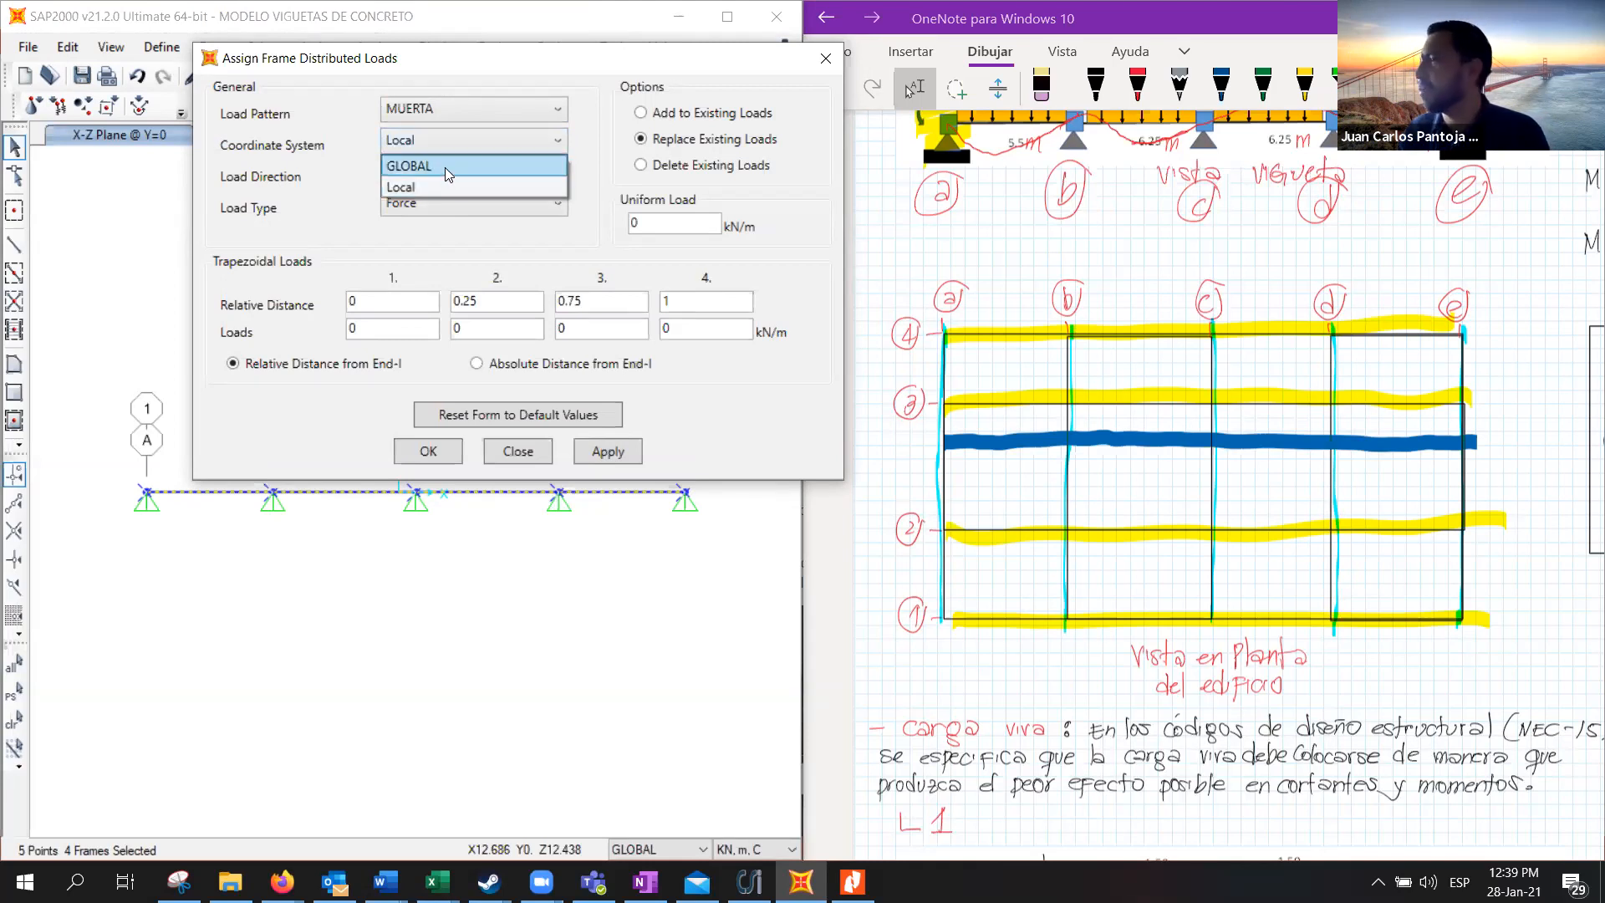
click(445, 167)
click(450, 210)
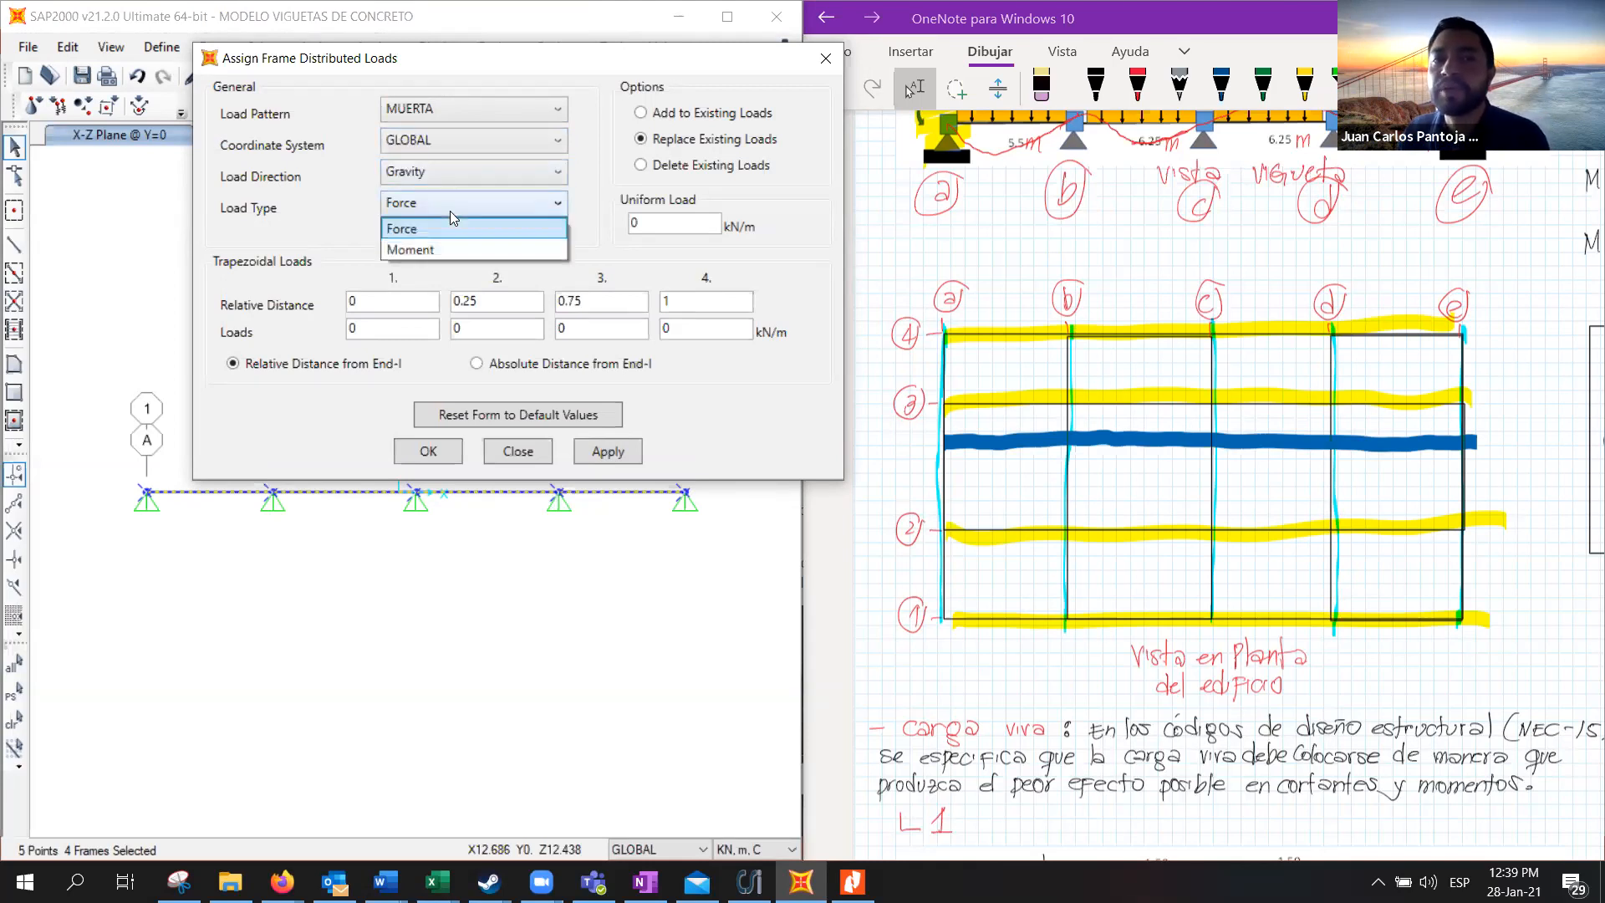
click(450, 211)
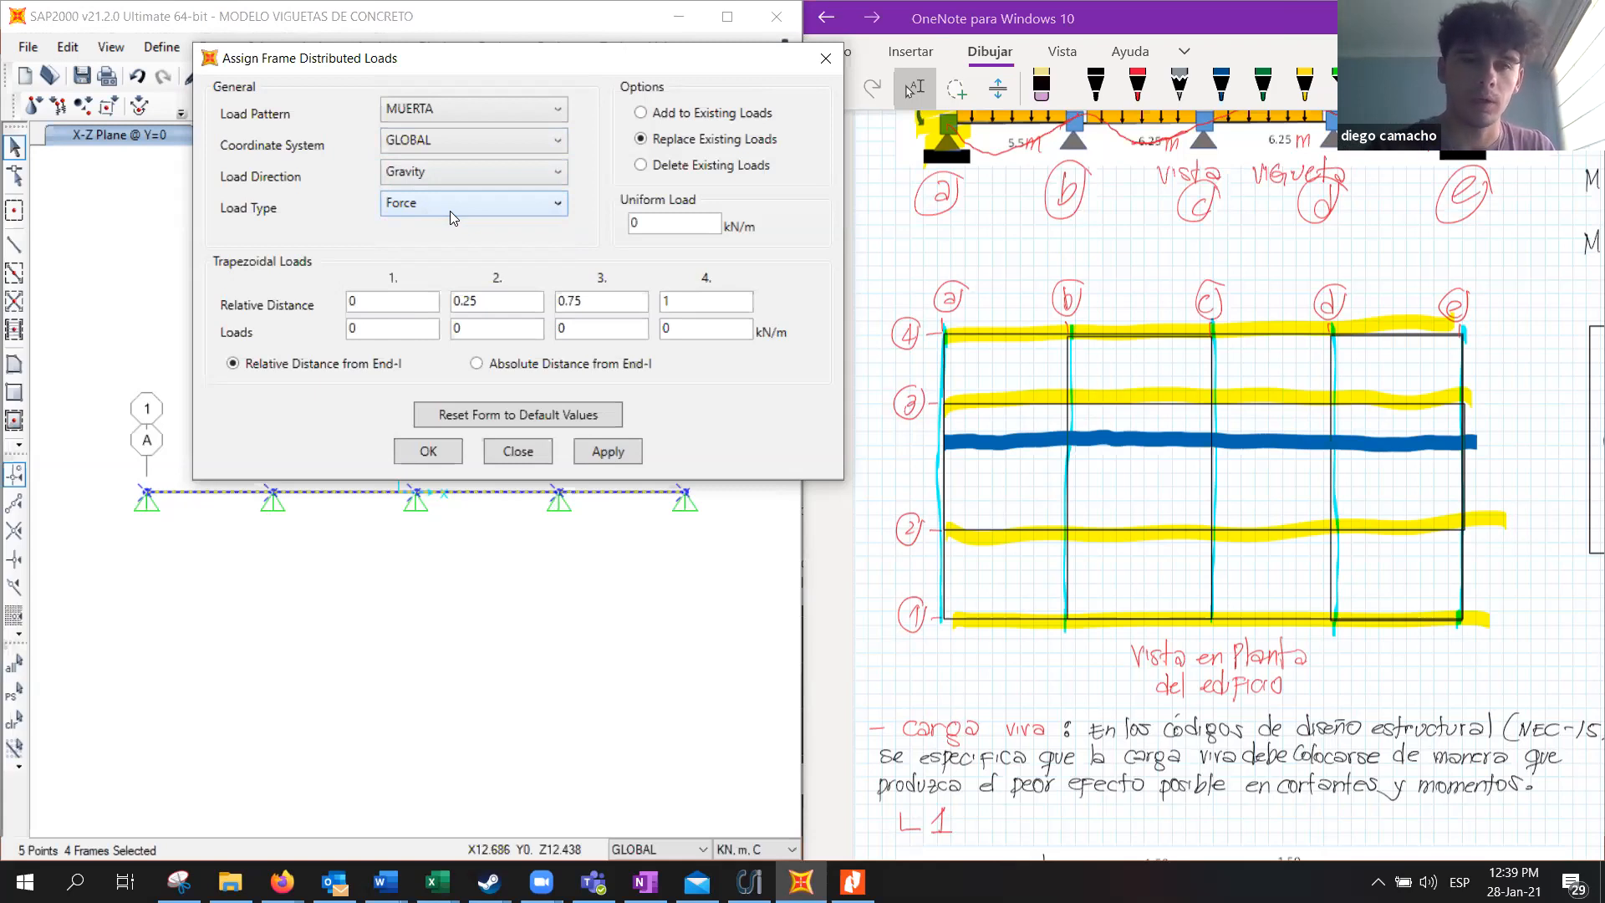
key(XF86AudioRaiseVolume)
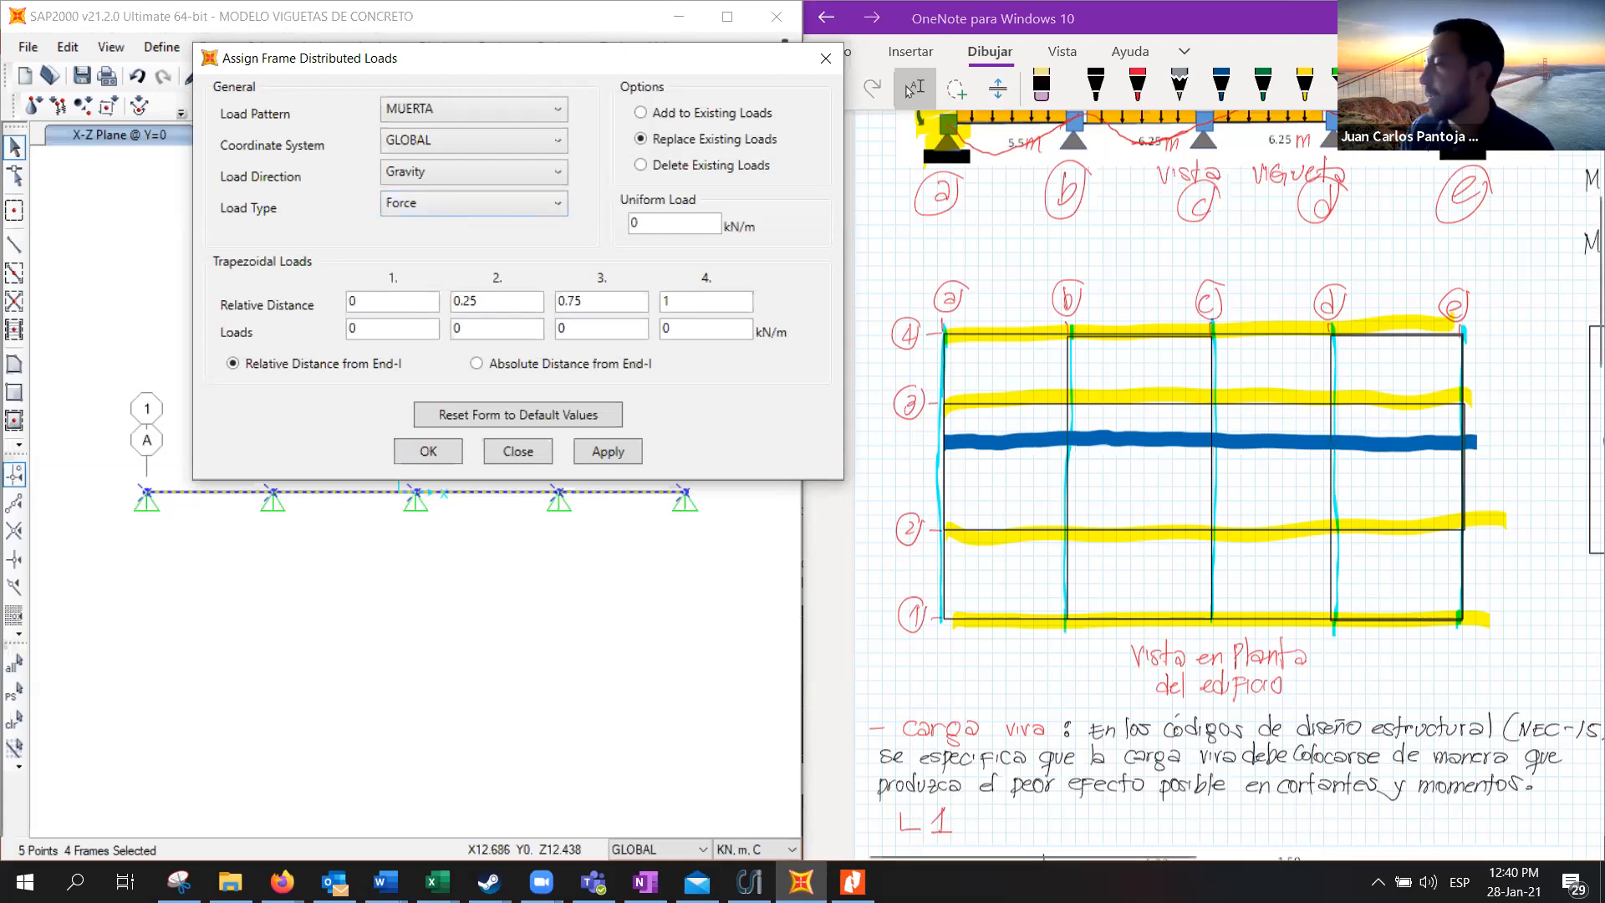
Sketch an inclined member and its horizontal projection as screen annotations below the joist model
click(909, 90)
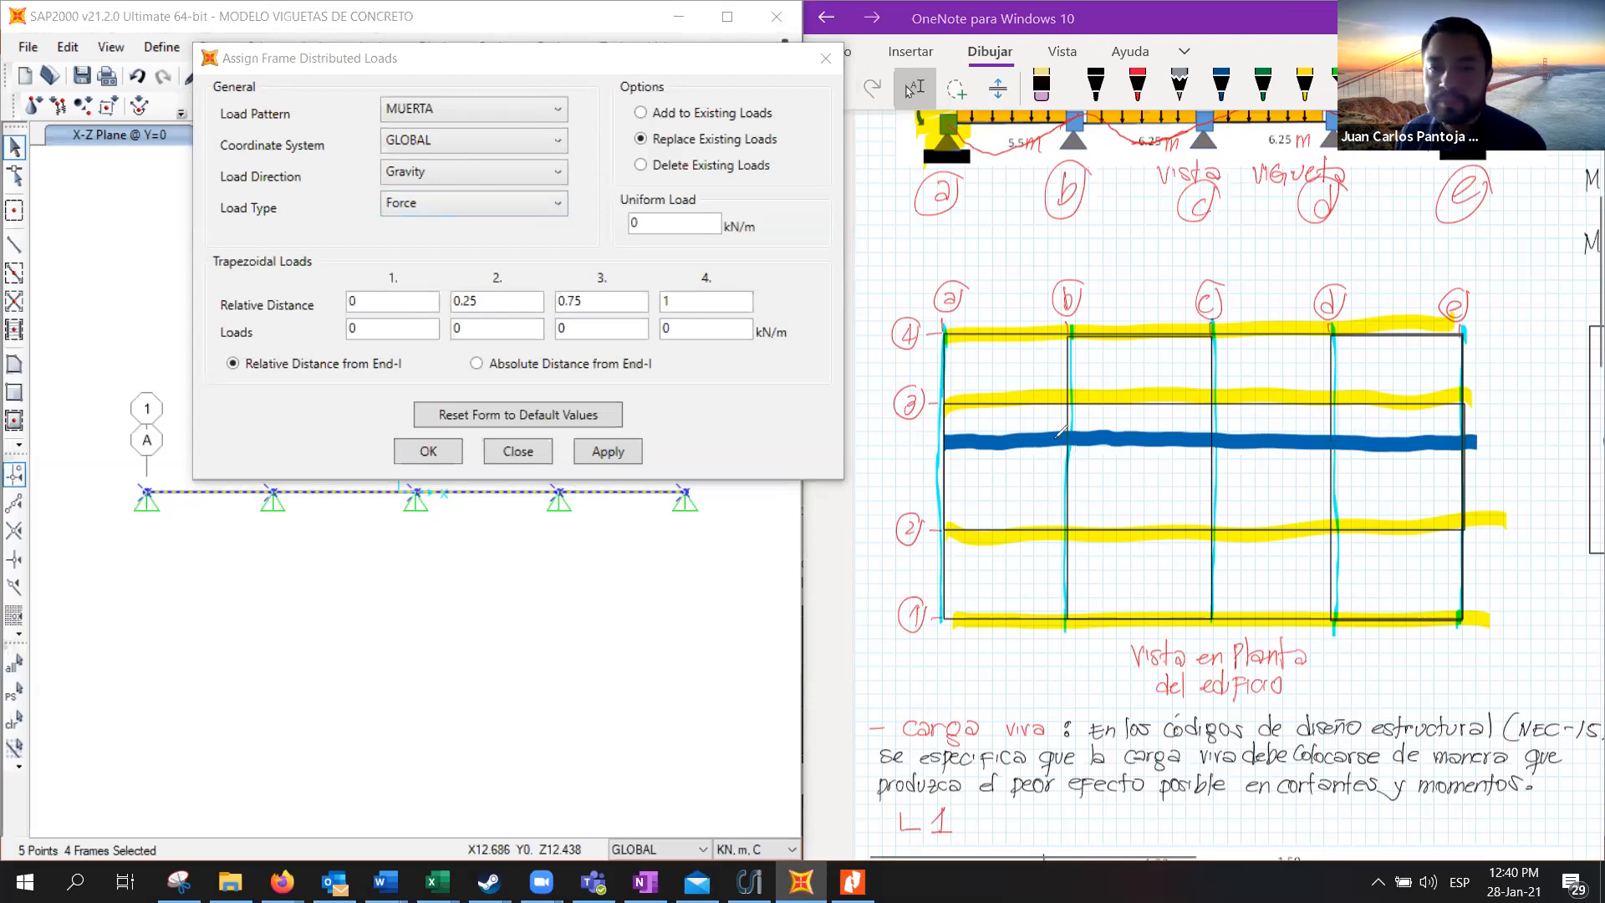
drag(324, 729, 638, 573)
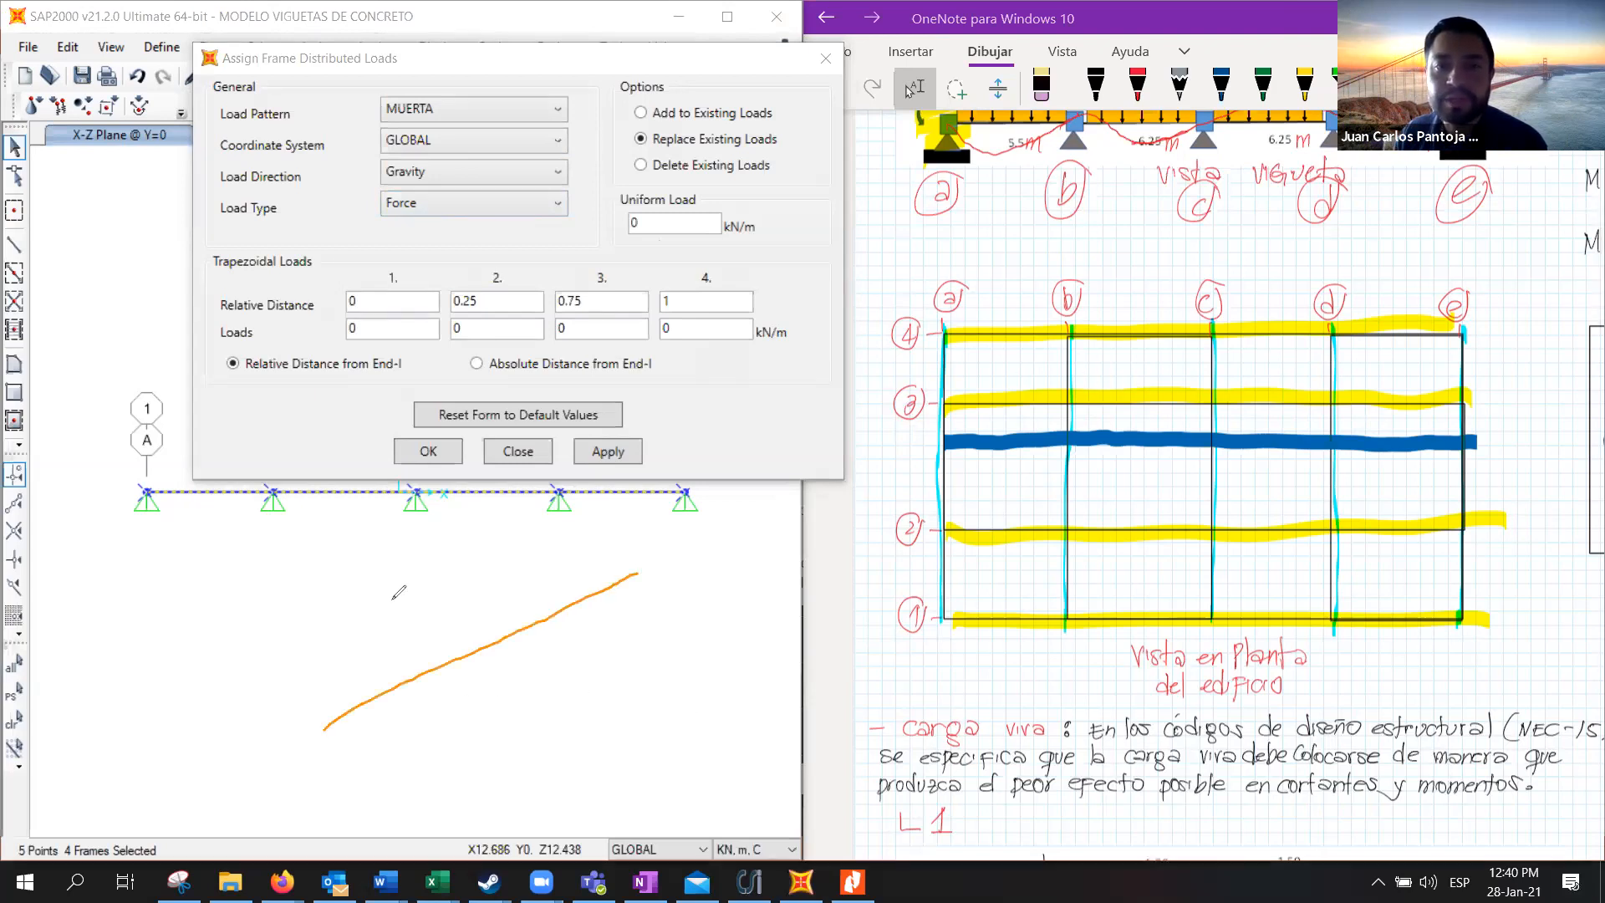
drag(325, 728, 637, 571)
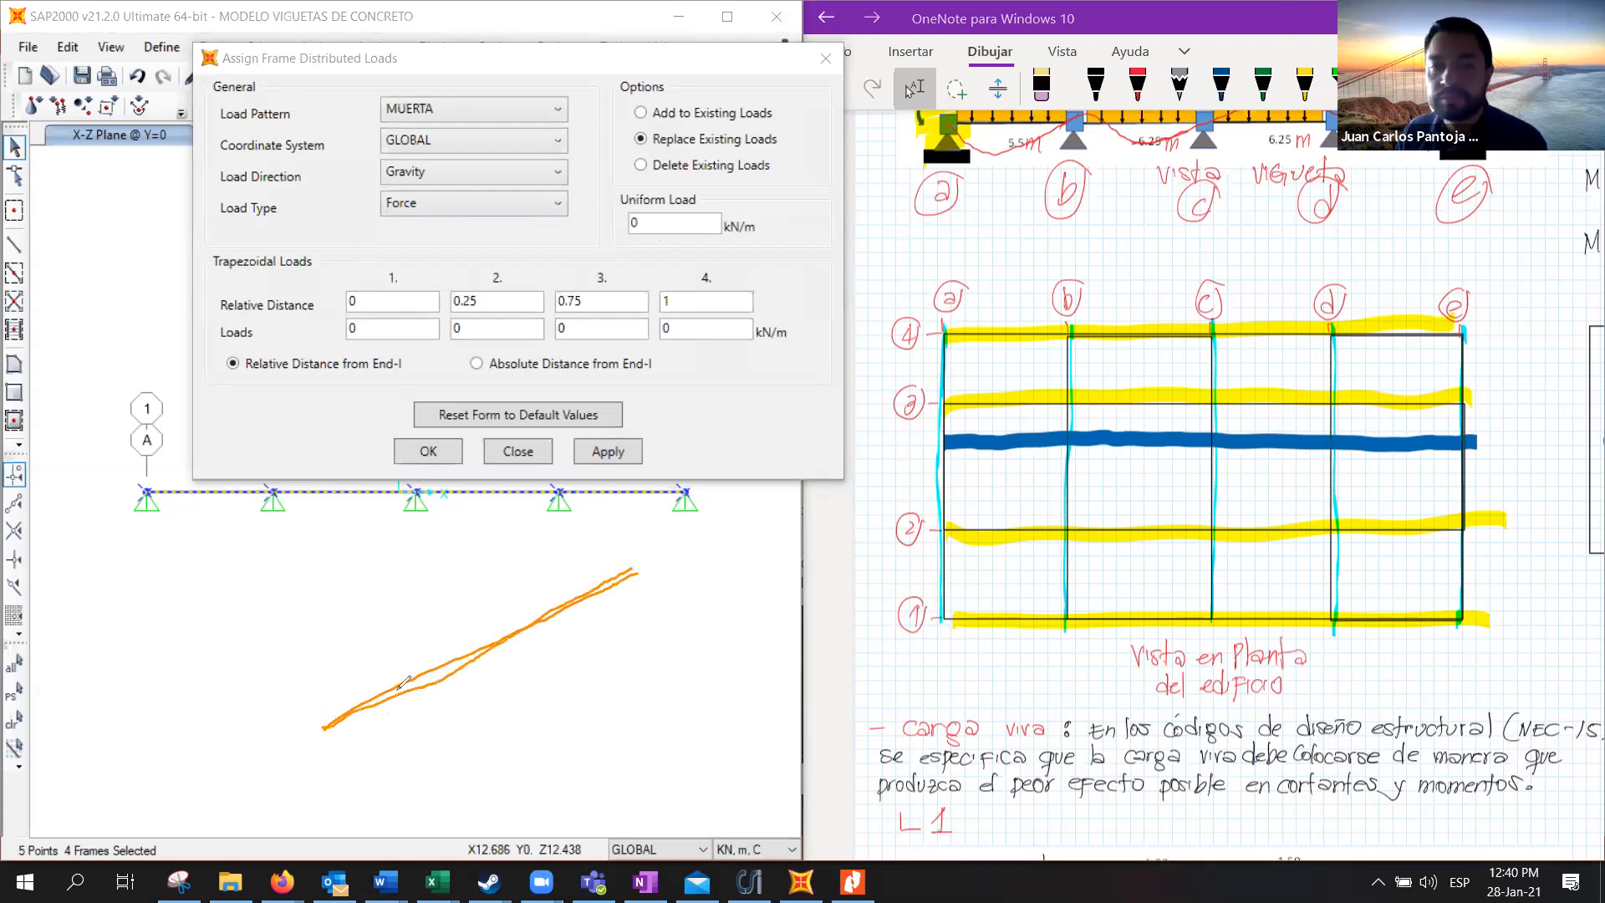
mouse_move(434, 608)
mouse_down()
mouse_move(449, 647)
mouse_move(497, 635)
mouse_up()
drag(323, 743, 324, 778)
mouse_move(323, 757)
mouse_down()
mouse_move(652, 750)
mouse_move(644, 775)
mouse_move(540, 800)
mouse_up()
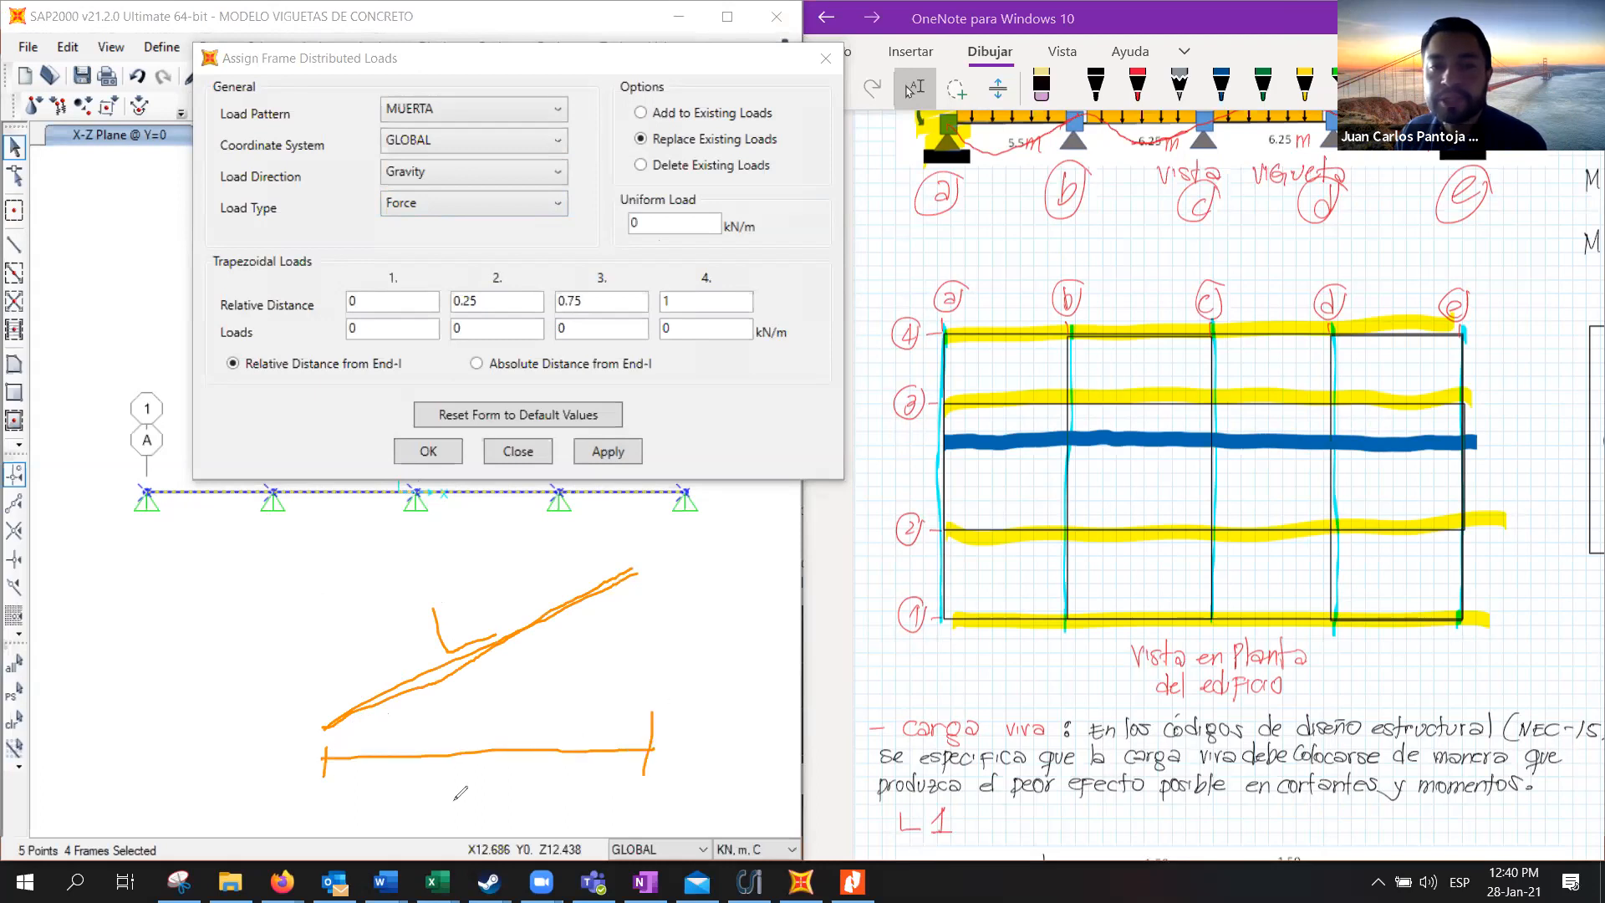
drag(348, 746, 296, 779)
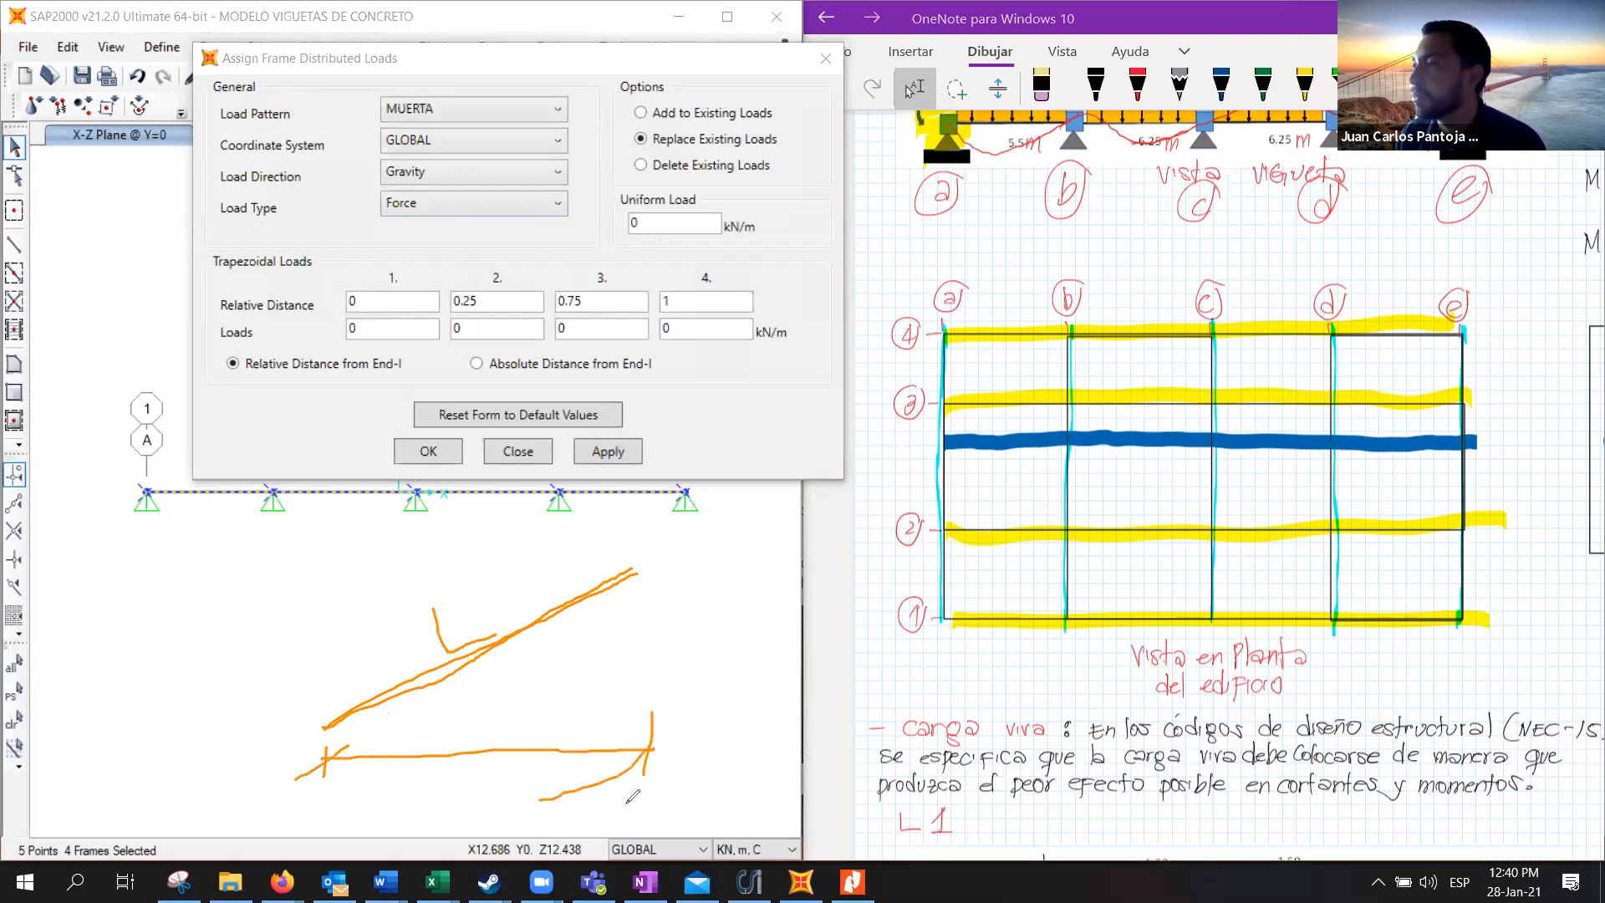
Sketch vertical distributed load arrows over the horizontal and inclined members, and clear all the screen annotations
drag(305, 528, 510, 525)
mouse_move(627, 521)
mouse_down()
mouse_move(648, 468)
mouse_move(535, 385)
mouse_move(322, 381)
mouse_move(307, 529)
mouse_up()
mouse_move(393, 383)
mouse_down()
mouse_move(383, 517)
mouse_move(399, 510)
mouse_up()
mouse_move(510, 386)
mouse_down()
mouse_move(513, 502)
mouse_move(529, 479)
mouse_up()
mouse_move(503, 724)
mouse_down()
mouse_move(503, 774)
mouse_move(518, 743)
mouse_up()
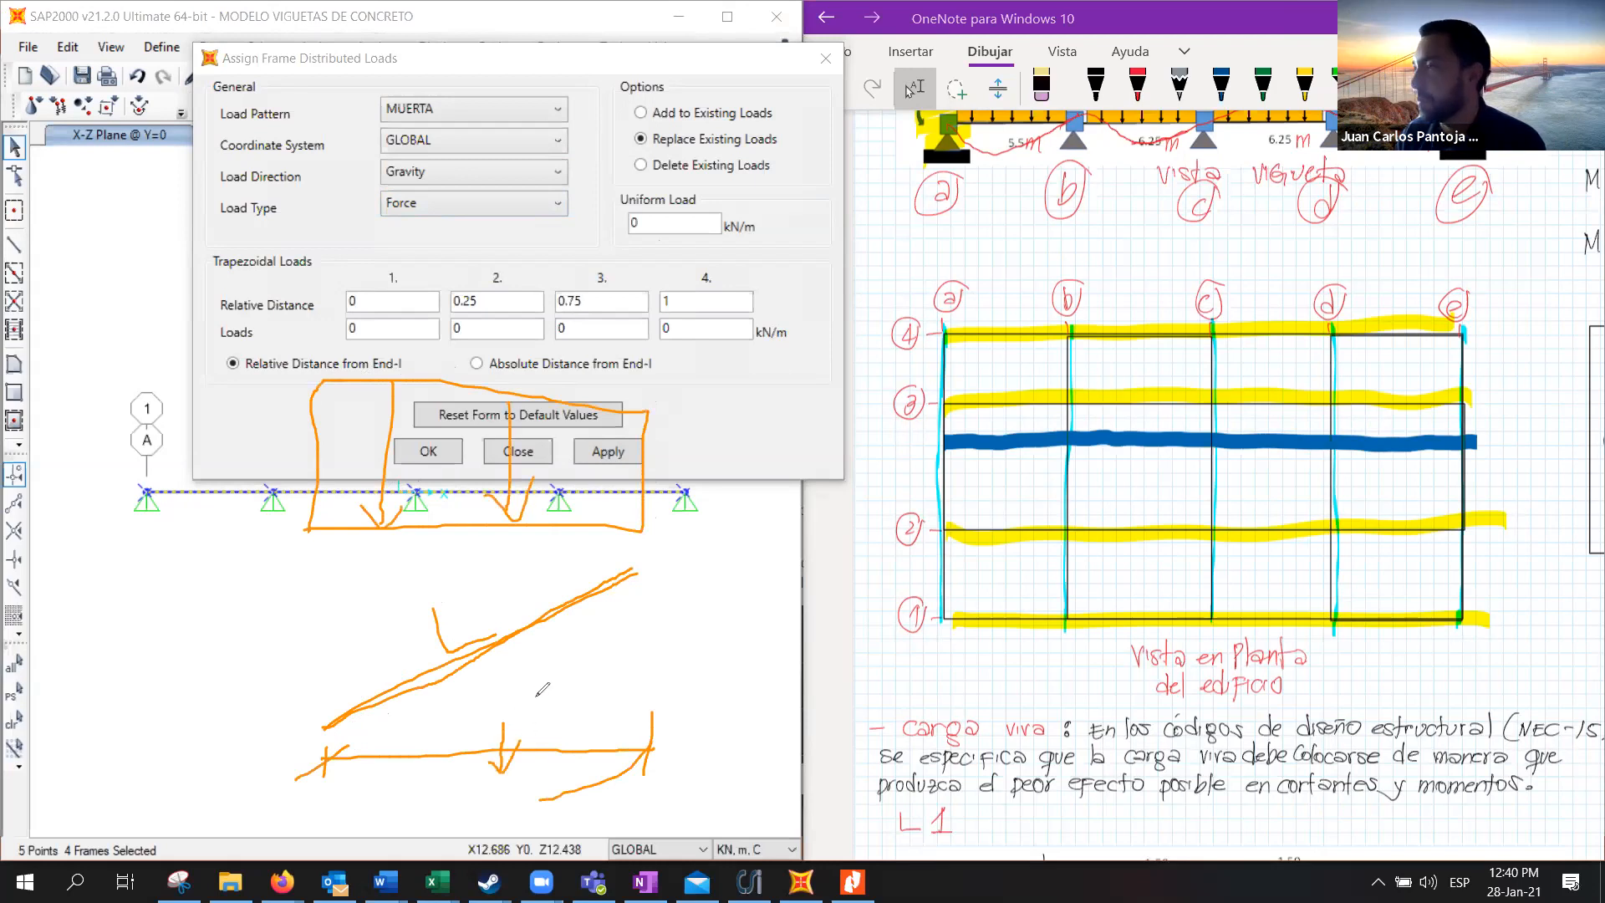
mouse_move(323, 718)
mouse_down()
mouse_move(341, 625)
mouse_move(663, 506)
mouse_move(638, 579)
mouse_up()
mouse_move(594, 520)
mouse_down()
mouse_move(581, 611)
mouse_move(589, 587)
mouse_up()
mouse_move(482, 552)
mouse_down()
mouse_move(487, 642)
mouse_move(505, 610)
mouse_move(405, 681)
mouse_move(414, 669)
mouse_up()
mouse_move(366, 617)
mouse_down()
mouse_move(365, 697)
mouse_move(393, 659)
mouse_up()
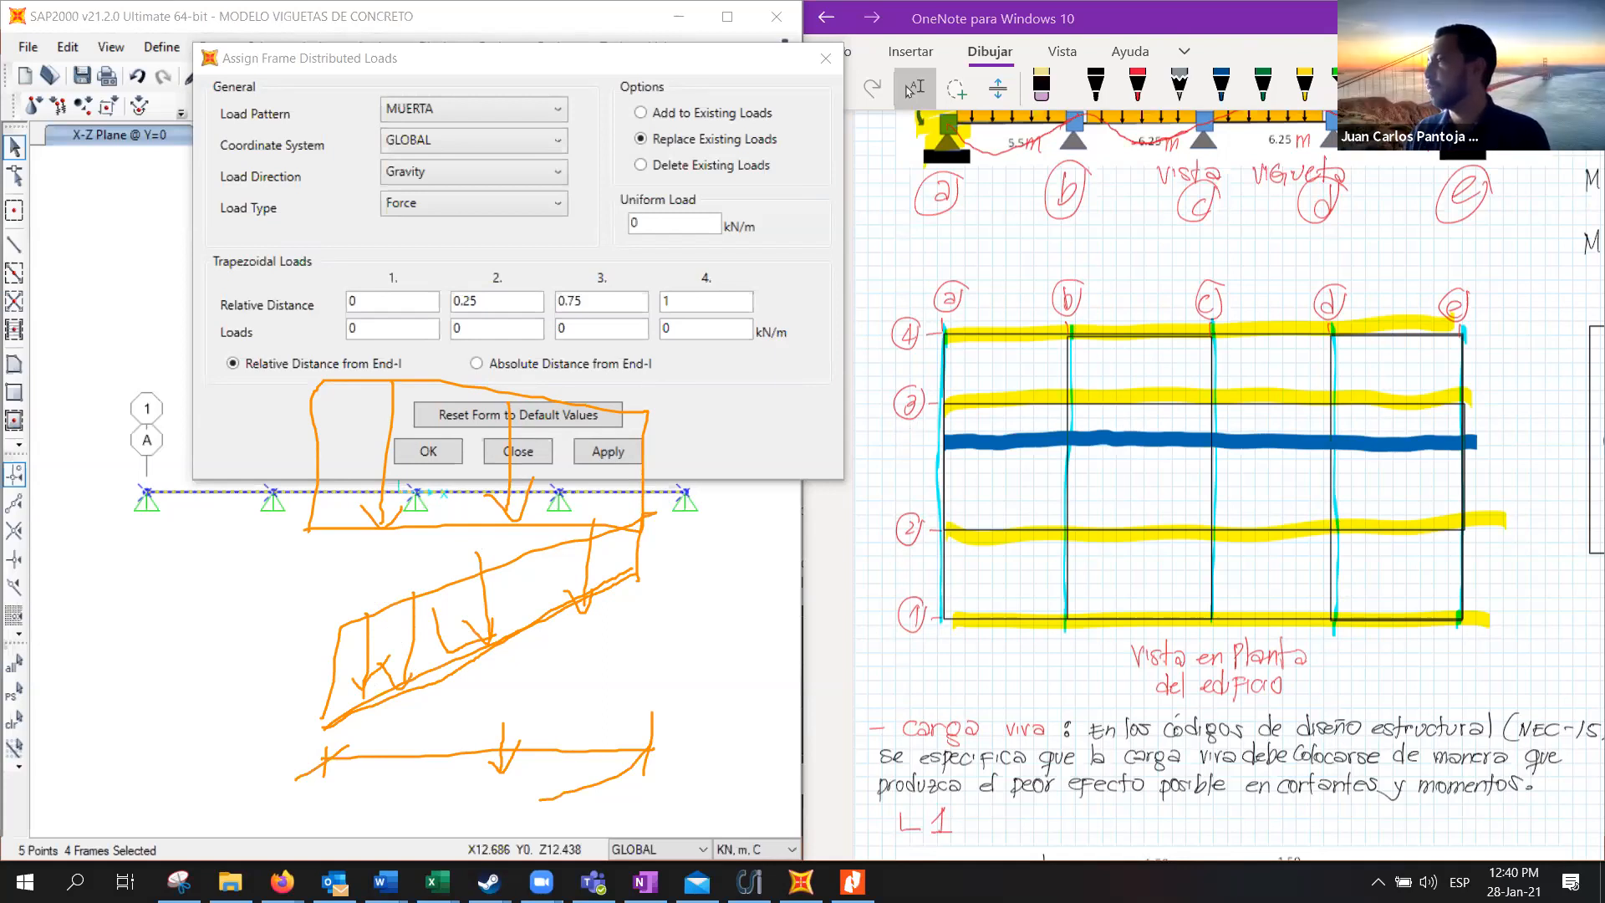
click(656, 208)
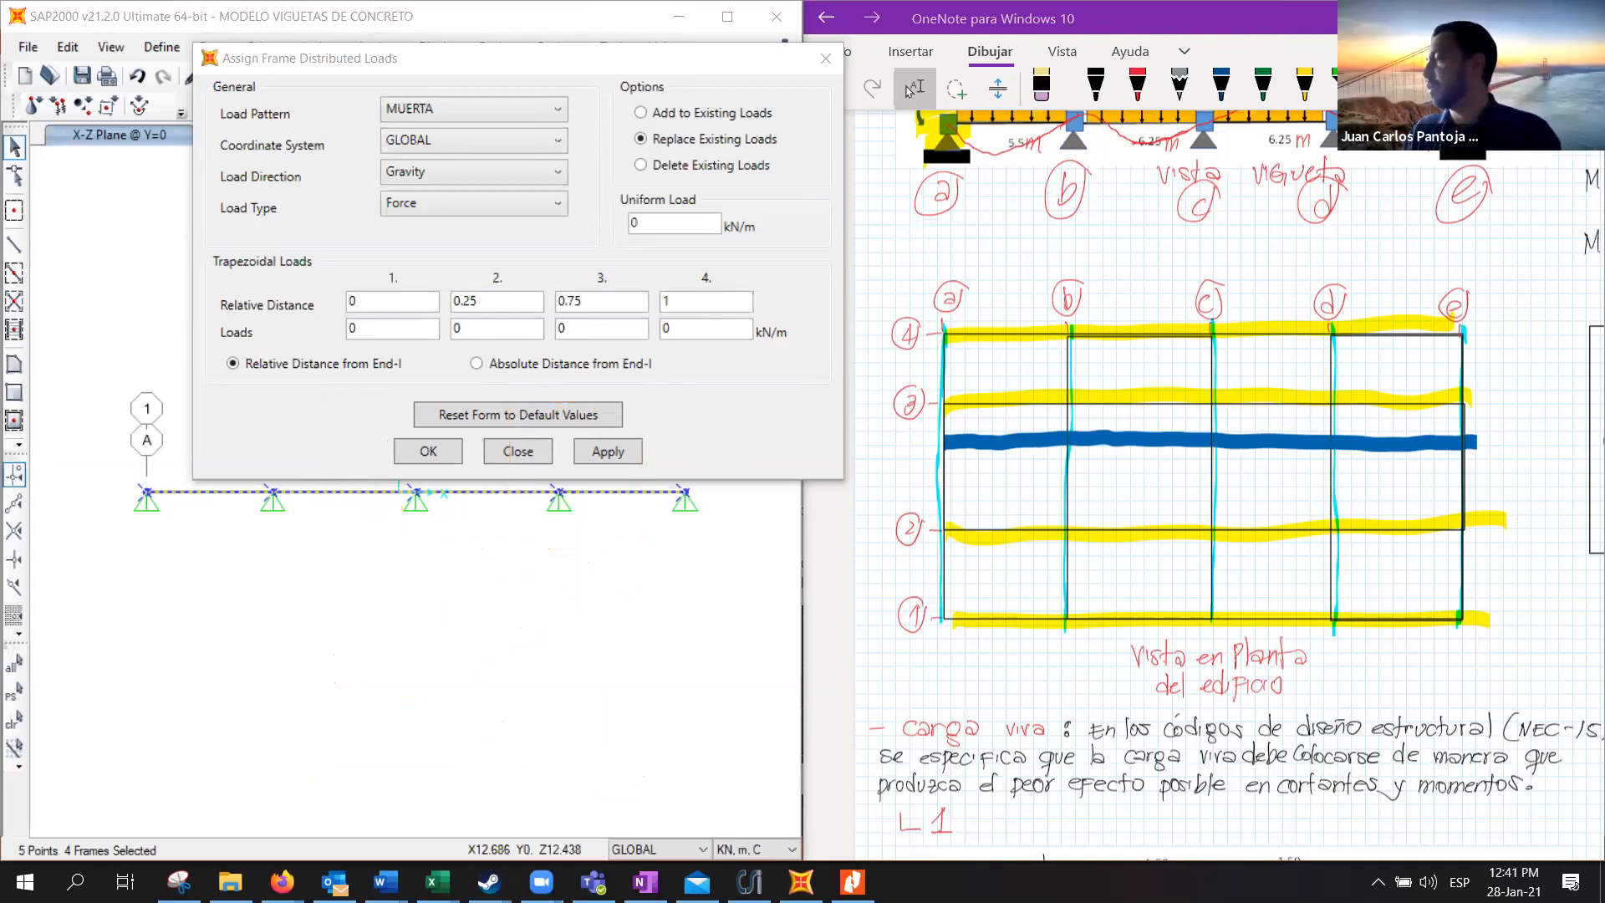
Set the uniform load for the MUERTA pattern to 5.63 kN/m and move the dialog clear of the model
click(667, 226)
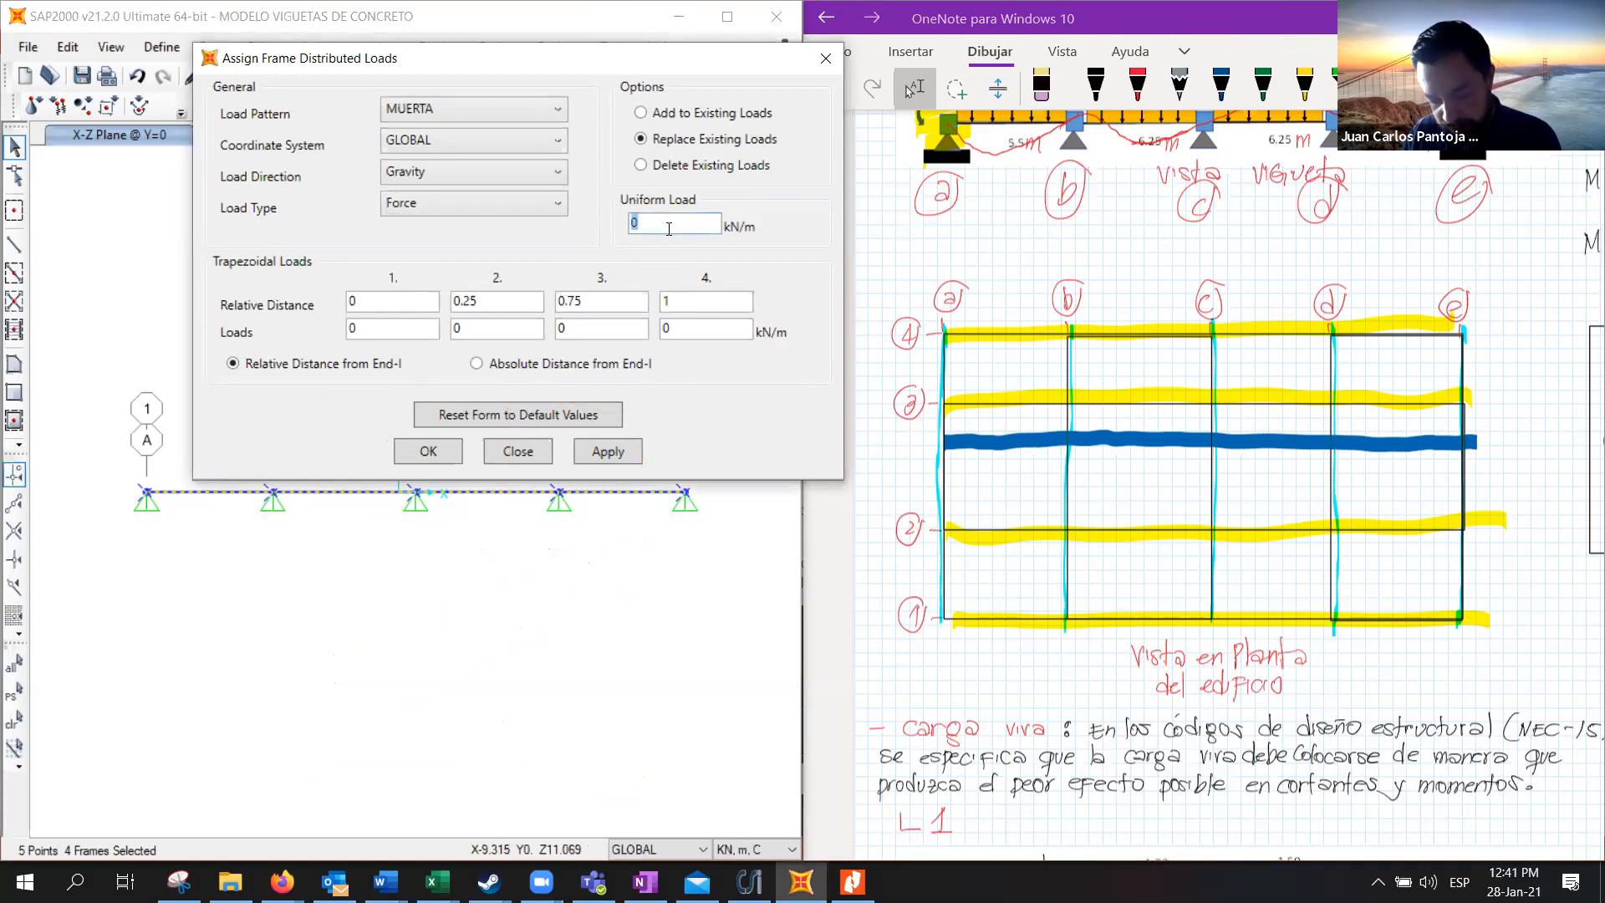
text(5.63)
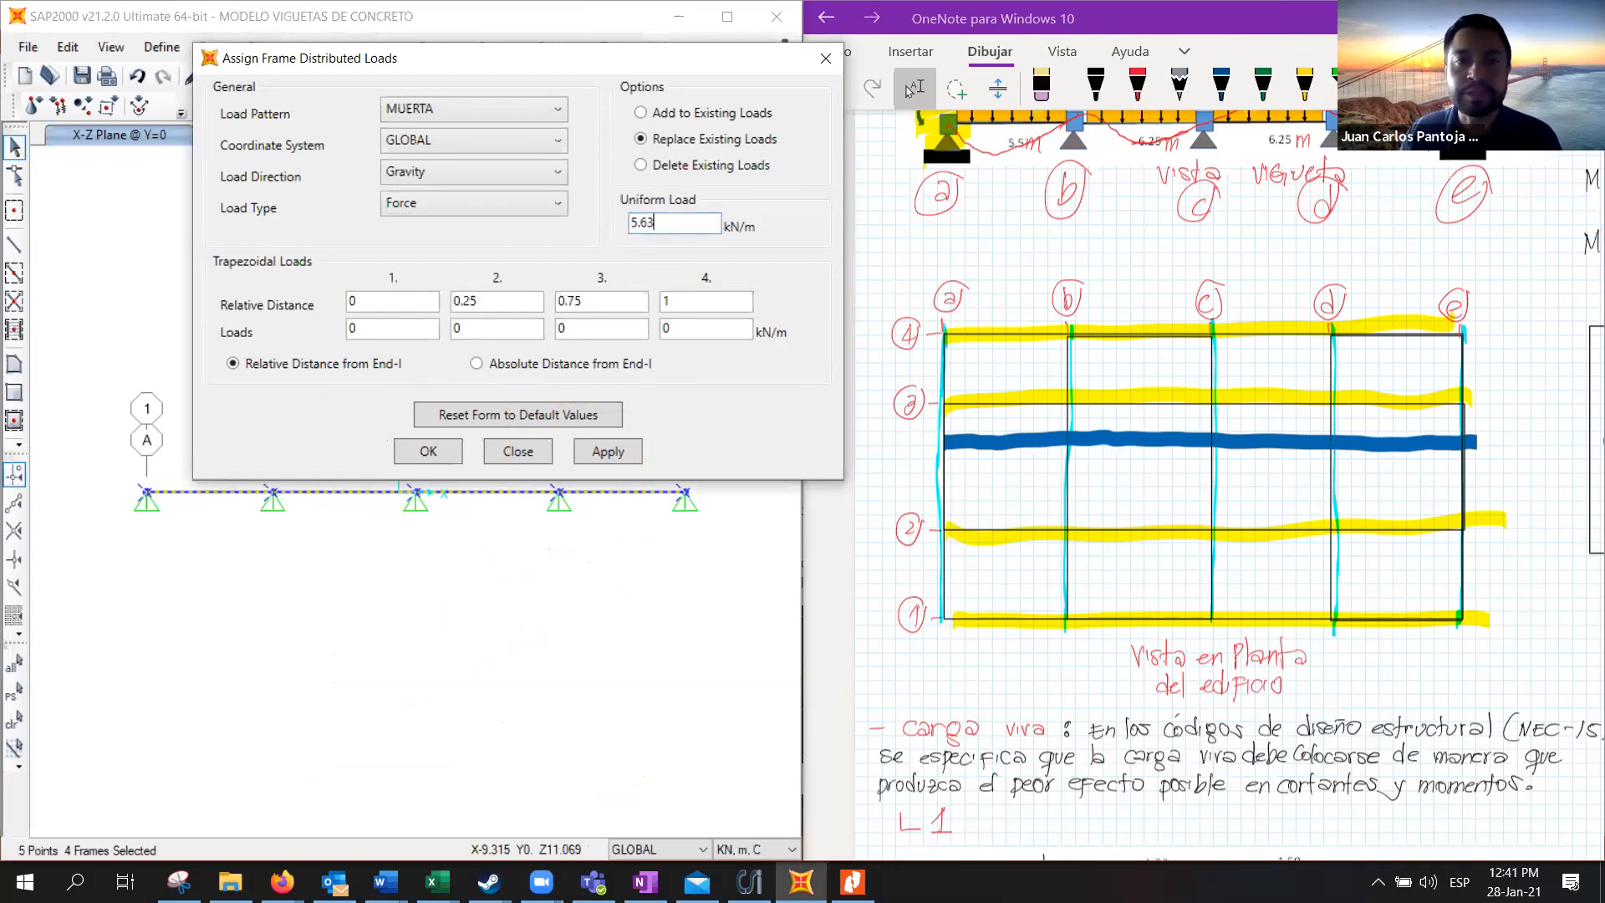
drag(618, 52, 629, 11)
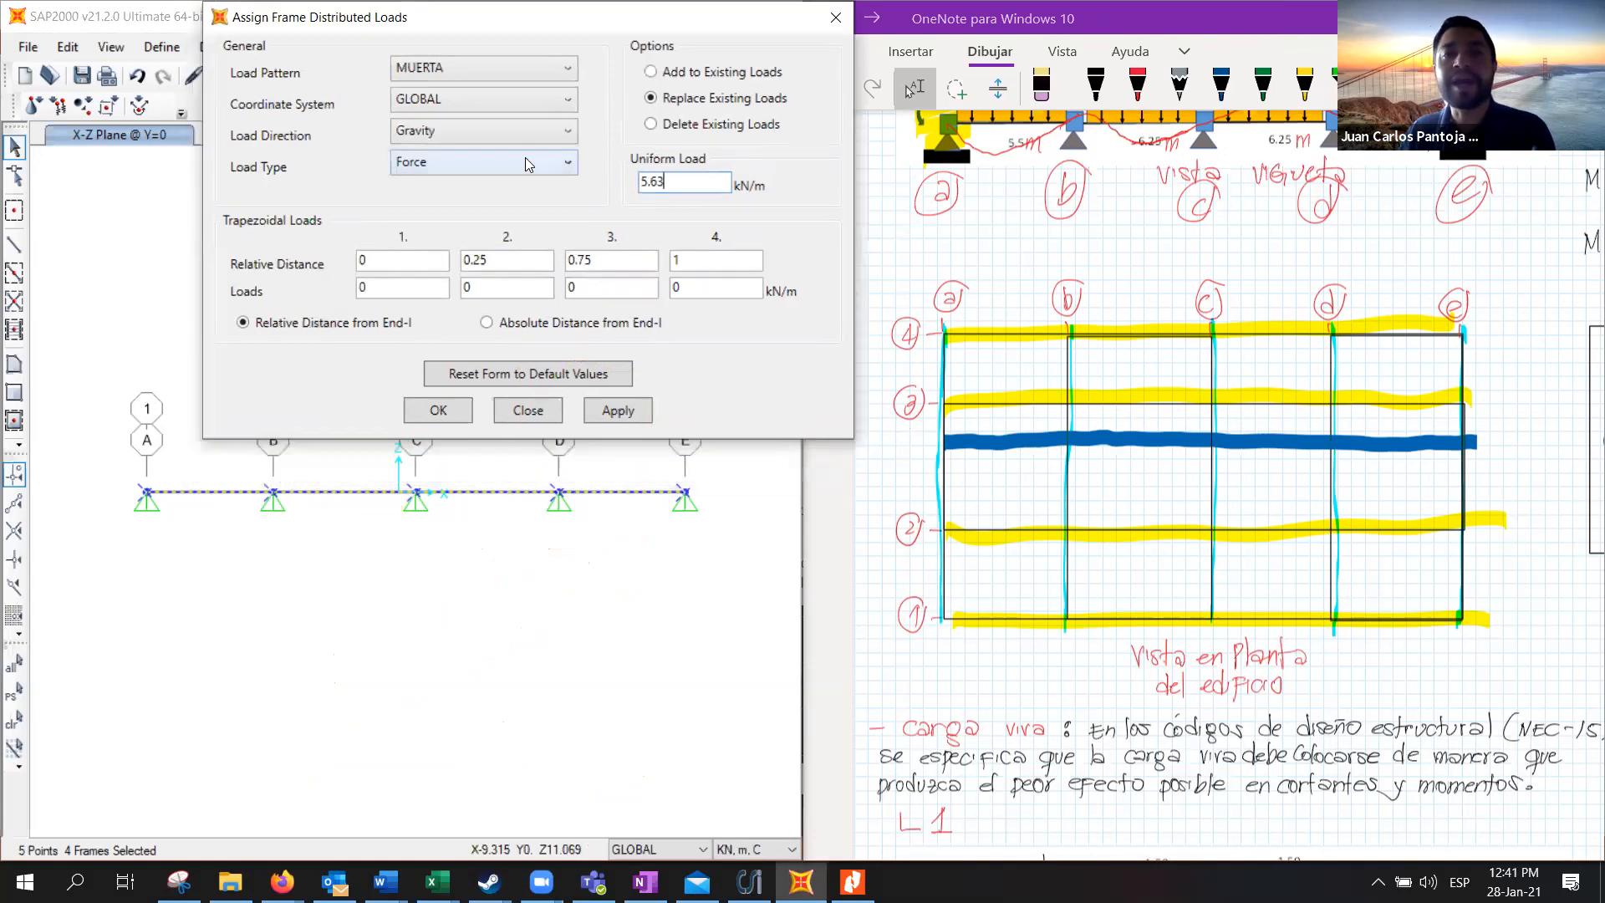
Try the Moment load type with the Local coordinate system, and restore a GLOBAL gravity Force load
click(450, 163)
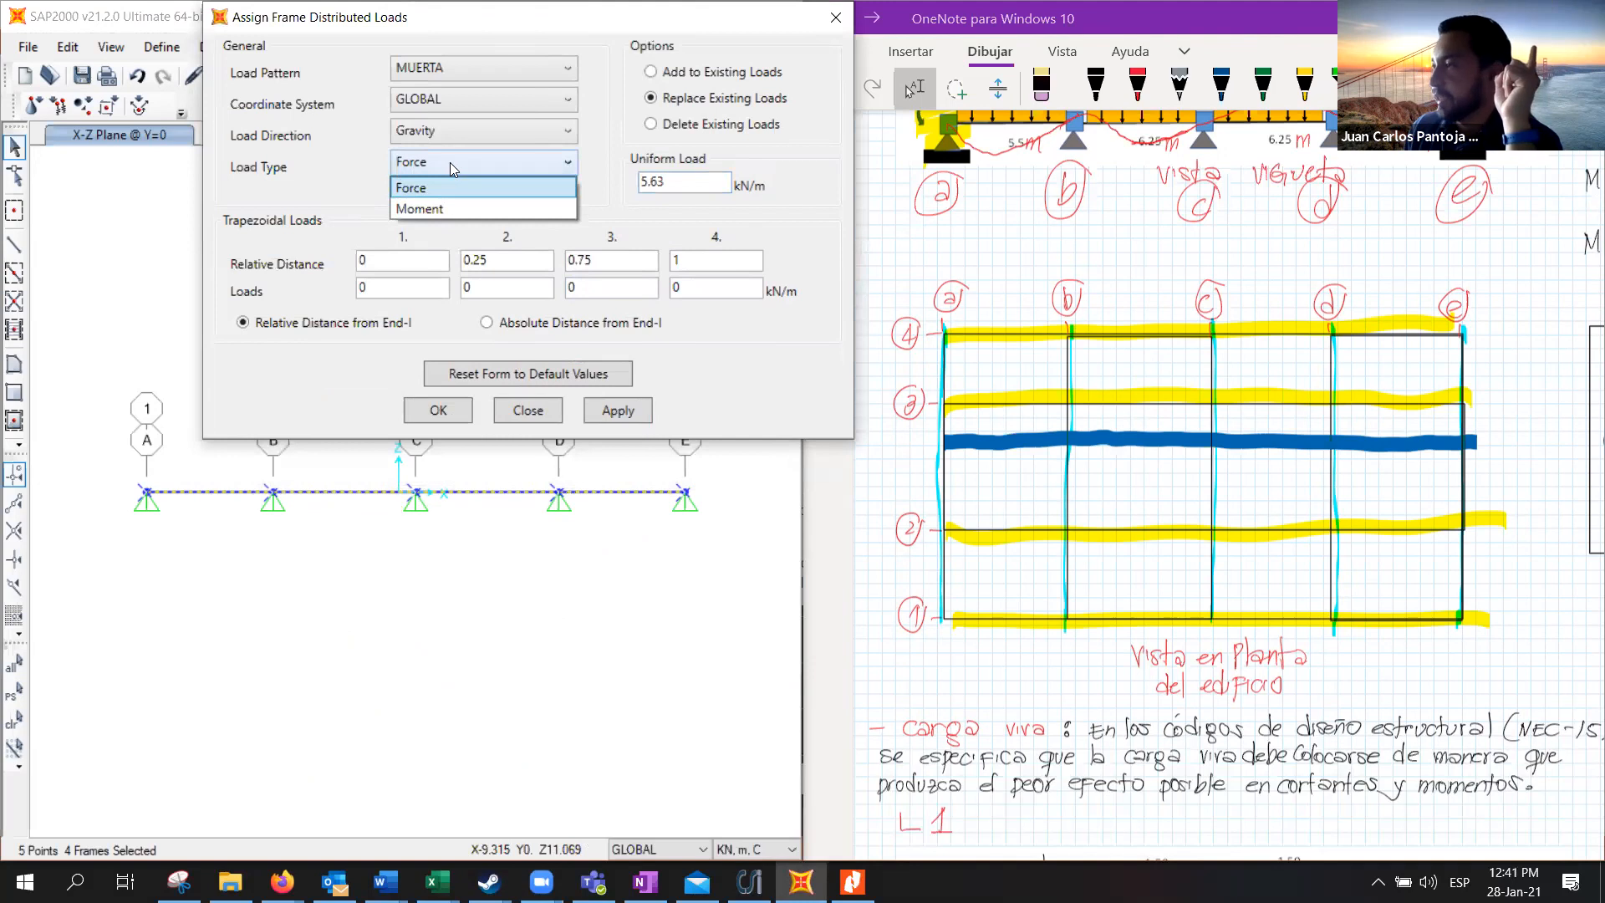
click(450, 162)
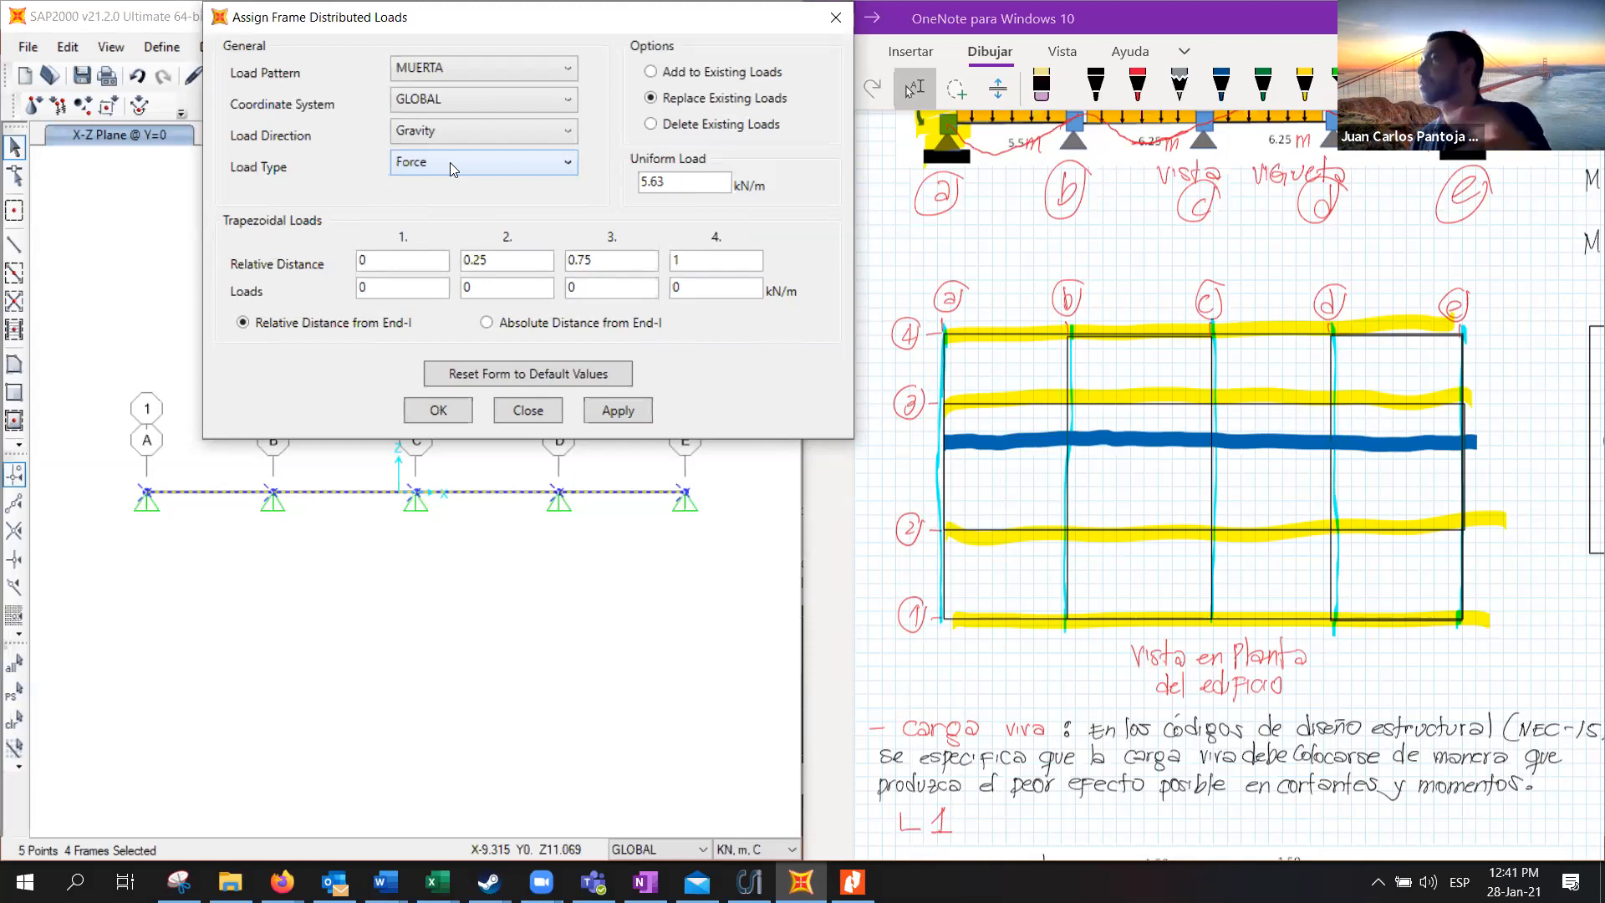
click(450, 162)
click(445, 204)
click(457, 102)
click(433, 143)
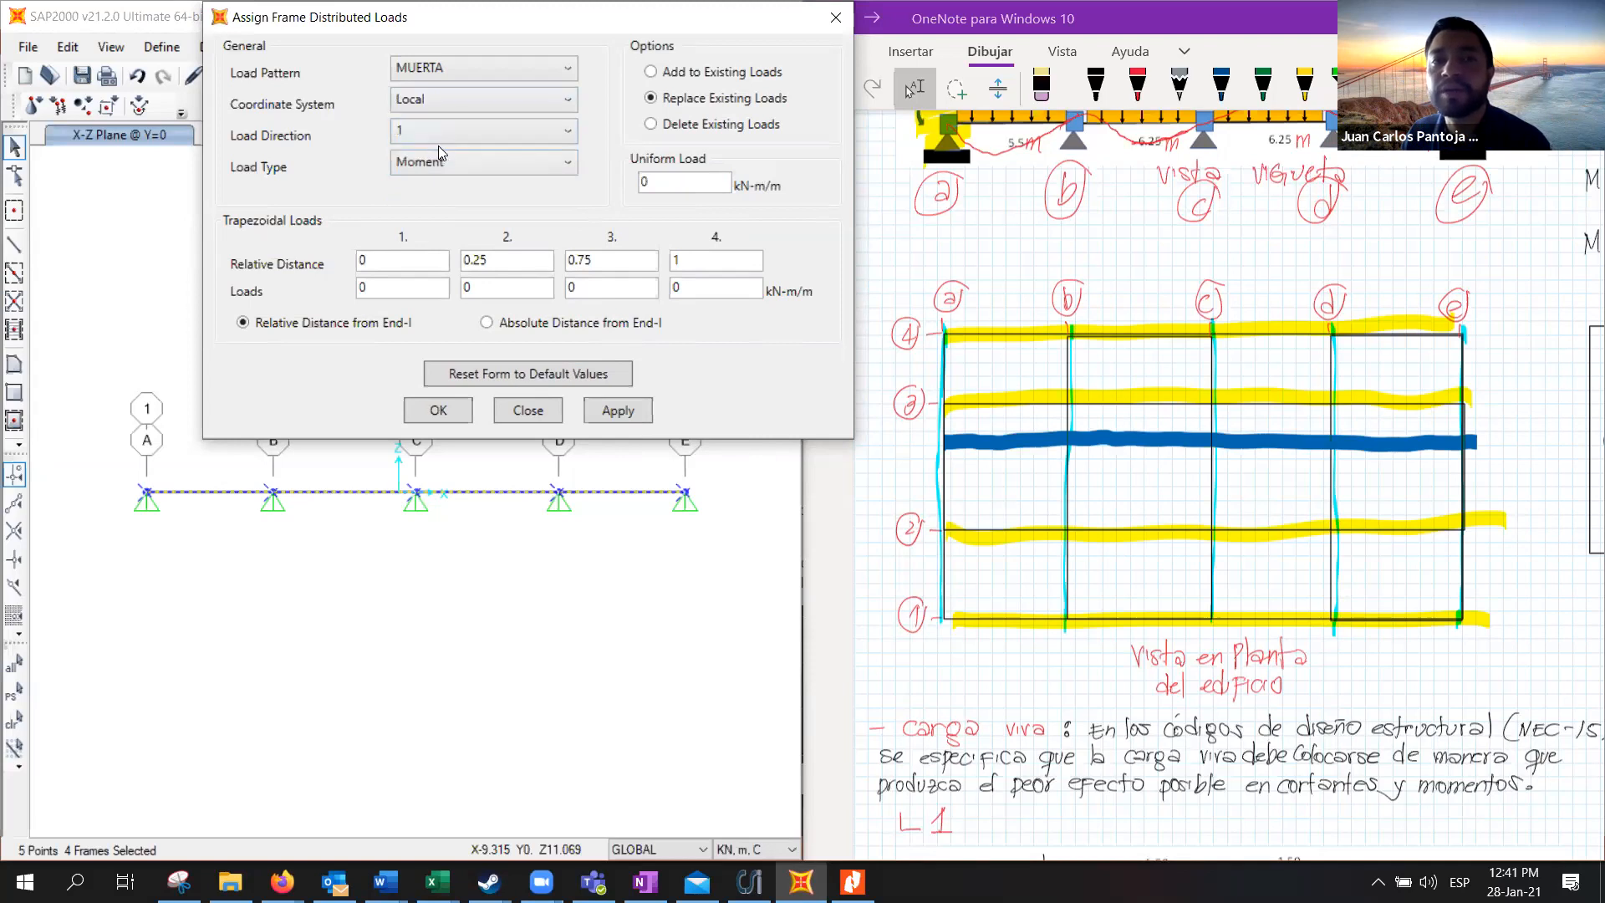
click(449, 136)
click(448, 135)
click(446, 108)
click(446, 124)
click(445, 136)
click(444, 136)
click(443, 163)
click(443, 183)
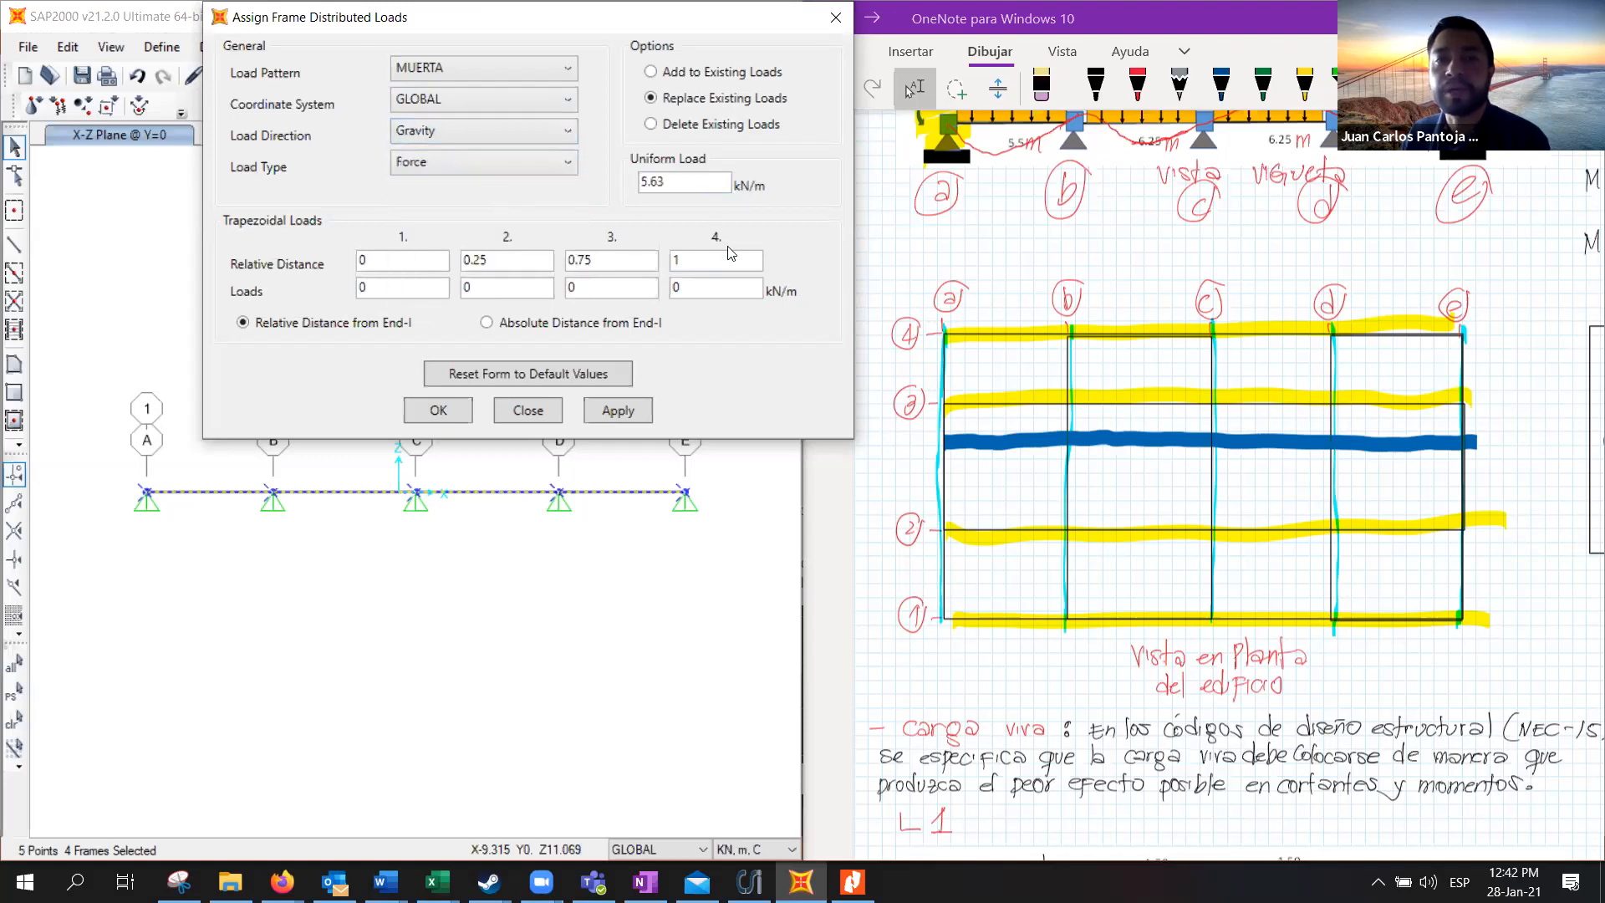
Apply the 5.63 kN/m MUERTA load to the selected joist spans and move the dialog off the model
click(617, 411)
drag(687, 17, 1377, 111)
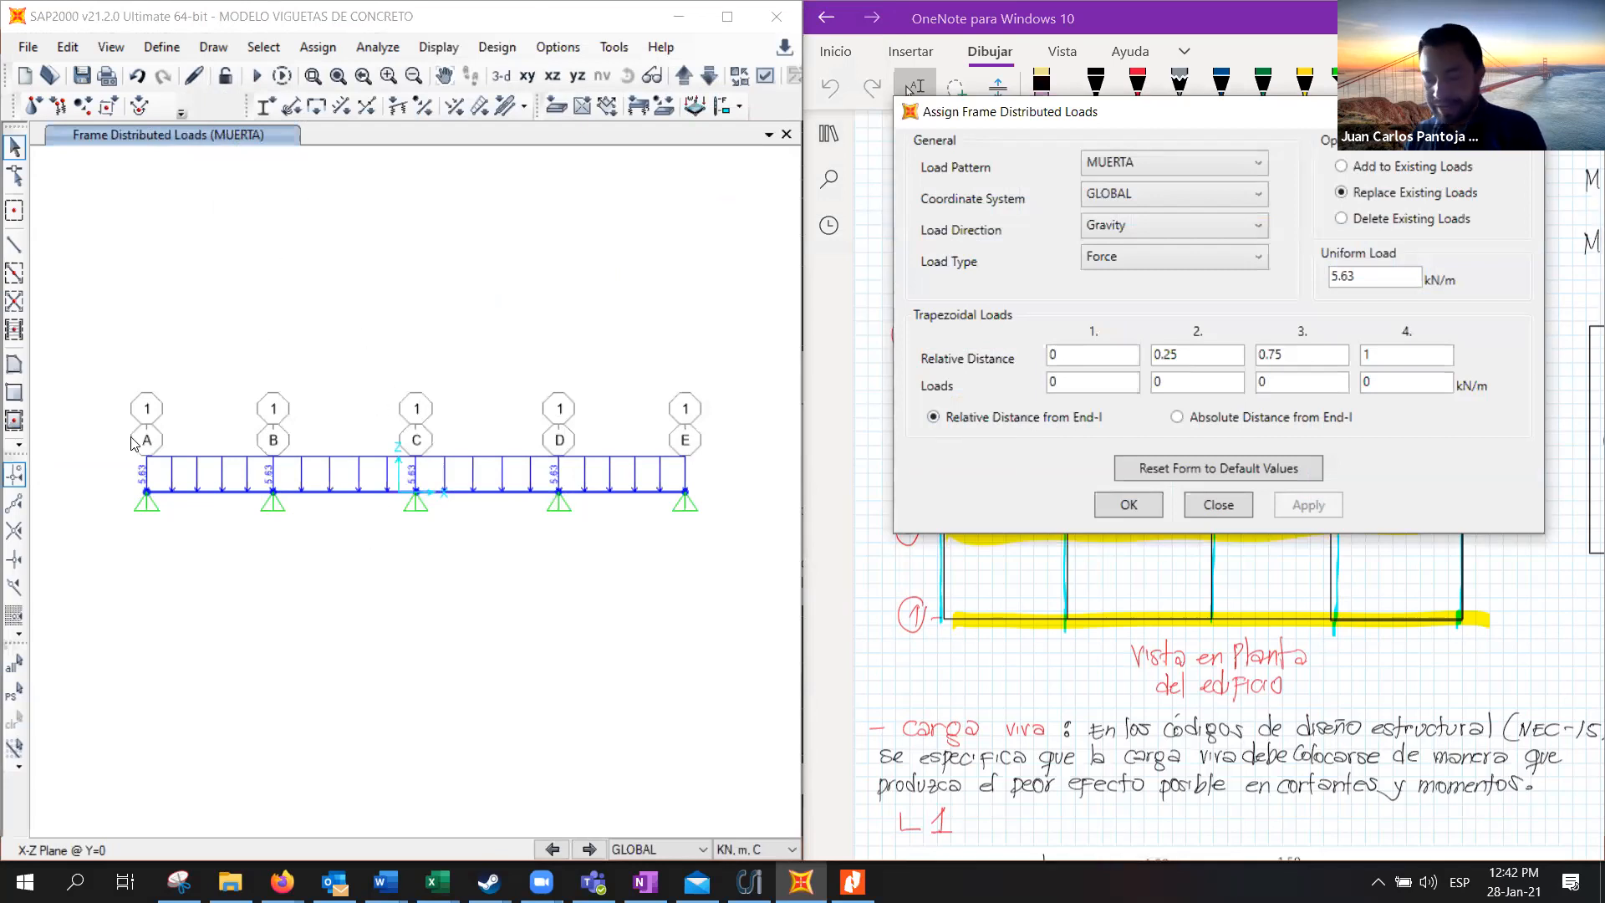
Reselect the whole joist model and apply a uniform gravity load of 1.50 kN/m under the VIVA1 load pattern
click(1164, 168)
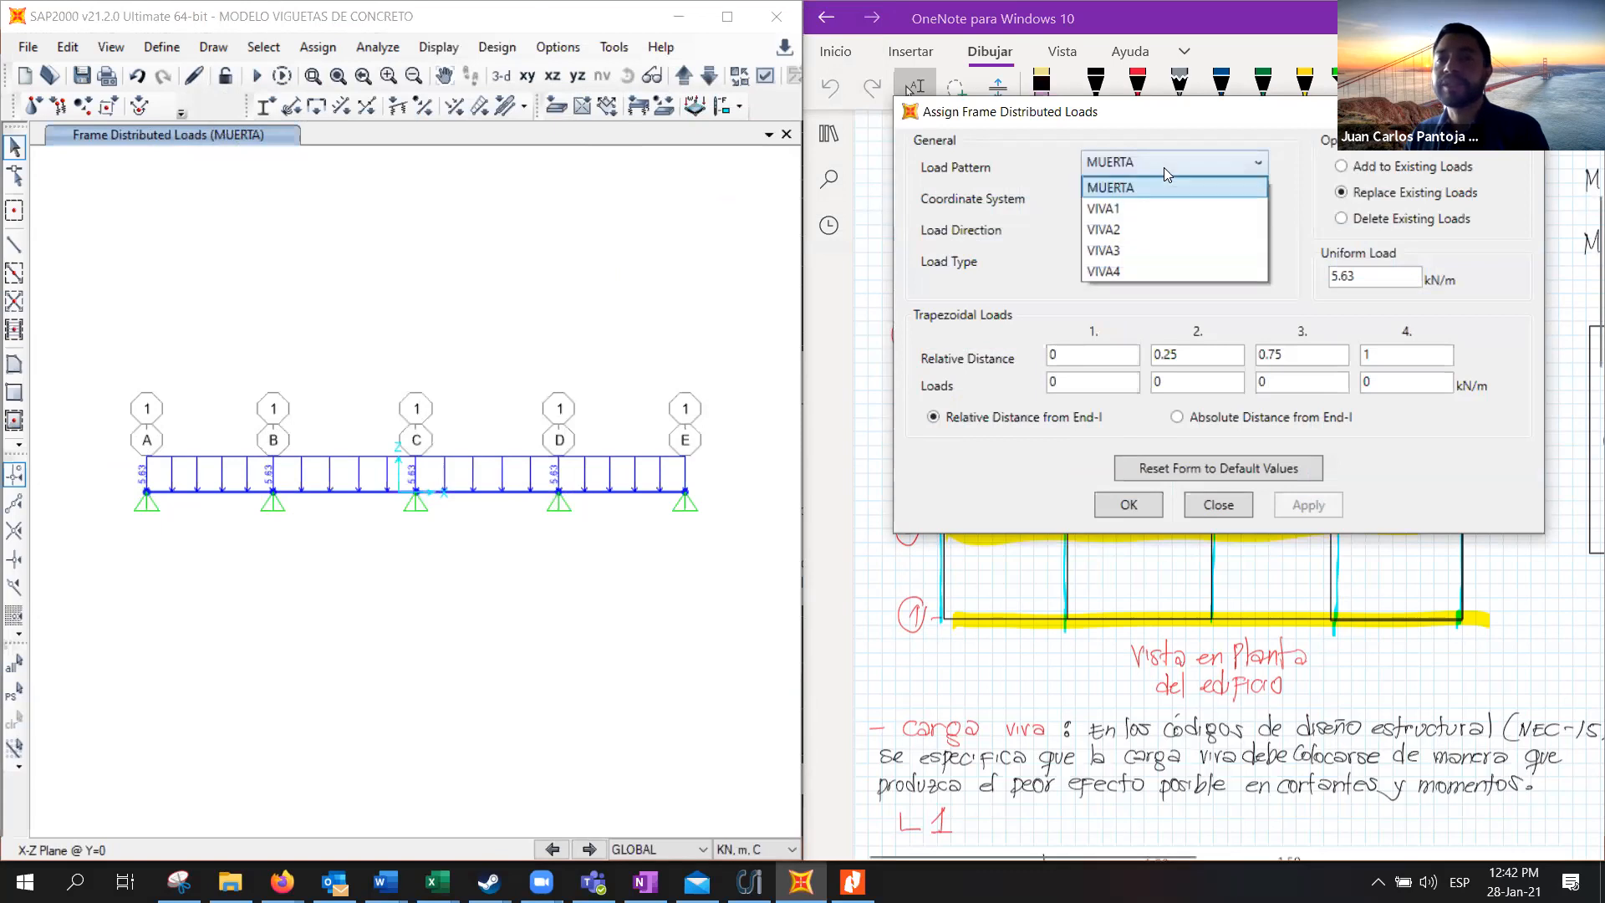
click(1152, 211)
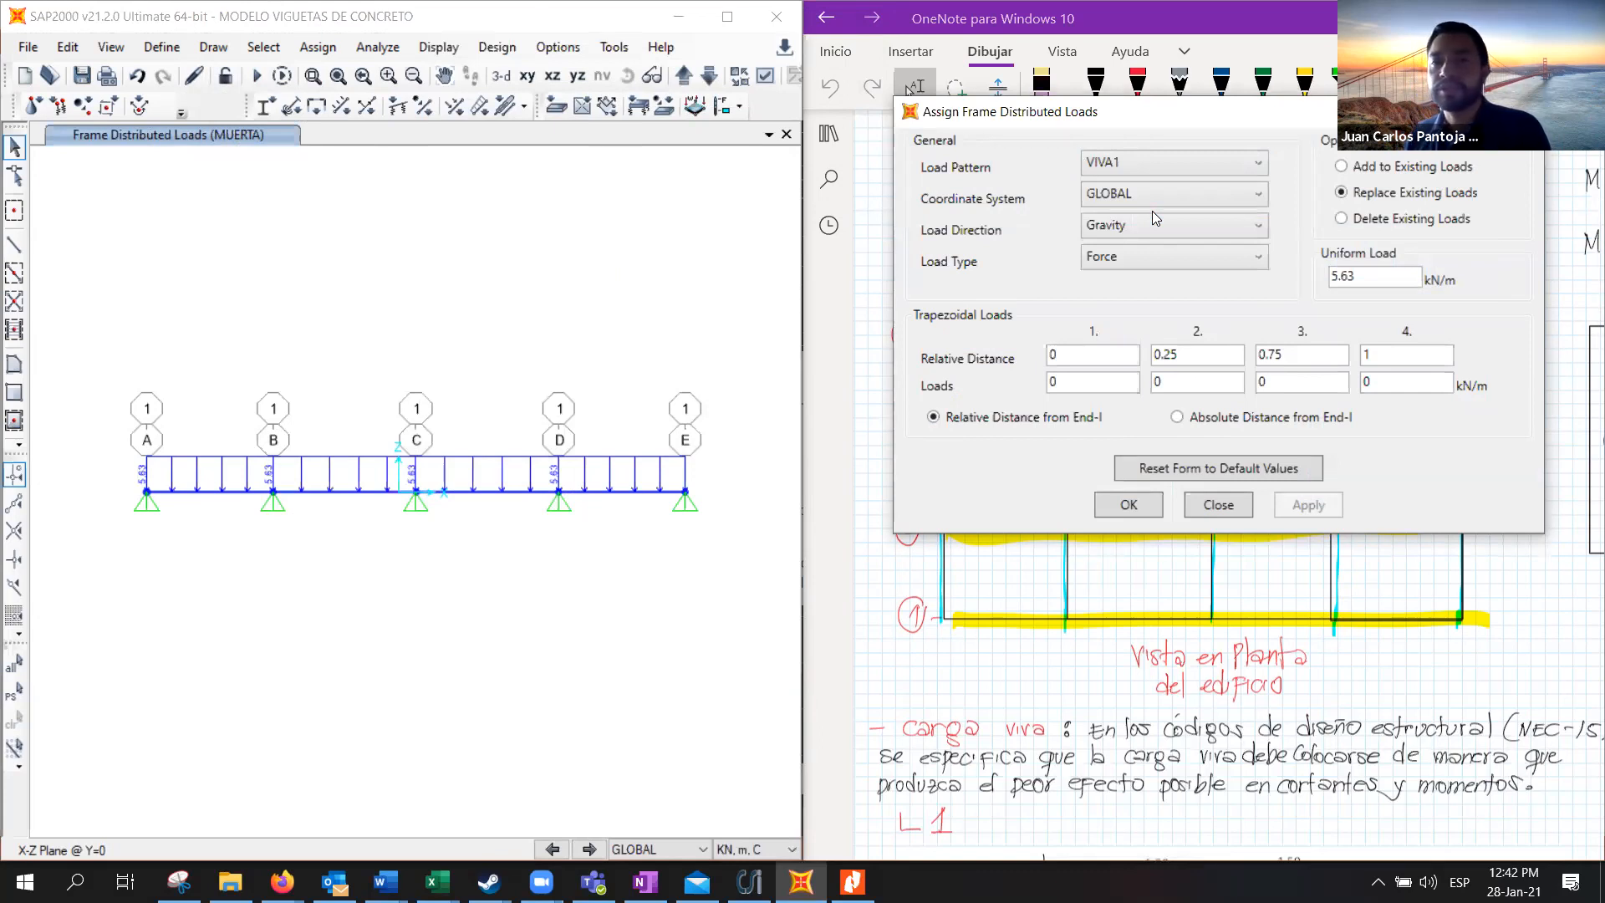
click(1126, 171)
click(1126, 171)
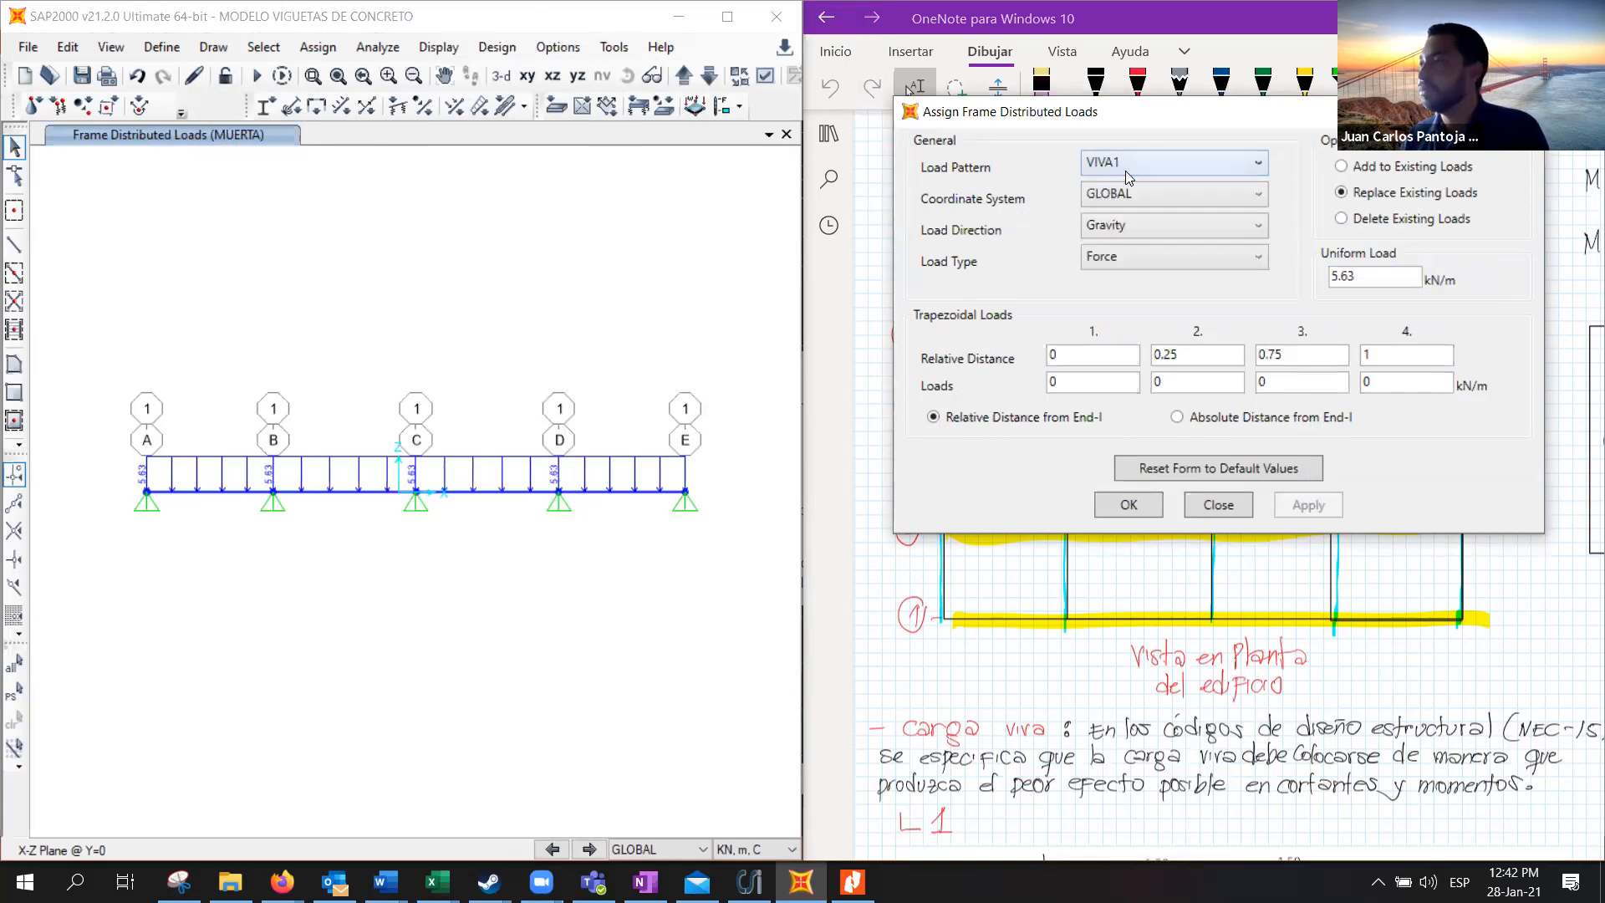
click(18, 665)
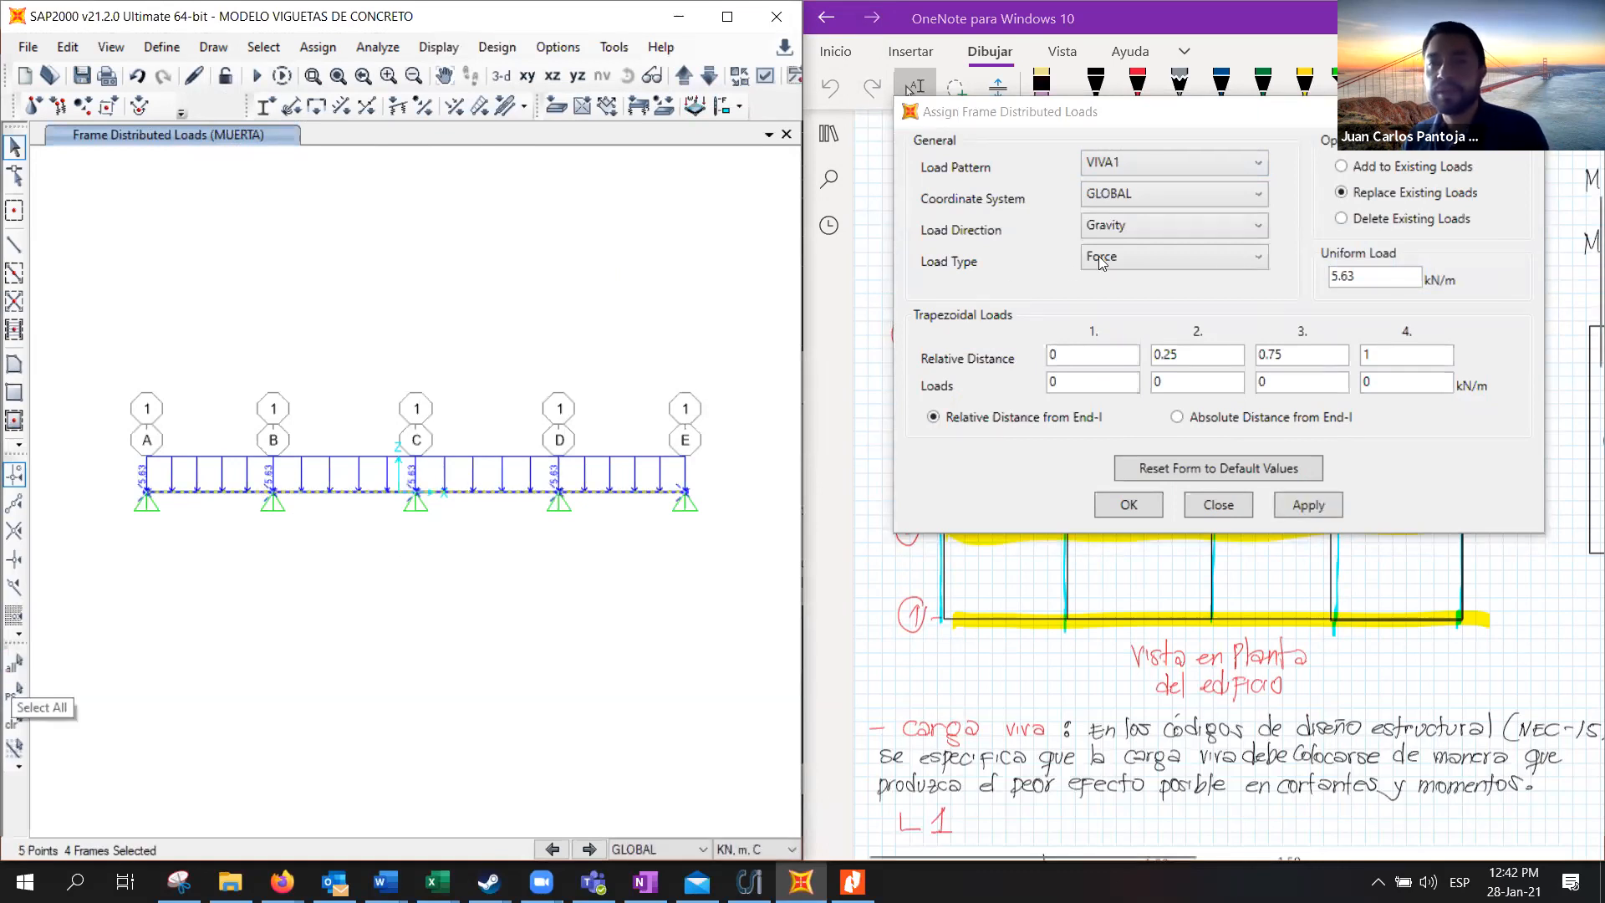
click(1278, 273)
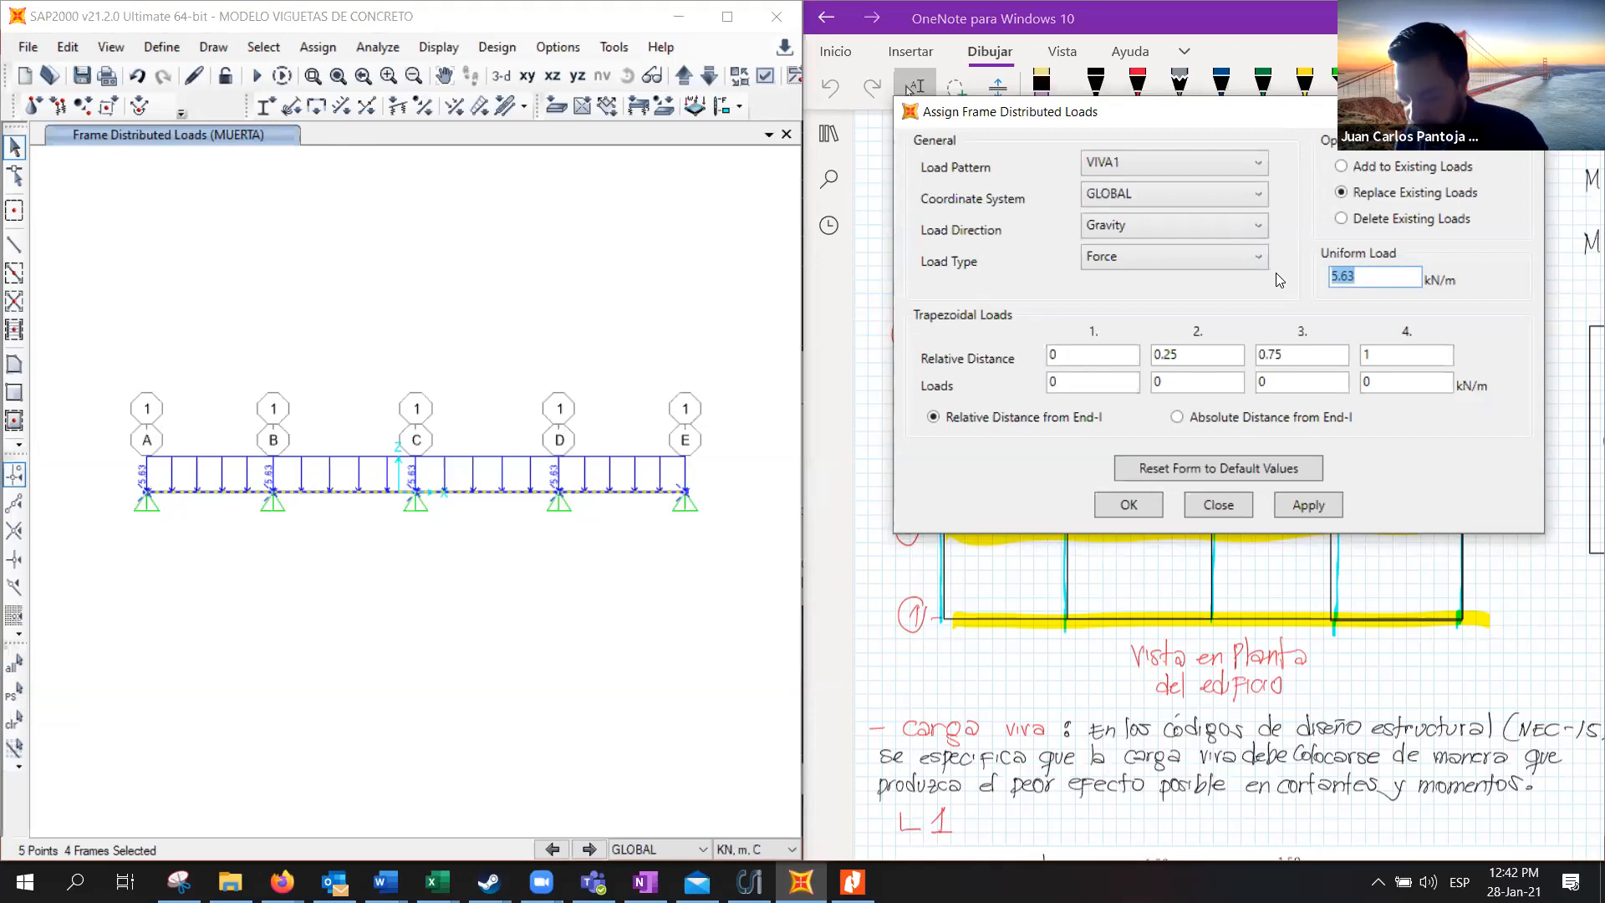
text(1.50)
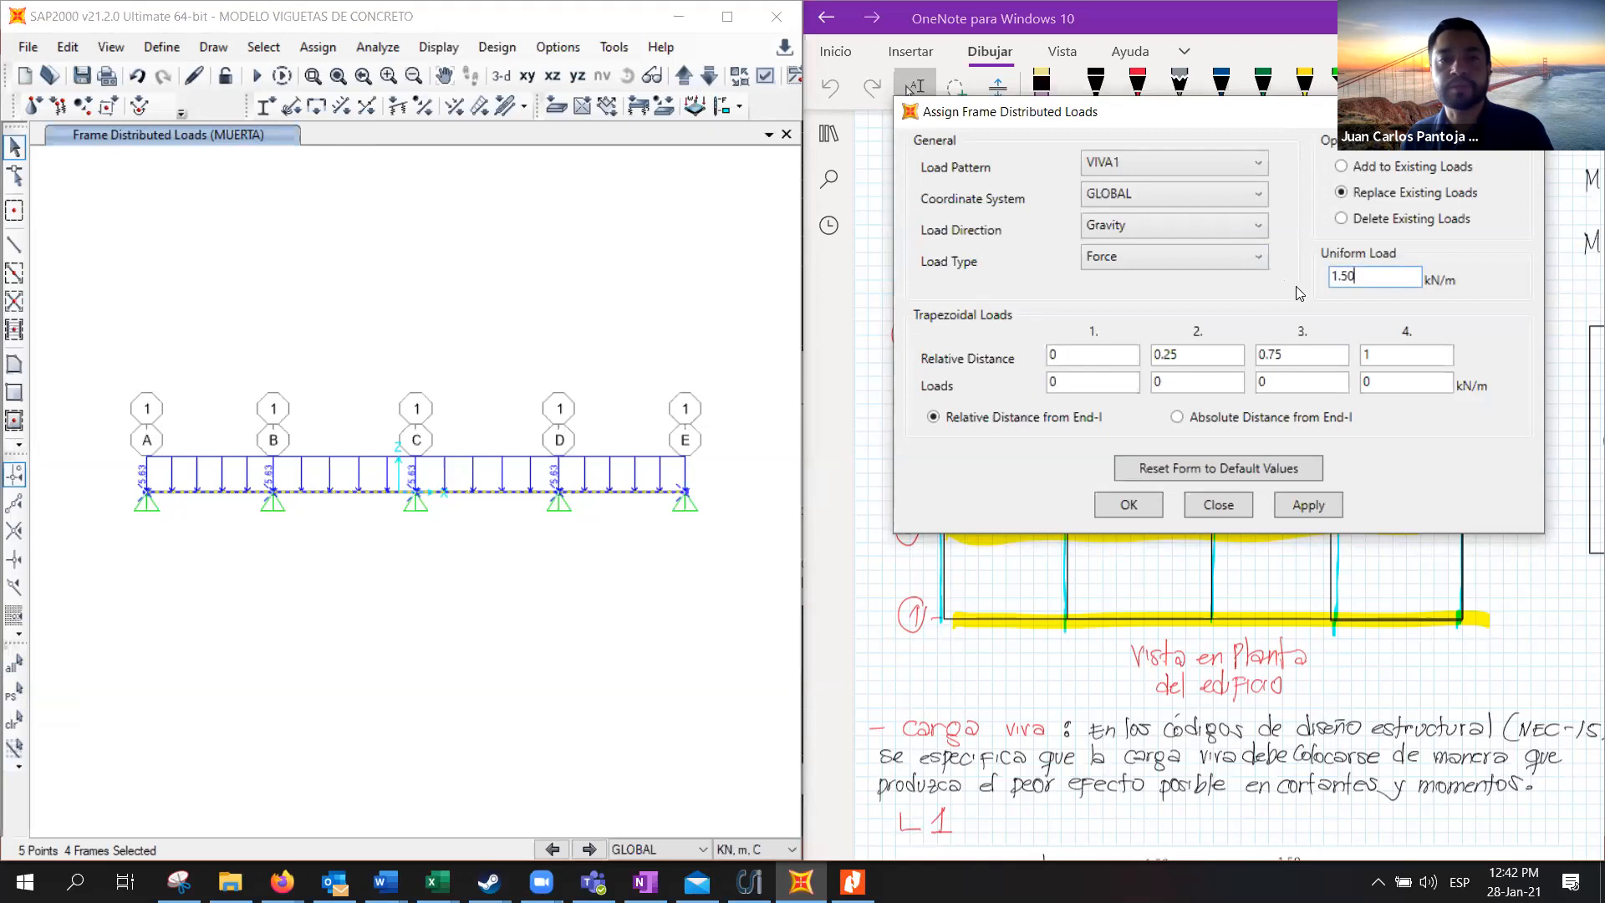
click(1305, 501)
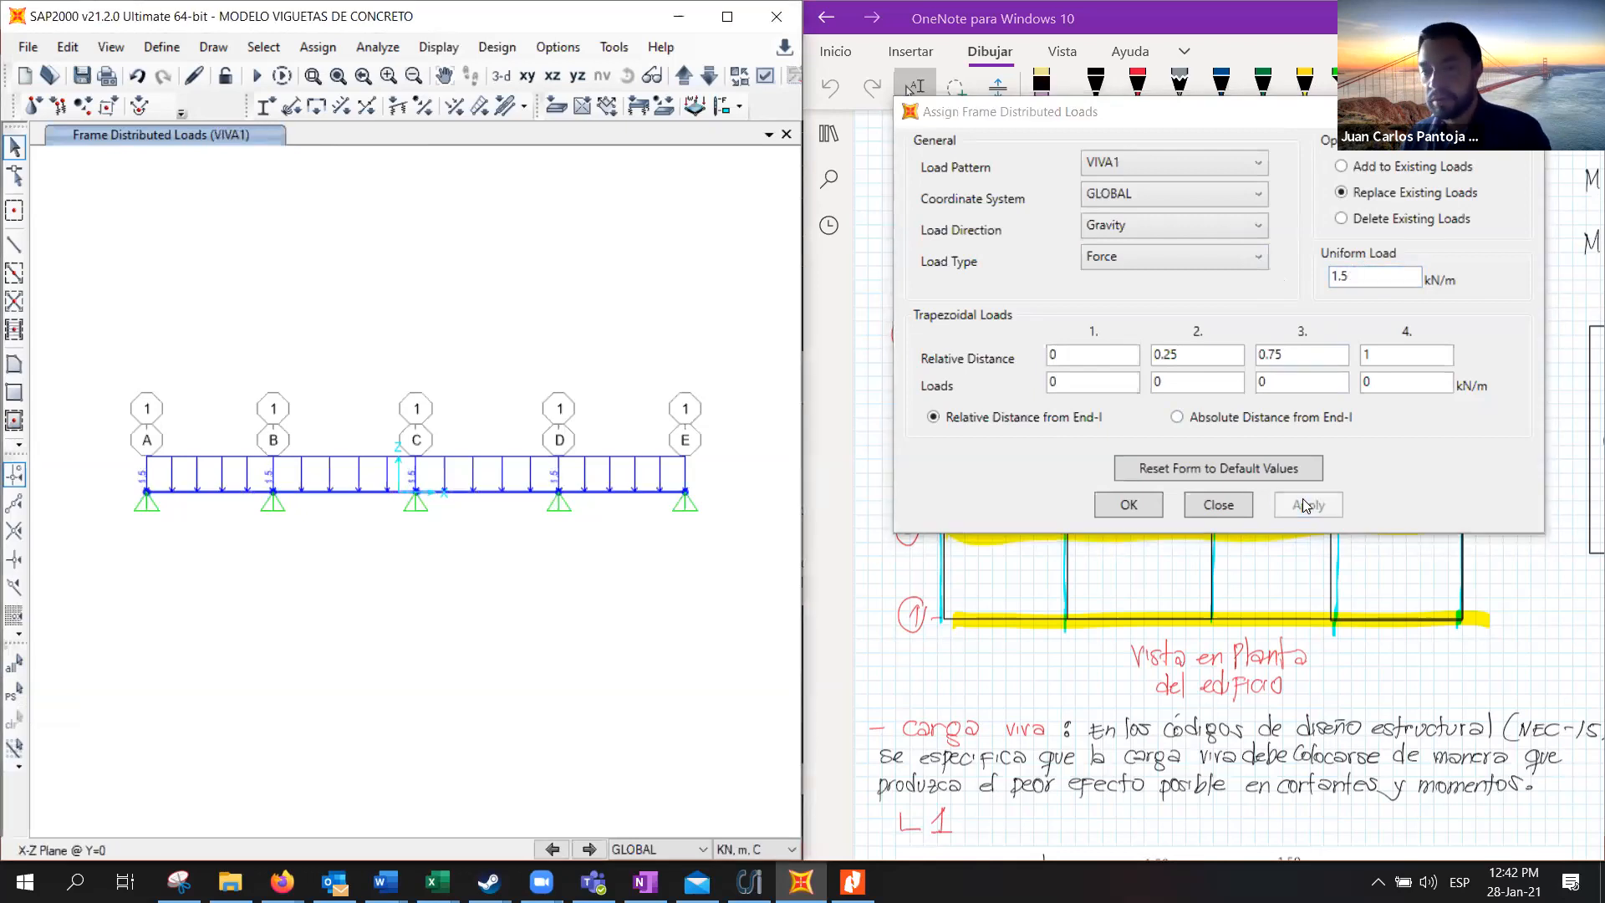
Move the load dialog clear of the joist model and bring up the L2, L3 and L4 live load diagrams in the notes
click(1266, 110)
drag(1242, 113, 555, 18)
middle_drag(480, 537, 444, 724)
click(1254, 467)
scroll(1260, 471, down, 1)
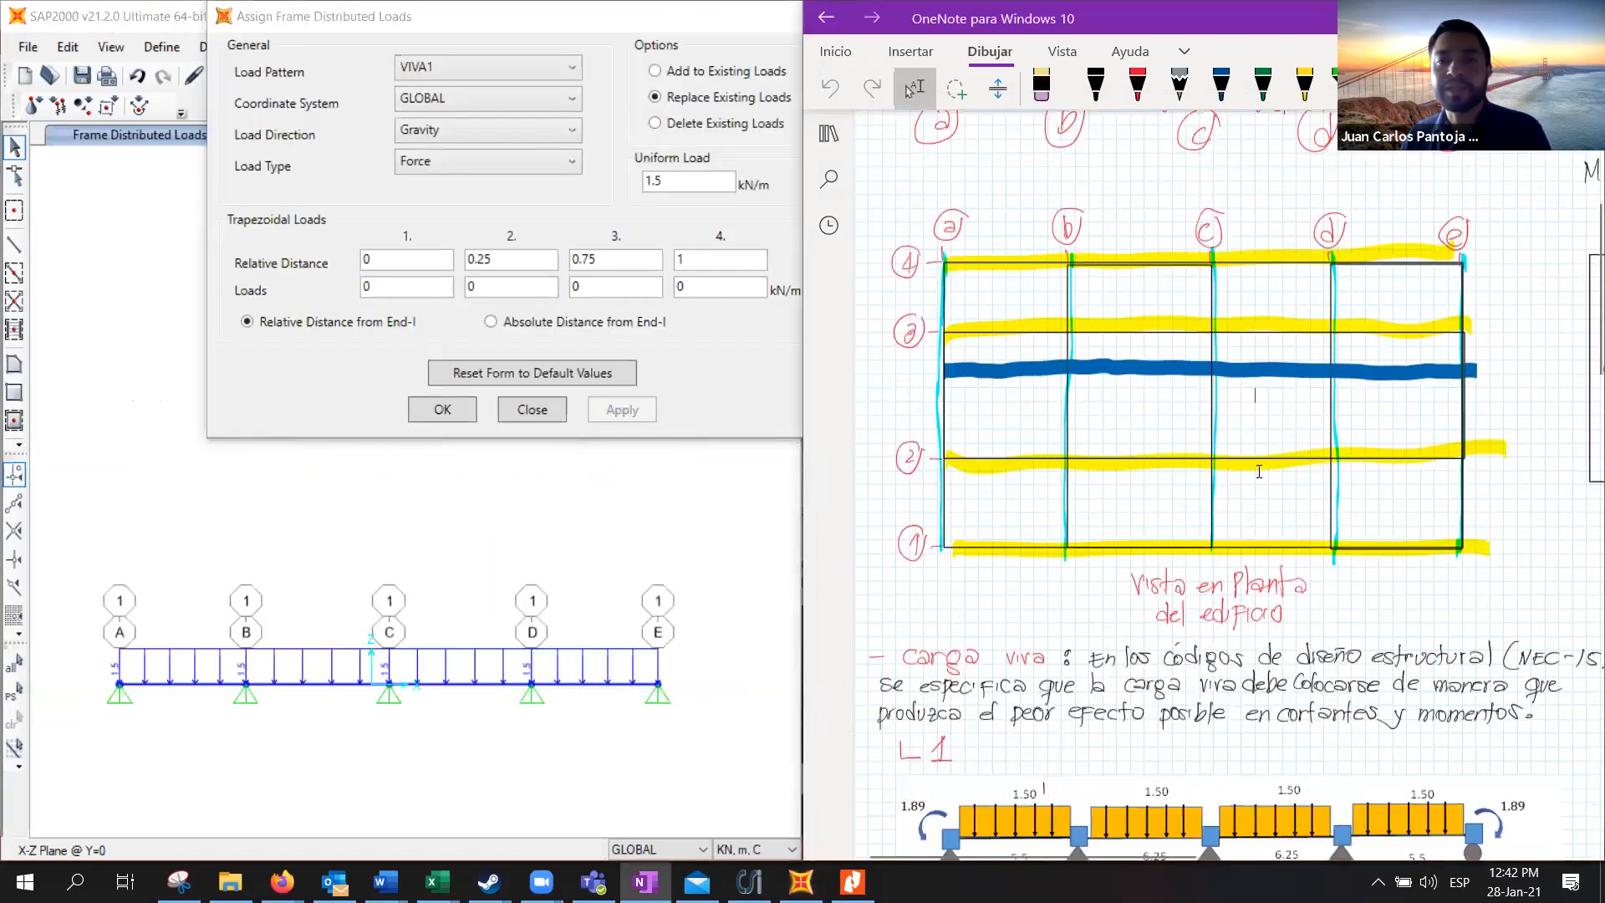
scroll(1259, 471, down, 10)
scroll(1260, 470, up, 3)
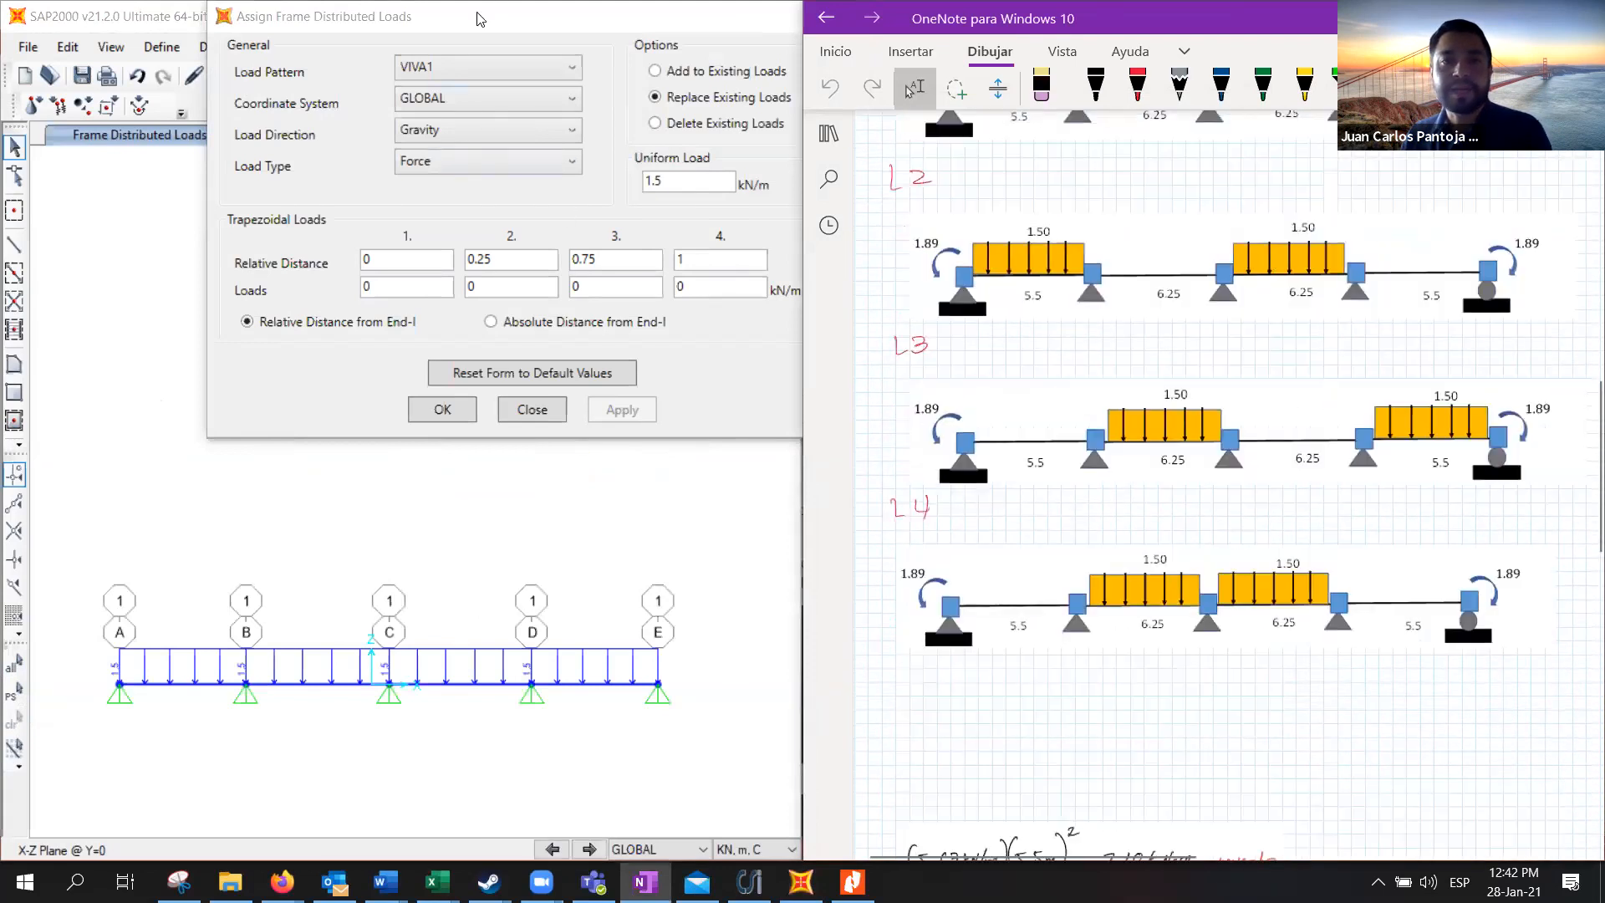
drag(481, 19, 378, 55)
Apply a 1.5 kN/m uniform gravity load to spans A-B and C-D under the VIVA2 load pattern
click(197, 684)
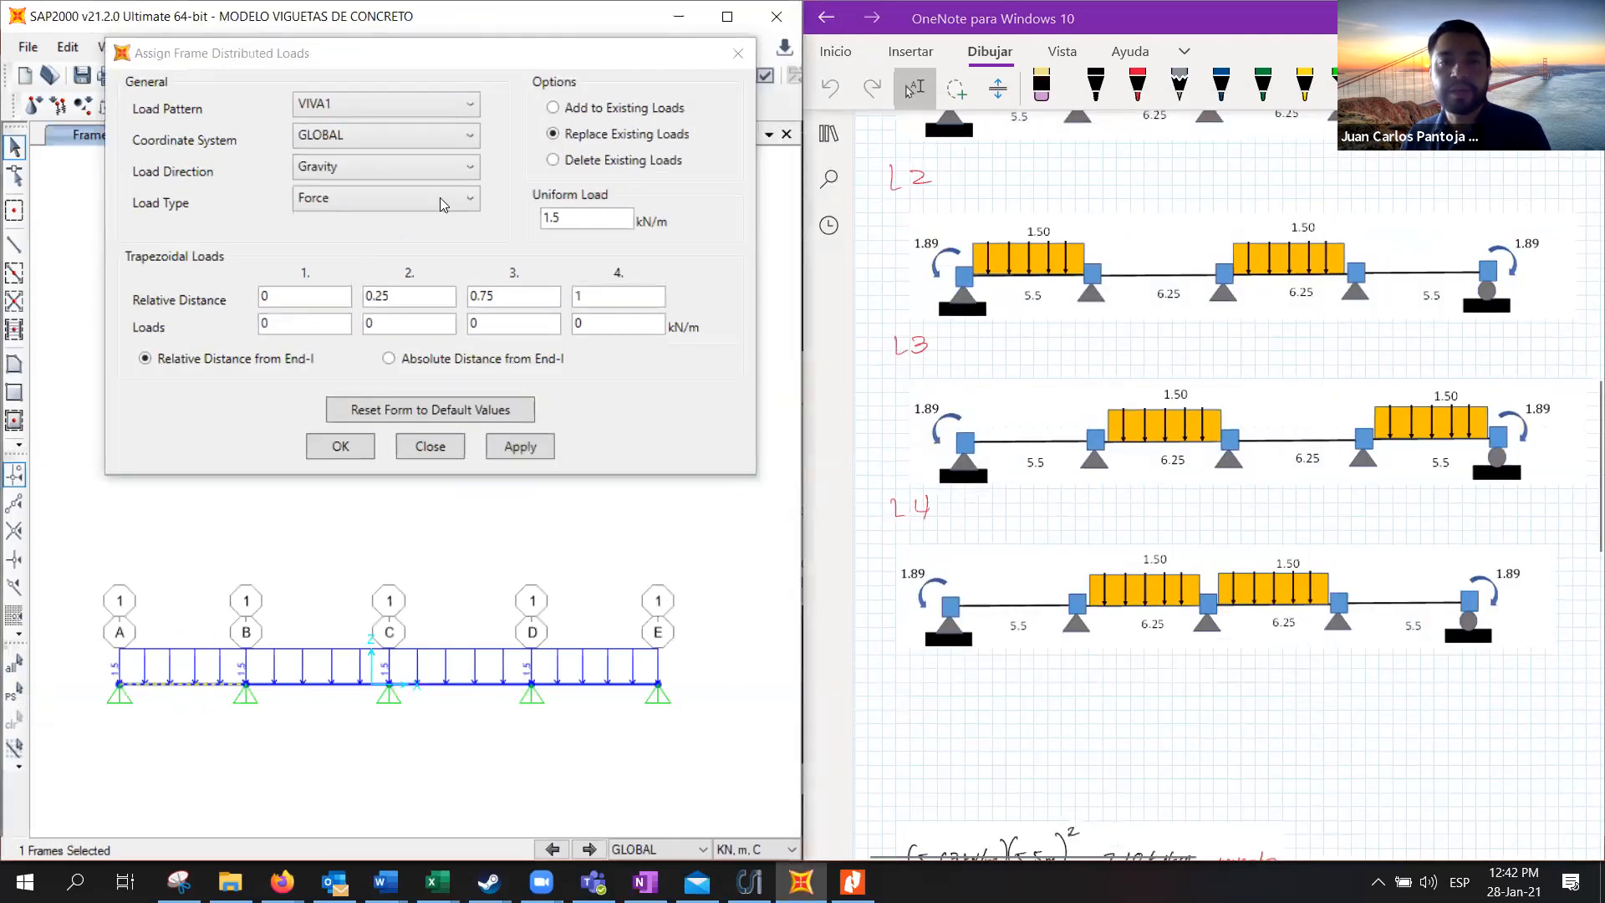
click(443, 681)
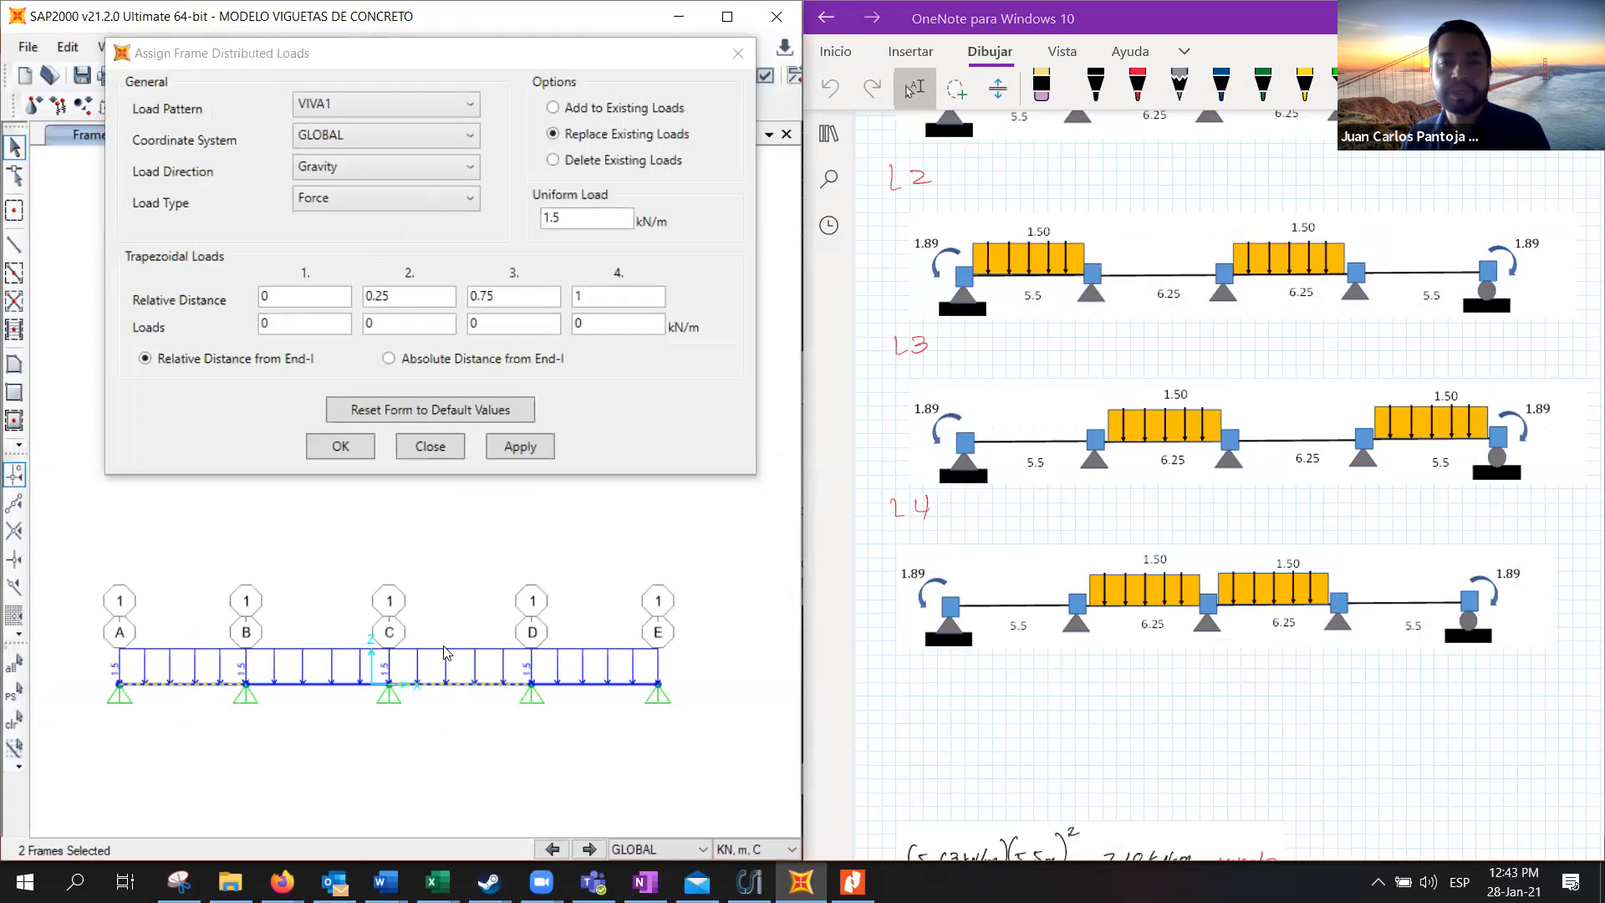
click(355, 112)
click(345, 169)
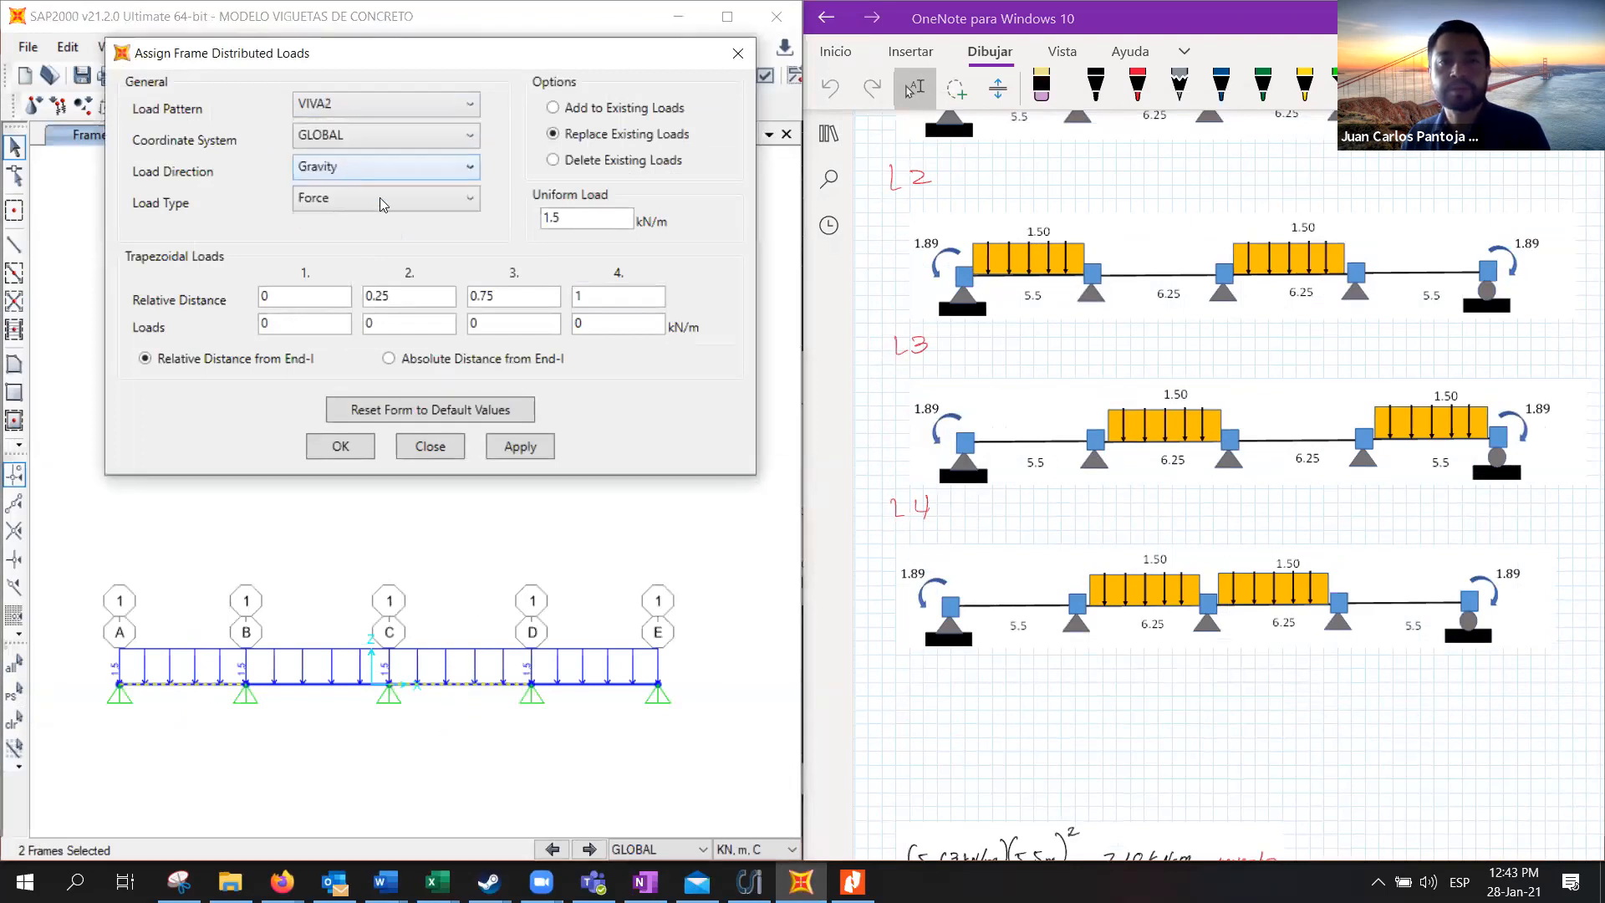
click(592, 219)
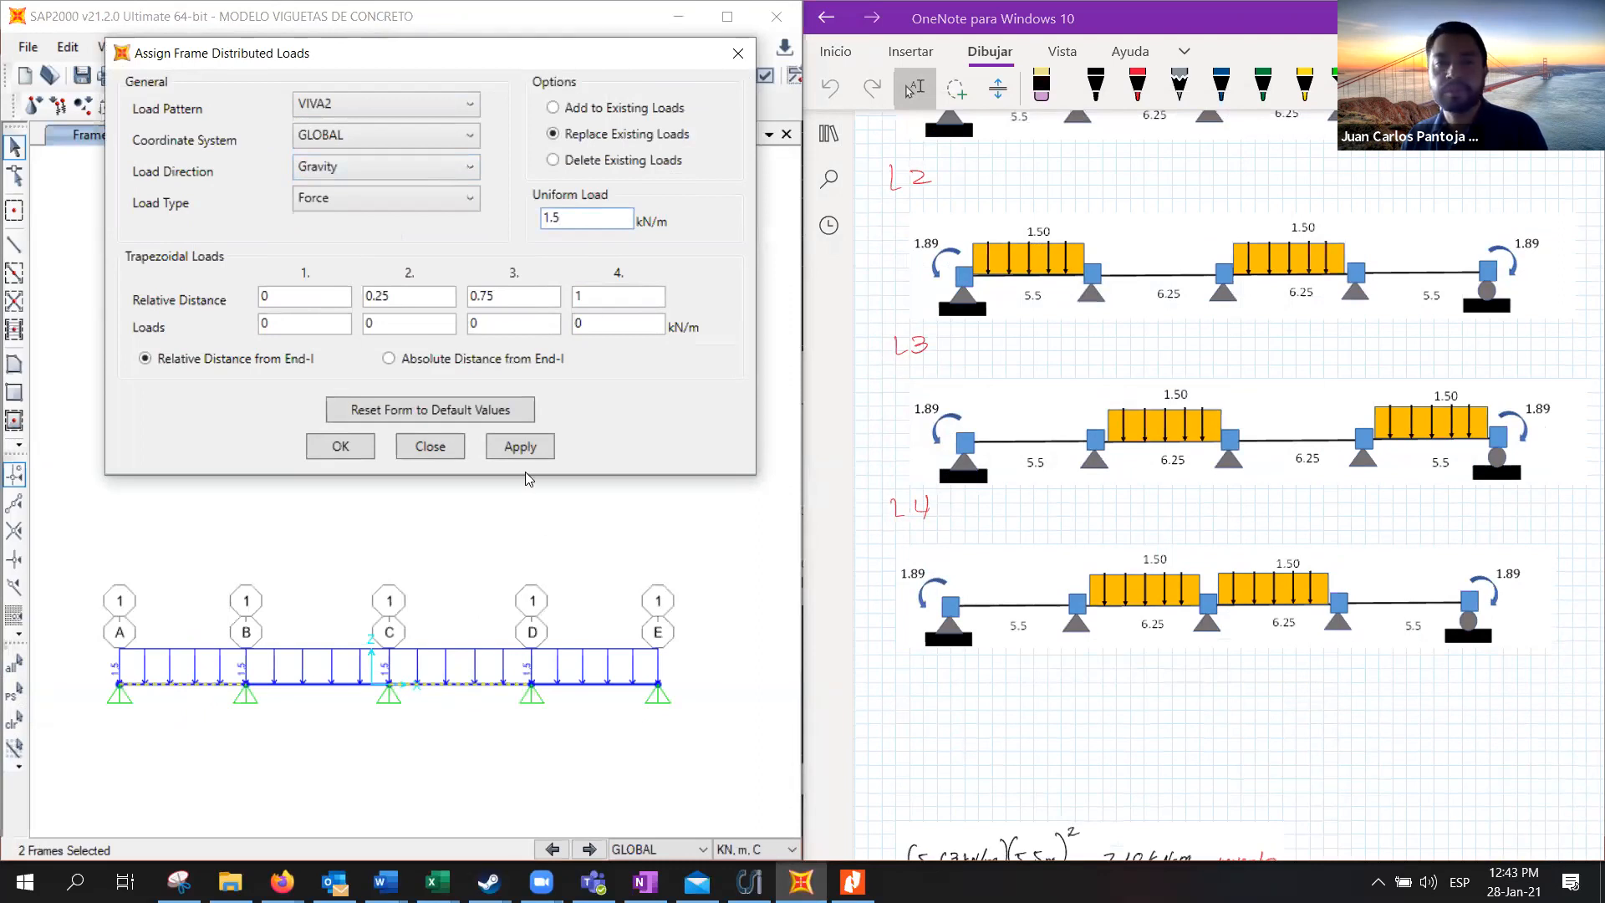
click(519, 447)
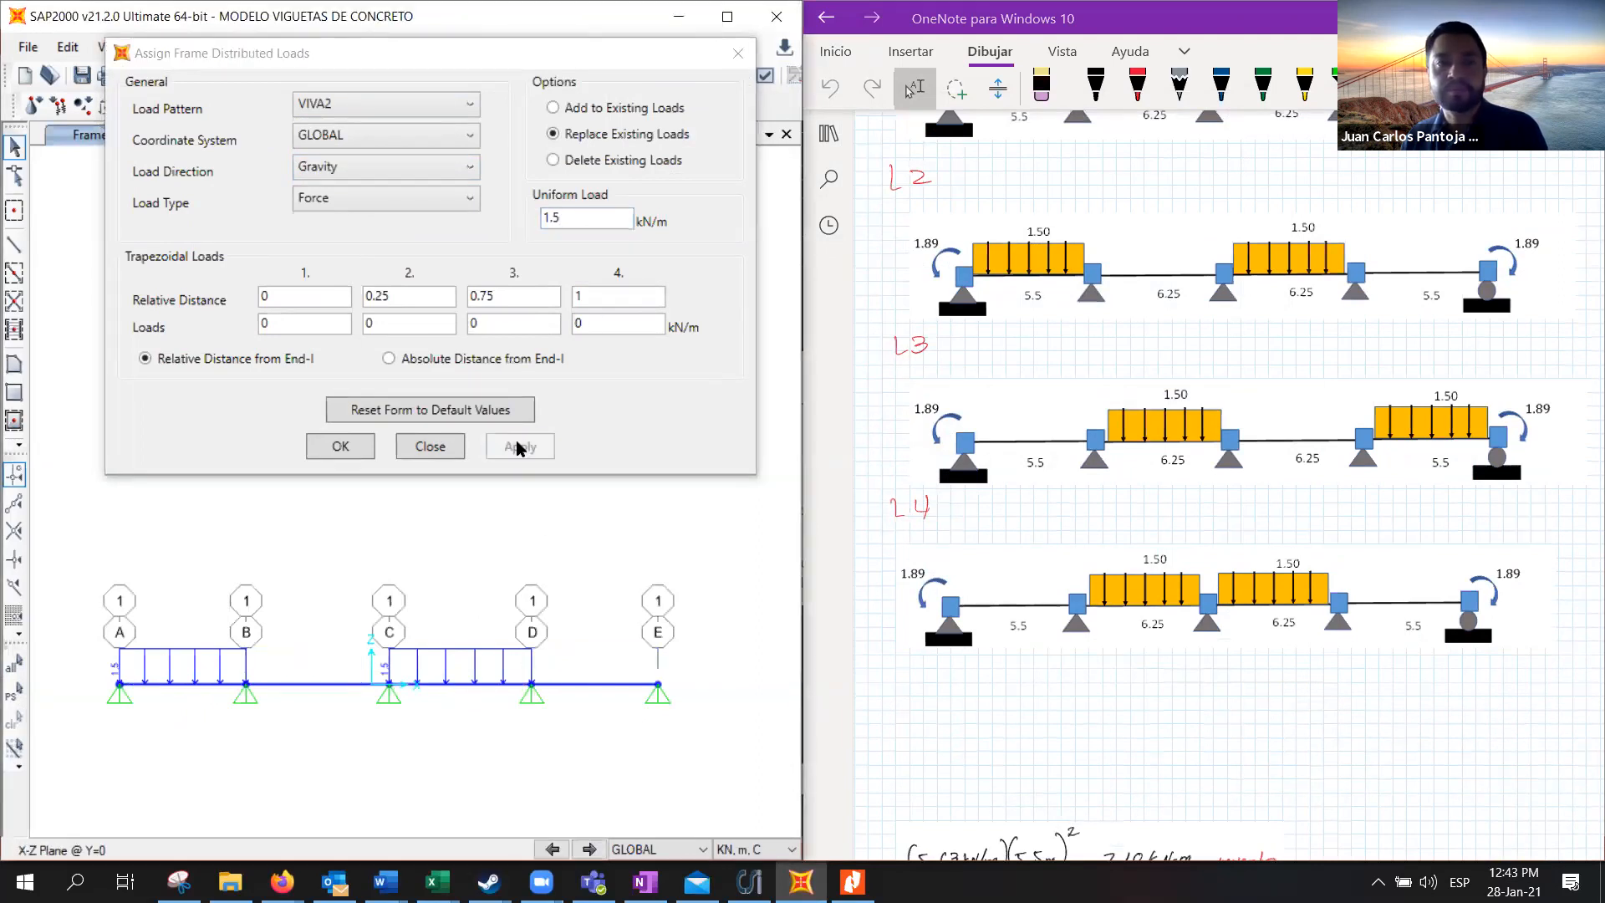
Apply the 1.5 kN/m uniform gravity load to spans B-C and D-E under the VIVA3 load pattern
click(450, 102)
click(354, 191)
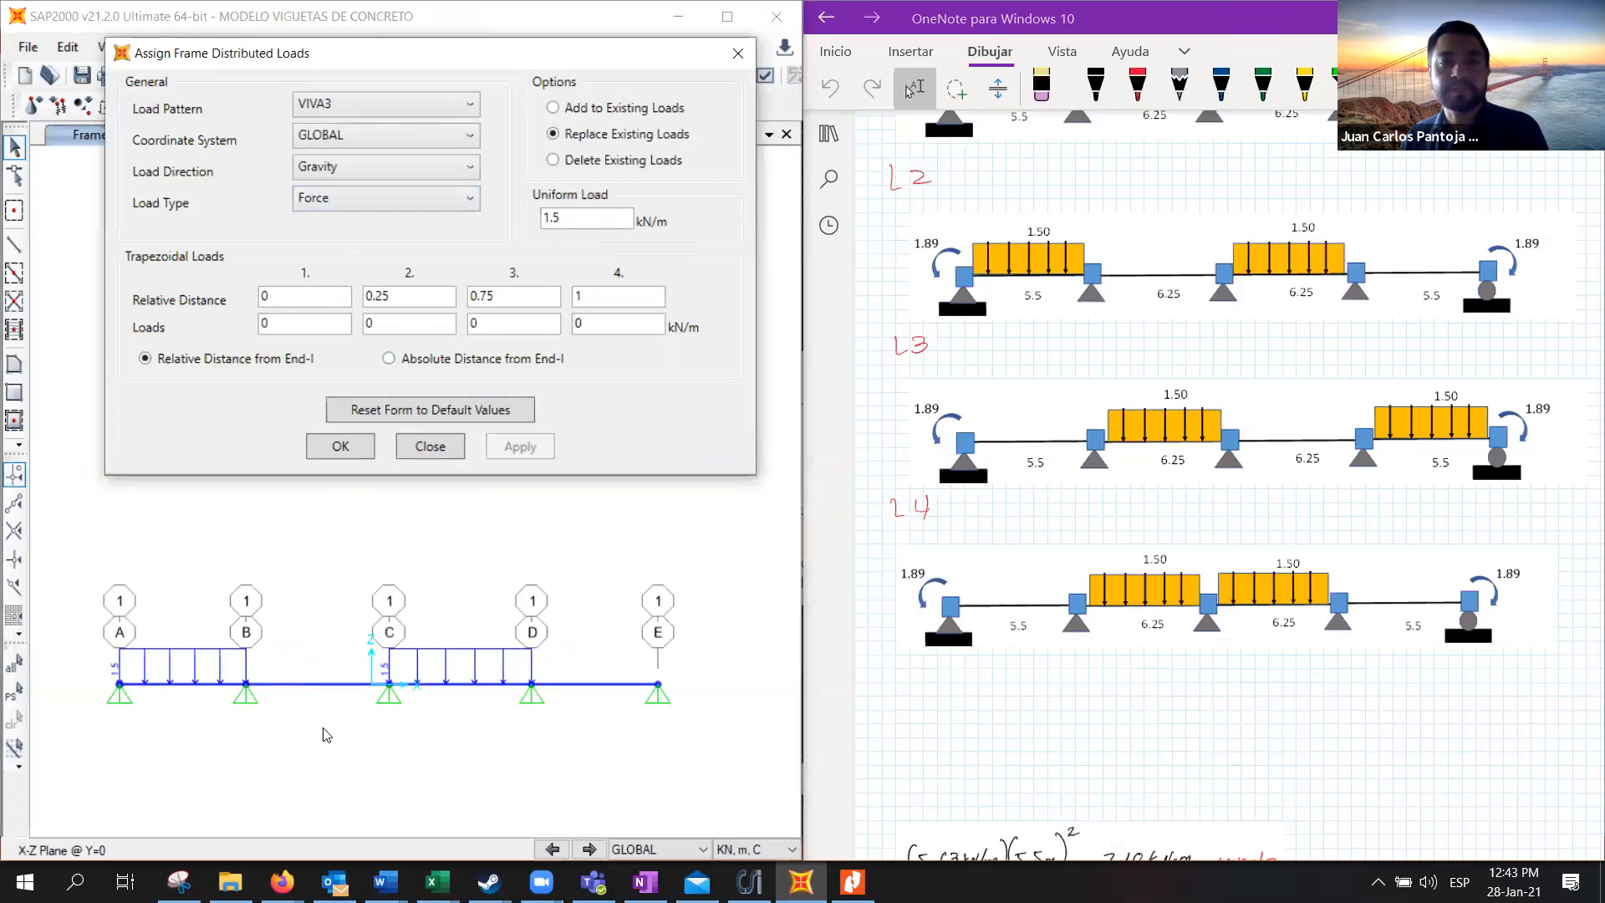
click(317, 684)
click(608, 684)
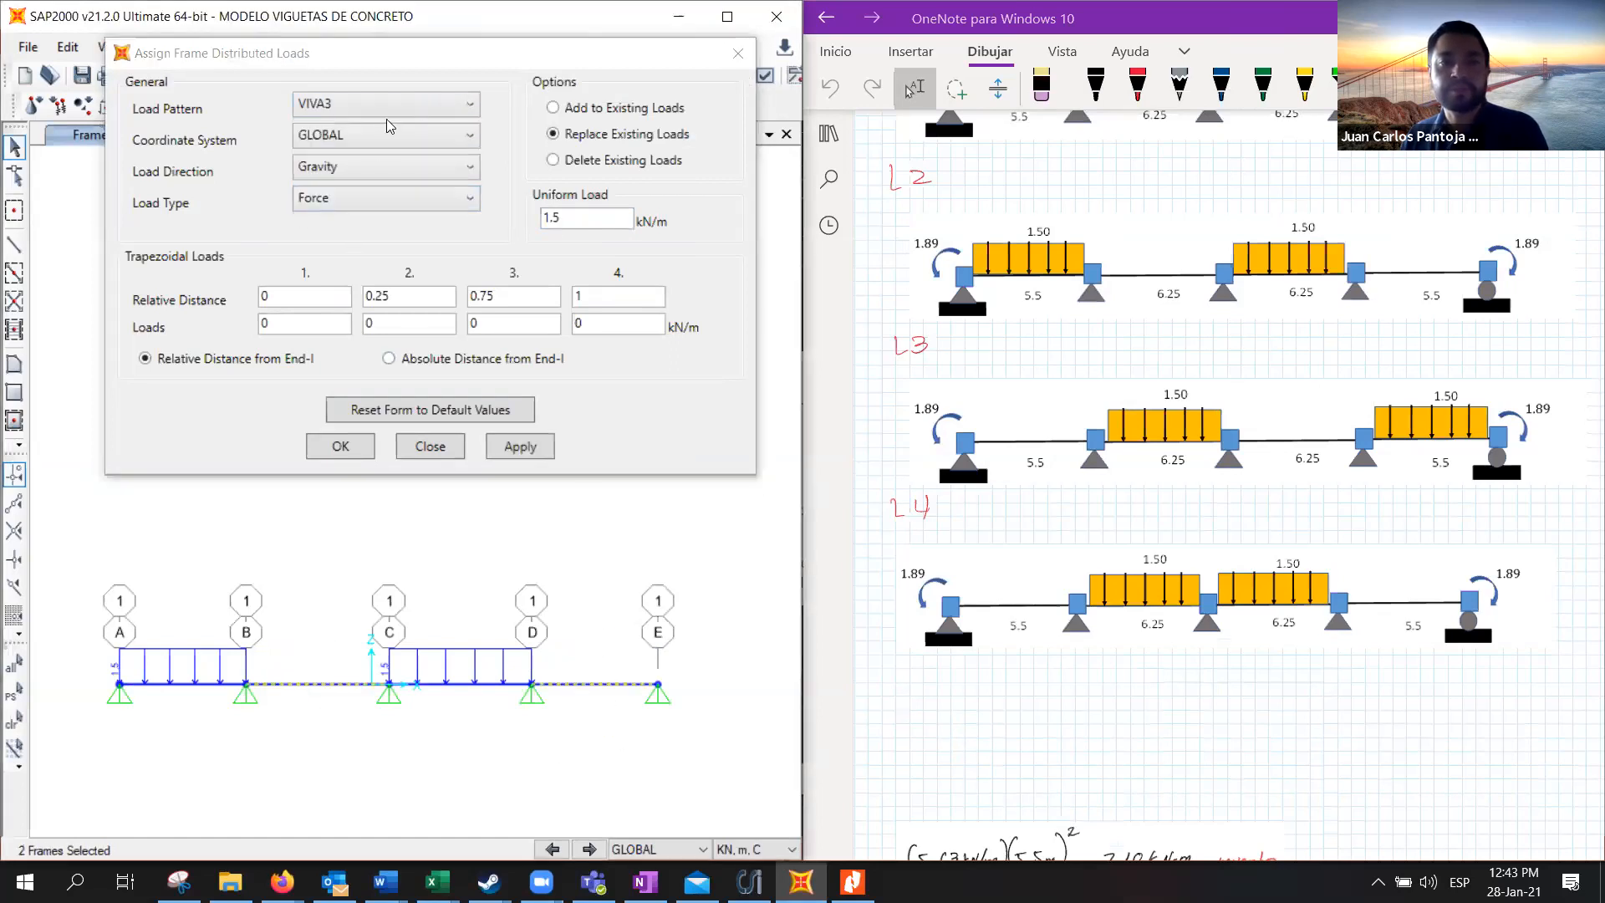
click(538, 455)
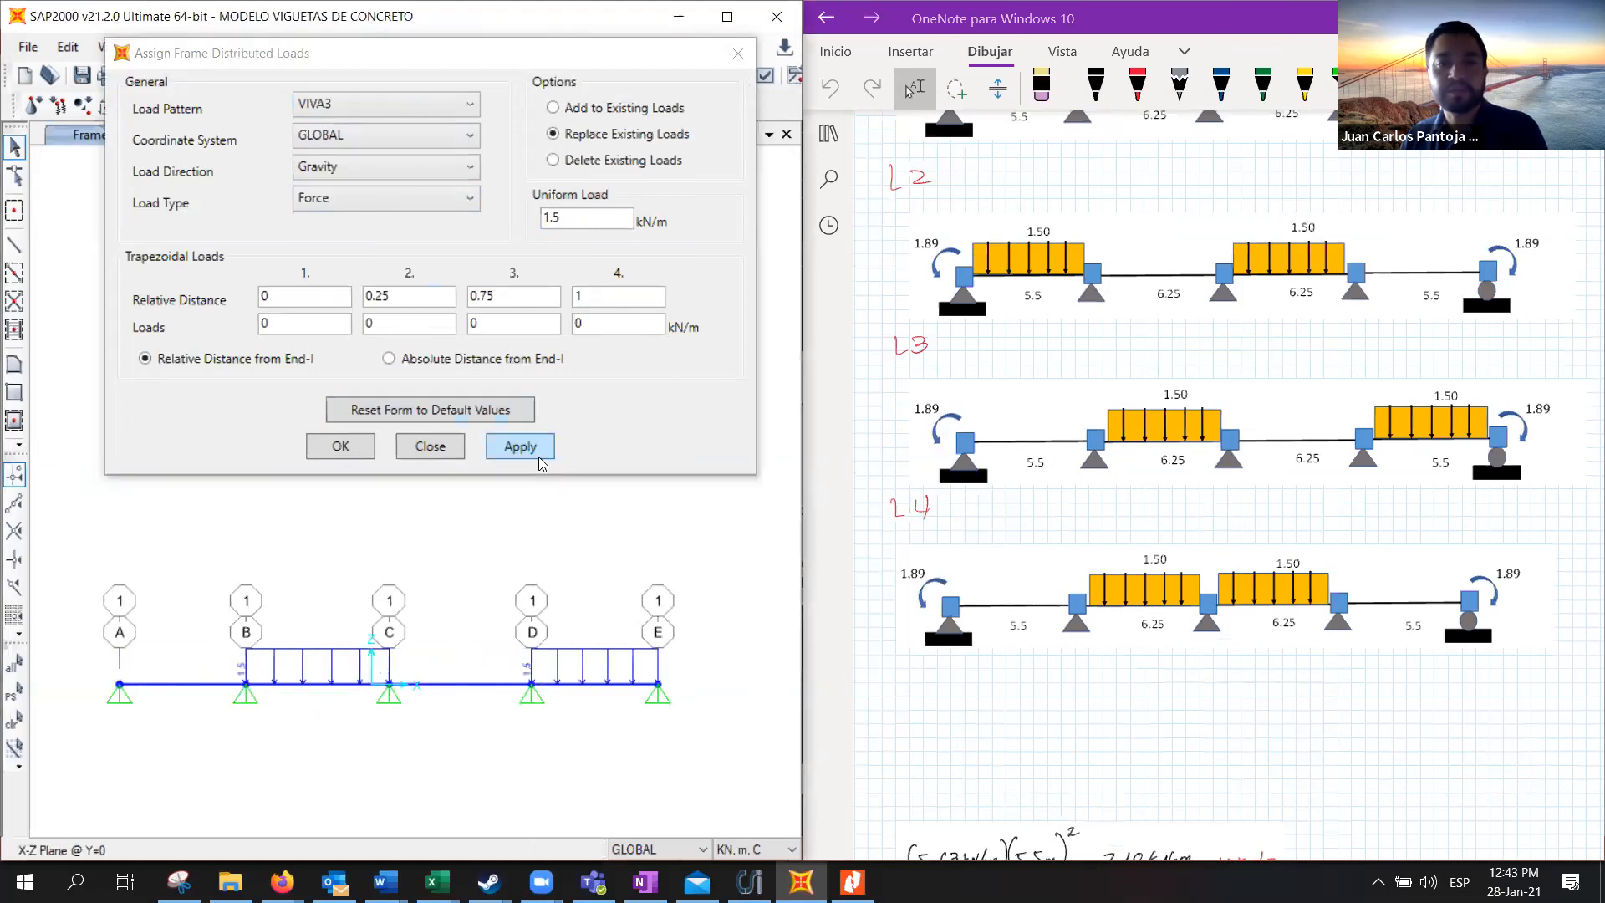
Apply the 1.5 kN/m gravity load to the two central spans B-C and C-D under VIVA4, and close the load dialog
click(397, 103)
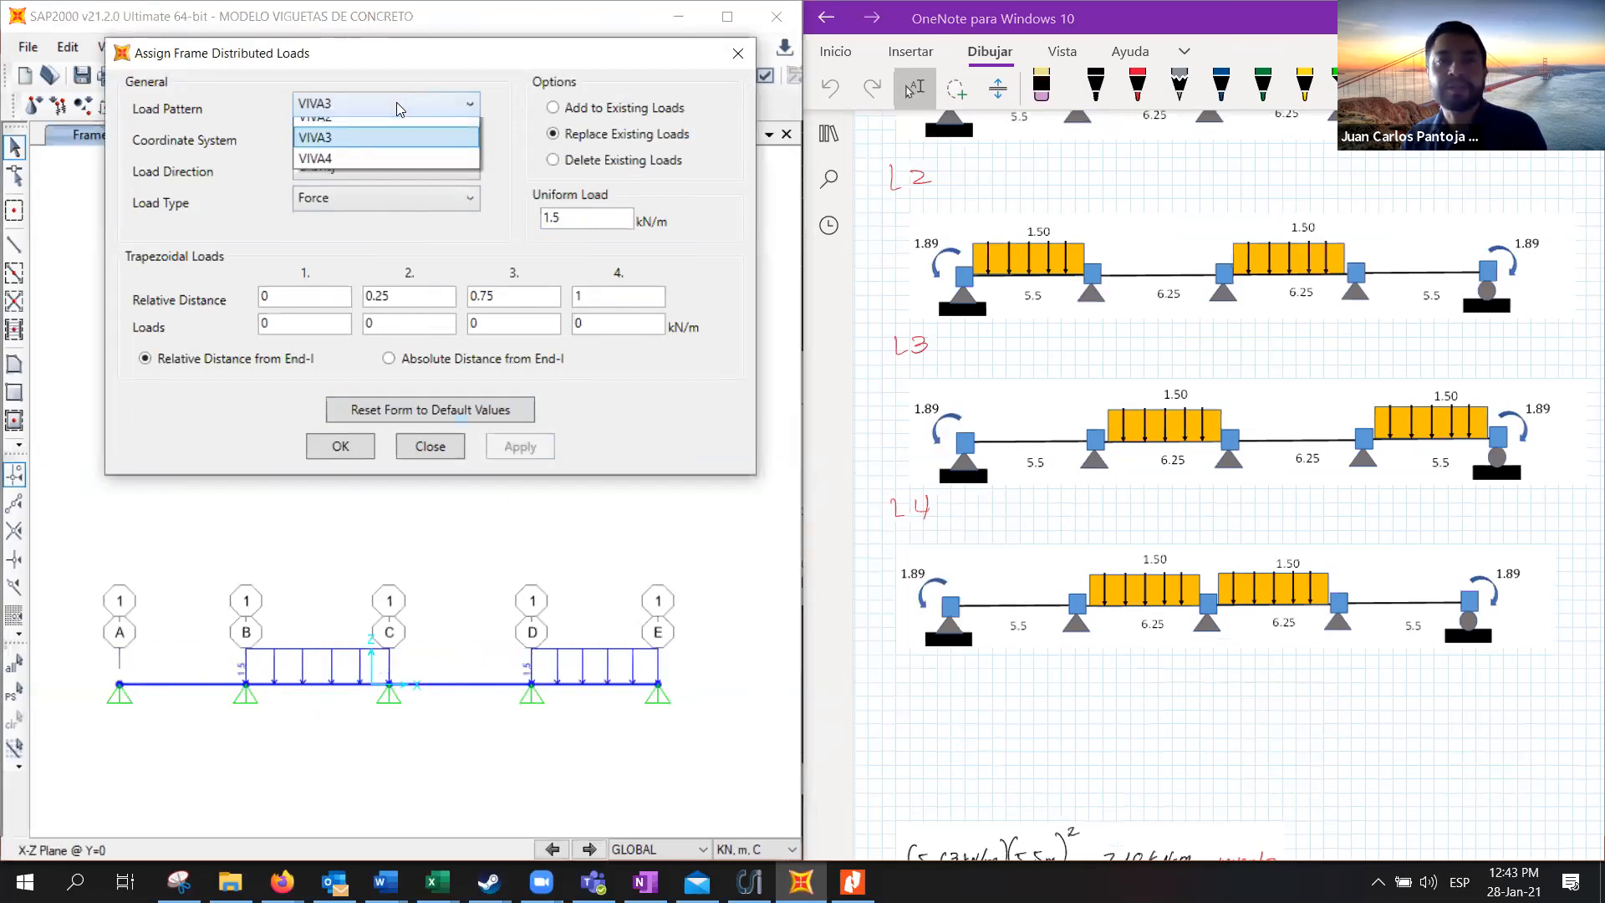
click(366, 214)
drag(348, 720, 325, 638)
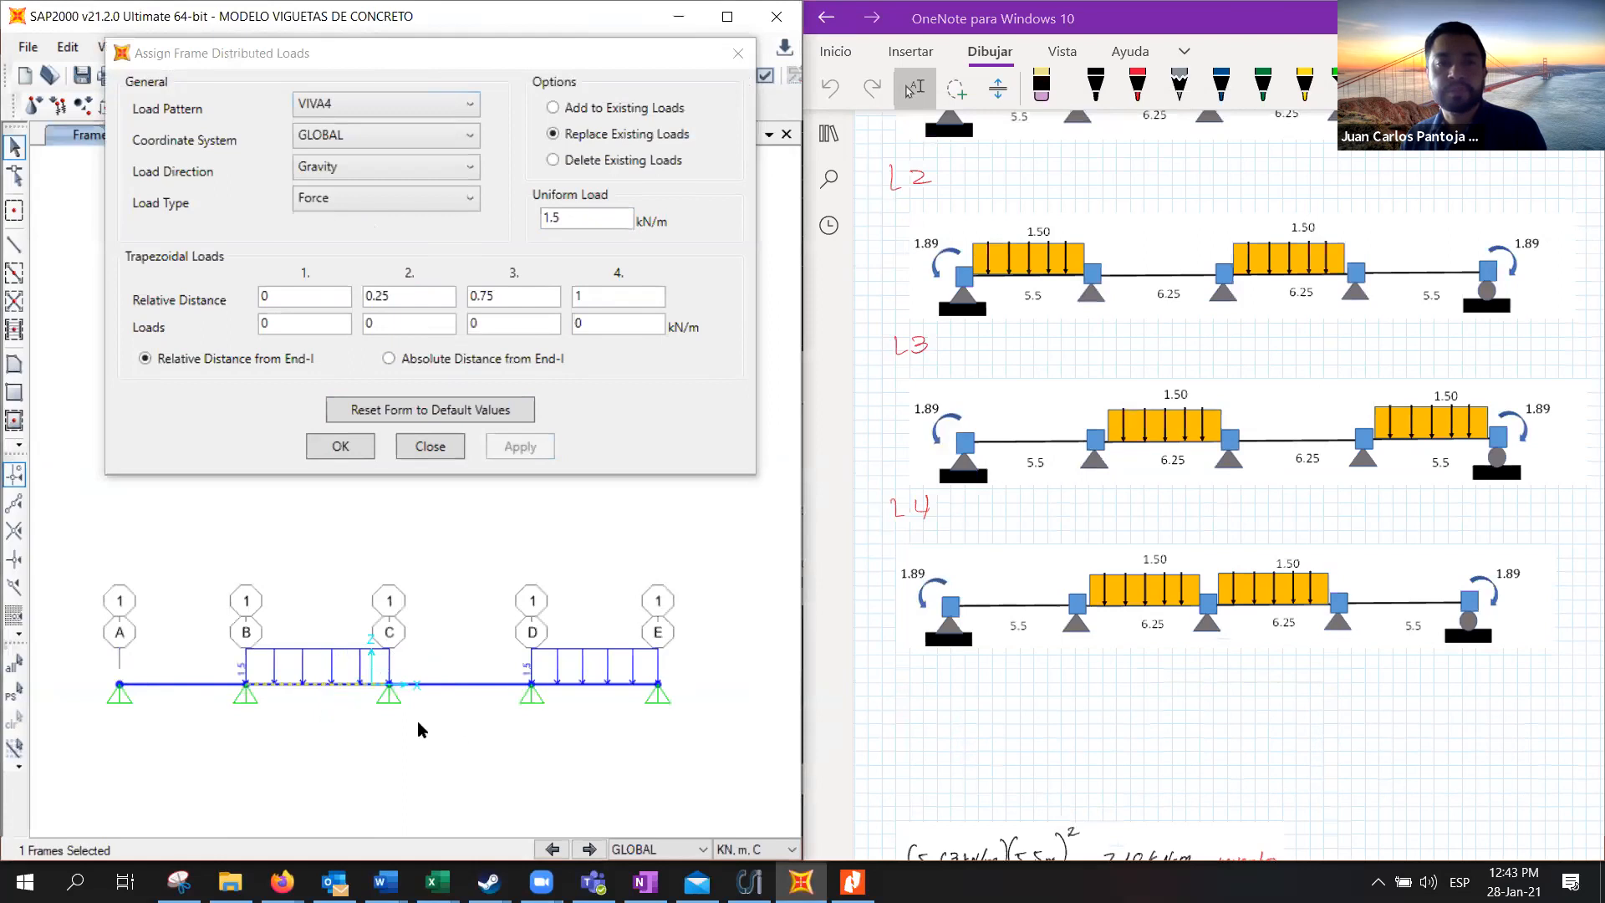
click(523, 449)
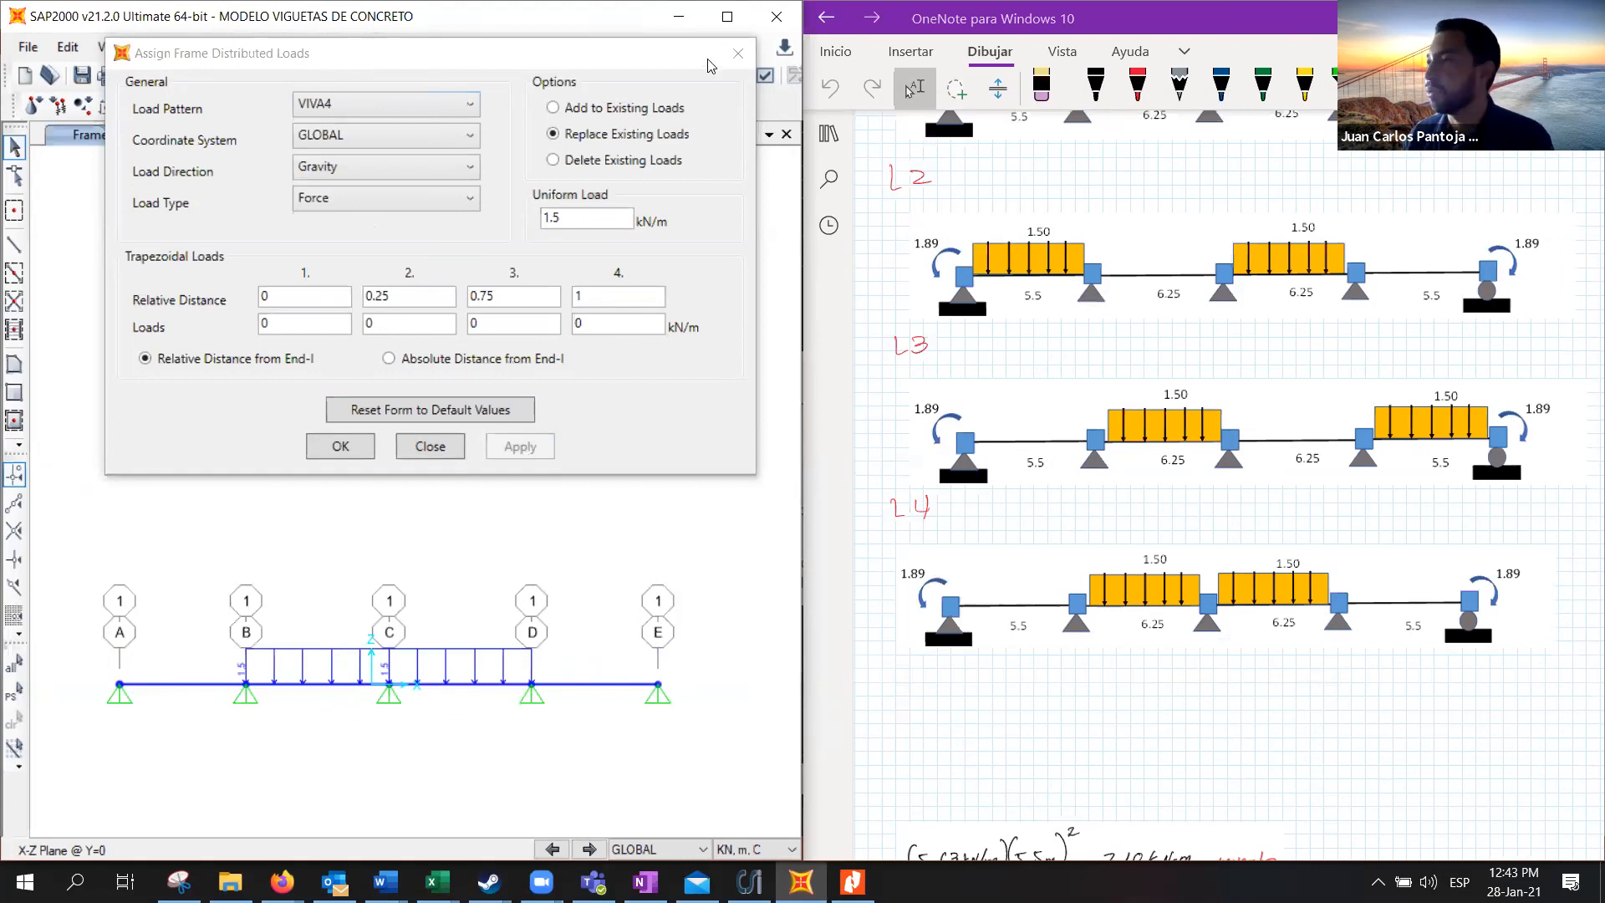
click(738, 53)
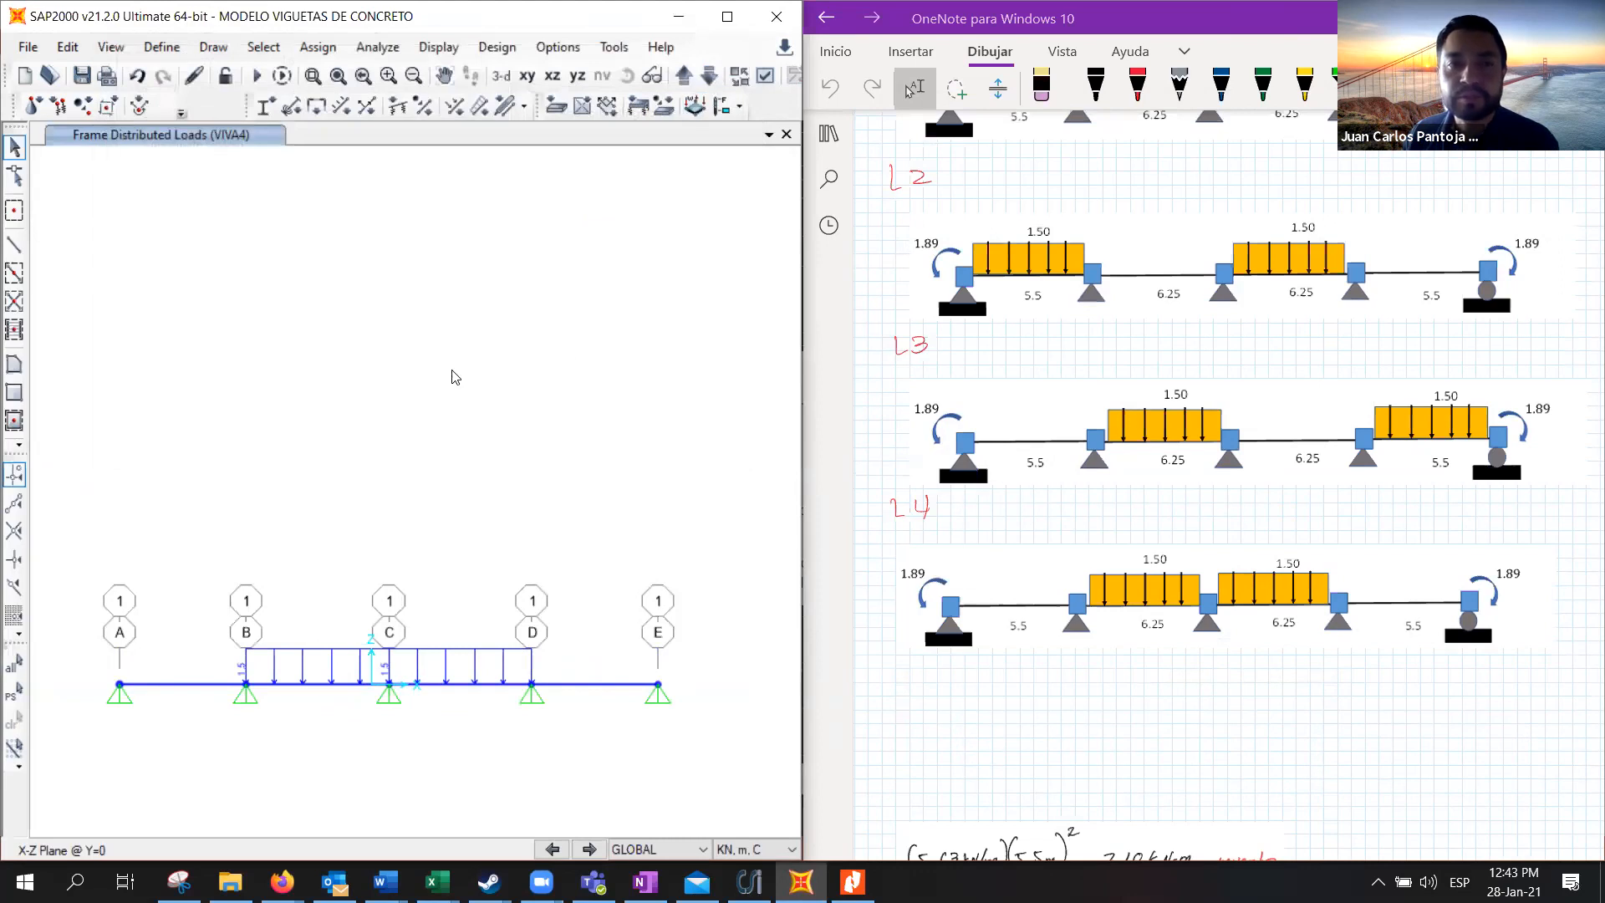
Switch the model to the default 3D view and examine the VIVA4 loads and the global axes at the central support
click(500, 84)
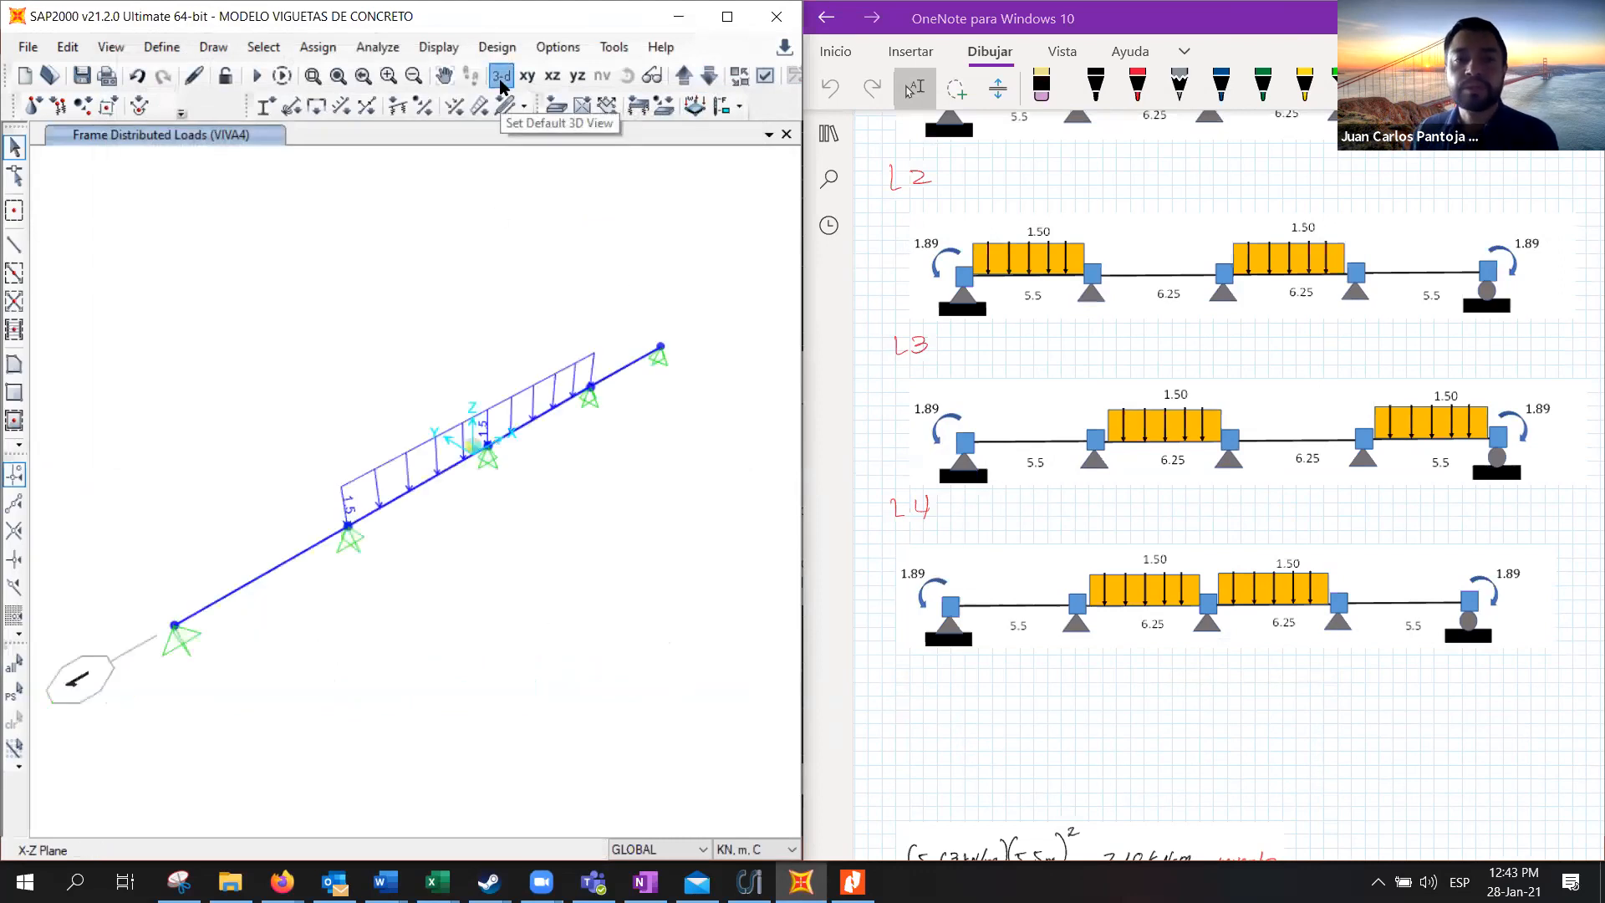
mouse_move(527, 459)
middle_down()
mouse_move(557, 462)
mouse_move(495, 466)
middle_up()
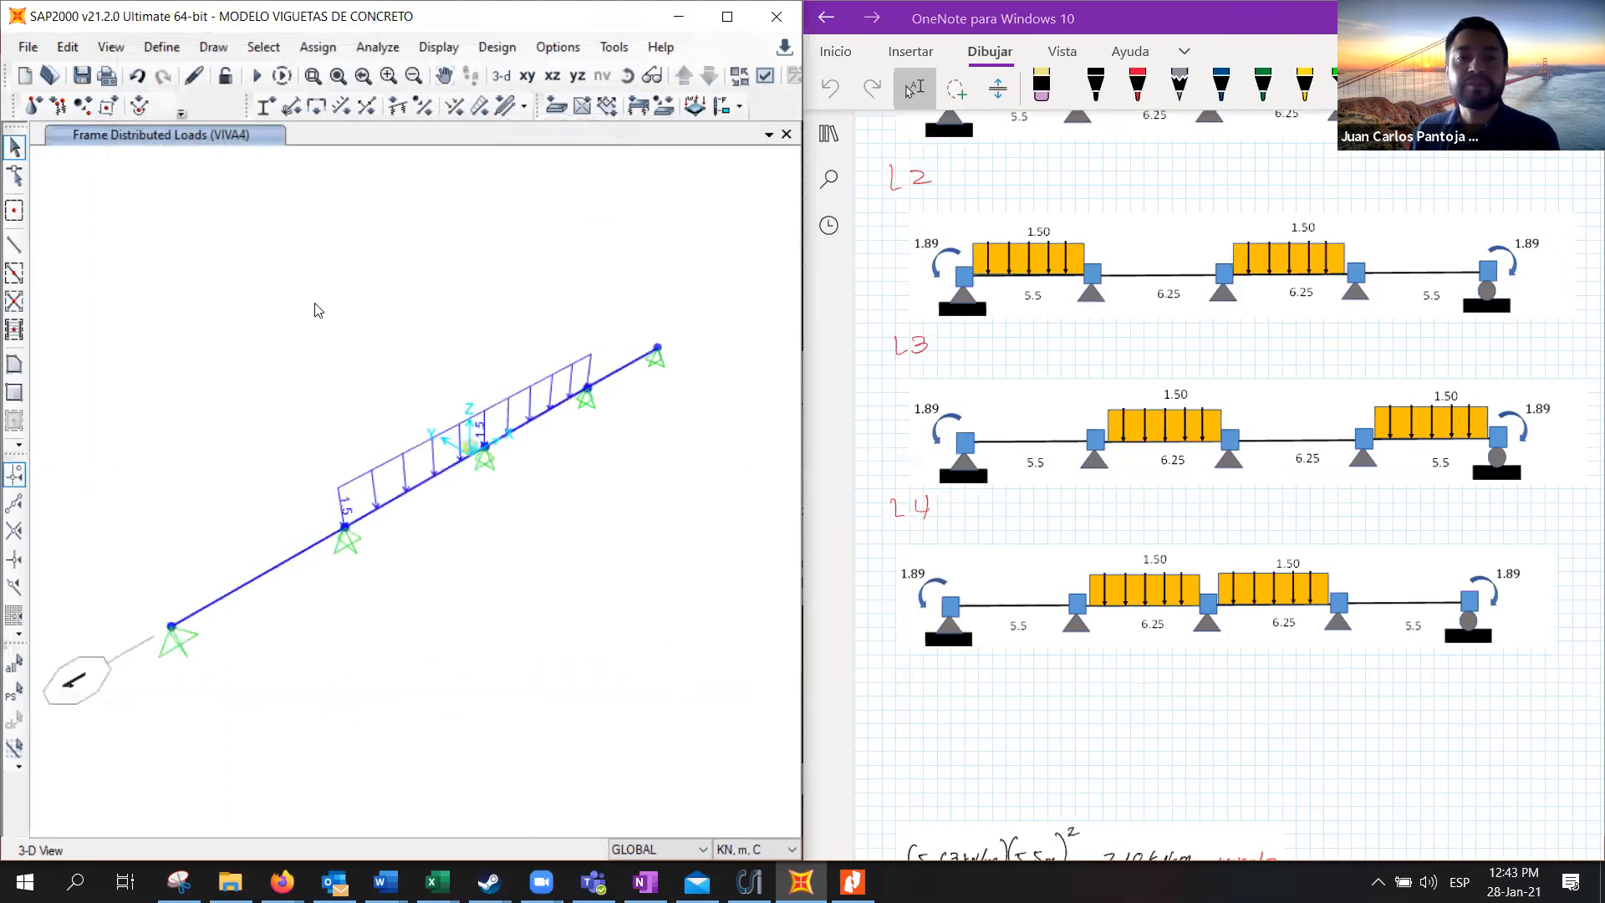
scroll(495, 470, up, 5)
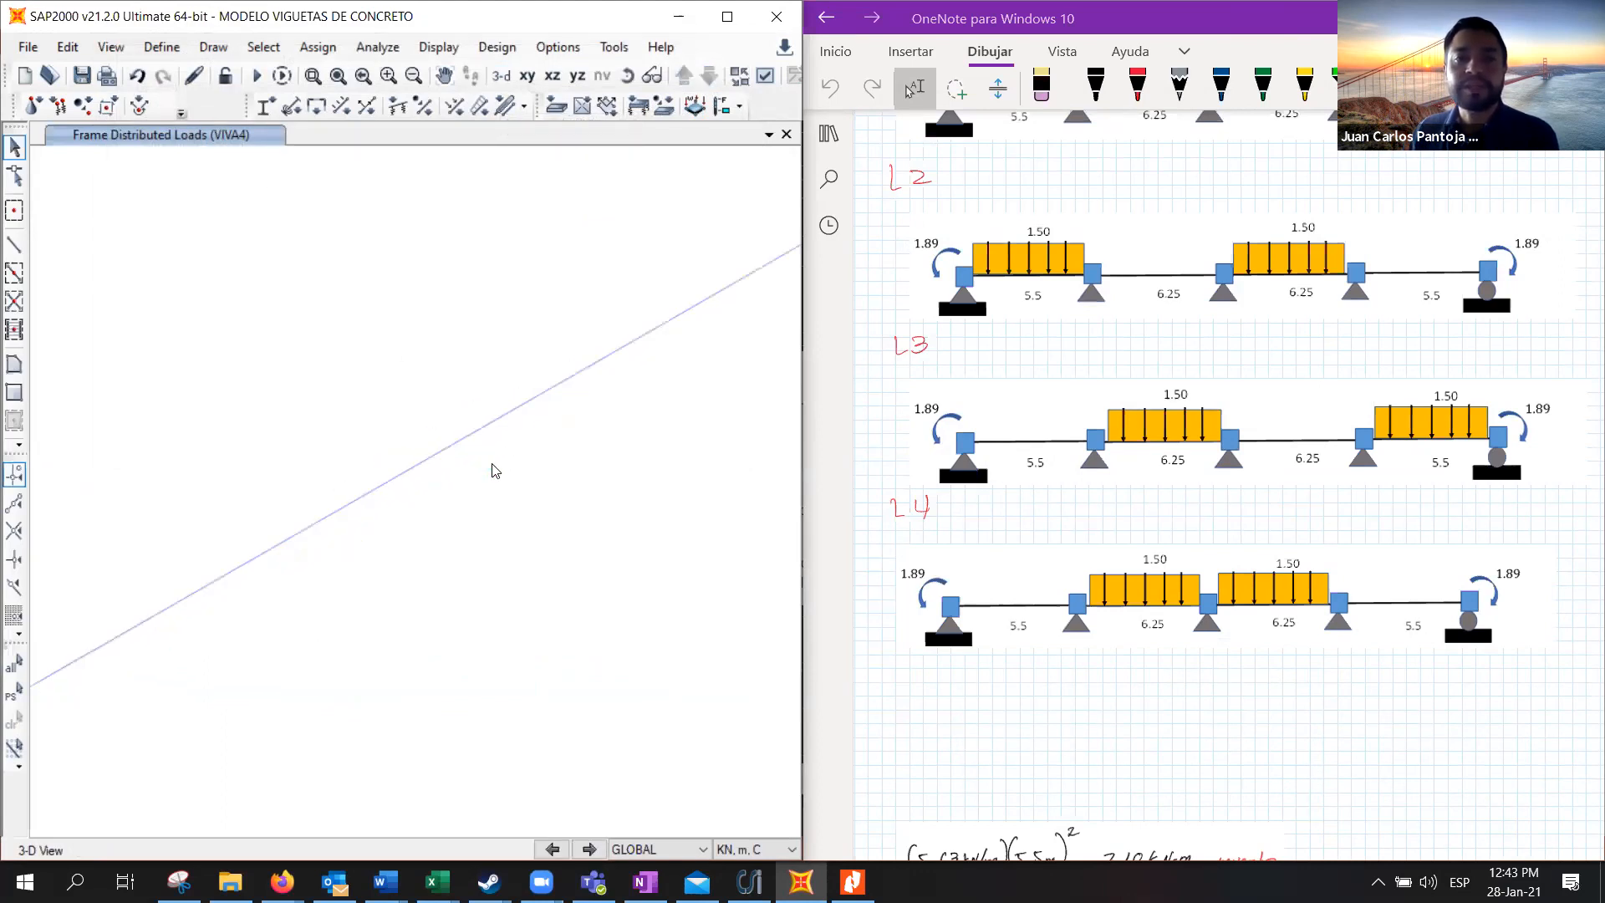
middle_drag(541, 404, 424, 483)
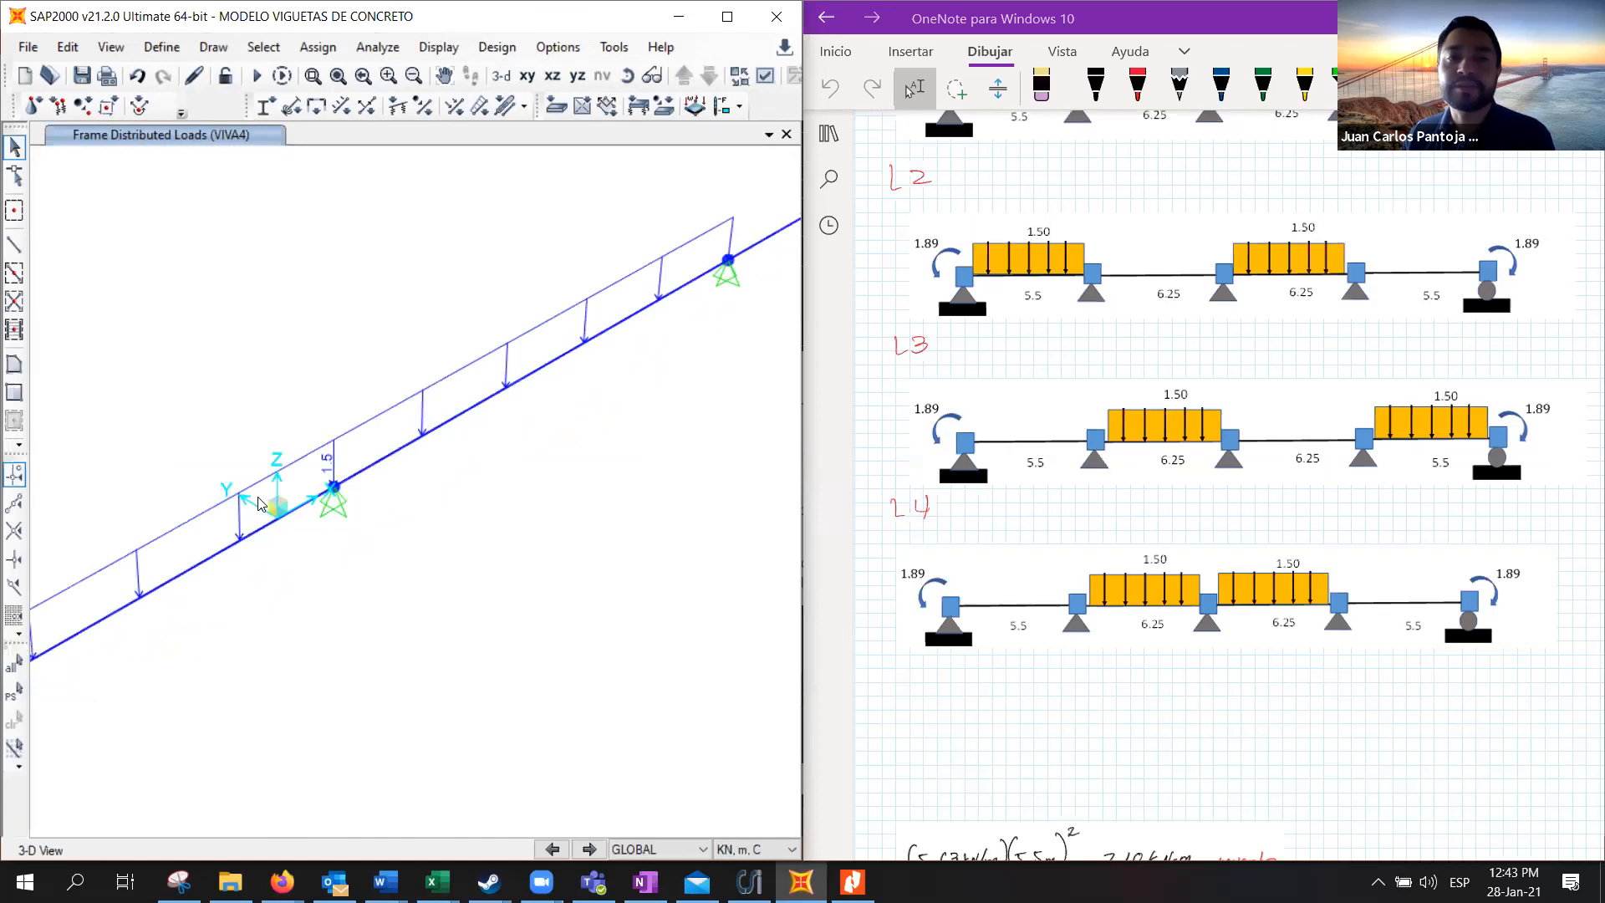
scroll(293, 510, up, 3)
scroll(383, 566, down, 3)
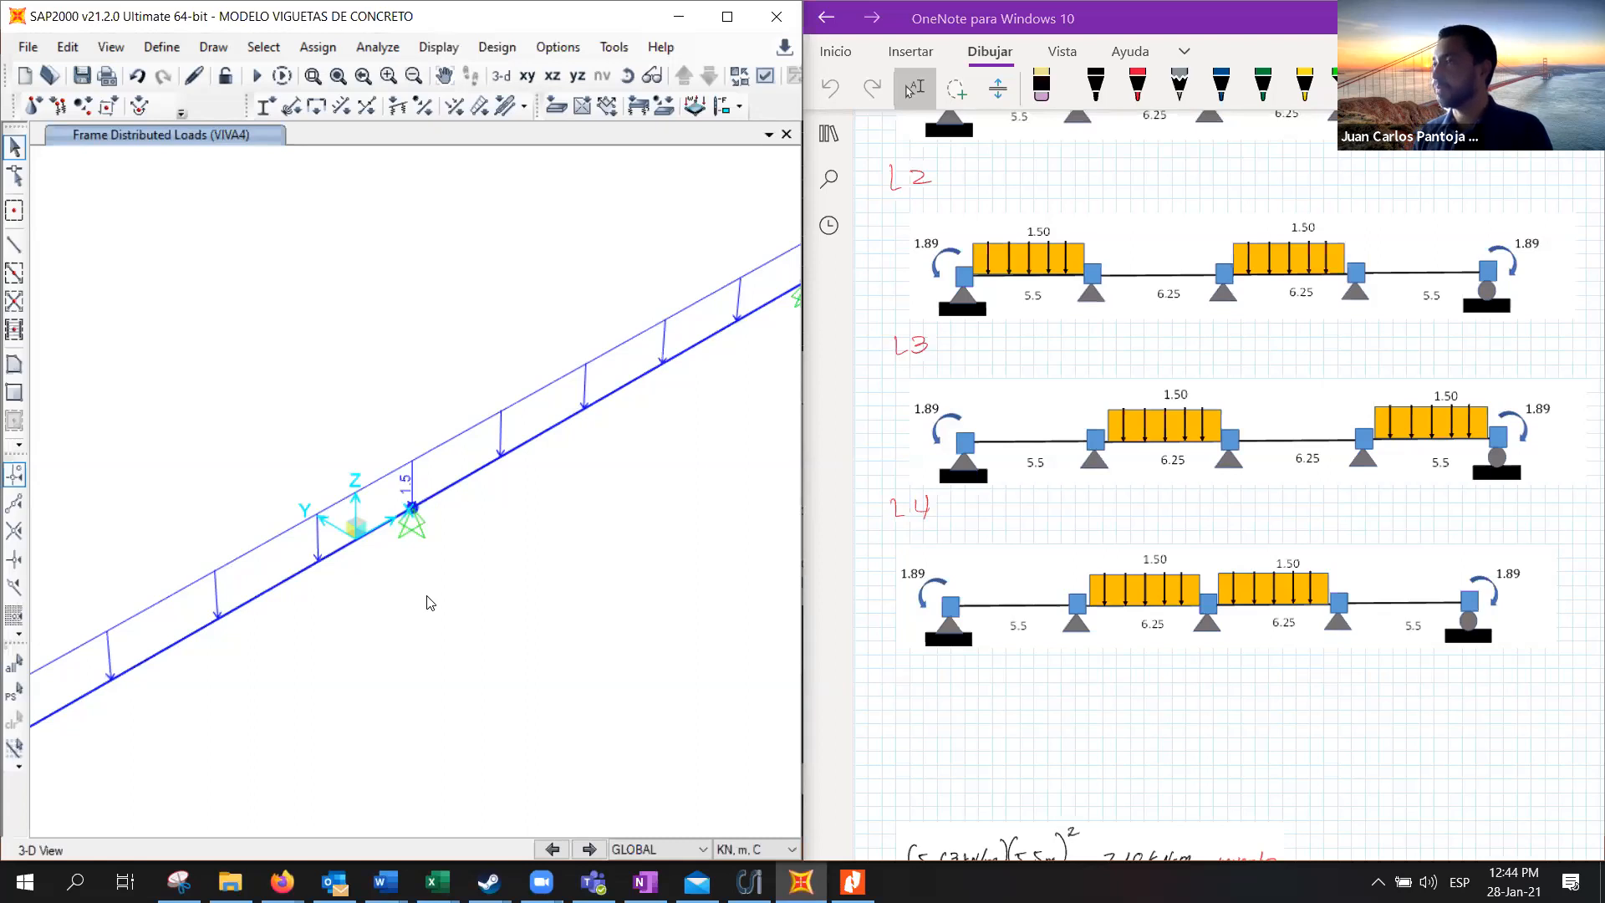
scroll(494, 411, down, 2)
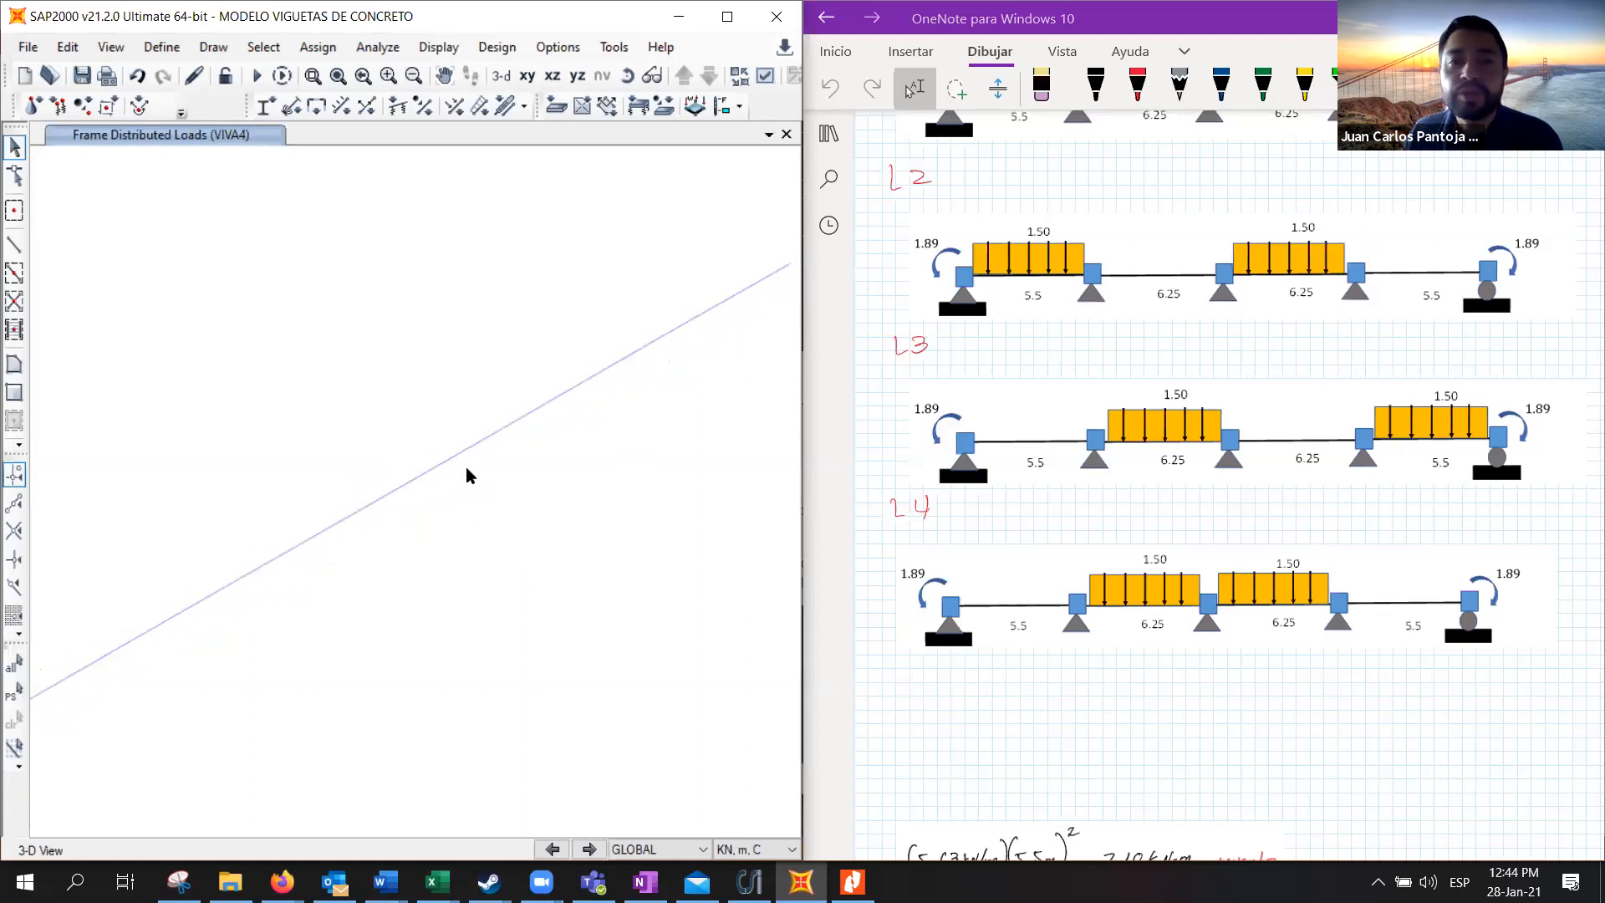
click(338, 75)
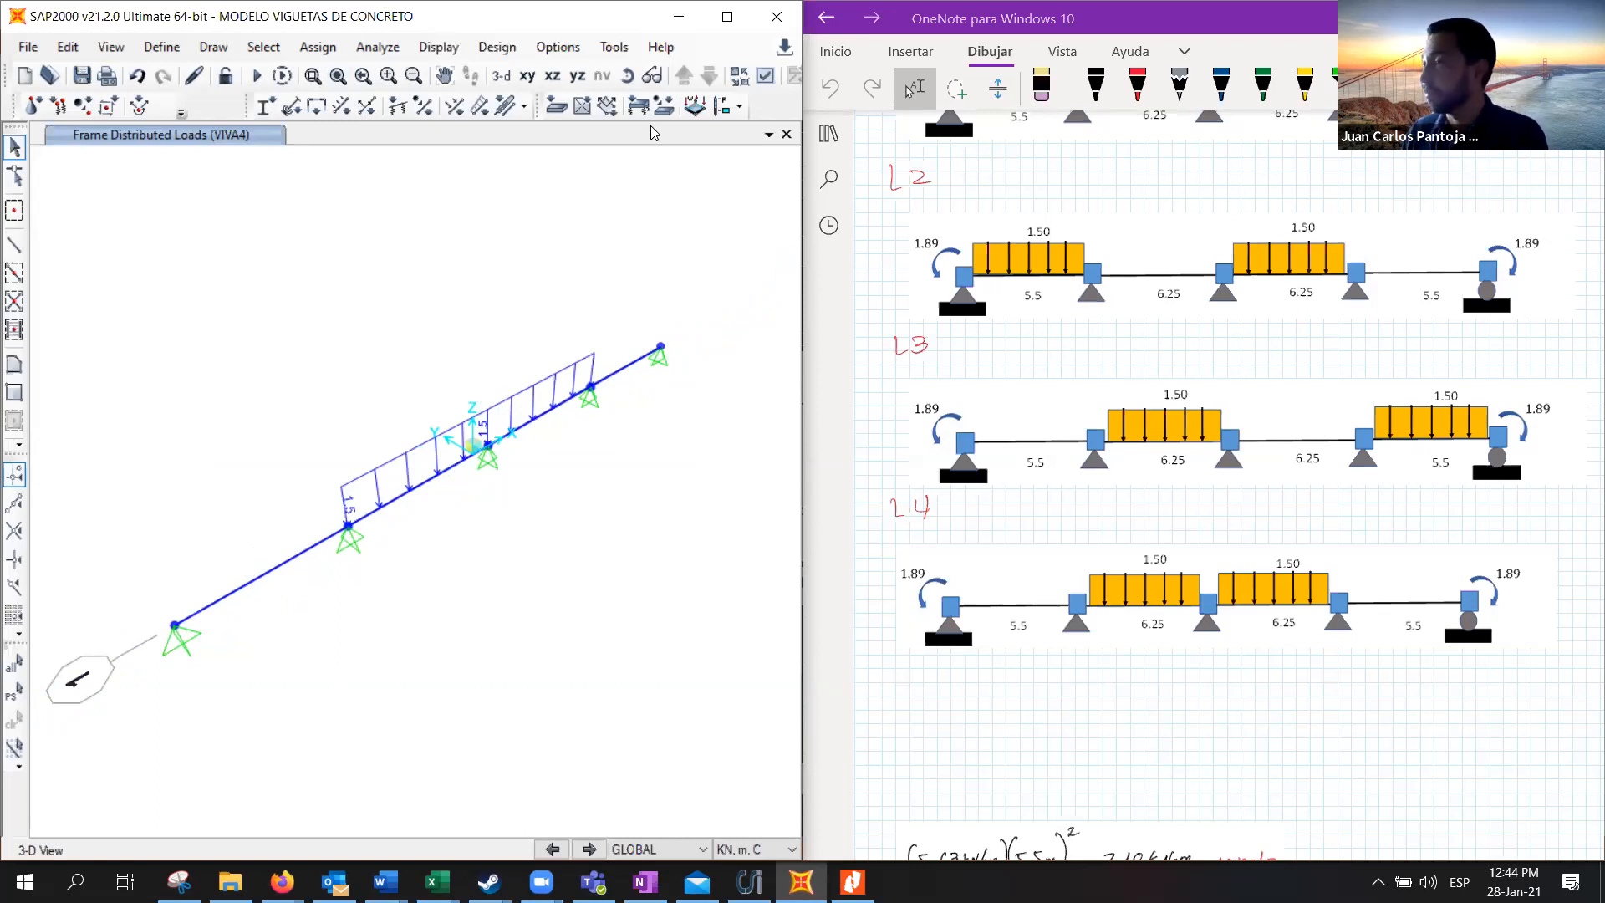
Turn on the display of the joint local axes in the display options
click(767, 76)
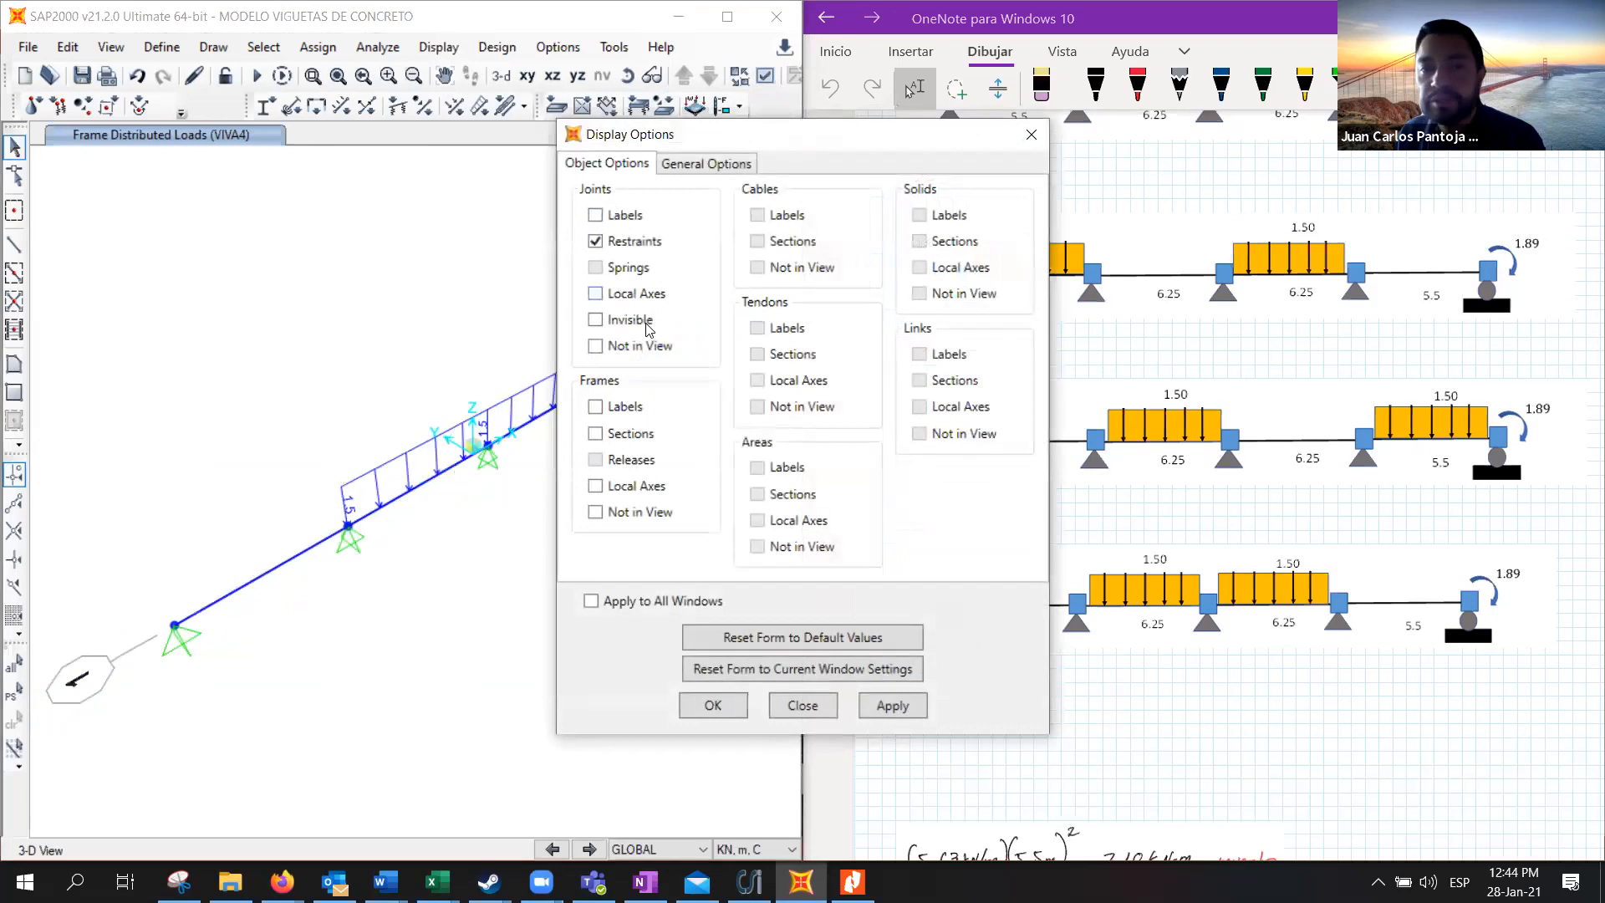
click(596, 295)
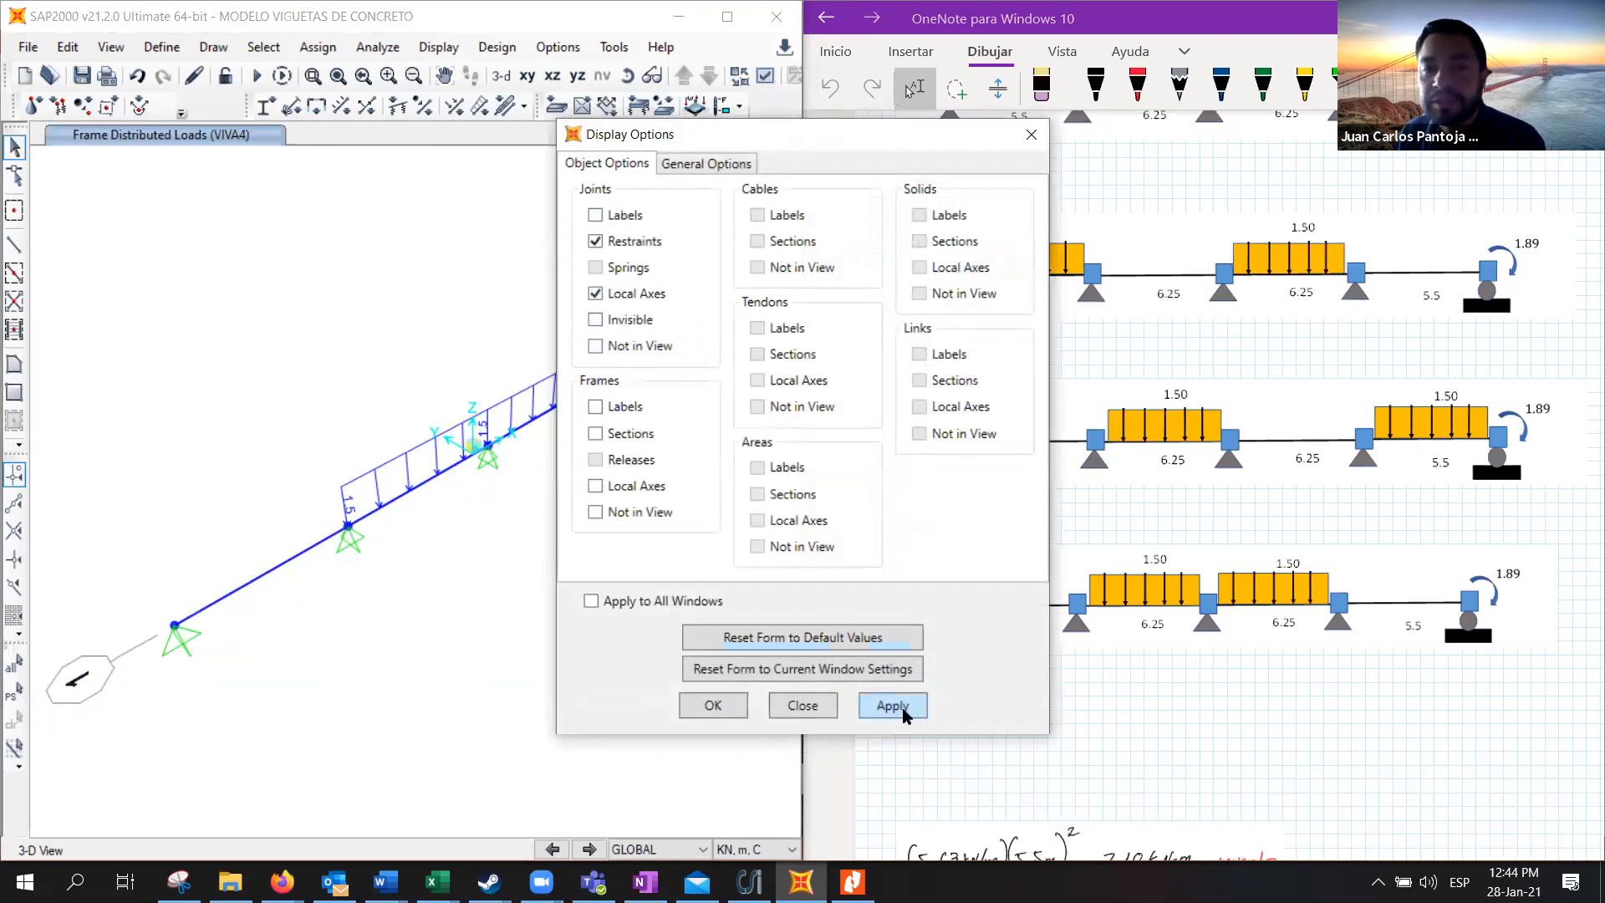
click(893, 706)
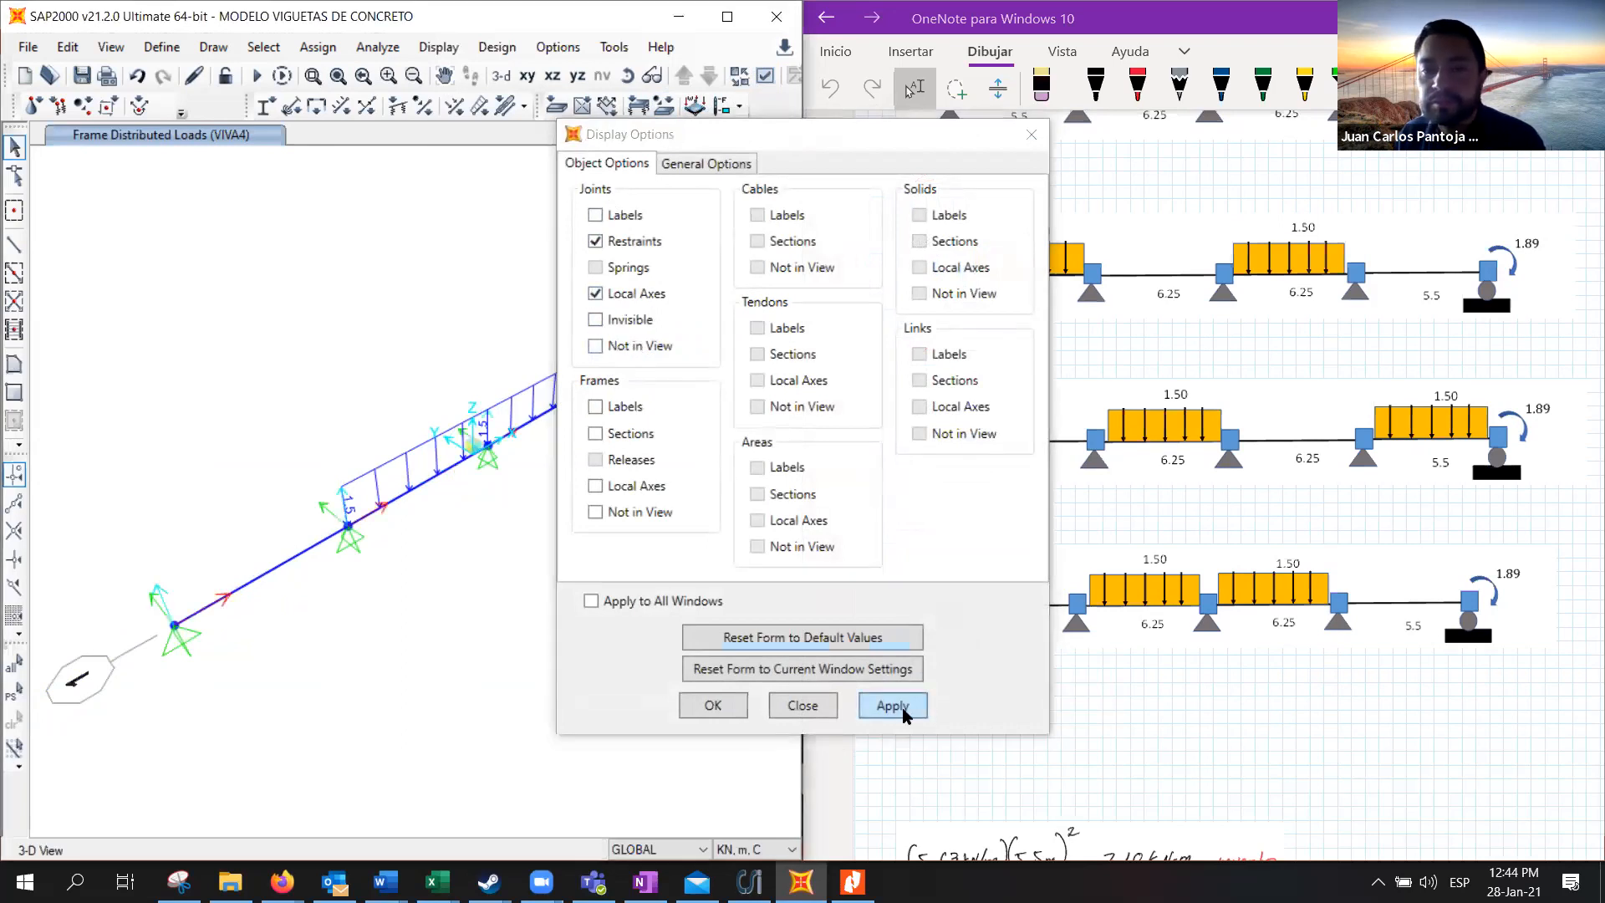
click(712, 706)
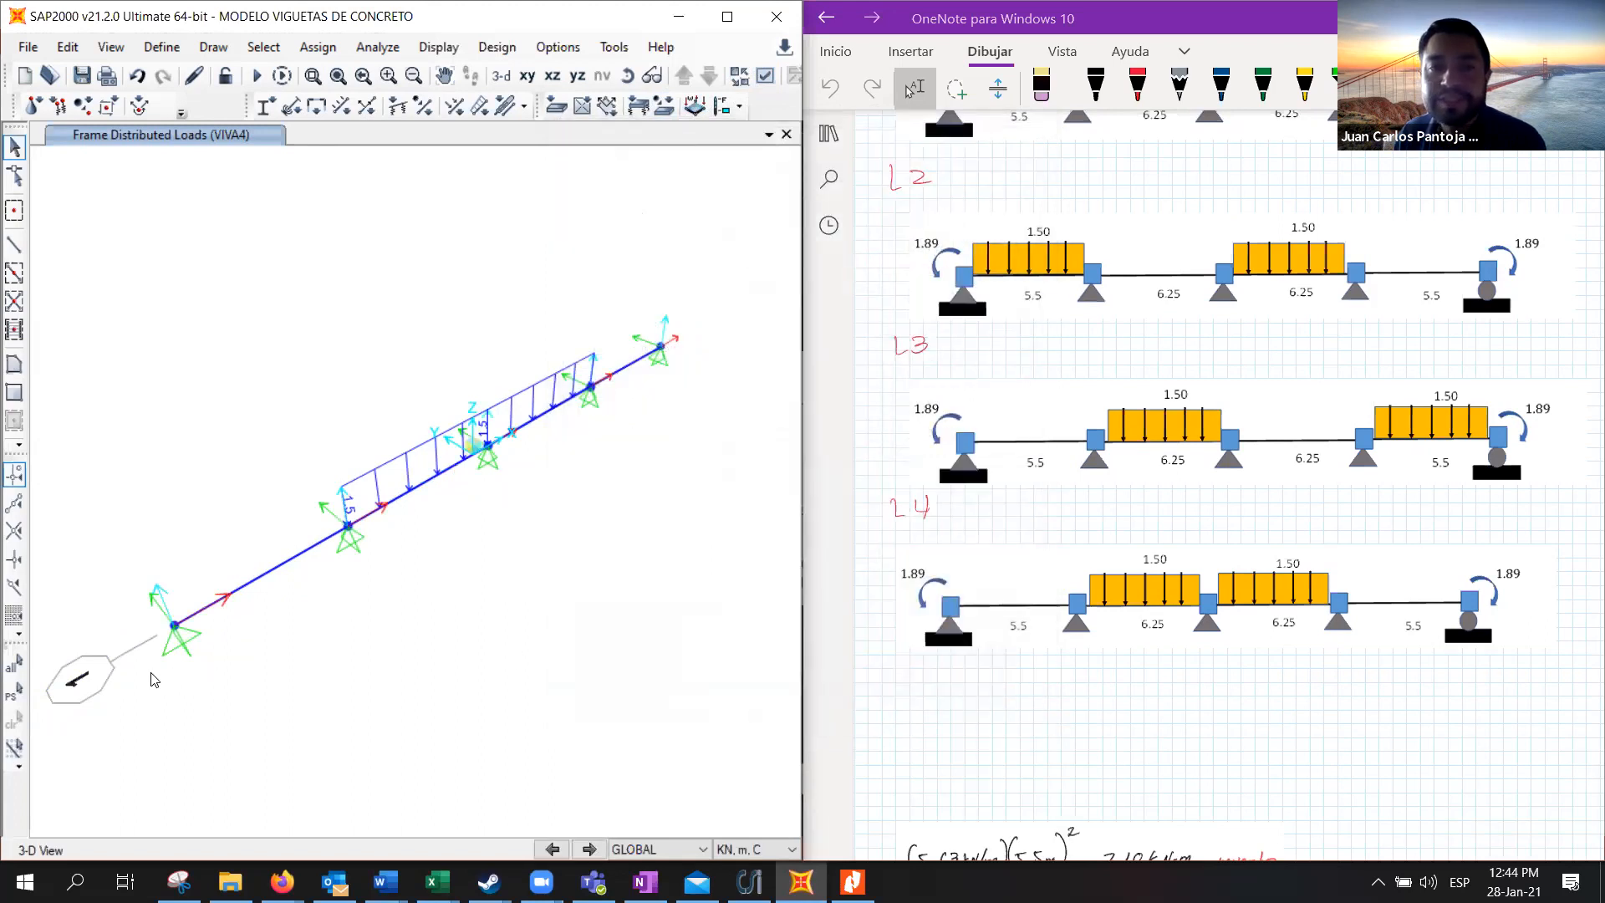
Examine the local axis directions at the end support on grid A up close
middle_drag(337, 645, 622, 494)
click(313, 77)
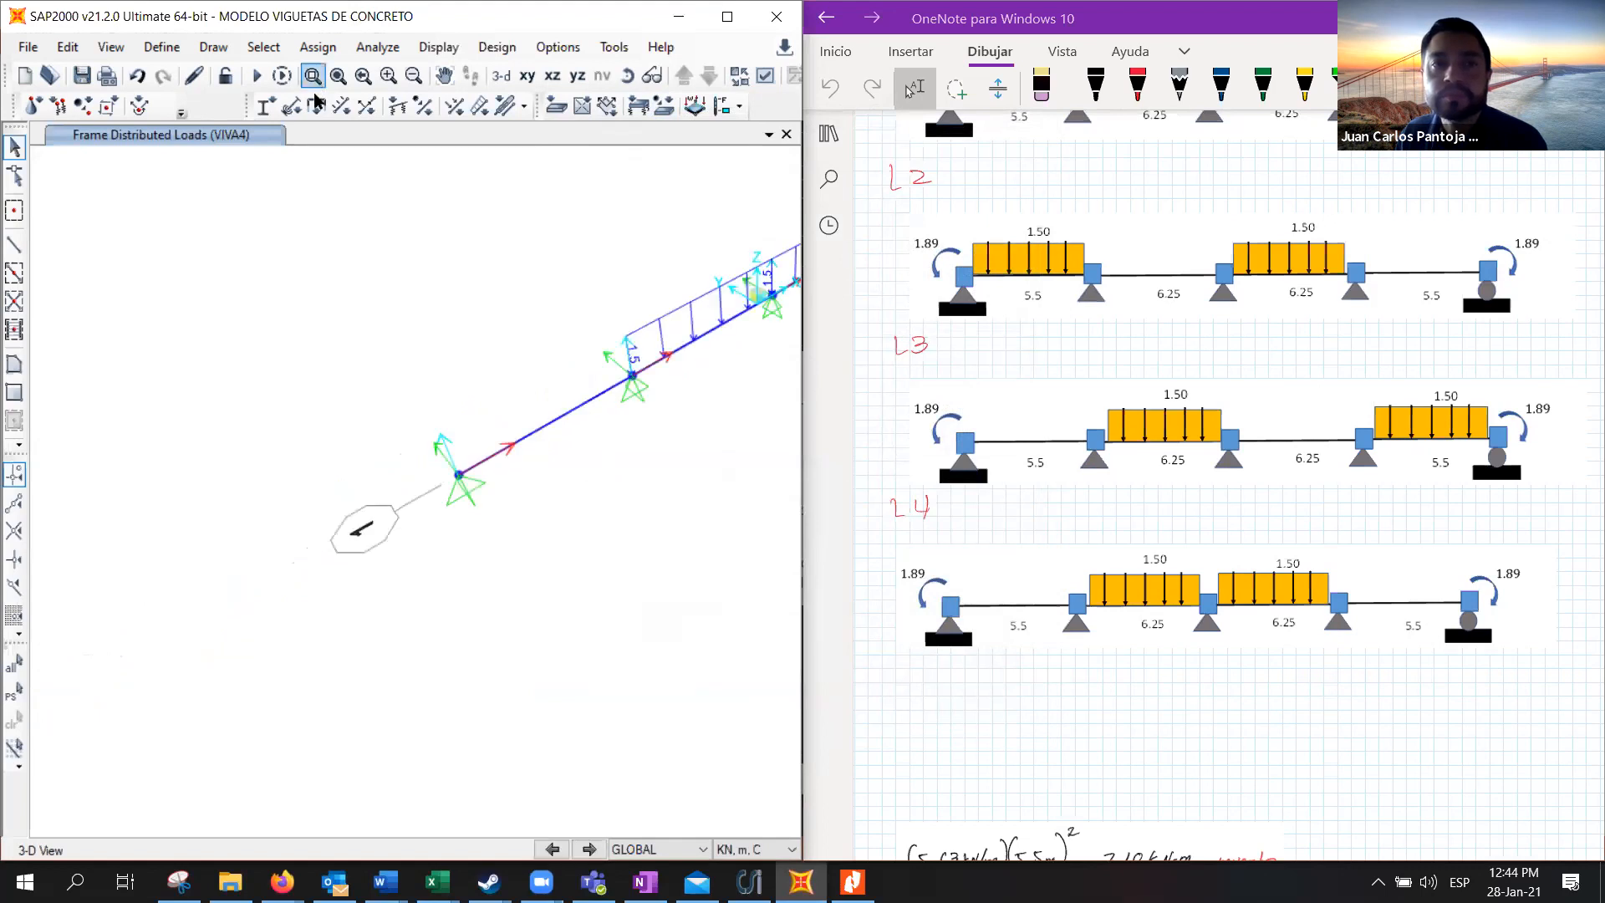
drag(274, 337, 581, 710)
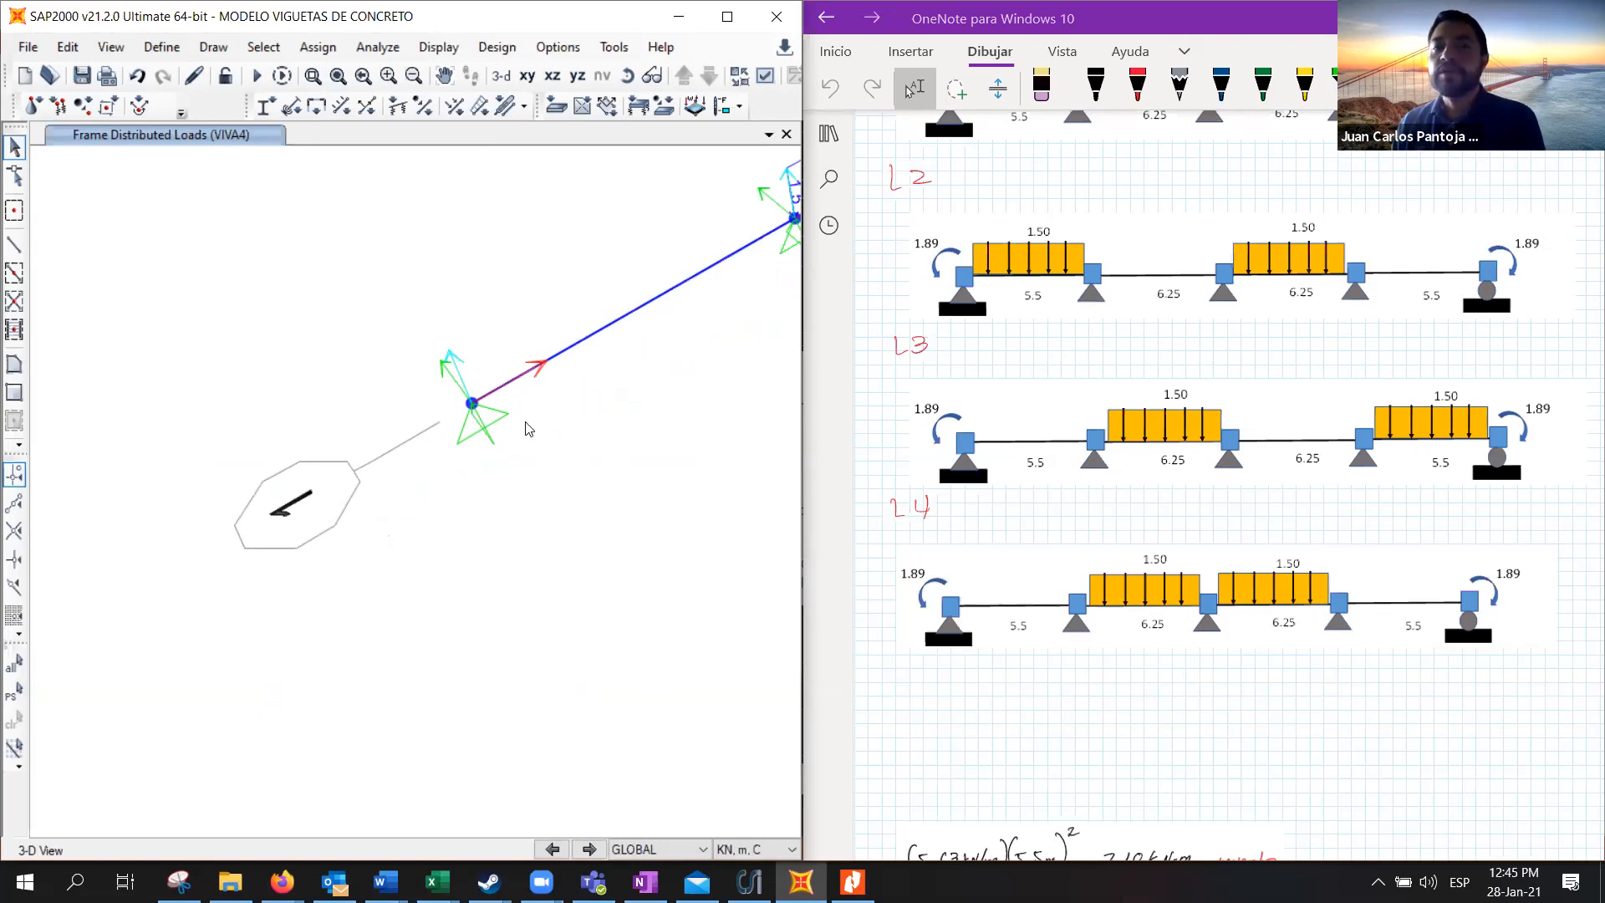
middle_drag(669, 409, 503, 572)
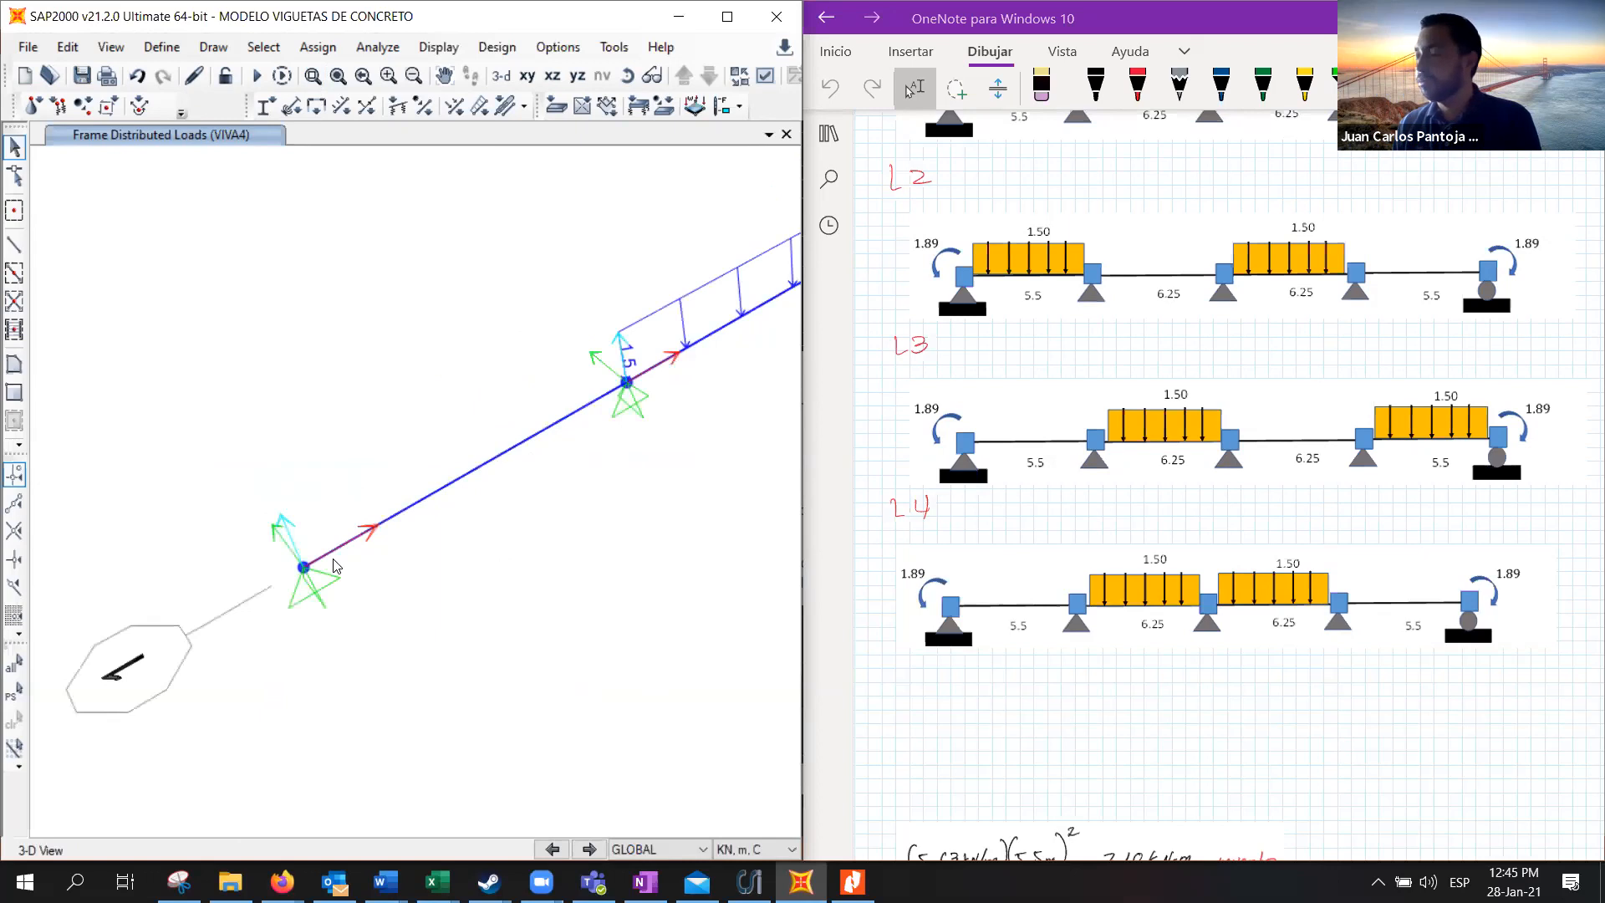
drag(247, 473, 368, 612)
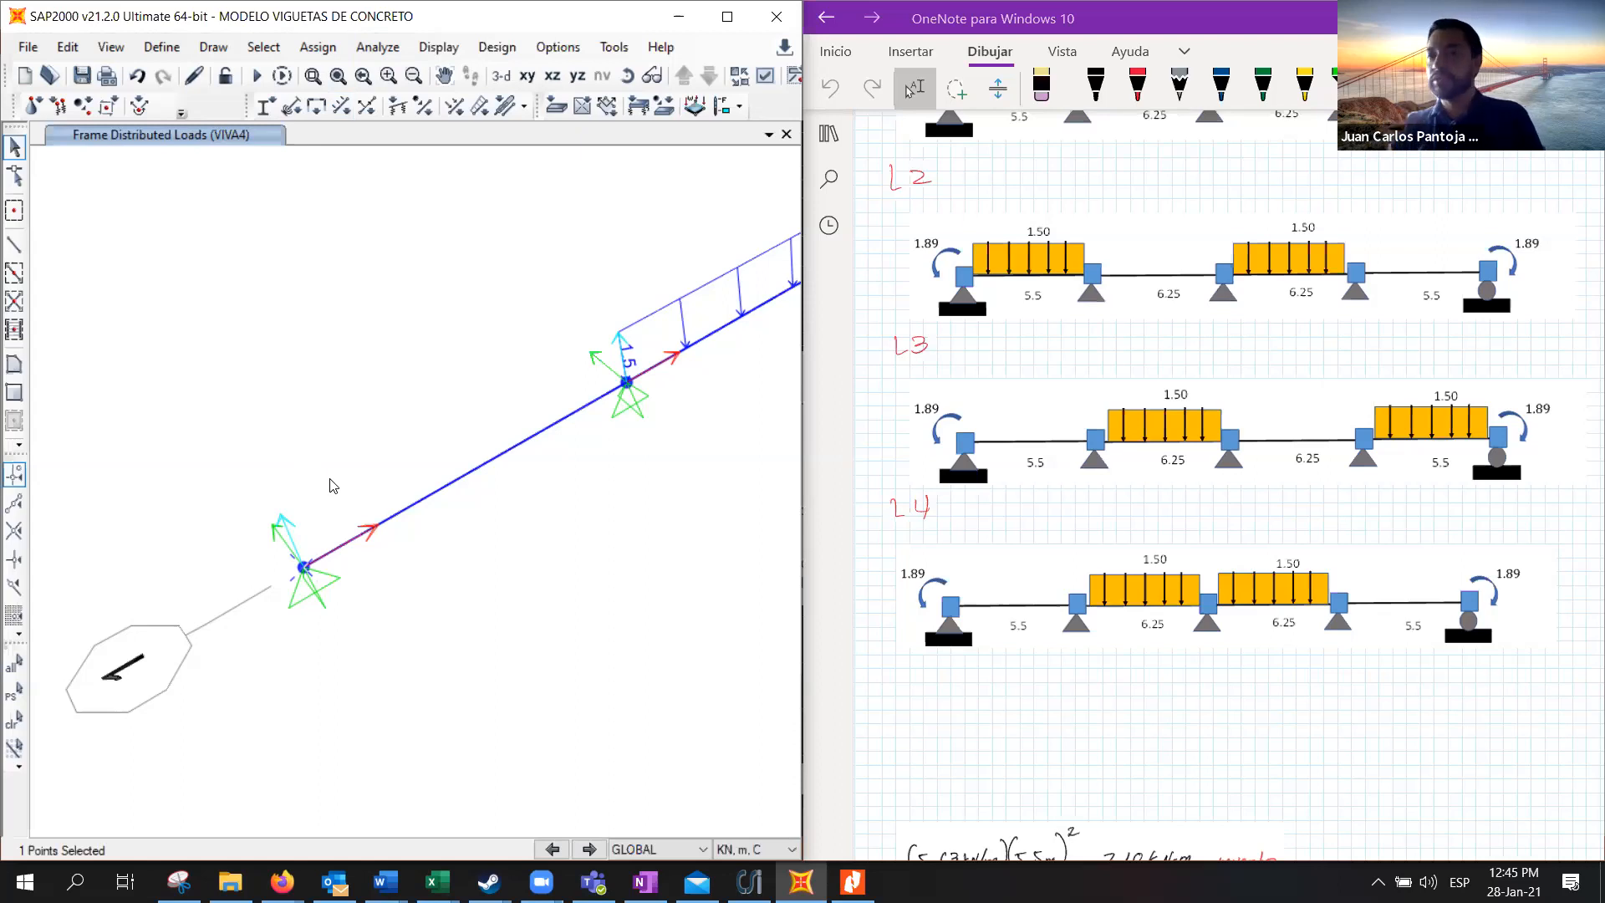
click(978, 176)
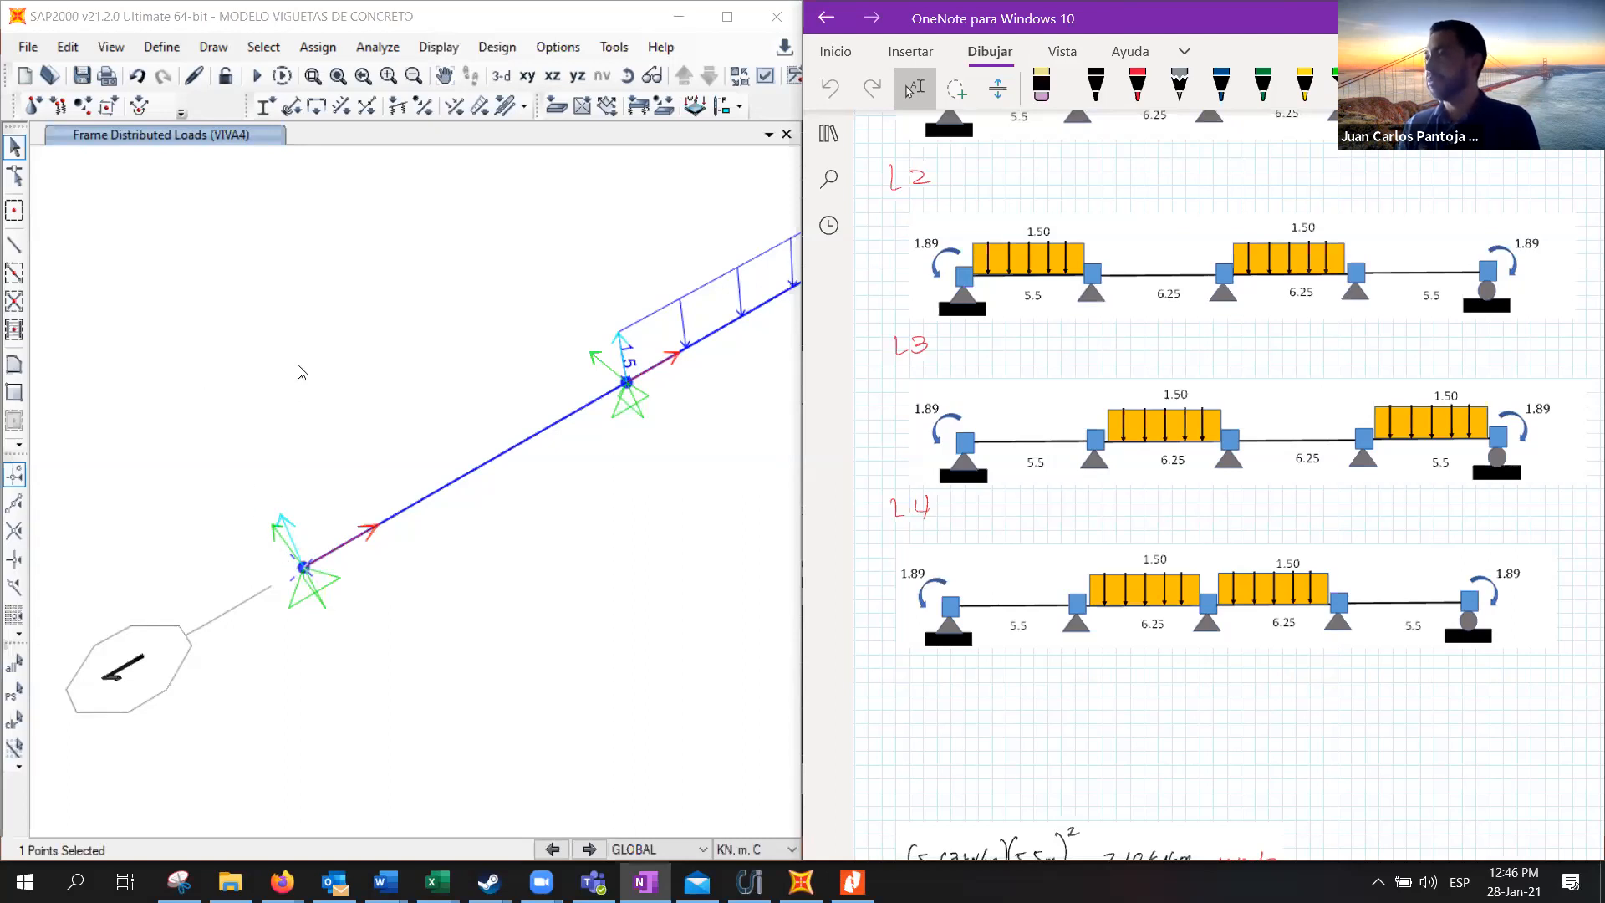
middle_drag(440, 382, 26, 571)
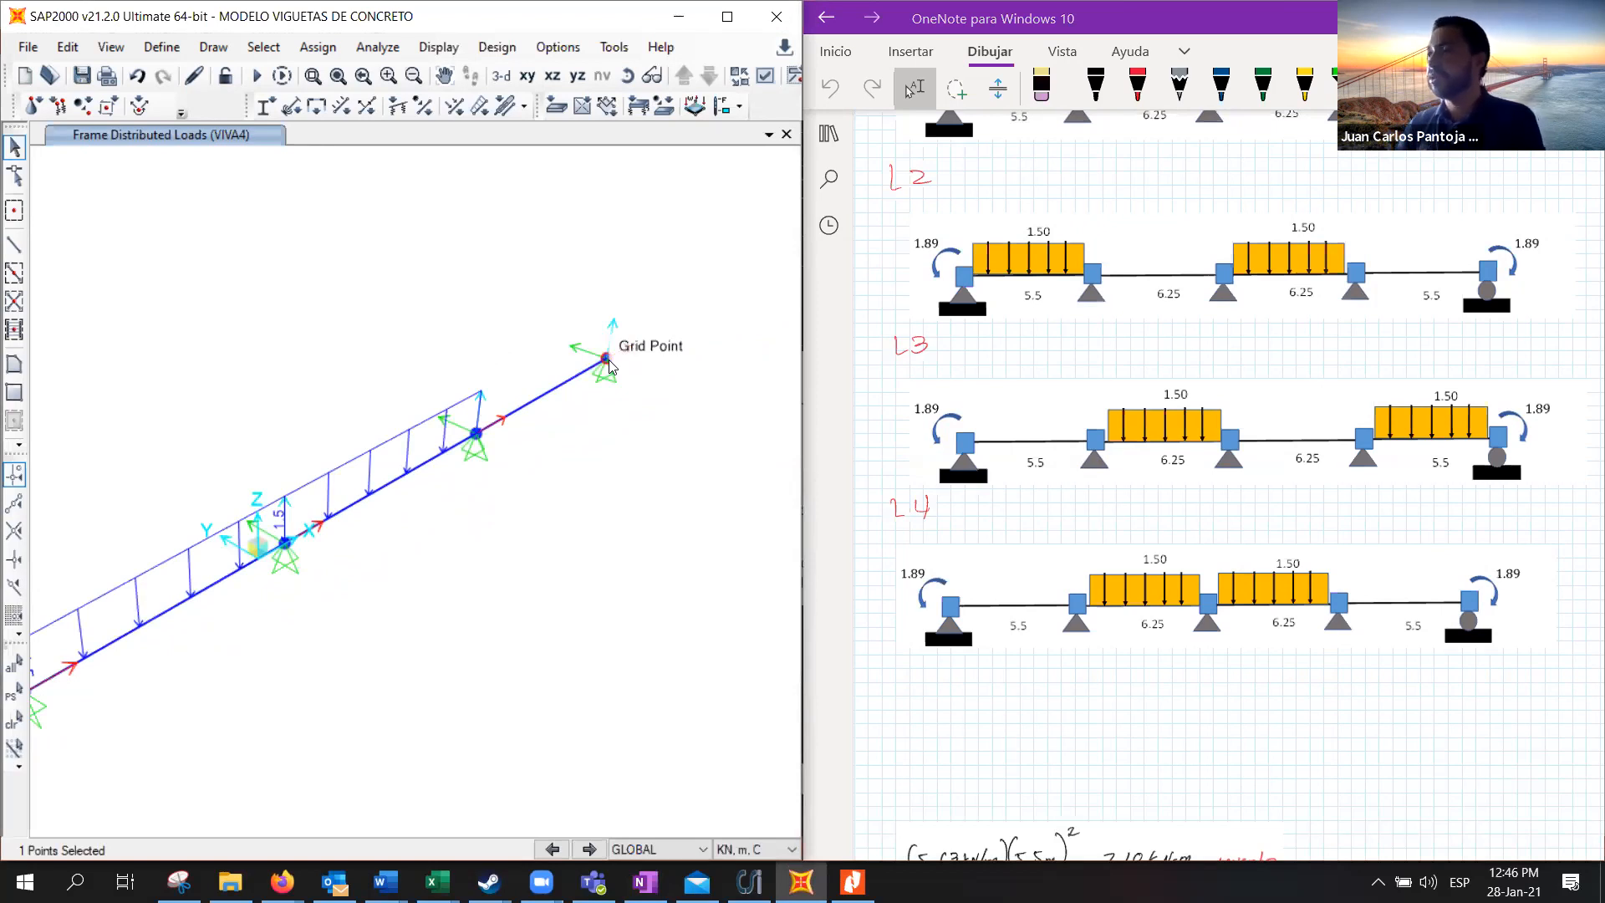
click(502, 77)
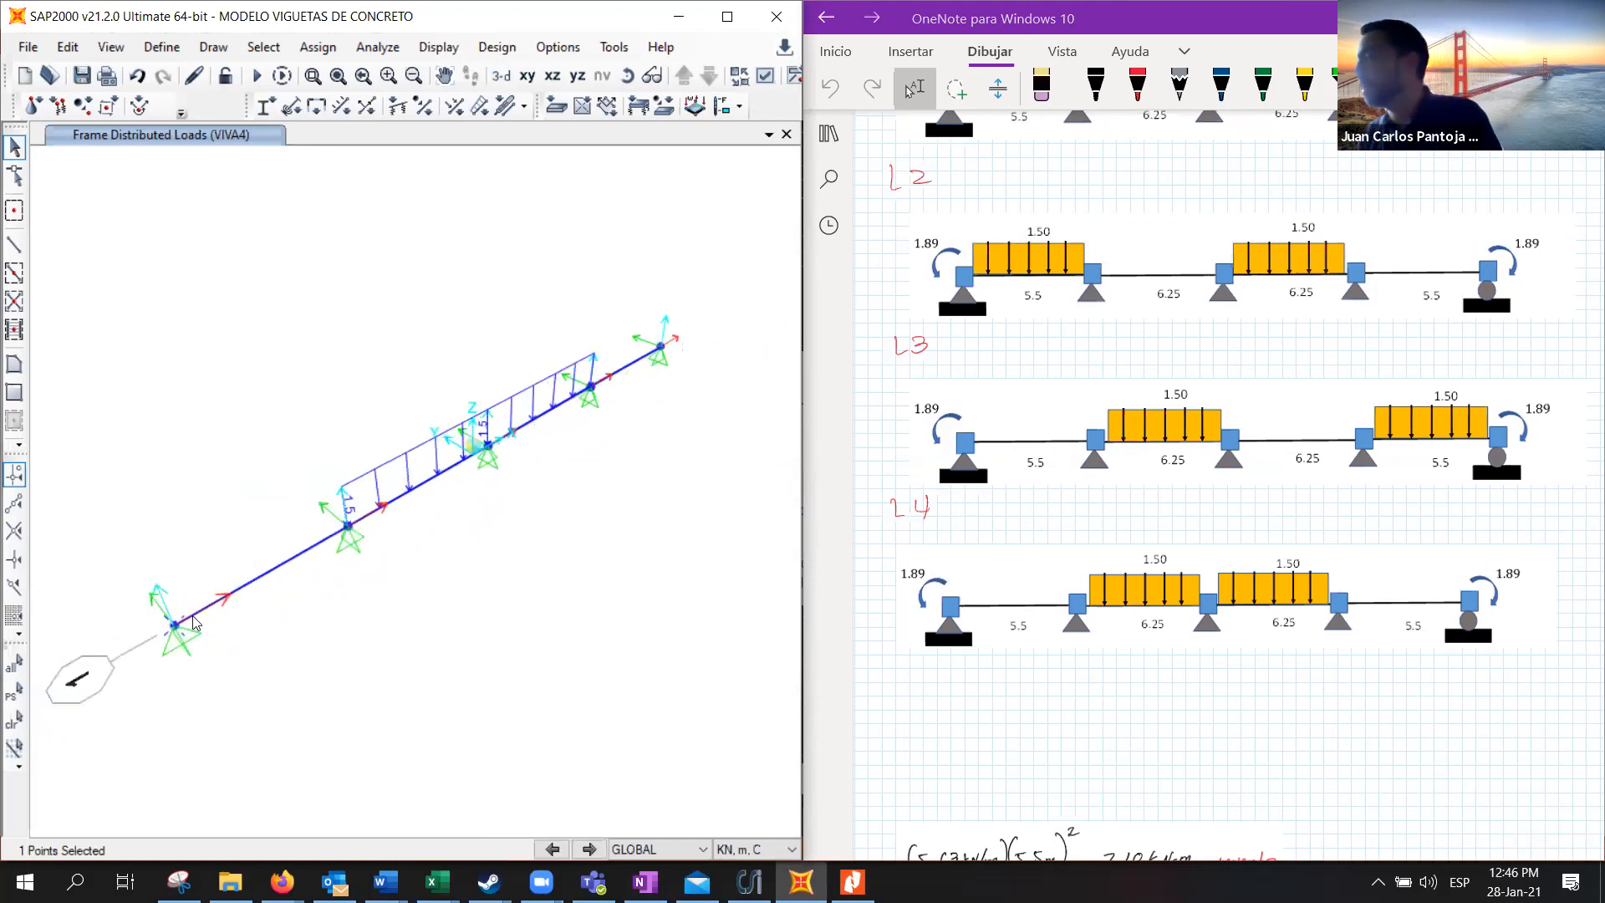
click(680, 355)
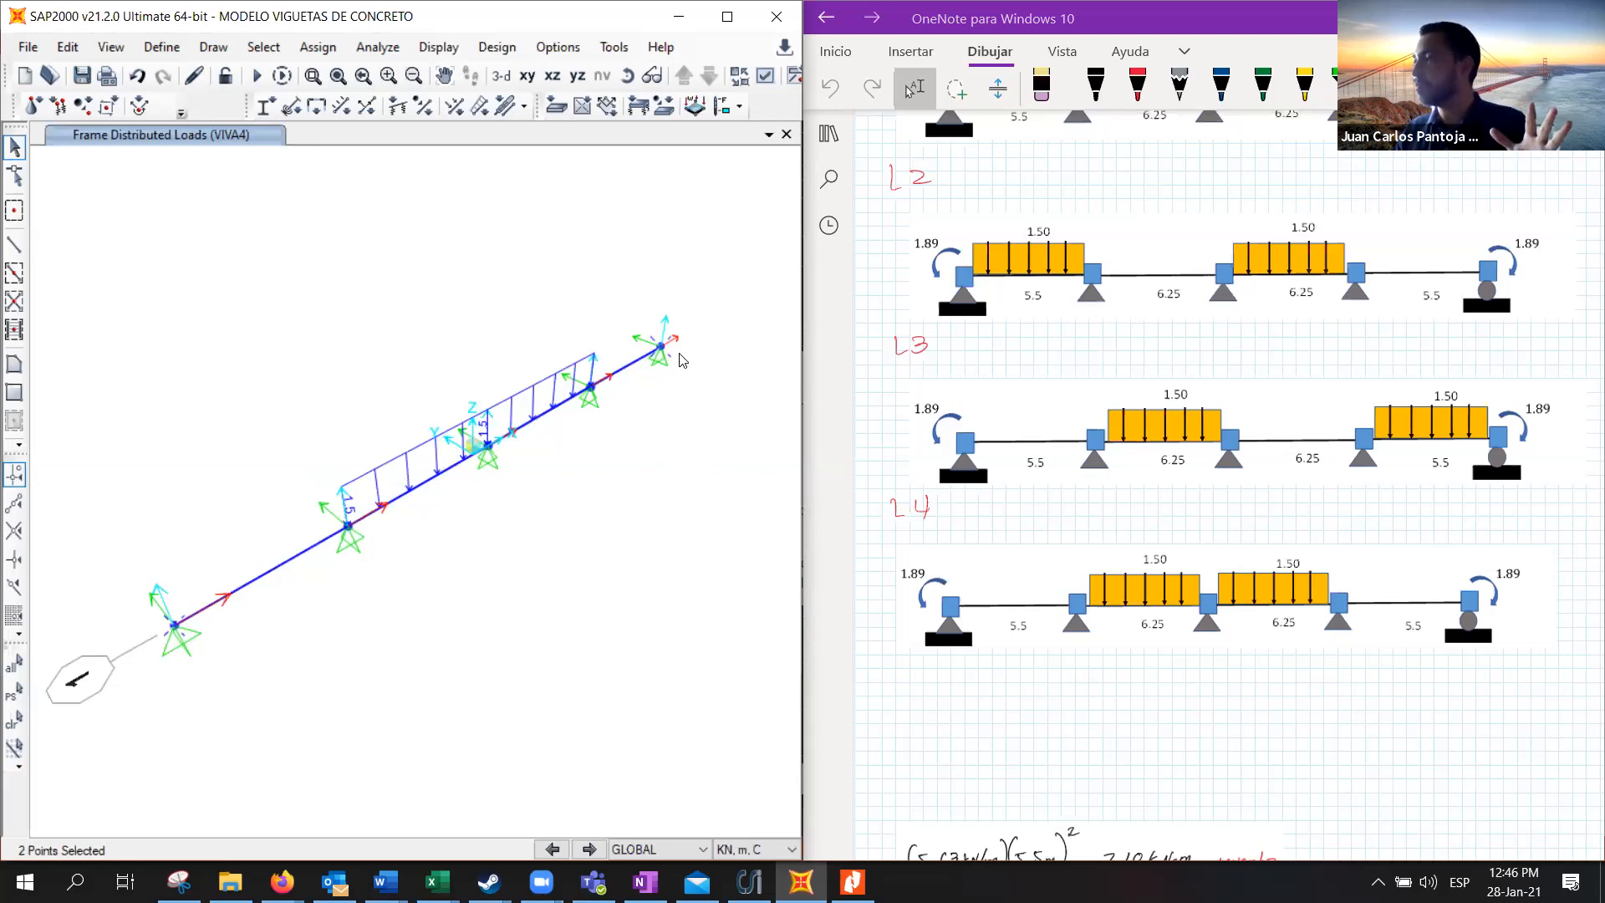
key(ctrl+q)
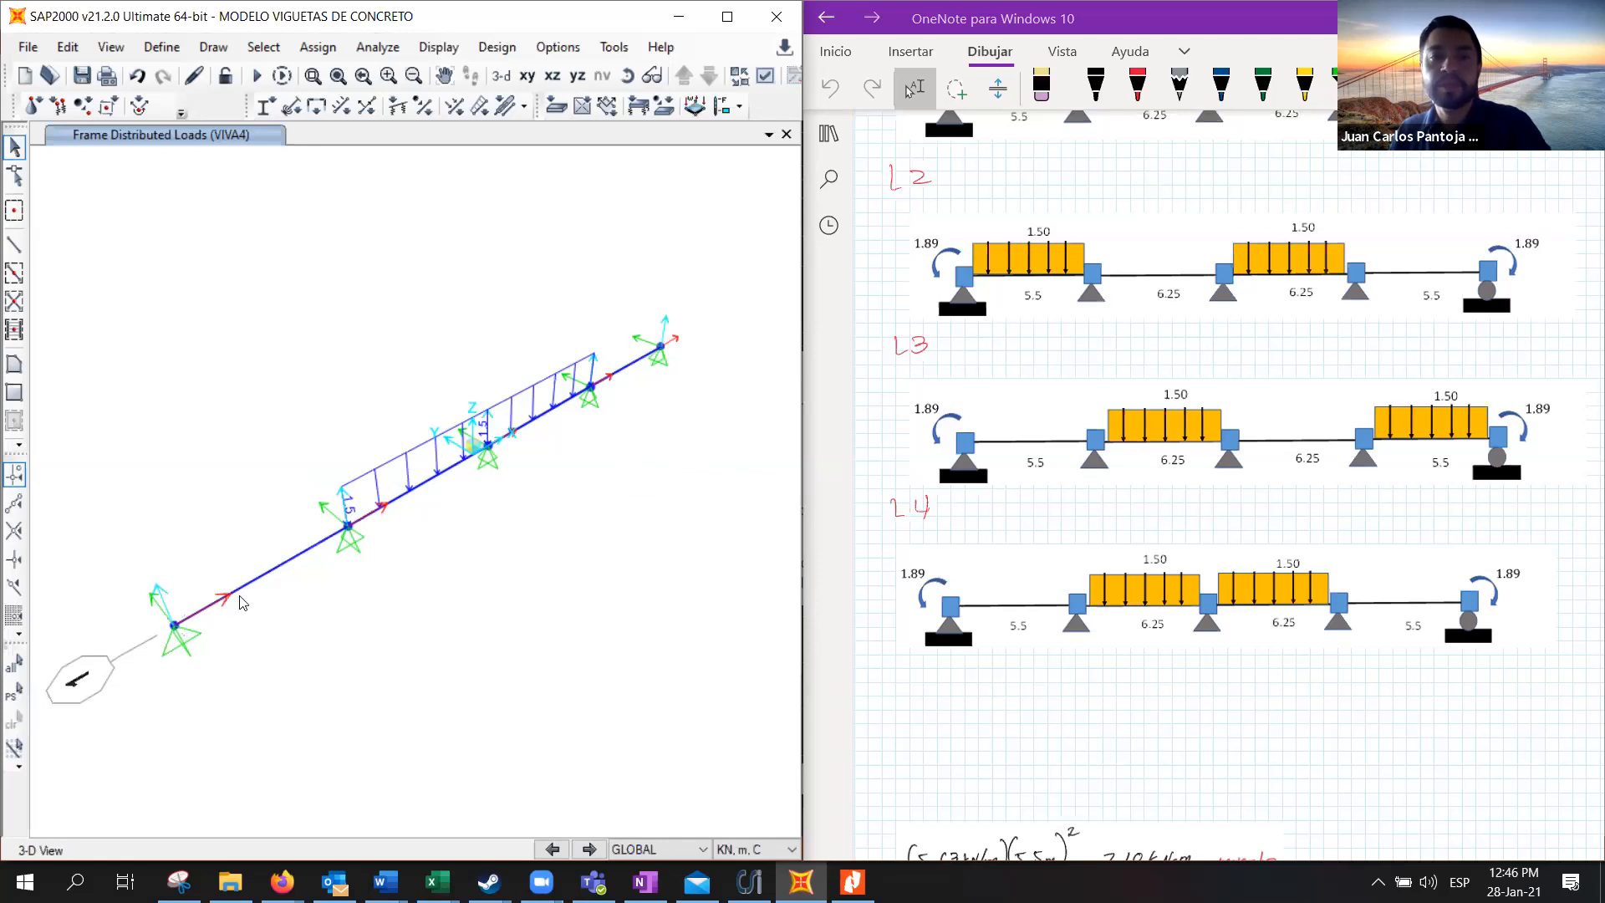
Select the end joint on grid A and start a joint force assignment under load pattern MUERTA in global coordinates
drag(138, 563, 217, 679)
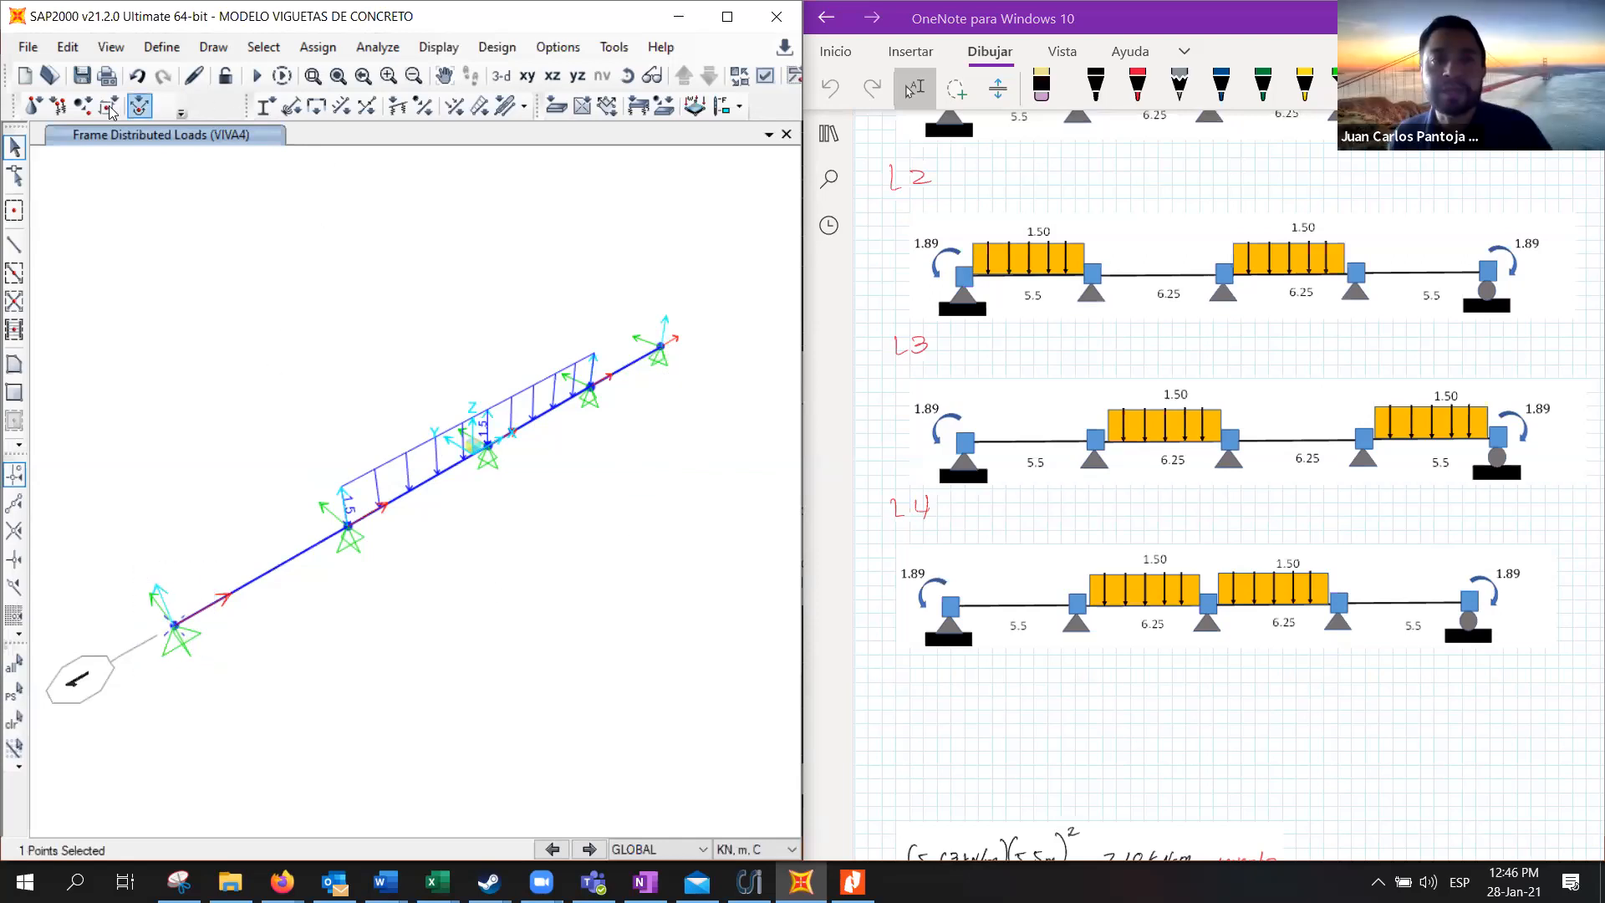
click(318, 47)
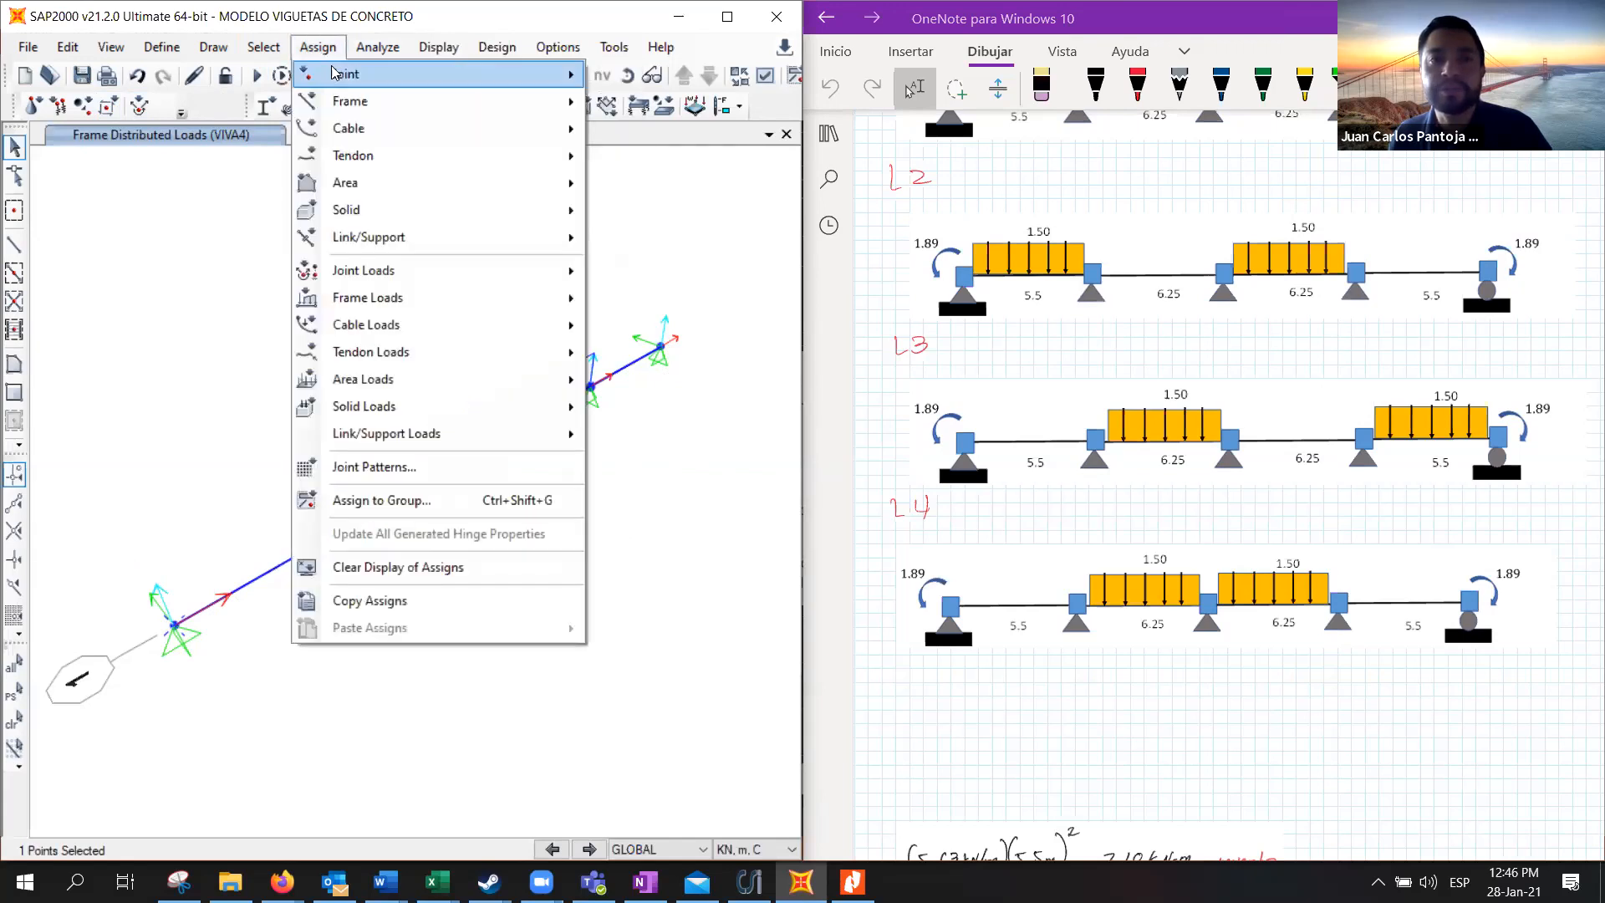
mouse_move(354, 76)
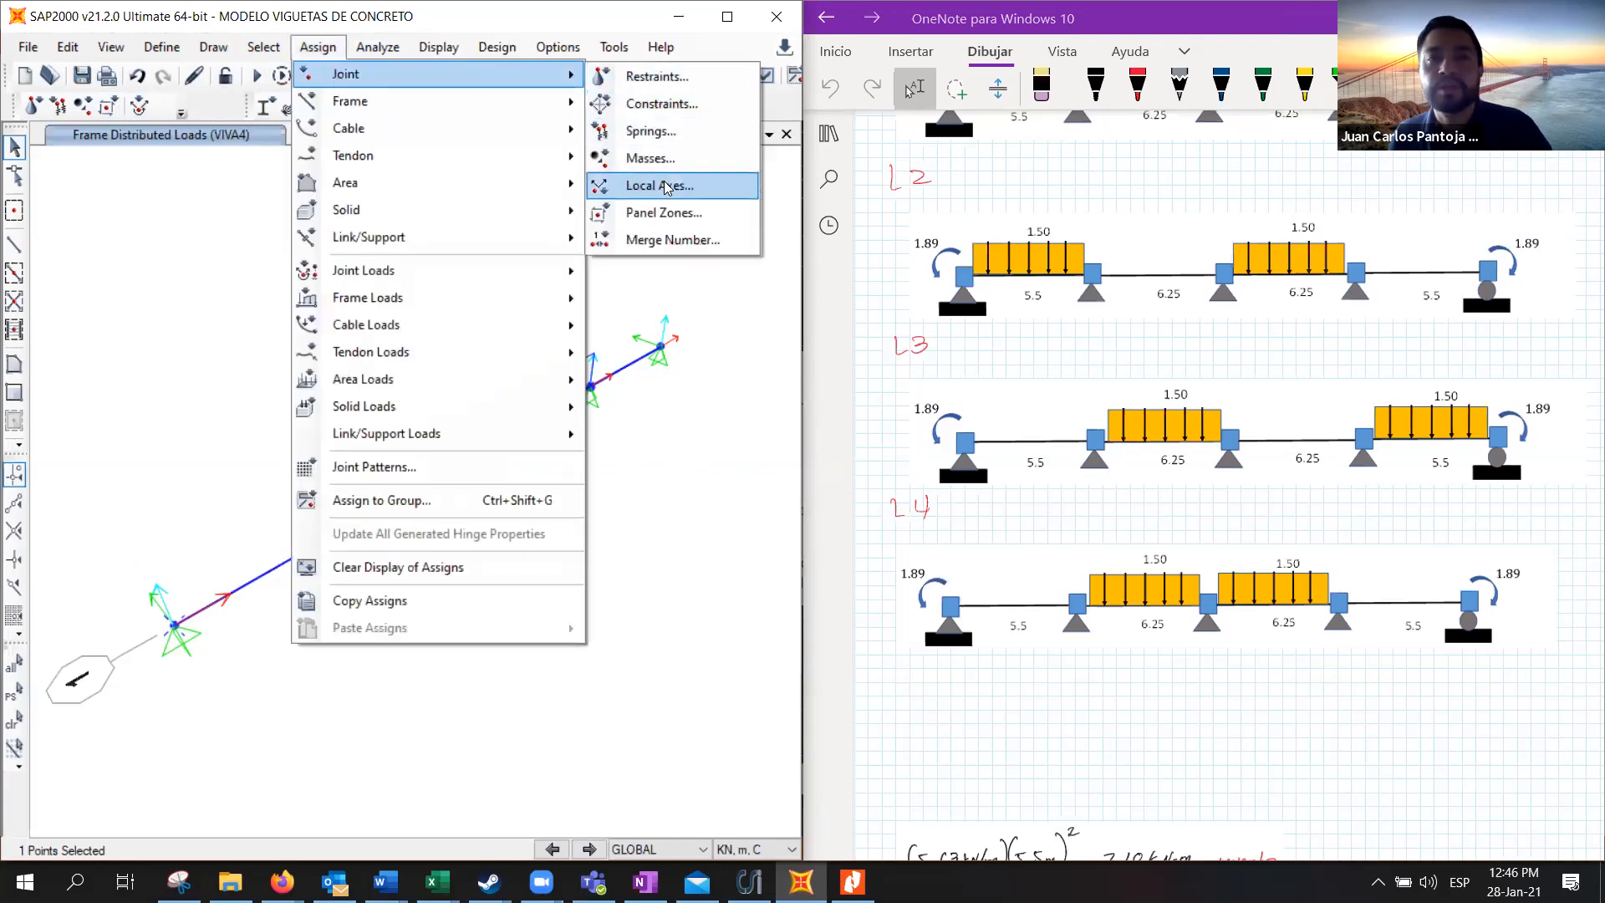
mouse_move(484, 273)
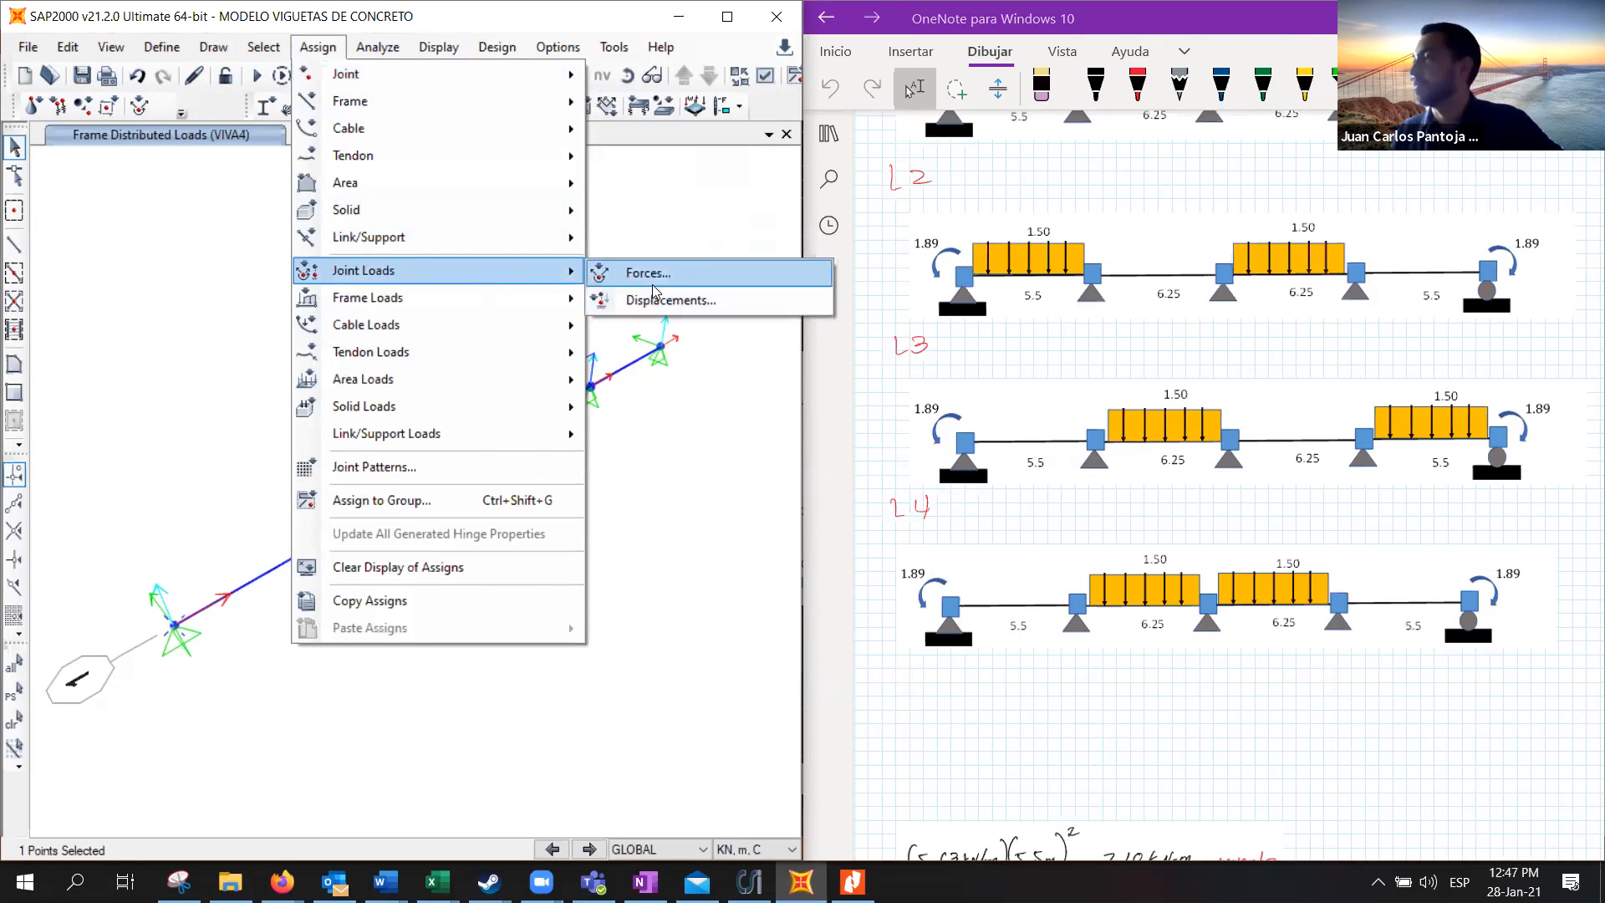
click(179, 226)
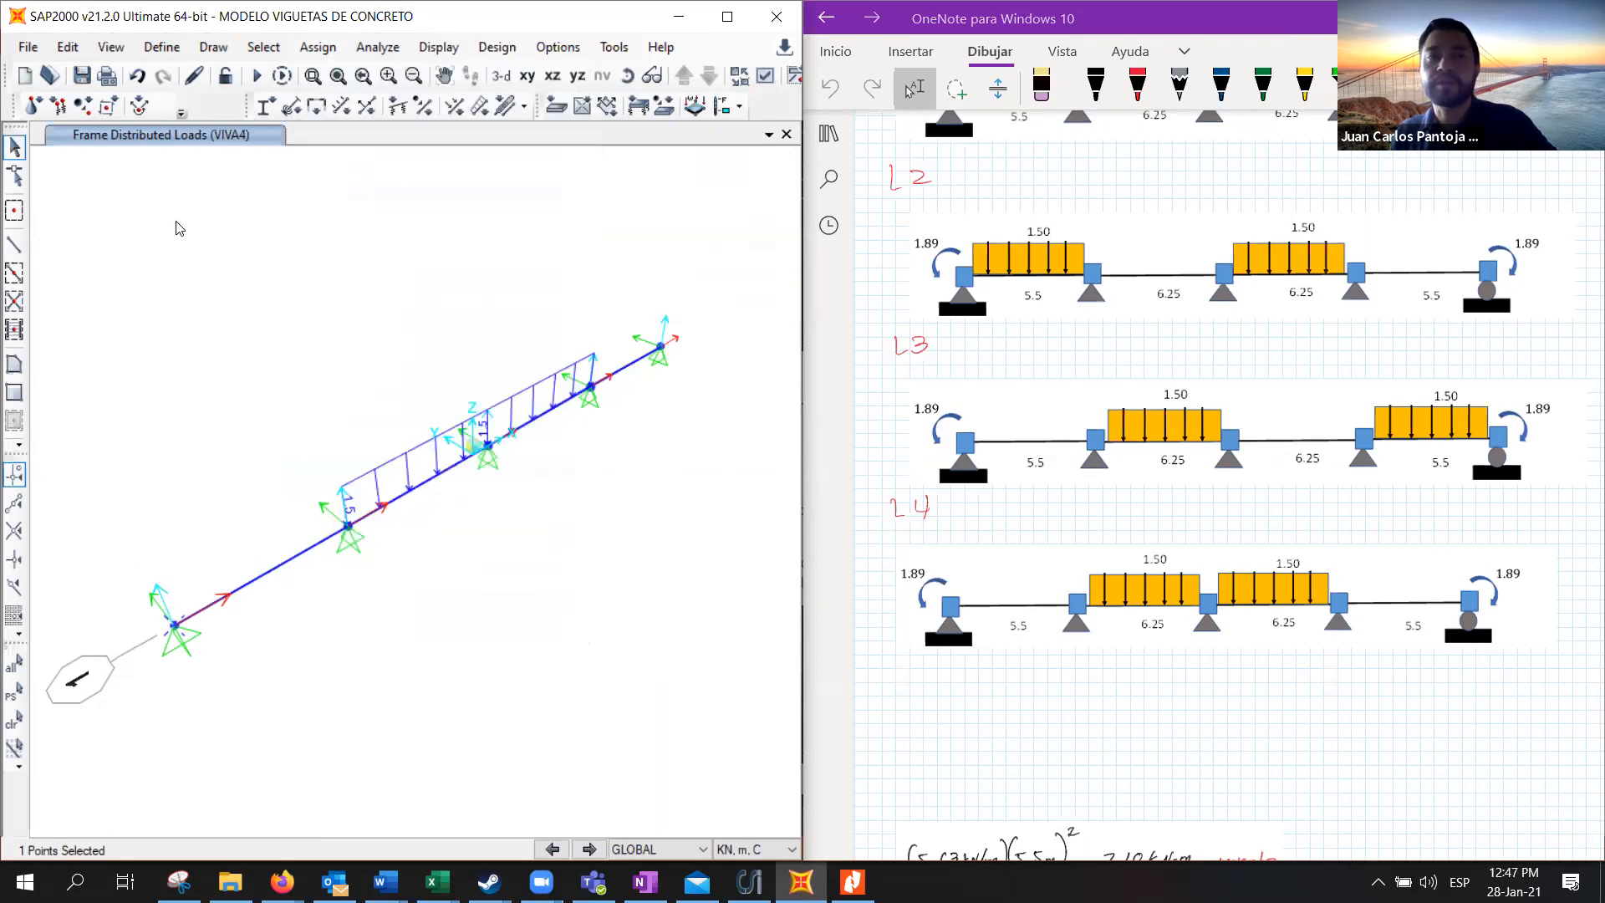
click(142, 111)
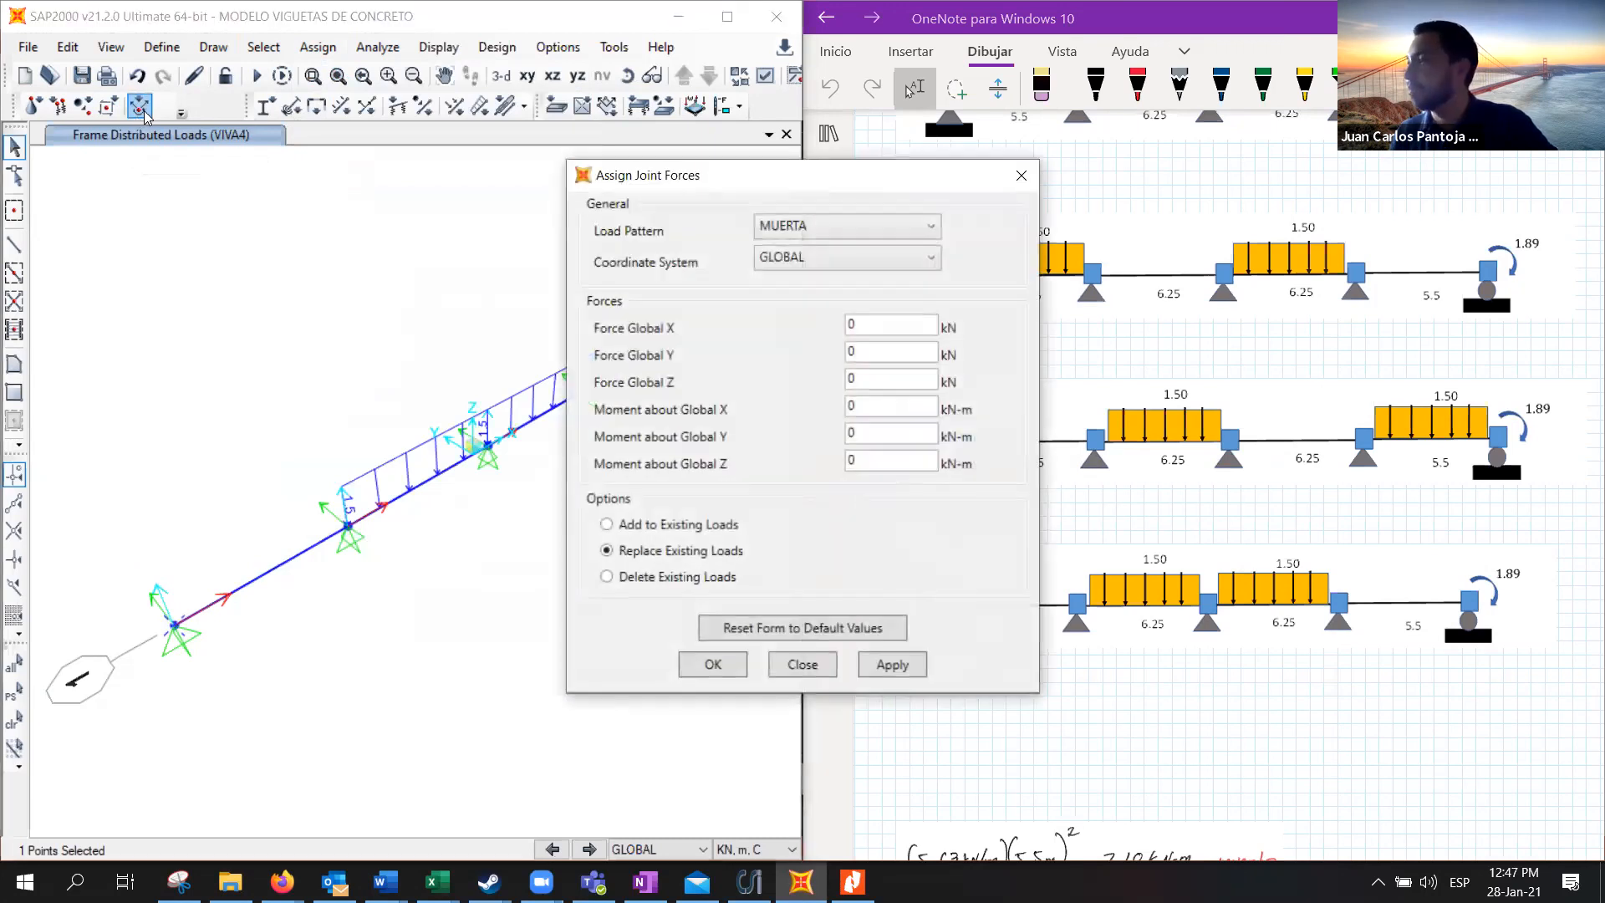
drag(724, 179, 980, 211)
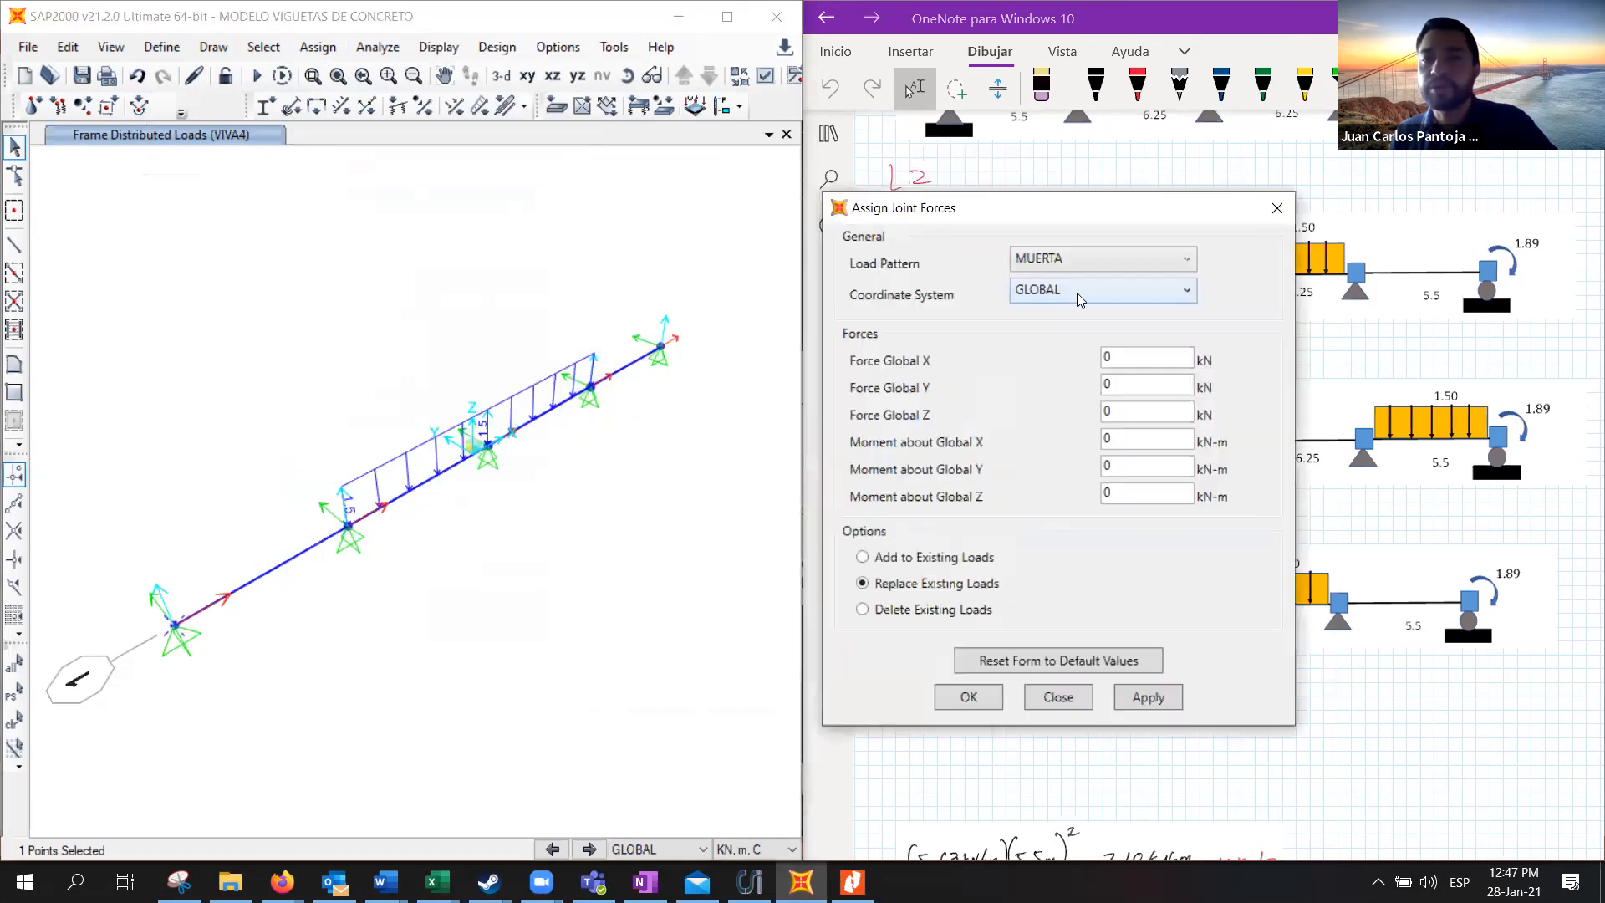
click(1082, 265)
click(1065, 279)
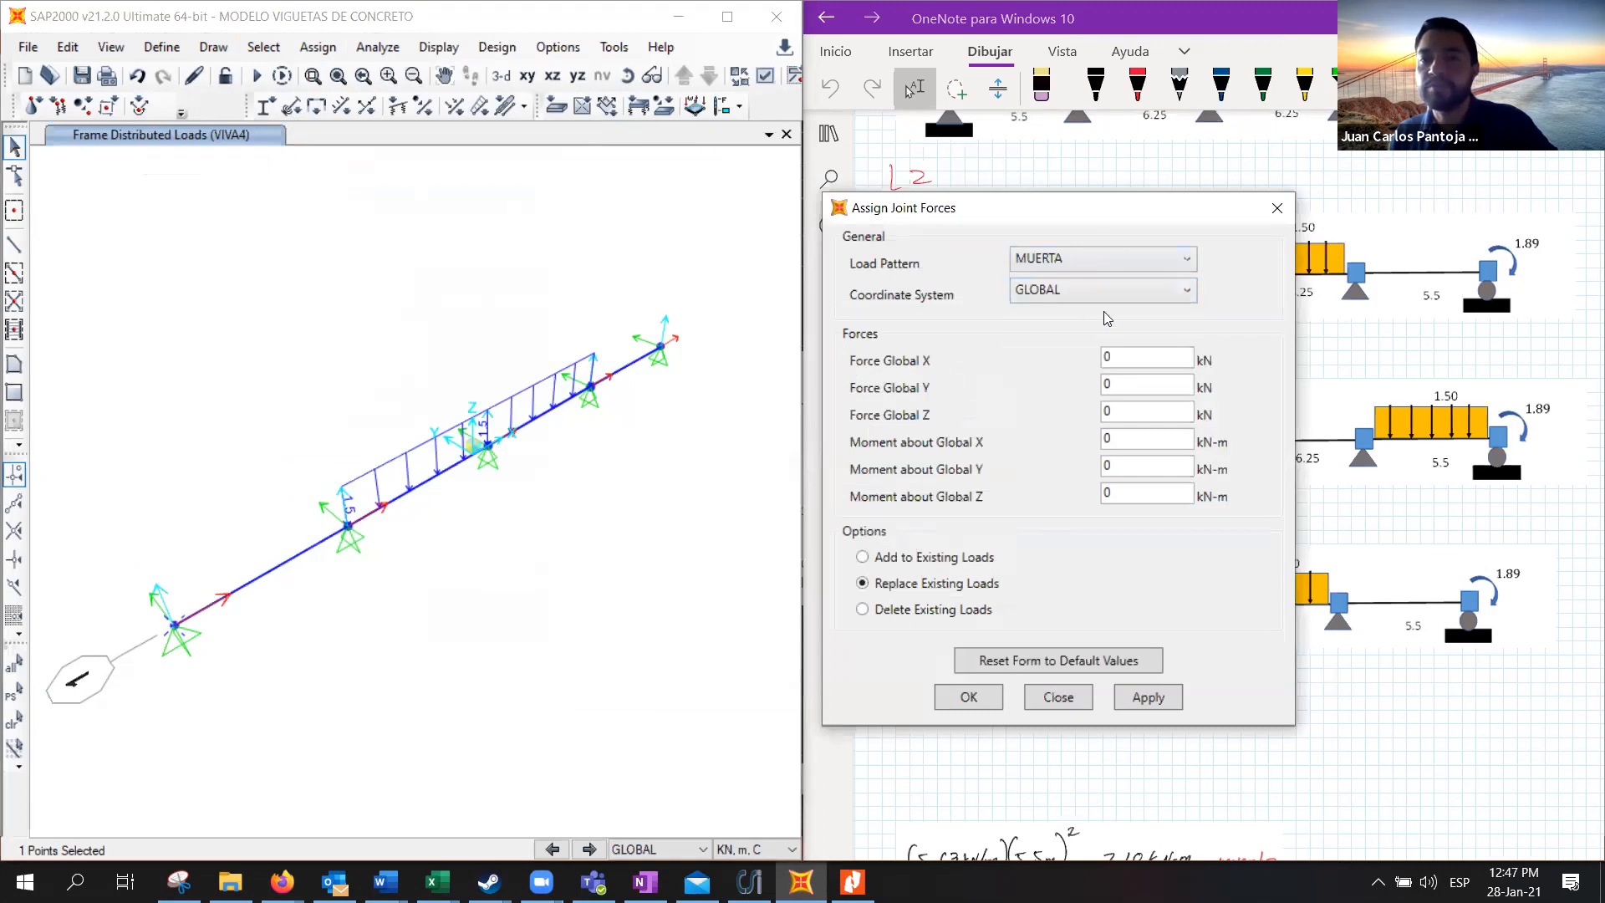
drag(1068, 220, 1043, 323)
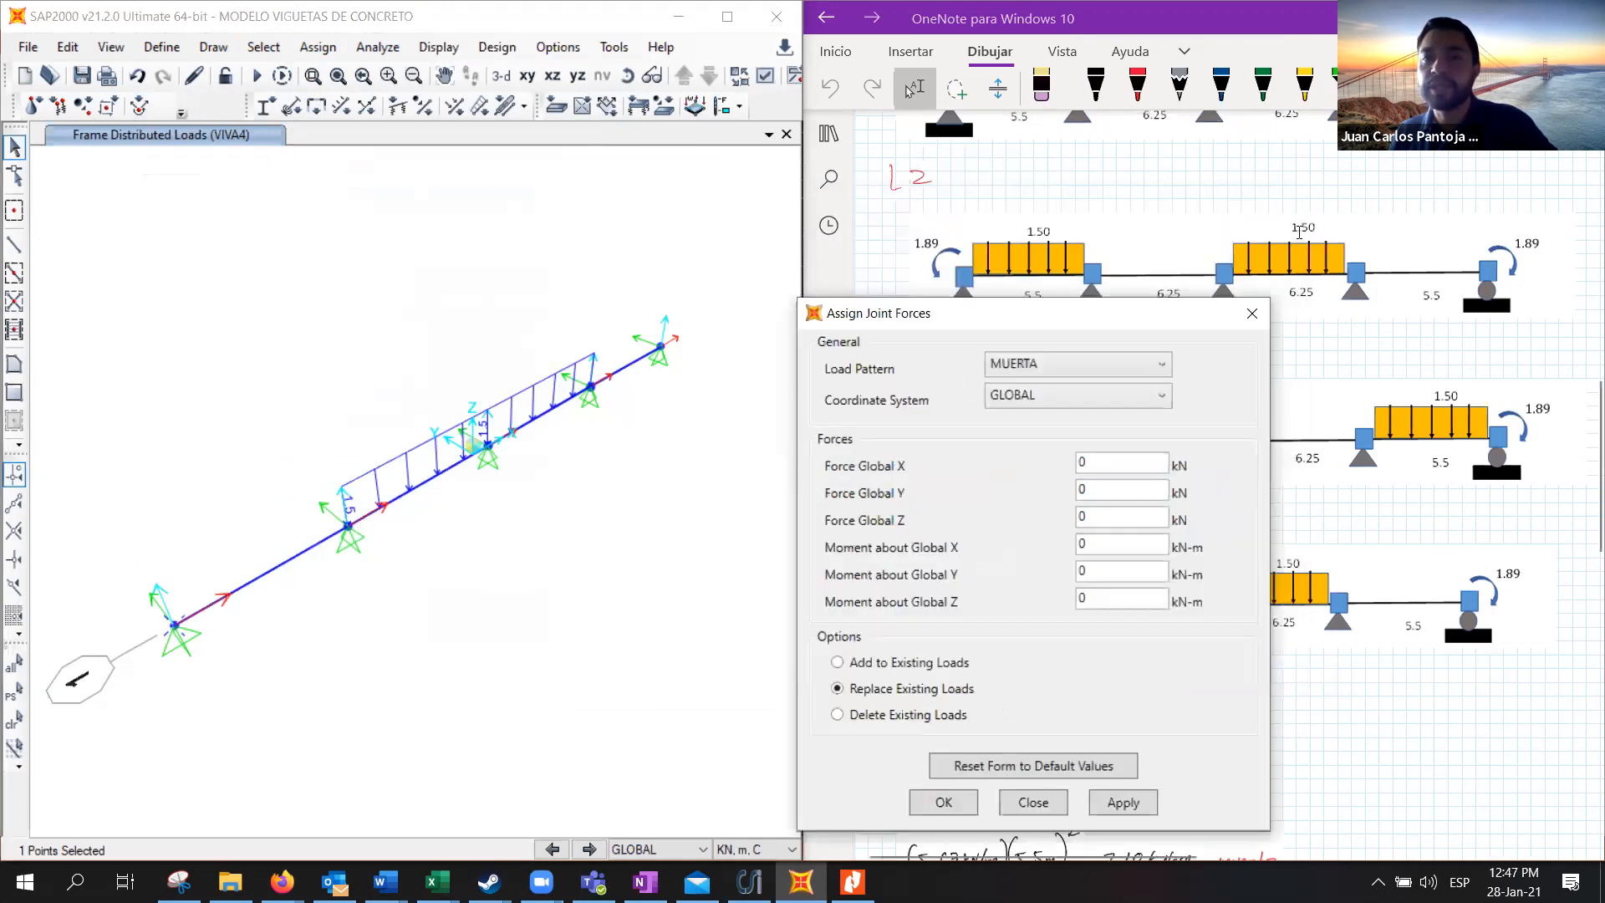
Look up the dead load end moment in the OneNote notes and apply -7.10 kN-m about global Y to the grid A joint in SAP2000
click(1294, 238)
scroll(1349, 439, up, 3)
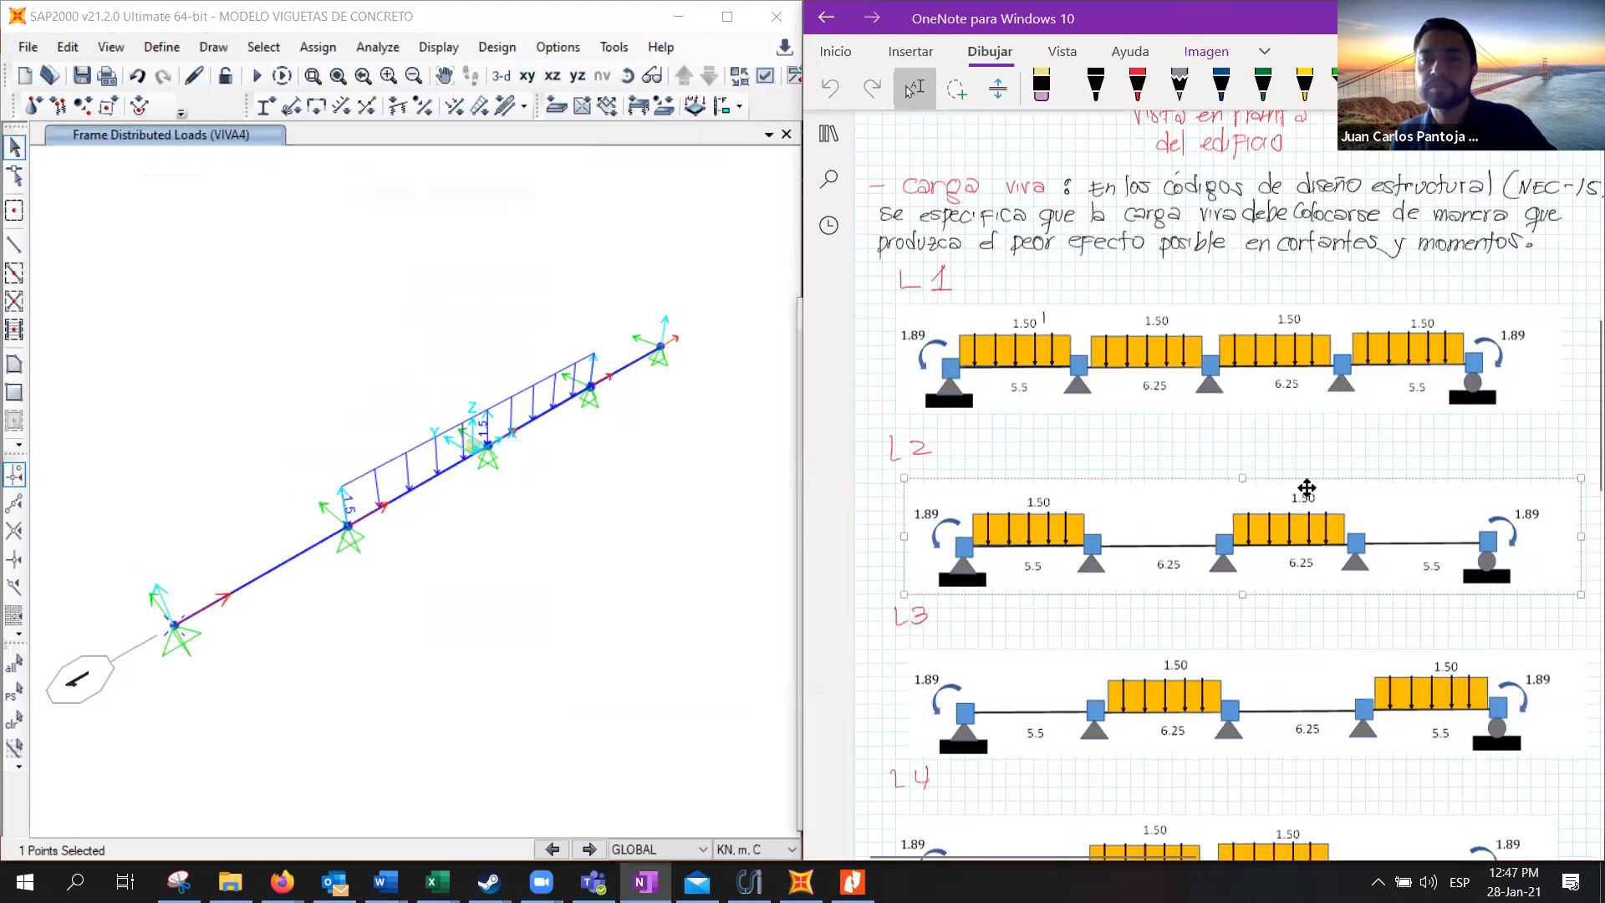
scroll(1307, 488, up, 15)
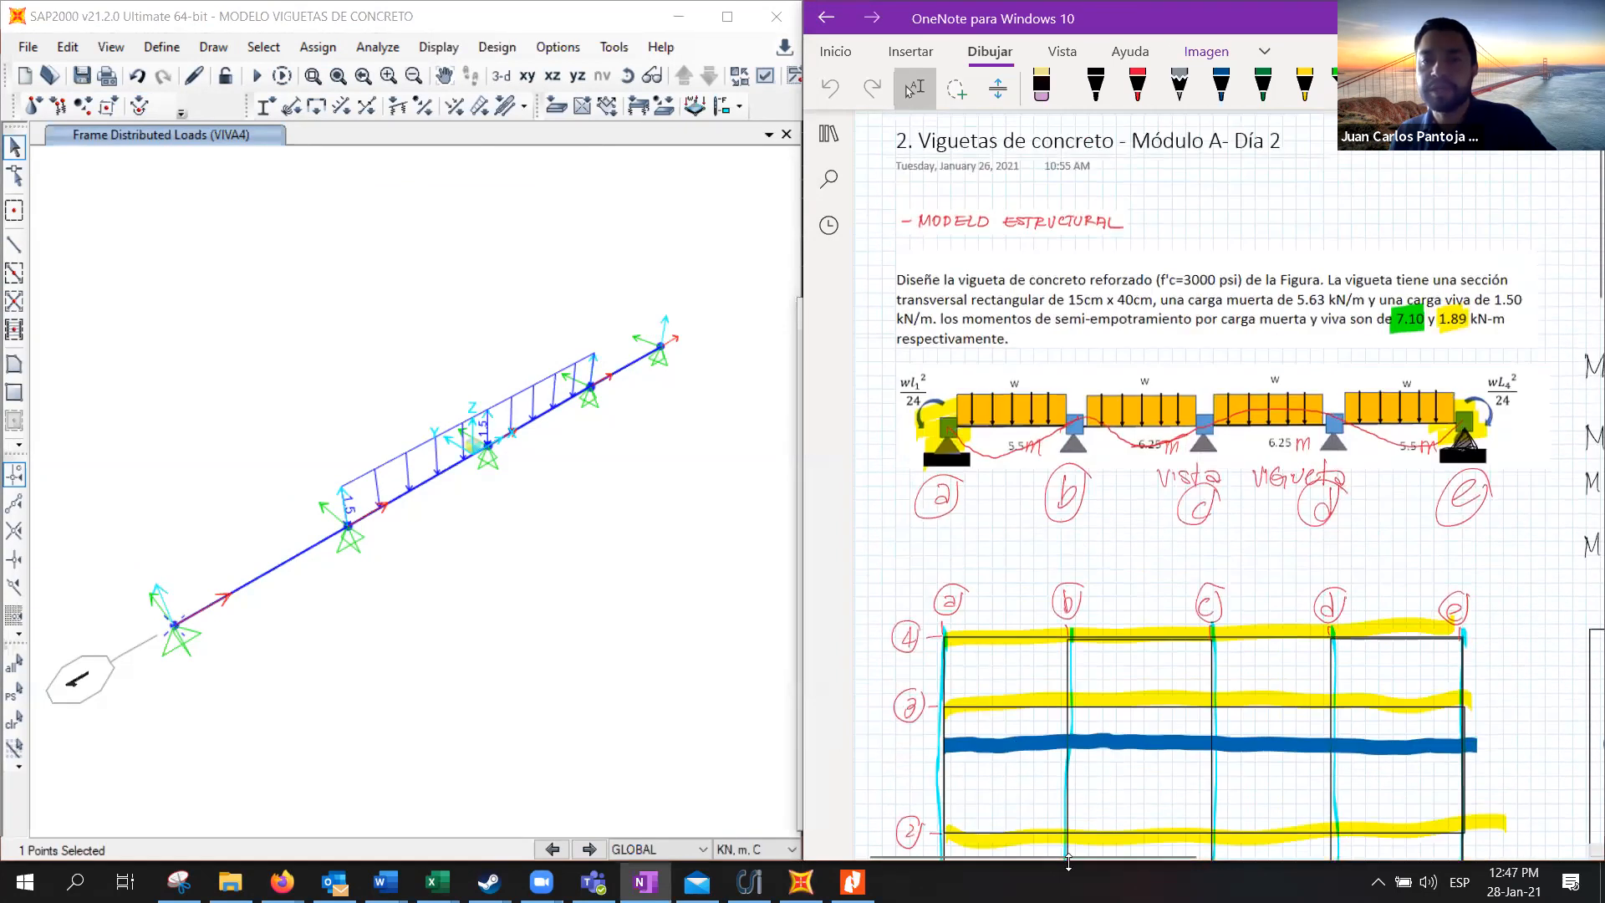
drag(1167, 859, 1350, 838)
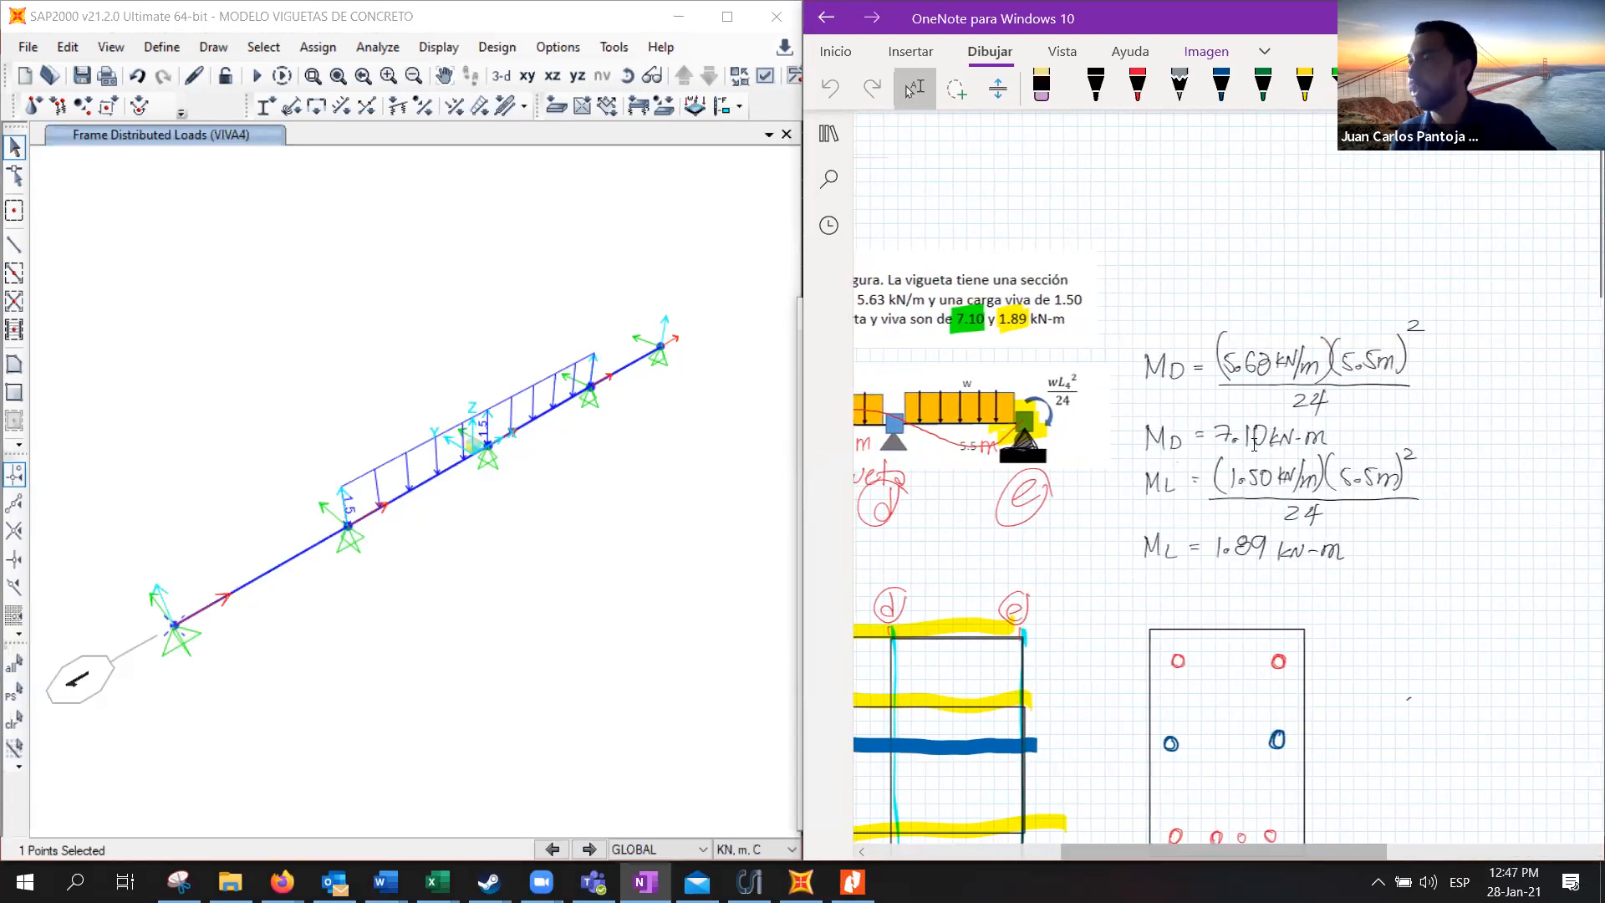
click(801, 882)
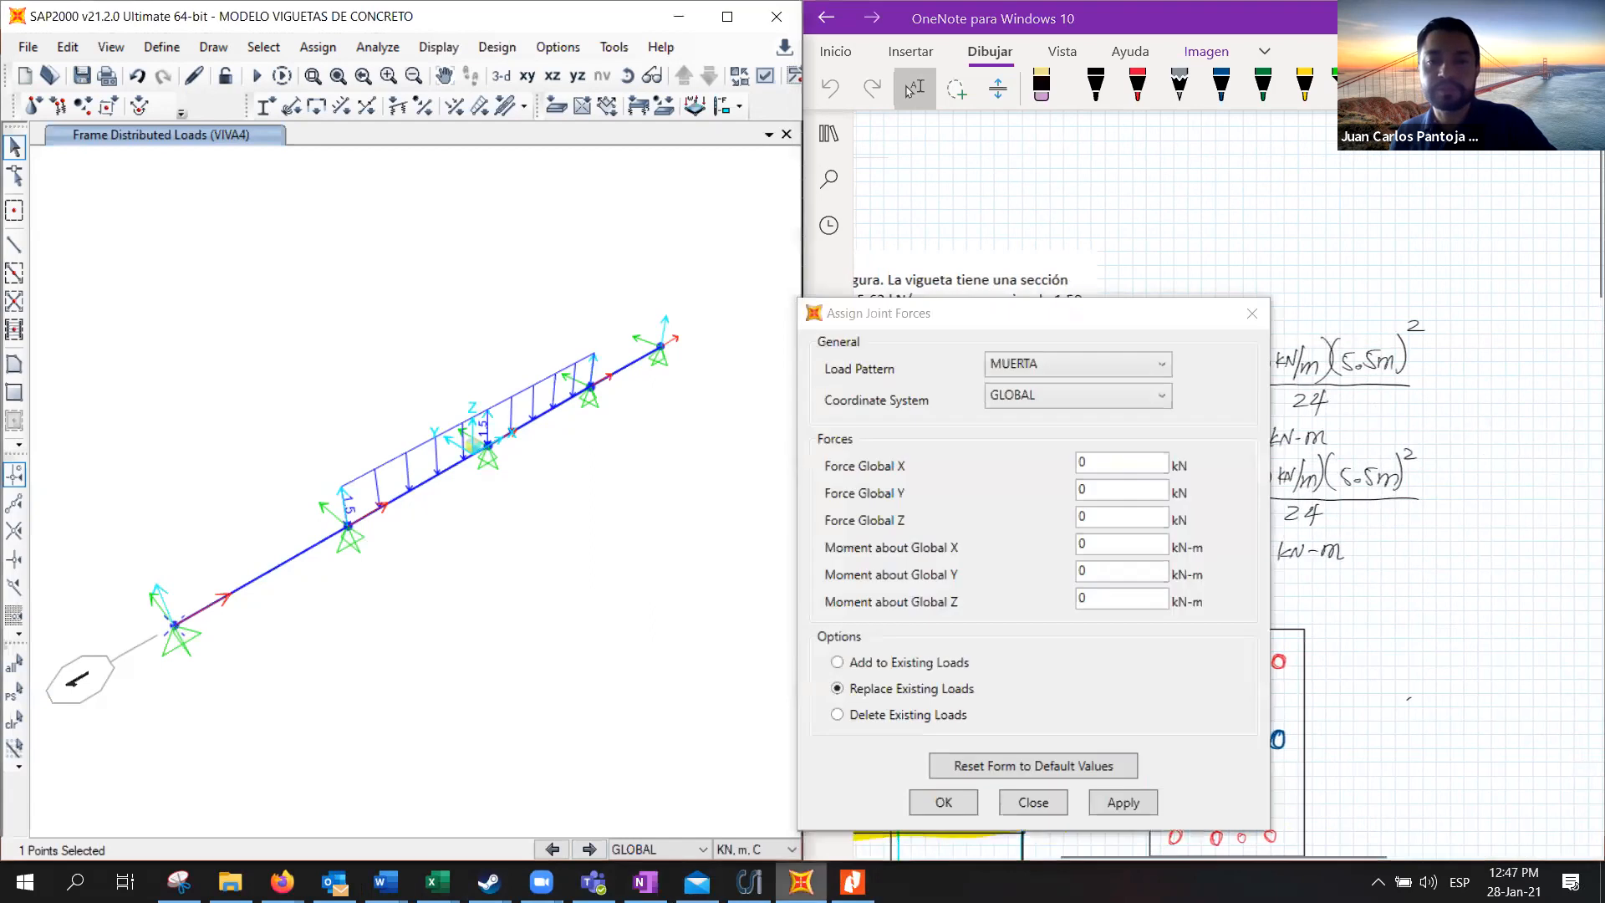
drag(966, 312, 916, 248)
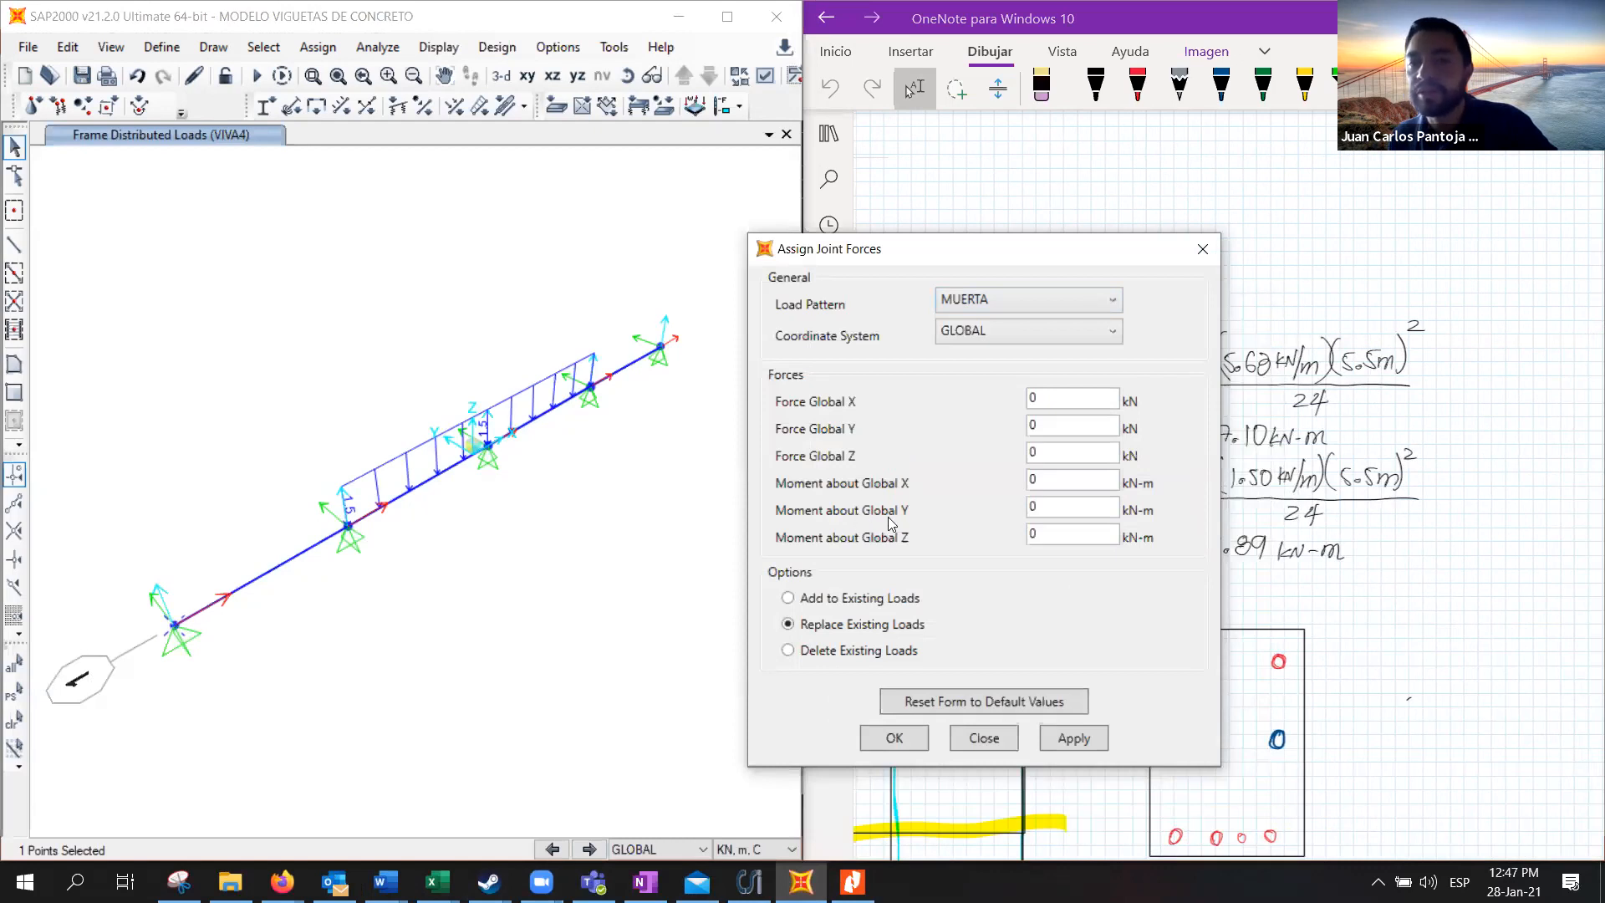
double_click(1048, 510)
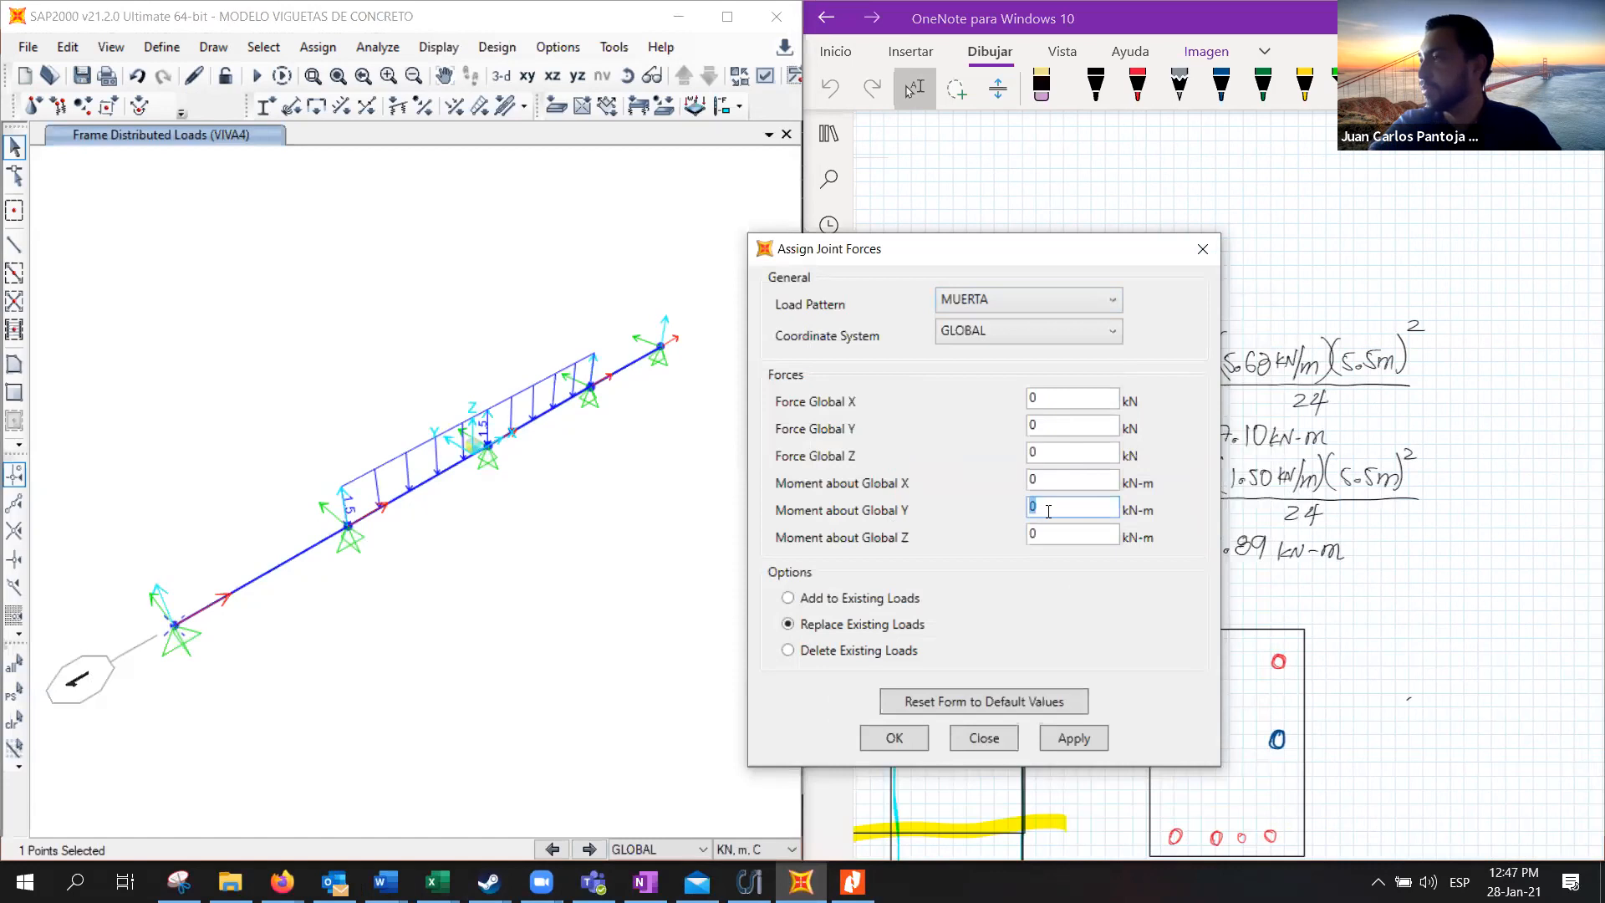
text(-7,10)
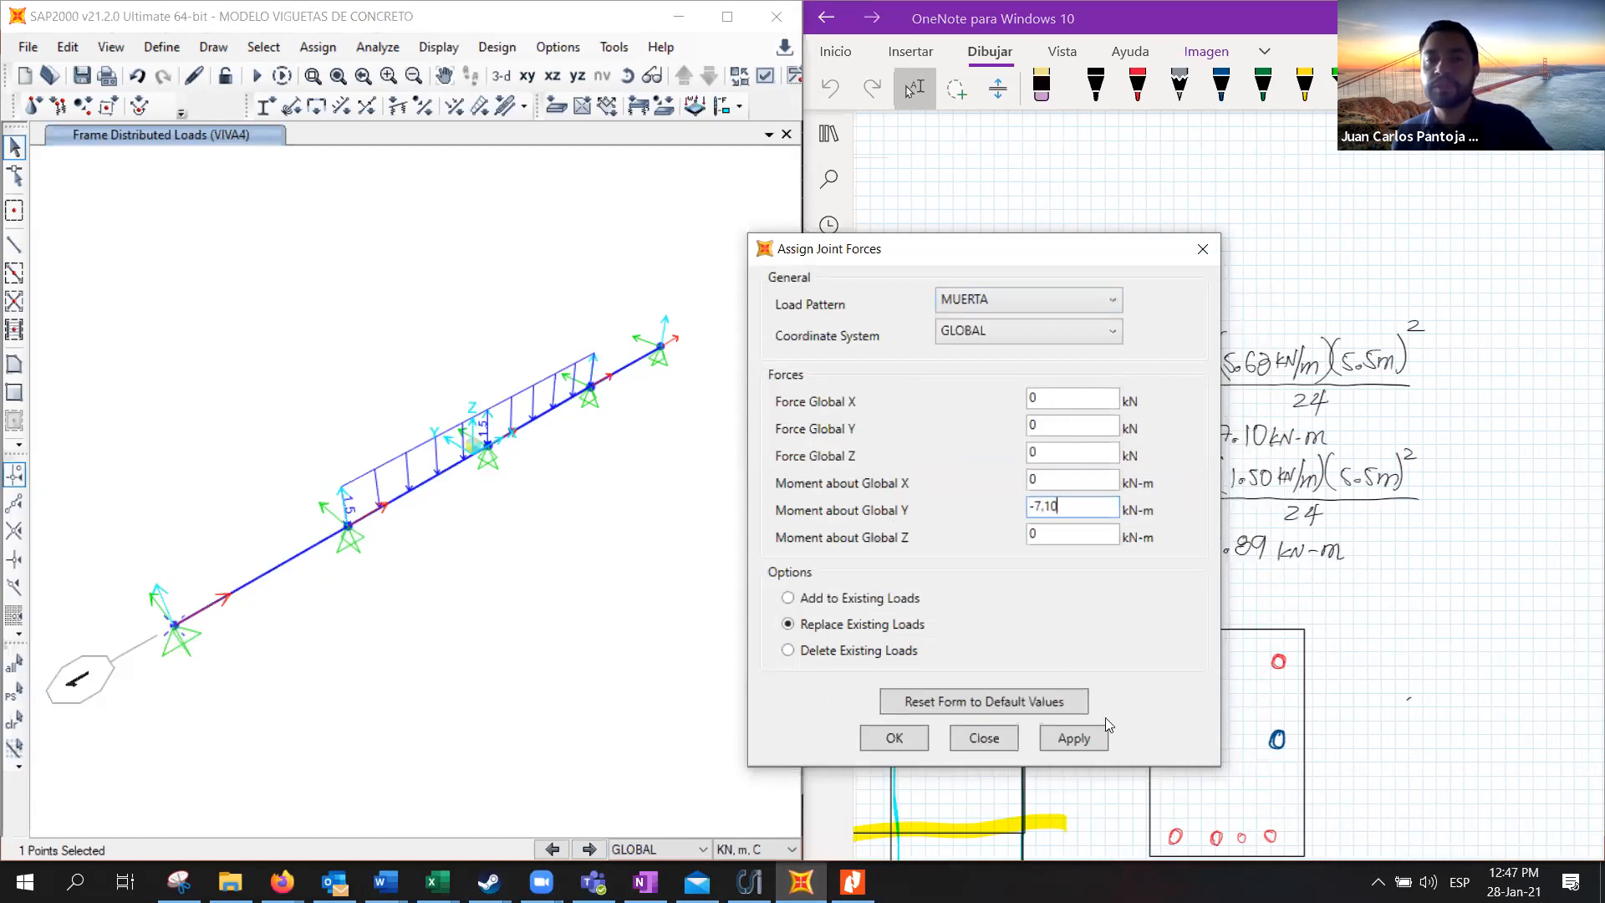
click(1091, 744)
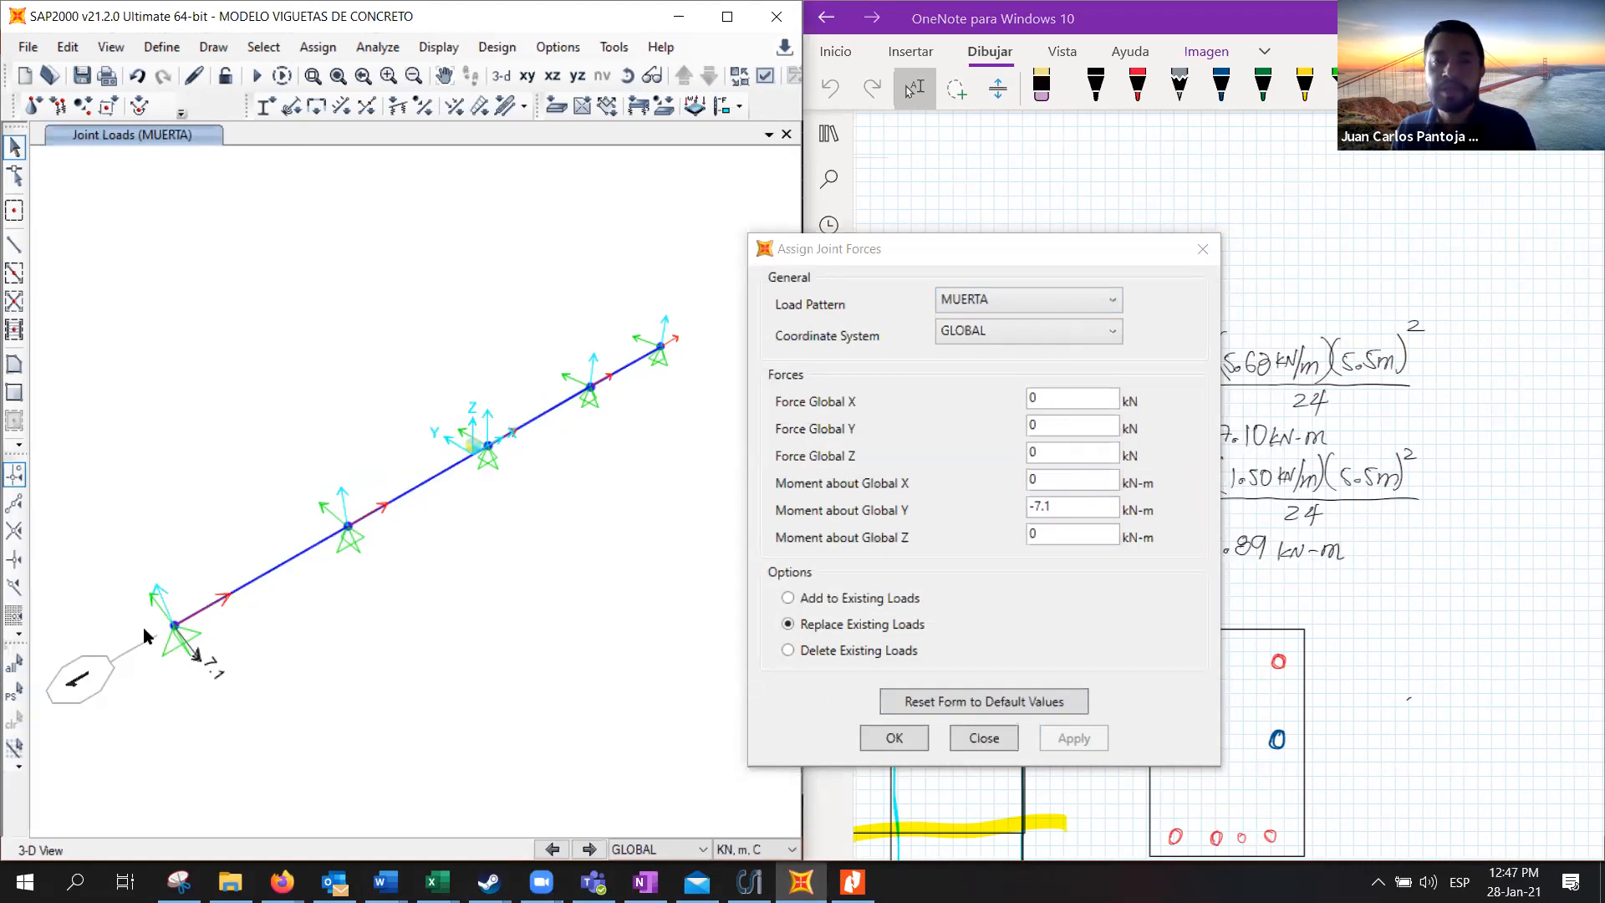
Check the live load diagrams in OneNote and apply a -1.89 kN-m moment about global Y to the grid A end joint under VIVA1
drag(121, 559, 219, 671)
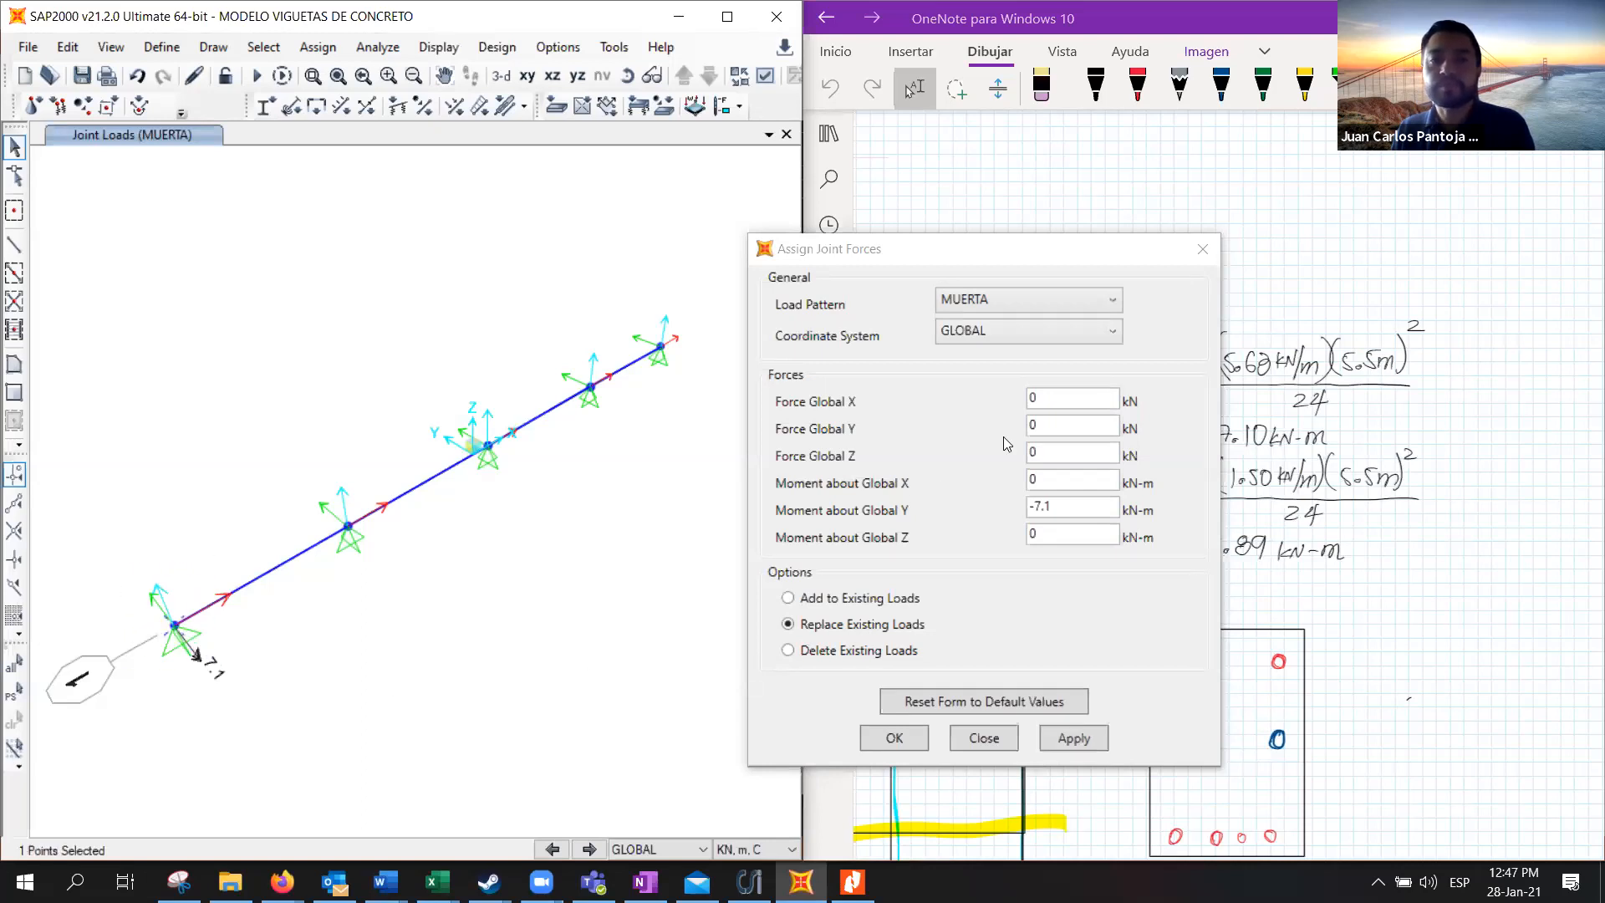
click(1437, 561)
scroll(1437, 561, down, 10)
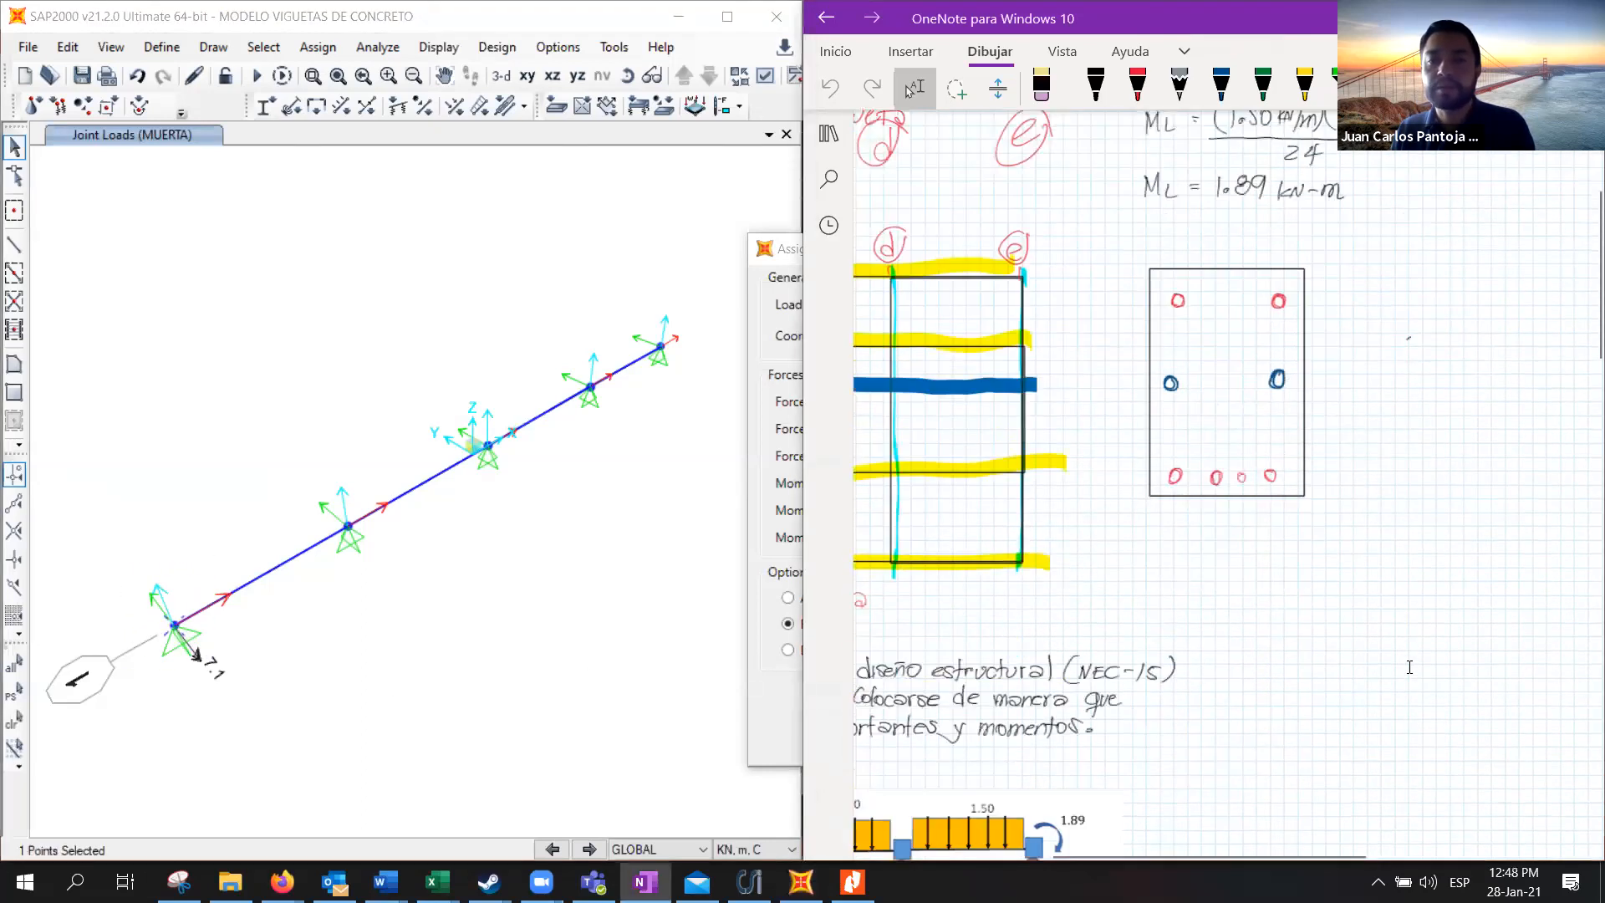
drag(1255, 857, 1075, 855)
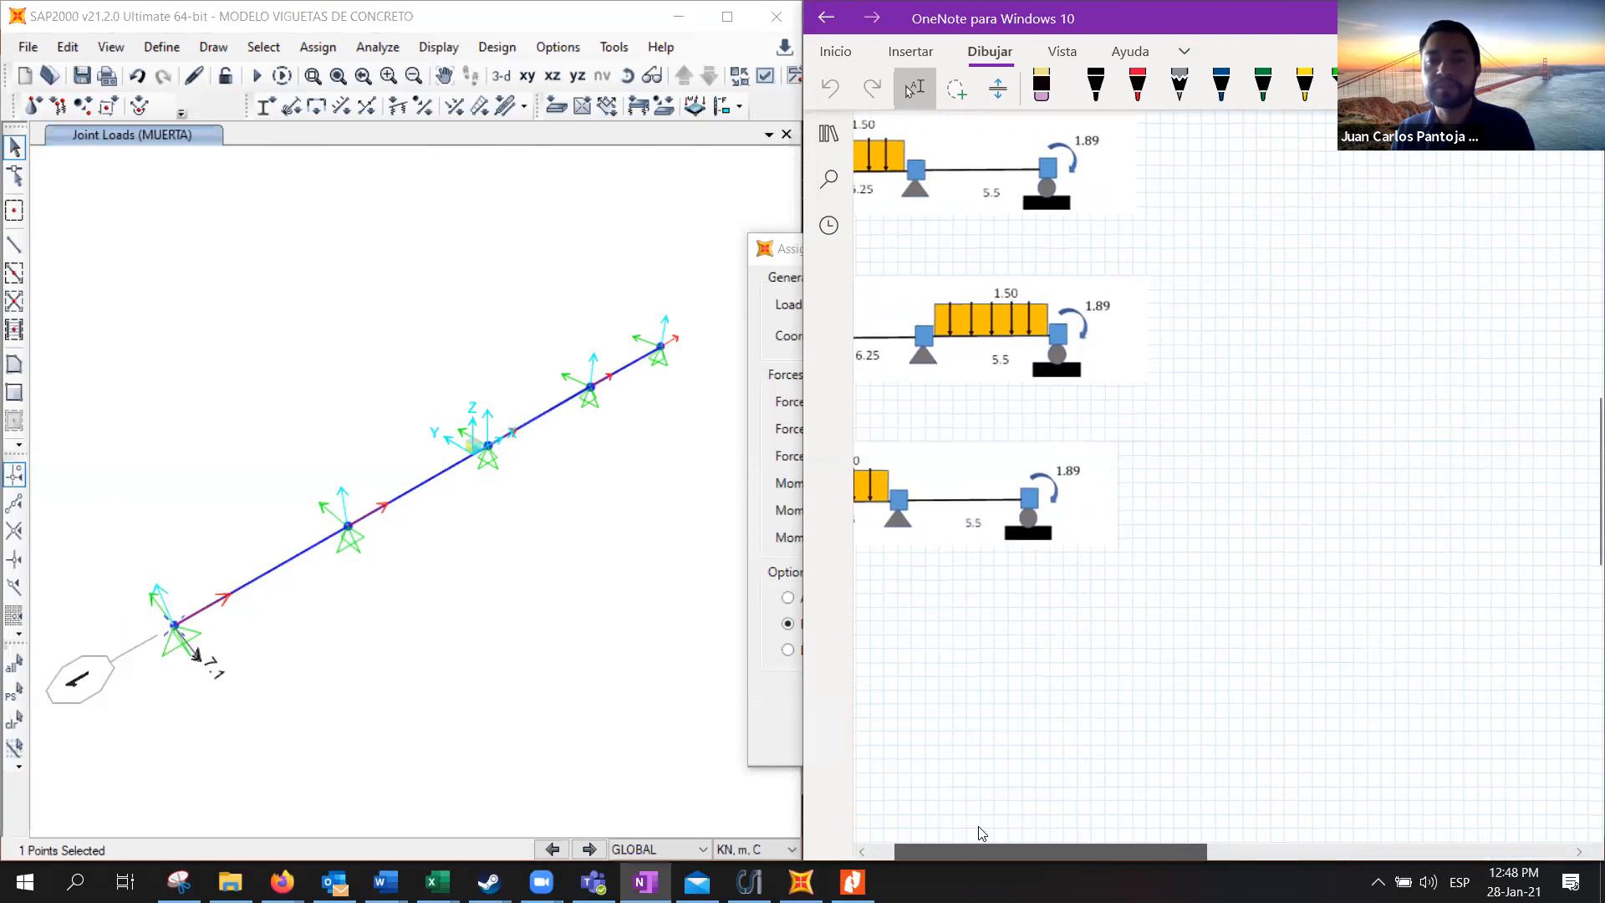
scroll(1238, 577, up, 4)
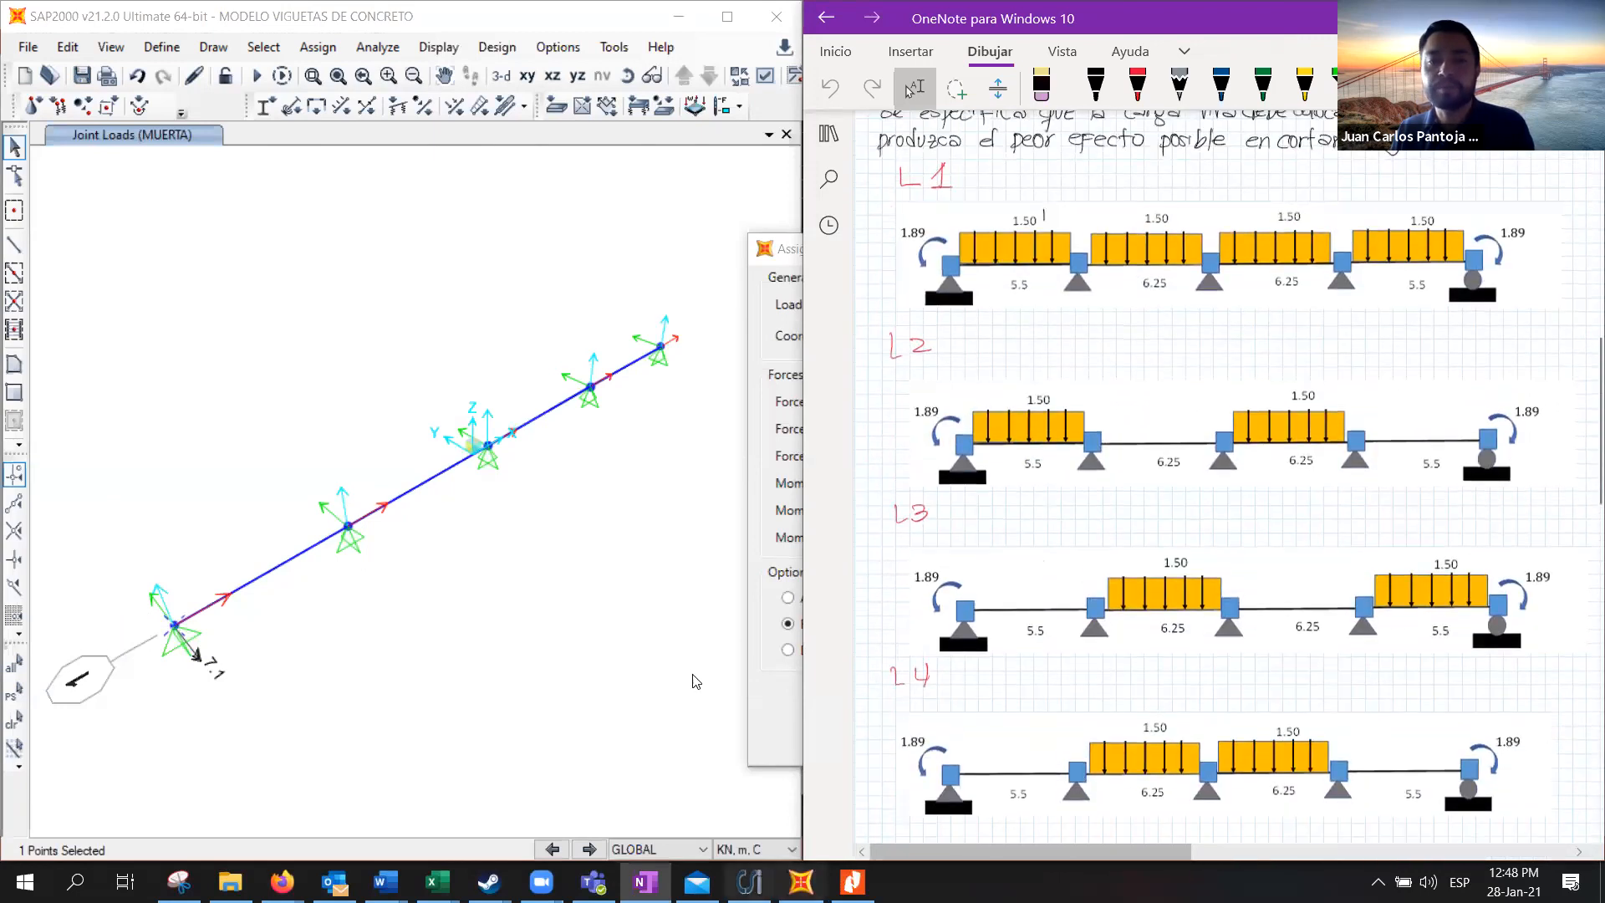
click(771, 721)
drag(1052, 507, 1038, 507)
text(1.89)
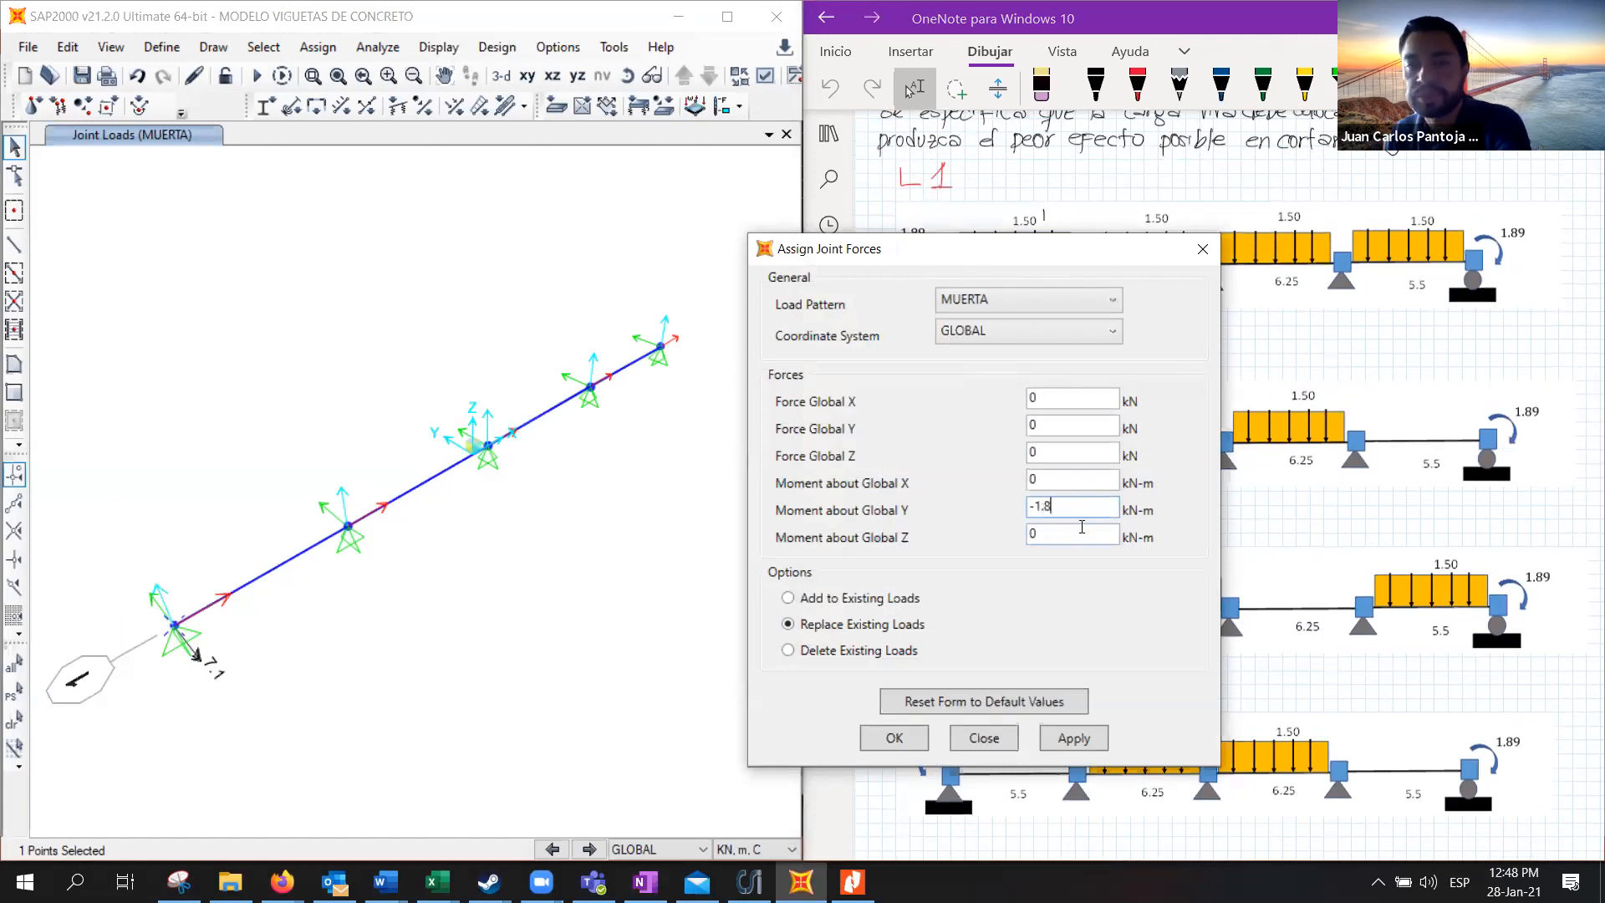
click(1034, 306)
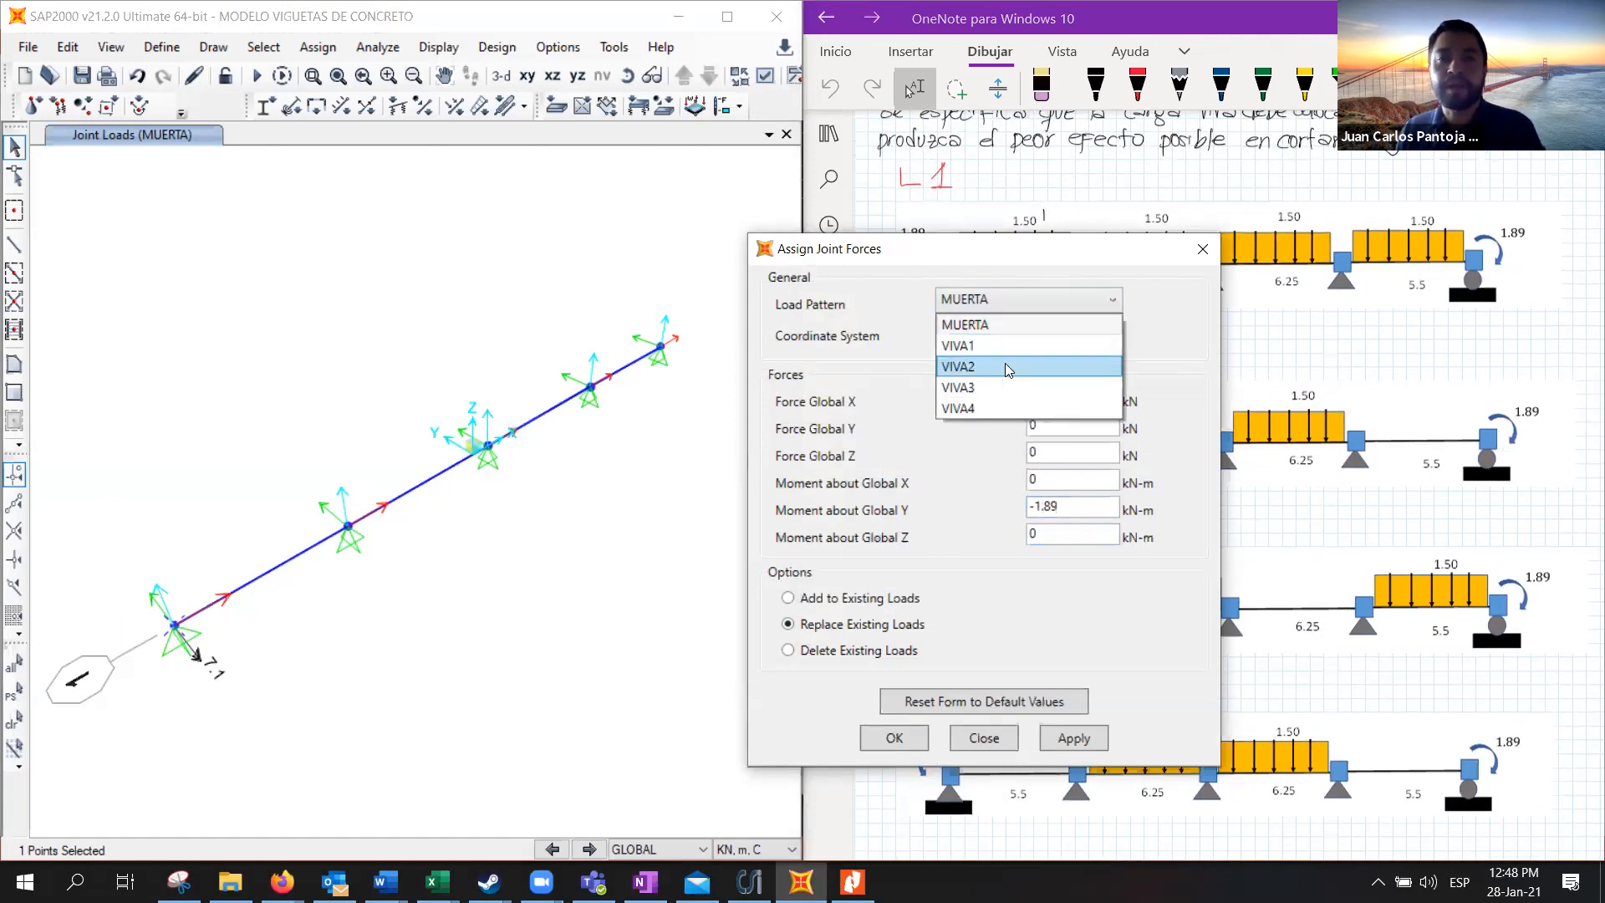
click(985, 345)
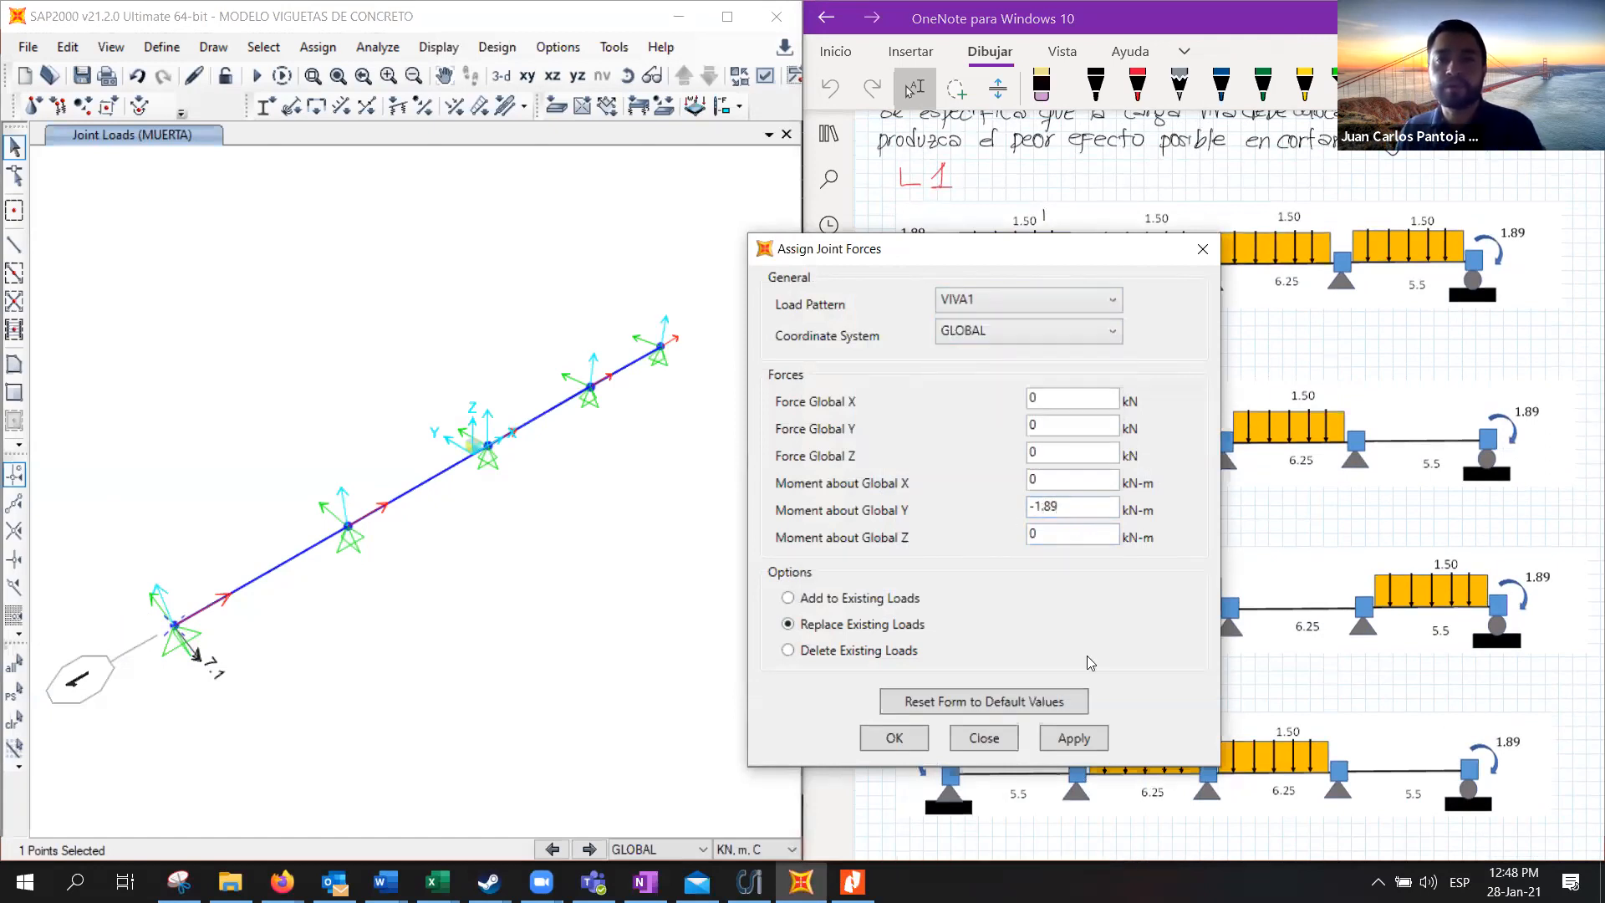
click(1079, 747)
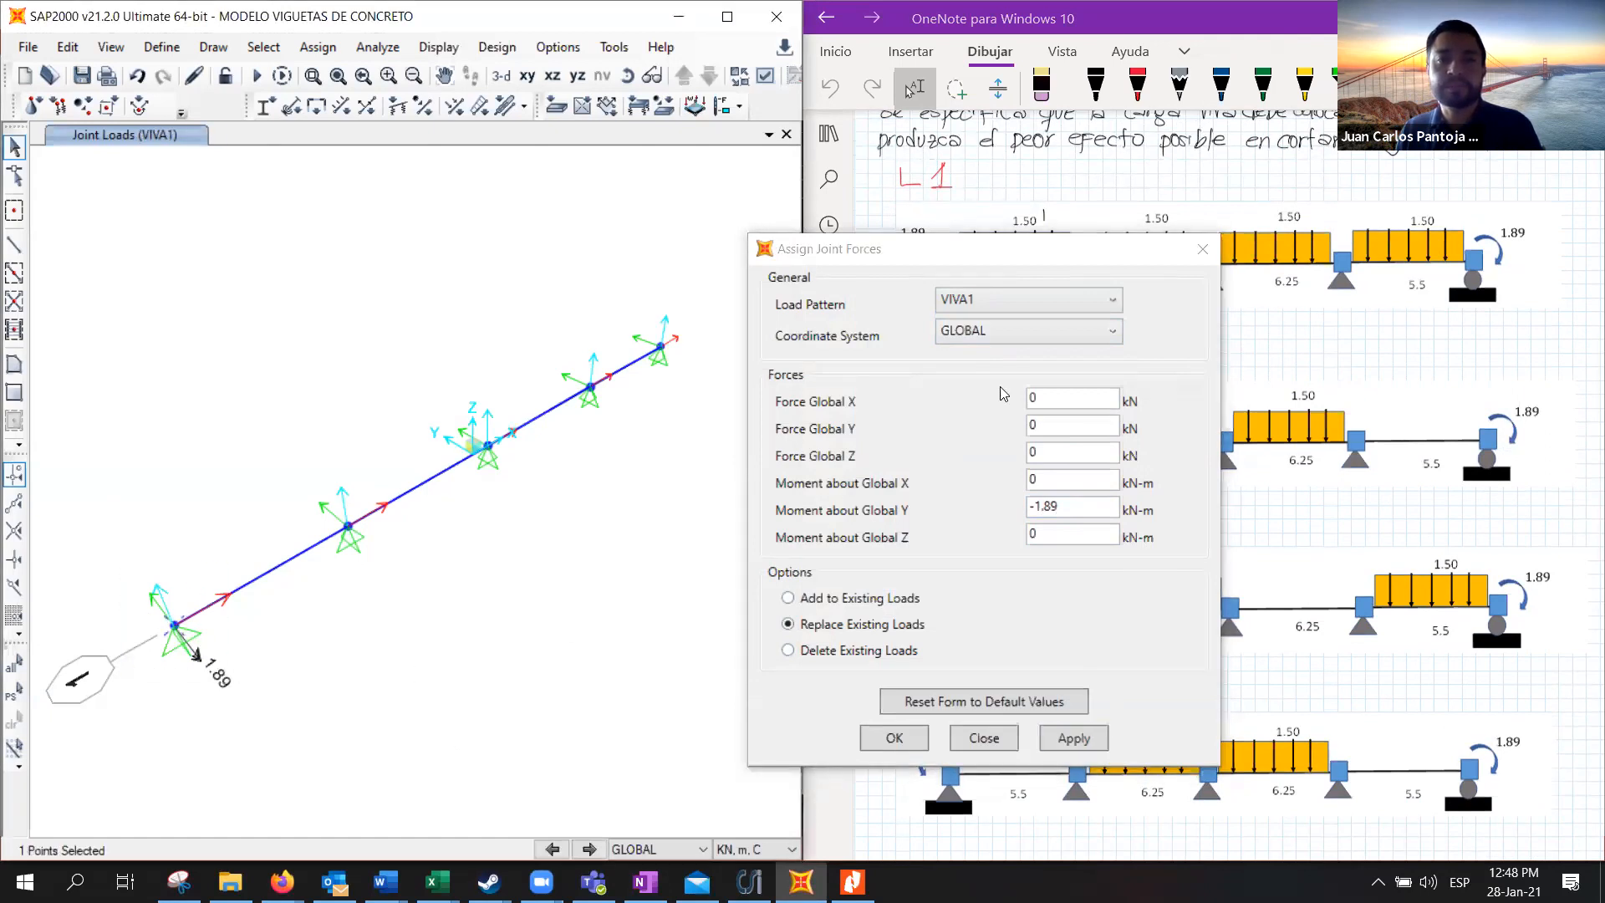
Apply the -1.89 kN-m moment about global Y to the grid A end joint under VIVA2 and VIVA3
click(1012, 297)
click(1005, 365)
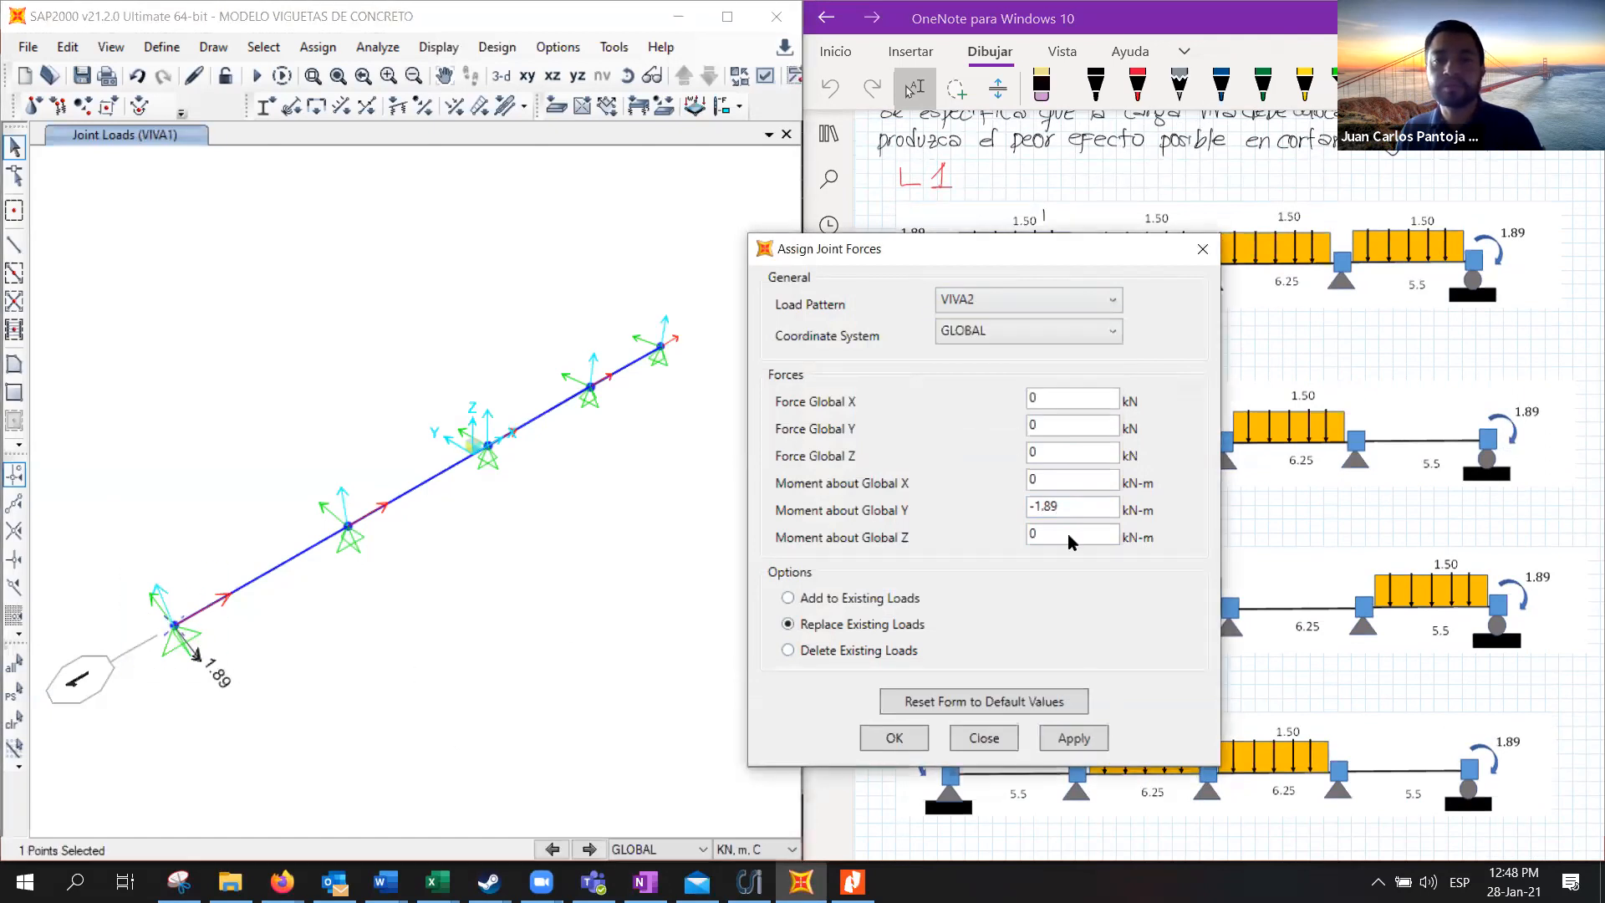
click(1077, 736)
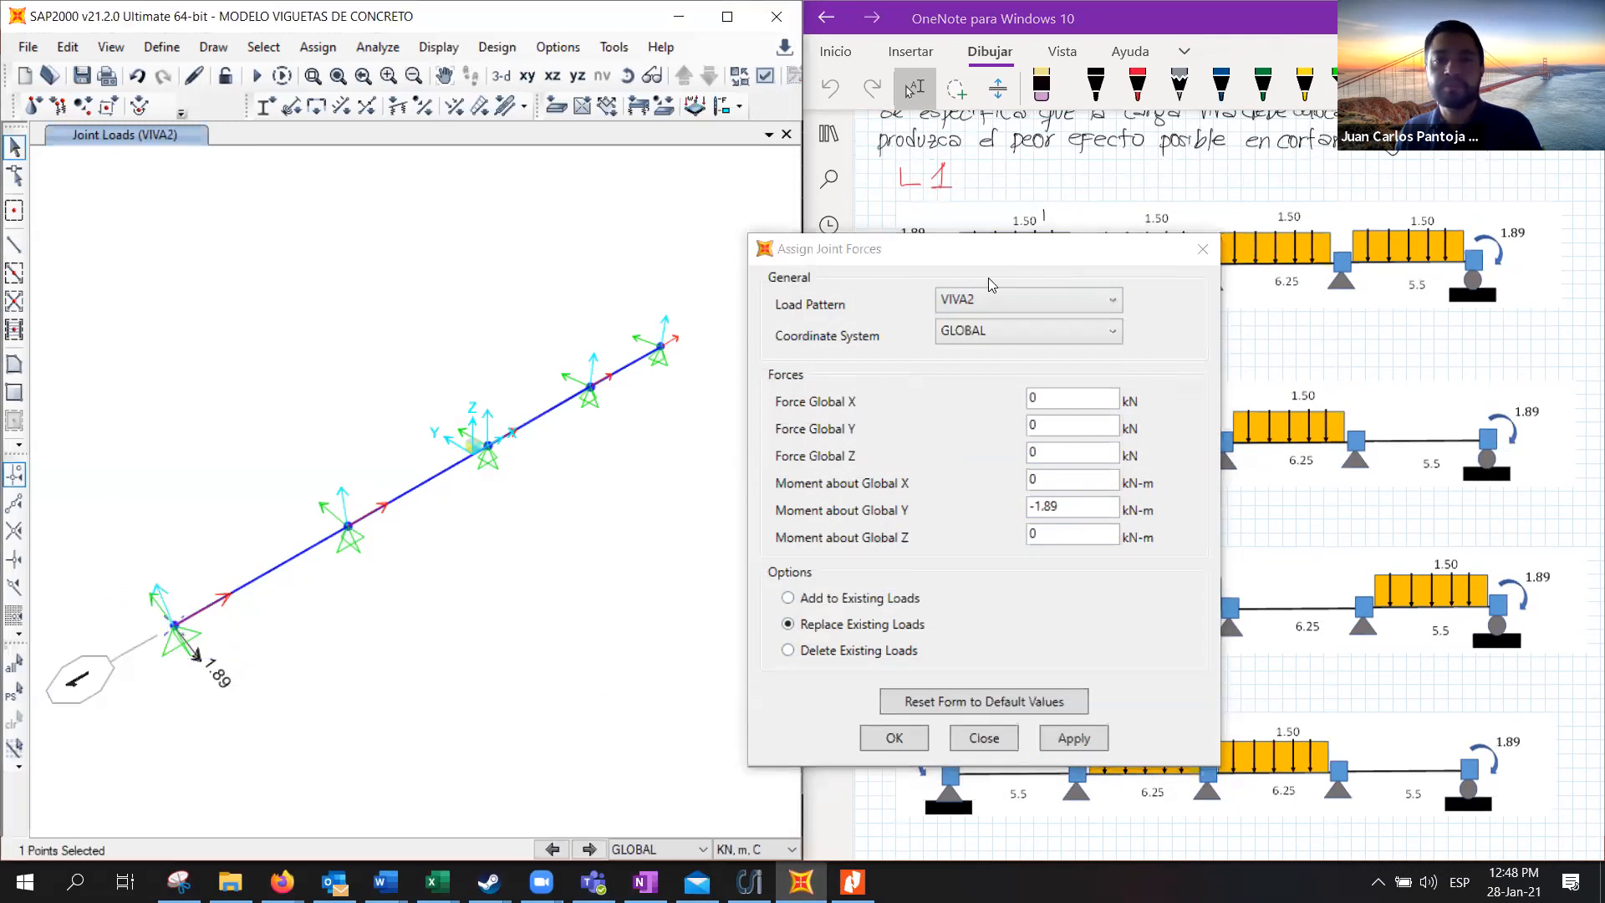
click(1003, 301)
click(987, 389)
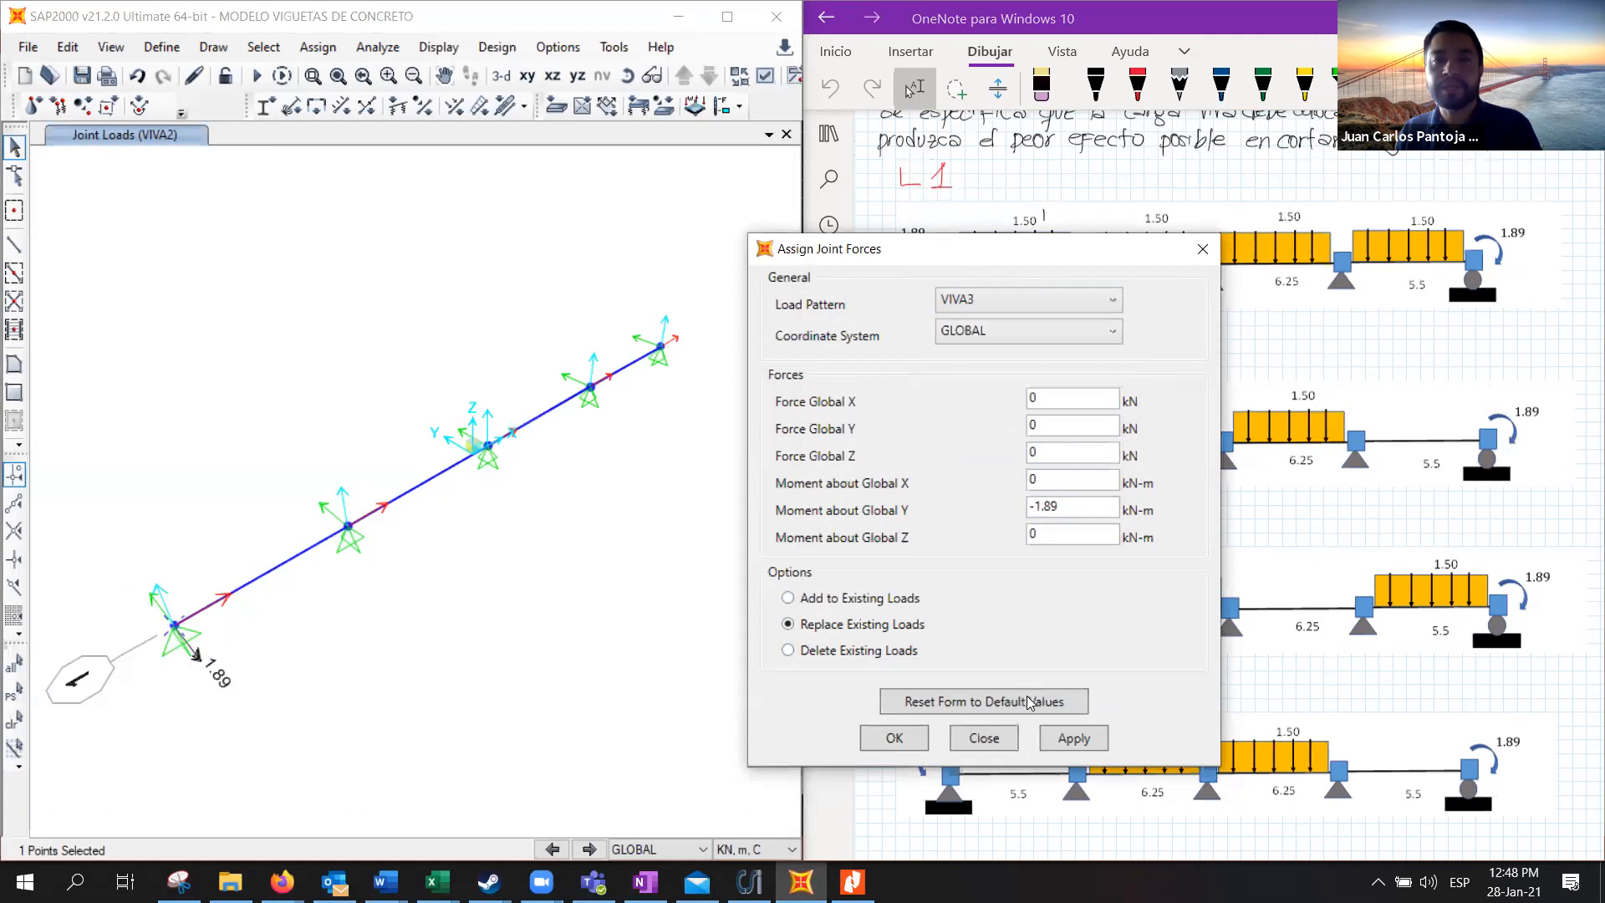
click(1080, 747)
Reselect the grid A end joint and apply the -1.89 kN-m moment about global Y under VIVA4
drag(117, 553, 232, 650)
click(999, 301)
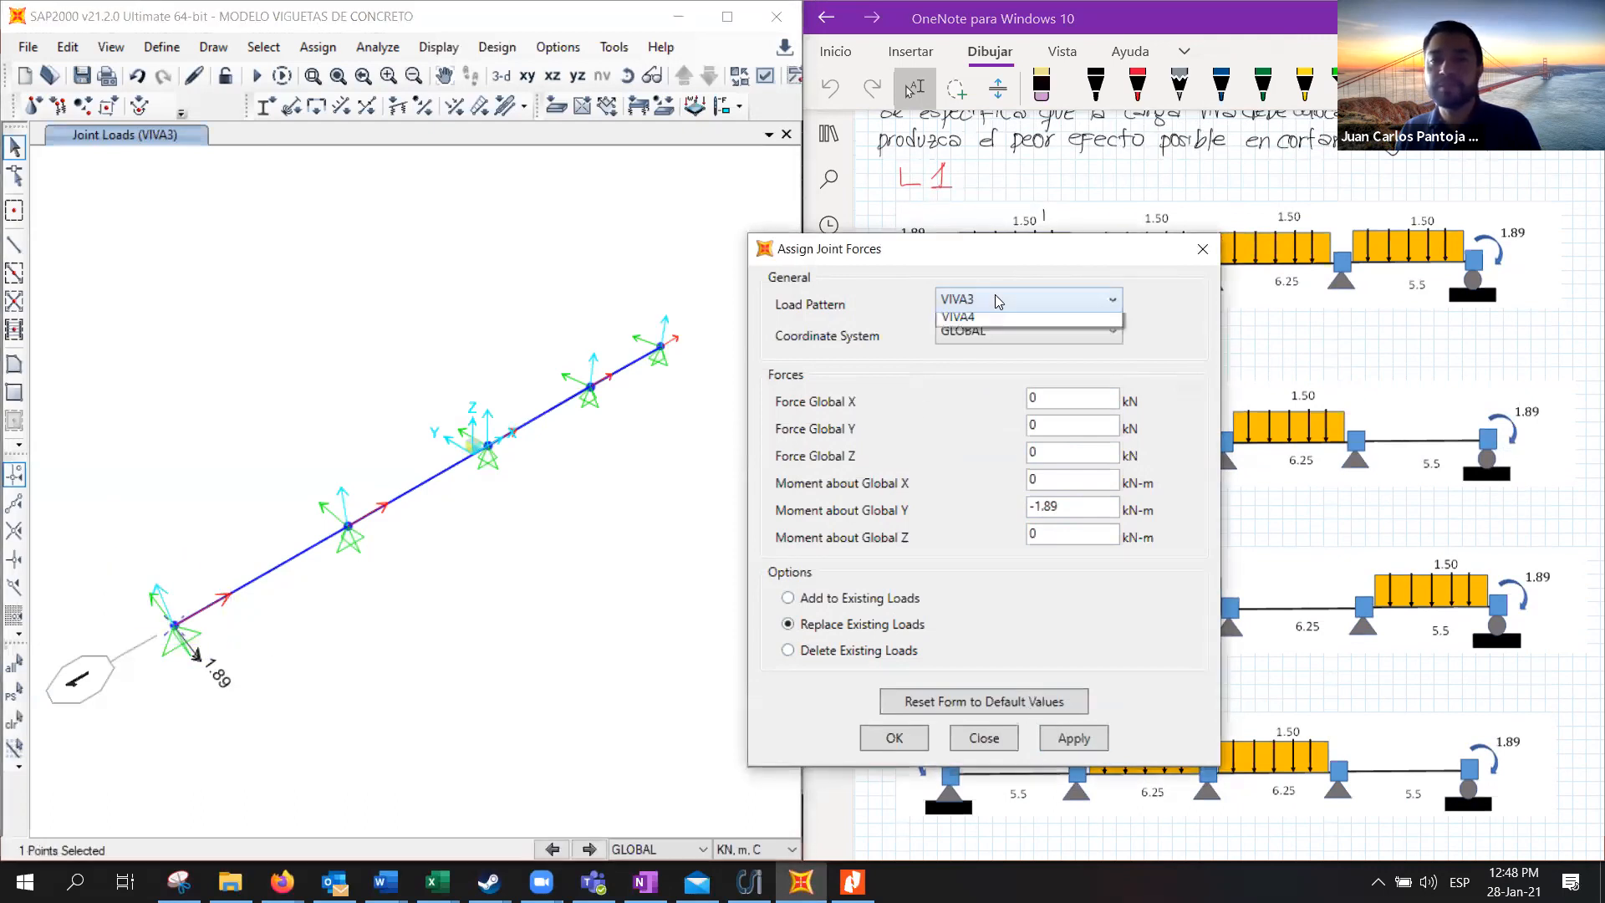
click(975, 409)
click(1078, 739)
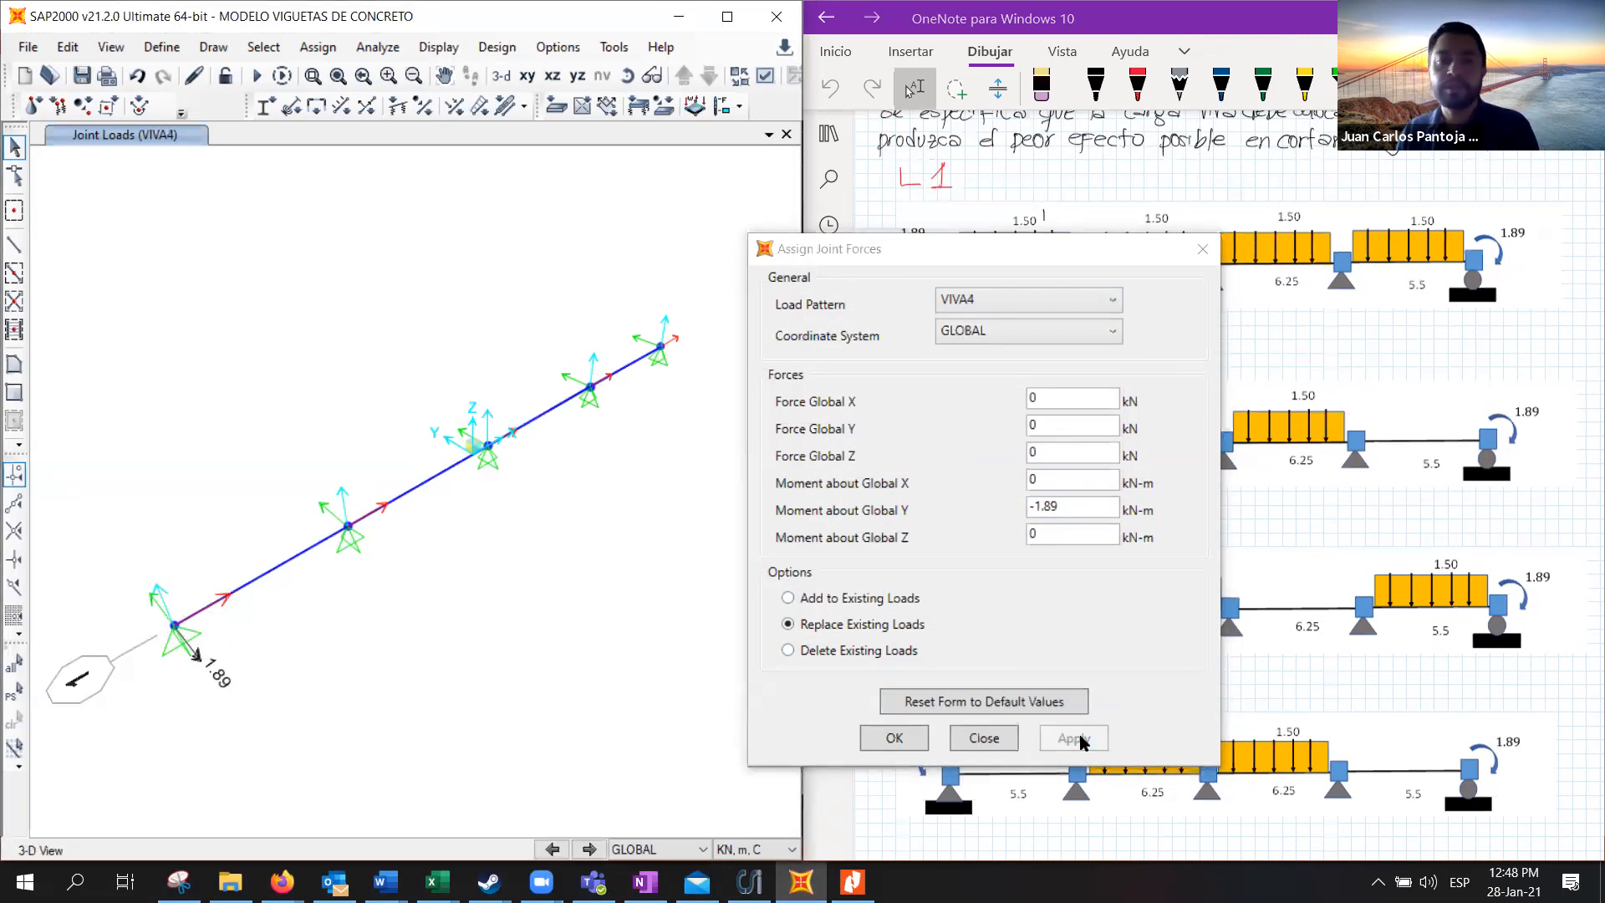
Apply a moment of 7.10 kN-m about global Y to the opposite end joint on grid E under load pattern MUERTA
drag(650, 309, 693, 399)
click(1060, 303)
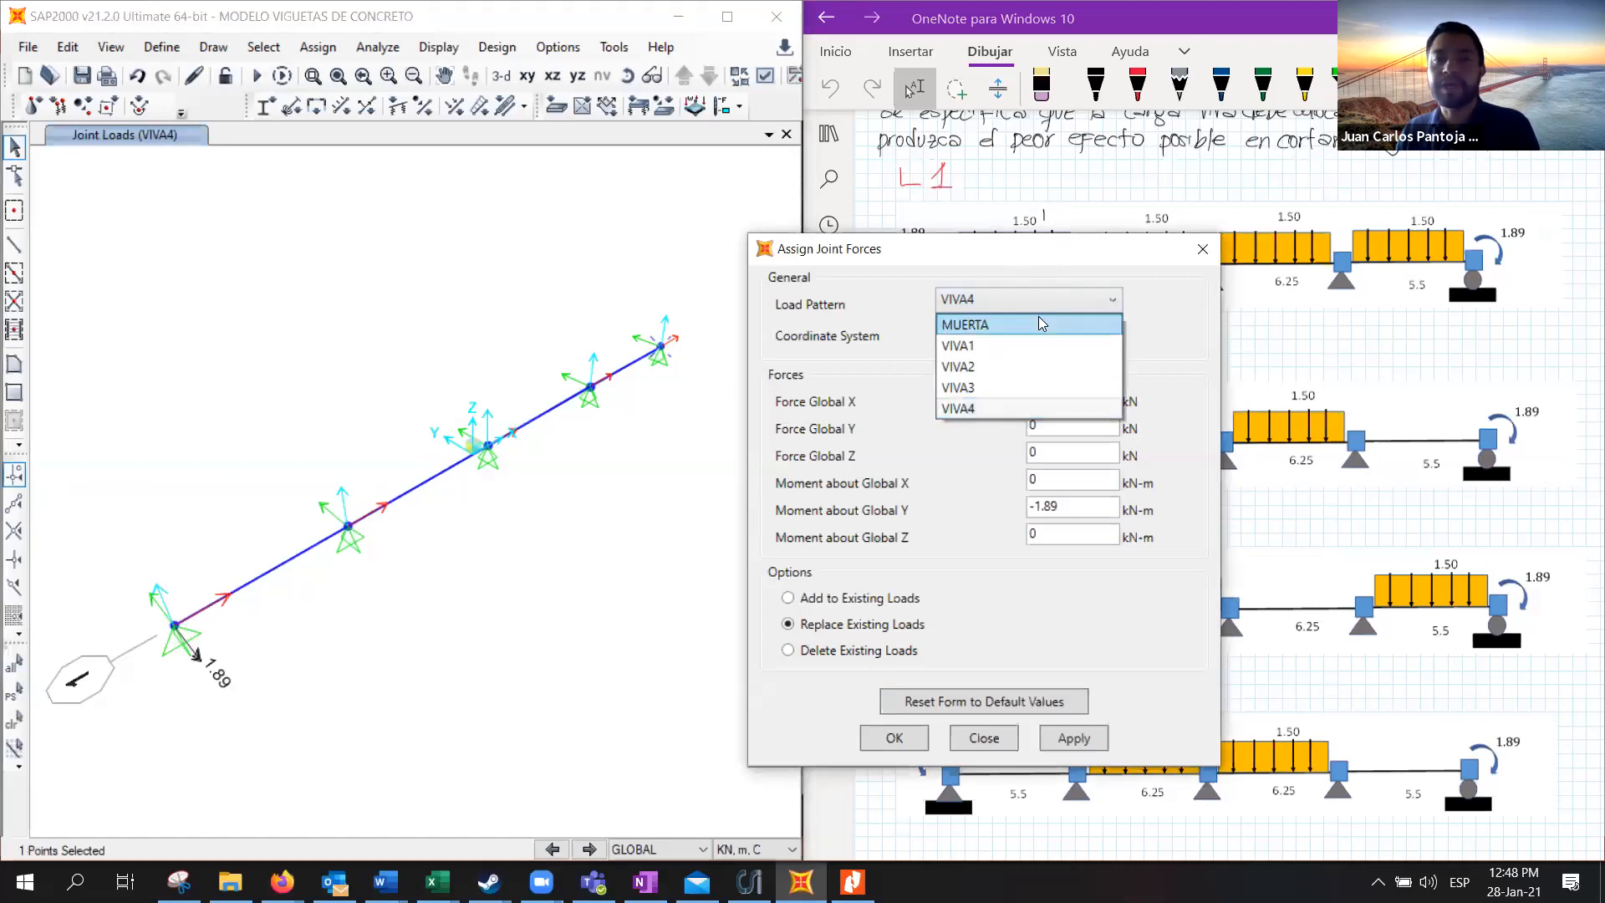
click(1042, 323)
double_click(1050, 502)
text(7.10)
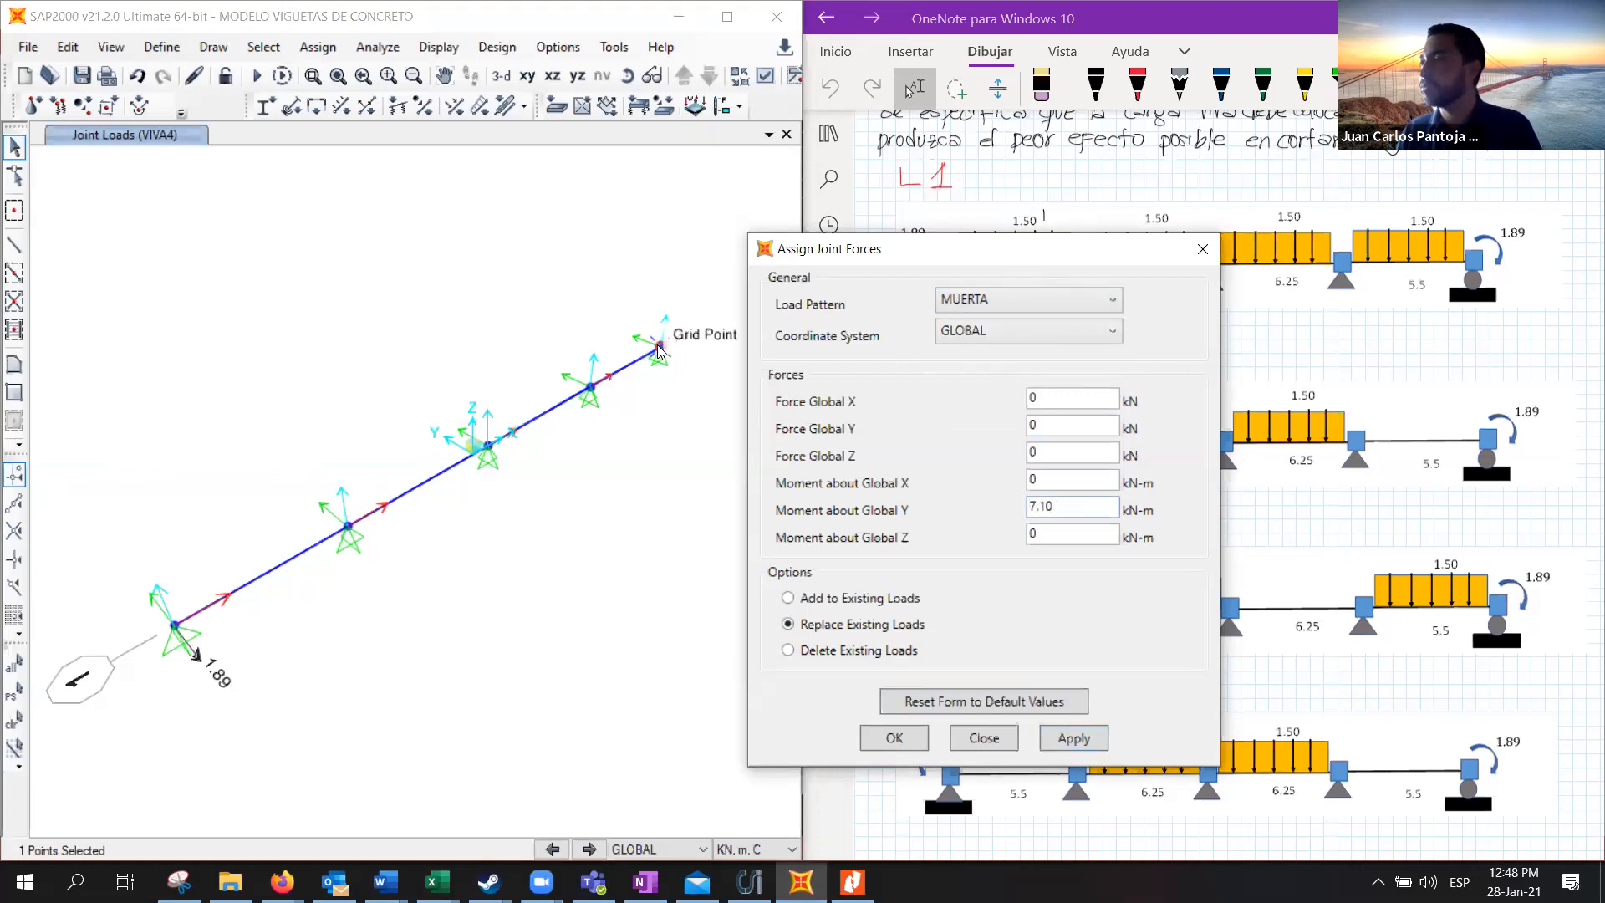
click(1073, 738)
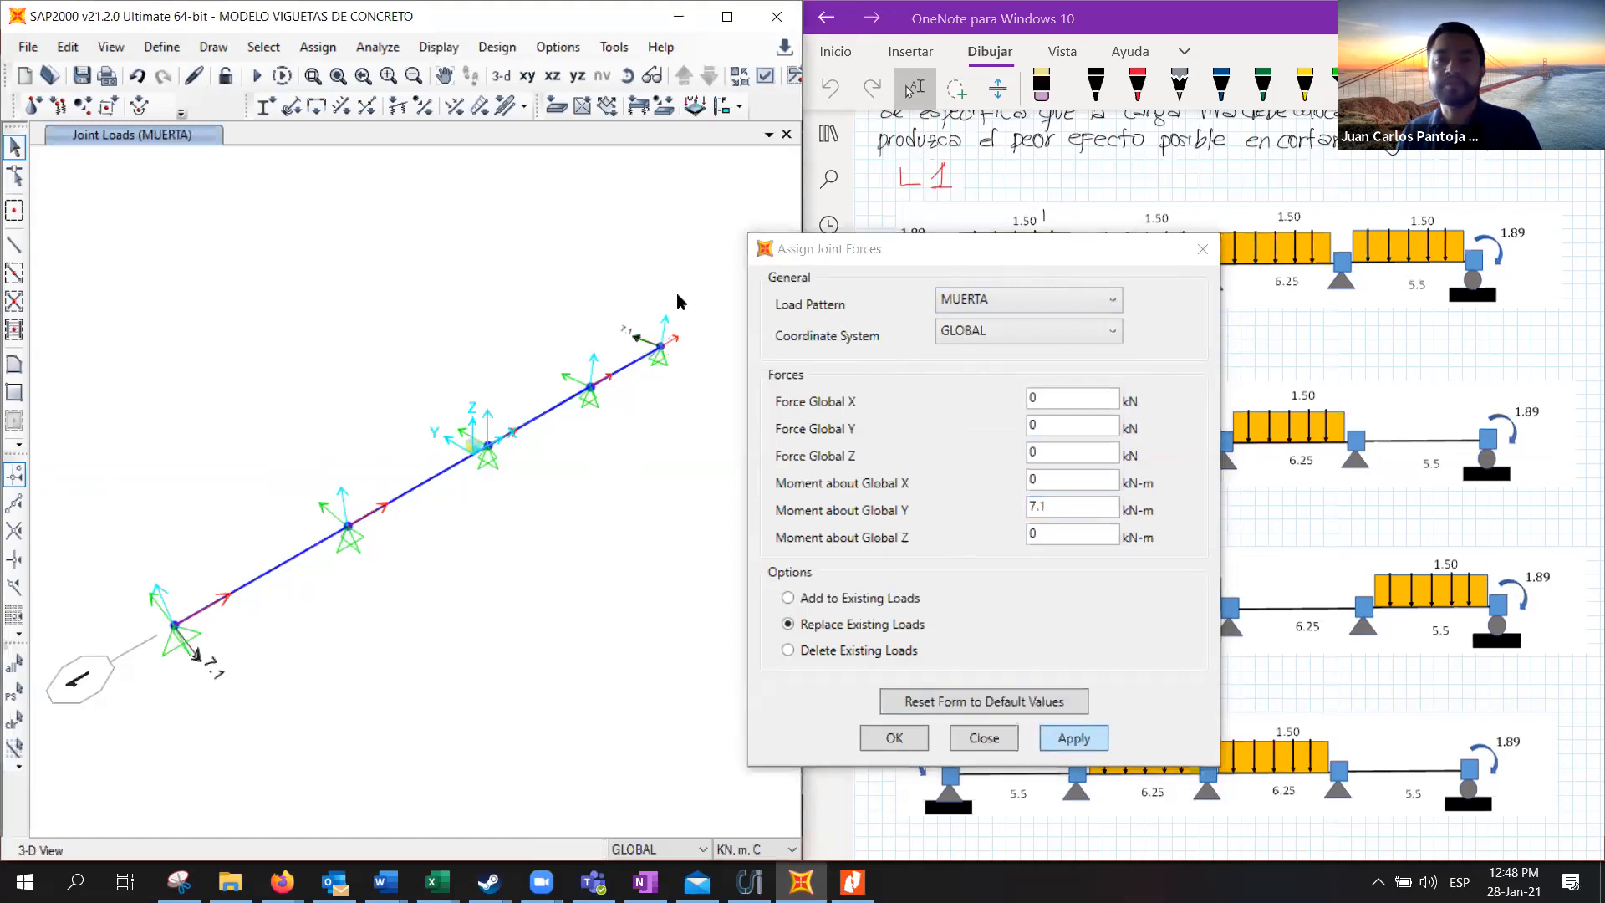
Apply a moment of 1.89 kN-m about global Y to the grid E end joint under load pattern VIVA1
click(661, 346)
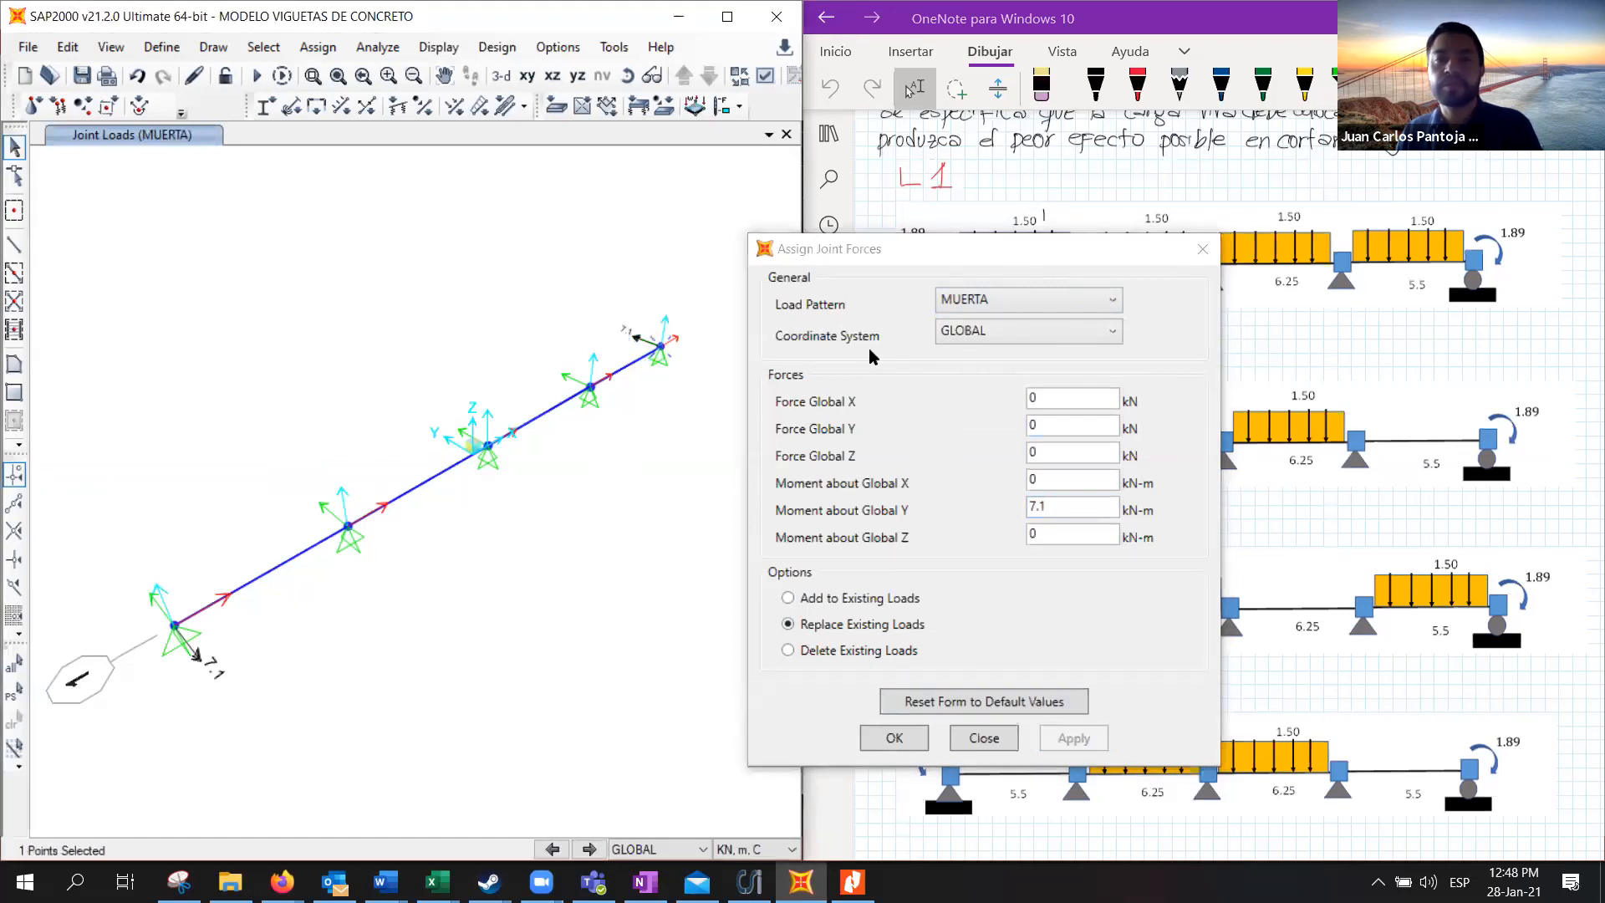
click(999, 310)
click(985, 346)
drag(1067, 506, 977, 505)
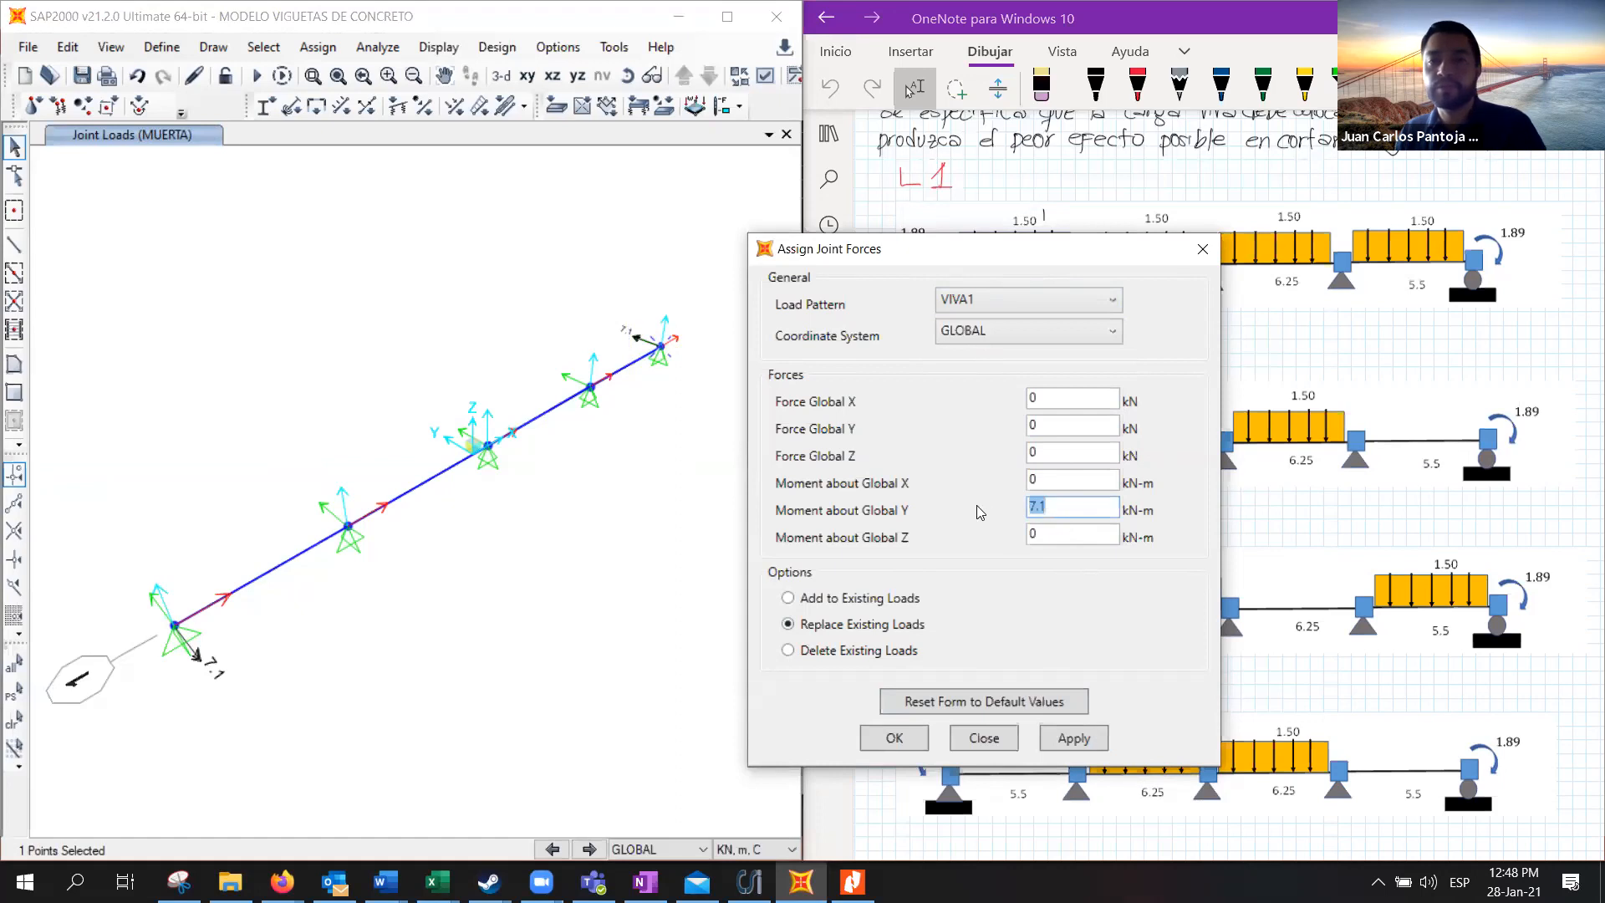
text(1.89)
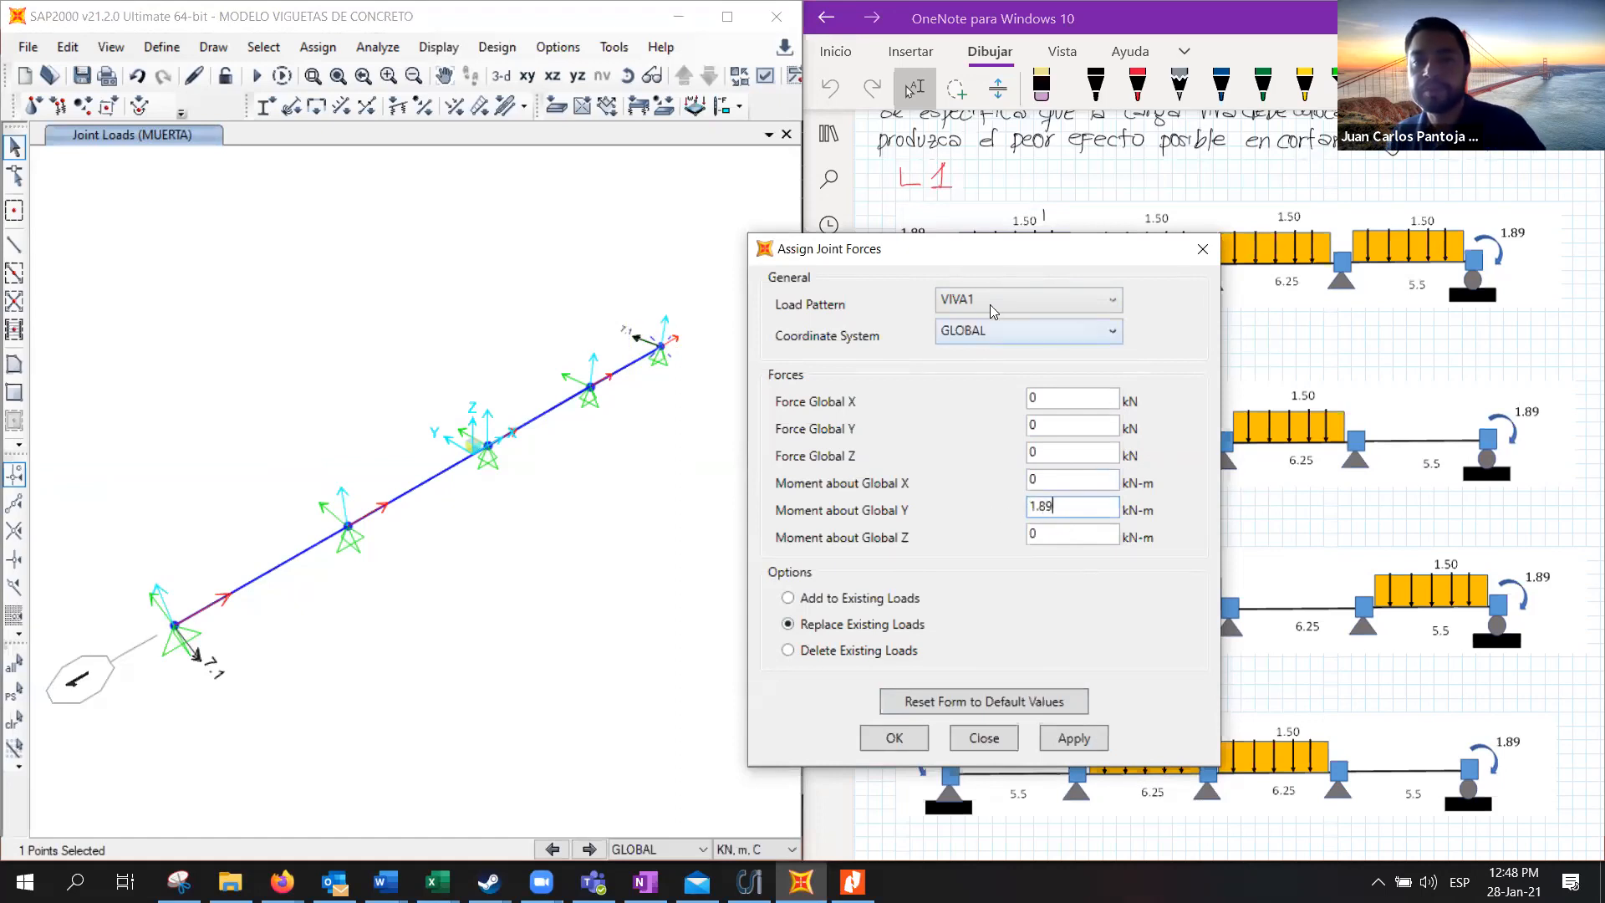
drag(632, 308, 708, 394)
click(1074, 738)
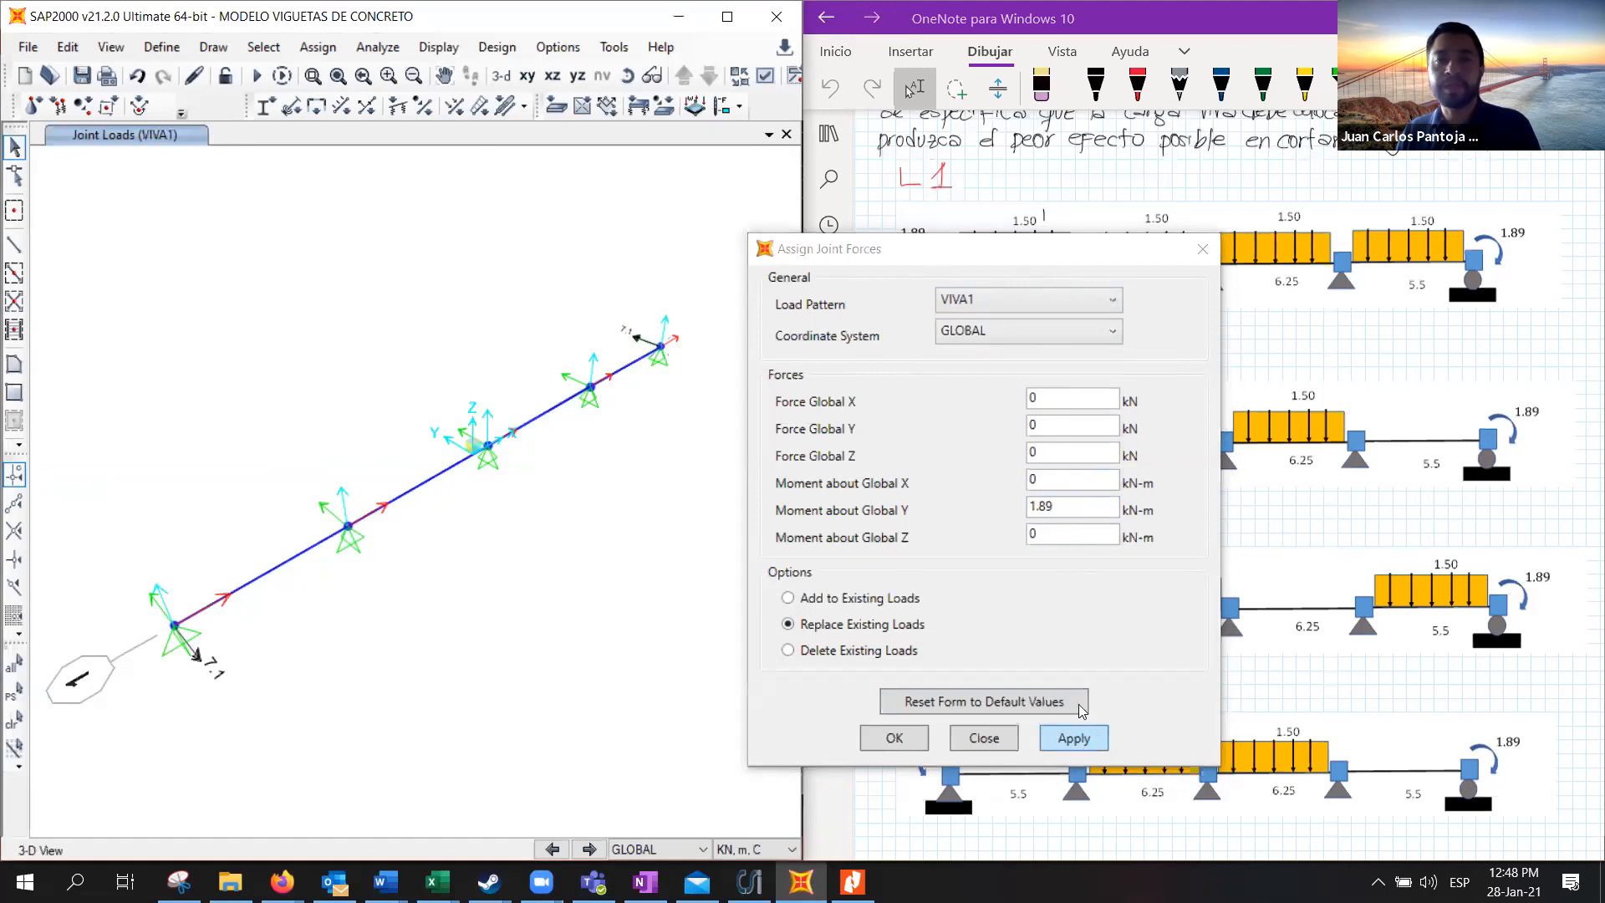
Apply the 1.89 kN-m moment about global Y to the grid E end joint under VIVA2 and VIVA3, reselecting the joint each time
click(1002, 306)
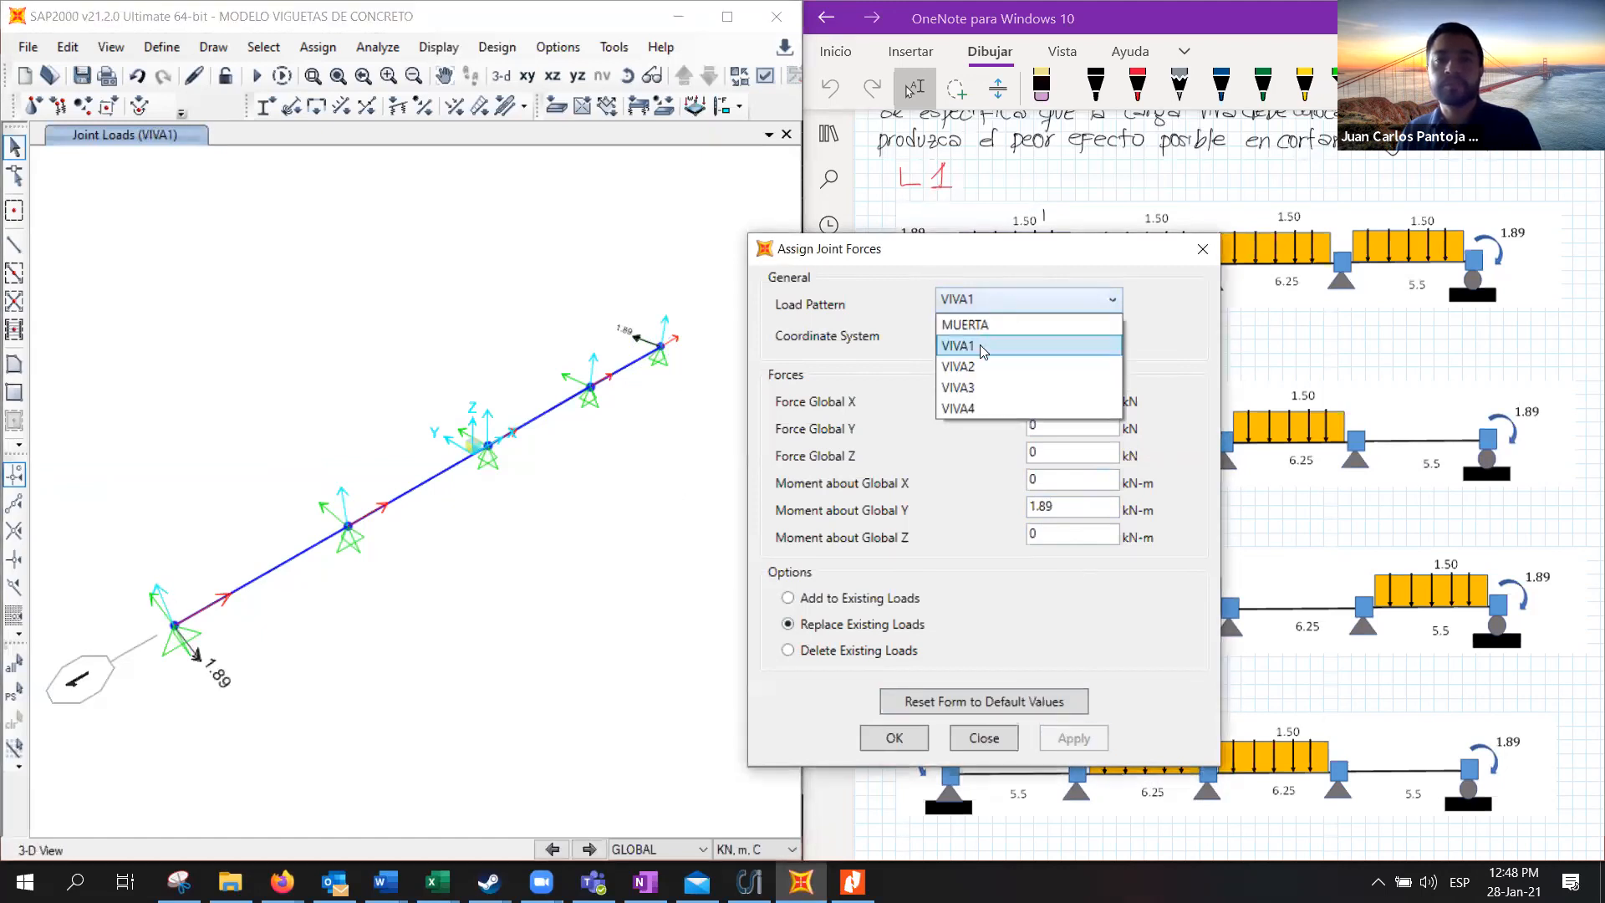
click(970, 366)
drag(624, 276, 700, 368)
click(1098, 745)
click(984, 306)
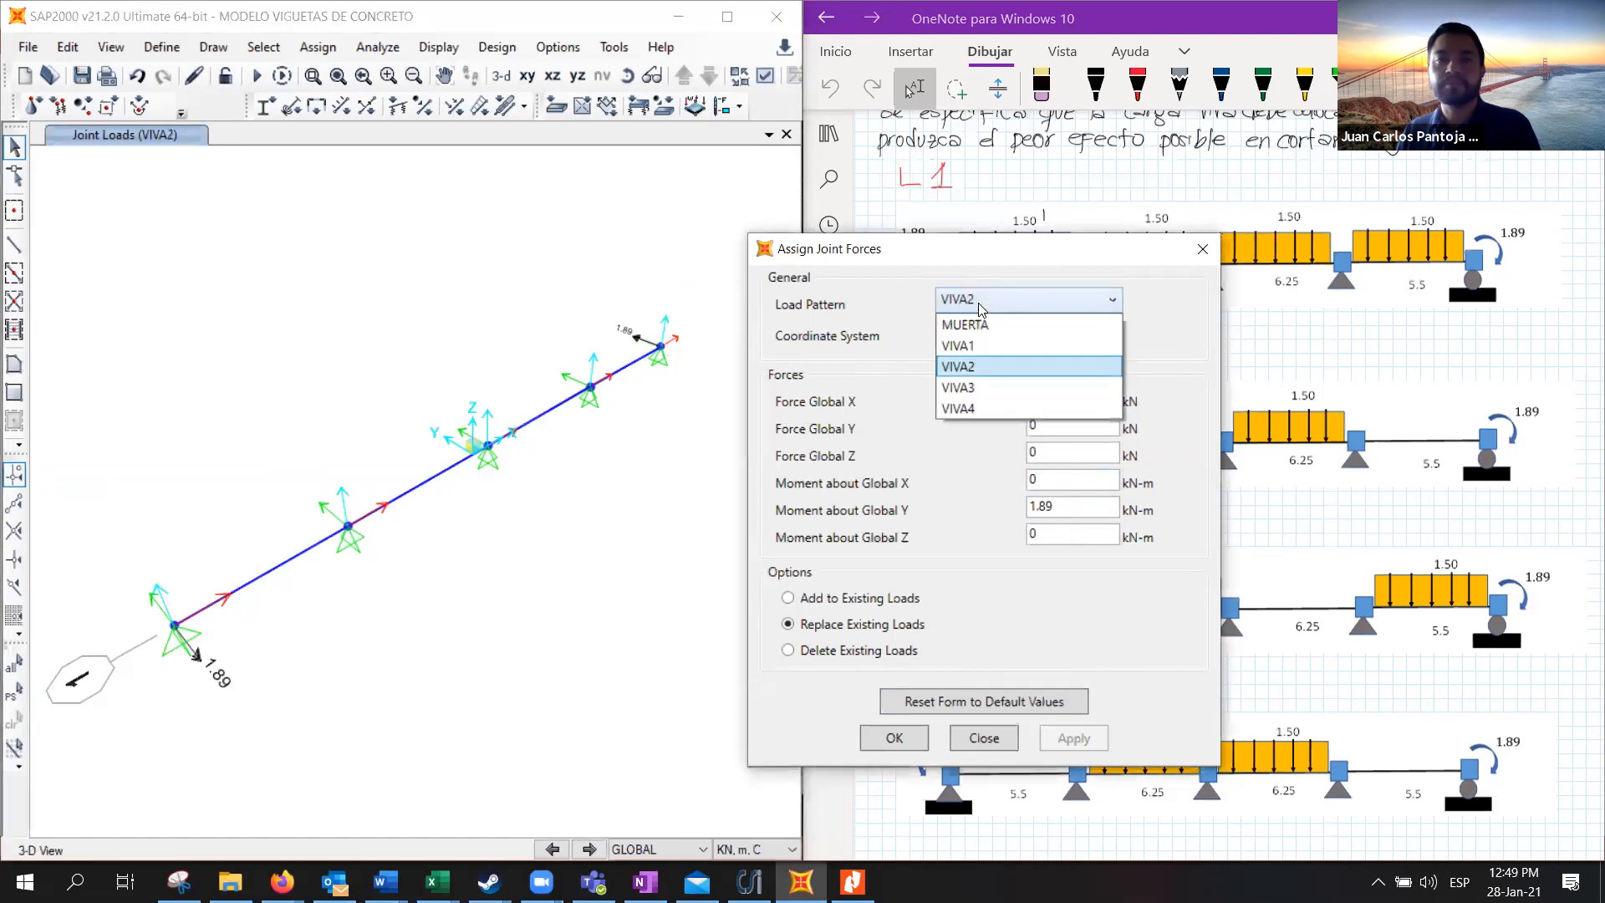
click(962, 387)
drag(625, 273, 709, 393)
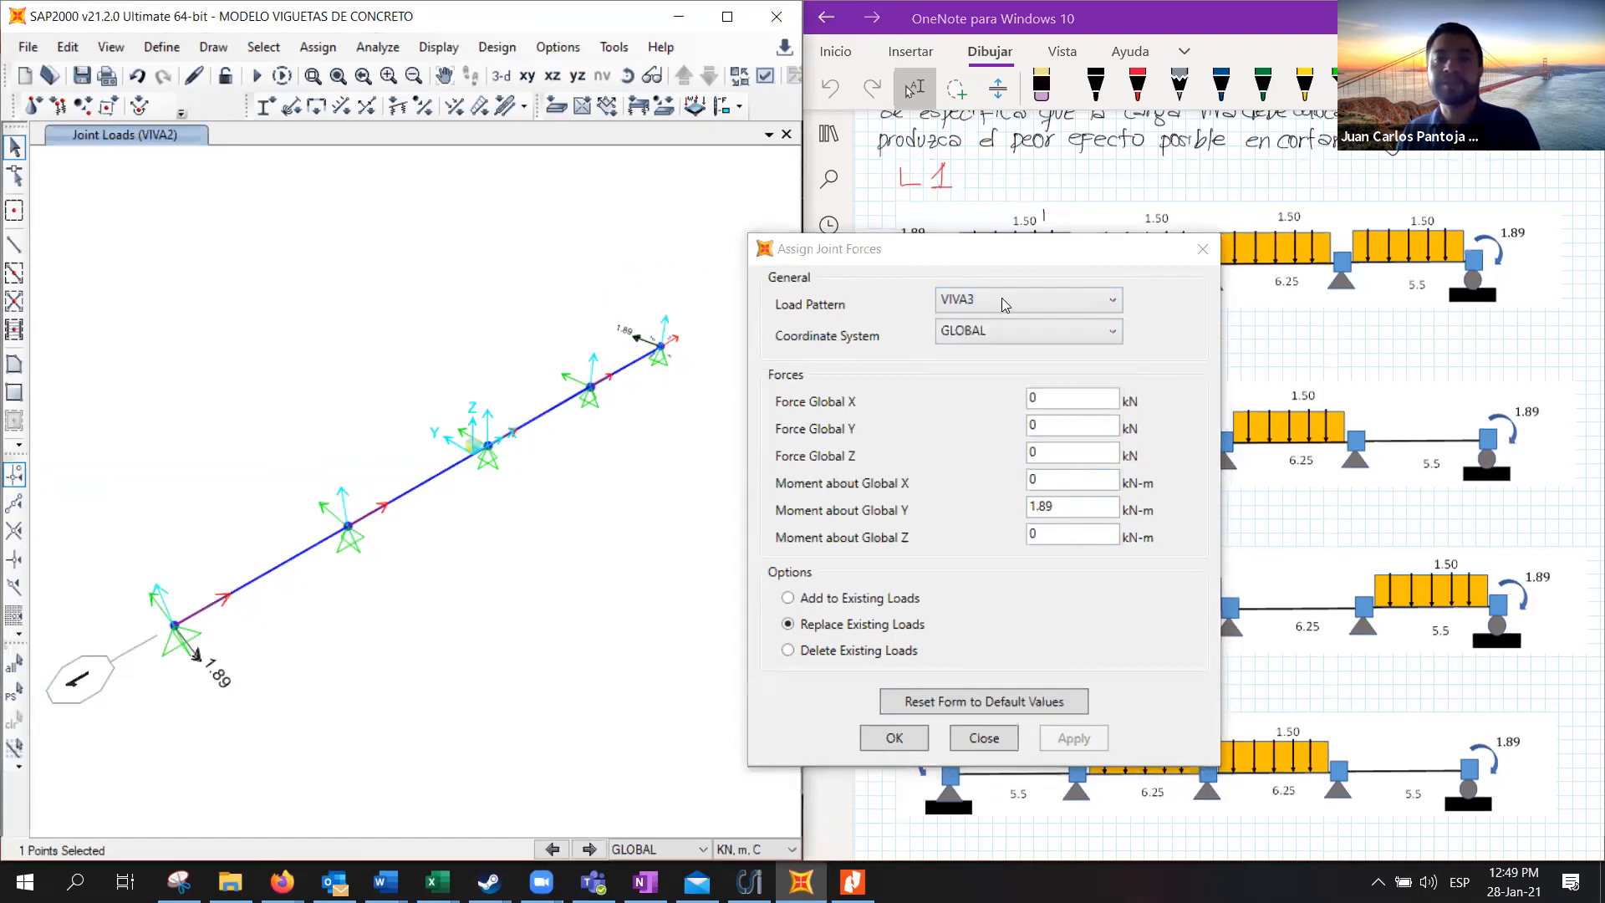
click(1092, 741)
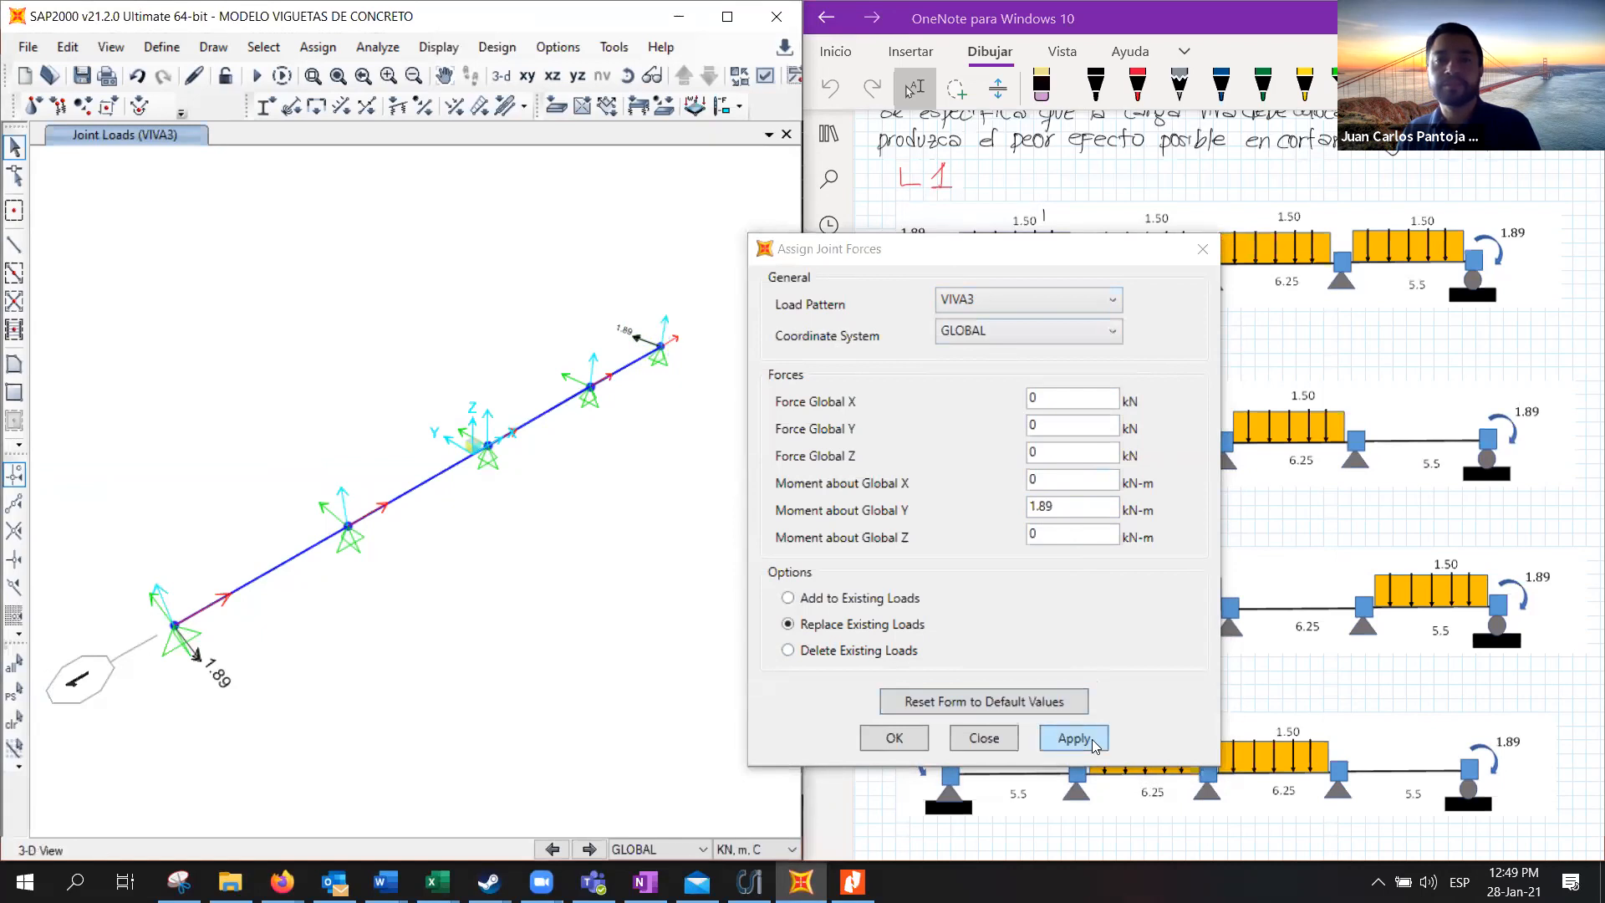
Apply the 1.89 kN-m moment about global Y to the grid E end joint under VIVA4 and finish assigning joint forces
click(966, 306)
click(962, 407)
drag(634, 287, 677, 360)
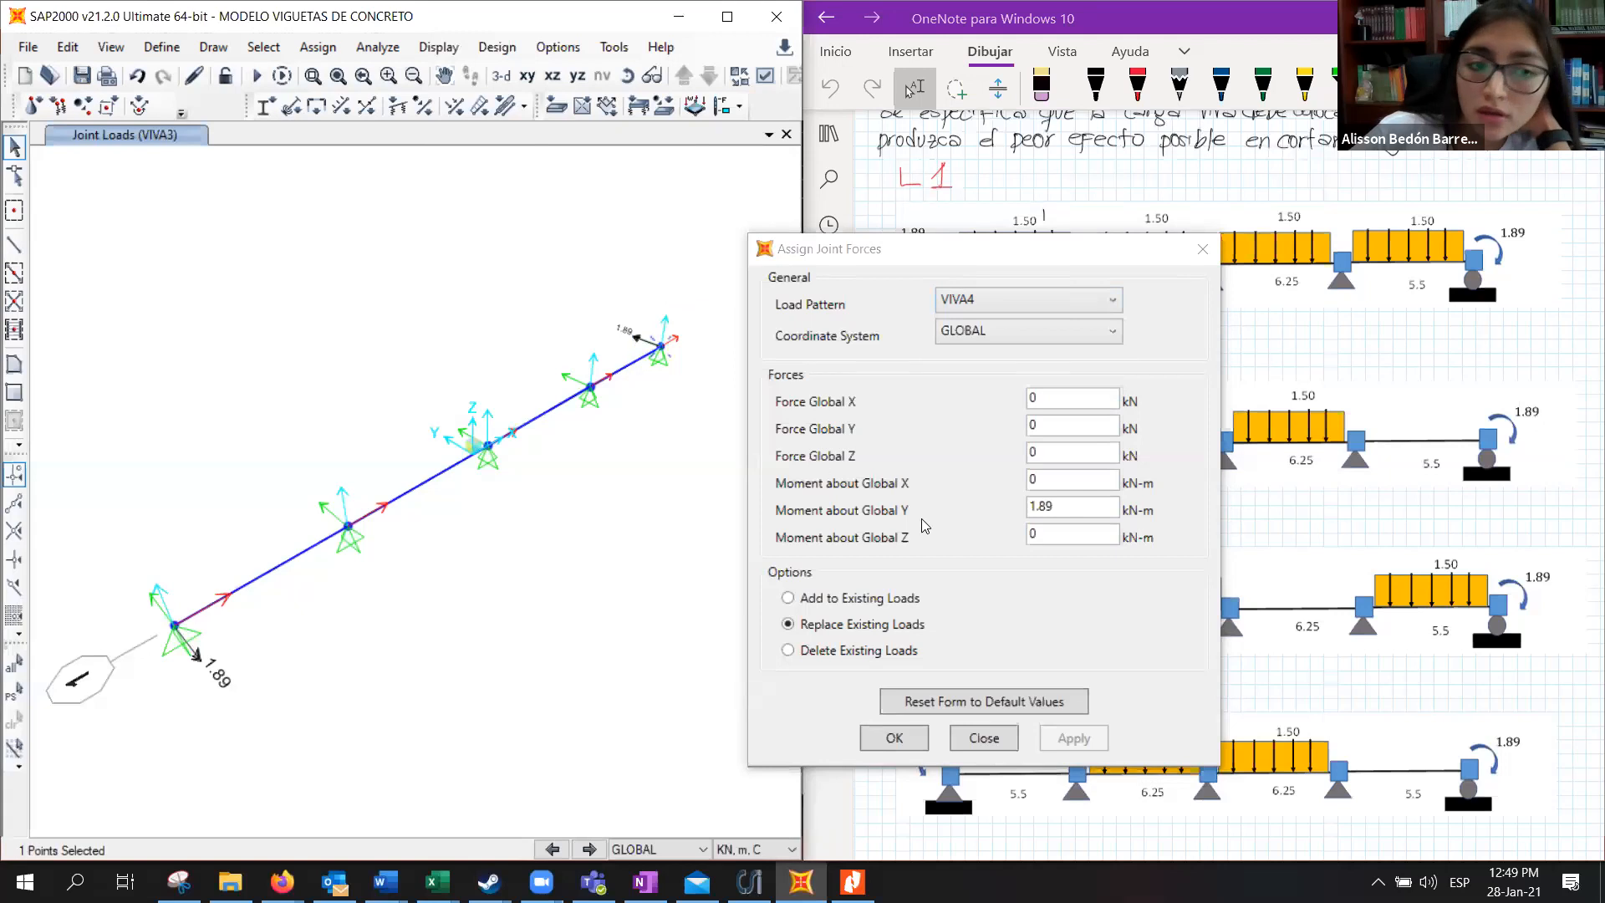
click(1041, 741)
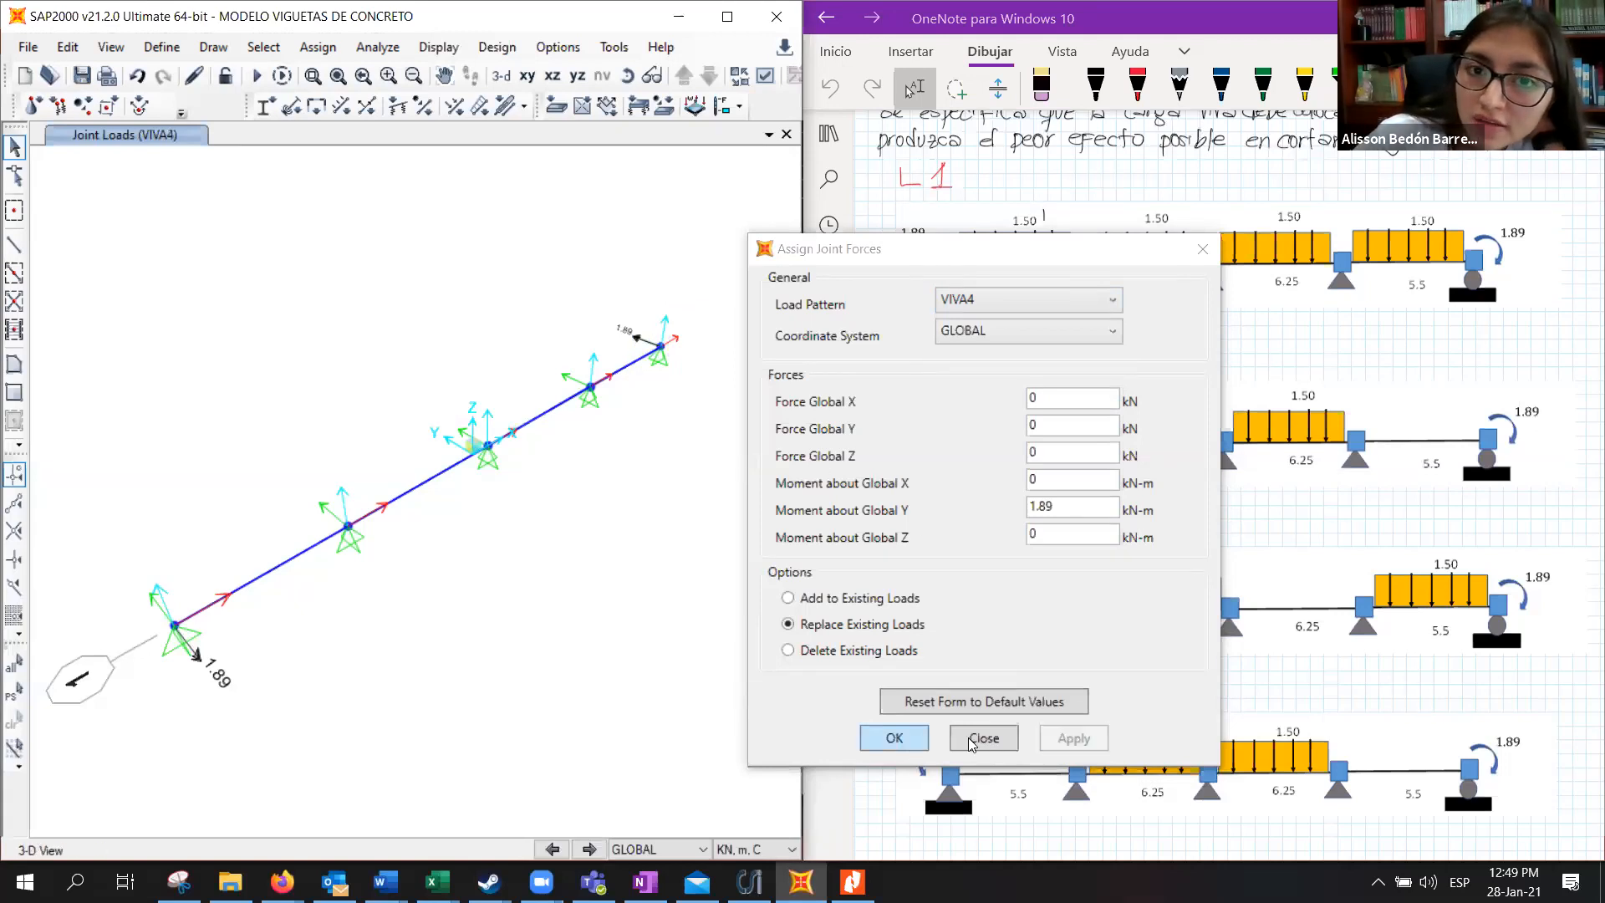
click(895, 739)
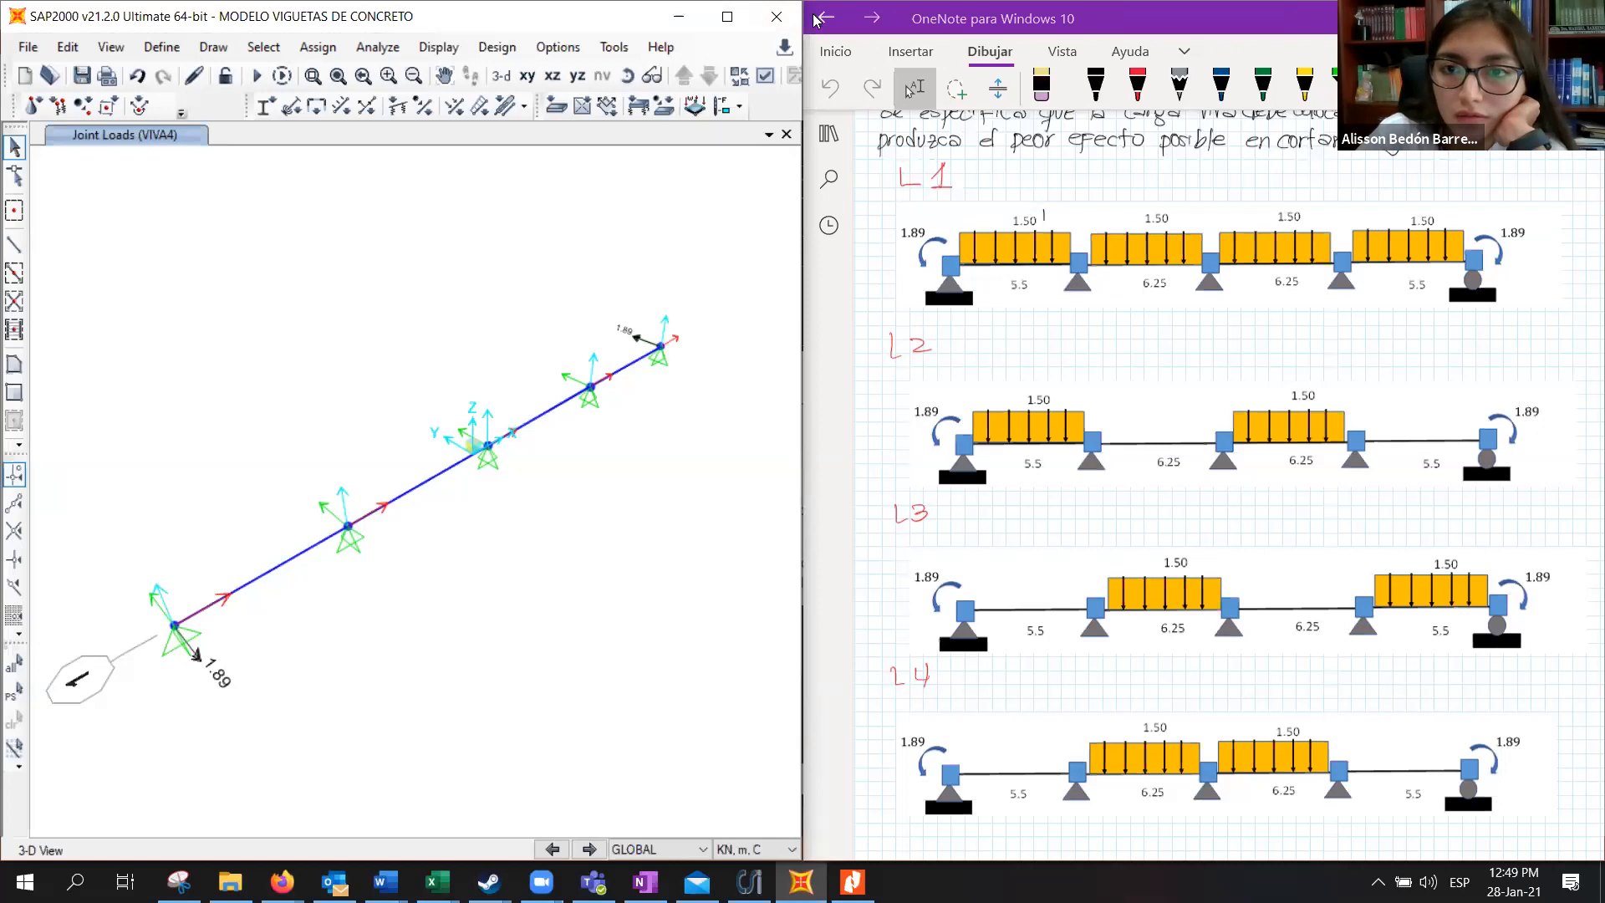
Maximize the model window and reset the model to the standard 3-D view
click(726, 17)
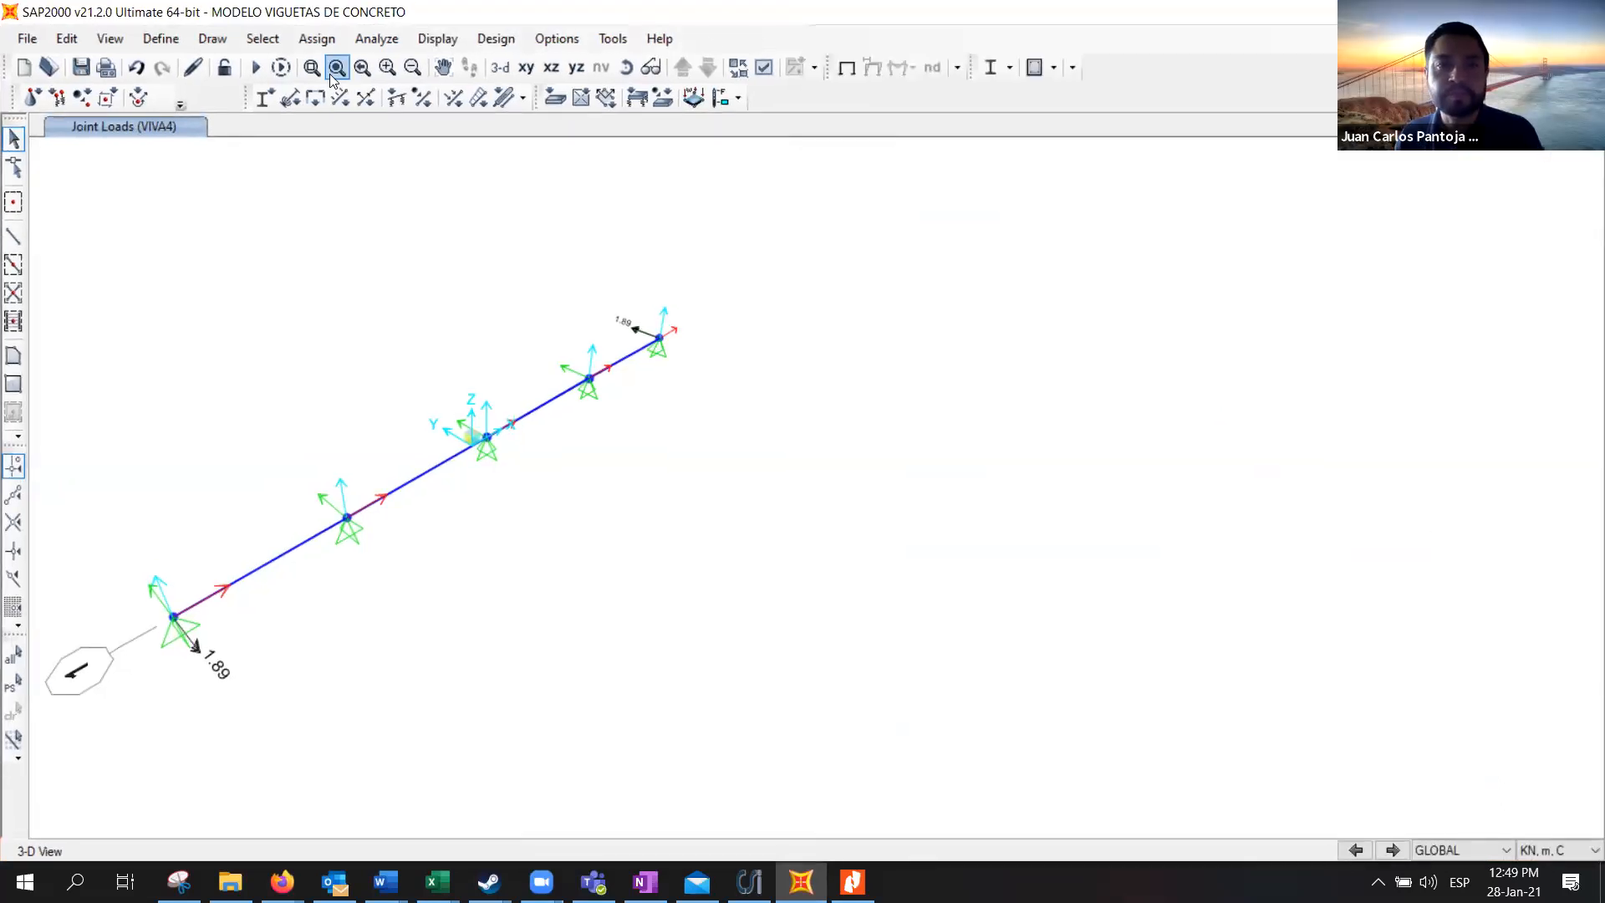
click(500, 67)
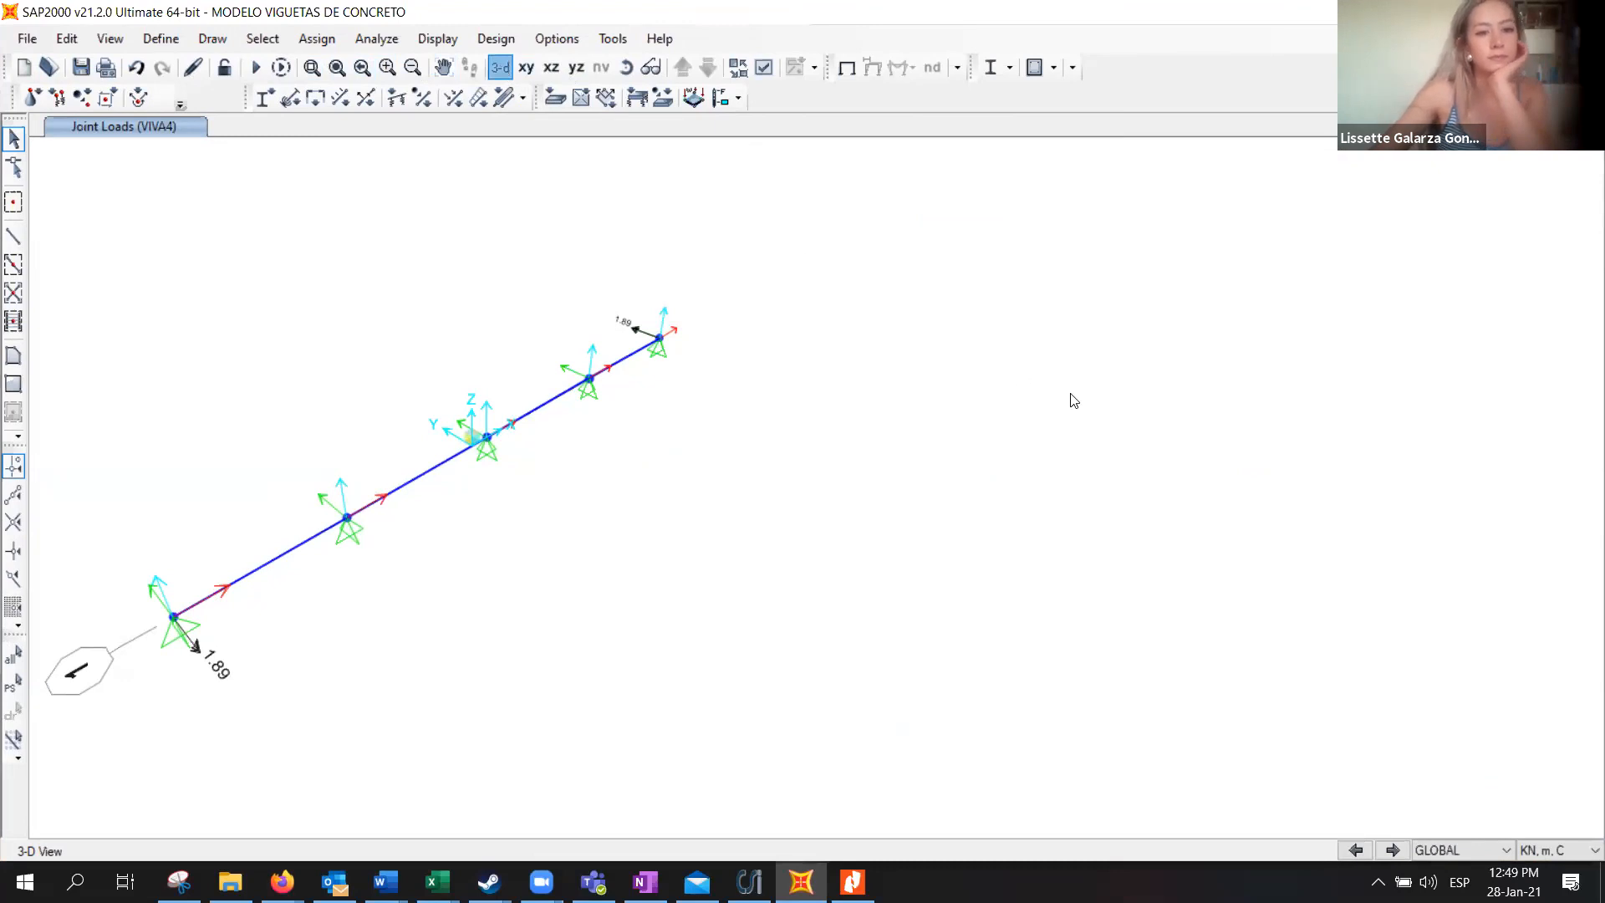
click(447, 39)
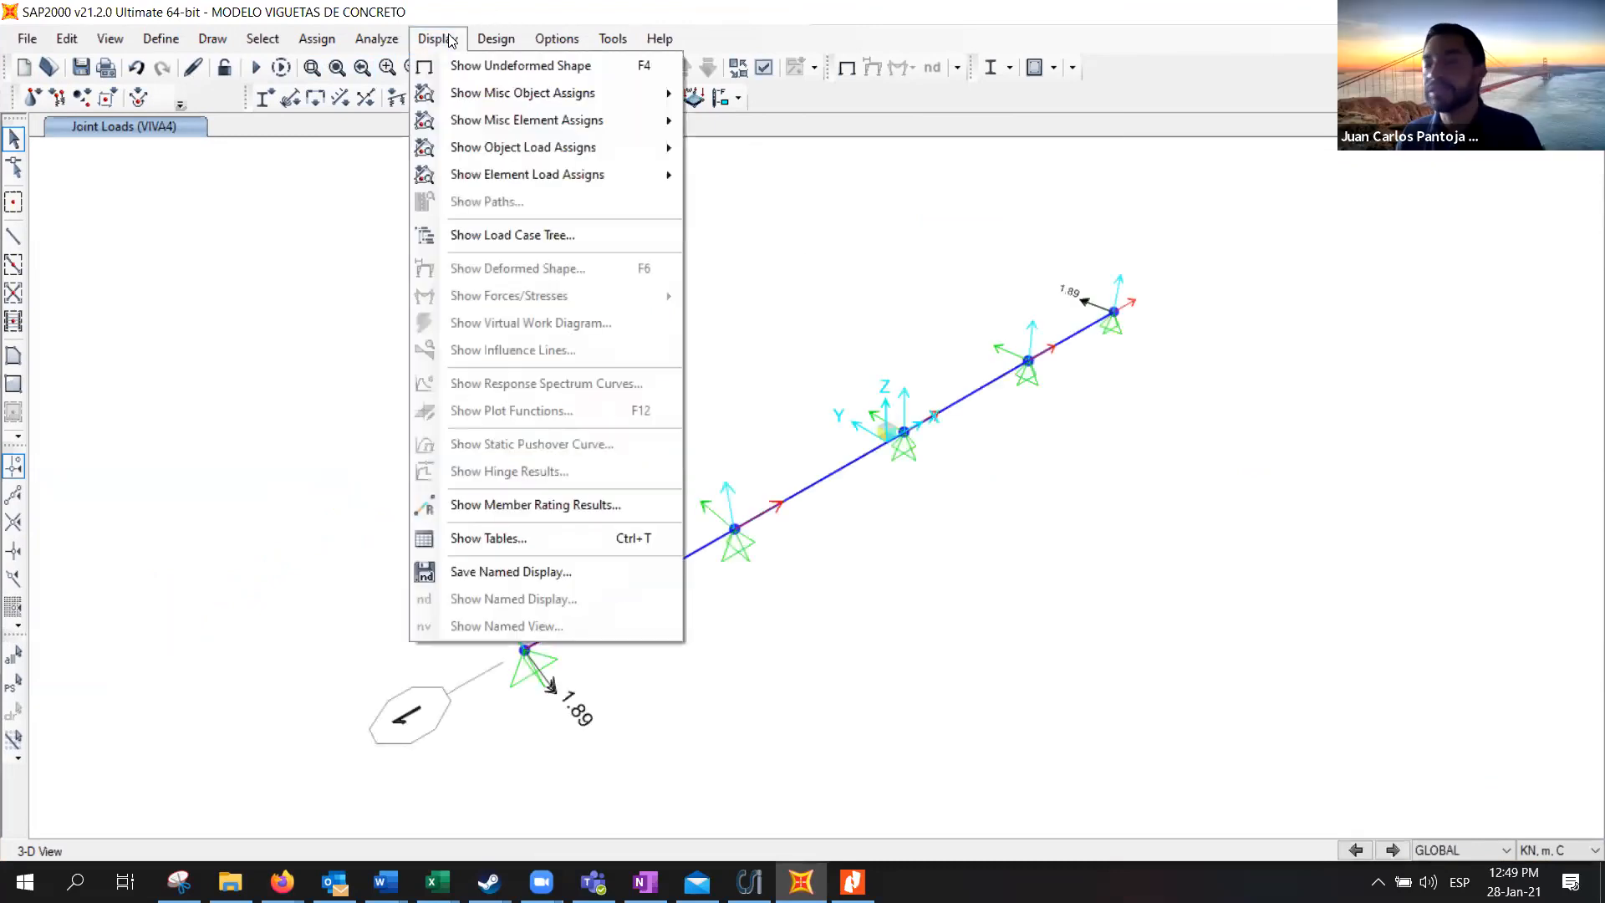
click(449, 40)
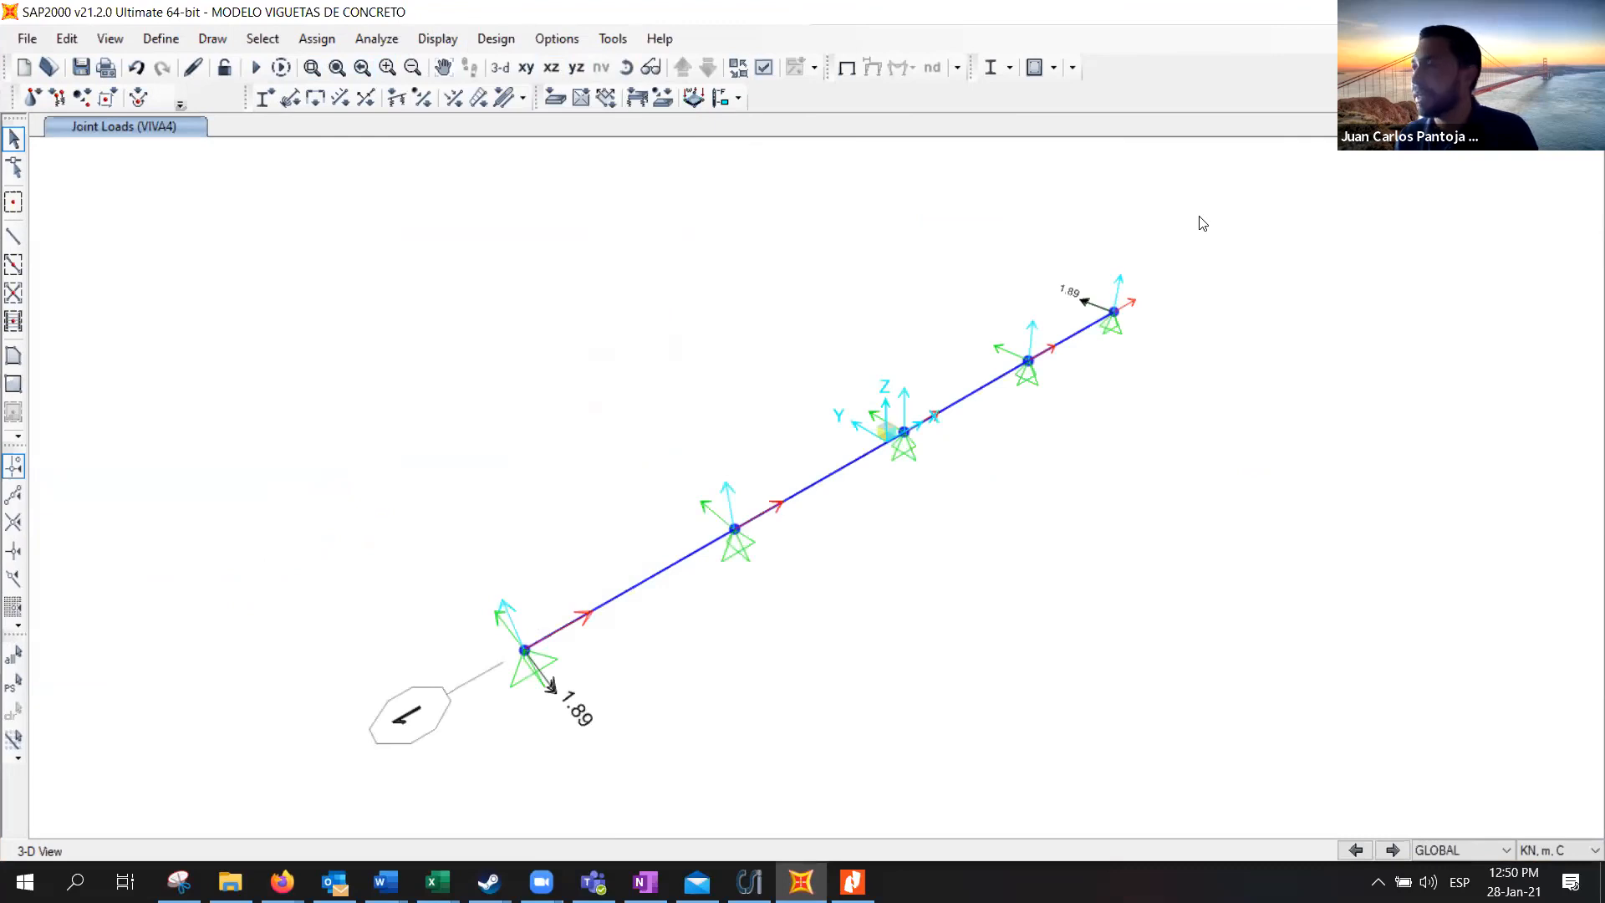
click(438, 39)
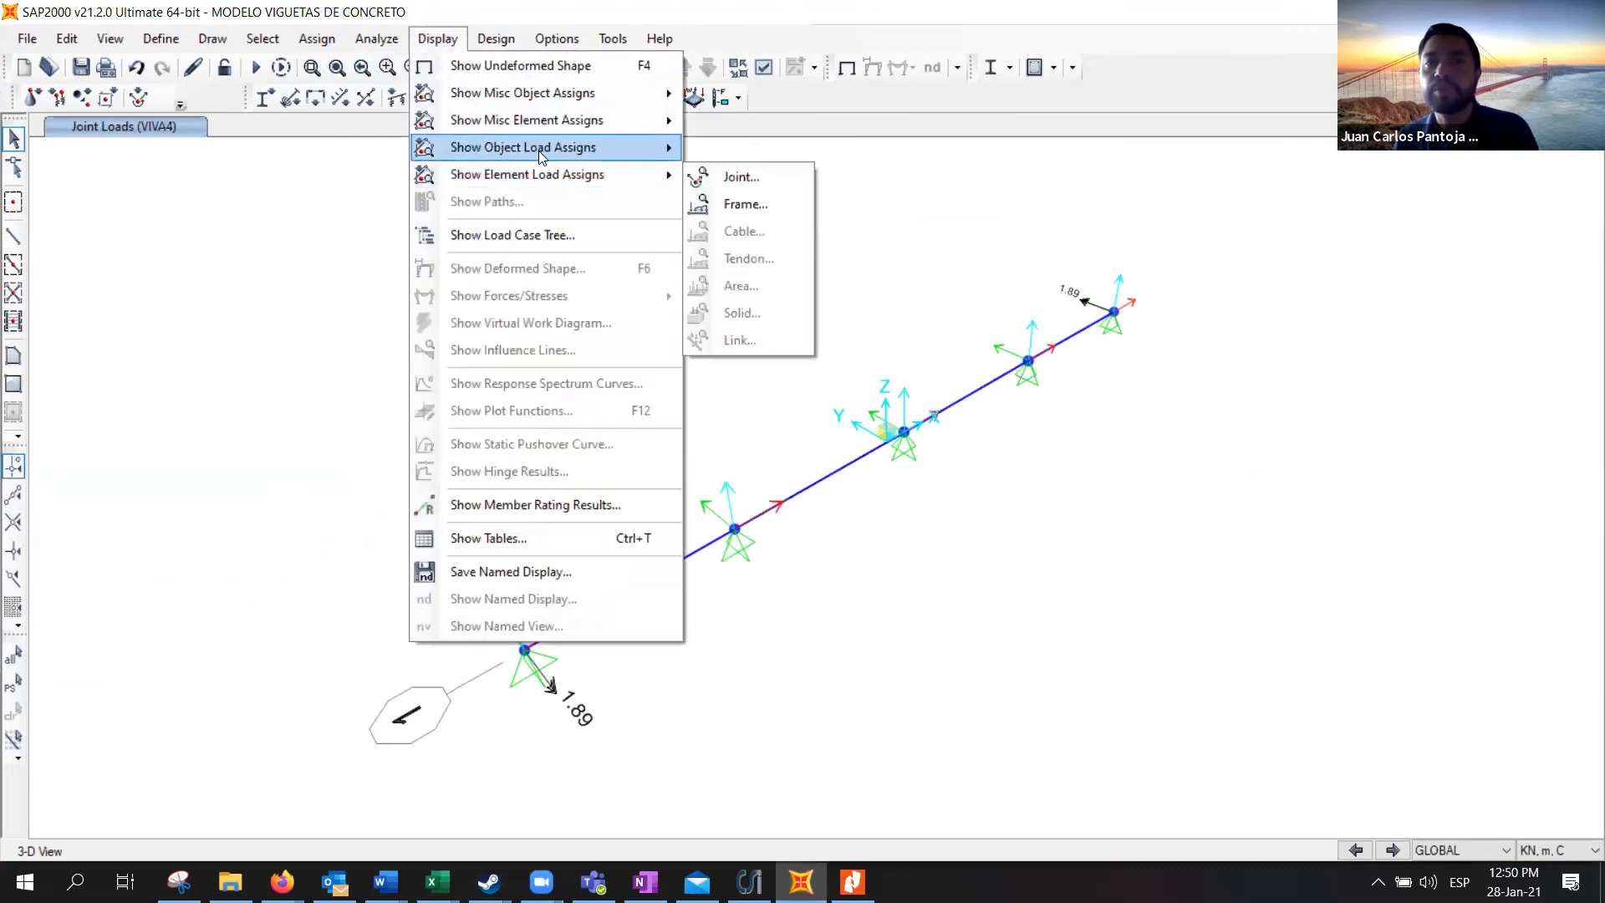
mouse_move(539, 150)
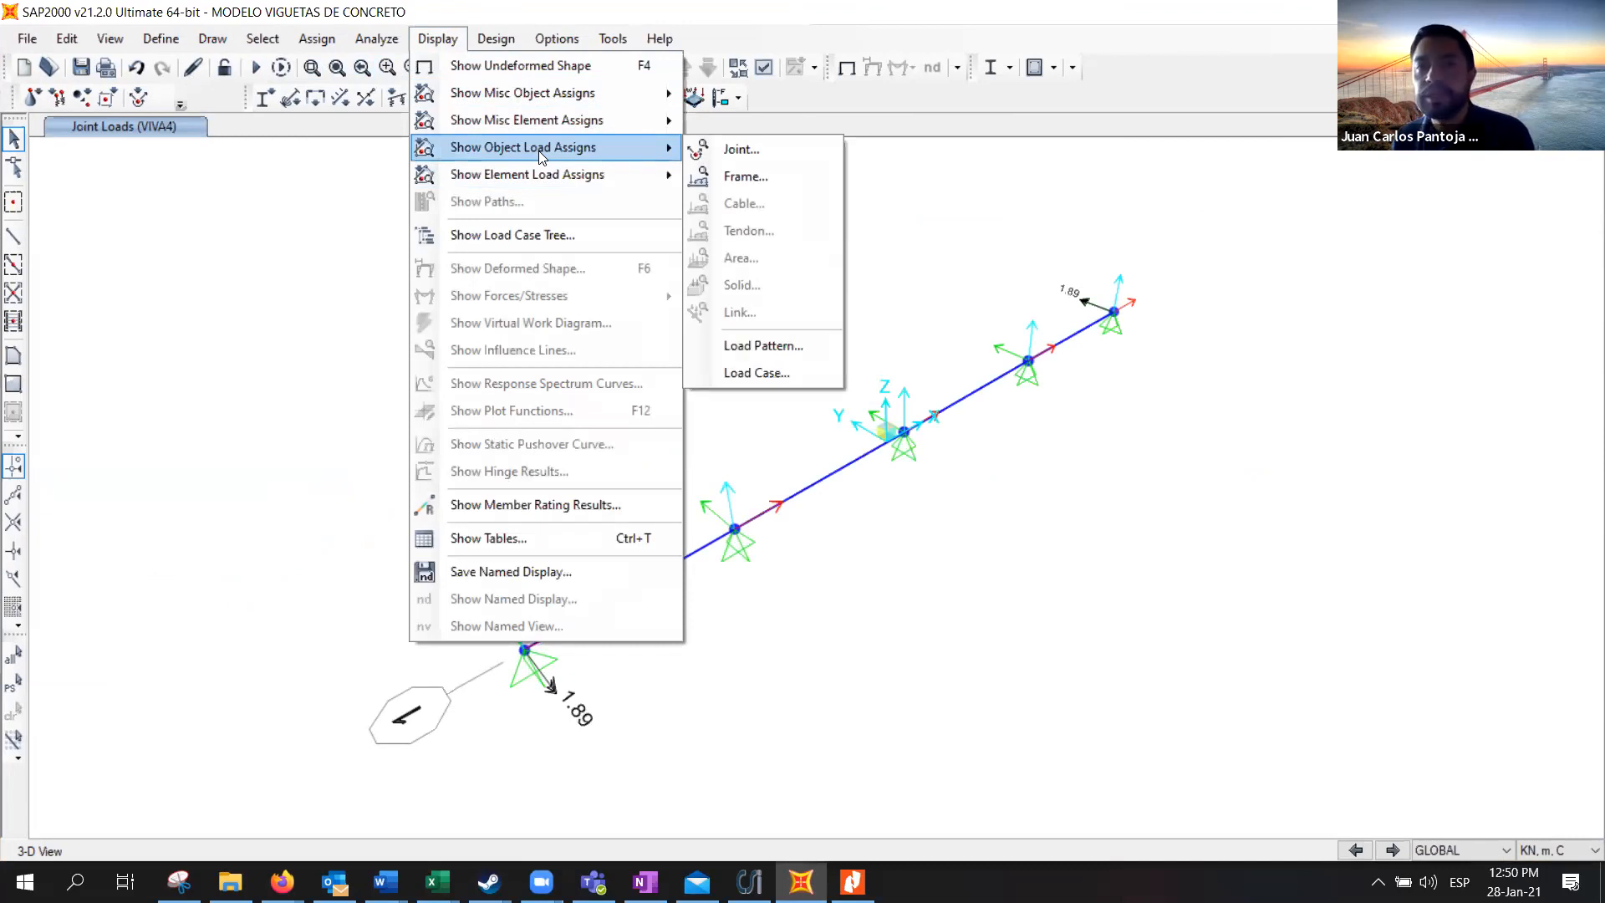
click(757, 176)
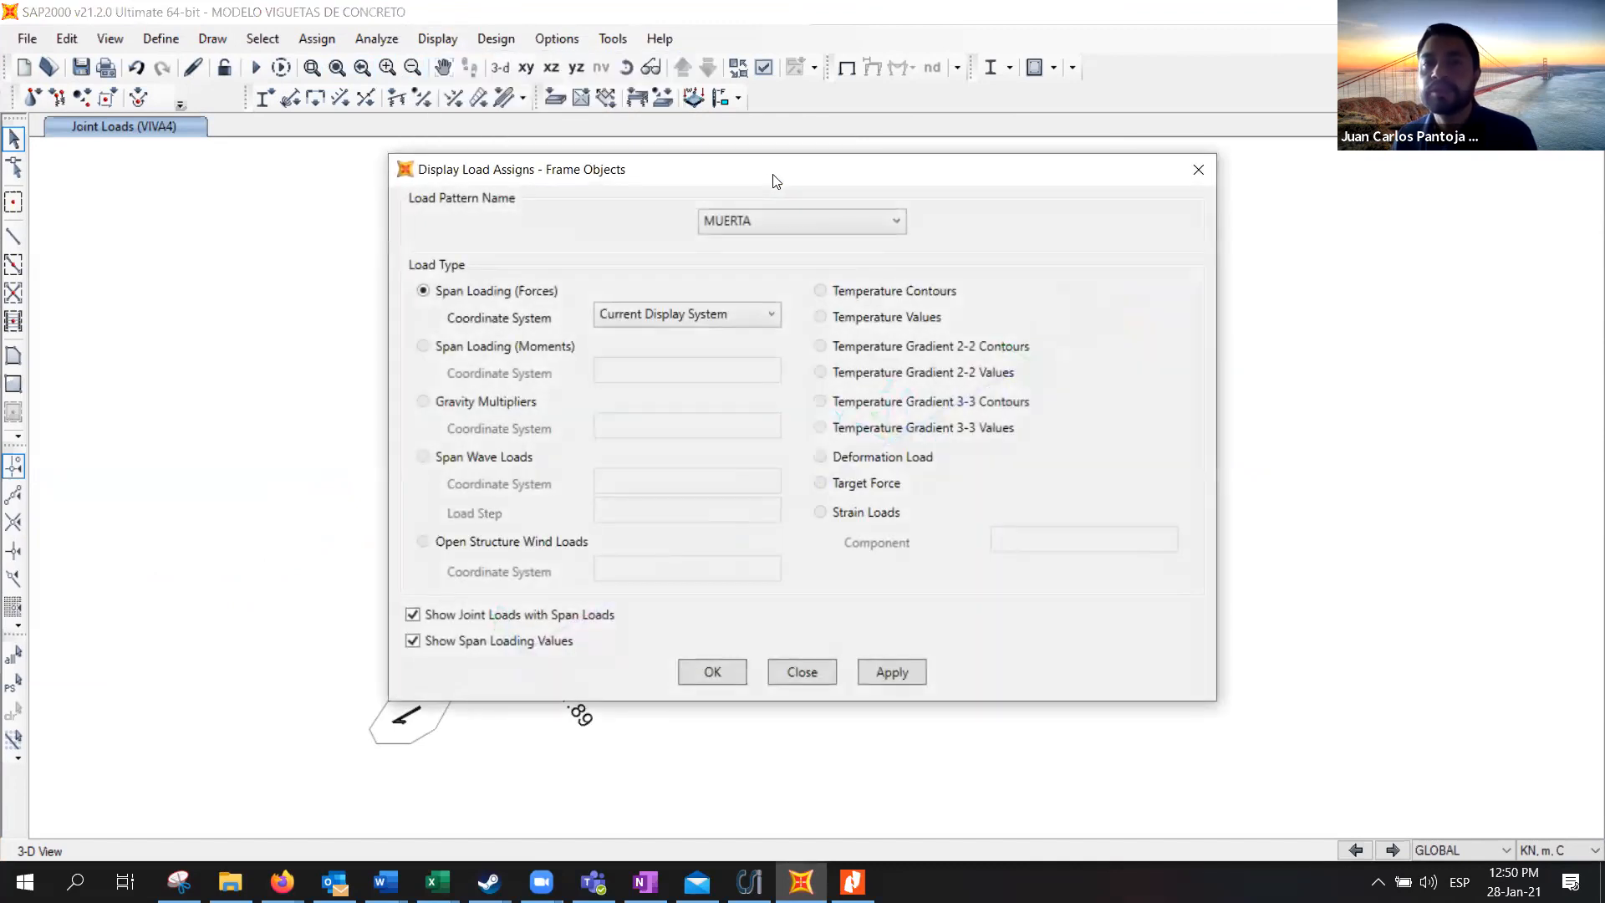
drag(776, 181, 1097, 171)
click(1198, 216)
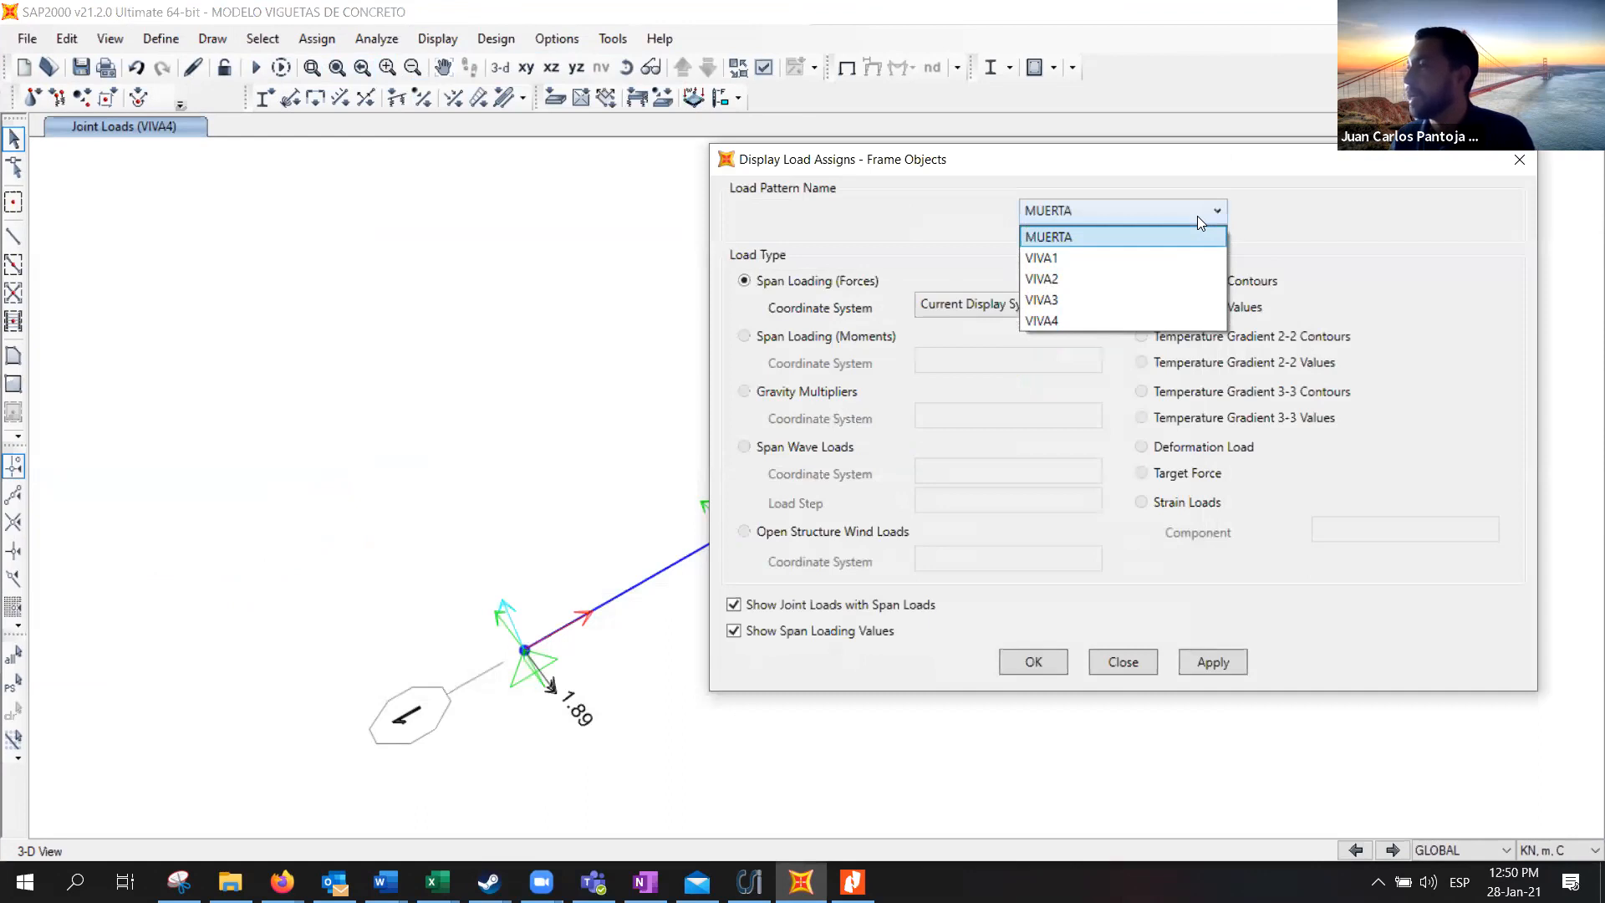
click(1044, 244)
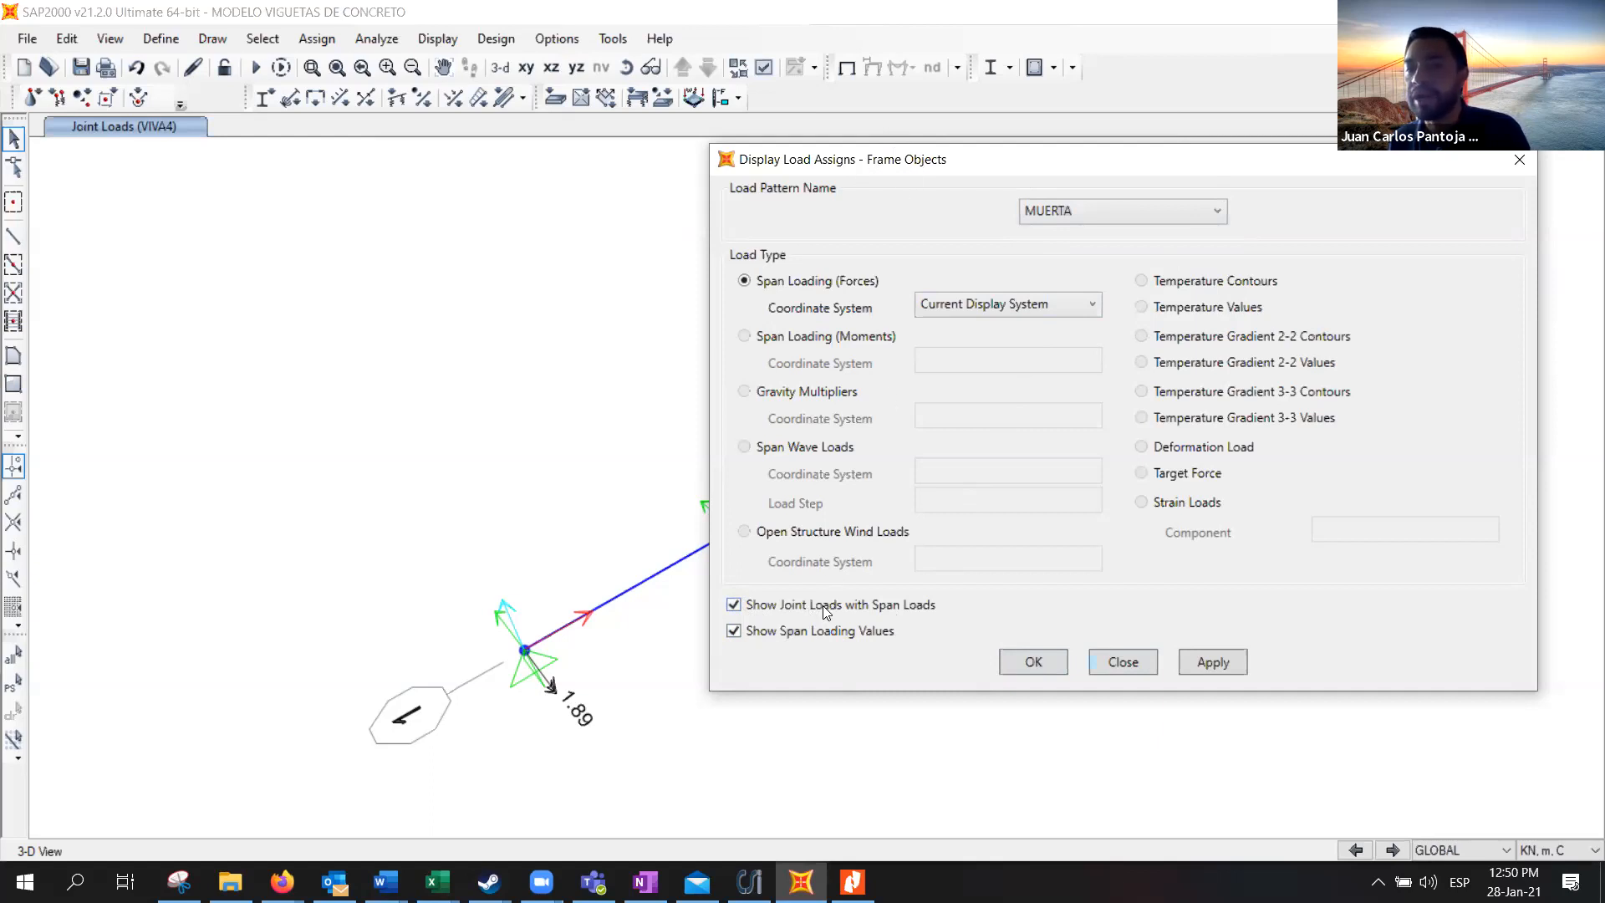
click(1517, 167)
Display the frame span forces of load pattern MUERTA together with the joint loads and the span loading values
click(431, 44)
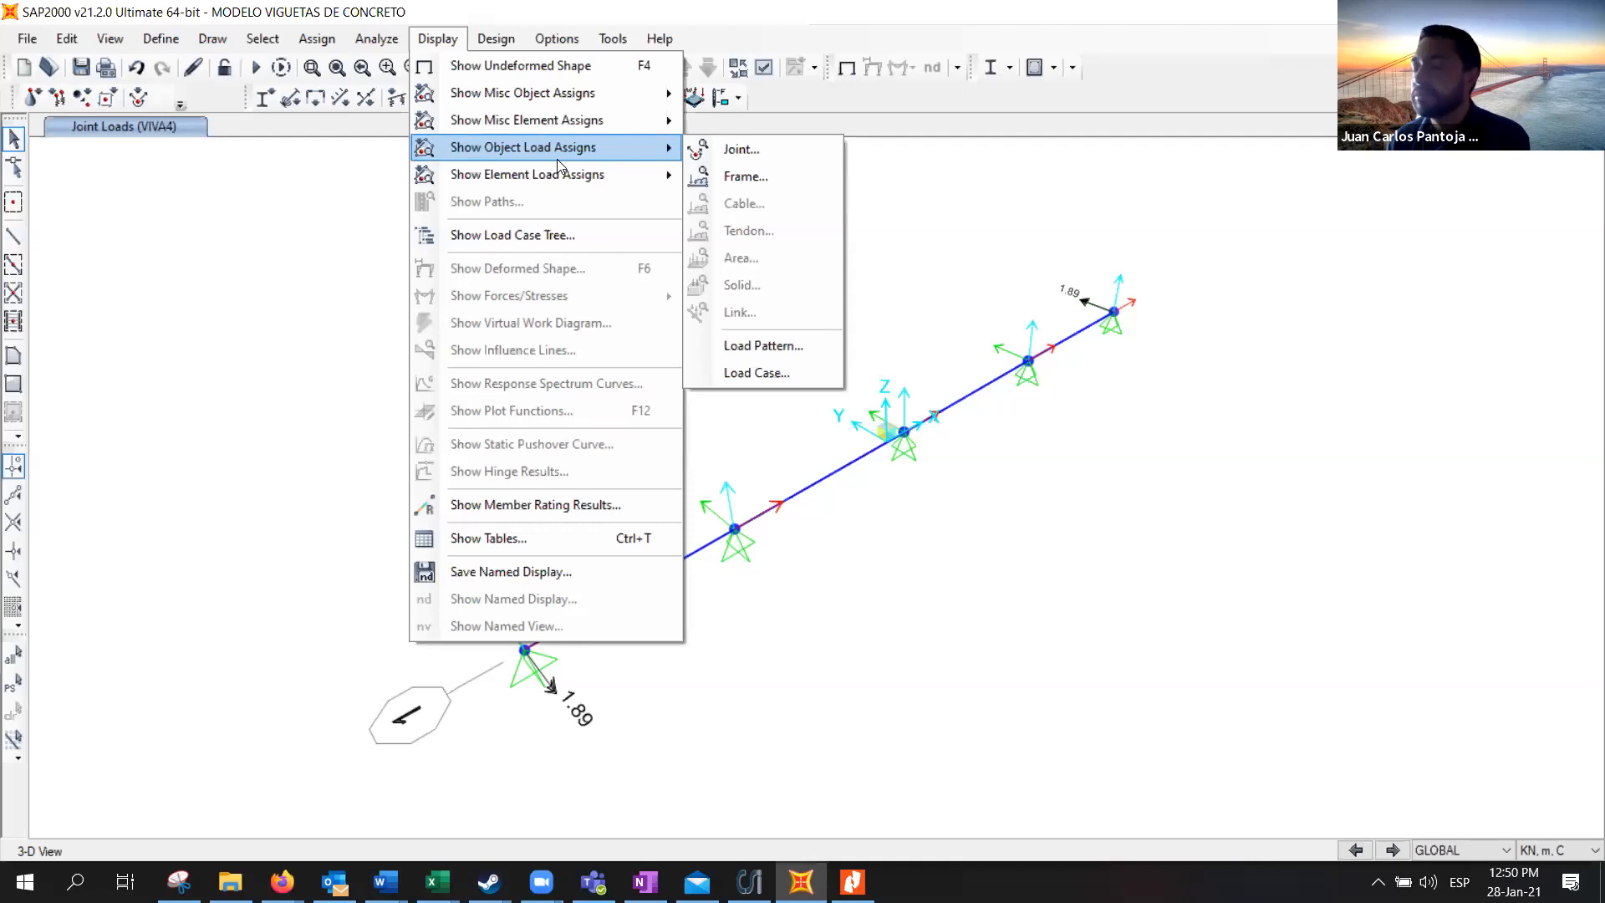
click(732, 186)
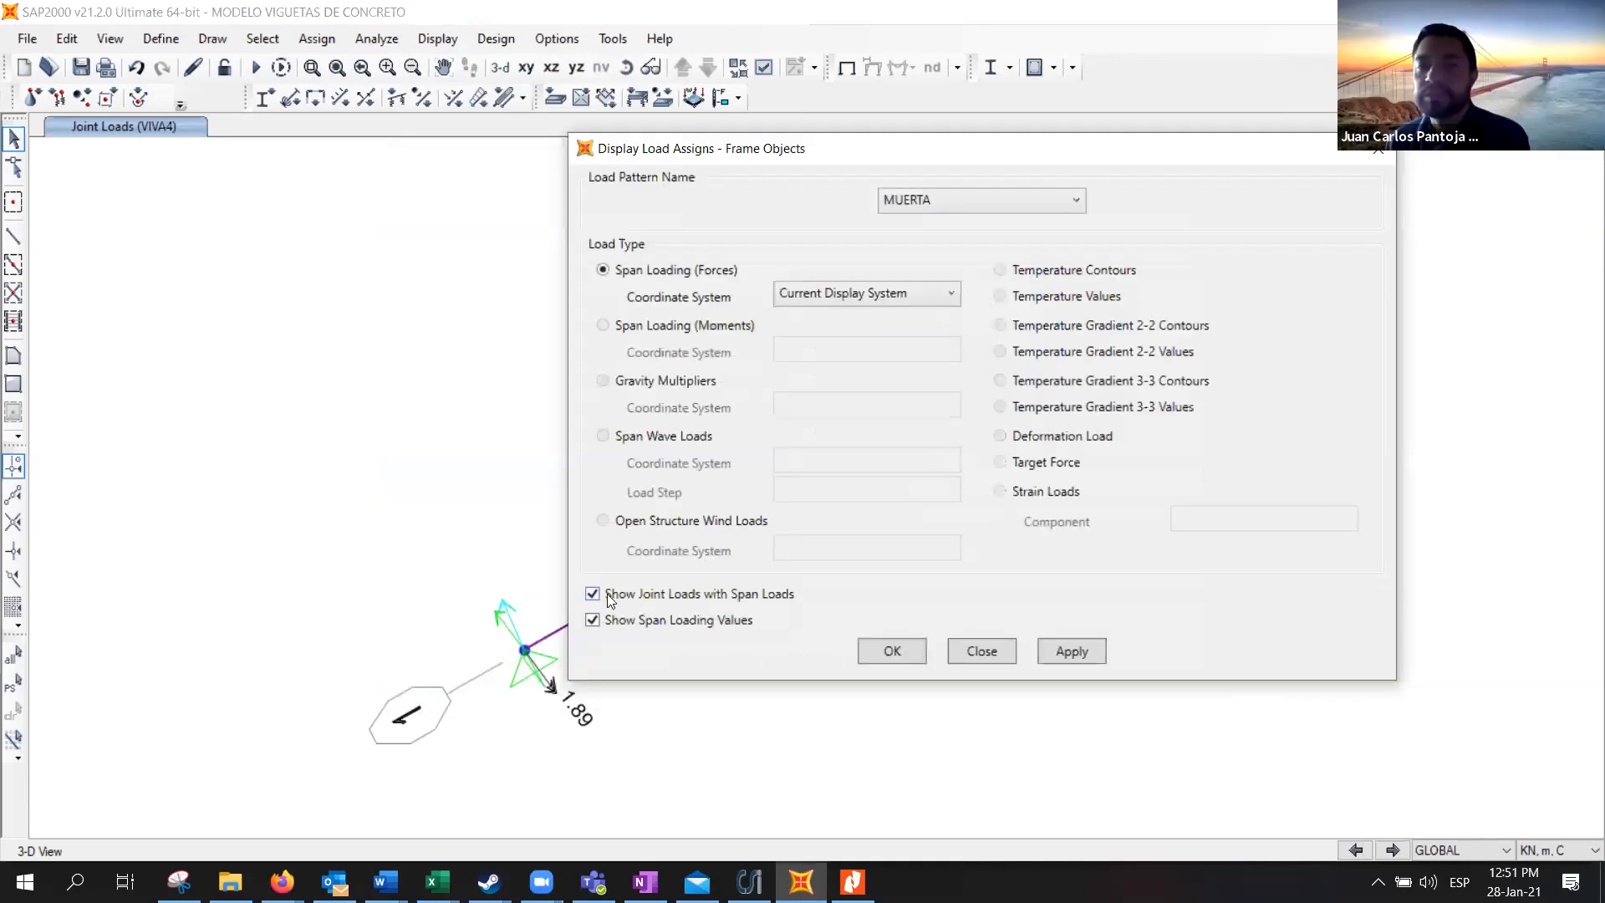
click(1072, 651)
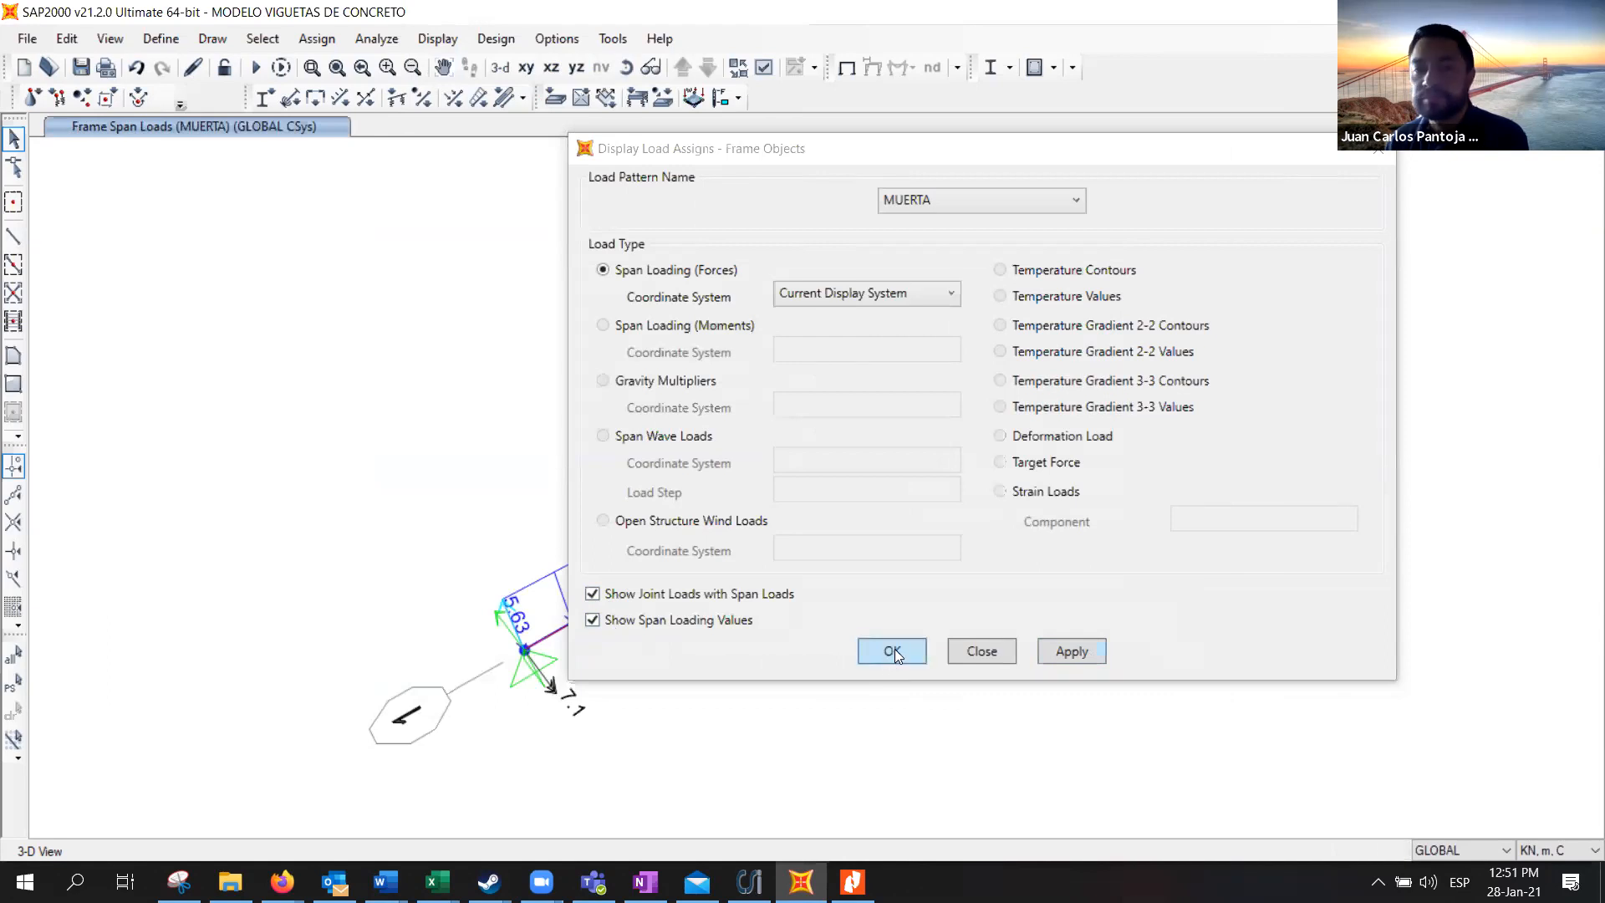
click(893, 651)
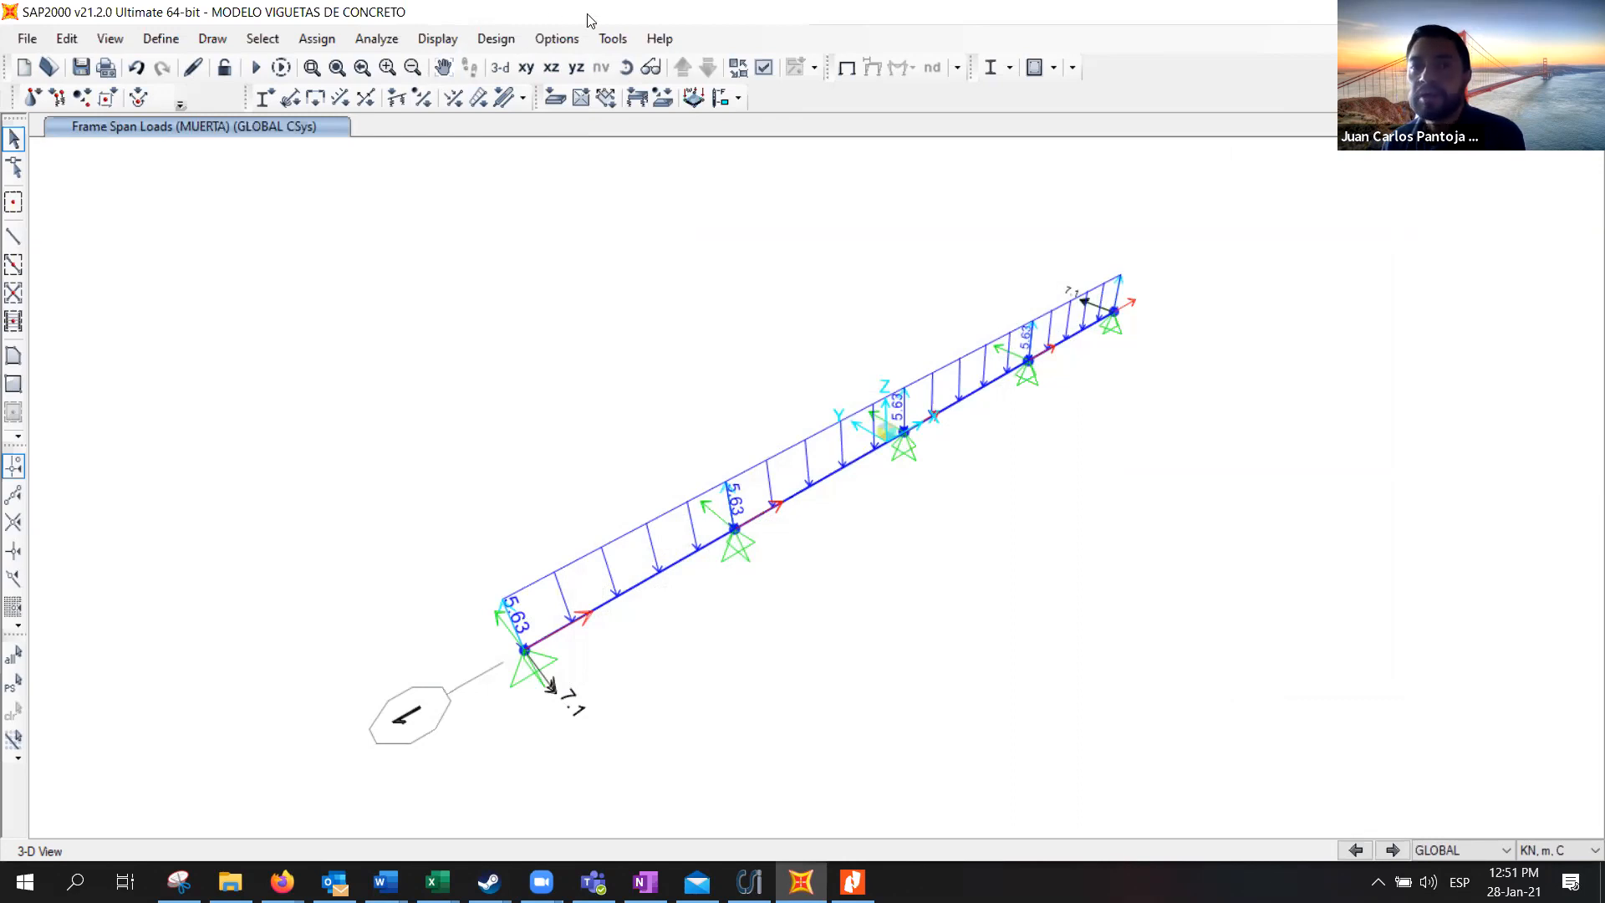
click(433, 39)
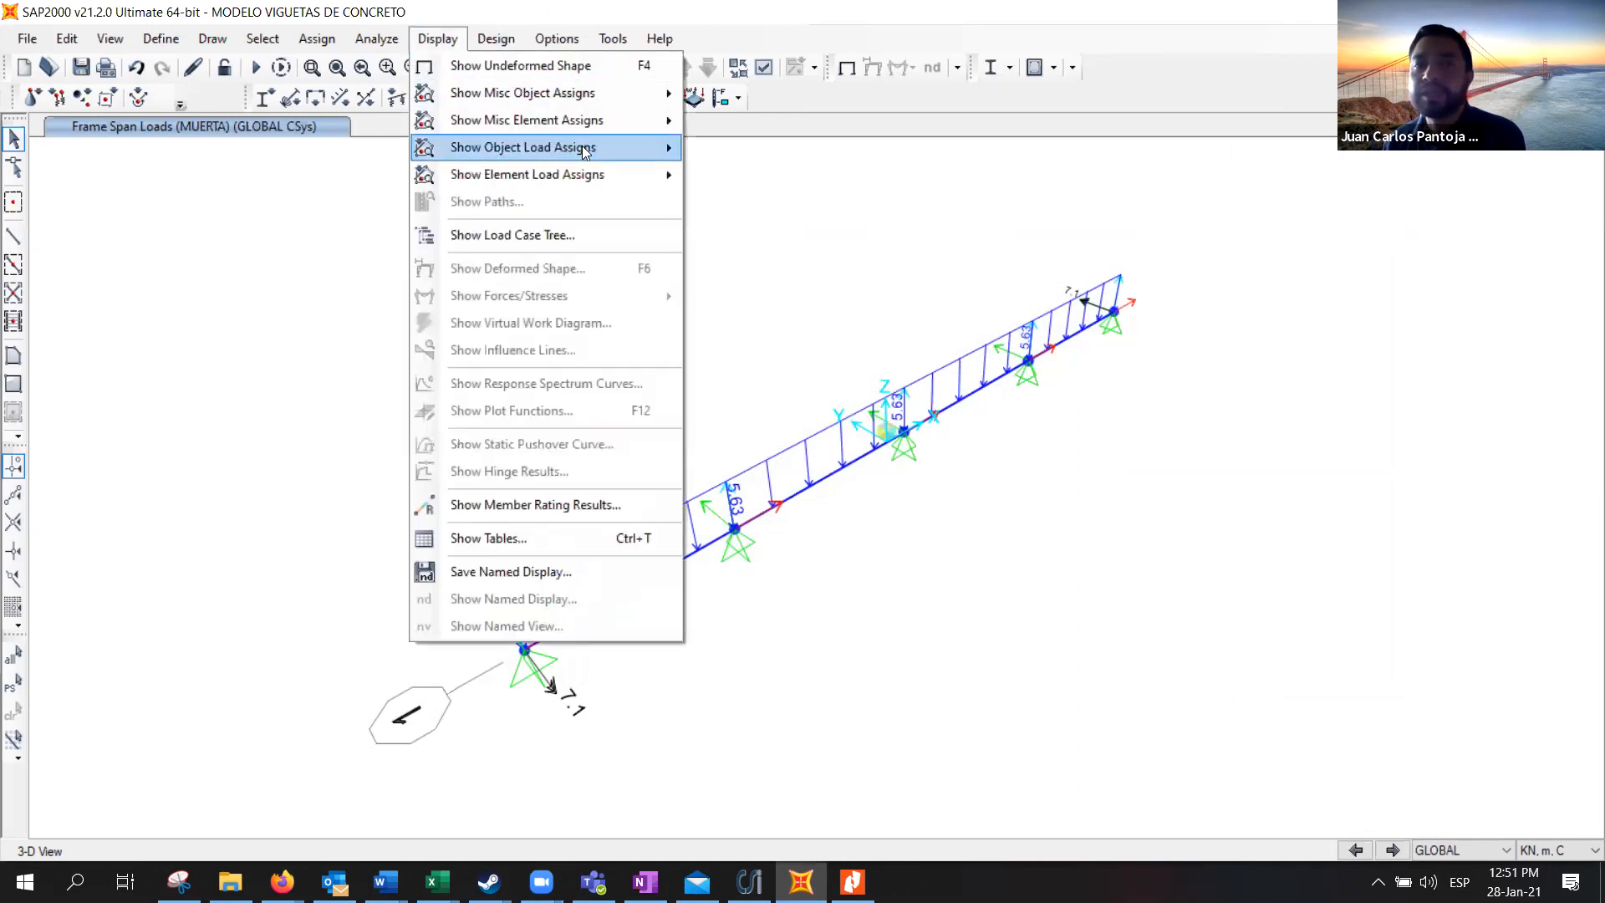
mouse_move(652, 148)
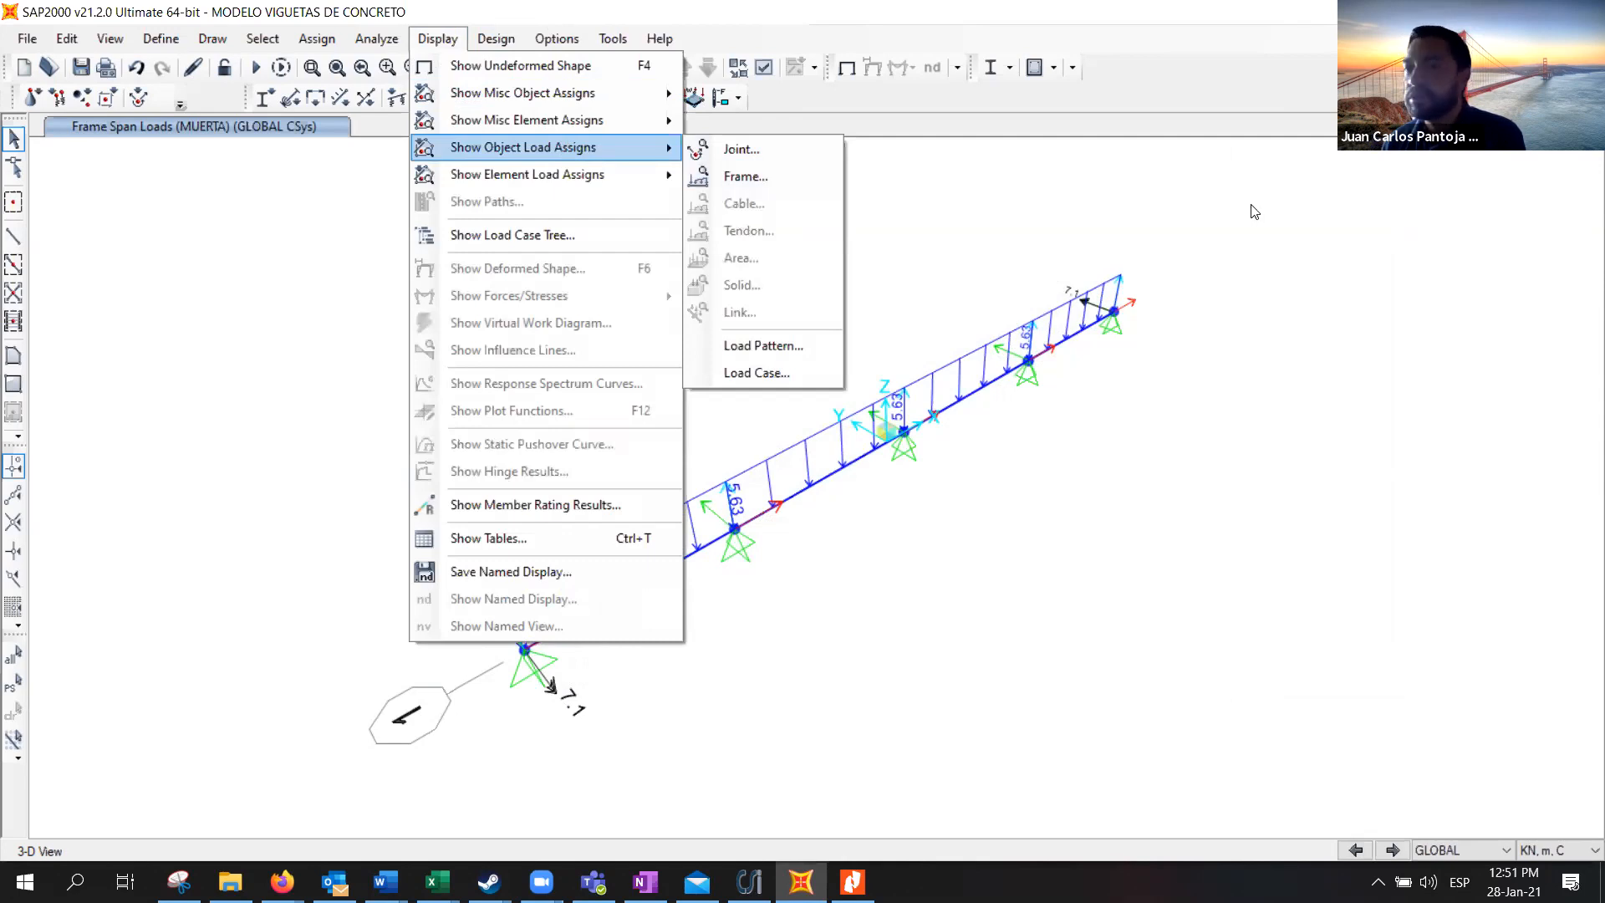
click(1286, 223)
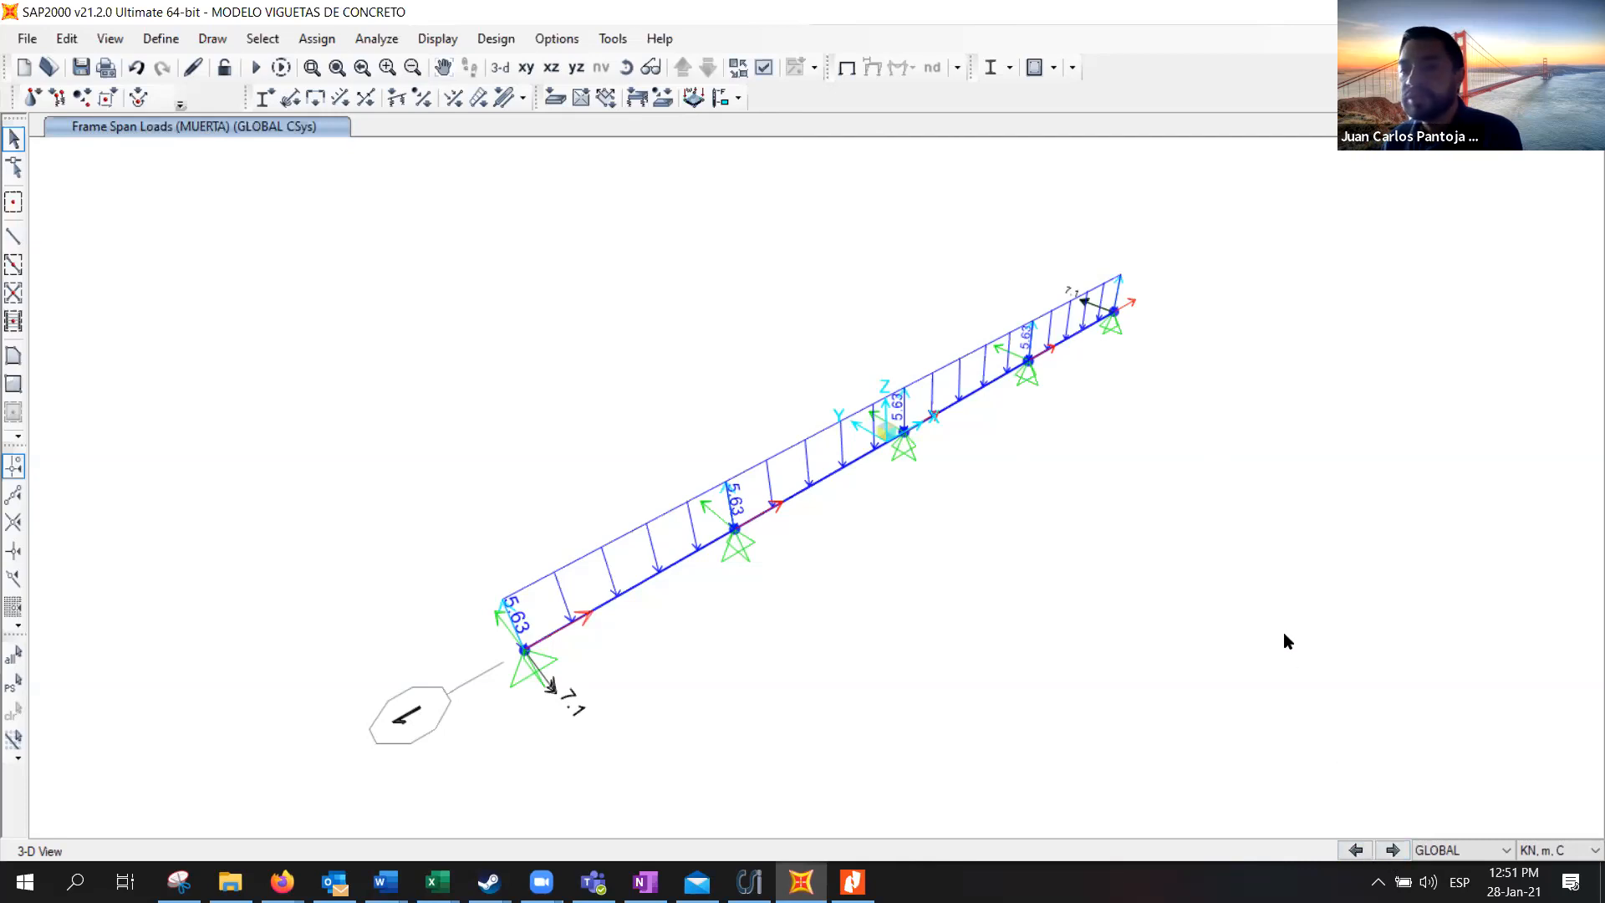
Step the span load display through patterns VIVA1 to VIVA4 and check each pattern's loaded spans and end moments
click(1395, 849)
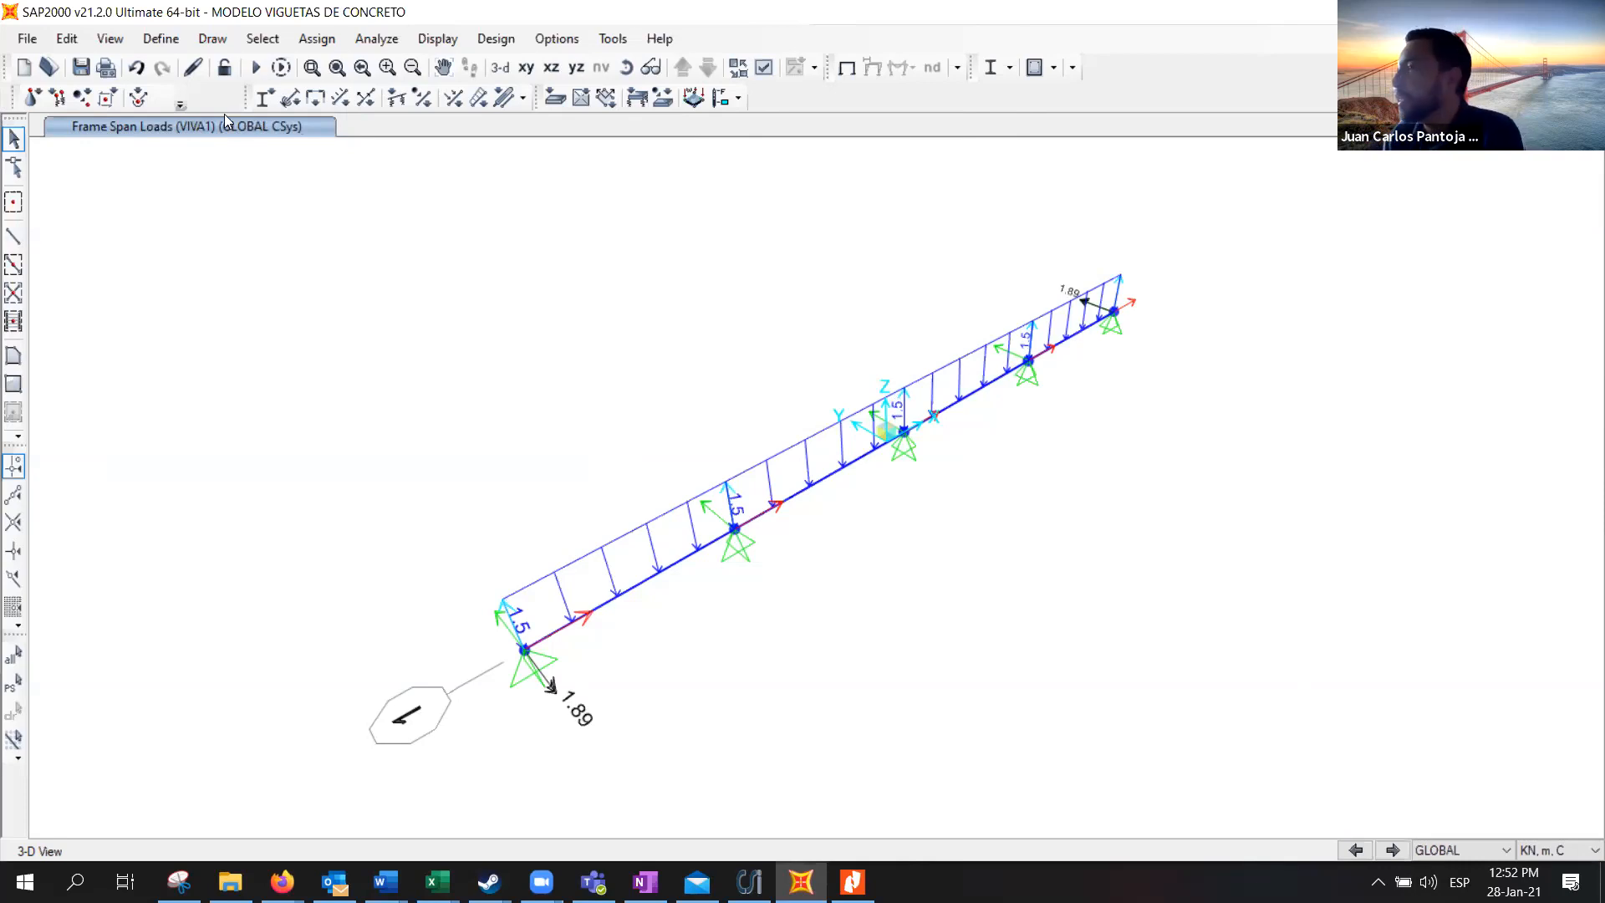
click(1357, 850)
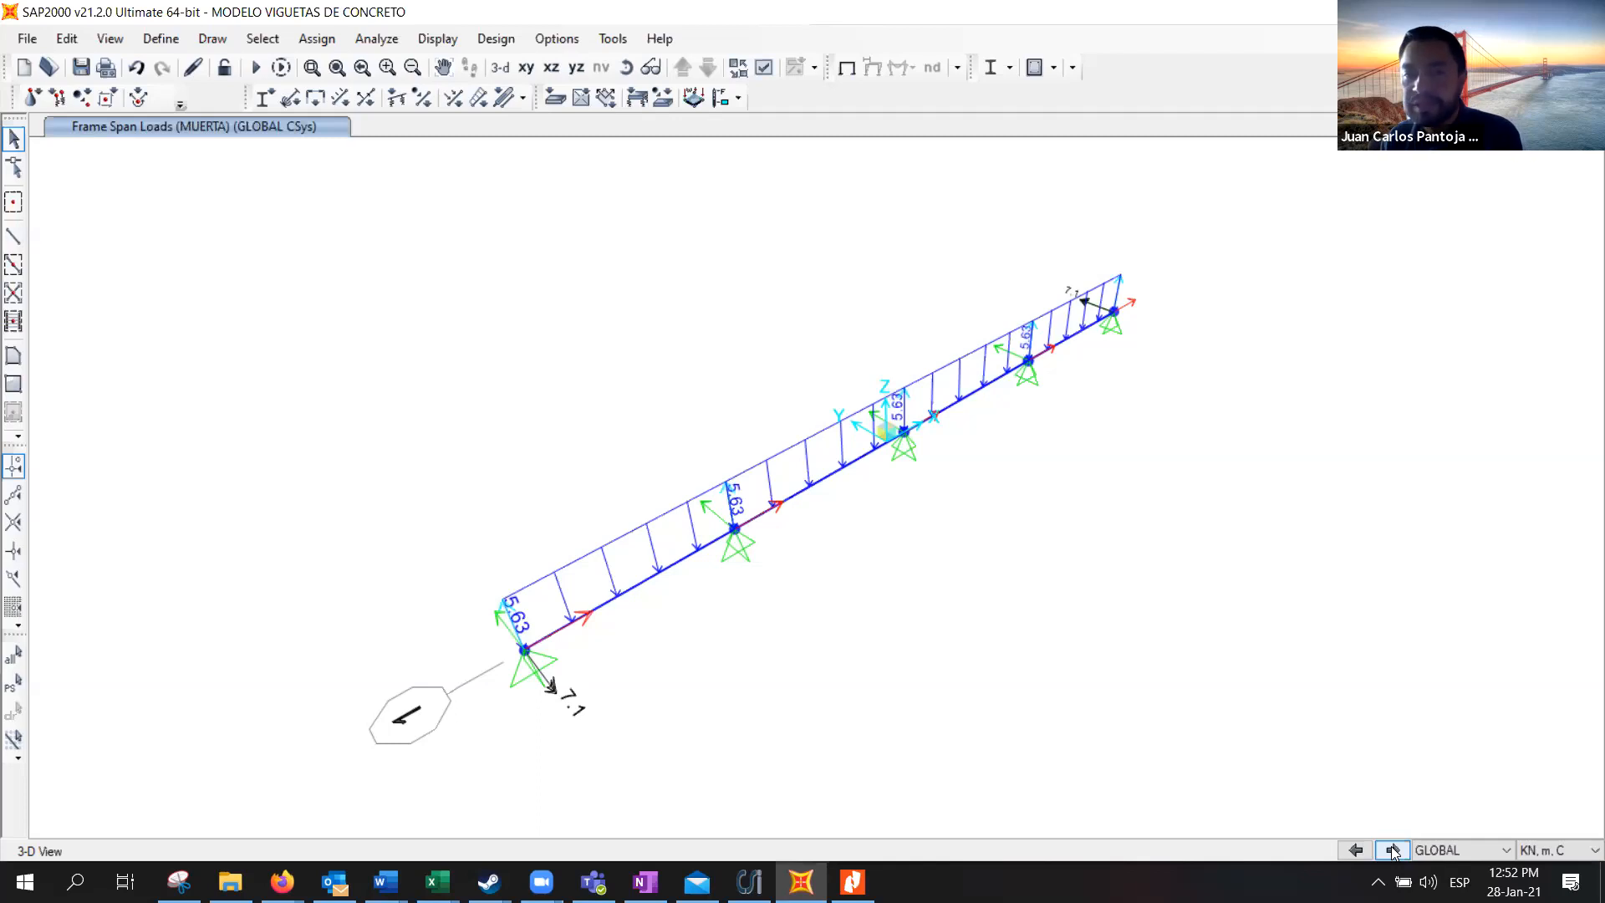
click(1393, 850)
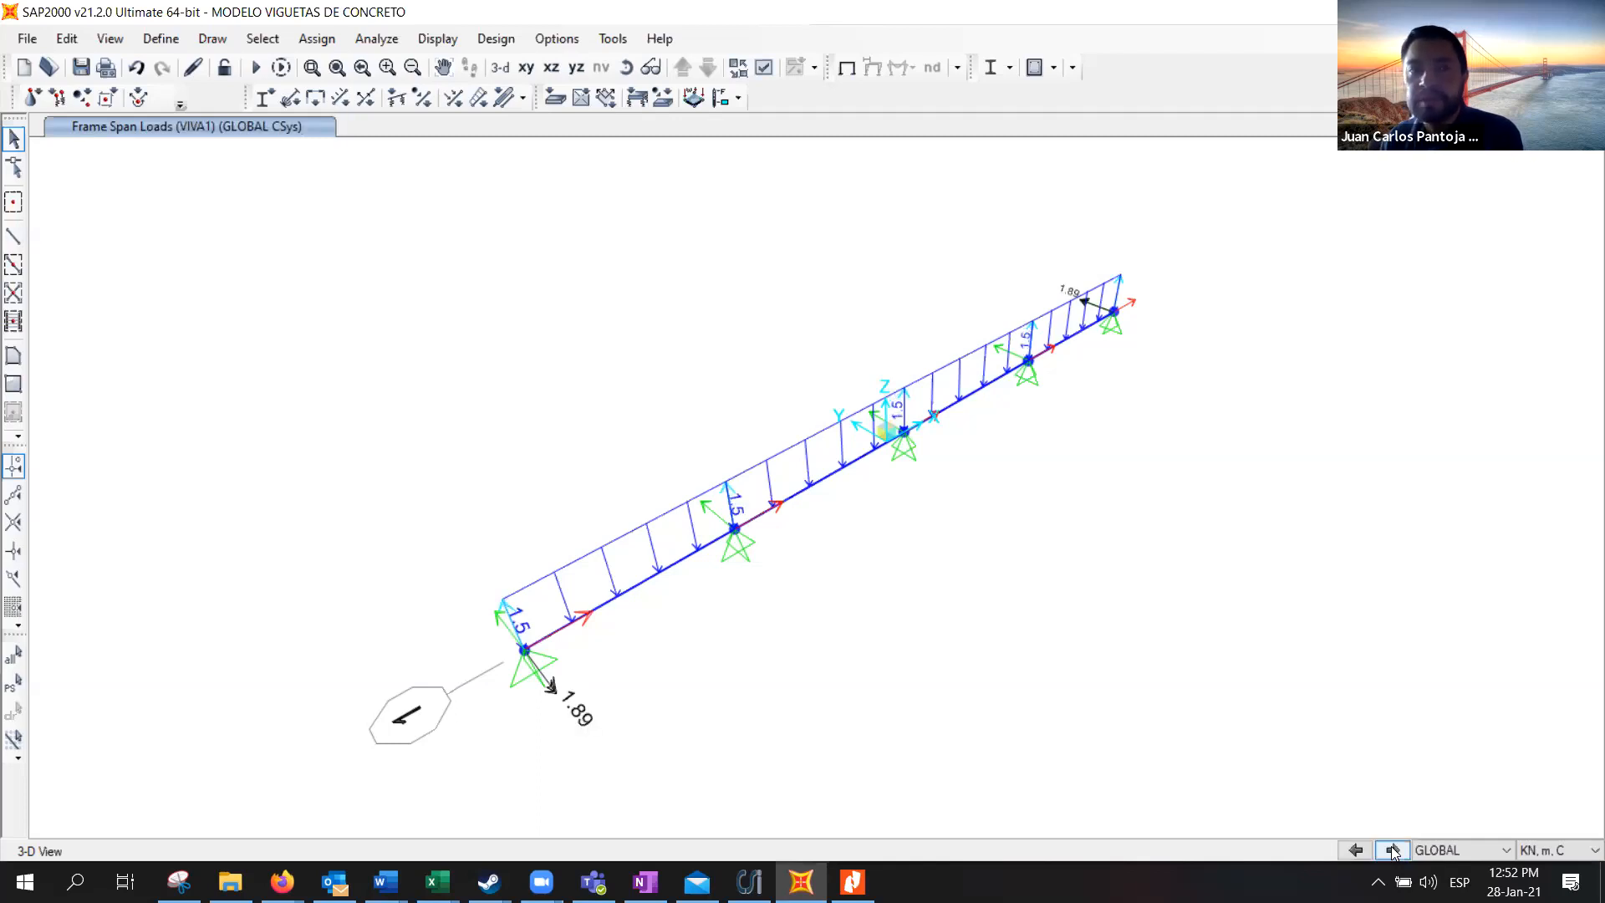
click(1393, 850)
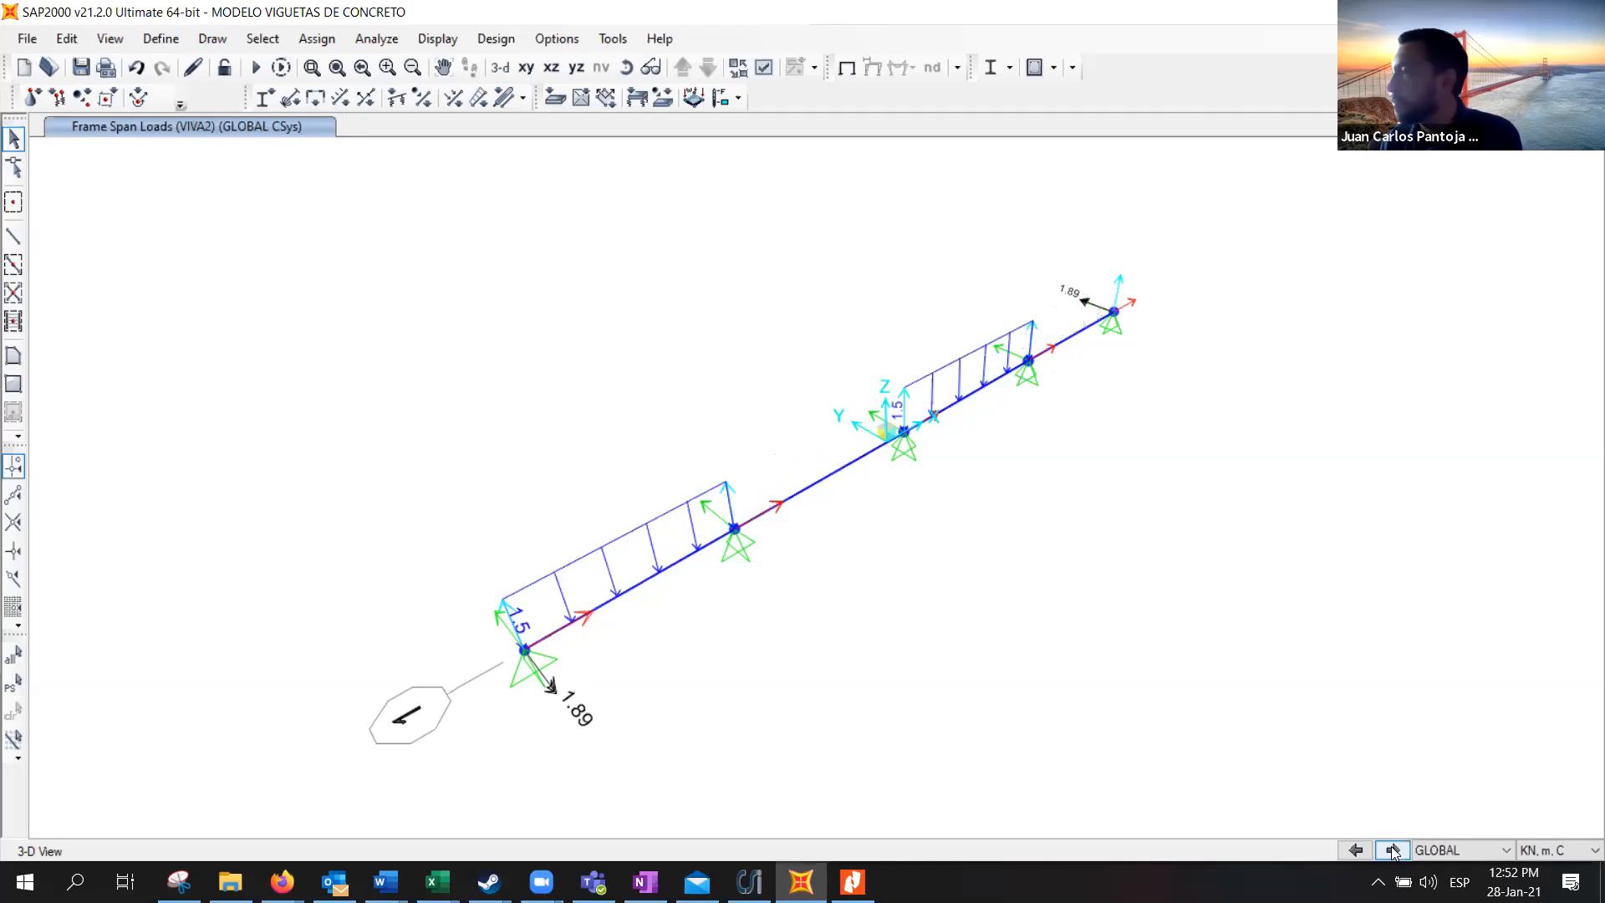
click(1393, 851)
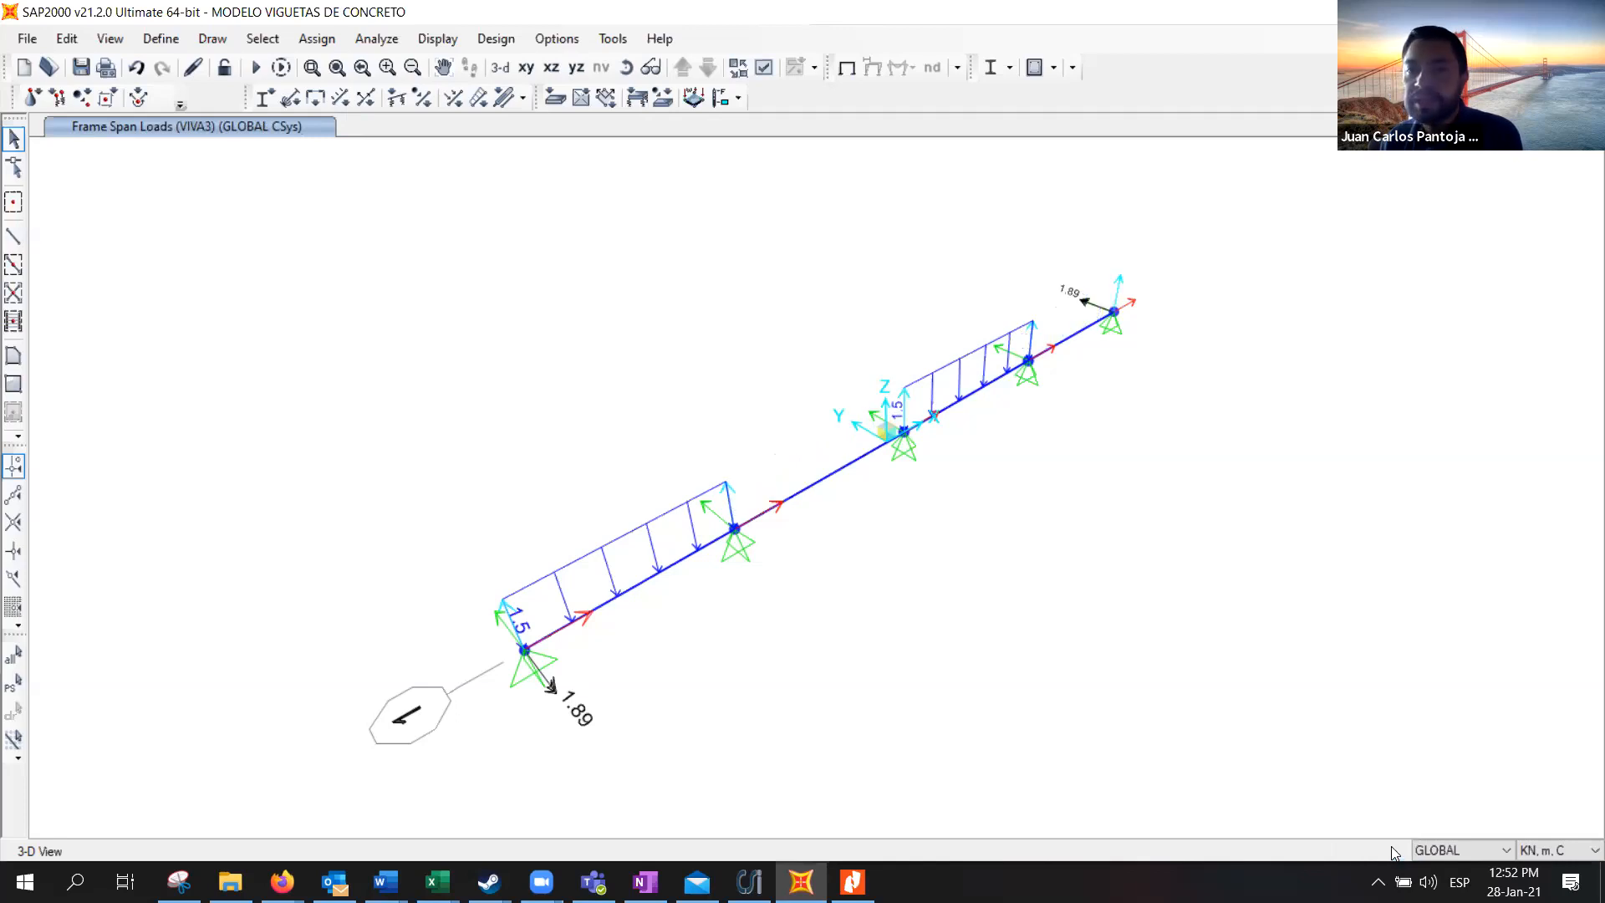
click(1393, 850)
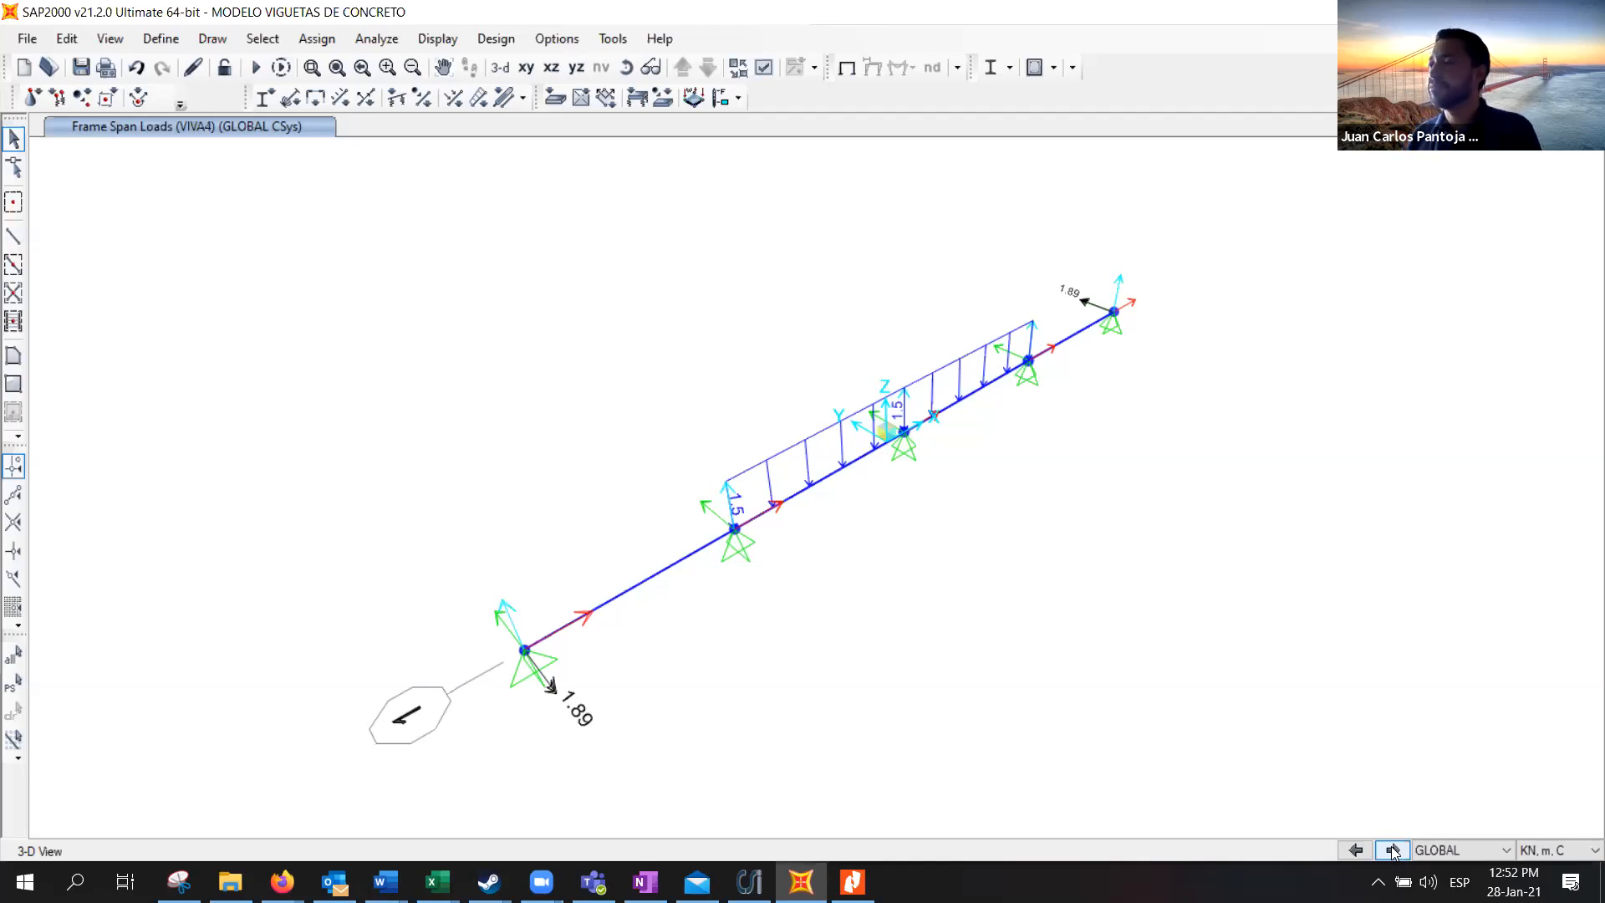
Save the concrete joist model with its assigned loads
click(82, 69)
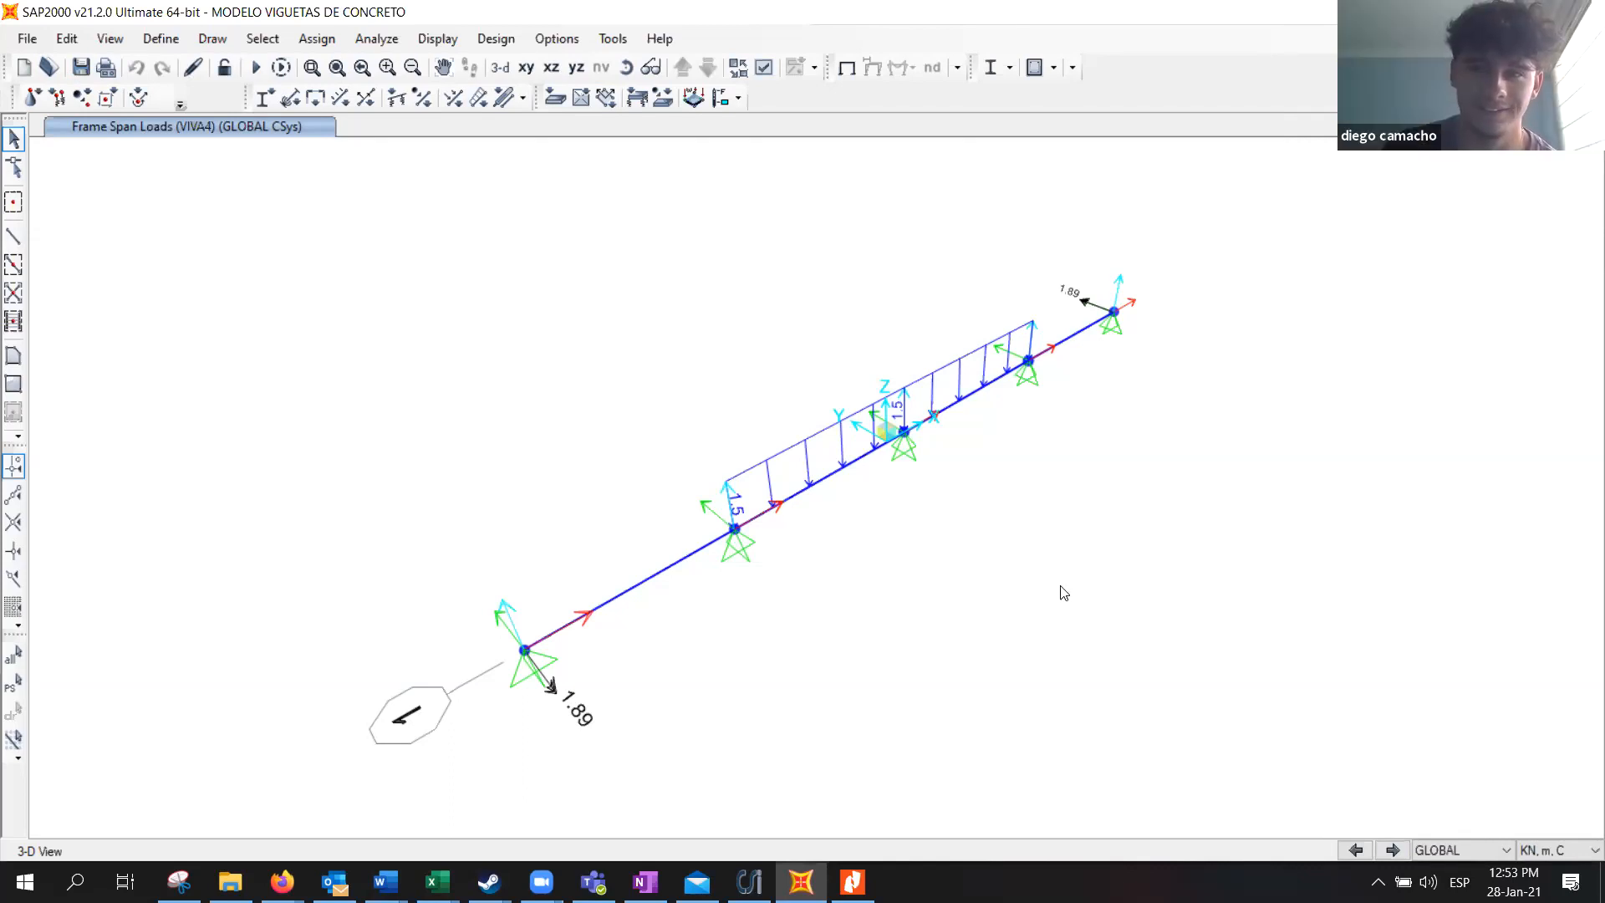
mouse_move(282, 882)
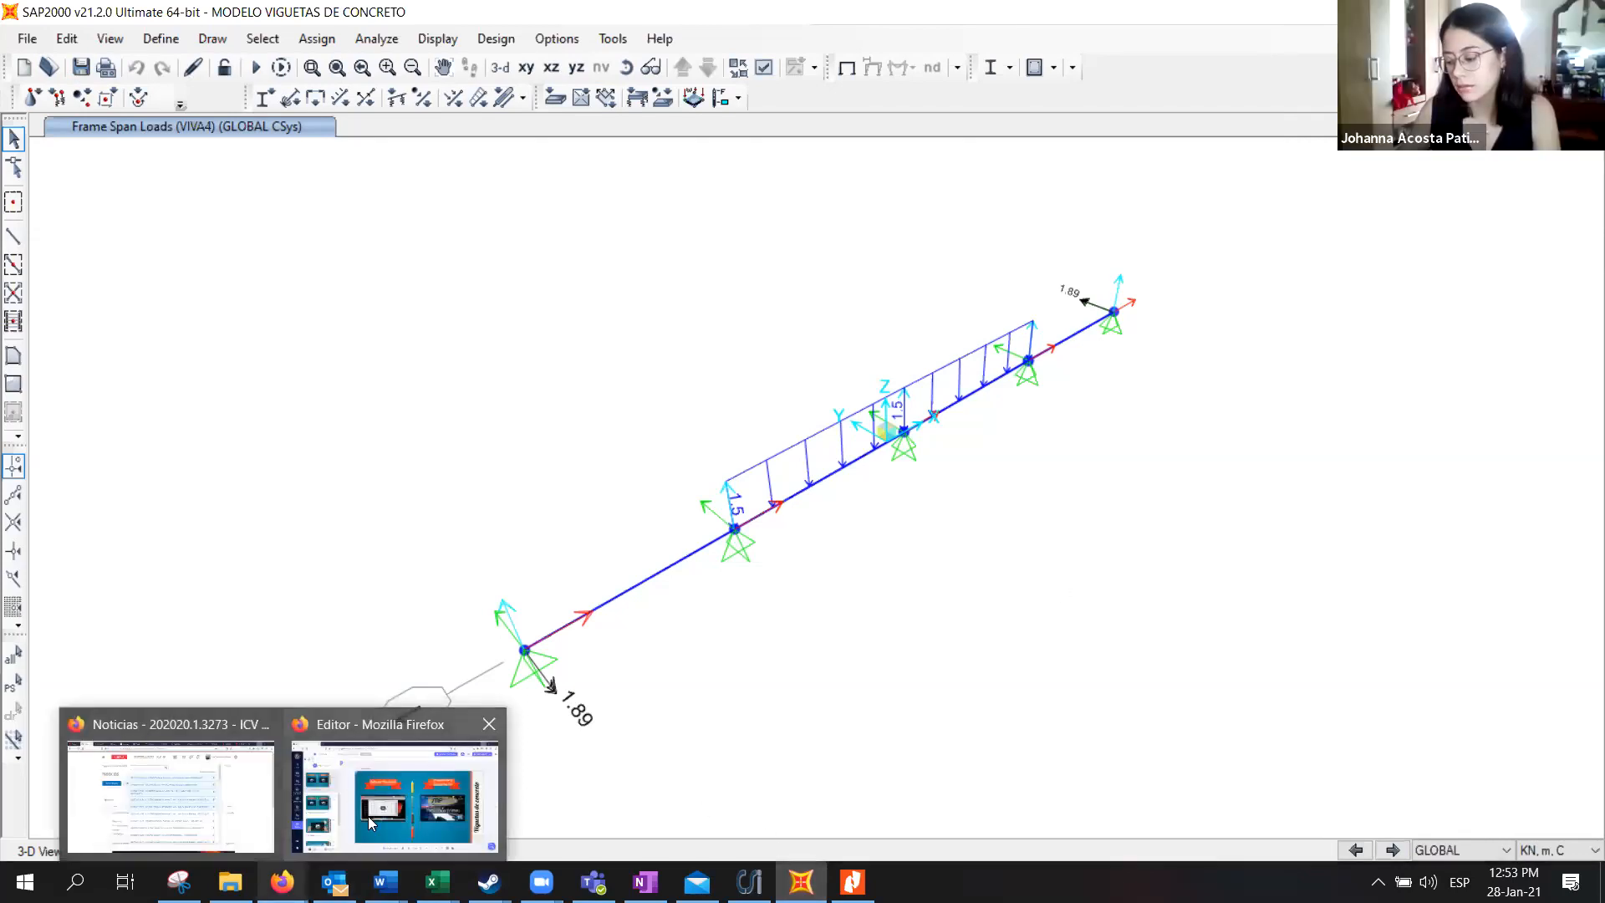
click(368, 816)
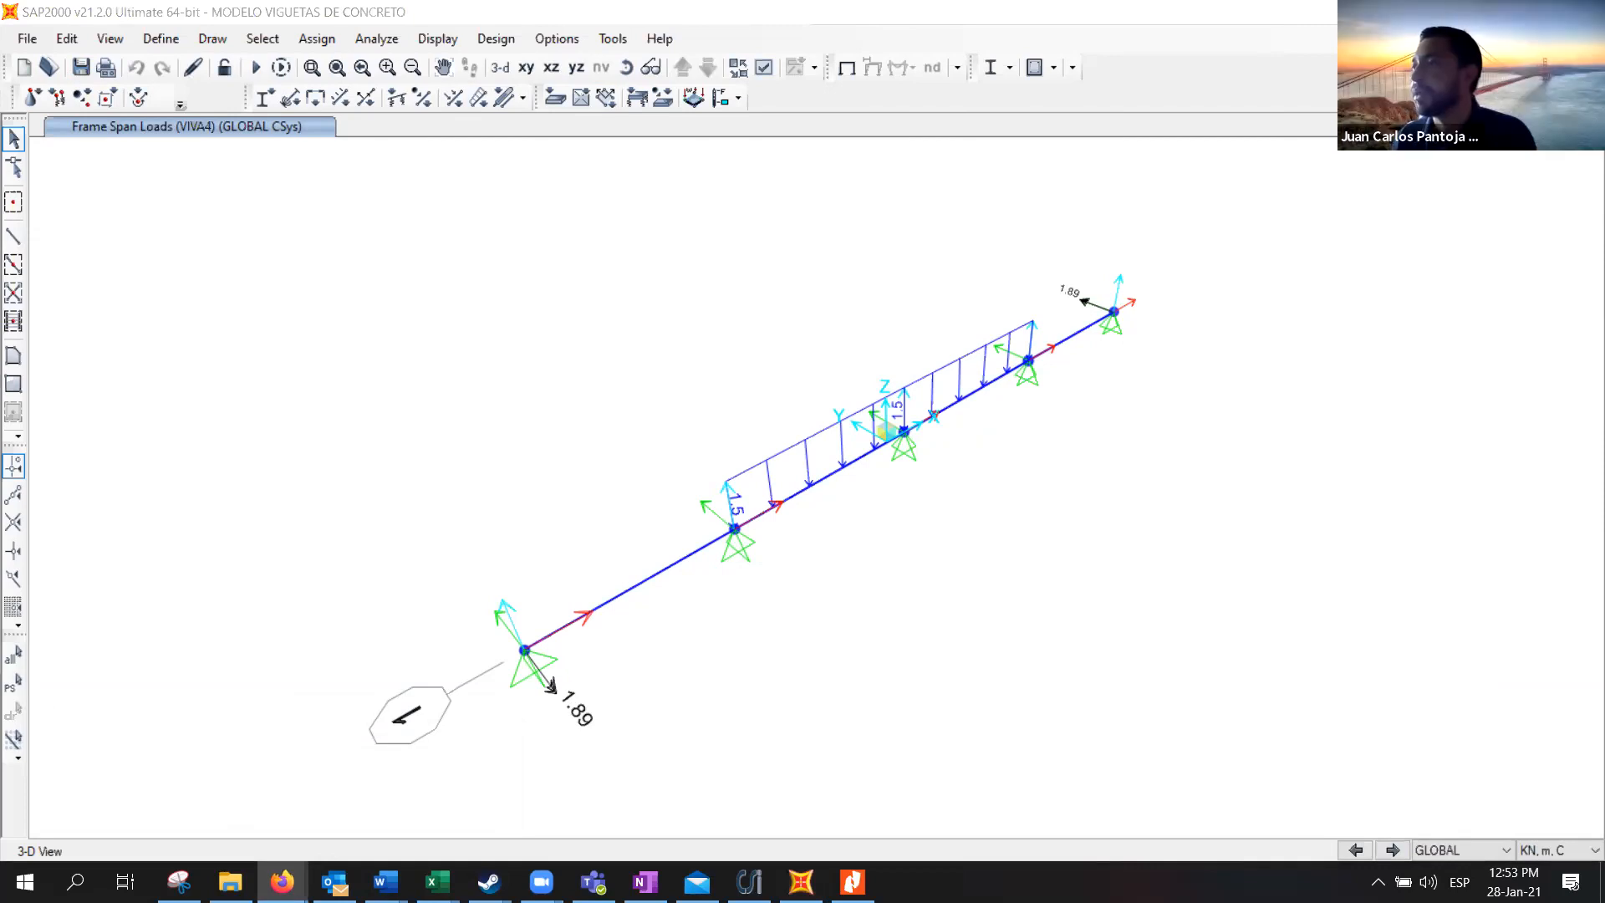
key(alt+Tab)
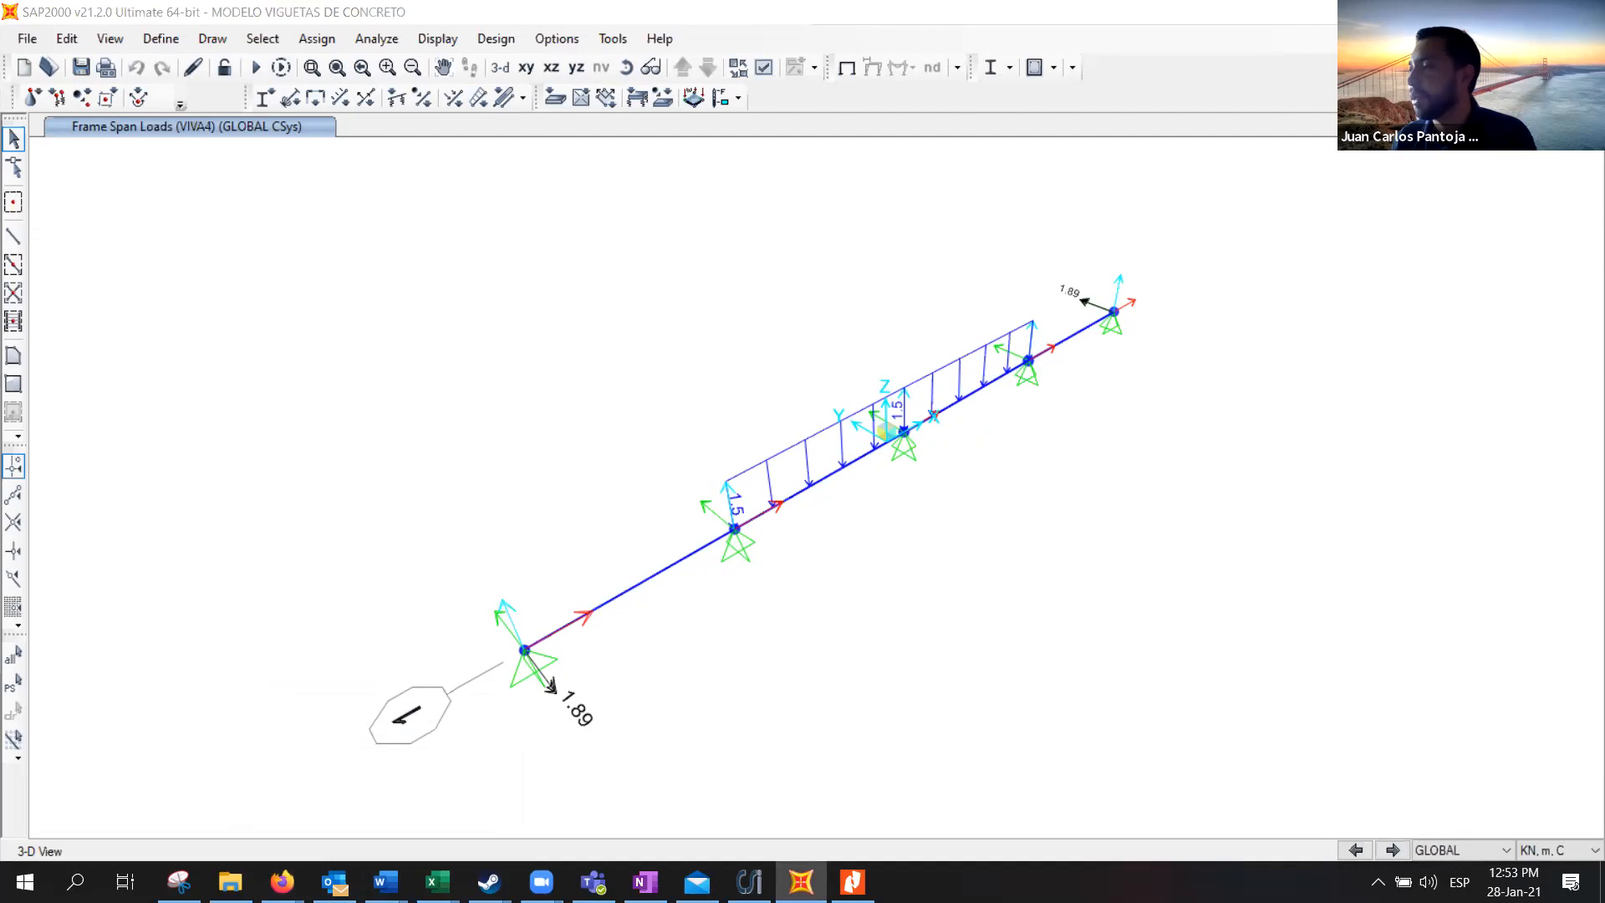
key(alt+Tab)
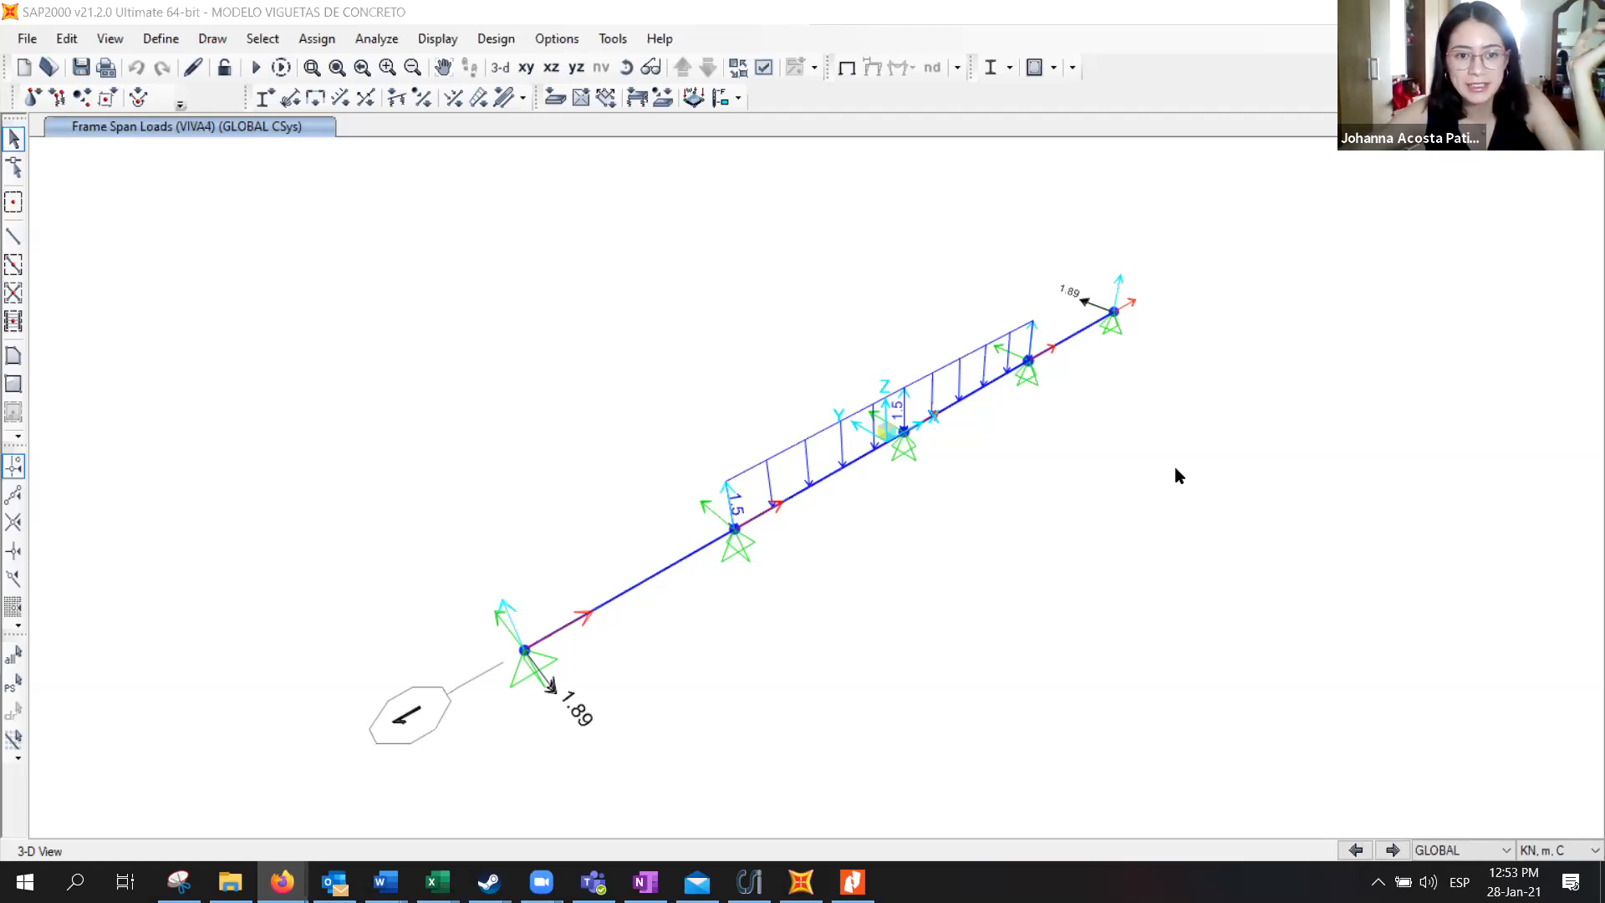
click(657, 301)
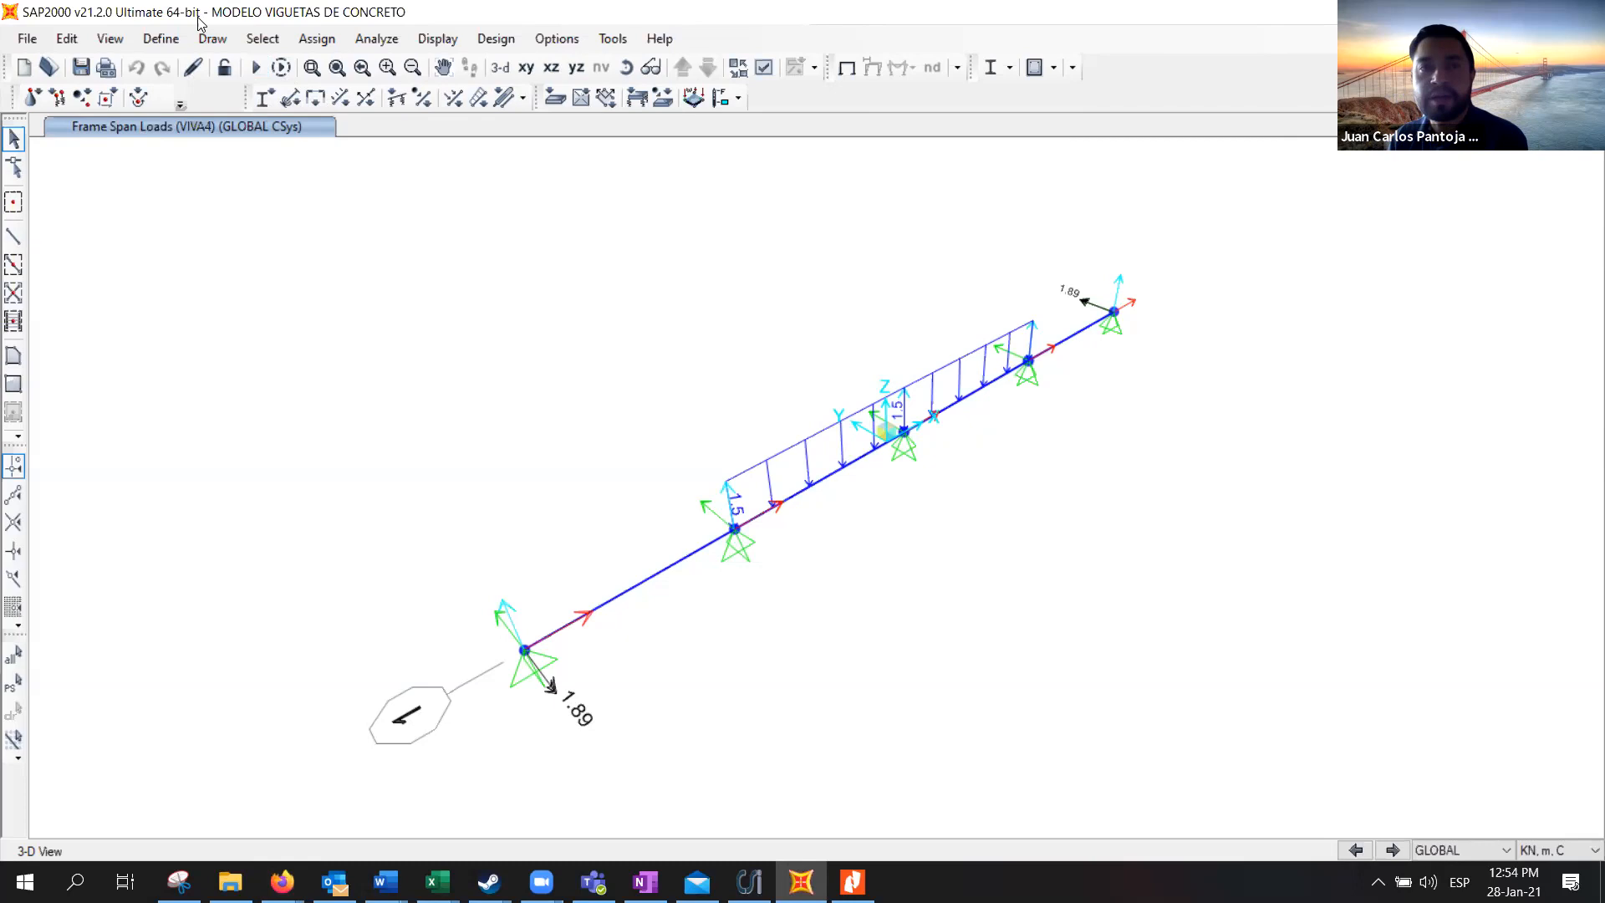
Run the analysis for the DEAD, MODAL and VIVA1 to VIVA4 load cases and close the analysis messages
click(257, 70)
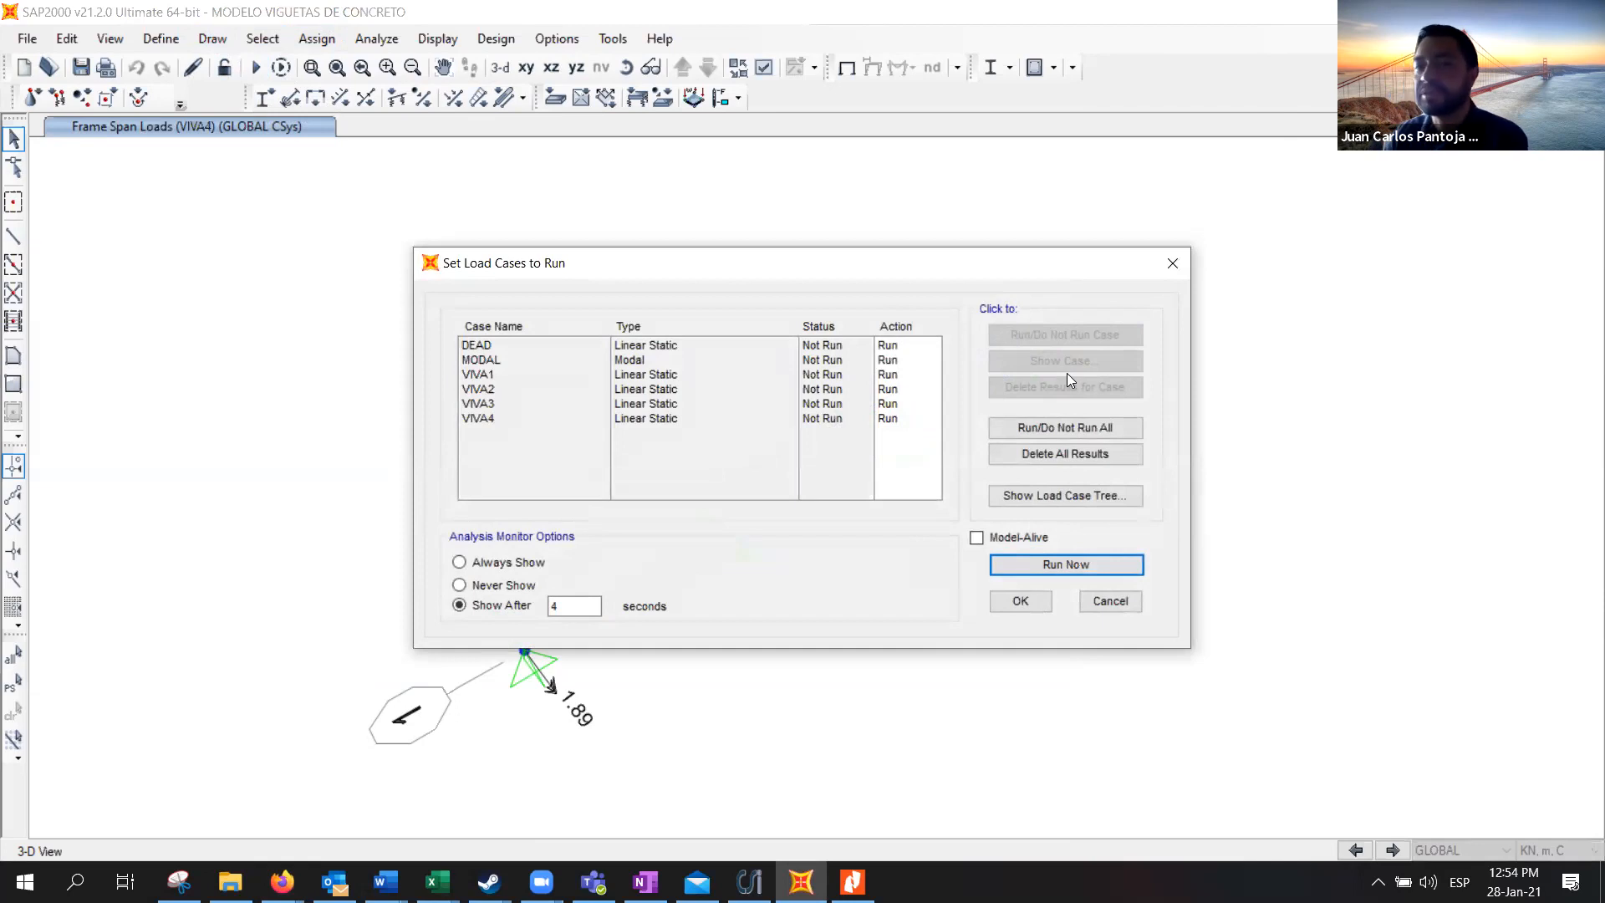
click(1065, 574)
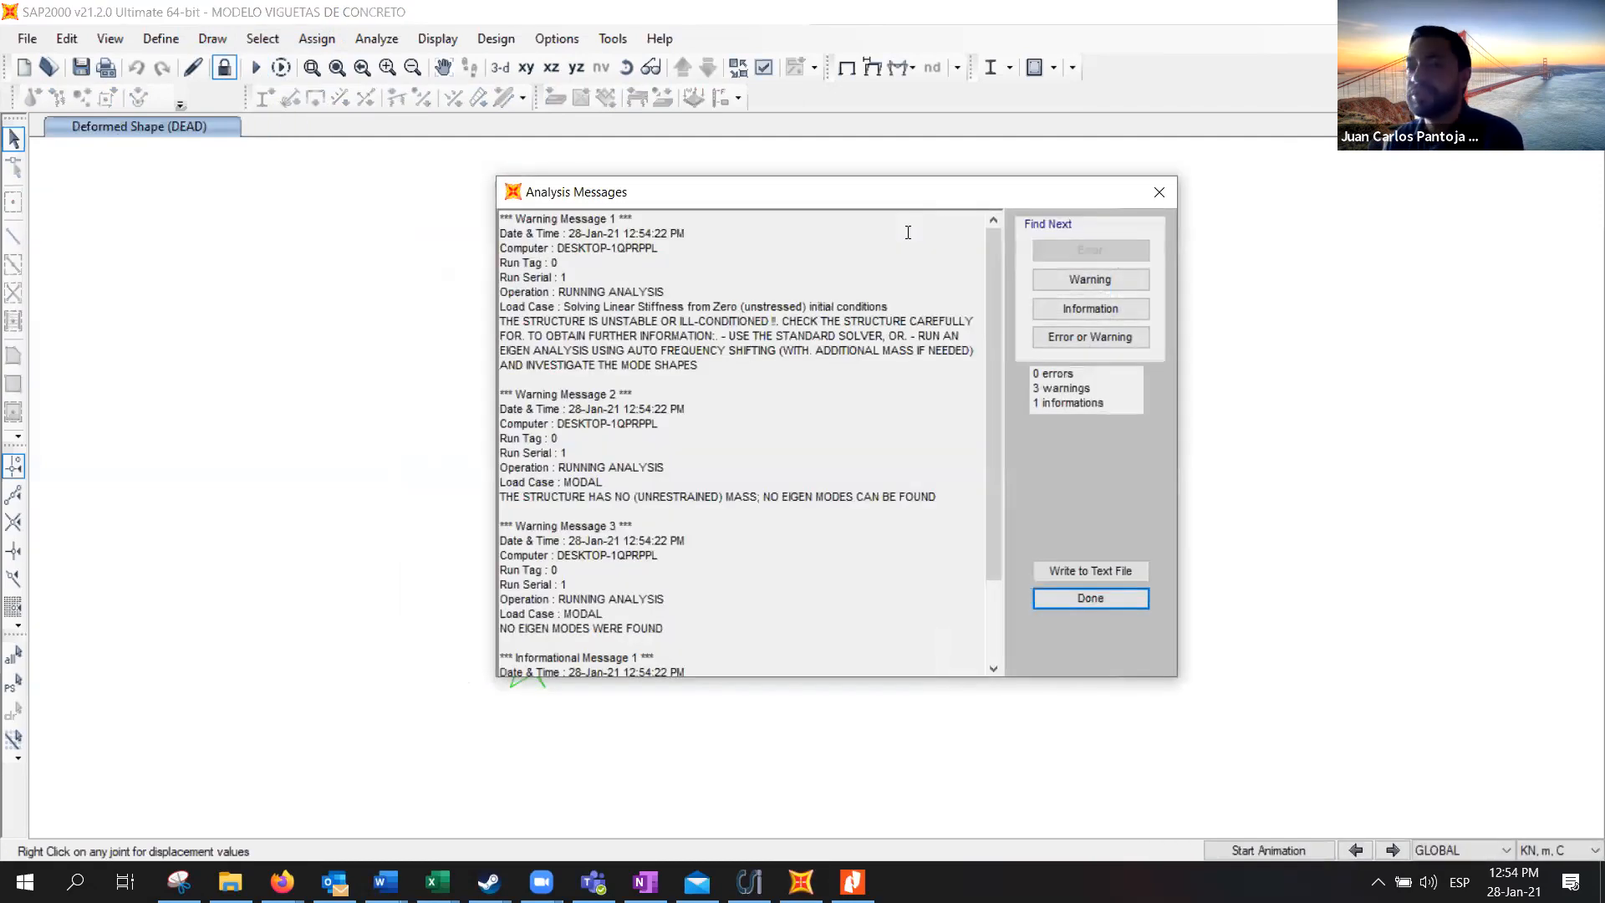
click(1092, 605)
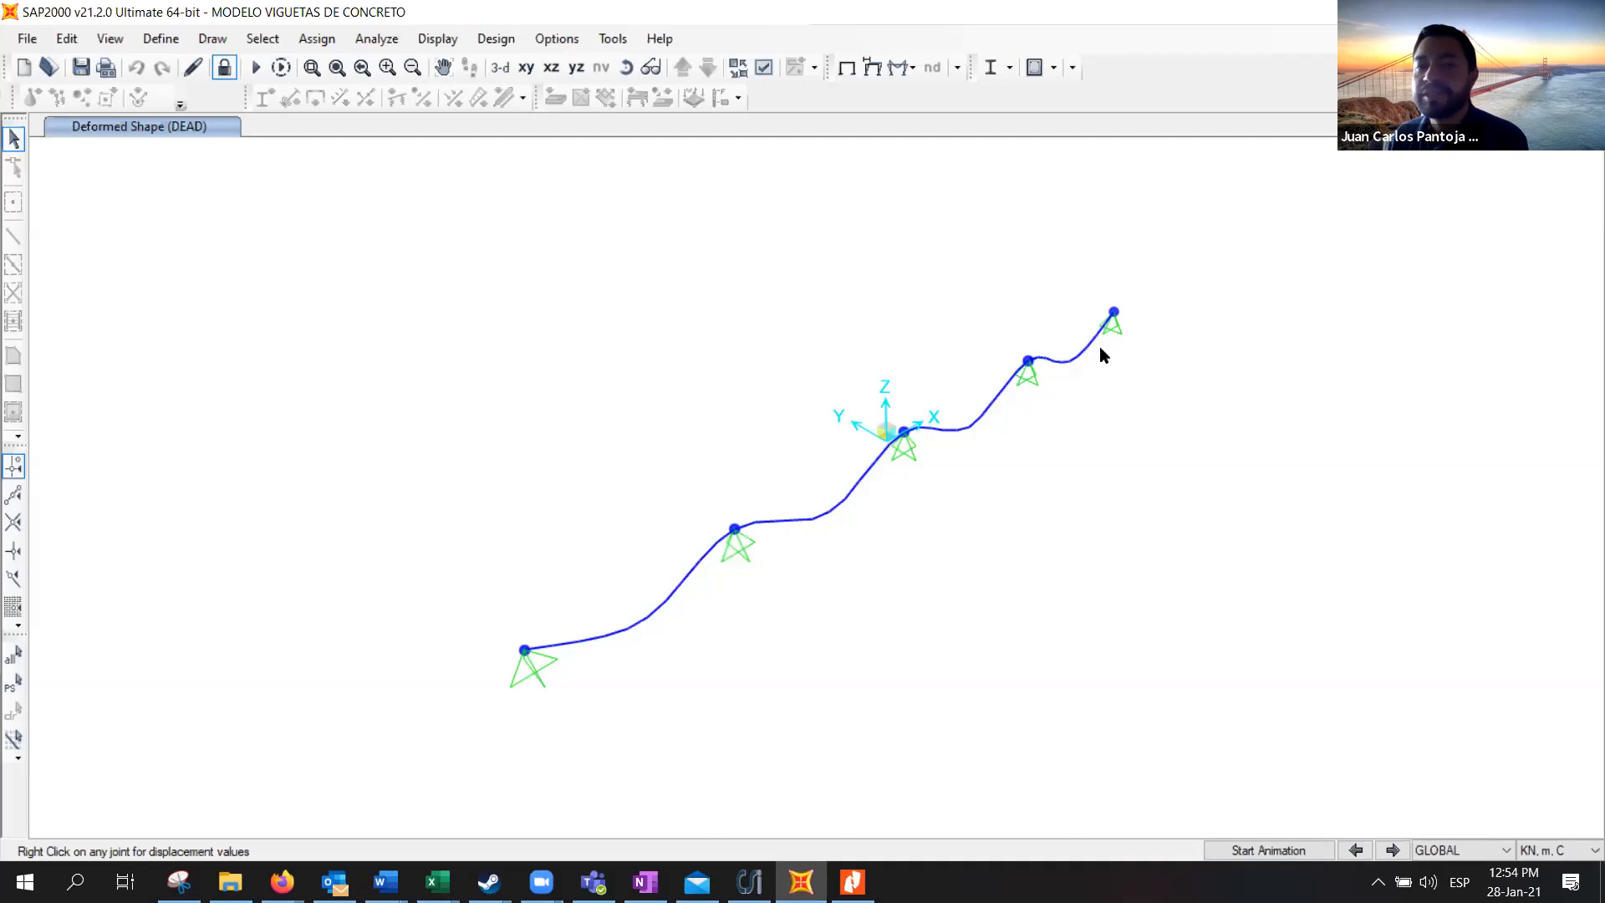
right_click(523, 652)
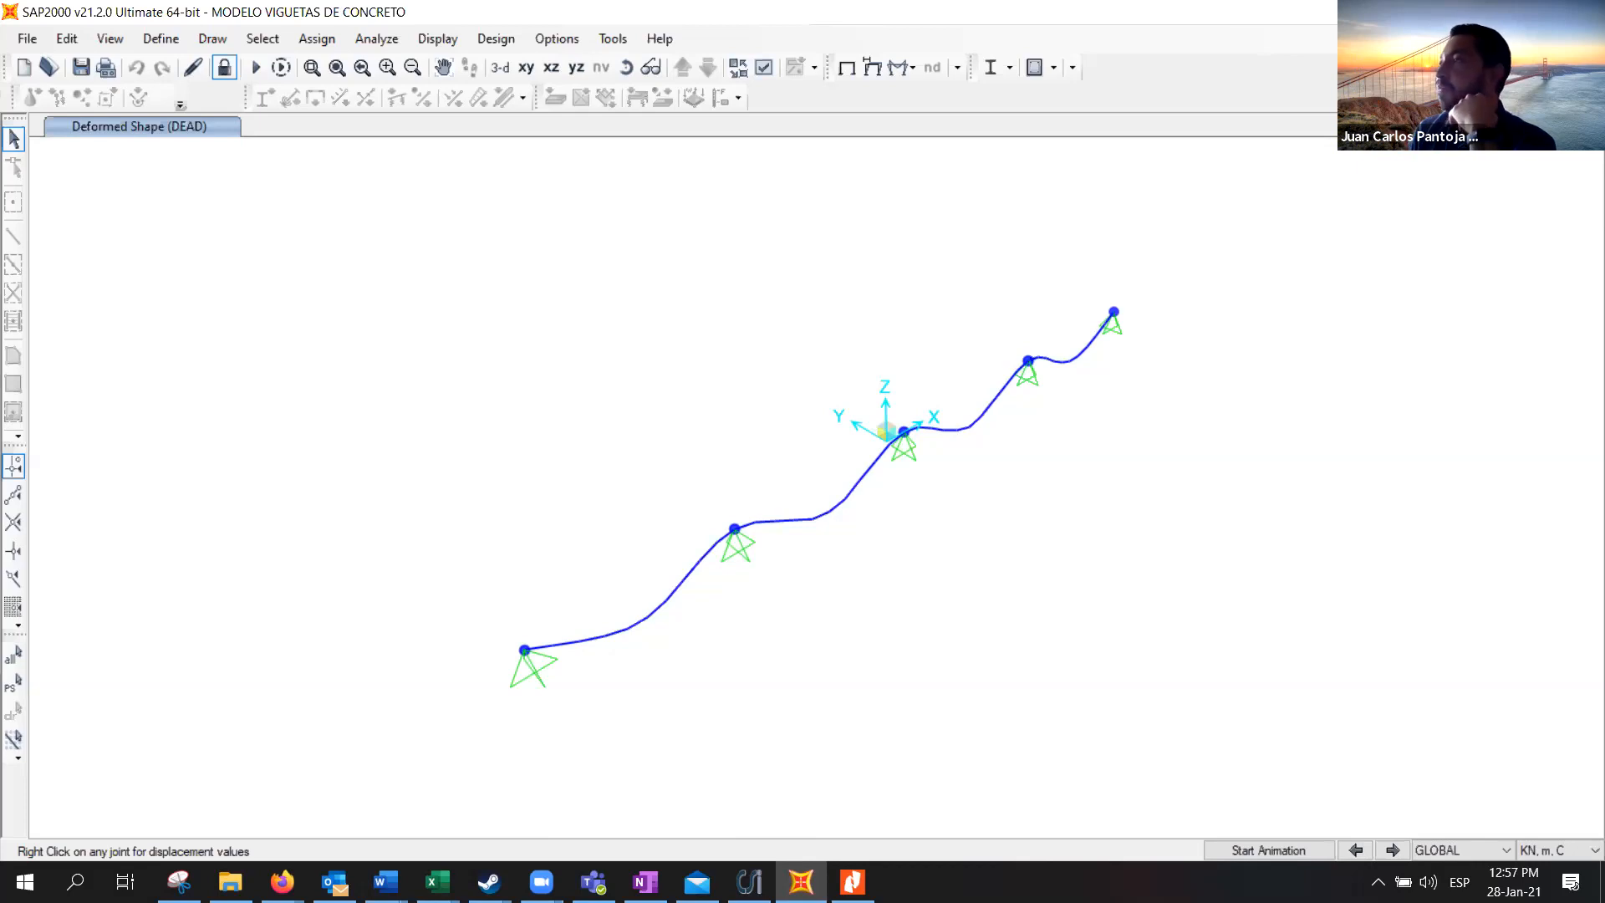
Switch to the Word document ayuda donación.docx, enlarge the letter to 200% and highlight the contact phone number
click(758, 5)
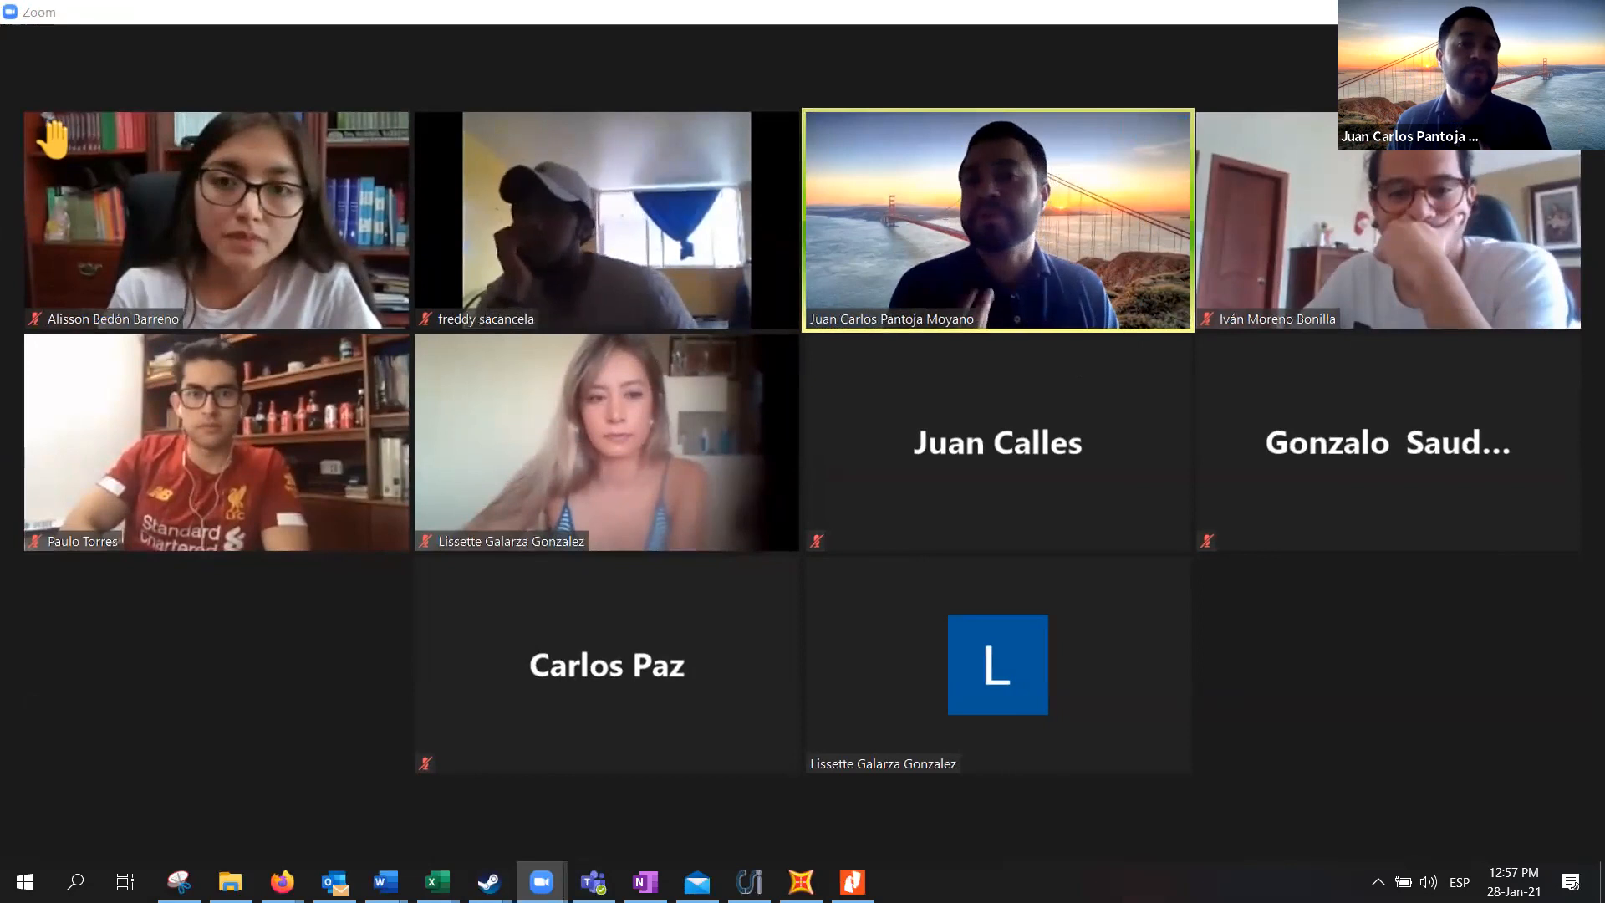
key(alt+Tab)
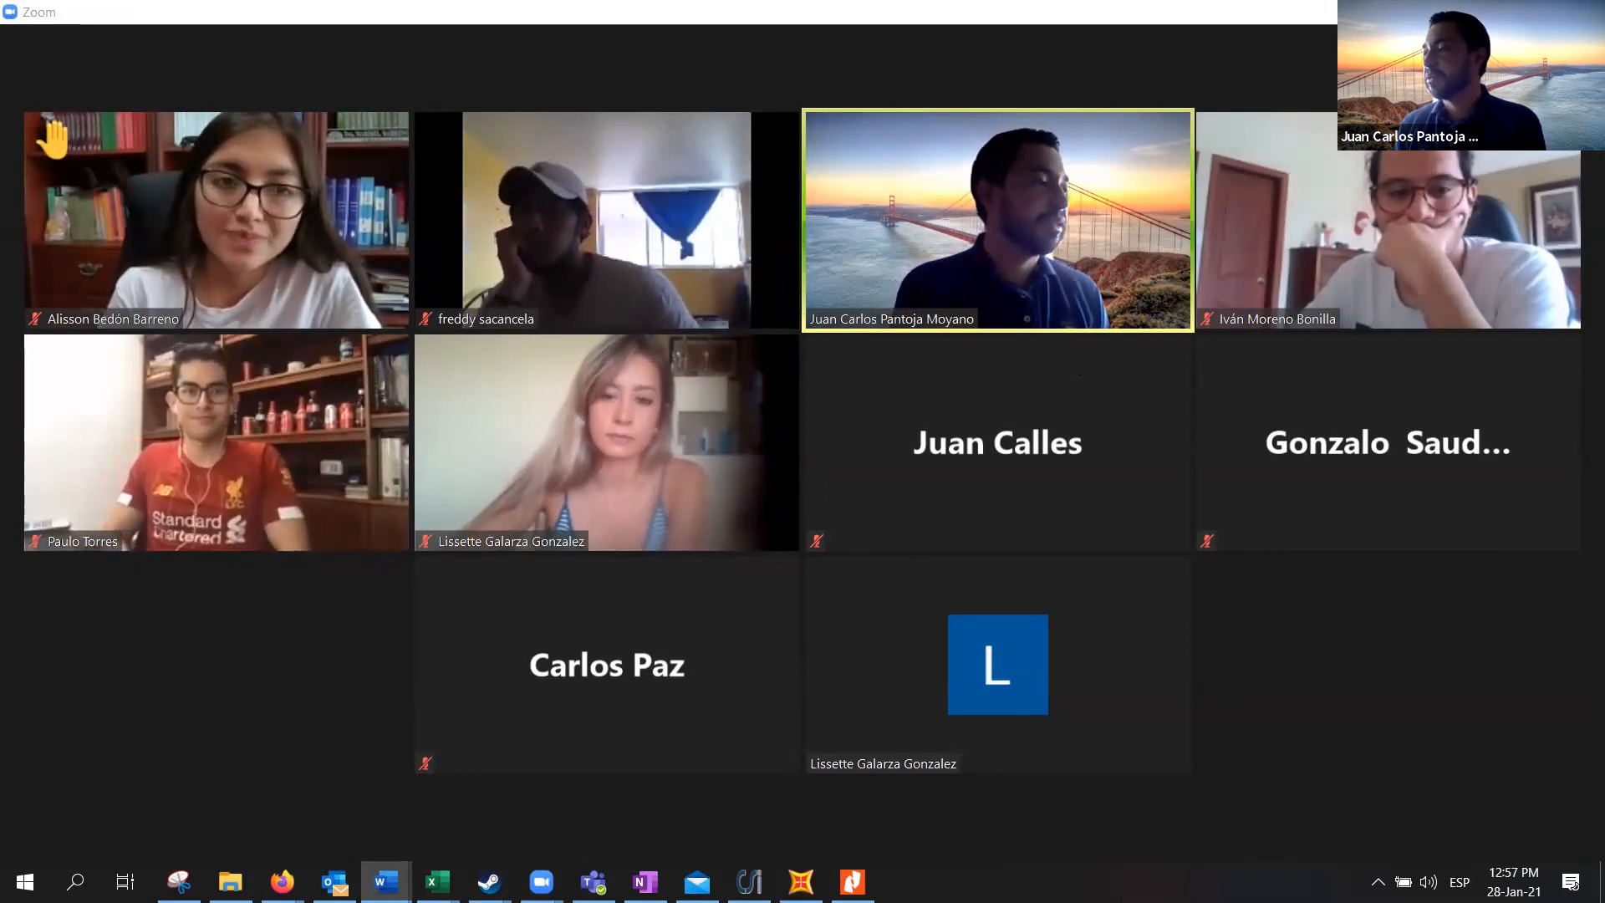
key(alt+Tab)
key(alt+Tab)
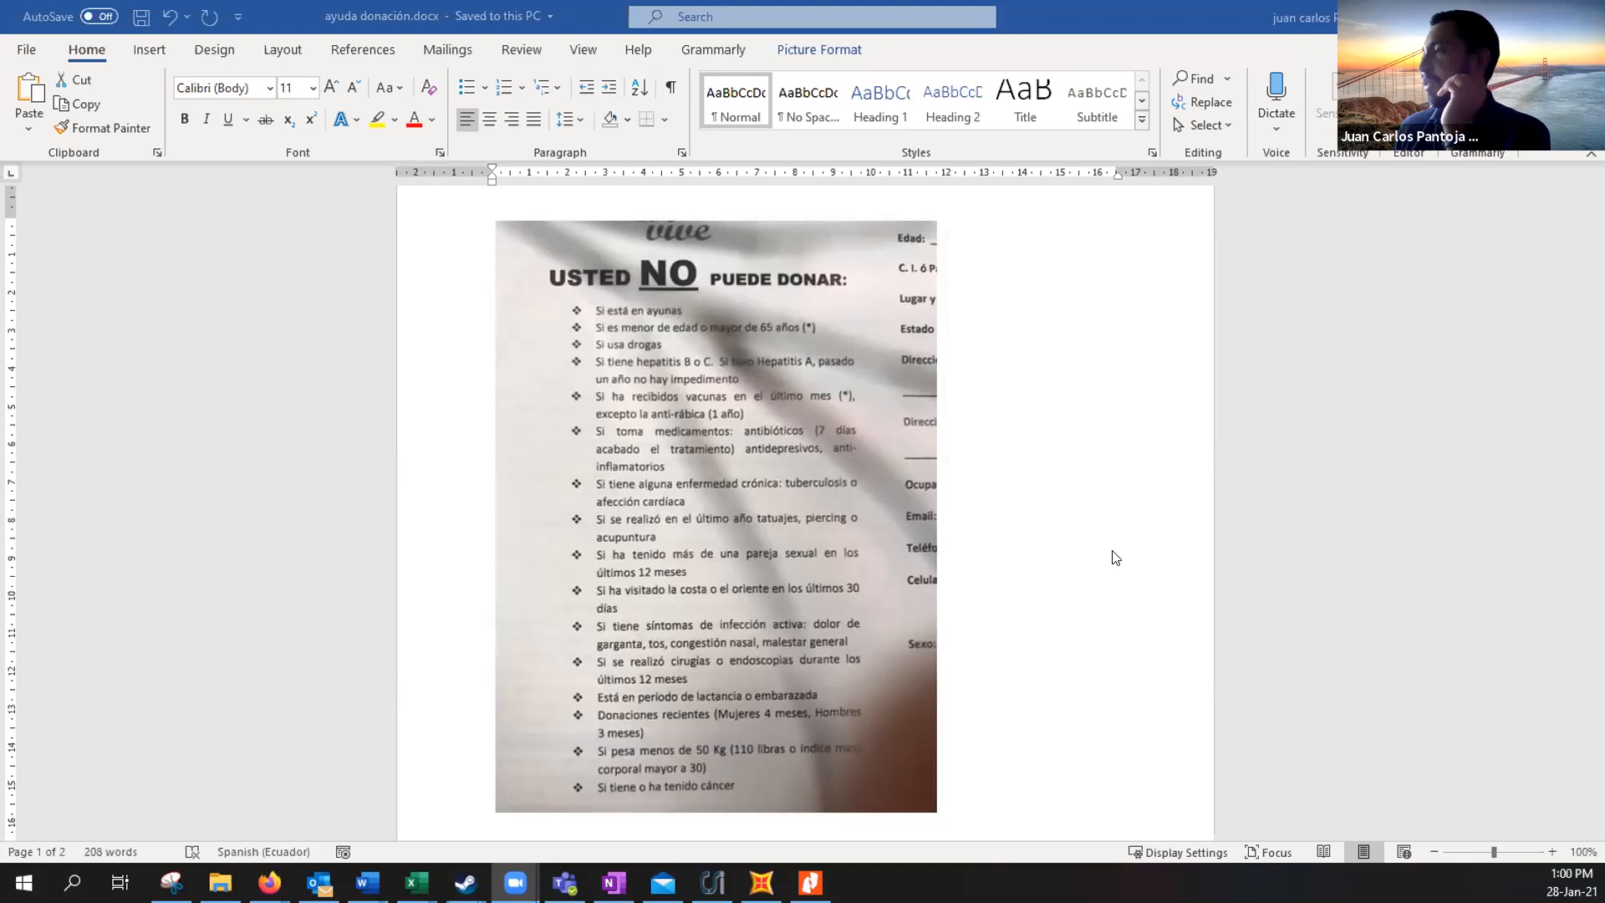
scroll(1079, 621, up, 15)
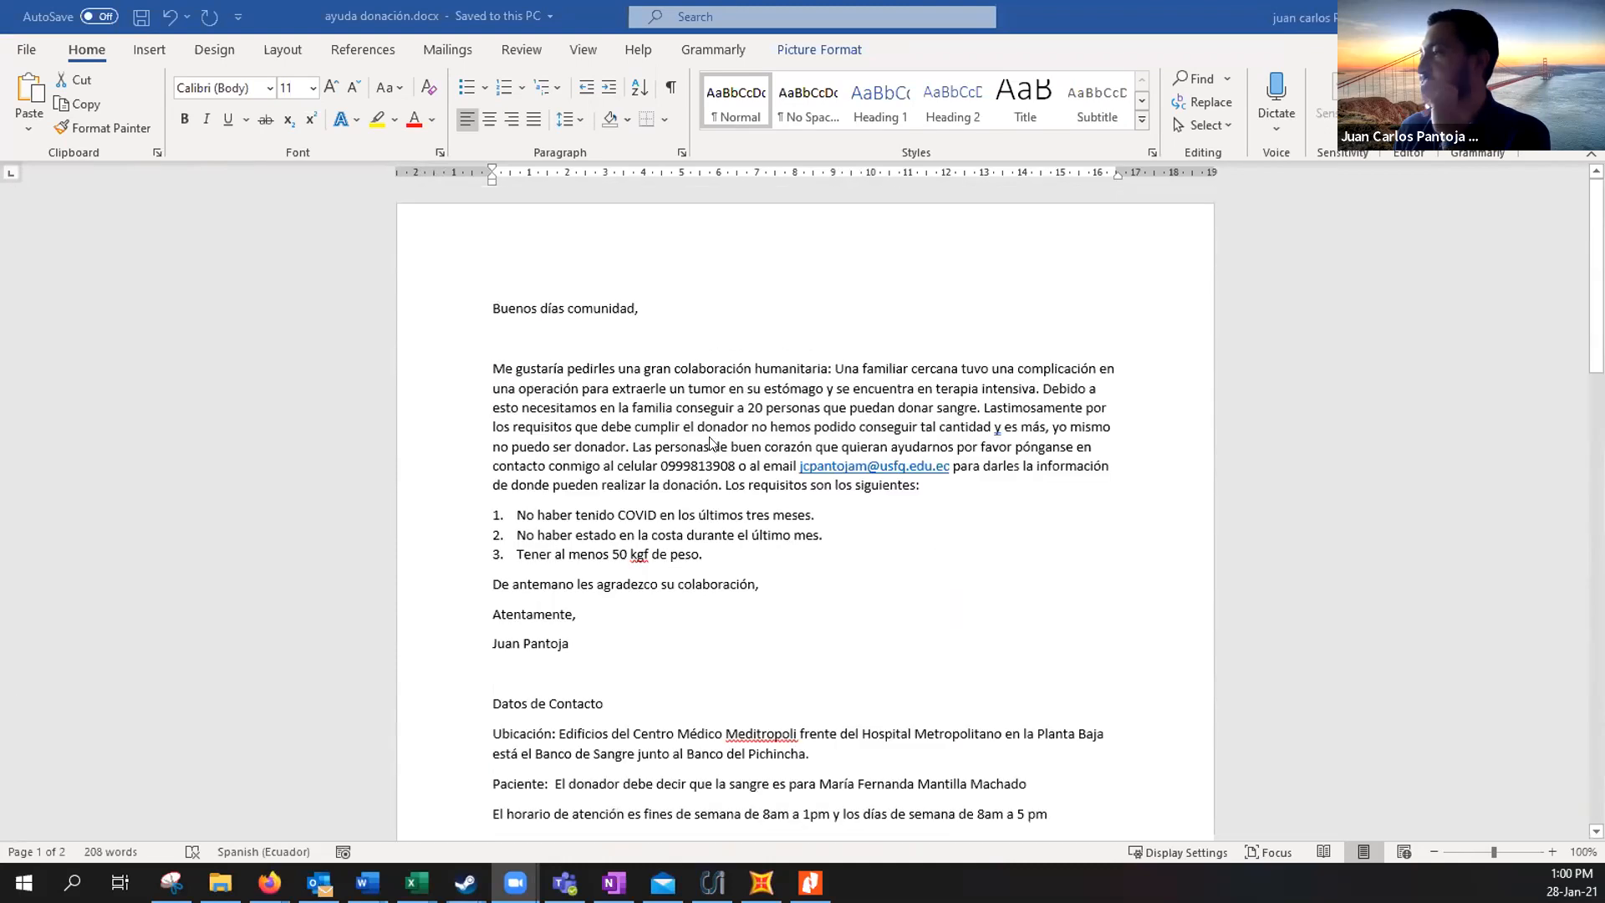
double_click(682, 462)
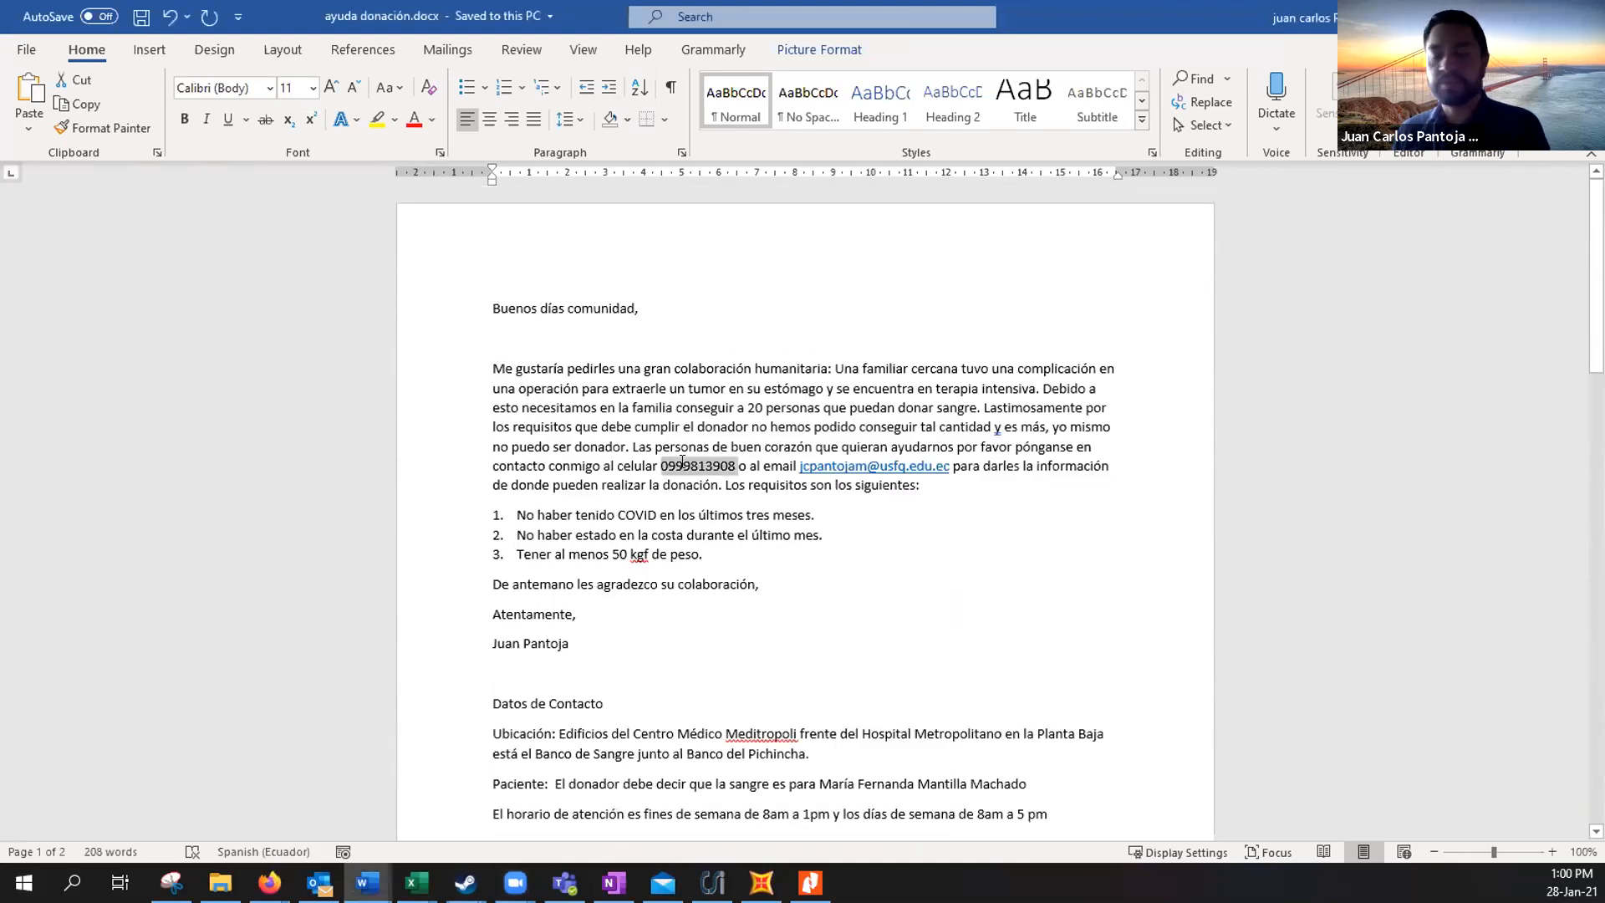
triple_click(683, 462)
ctrl+scroll(682, 463, up, 9)
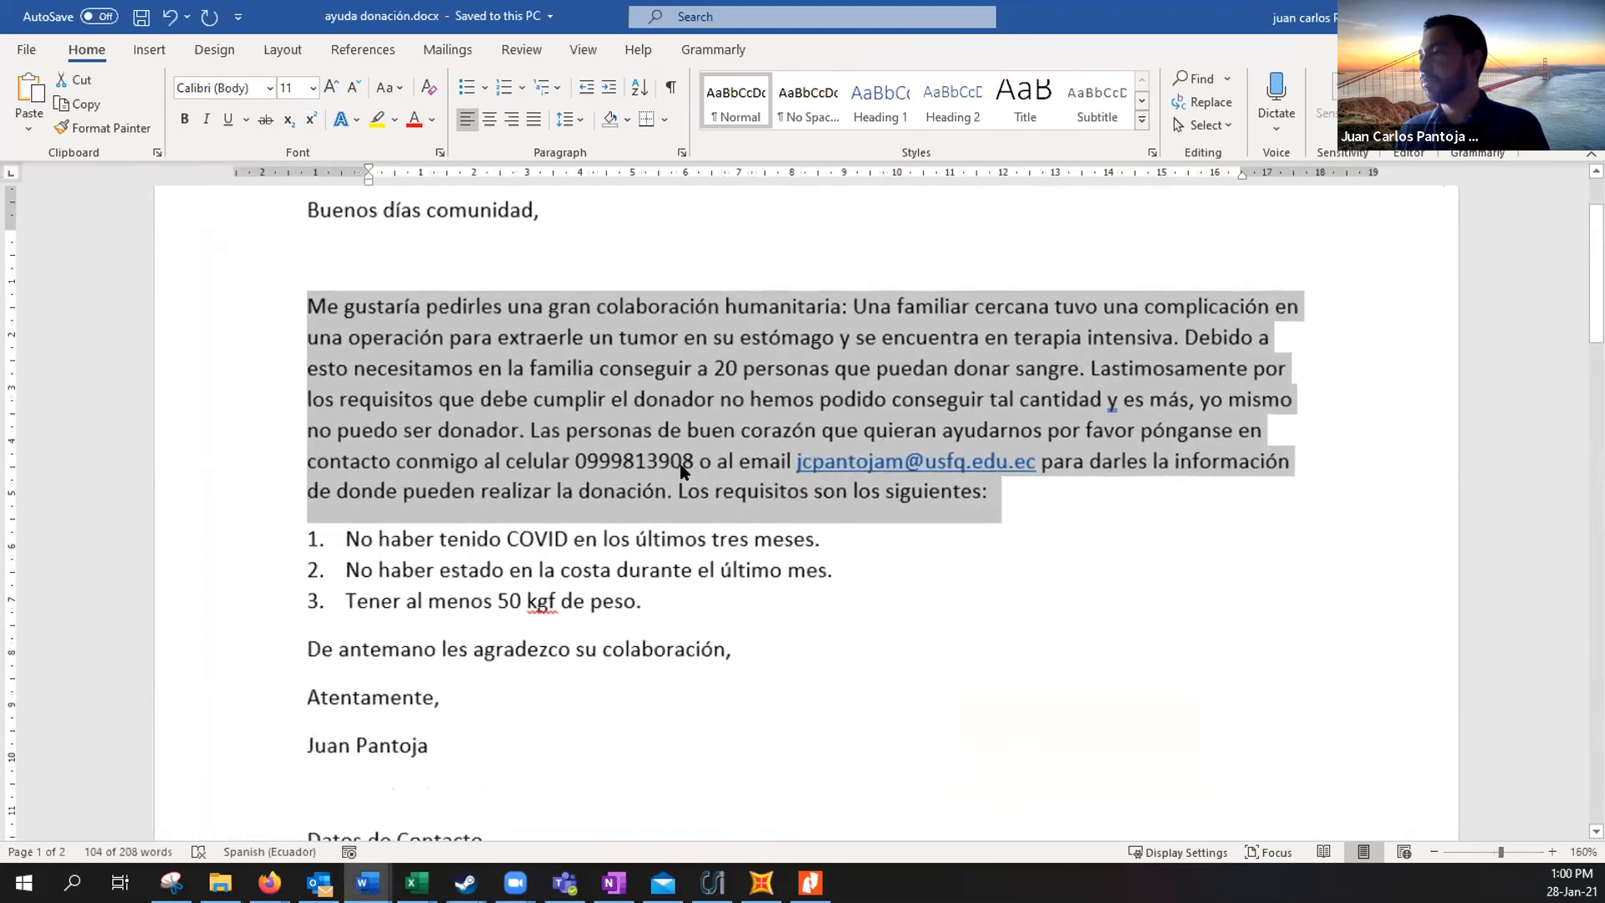
ctrl+scroll(615, 475, up, 1)
double_click(616, 464)
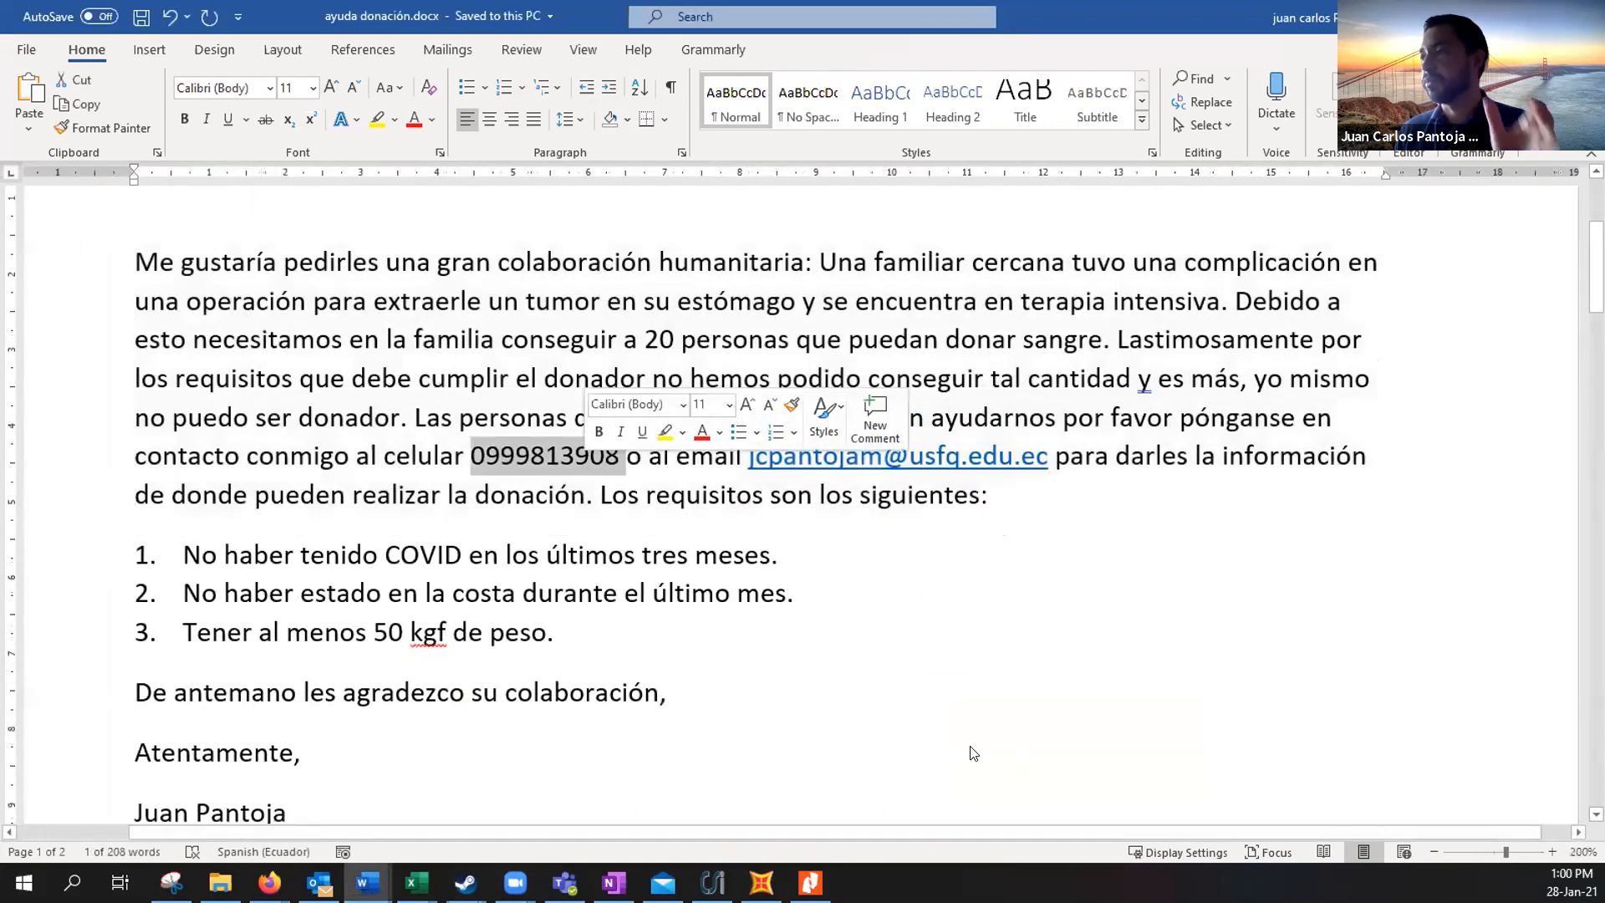
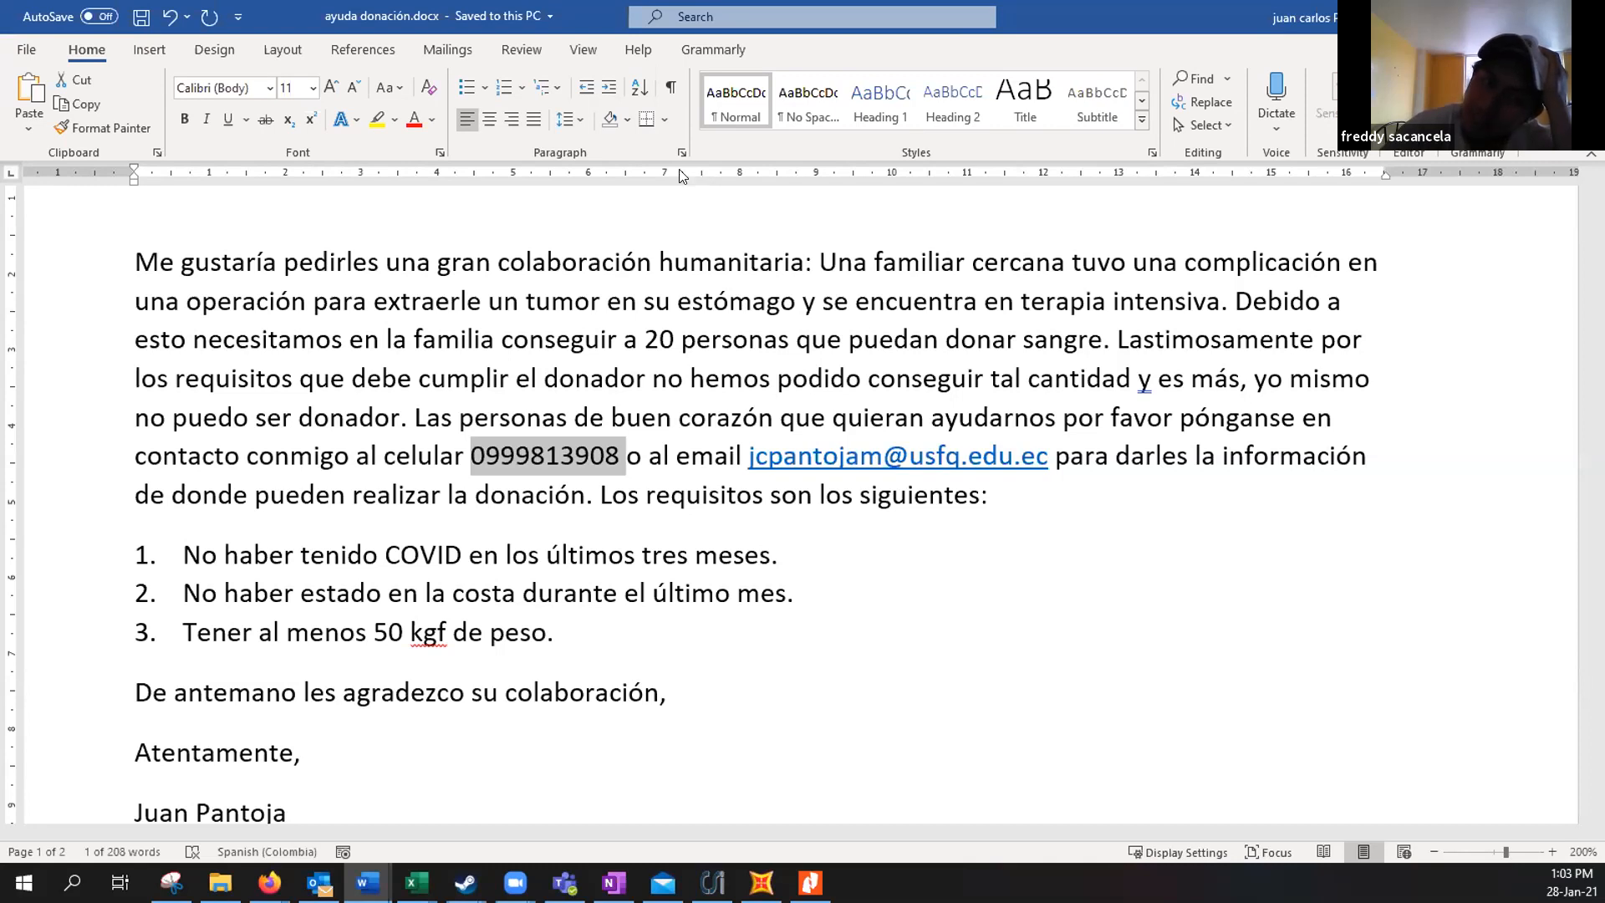
Examine the list of blood donor exclusion criteria on page 2 of the document, reducing the zoom to 110%
click(1038, 618)
scroll(1039, 620, down, 10)
scroll(1038, 620, down, 10)
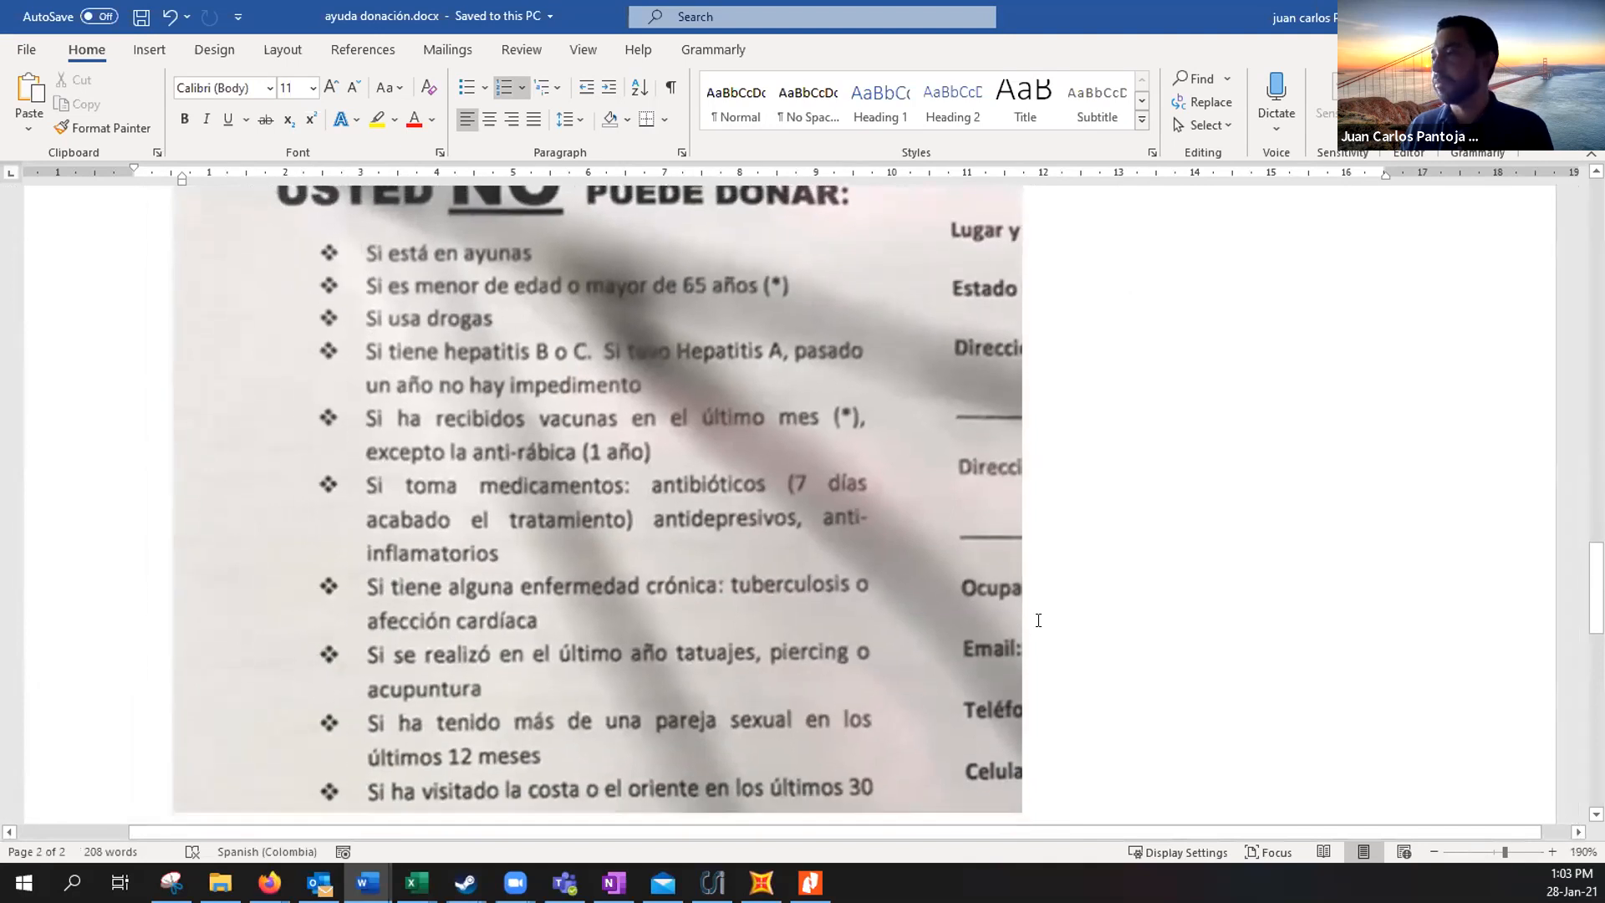
ctrl+scroll(1039, 620, down, 3)
scroll(1040, 620, down, 5)
ctrl+scroll(1039, 620, down, 2)
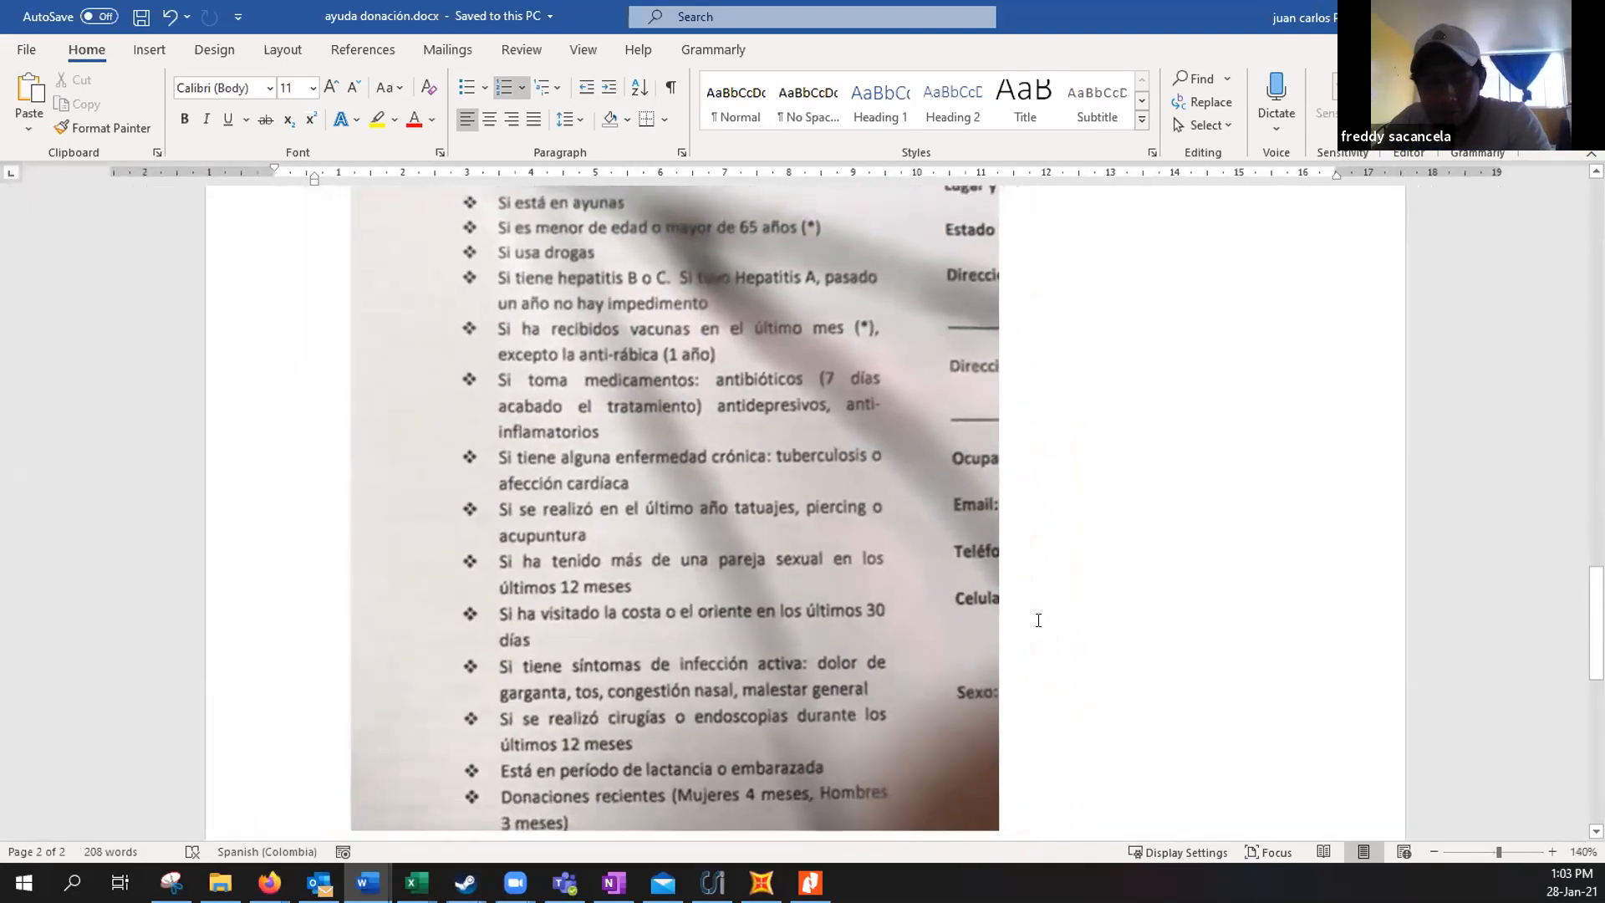
scroll(1039, 619, up, 3)
ctrl+scroll(1039, 619, down, 4)
scroll(1038, 619, down, 3)
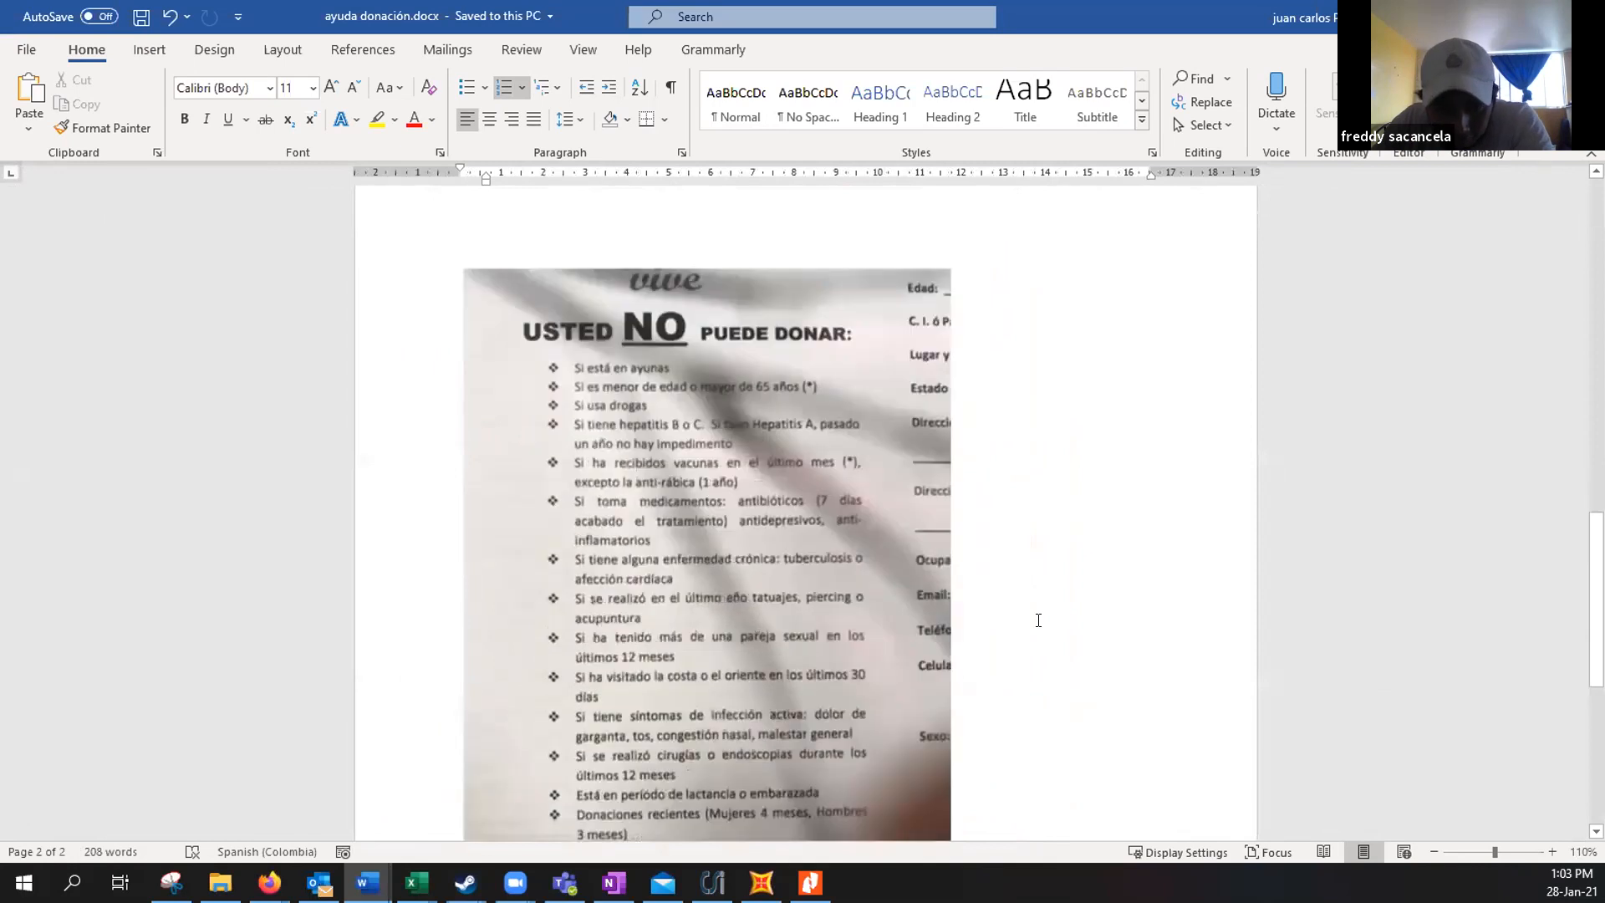